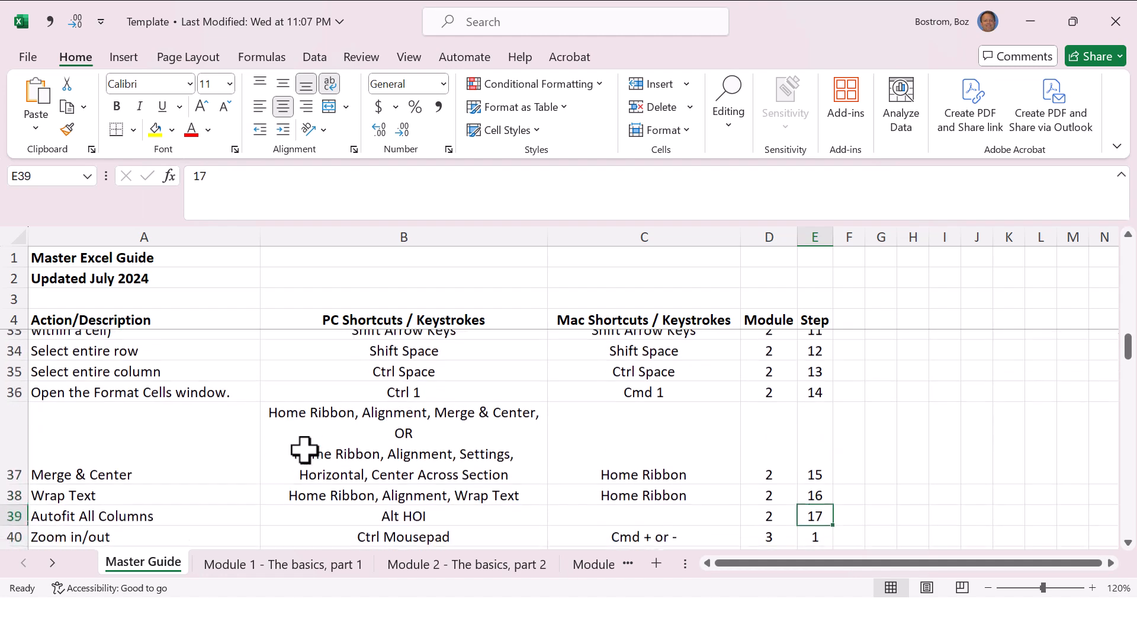
# Step: Read through the Master Guide's module 2 and 3 entries down to the first Module 4 entry in row 60
pyautogui.press('Down')
pyautogui.press('Down')
pyautogui.press('Down')
pyautogui.press('Down')
pyautogui.press('Down')
pyautogui.press('Down')
pyautogui.press('Down')
pyautogui.press('Down')
pyautogui.press('Down')
pyautogui.press('Down')
pyautogui.press('Down')
pyautogui.press('Down')
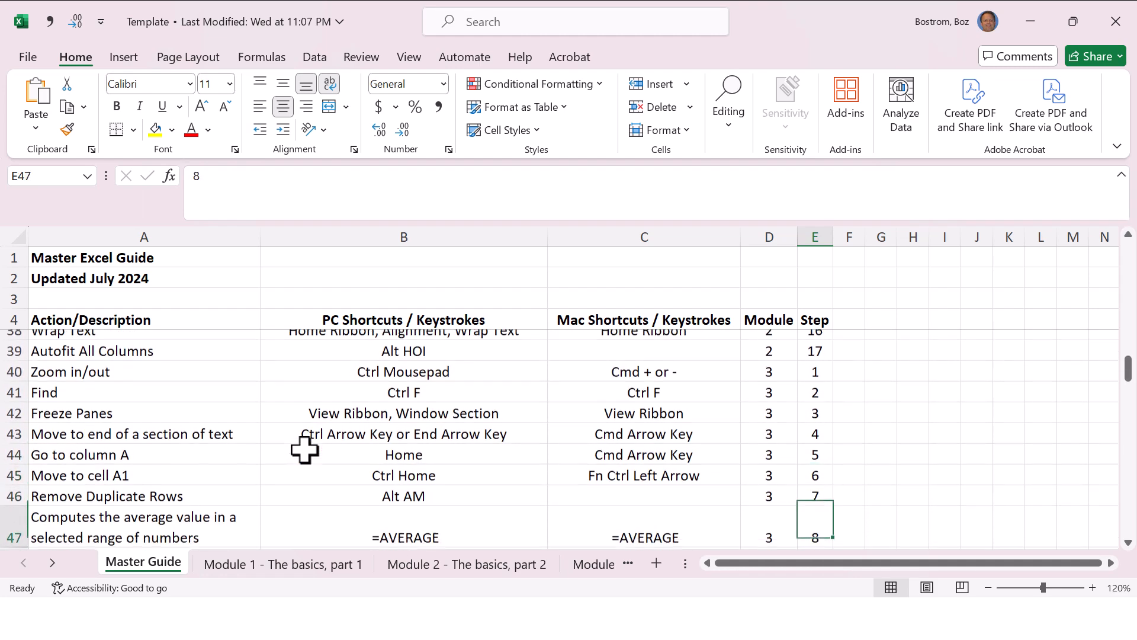
pyautogui.press('Down')
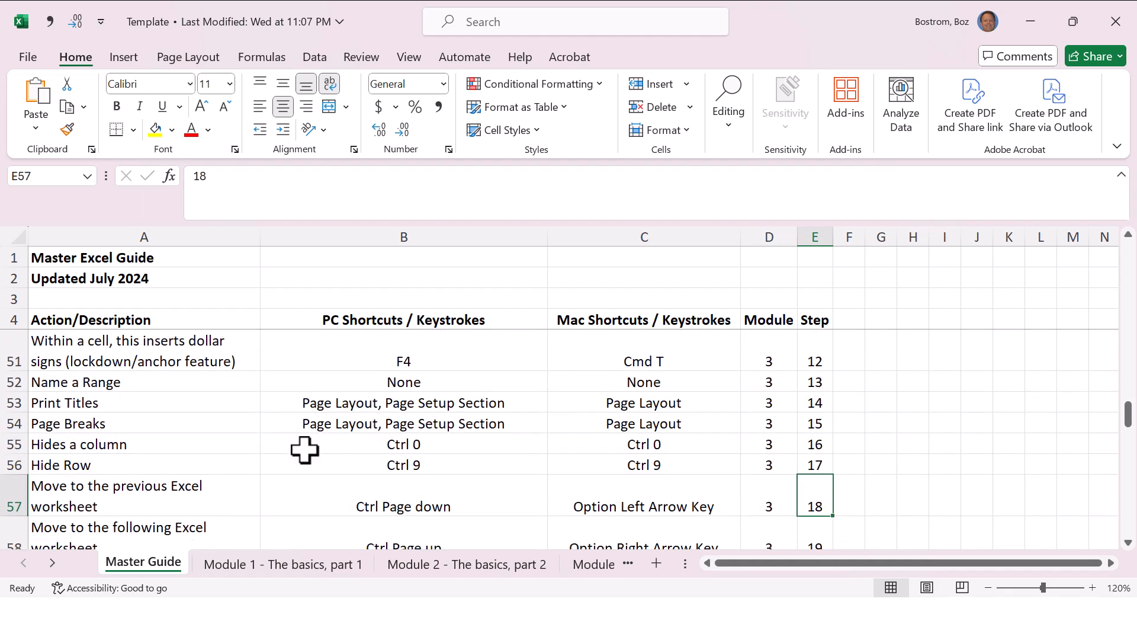
pyautogui.press('Up')
pyautogui.press('Down')
pyautogui.press('Down')
pyautogui.press('Down')
pyautogui.press('Down')
pyautogui.press('Up')
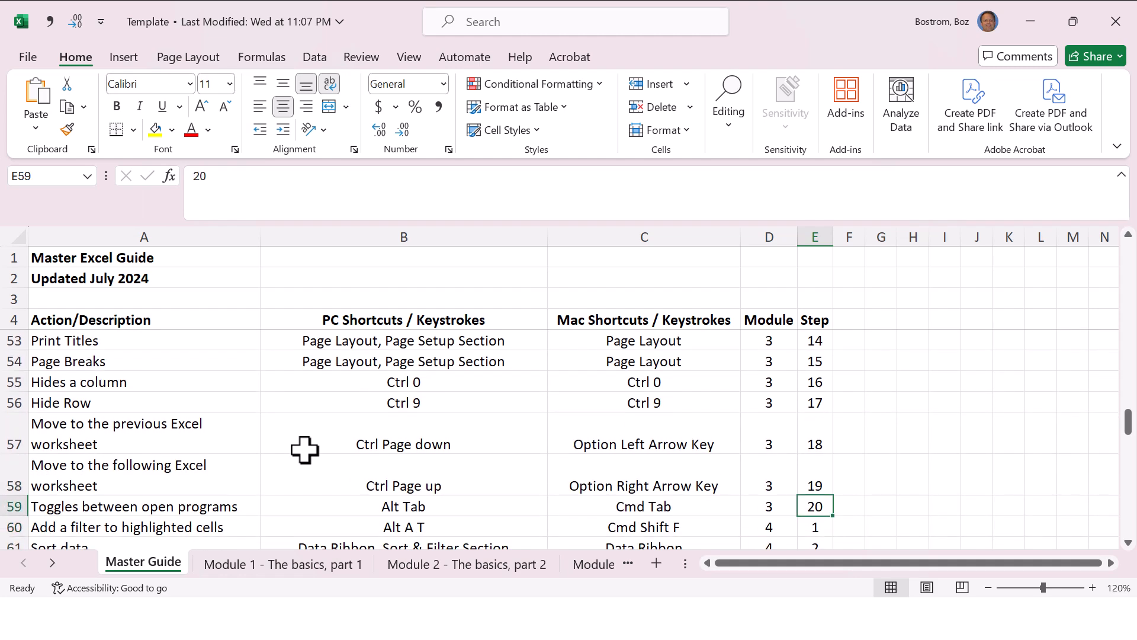
pyautogui.press('Down')
pyautogui.press('Down')
pyautogui.press('Down')
pyautogui.press('Down')
pyautogui.press('Down')
pyautogui.press('Down')
pyautogui.press('Down')
pyautogui.press('Down')
pyautogui.press('Down')
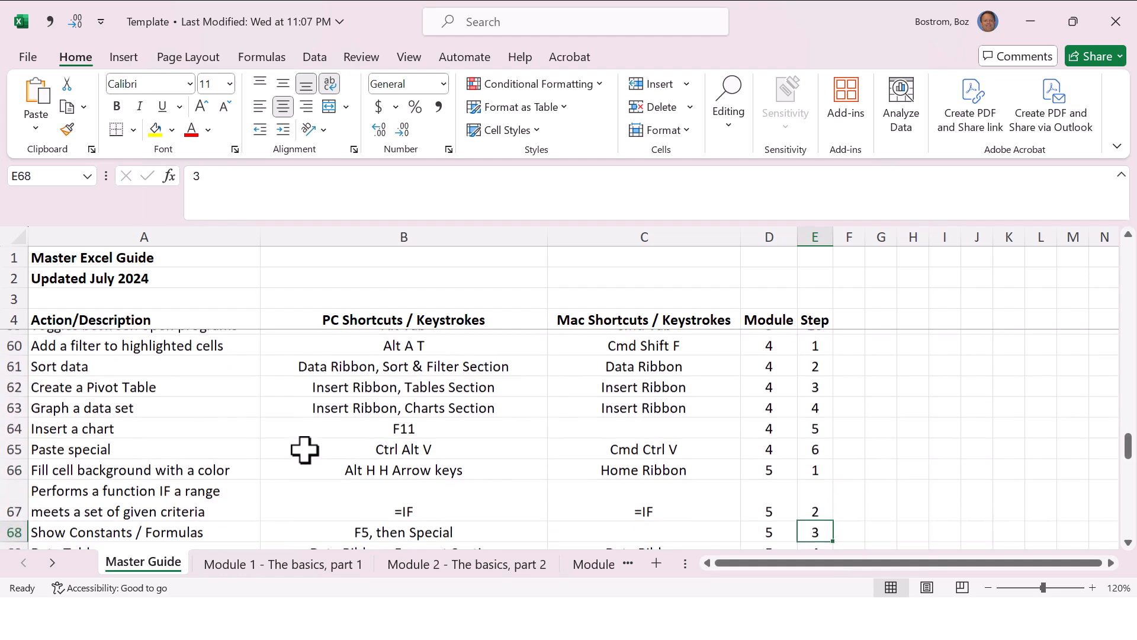
pyautogui.press('Up')
pyautogui.press('Up')
pyautogui.press('Up')
pyautogui.press('Up')
pyautogui.press('Up')
pyautogui.press('Up')
pyautogui.press('Up')
pyautogui.press('Up')
pyautogui.press('Left')
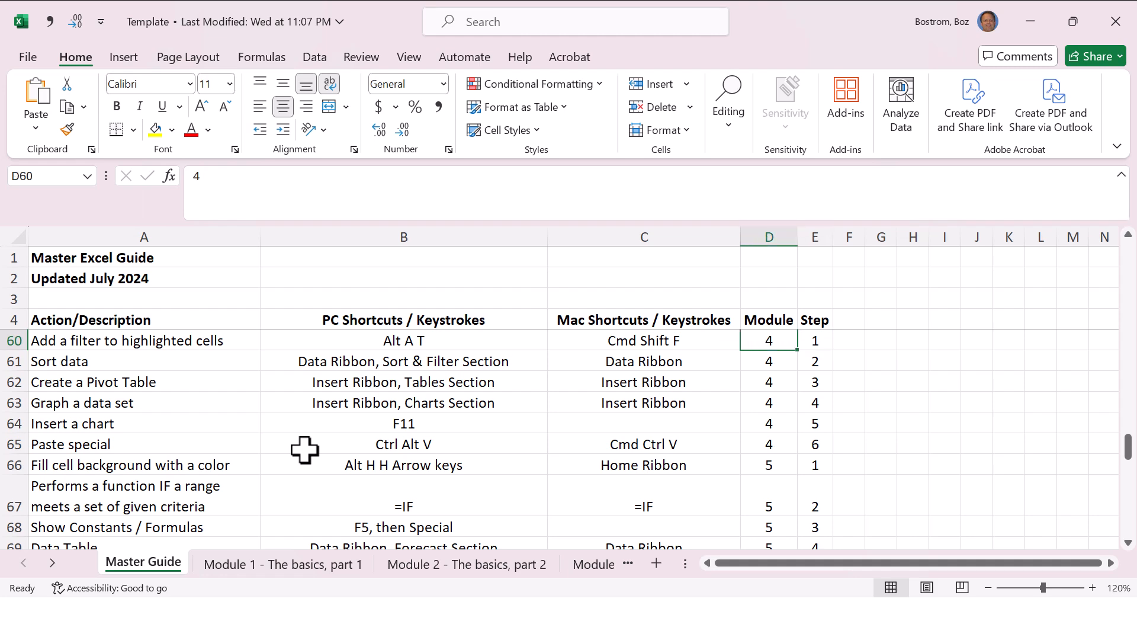
# Step: Review the guide's entries from module 4 to the end of the list, then return to cell D60
pyautogui.press('Down')
pyautogui.press('Down')
pyautogui.press('Down')
pyautogui.press('Down')
pyautogui.press('Down')
pyautogui.press('Down')
pyautogui.press('Down')
pyautogui.press('Down')
pyautogui.press('Down')
pyautogui.press('Down')
pyautogui.press('Down')
pyautogui.press('Down')
pyautogui.press('Down')
pyautogui.press('Down')
pyautogui.press('Down')
pyautogui.press('Down')
pyautogui.press('Down')
pyautogui.press('Down')
pyautogui.press('Down')
pyautogui.press('Down')
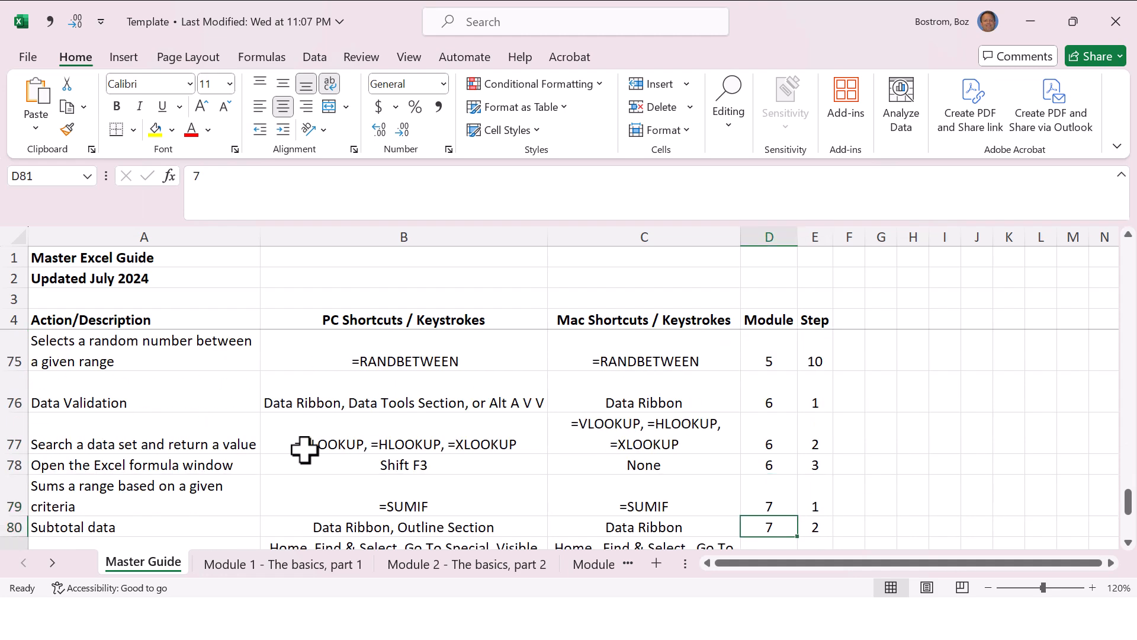
pyautogui.press('Down')
pyautogui.press('Down')
pyautogui.press('Down')
pyautogui.press('Up')
pyautogui.press('Up')
pyautogui.press('Up')
pyautogui.press('Up')
pyautogui.press('Up')
pyautogui.press('Up')
pyautogui.press('Up')
pyautogui.press('Up')
pyautogui.press('Up')
pyautogui.press('Up')
pyautogui.press('Up')
pyautogui.press('Up')
pyautogui.press('Up')
pyautogui.press('Up')
pyautogui.press('Up')
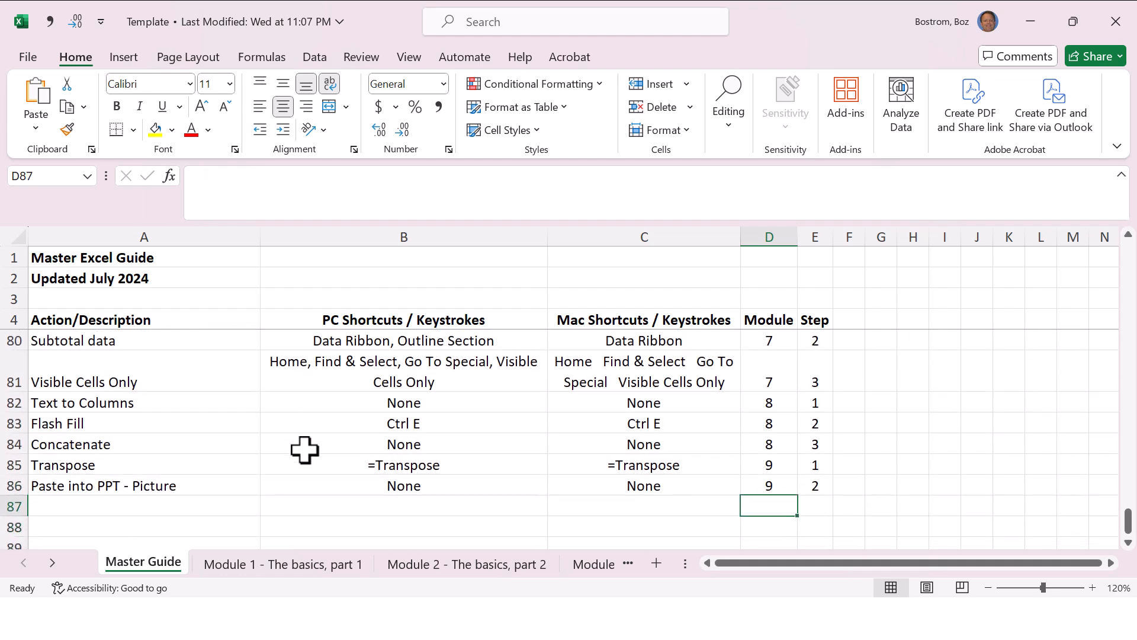
pyautogui.press('Up')
pyautogui.press('Up')
pyautogui.press('Up')
pyautogui.press('Up')
pyautogui.press('Up')
pyautogui.press('Up')
pyautogui.press('Up')
pyautogui.press('Up')
pyautogui.press('Up')
pyautogui.press('Up')
pyautogui.press('Up')
pyautogui.press('Up')
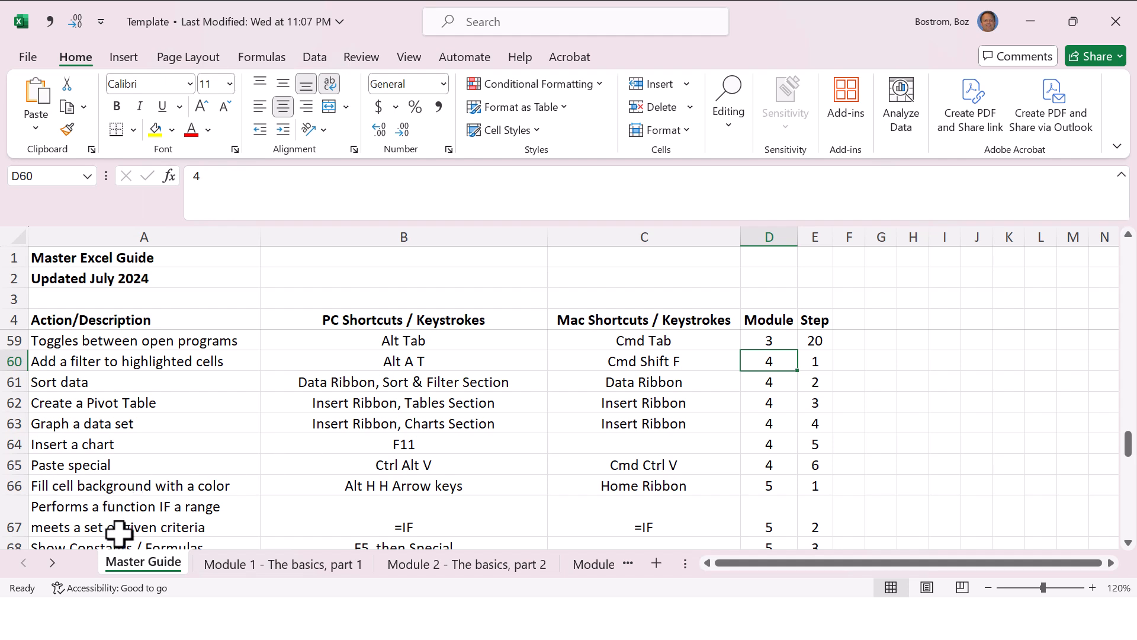
# Step: Move the Master Guide sheet directly before Module 4 - Analyzing Data and switch back and forth between the two sheets
pyautogui.moveTo(146, 559); pyautogui.dragTo(492, 569)
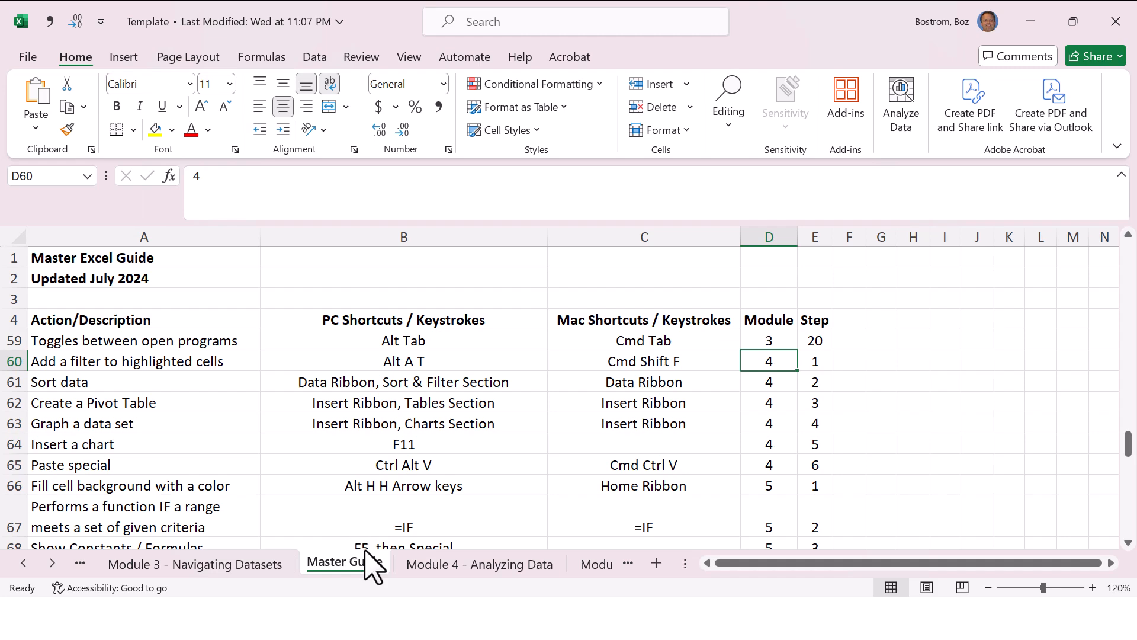
pyautogui.hotkey('ctrl', 'pagedown')
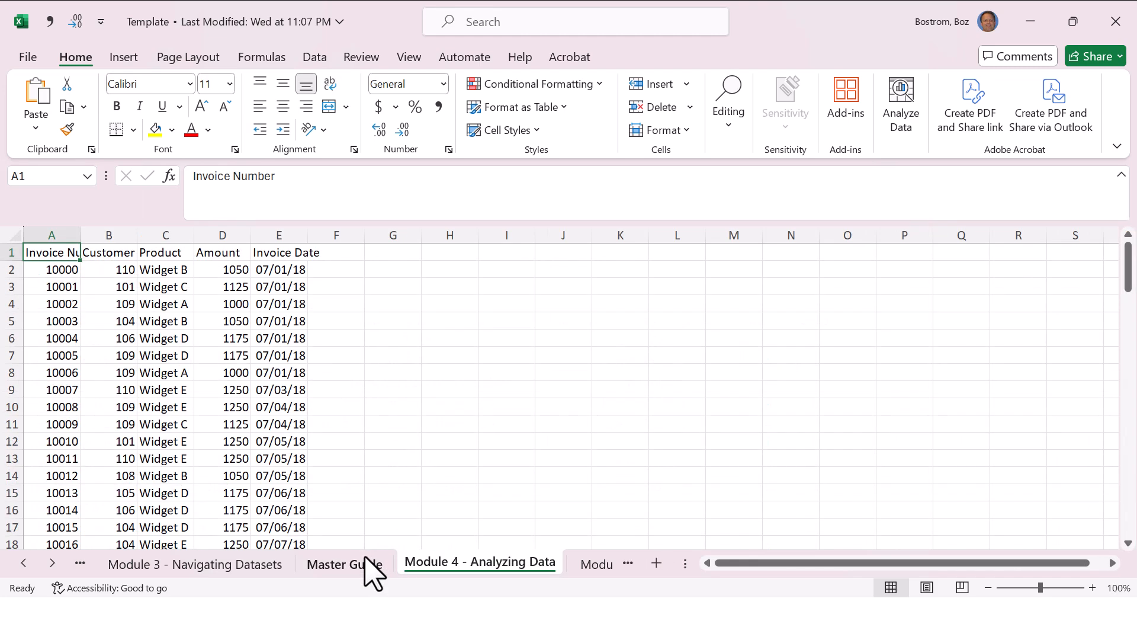
pyautogui.hotkey('ctrl', 'pageup')
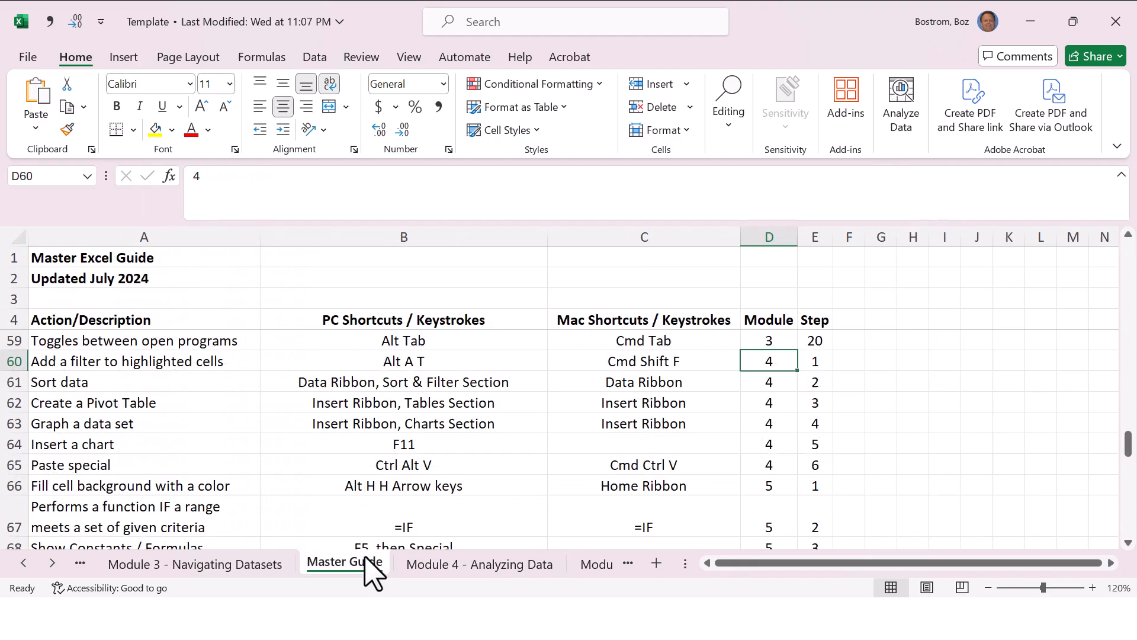
pyautogui.hotkey('ctrl', 'pagedown')
pyautogui.hotkey('ctrl', 'pageup')
pyautogui.hotkey('ctrl', 'pagedown')
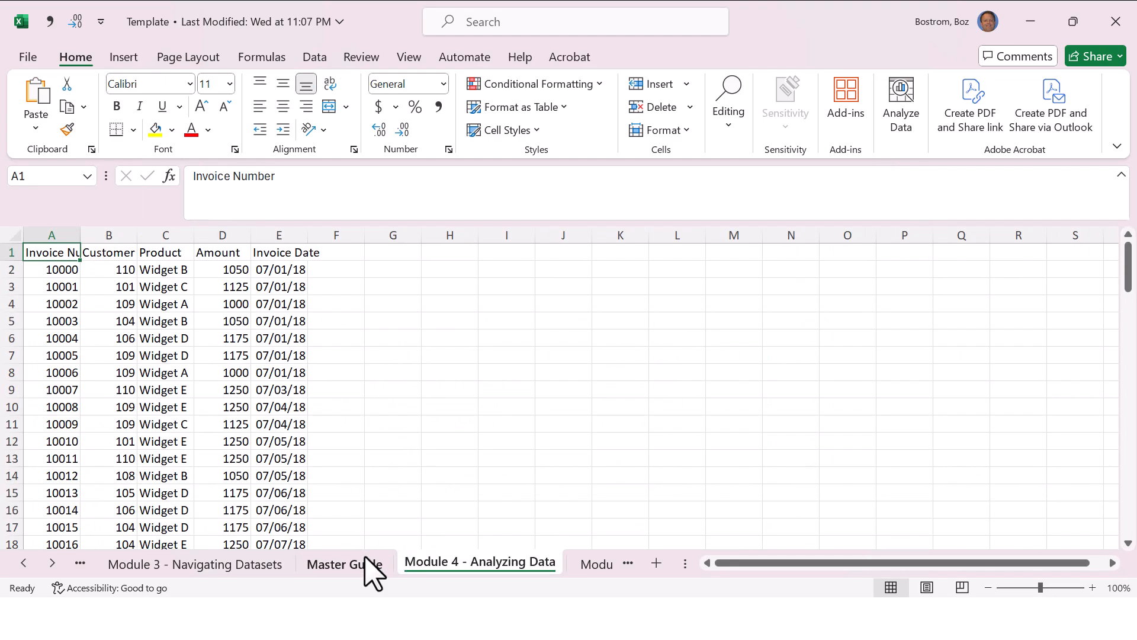
pyautogui.hotkey('ctrl', 'pageup')
pyautogui.hotkey('ctrl', 'pagedown')
pyautogui.hotkey('ctrl', 'pageup')
pyautogui.hotkey('ctrl', 'pagedown')
pyautogui.hotkey('ctrl', 'pageup')
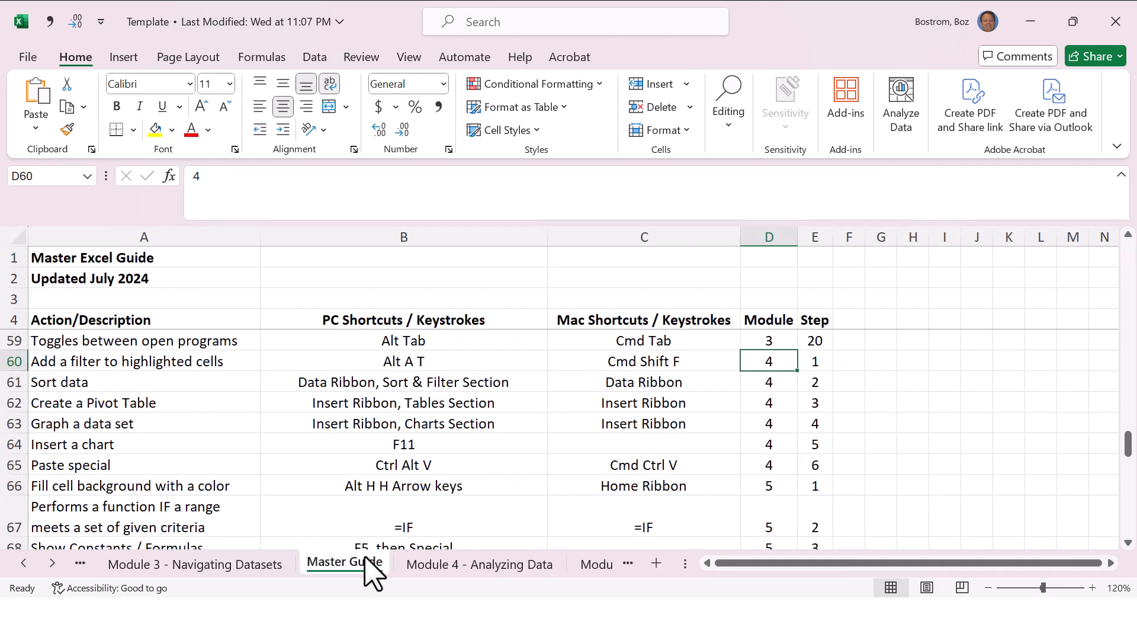
# Step: Review the Master Guide entry in row 60 for adding a filter to highlighted cells, across its columns
pyautogui.press('Left')
pyautogui.press('Left')
pyautogui.press('Left')
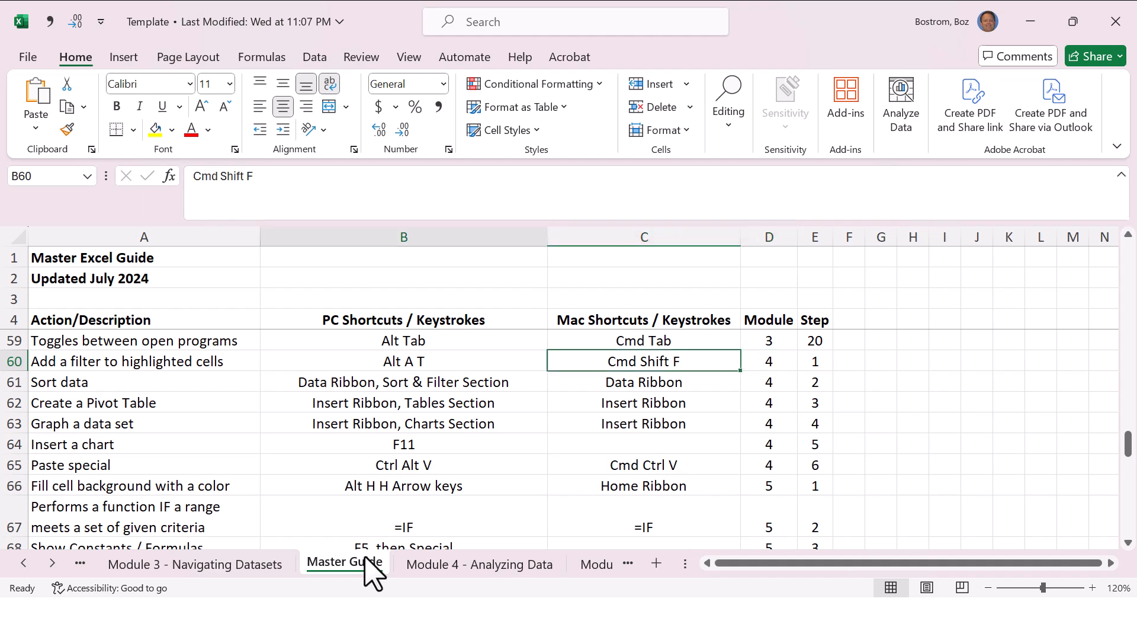
pyautogui.press('Right')
pyautogui.press('Right')
pyautogui.press('Right')
pyautogui.press('Right')
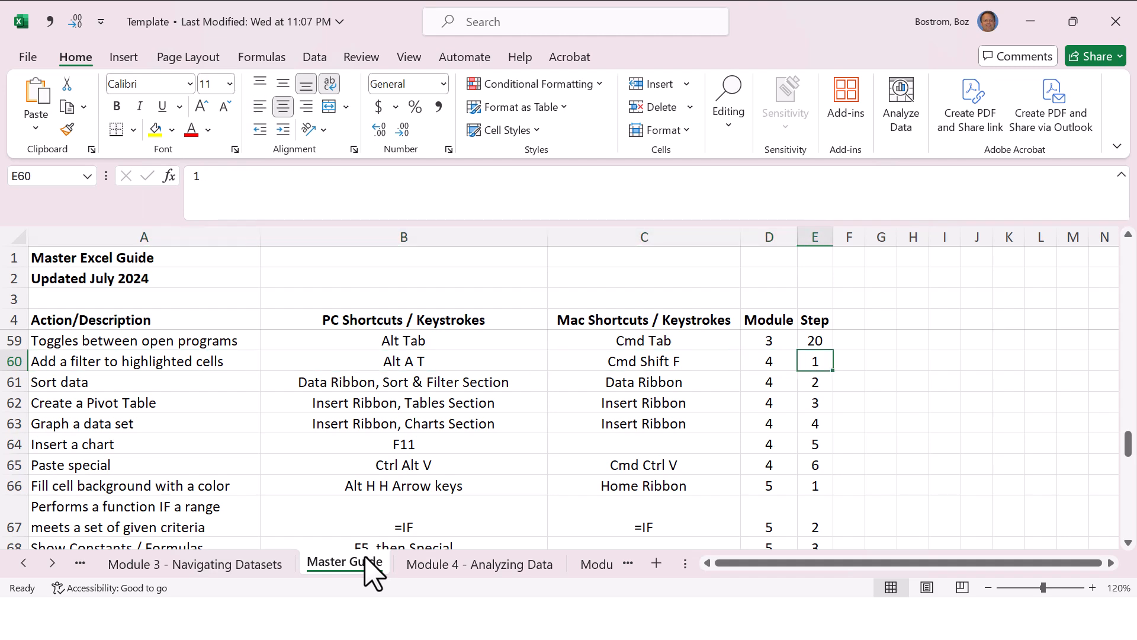
pyautogui.press('Left')
pyautogui.press('Left')
pyautogui.press('Left')
pyautogui.press('Left')
# Step: Inspect the extent of the invoice data on the Module 4 - Analyzing Data sheet, from first to last row and back
pyautogui.hotkey('ctrl', 'pagedown')
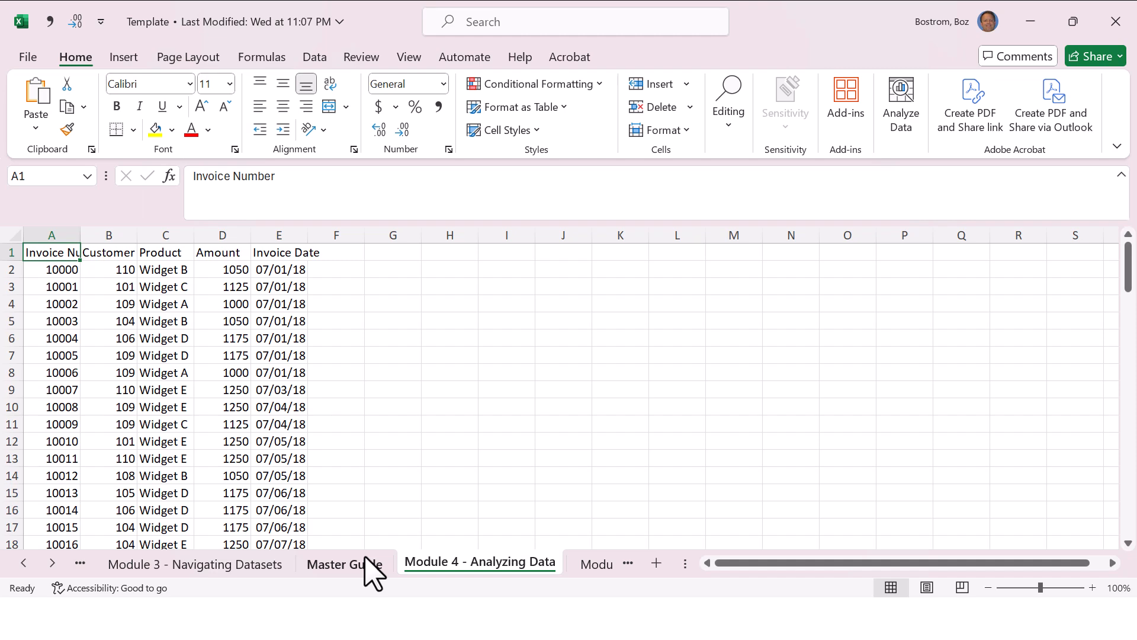
pyautogui.press('Down')
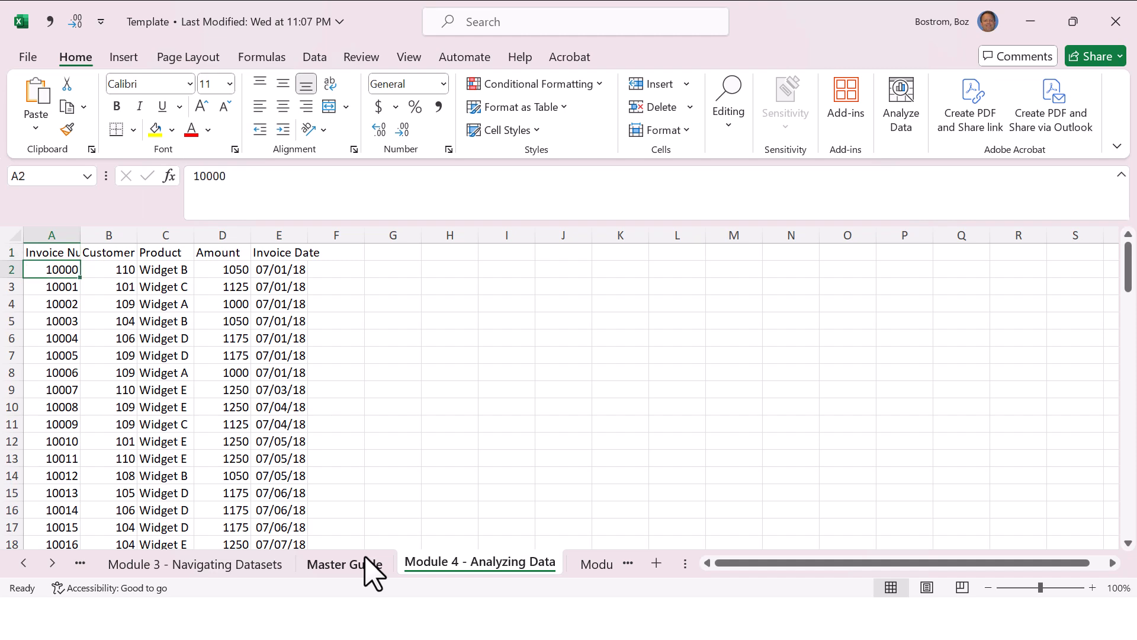
pyautogui.press('End')
pyautogui.press('Down')
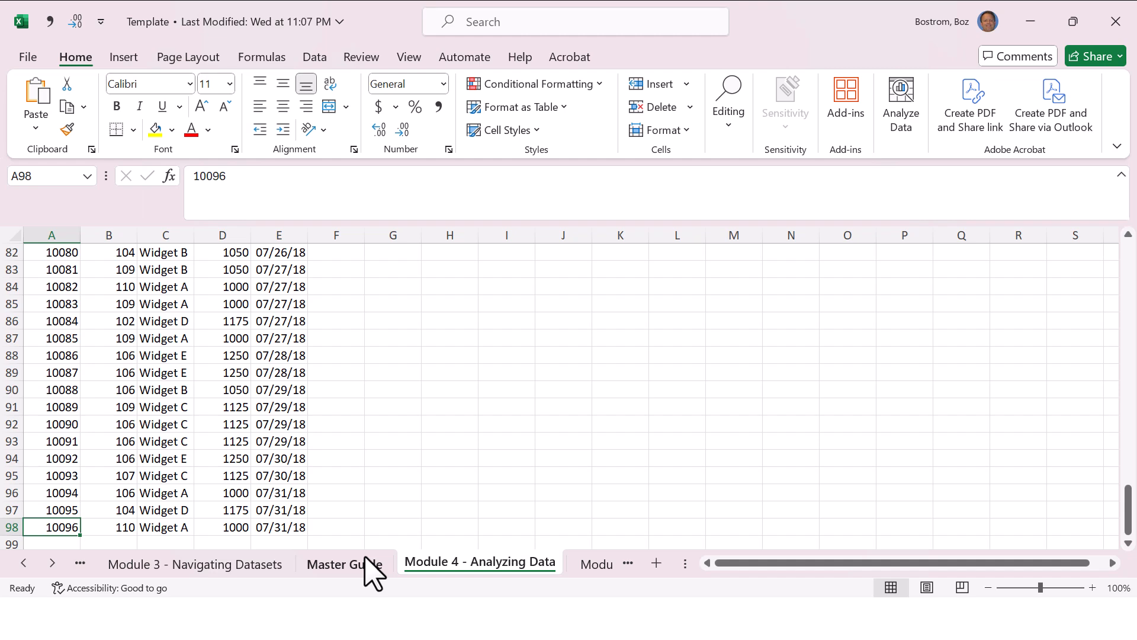
pyautogui.hotkey('ctrl', 'Home')
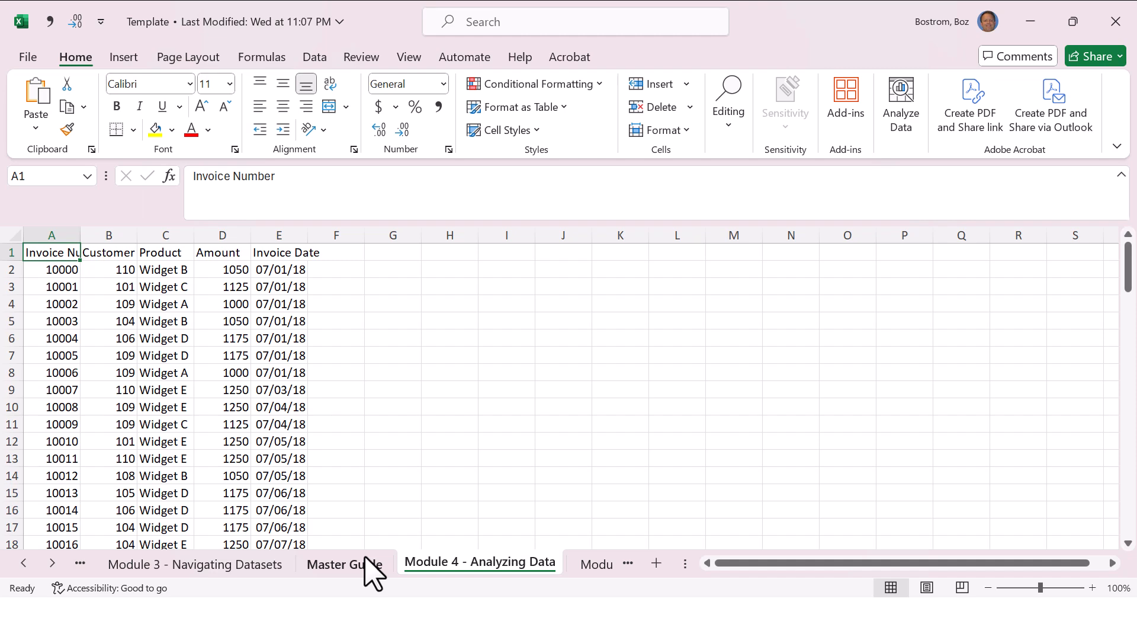
pyautogui.press('End')
pyautogui.press('Down')
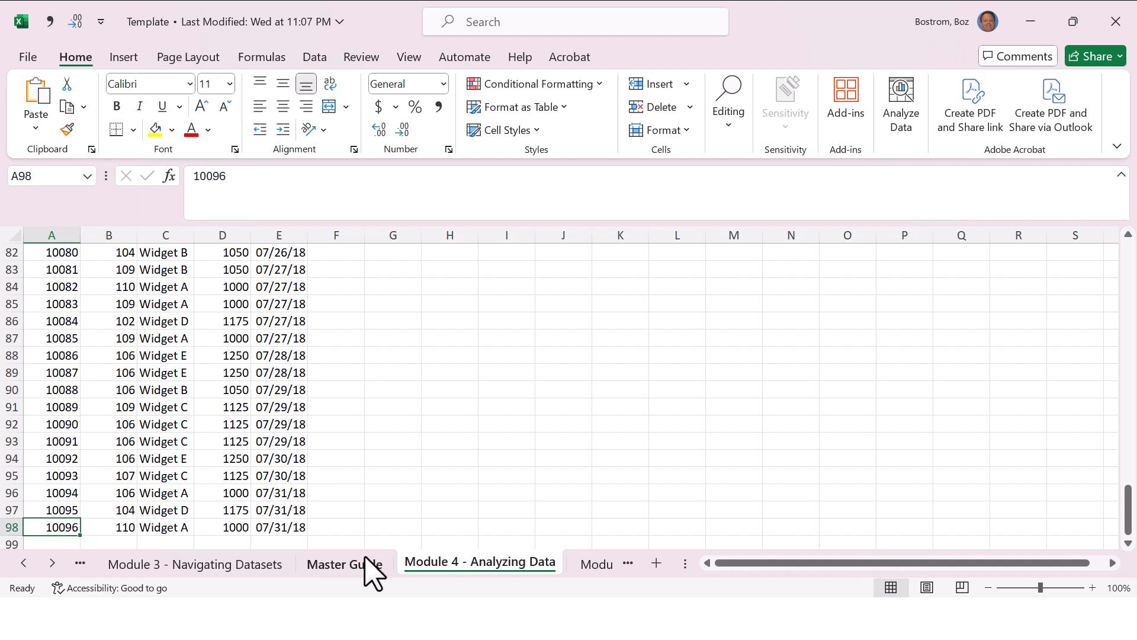
pyautogui.press('End')
pyautogui.press('Up')
pyautogui.press('End')
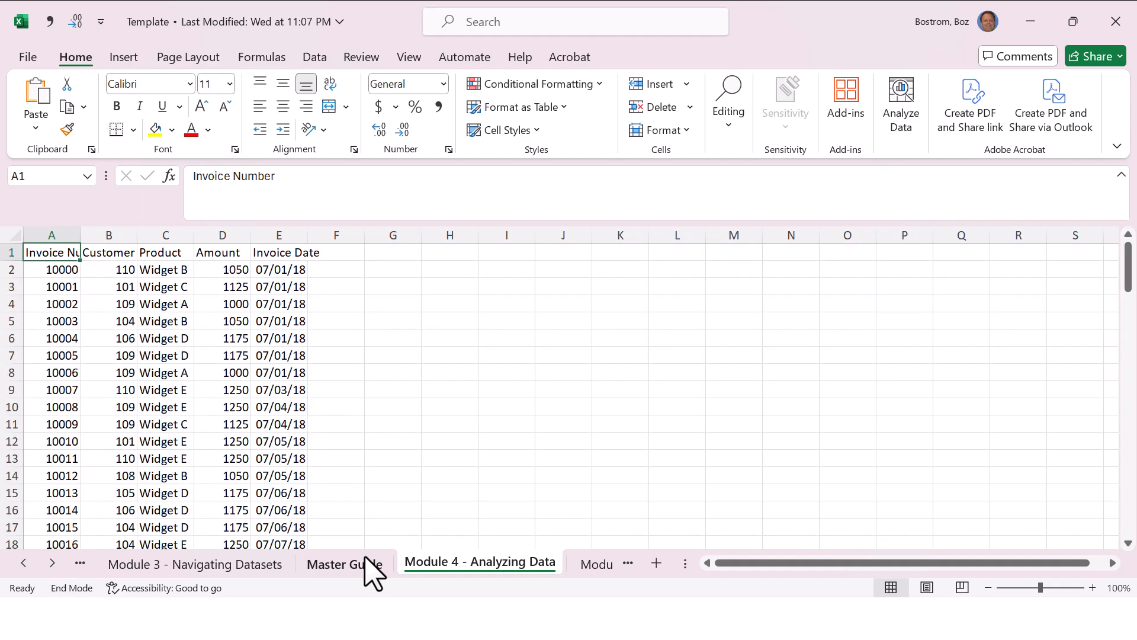
pyautogui.press('Down')
# Step: Examine the invoice record in row 4 field by field, then return to the Product header in C1
pyautogui.press('Down')
pyautogui.press('Up')
pyautogui.hotkey('ctrl', 'Up')
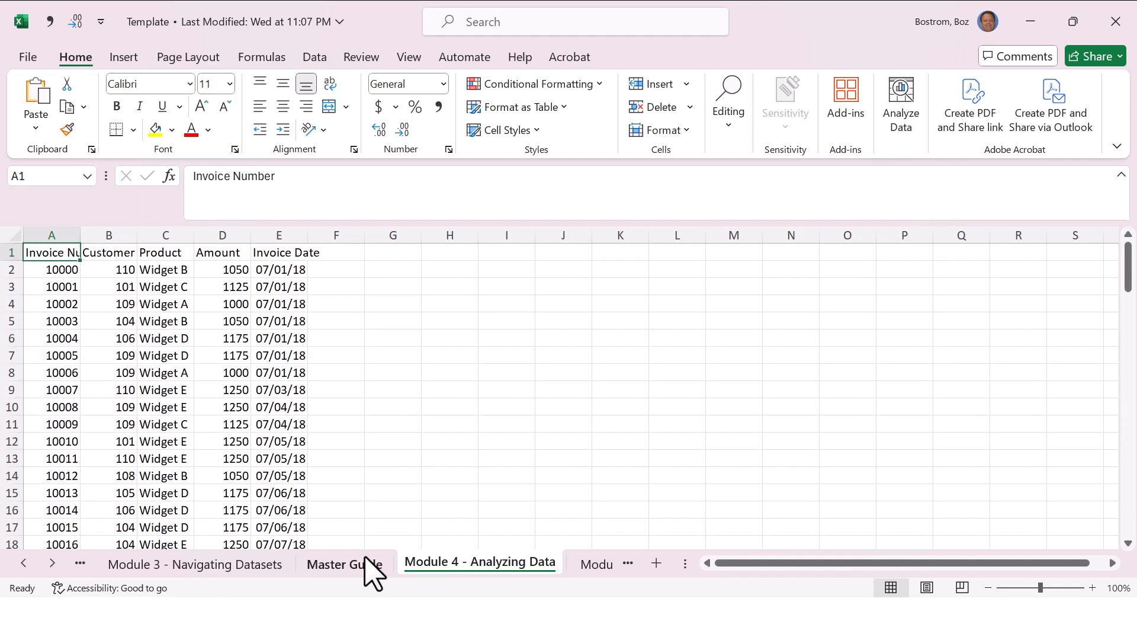
# Step: Look across the column headers of the invoice data in row 1
pyautogui.press('Right')
pyautogui.press('Right')
pyautogui.press('Right')
pyautogui.press('Right')
pyautogui.press('Left')
pyautogui.press('Left')
pyautogui.press('Left')
pyautogui.press('Left')
pyautogui.press('Down')
pyautogui.press('Down')
pyautogui.press('Down')
pyautogui.press('Right')
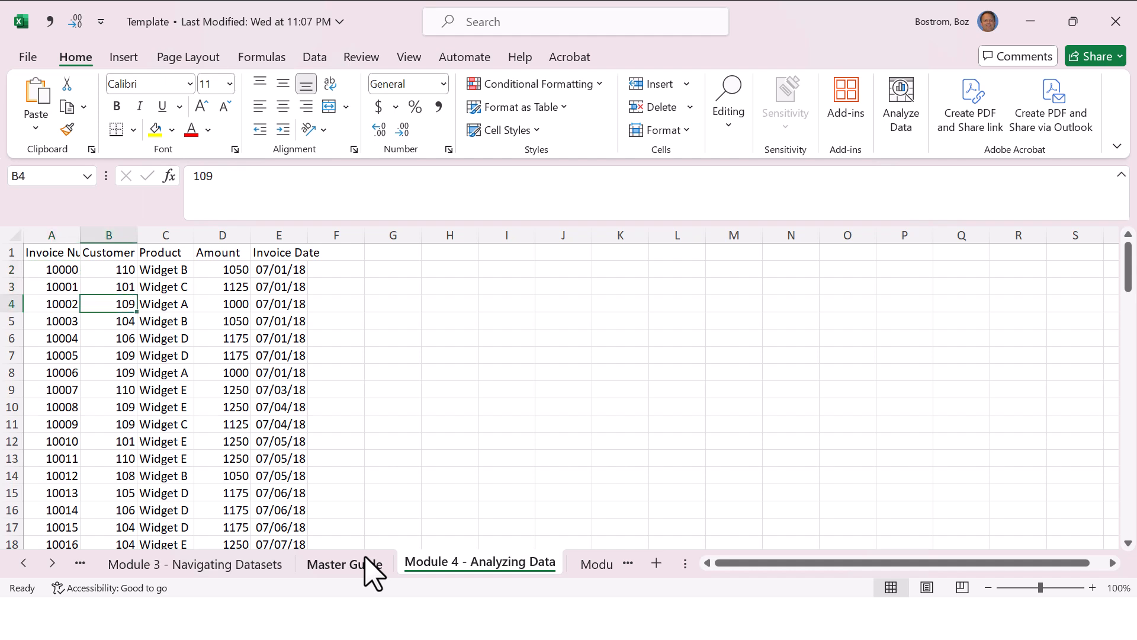
pyautogui.press('Right')
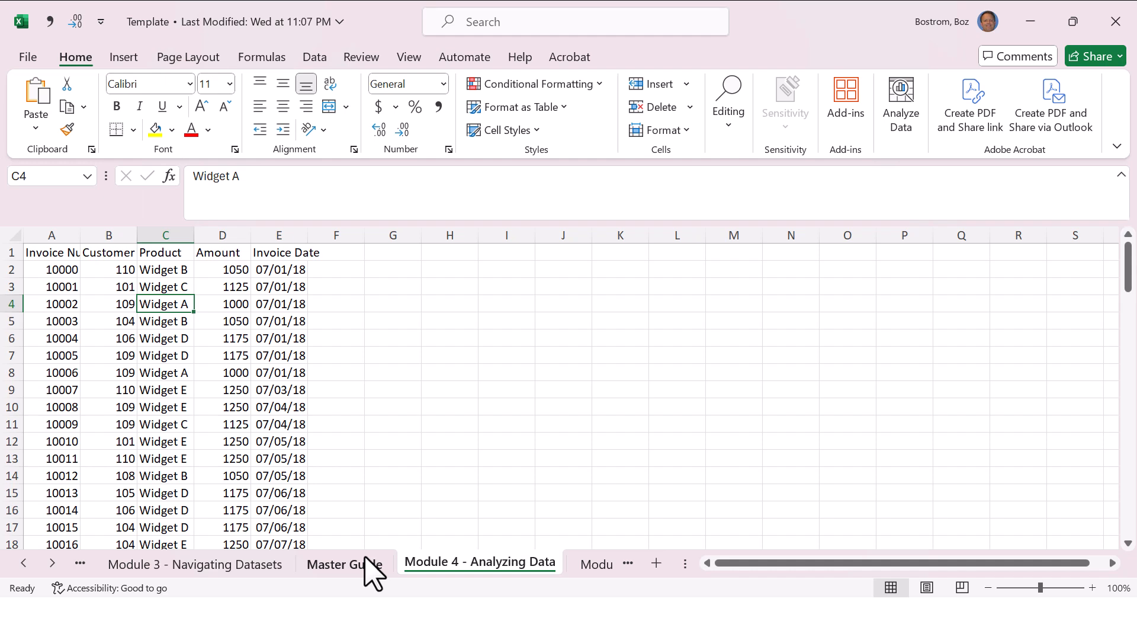
pyautogui.press('Right')
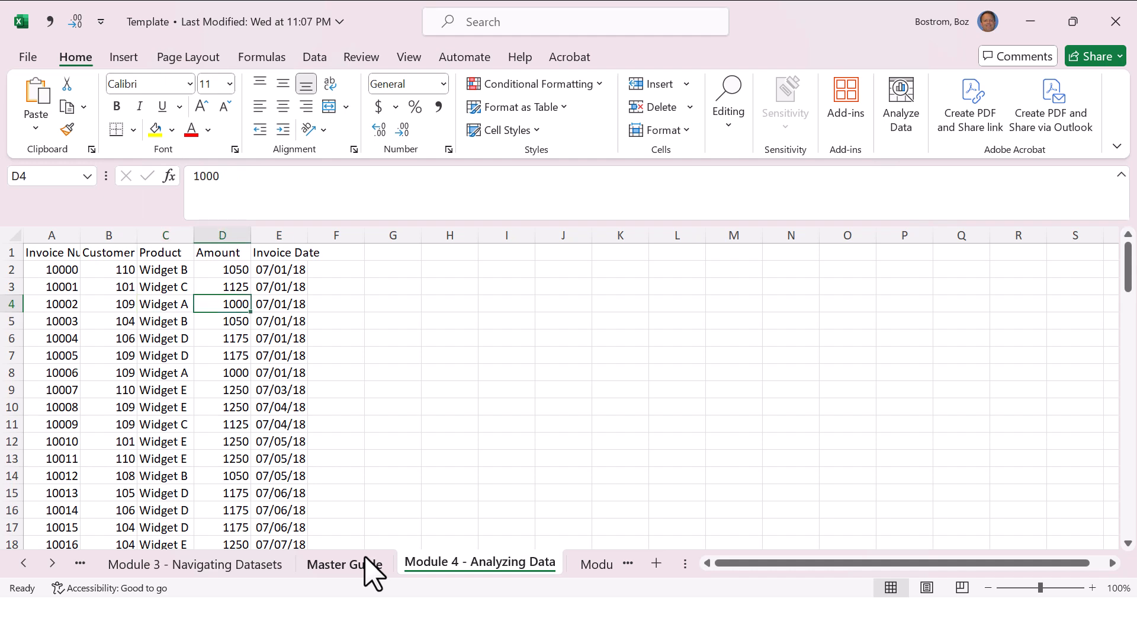
pyautogui.press('Right')
pyautogui.press('Up')
pyautogui.press('Up')
pyautogui.press('Up')
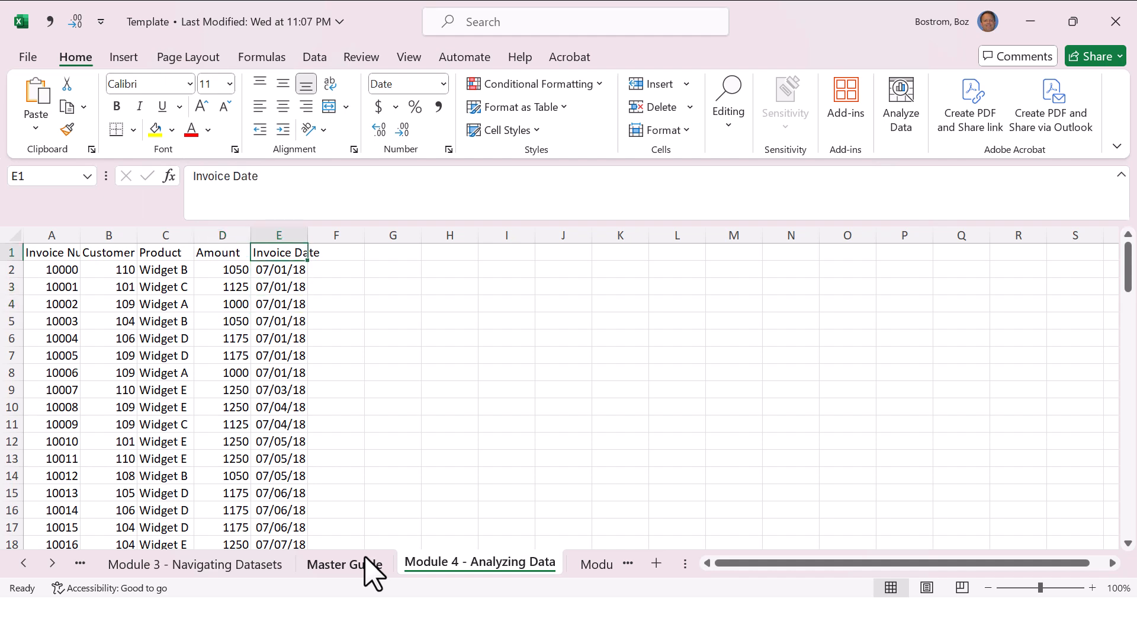
pyautogui.press('Left')
pyautogui.press('Left')
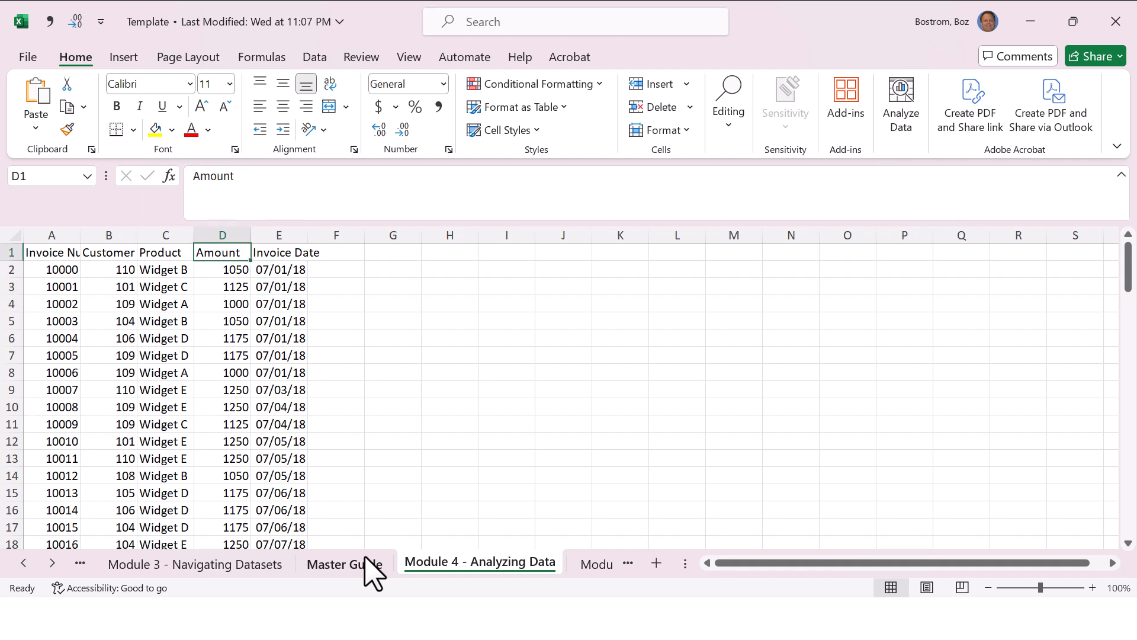
# Step: Return to the Master Guide and check the PC shortcut for adding a filter in row 60
pyautogui.click(366, 562)
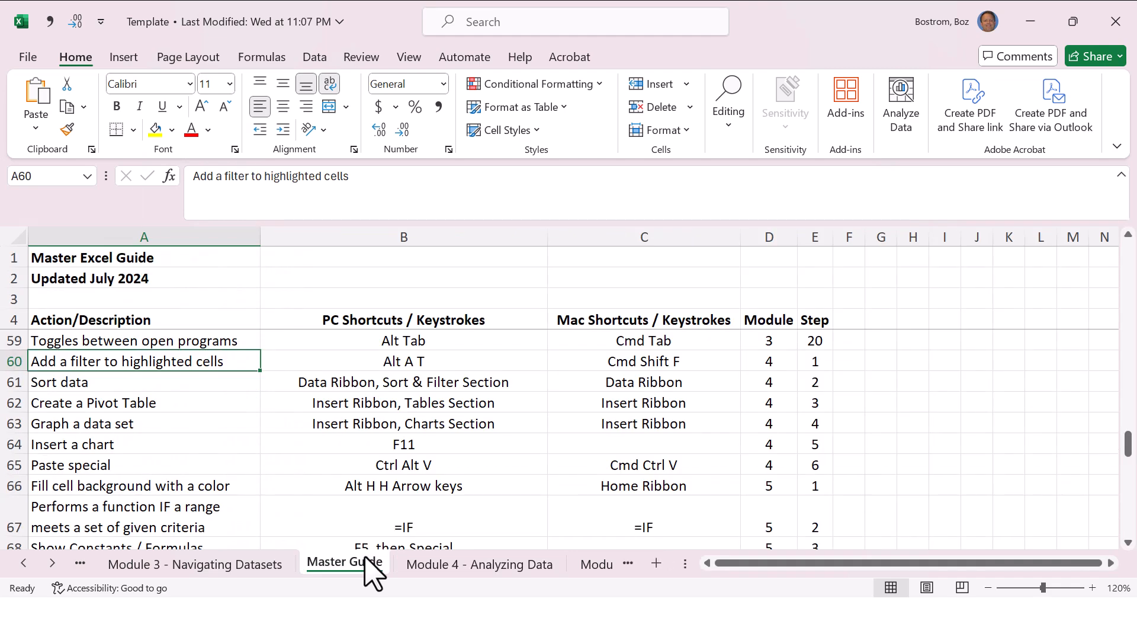
pyautogui.press('Right')
pyautogui.press('Right')
pyautogui.press('Right')
pyautogui.press('Right')
pyautogui.press('Left')
pyautogui.press('Left')
pyautogui.press('Left')
pyautogui.press('Left')
pyautogui.press('Right')
# Step: Add filters to the header row of the invoice data on the Module 4 - Analyzing Data sheet
pyautogui.hotkey('ctrl', 'pagedown')
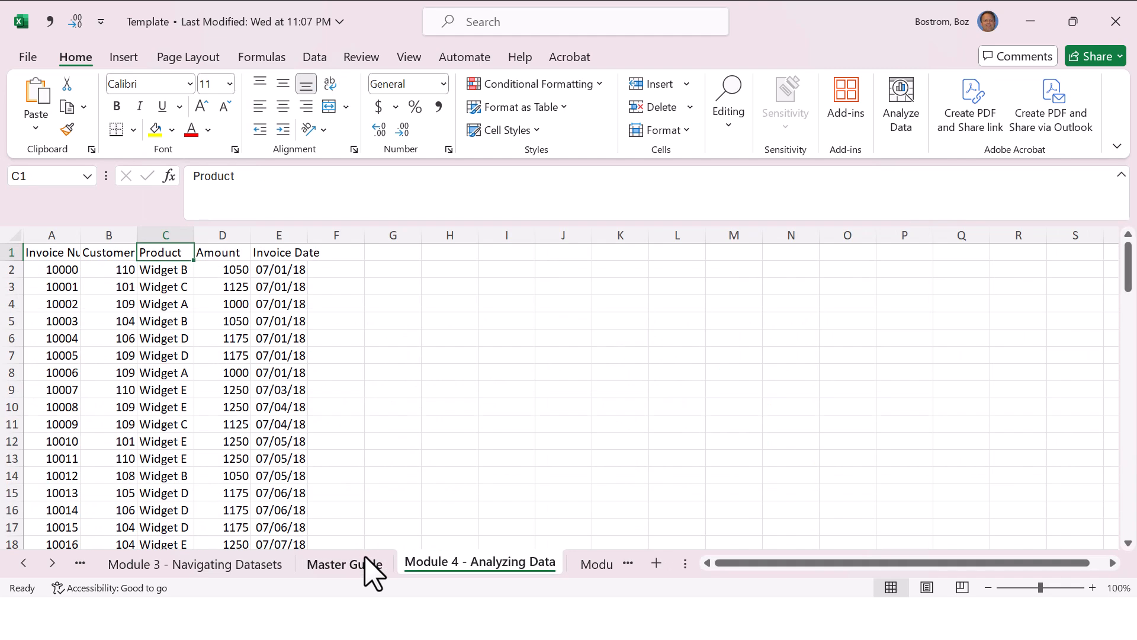
pyautogui.press('alt')
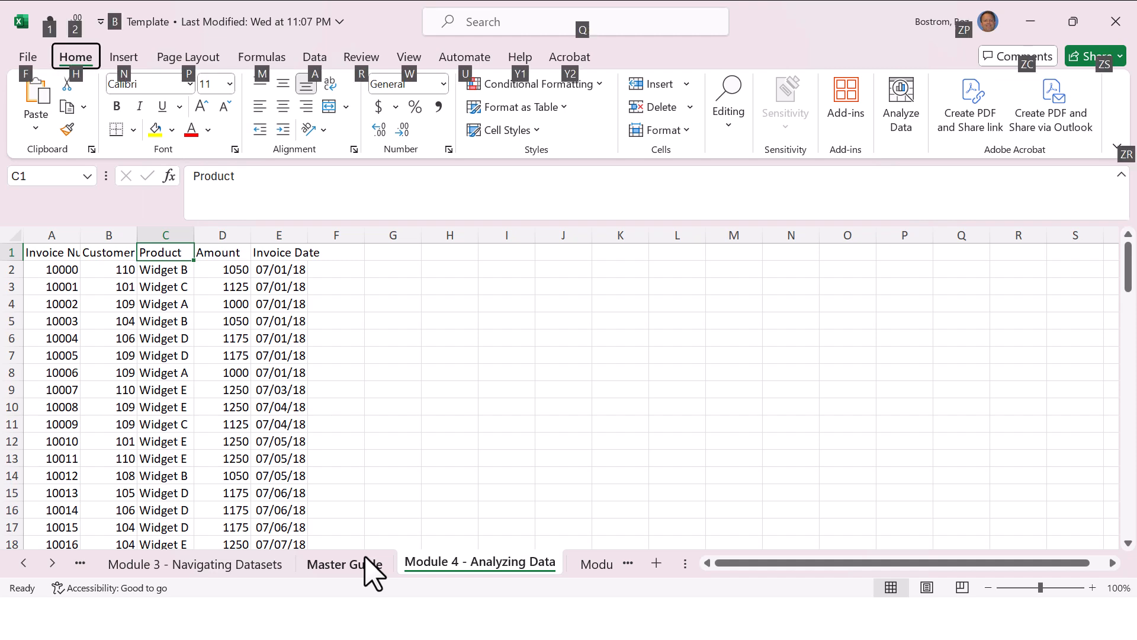
pyautogui.press('a')
pyautogui.press('t')
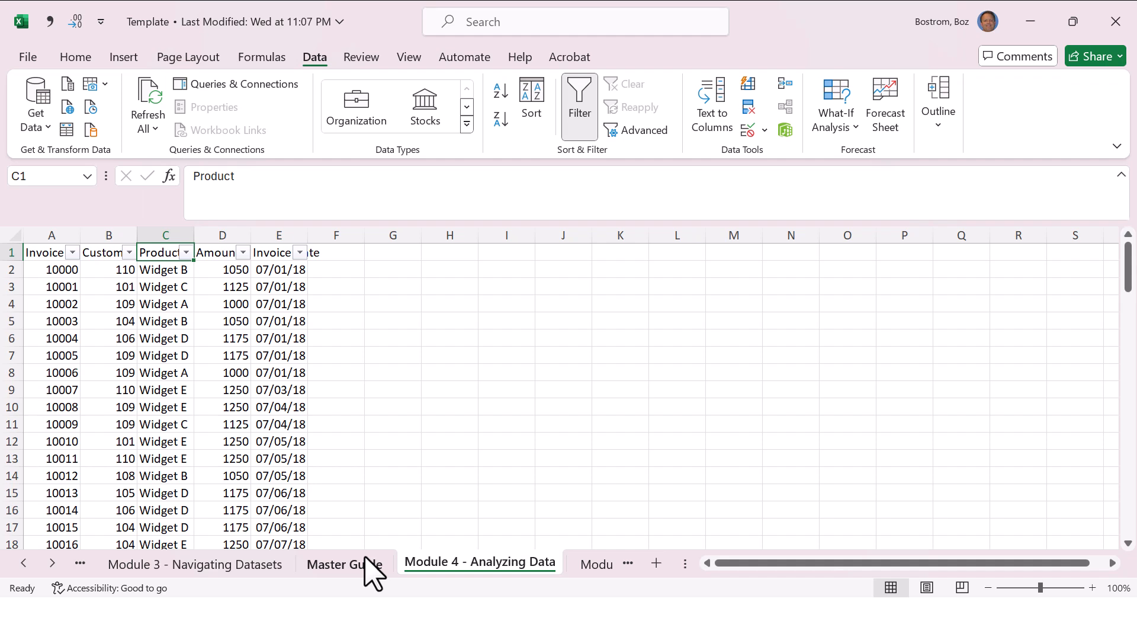
# Step: Toggle the invoice data's header filters off and on several times, leaving them on
pyautogui.press('alt')
pyautogui.press('a')
pyautogui.press('t')
pyautogui.hotkey('alt', 'a')
pyautogui.press('t')
pyautogui.press('alt')
pyautogui.press('a')
pyautogui.press('t')
pyautogui.press('alt')
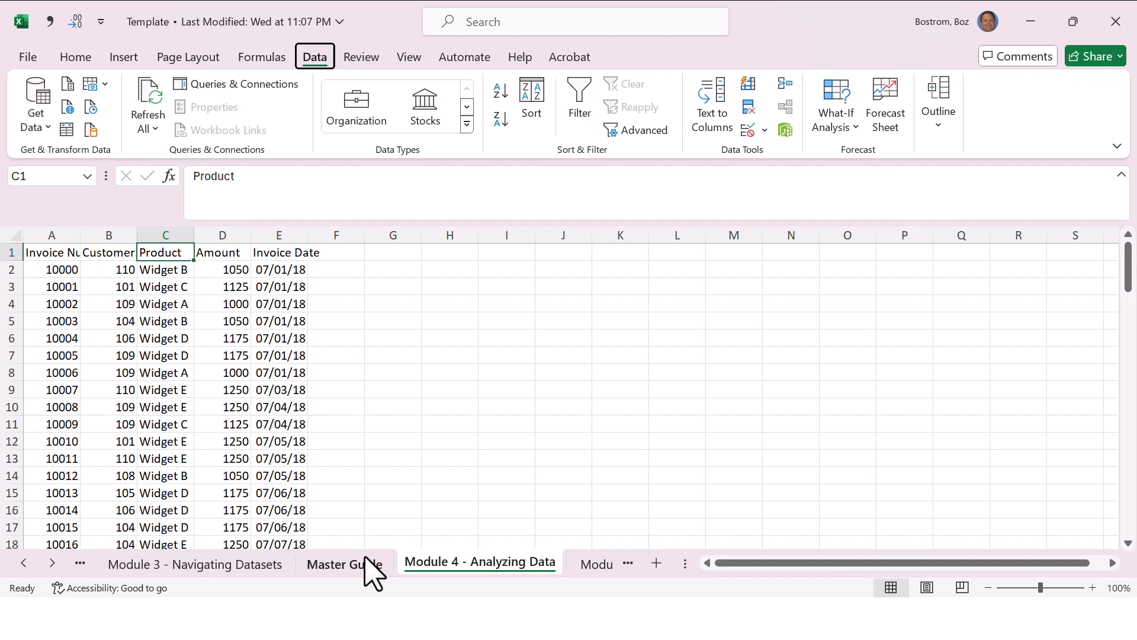
pyautogui.press('a')
pyautogui.press('t')
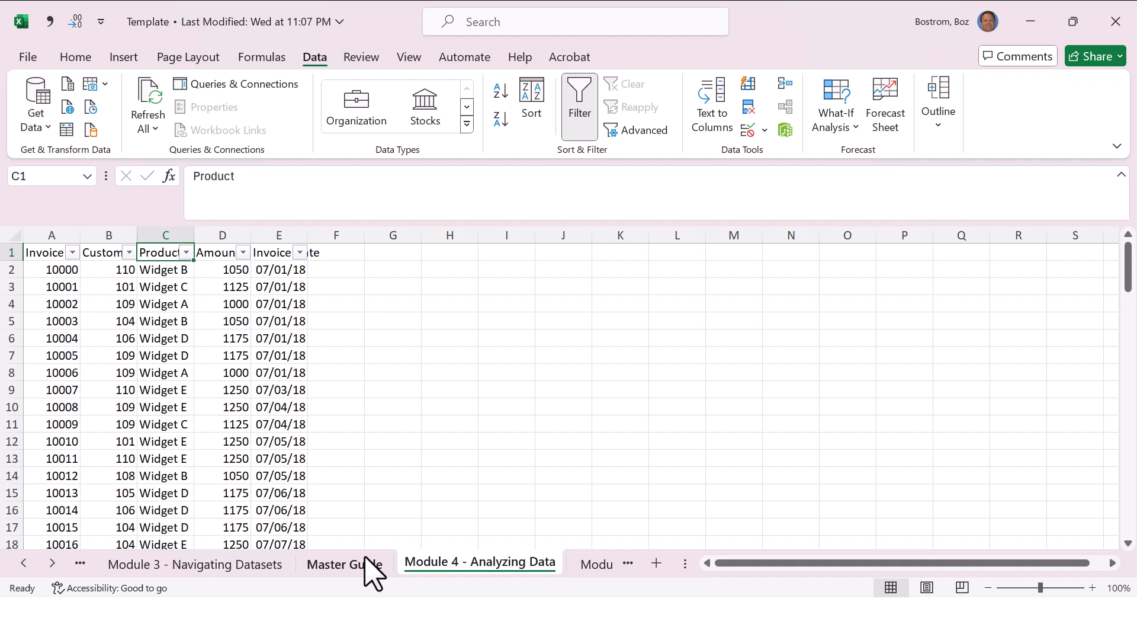
# Step: Remove and reapply the header filters twice using the alternative filter shortcut
pyautogui.hotkey('ctrl', 'shift', 'l')
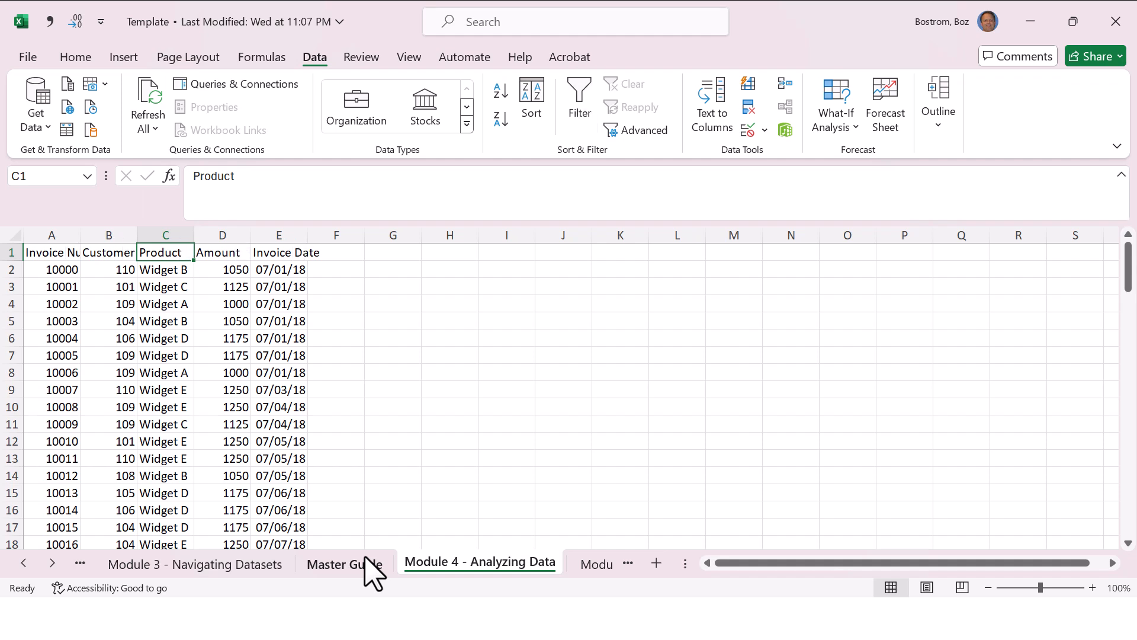
pyautogui.hotkey('ctrl', 'shift', 'l')
pyautogui.hotkey('ctrl', 'shift', 'l')
pyautogui.hotkey('ctrl', 'shift', 'l')
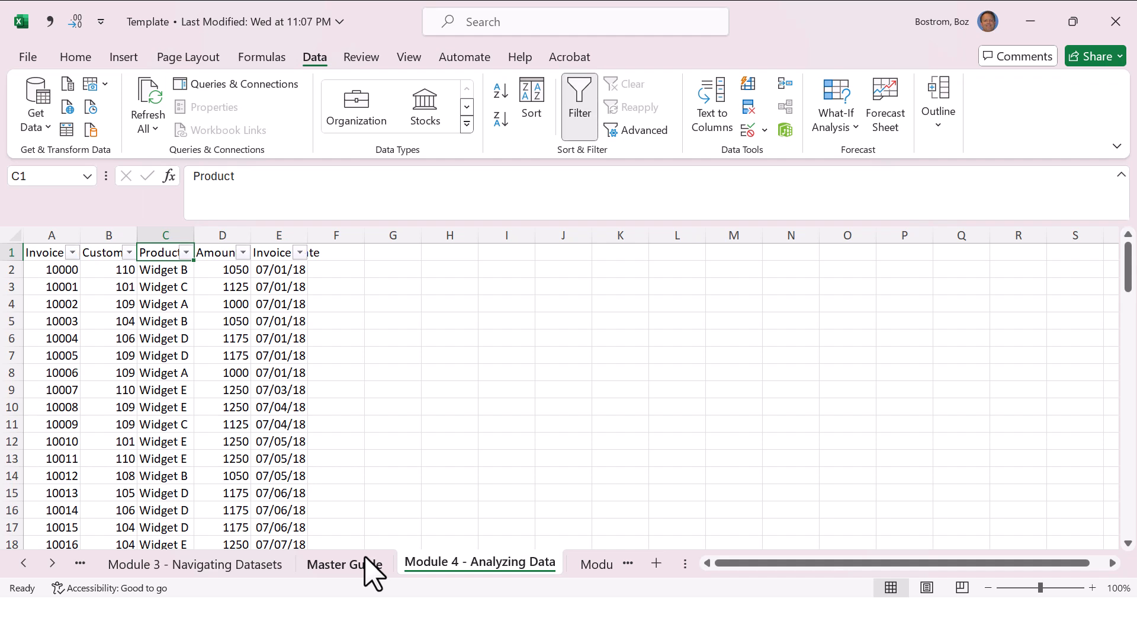
# Step: Turn the invoice data's header filters off and back on twice
pyautogui.hotkey('ctrl', 'shift', 'l')
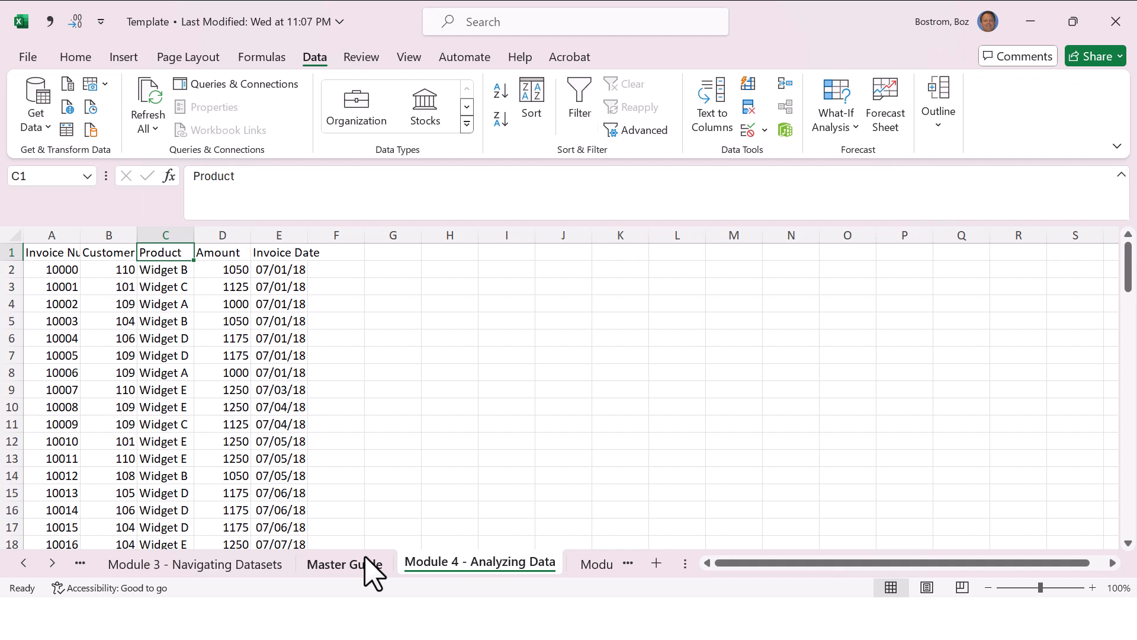
pyautogui.hotkey('ctrl', 'shift', 'l')
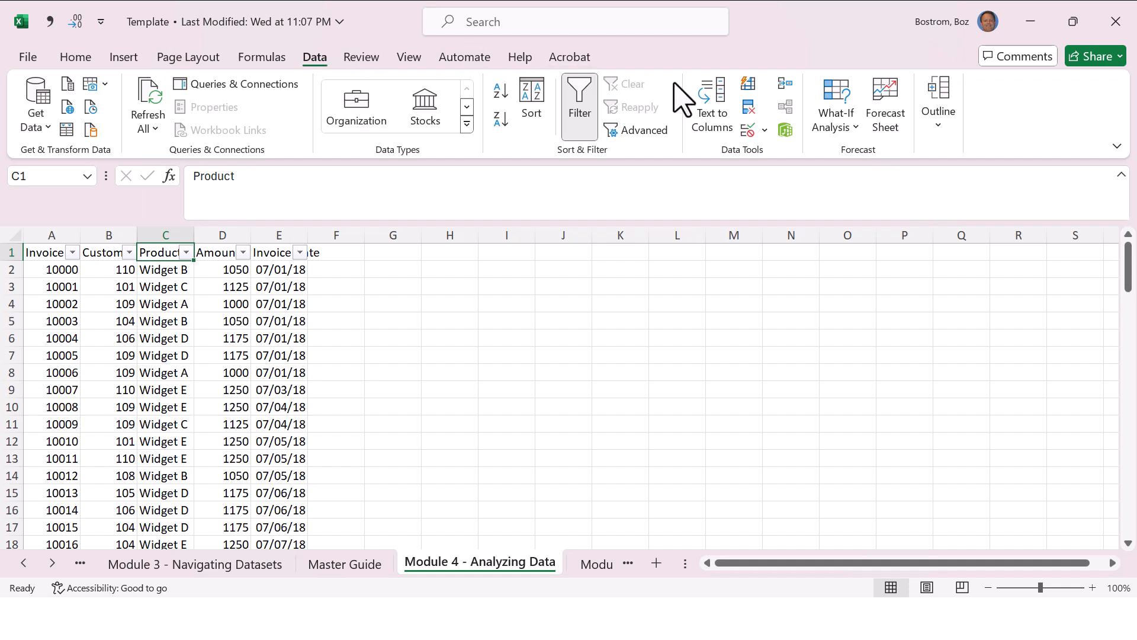
pyautogui.click(581, 98)
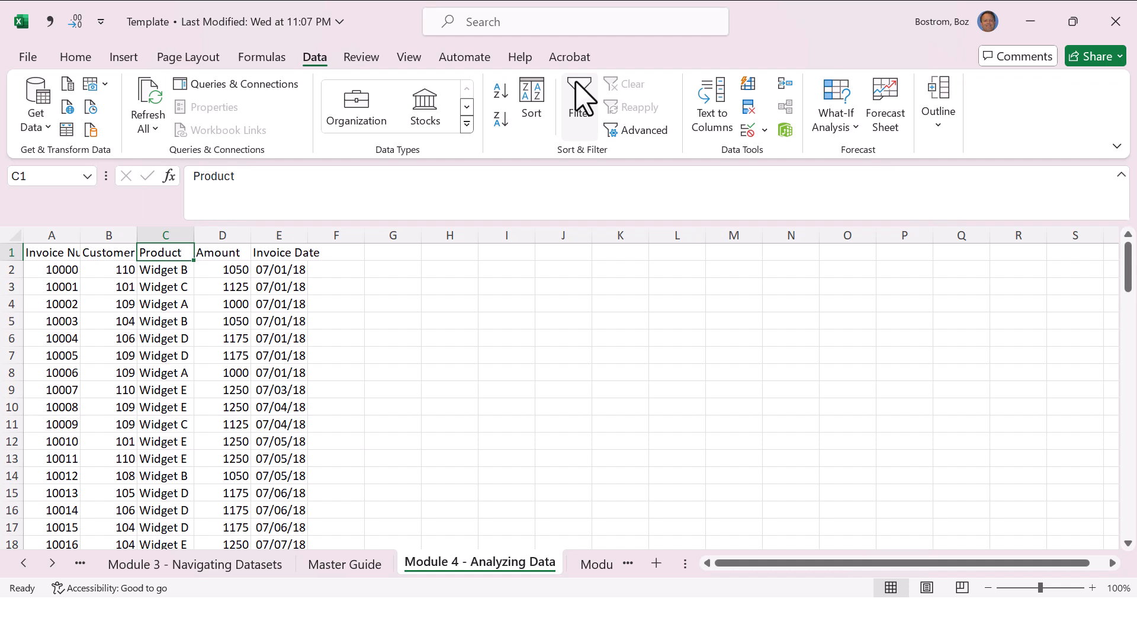
pyautogui.click(581, 98)
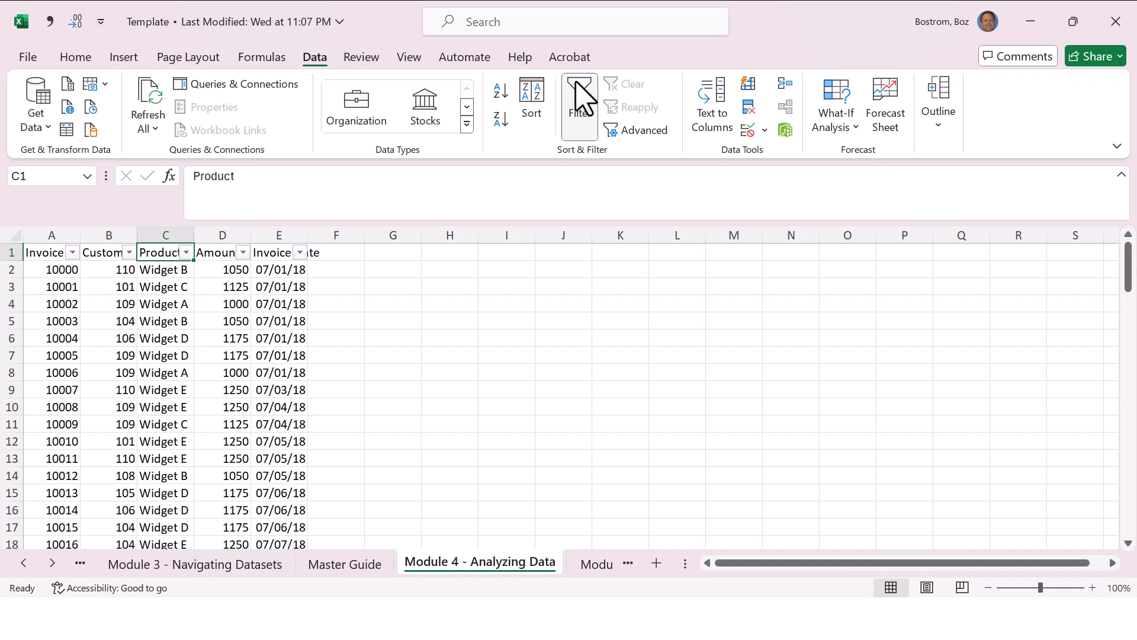
# Step: Remove the header filters and try repeatedly to reapply them with only the empty cell I3 selected
pyautogui.click(524, 294)
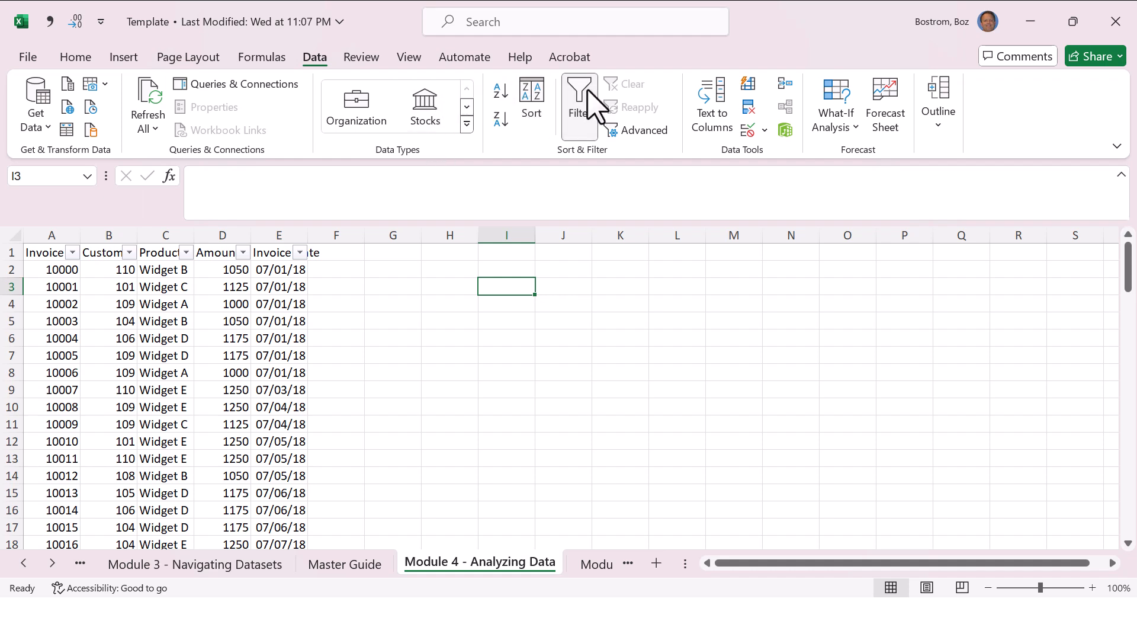
pyautogui.click(583, 107)
pyautogui.click(587, 107)
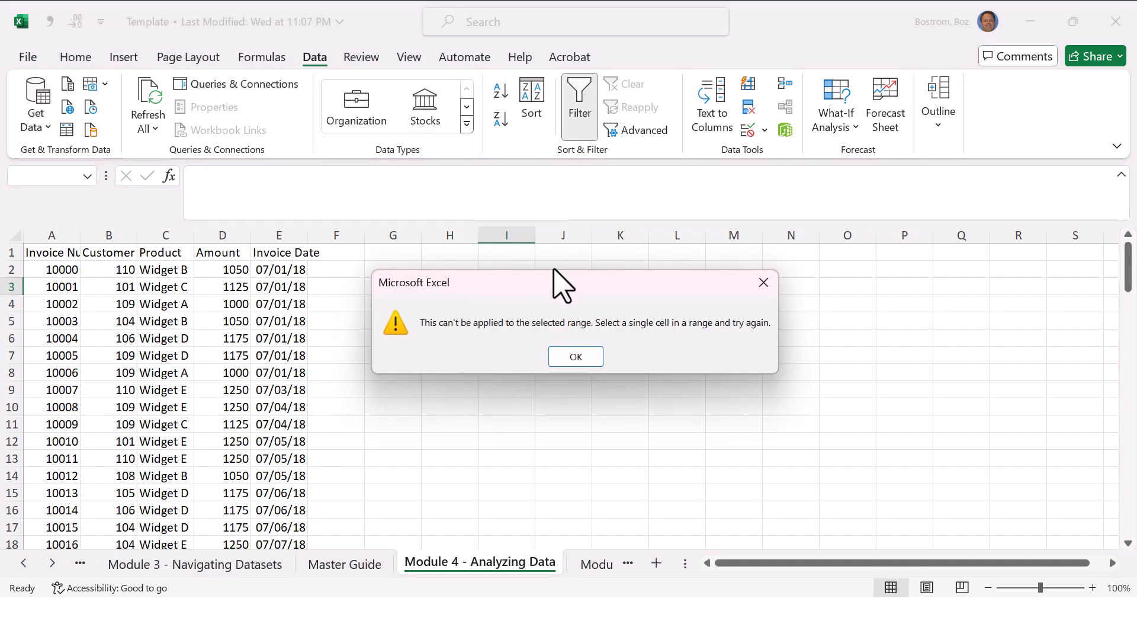
pyautogui.click(570, 356)
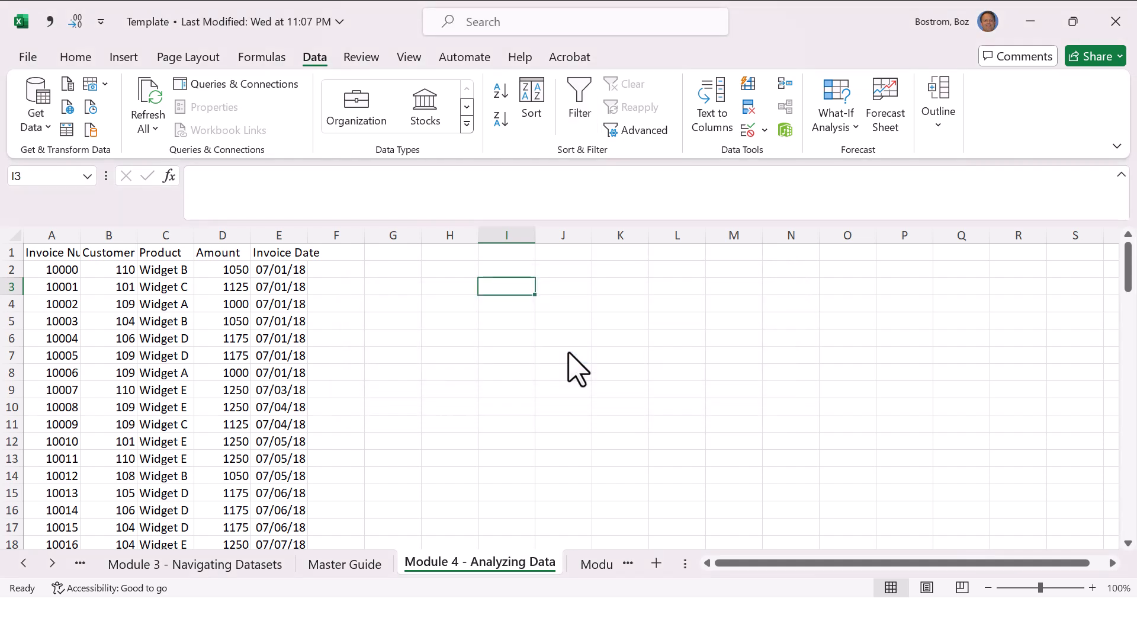
pyautogui.press('a')
pyautogui.press('t')
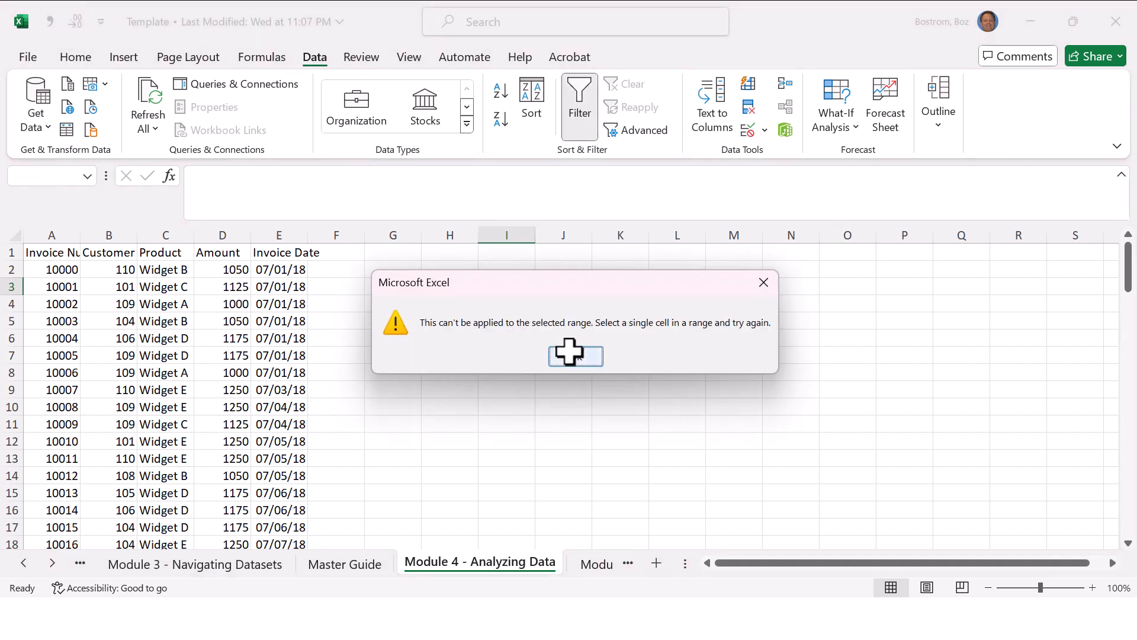
pyautogui.click(570, 352)
pyautogui.hotkey('alt', 'a')
pyautogui.press('t')
pyautogui.click(569, 355)
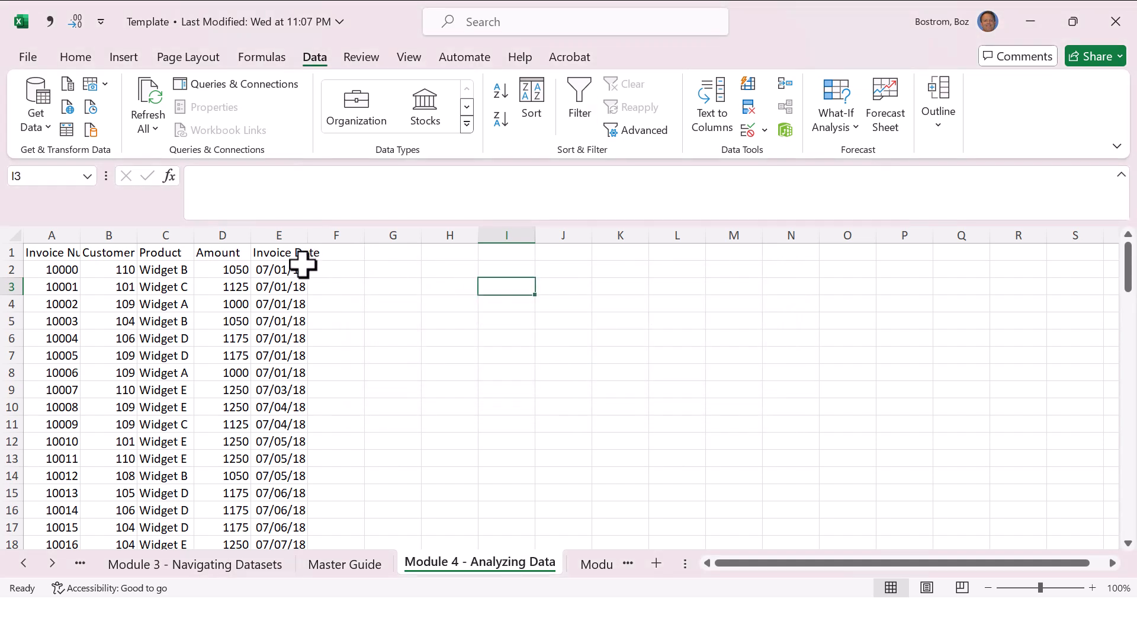
pyautogui.write('b')
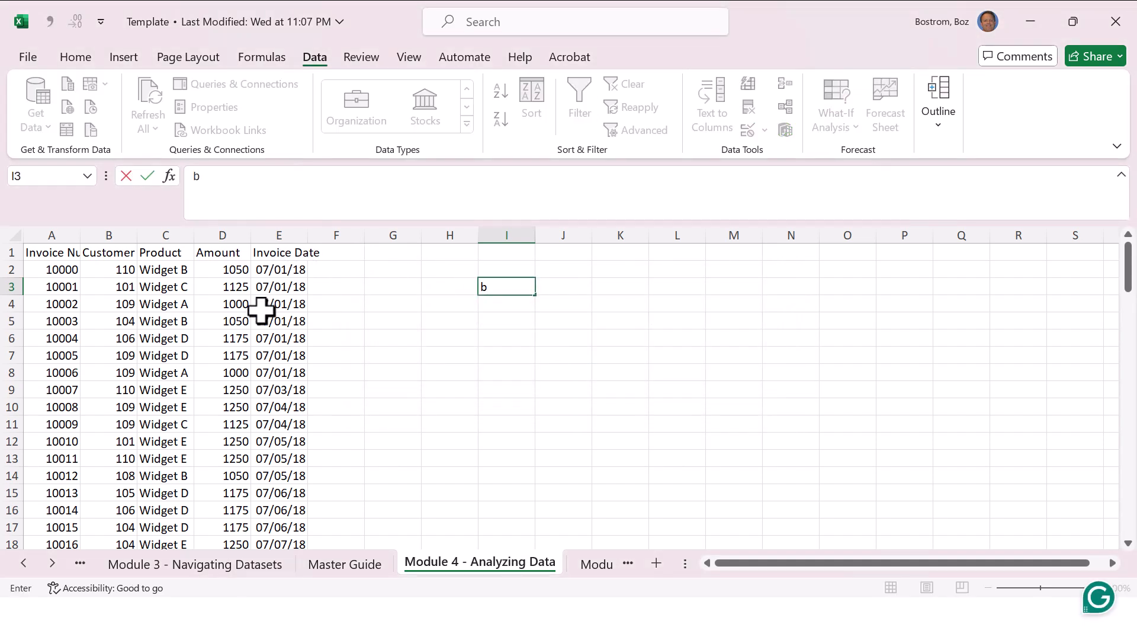
pyautogui.press('Escape')
# Step: Add and remove the filters from cell E4 inside the data, and reapply them with the whole header row 1 selected
pyautogui.click(261, 310)
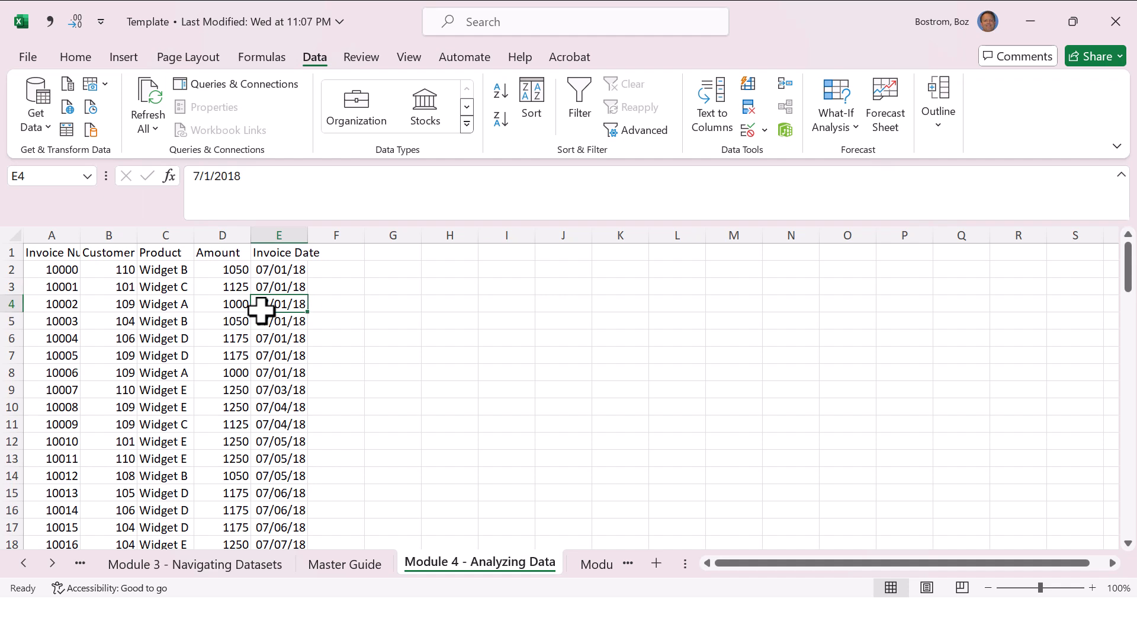
pyautogui.hotkey('ctrl', 'shift', 'l')
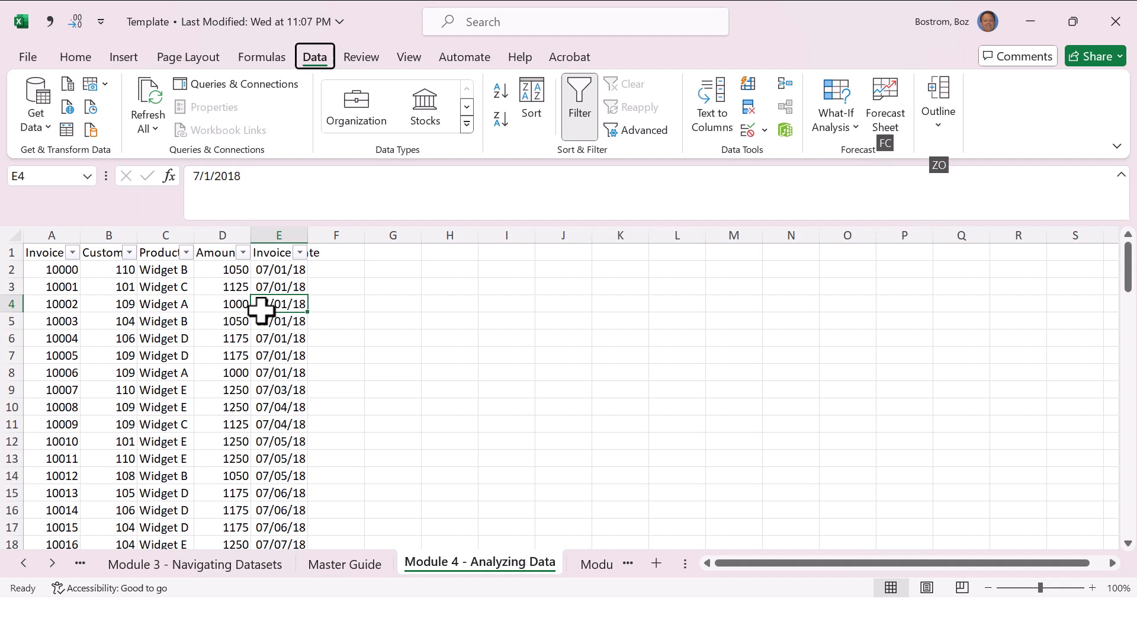
pyautogui.hotkey('ctrl', 'shift', 'l')
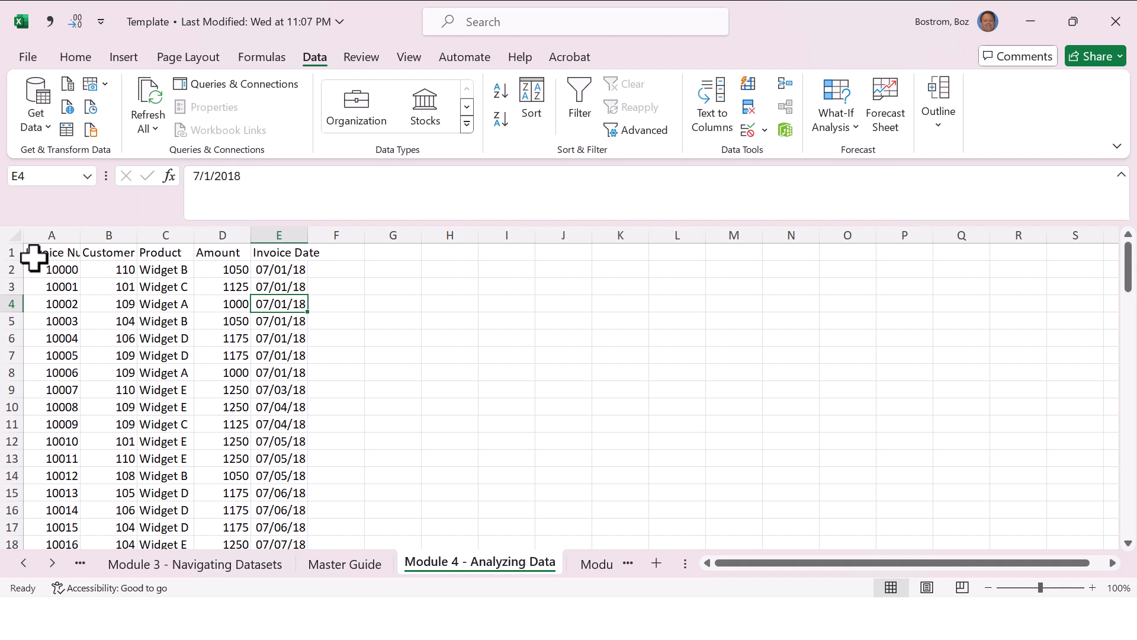
pyautogui.click(12, 251)
pyautogui.hotkey('ctrl', 'shift', 'l')
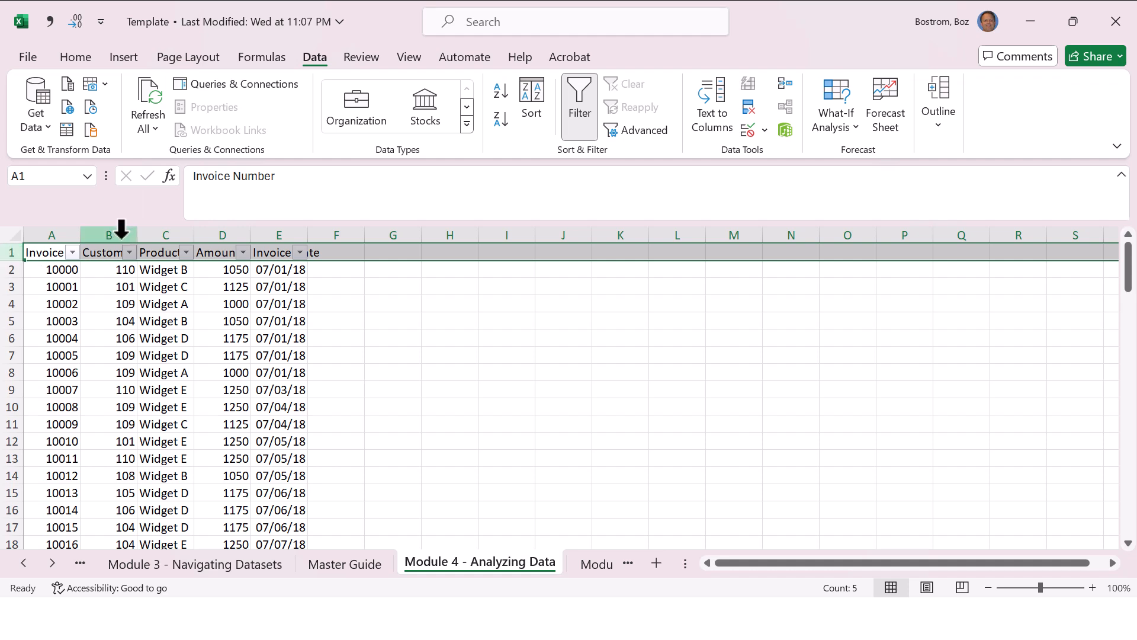
# Step: Sort the invoice data by Invoice Number from smallest to largest, and again from largest to smallest
pyautogui.click(73, 252)
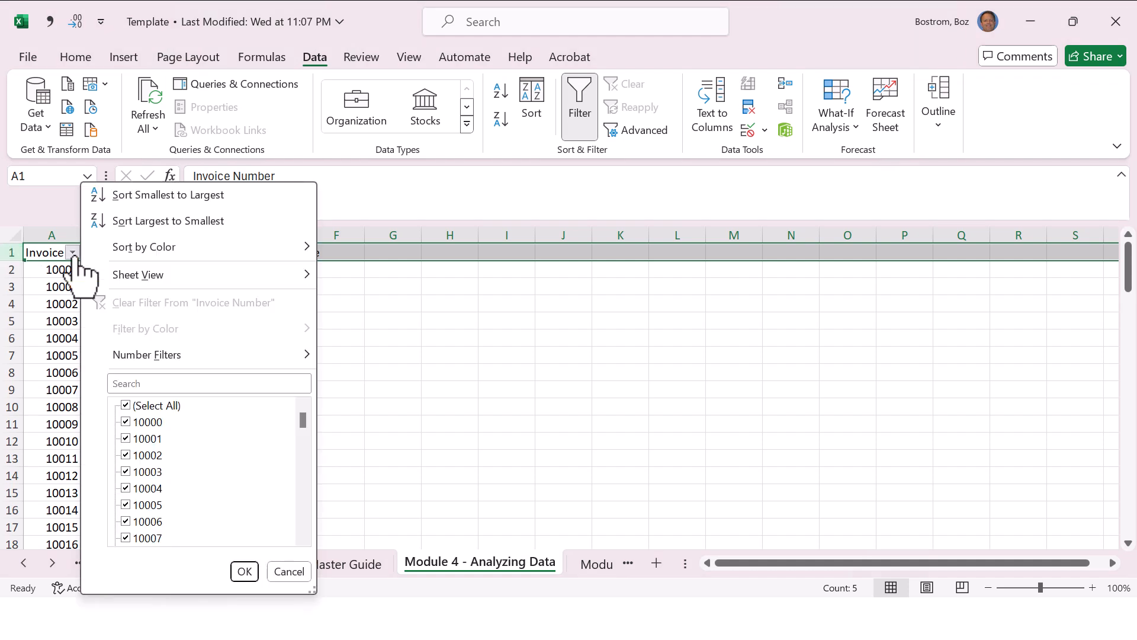
pyautogui.click(160, 195)
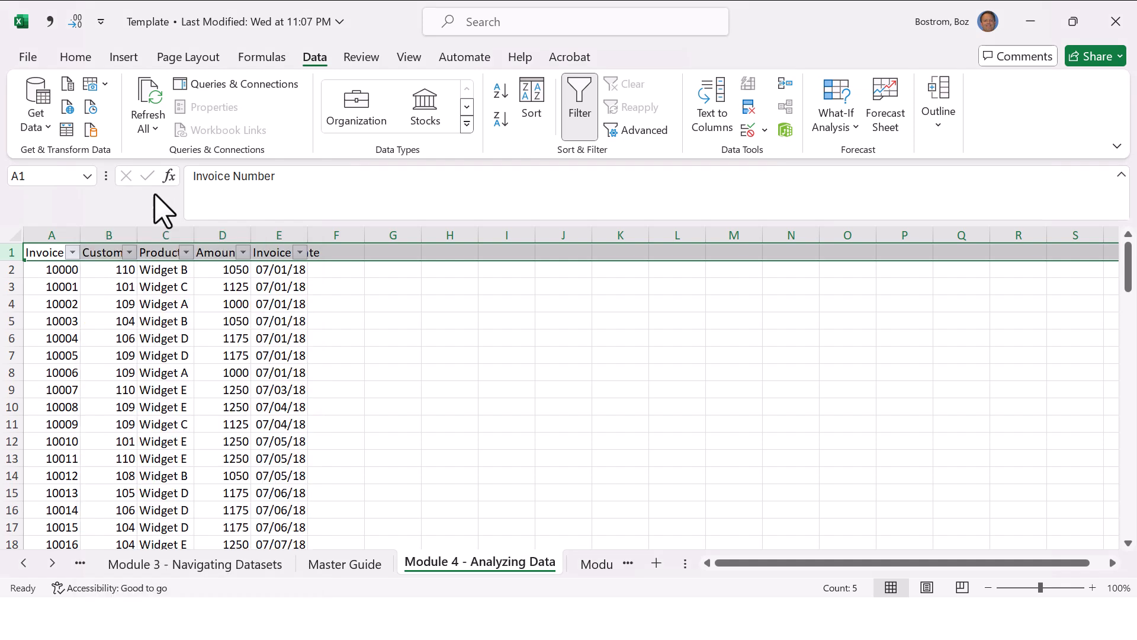
pyautogui.click(72, 252)
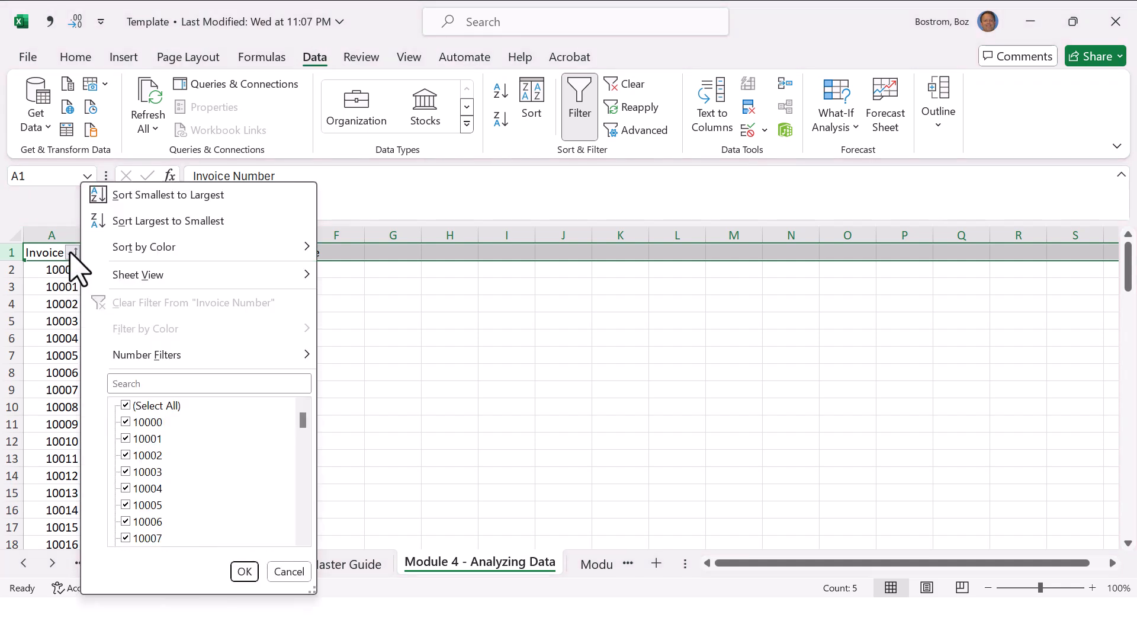
pyautogui.click(139, 222)
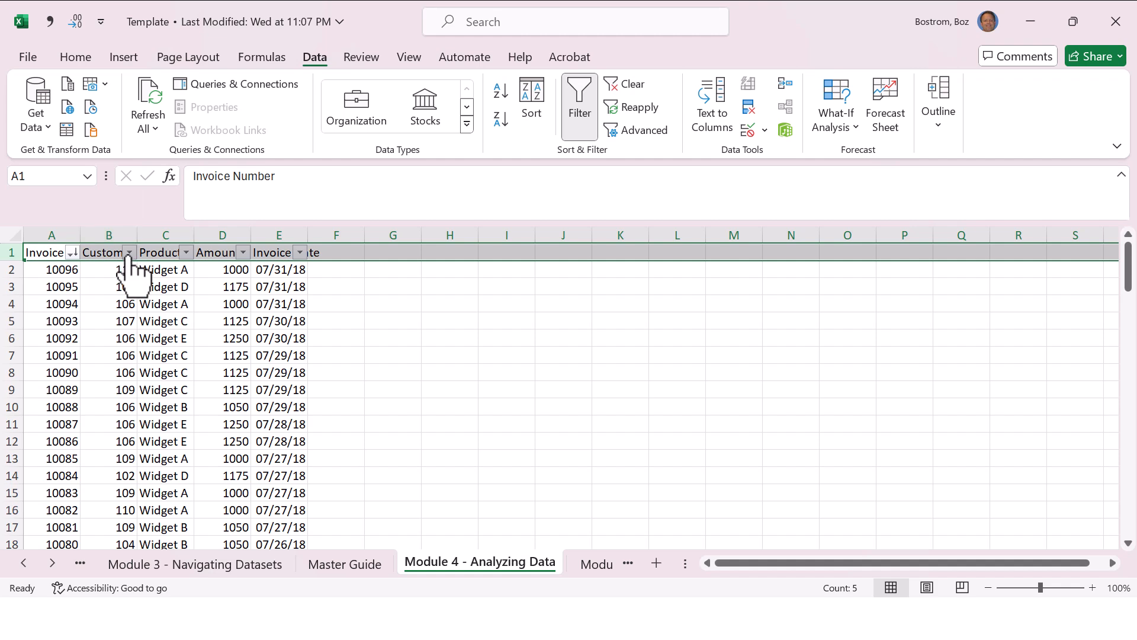
# Step: Sort the invoice data by the Customer column from smallest to largest, and by Product from A to Z
pyautogui.click(128, 252)
pyautogui.click(219, 197)
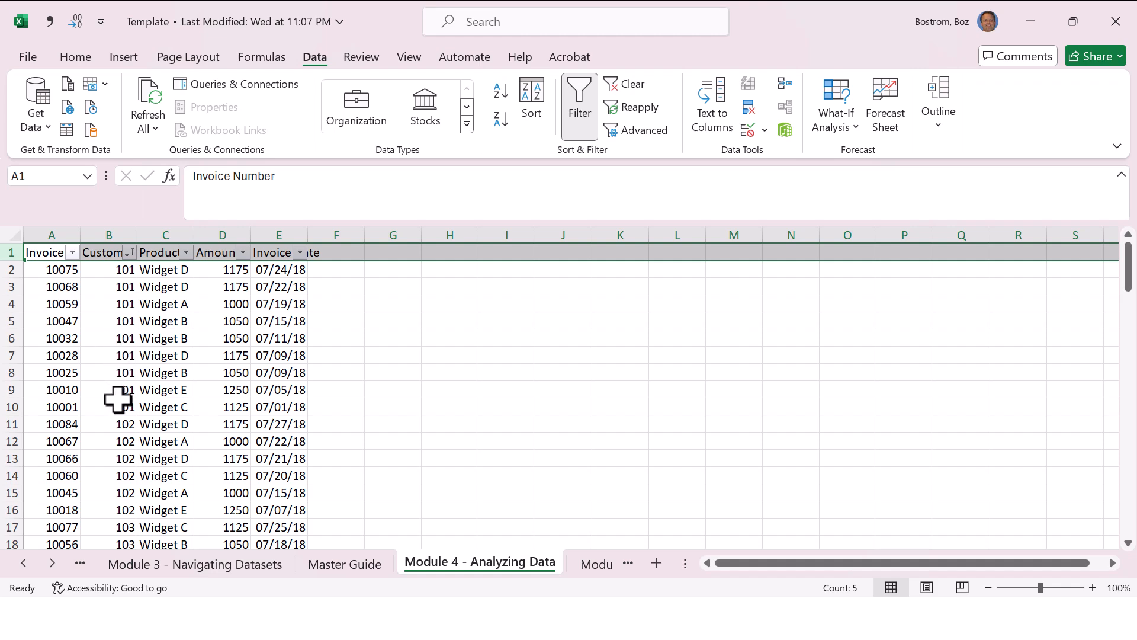
pyautogui.click(186, 253)
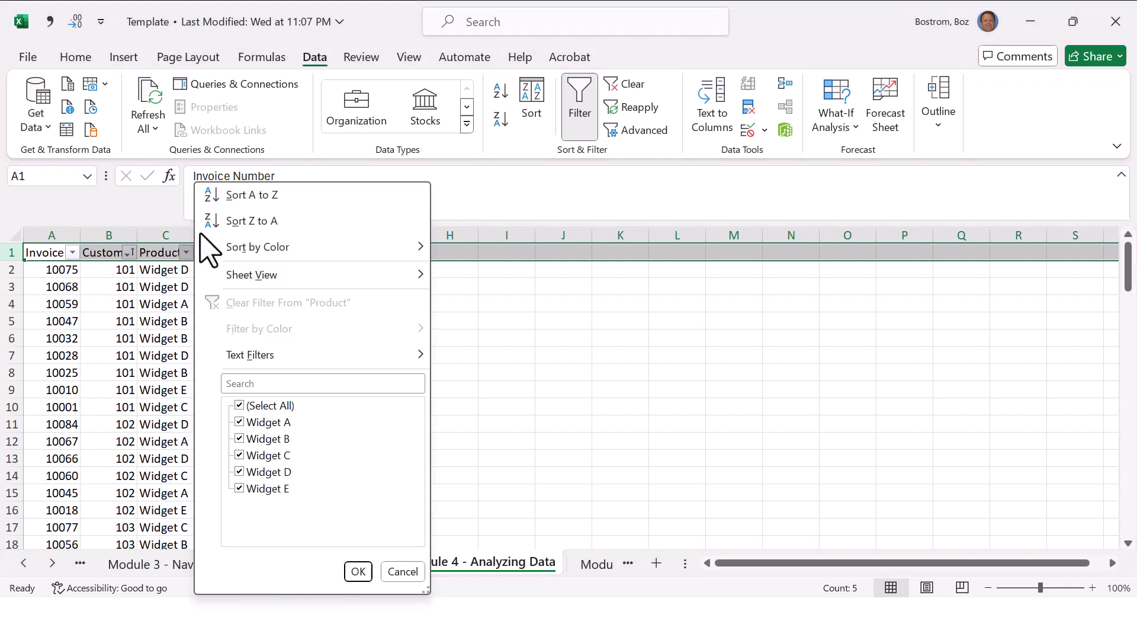
pyautogui.click(242, 192)
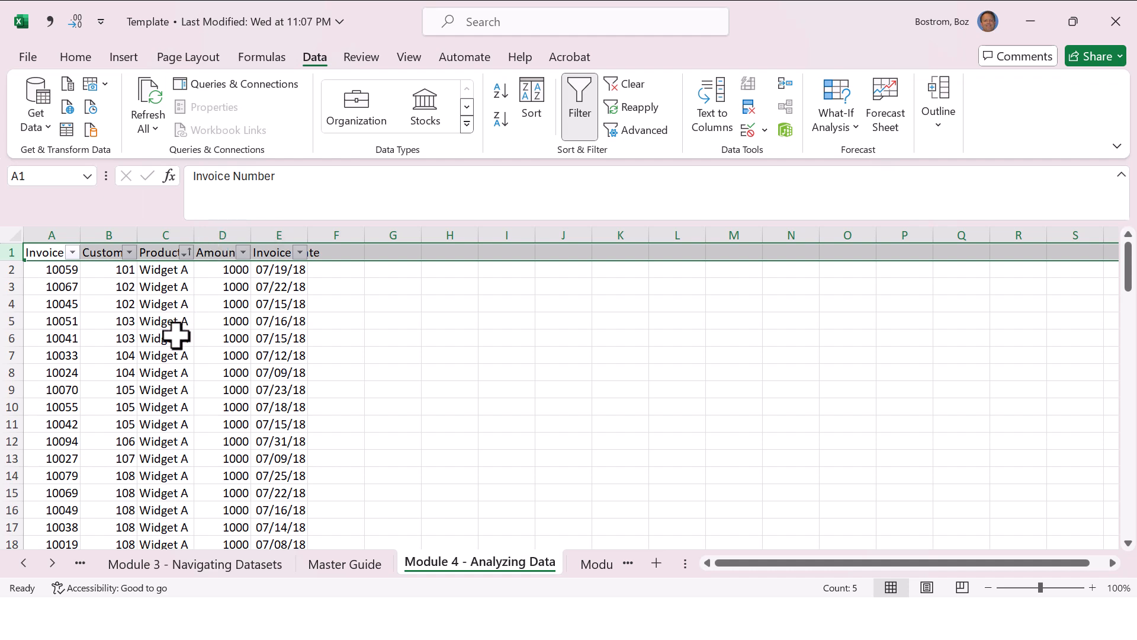
# Step: Sort the data by Amount from largest to smallest, and return it to Invoice Number order from smallest to largest
pyautogui.click(243, 253)
pyautogui.click(307, 221)
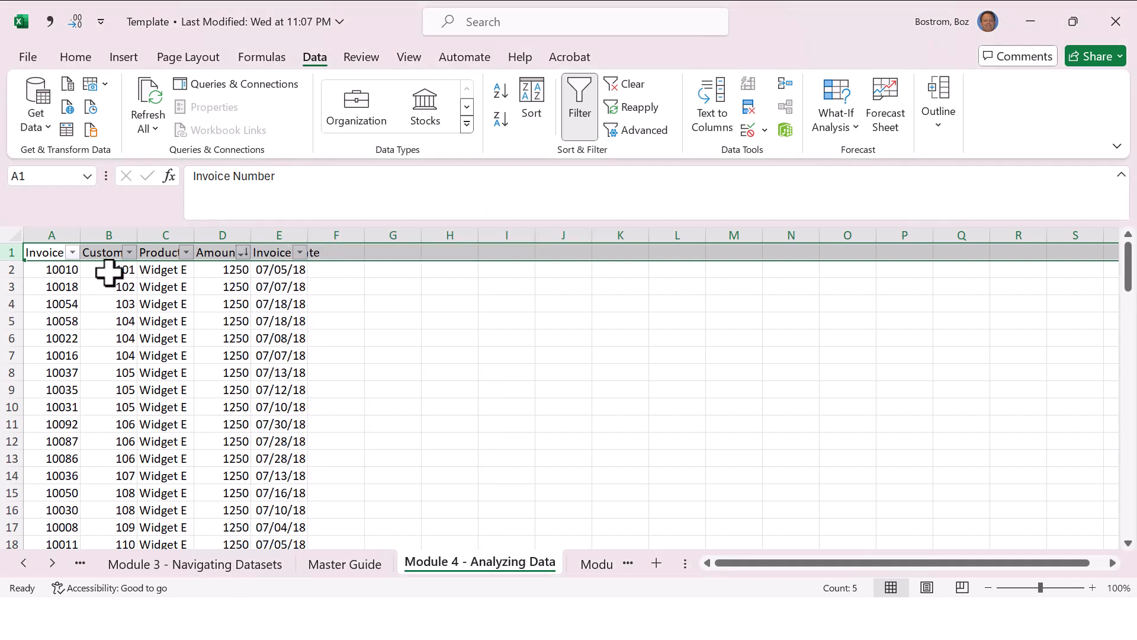
pyautogui.click(72, 253)
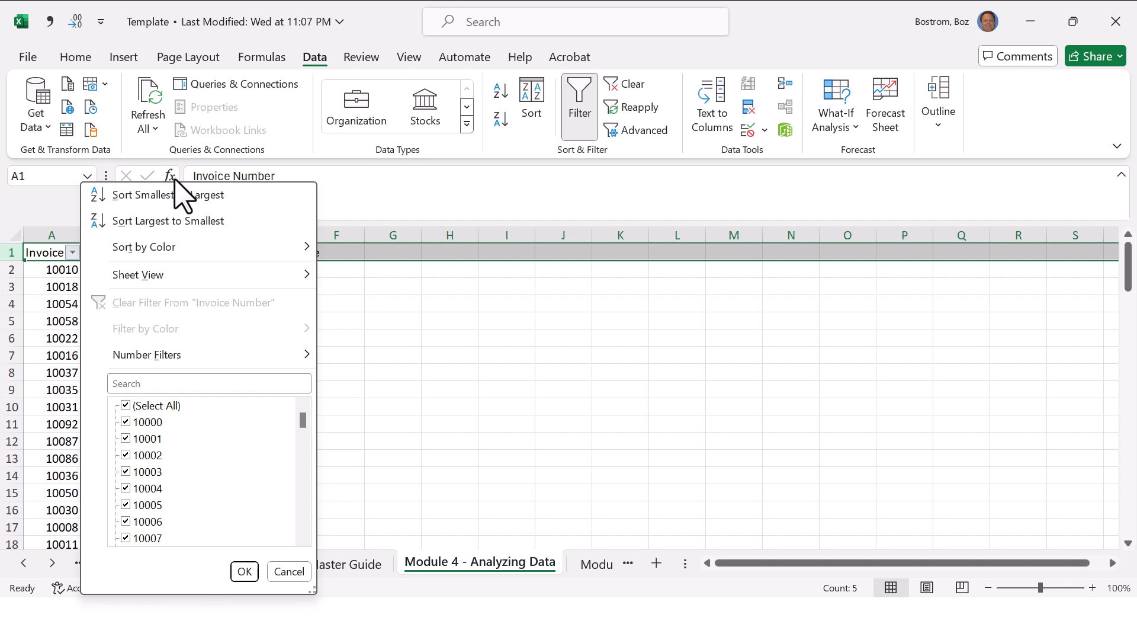
pyautogui.click(395, 326)
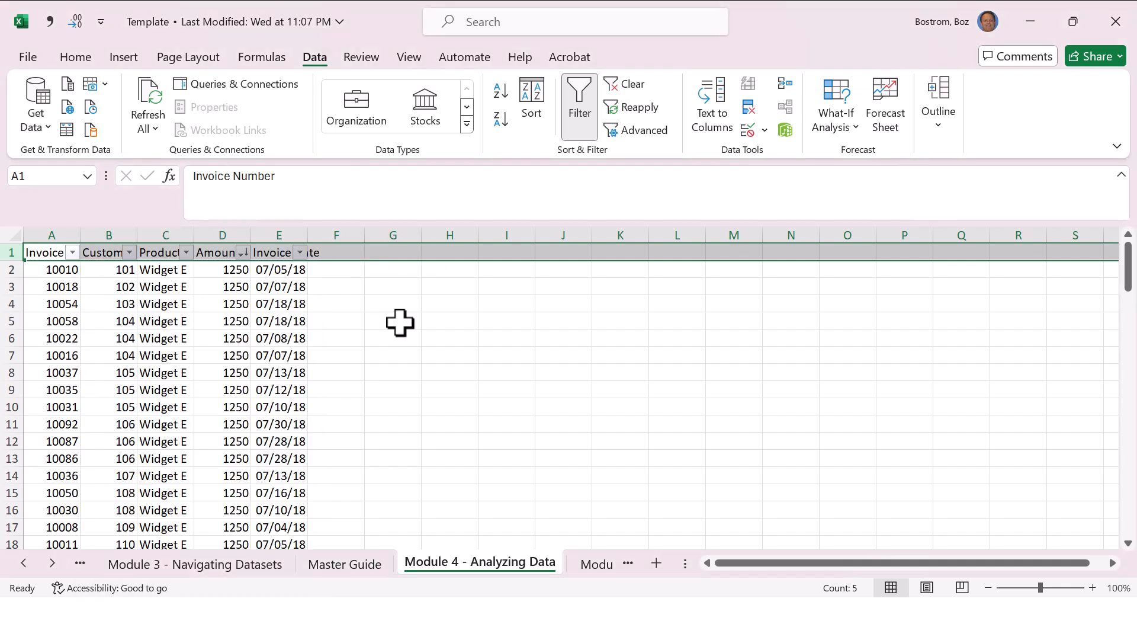
pyautogui.click(73, 253)
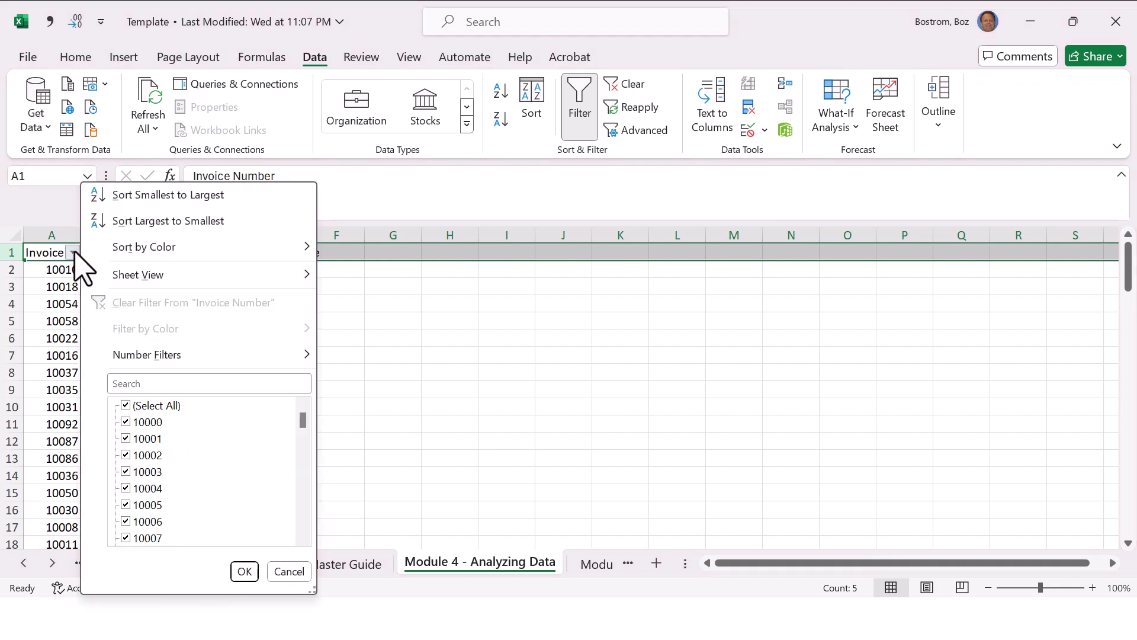
pyautogui.click(148, 197)
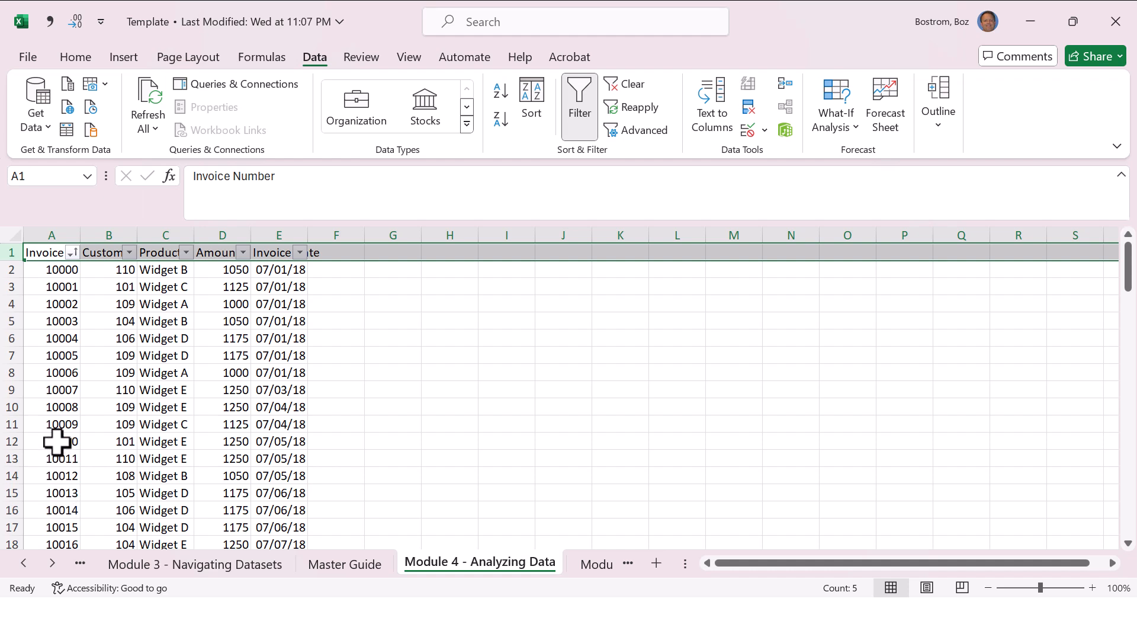
# Step: Highlight invoice numbers 10010 and 10014 in cells A12 and A16 with a yellow fill
pyautogui.click(56, 442)
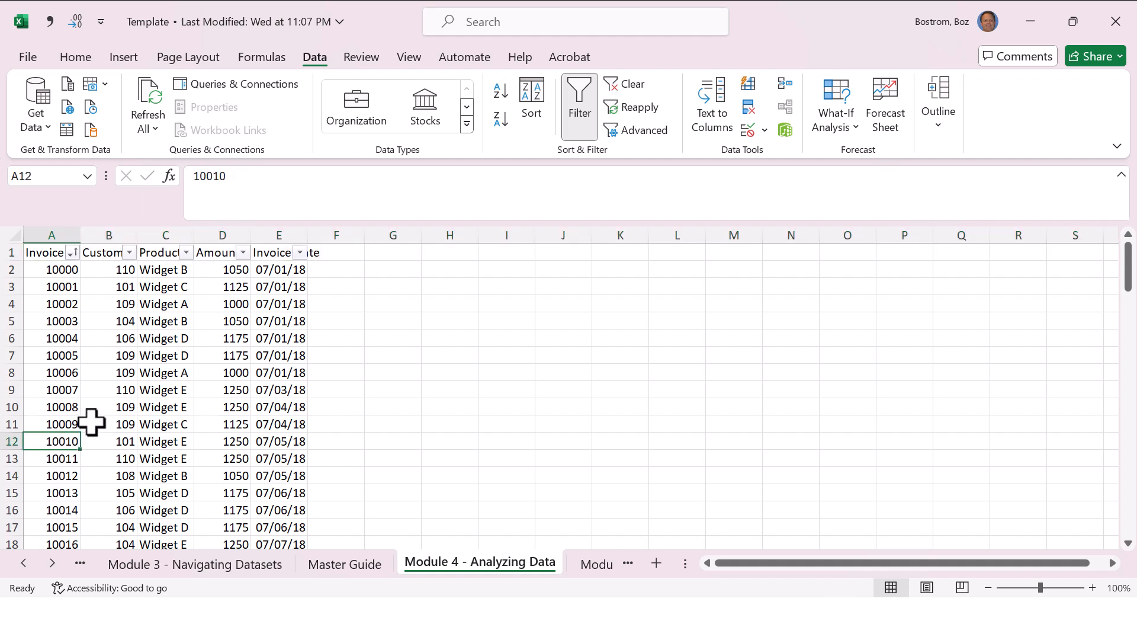
pyautogui.click(78, 56)
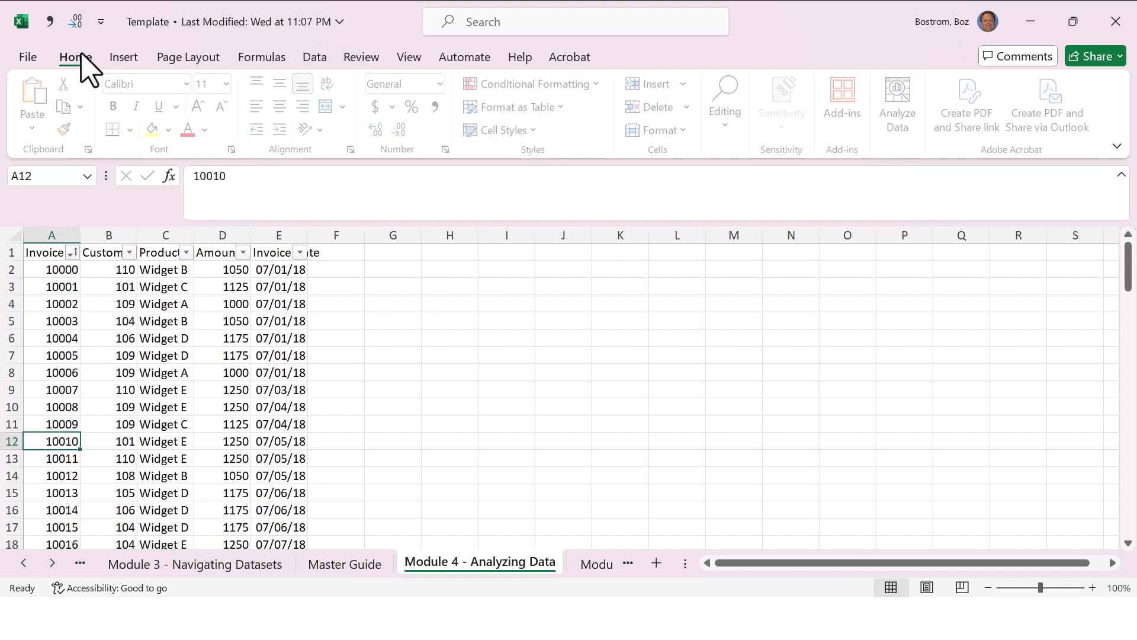
pyautogui.click(156, 131)
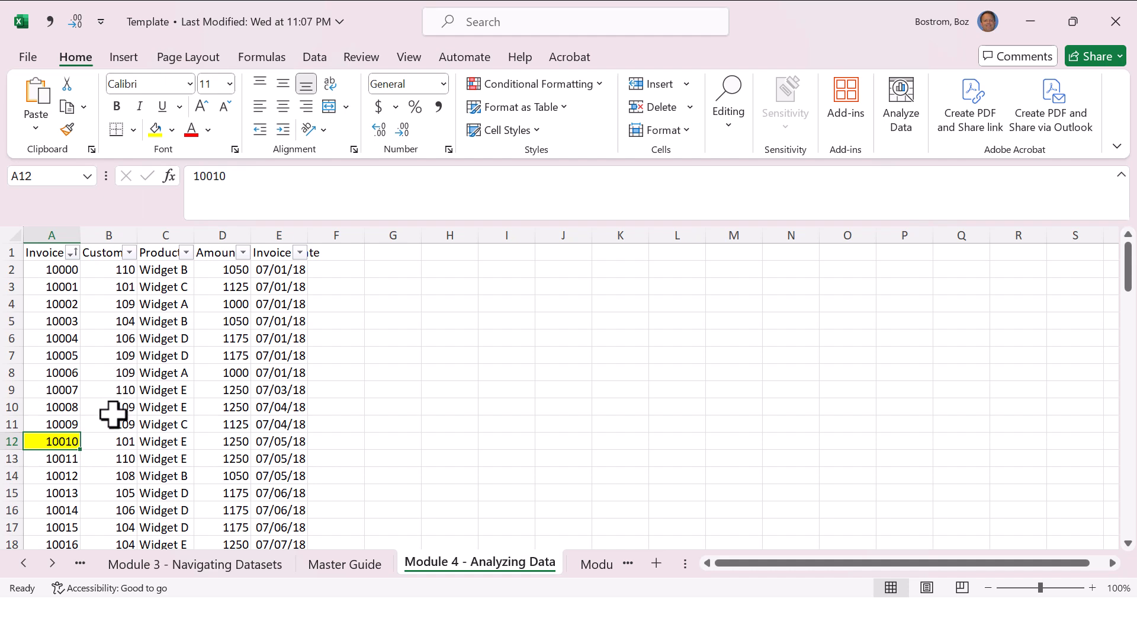
pyautogui.click(59, 513)
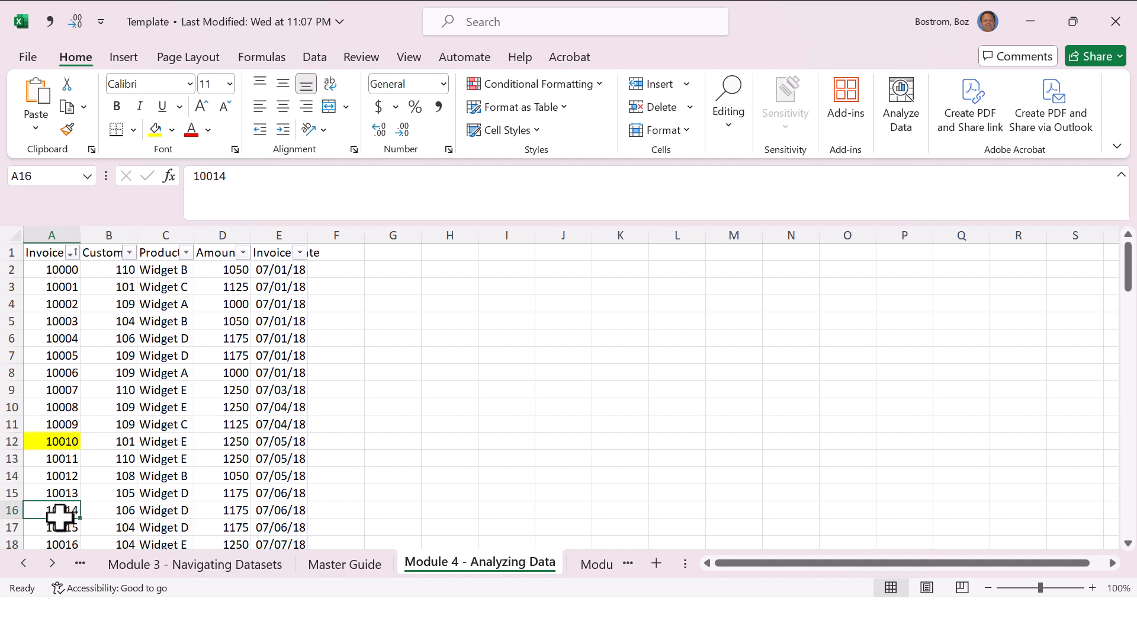
pyautogui.click(155, 130)
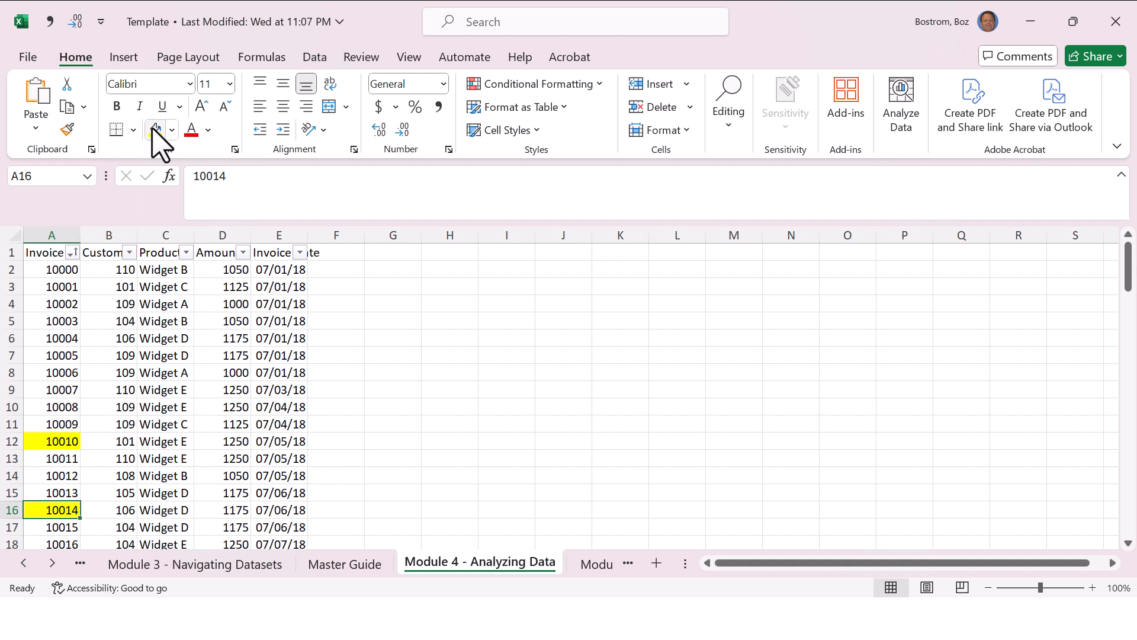
# Step: Sort the Invoice Number column by cell color with the yellow cells first
pyautogui.click(72, 253)
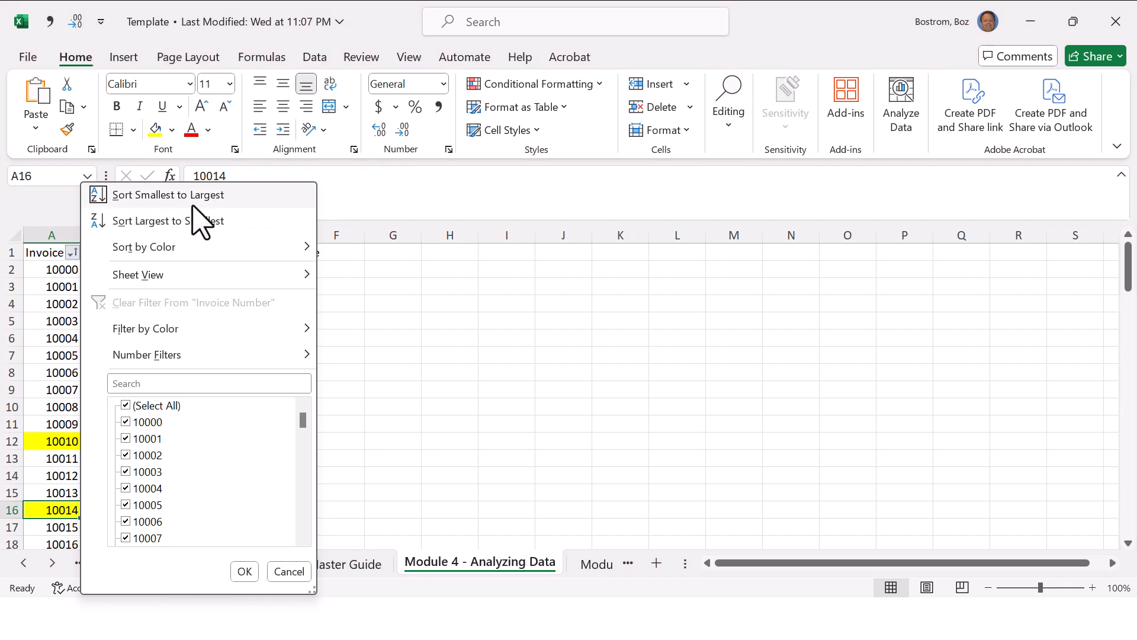
pyautogui.moveTo(237, 247)
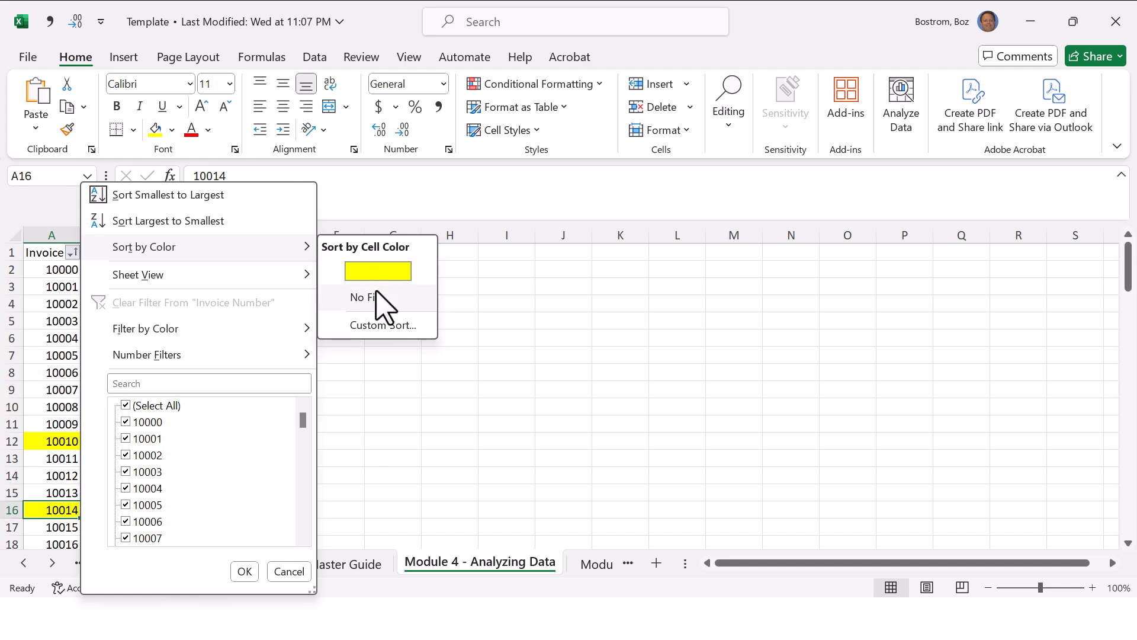
pyautogui.click(403, 271)
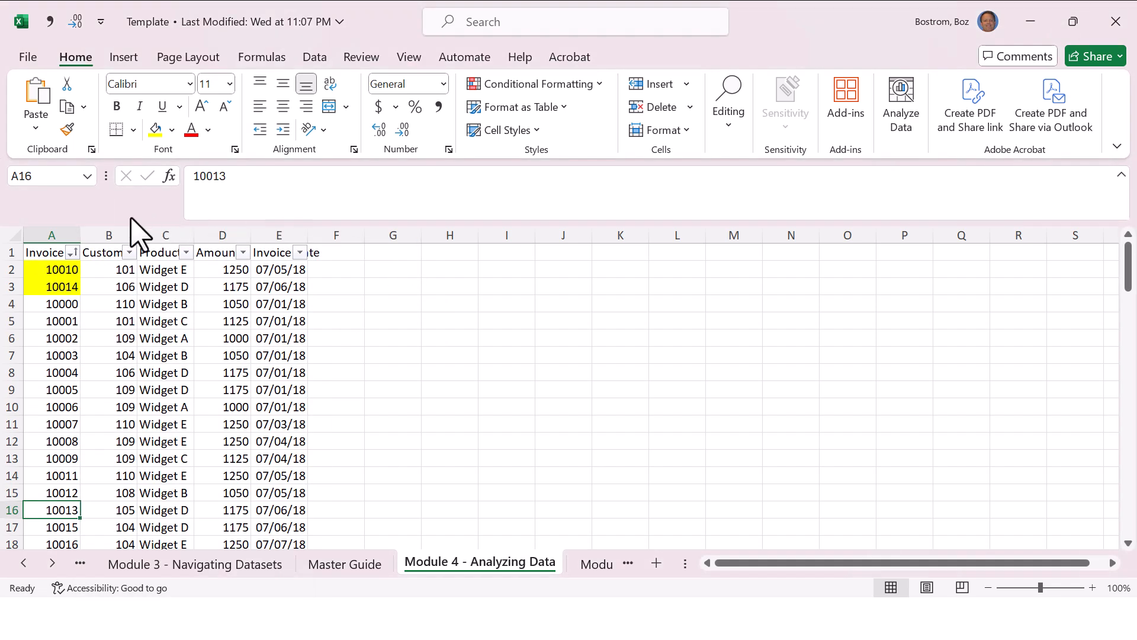
# Step: Sort the Invoice Number column by cell color with the No Fill cells first, and check the yellow cells at the list's end
pyautogui.click(72, 253)
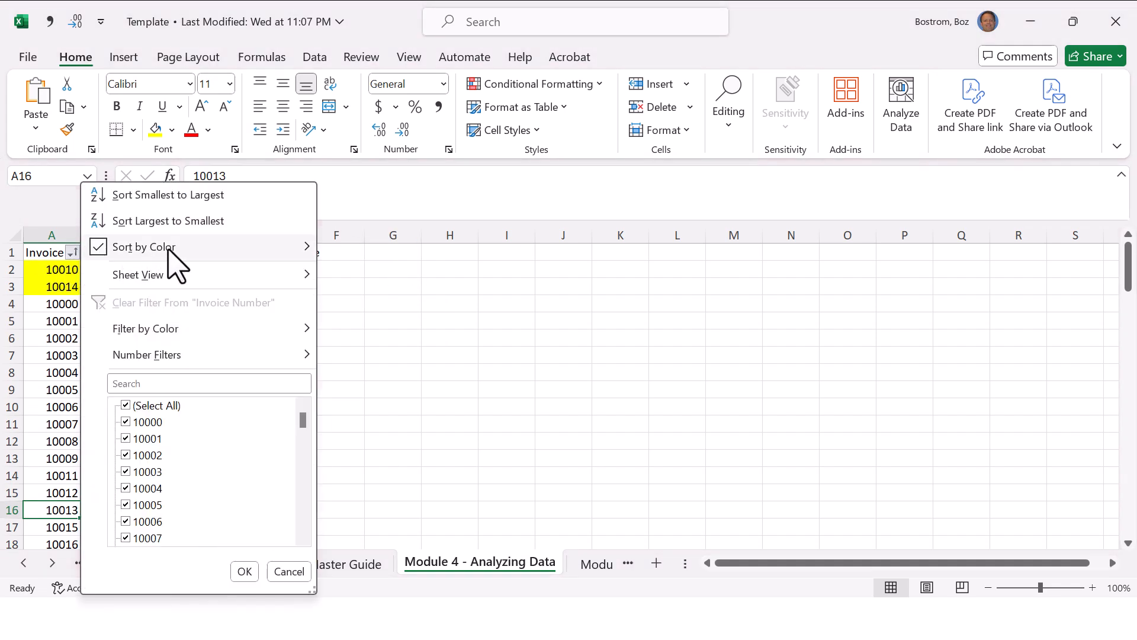
pyautogui.moveTo(243, 251)
pyautogui.click(360, 299)
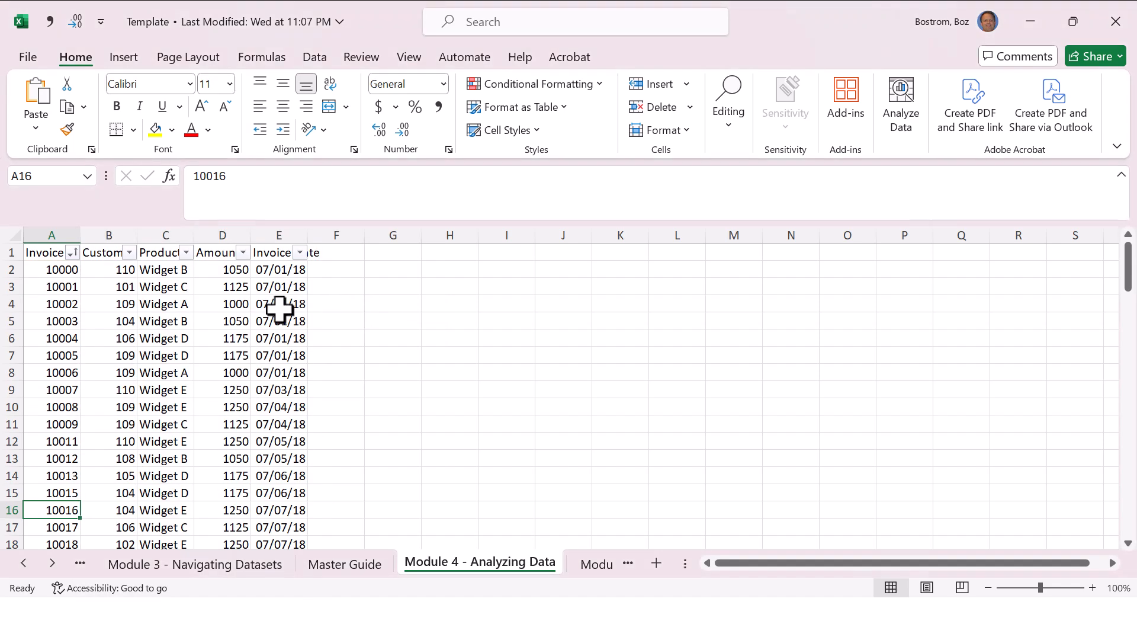
pyautogui.click(65, 339)
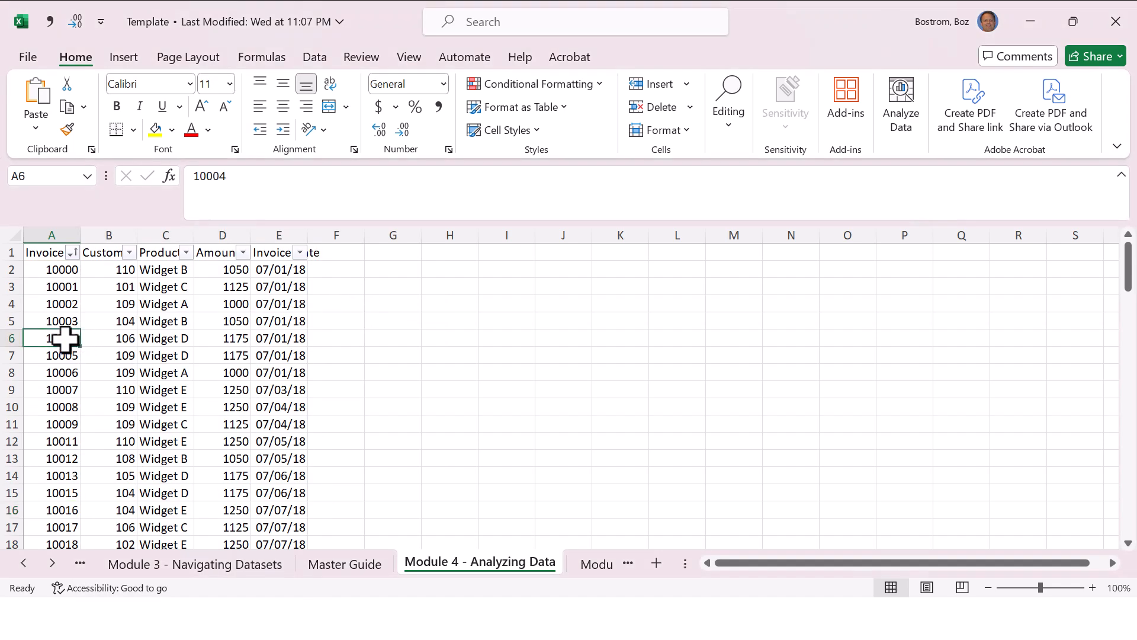
pyautogui.hotkey('ctrl', 'Down')
pyautogui.press('Down')
pyautogui.press('Up')
pyautogui.press('Up')
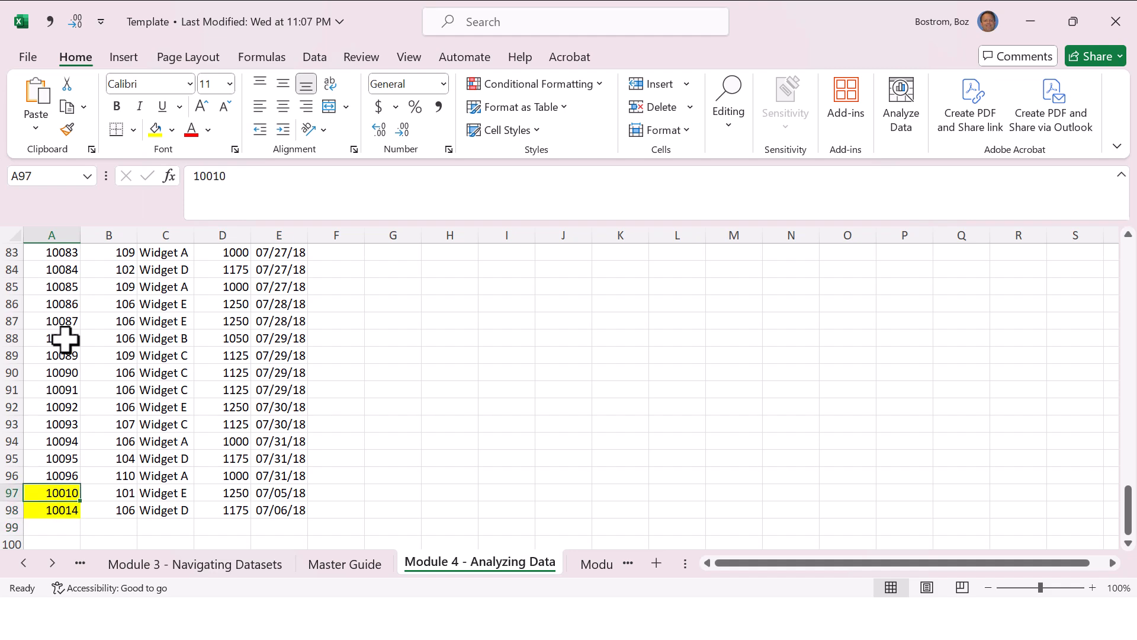
pyautogui.hotkey('ctrl', 'Up')
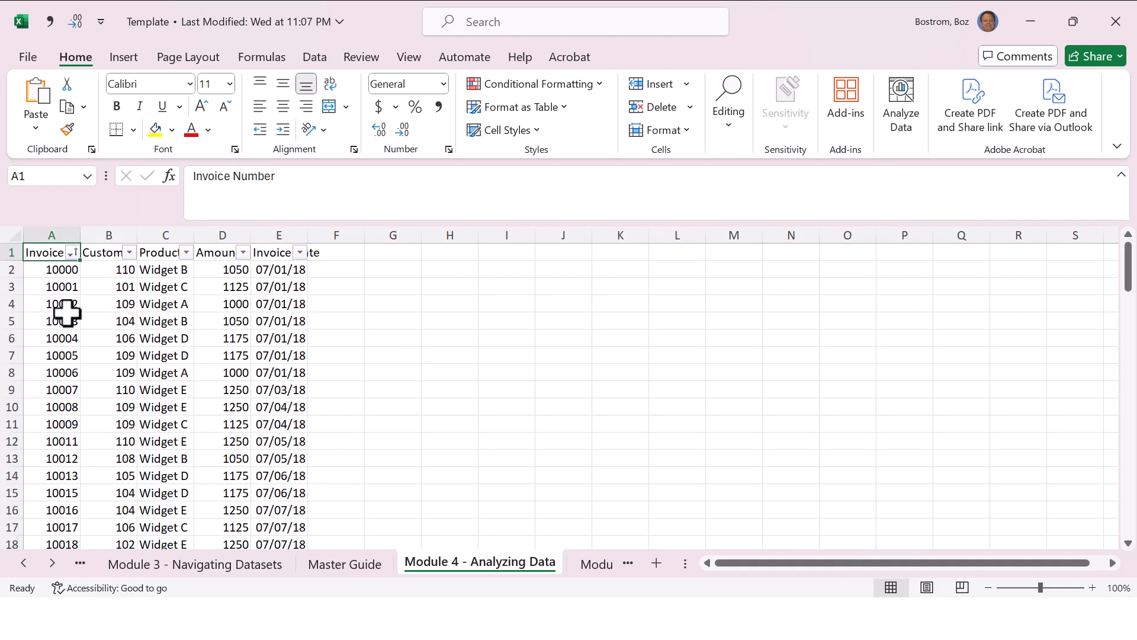
# Step: Return the data to Invoice Number order from smallest to largest
pyautogui.click(72, 253)
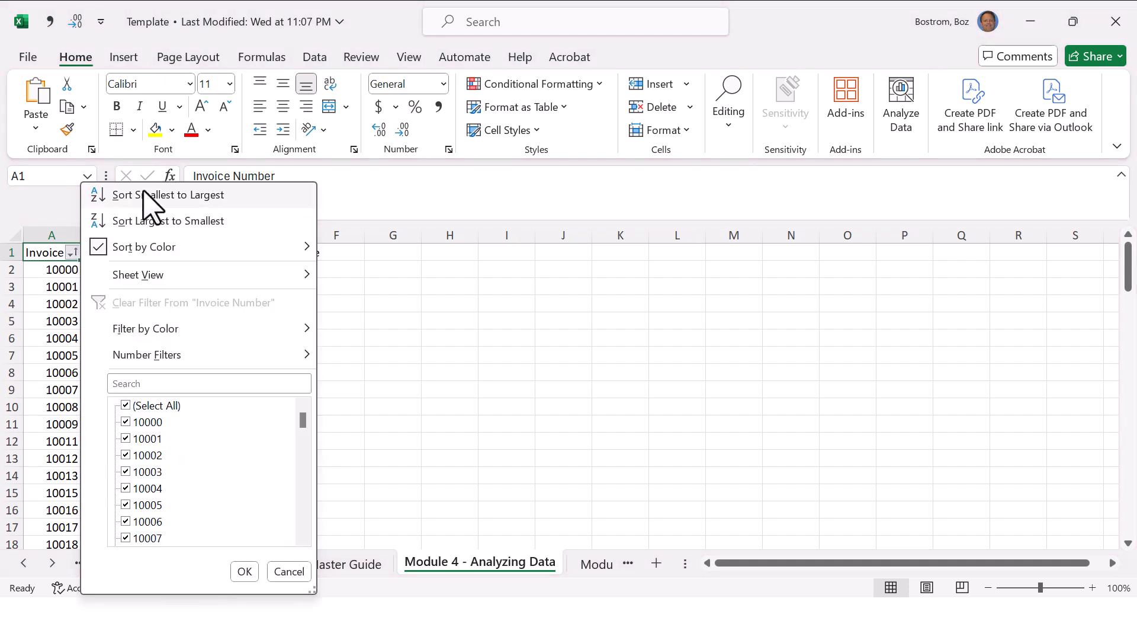
pyautogui.moveTo(179, 269)
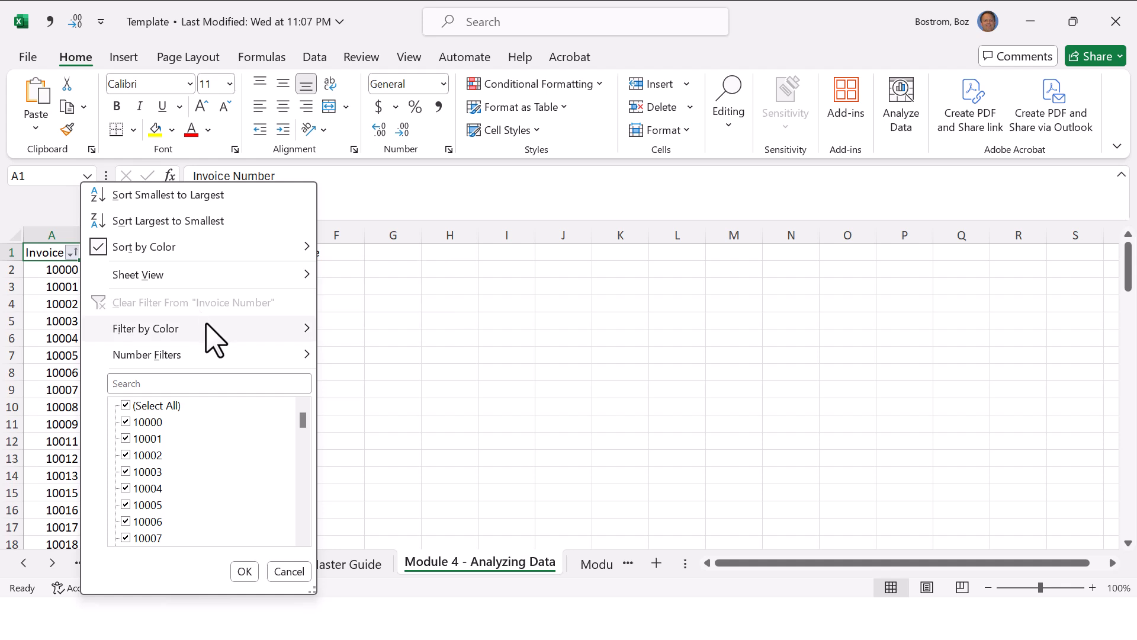
pyautogui.moveTo(212, 339)
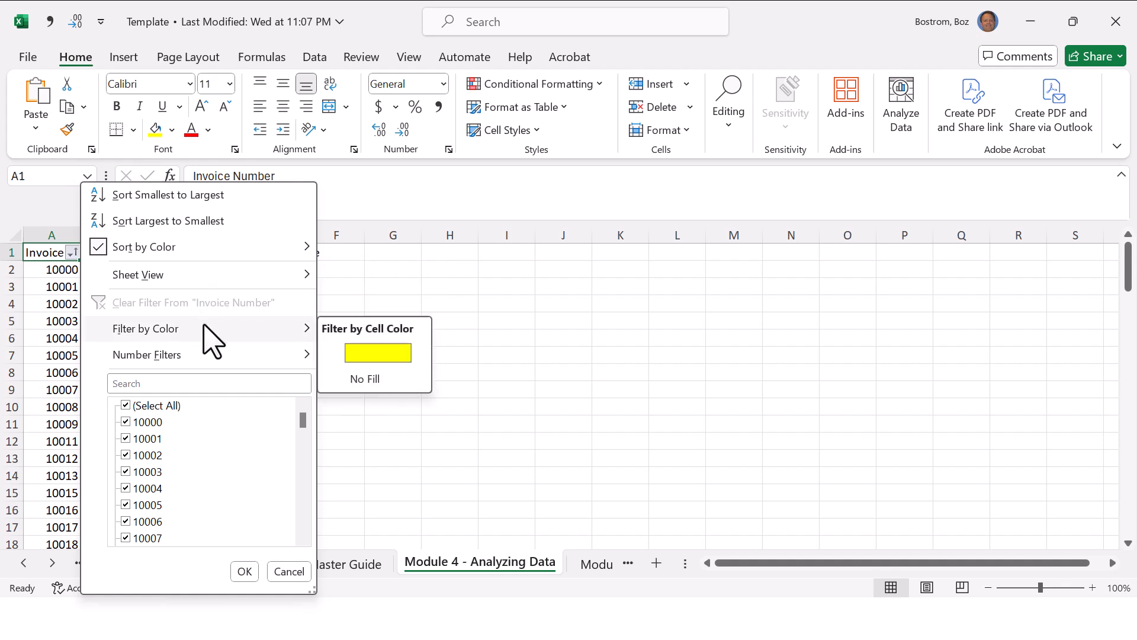
pyautogui.click(231, 196)
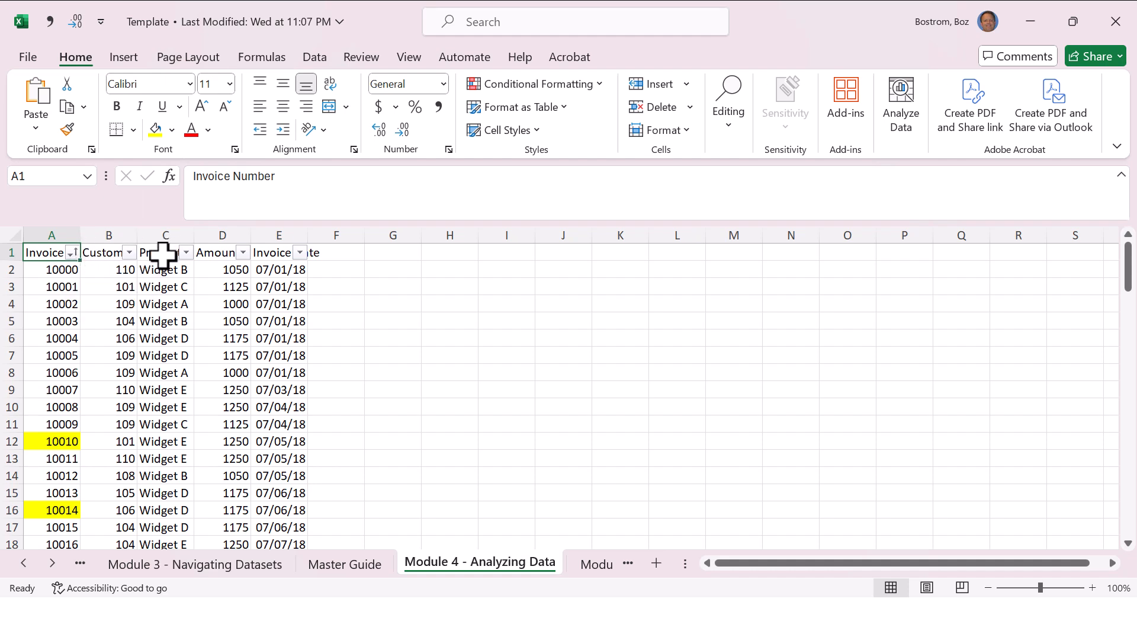
# Step: Filter the Customer Number column to show only the first listed customer, and undo that filter
pyautogui.click(129, 253)
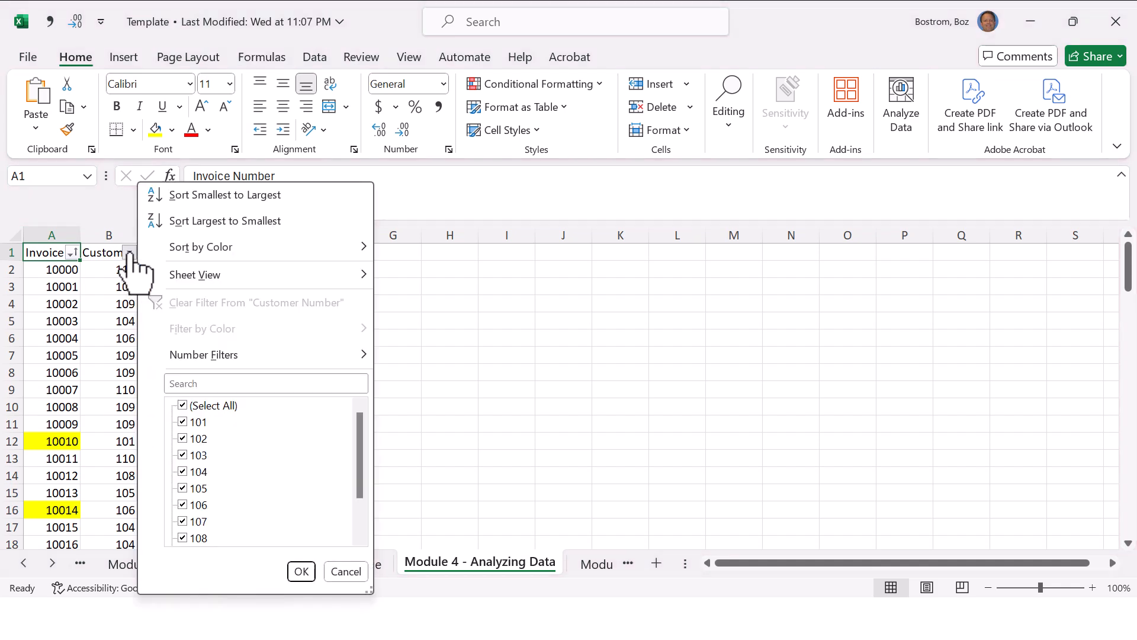
pyautogui.click(129, 253)
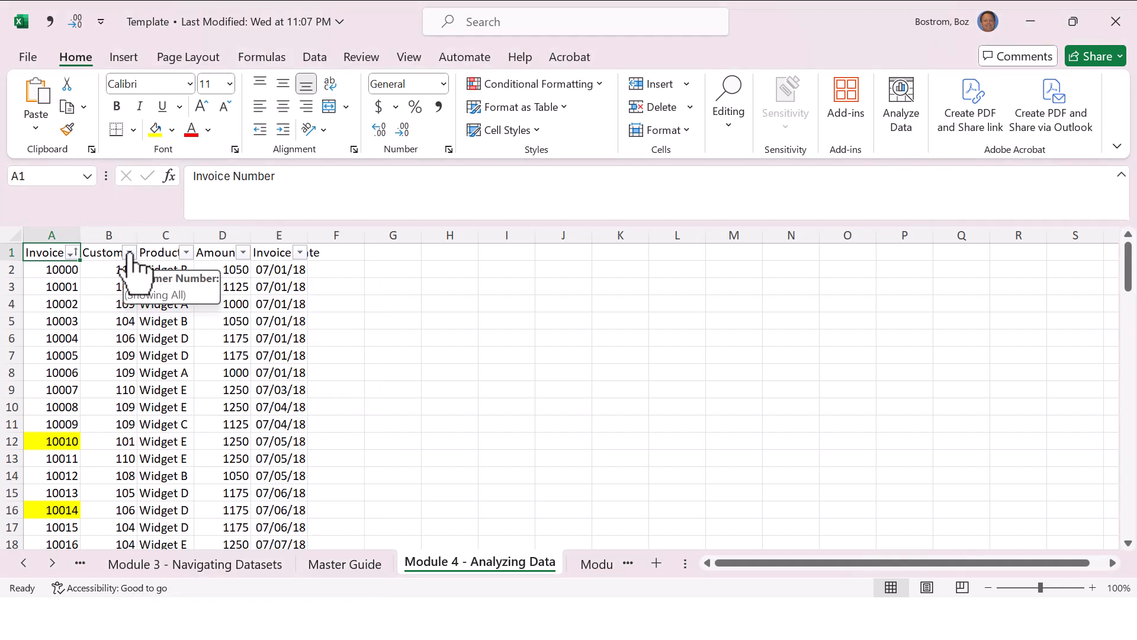
pyautogui.click(129, 252)
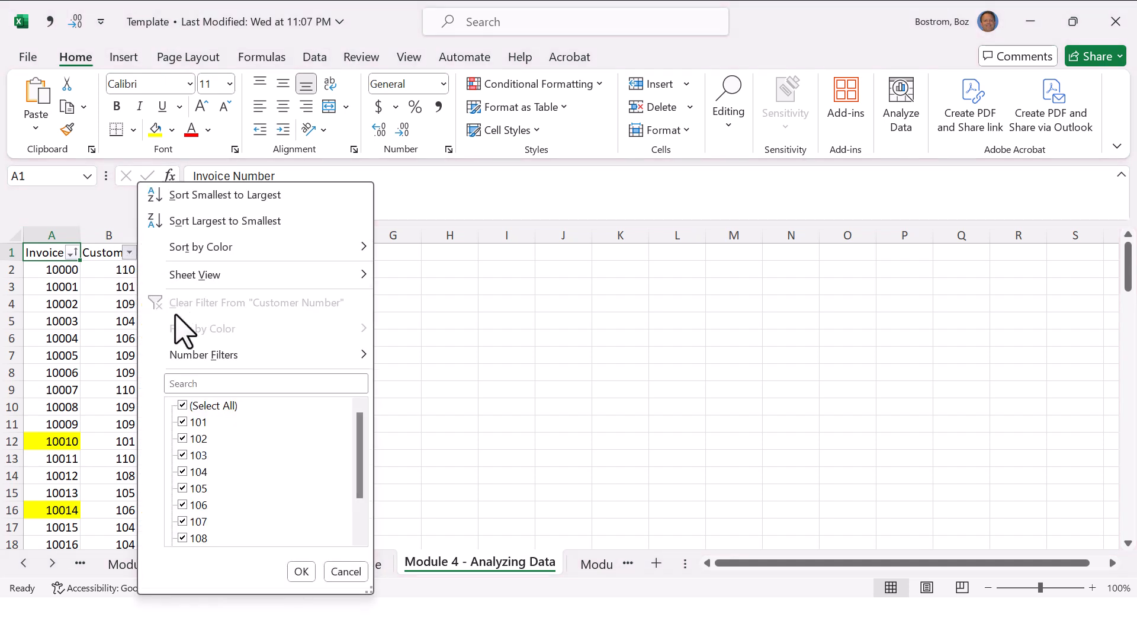
pyautogui.click(183, 406)
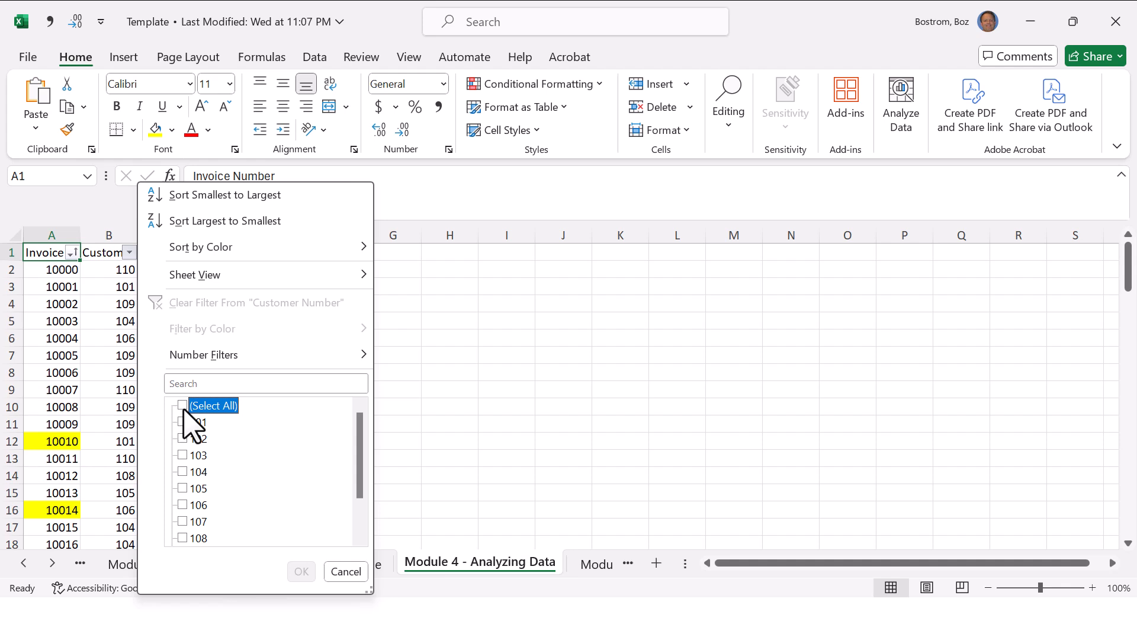
pyautogui.click(183, 422)
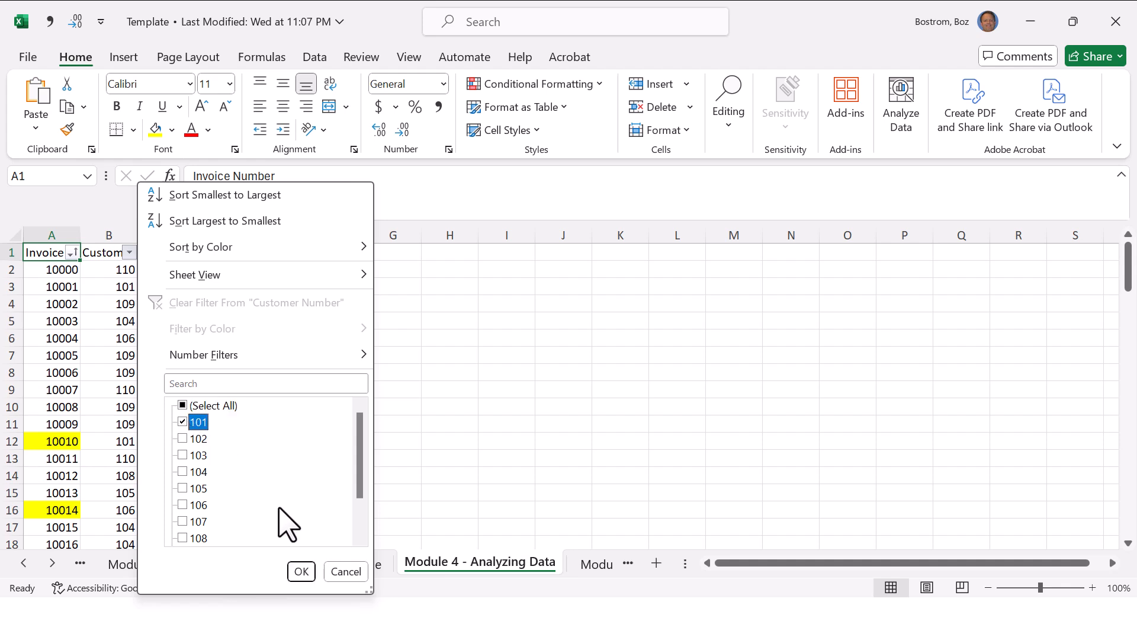
pyautogui.click(301, 571)
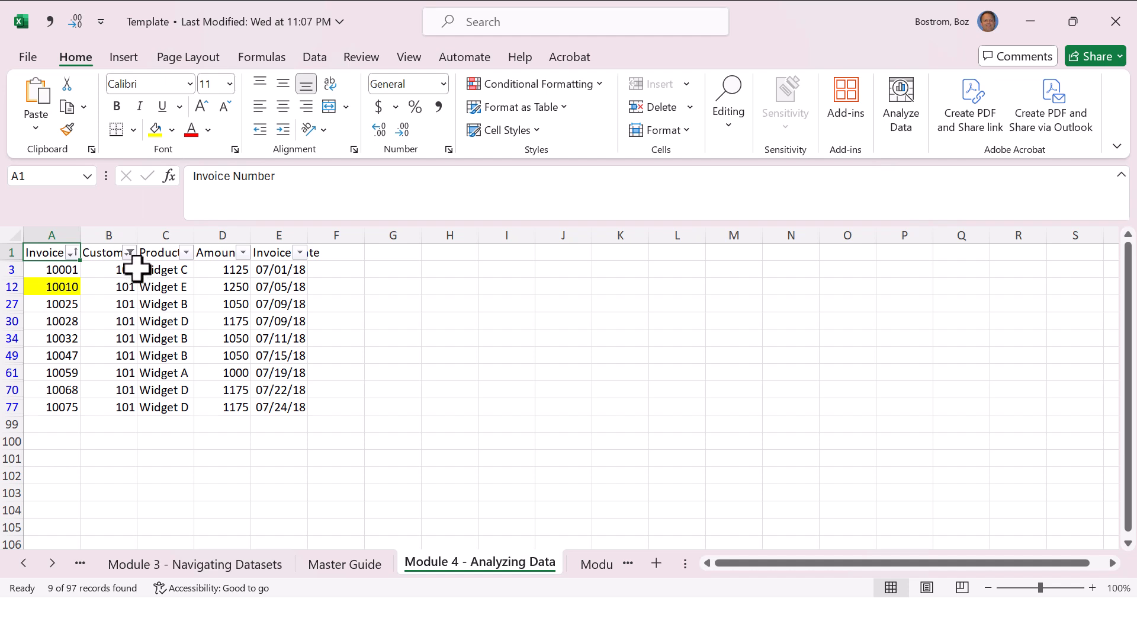
pyautogui.hotkey('ctrl', 'z')
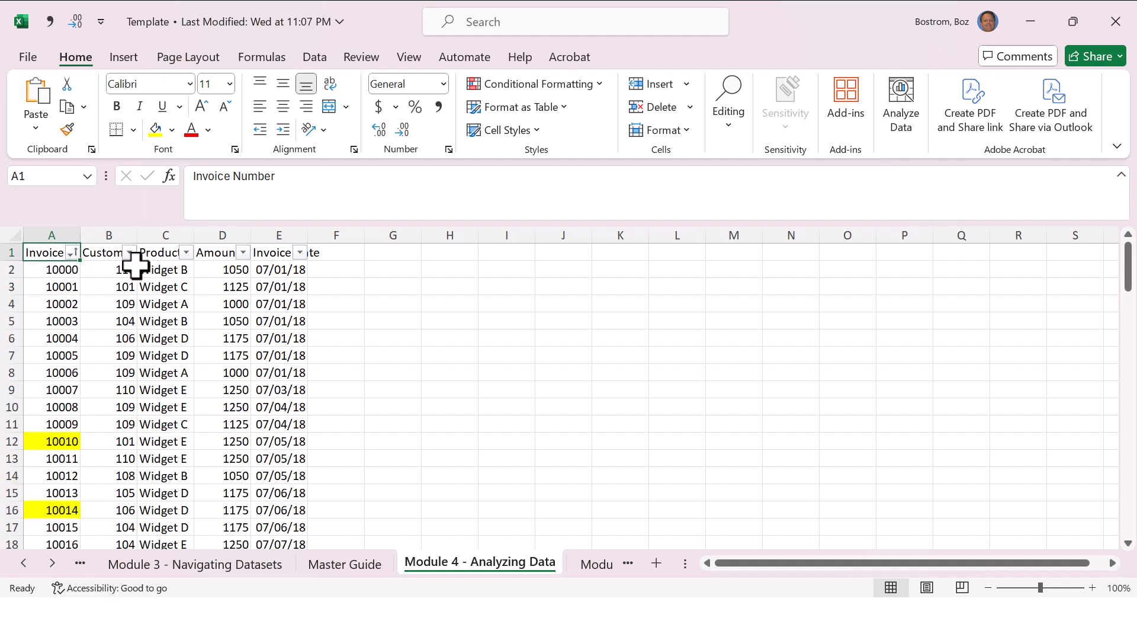
# Step: Filter the Product column to show only Widget B and Widget D
pyautogui.click(187, 253)
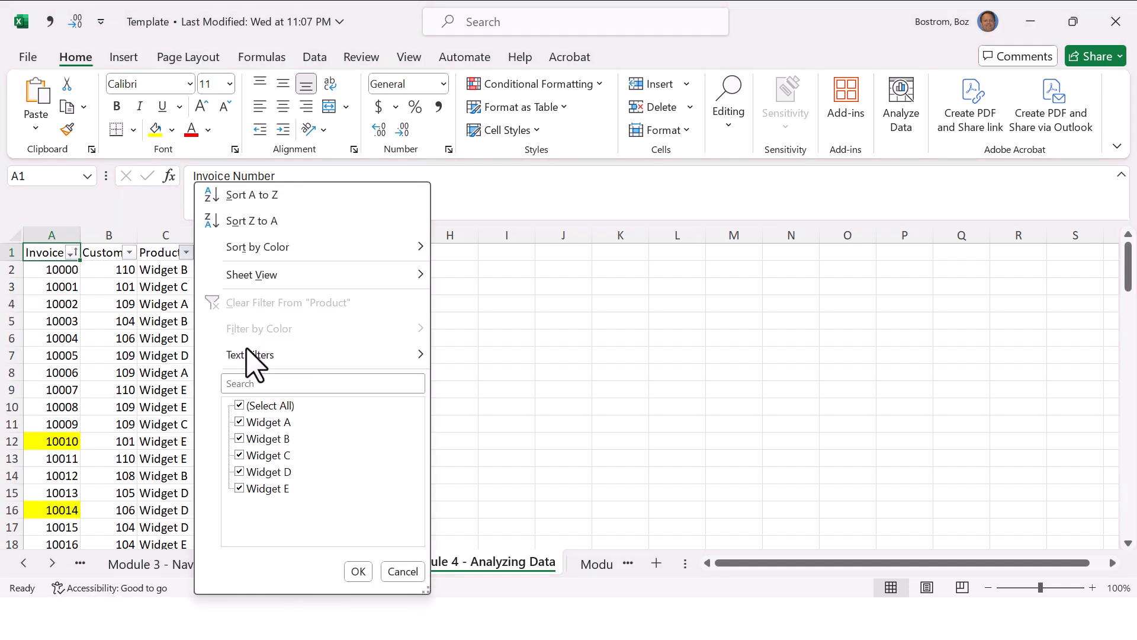
pyautogui.click(238, 406)
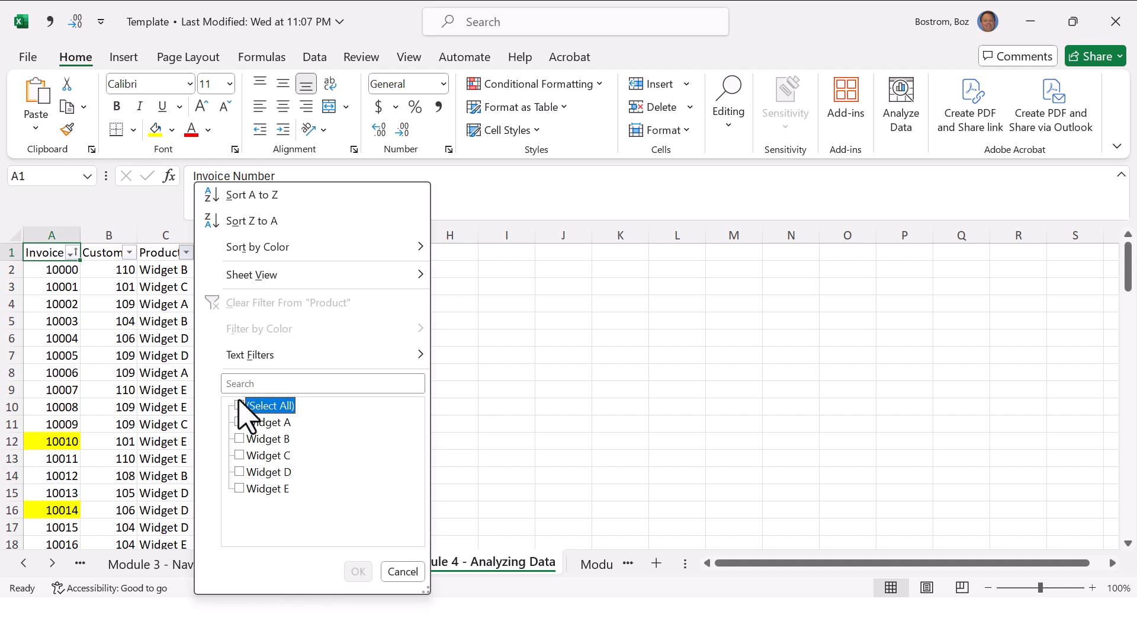
pyautogui.click(240, 438)
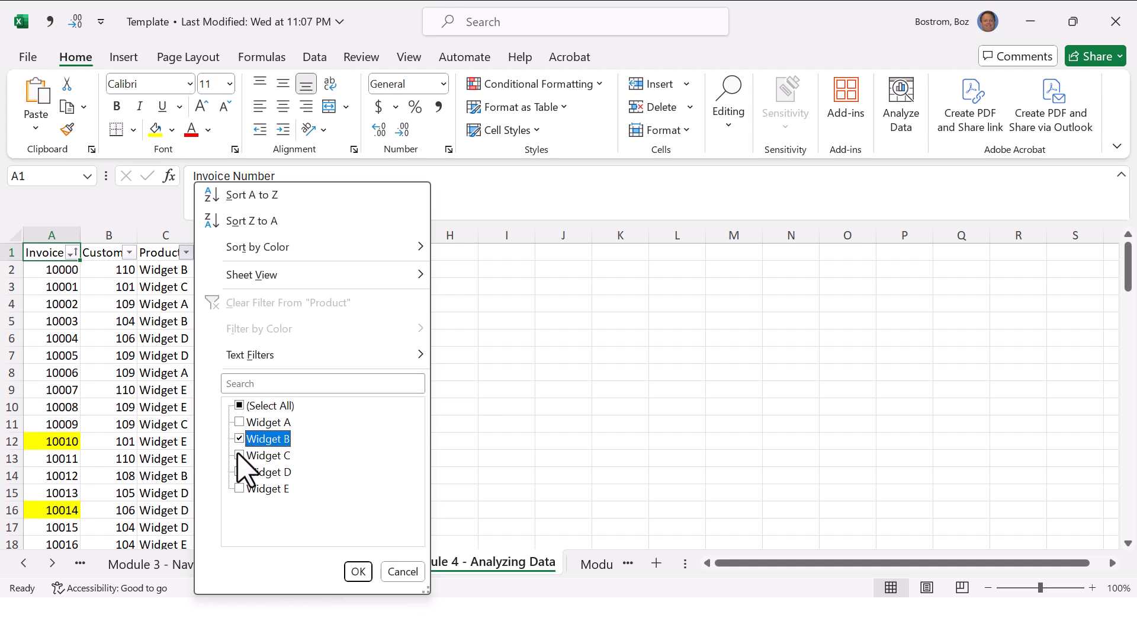
pyautogui.click(239, 472)
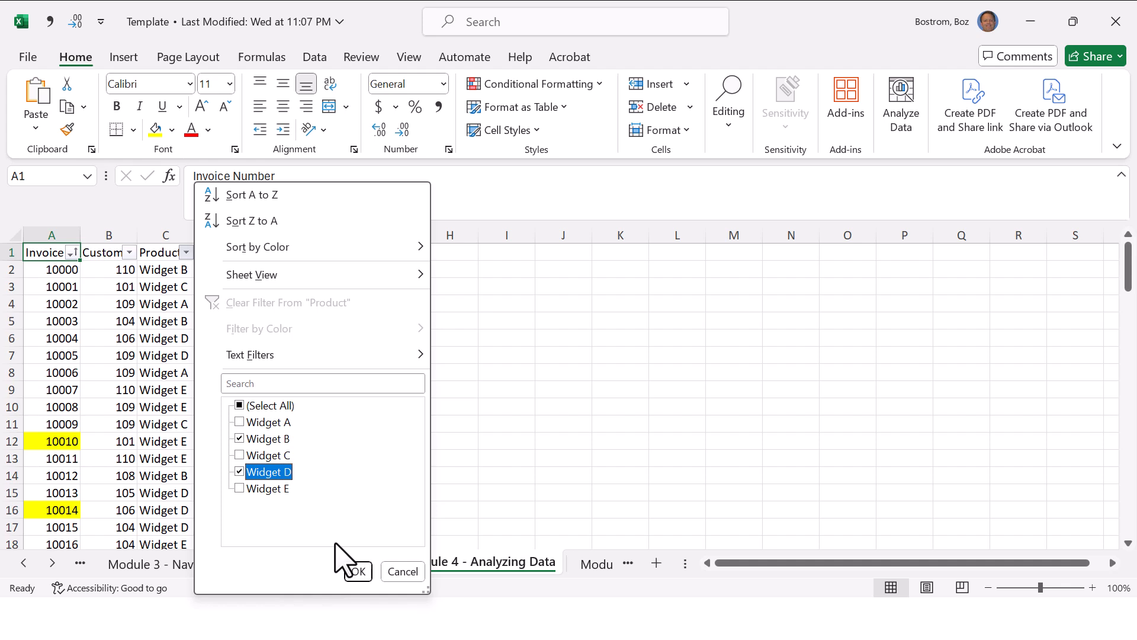
pyautogui.click(355, 569)
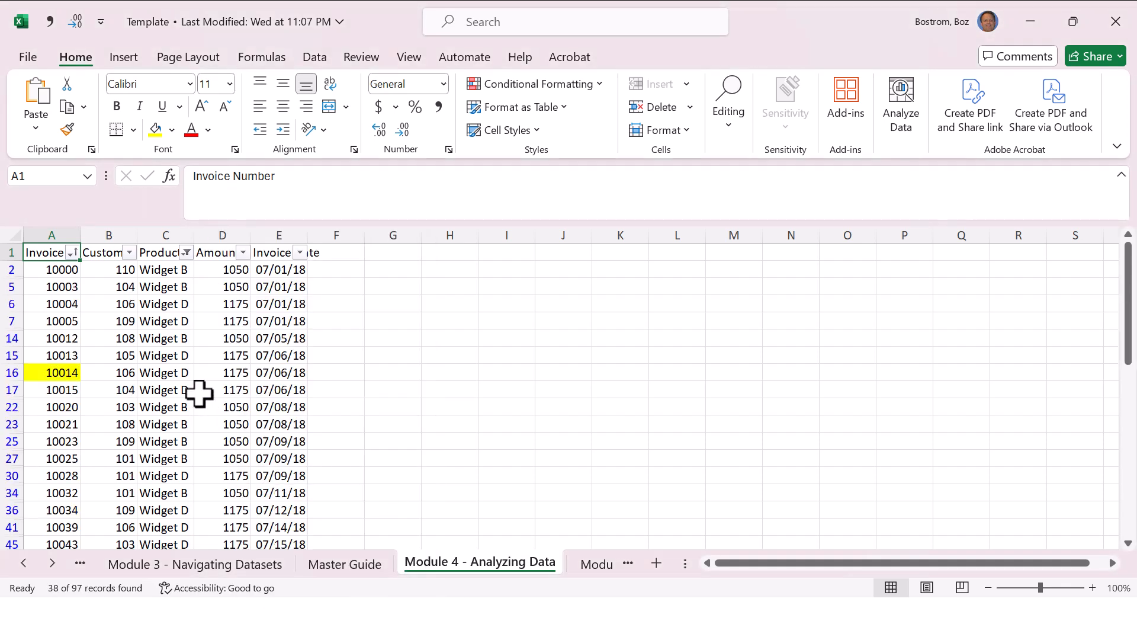
# Step: Narrow the Widget B and Widget D rows to only the first customer listed in the Customer Number filter
pyautogui.click(129, 253)
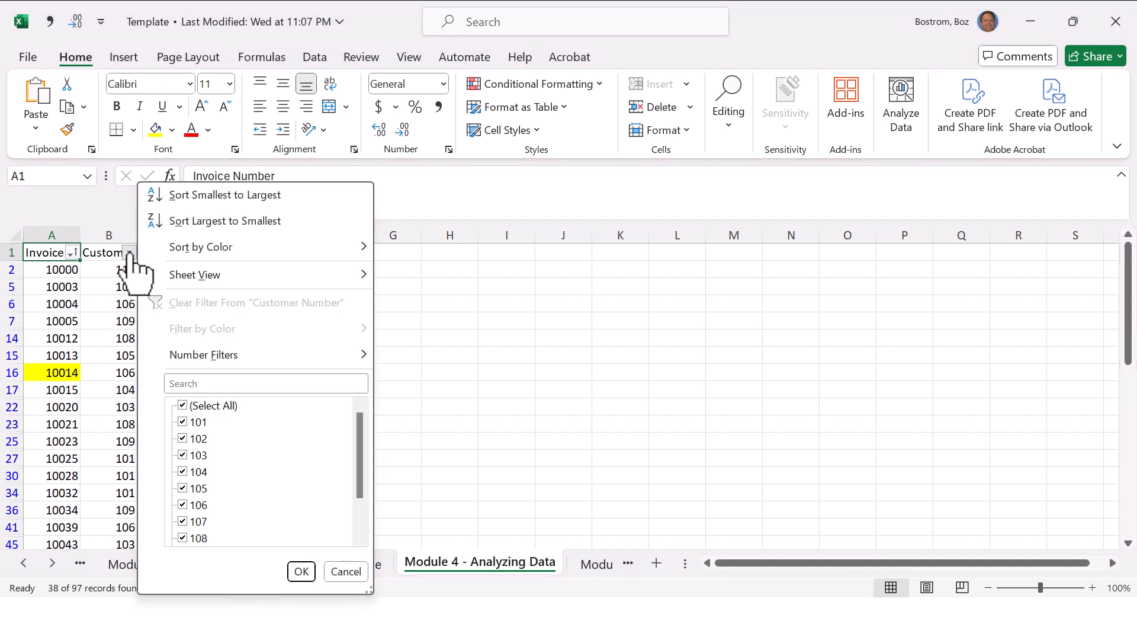
pyautogui.click(182, 406)
pyautogui.click(182, 421)
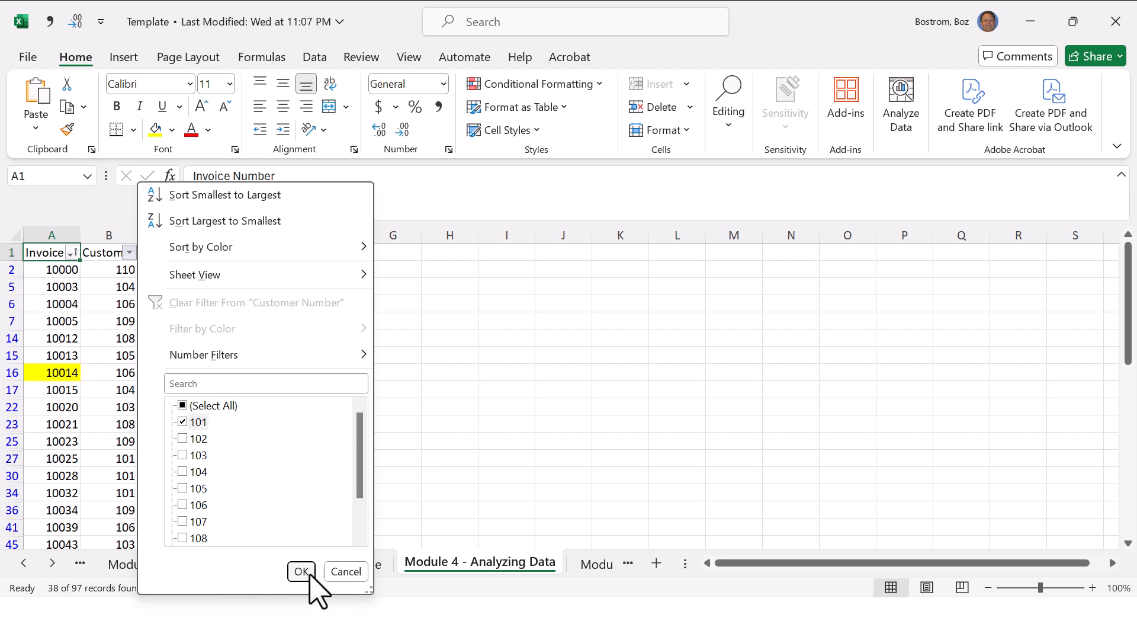
pyautogui.click(302, 572)
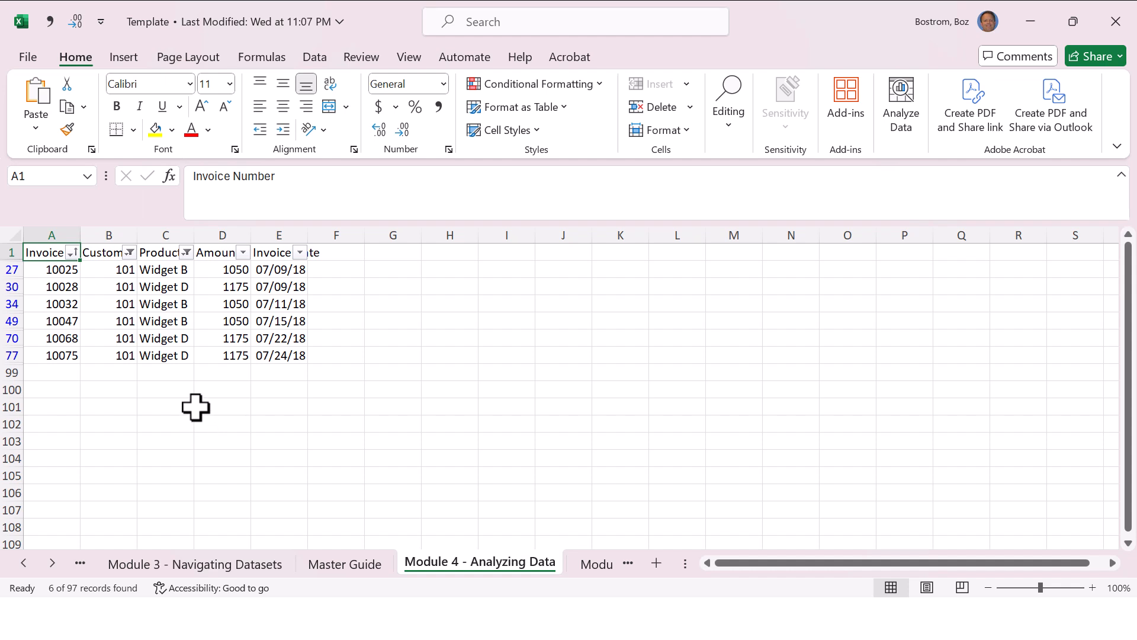
# Step: Reselect all values in the Customer Number and Product filters to show every invoice row
pyautogui.click(129, 252)
pyautogui.click(184, 405)
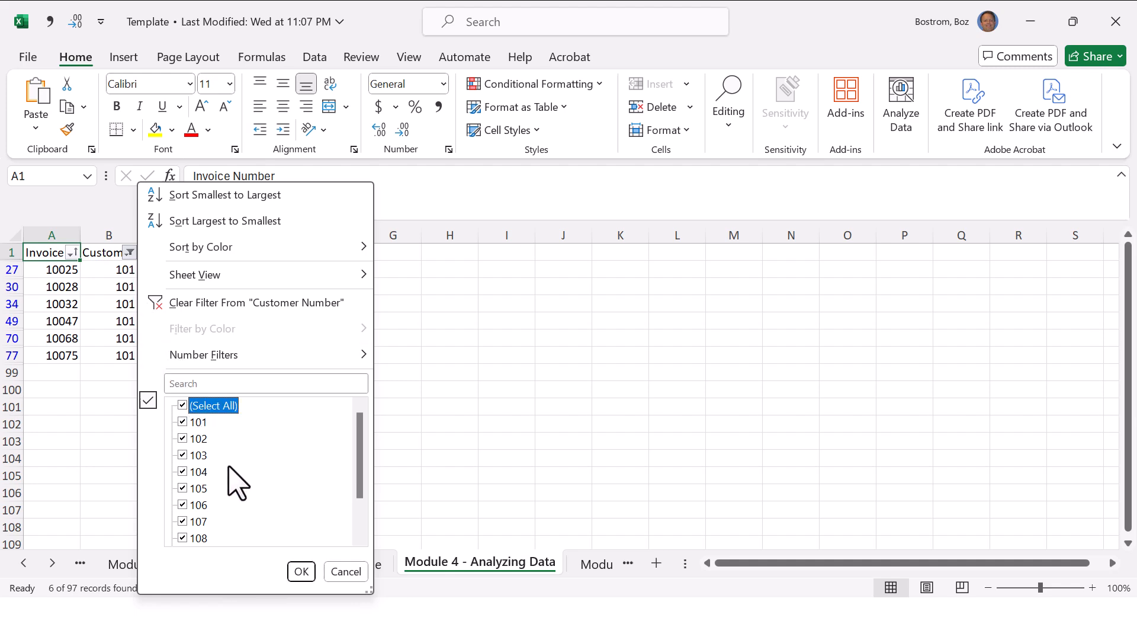
pyautogui.click(298, 572)
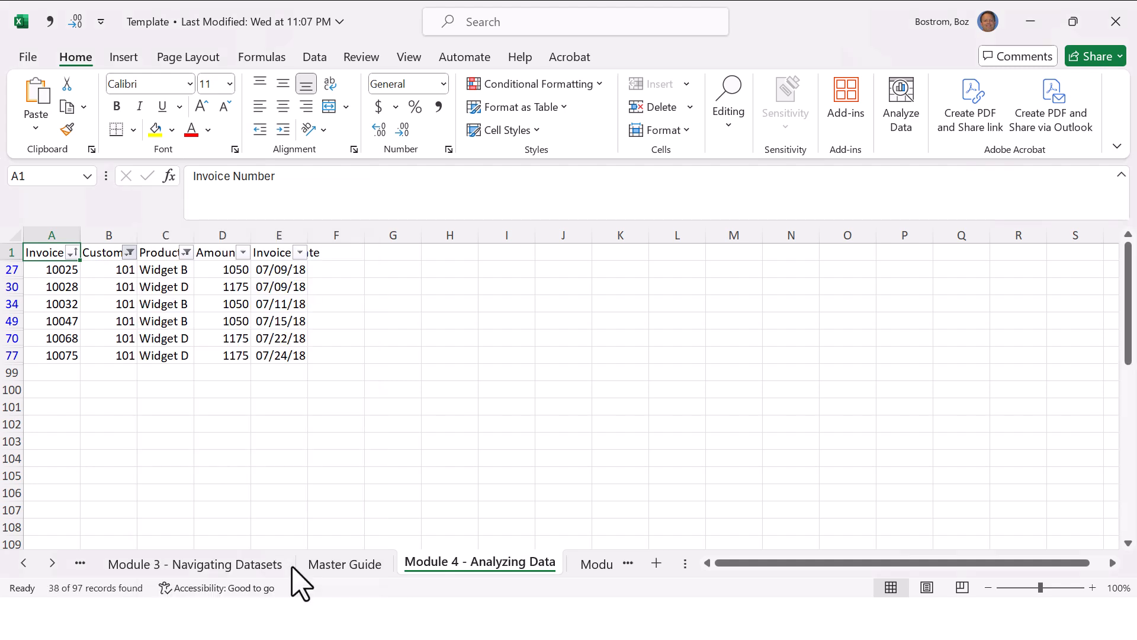
pyautogui.click(187, 252)
pyautogui.click(240, 405)
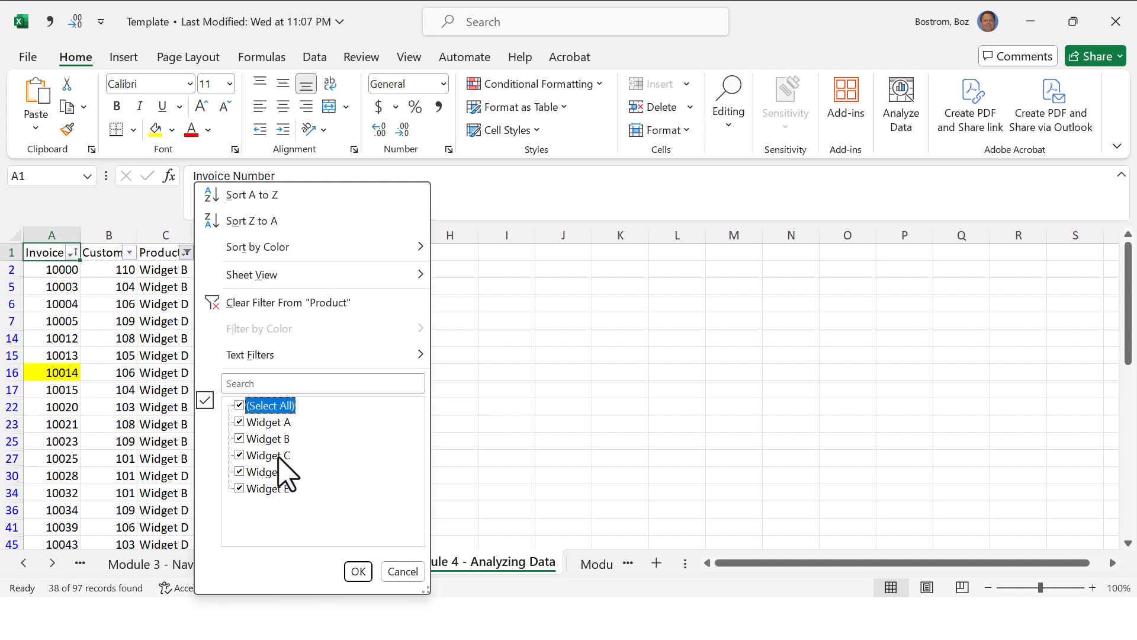
pyautogui.click(356, 571)
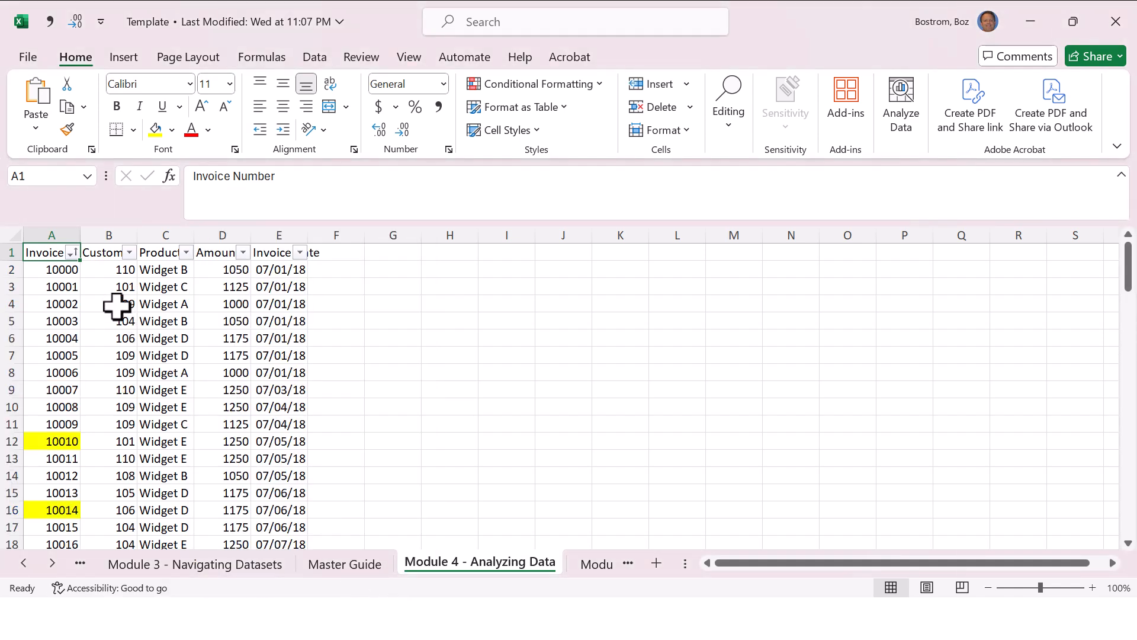
# Step: Filter the Customer Number column to show only the second customer in the list
pyautogui.click(129, 252)
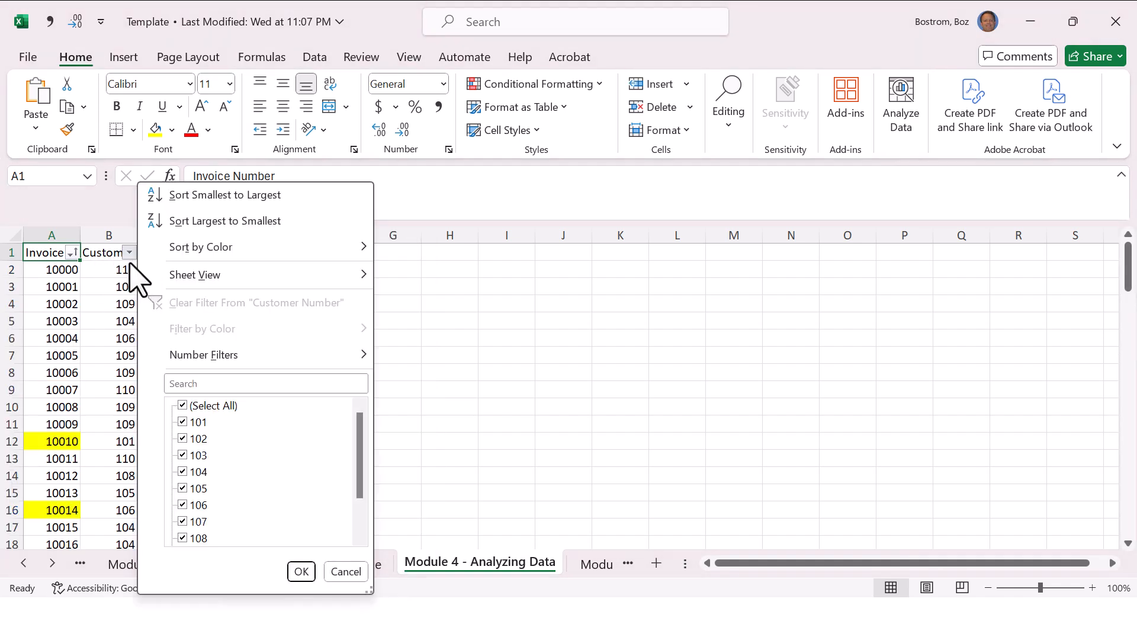
pyautogui.click(183, 406)
pyautogui.click(184, 438)
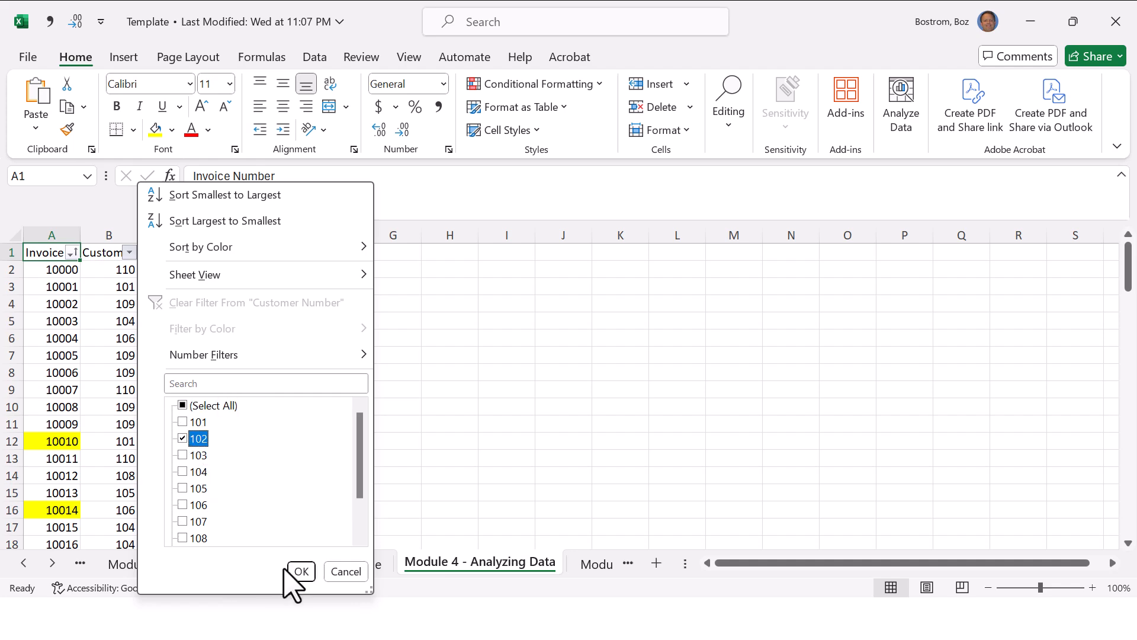
pyautogui.click(300, 571)
# Step: Filter the Amount column of the remaining rows to show only 1175
pyautogui.click(243, 253)
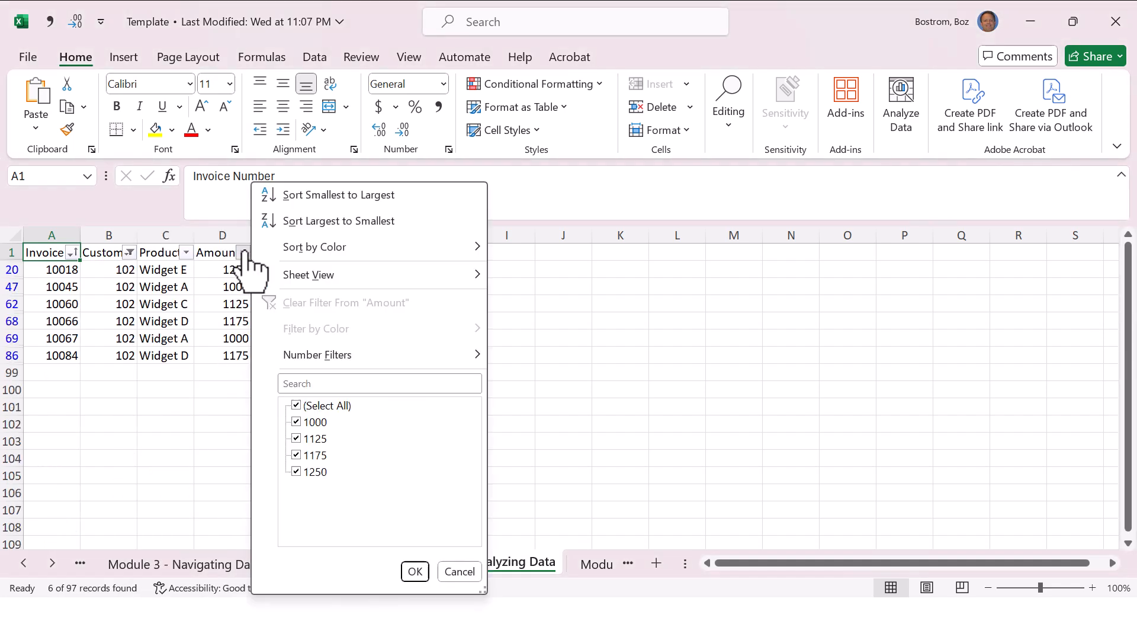
pyautogui.click(297, 405)
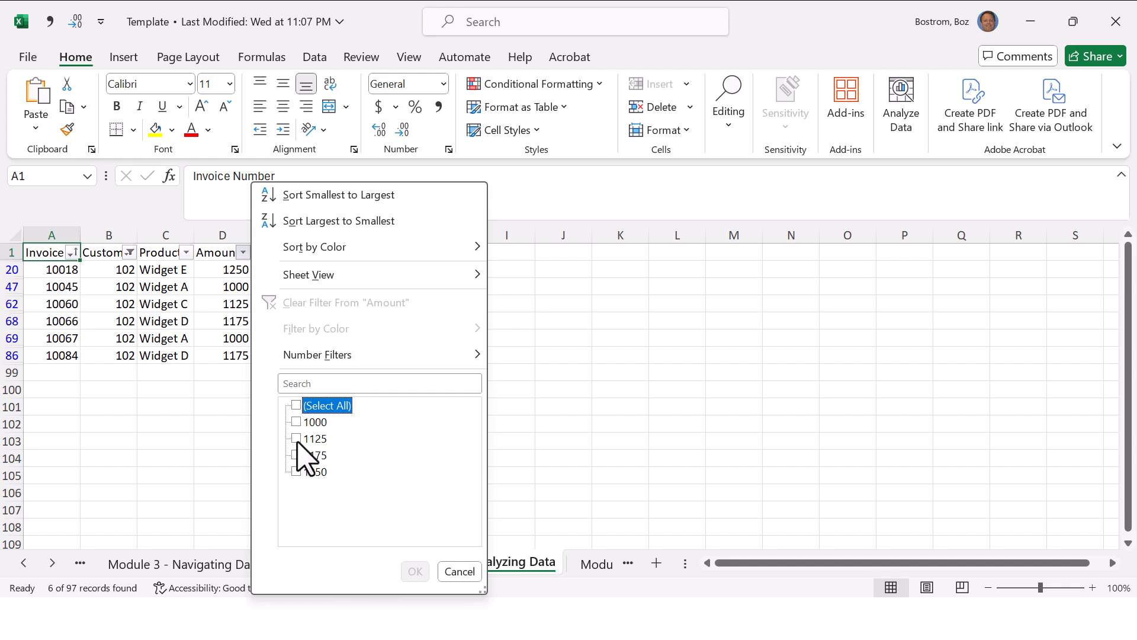
pyautogui.click(296, 455)
pyautogui.click(414, 571)
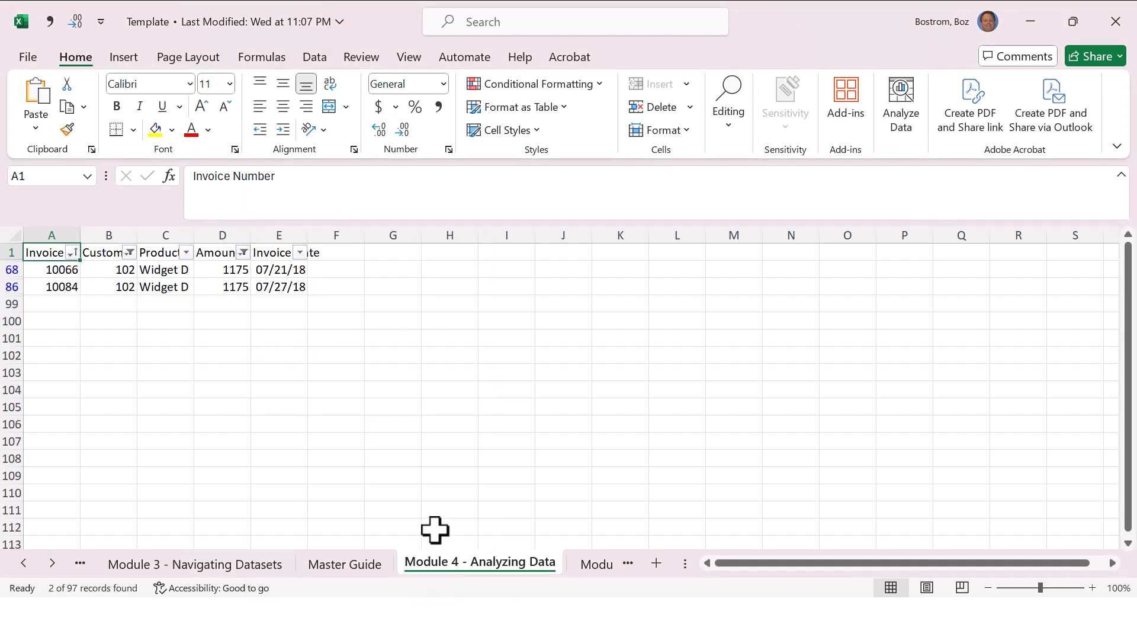
# Step: Turn off filtering for the invoice data to remove all filters at once, and turn the header filters back on
pyautogui.hotkey('alt', 'a')
pyautogui.press('t')
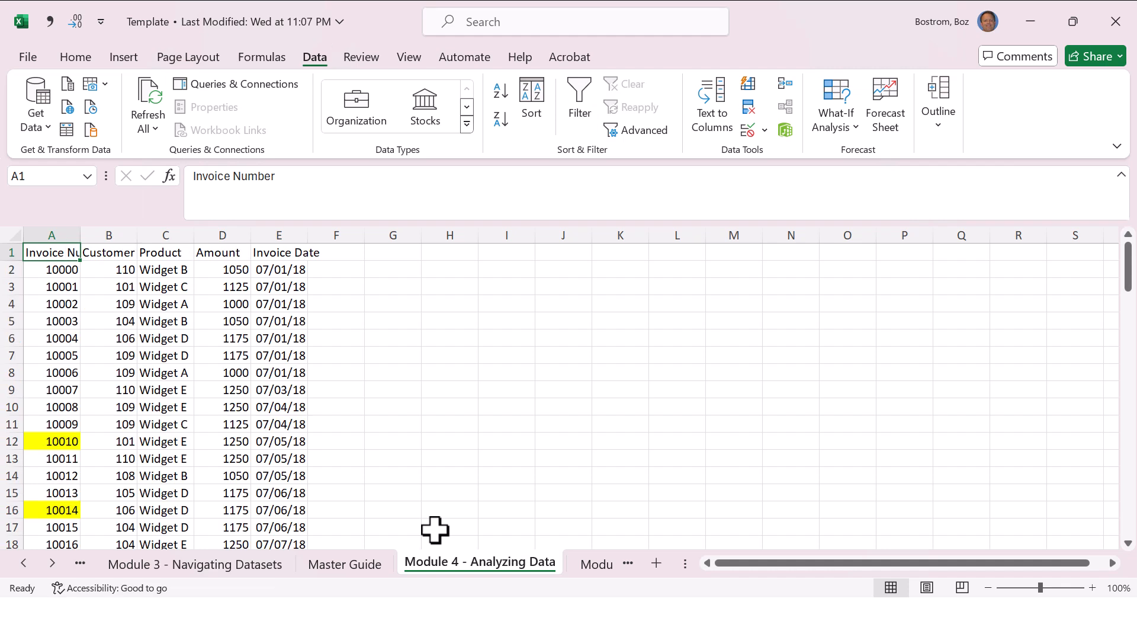
pyautogui.hotkey('alt', 'a')
pyautogui.press('t')
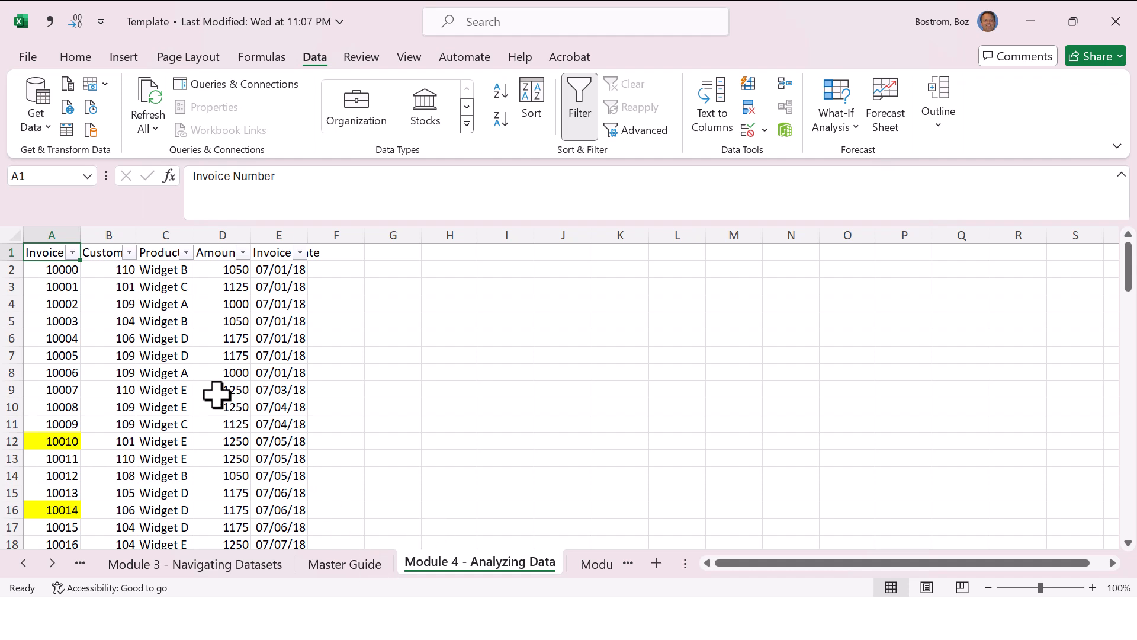
# Step: Filter the Invoice Number column by cell color to show only the invoices highlighted in yellow
pyautogui.click(71, 253)
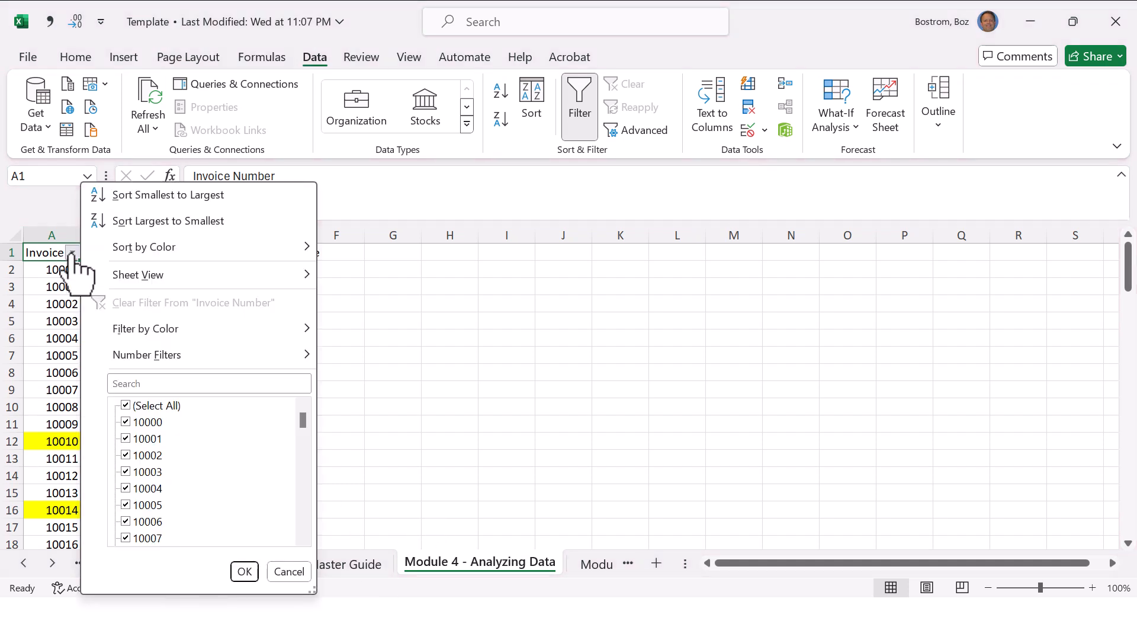
pyautogui.moveTo(161, 327)
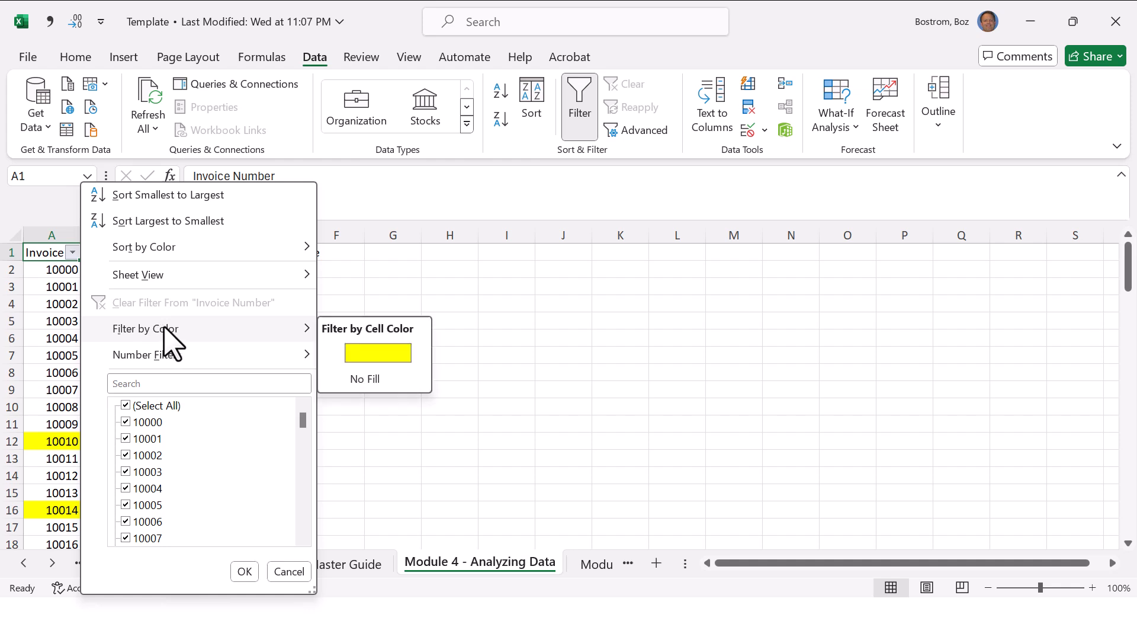
pyautogui.click(375, 351)
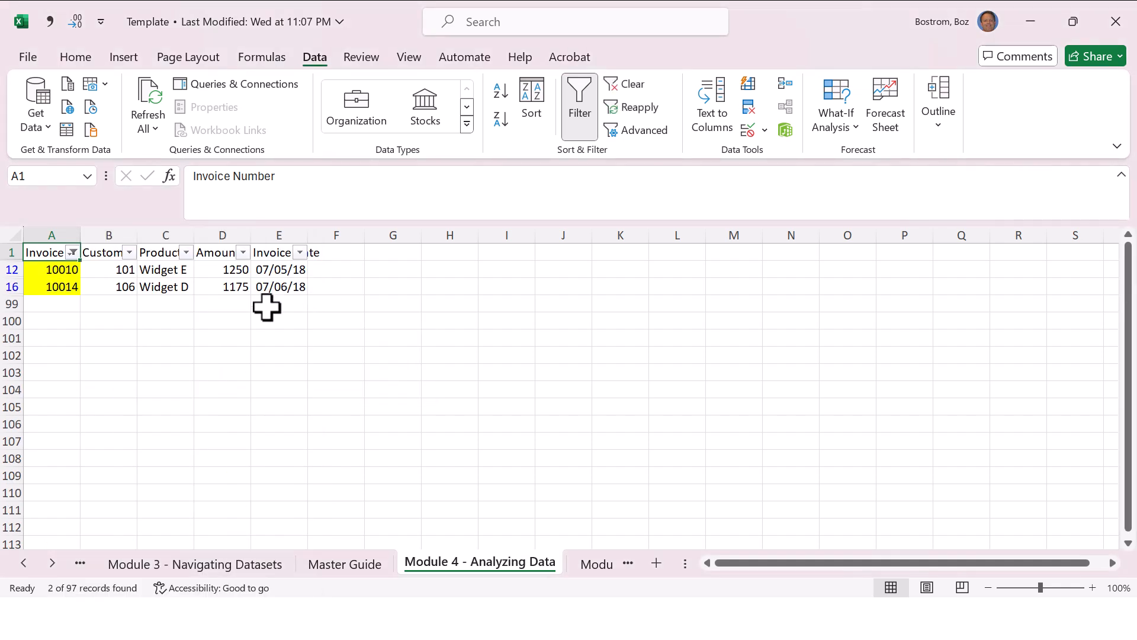
pyautogui.click(222, 337)
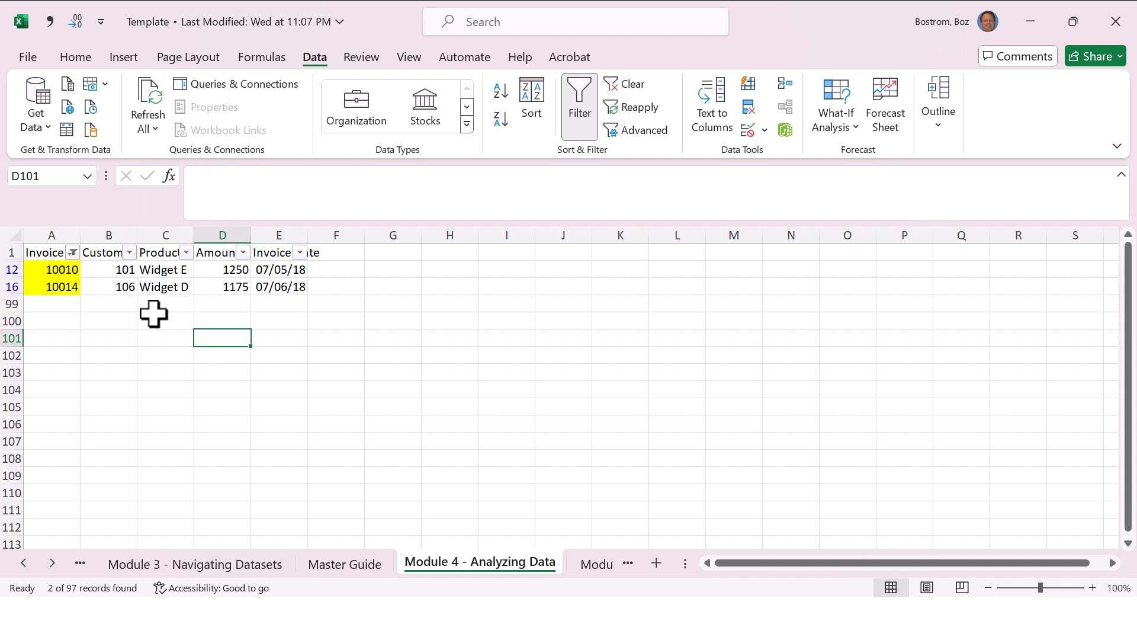
# Step: Turn off filtering to remove the color filter, and turn the header filters back on from a cell inside the invoice data
pyautogui.hotkey('ctrl', 'shift', 'l')
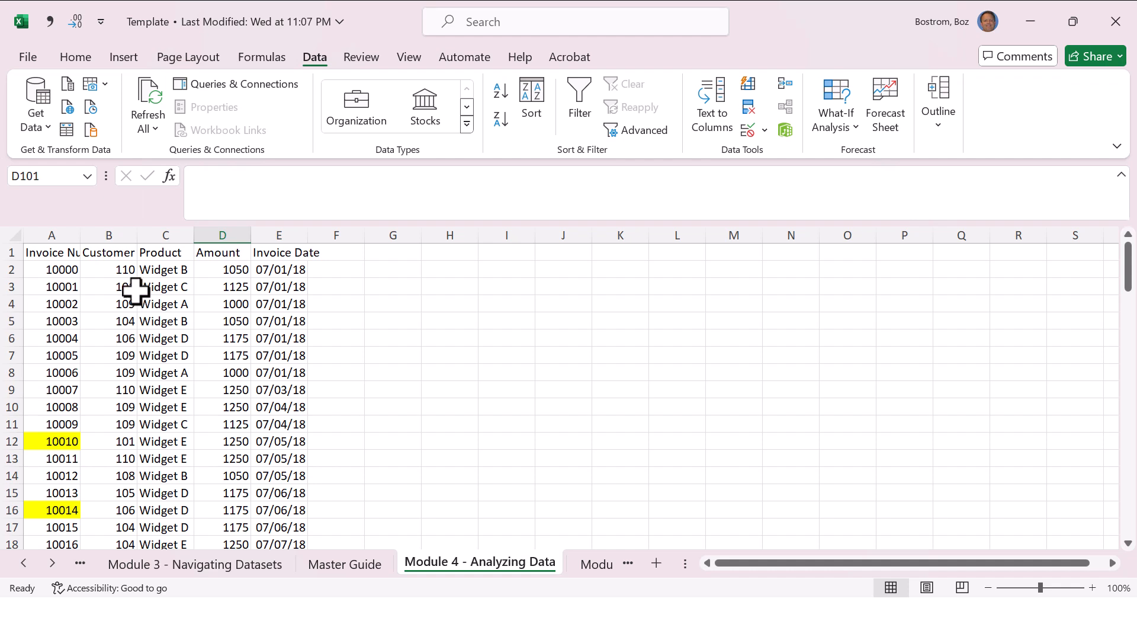
pyautogui.hotkey('ctrl', 'shift', 'l')
pyautogui.press('Return')
pyautogui.click(144, 304)
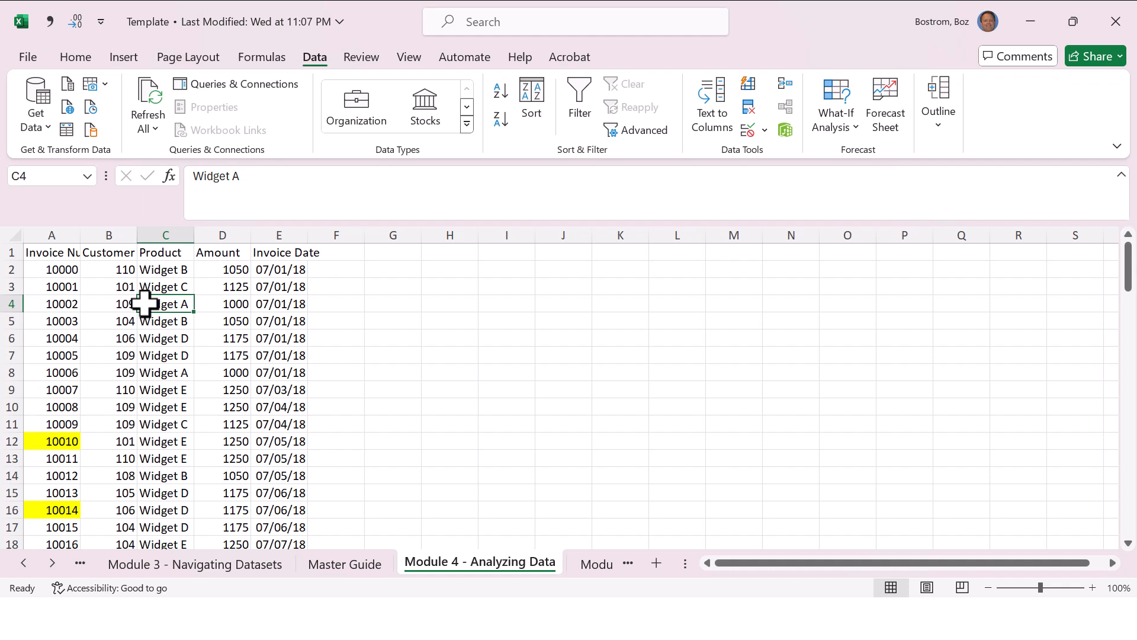
pyautogui.hotkey('ctrl', 'shift', 'l')
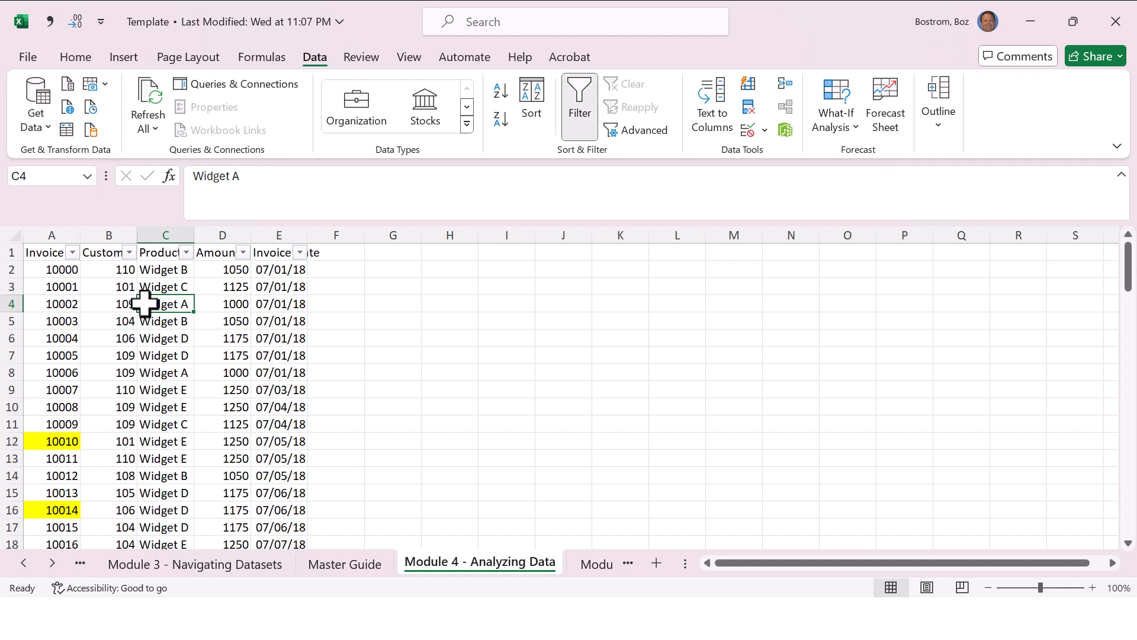
# Step: Look over the number filter options available for the Customer Number column without applying any
pyautogui.click(132, 252)
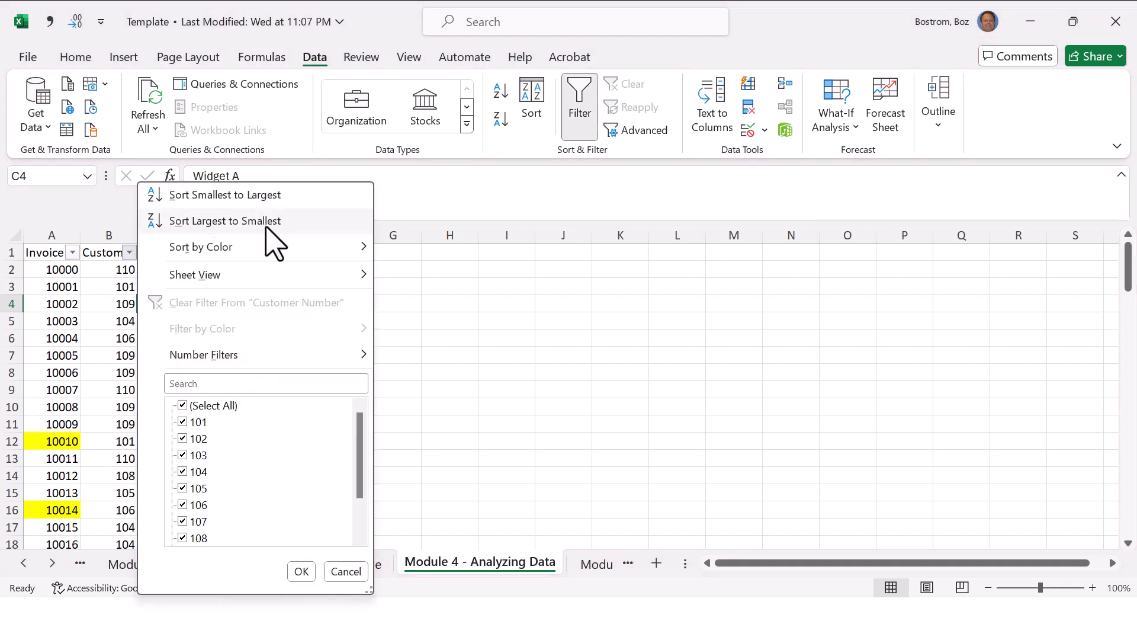
pyautogui.moveTo(267, 362)
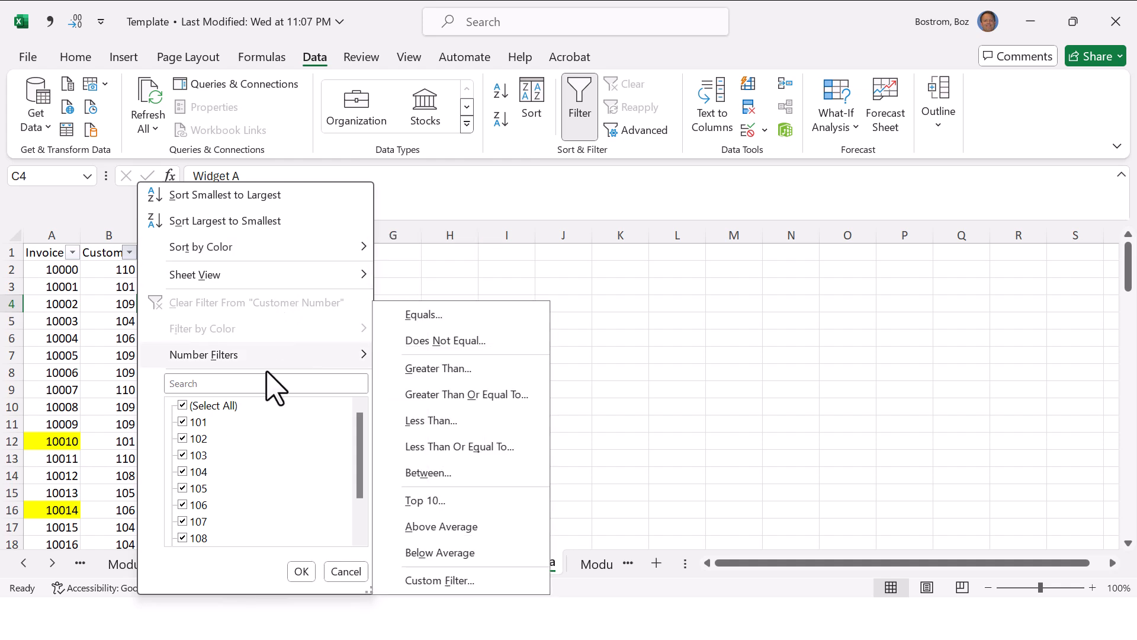
pyautogui.click(244, 382)
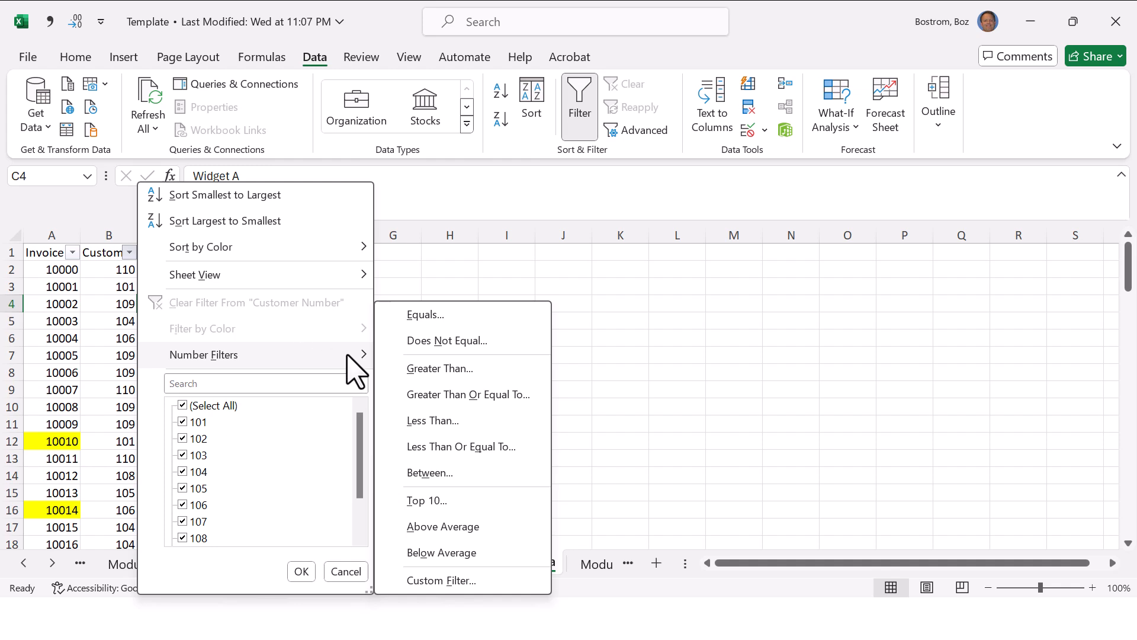
pyautogui.press('Escape')
pyautogui.press('Escape')
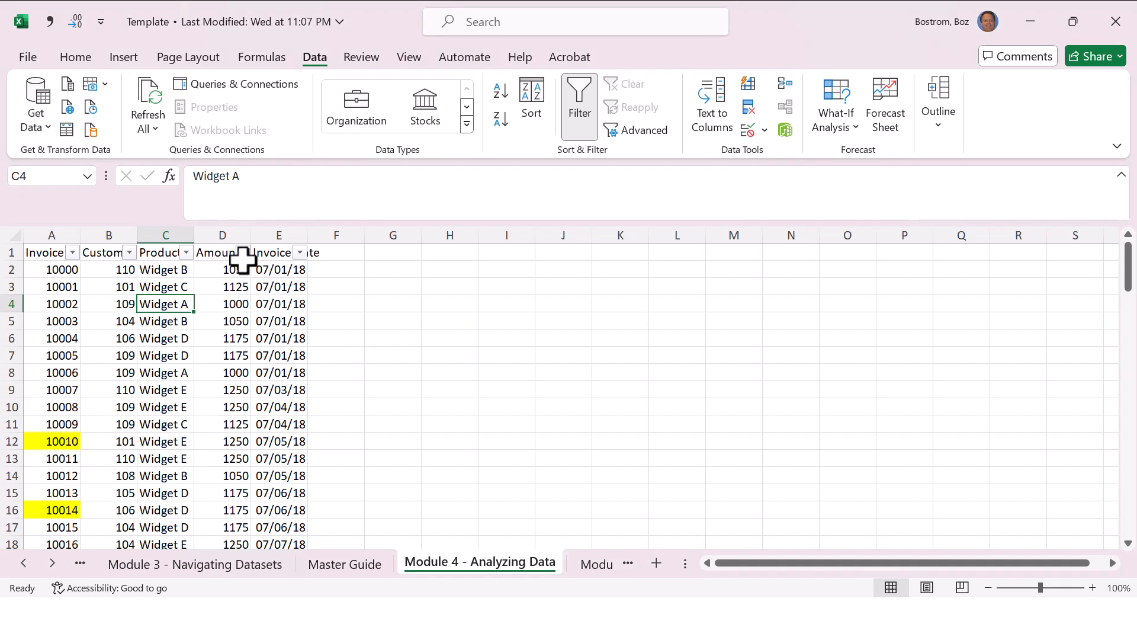
# Step: Filter the Amount column with a number filter to show only values greater than or equal to 1200
pyautogui.click(243, 240)
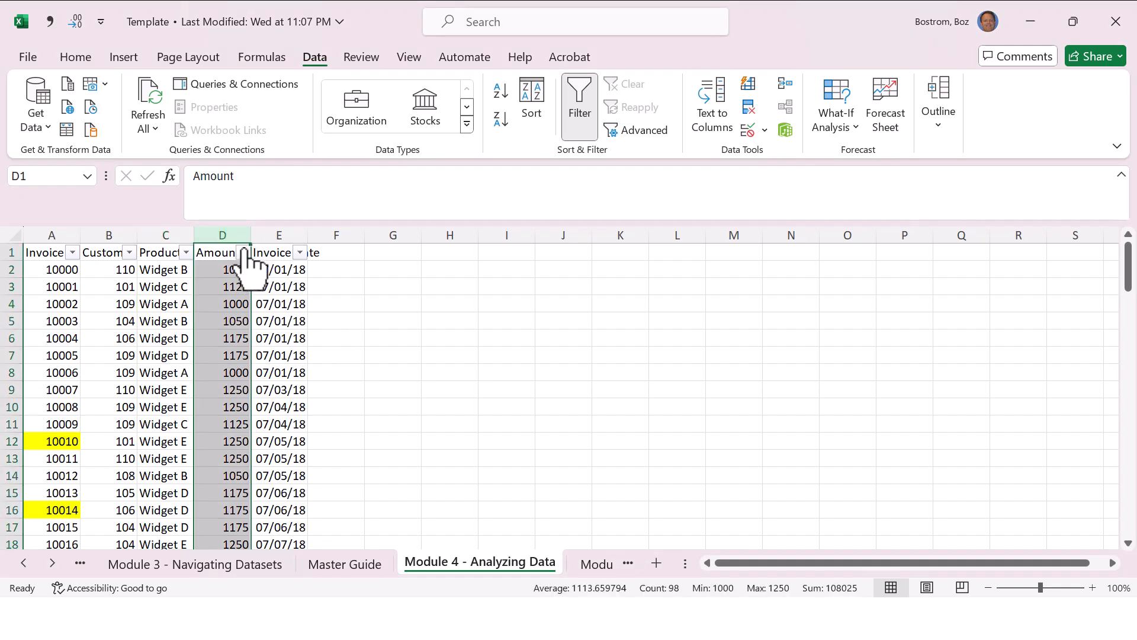
pyautogui.click(242, 252)
pyautogui.moveTo(276, 279)
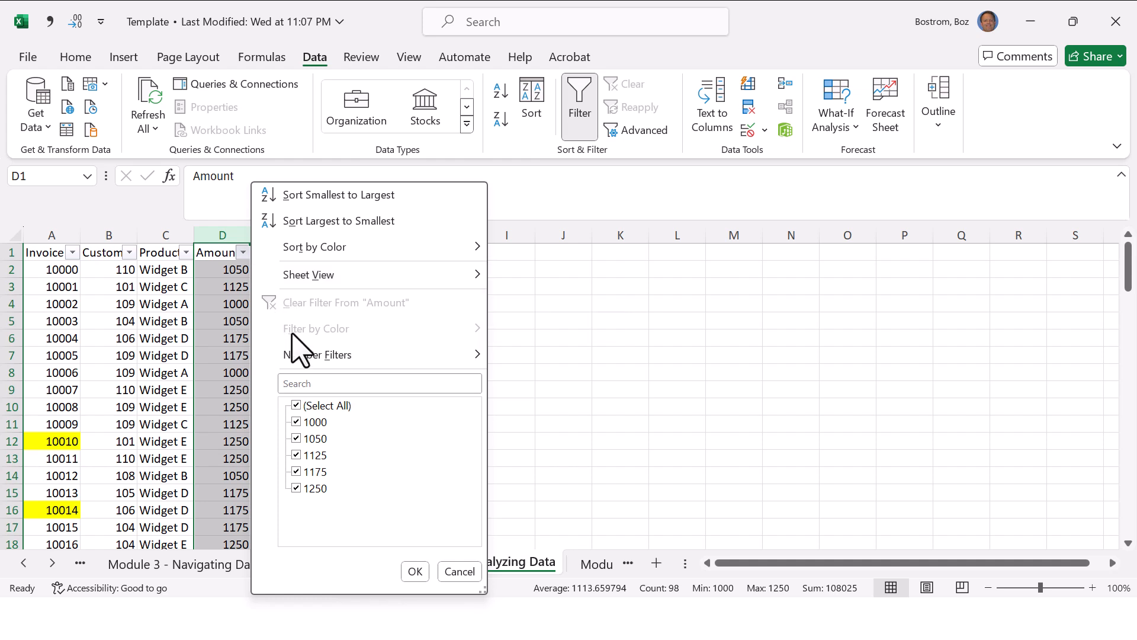
pyautogui.moveTo(342, 367)
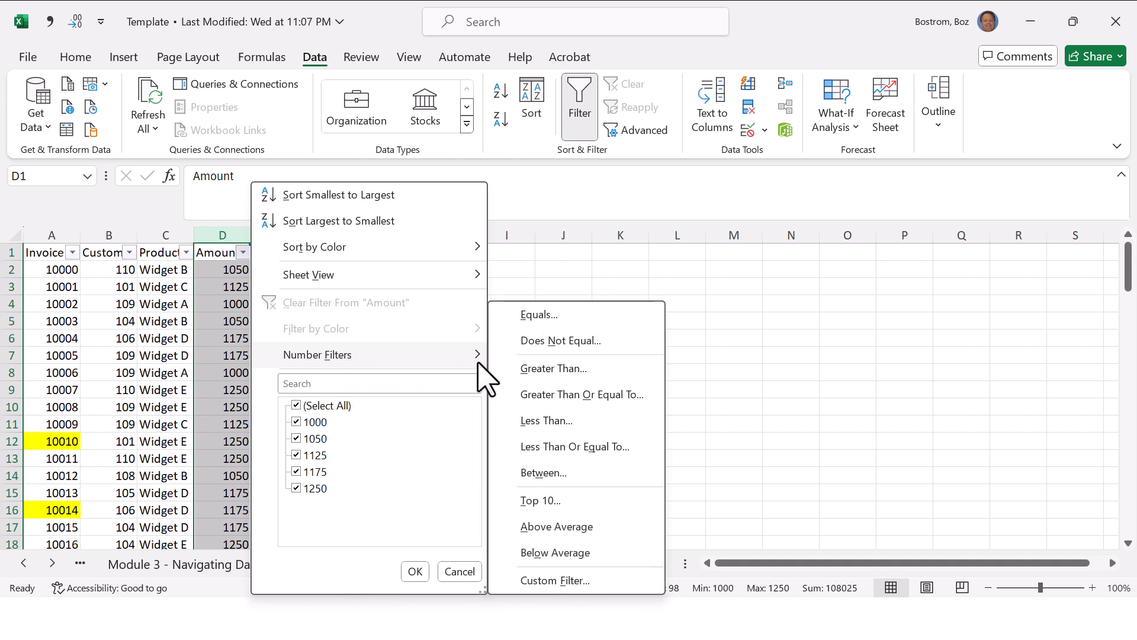
pyautogui.click(536, 395)
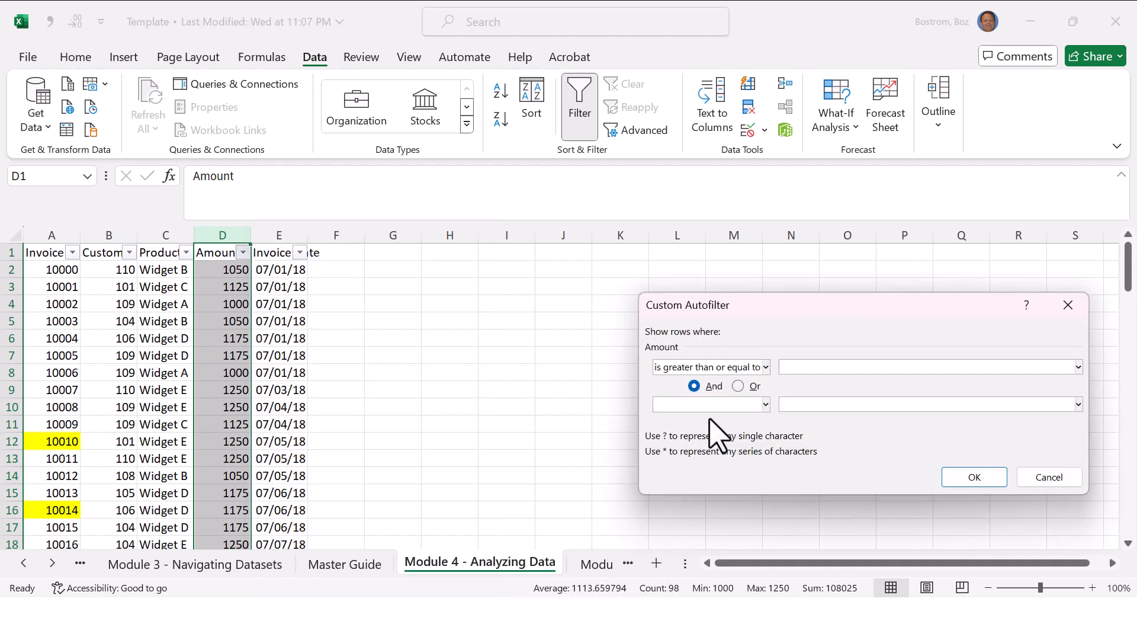
pyautogui.write('1200')
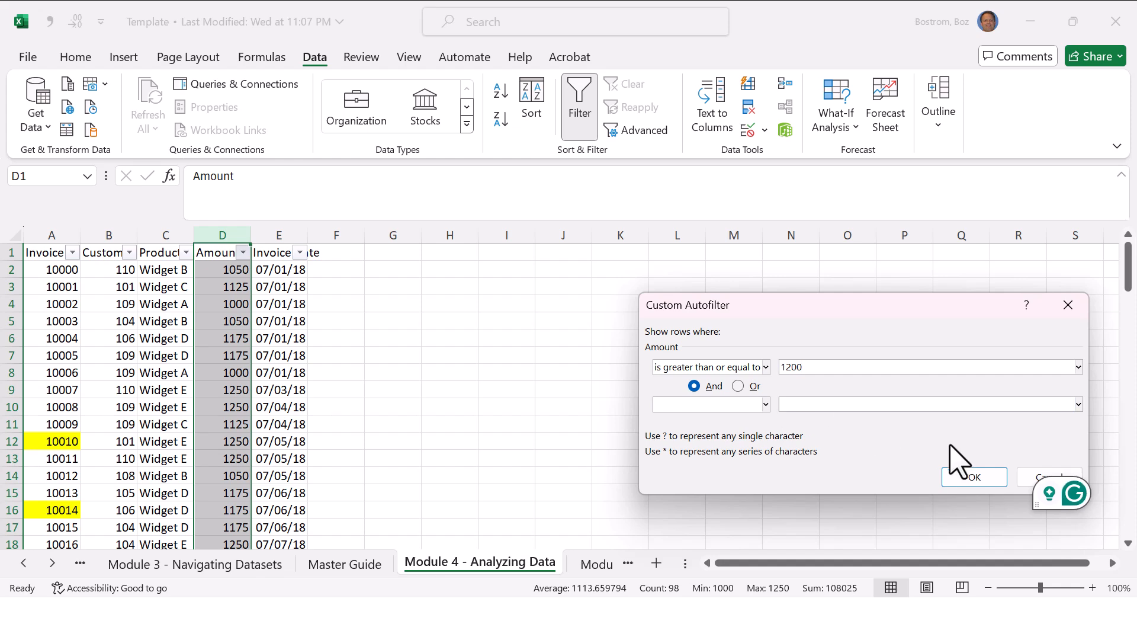
pyautogui.click(975, 478)
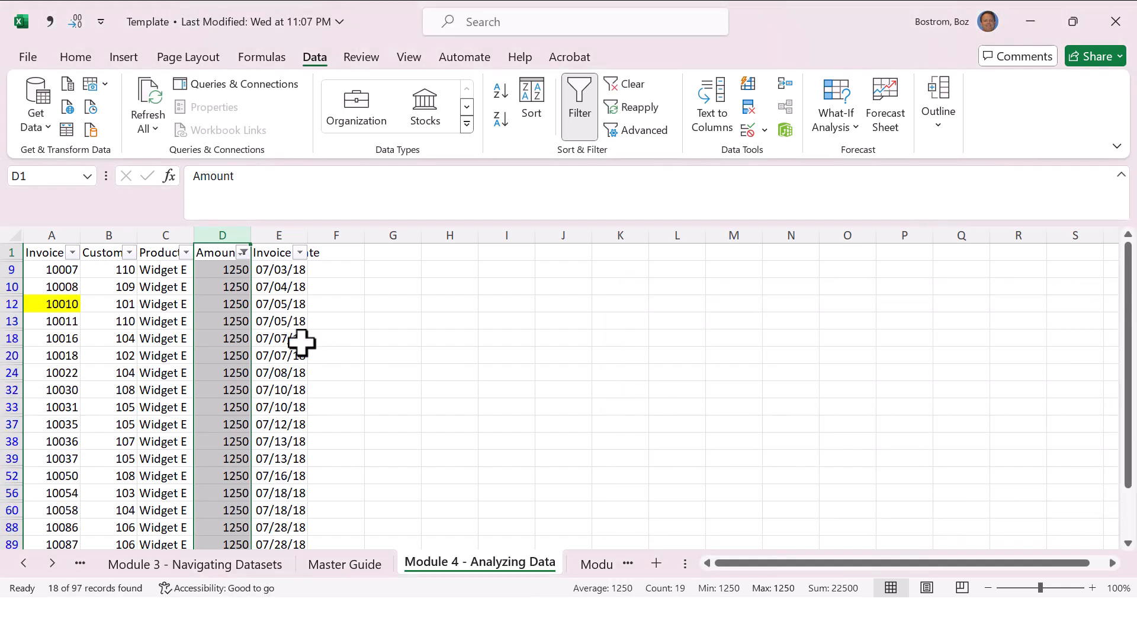
# Step: Check the filtered amounts down to the last row, and clear the filter by turning filtering off and on again
pyautogui.click(239, 350)
pyautogui.hotkey('ctrl', 'Down')
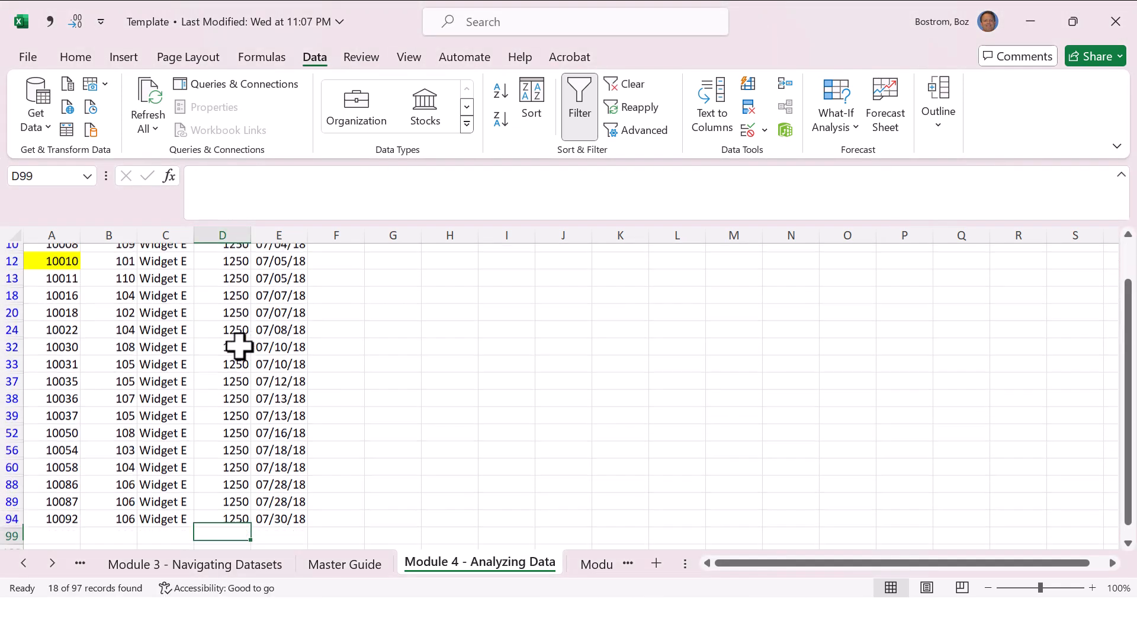
pyautogui.hotkey('ctrl', 'Up')
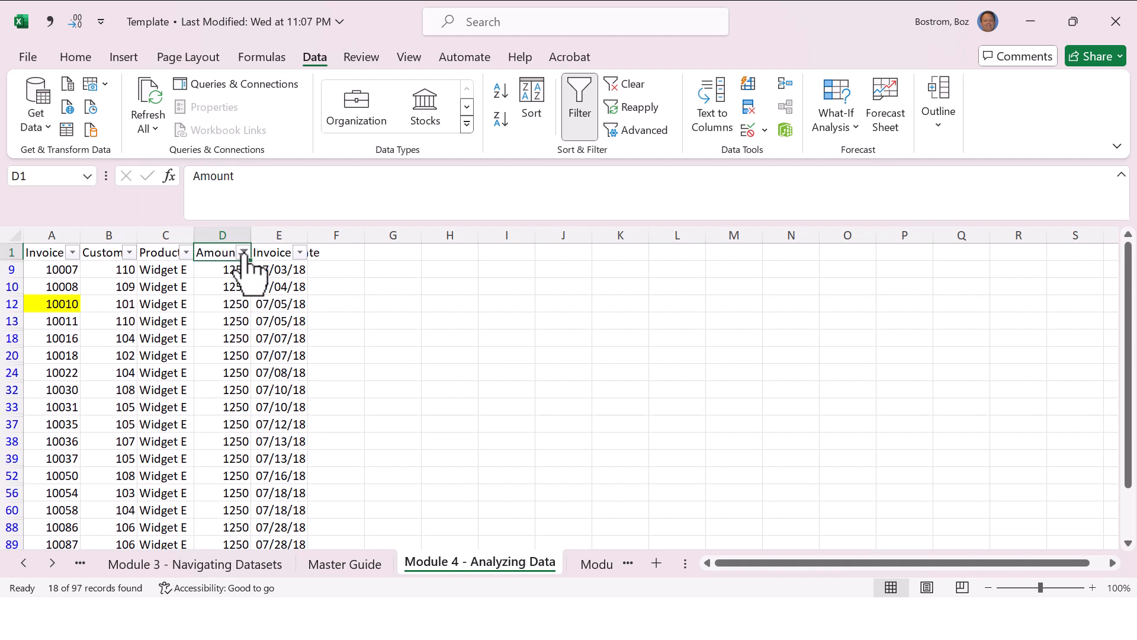
pyautogui.hotkey('ctrl', 'shift', 'l')
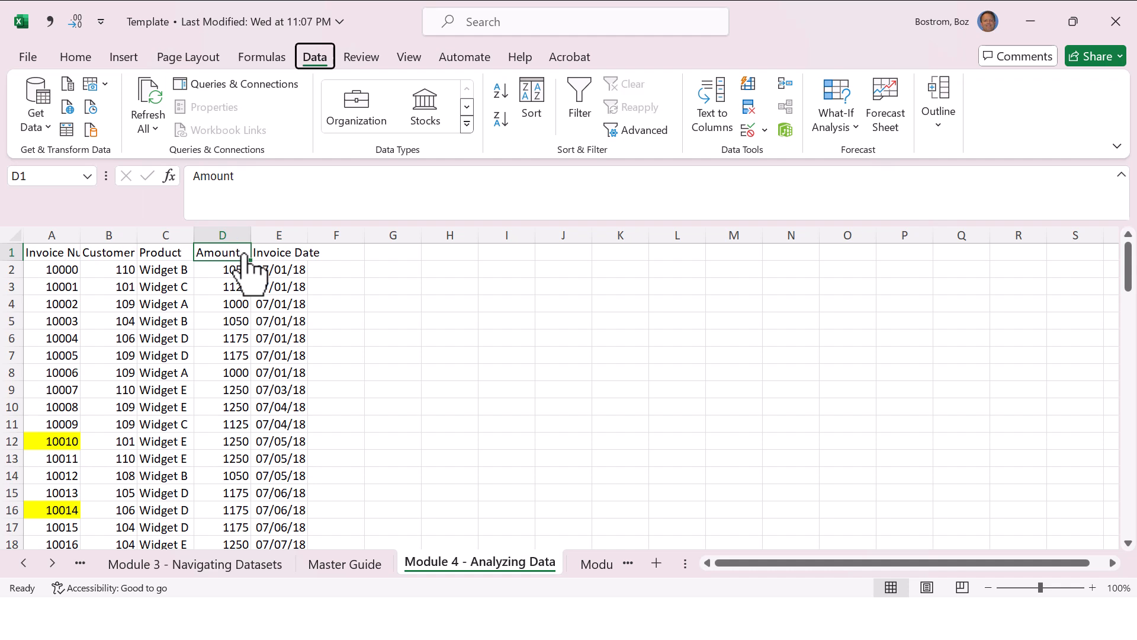
pyautogui.hotkey('ctrl', 'shift', 'l')
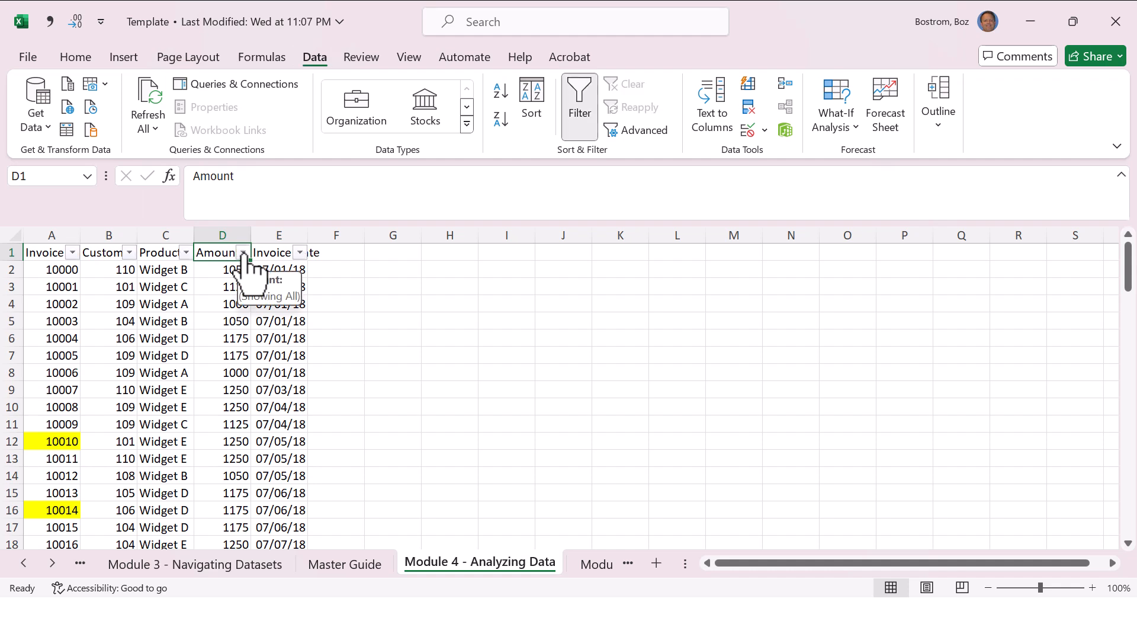
# Step: Select only Widget A, Widget C and Widget D in the Product filter's value list, and reselect all products without applying the selection
pyautogui.click(186, 253)
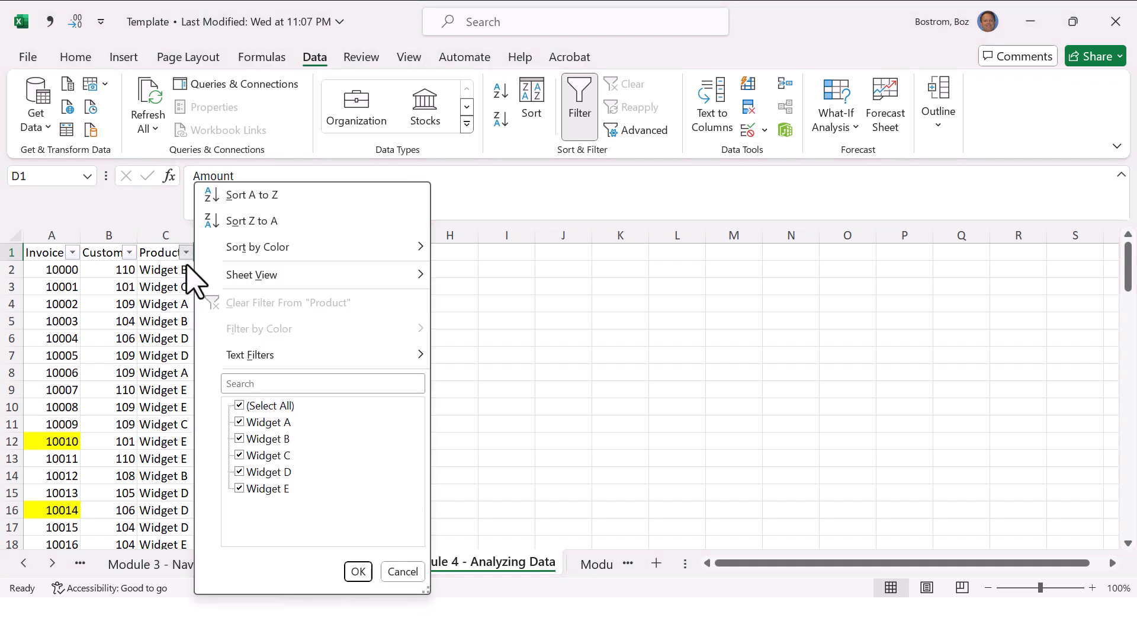
pyautogui.click(240, 406)
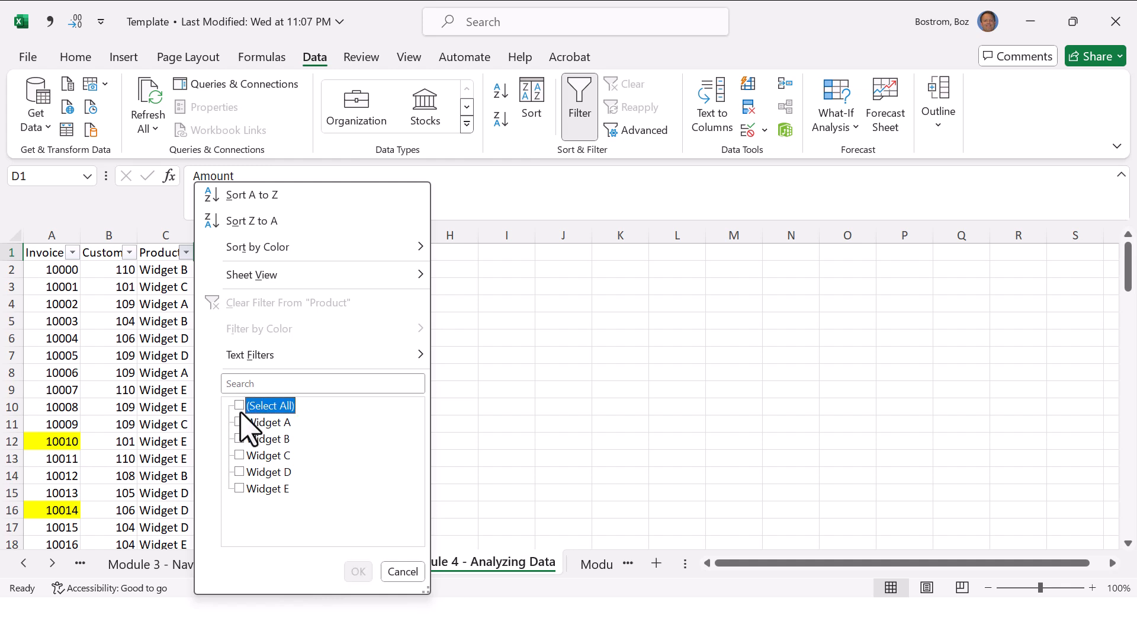
pyautogui.click(240, 422)
pyautogui.click(240, 455)
pyautogui.click(240, 472)
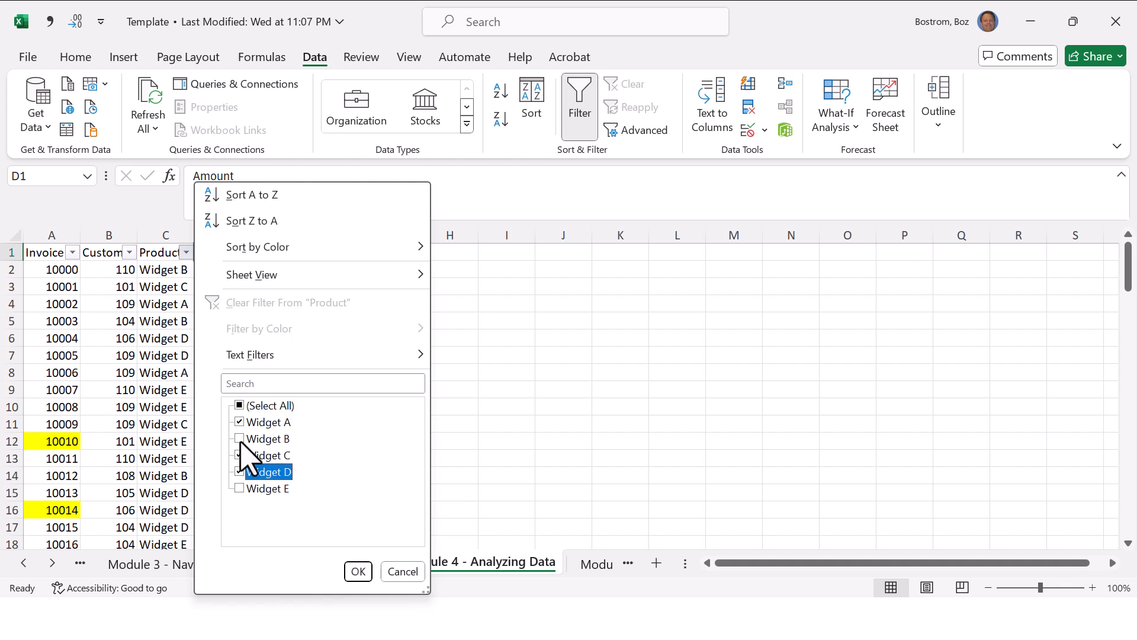
pyautogui.click(239, 406)
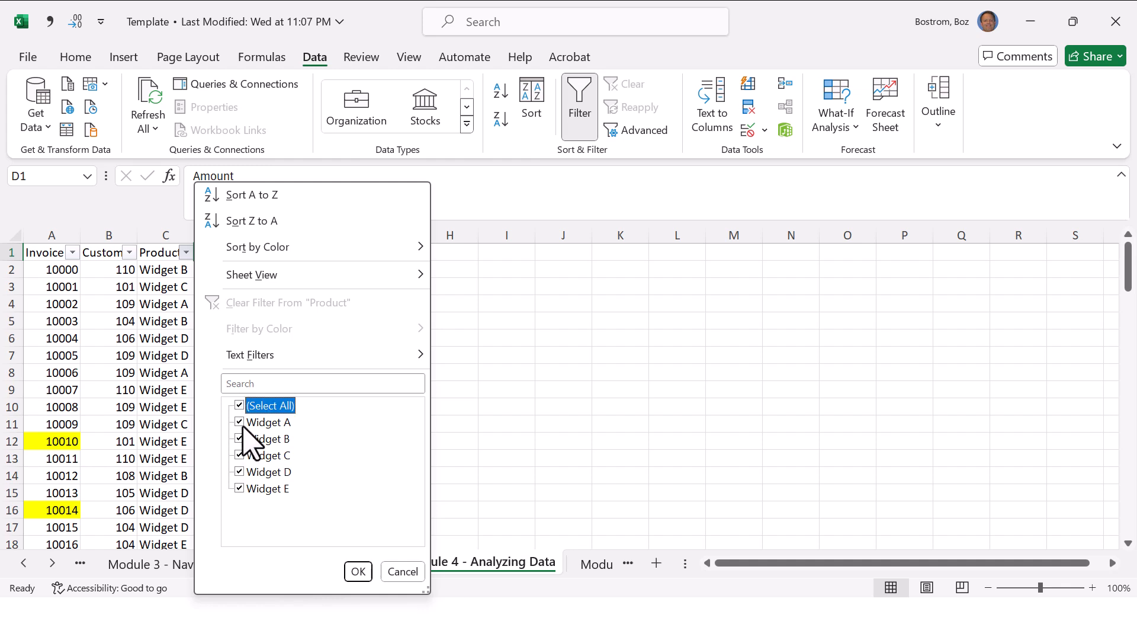
# Step: Filter the Product column to exclude Widget A, and check the remaining rows down to the end of the data
pyautogui.click(241, 422)
pyautogui.click(358, 572)
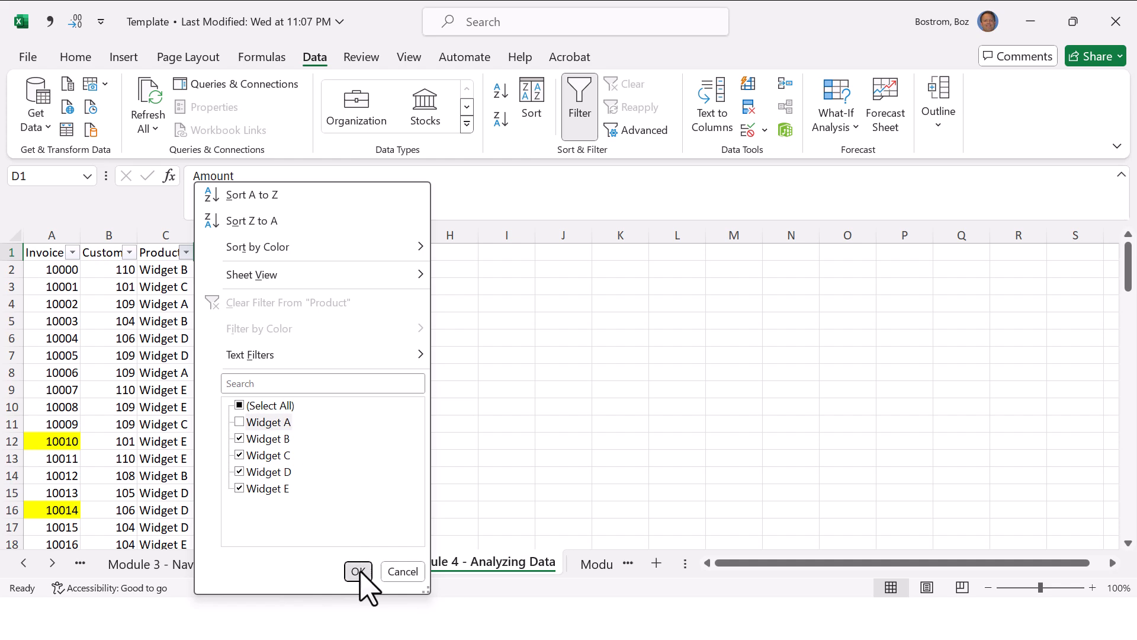
pyautogui.click(174, 317)
pyautogui.hotkey('ctrl', 'Down')
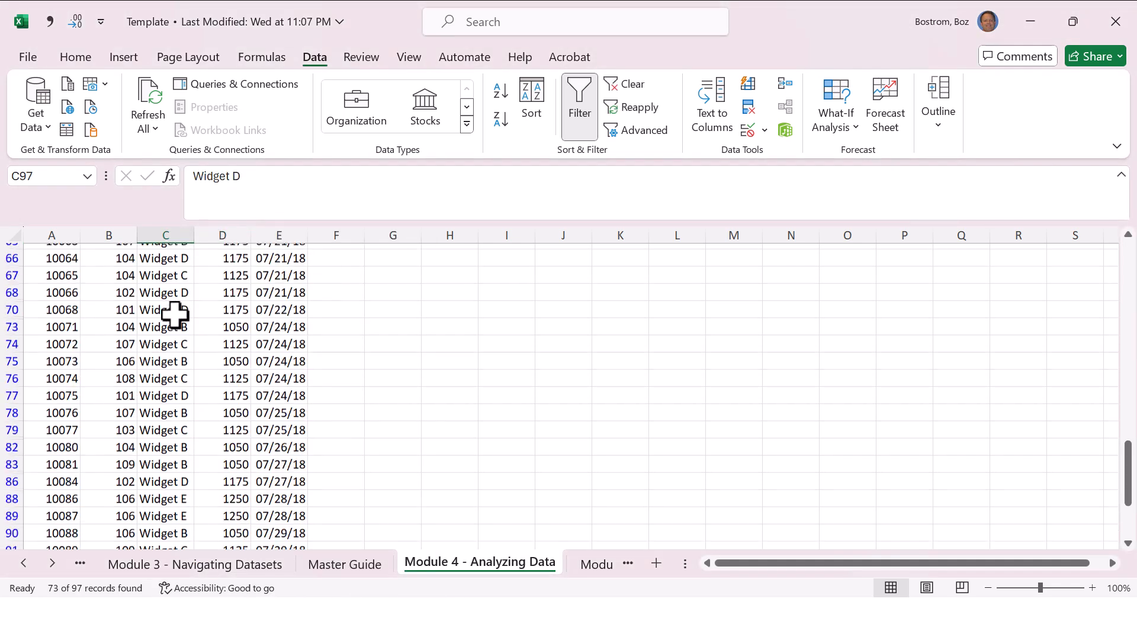
pyautogui.hotkey('ctrl', 'Up')
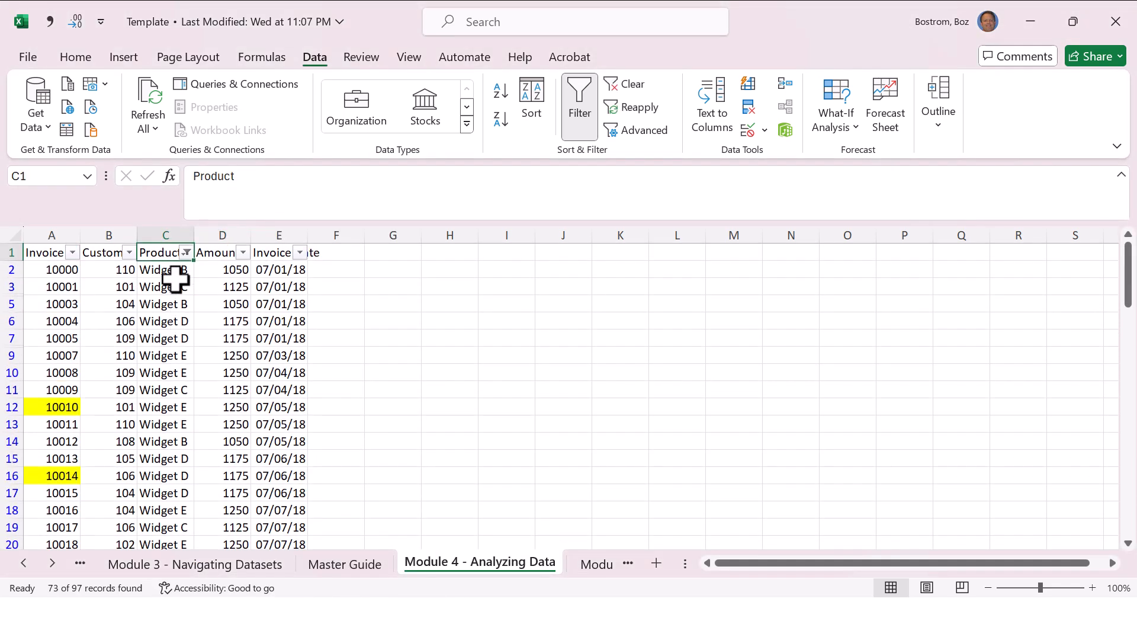
# Step: Reselect all products in the Product filter to show every invoice row
pyautogui.click(187, 252)
pyautogui.click(240, 406)
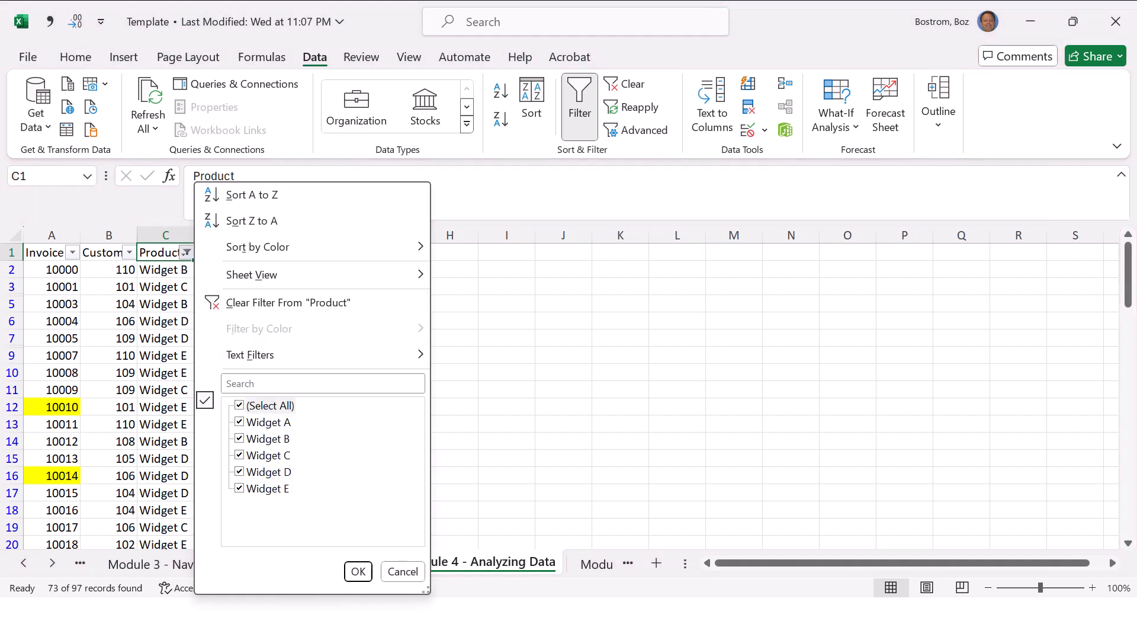
pyautogui.click(361, 572)
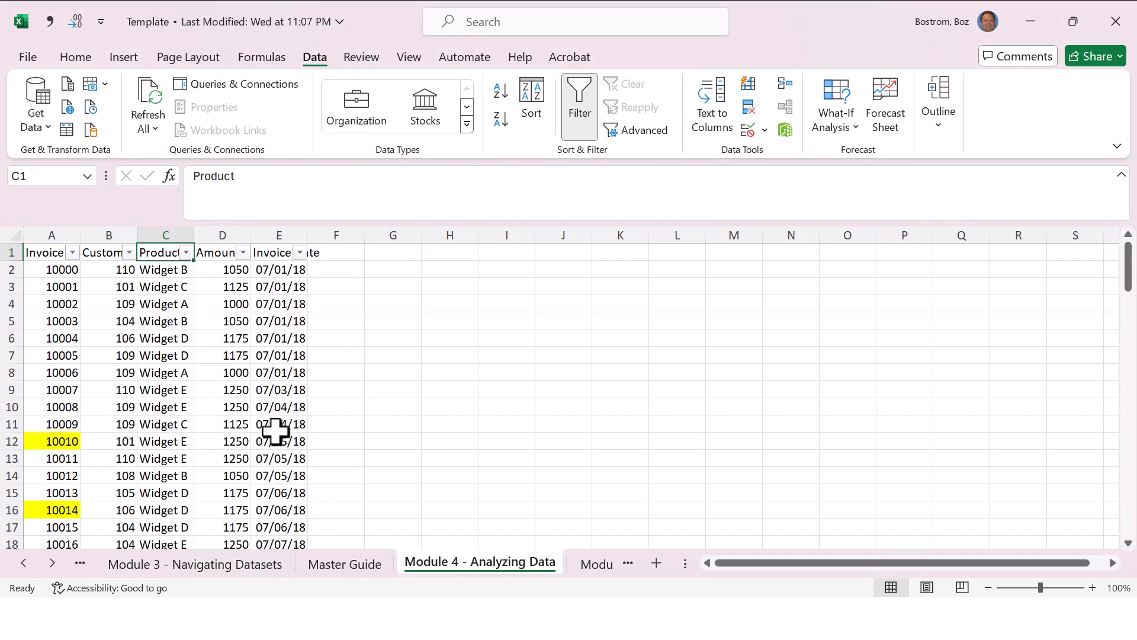
# Step: Search the Customer Number filter for 108 and filter the invoices to that customer only
pyautogui.click(129, 253)
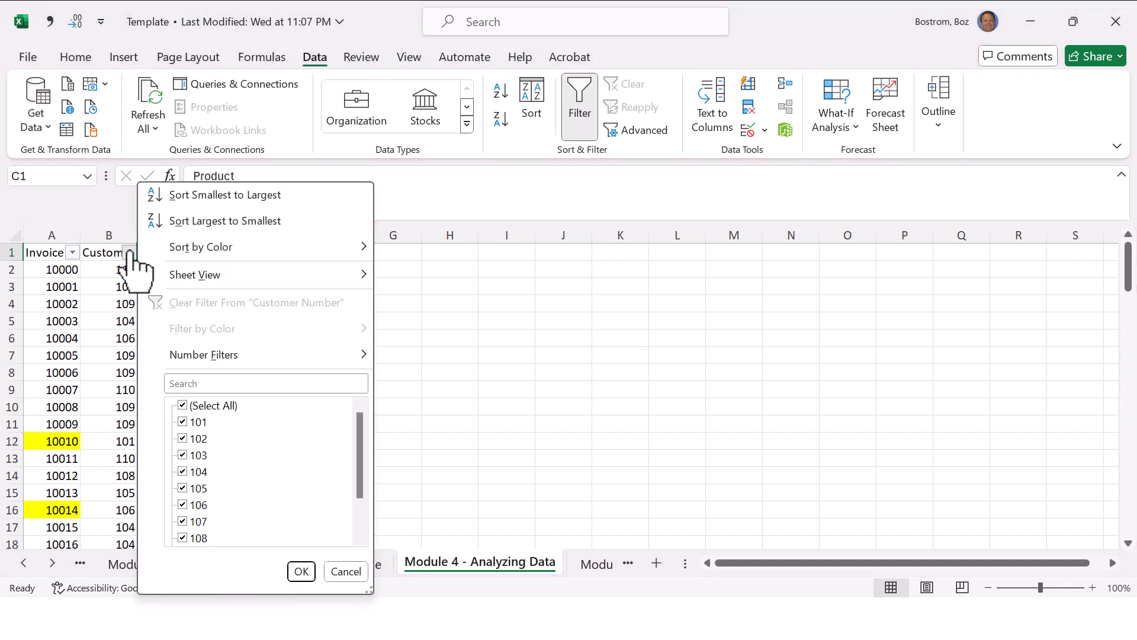
pyautogui.click(208, 386)
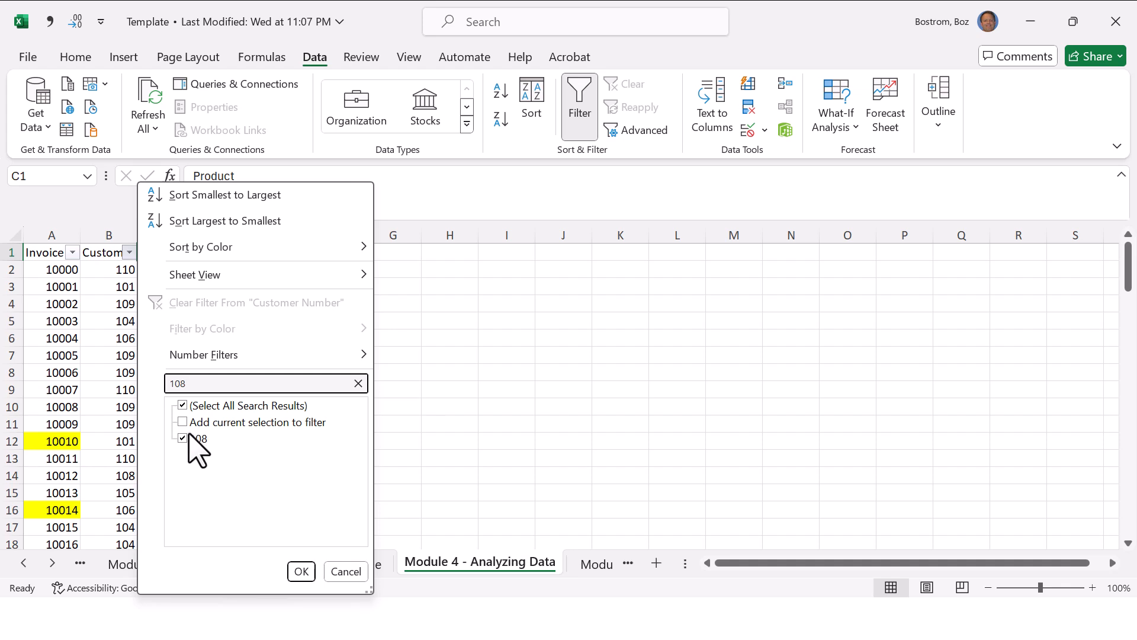
pyautogui.click(186, 405)
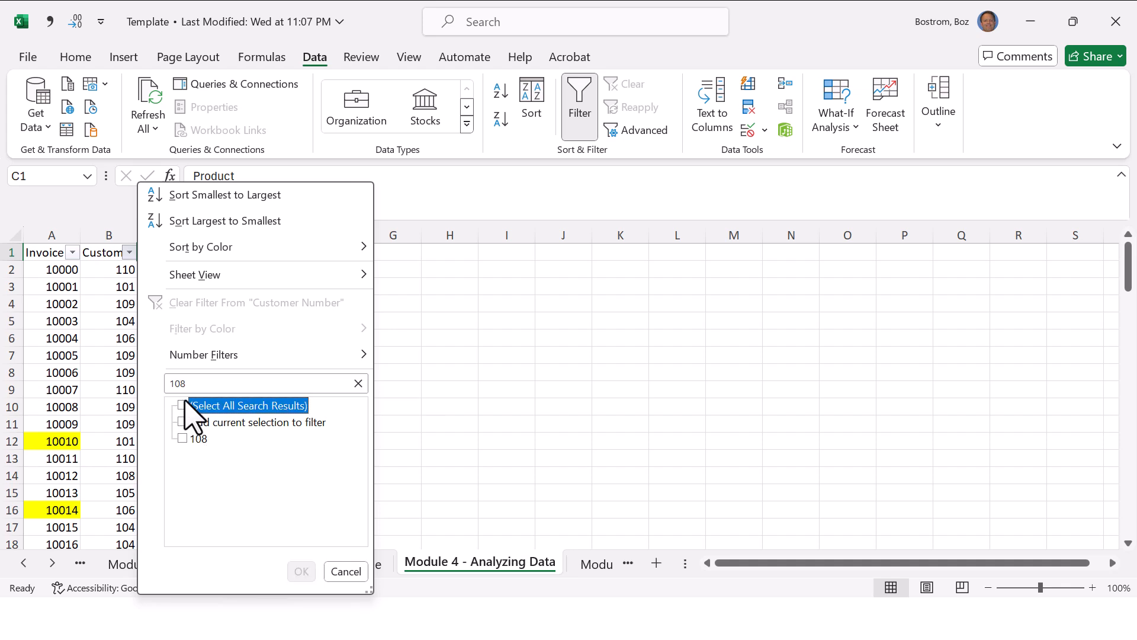
pyautogui.click(186, 439)
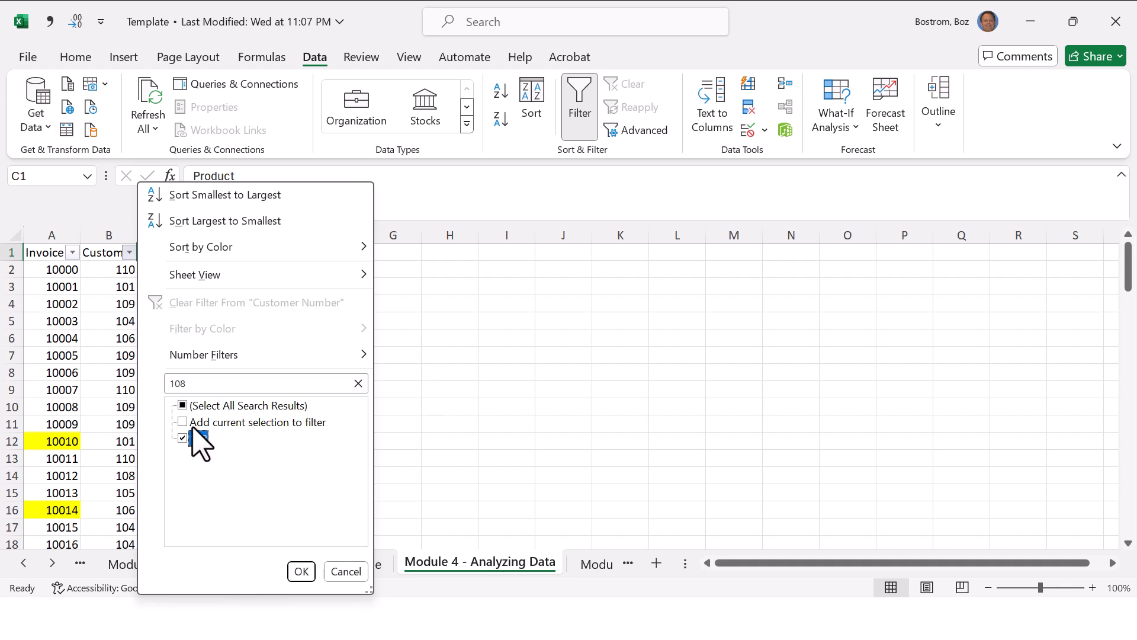
pyautogui.click(183, 405)
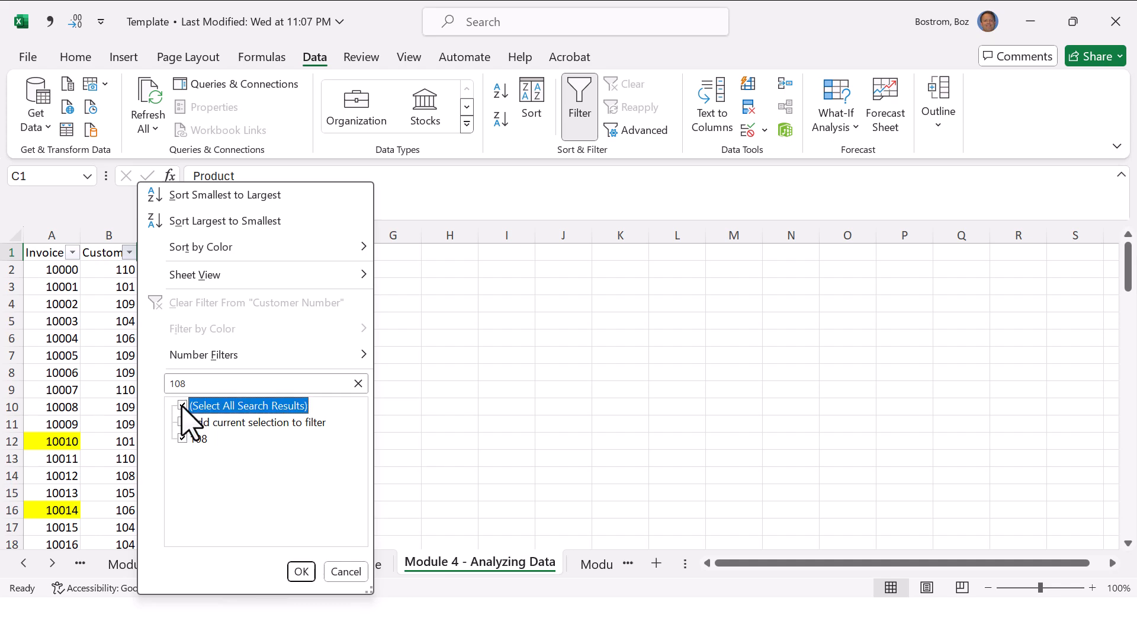
pyautogui.click(300, 571)
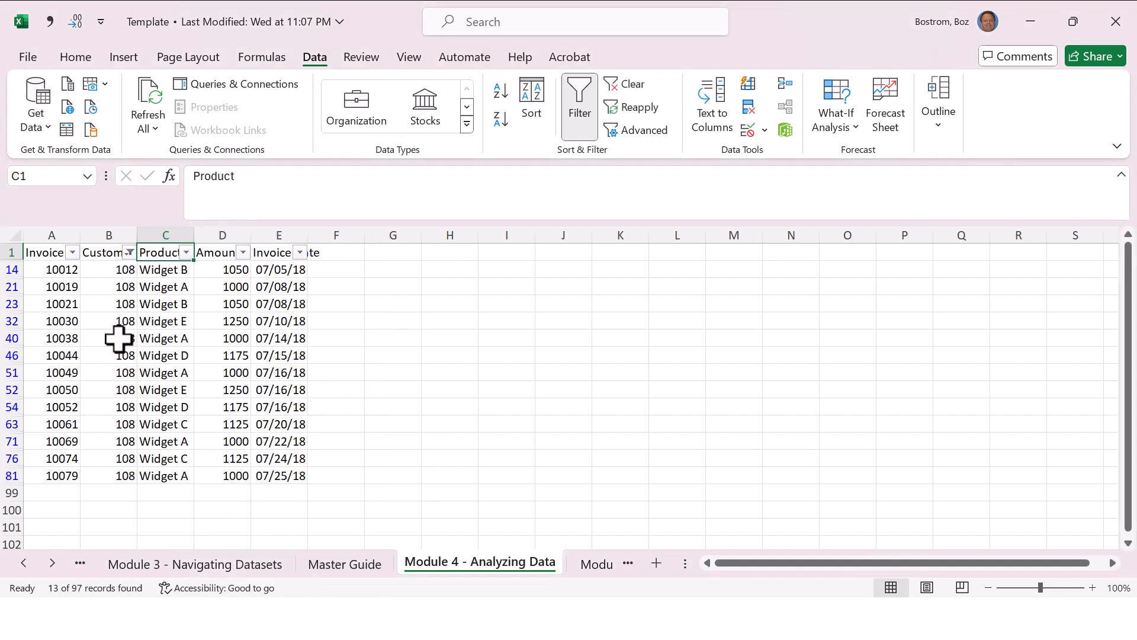
pyautogui.click(119, 338)
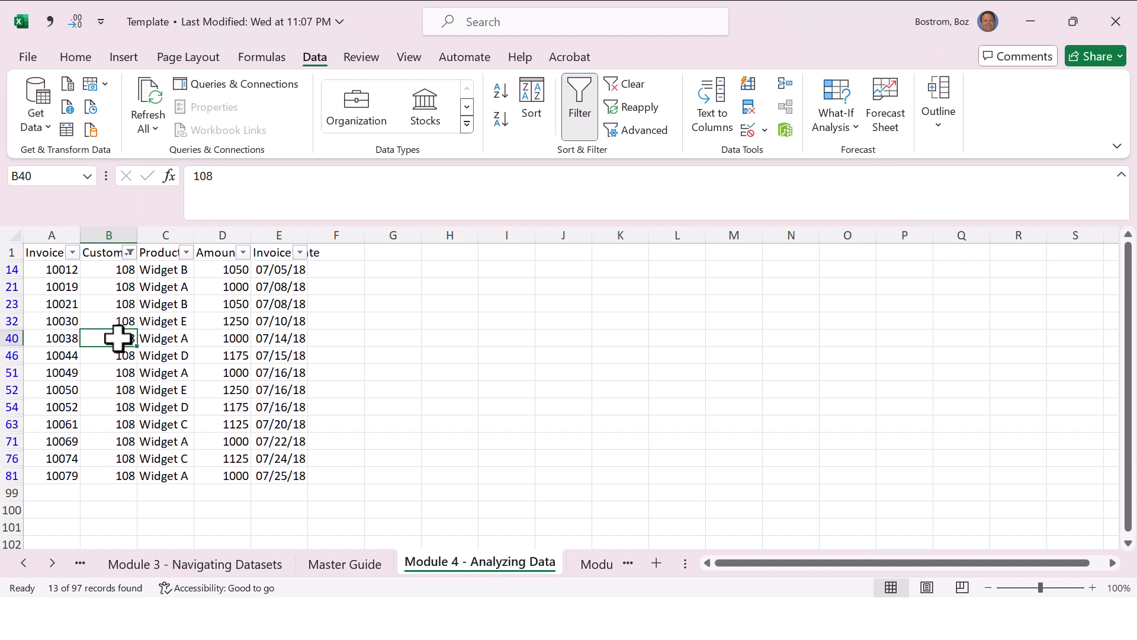
pyautogui.click(129, 253)
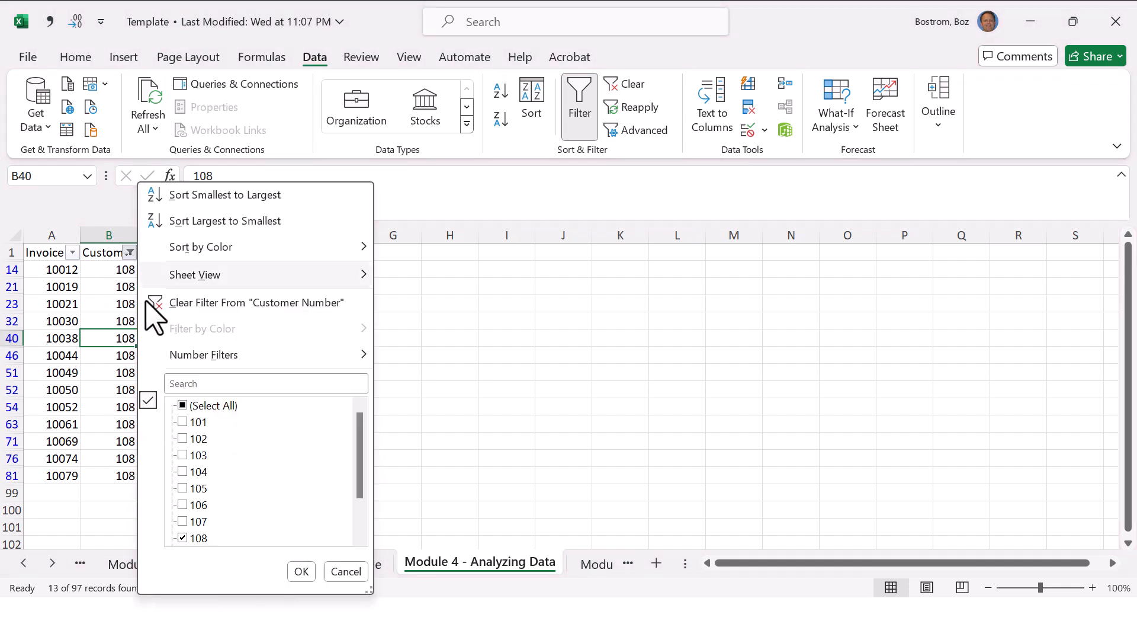
pyautogui.click(193, 407)
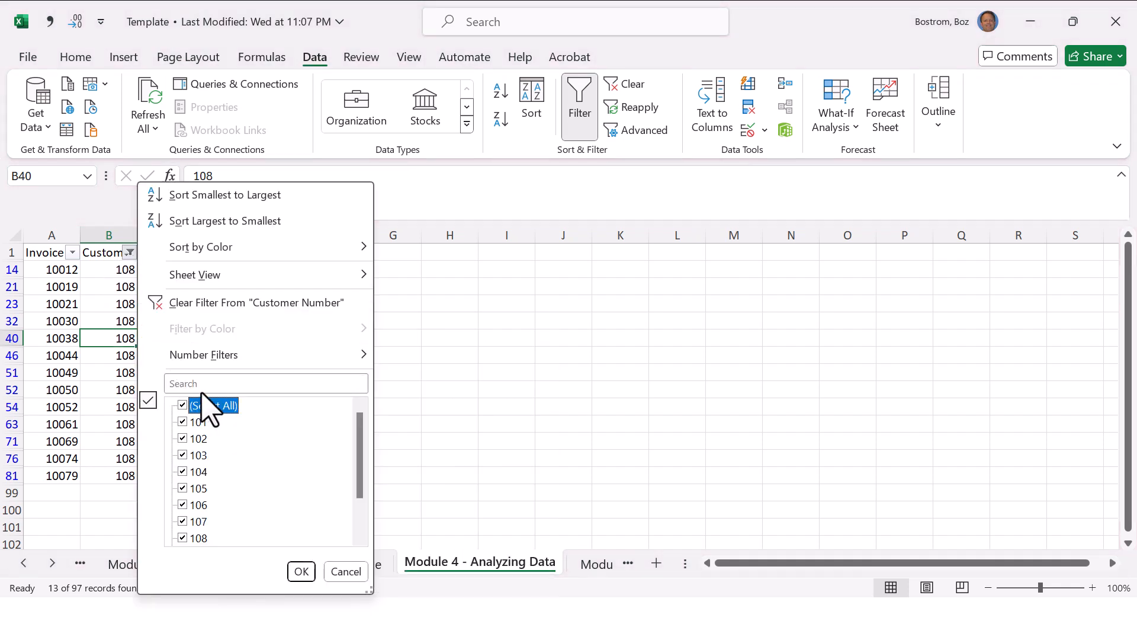
pyautogui.press('Escape')
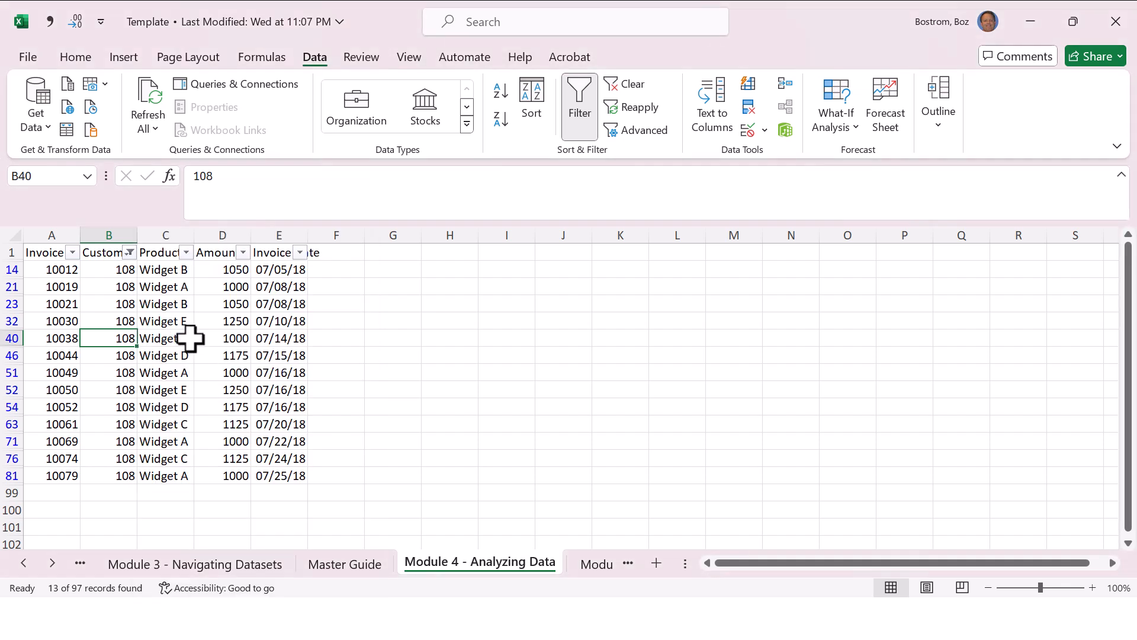
# Step: Search the Product filter for "b" and narrow the customer 108 invoices to Widget B
pyautogui.click(187, 254)
pyautogui.click(253, 383)
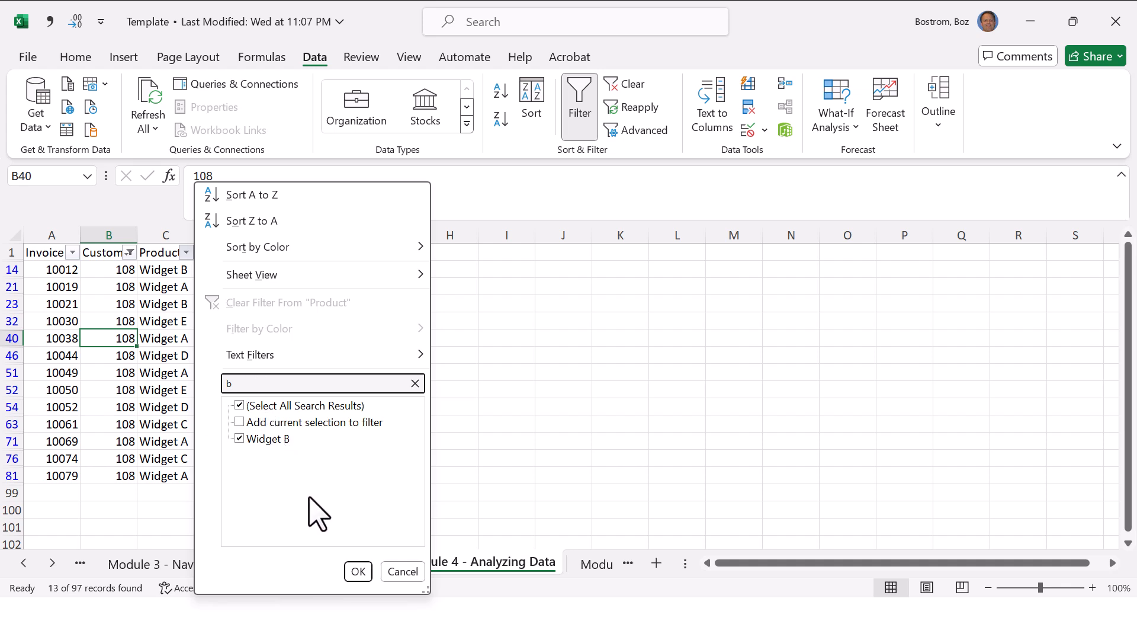
pyautogui.click(359, 571)
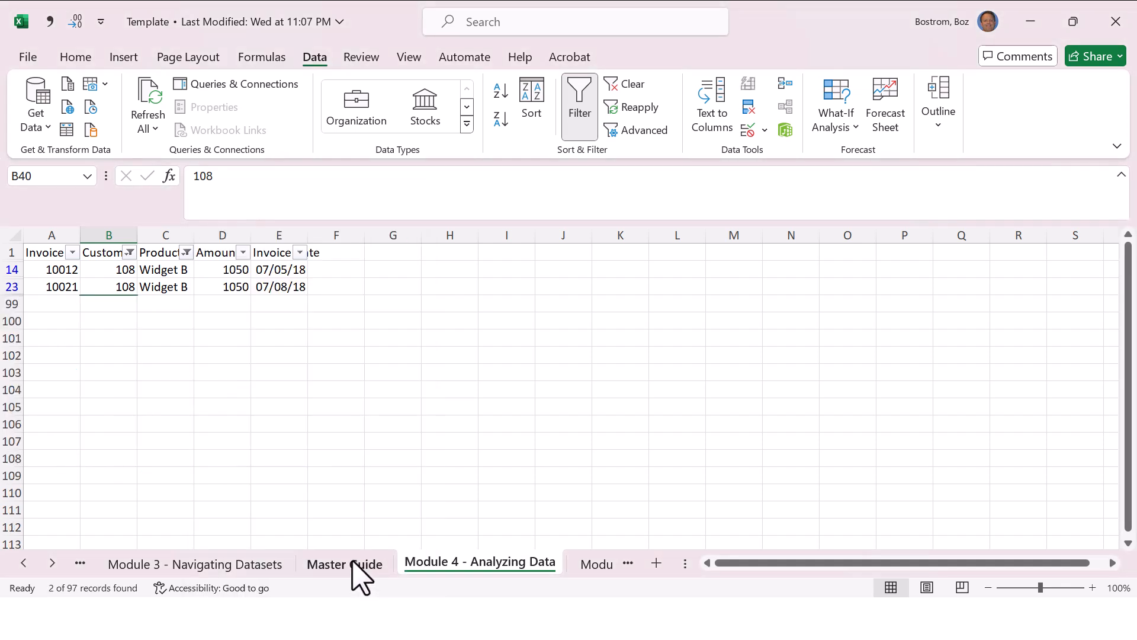
# Step: Turn filtering off to show every invoice row again
pyautogui.click(198, 385)
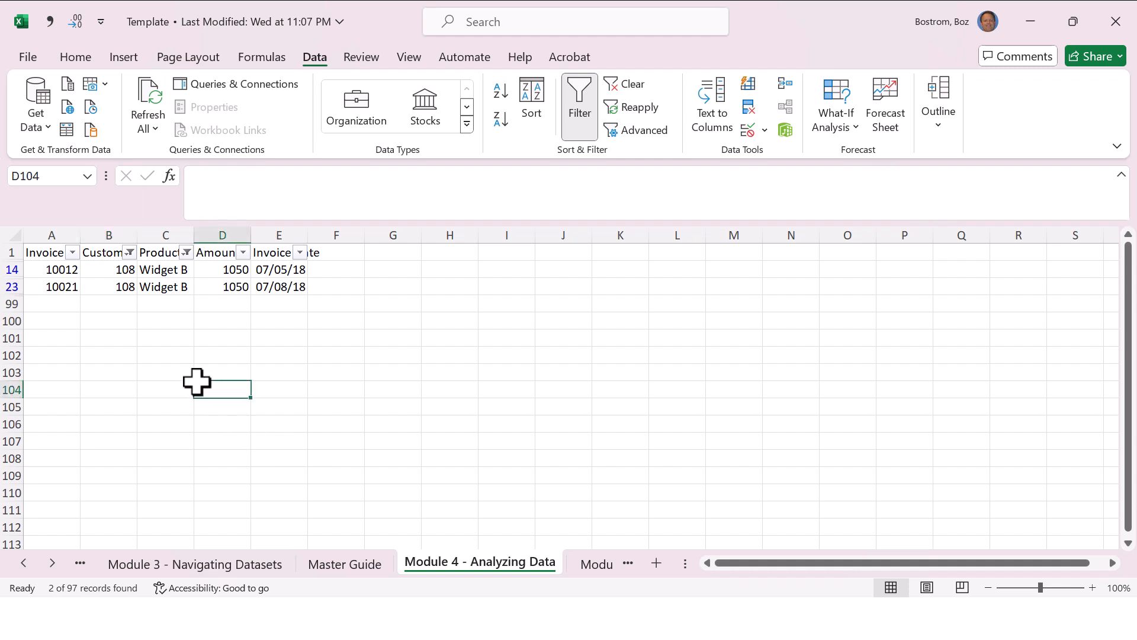
pyautogui.click(172, 315)
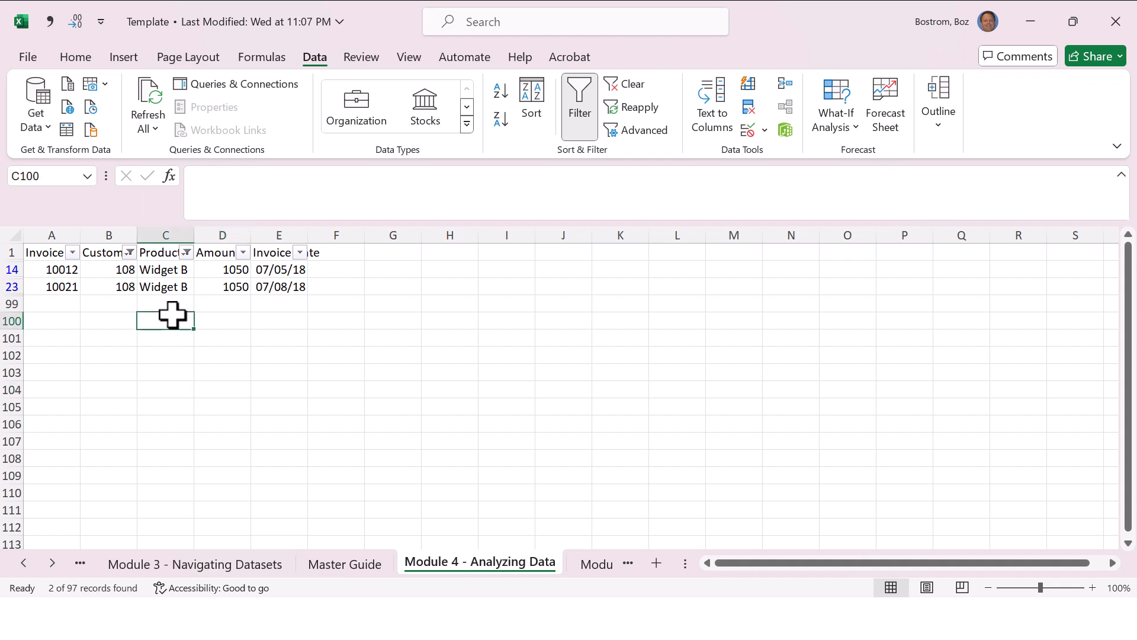
pyautogui.hotkey('ctrl', 'shift', 'l')
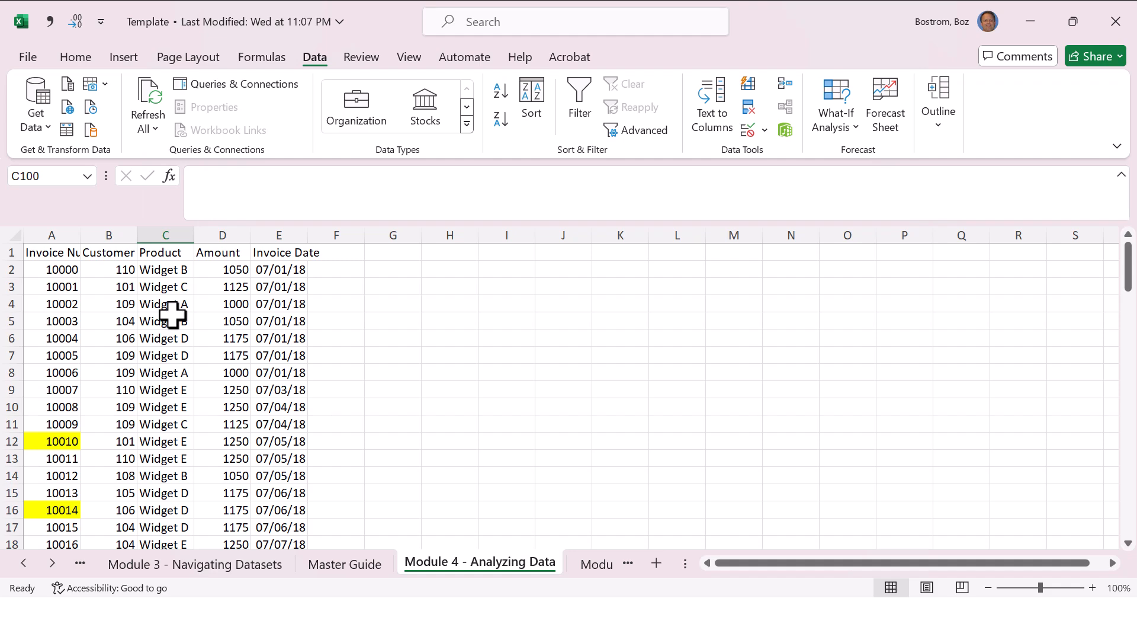
# Step: Review the PC and Mac entries for the Sort data action in the Master Guide sheet
pyautogui.hotkey('ctrl', 'pageup')
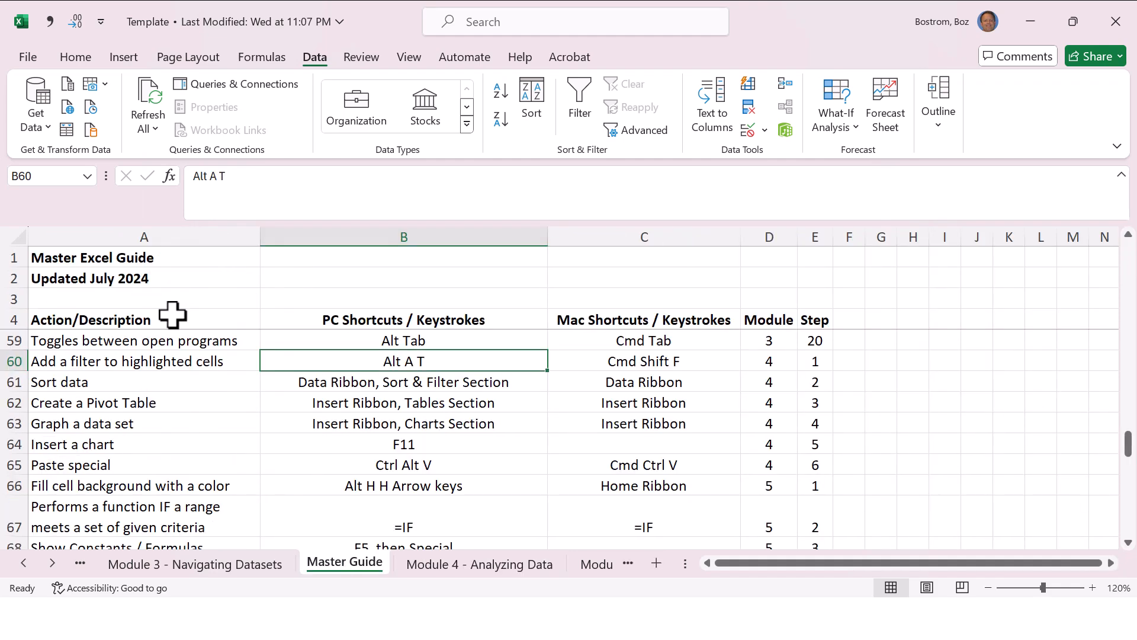
pyautogui.press('Right')
pyautogui.press('Right')
pyautogui.press('Down')
pyautogui.press('Left')
pyautogui.press('Left')
pyautogui.press('Left')
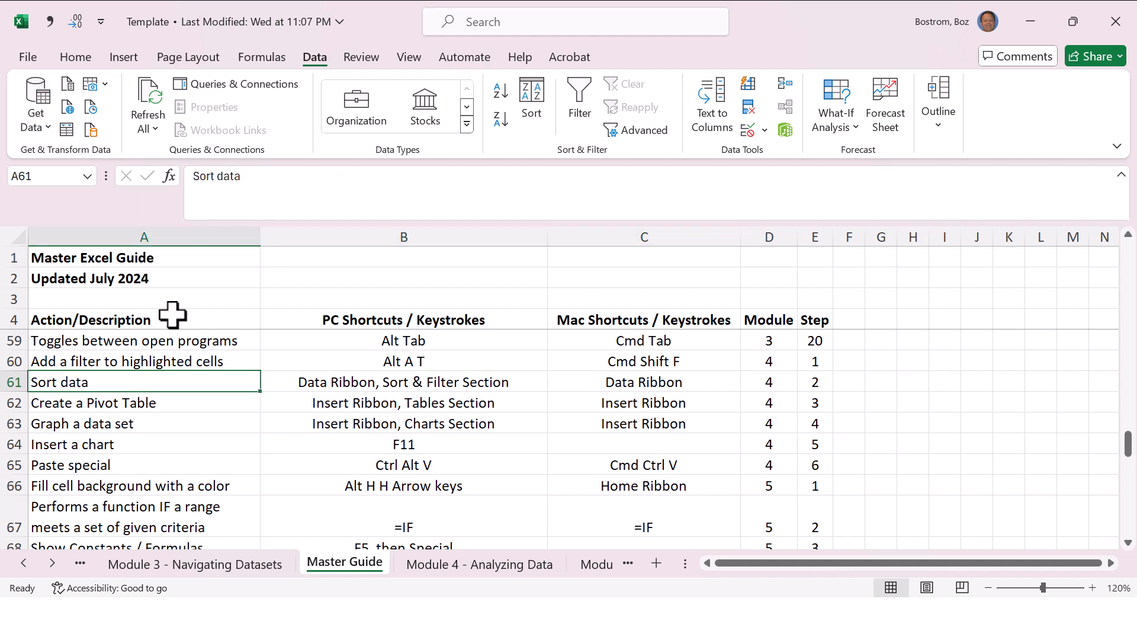
pyautogui.press('Right')
pyautogui.press('Right')
pyautogui.press('Right')
pyautogui.press('Left')
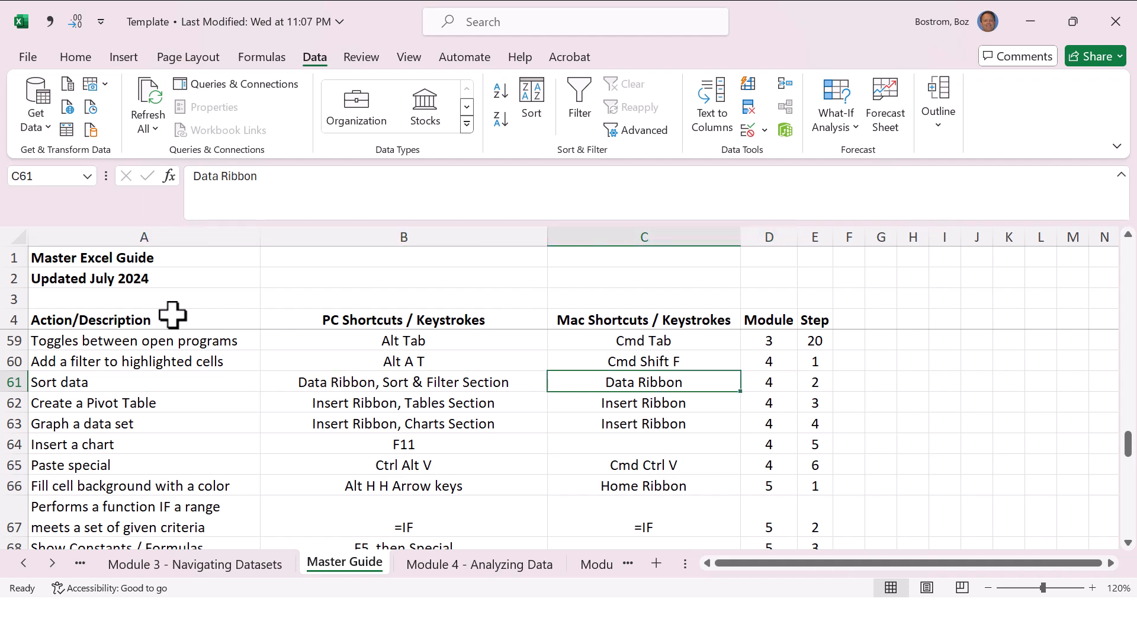
pyautogui.press('Left')
pyautogui.press('Left')
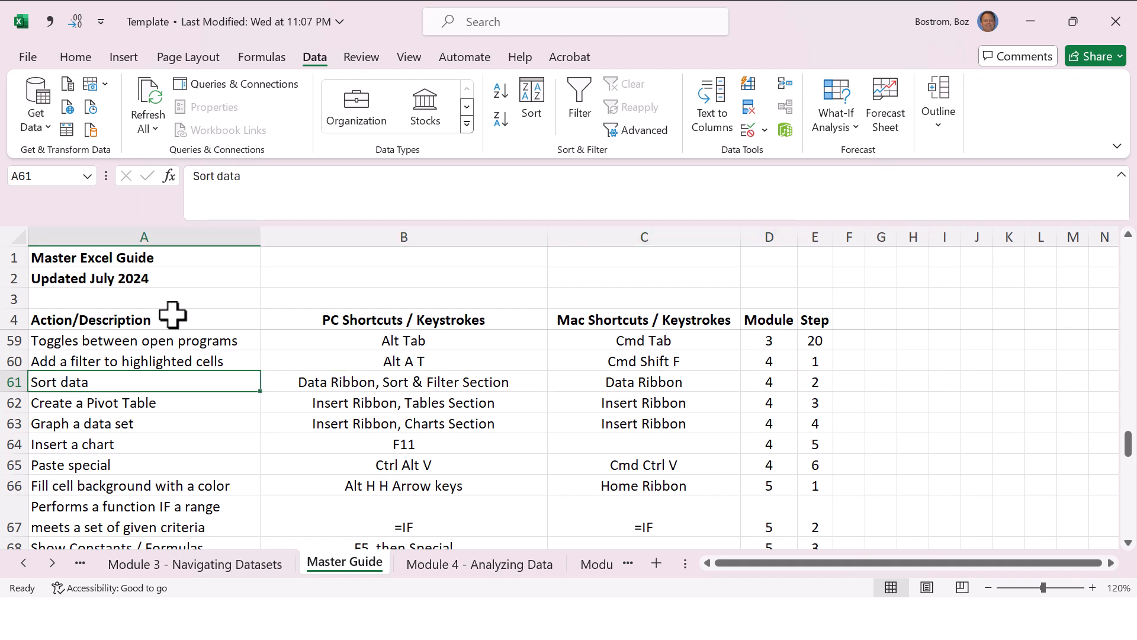
# Step: Turn filtering on in the Module 4 sheet, and sort by Customer Number smallest to largest followed by Product A to Z
pyautogui.hotkey('ctrl', 'pagedown')
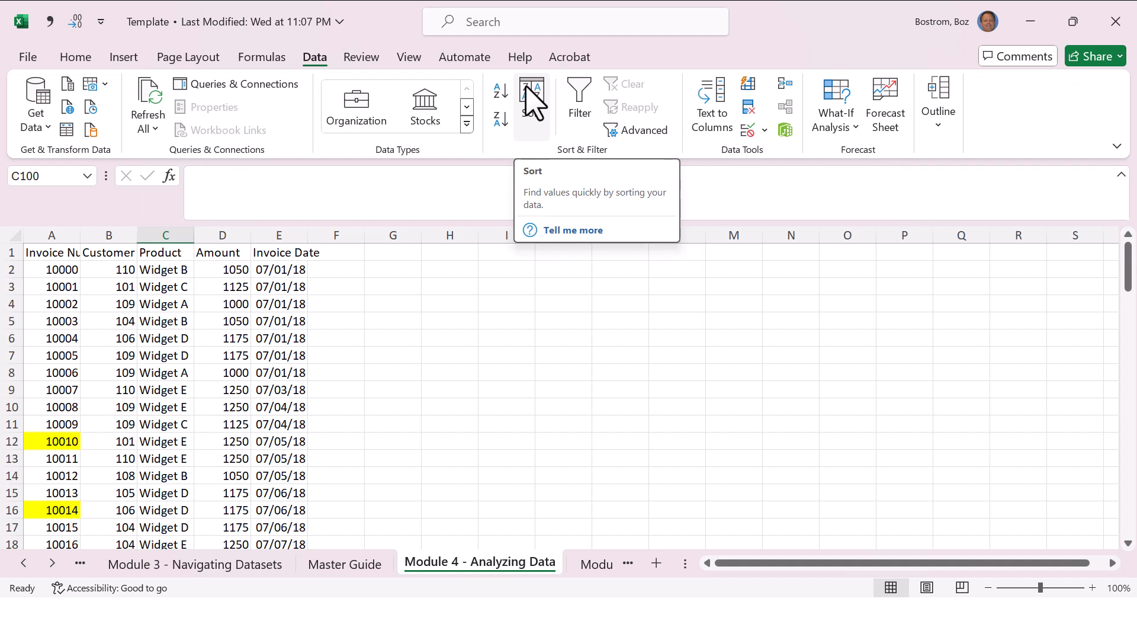
pyautogui.click(167, 251)
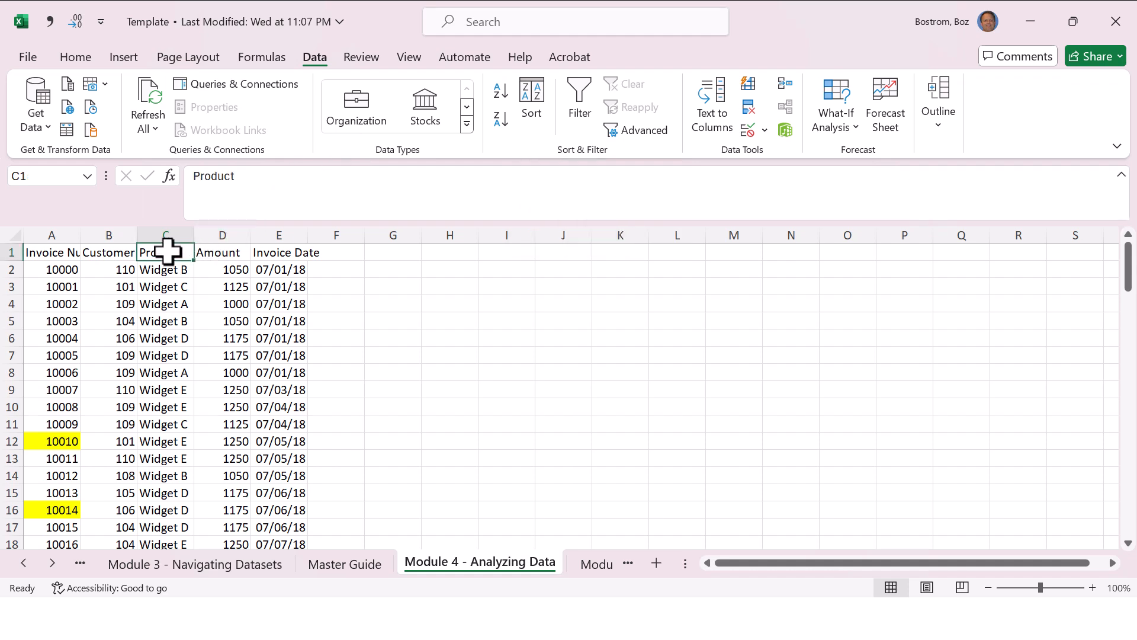
pyautogui.hotkey('ctrl', 'shift', 'l')
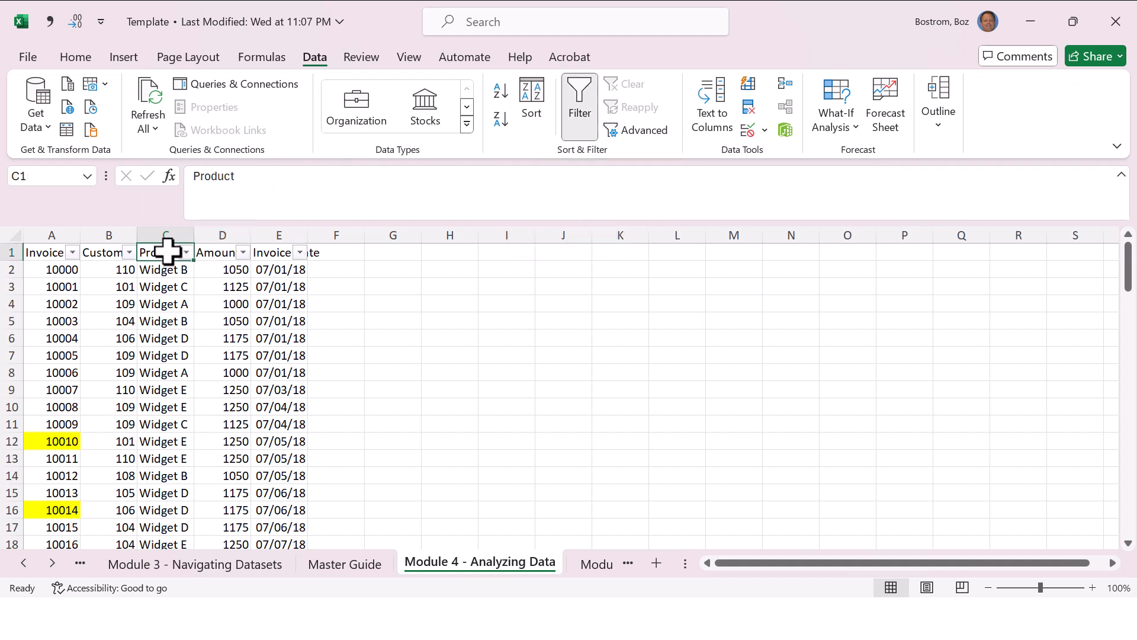
pyautogui.click(129, 253)
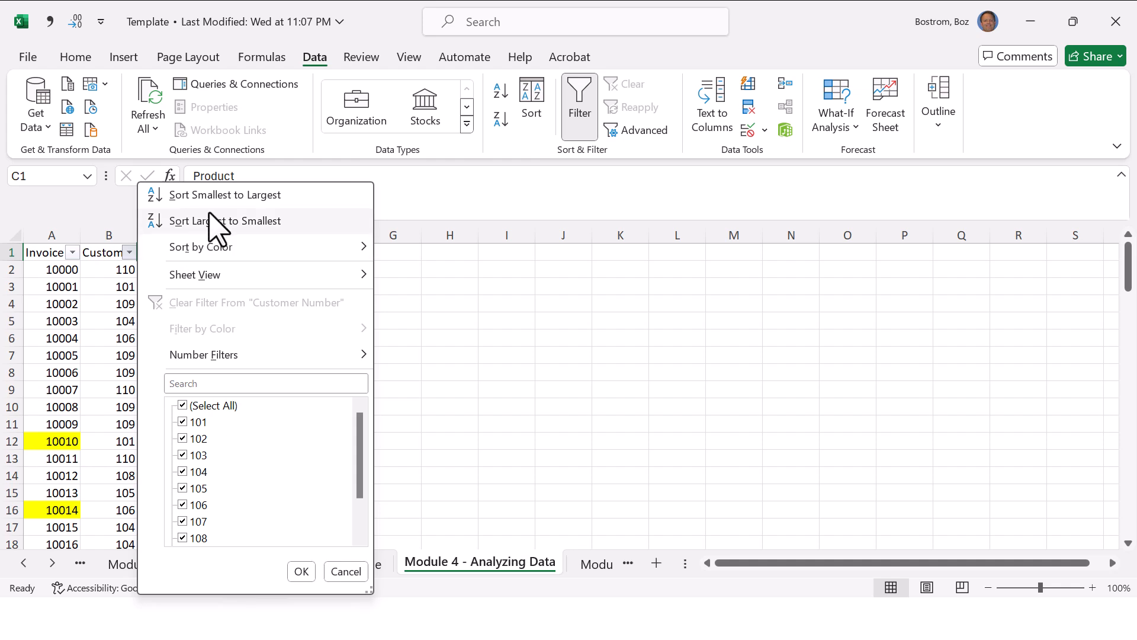
pyautogui.click(223, 197)
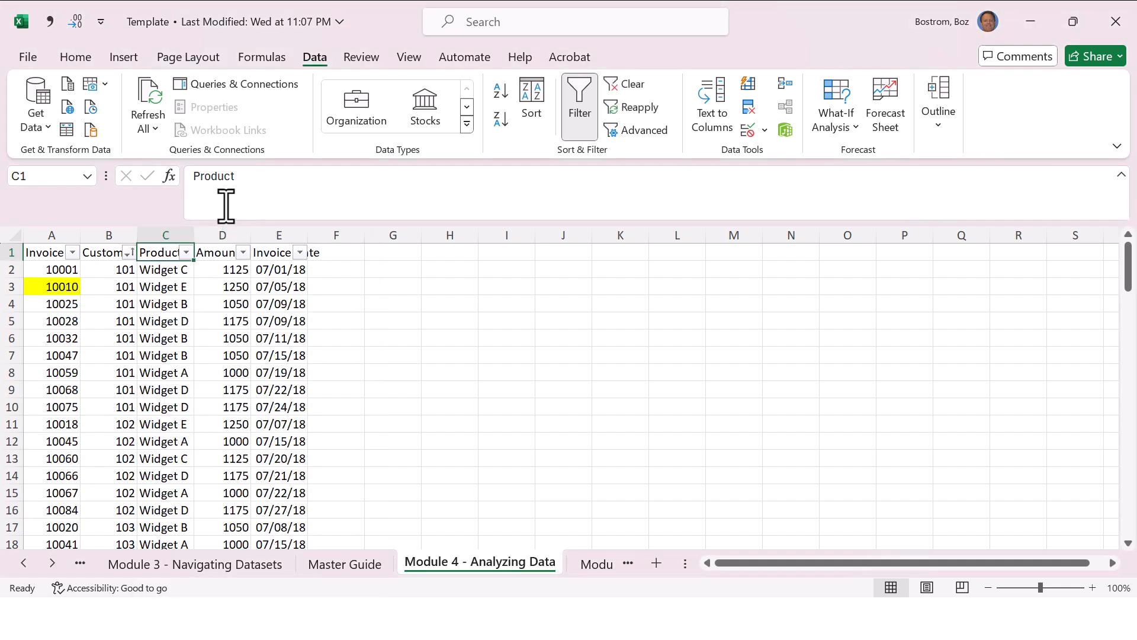
pyautogui.click(187, 253)
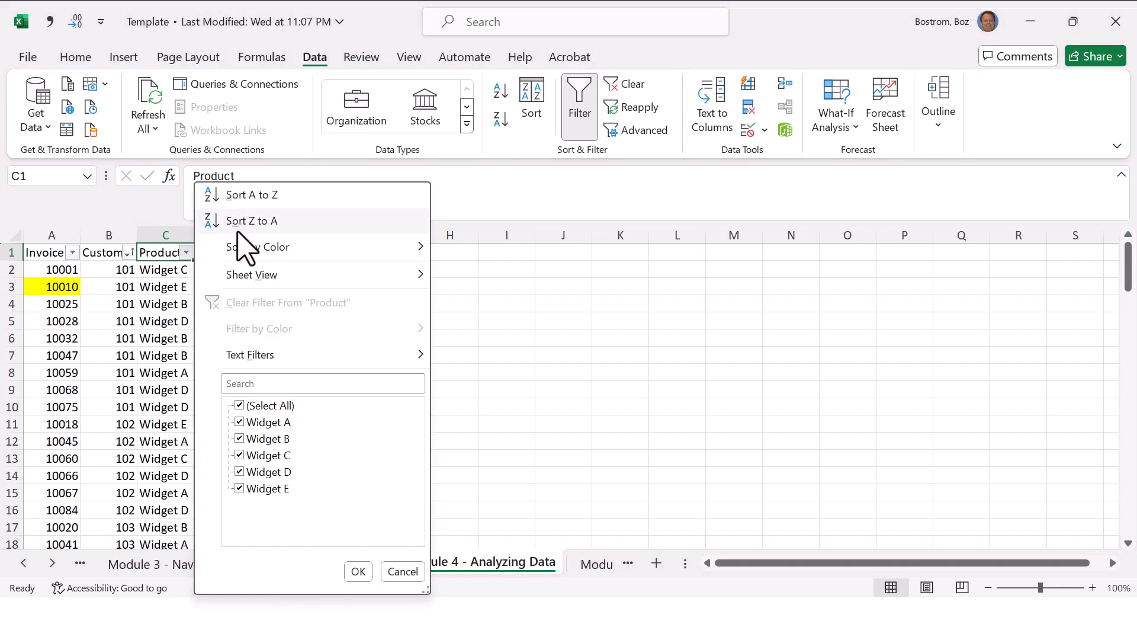
pyautogui.click(268, 194)
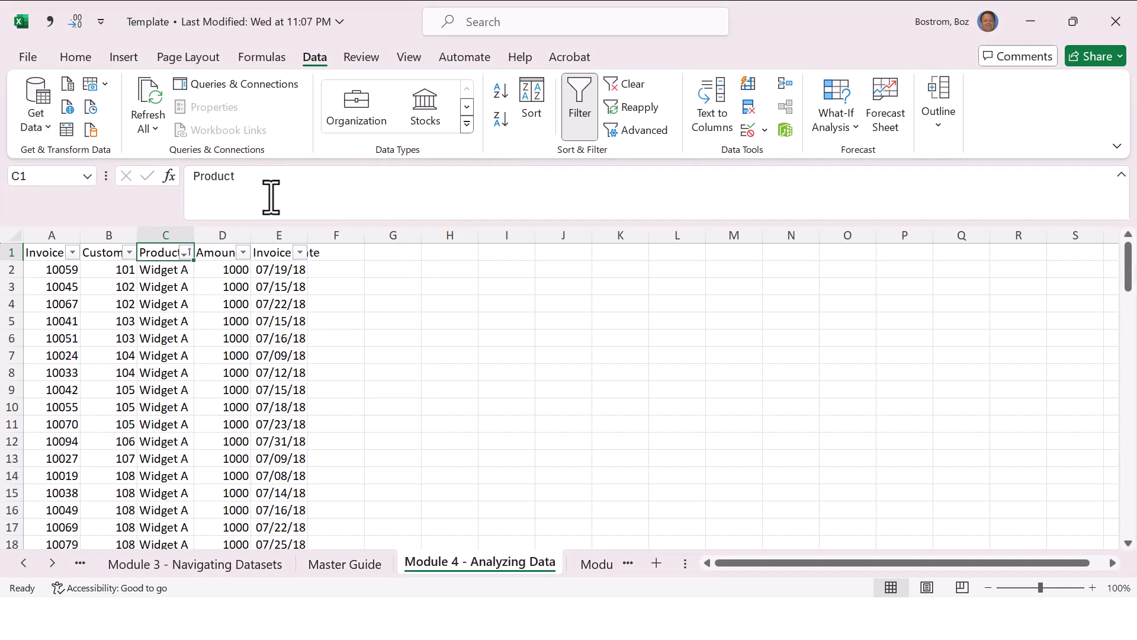
# Step: Examine the order of the customer numbers within the Widget A rows of the sorted invoice data
pyautogui.click(163, 263)
pyautogui.press('Down')
pyautogui.press('Left')
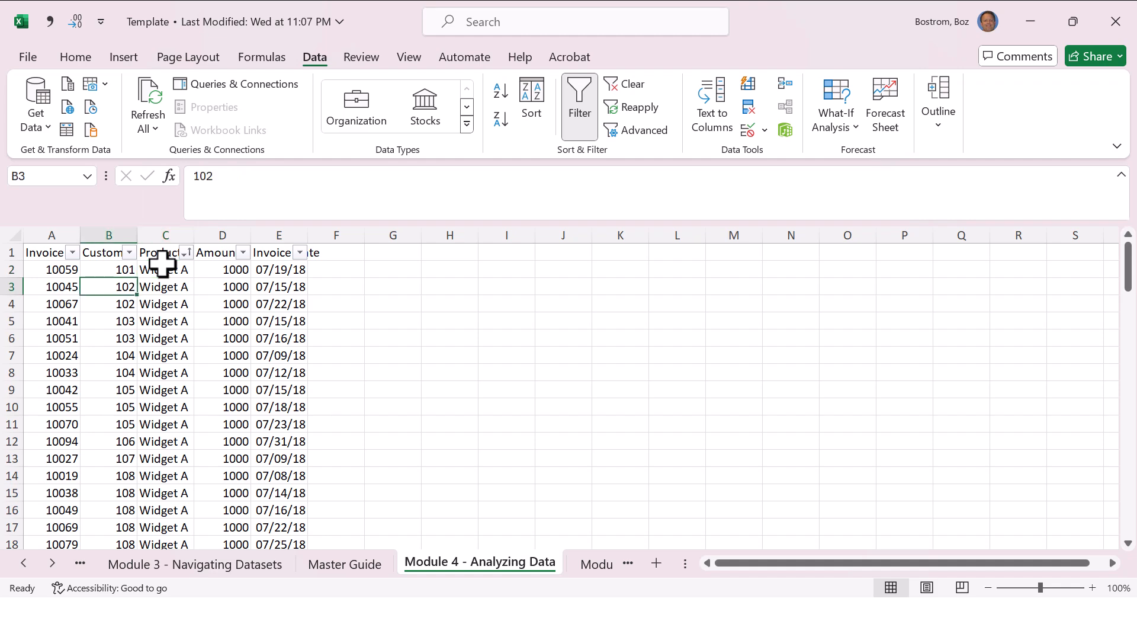
pyautogui.press('Down')
pyautogui.press('Down')
pyautogui.press('Down')
pyautogui.press('Down')
pyautogui.press('Down')
pyautogui.press('Down')
pyautogui.press('Down')
pyautogui.press('Down')
pyautogui.press('Down')
pyautogui.press('Down')
pyautogui.press('Down')
pyautogui.press('Down')
pyautogui.press('Down')
pyautogui.press('Down')
pyautogui.press('Down')
pyautogui.press('Down')
pyautogui.press('Down')
pyautogui.press('Down')
pyautogui.press('Down')
pyautogui.press('Down')
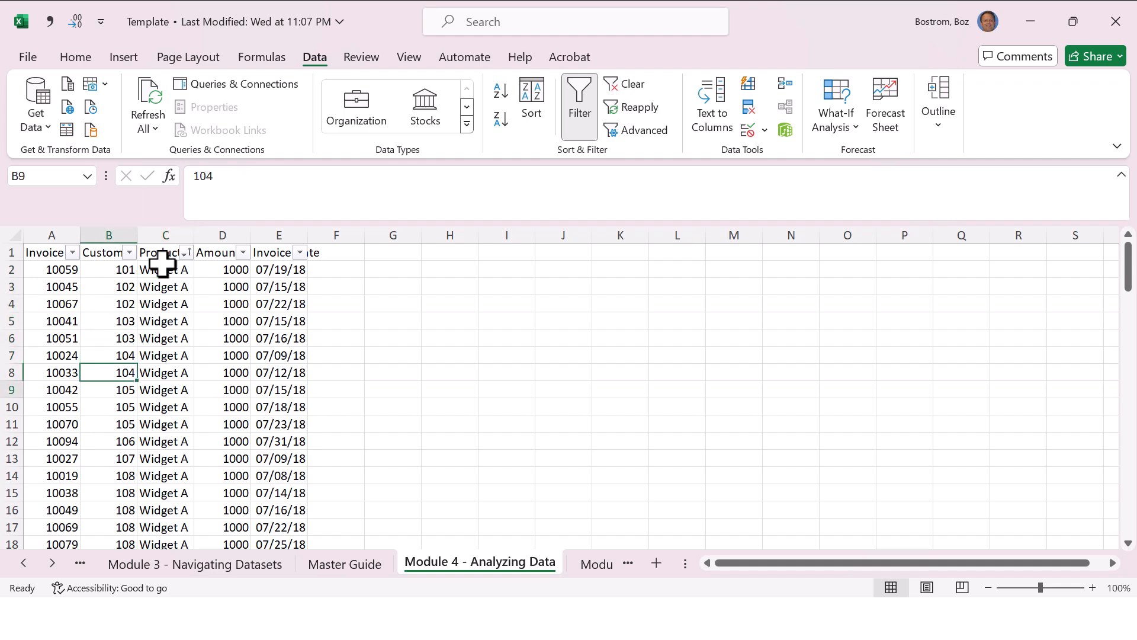
pyautogui.press('Down')
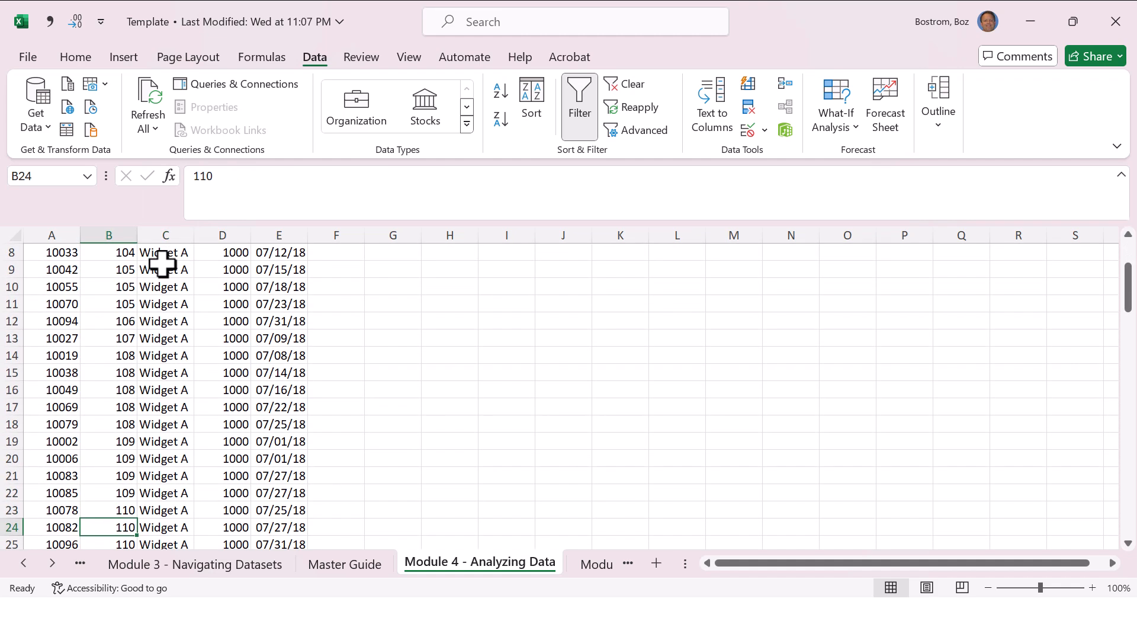
pyautogui.press('Up')
pyautogui.press('Up')
pyautogui.press('Up')
pyautogui.press('Up')
pyautogui.press('Up')
pyautogui.press('Up')
pyautogui.press('Up')
pyautogui.press('Up')
pyautogui.press('Up')
pyautogui.press('Up')
pyautogui.press('Up')
pyautogui.press('Up')
pyautogui.press('Up')
pyautogui.press('Up')
pyautogui.press('Up')
pyautogui.press('Up')
pyautogui.press('Up')
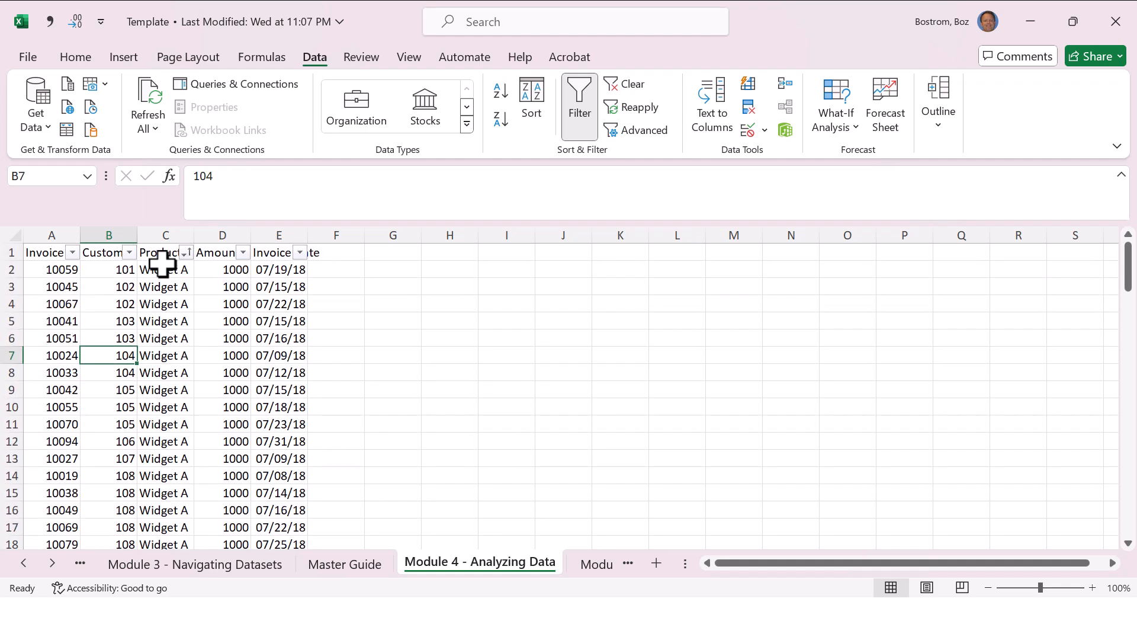
pyautogui.press('Up')
pyautogui.press('Right')
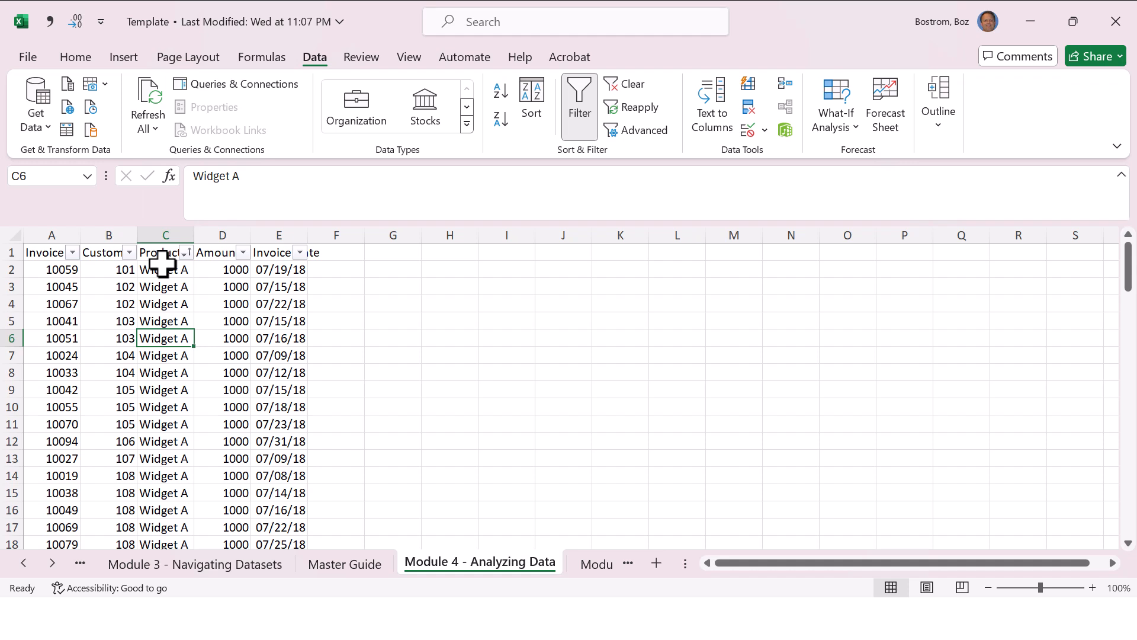
# Step: Turn filtering off and start a custom sort of the invoice data with headers, sorting first by Product A to Z
pyautogui.hotkey('ctrl', 'shift', 'l')
pyautogui.click(162, 265)
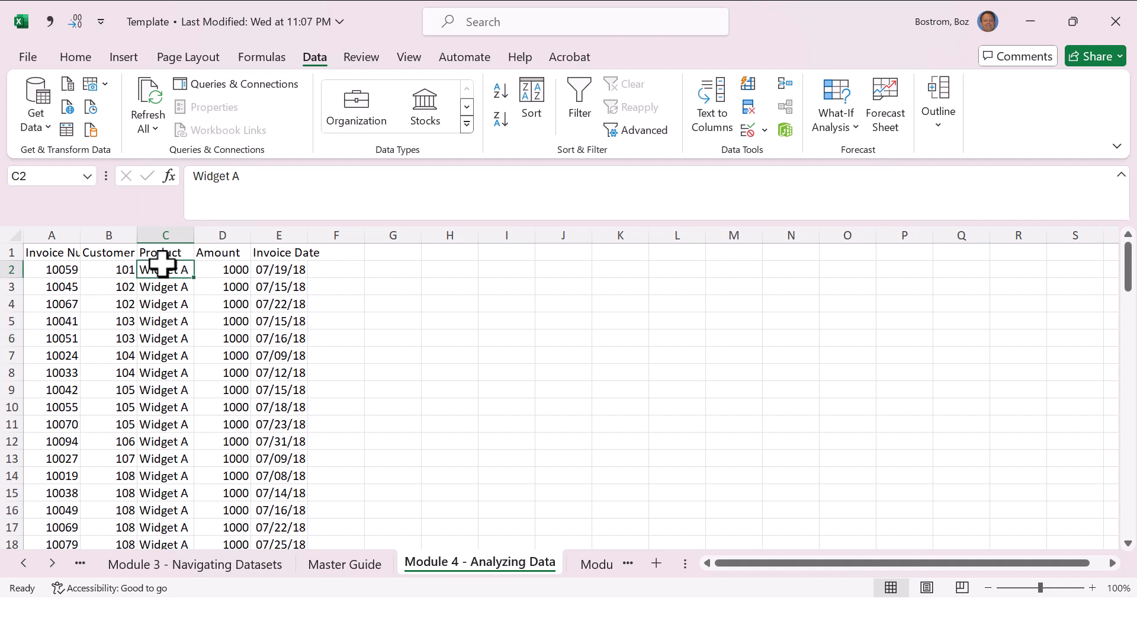
pyautogui.click(529, 100)
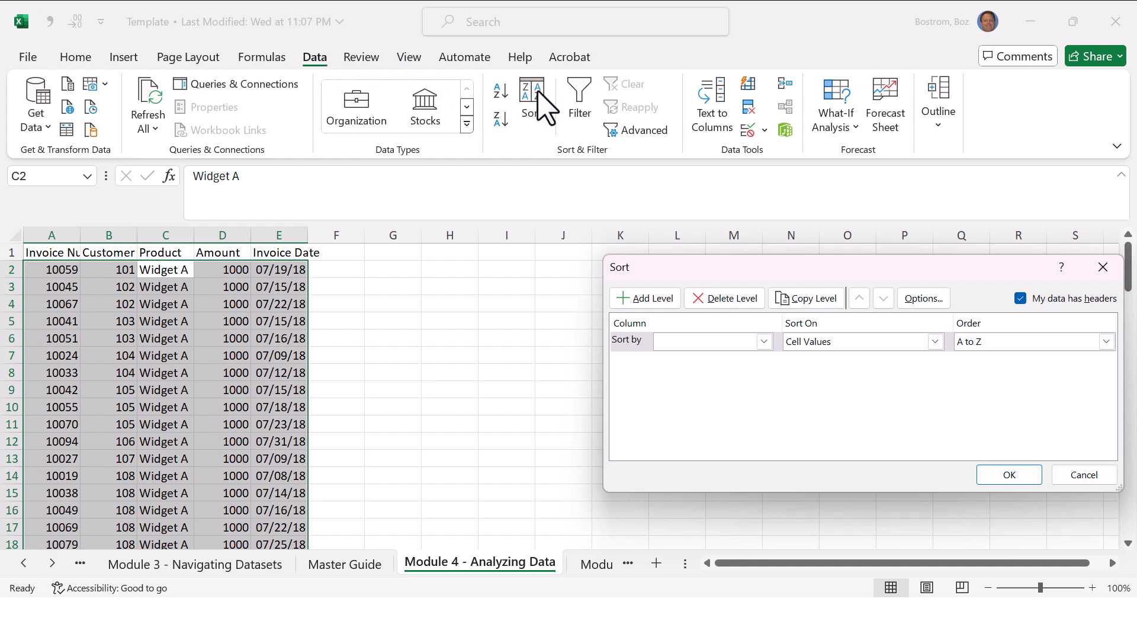
pyautogui.click(1020, 299)
pyautogui.click(1020, 299)
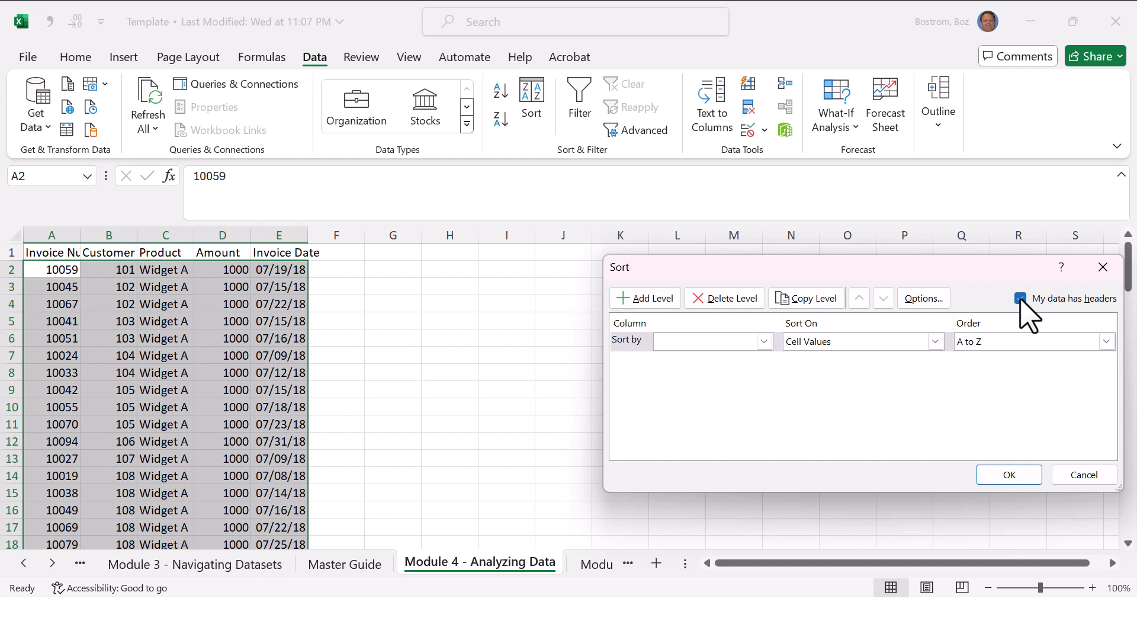
pyautogui.click(752, 344)
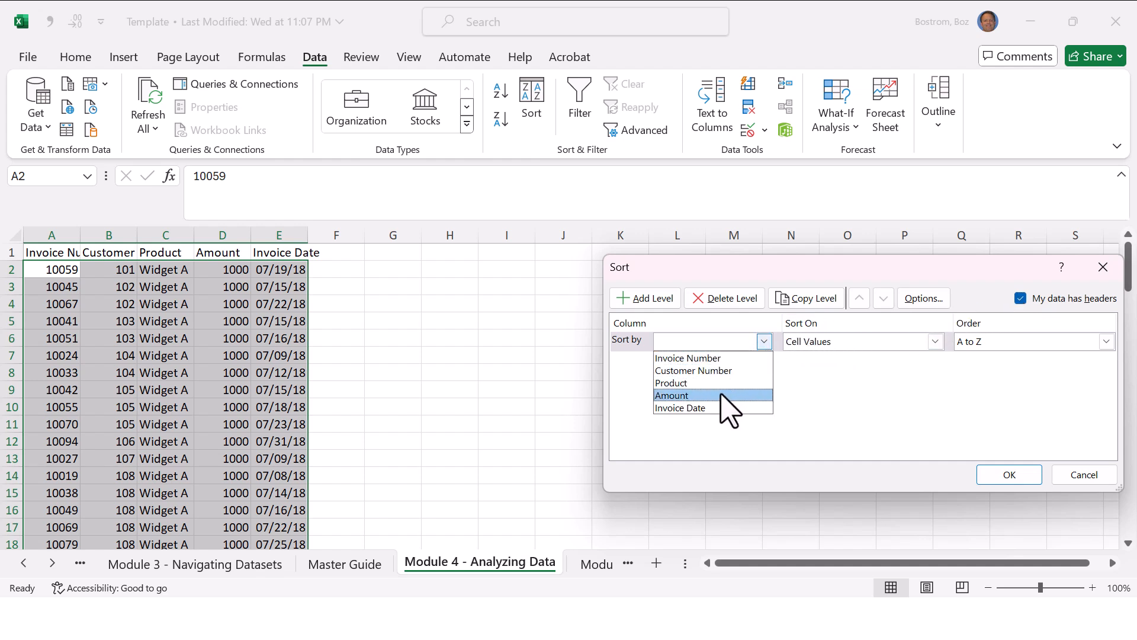
pyautogui.click(706, 383)
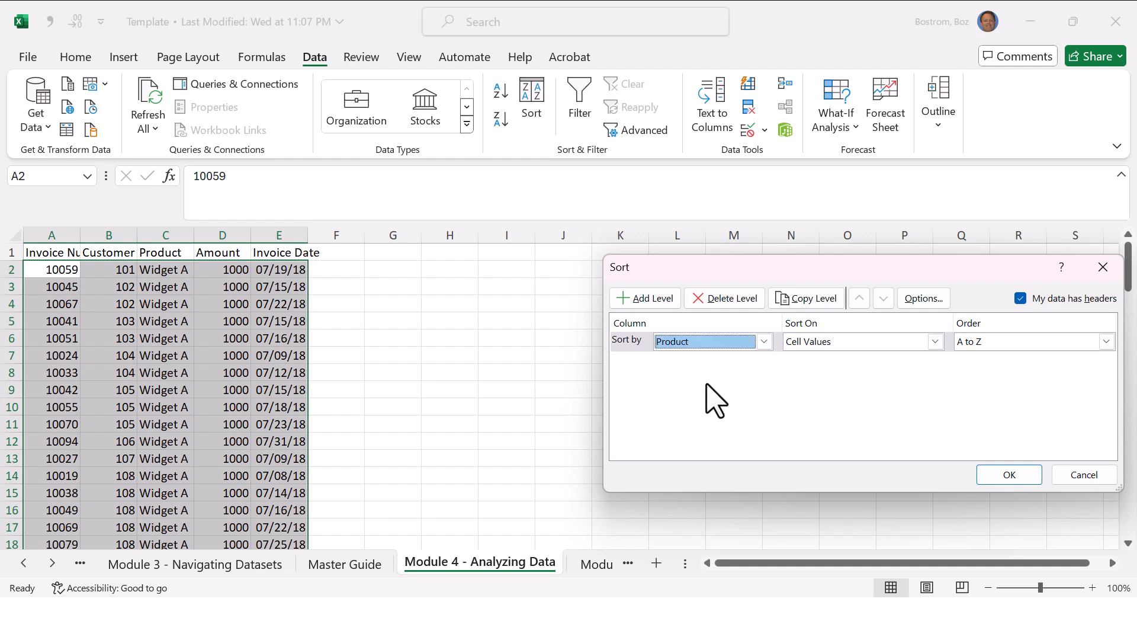
# Step: Add a second sort level on Customer Number, smallest to largest
pyautogui.click(650, 300)
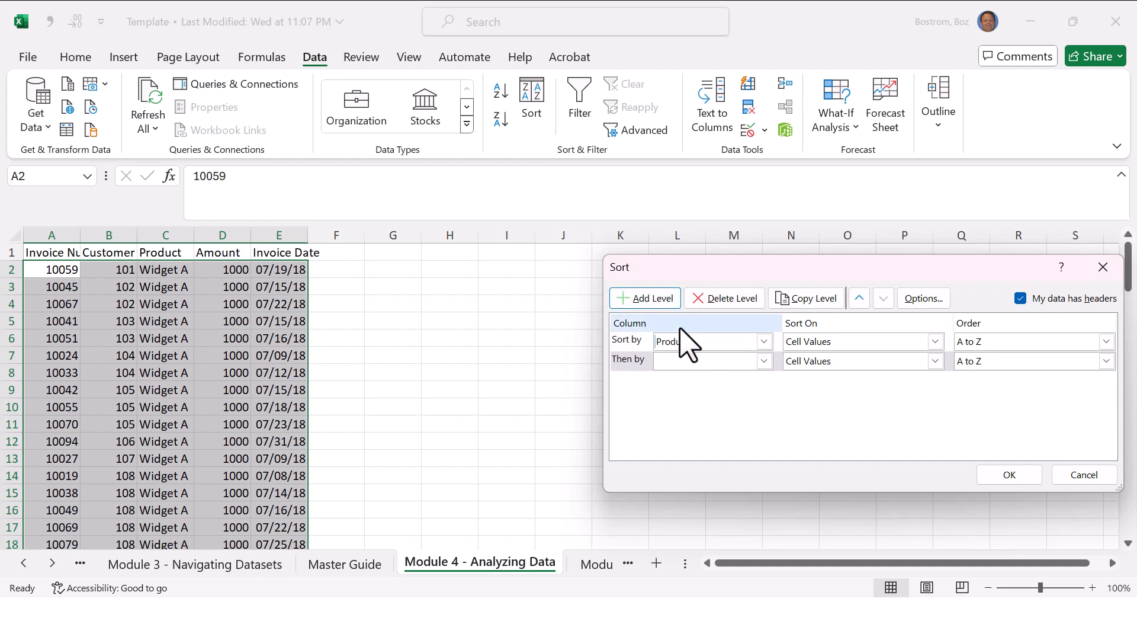
pyautogui.click(716, 361)
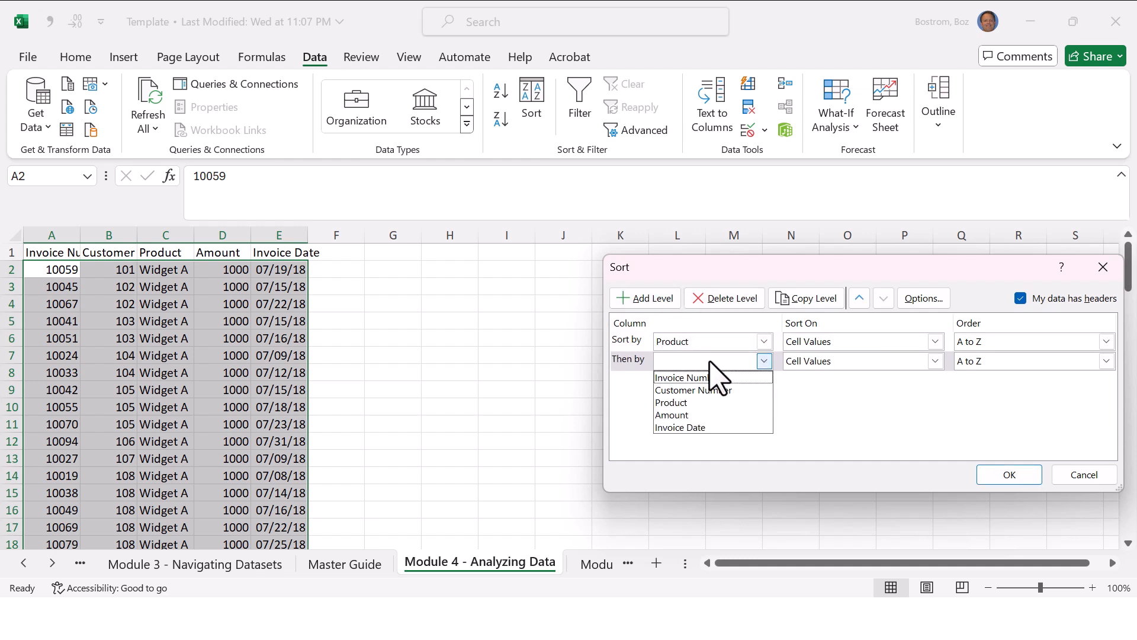
pyautogui.click(715, 390)
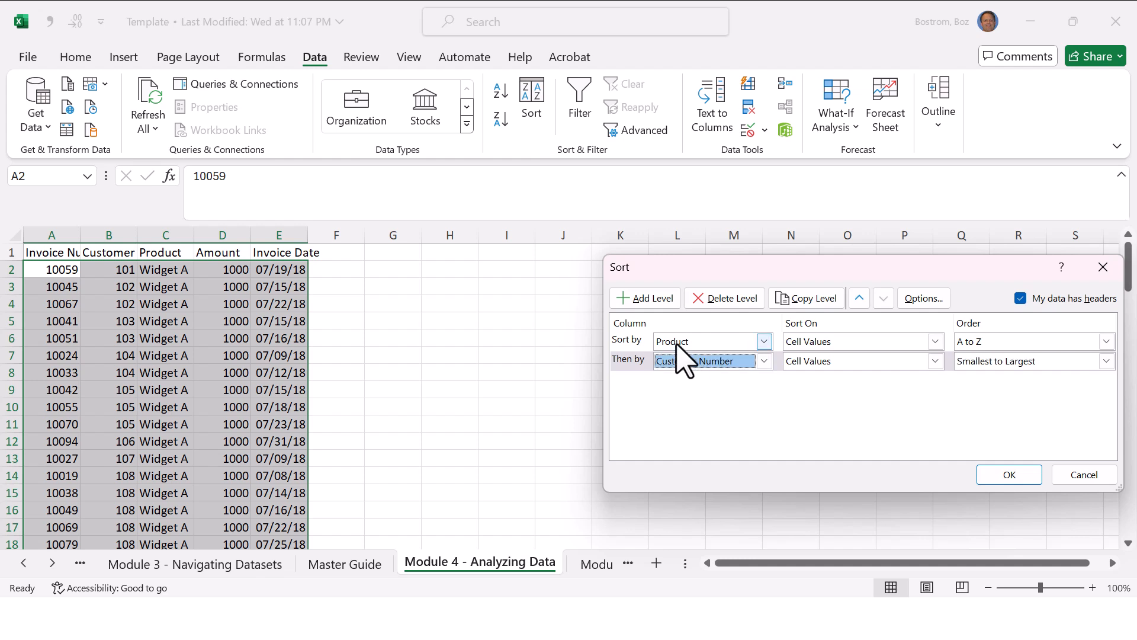
# Step: Add a third sort level on Invoice Date, newest to oldest, and apply the custom sort
pyautogui.click(662, 300)
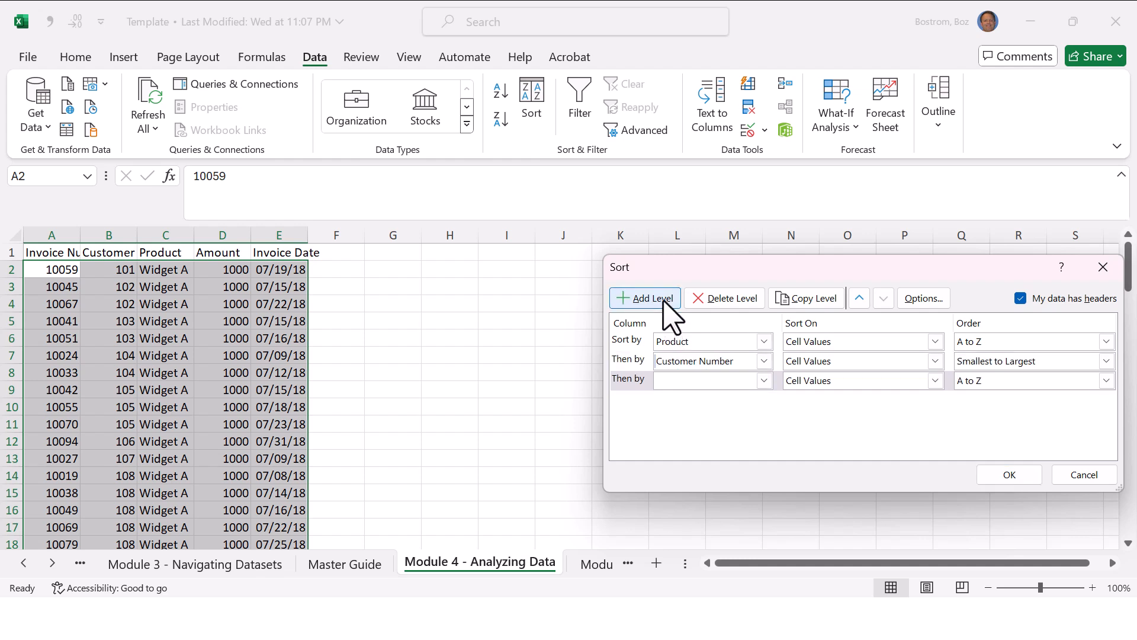
pyautogui.click(706, 382)
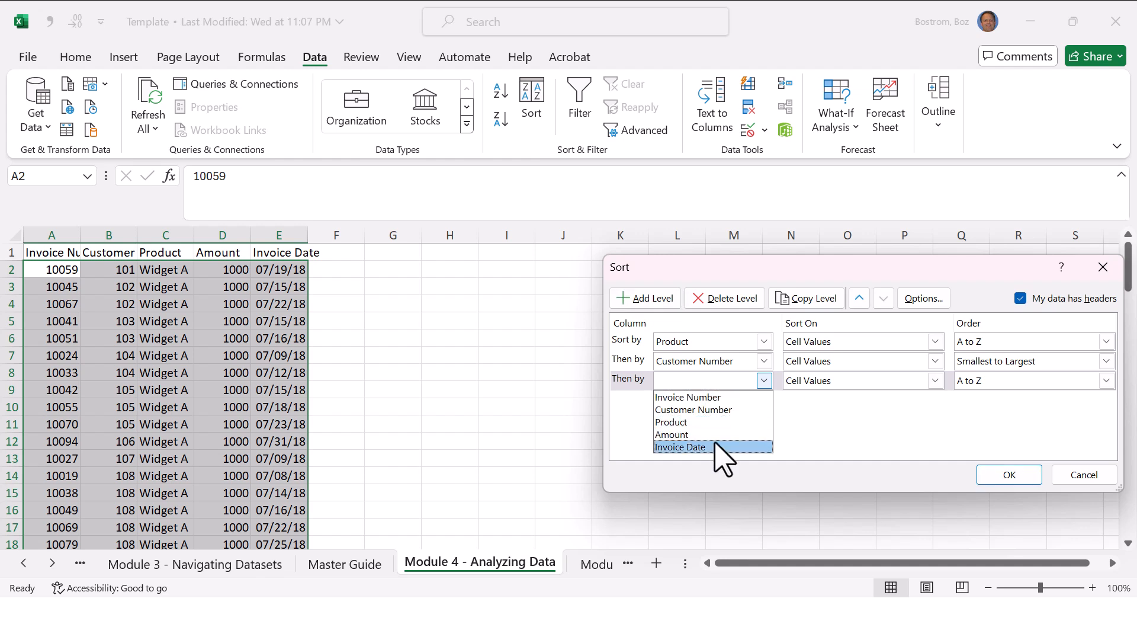
pyautogui.click(699, 446)
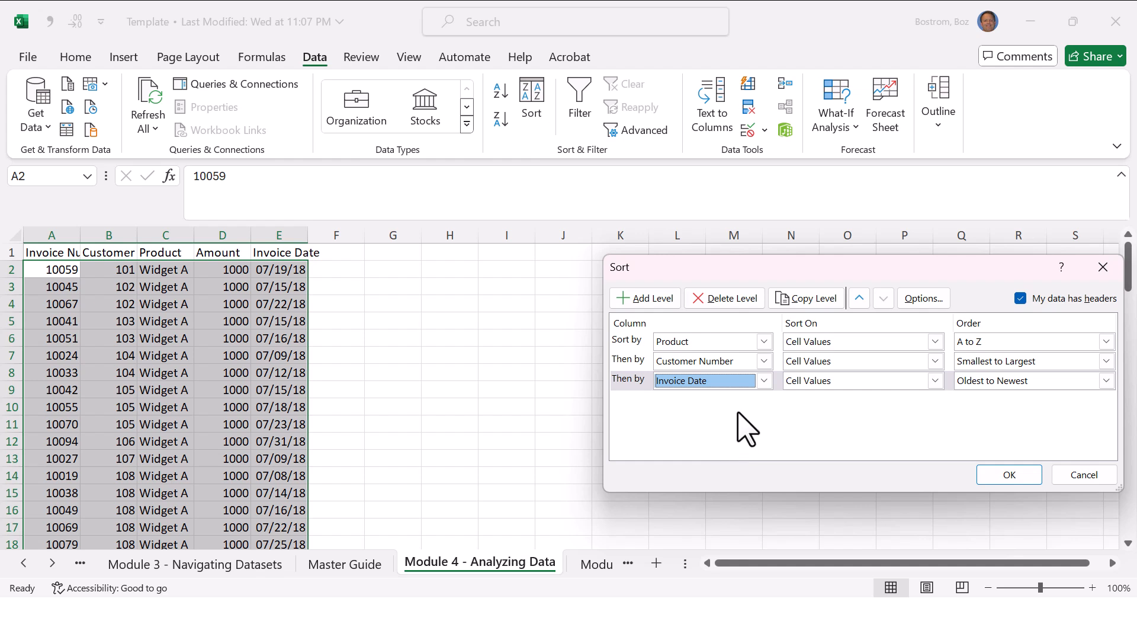
pyautogui.click(980, 382)
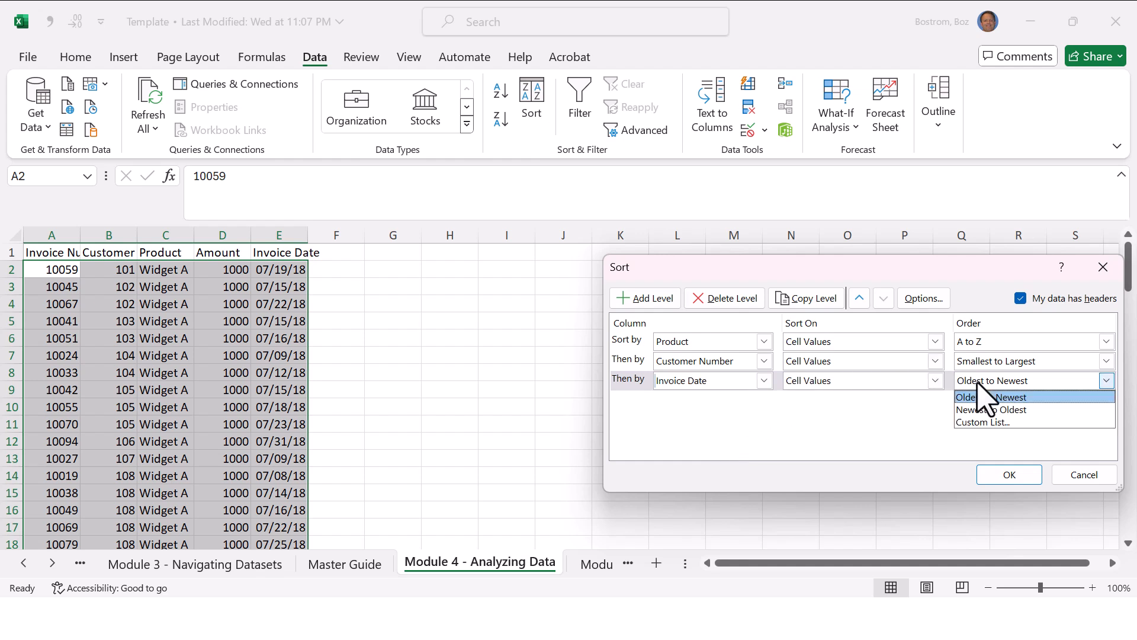
pyautogui.click(984, 410)
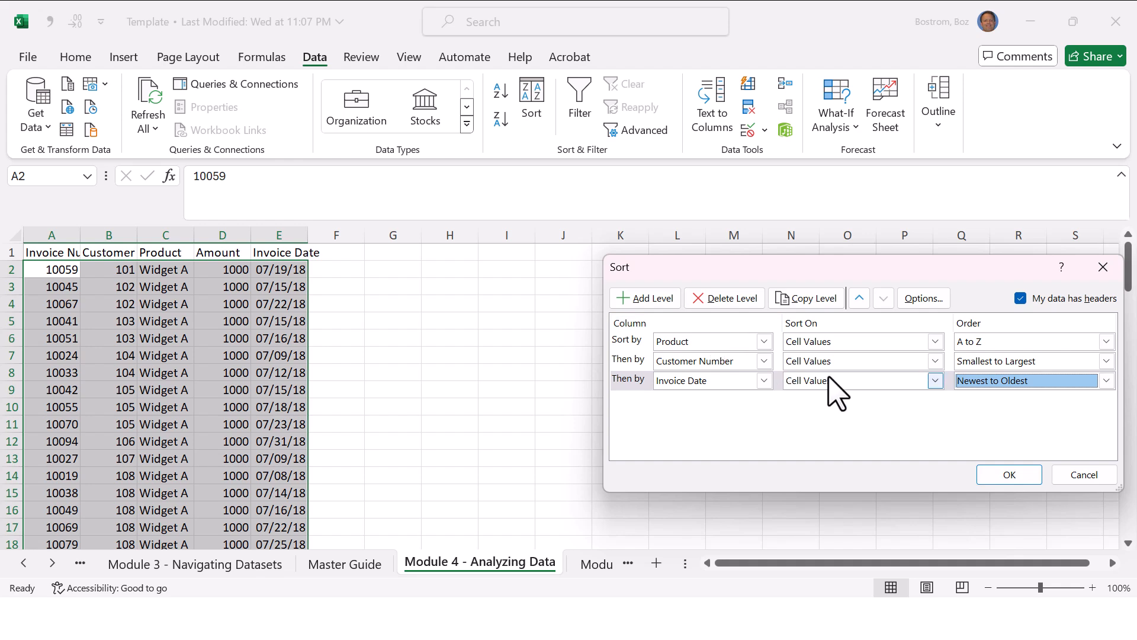
pyautogui.click(1008, 475)
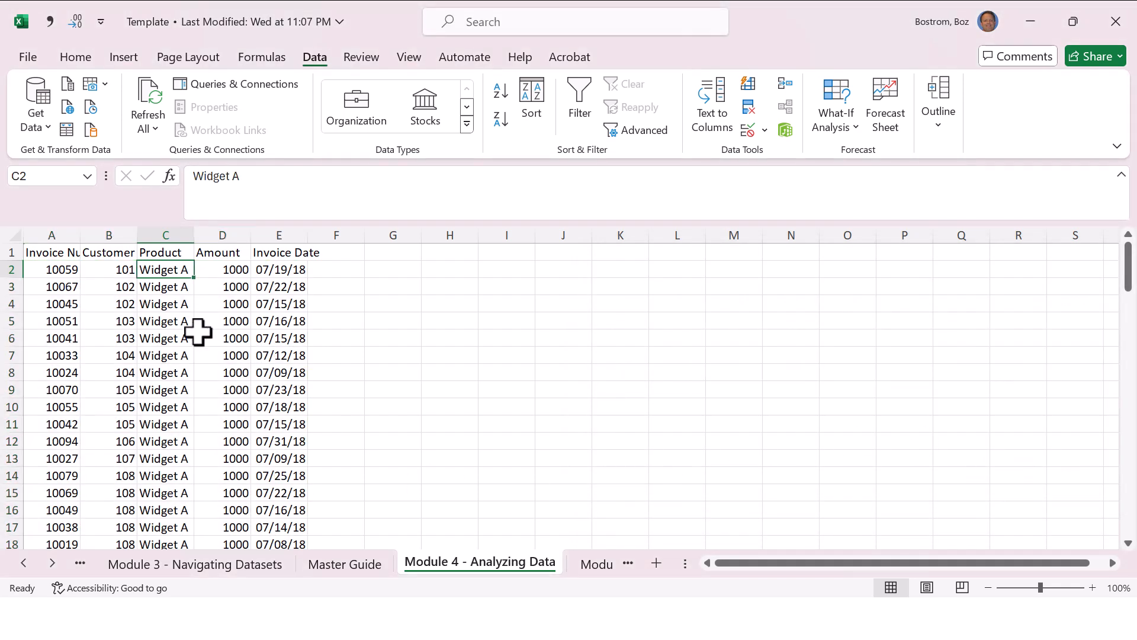
# Step: Examine the order of customer numbers and invoice dates in the first sorted rows, and review the custom sort levels
pyautogui.press('Down')
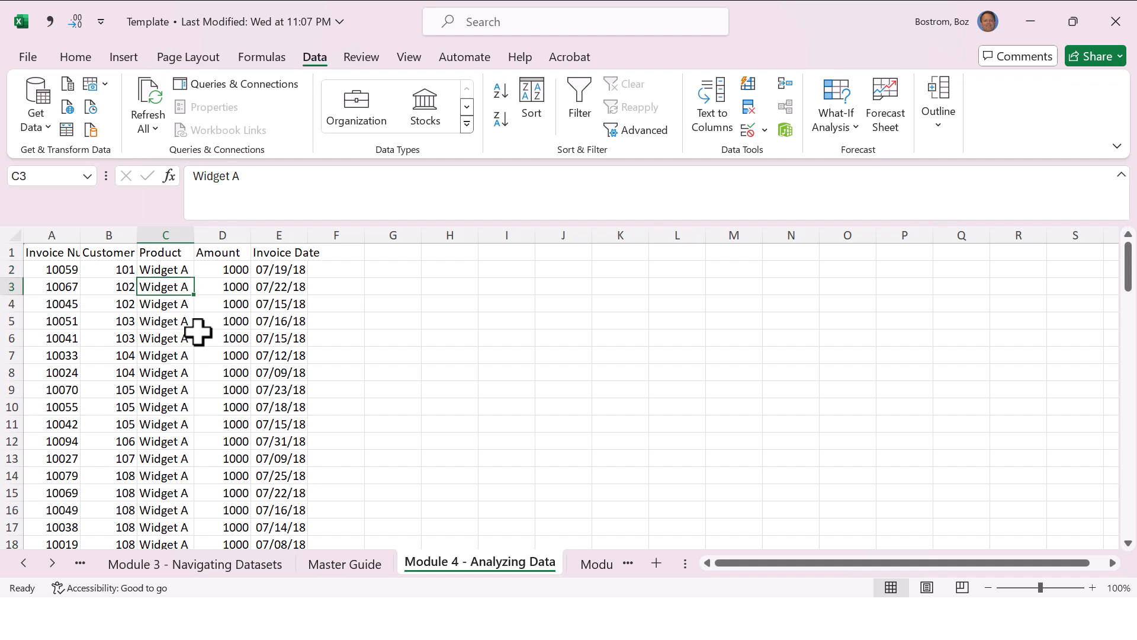
pyautogui.press('Right')
pyautogui.press('Left')
pyautogui.press('Left')
pyautogui.press('Left')
pyautogui.press('Up')
pyautogui.press('Right')
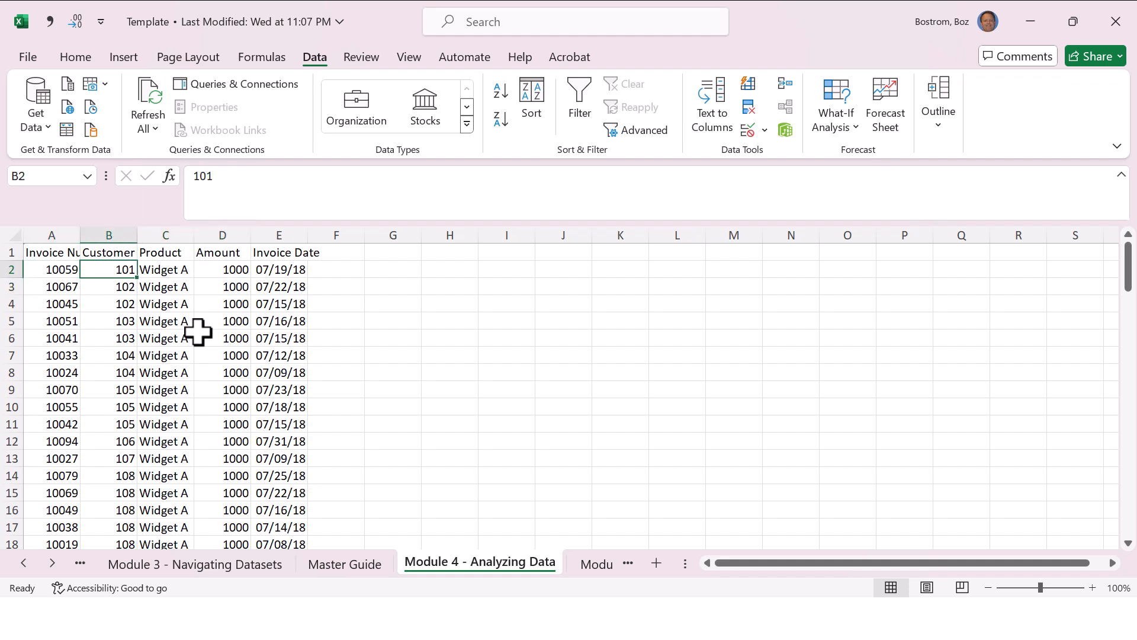
pyautogui.press('Right')
pyautogui.press('Left')
pyautogui.press('Down')
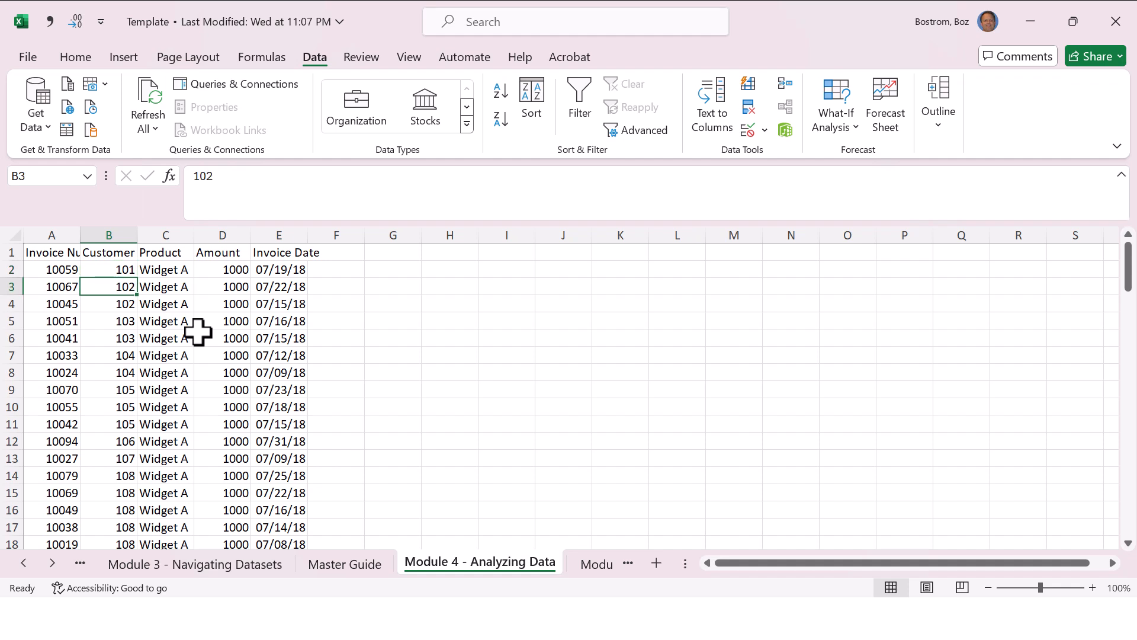
pyautogui.press('Right')
pyautogui.press('Left')
pyautogui.press('Down')
pyautogui.press('Up')
pyautogui.press('Right')
pyautogui.press('Right')
pyautogui.press('Right')
pyautogui.press('Down')
pyautogui.press('Up')
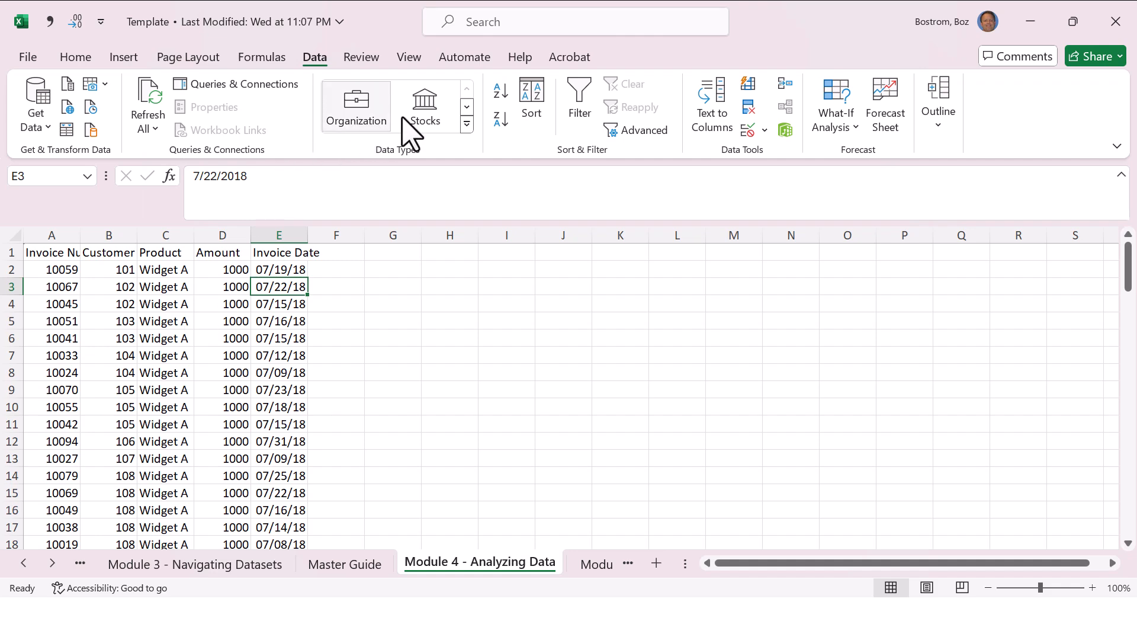
pyautogui.click(532, 100)
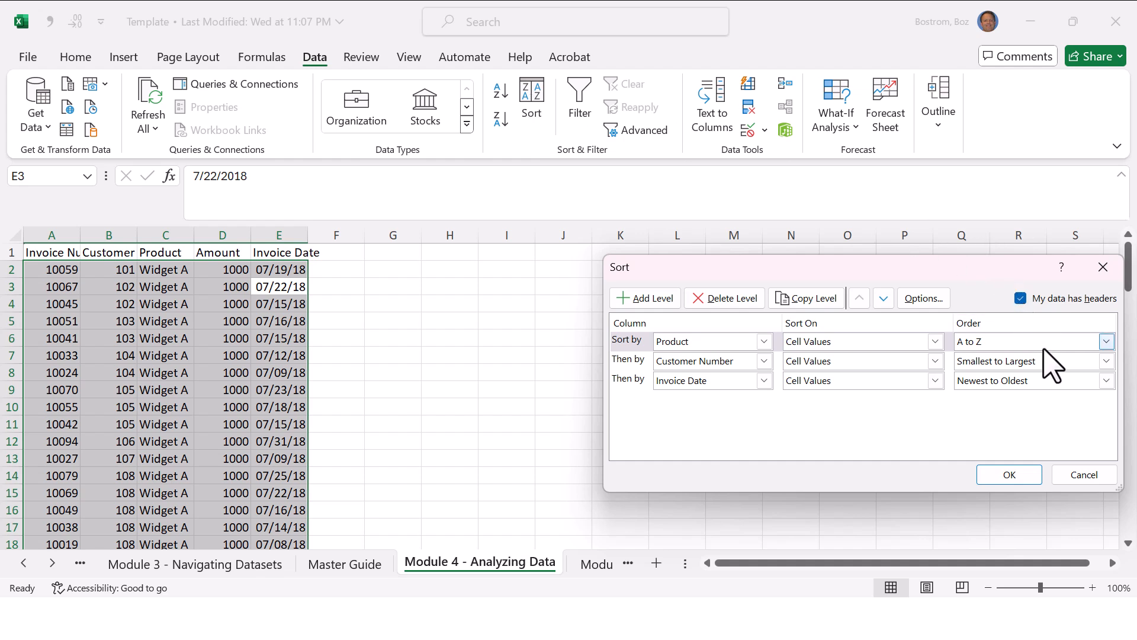
pyautogui.press('Escape')
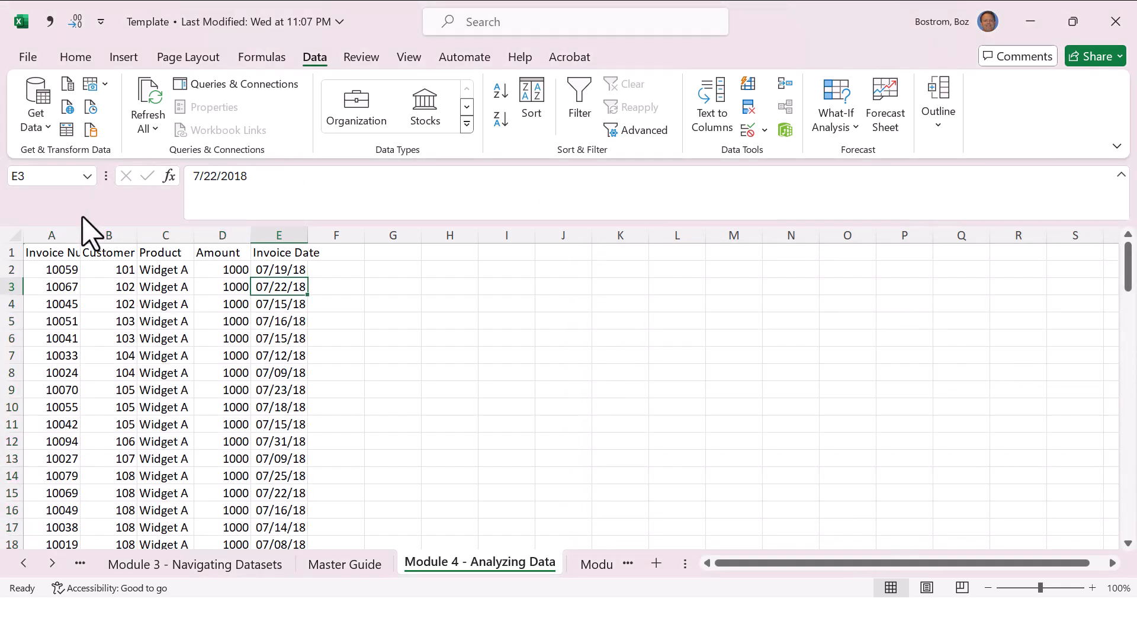
# Step: Delete the header row and turn the custom sort's header option off to compare how the sort columns are named
pyautogui.click(14, 253)
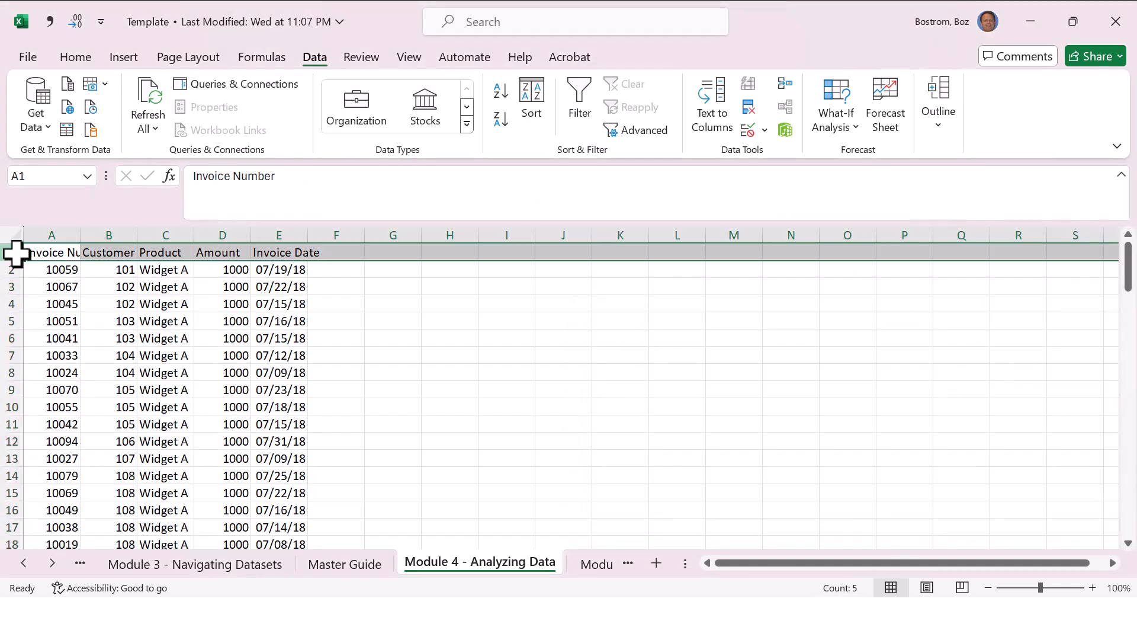
pyautogui.hotkey('ctrl', '-')
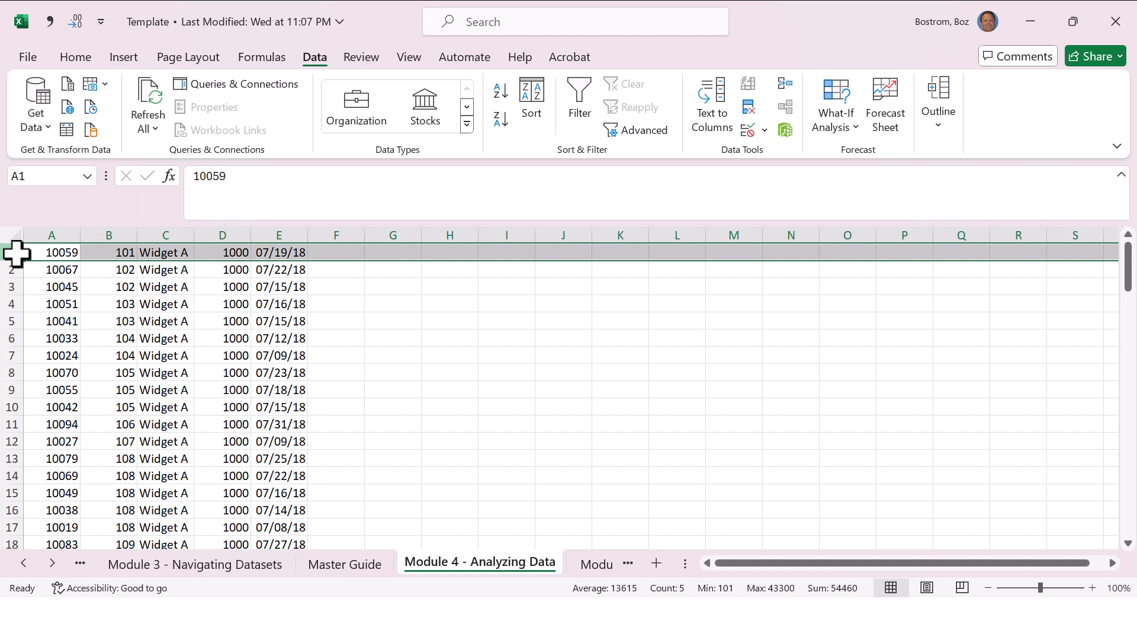
pyautogui.click(45, 268)
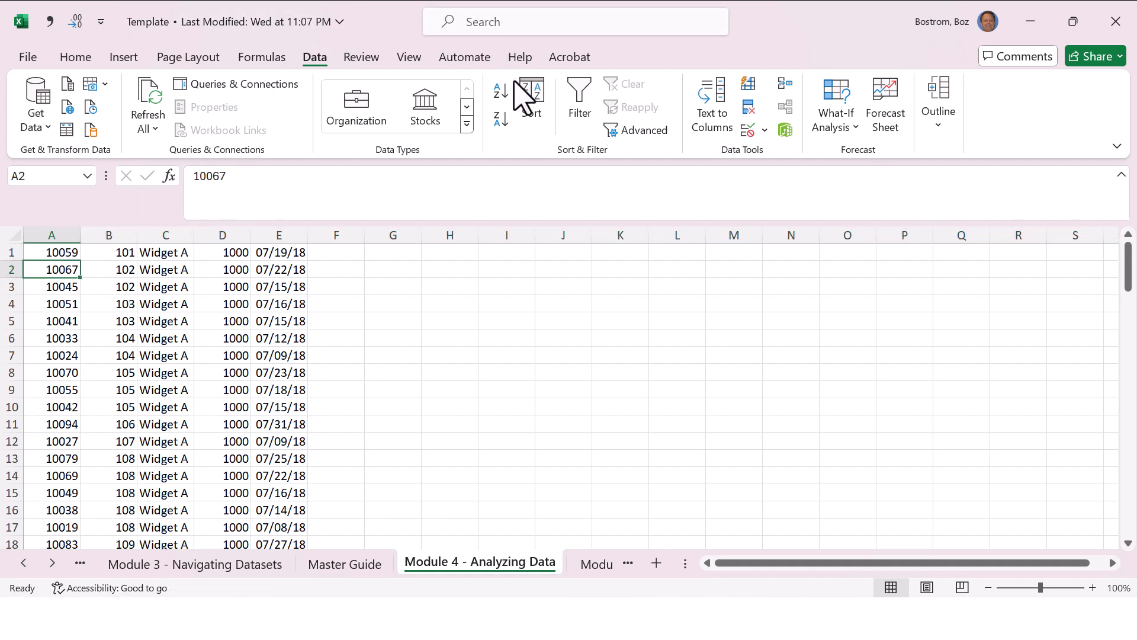
pyautogui.click(532, 98)
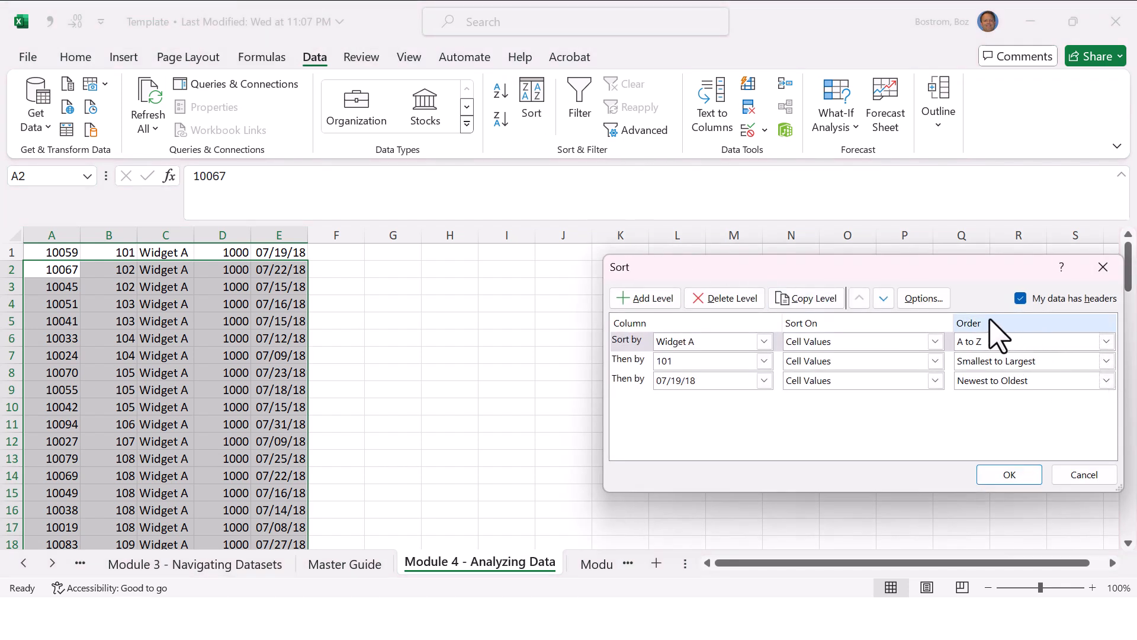
pyautogui.click(1019, 299)
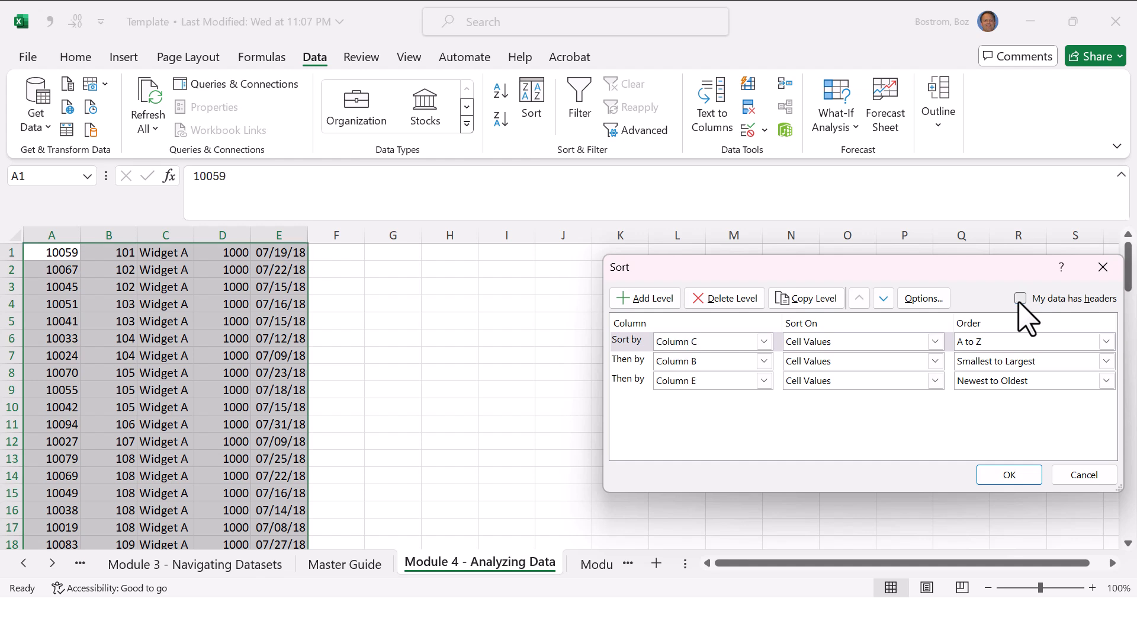
pyautogui.click(1020, 299)
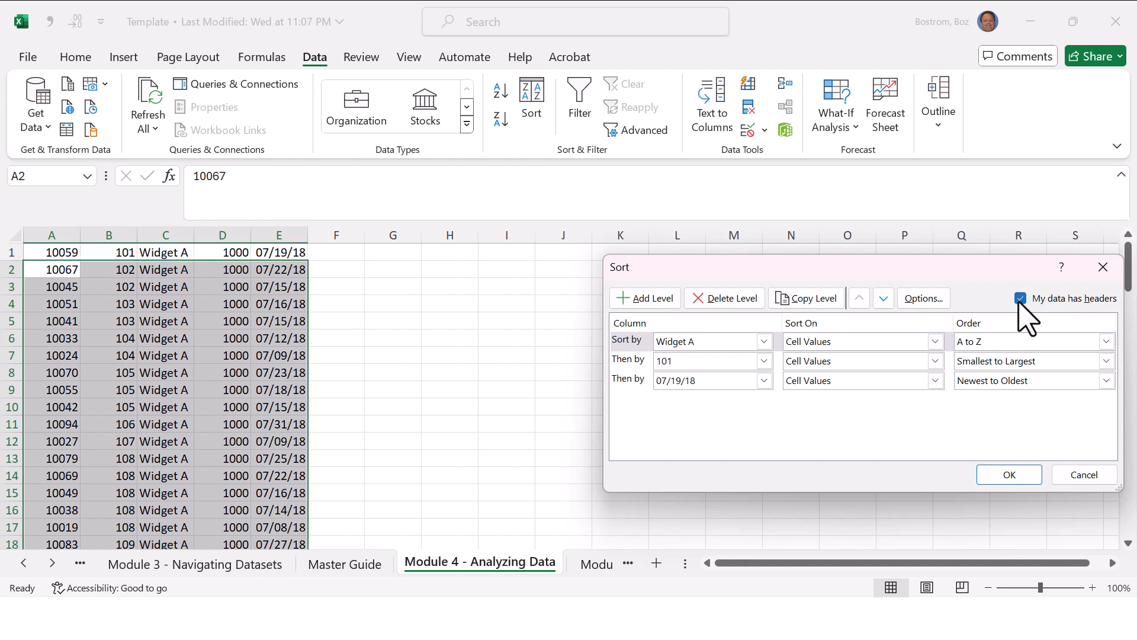
pyautogui.click(1020, 298)
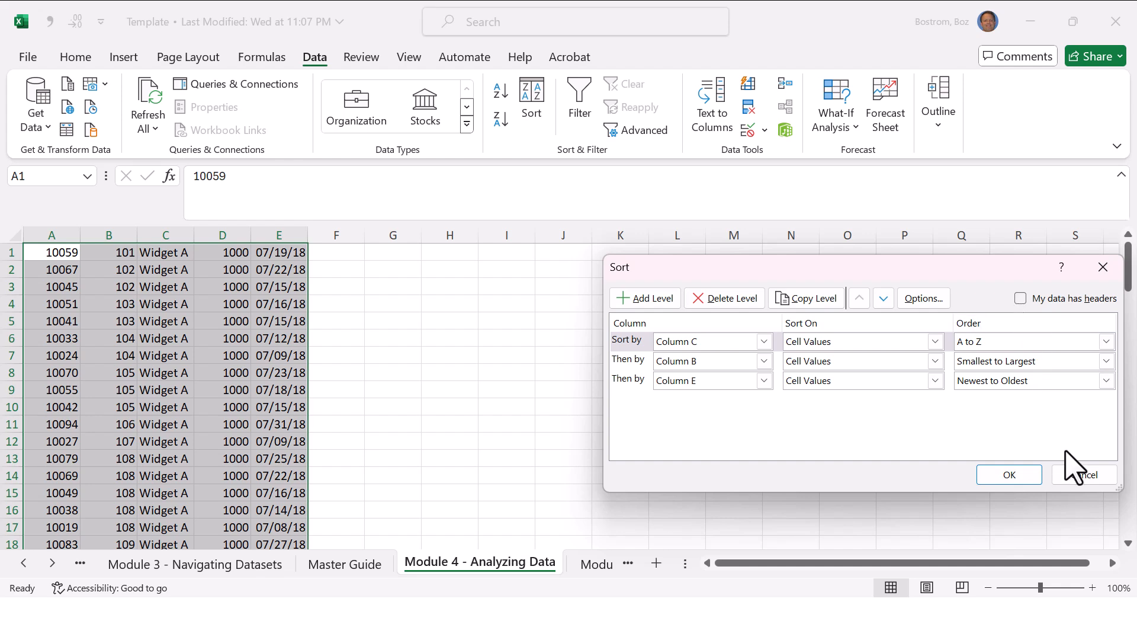
# Step: Cancel the custom sort and undo the deletion of the header row
pyautogui.click(1089, 477)
pyautogui.press('Down')
pyautogui.click(729, 347)
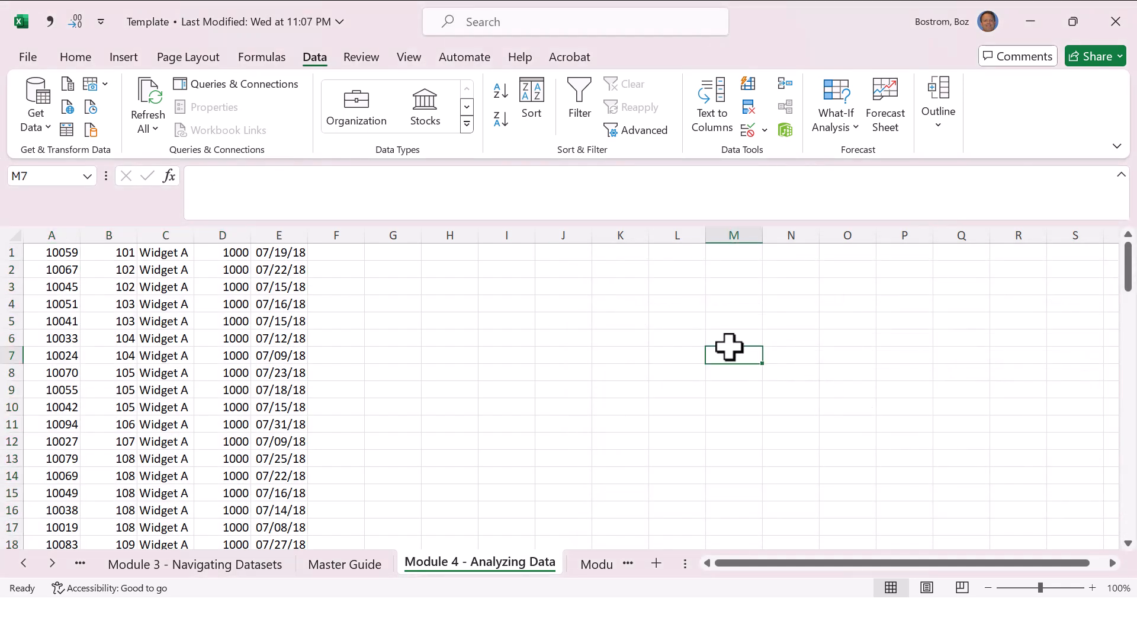
pyautogui.hotkey('ctrl', 'z')
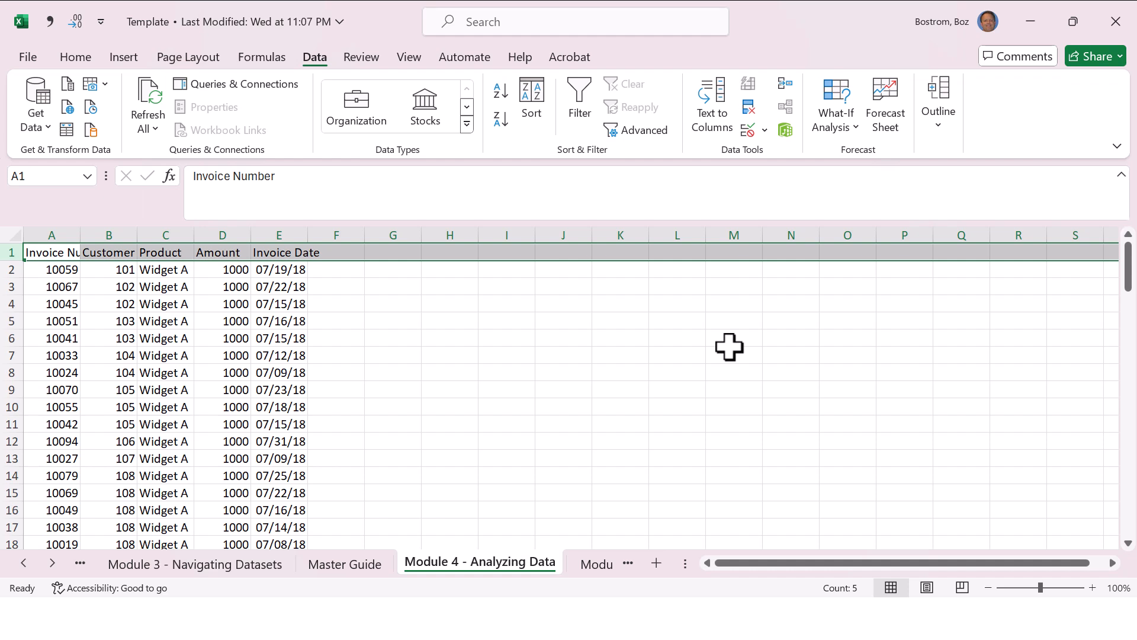
# Step: Review the Sort data and Create a Pivot Table entries in the Master Guide sheet
pyautogui.hotkey('ctrl', 'pageup')
pyautogui.press('Right')
pyautogui.press('Right')
pyautogui.press('Right')
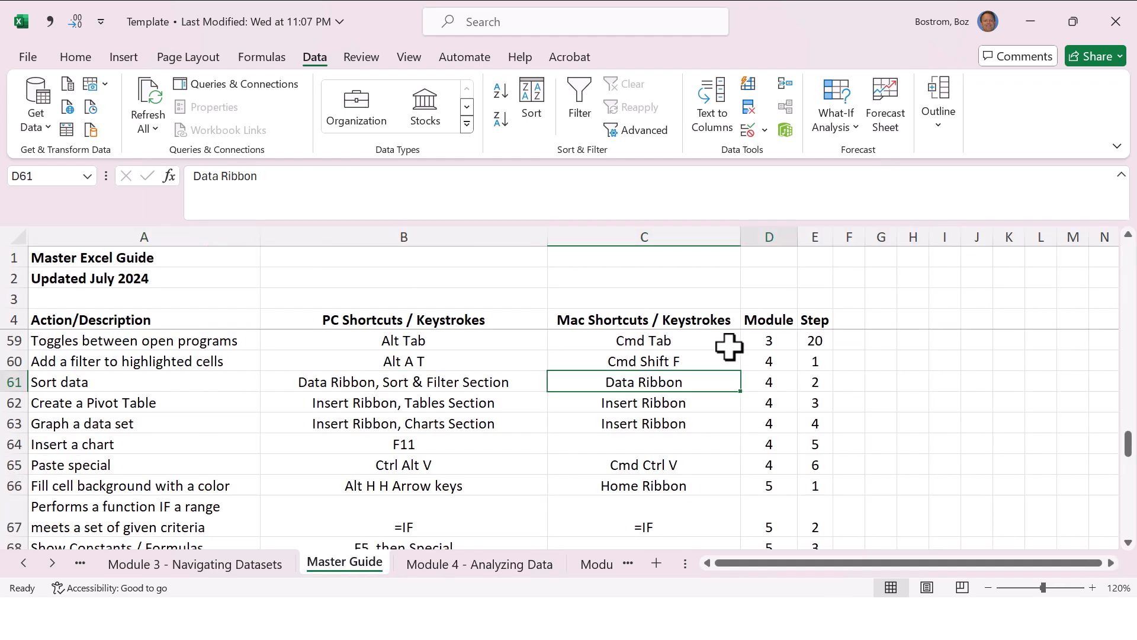
pyautogui.press('Down')
pyautogui.press('Left')
pyautogui.press('Left')
pyautogui.press('Left')
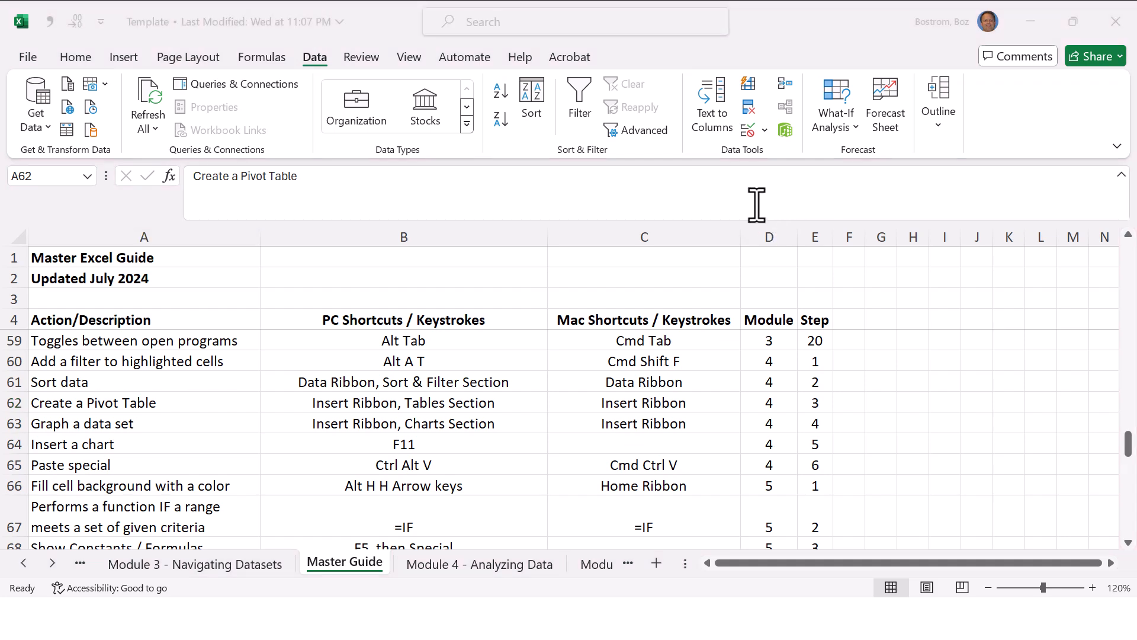
pyautogui.click(683, 298)
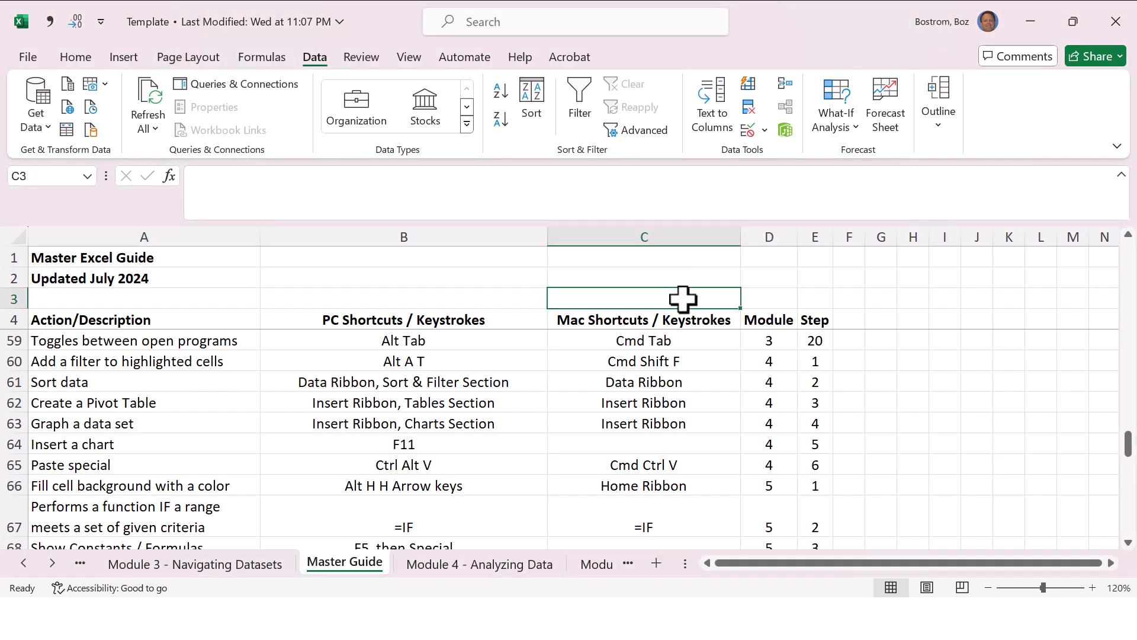
# Step: Add filters to the header row of the Module 4 - Analyzing Data sheet and sort Invoice Number from smallest to largest
pyautogui.hotkey('ctrl', 'pagedown')
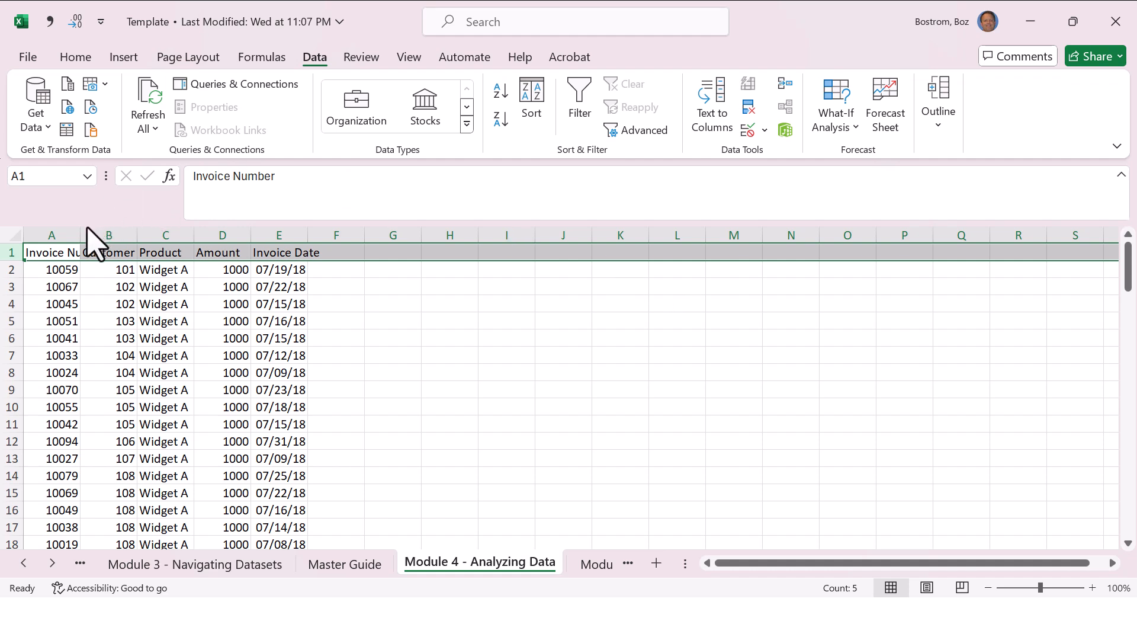
pyautogui.click(49, 255)
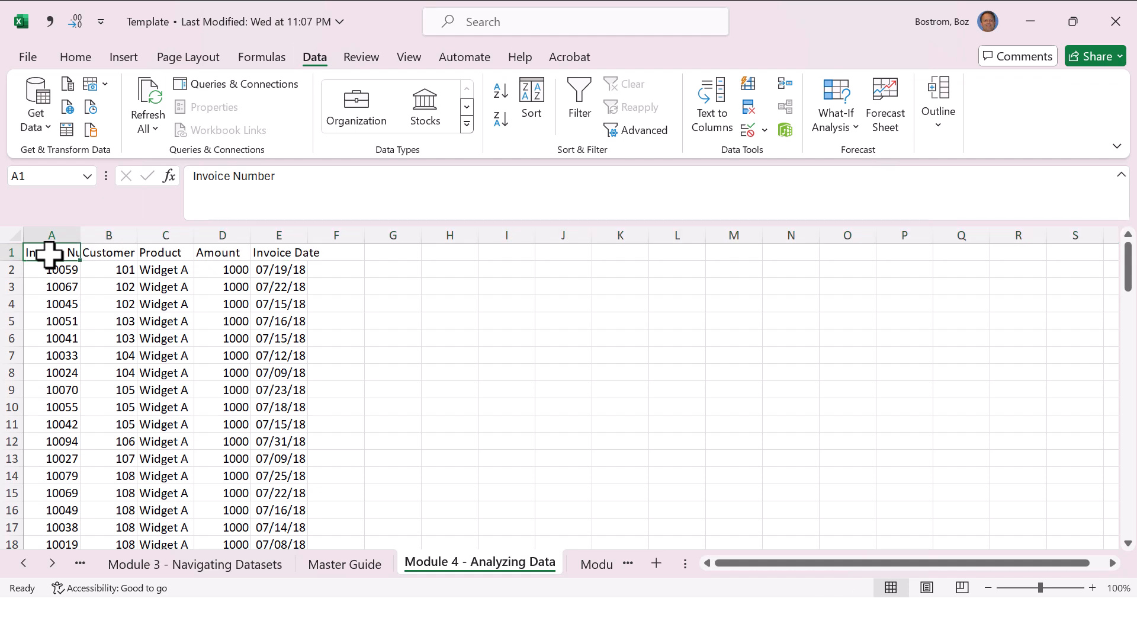
pyautogui.hotkey('ctrl', 'shift', 'l')
pyautogui.click(73, 252)
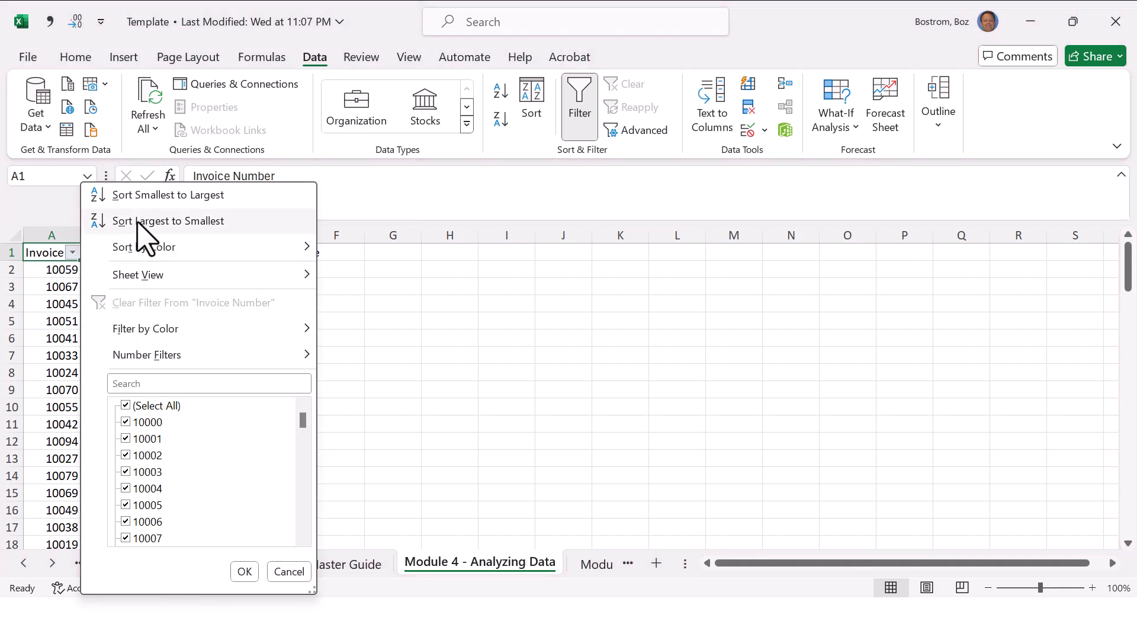
pyautogui.click(185, 195)
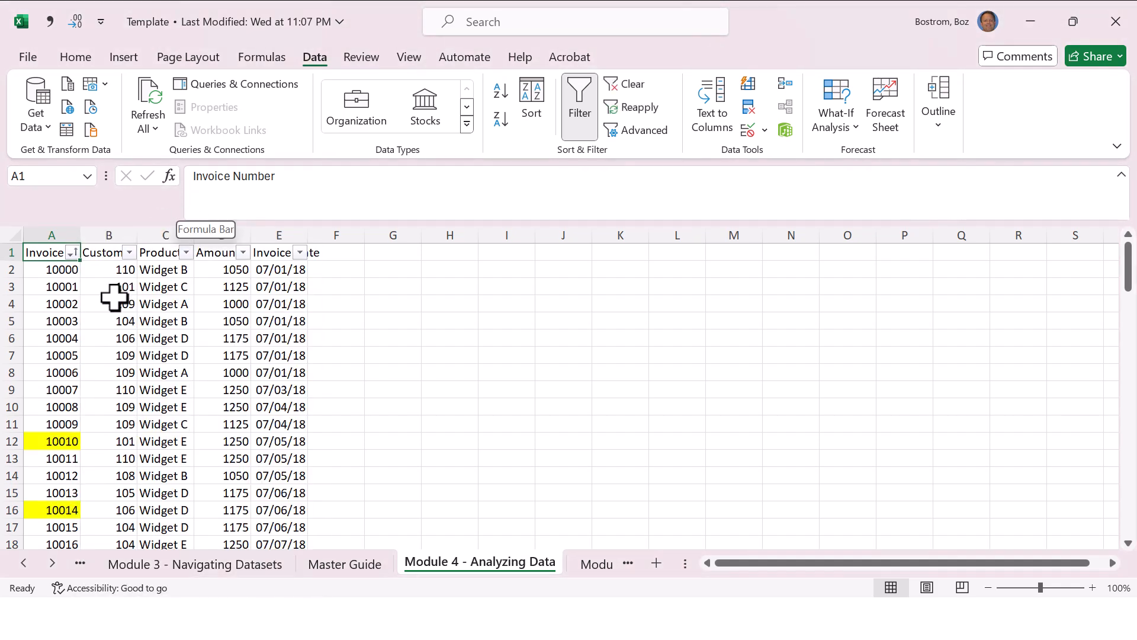
# Step: Remove the yellow fill from the cells of invoices 10010 and 10014
pyautogui.click(63, 442)
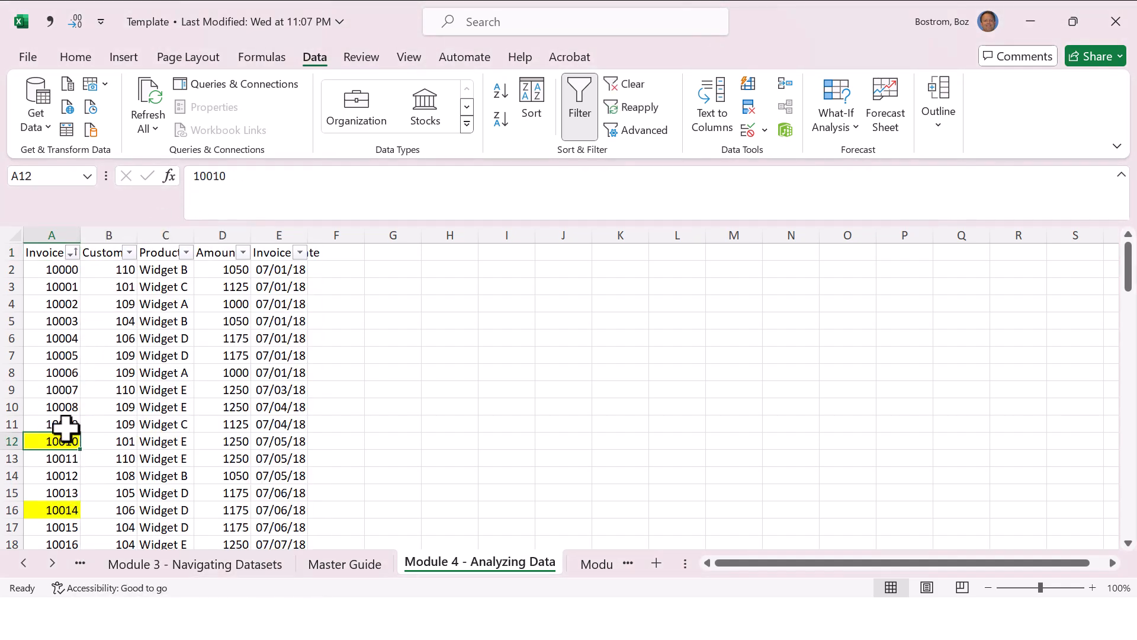
pyautogui.click(80, 58)
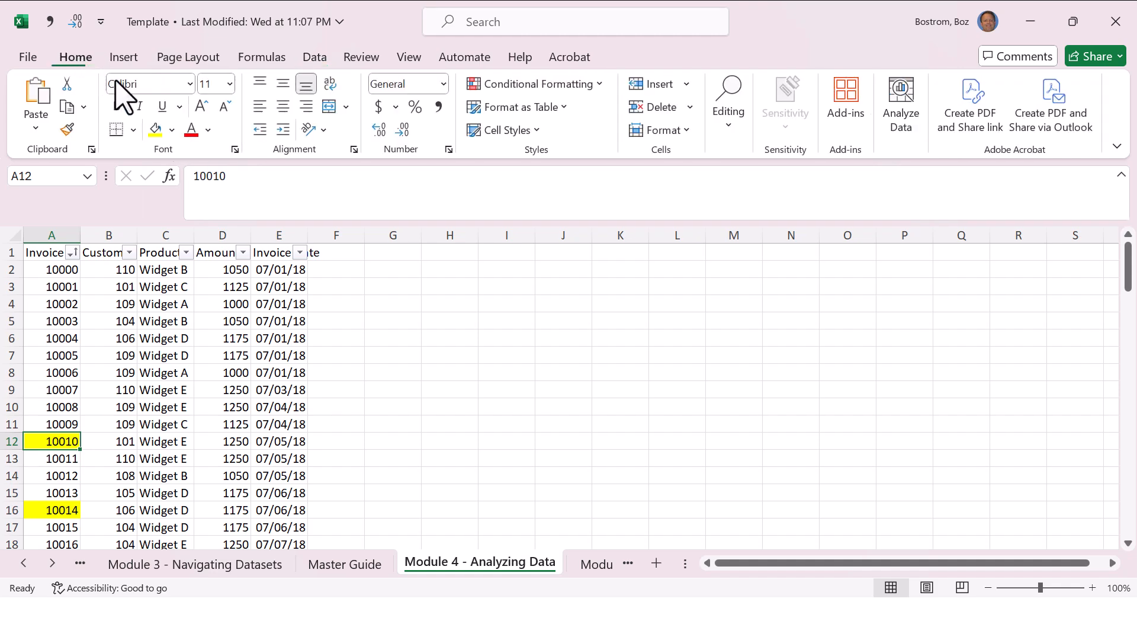
pyautogui.click(171, 129)
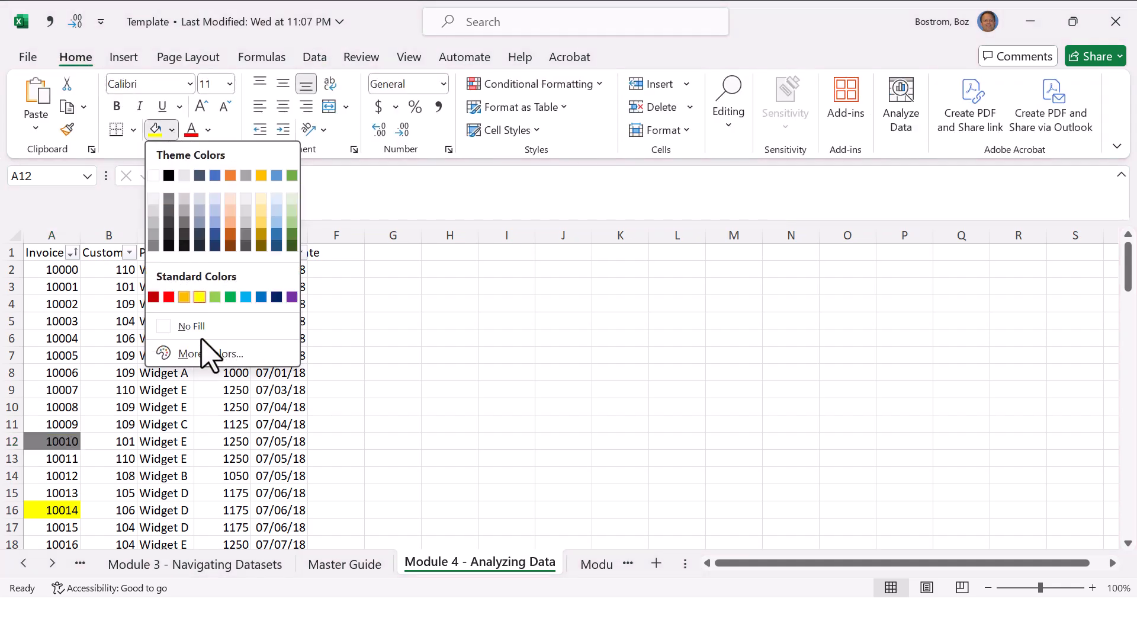
pyautogui.click(190, 327)
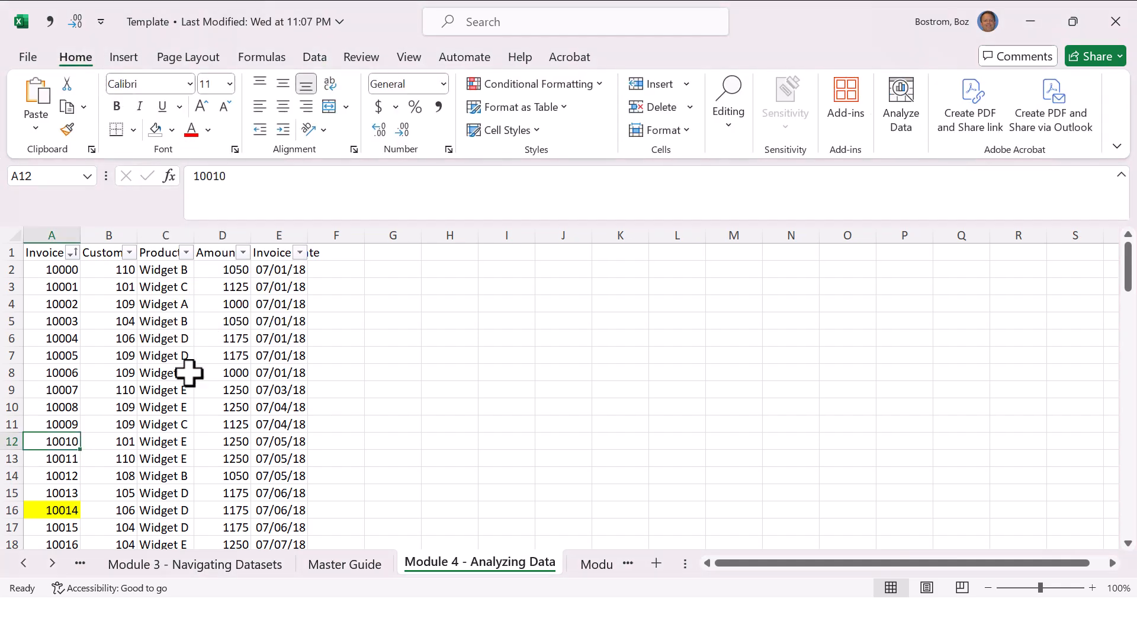
pyautogui.click(71, 511)
pyautogui.press('F4')
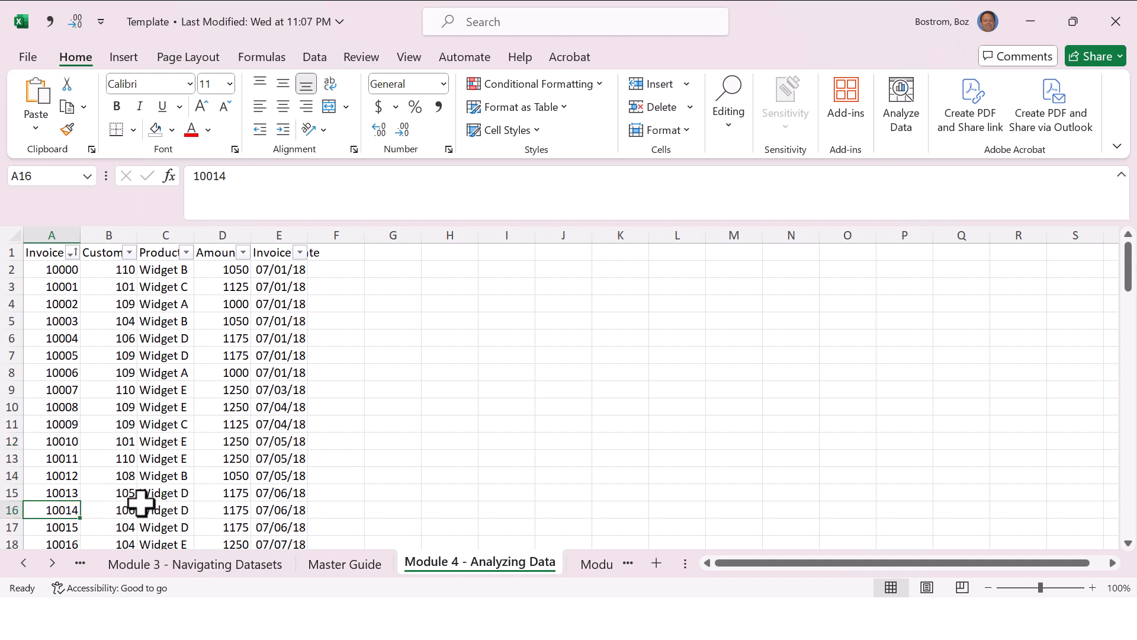
pyautogui.click(176, 366)
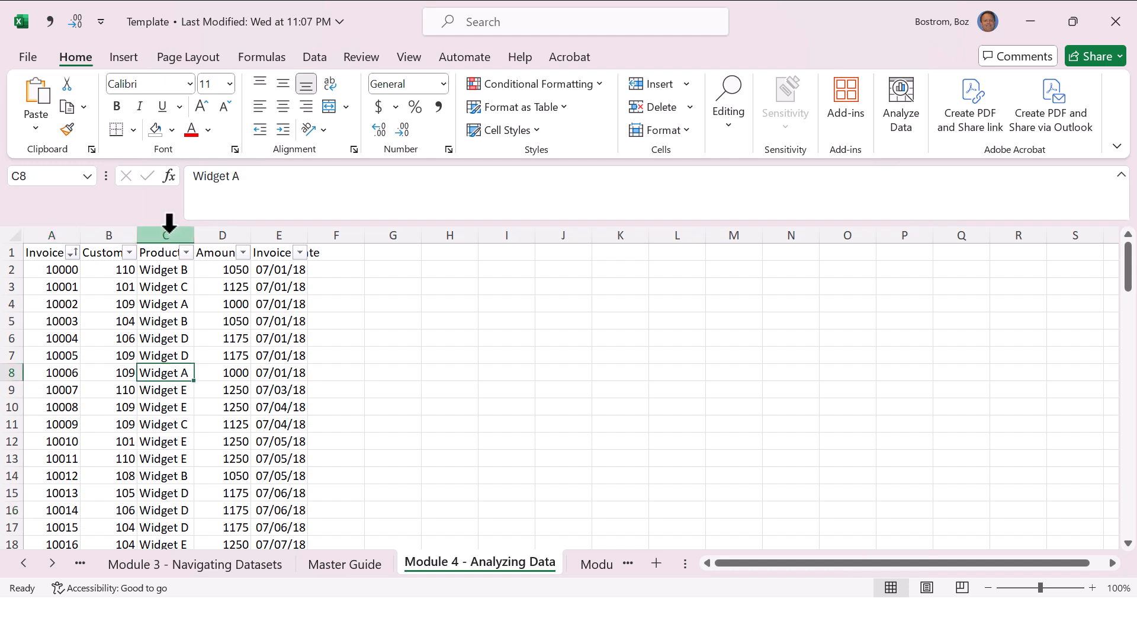
pyautogui.click(127, 55)
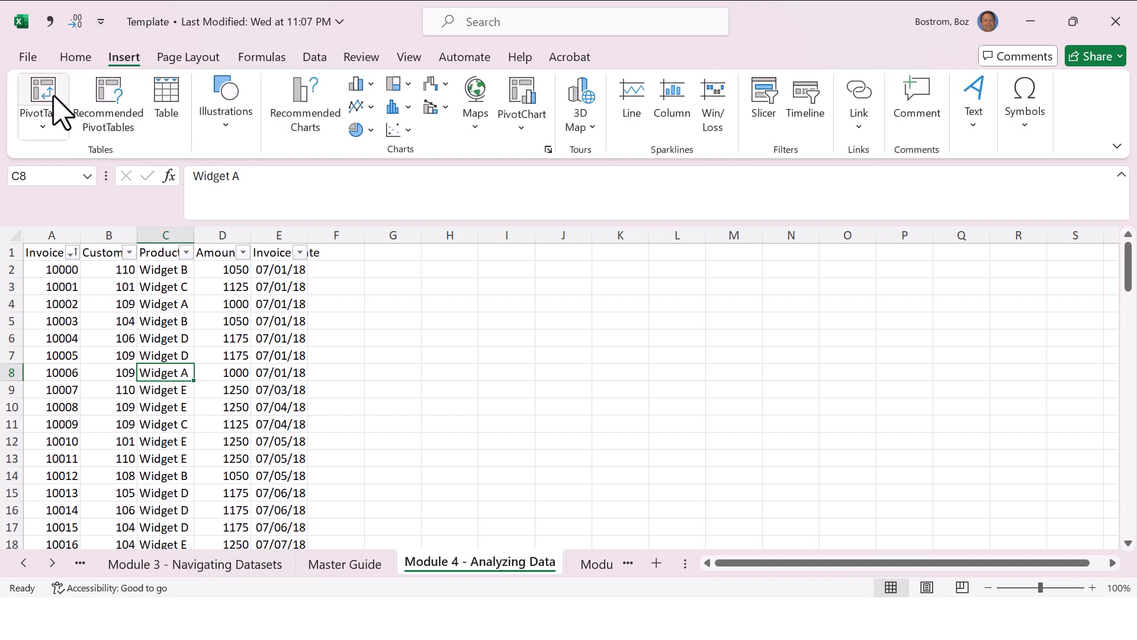
pyautogui.click(56, 113)
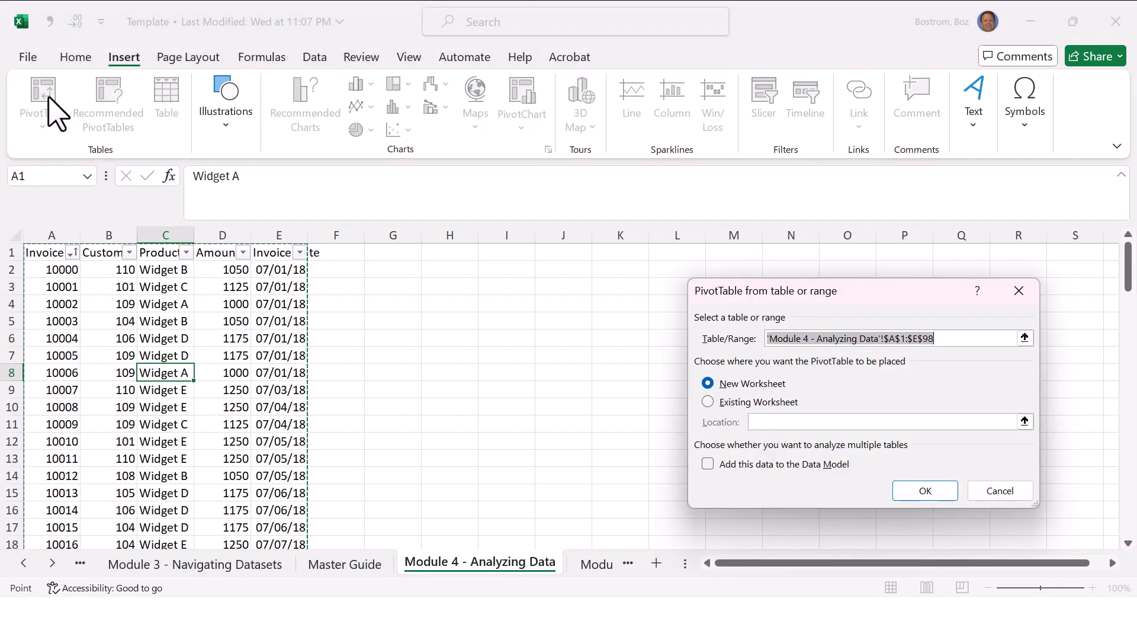
pyautogui.press('Escape')
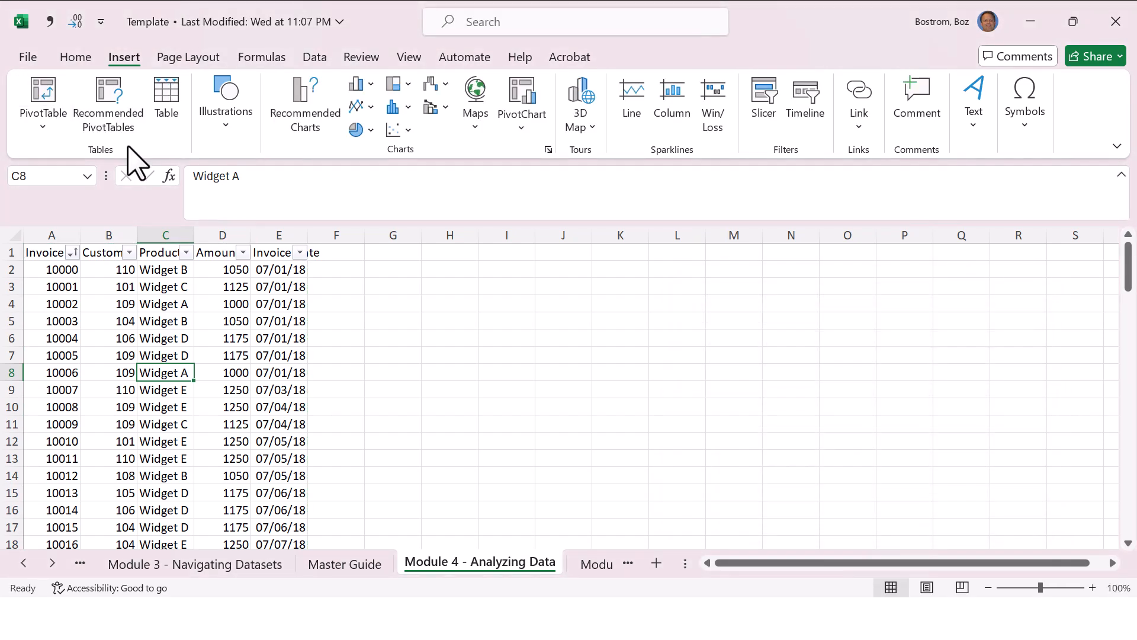
pyautogui.press('alt')
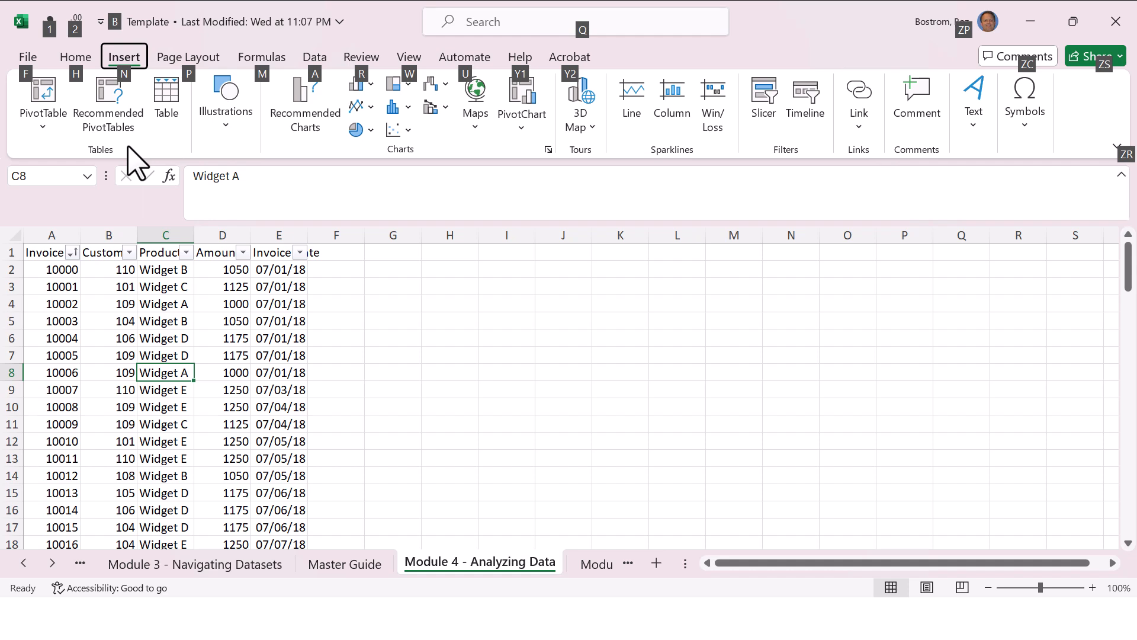
pyautogui.press('n')
pyautogui.press('v')
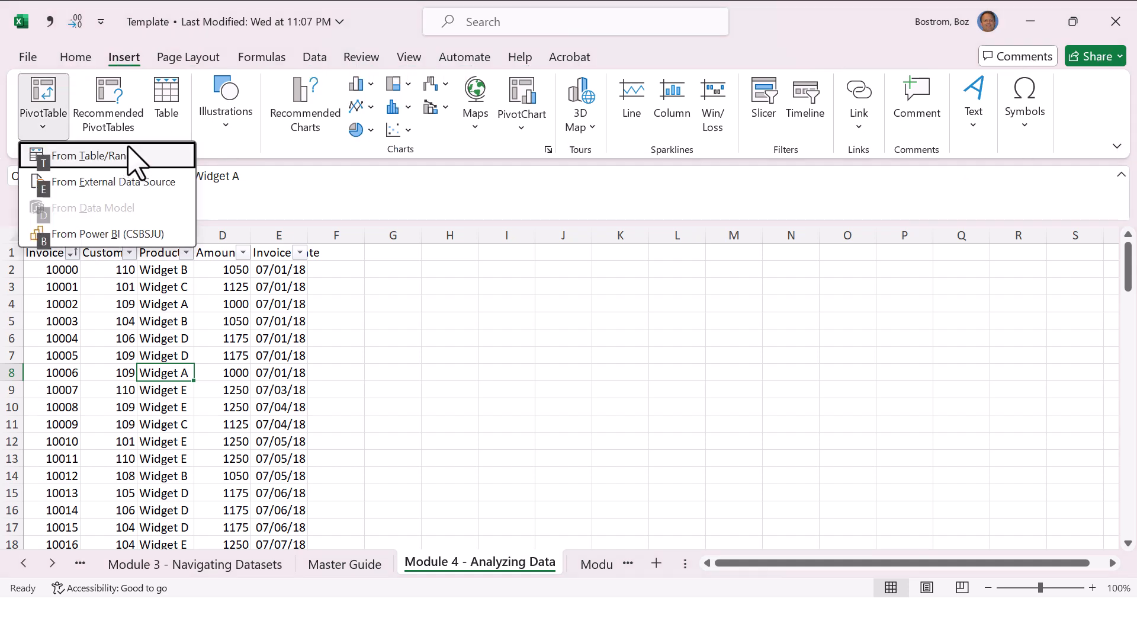
pyautogui.press('t')
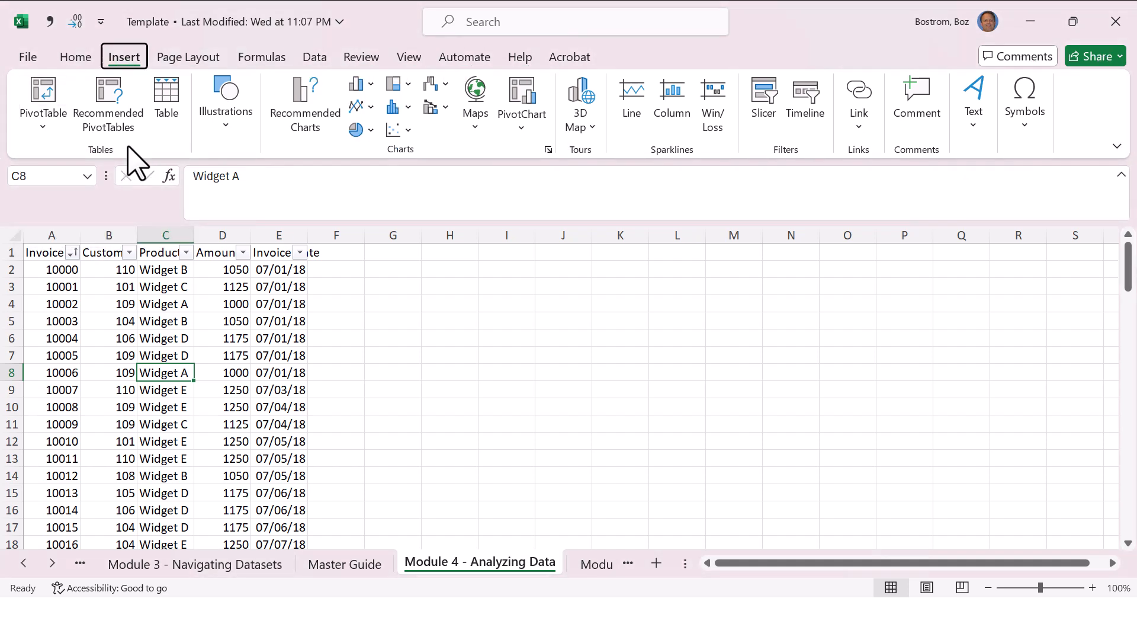
# Step: Create a PivotTable from the invoice data range $A$1:$E$98 on a new worksheet
pyautogui.press('alt')
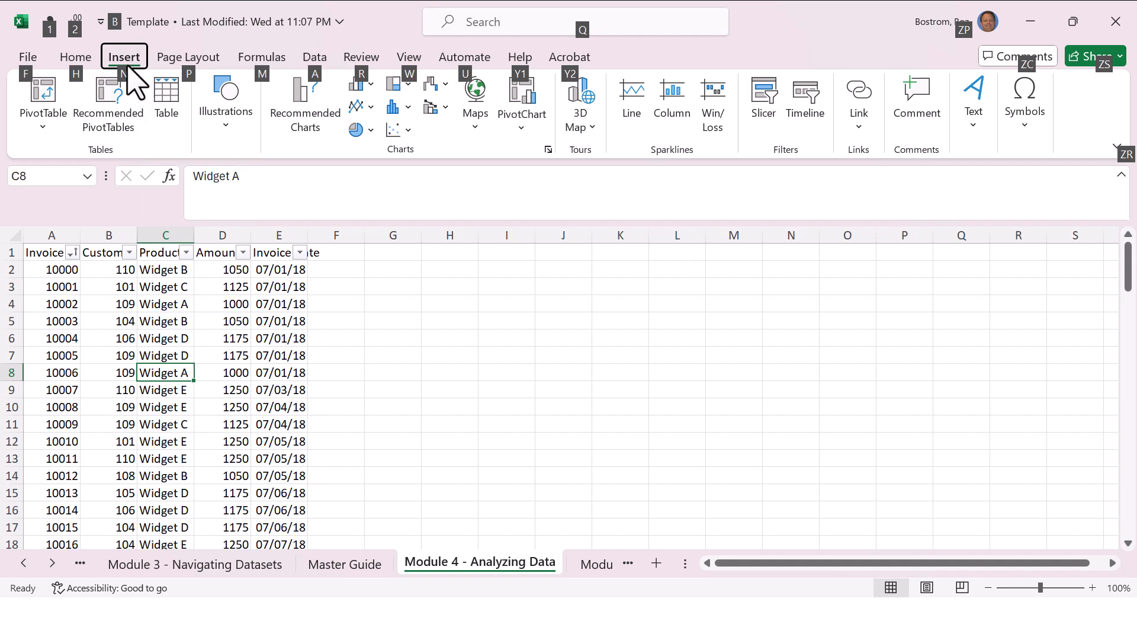
pyautogui.press('n')
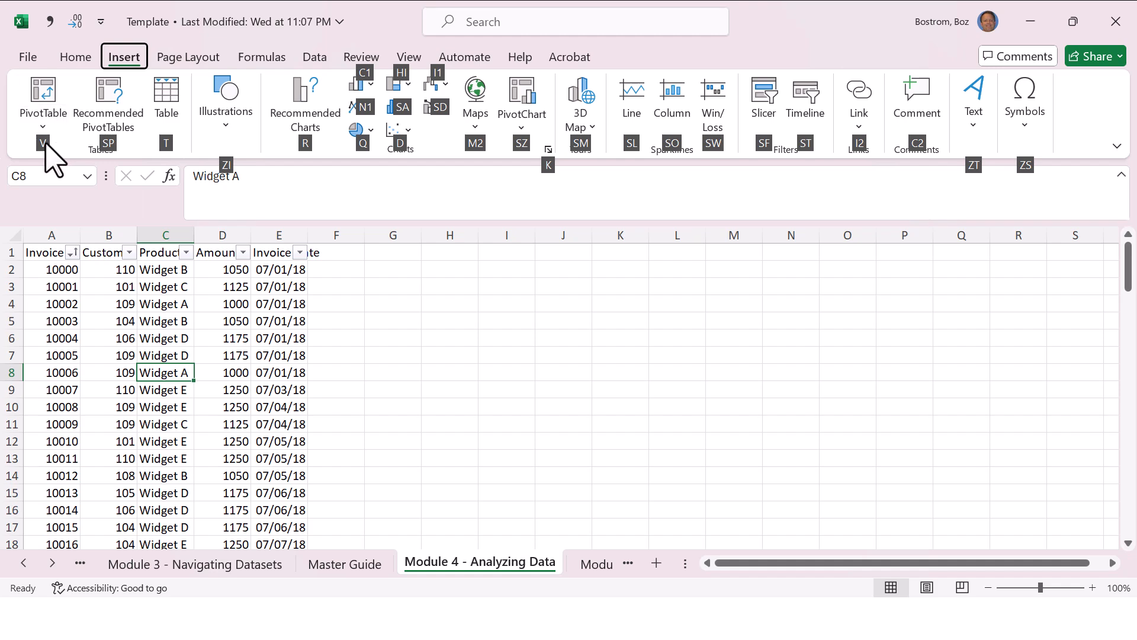
pyautogui.press('v')
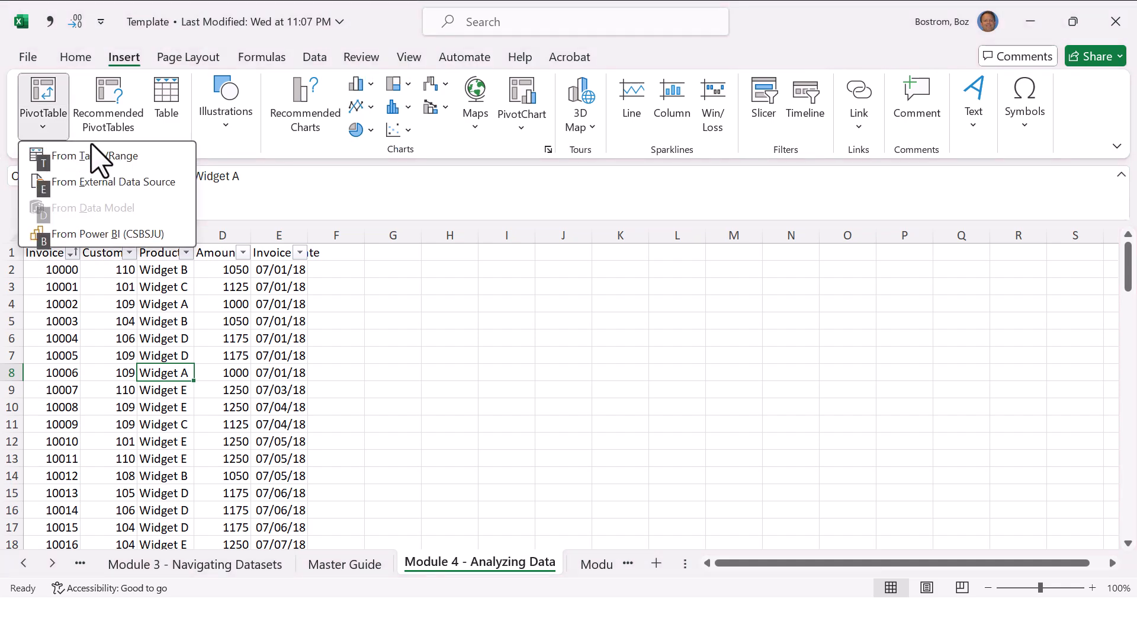
pyautogui.press('t')
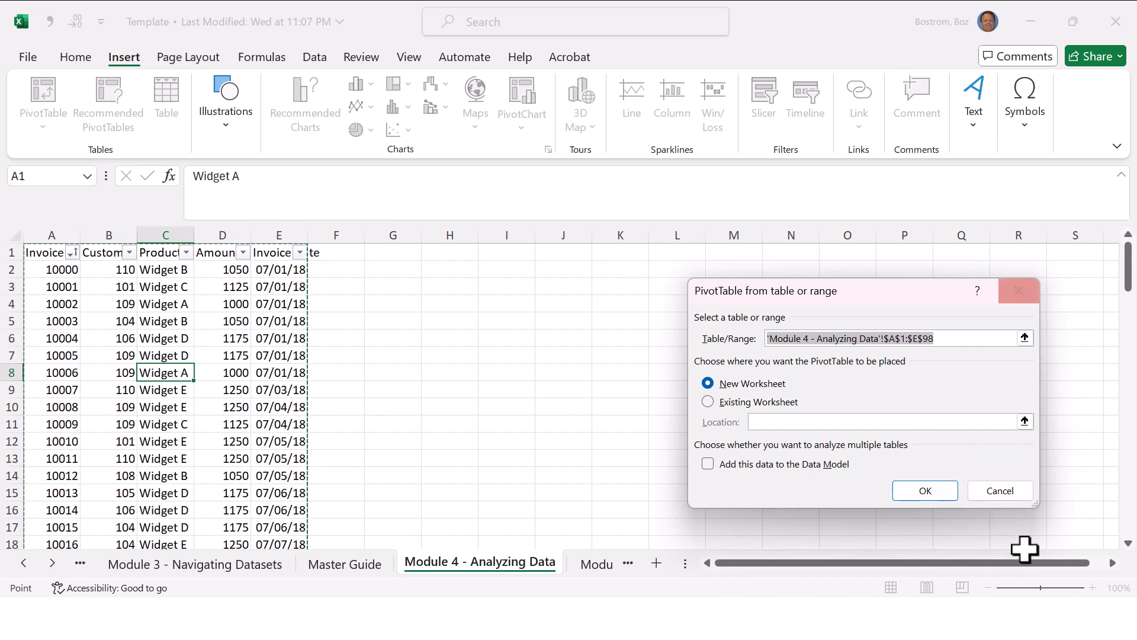
pyautogui.click(917, 482)
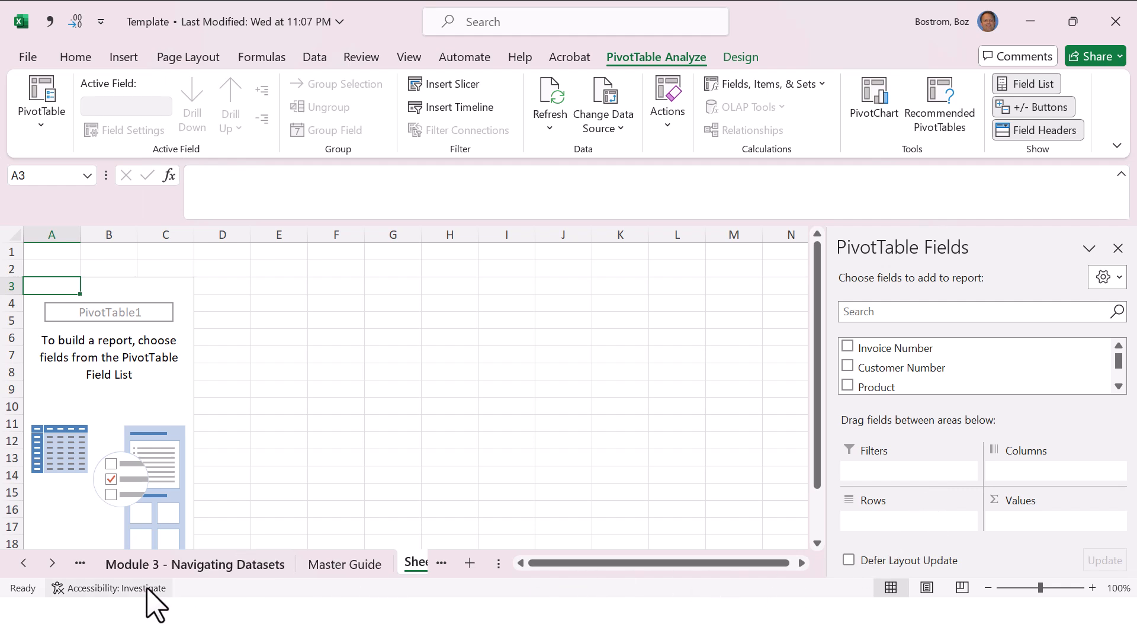
# Step: Compare cells inside and outside the empty PivotTable area to check when the field list is available
pyautogui.click(82, 406)
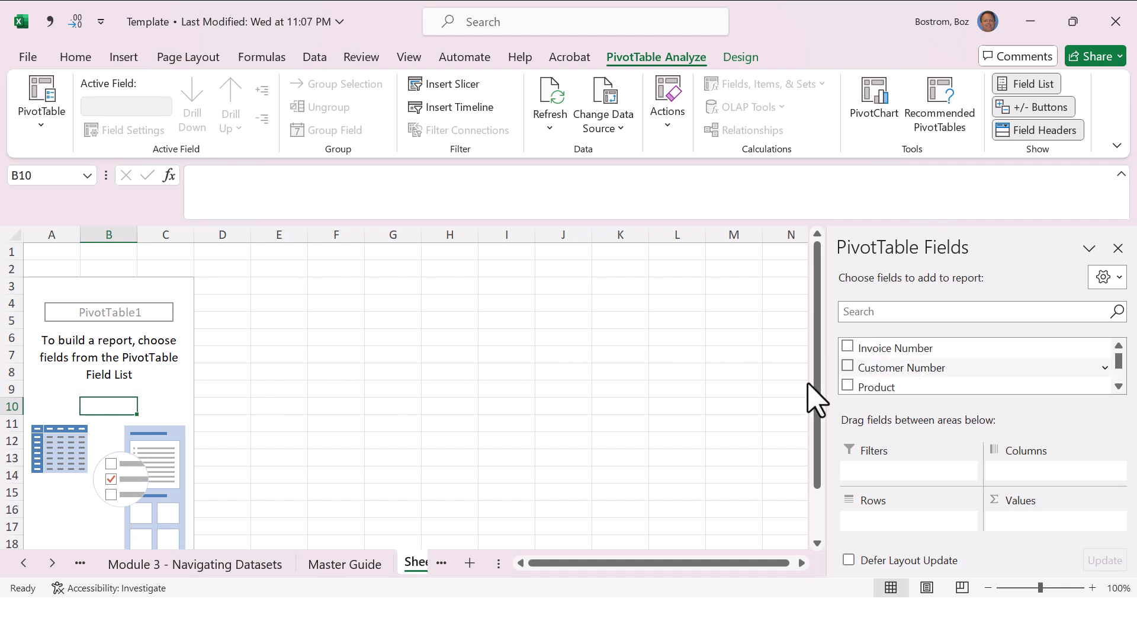
pyautogui.click(356, 389)
pyautogui.click(505, 406)
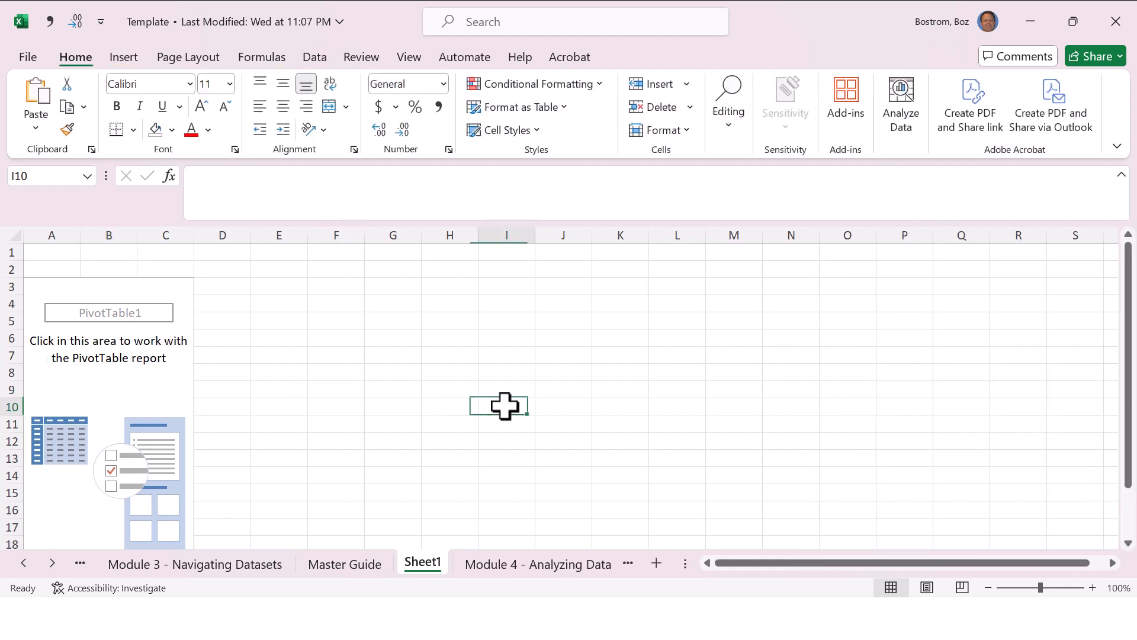
pyautogui.click(136, 388)
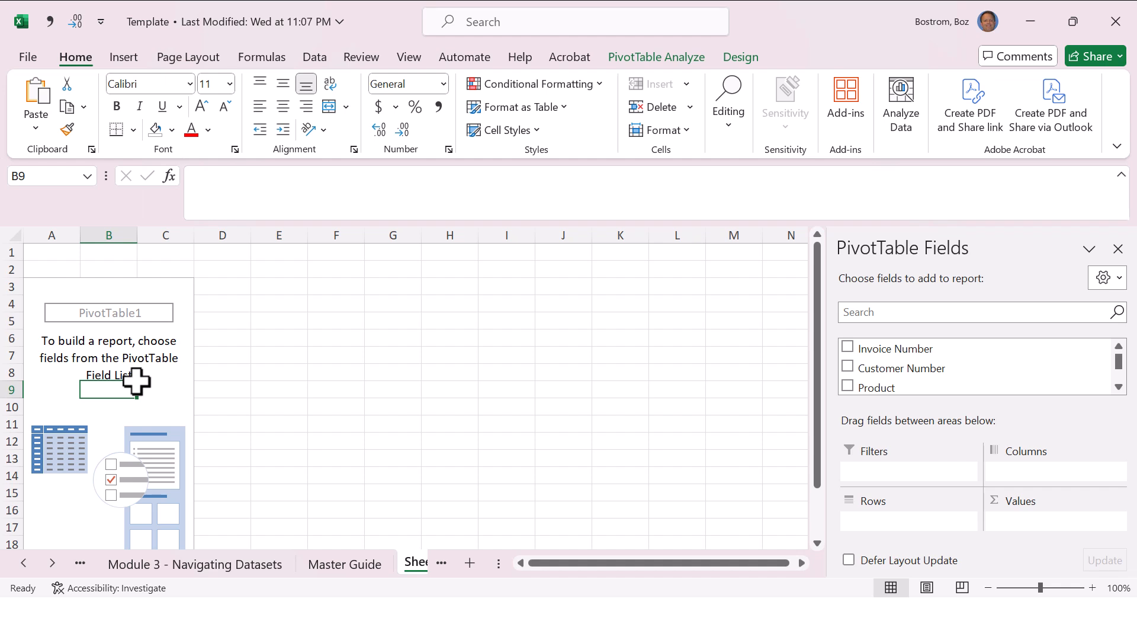
pyautogui.click(550, 460)
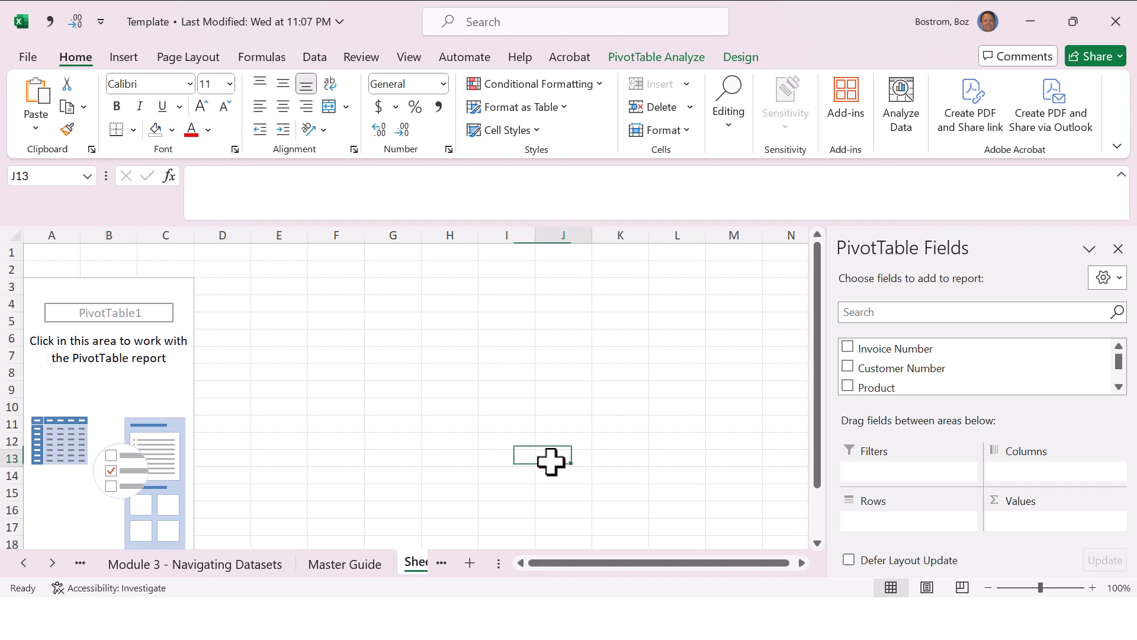
pyautogui.rightClick(472, 424)
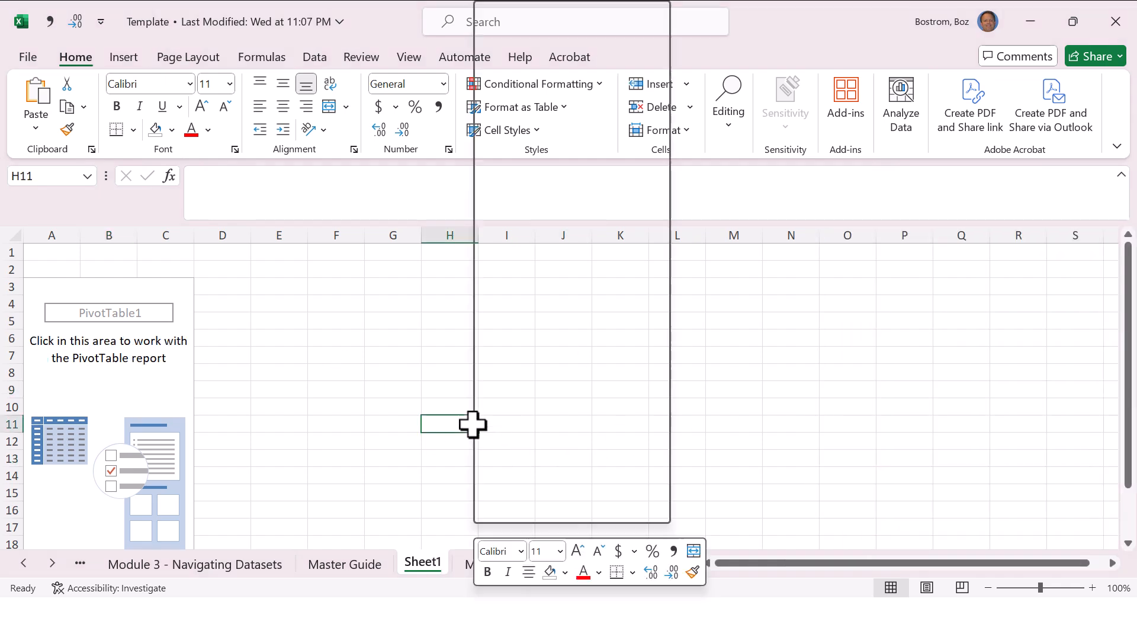
pyautogui.press('Escape')
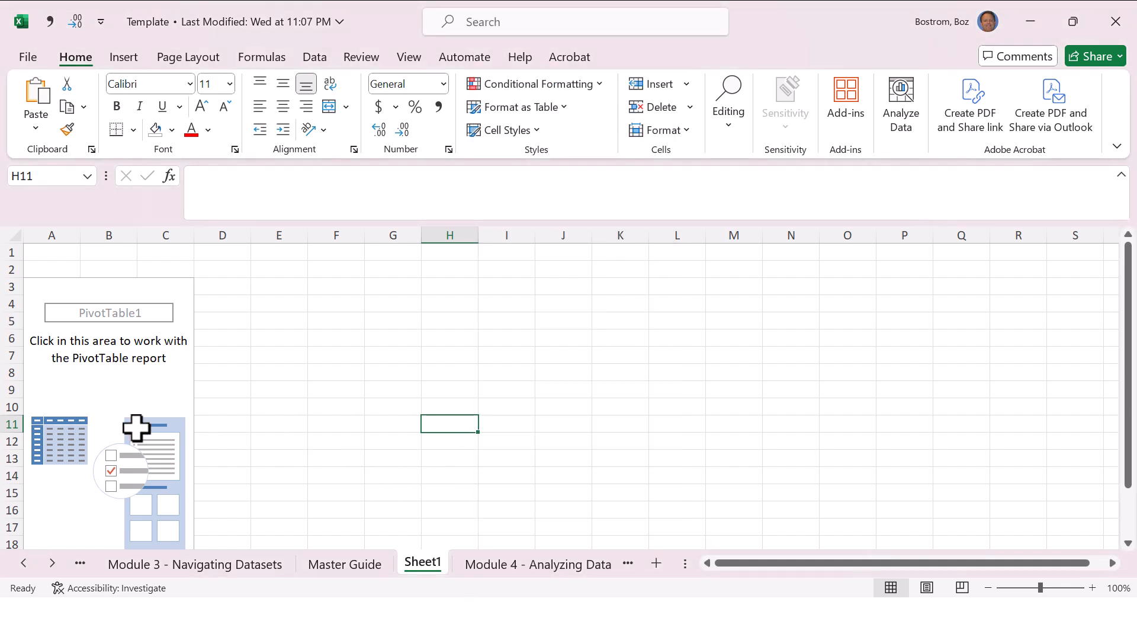
# Step: Add Product to the PivotTable's rows and the sum of Amount to its values
pyautogui.click(53, 388)
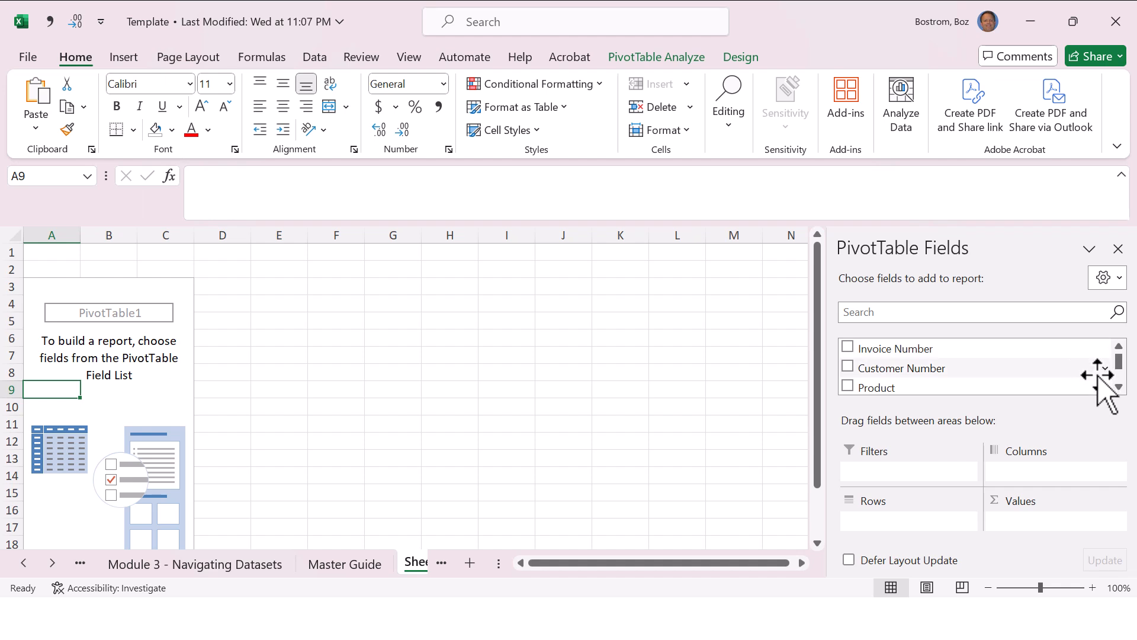
pyautogui.scroll(-2, 1125, 392)
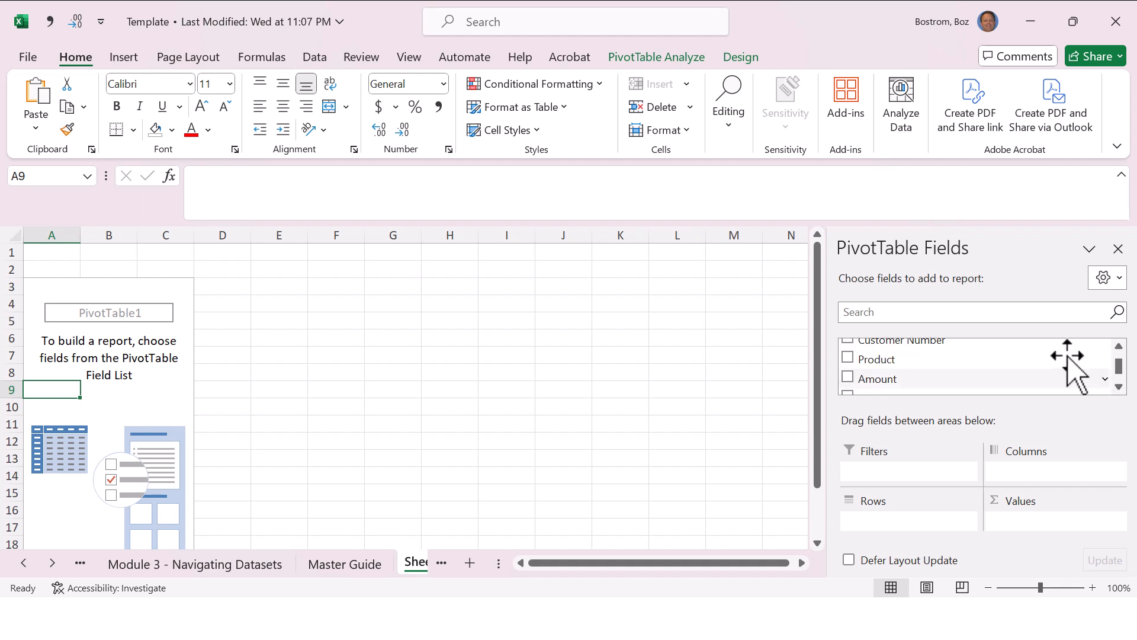
pyautogui.click(848, 359)
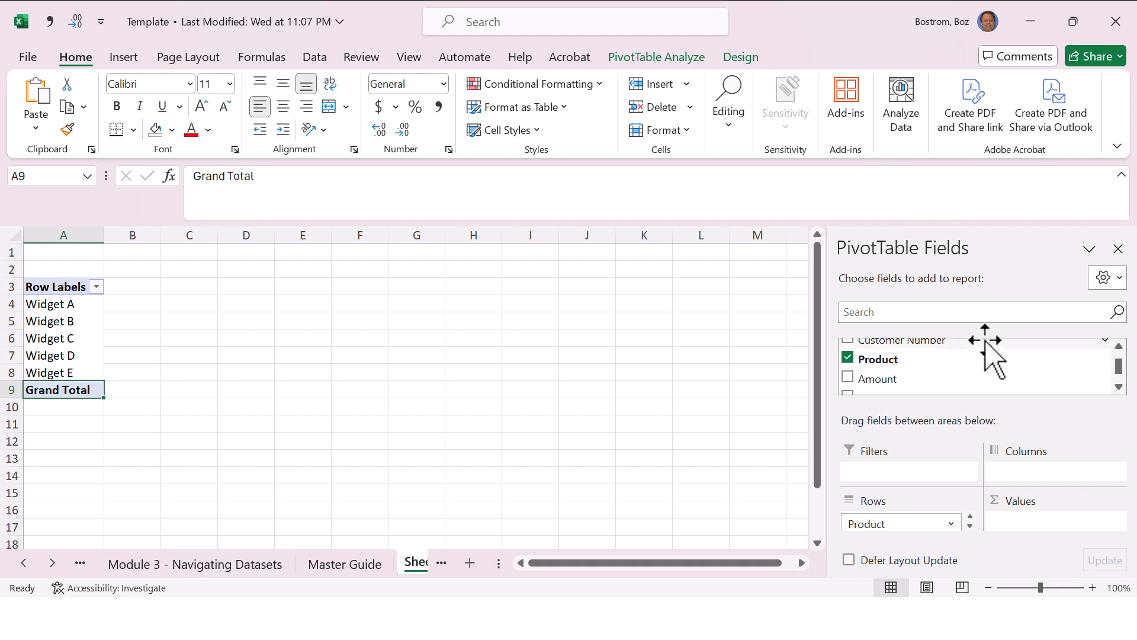
pyautogui.click(848, 377)
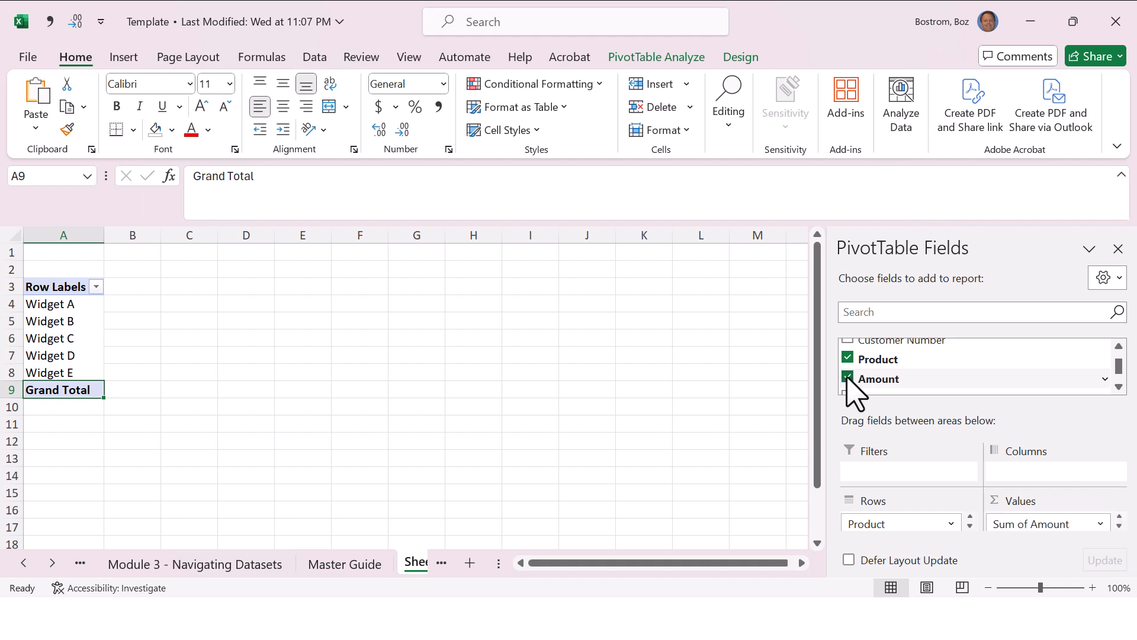
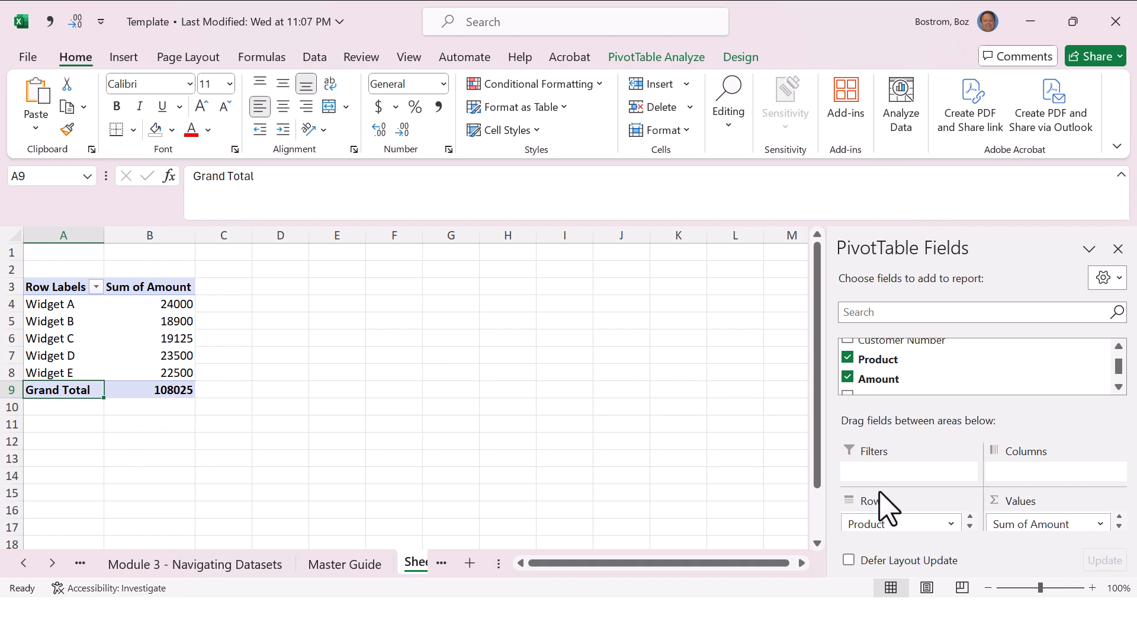
# Step: Take Product out of the PivotTable, try Customer Number as a summed value with Values in rows, and remove Customer Number again
pyautogui.click(848, 358)
pyautogui.click(848, 342)
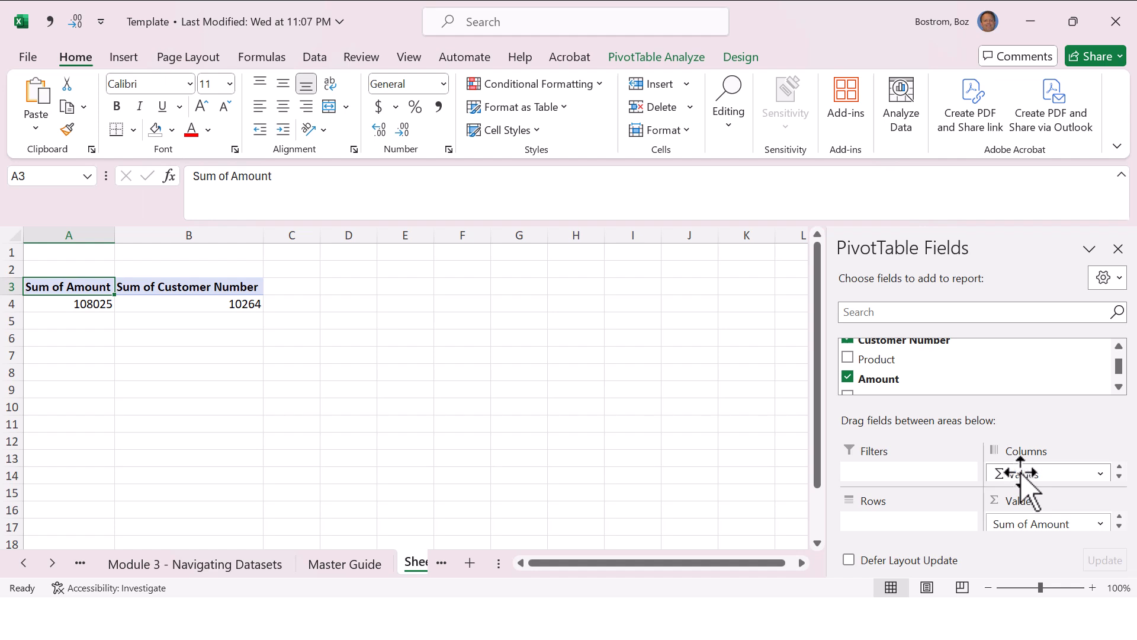
pyautogui.moveTo(1021, 474); pyautogui.dragTo(906, 536)
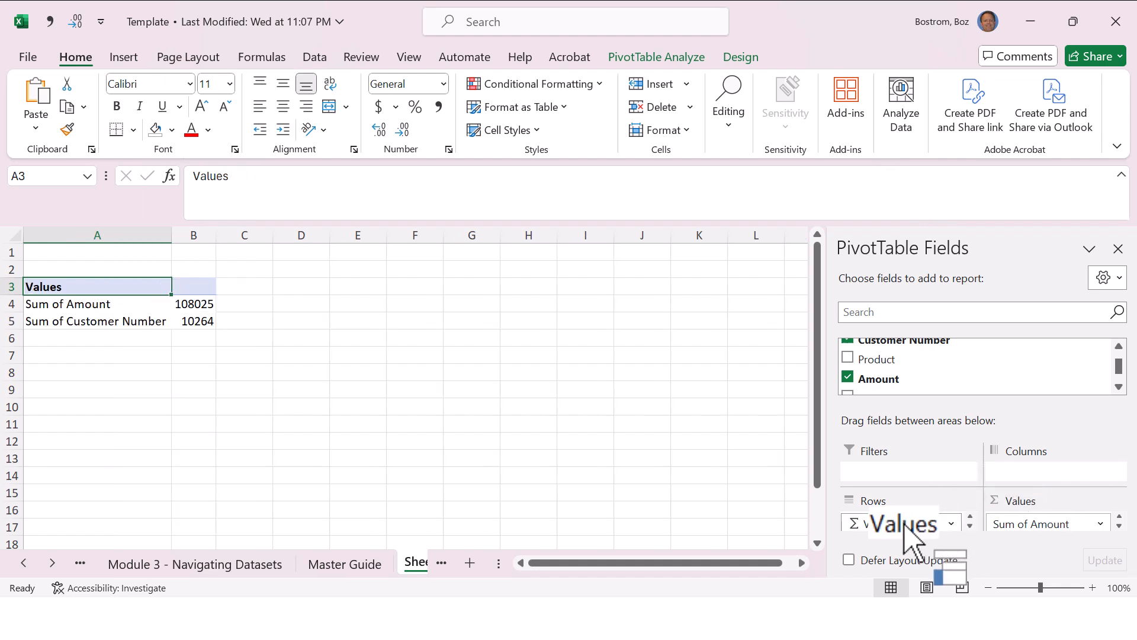
pyautogui.click(952, 524)
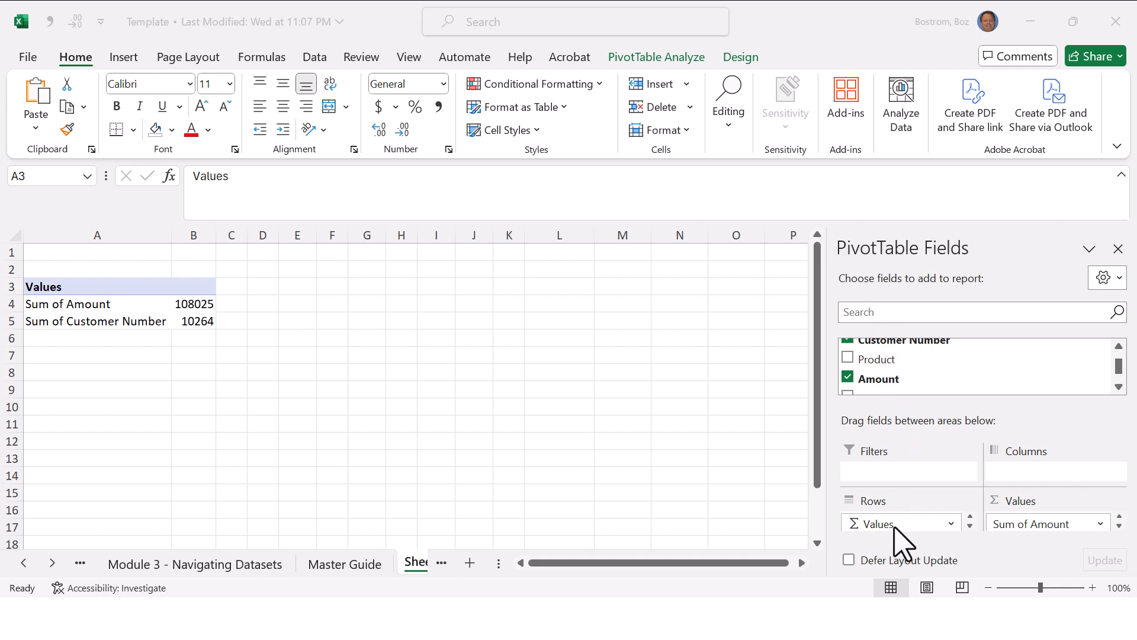
pyautogui.click(849, 342)
pyautogui.click(848, 341)
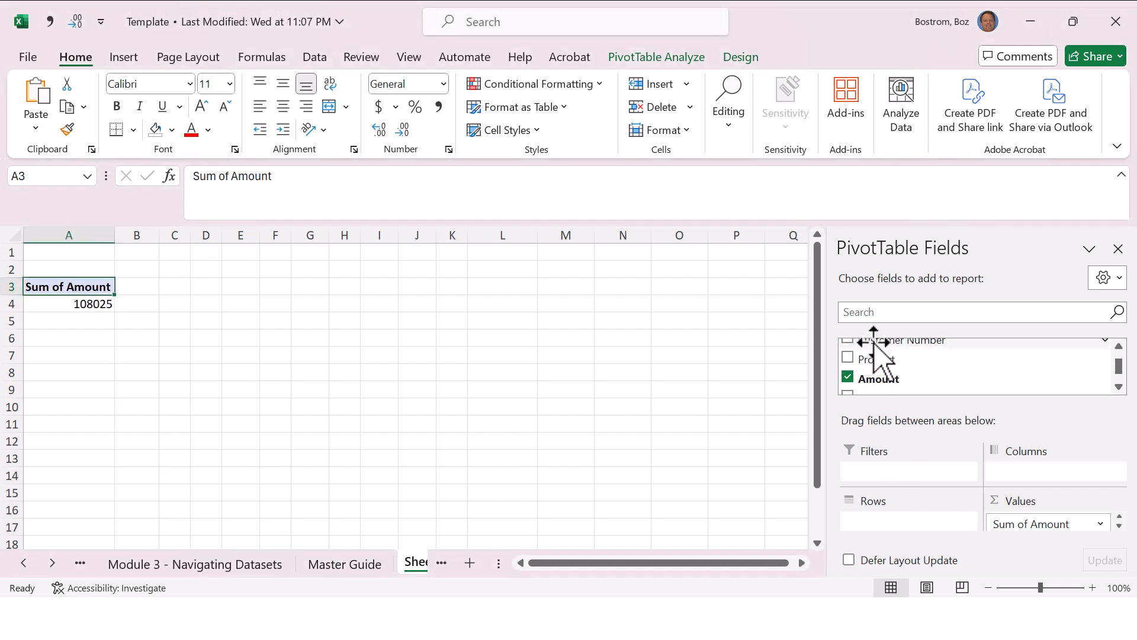
# Step: Add Customer Number as a PivotTable report filter and filter to the second customer in the list
pyautogui.moveTo(873, 343); pyautogui.dragTo(889, 475)
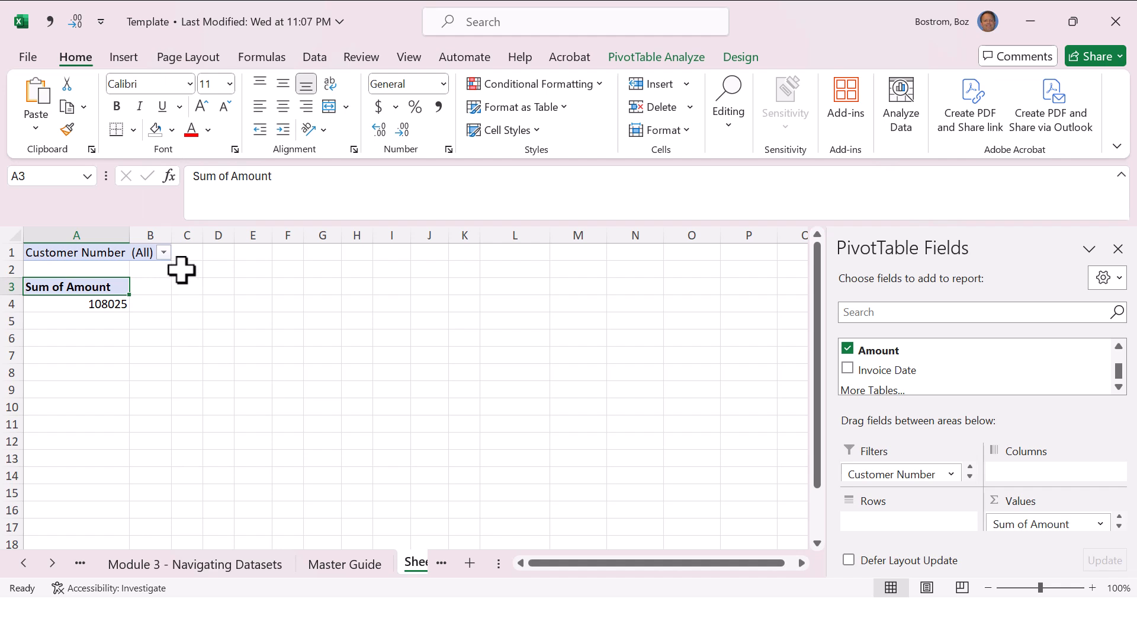
pyautogui.click(164, 252)
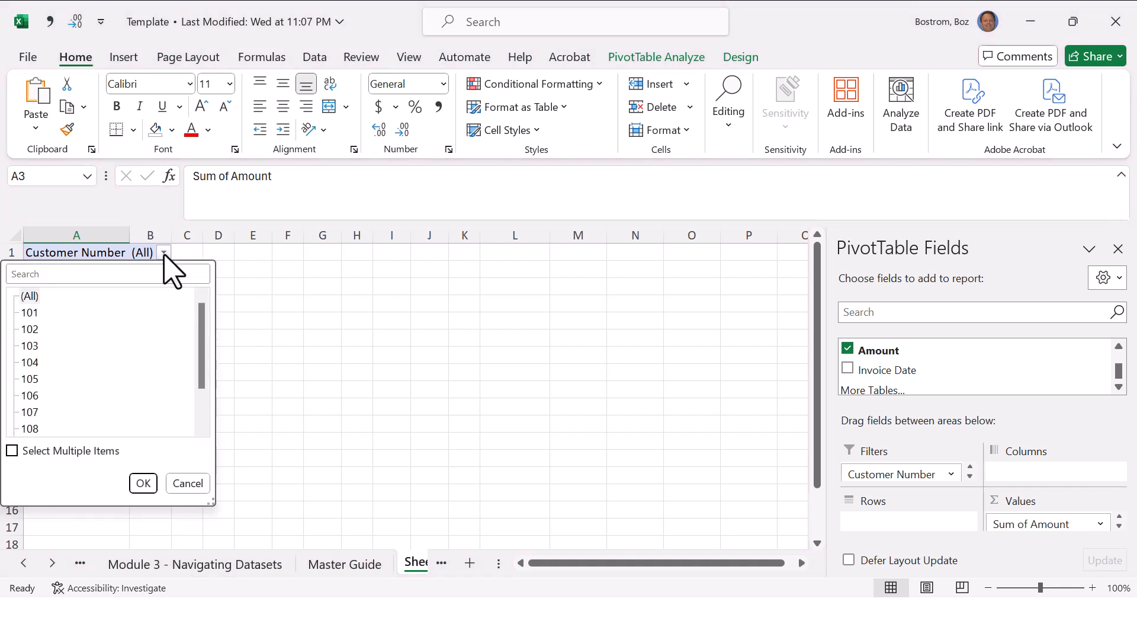
pyautogui.click(31, 329)
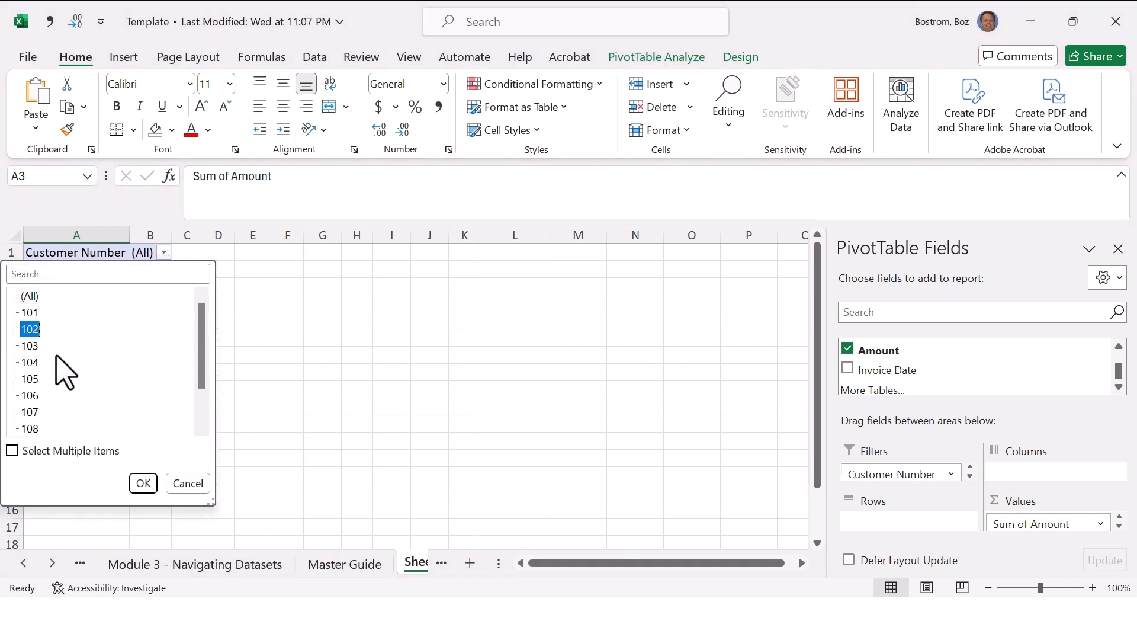
pyautogui.click(143, 483)
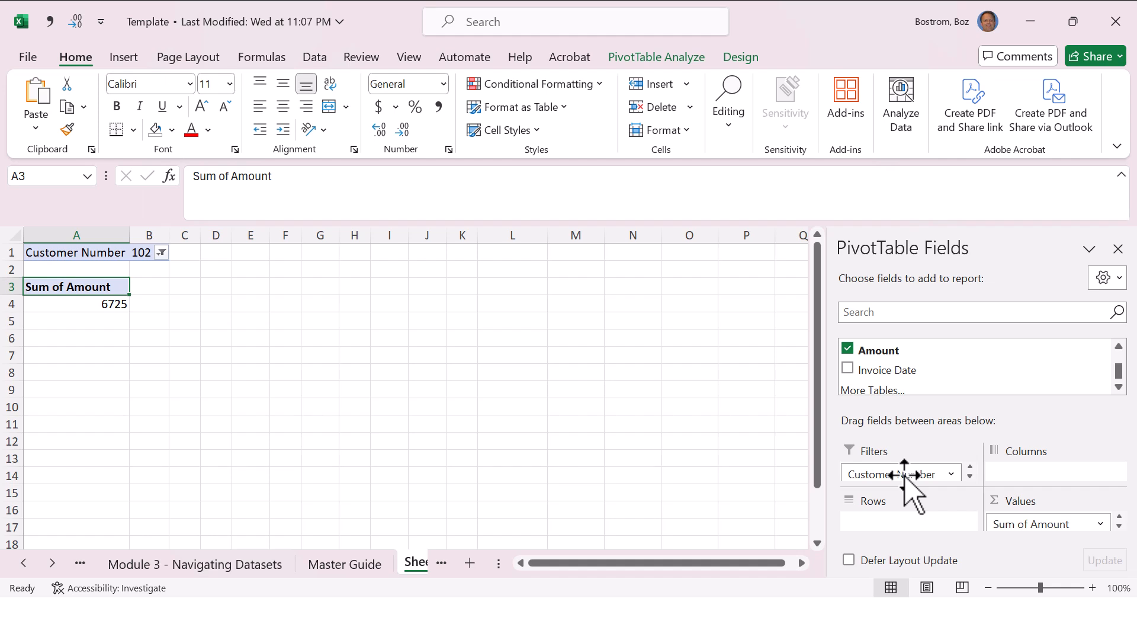
# Step: Move Customer Number from the report filter to the PivotTable's rows and add Product to its columns
pyautogui.moveTo(904, 474); pyautogui.dragTo(928, 547)
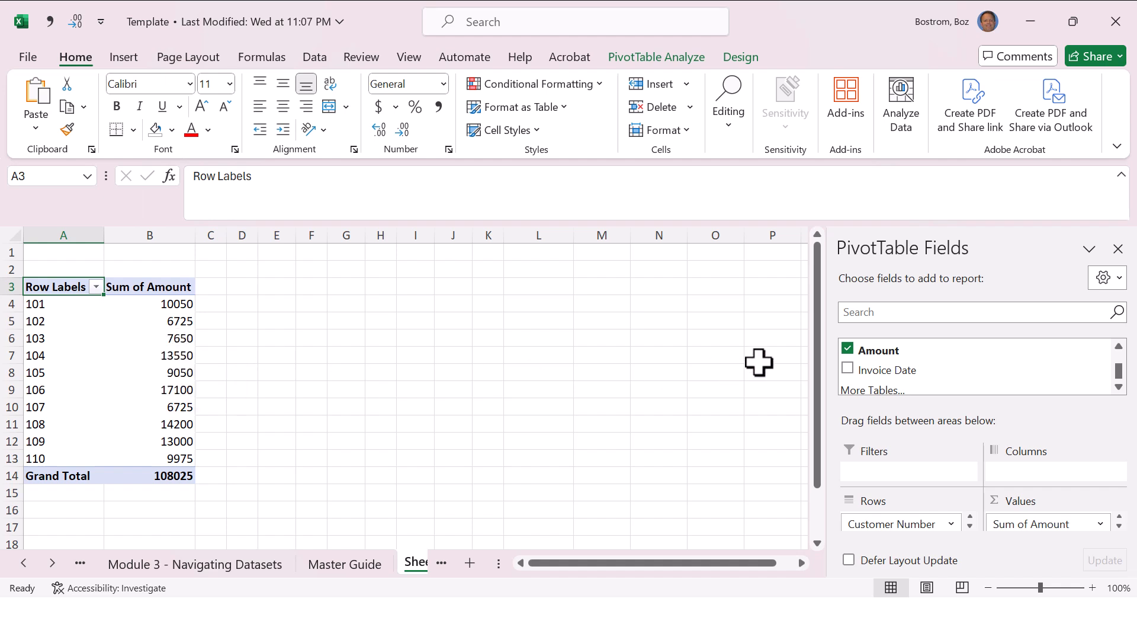
pyautogui.click(1119, 346)
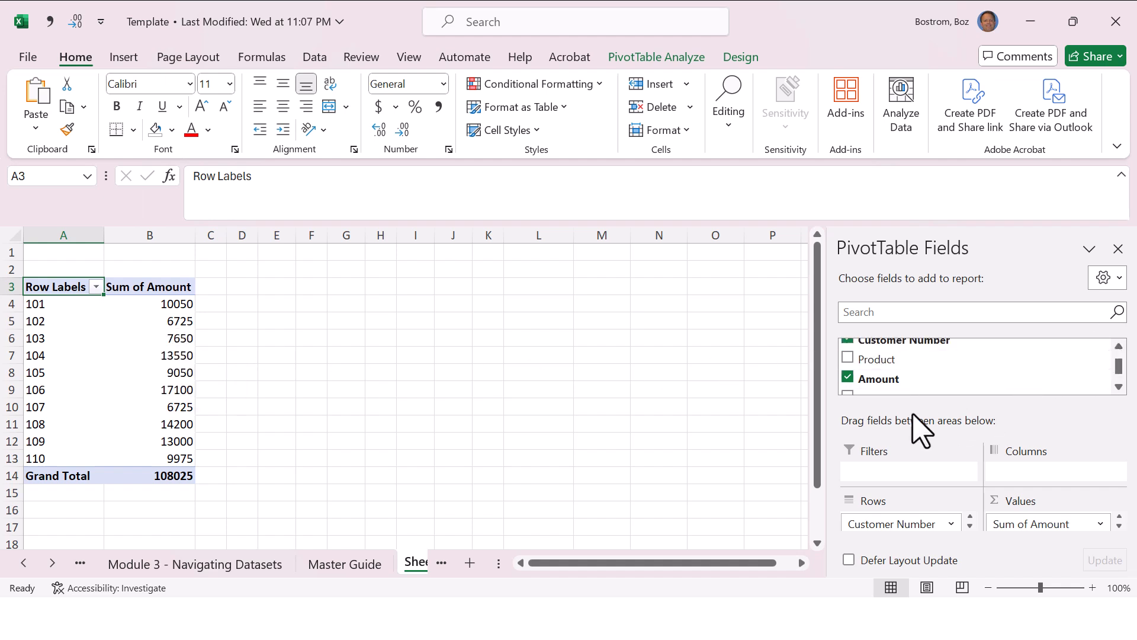
pyautogui.moveTo(866, 361); pyautogui.dragTo(1050, 474)
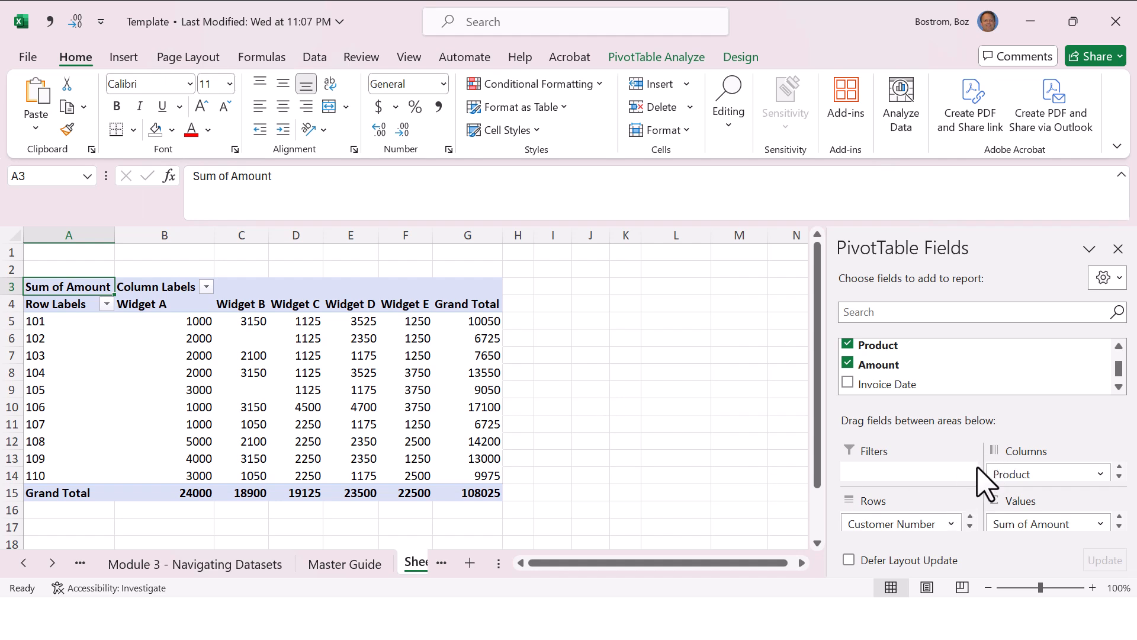
# Step: Add Invoice Date as a PivotTable report filter and filter the table to 07/06/18
pyautogui.click(1119, 388)
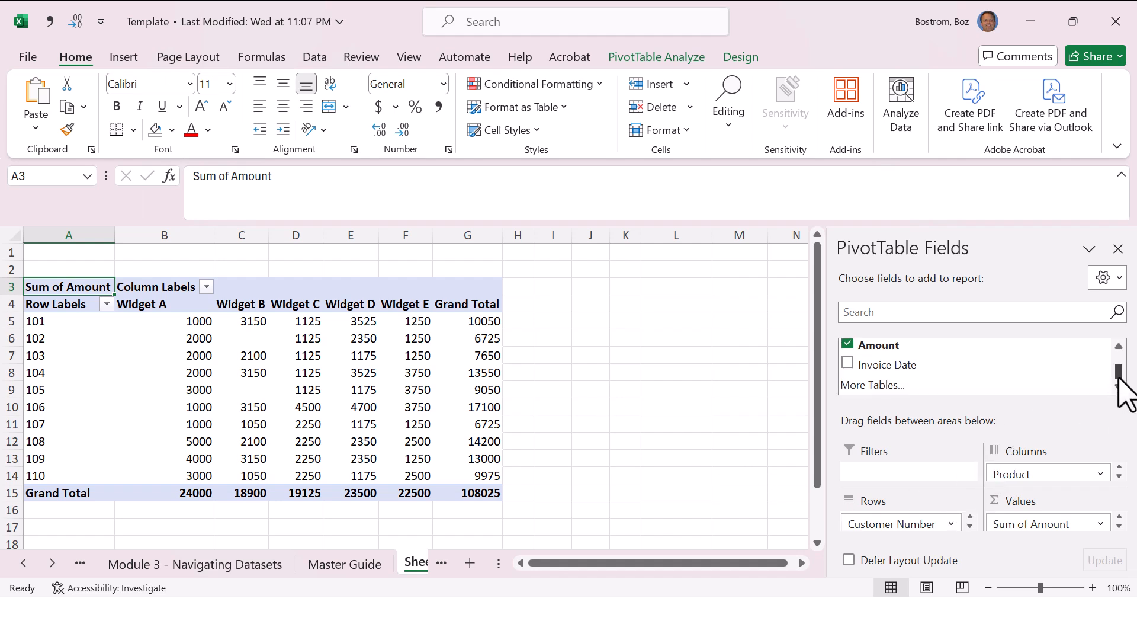
pyautogui.moveTo(1119, 374)
pyautogui.mouseDown()
pyautogui.moveTo(1119, 355)
pyautogui.moveTo(1132, 393)
pyautogui.mouseUp()
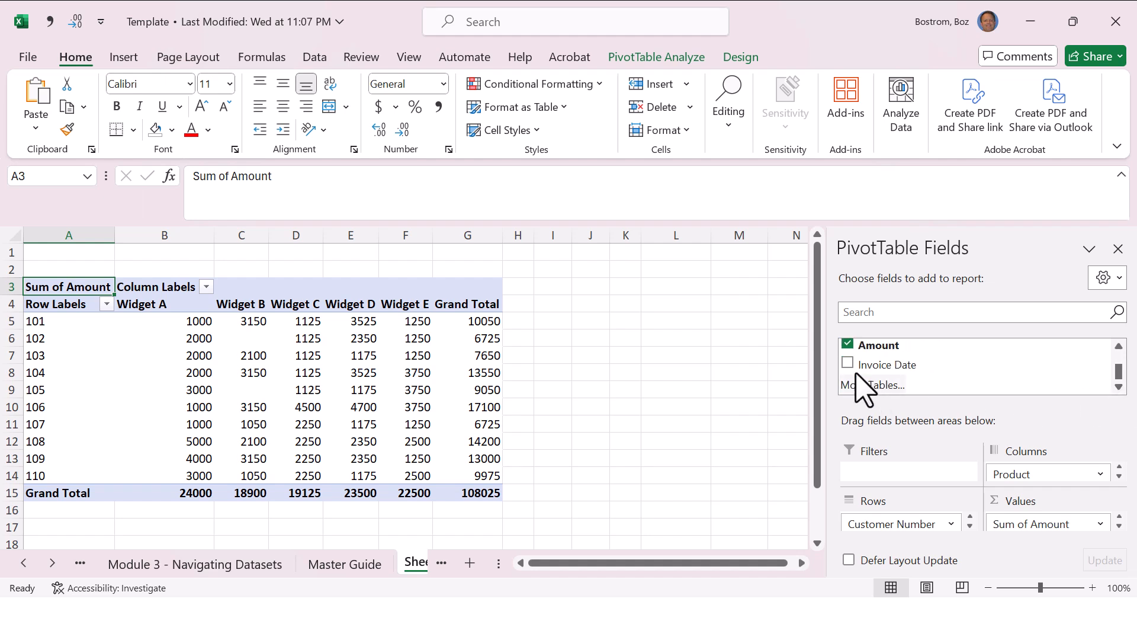
pyautogui.moveTo(876, 364); pyautogui.dragTo(883, 474)
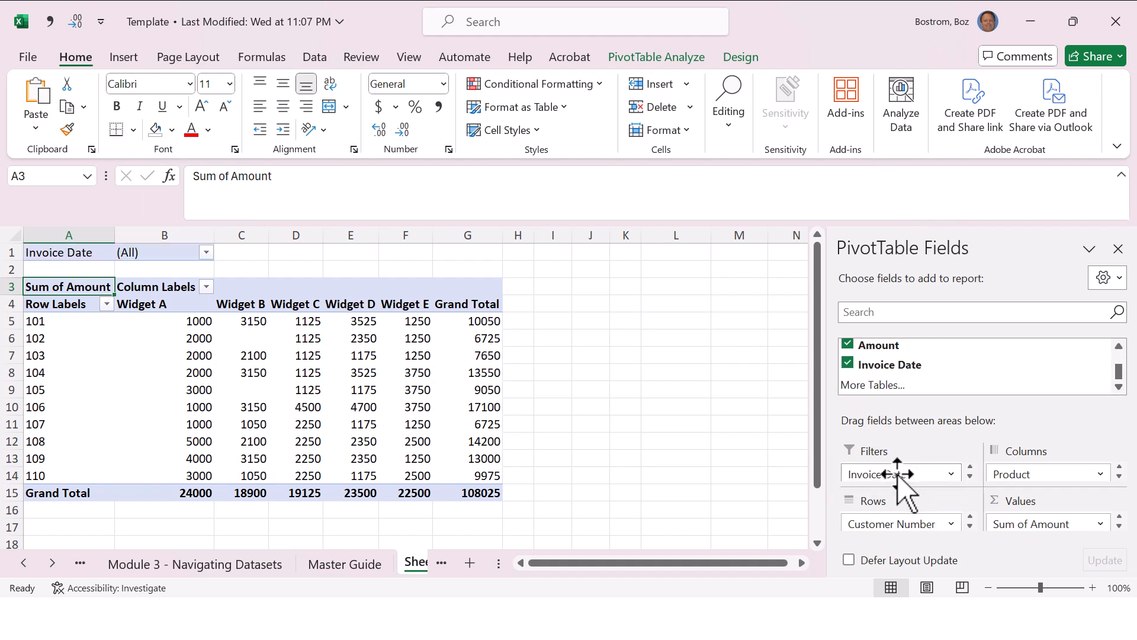
pyautogui.click(206, 252)
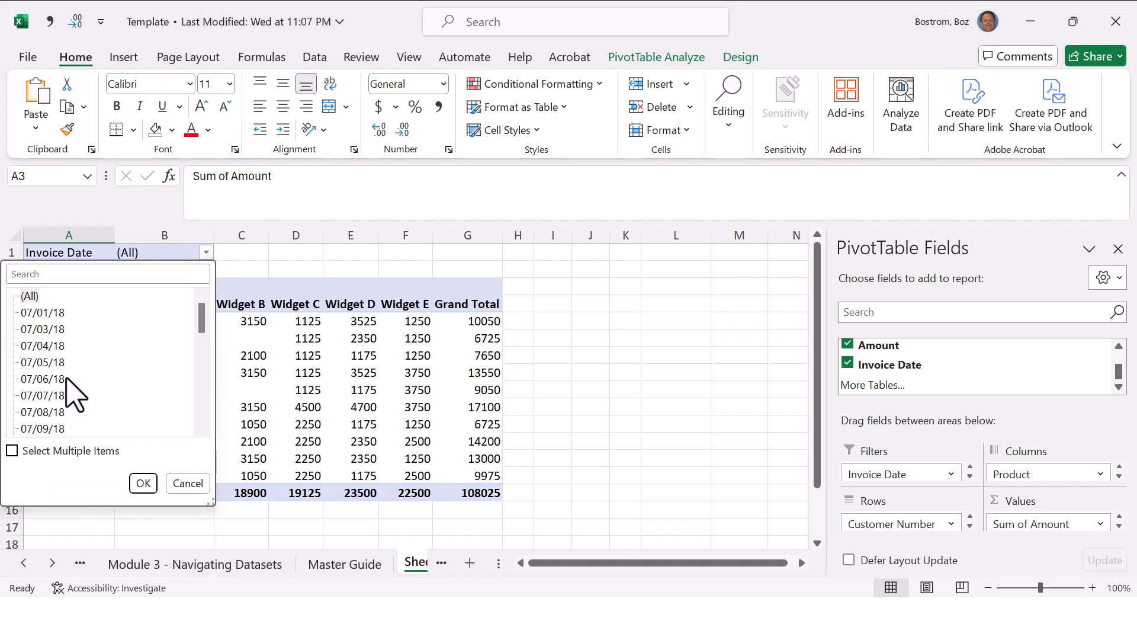
pyautogui.click(42, 379)
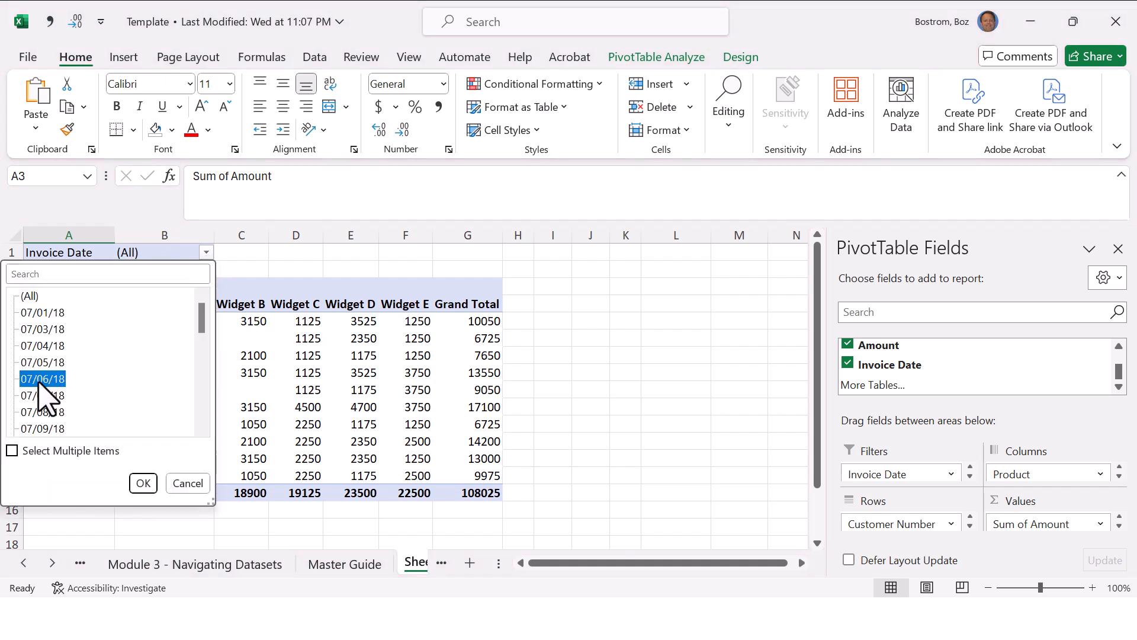
pyautogui.click(143, 483)
# Step: Examine the filtered PivotTable's Widget D amounts together with the invoice date they belong to
pyautogui.moveTo(203, 341)
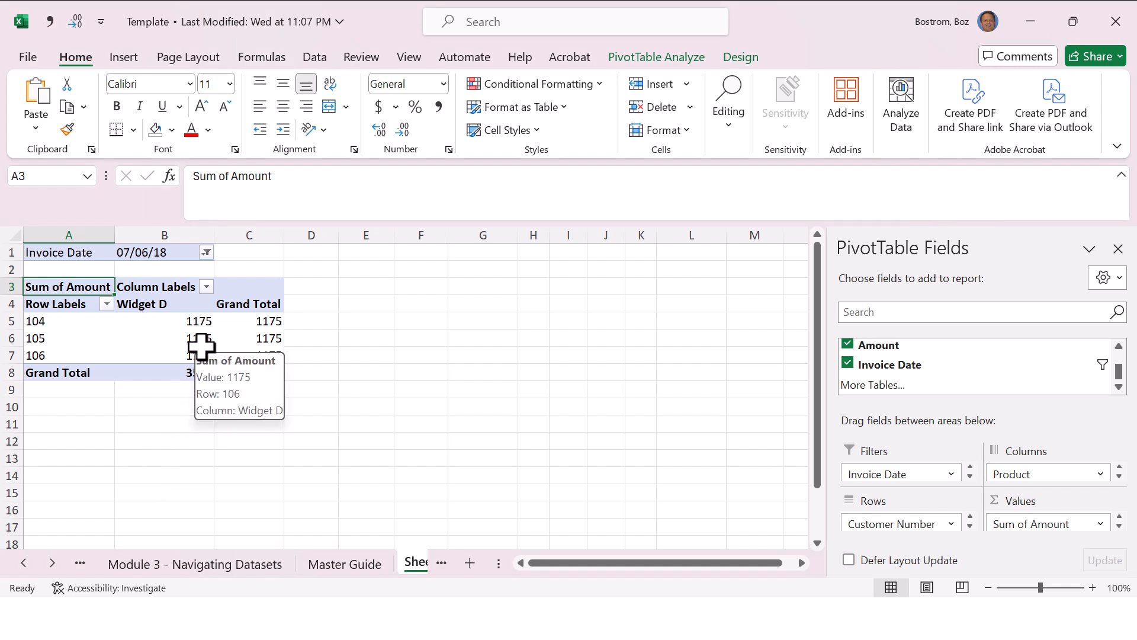
pyautogui.click(467, 351)
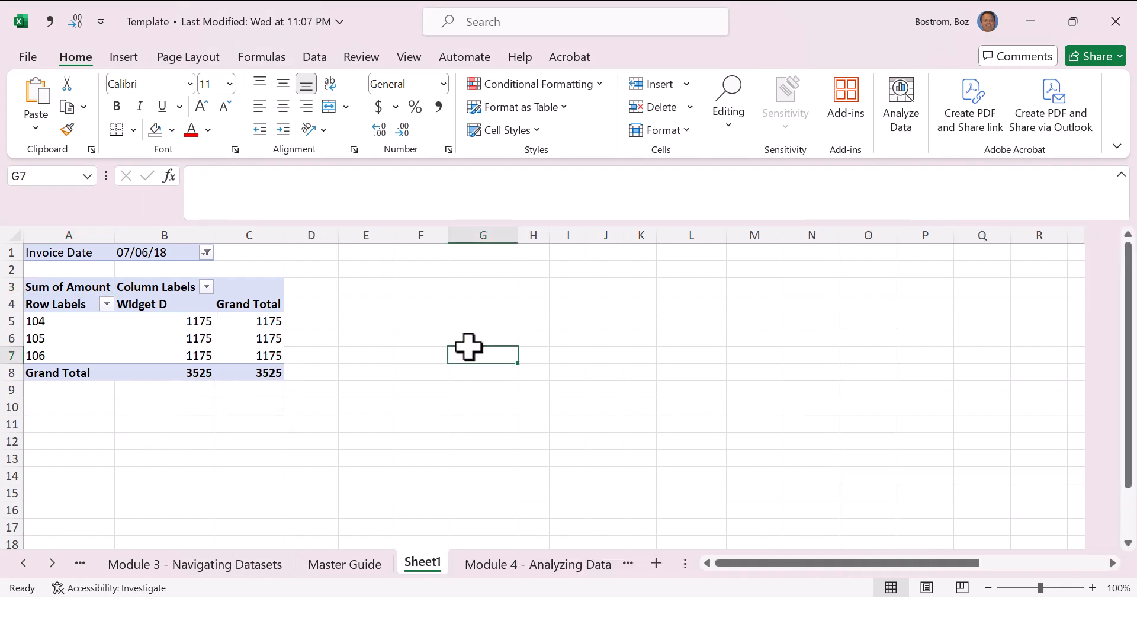
pyautogui.moveTo(173, 305); pyautogui.dragTo(178, 344)
pyautogui.click(178, 351)
pyautogui.click(168, 251)
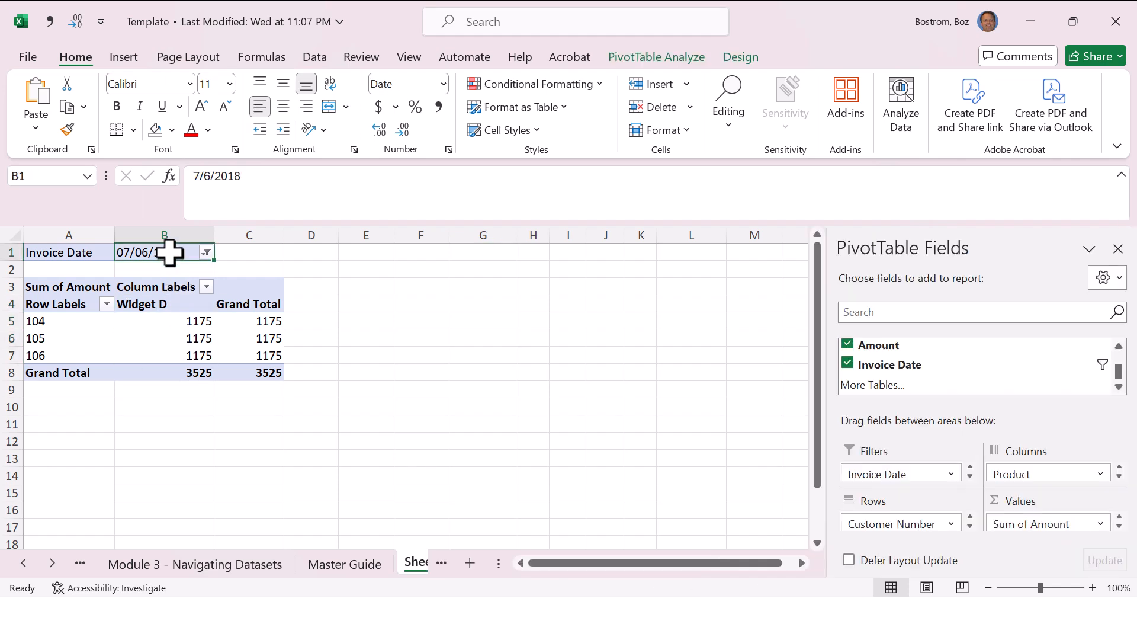
pyautogui.click(166, 321)
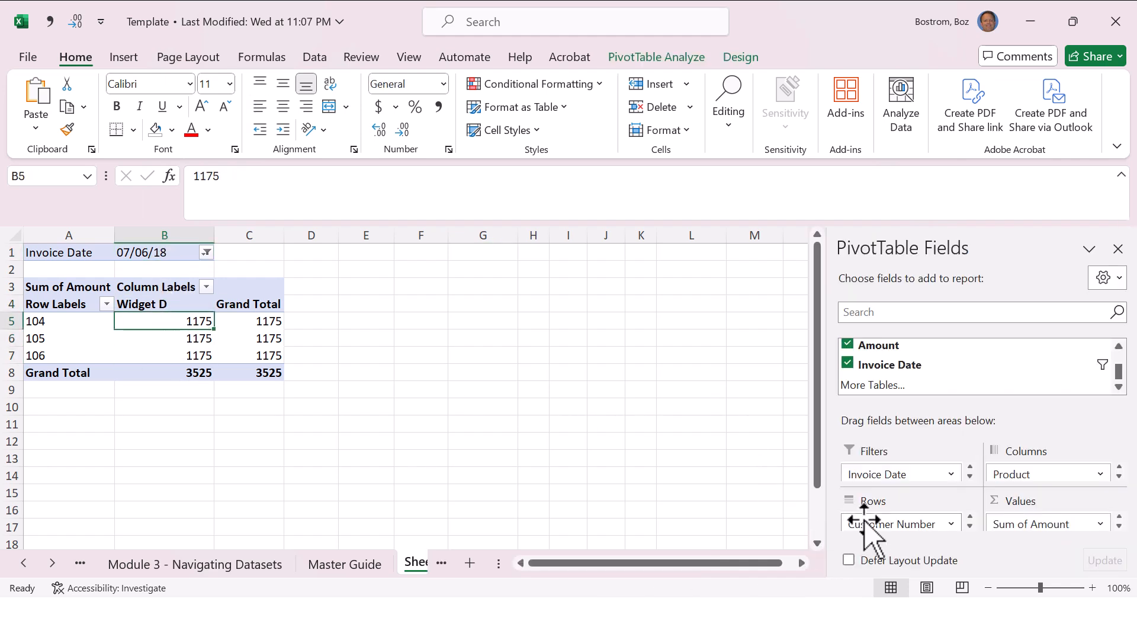
# Step: Remove Customer Number and Invoice Date from the PivotTable and move Product from columns to rows
pyautogui.moveTo(864, 523); pyautogui.dragTo(871, 536)
pyautogui.moveTo(887, 476); pyautogui.dragTo(706, 457)
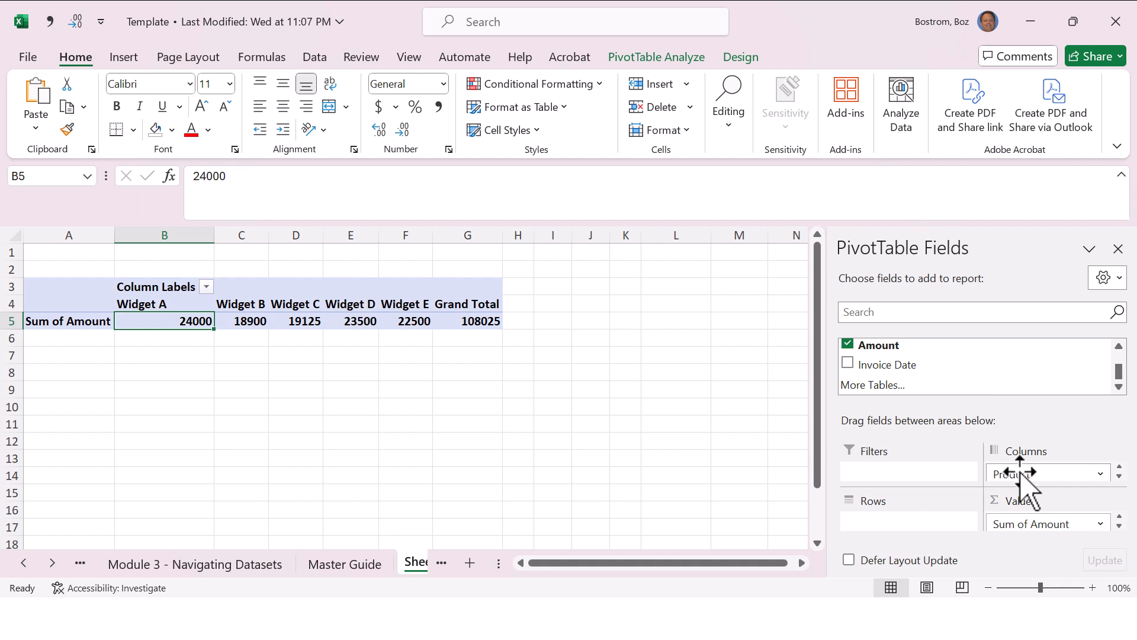
pyautogui.moveTo(1015, 472); pyautogui.dragTo(900, 529)
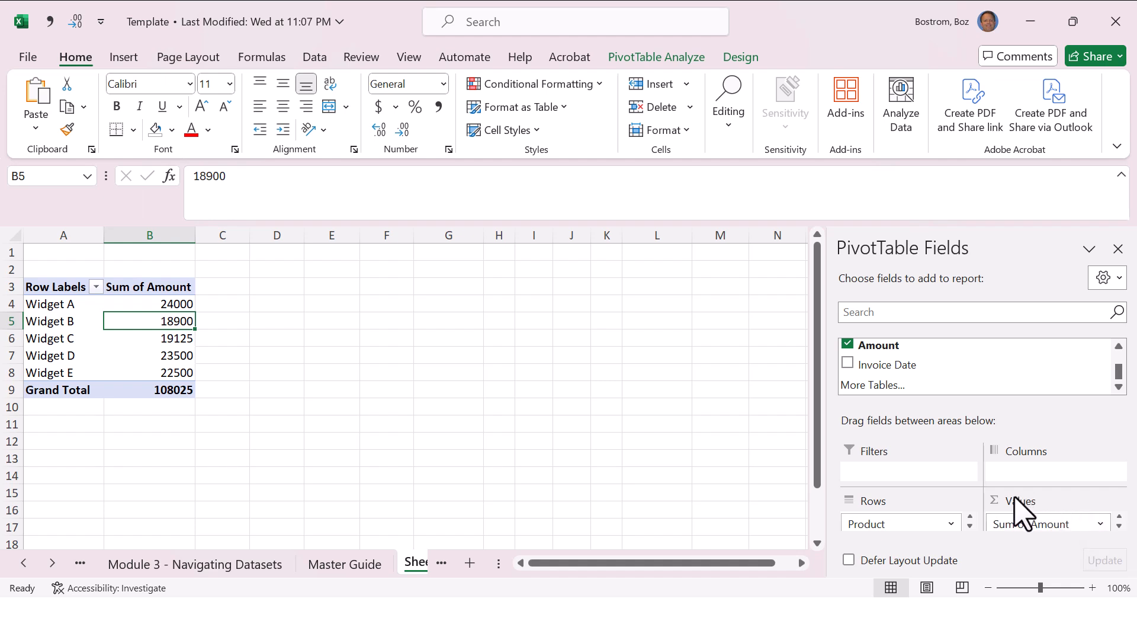
# Step: Change the PivotTable's Amount value field to summarize by Count
pyautogui.click(1094, 523)
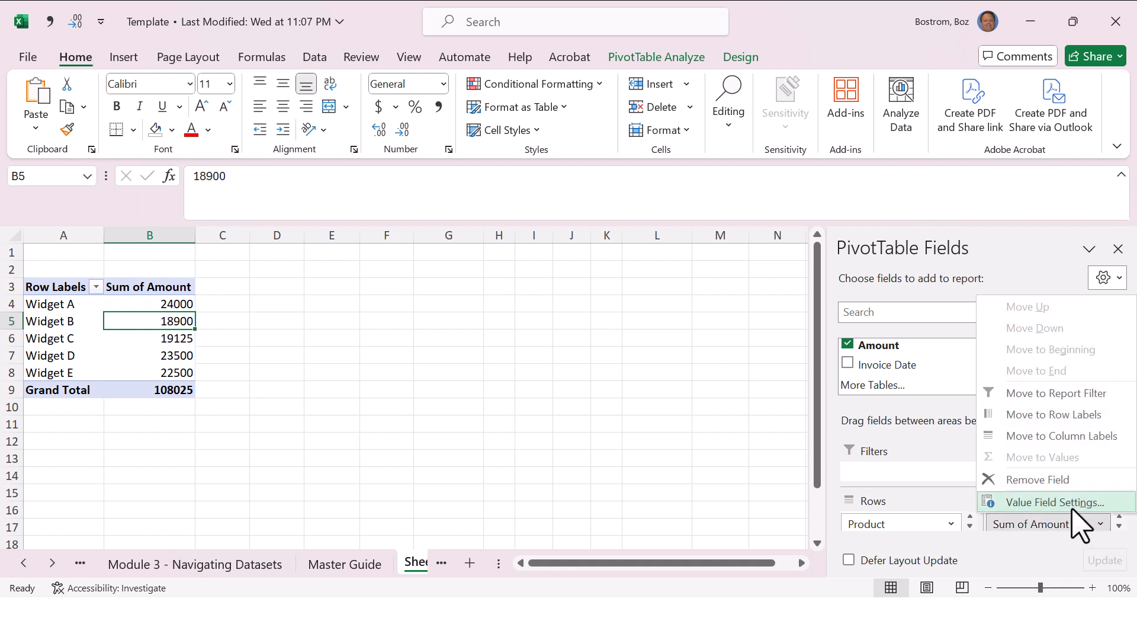
pyautogui.click(1055, 503)
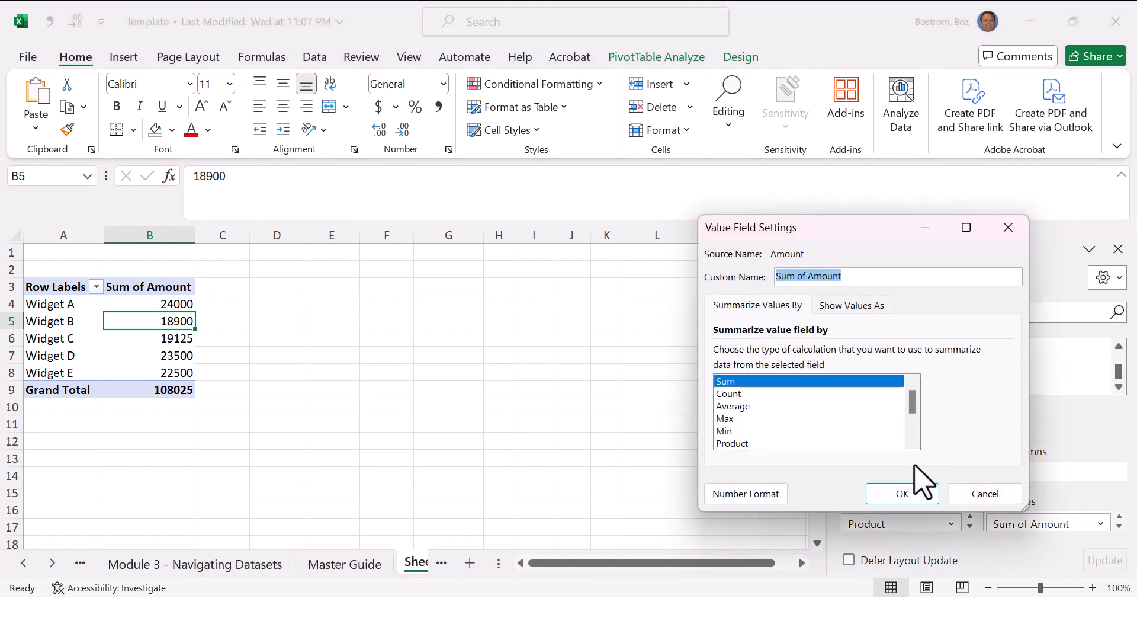
pyautogui.click(764, 395)
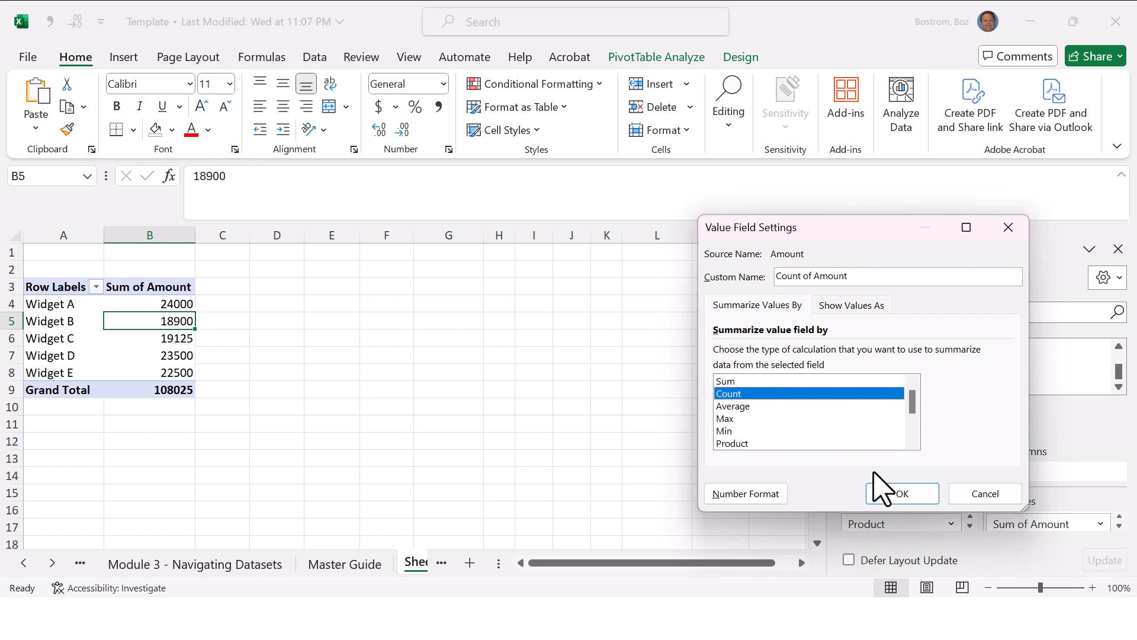
pyautogui.click(885, 493)
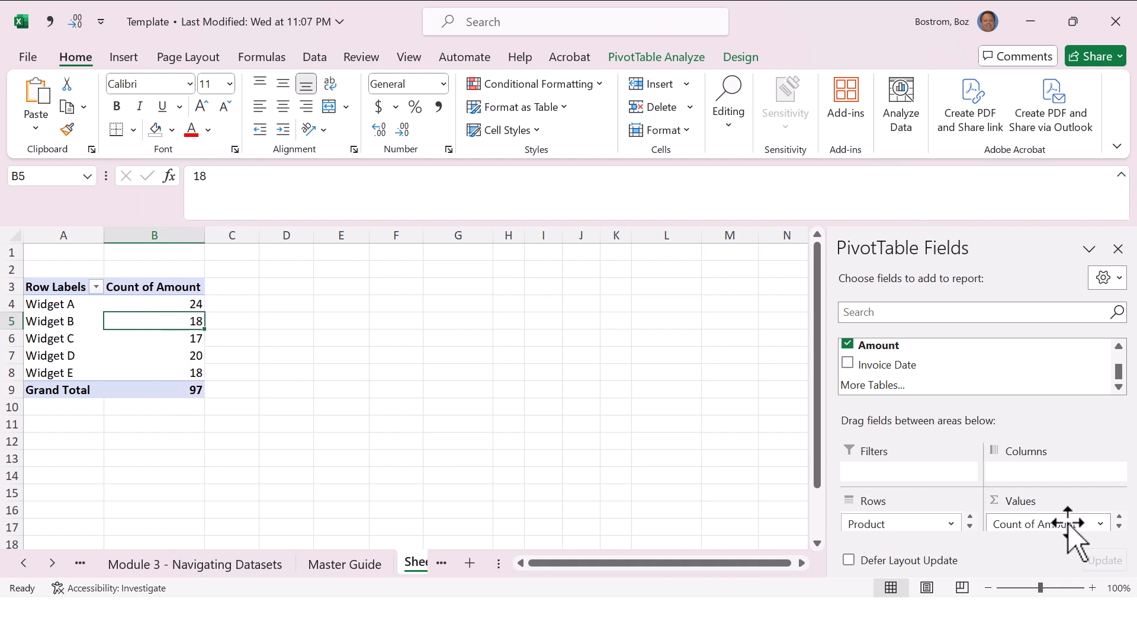
# Step: Change the PivotTable's Amount value field to summarize by Average
pyautogui.click(1101, 524)
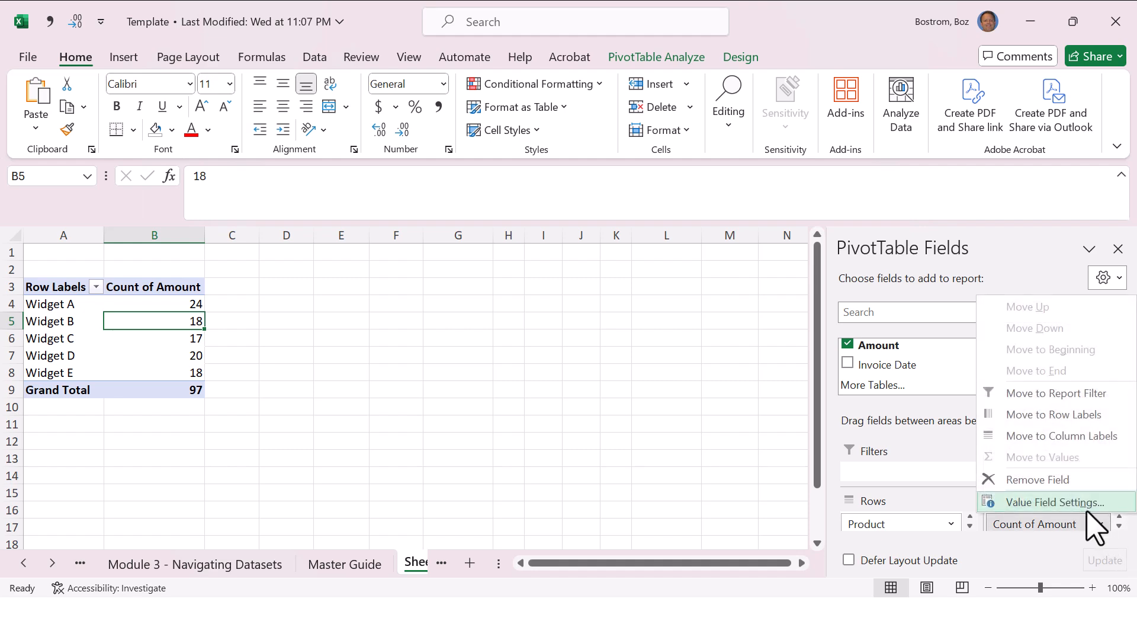
pyautogui.click(1091, 505)
pyautogui.click(757, 407)
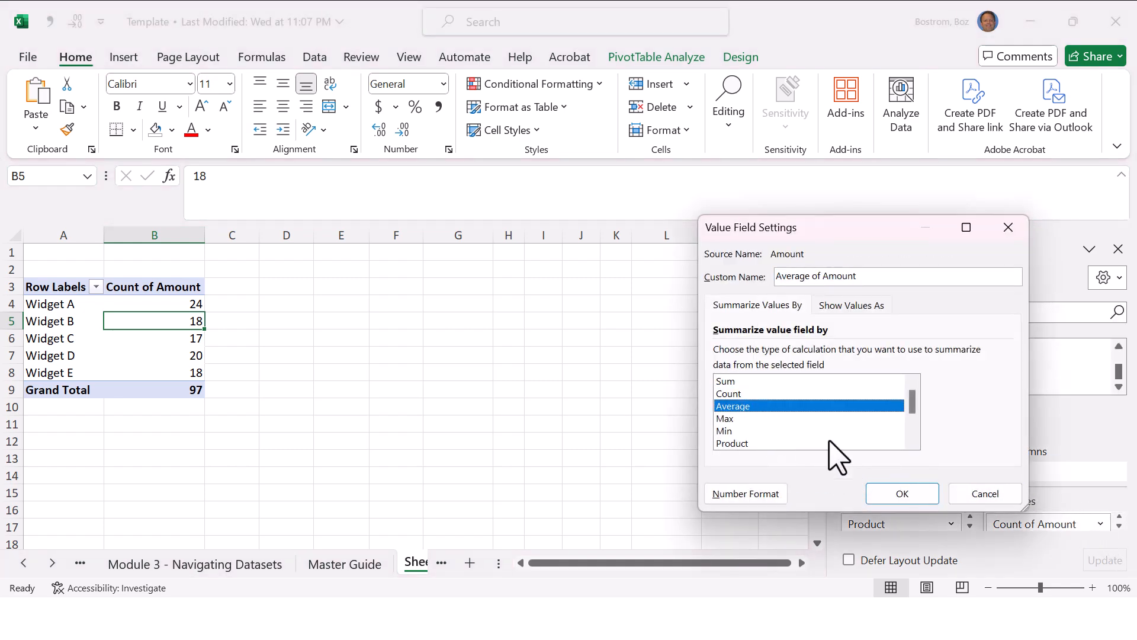
pyautogui.click(912, 498)
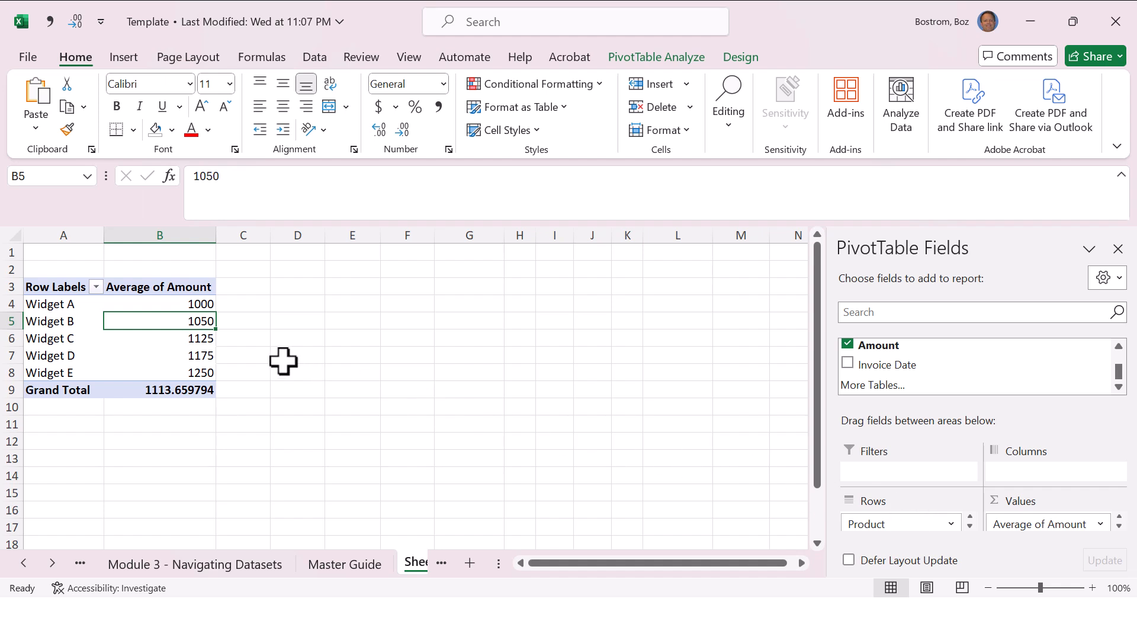
# Step: Review the other summary calculations offered in the Amount field's value settings
pyautogui.click(1100, 523)
pyautogui.click(1040, 501)
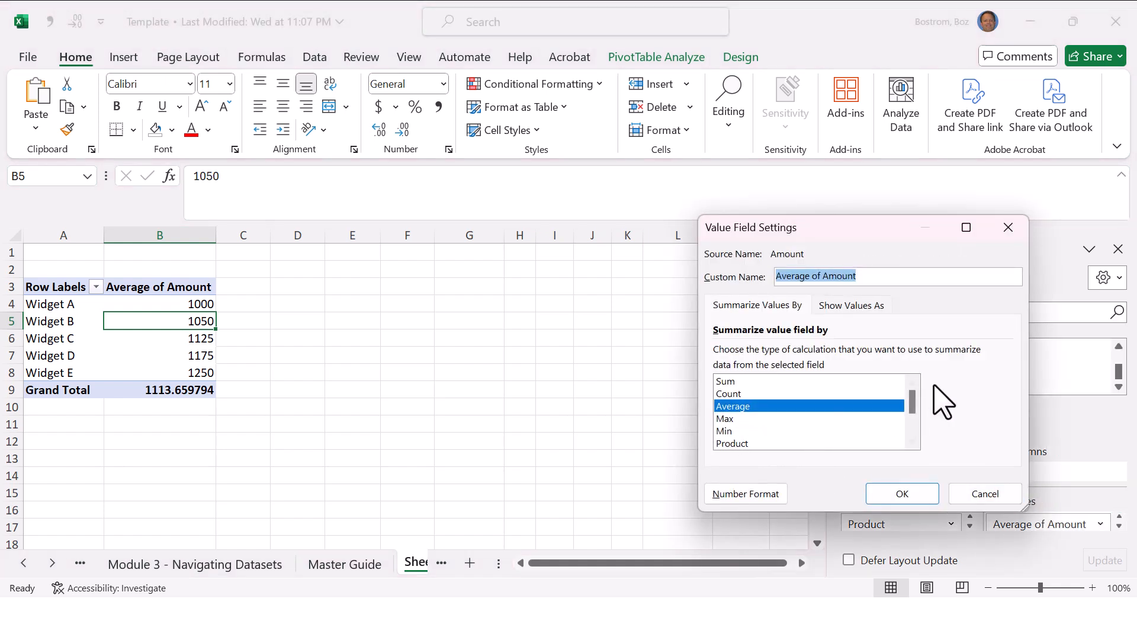
pyautogui.moveTo(912, 394)
pyautogui.mouseDown()
pyautogui.moveTo(917, 419)
pyautogui.moveTo(916, 396)
pyautogui.mouseUp()
pyautogui.press('Return')
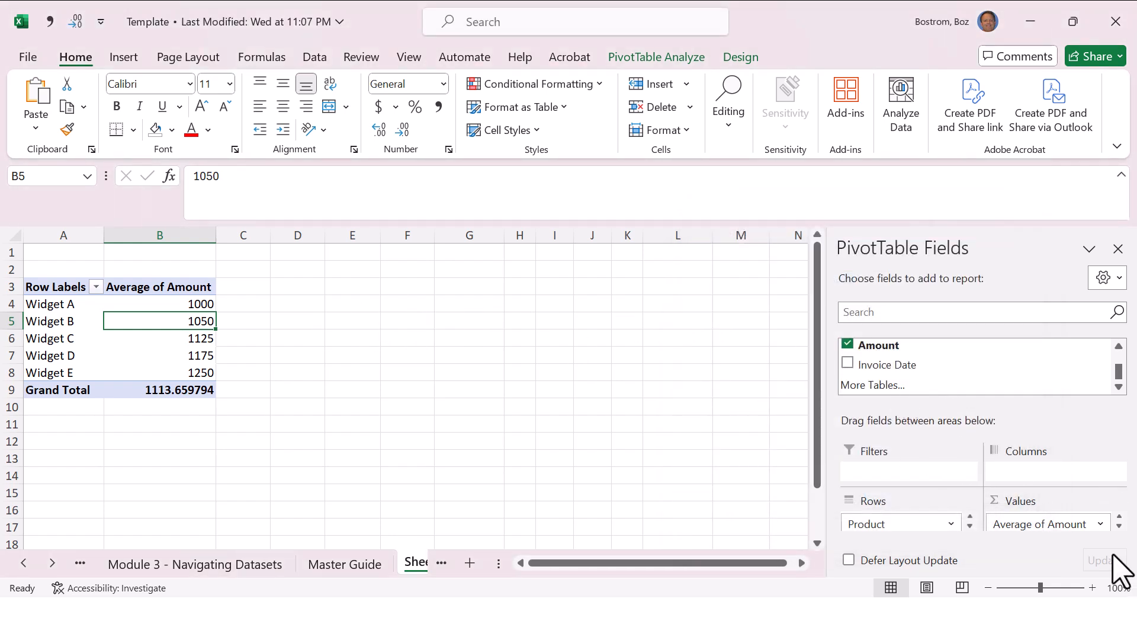
# Step: Set the PivotTable's Amount value field to summarize by Sum
pyautogui.click(1100, 524)
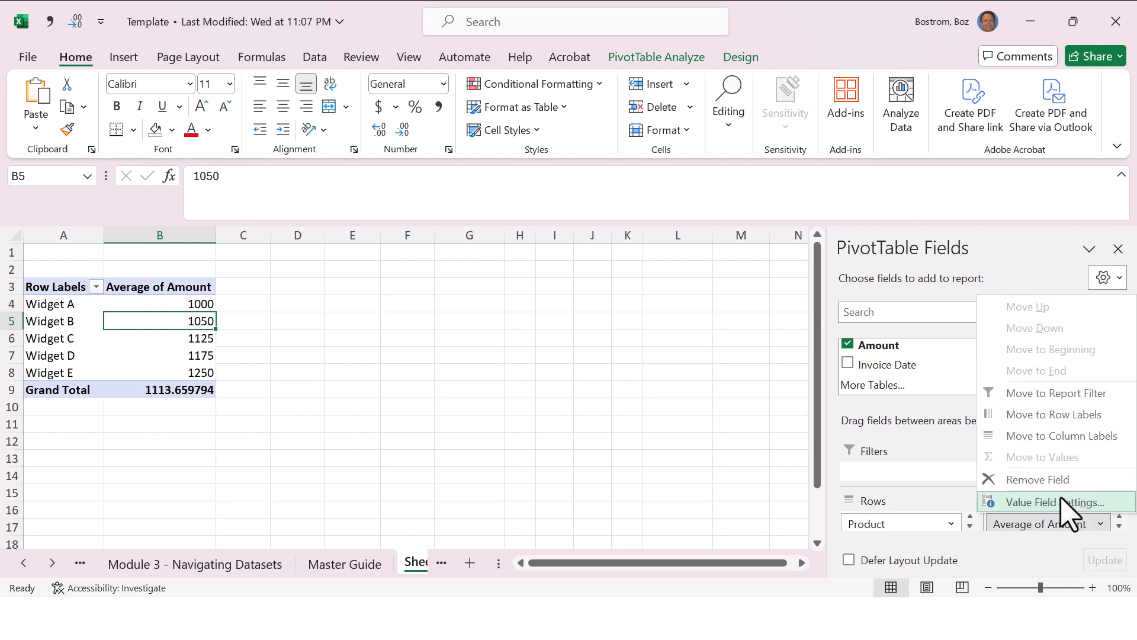
pyautogui.click(1062, 502)
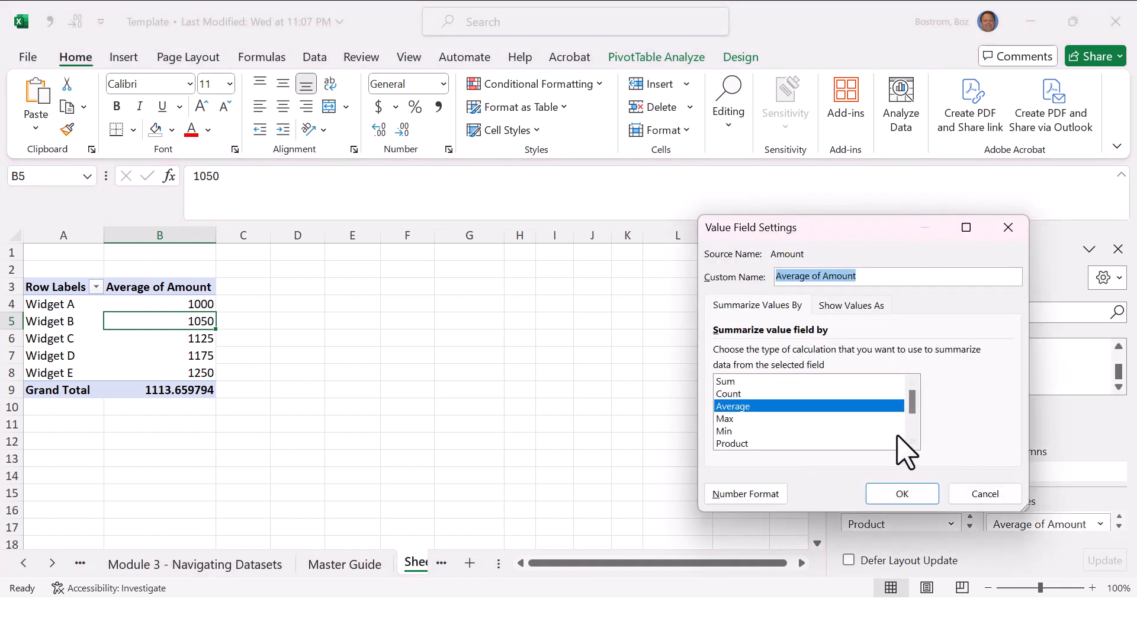
pyautogui.click(752, 382)
pyautogui.click(915, 494)
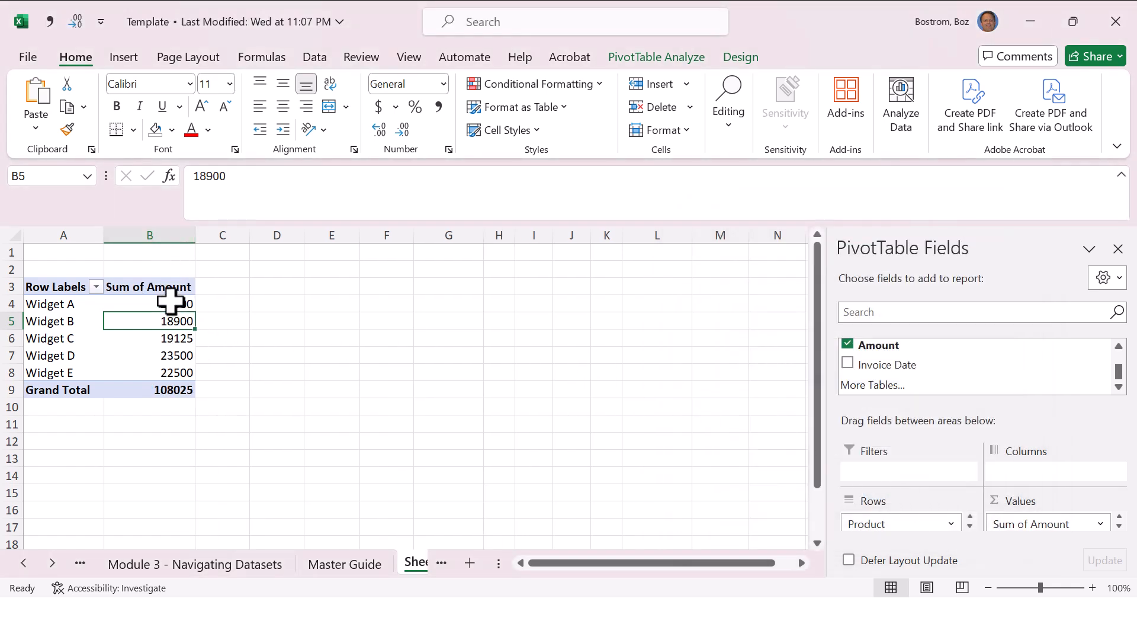
# Step: Format the PivotTable amounts in B4:B9, including the grand total, as numbers with thousands separators and two decimals
pyautogui.moveTo(171, 302); pyautogui.dragTo(179, 387)
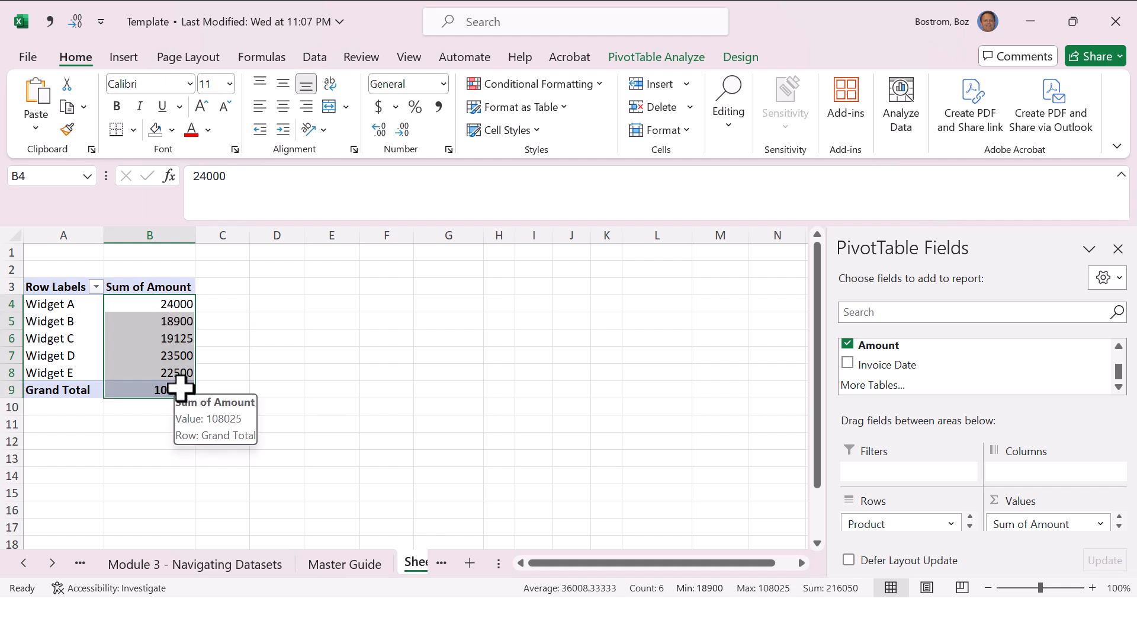
pyautogui.hotkey('ctrl', 'shift', '1')
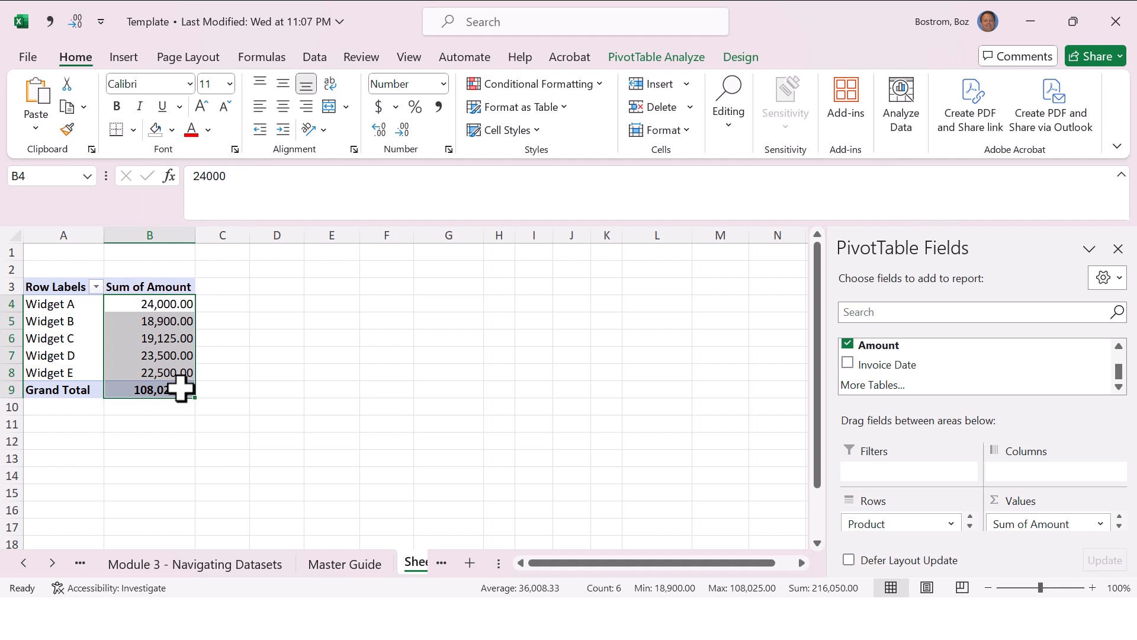
# Step: Try the currency format on the PivotTable amounts in B4:B9, then return them to the two-decimal number format
pyautogui.hotkey('ctrl', 'shift', '4')
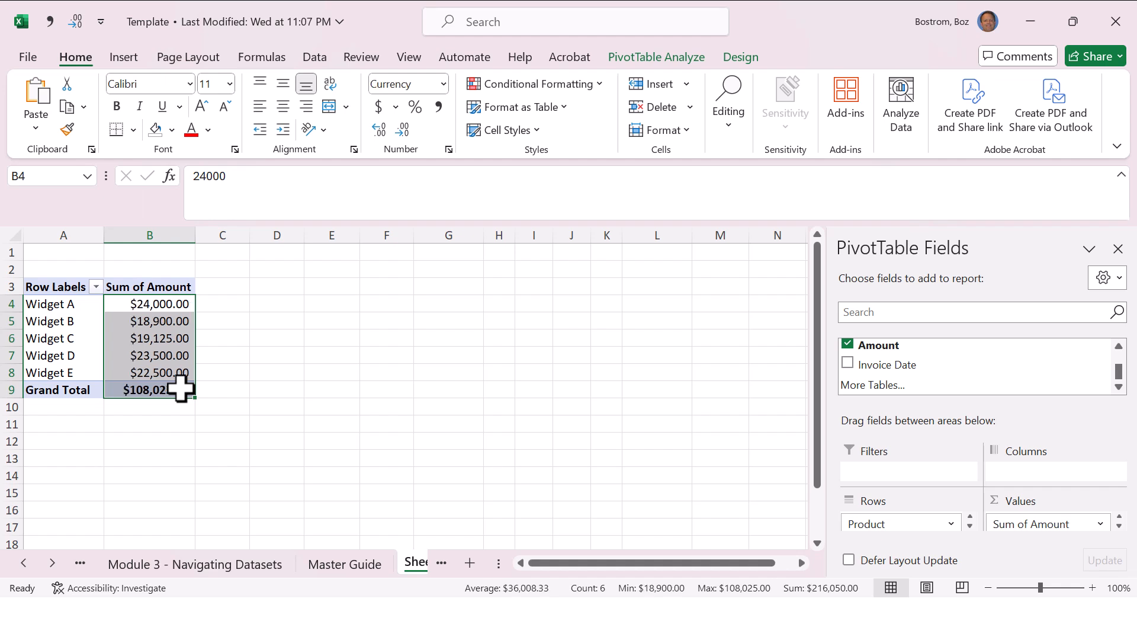
pyautogui.hotkey('ctrl', 'shift', '1')
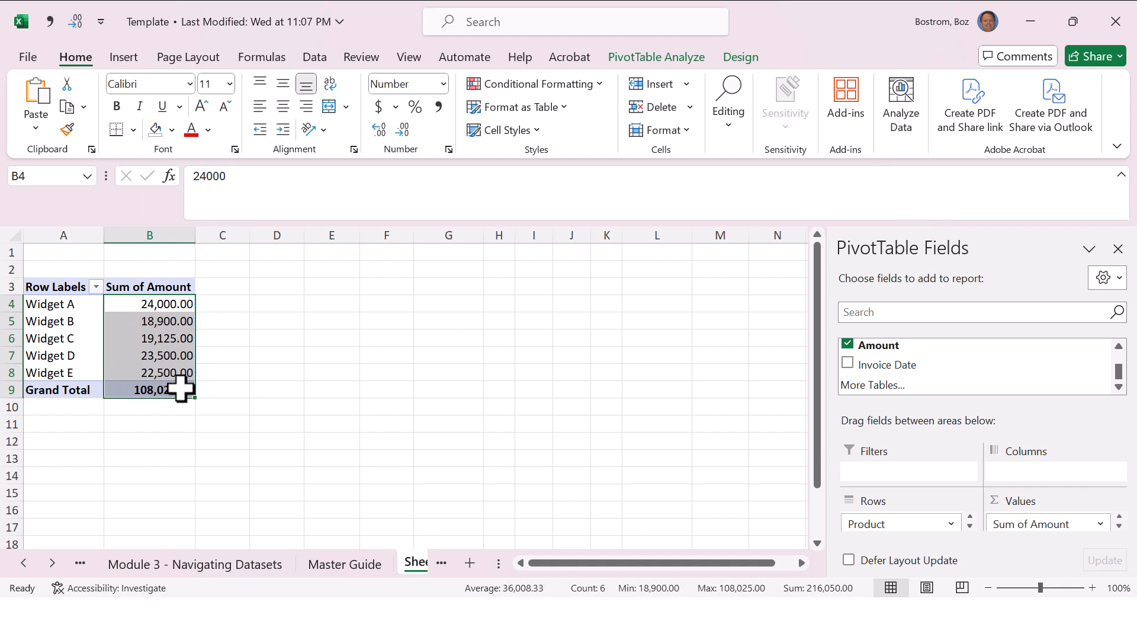
pyautogui.click(256, 325)
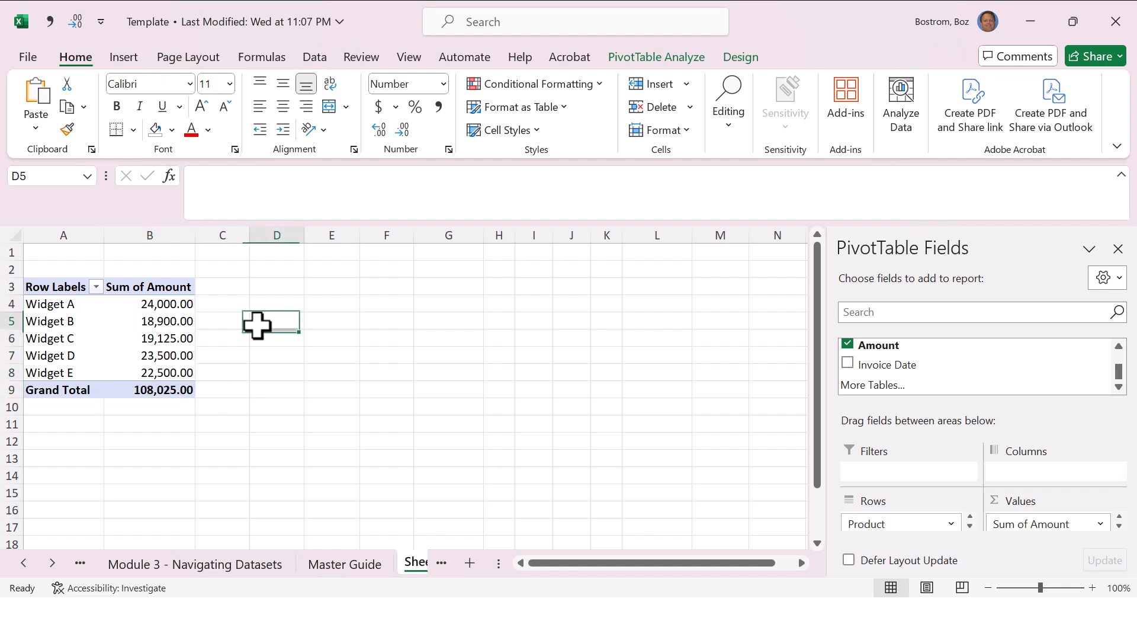
# Step: Reduce the PivotTable amounts in B4:B9, including the grand total, to zero decimal places
pyautogui.moveTo(168, 297); pyautogui.dragTo(169, 388)
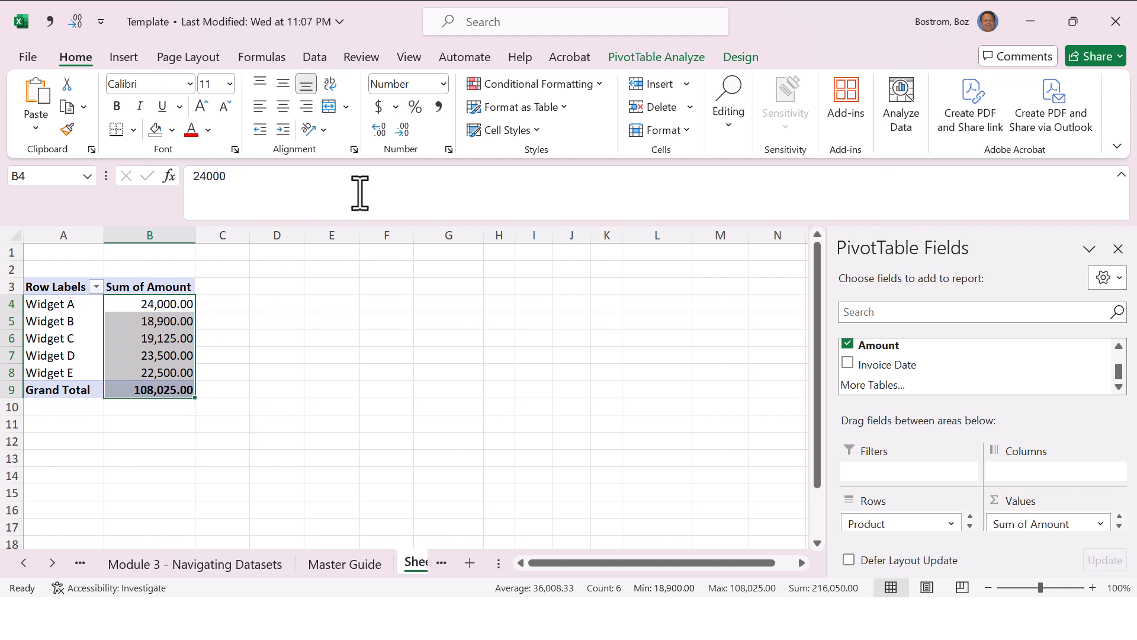
pyautogui.doubleClick(404, 131)
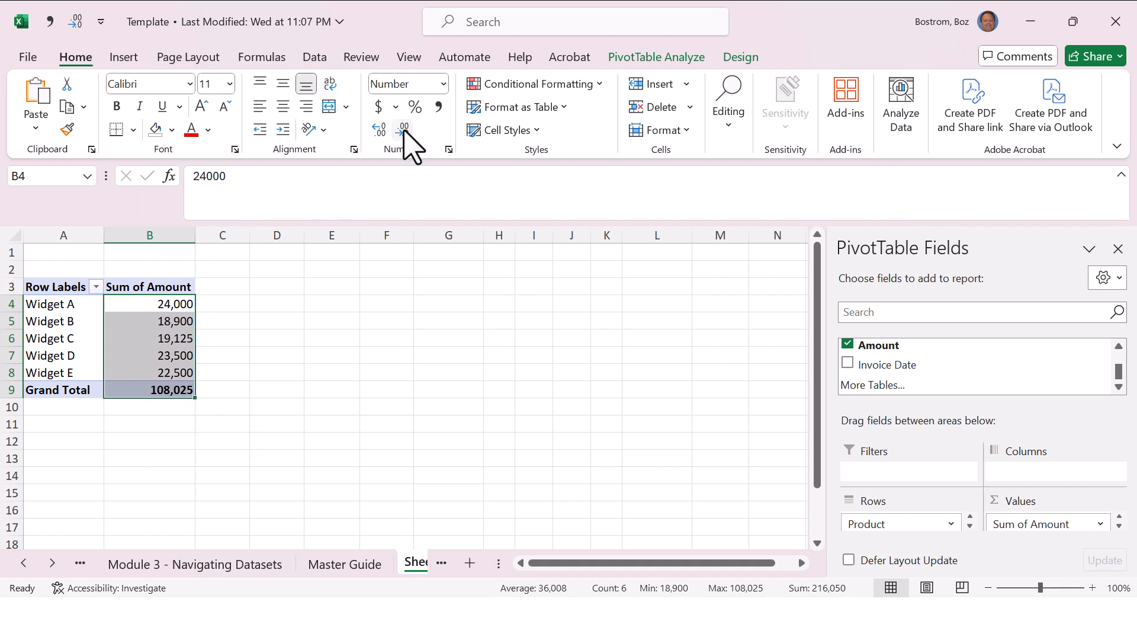
pyautogui.click(163, 323)
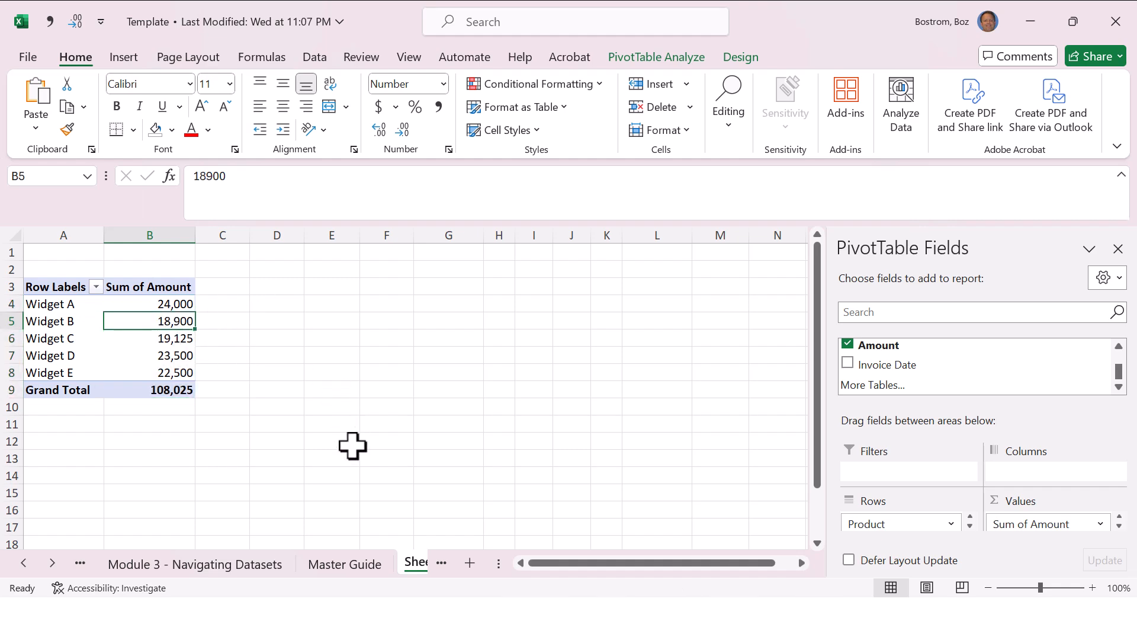
# Step: Review the Module 4 entries on sorting, PivotTables and charts in the Master Guide worksheet, then return to Sheet1
pyautogui.hotkey('ctrl', 'pageup')
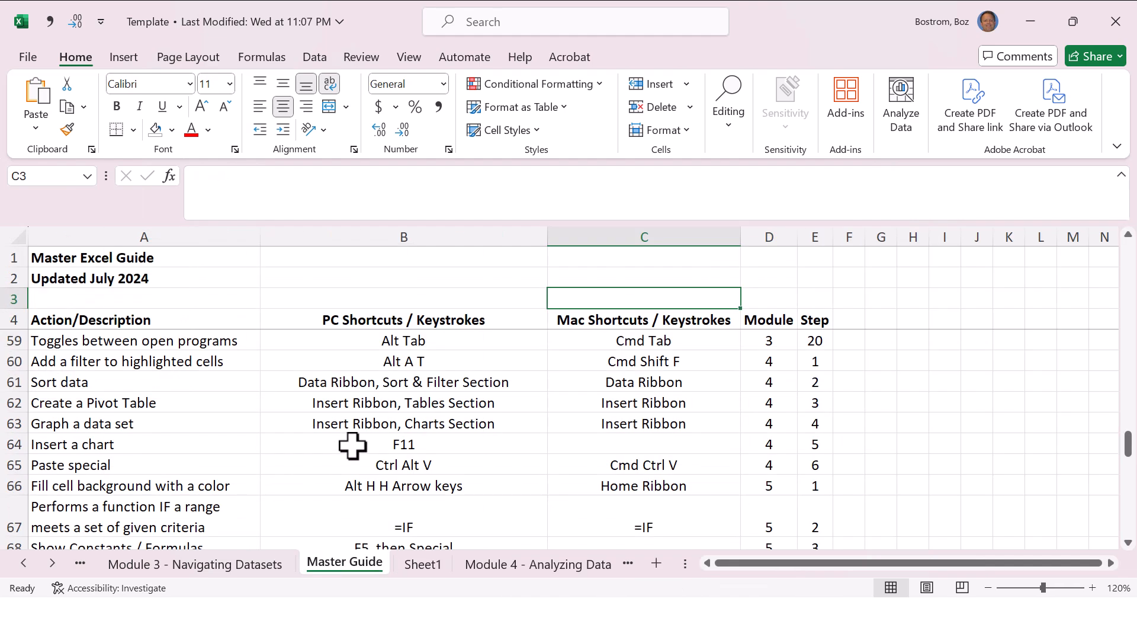
pyautogui.press('Down')
pyautogui.press('pagedown')
pyautogui.press('pagedown')
pyautogui.press('pagedown')
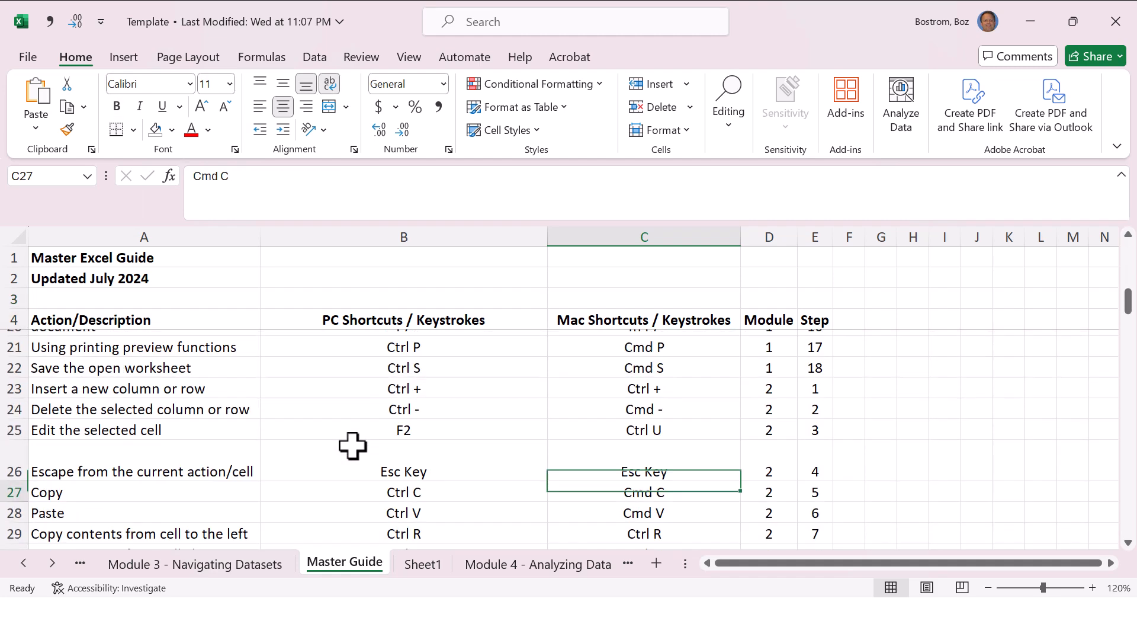
pyautogui.press('pagedown')
pyautogui.press('pagedown')
pyautogui.press('Down')
pyautogui.press('Down')
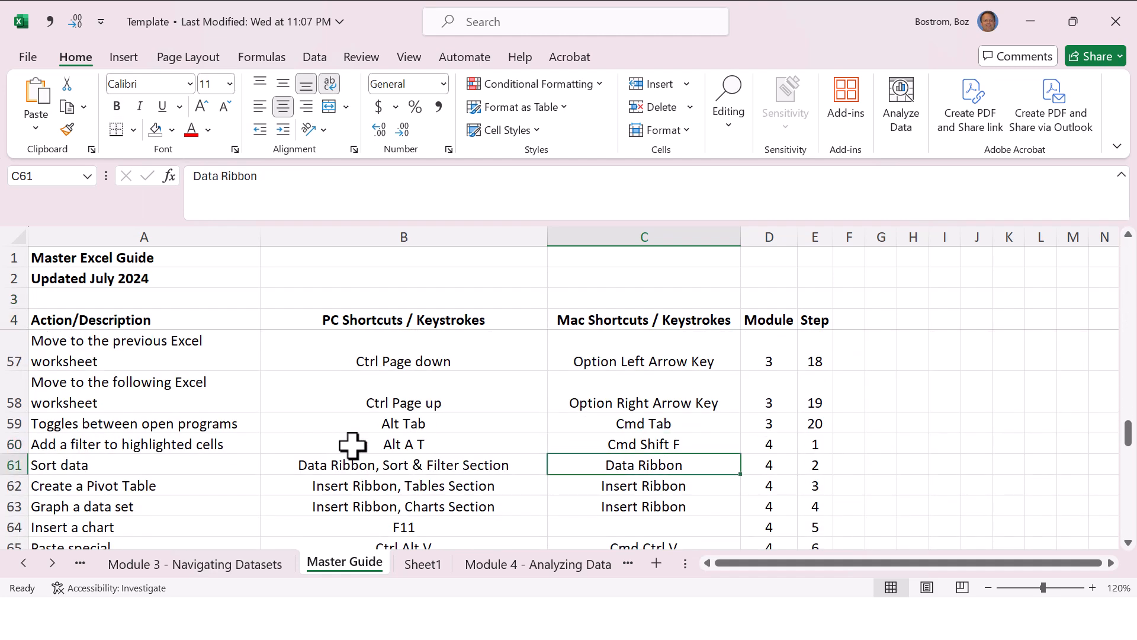
pyautogui.press('Left')
pyautogui.press('Left')
pyautogui.press('Right')
pyautogui.press('Right')
pyautogui.press('Right')
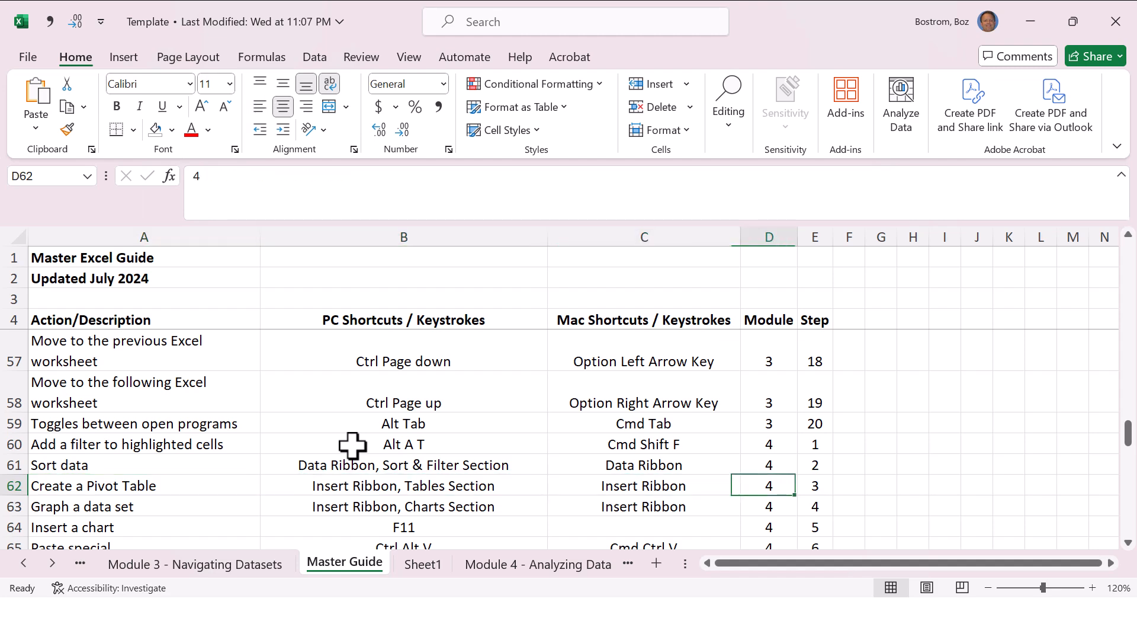
pyautogui.press('Left')
pyautogui.press('Left')
pyautogui.press('Left')
pyautogui.press('Down')
pyautogui.press('Down')
pyautogui.press('Down')
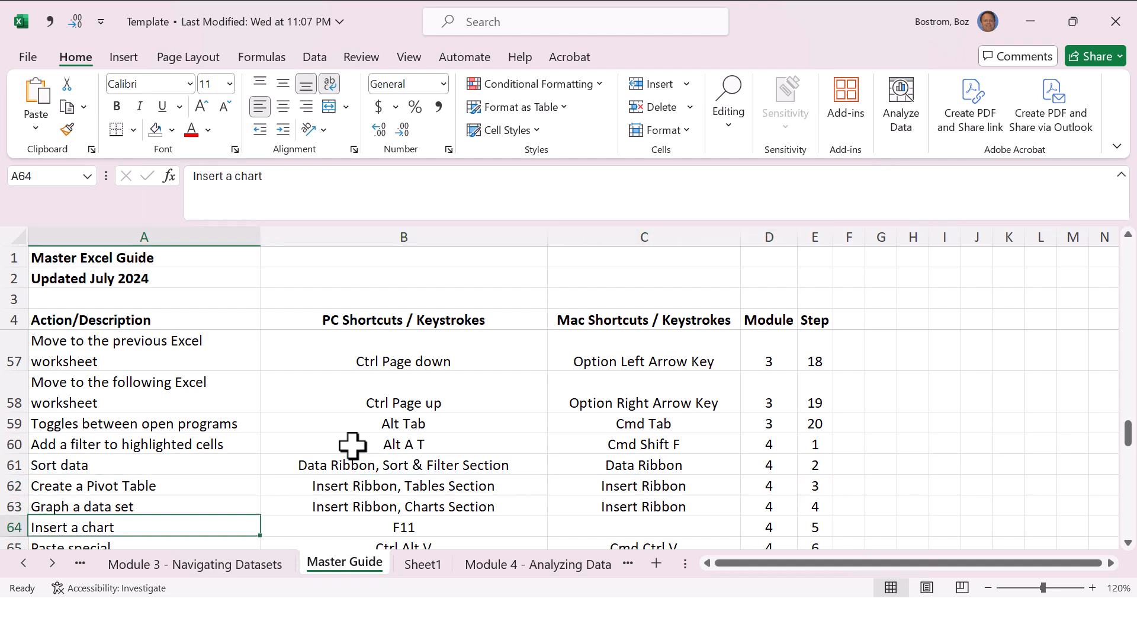
pyautogui.press('Up')
pyautogui.press('Up')
pyautogui.hotkey('ctrl', 'pagedown')
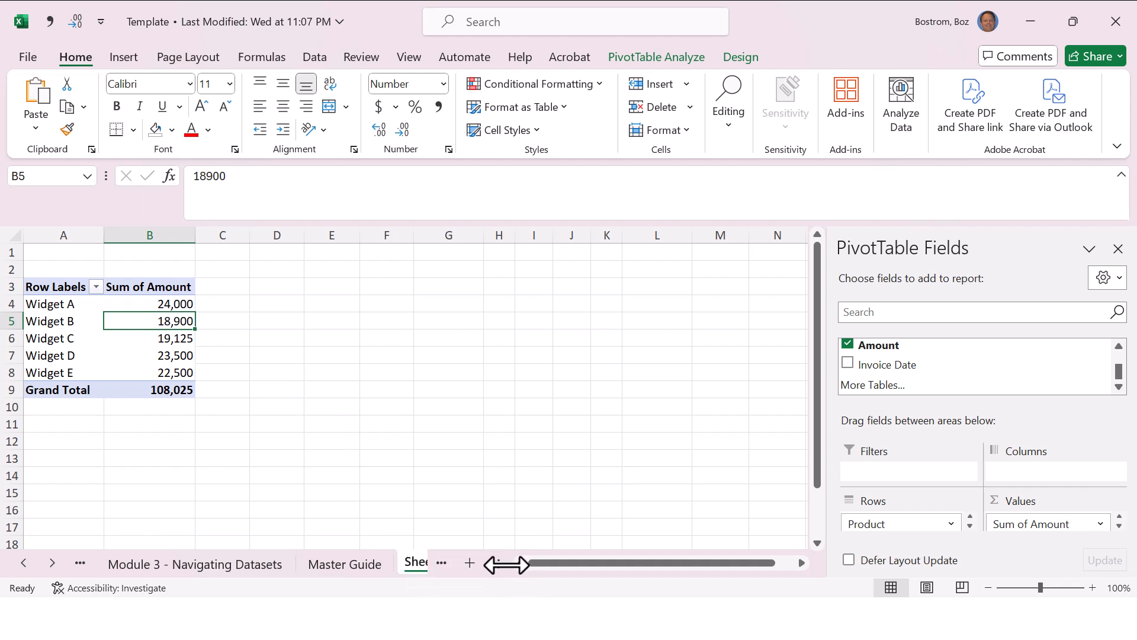
# Step: Try inserting a PivotTable from the Module 4 invoice data (A1:E98) at J6 of that same worksheet, then undo it
pyautogui.moveTo(503, 564); pyautogui.dragTo(625, 565)
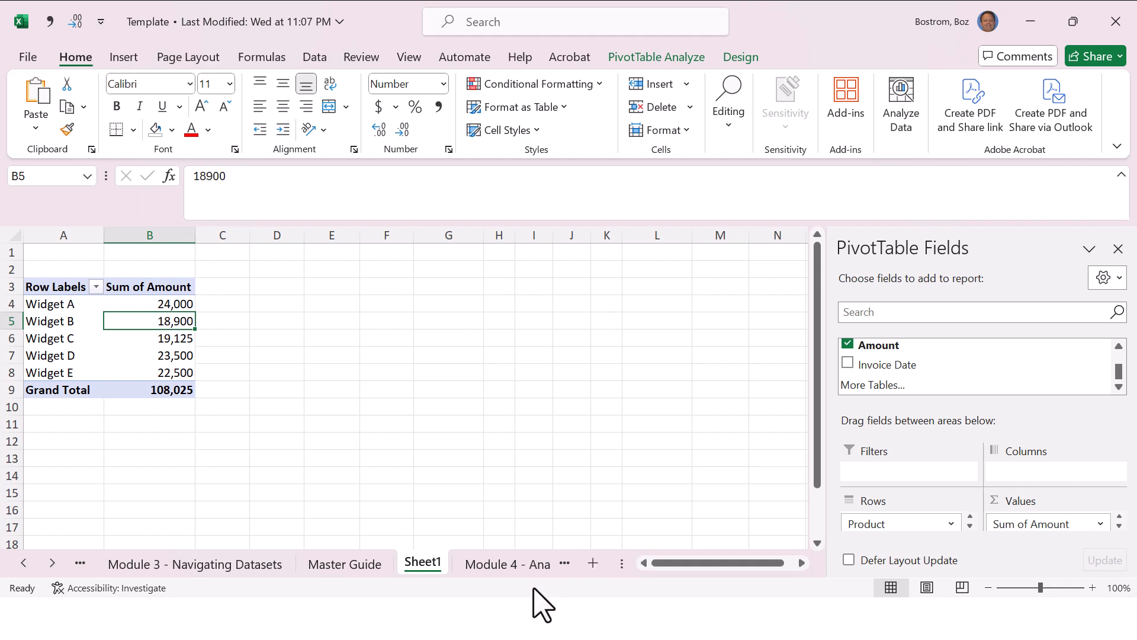
pyautogui.click(503, 564)
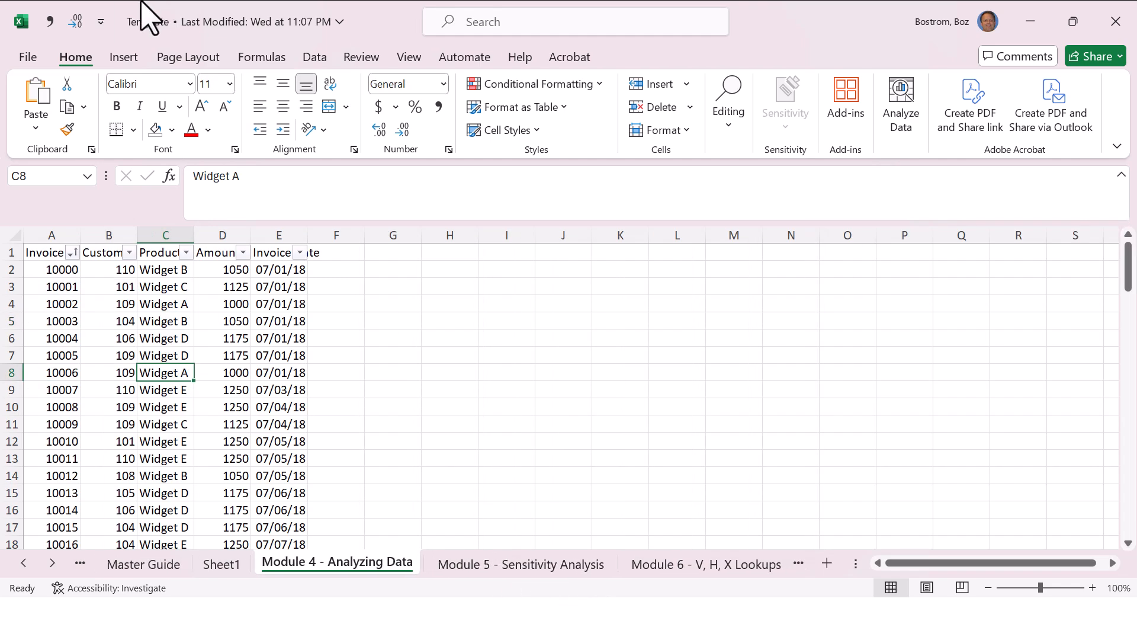
pyautogui.click(124, 56)
pyautogui.click(50, 103)
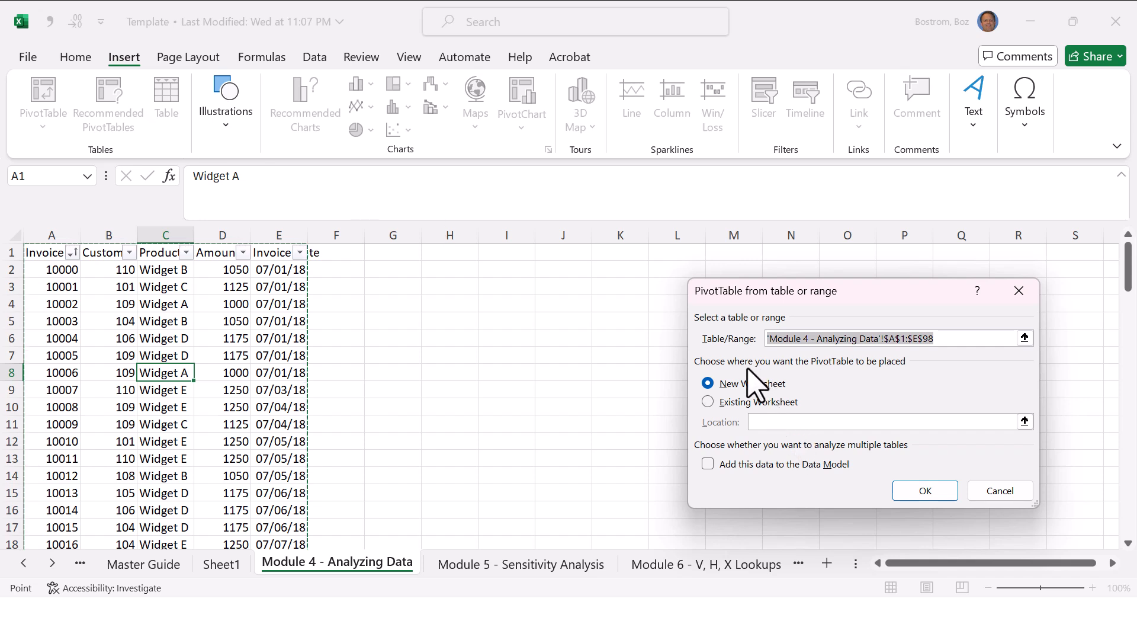
pyautogui.click(738, 404)
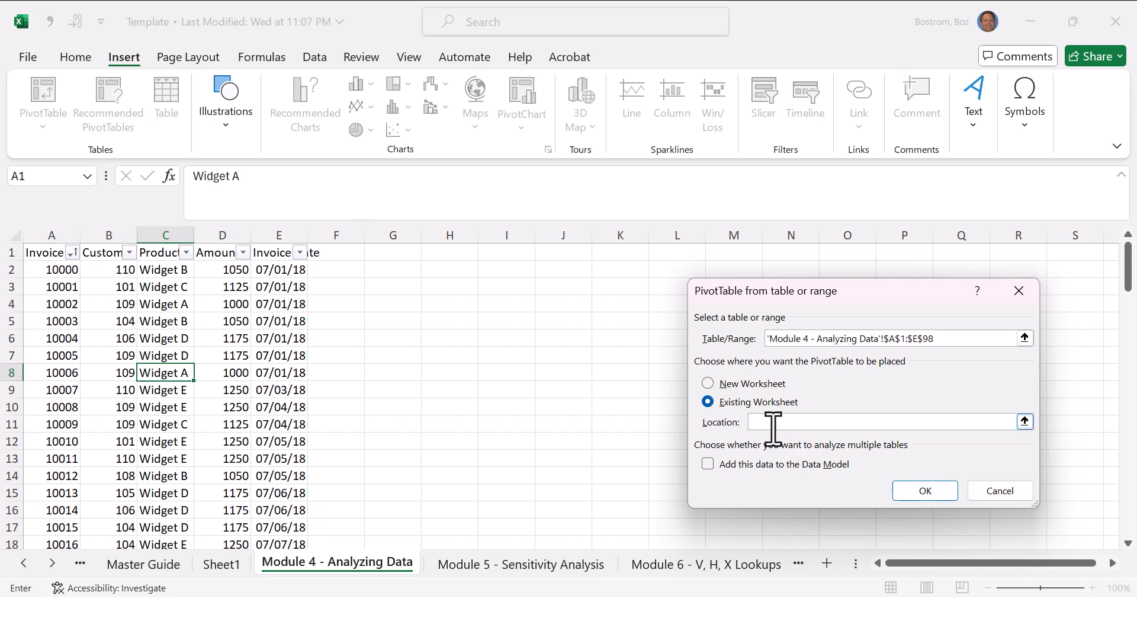
pyautogui.click(575, 331)
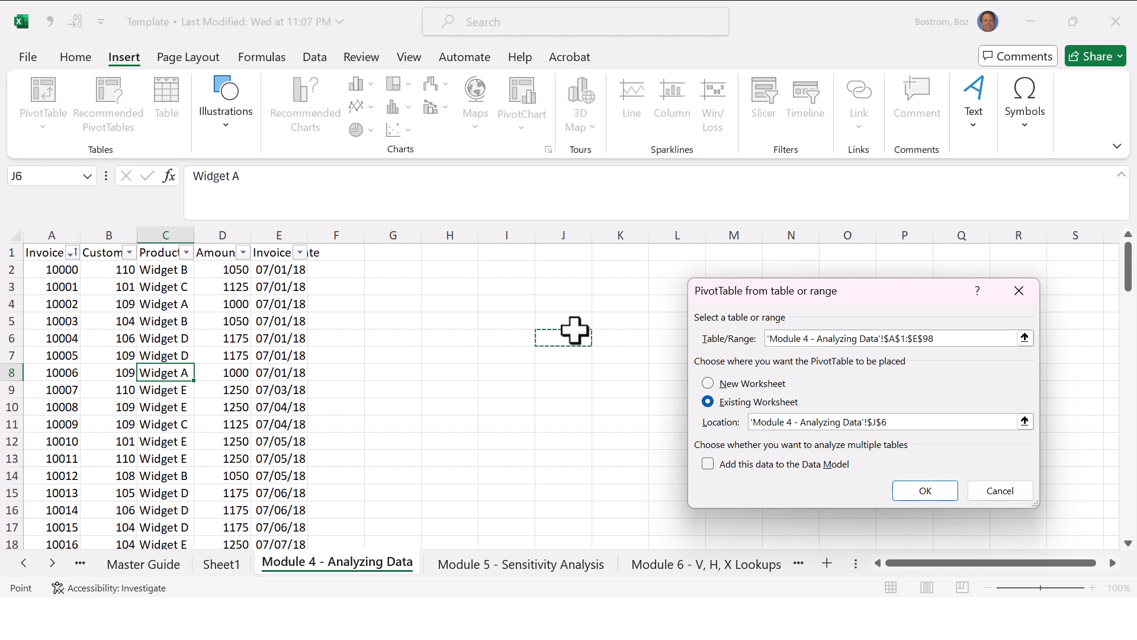
pyautogui.click(934, 490)
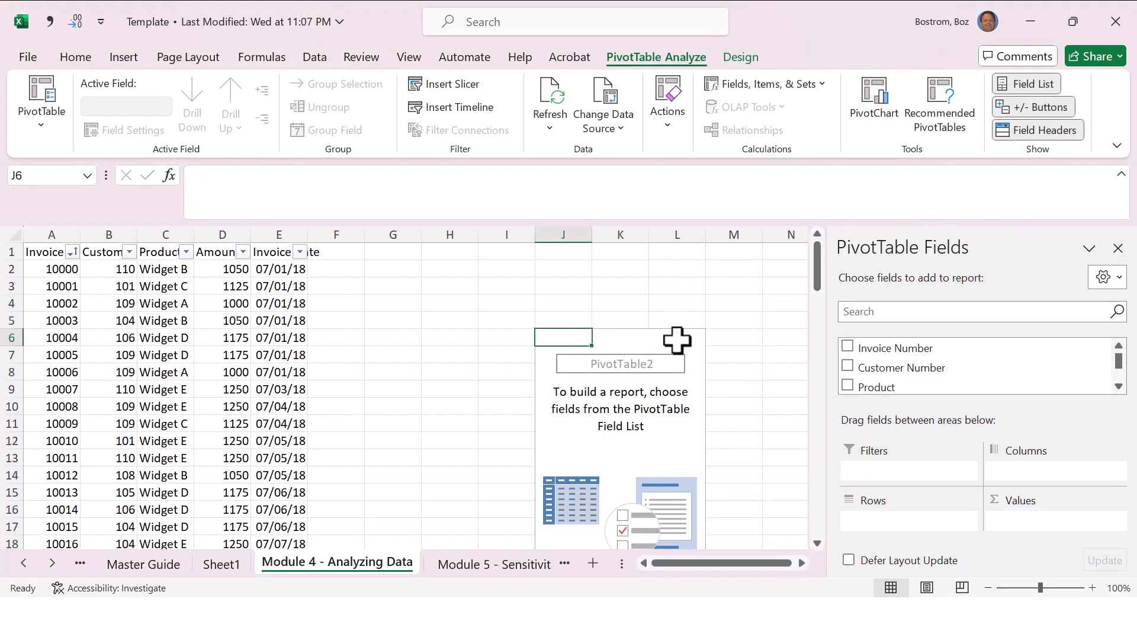
pyautogui.click(677, 337)
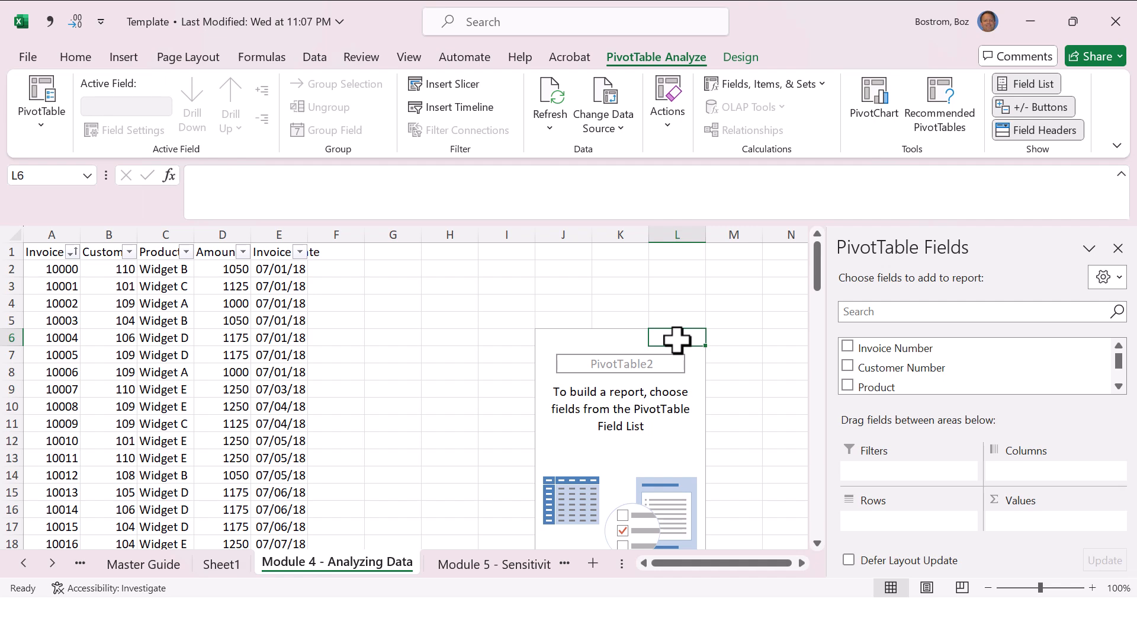
pyautogui.hotkey('ctrl', 'z')
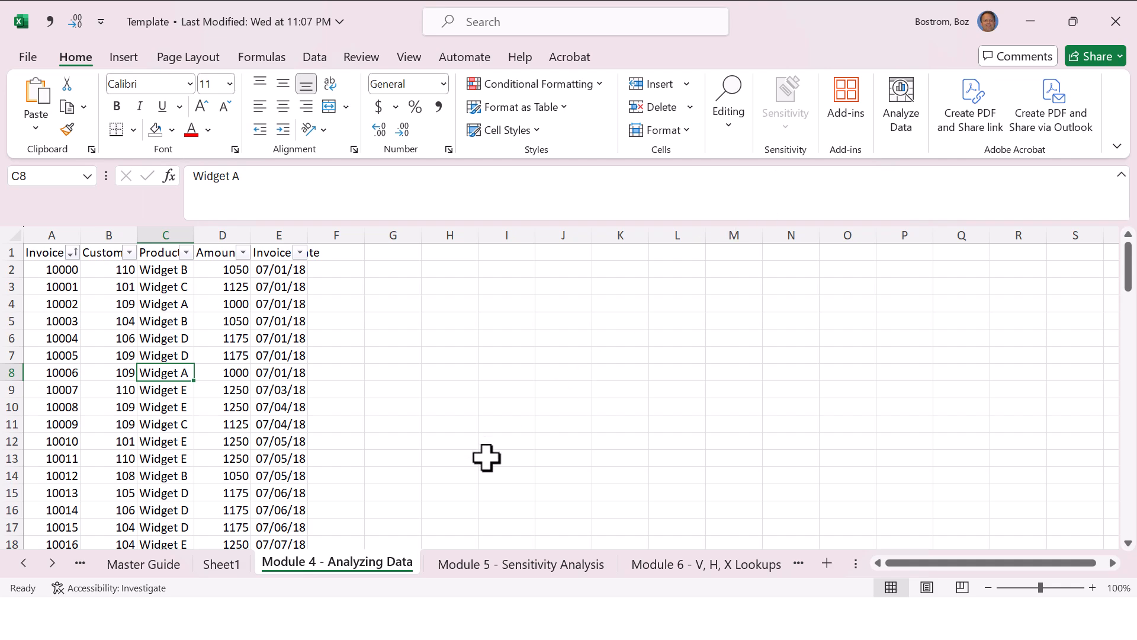
# Step: Insert a 2-D clustered column chart from the Sheet1 PivotTable and move it to start around column D
pyautogui.click(222, 566)
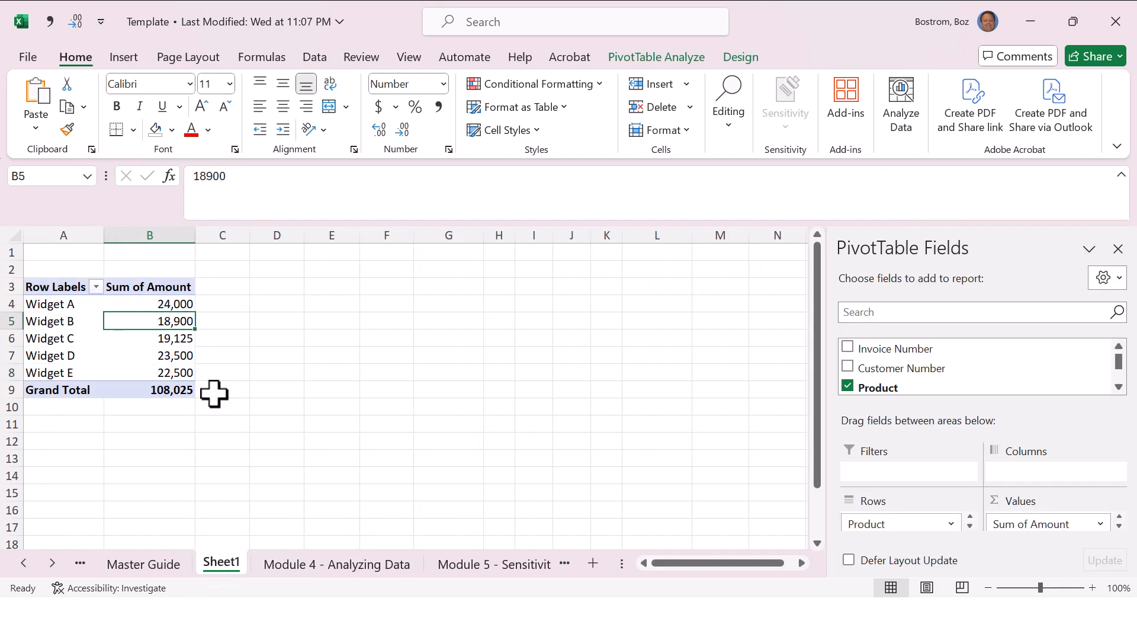
pyautogui.click(70, 301)
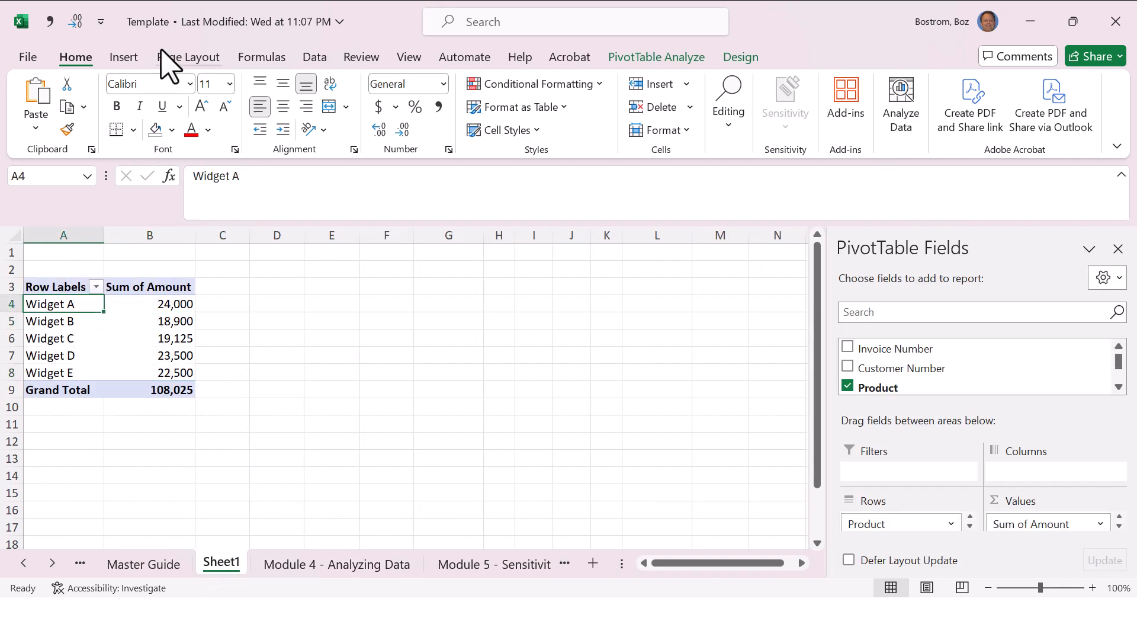
pyautogui.click(135, 58)
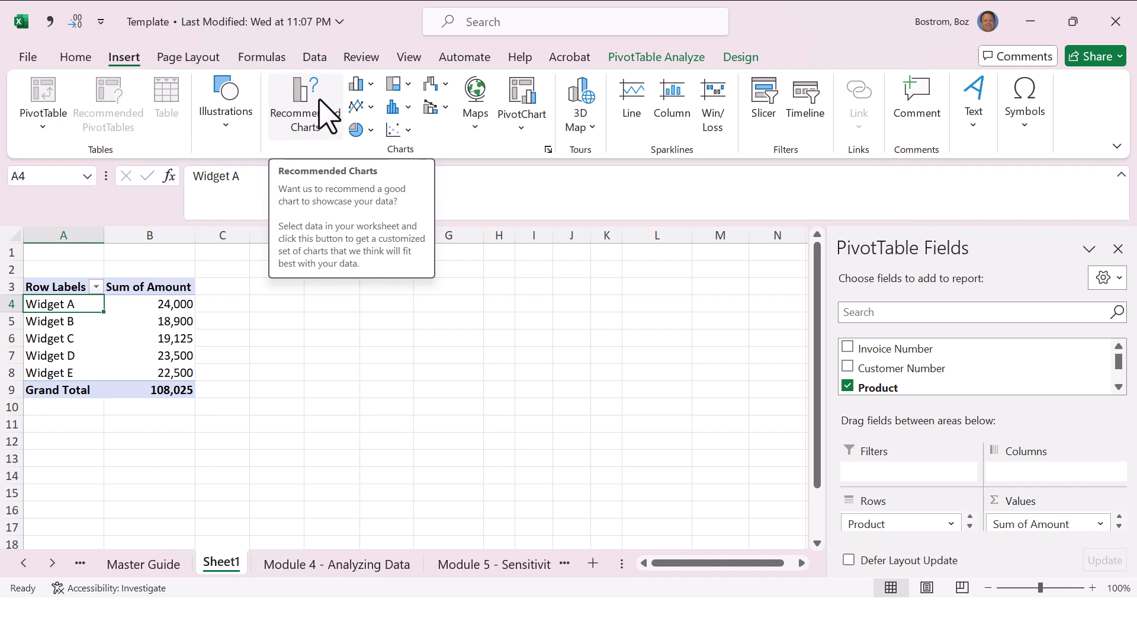
pyautogui.click(358, 86)
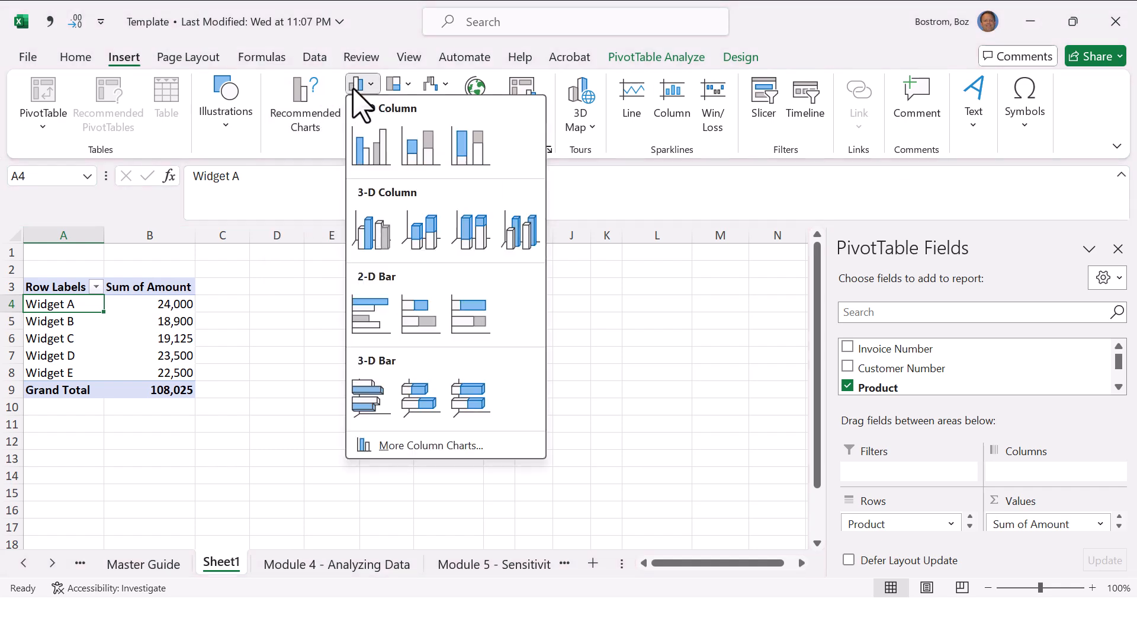
pyautogui.click(373, 148)
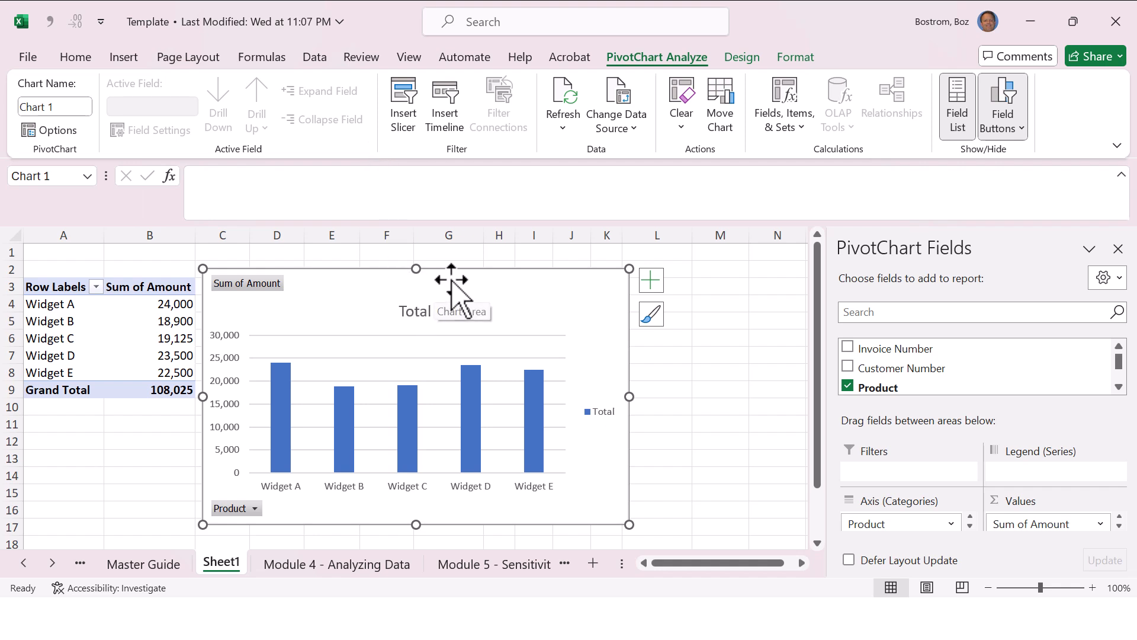
pyautogui.moveTo(477, 267); pyautogui.dragTo(533, 259)
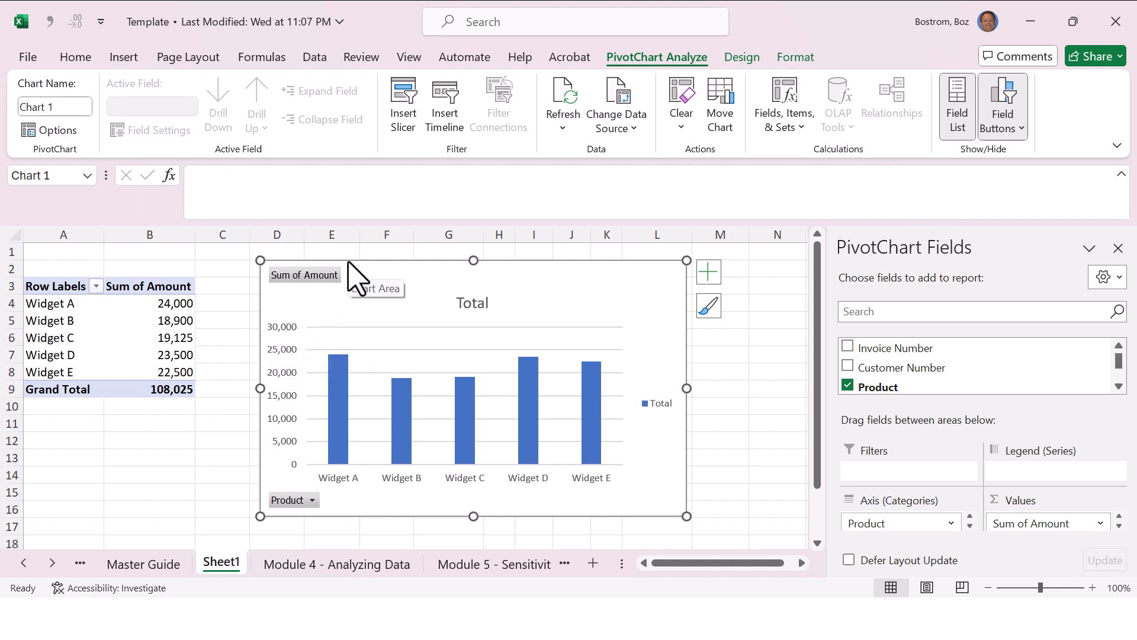
# Step: Set the amount of the first invoice, cell D2 on the Module 4 - Analyzing Data sheet, to 100000
pyautogui.click(335, 566)
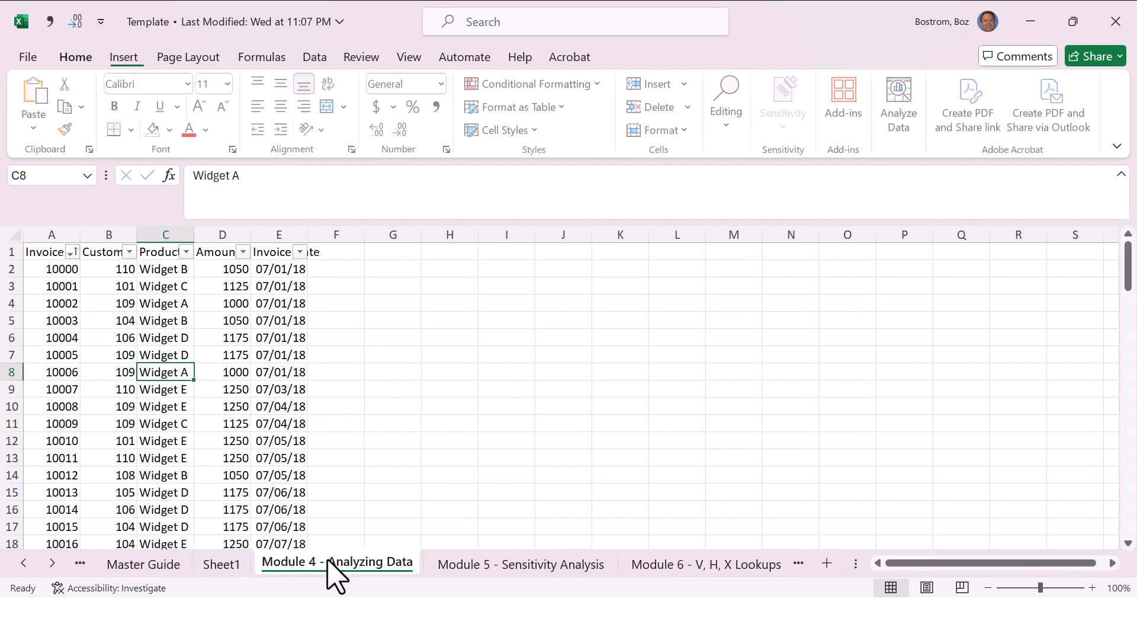
pyautogui.click(214, 270)
pyautogui.write('100')
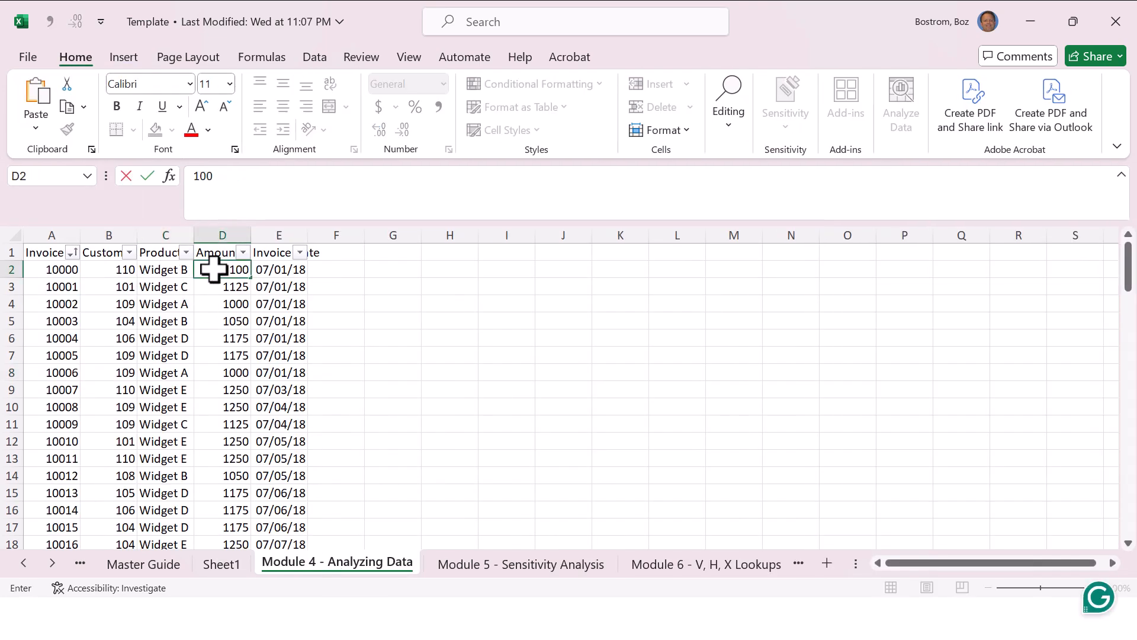
pyautogui.press('Return')
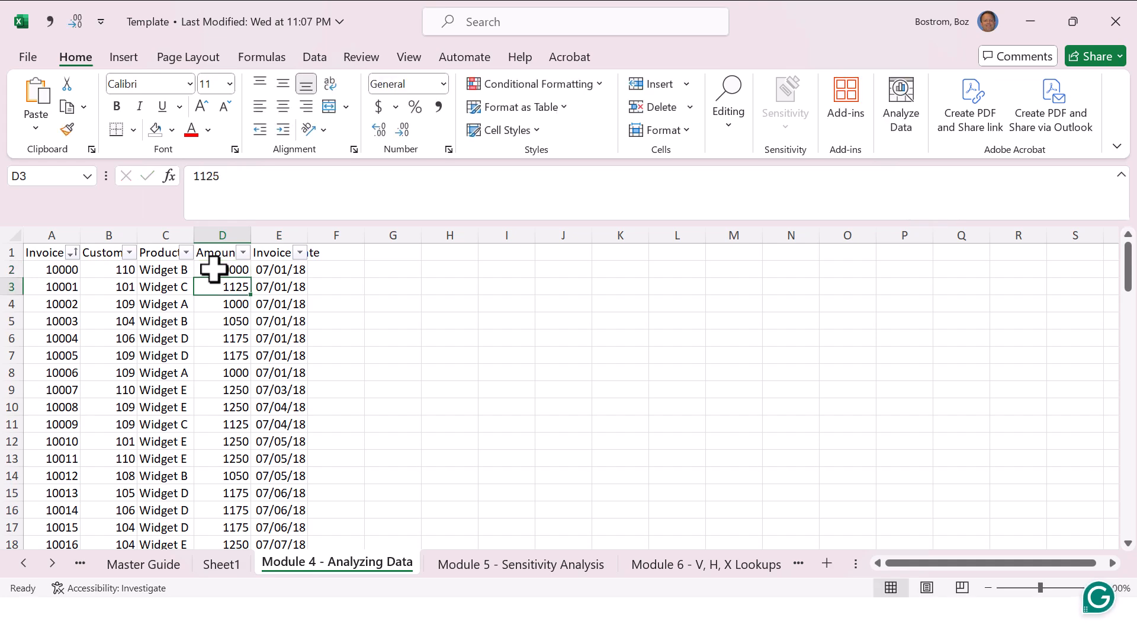
# Step: Refresh the Sheet1 PivotTable from the changed invoice data and check its Sum of Amount column
pyautogui.hotkey('ctrl', 'pageup')
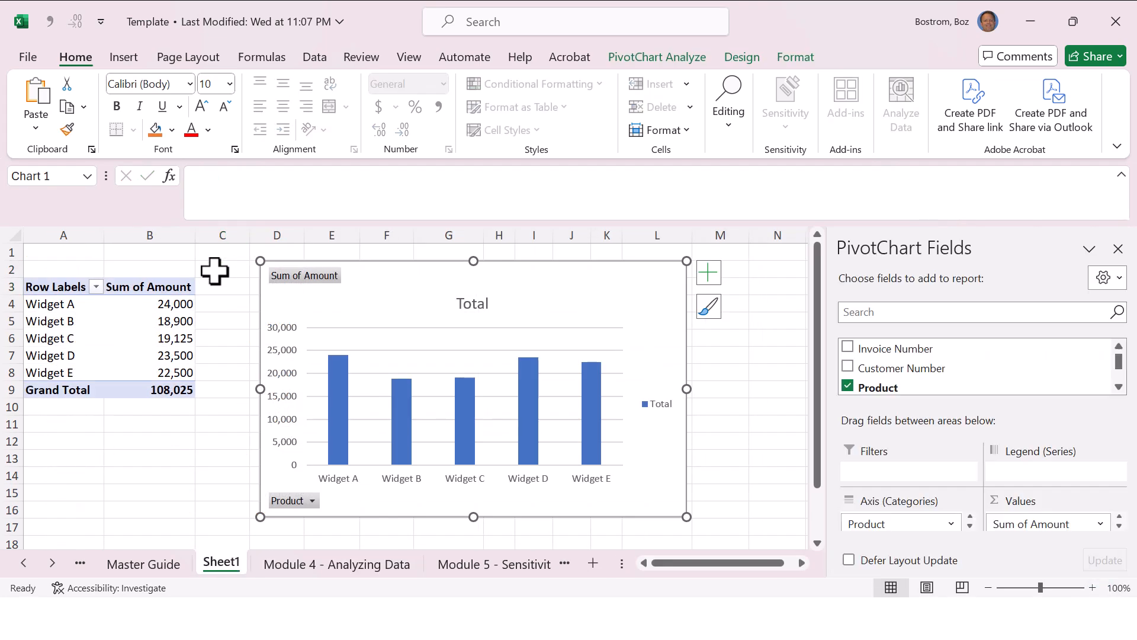
pyautogui.rightClick(166, 308)
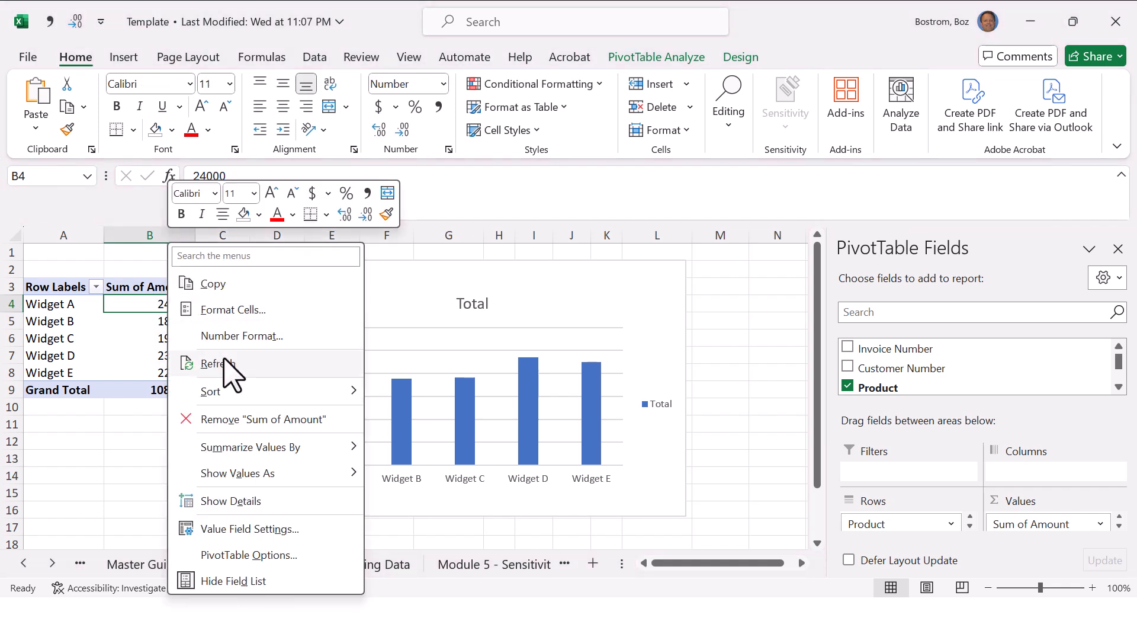
pyautogui.click(204, 363)
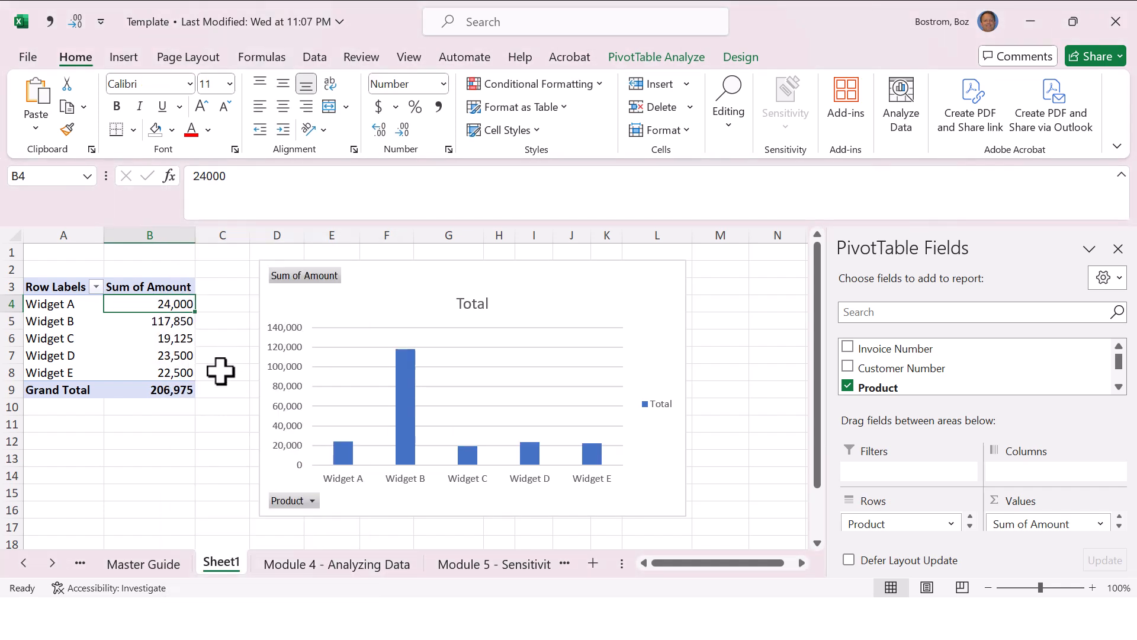
pyautogui.moveTo(147, 286); pyautogui.dragTo(175, 408)
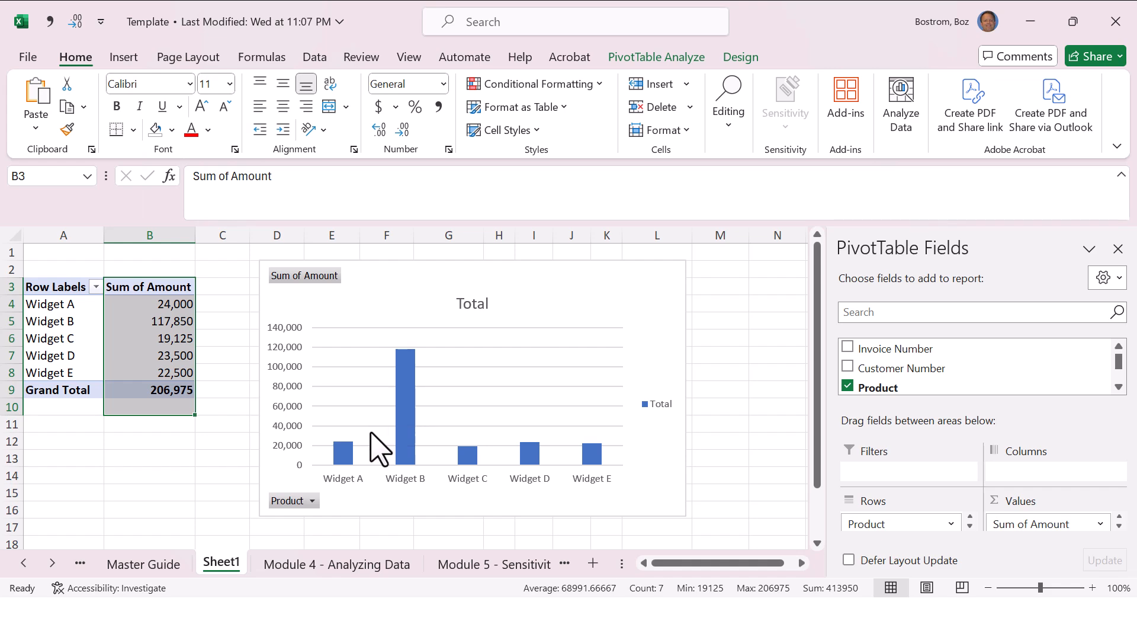
# Step: Check the changed amount in the invoice data and undo the last PivotTable refresh
pyautogui.click(344, 566)
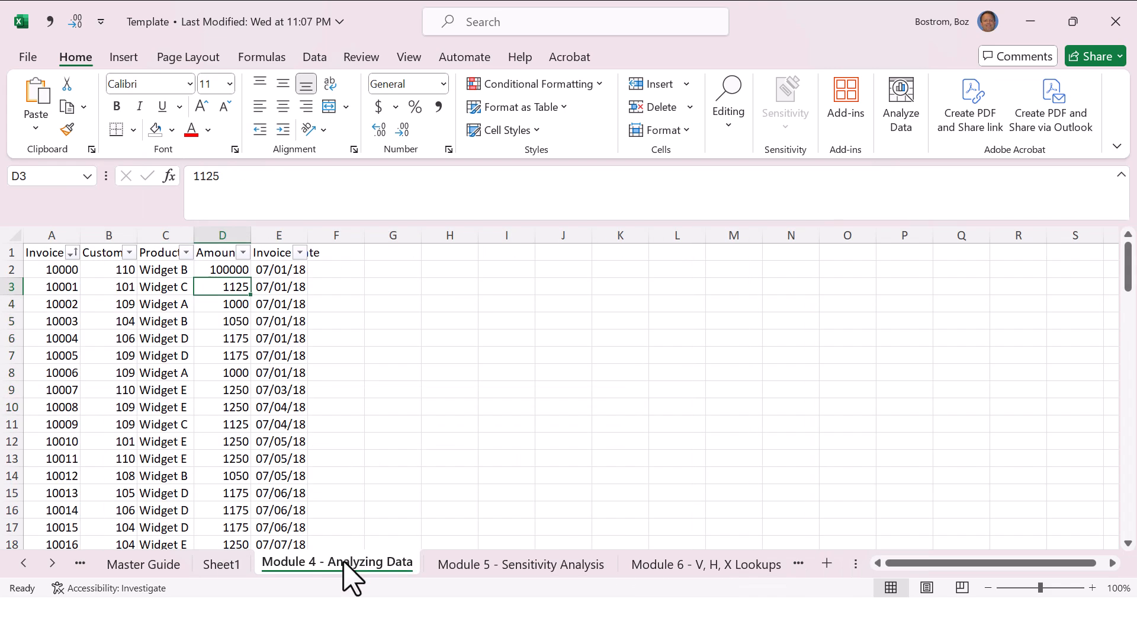
pyautogui.hotkey('ctrl', 'pageup')
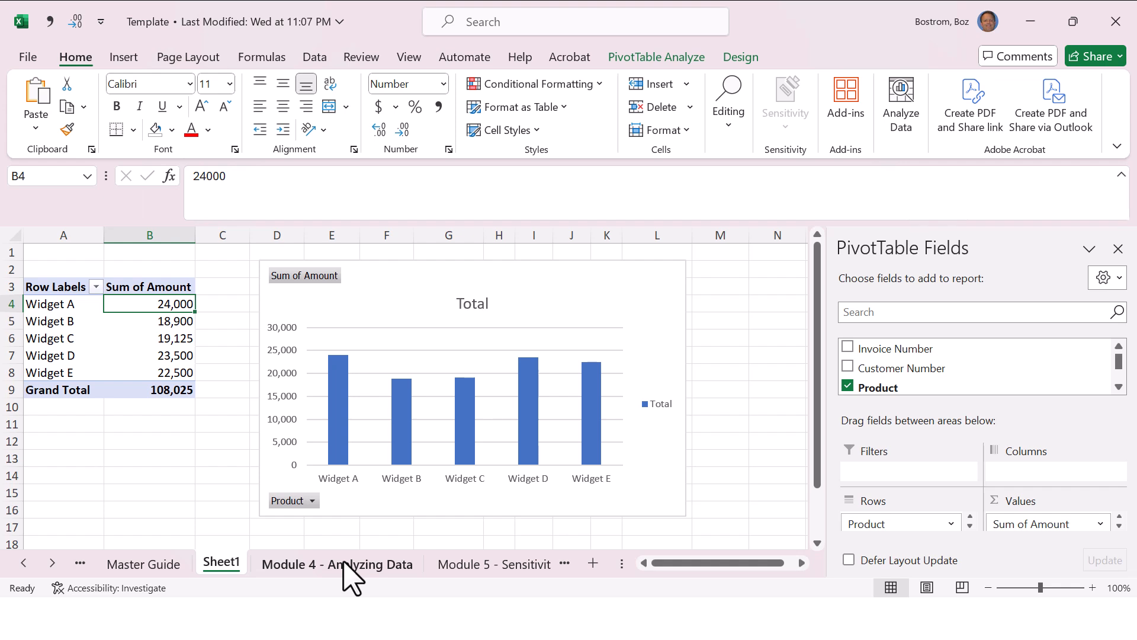
# Step: Sort the Sheet1 PivotTable's Sum of Amount values from largest to smallest
pyautogui.rightClick(173, 308)
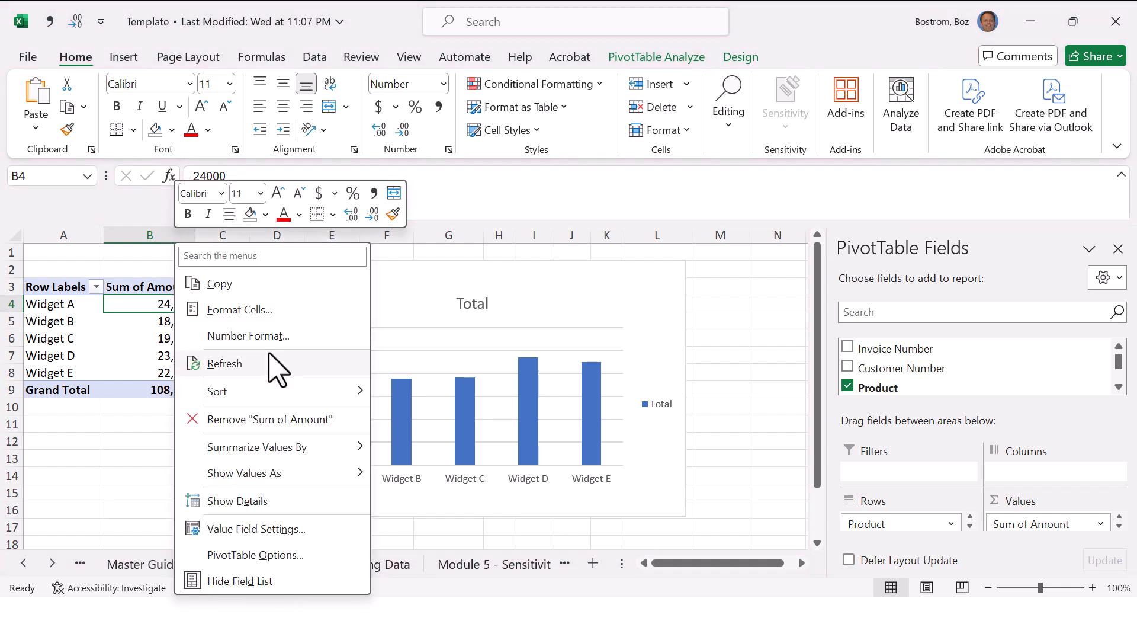
pyautogui.moveTo(314, 393)
pyautogui.click(429, 419)
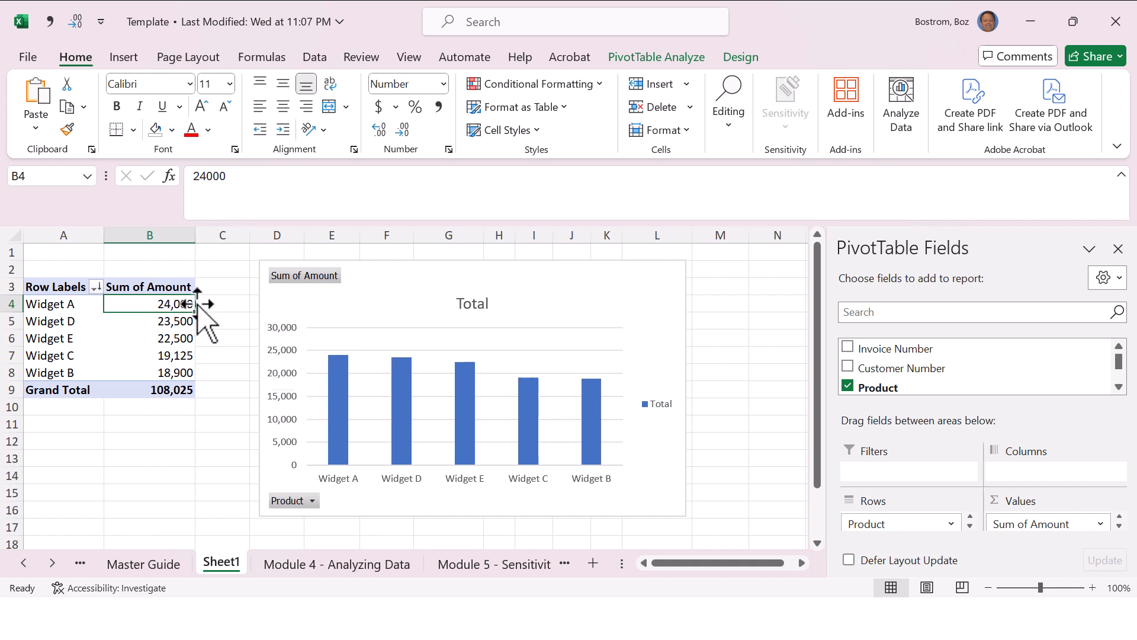
# Step: Sort the Sheet1 PivotTable's Sum of Amount values from smallest to largest
pyautogui.rightClick(180, 303)
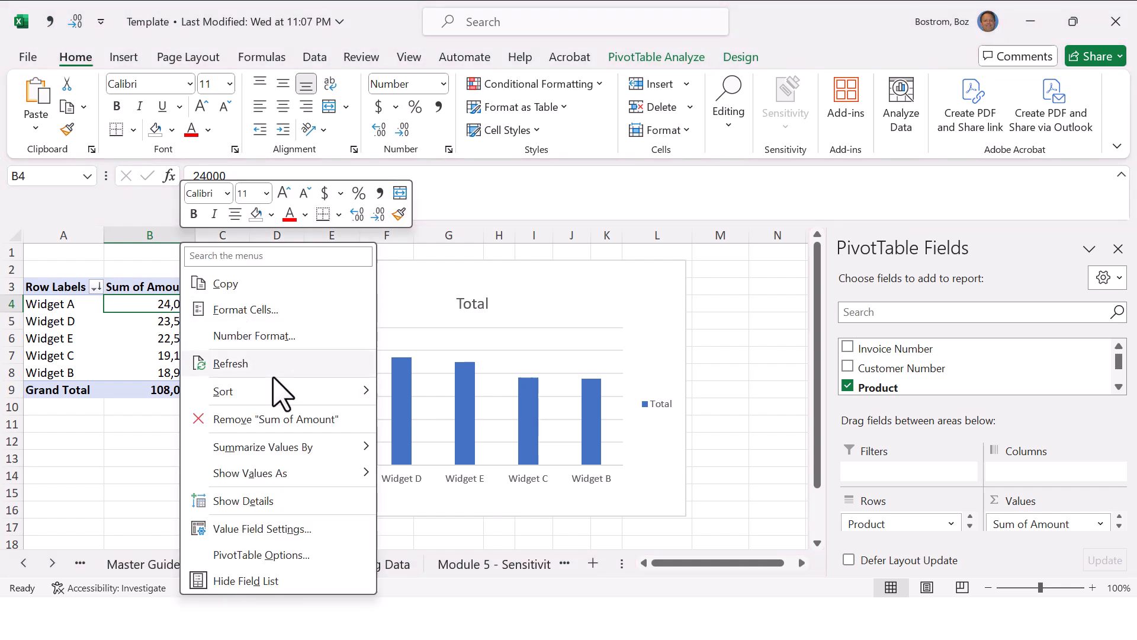
pyautogui.moveTo(277, 391)
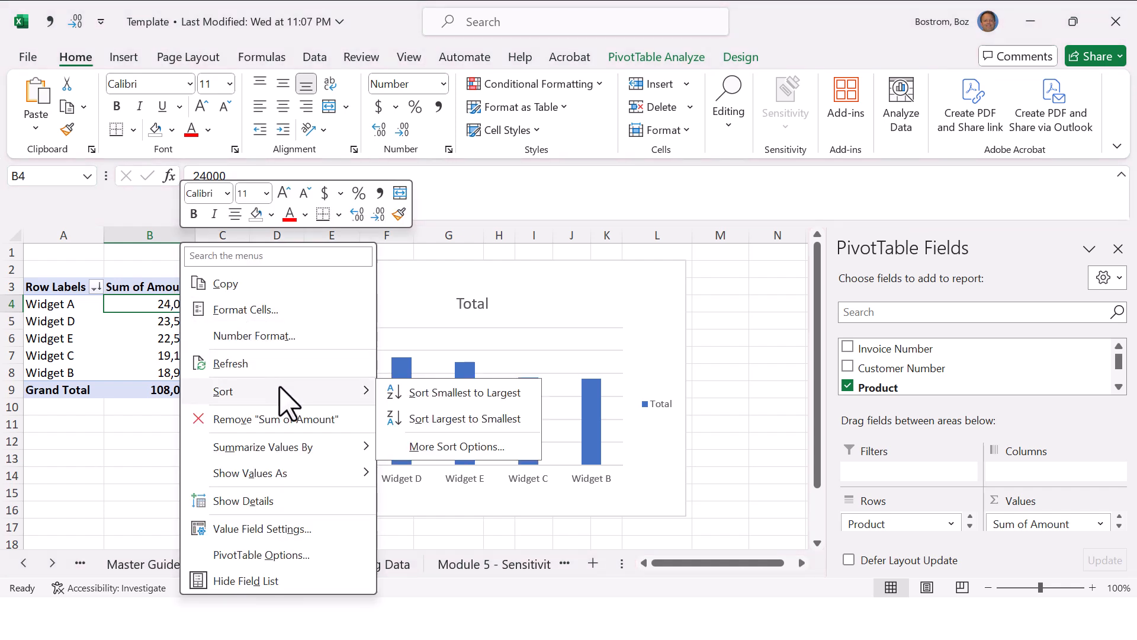
pyautogui.click(457, 398)
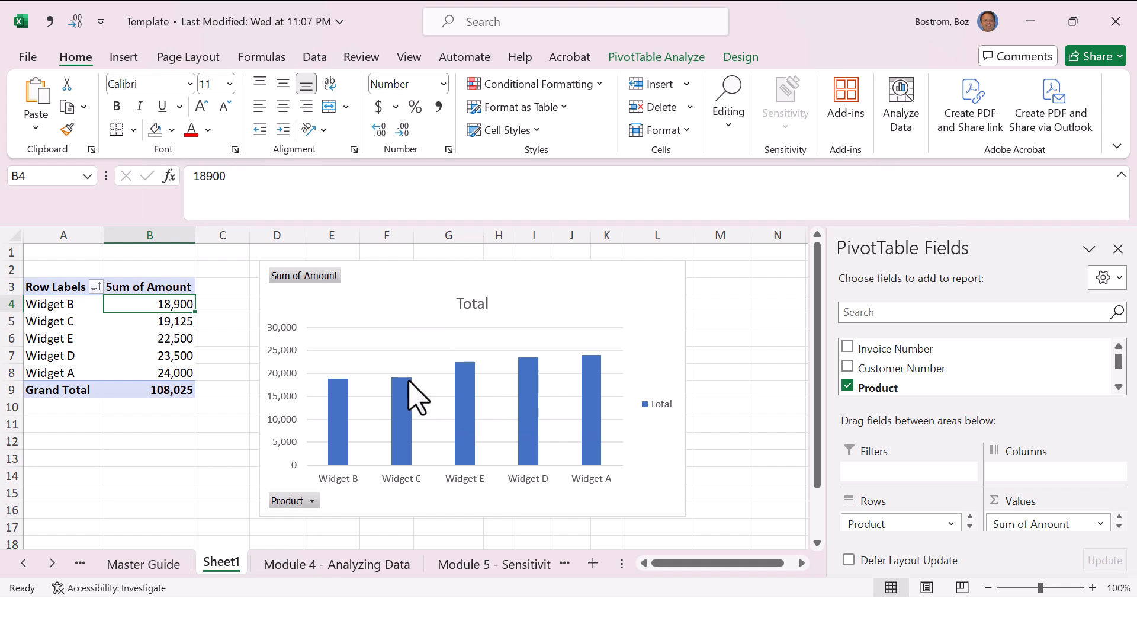
pyautogui.moveTo(403, 378)
# Step: Delete the column chart beside the PivotTable on Sheet1
pyautogui.hotkey('alt', 'Tab')
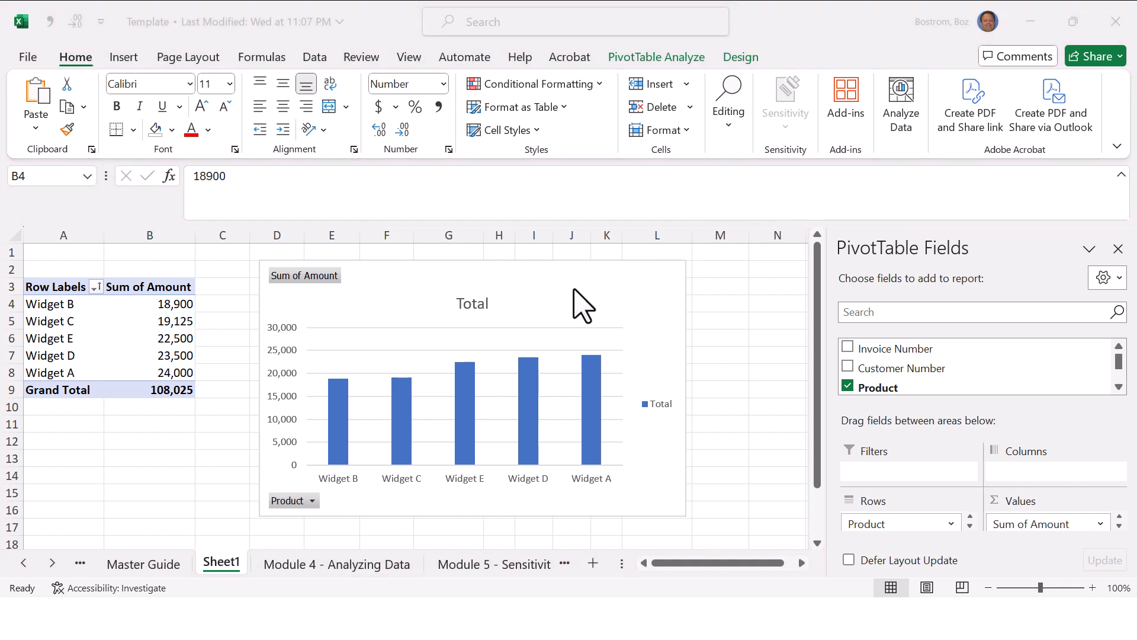
pyautogui.hotkey('alt', 'Tab')
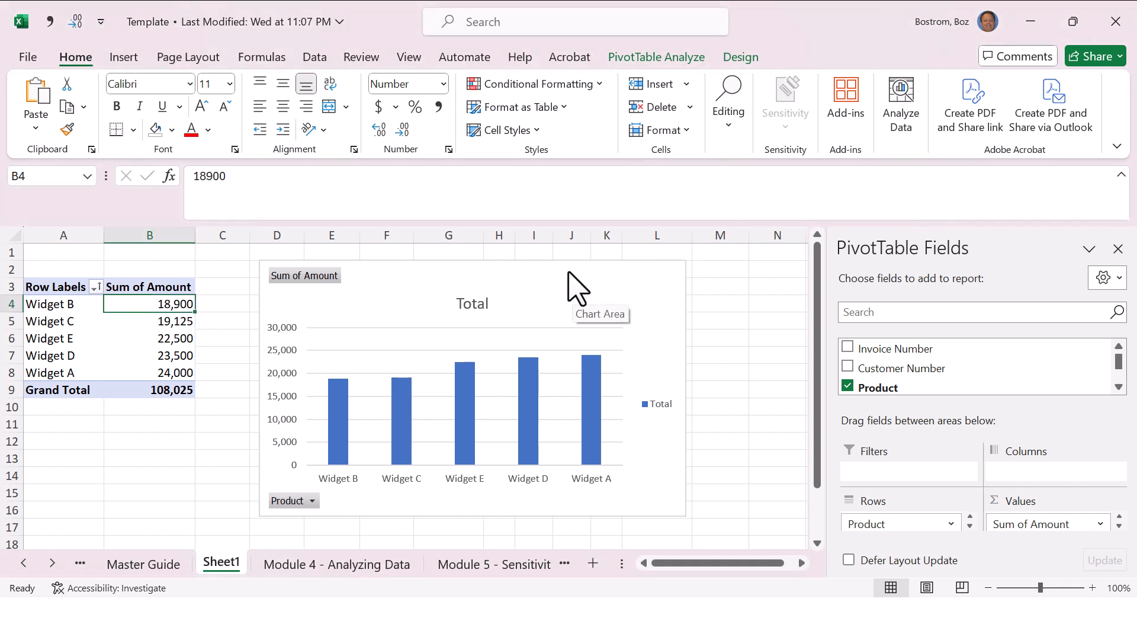
pyautogui.click(569, 261)
pyautogui.press('Delete')
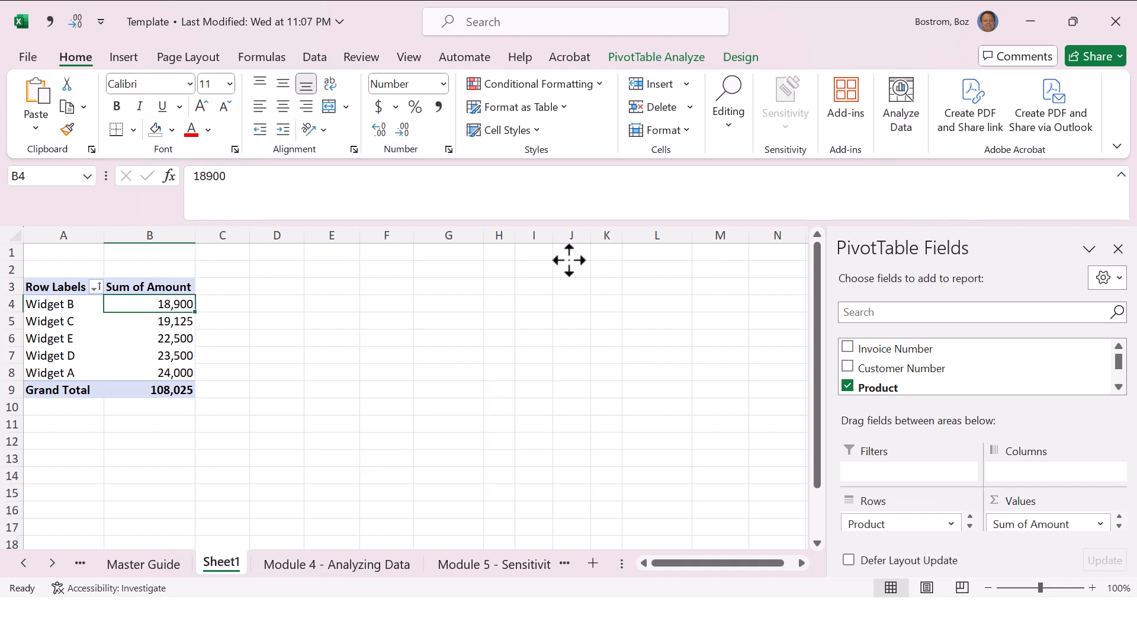
# Step: Check the Insert a chart entry in the Master Guide and create a default chart of the Sheet1 PivotTable on its own chart sheet
pyautogui.hotkey('ctrl', 'pageup')
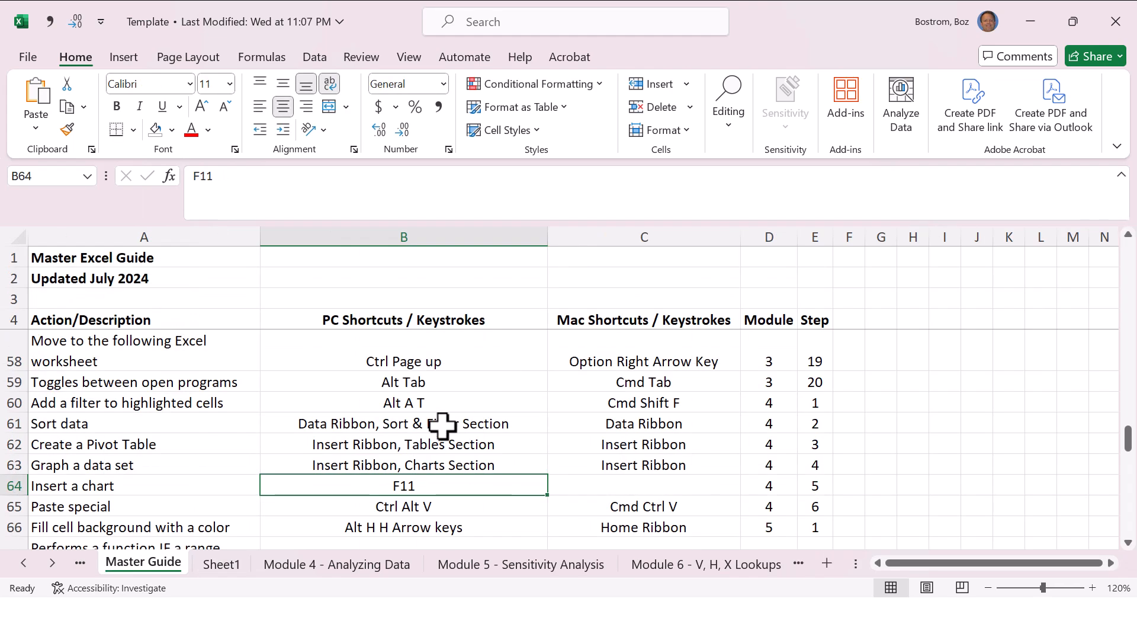
pyautogui.hotkey('ctrl', 'pagedown')
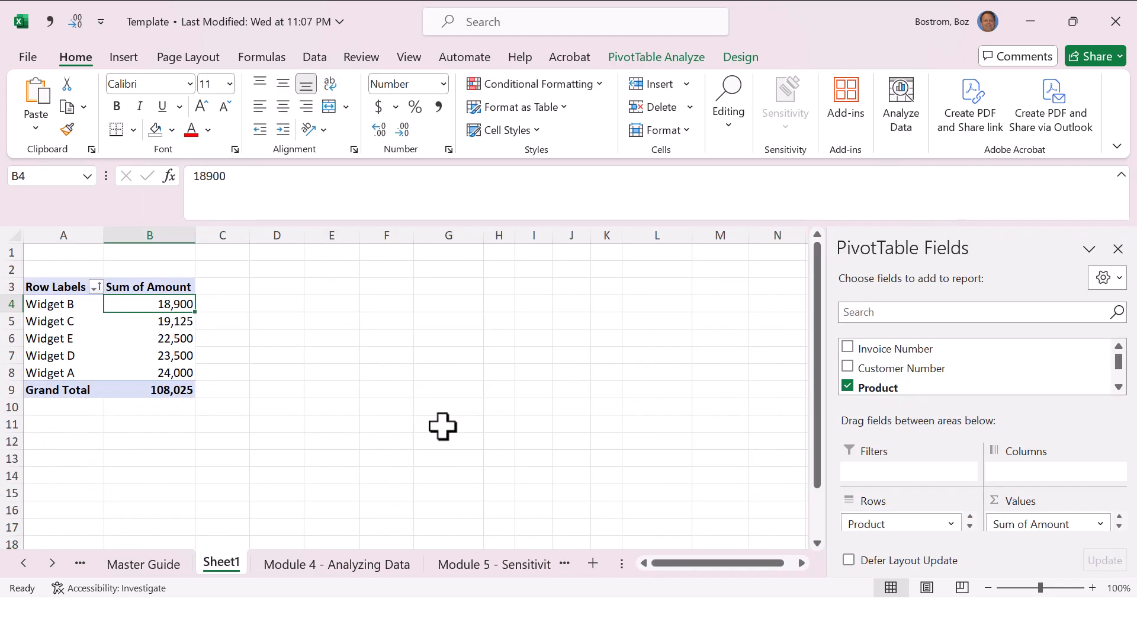
pyautogui.click(155, 351)
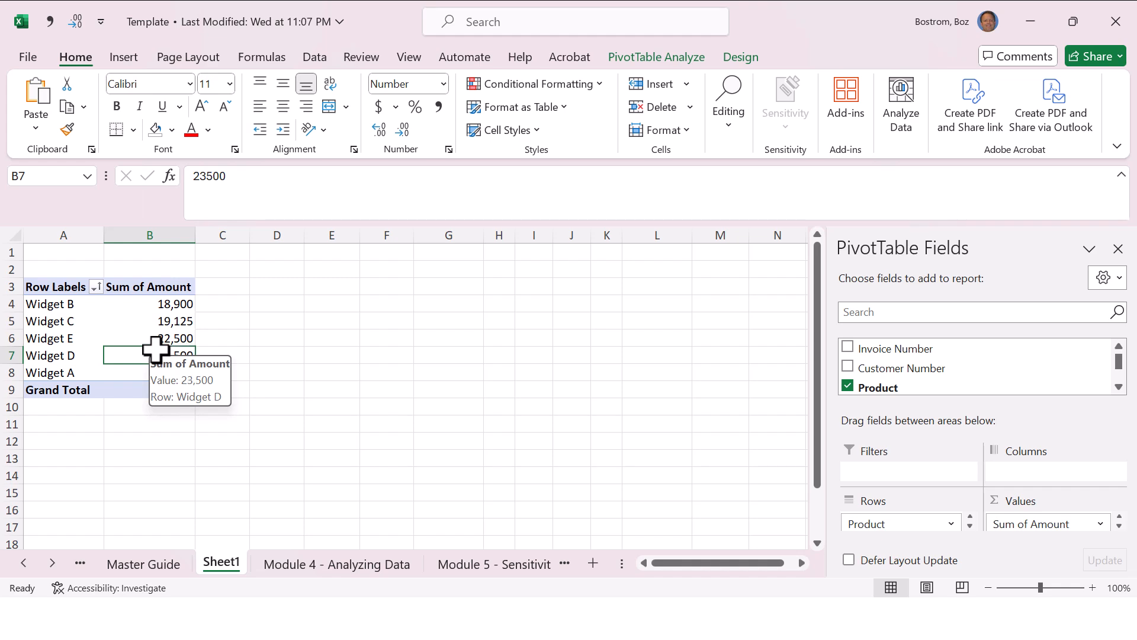
pyautogui.press('F11')
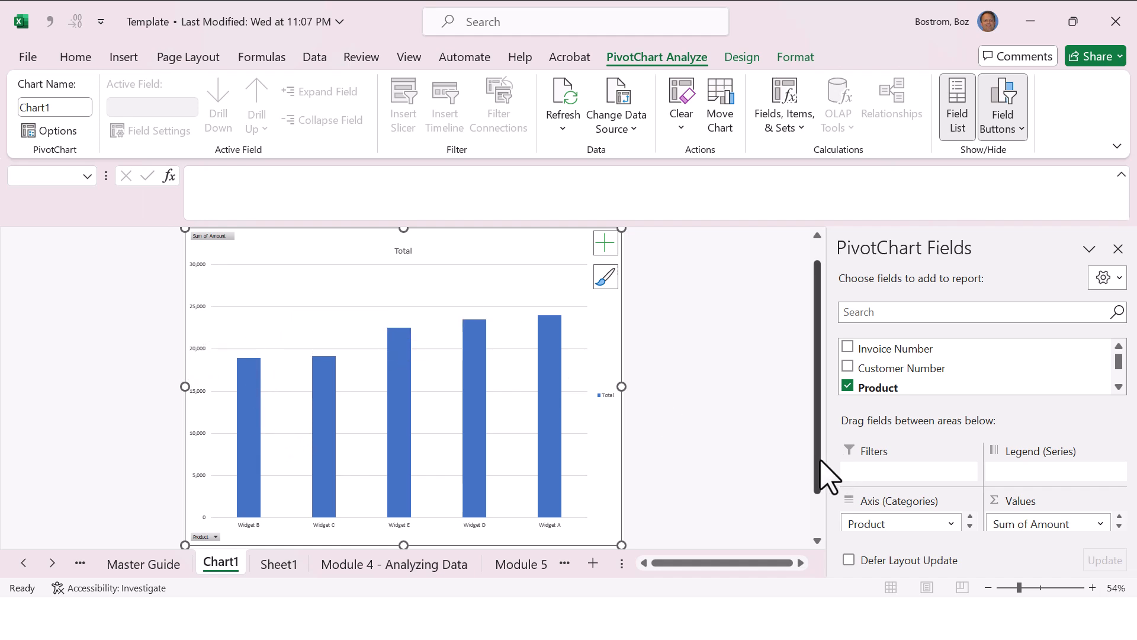
pyautogui.scroll(2, 818, 462)
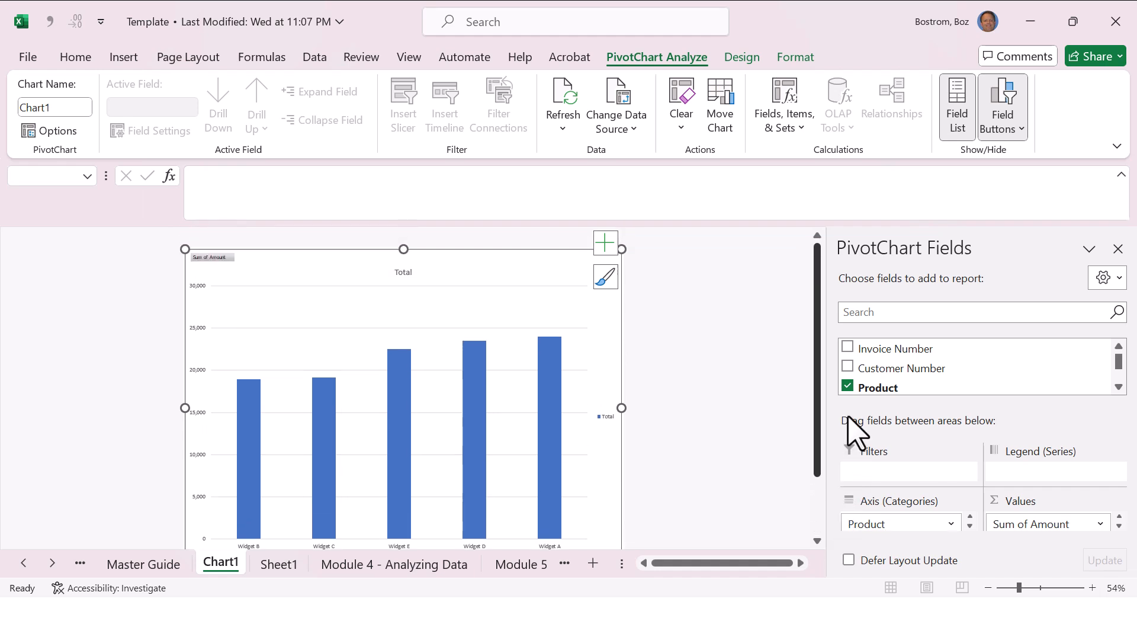
pyautogui.moveTo(847, 433)
pyautogui.mouseDown()
pyautogui.moveTo(845, 503)
pyautogui.moveTo(856, 424)
pyautogui.mouseUp()
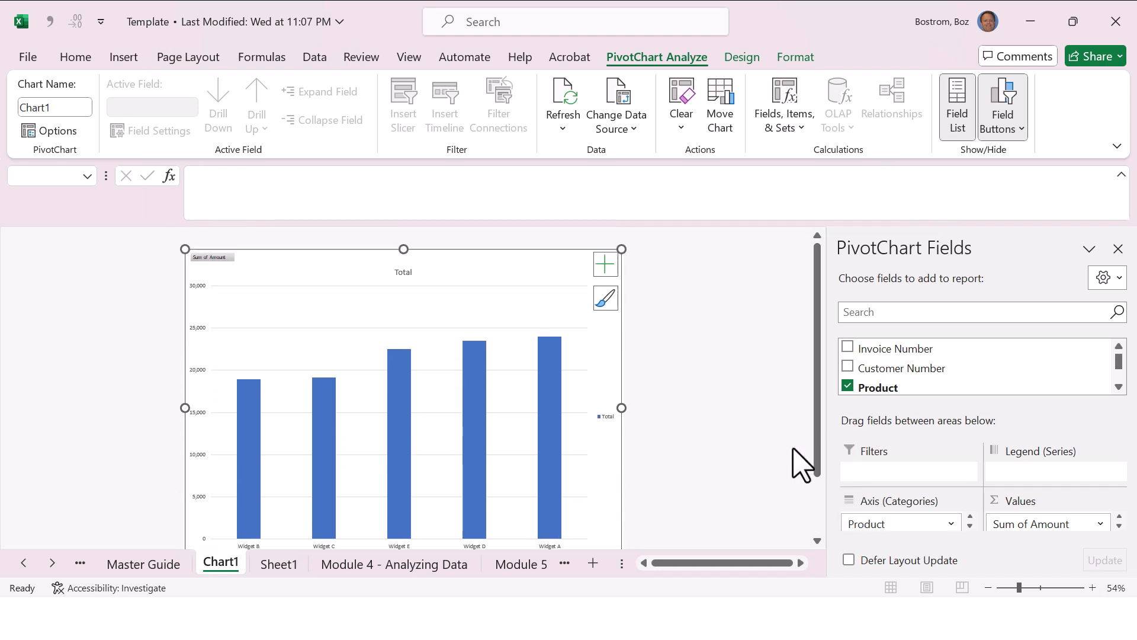
# Step: Examine the PivotTable Options of the Sheet1 PivotTable, including its layout, display and printing settings, without changing them
pyautogui.click(278, 564)
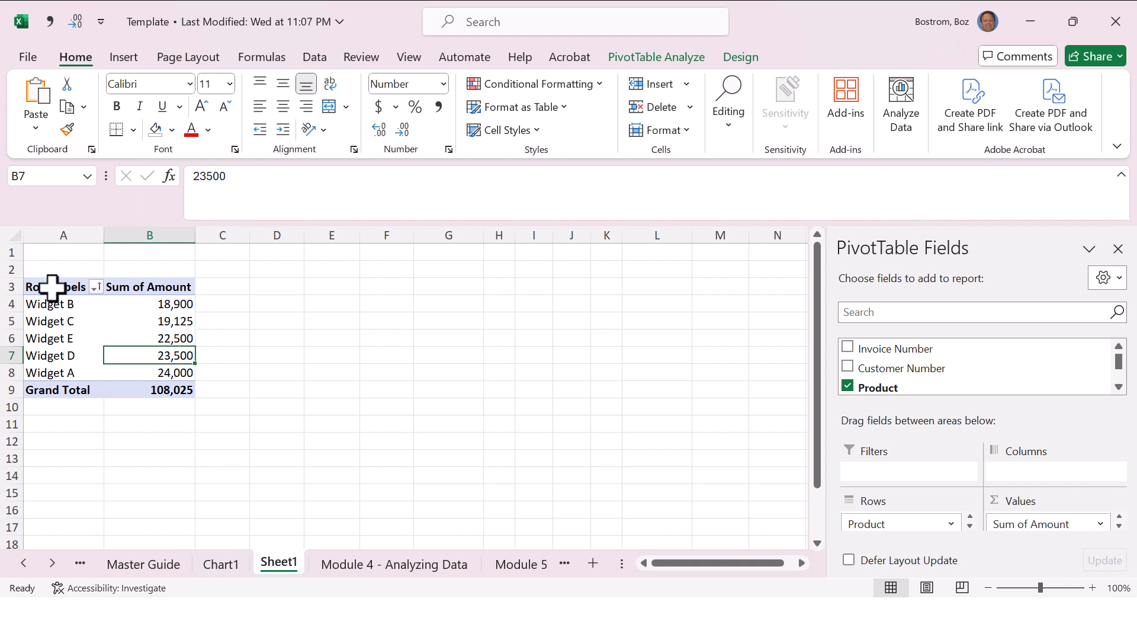
pyautogui.moveTo(52, 287); pyautogui.dragTo(147, 392)
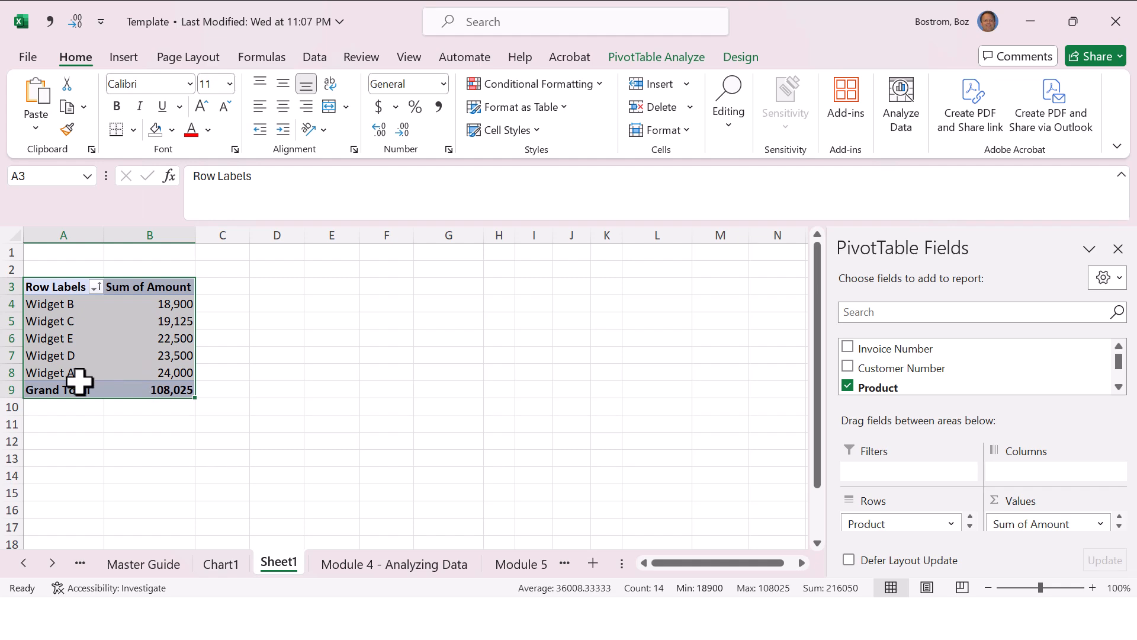
pyautogui.click(40, 387)
pyautogui.rightClick(57, 286)
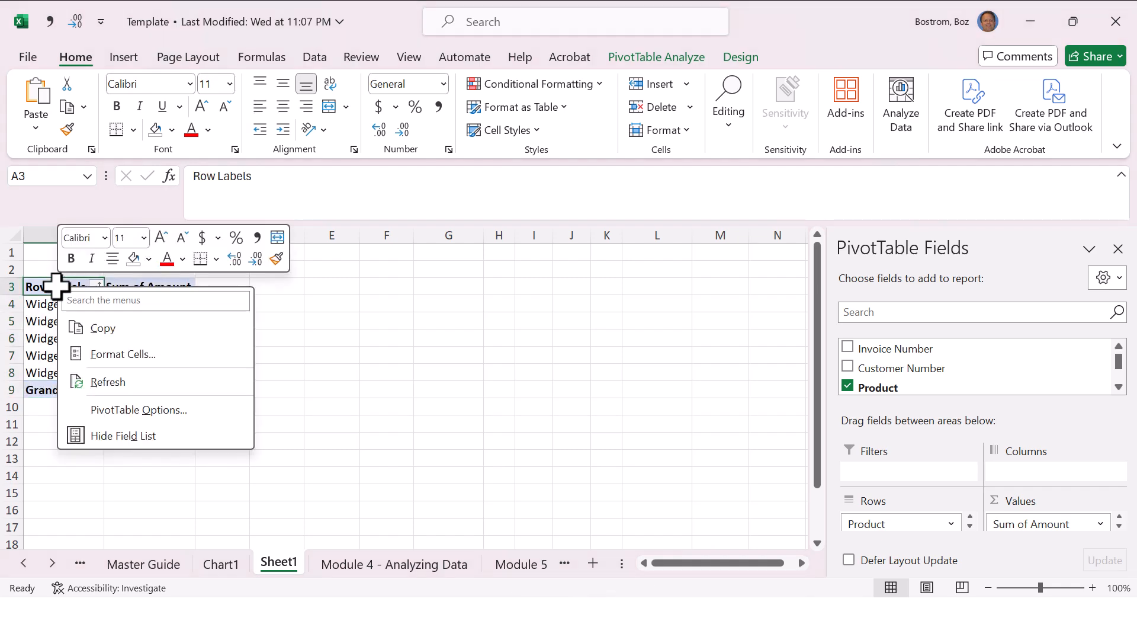
pyautogui.click(145, 410)
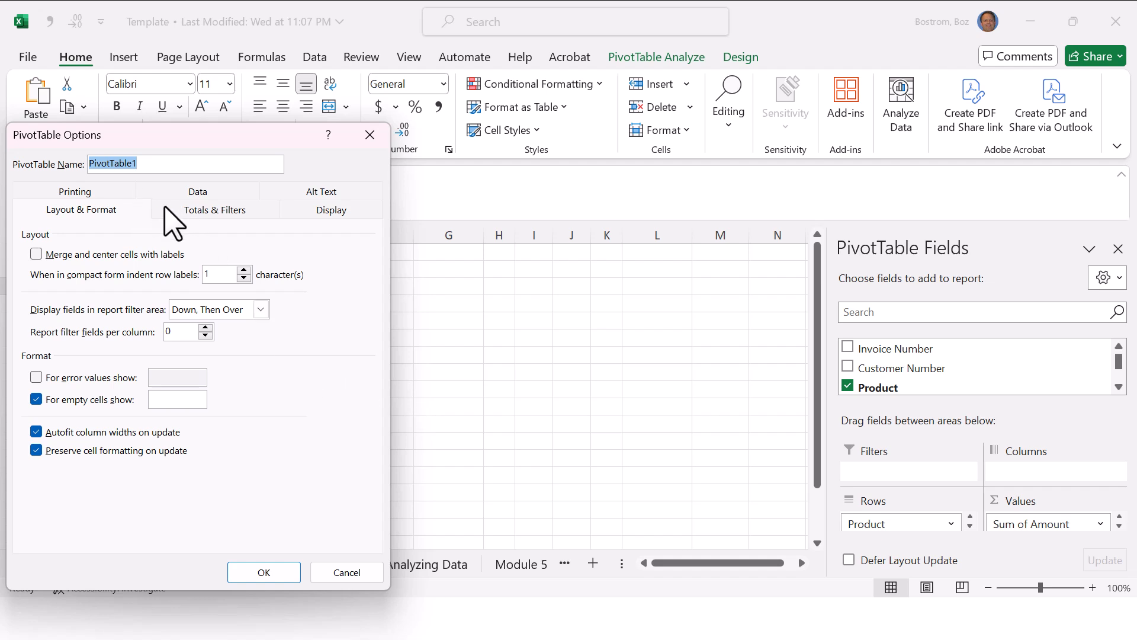
pyautogui.click(196, 210)
pyautogui.click(329, 233)
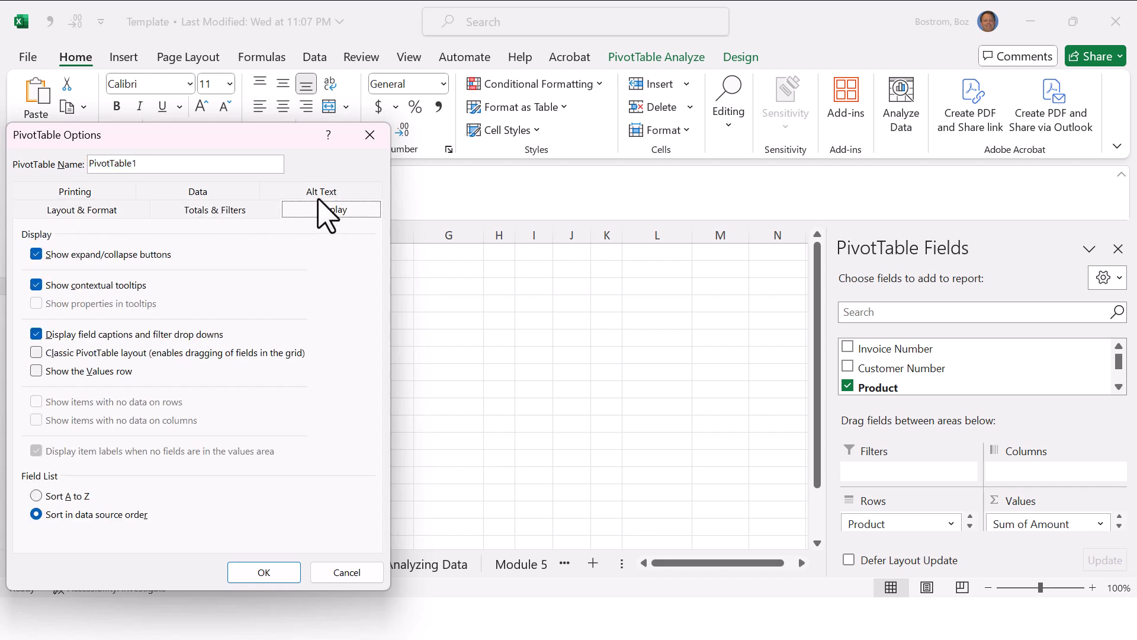
pyautogui.click(318, 196)
pyautogui.click(252, 196)
pyautogui.click(128, 196)
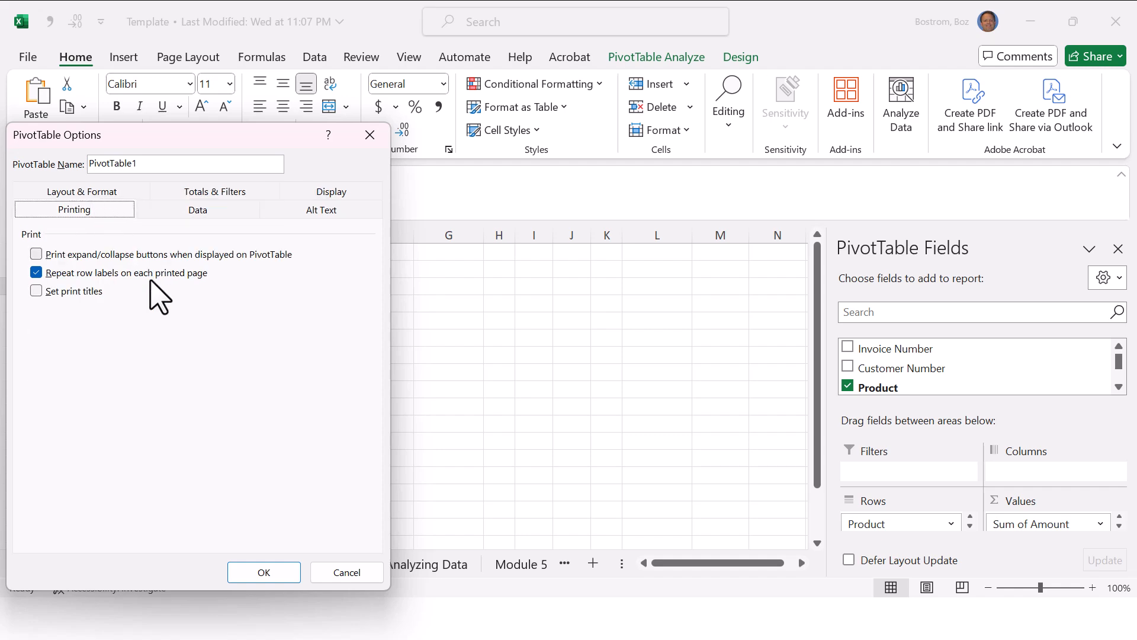
pyautogui.press('Escape')
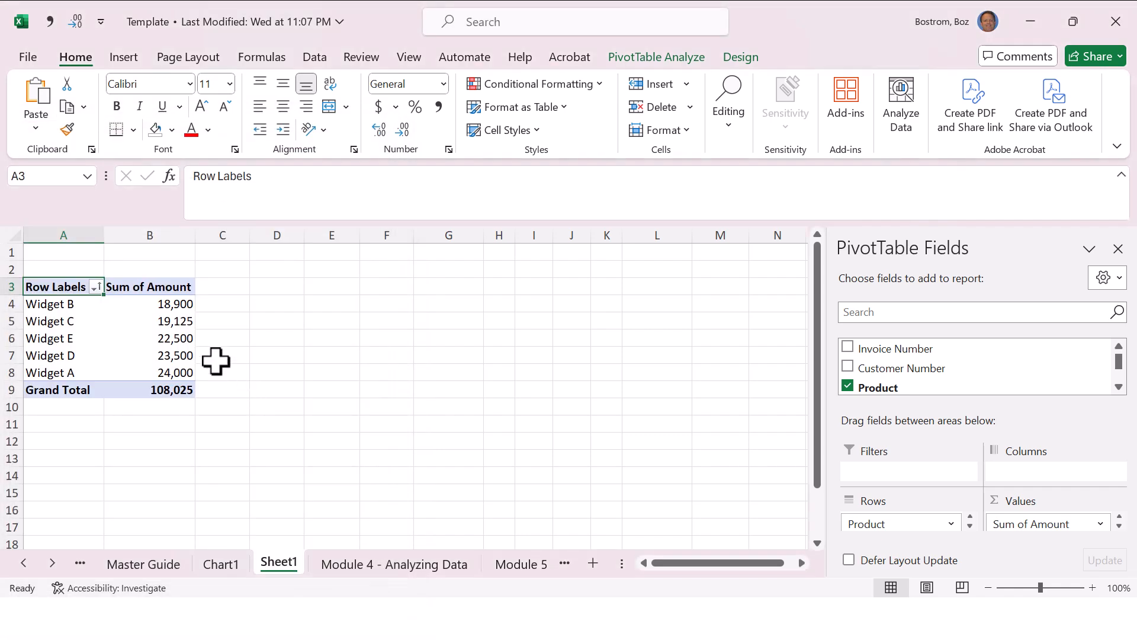
# Step: Insert a 2-D clustered column chart on Sheet1 from the PivotTable
pyautogui.click(97, 322)
pyautogui.click(117, 320)
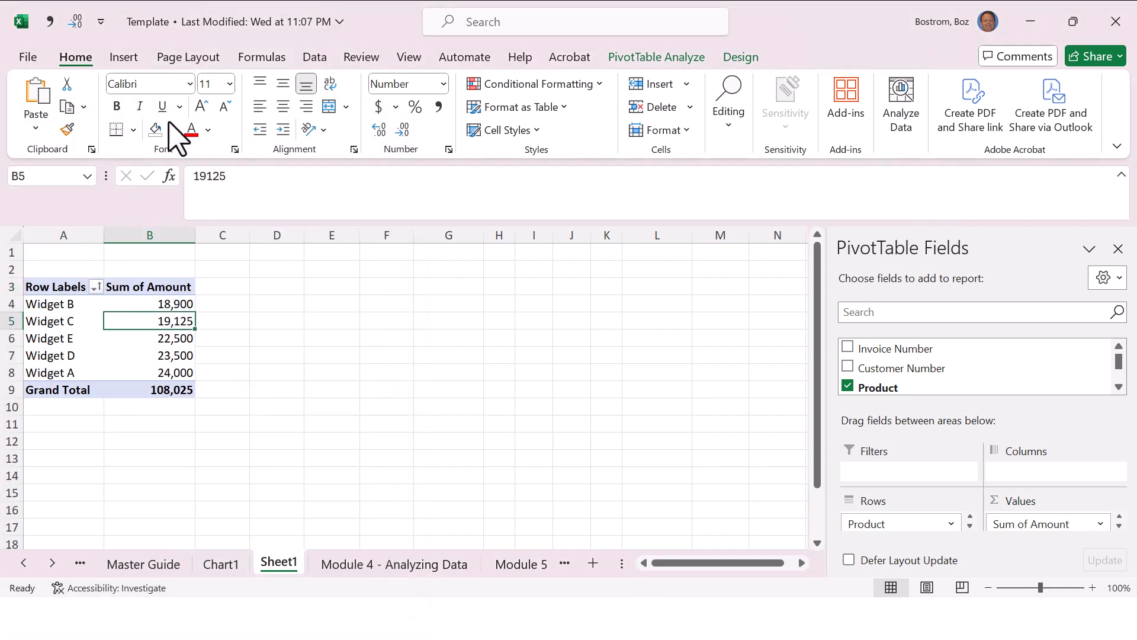
pyautogui.click(125, 58)
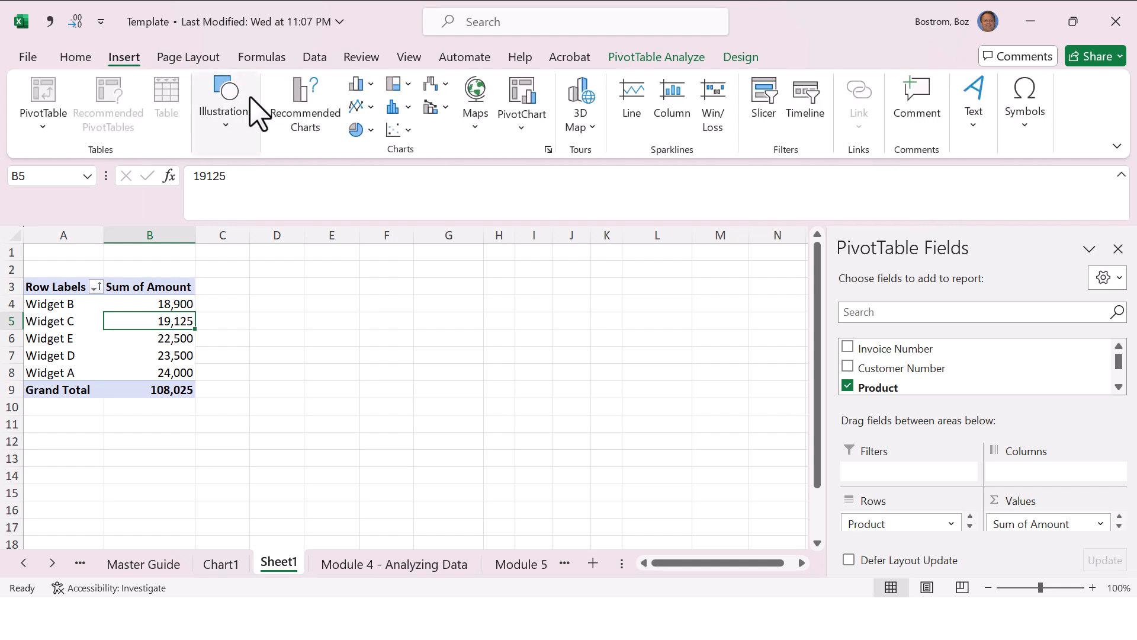
pyautogui.click(357, 84)
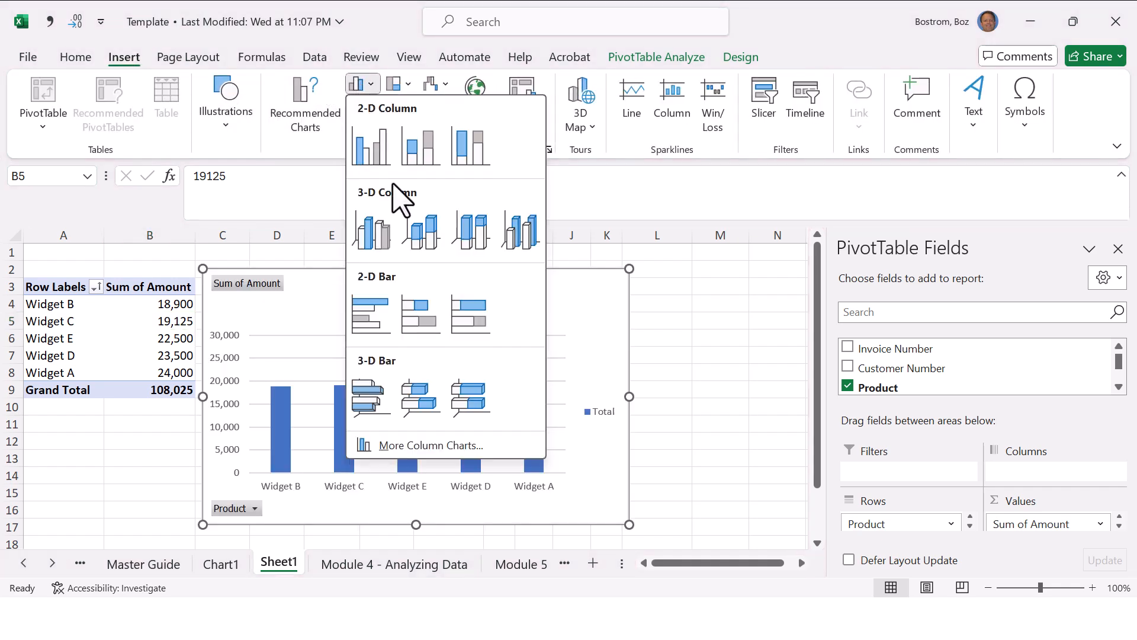
pyautogui.click(373, 147)
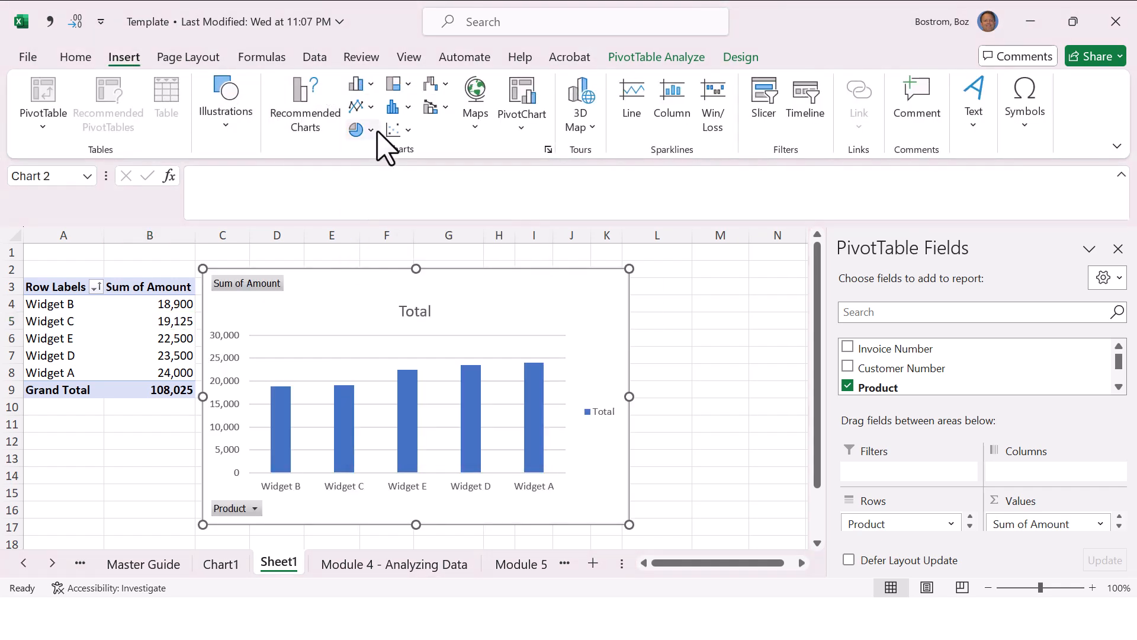
# Step: Add data labels to the columns of the Sheet1 chart
pyautogui.click(533, 388)
pyautogui.rightClick(534, 389)
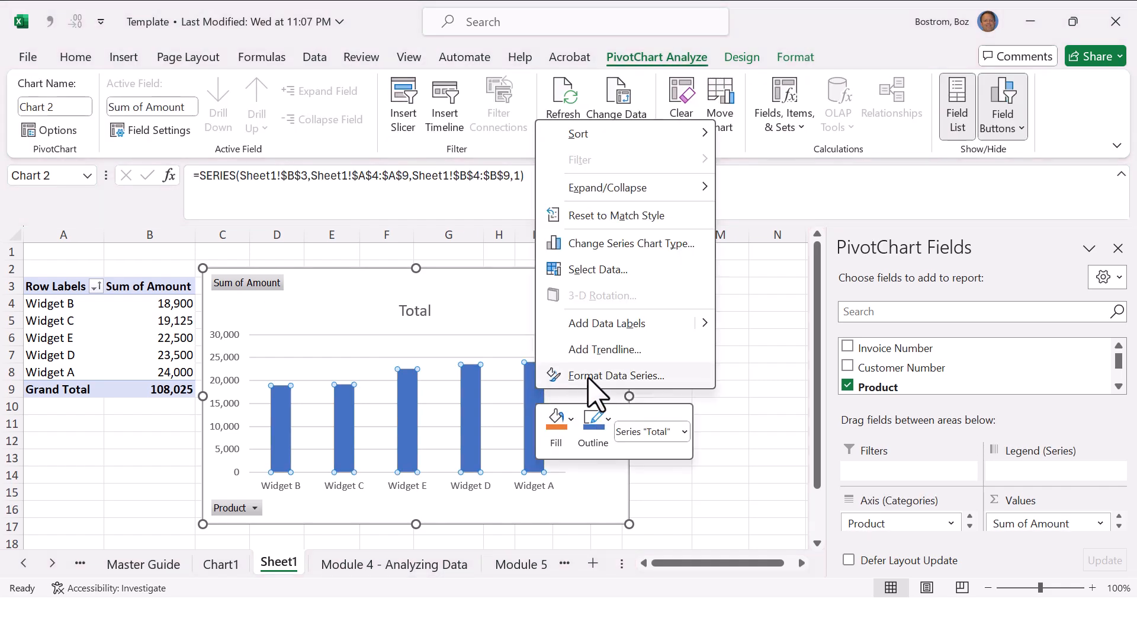
pyautogui.click(649, 324)
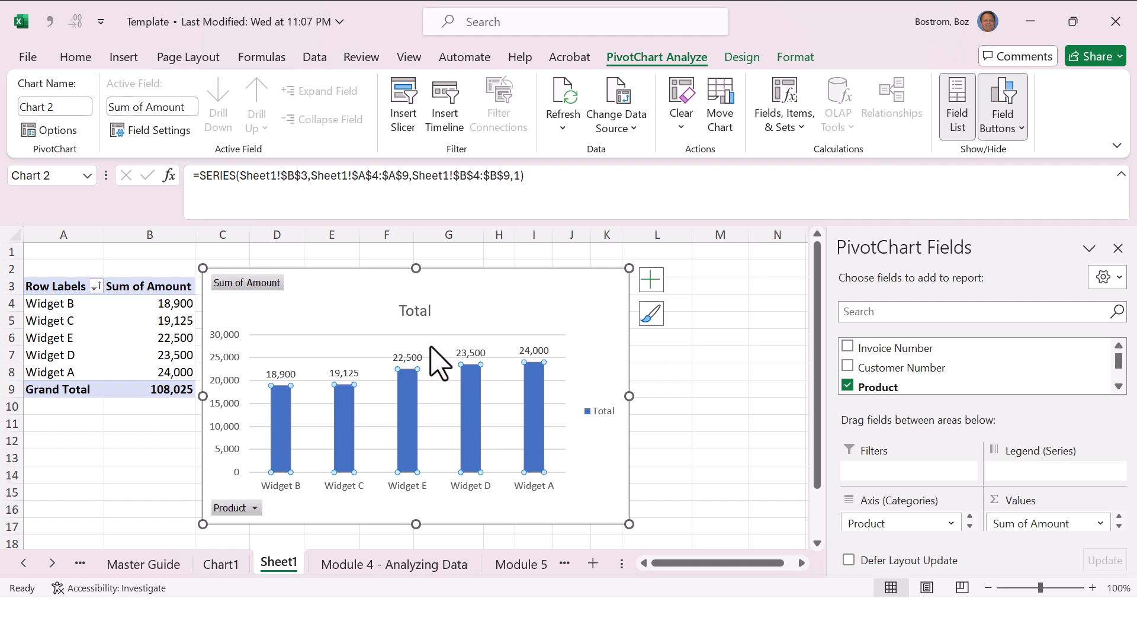
# Step: Undo the data labels and delete the column chart from Sheet1
pyautogui.hotkey('ctrl', 'z')
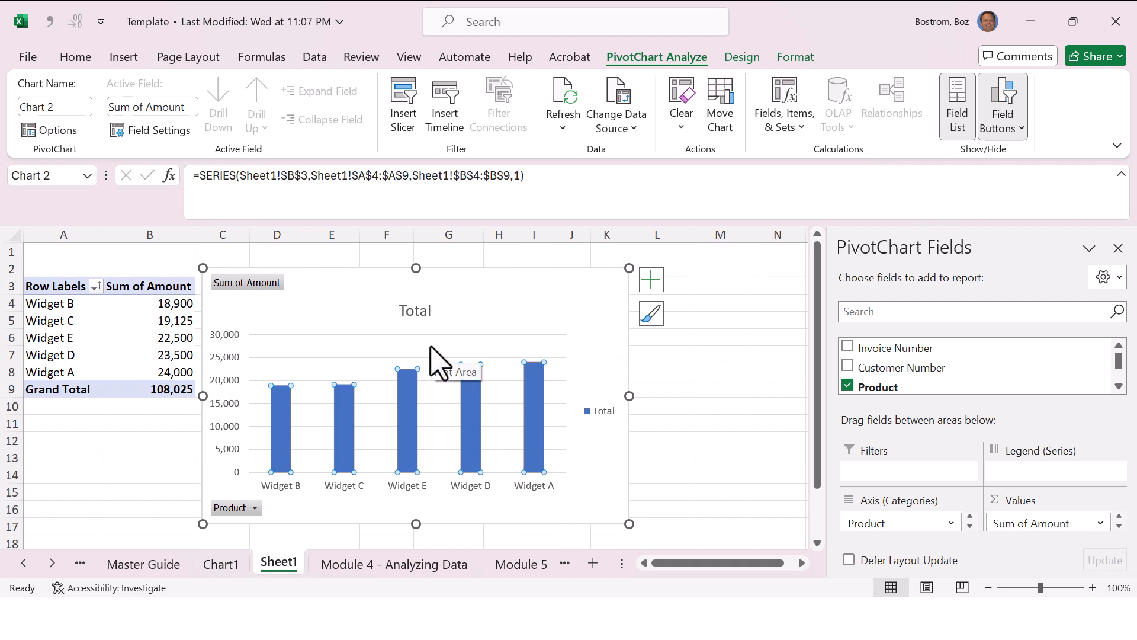
pyautogui.click(578, 271)
pyautogui.press('Delete')
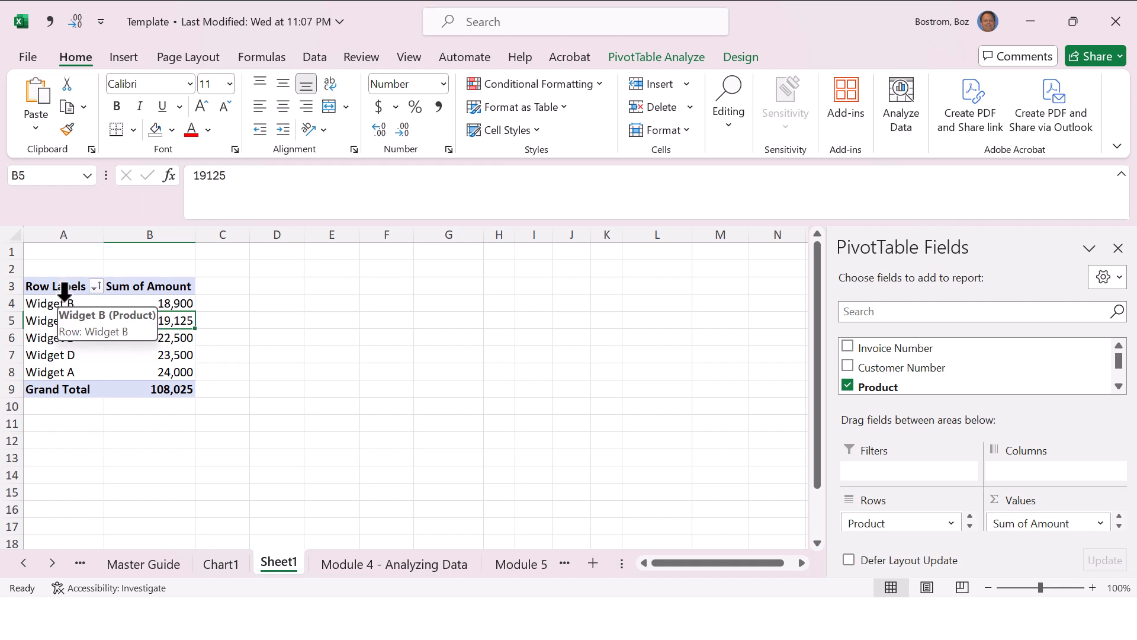
# Step: Sort the PivotTable's row labels A to Z
pyautogui.click(95, 287)
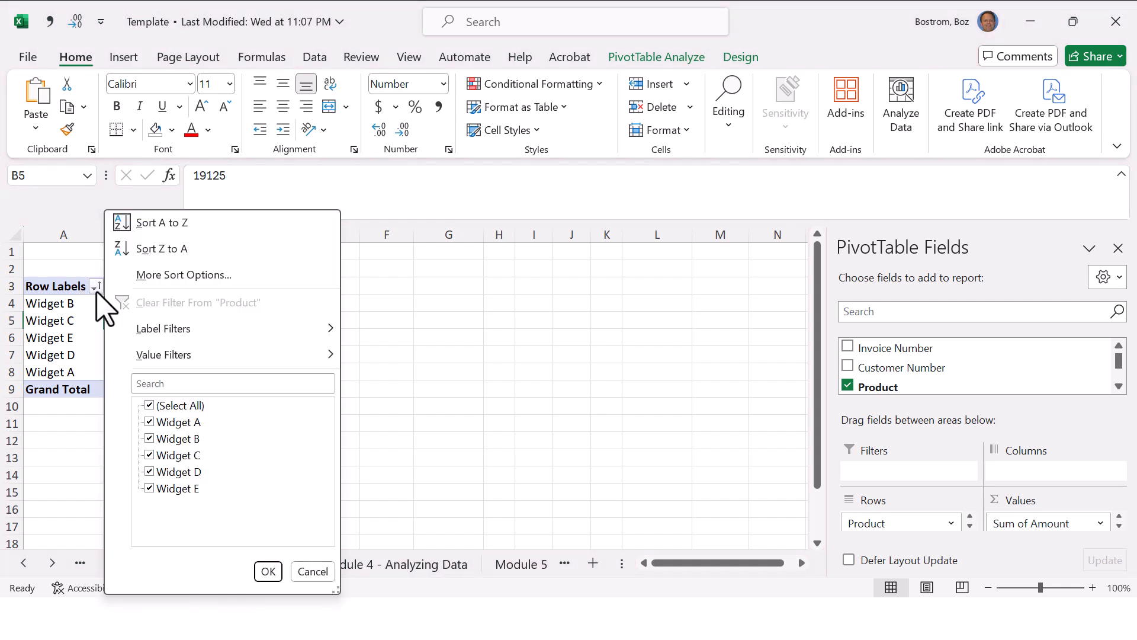
pyautogui.click(178, 225)
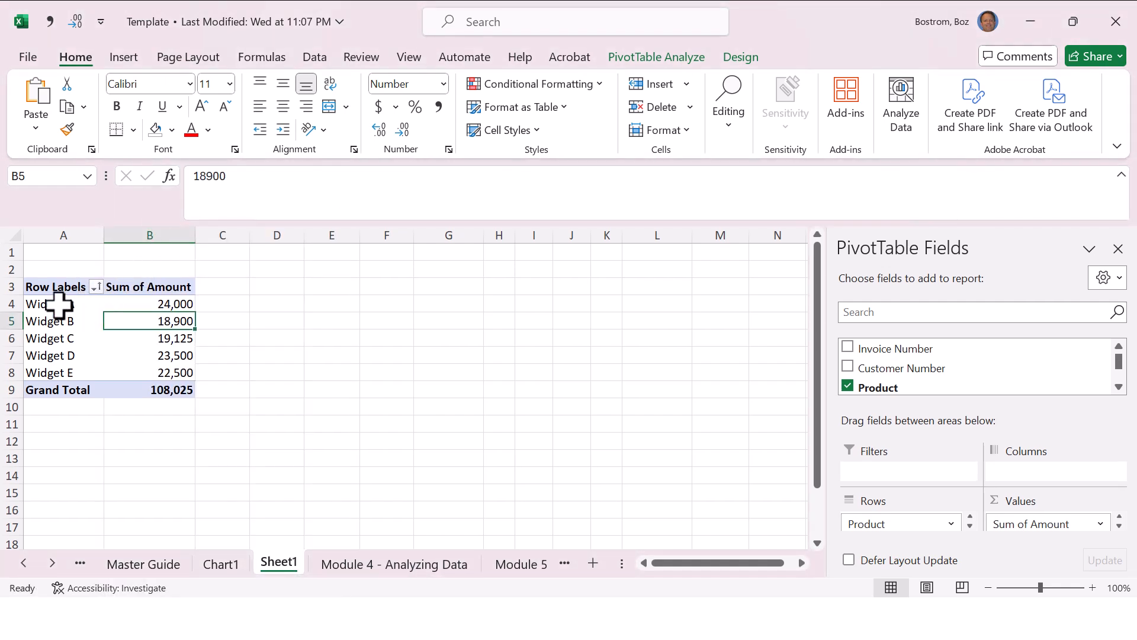
# Step: Copy the PivotTable's product rows A4:B8 and paste them as values only starting in cell E4
pyautogui.moveTo(57, 304); pyautogui.dragTo(130, 370)
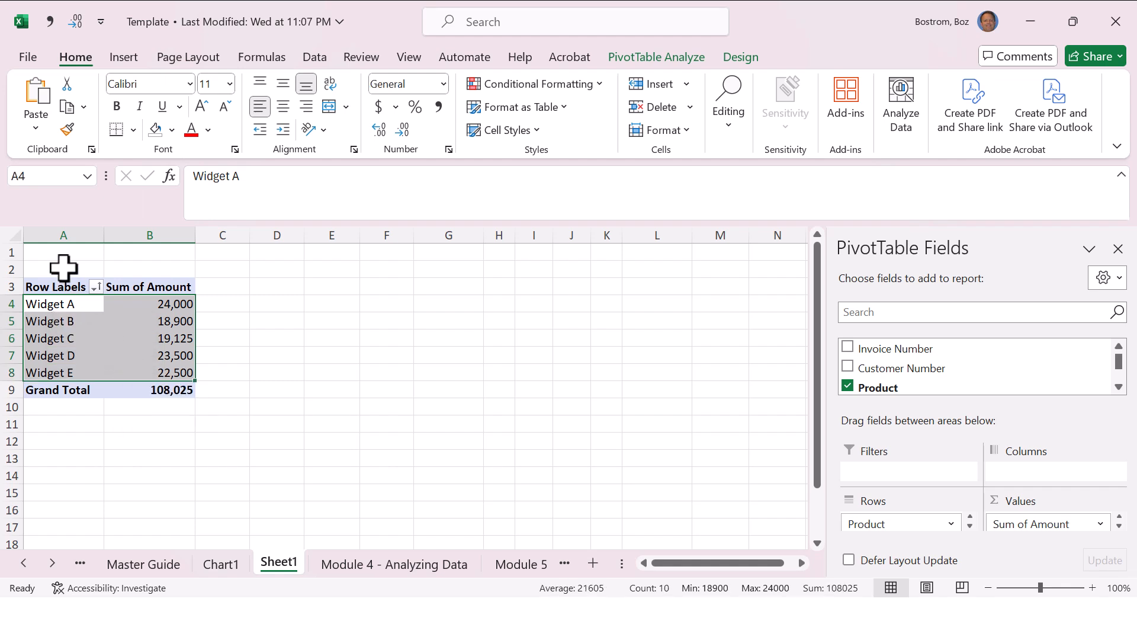
pyautogui.hotkey('ctrl', 'c')
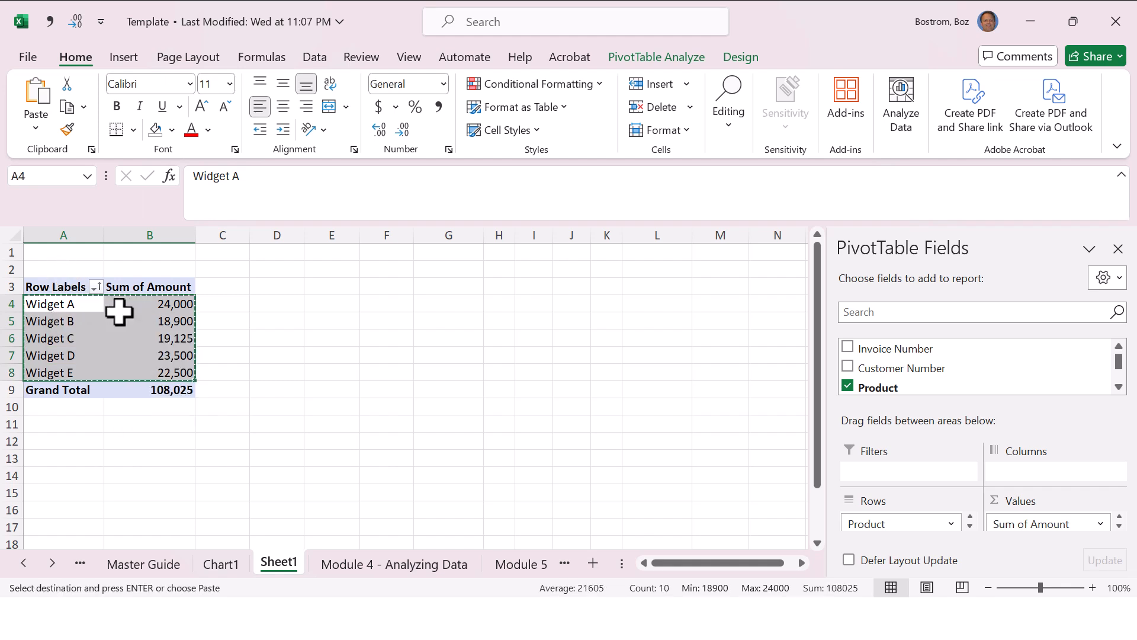
pyautogui.click(288, 299)
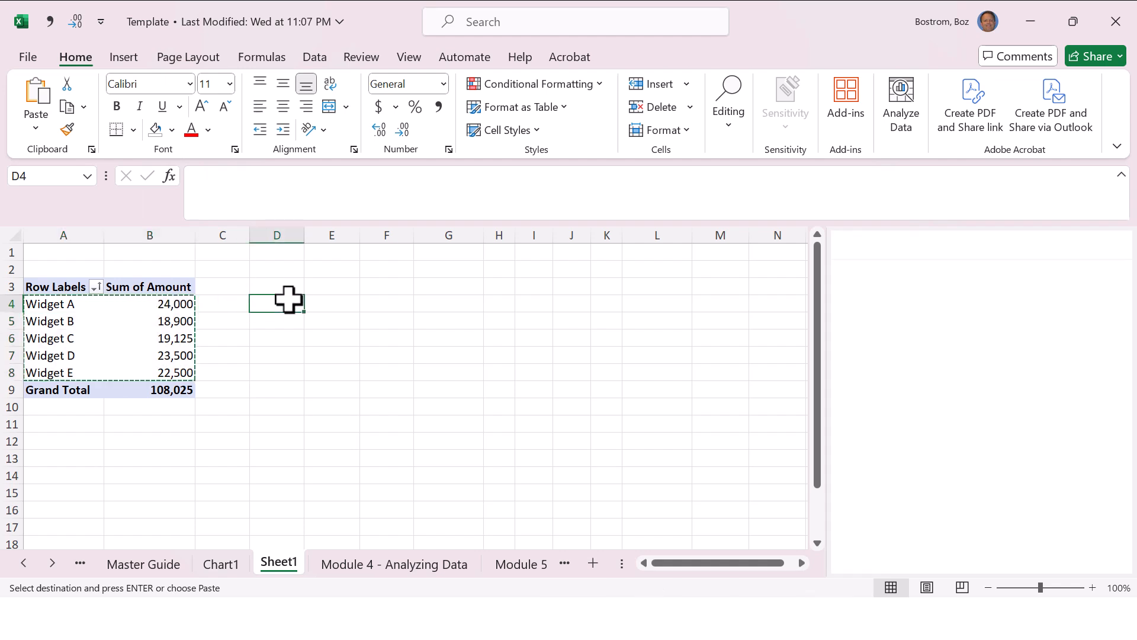
pyautogui.click(323, 302)
pyautogui.rightClick(322, 302)
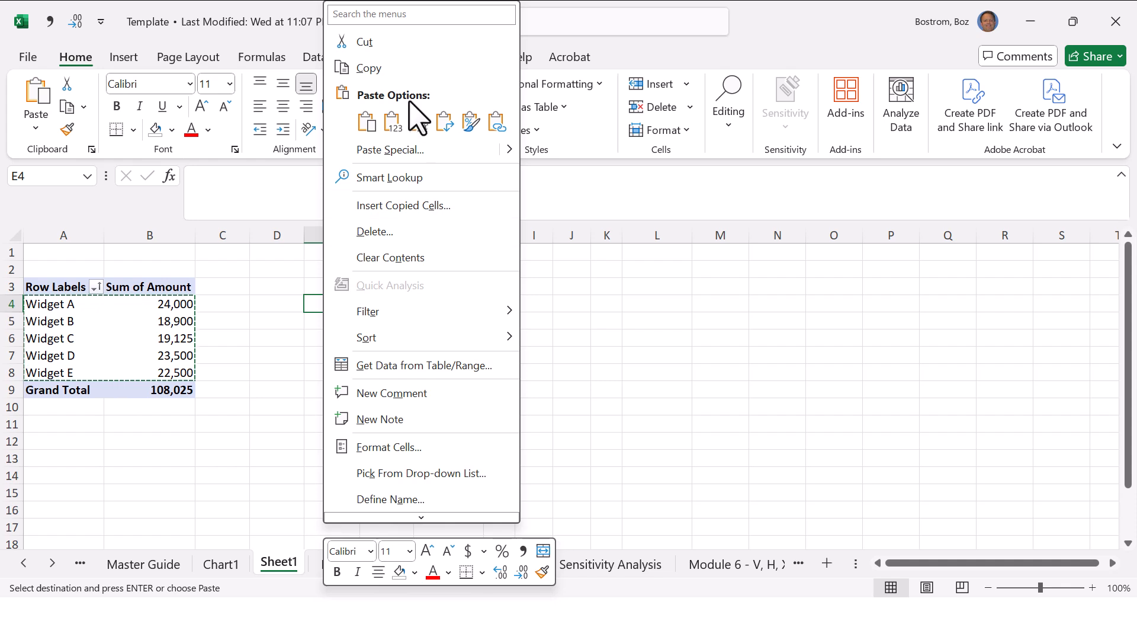
pyautogui.click(392, 122)
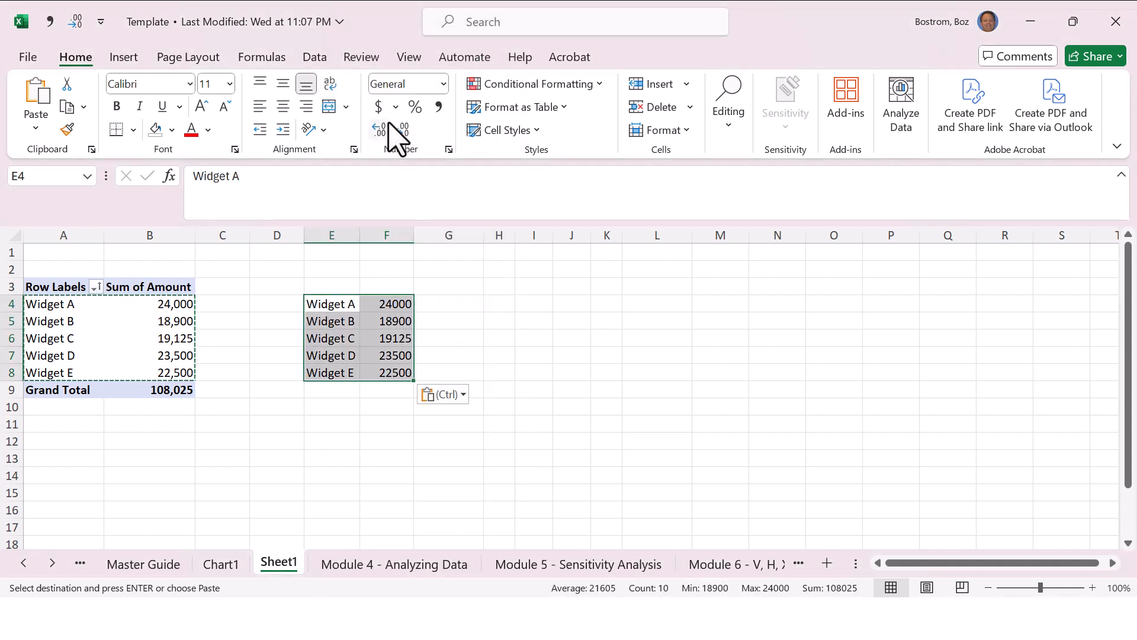
# Step: Label the pasted columns with the headings Product in E3 and Dollars in F3
pyautogui.click(348, 288)
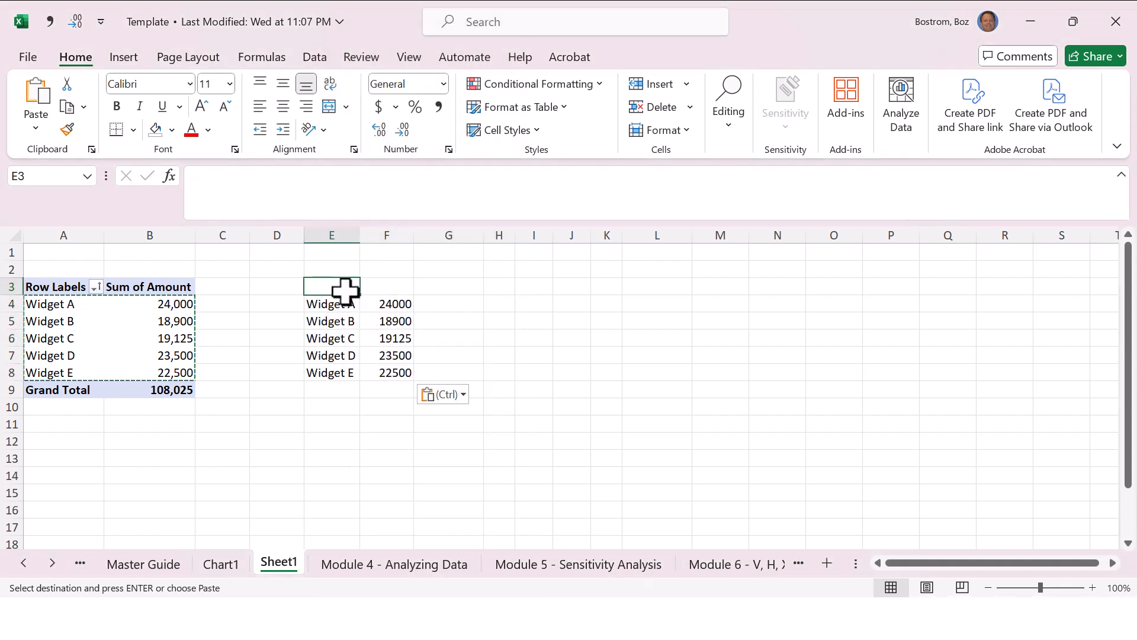
pyautogui.write('Product')
pyautogui.press('Return')
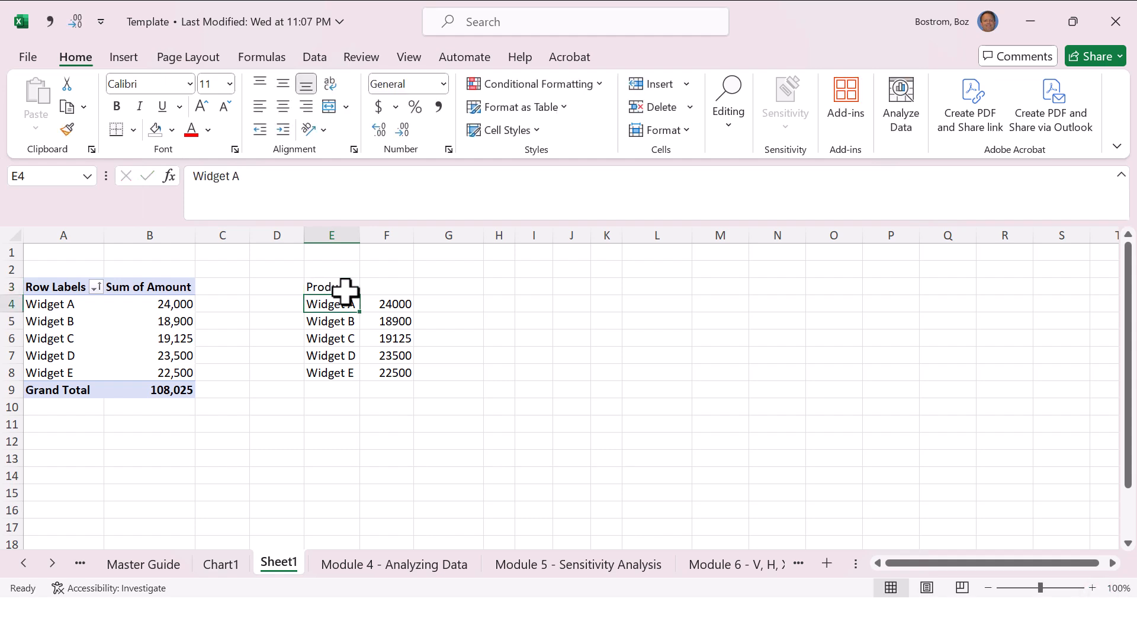
pyautogui.click(346, 290)
pyautogui.write('a')
pyautogui.press('Escape')
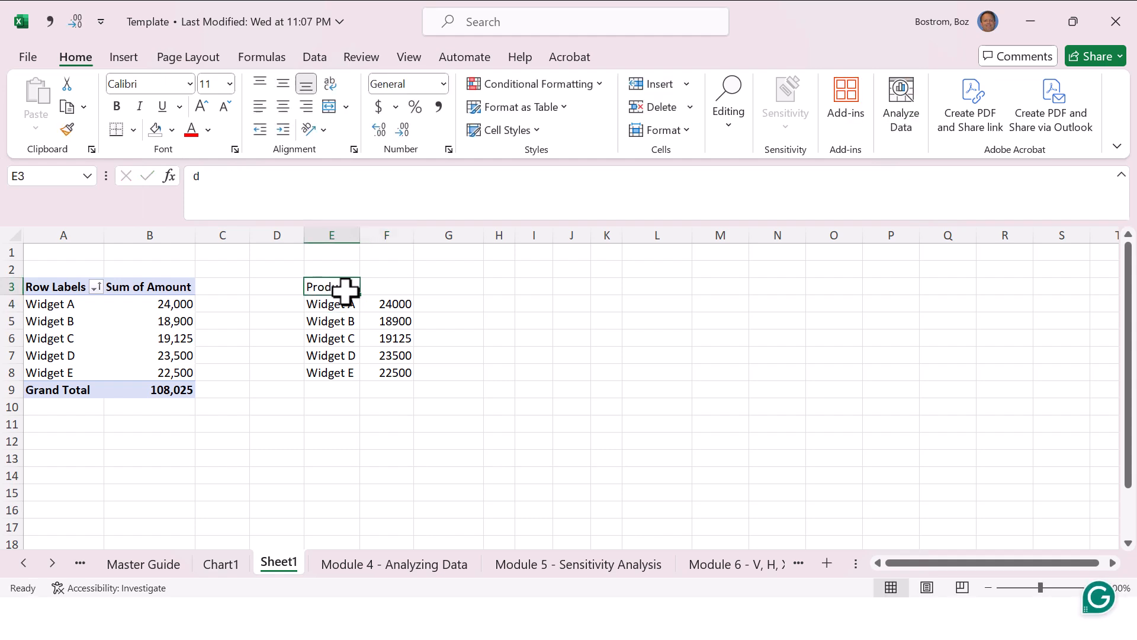
pyautogui.press('Right')
pyautogui.write('Dollars')
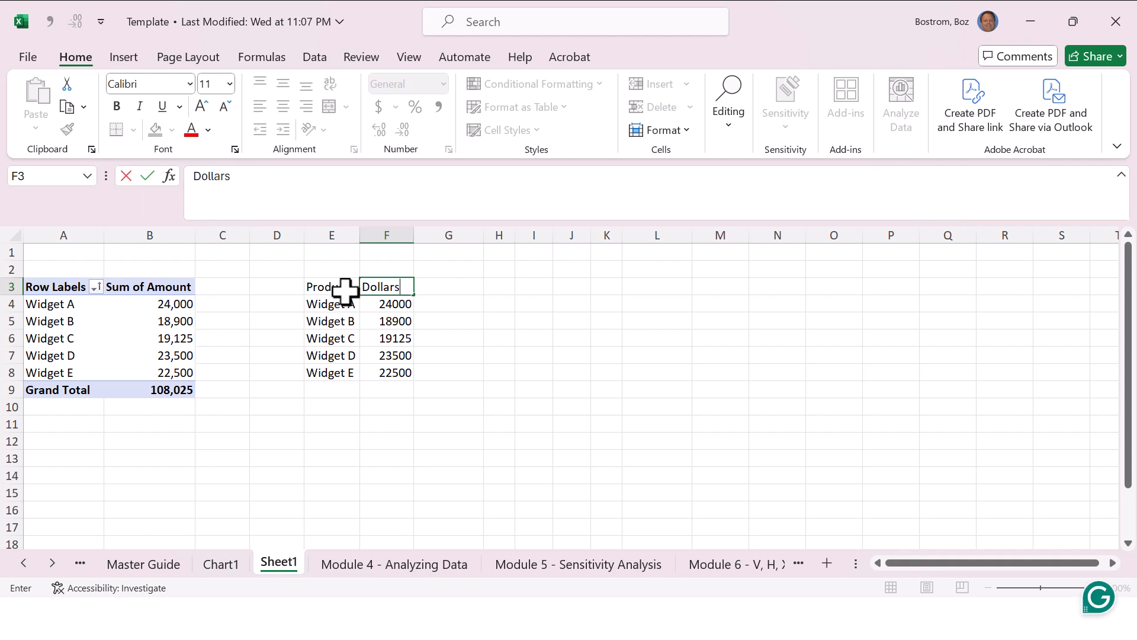
pyautogui.press('Return')
pyautogui.press('Left')
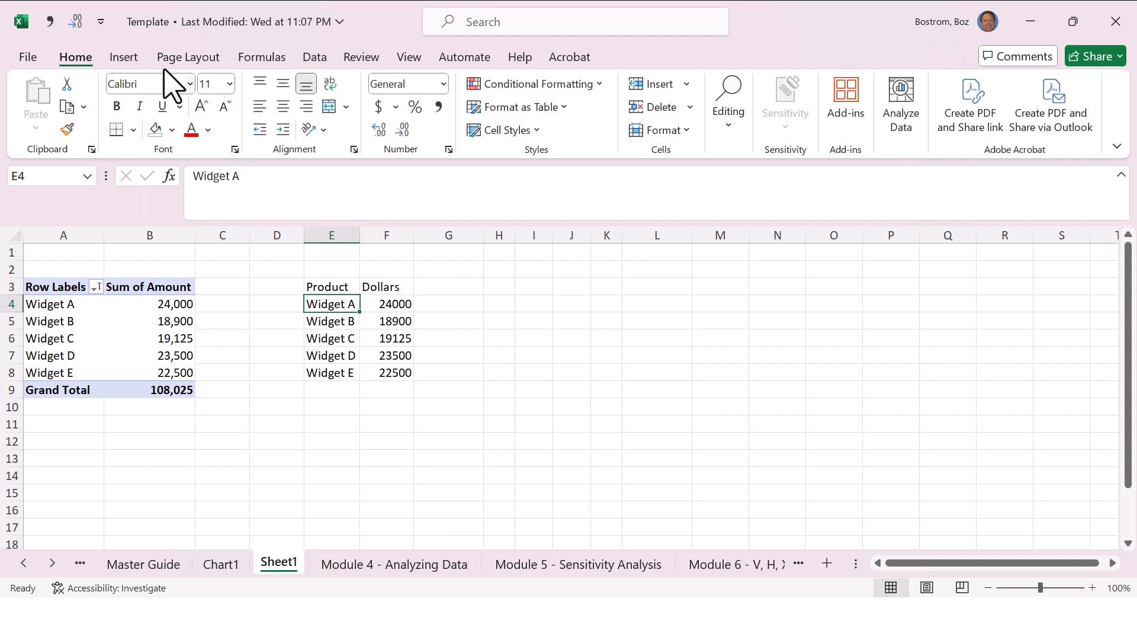
# Step: Insert a 2-D clustered column chart from the pasted Product and Dollars data
pyautogui.click(124, 57)
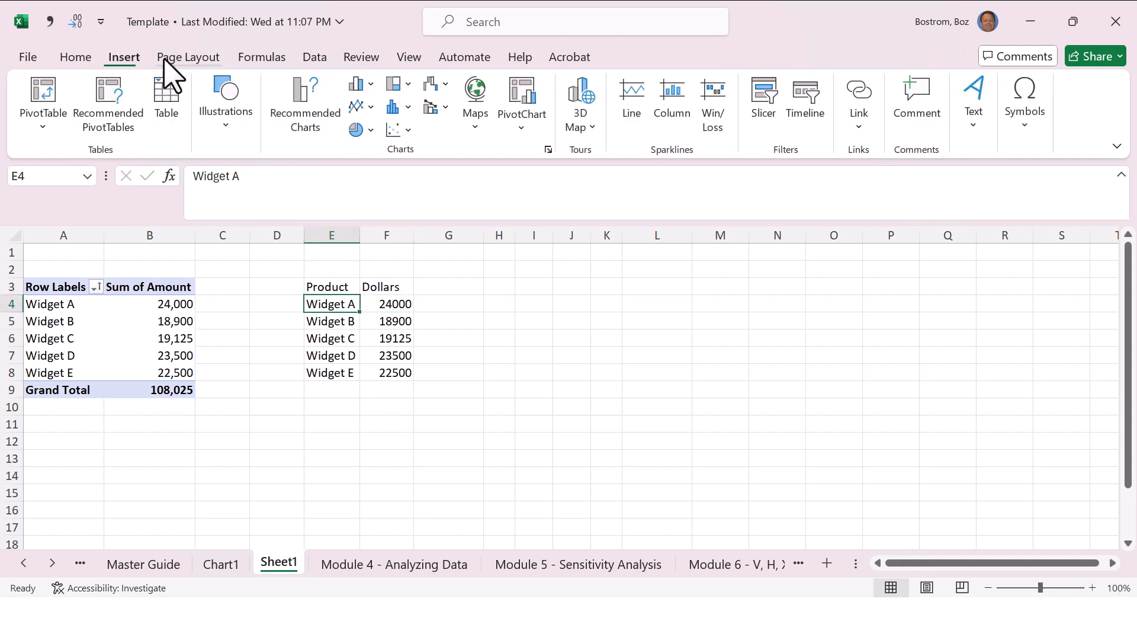
pyautogui.click(357, 84)
pyautogui.click(368, 147)
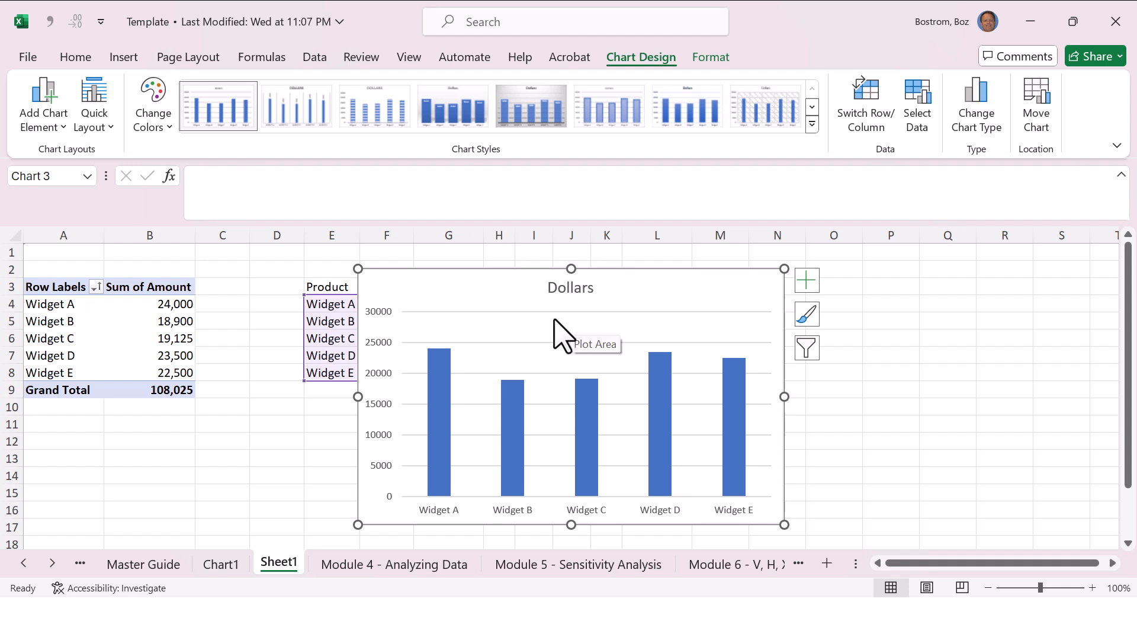
pyautogui.press('Escape')
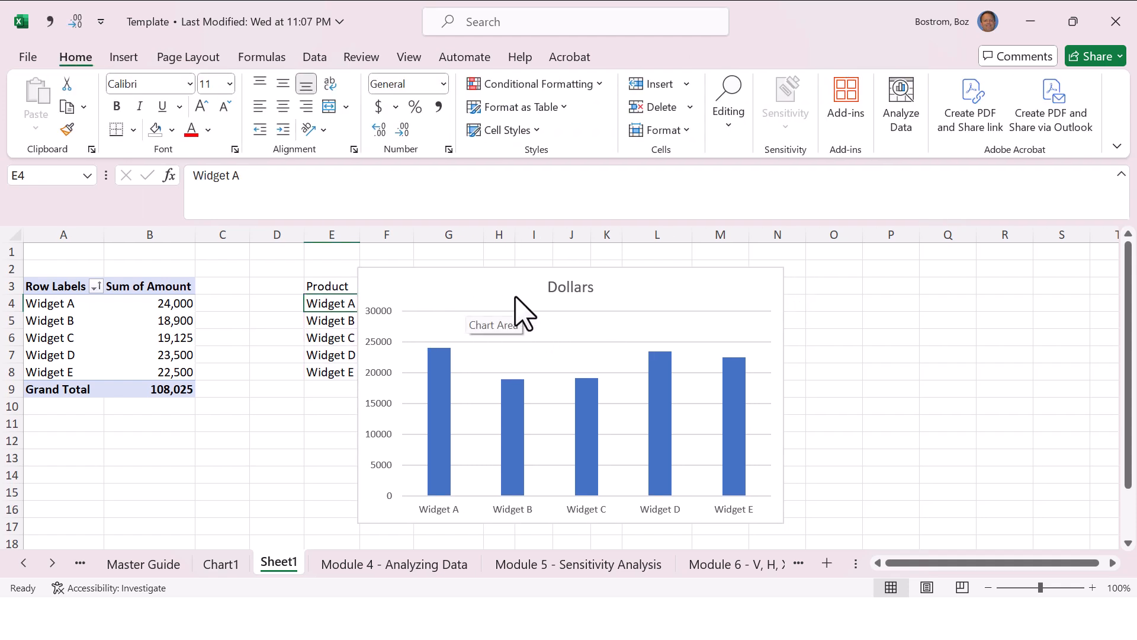
# Step: Delete the Dollars column chart and clear the pasted table in E3:F8
pyautogui.click(524, 264)
pyautogui.press('Delete')
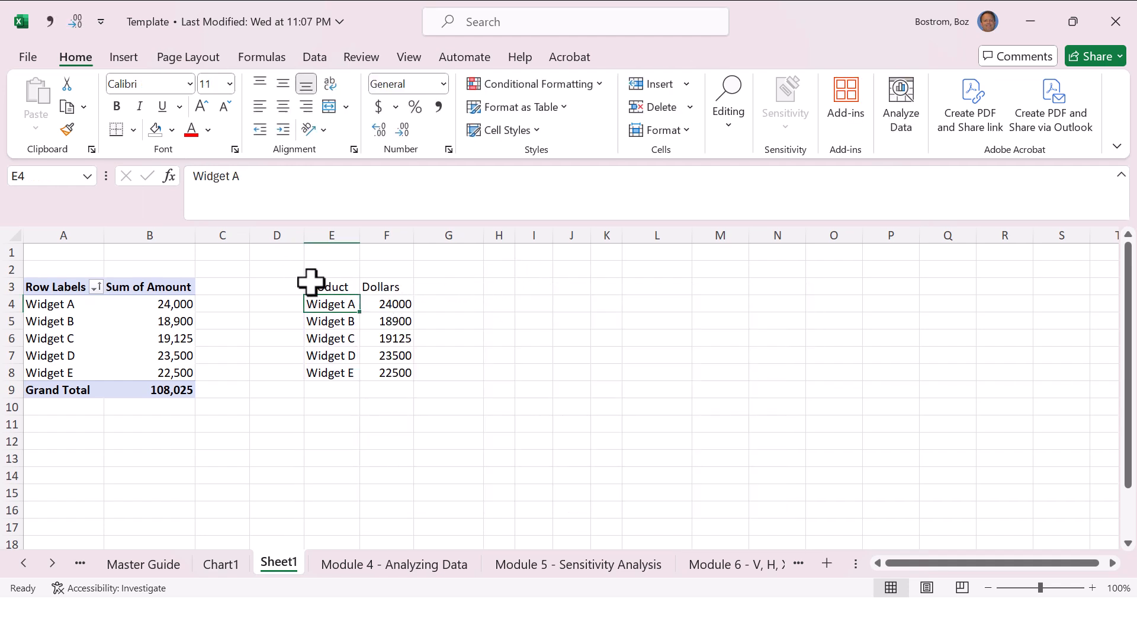
pyautogui.moveTo(313, 286); pyautogui.dragTo(375, 372)
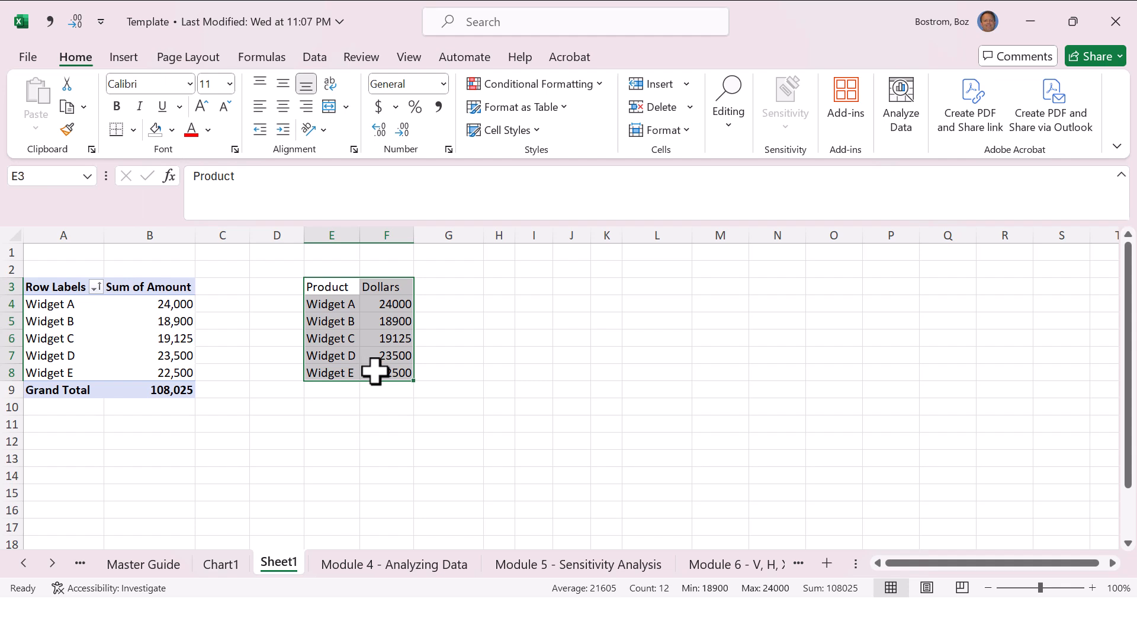
pyautogui.press('Delete')
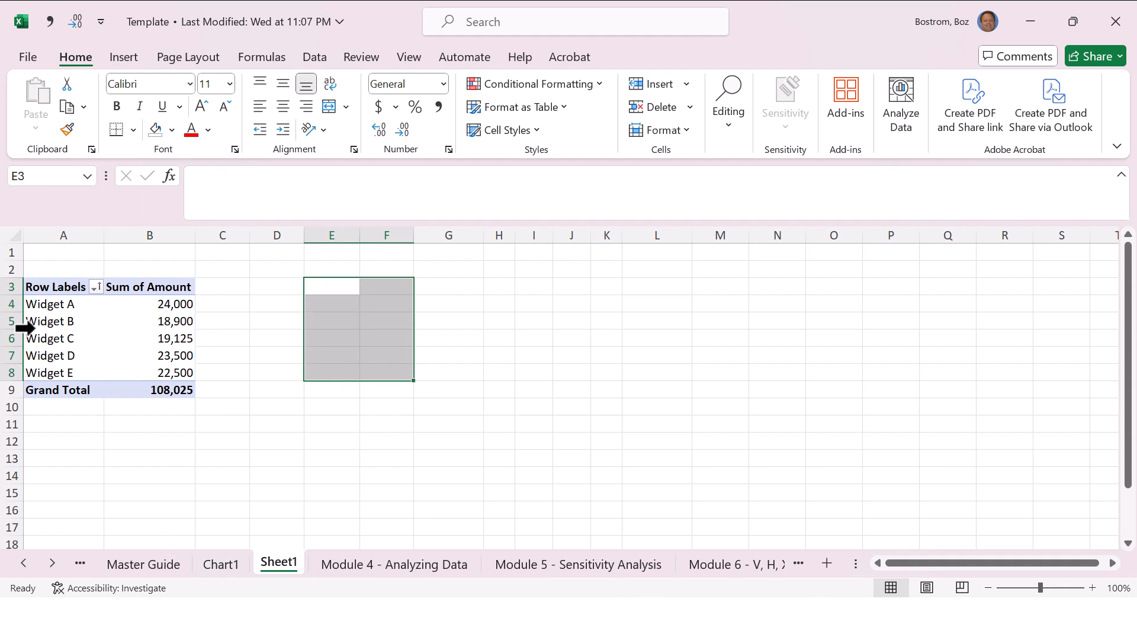
# Step: Copy the PivotTable rows A4:B8, try a regular paste into E4, and undo that paste
pyautogui.moveTo(52, 303); pyautogui.dragTo(168, 372)
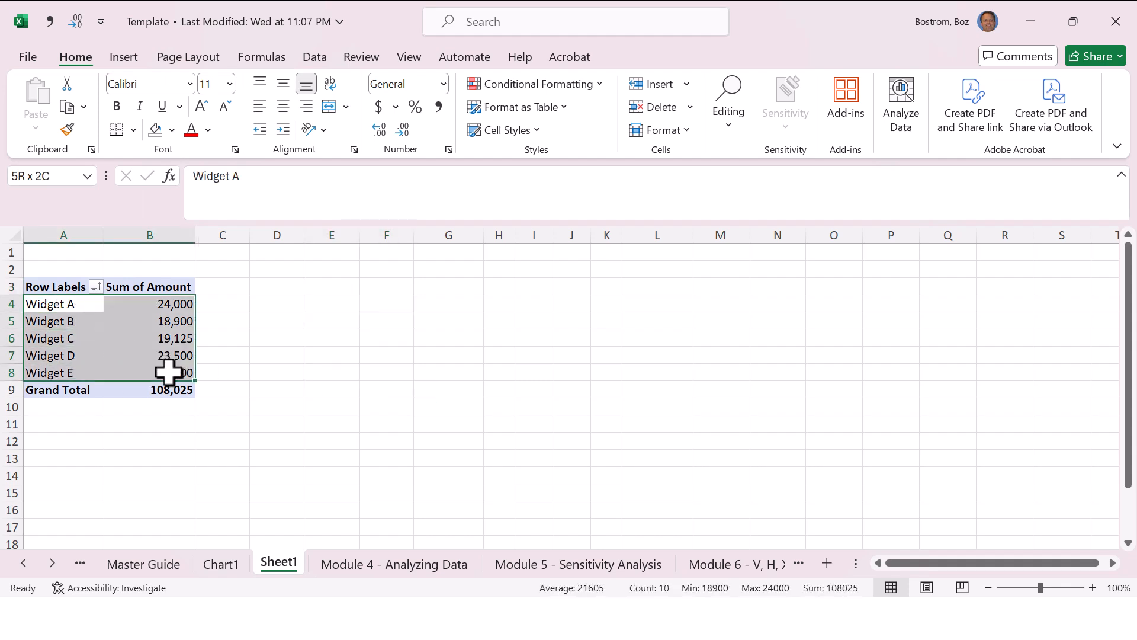
pyautogui.hotkey('ctrl', 'c')
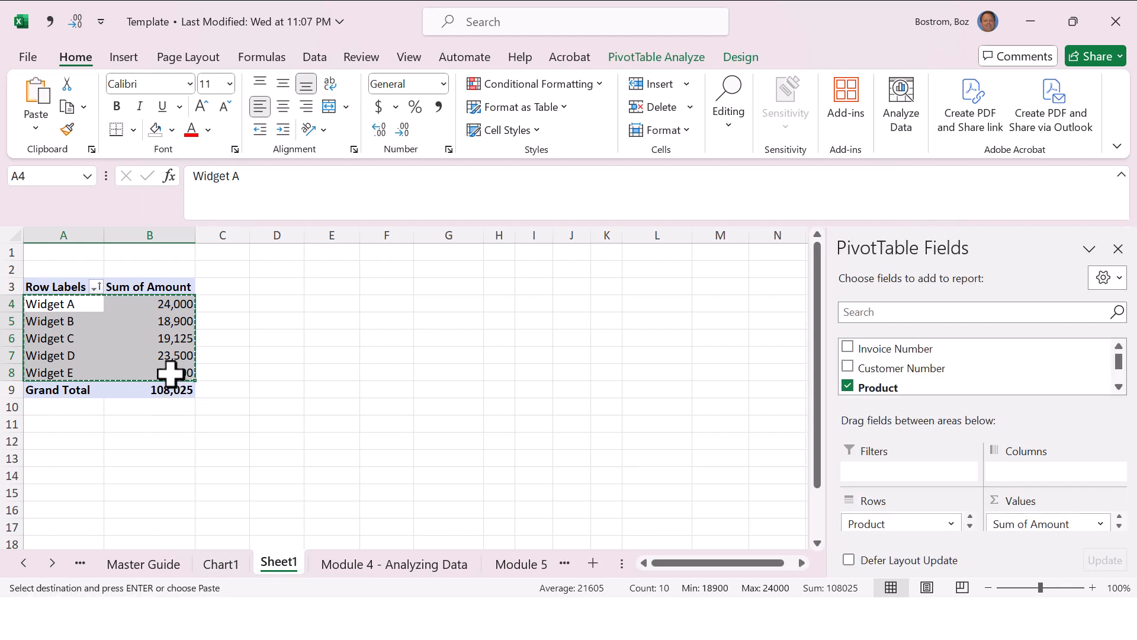
pyautogui.press('Right')
pyautogui.press('Right')
pyautogui.press('Right')
pyautogui.press('Right')
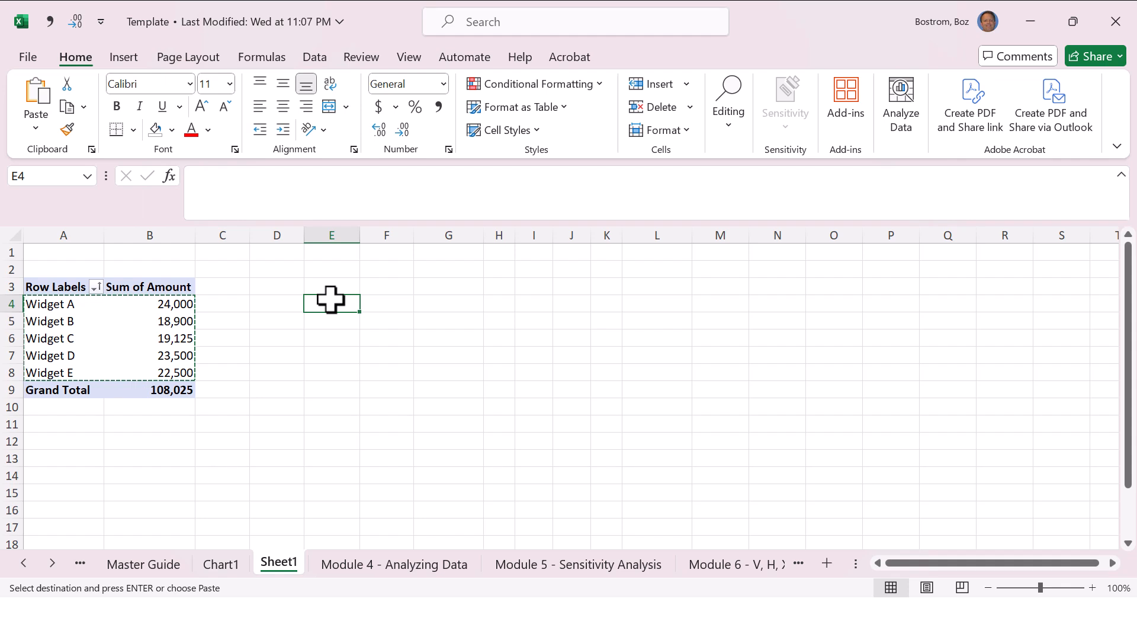
pyautogui.hotkey('ctrl', 'v')
pyautogui.press('Right')
pyautogui.press('Left')
pyautogui.press('Down')
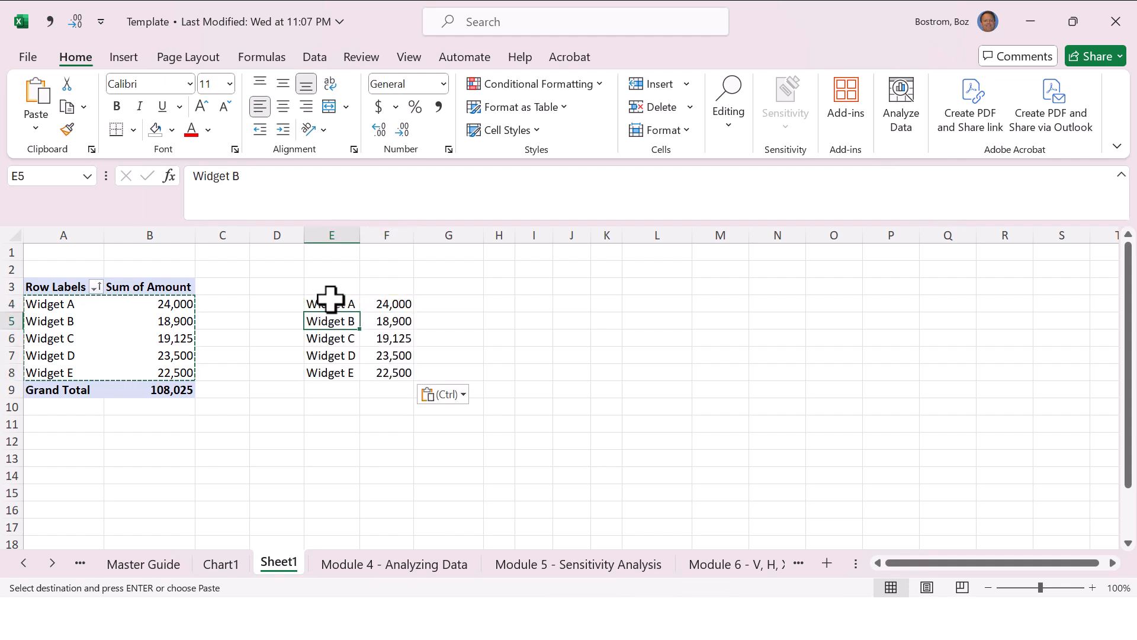
pyautogui.hotkey('ctrl', 'z')
# Step: Paste the copied PivotTable rows as values only from E4, and clear E4:F8 again
pyautogui.click(331, 299)
pyautogui.rightClick(331, 299)
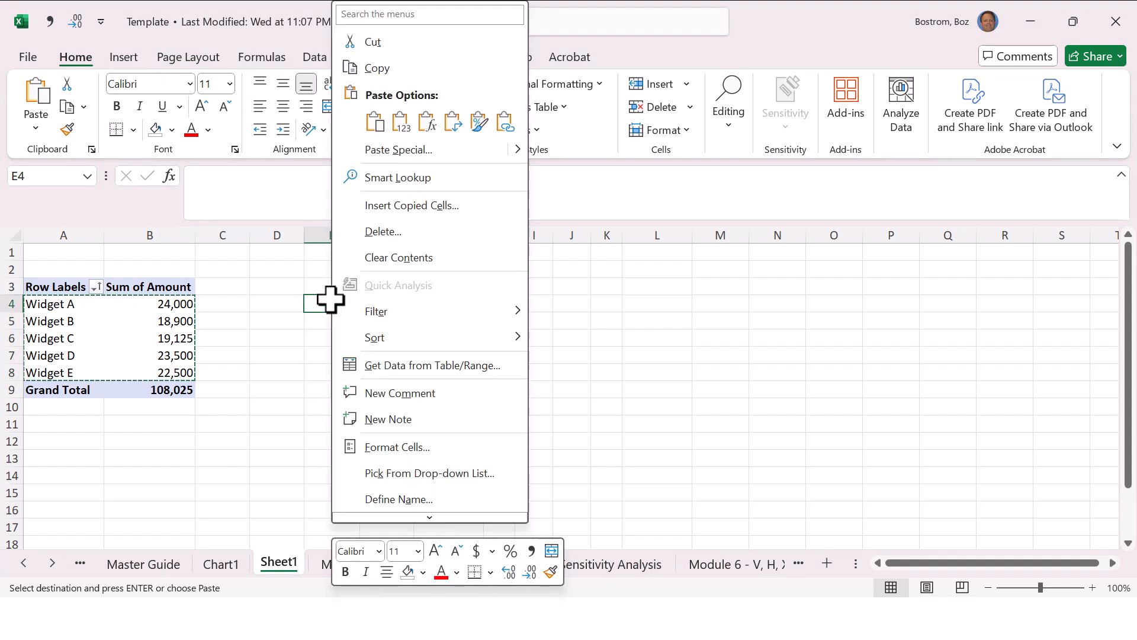
pyautogui.click(401, 123)
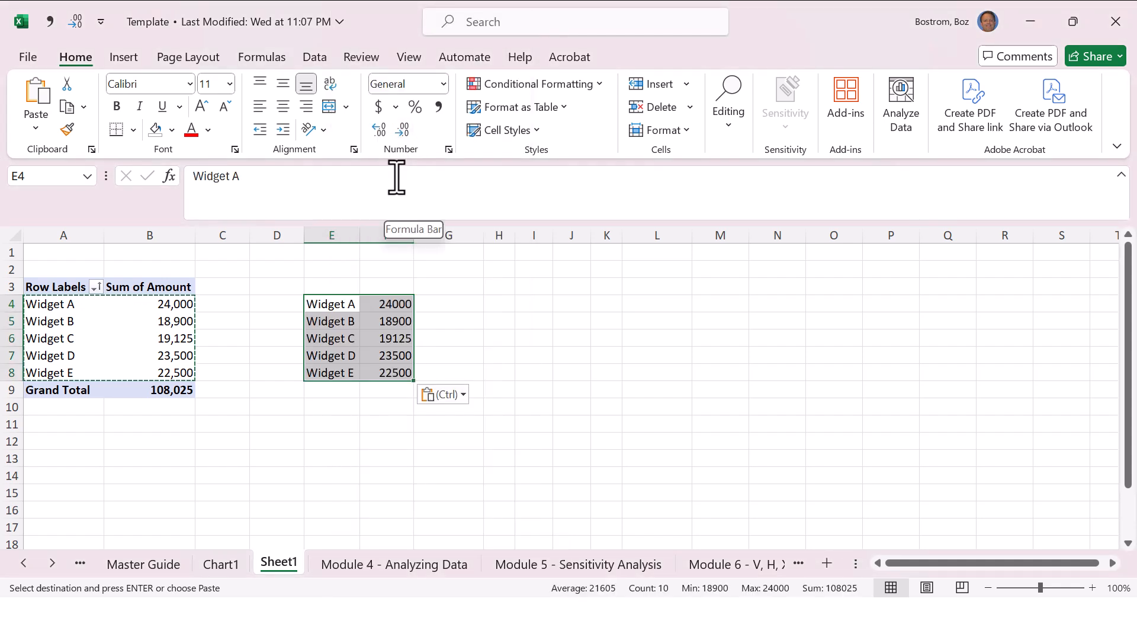
pyautogui.click(350, 337)
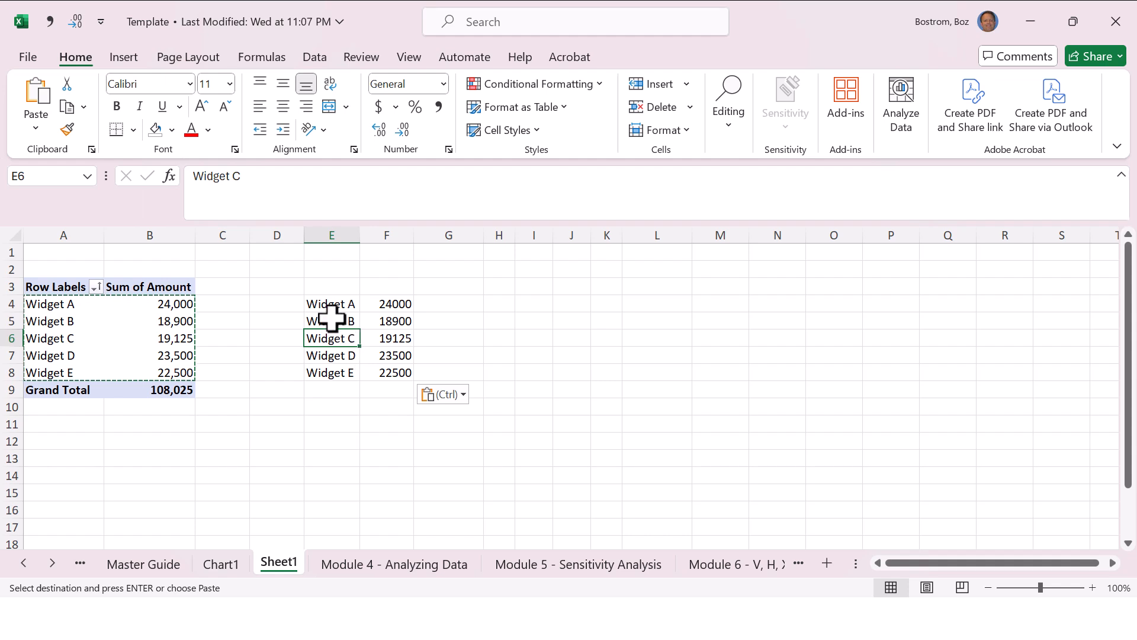
pyautogui.moveTo(337, 302); pyautogui.dragTo(382, 367)
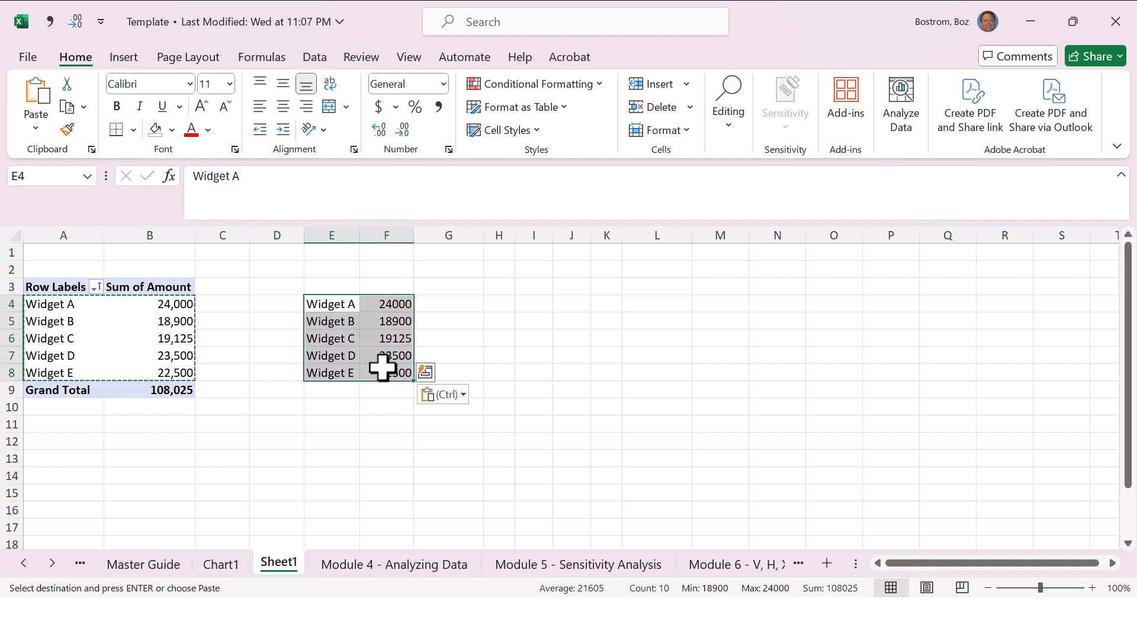
pyautogui.press('Delete')
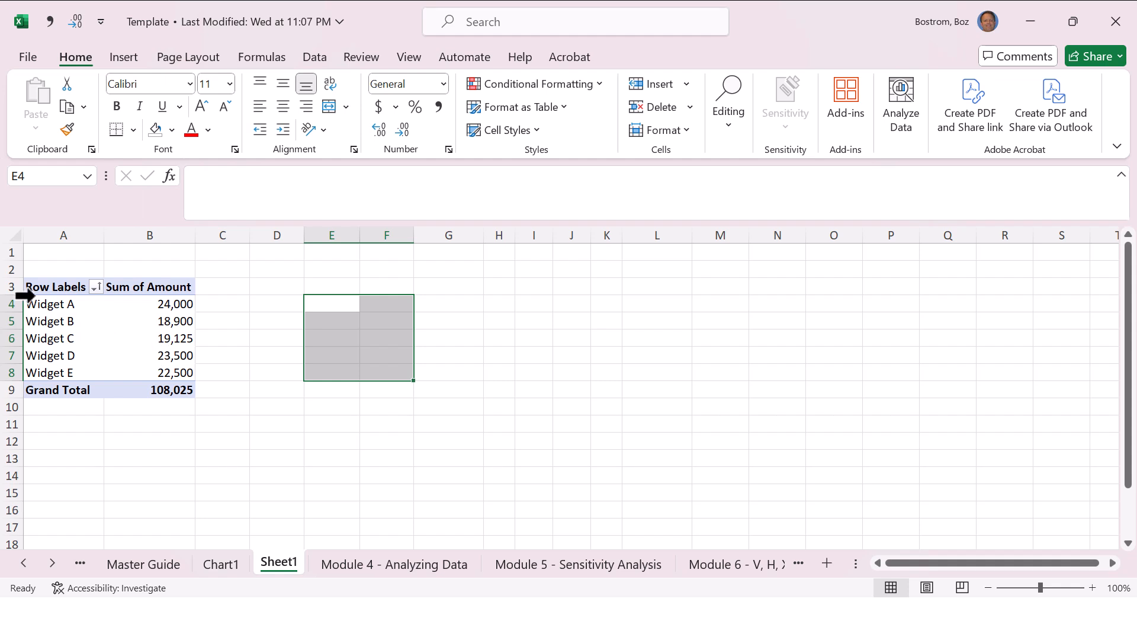
# Step: Copy the PivotTable's product names and amounts in A4:B8
pyautogui.moveTo(32, 302); pyautogui.dragTo(117, 370)
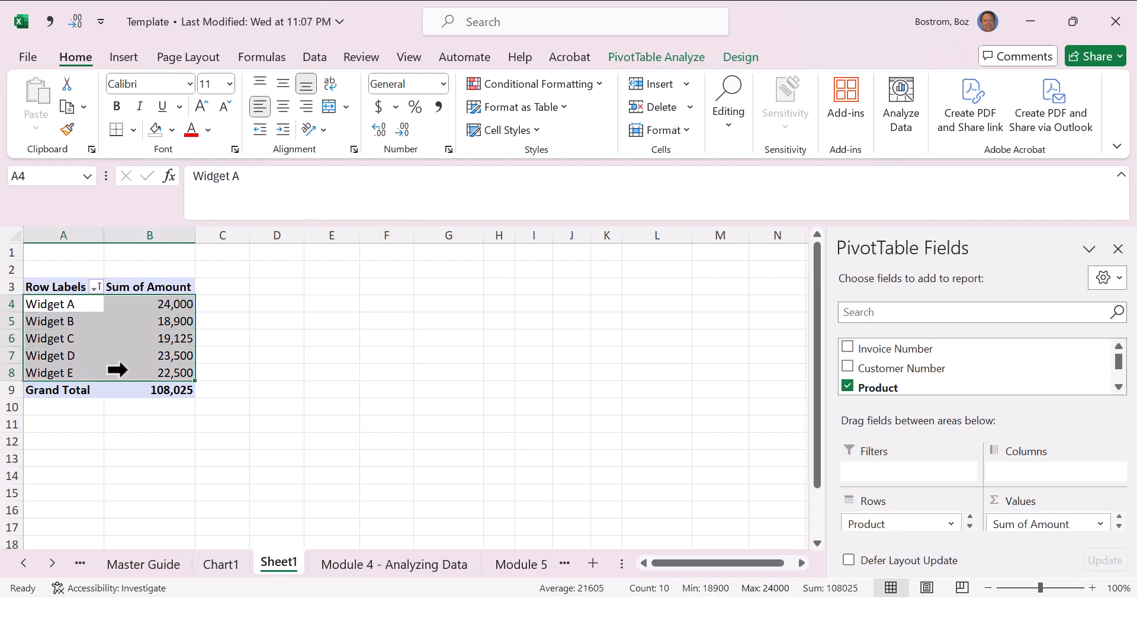
pyautogui.hotkey('ctrl', 'c')
pyautogui.press('Escape')
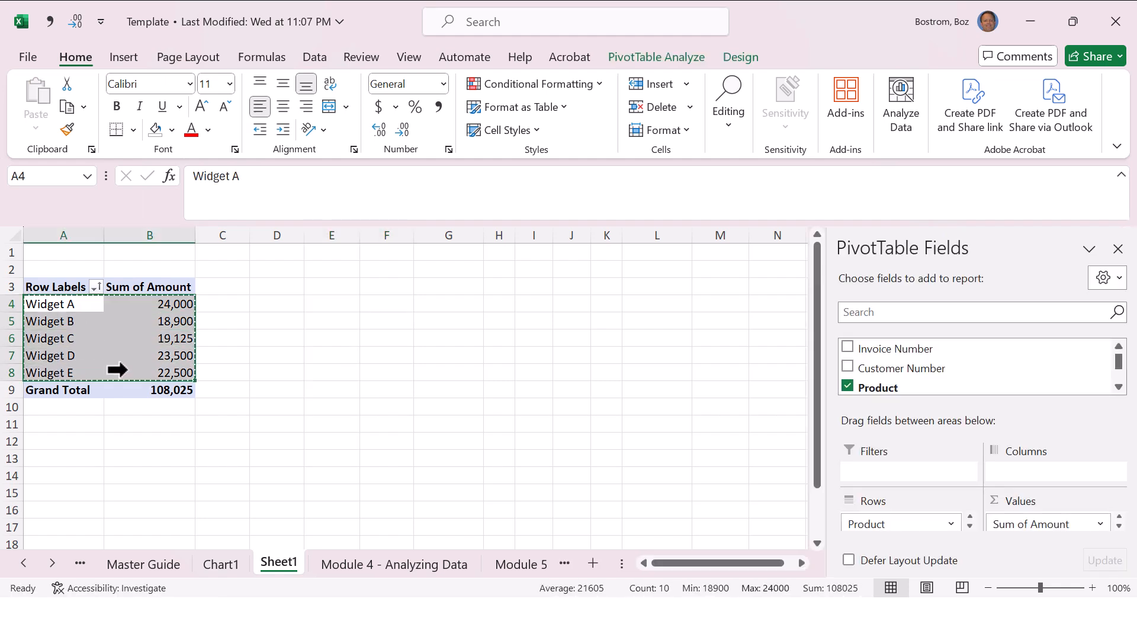
pyautogui.click(117, 369)
pyautogui.press('Right')
pyautogui.press('Right')
pyautogui.press('Right')
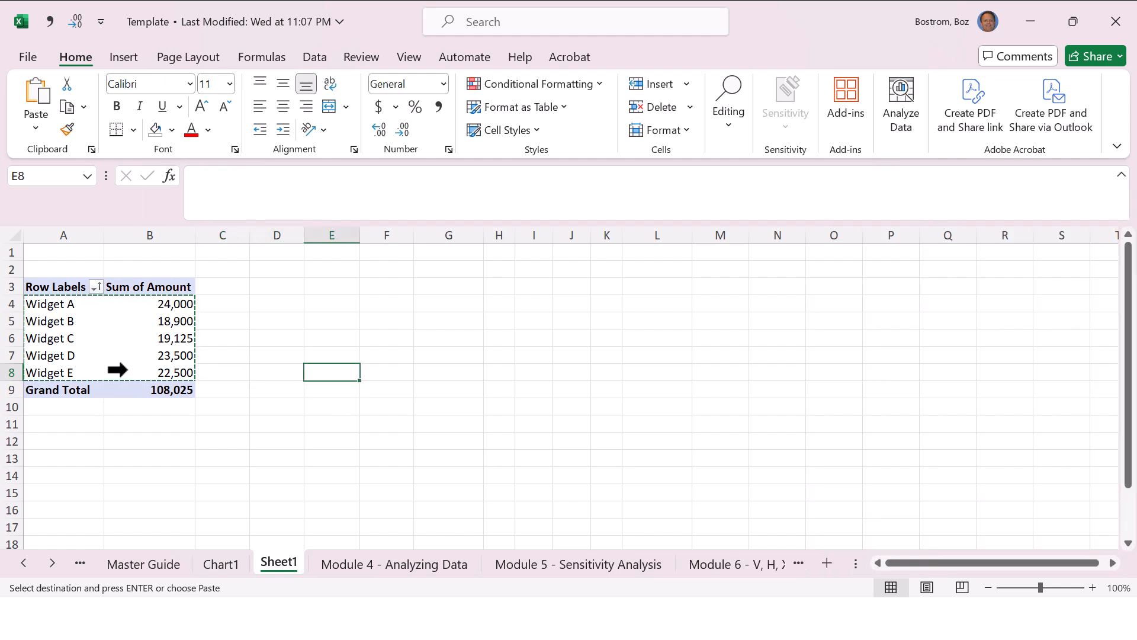
# Step: Paste the copied rows starting in E4 using Paste Special with the Values option and no operation
pyautogui.click(331, 303)
pyautogui.rightClick(330, 304)
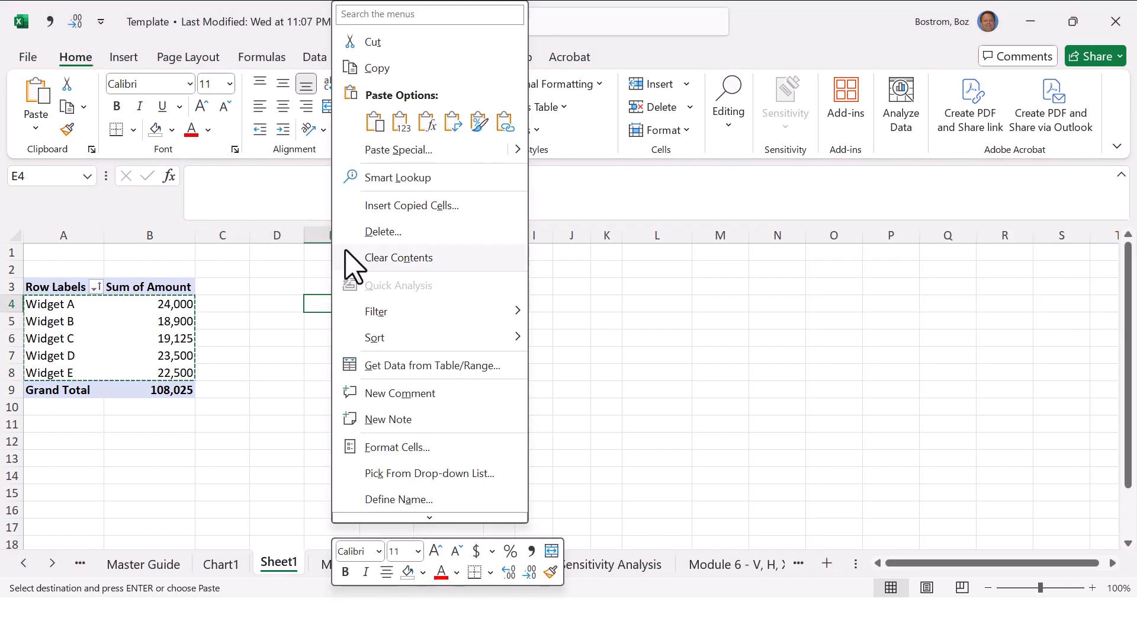
pyautogui.click(408, 155)
pyautogui.press('Escape')
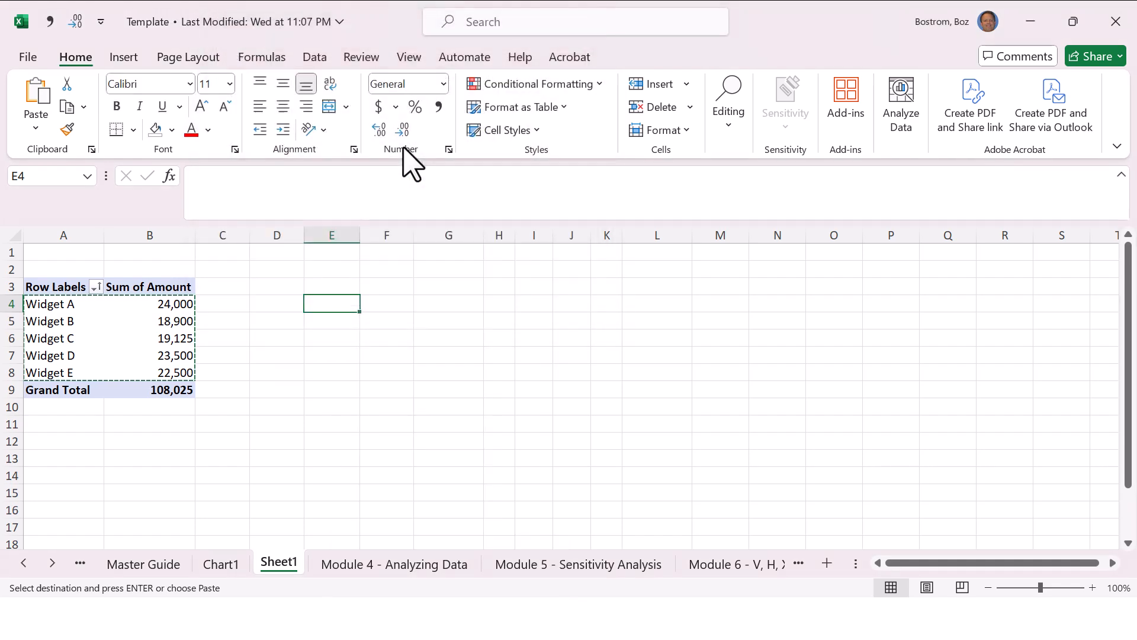
pyautogui.rightClick(327, 301)
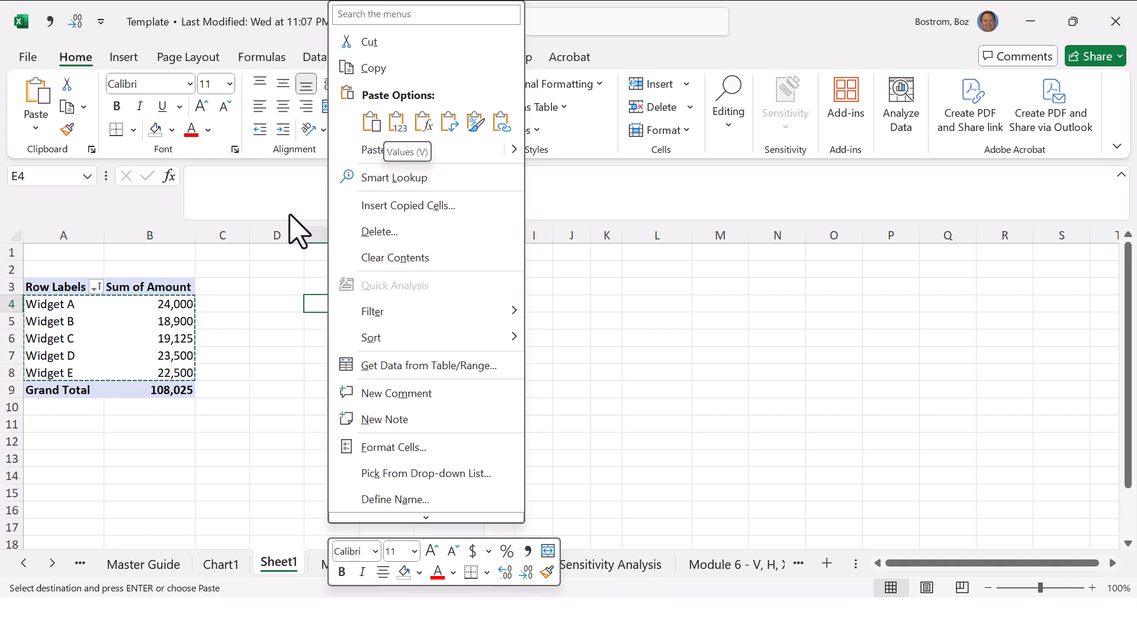
pyautogui.click(391, 151)
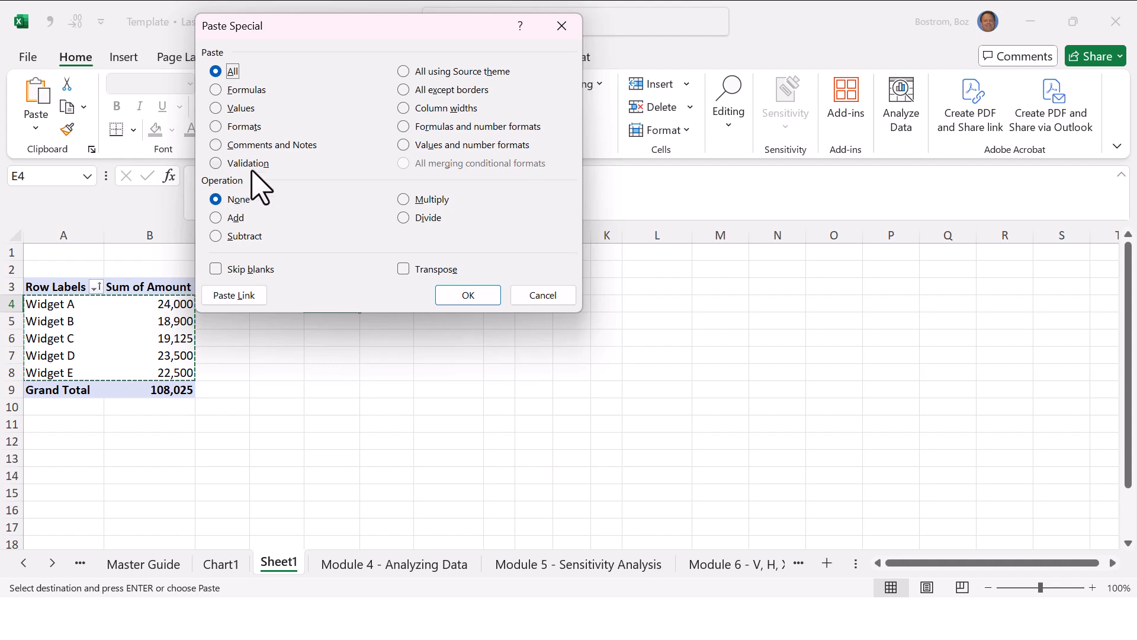
pyautogui.click(230, 109)
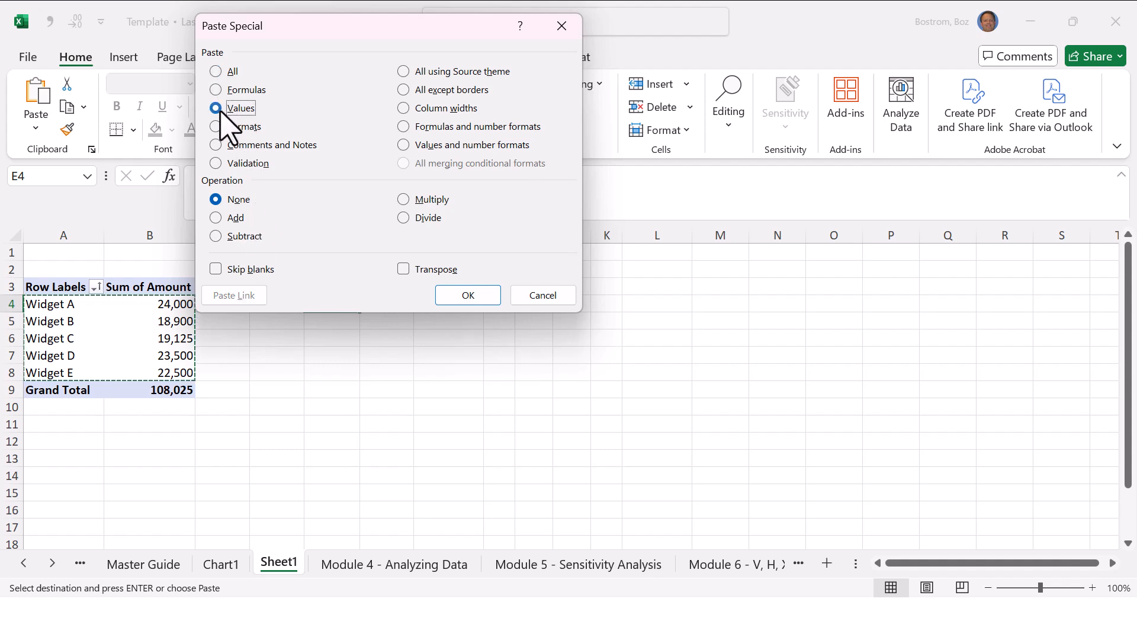
pyautogui.click(468, 294)
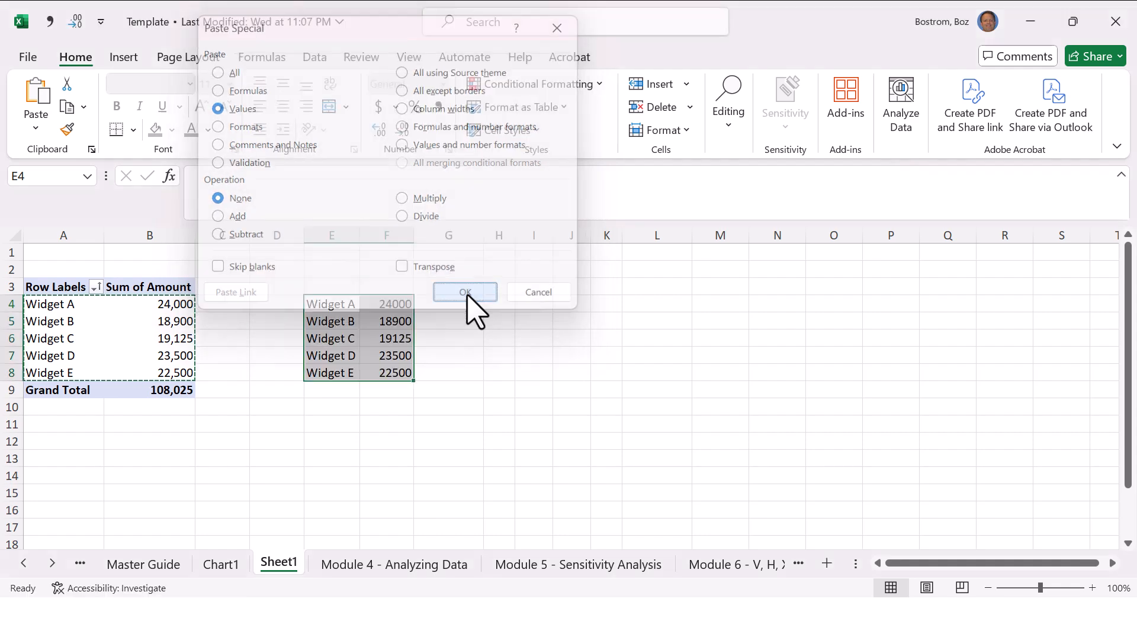
pyautogui.click(424, 340)
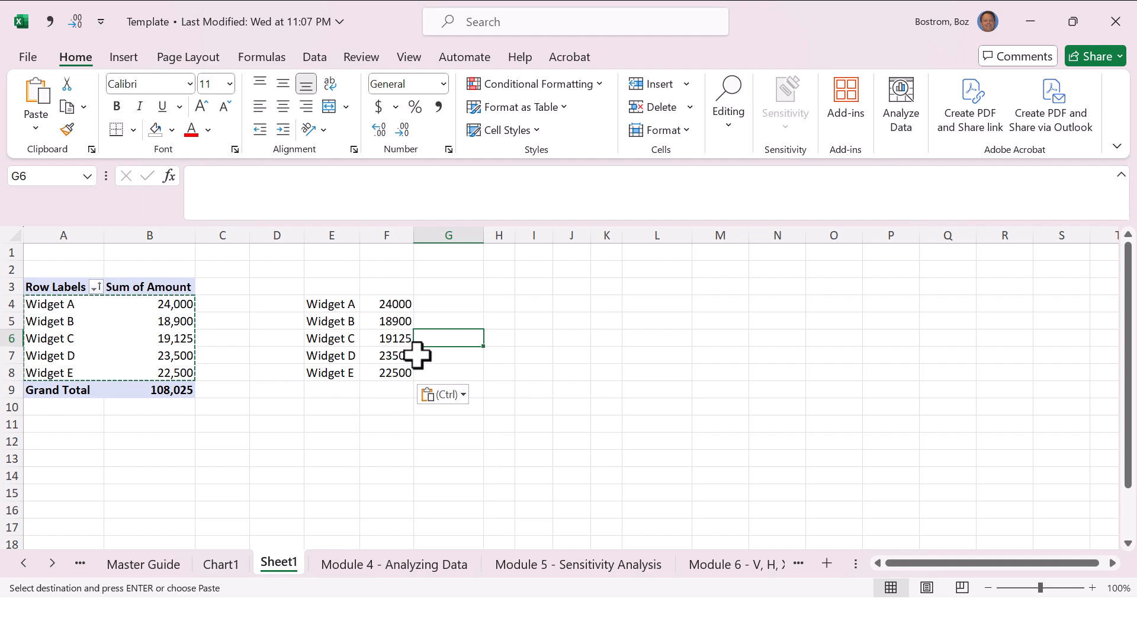
# Step: Review the Master Guide entries around Paste special and the first Module 5 action, filling cell backgrounds with a color
pyautogui.hotkey('ctrl', 'pageup')
pyautogui.hotkey('ctrl', 'pageup')
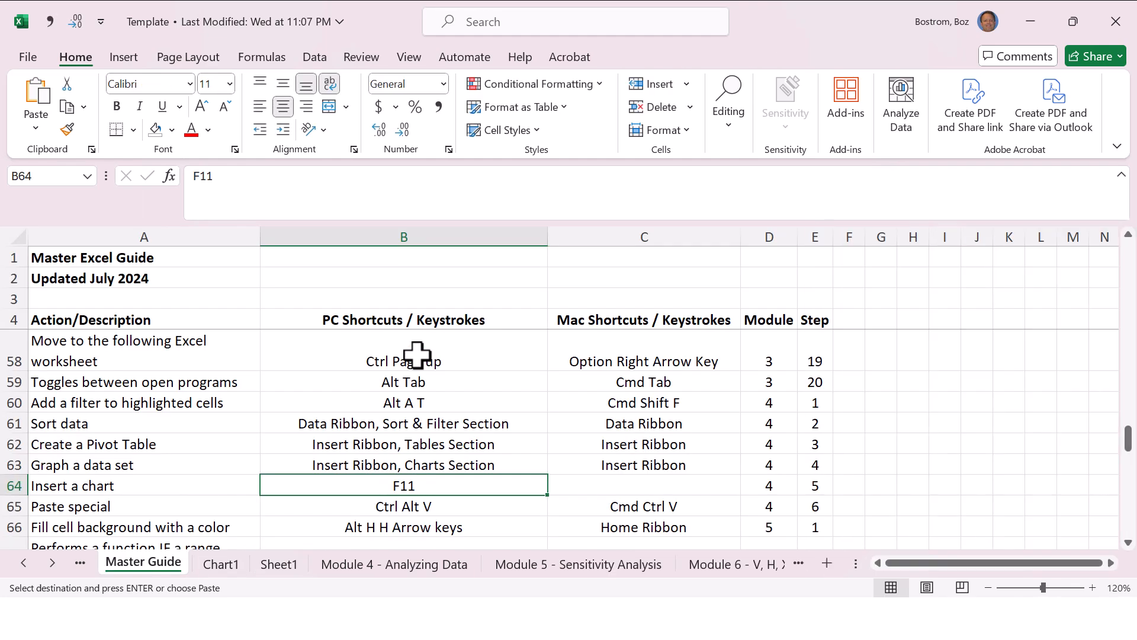
pyautogui.press('Down')
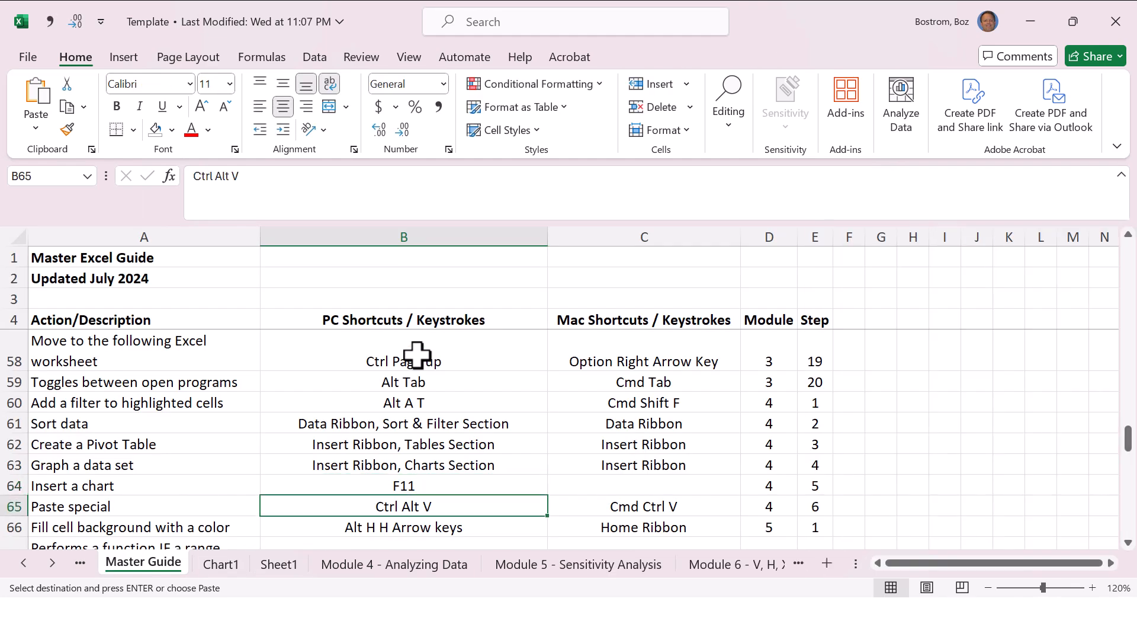
pyautogui.press('Down')
pyautogui.press('Down')
pyautogui.press('Down')
pyautogui.press('Down')
pyautogui.press('Up')
pyautogui.press('Up')
pyautogui.press('Up')
pyautogui.press('Up')
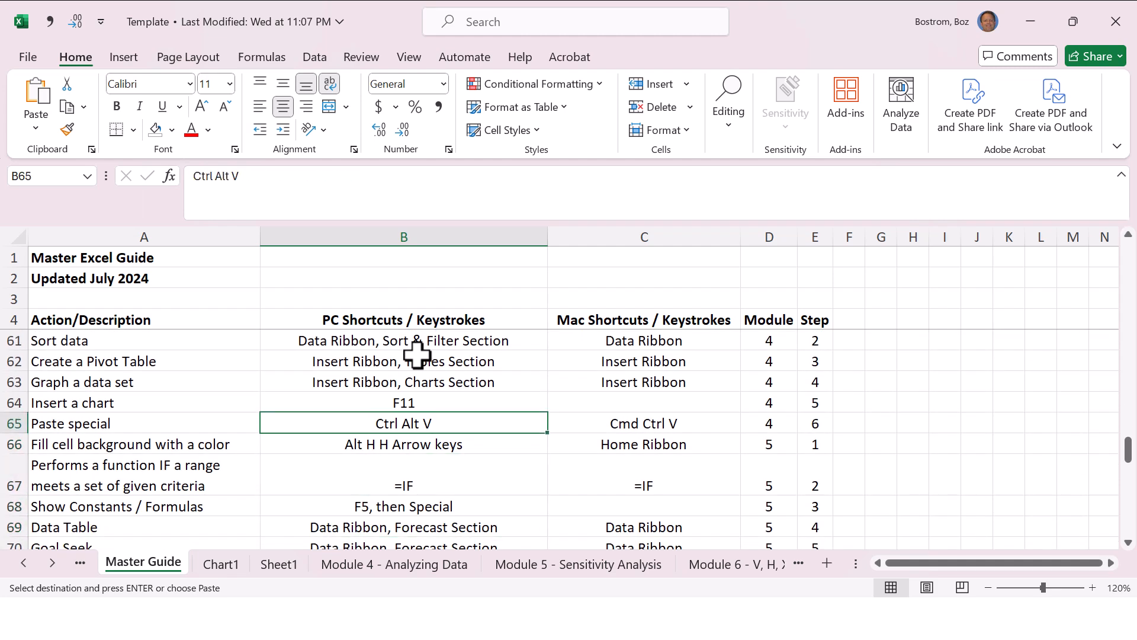
pyautogui.press('Left')
pyautogui.press('Down')
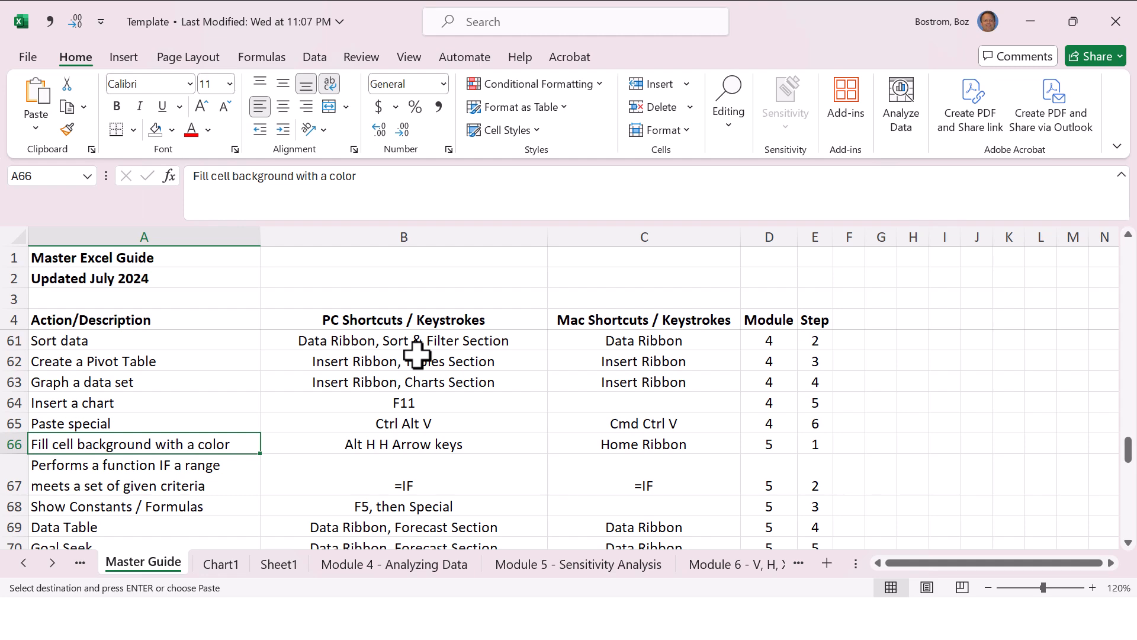
# Step: Move the Master Guide sheet directly before the Module 5 - Sensitivity Analysis sheet, and select the guide's Module 5 step 1 cell, E66
pyautogui.hotkey('ctrl', 'pagedown')
pyautogui.hotkey('ctrl', 'pagedown')
pyautogui.hotkey('ctrl', 'pagedown')
pyautogui.hotkey('ctrl', 'pagedown')
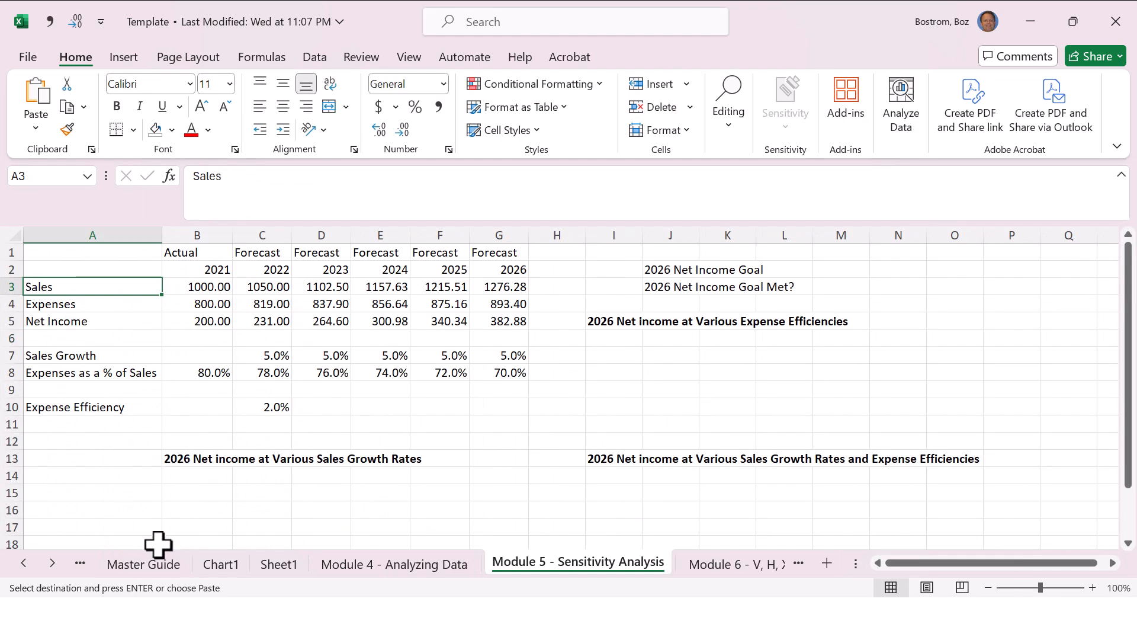
pyautogui.click(156, 565)
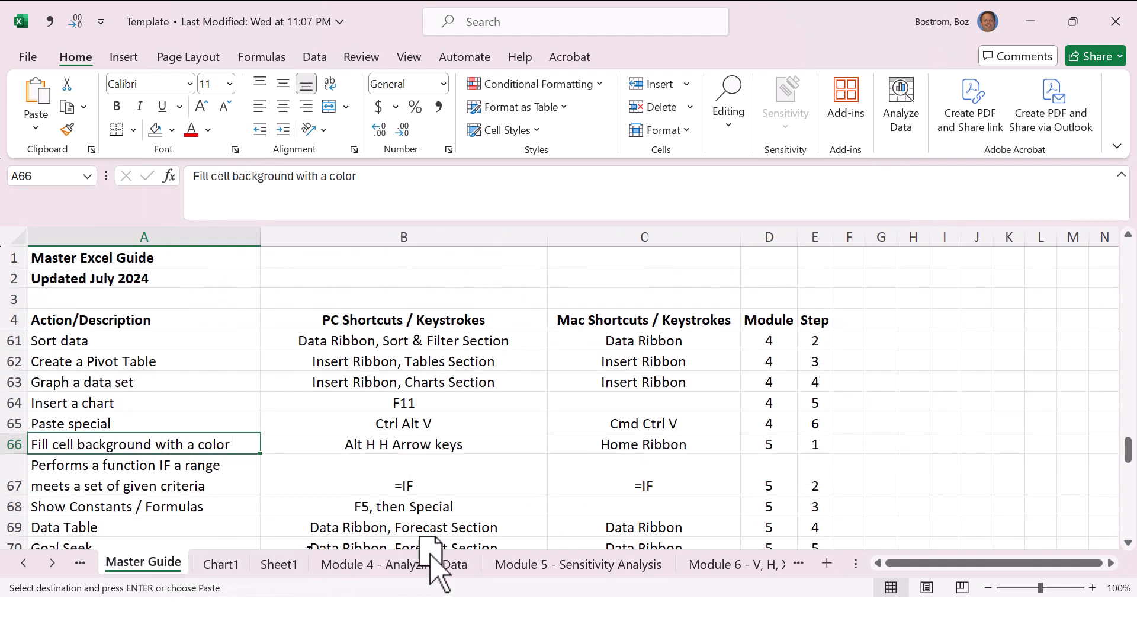
pyautogui.moveTo(492, 557); pyautogui.dragTo(494, 558)
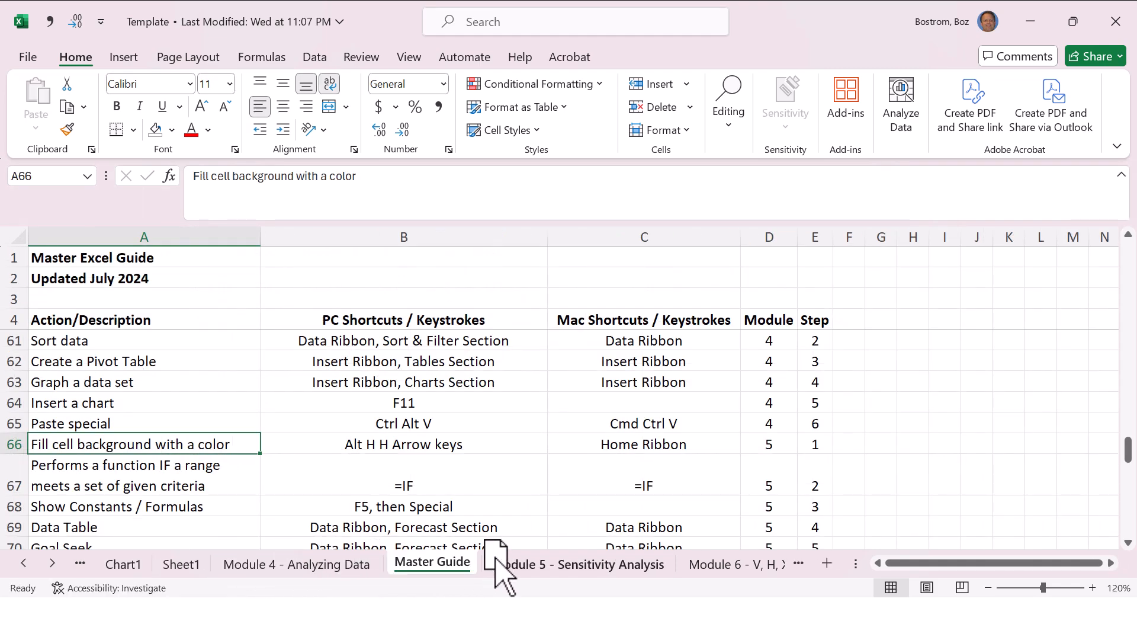
pyautogui.click(496, 561)
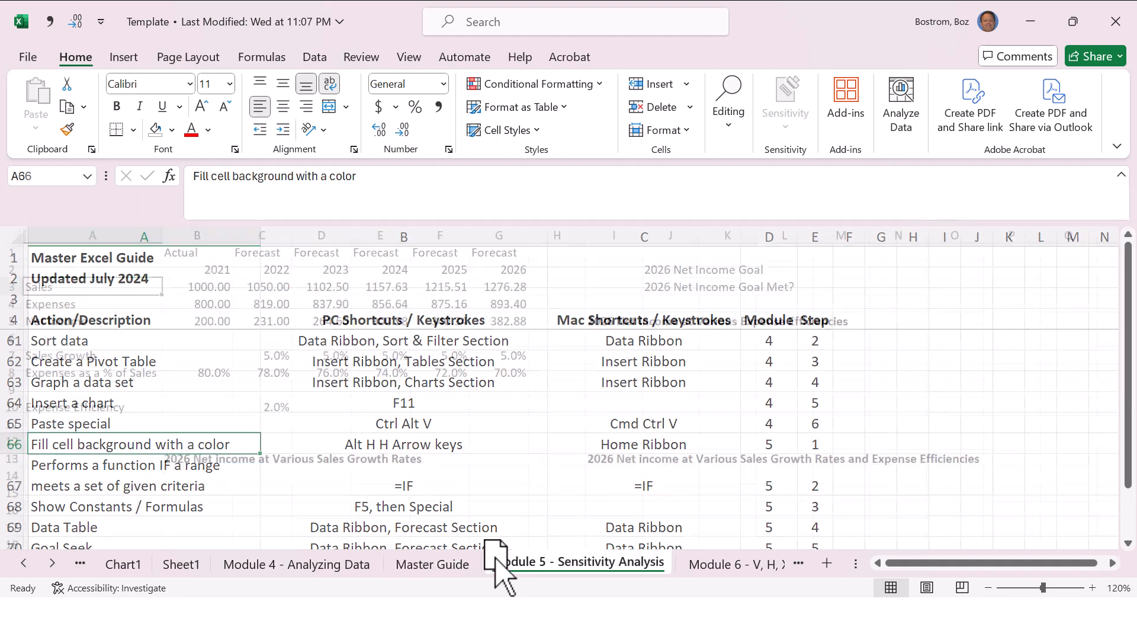
pyautogui.hotkey('ctrl', 'pageup')
pyautogui.hotkey('ctrl', 'pagedown')
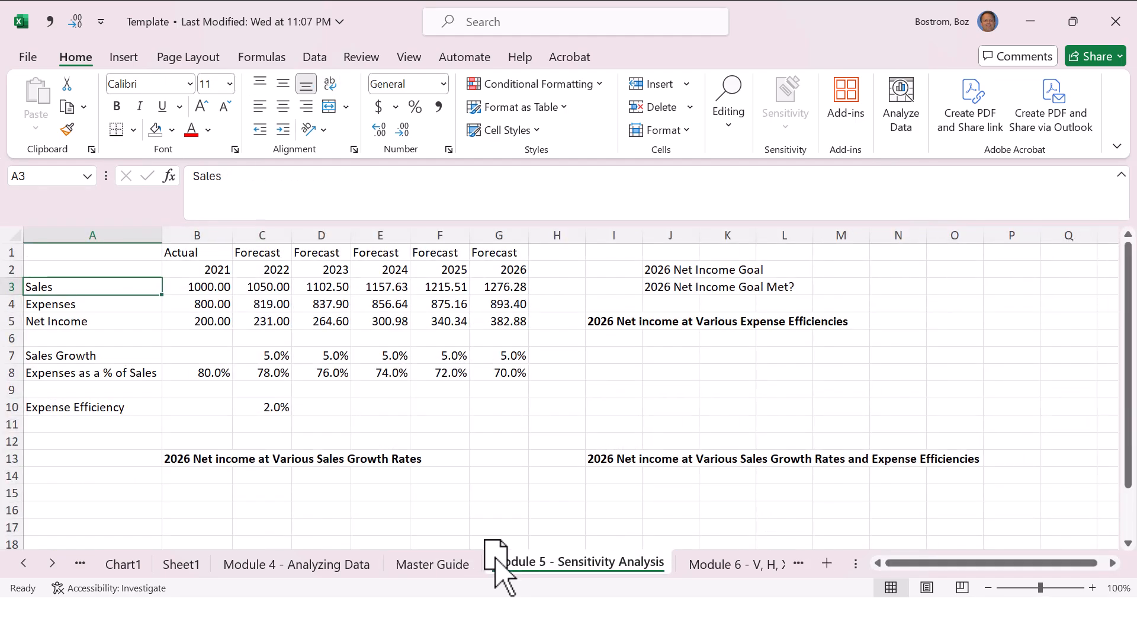
pyautogui.hotkey('ctrl', 'pageup')
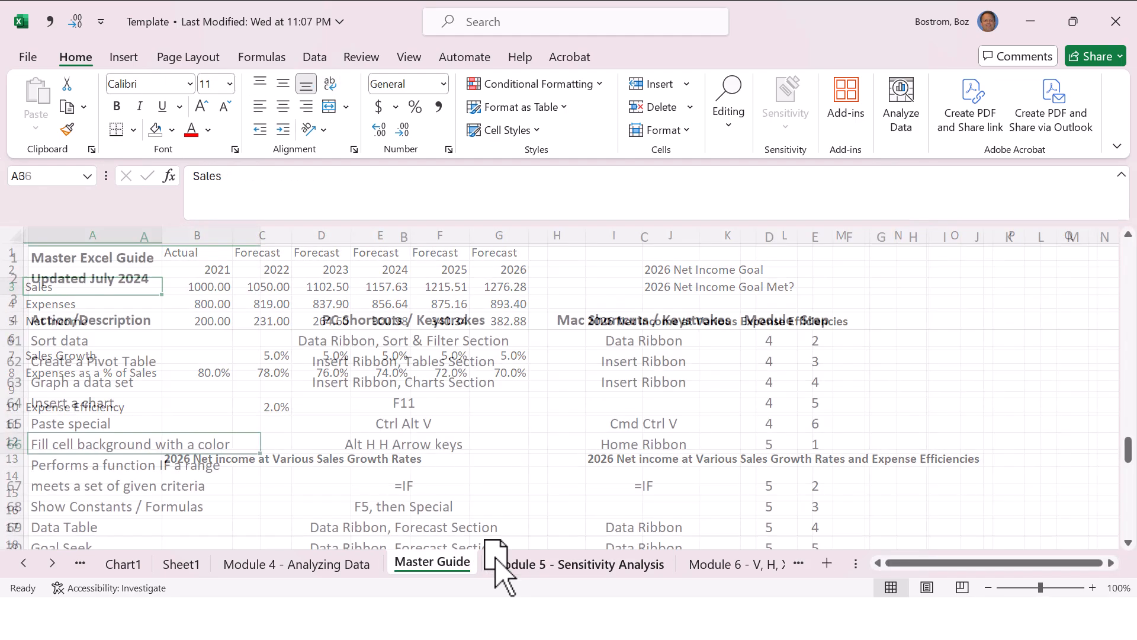
pyautogui.press('Right')
pyautogui.press('Right')
pyautogui.press('Right')
pyautogui.press('Right')
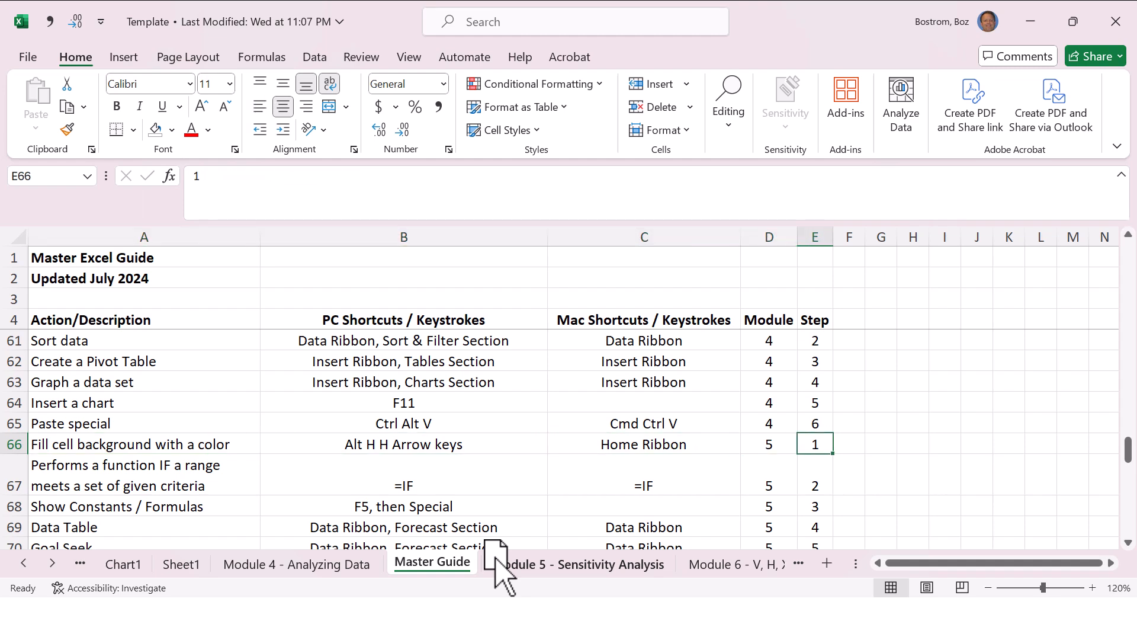
# Step: Examine the 2021 actual figures and formulas in column B of the Module 5 sheet, from the header down to expenses as a percentage of sales
pyautogui.hotkey('ctrl', 'pagedown')
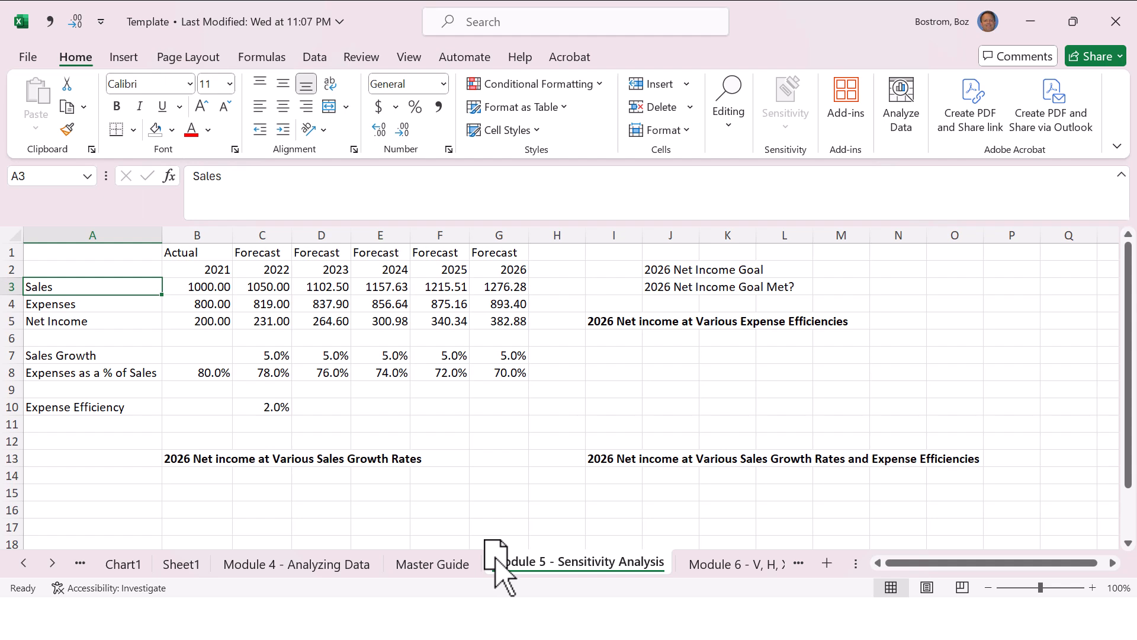
pyautogui.press('Right')
pyautogui.press('Up')
pyautogui.press('Up')
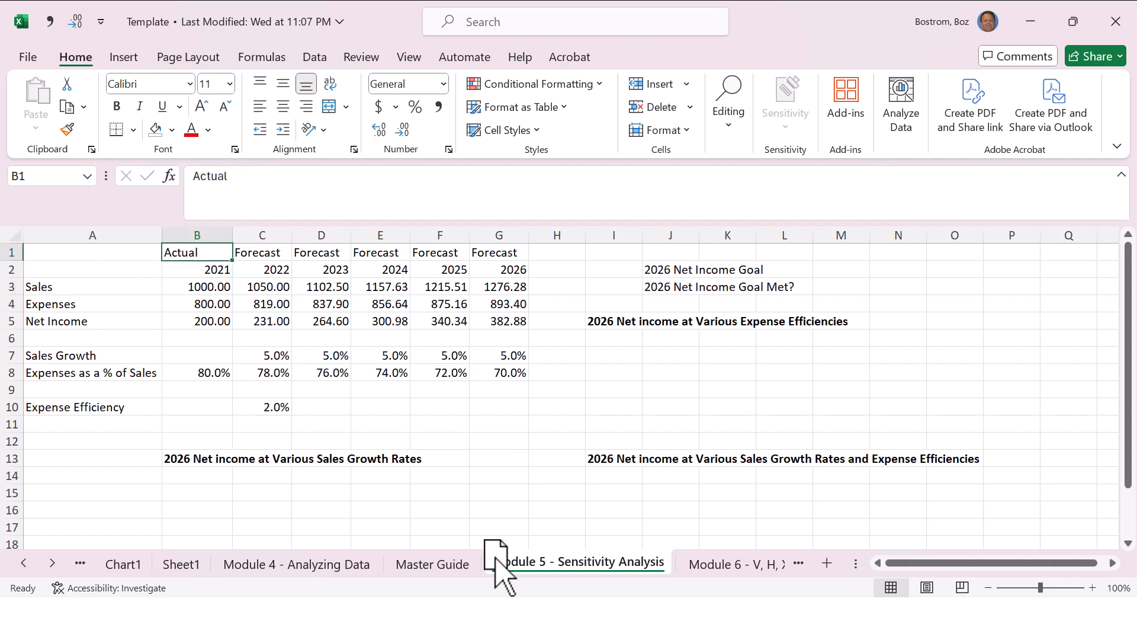
pyautogui.press('Down')
pyautogui.press('Down')
pyautogui.press('Down')
pyautogui.press('Up')
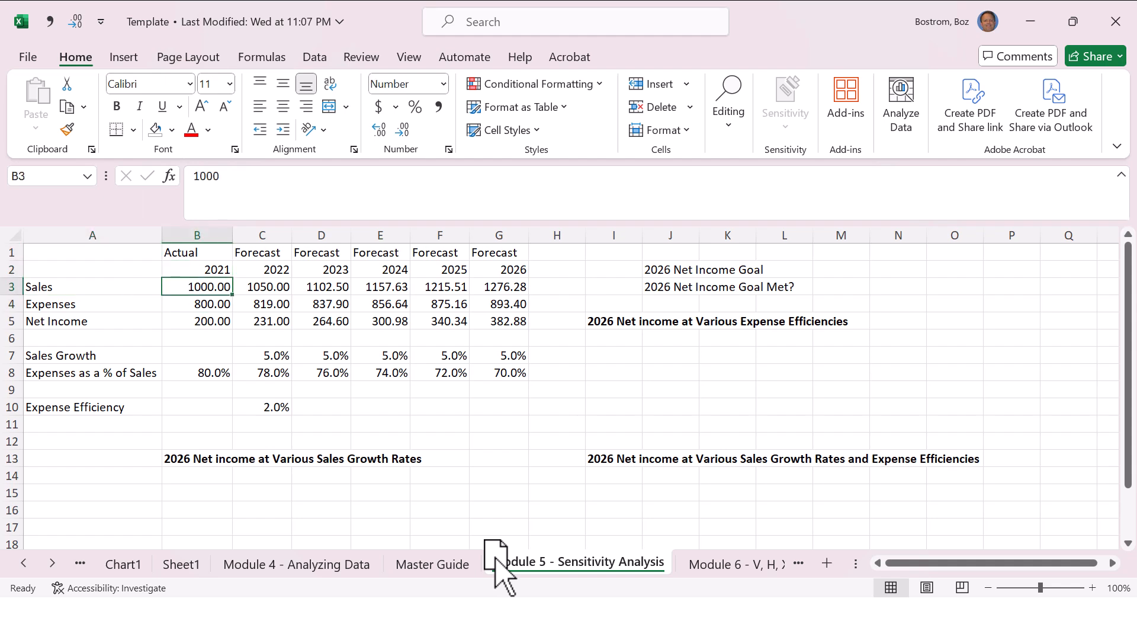
pyautogui.press('Down')
pyautogui.press('Down')
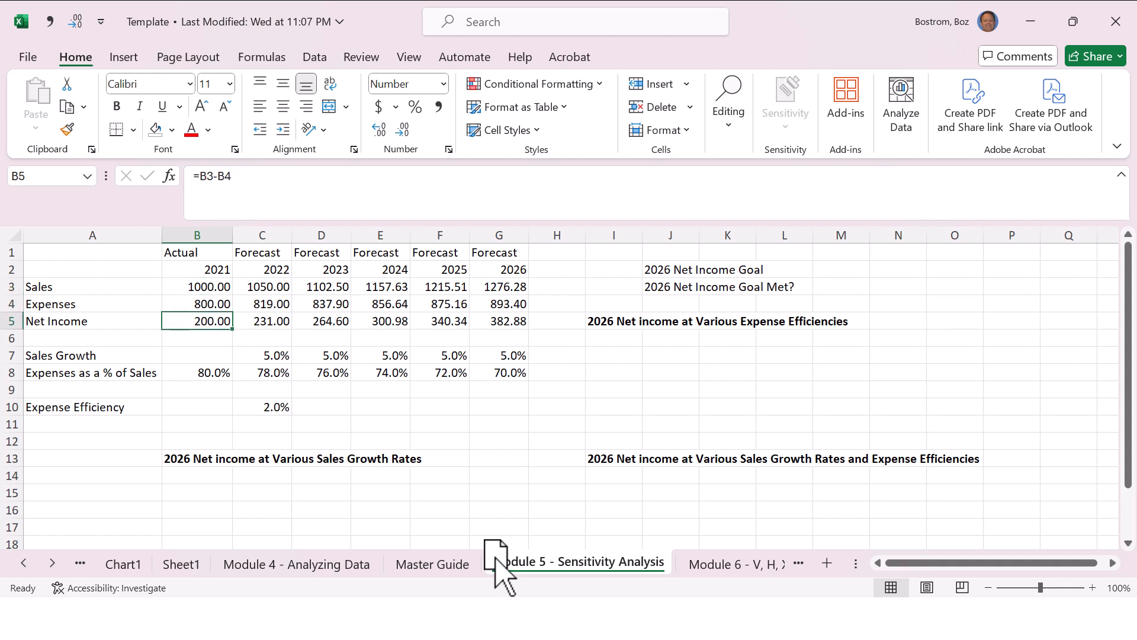
pyautogui.press('Down')
pyautogui.press('Down')
pyautogui.press('Down')
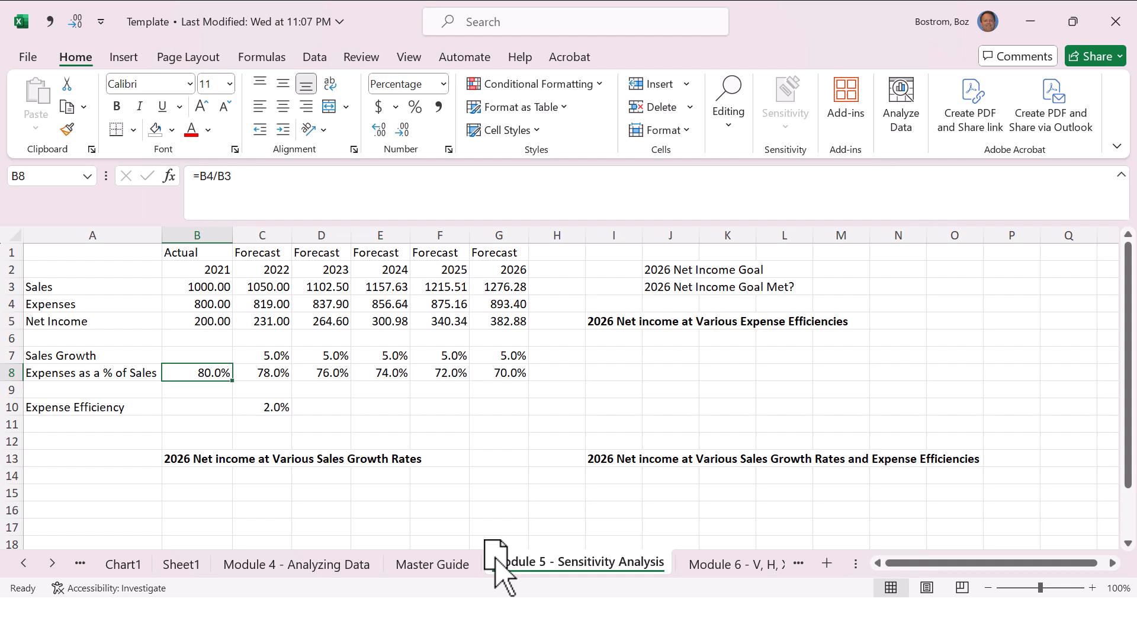
# Step: Examine the forecast year formula in C2 and the sales formulas across C3:G3
pyautogui.press('Right')
pyautogui.press('Up')
pyautogui.press('Up')
pyautogui.press('Up')
pyautogui.press('Up')
pyautogui.press('Up')
pyautogui.press('Up')
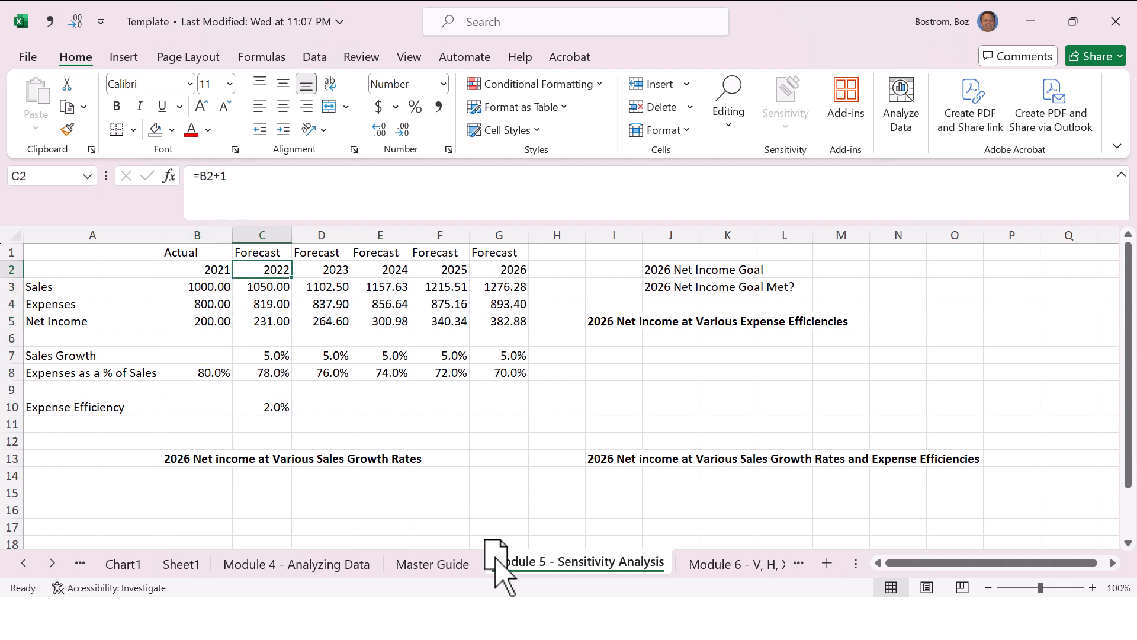
pyautogui.press('Down')
pyautogui.press('Right')
pyautogui.press('Right')
pyautogui.press('Right')
pyautogui.press('Right')
pyautogui.press('Right')
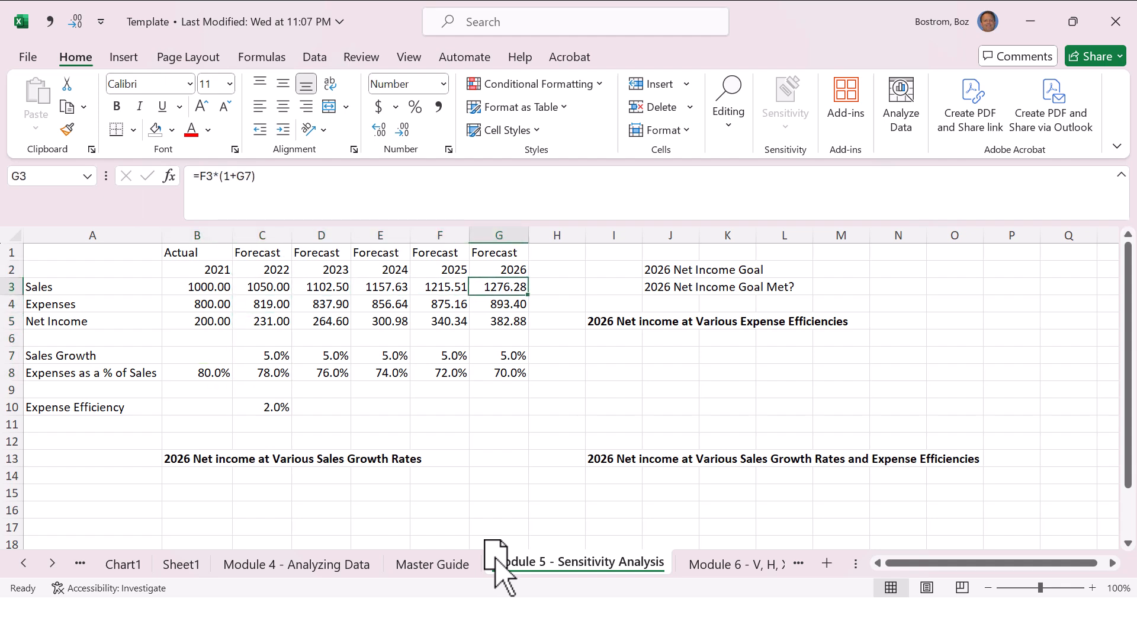
pyautogui.press('Left')
pyautogui.press('Left')
pyautogui.press('Left')
pyautogui.press('Left')
pyautogui.press('Left')
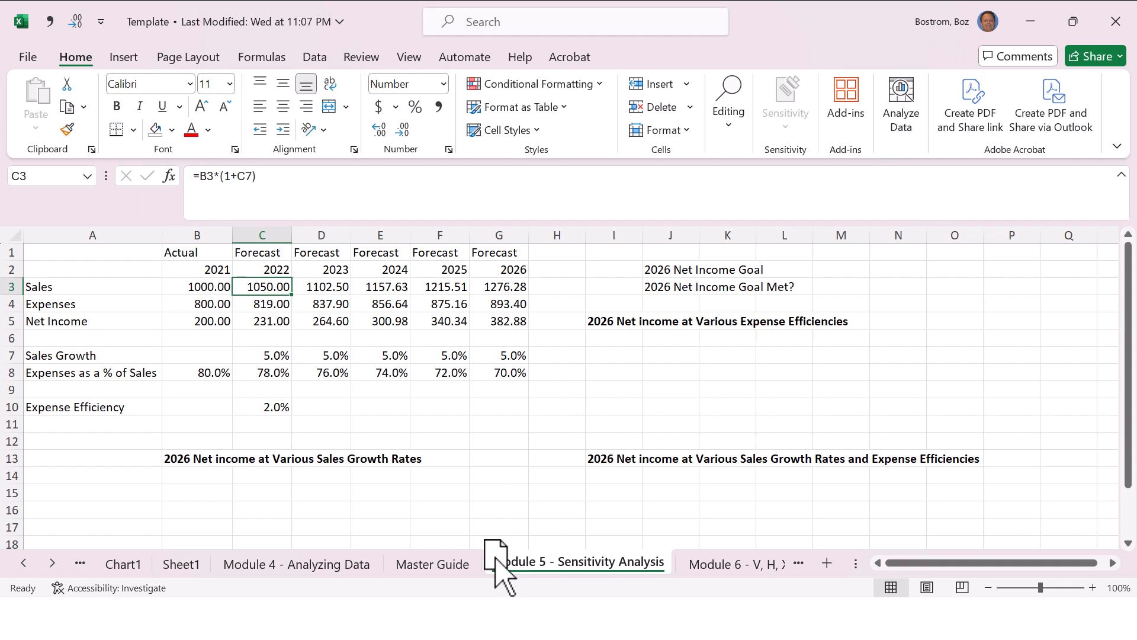
# Step: Set the 2022 sales growth rate in C7 to 50%
pyautogui.press('Down')
pyautogui.press('Down')
pyautogui.press('Down')
pyautogui.press('Down')
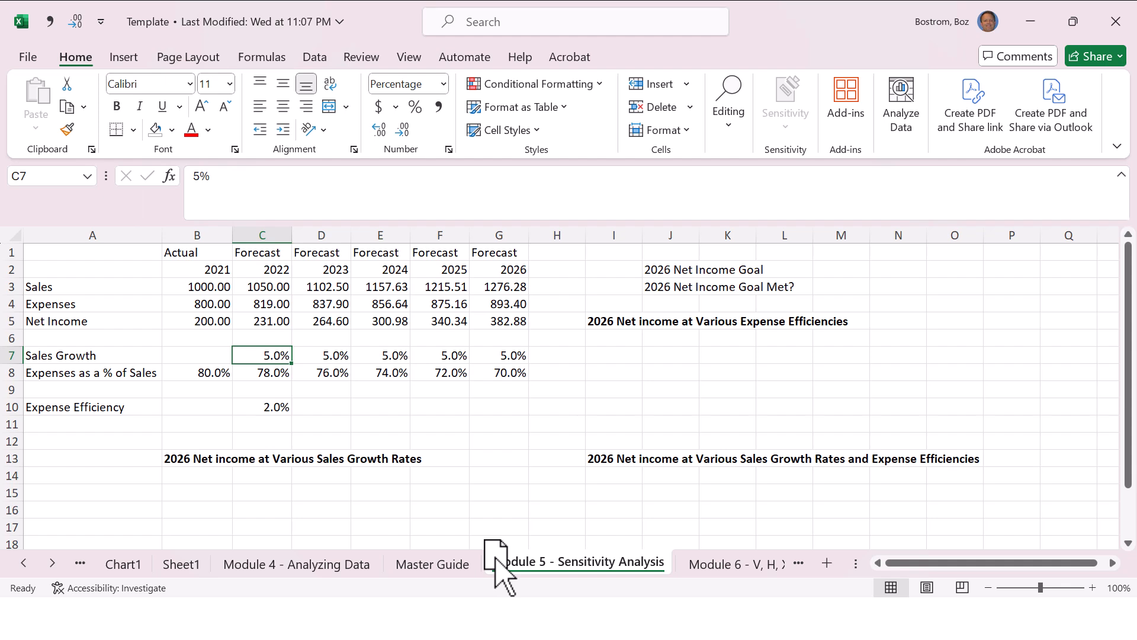
pyautogui.write('1')
pyautogui.press('BackSpace')
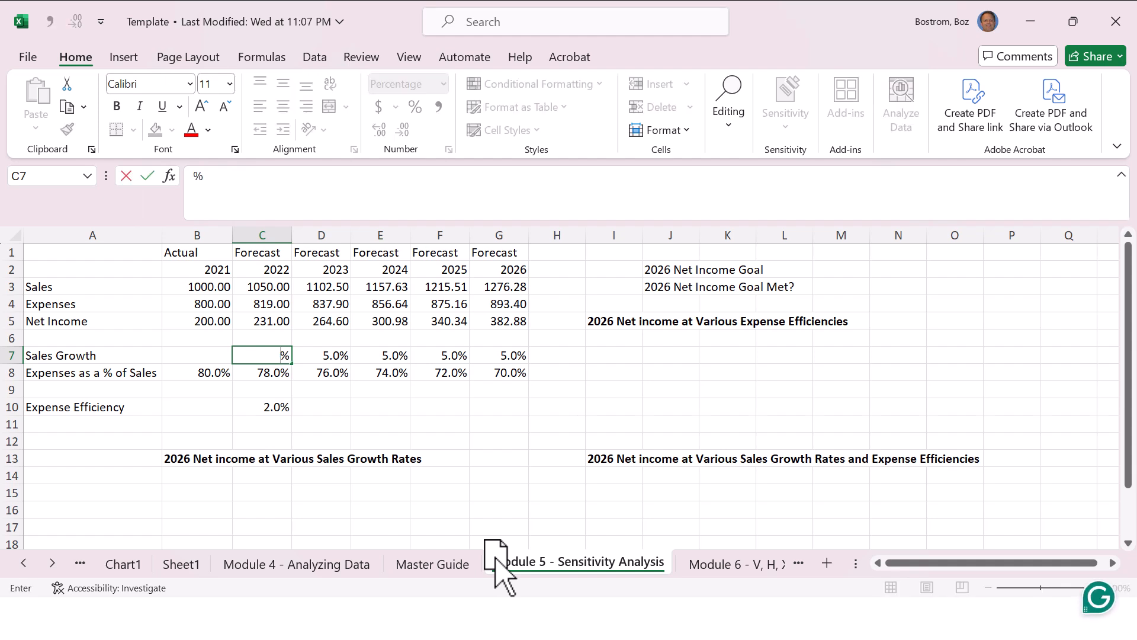
pyautogui.write('50')
pyautogui.press('Return')
# Step: Examine how the forecast sales in row 3 respond to the higher growth rate, through 2026
pyautogui.press('Up')
pyautogui.press('Up')
pyautogui.press('Up')
pyautogui.press('Up')
pyautogui.press('Up')
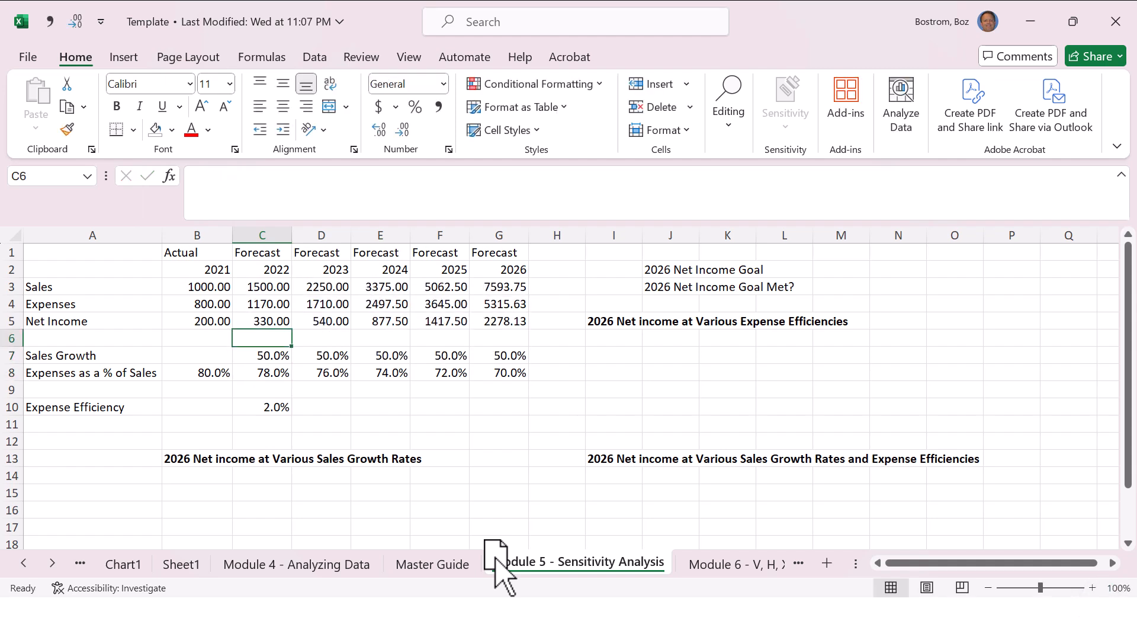
pyautogui.press('Right')
pyautogui.press('Right')
pyautogui.press('Right')
pyautogui.press('Right')
pyautogui.press('Left')
pyautogui.press('Left')
pyautogui.press('Left')
pyautogui.press('Left')
pyautogui.press('Left')
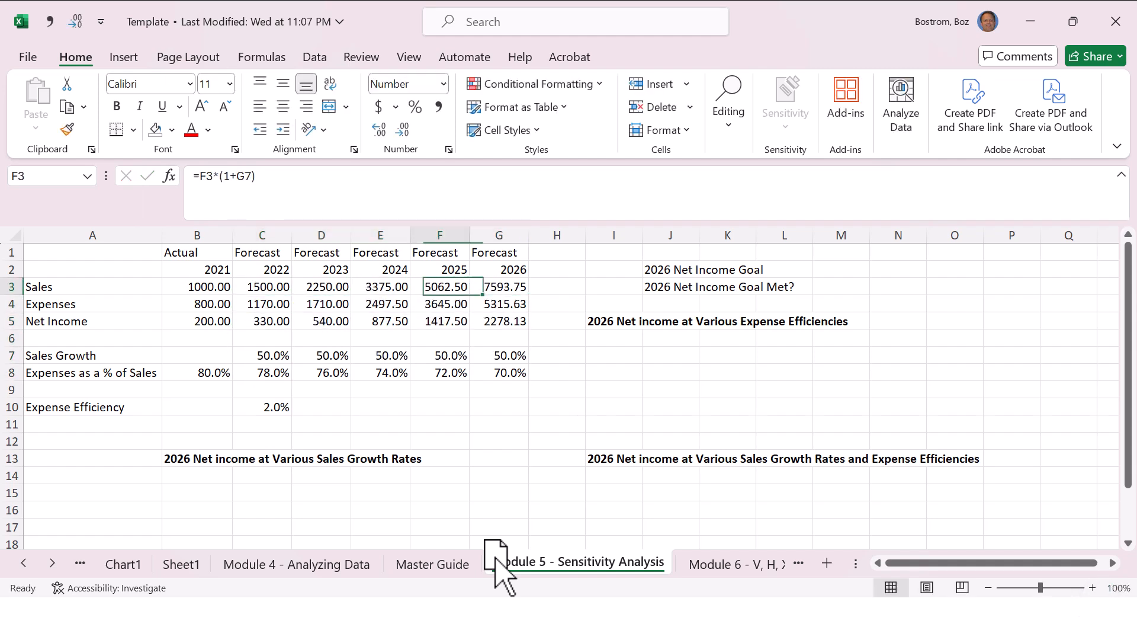
pyautogui.press('Right')
pyautogui.press('Right')
pyautogui.press('Right')
pyautogui.press('Right')
pyautogui.press('Right')
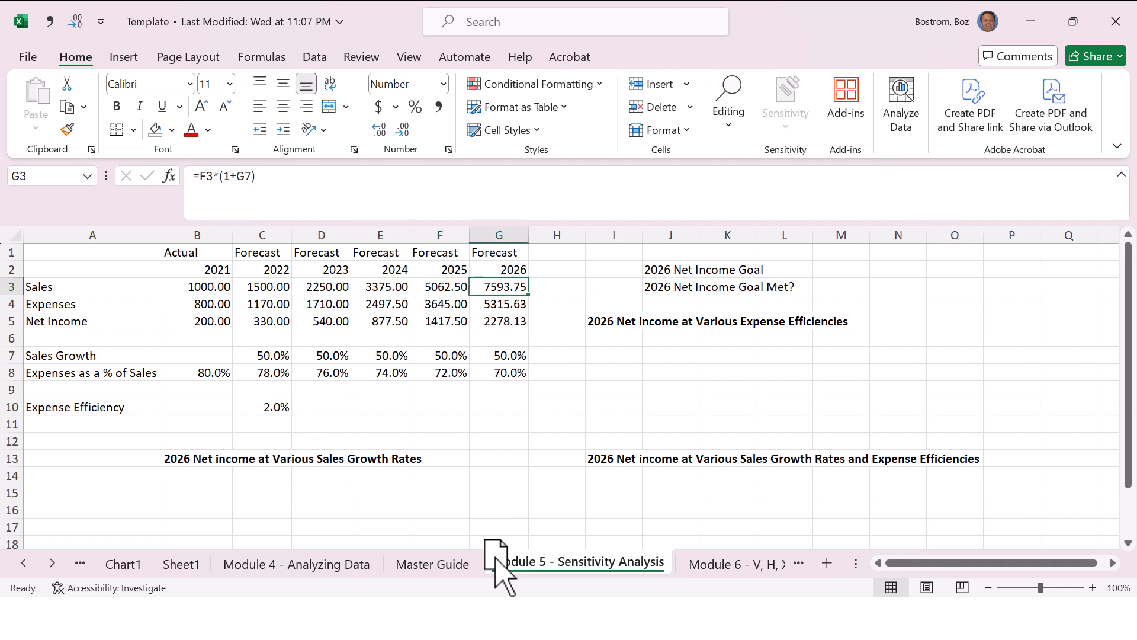
# Step: Set the 2022 sales growth rate in C7 back to 5%
pyautogui.press('Down')
pyautogui.press('Down')
pyautogui.press('Down')
# Step: Set the expense efficiency in C10 to 10%
pyautogui.press('Down')
pyautogui.press('Left')
pyautogui.press('Left')
pyautogui.press('Left')
pyautogui.press('Left')
pyautogui.write('5')
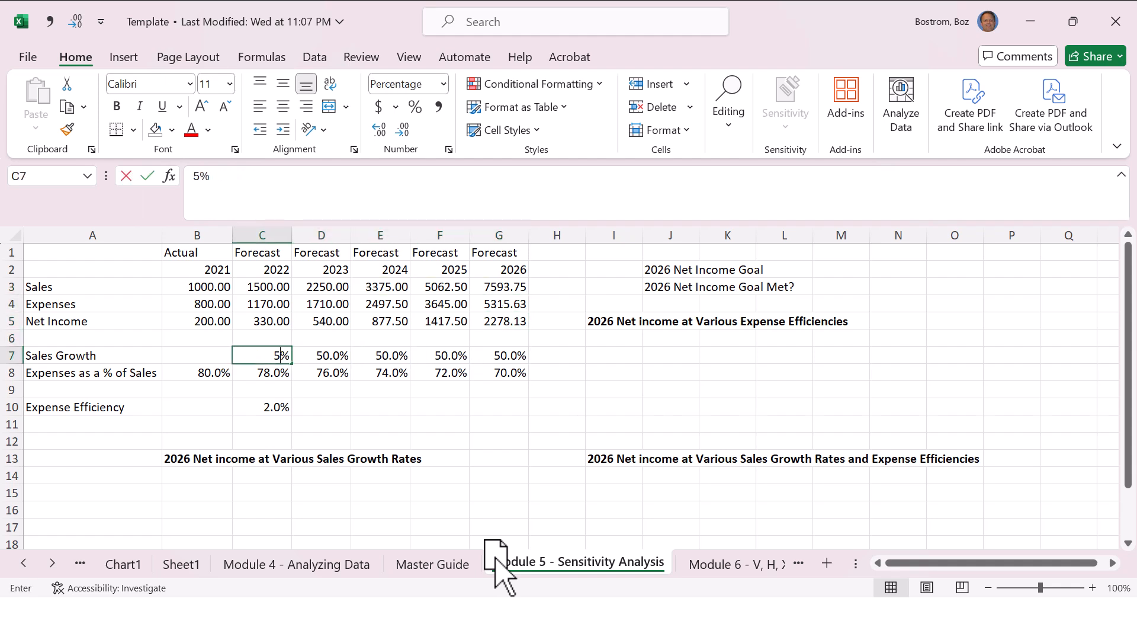
pyautogui.press('Return')
pyautogui.press('Down')
pyautogui.press('Down')
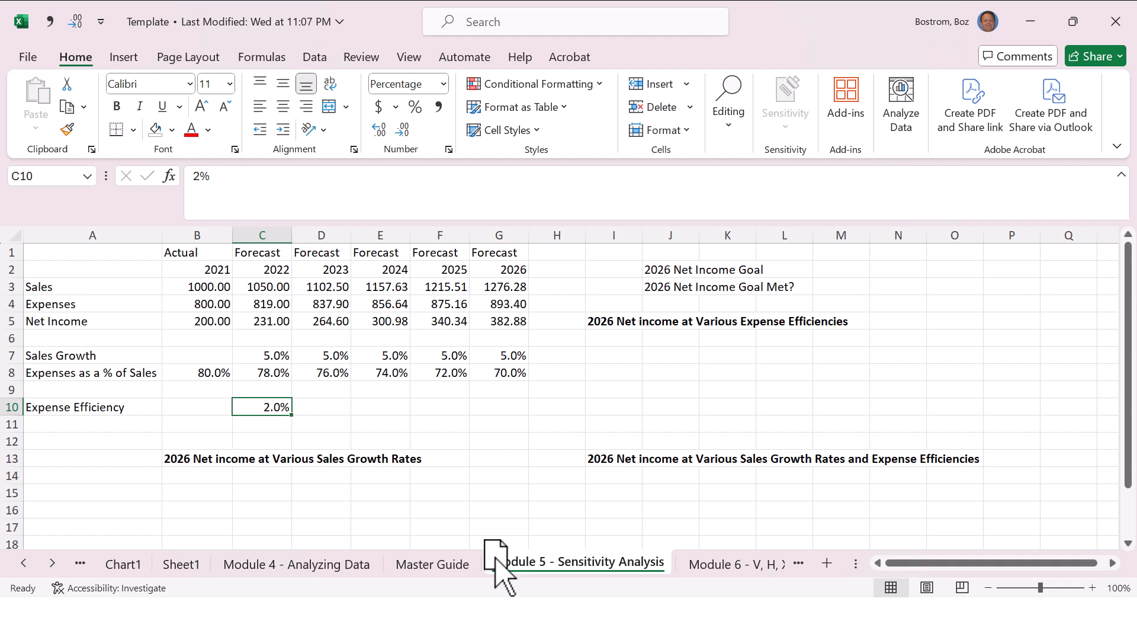
pyautogui.write('10')
pyautogui.press('Return')
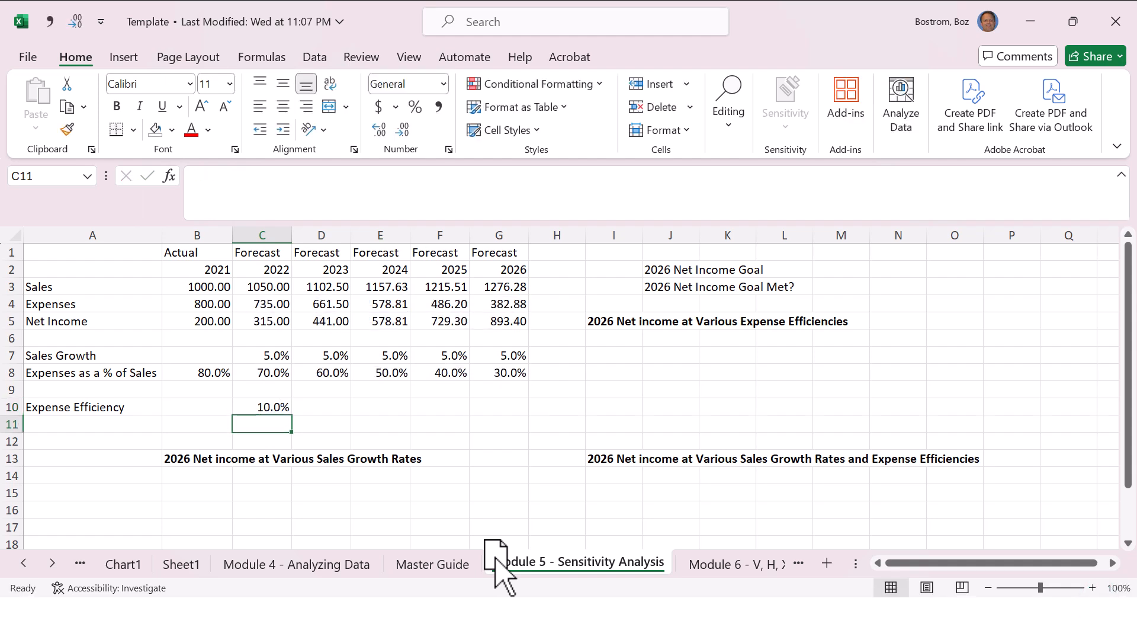
# Step: Examine the effect of the changed expense efficiency on the expenses in row 4 and the expense percentages in row 8
pyautogui.press('Up')
pyautogui.press('Up')
pyautogui.press('Up')
pyautogui.press('Up')
pyautogui.press('Up')
pyautogui.press('Up')
pyautogui.press('Up')
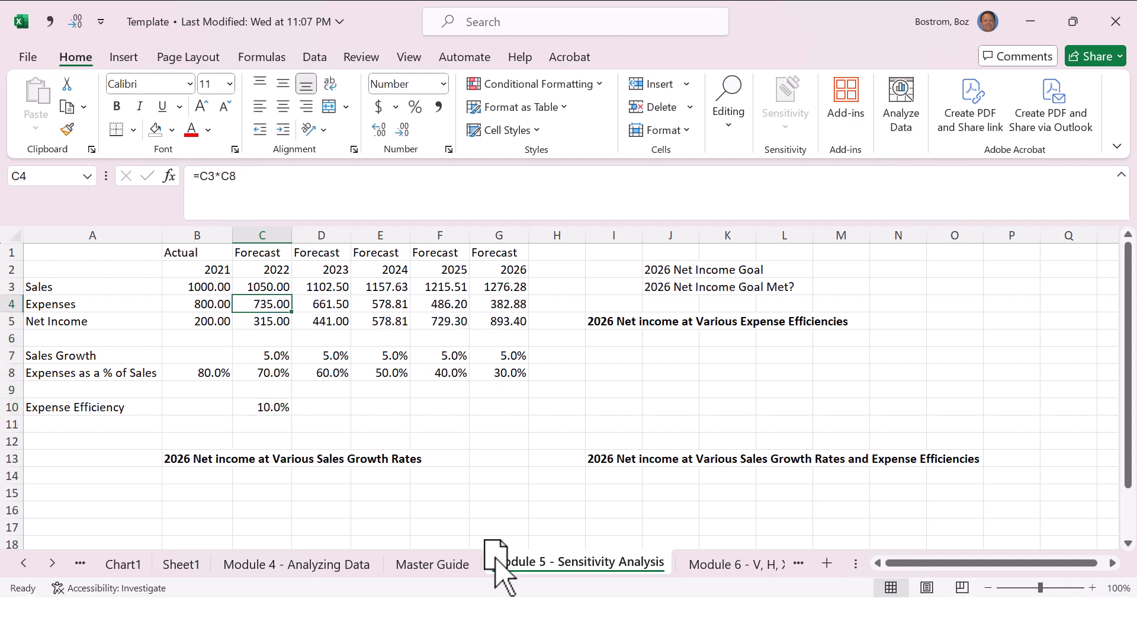
pyautogui.press('Left')
pyautogui.press('Right')
pyautogui.press('Right')
pyautogui.press('Right')
pyautogui.press('Right')
pyautogui.press('Right')
pyautogui.press('Right')
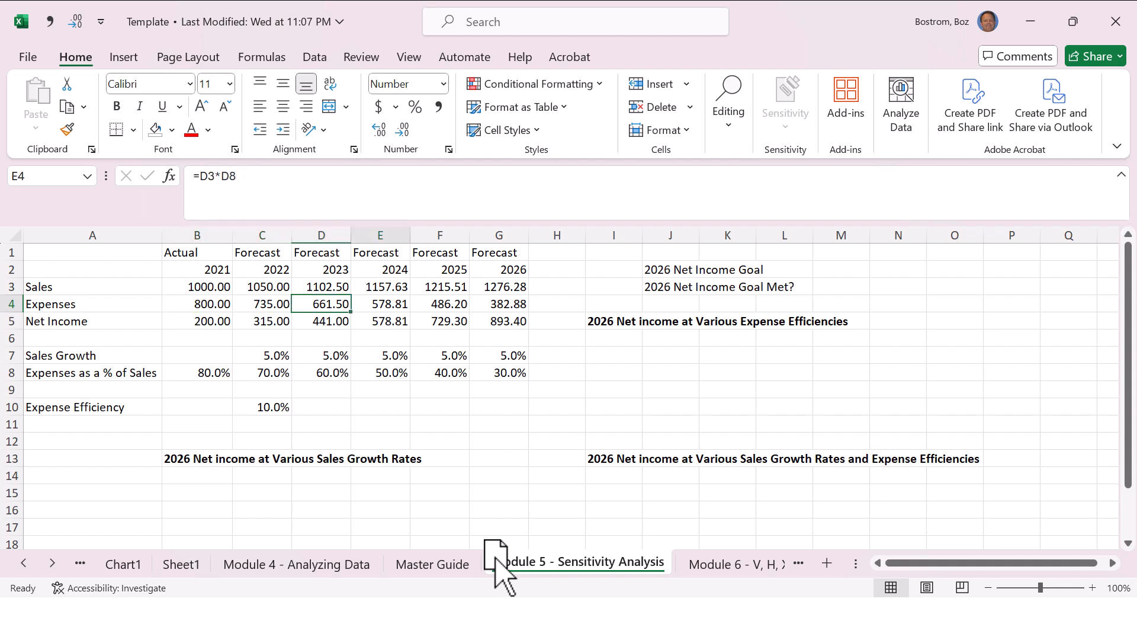
pyautogui.press('Left')
pyautogui.press('Left')
pyautogui.press('Left')
pyautogui.press('Left')
pyautogui.press('Left')
pyautogui.press('Left')
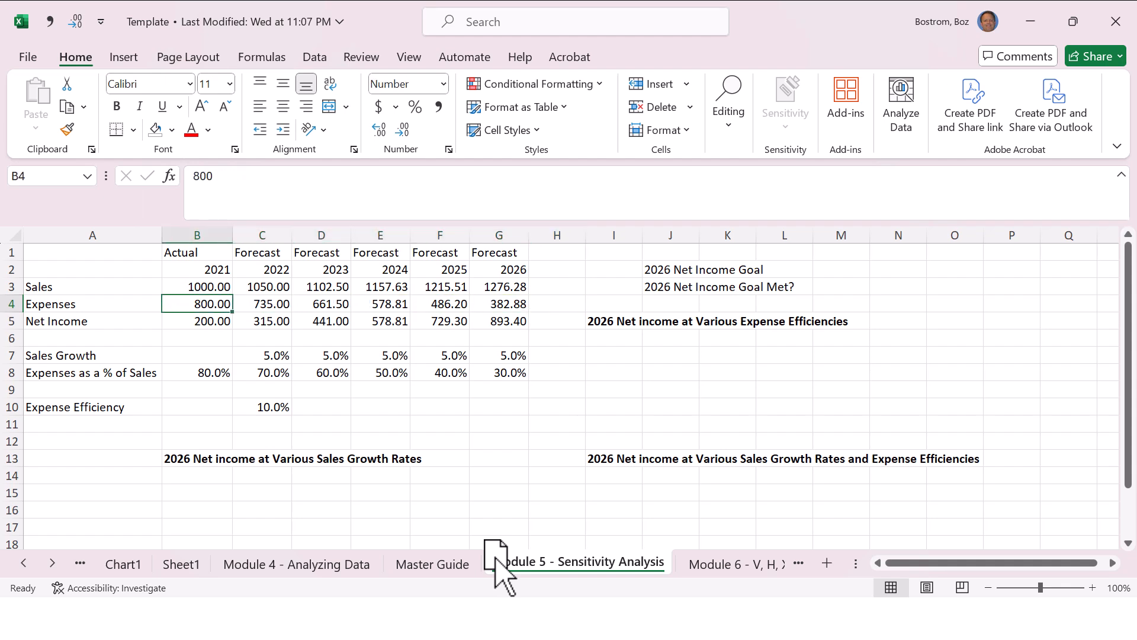
pyautogui.press('Down')
pyautogui.press('Down')
pyautogui.press('Down')
pyautogui.press('Down')
pyautogui.press('Right')
pyautogui.press('Right')
pyautogui.press('Right')
pyautogui.press('Right')
pyautogui.press('Right')
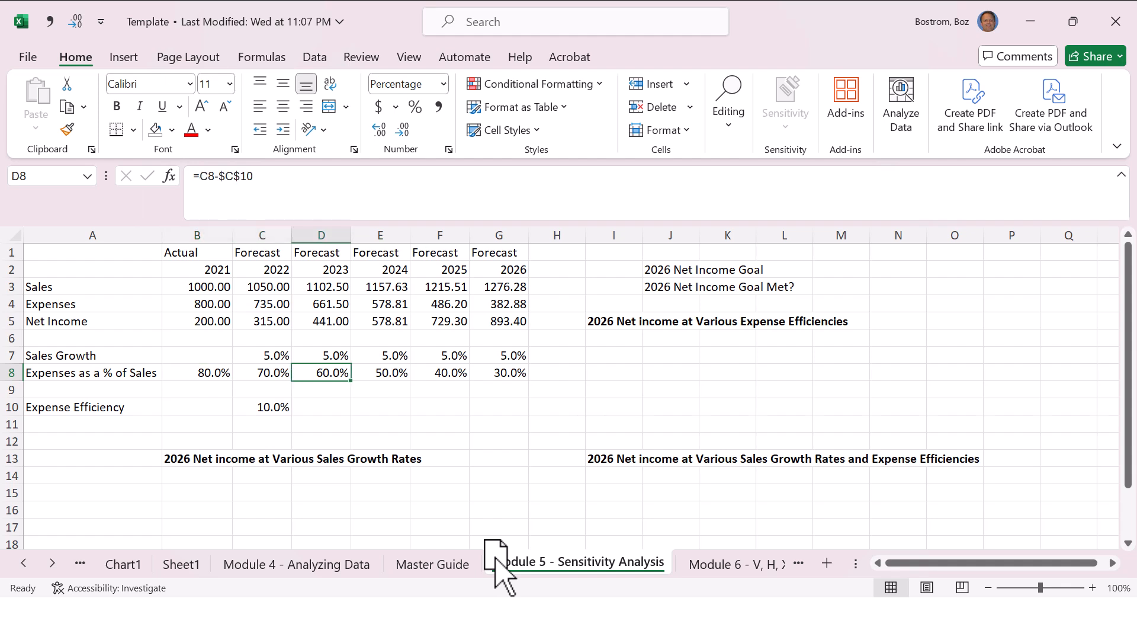
# Step: Set the expense efficiency in C10 back to 2%
pyautogui.press('Left')
pyautogui.press('Left')
pyautogui.press('Left')
pyautogui.press('Left')
pyautogui.press('Down')
pyautogui.press('Down')
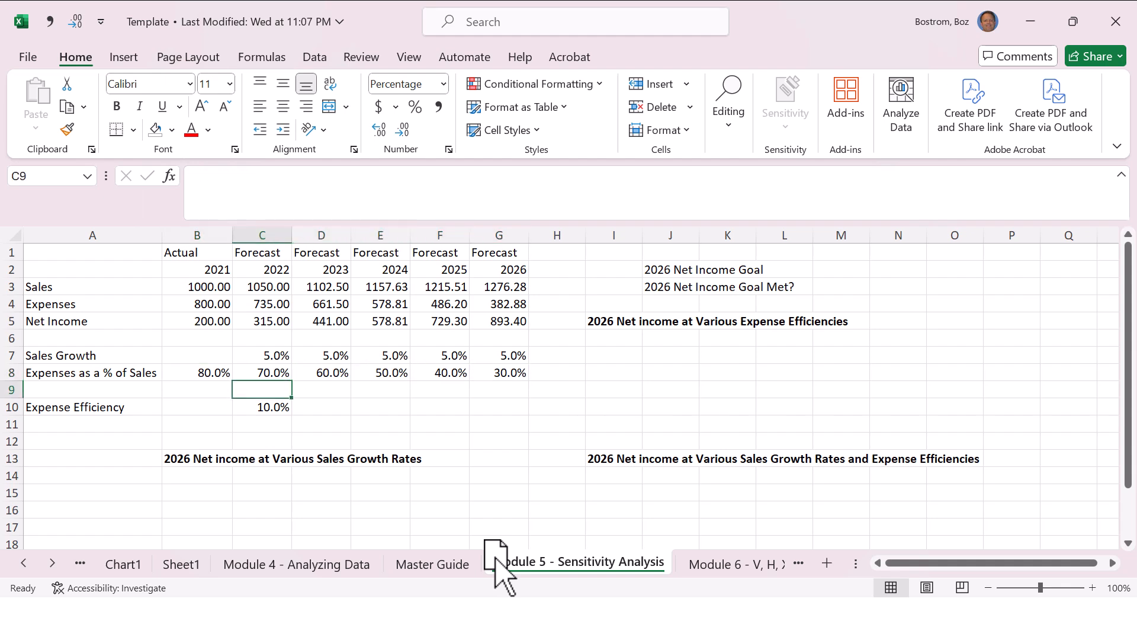
pyautogui.write('2')
pyautogui.press('Return')
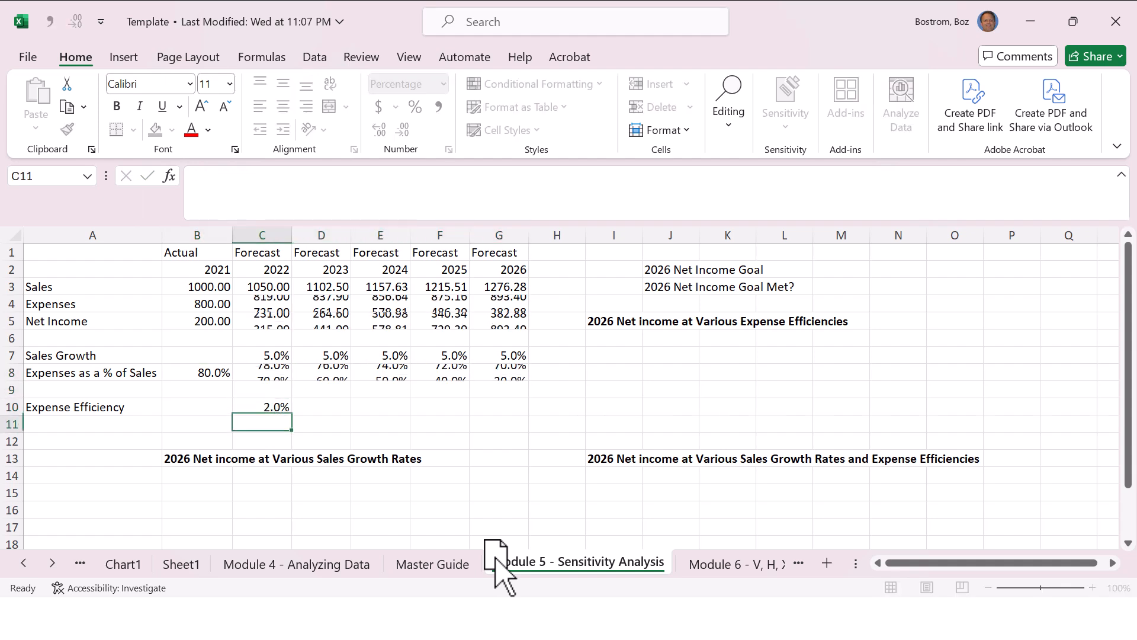
# Step: Review the two forecast assumptions, the expense efficiency in C10 and the 2022 sales growth in C7
pyautogui.press('Up')
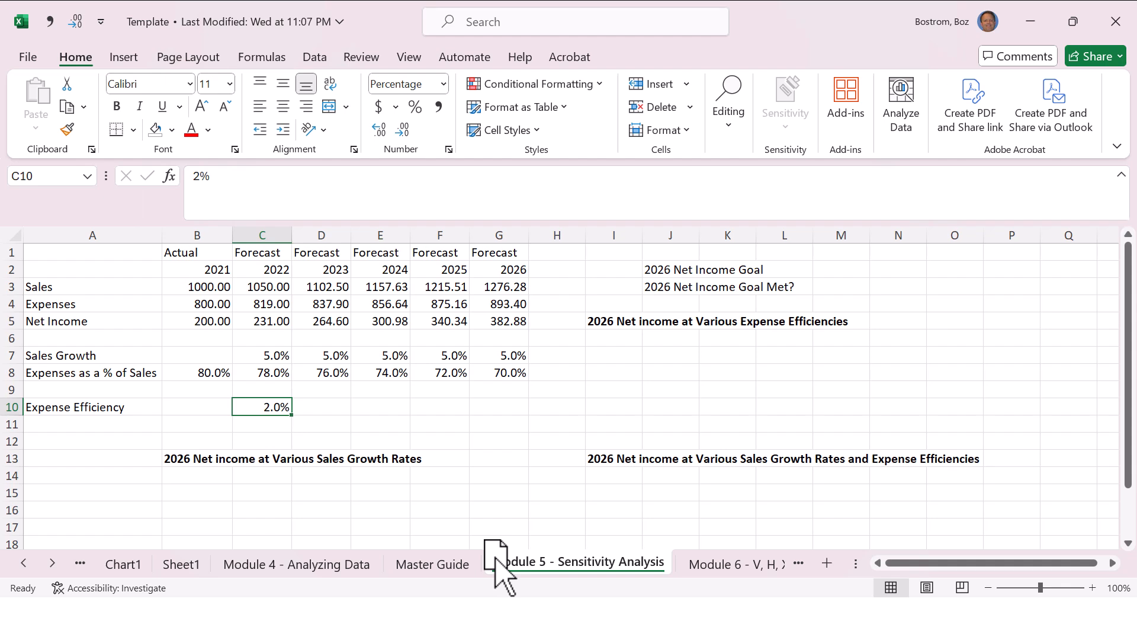
pyautogui.press('Up')
pyautogui.press('Up')
pyautogui.press('Up')
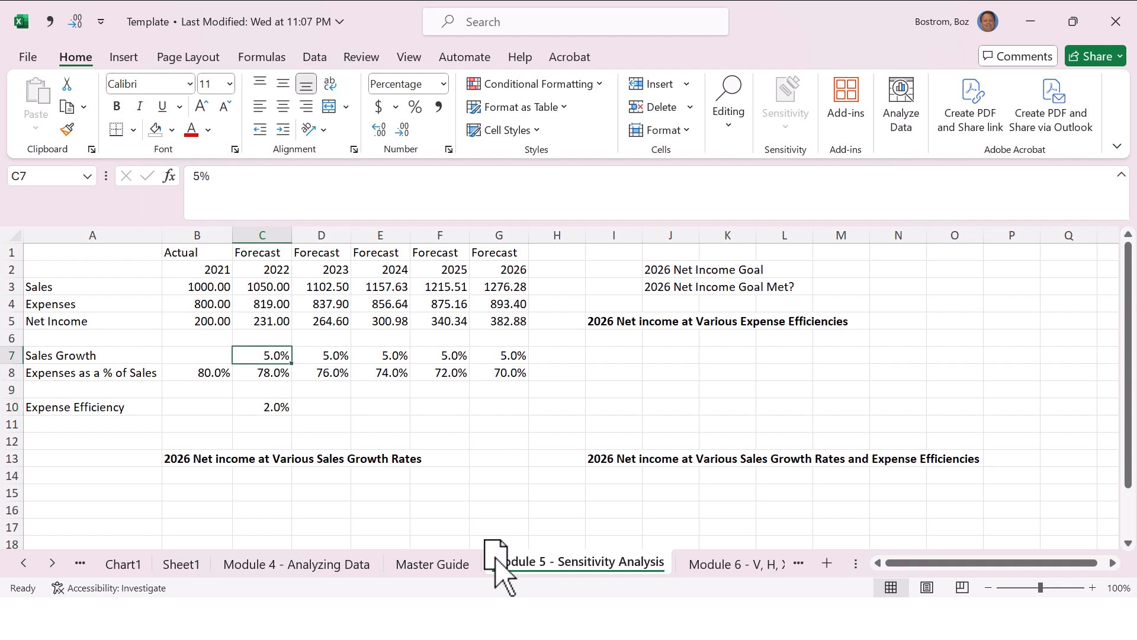
pyautogui.press('Down')
pyautogui.press('Down')
pyautogui.press('Down')
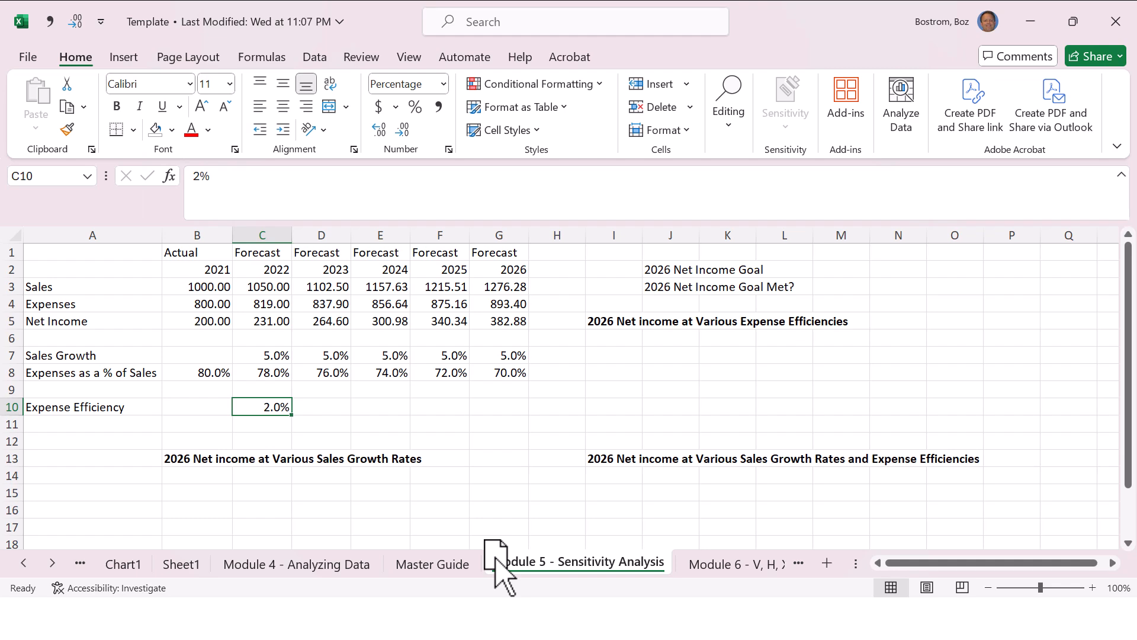
# Step: Read the first Module 5 entries in the Master Guide, starting with the cell background fill, and return to the Sensitivity Analysis sheet
pyautogui.hotkey('ctrl', 'pageup')
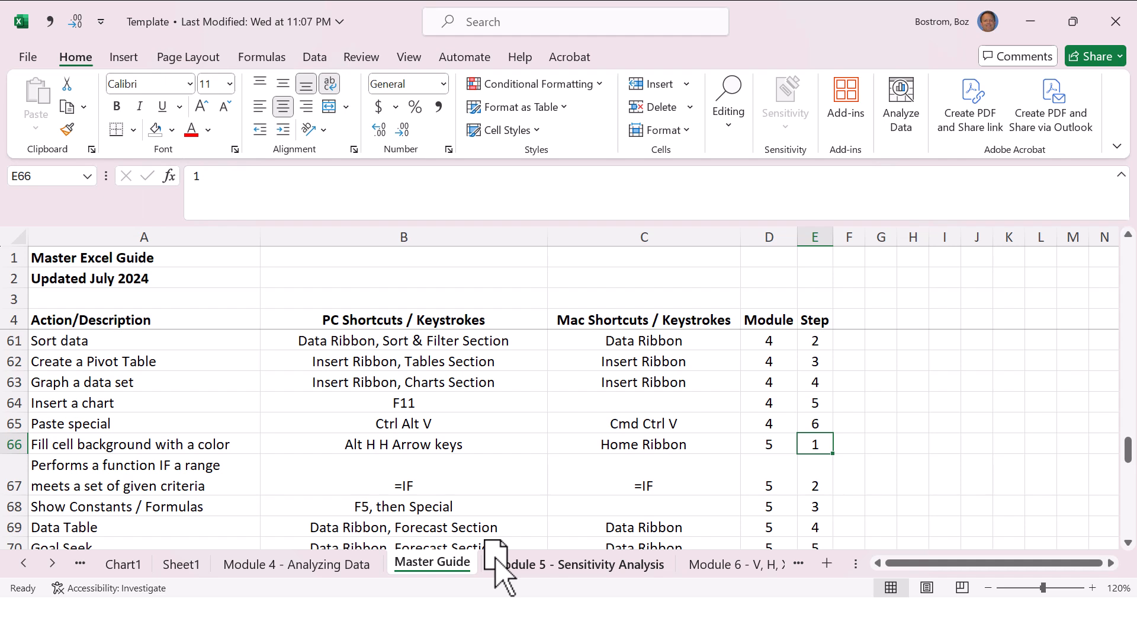
pyautogui.press('Left')
pyautogui.press('Left')
pyautogui.press('Left')
pyautogui.press('Left')
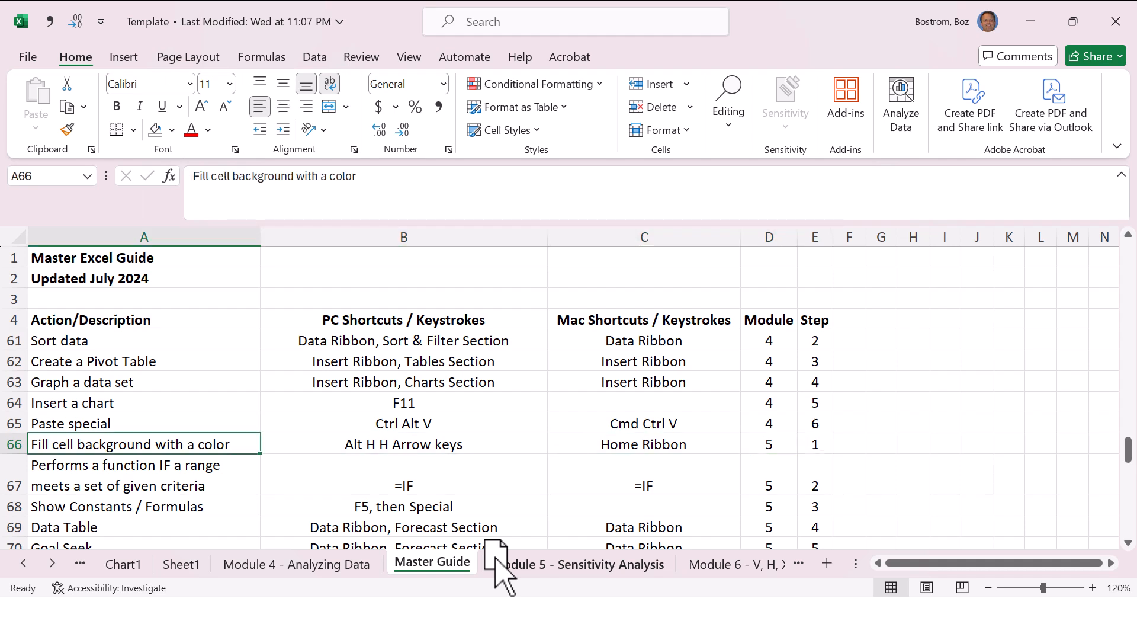
pyautogui.press('Down')
pyautogui.press('Down')
pyautogui.press('Down')
pyautogui.press('Down')
pyautogui.press('Down')
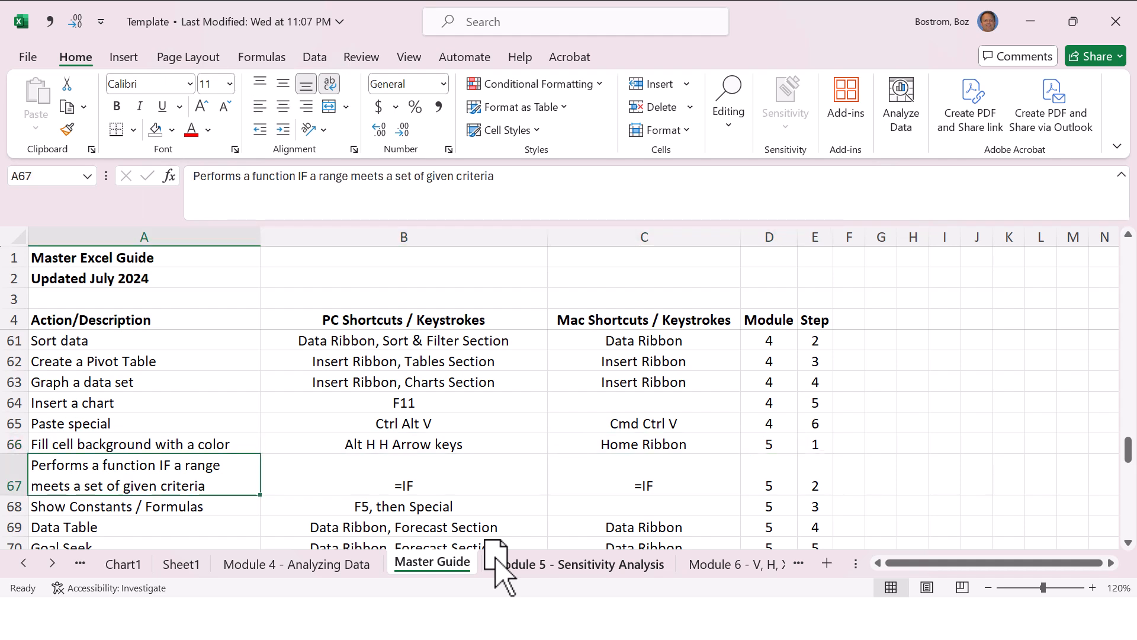
pyautogui.press('Up')
pyautogui.press('Up')
pyautogui.press('Right')
pyautogui.press('Right')
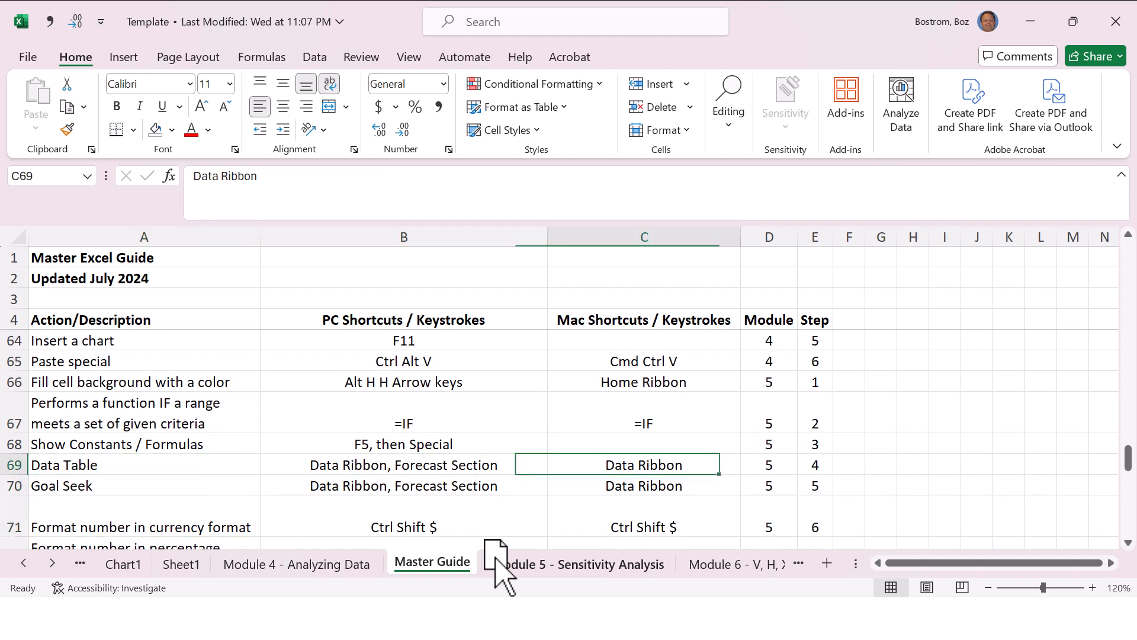
pyautogui.press('Right')
pyautogui.press('Up')
pyautogui.press('Up')
pyautogui.hotkey('ctrl', 'pagedown')
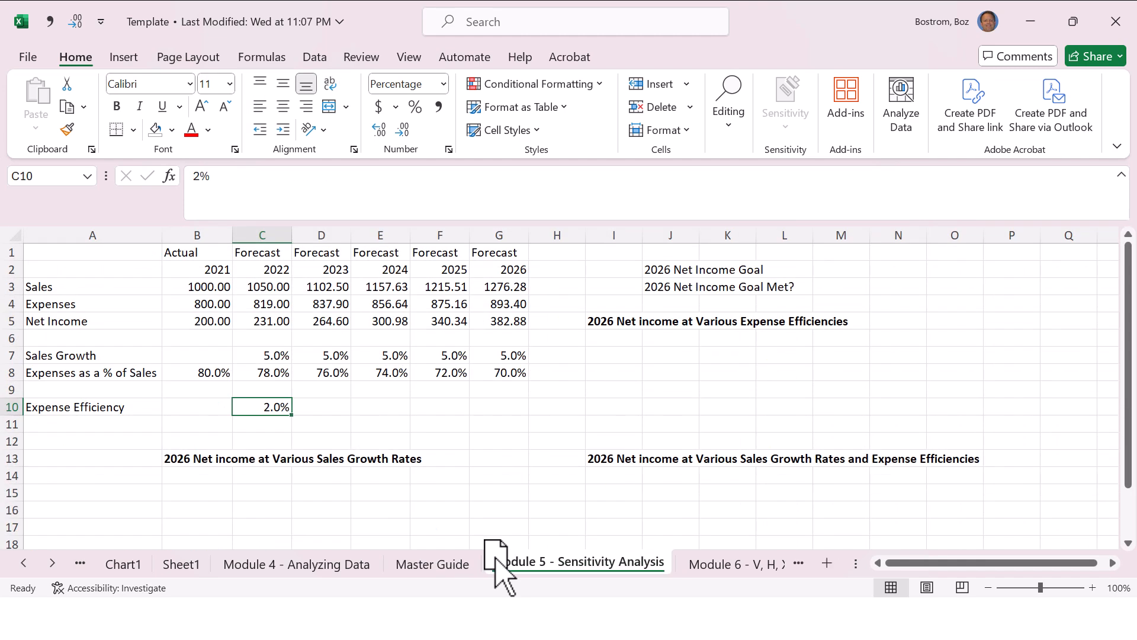
# Step: Fill the sales growth cell C7 and the expense efficiency cell C10 with standard yellow
pyautogui.press('Up')
pyautogui.press('Up')
pyautogui.press('Up')
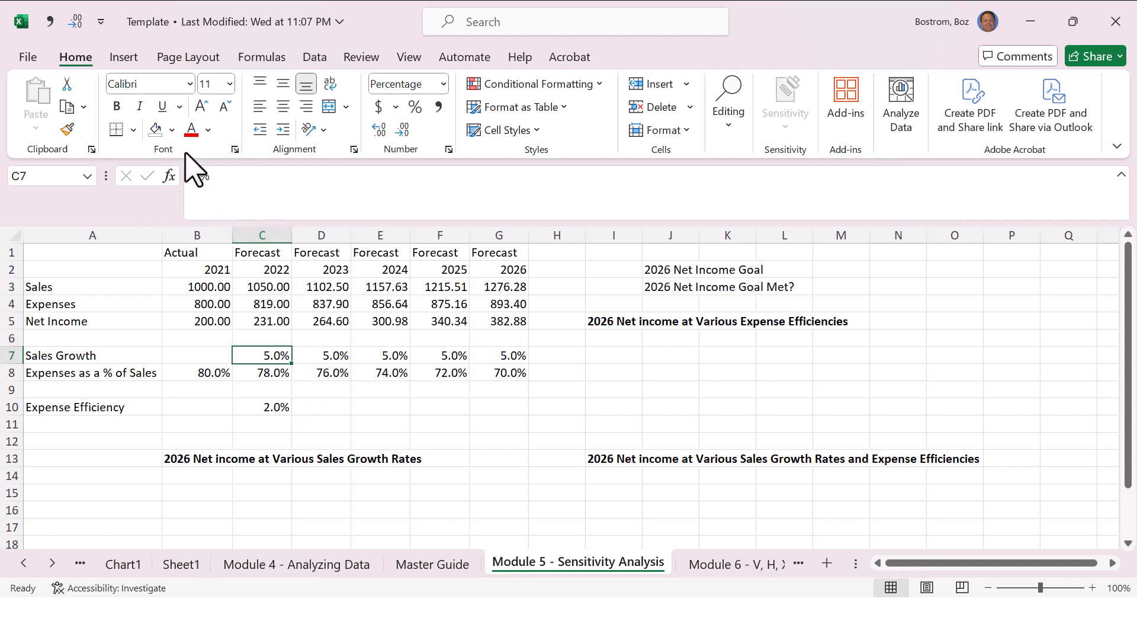
pyautogui.click(174, 133)
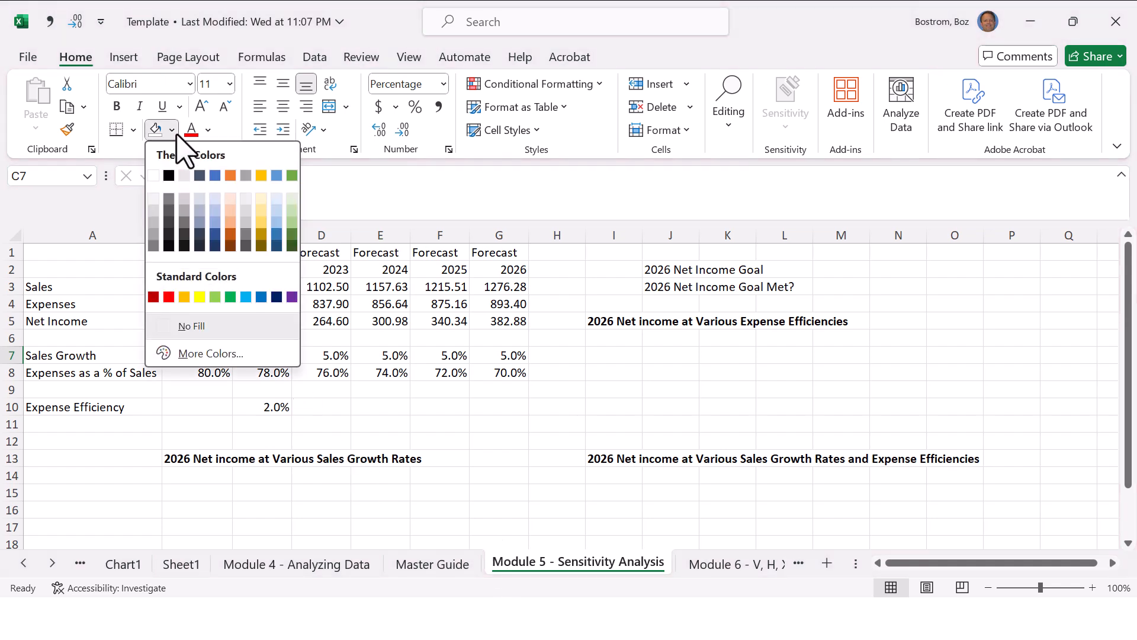
pyautogui.click(199, 297)
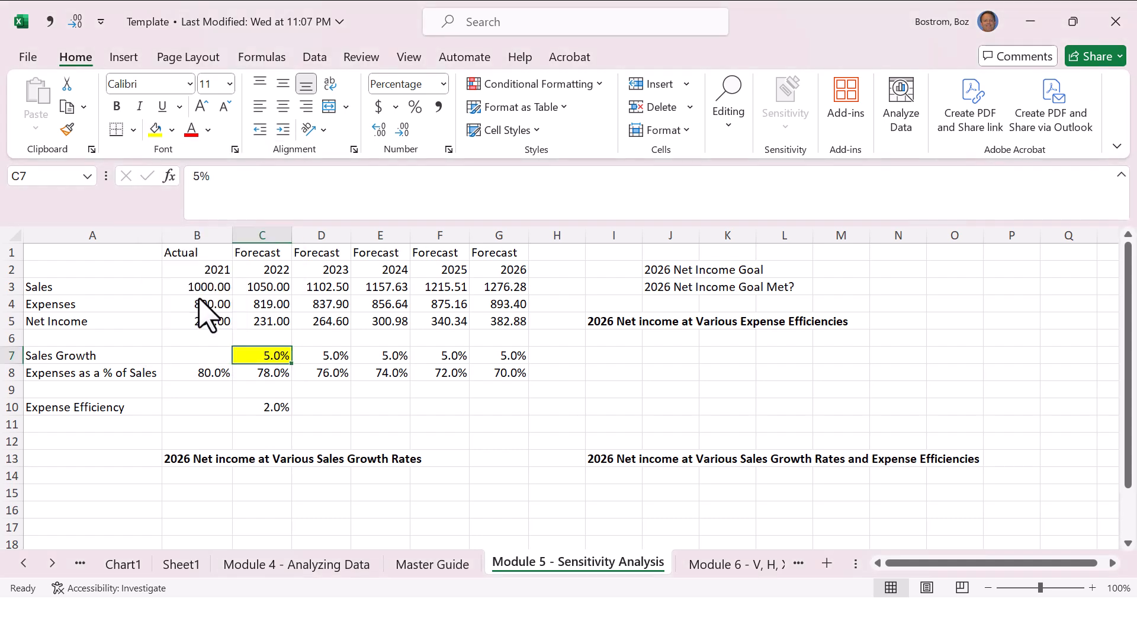
pyautogui.click(271, 407)
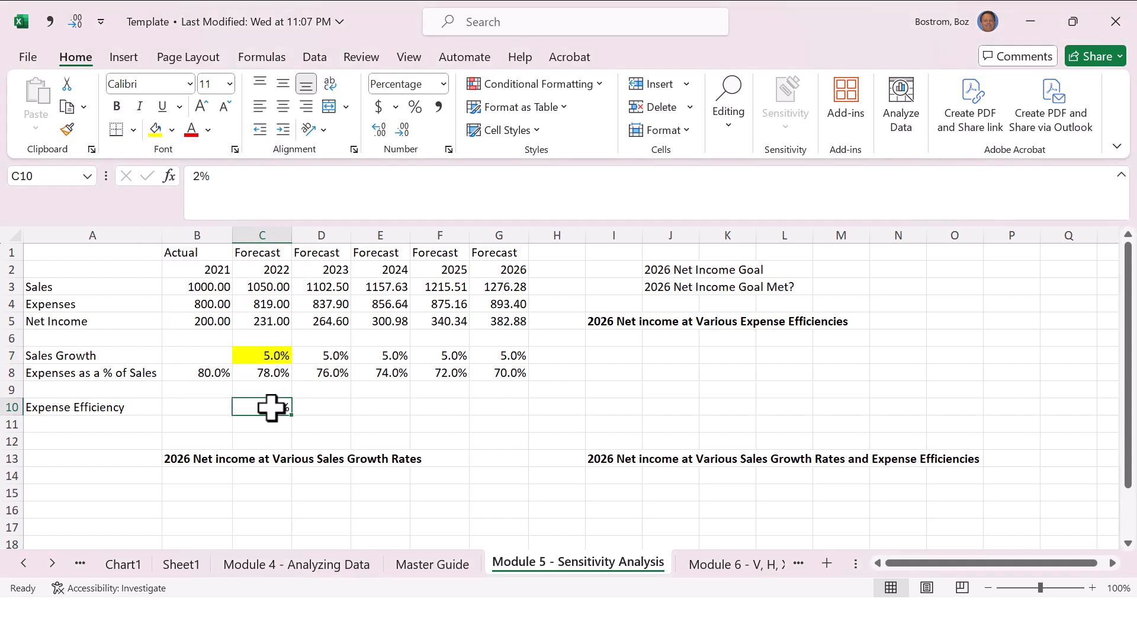
pyautogui.click(156, 131)
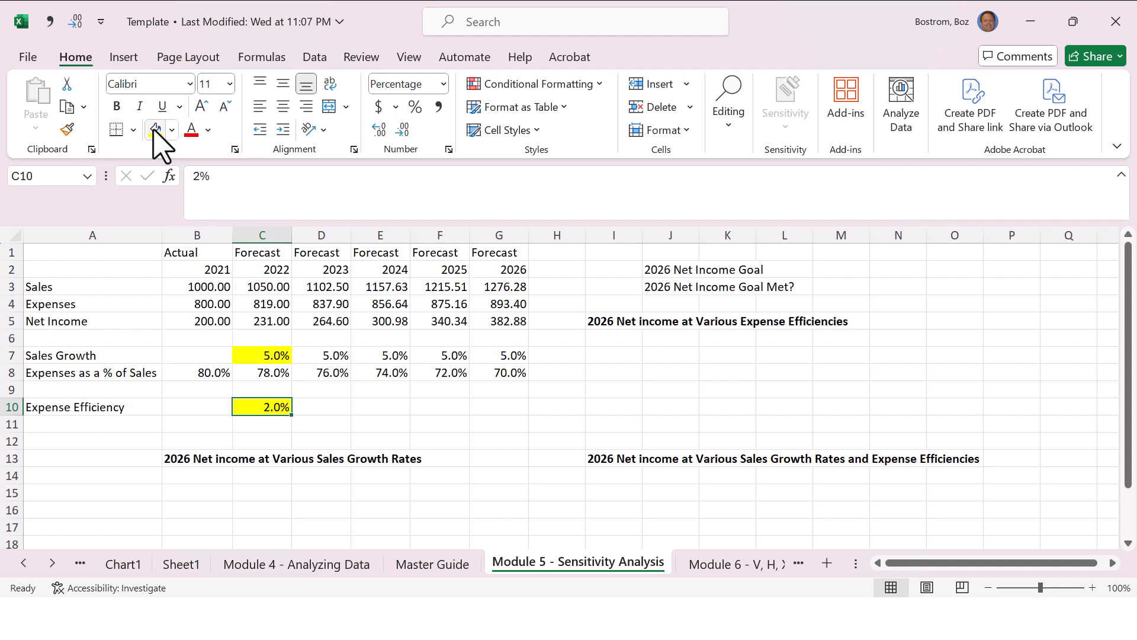
pyautogui.press('Up')
pyautogui.press('Up')
pyautogui.press('Up')
pyautogui.press('Up')
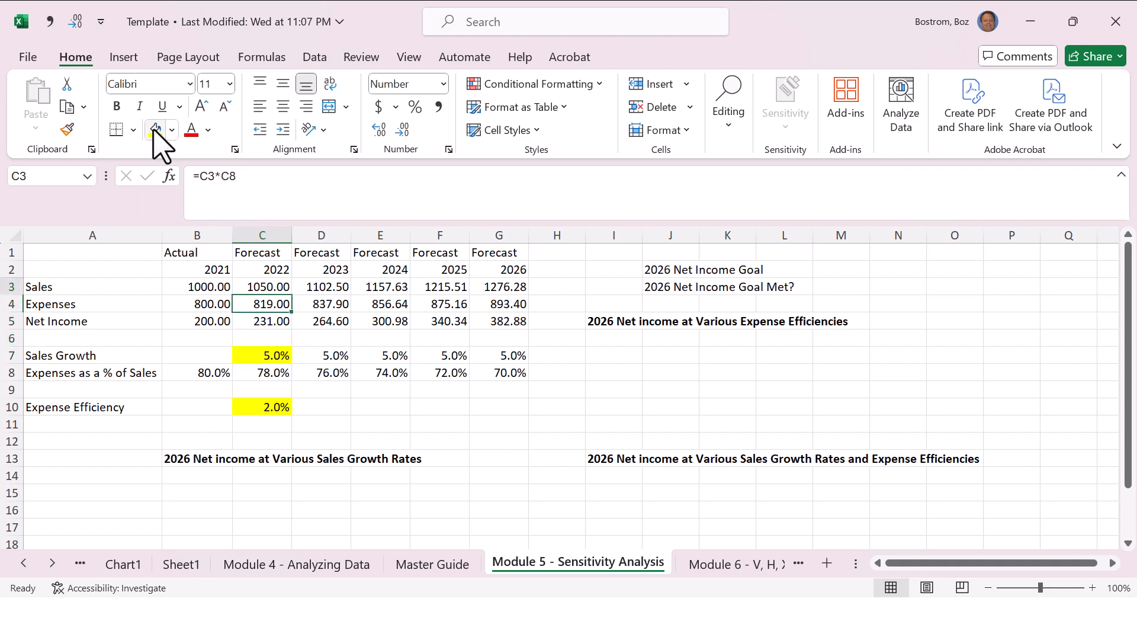
pyautogui.press('Down')
pyautogui.press('Down')
pyautogui.press('Down')
pyautogui.press('Down')
pyautogui.press('Down')
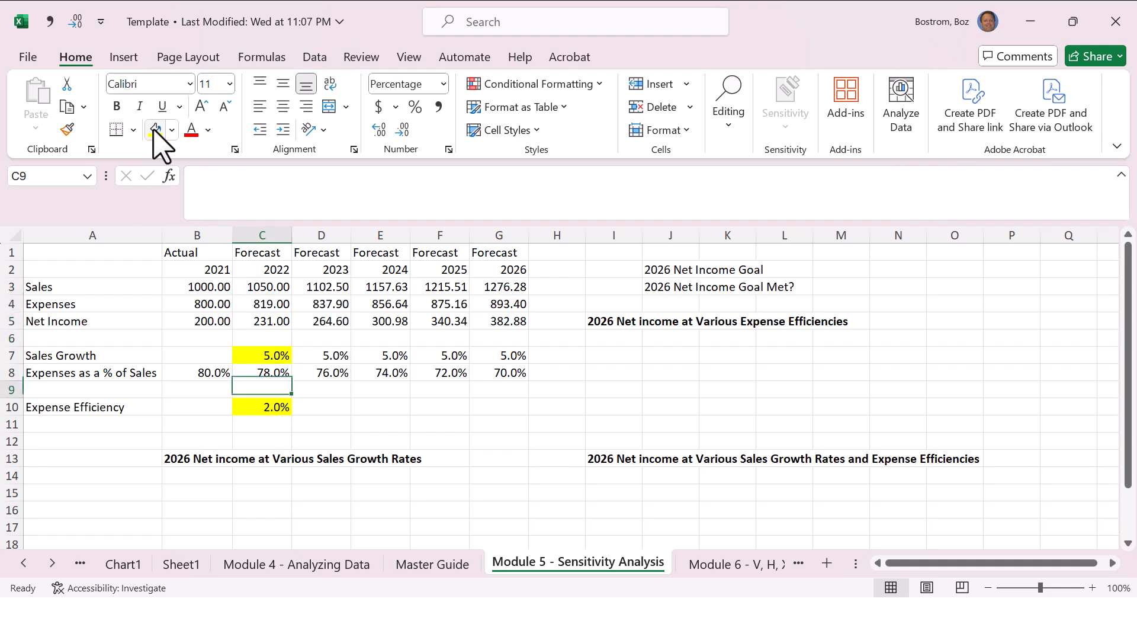
# Step: Examine the PC and Mac keystrokes for filling a cell background in row 66 of the Master Guide
pyautogui.hotkey('ctrl', 'pageup')
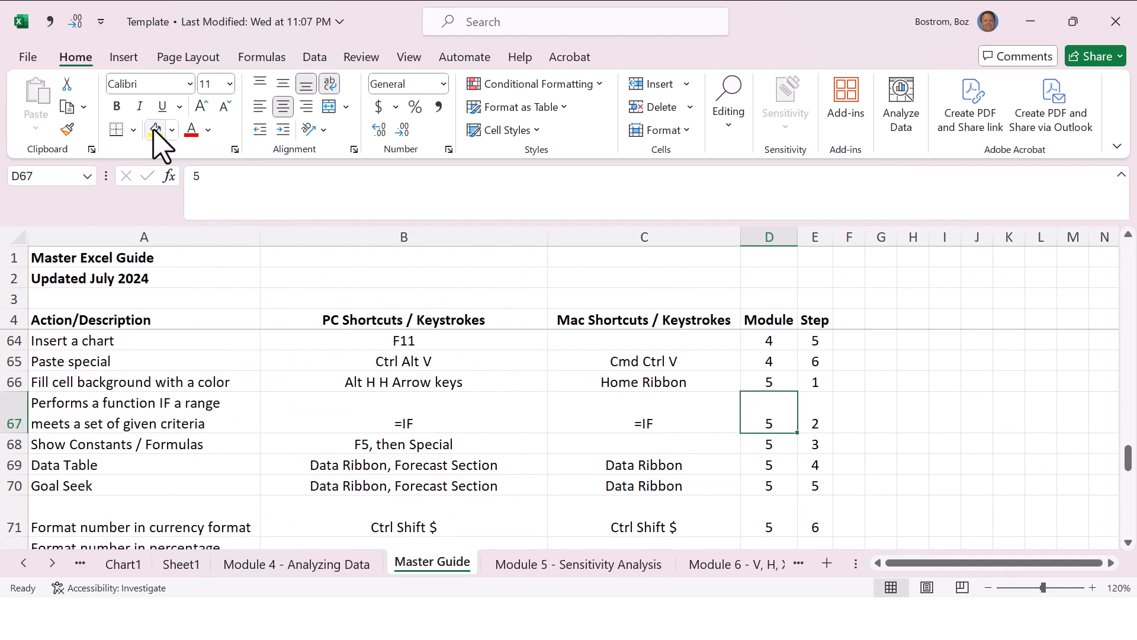
pyautogui.press('Up')
pyautogui.press('Left')
pyautogui.press('Left')
pyautogui.press('Left')
pyautogui.press('Right')
pyautogui.press('Right')
pyautogui.press('Right')
pyautogui.press('Right')
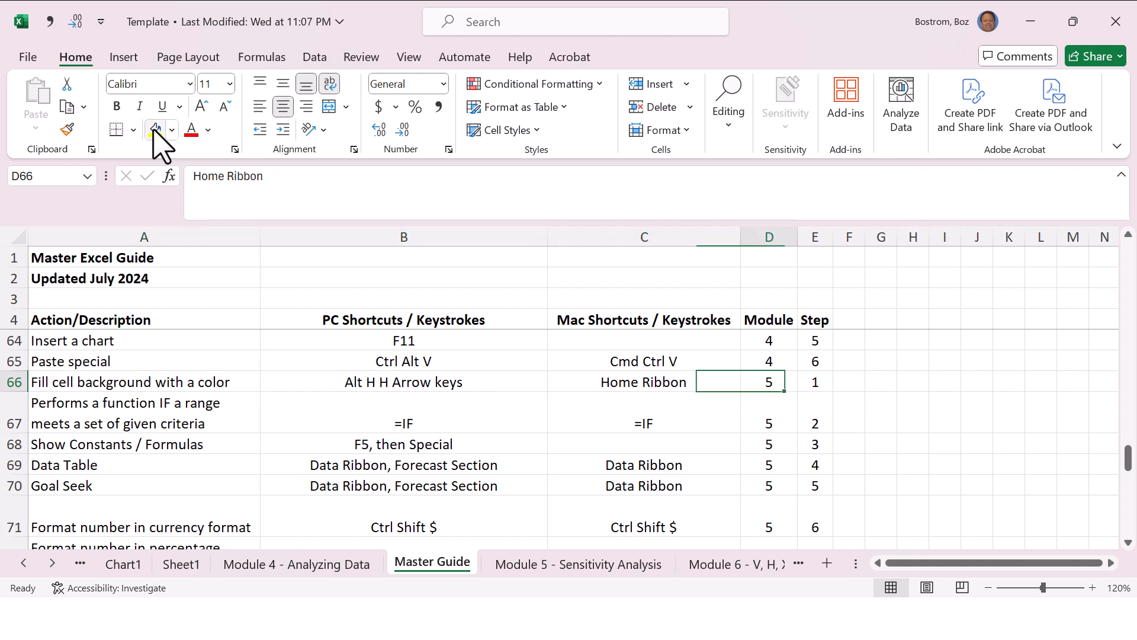
pyautogui.press('Left')
pyautogui.press('Left')
pyautogui.press('Left')
pyautogui.press('Left')
pyautogui.press('Right')
pyautogui.press('Right')
pyautogui.press('Right')
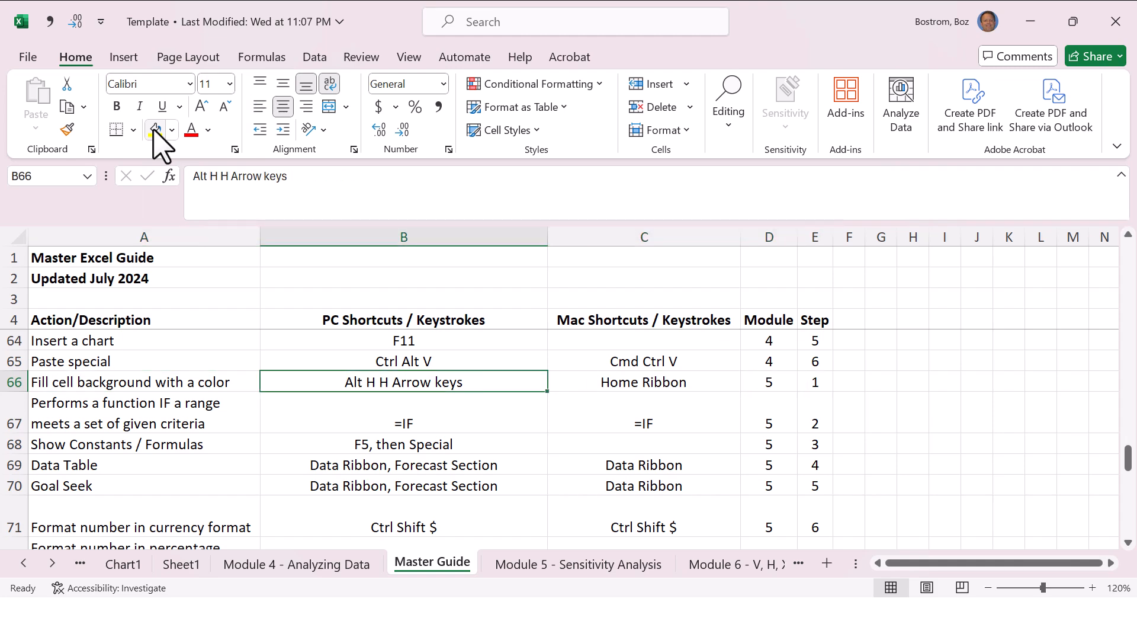
# Step: Return to the Module 5 - Sensitivity Analysis sheet and undo the yellow fills on C10 and C7
pyautogui.hotkey('ctrl', 'pagedown')
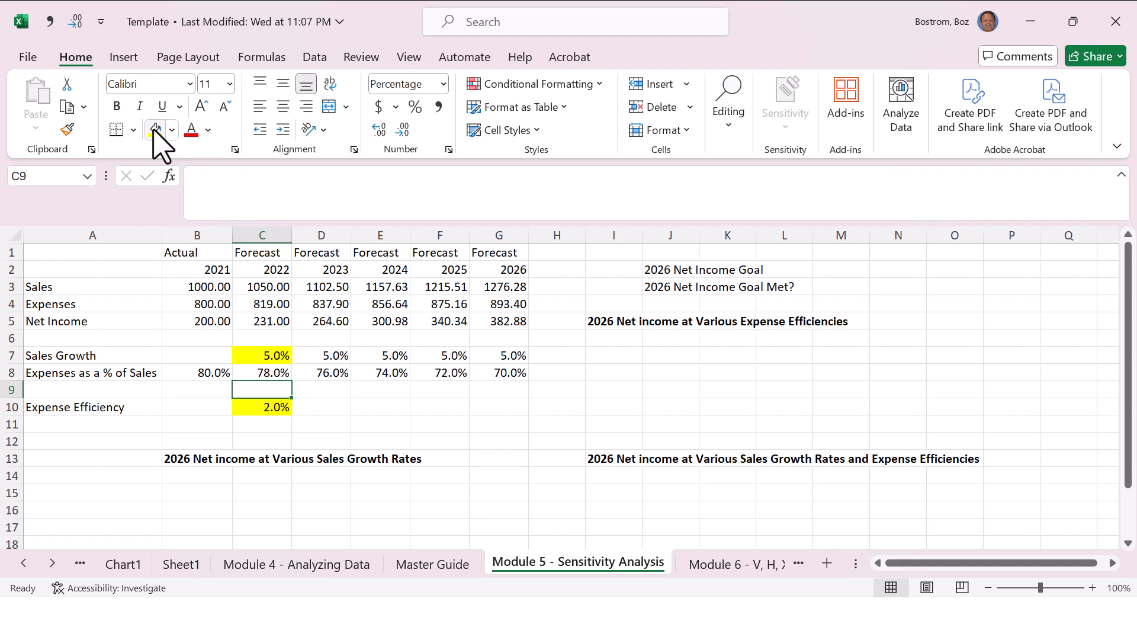
pyautogui.hotkey('ctrl', 'z')
pyautogui.hotkey('ctrl', 'z')
pyautogui.press('alt')
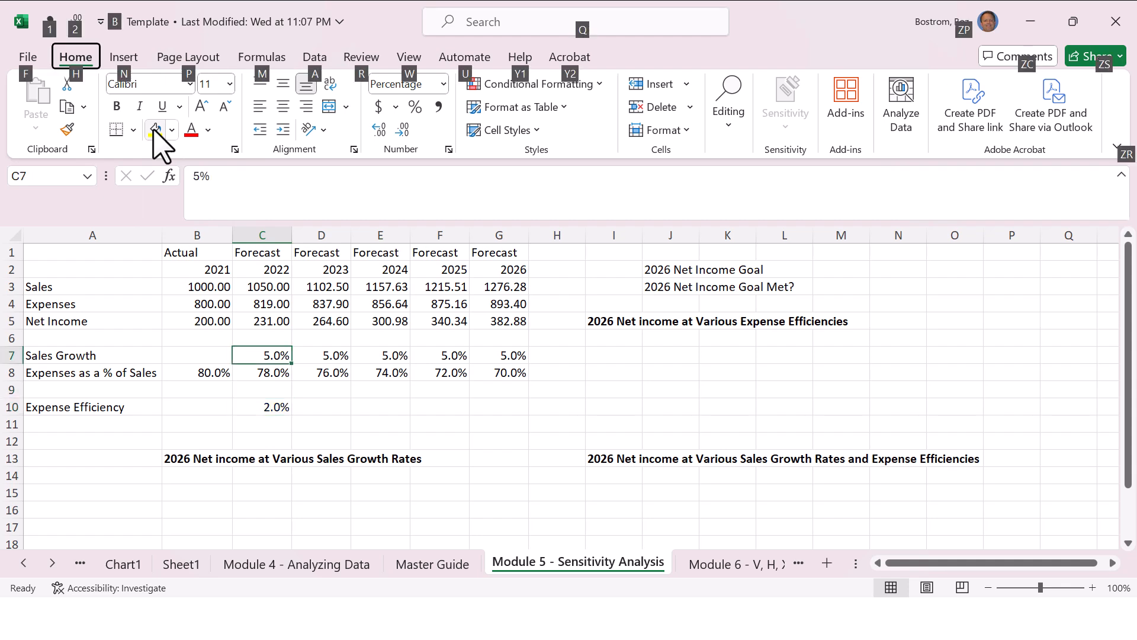
pyautogui.press('h')
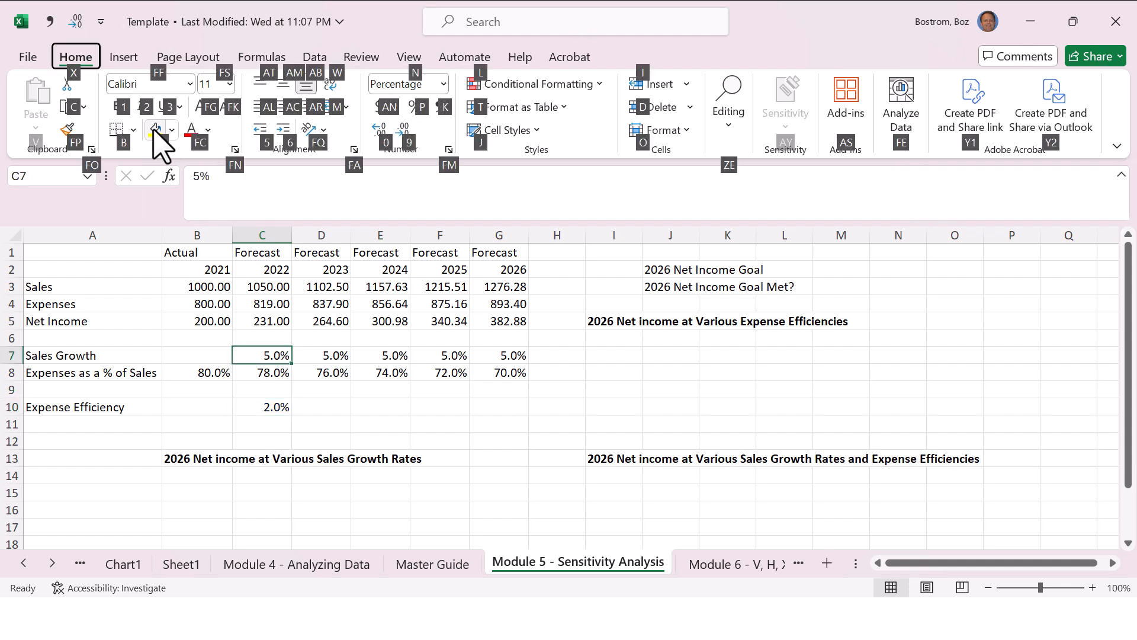
pyautogui.press('h')
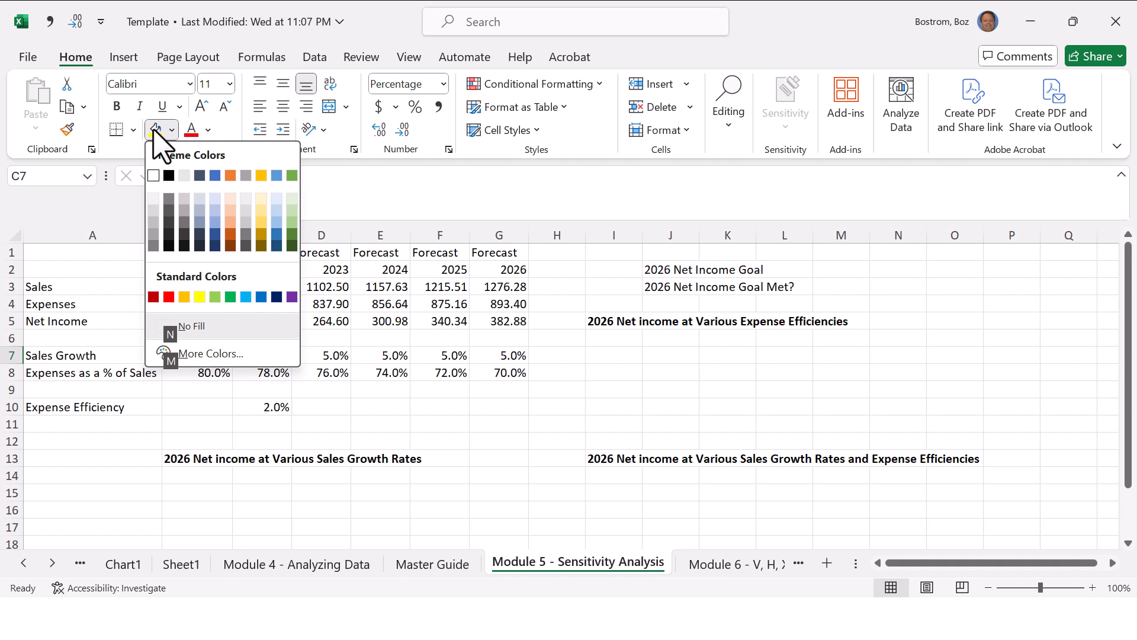
pyautogui.press('Down')
pyautogui.press('Down')
pyautogui.press('Down')
pyautogui.press('Right')
pyautogui.press('Right')
pyautogui.press('Down')
pyautogui.press('Down')
pyautogui.press('Down')
pyautogui.press('Down')
pyautogui.press('Down')
pyautogui.press('Up')
pyautogui.press('Up')
pyautogui.press('Up')
pyautogui.press('Up')
pyautogui.press('Up')
pyautogui.press('Up')
pyautogui.press('Right')
pyautogui.press('Right')
pyautogui.press('Up')
pyautogui.press('Up')
pyautogui.press('Escape')
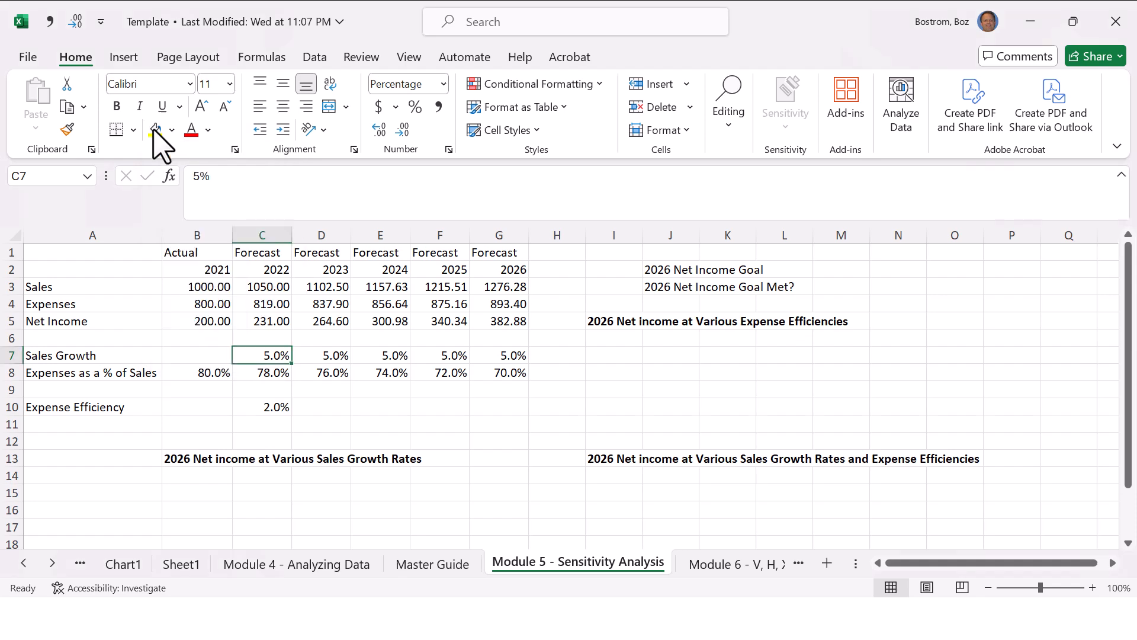
pyautogui.press('alt')
pyautogui.press('a')
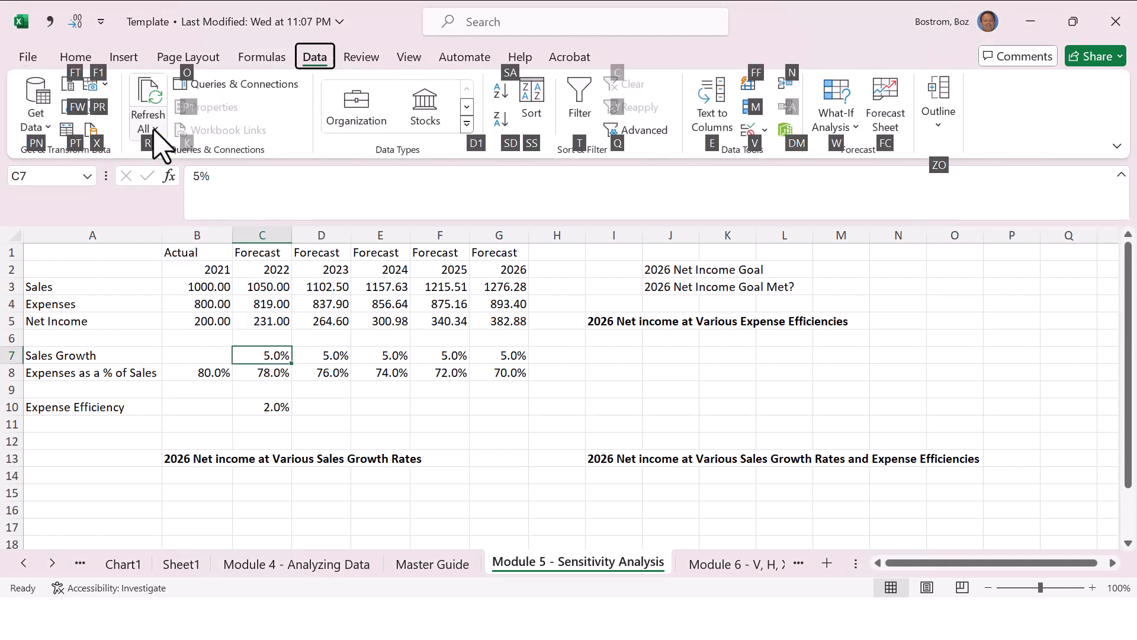
pyautogui.press('Escape')
pyautogui.press('Escape')
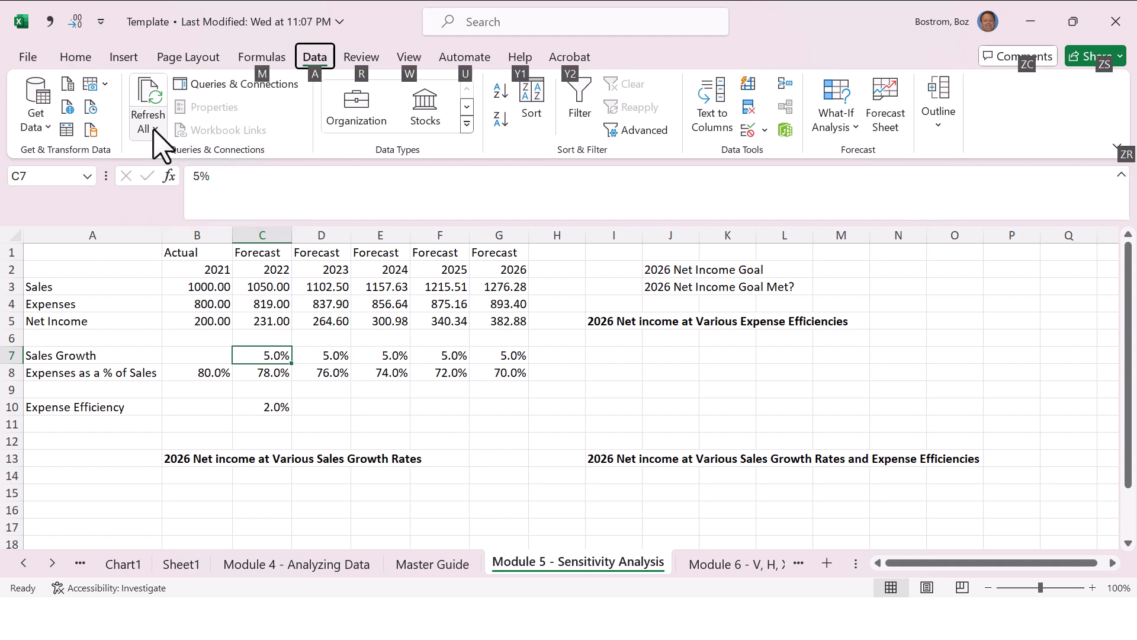
# Step: Fill the sales growth cell C7 with a light gold theme colour
pyautogui.press('alt')
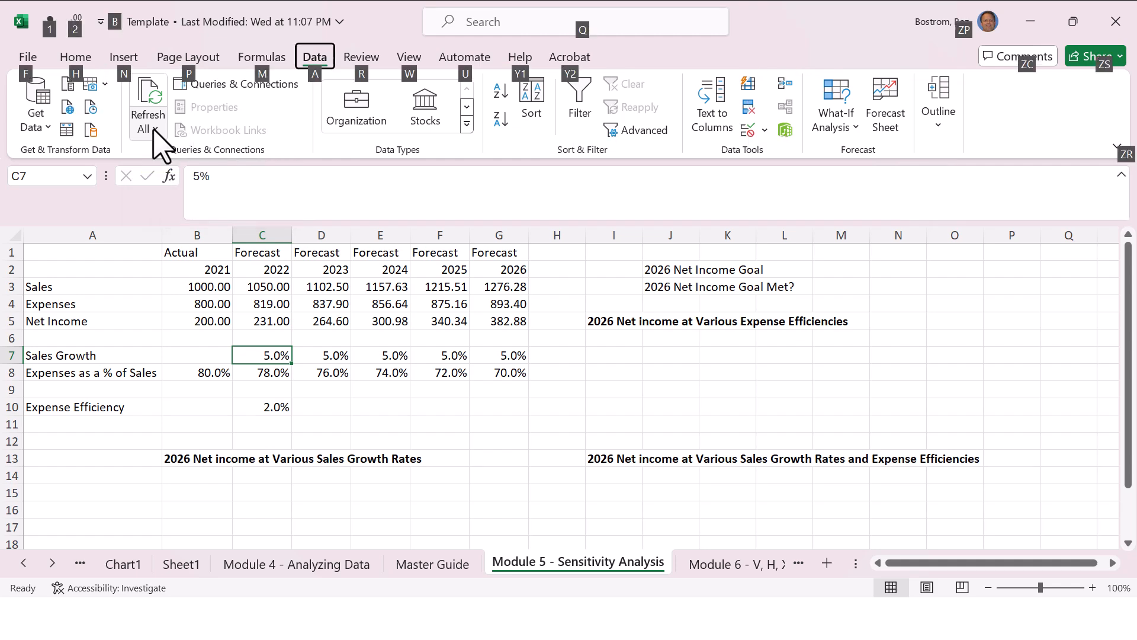
pyautogui.press('h')
pyautogui.press('h')
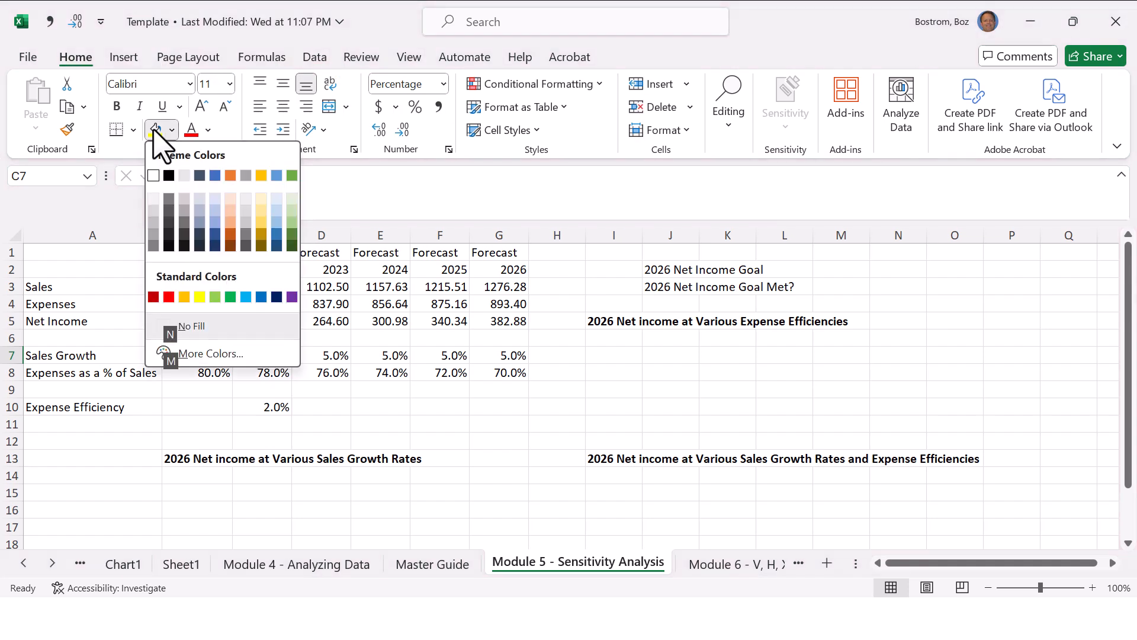
pyautogui.press('Down')
pyautogui.press('Down')
pyautogui.press('Right')
pyautogui.press('Right')
pyautogui.press('Right')
pyautogui.press('Right')
pyautogui.press('Right')
pyautogui.press('Right')
pyautogui.press('Right')
pyautogui.press('Return')
pyautogui.press('Down')
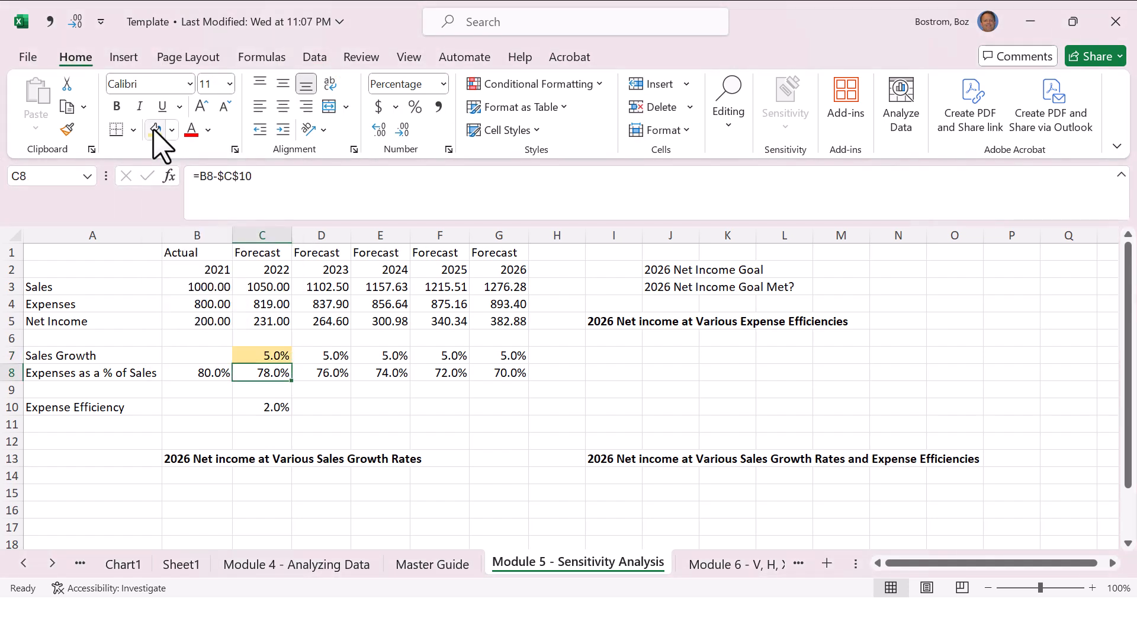
# Step: Undo the light gold fill on C7
pyautogui.press('Up')
pyautogui.hotkey('ctrl', 'z')
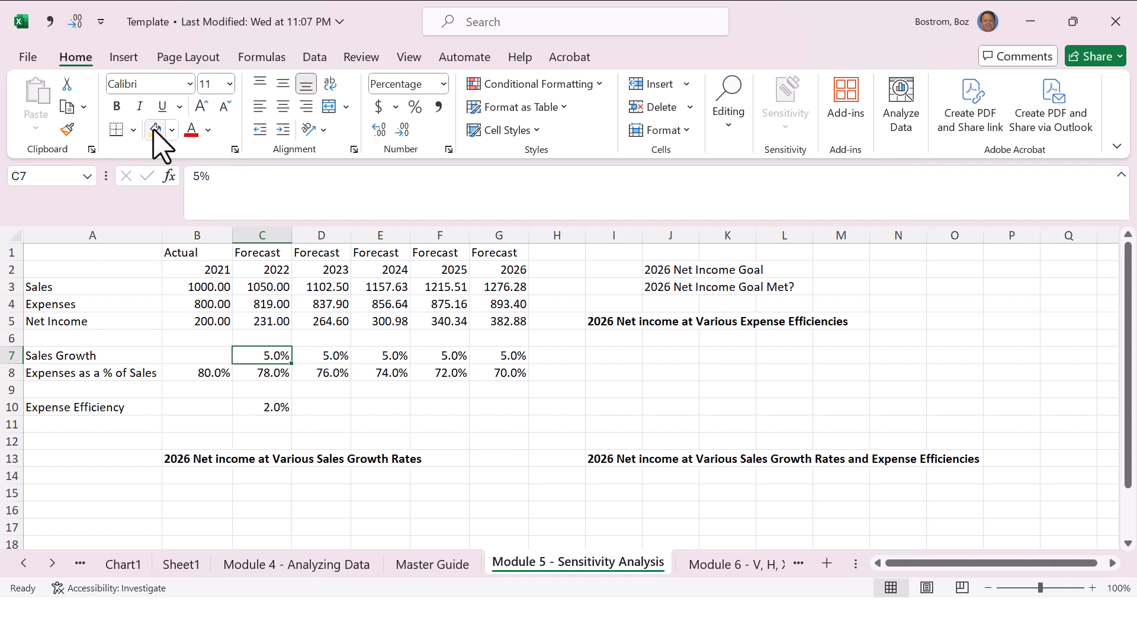
# Step: Fill the 2022 sales growth cell C7 with standard yellow and repeat the same fill on the expense efficiency cell C10
pyautogui.click(172, 129)
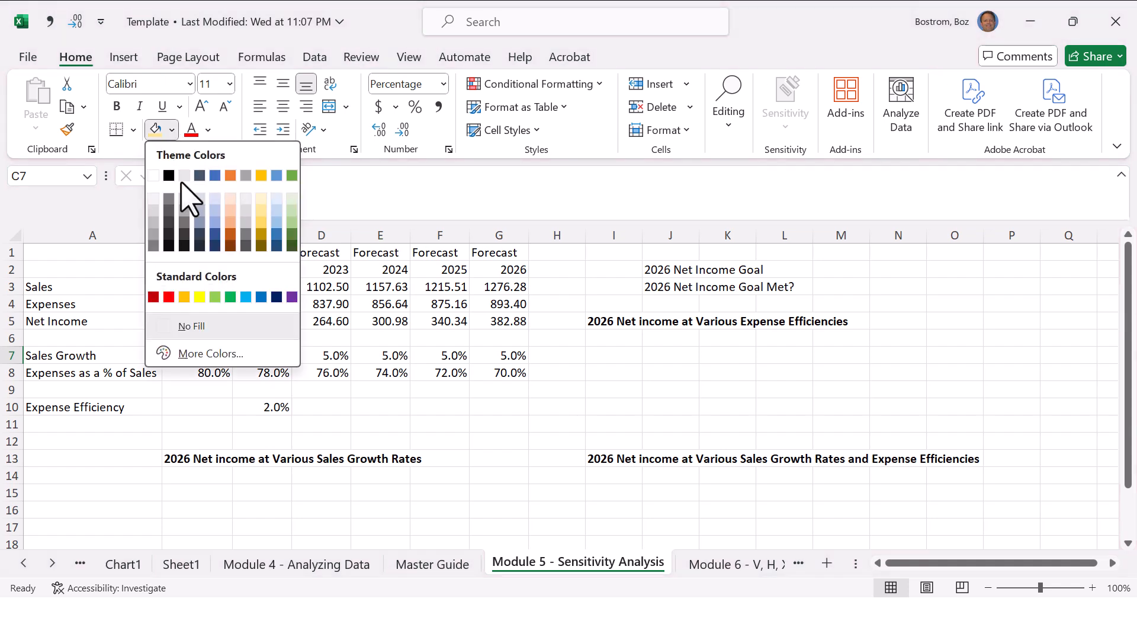
pyautogui.click(200, 296)
pyautogui.press('Down')
pyautogui.press('Down')
pyautogui.press('Down')
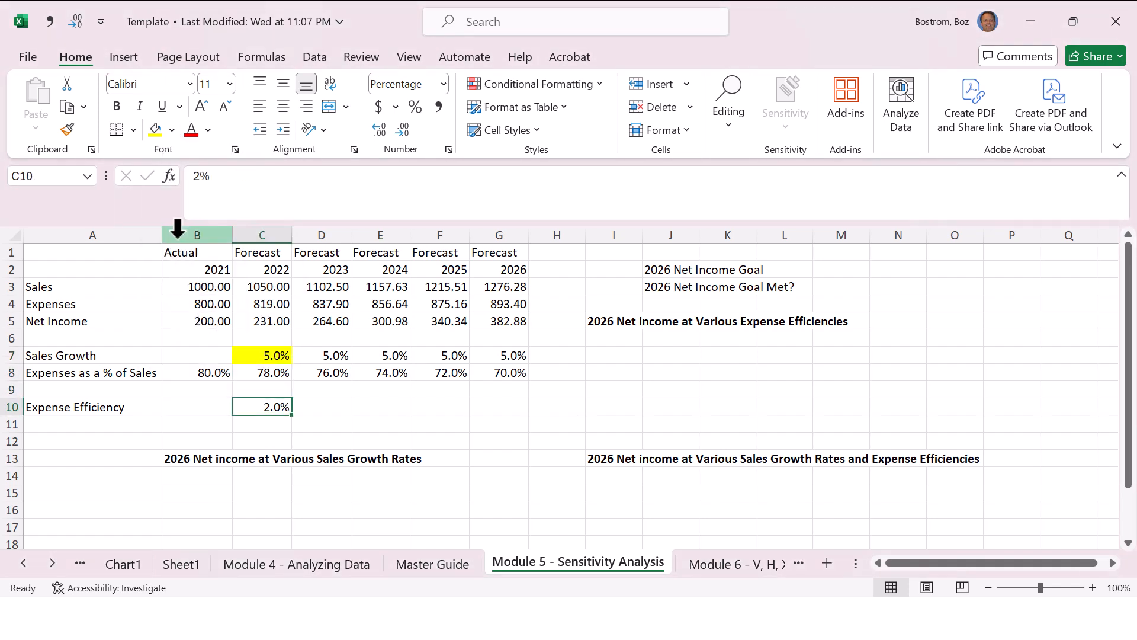
pyautogui.press('F4')
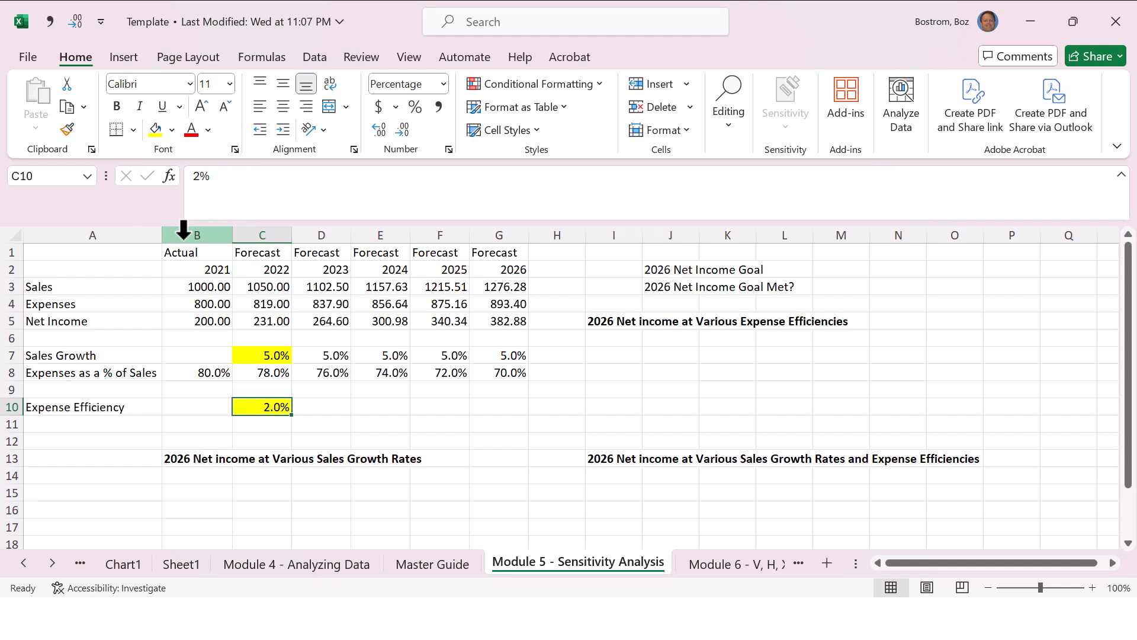
# Step: Read the IF function entry in row 67 of the Master Guide and return to the Module 5 - Sensitivity Analysis sheet
pyautogui.hotkey('ctrl', 'pageup')
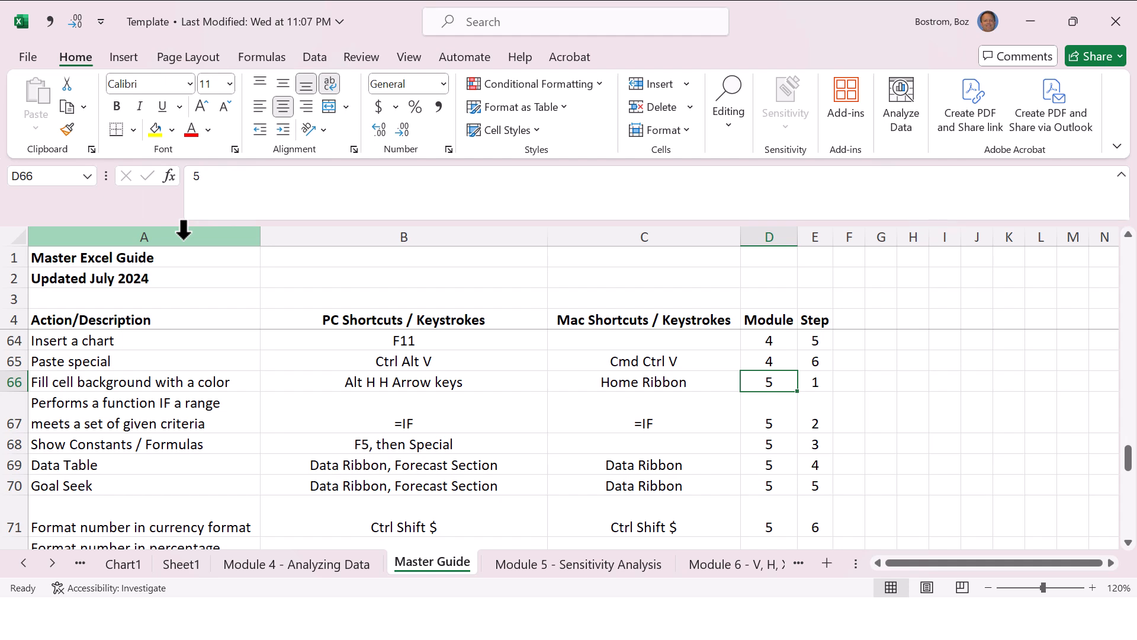
pyautogui.press('Home')
pyautogui.press('Down')
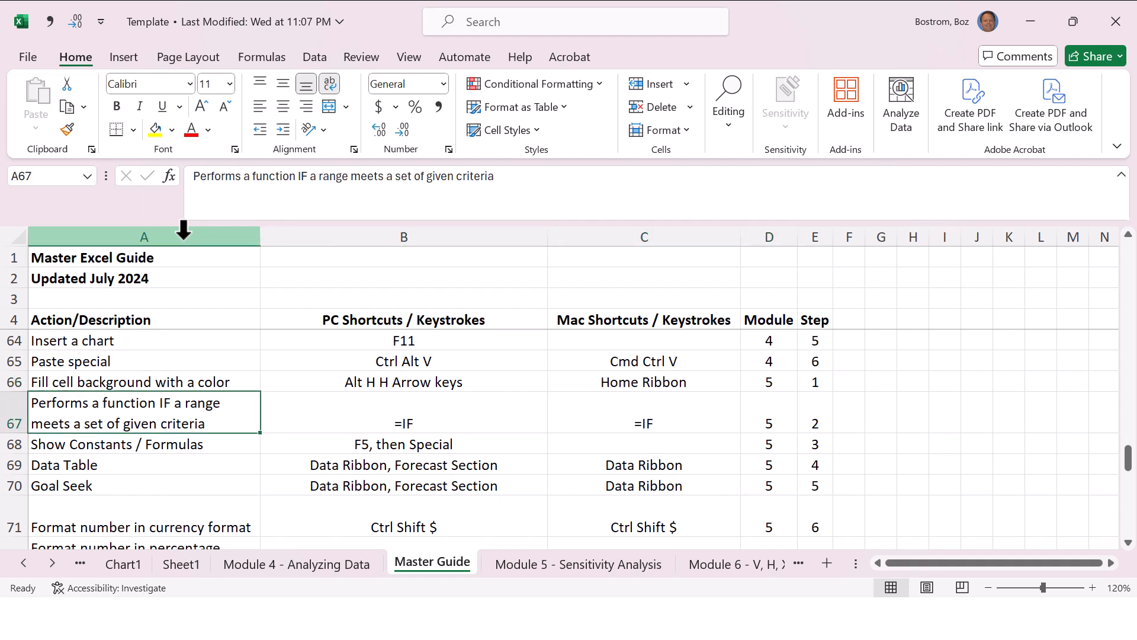
pyautogui.press('Right')
pyautogui.press('Right')
# Step: Locate the 2026 net income goal cell I2 and examine the 2026 net income formula in G5
pyautogui.press('Right')
pyautogui.hotkey('ctrl', 'pagedown')
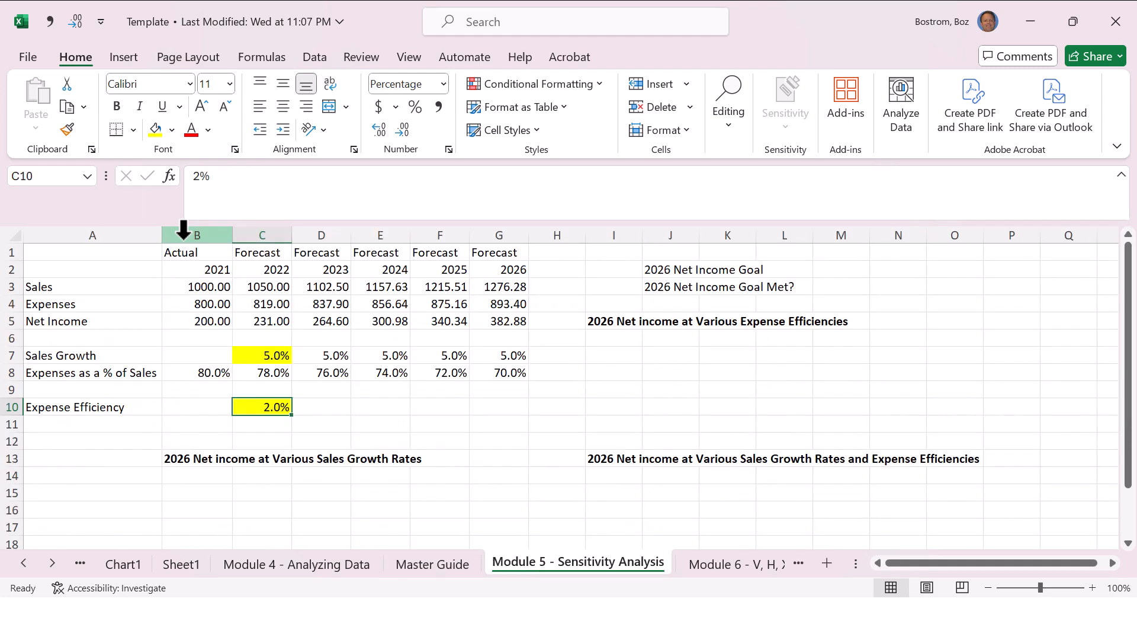
pyautogui.press('Right')
pyautogui.press('Right')
pyautogui.press('Right')
pyautogui.press('Right')
pyautogui.press('Right')
pyautogui.press('Right')
pyautogui.press('Left')
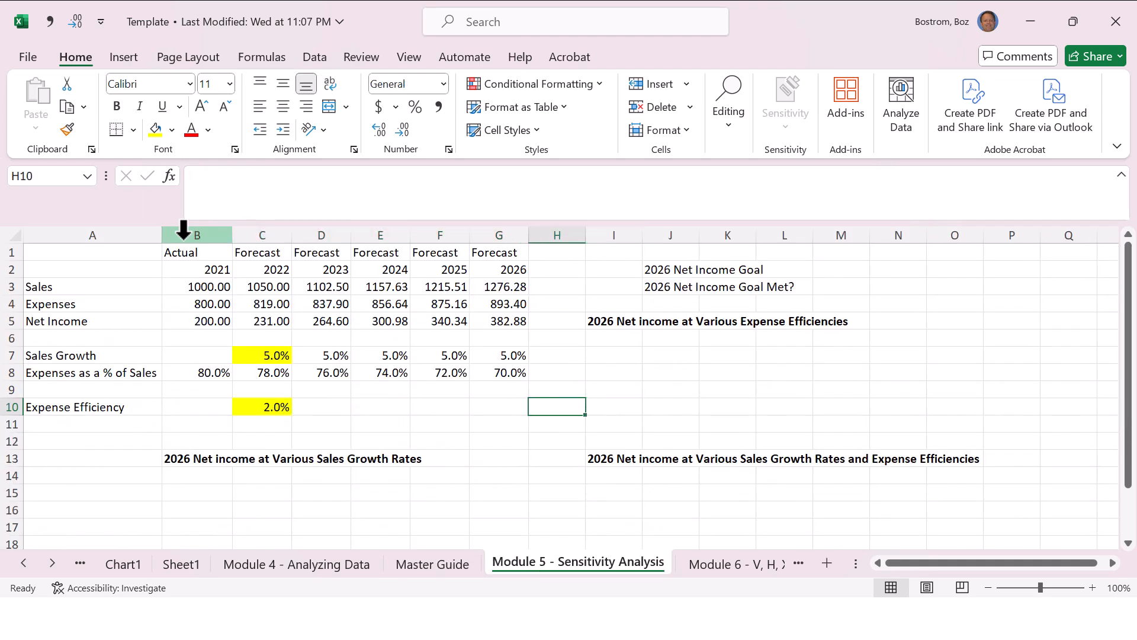
pyautogui.press('Up')
pyautogui.press('Up')
pyautogui.press('Up')
pyautogui.press('Up')
pyautogui.press('Up')
pyautogui.press('Up')
pyautogui.press('Up')
pyautogui.press('Up')
pyautogui.press('Right')
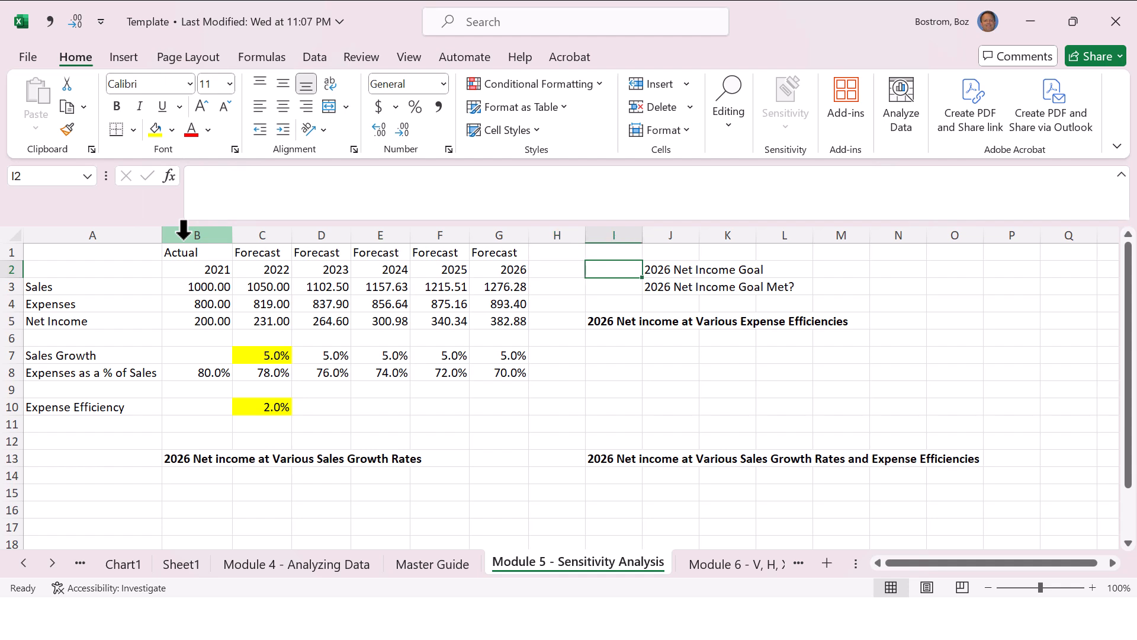
pyautogui.press('Left')
pyautogui.press('Left')
pyautogui.press('Down')
pyautogui.press('Down')
pyautogui.press('Down')
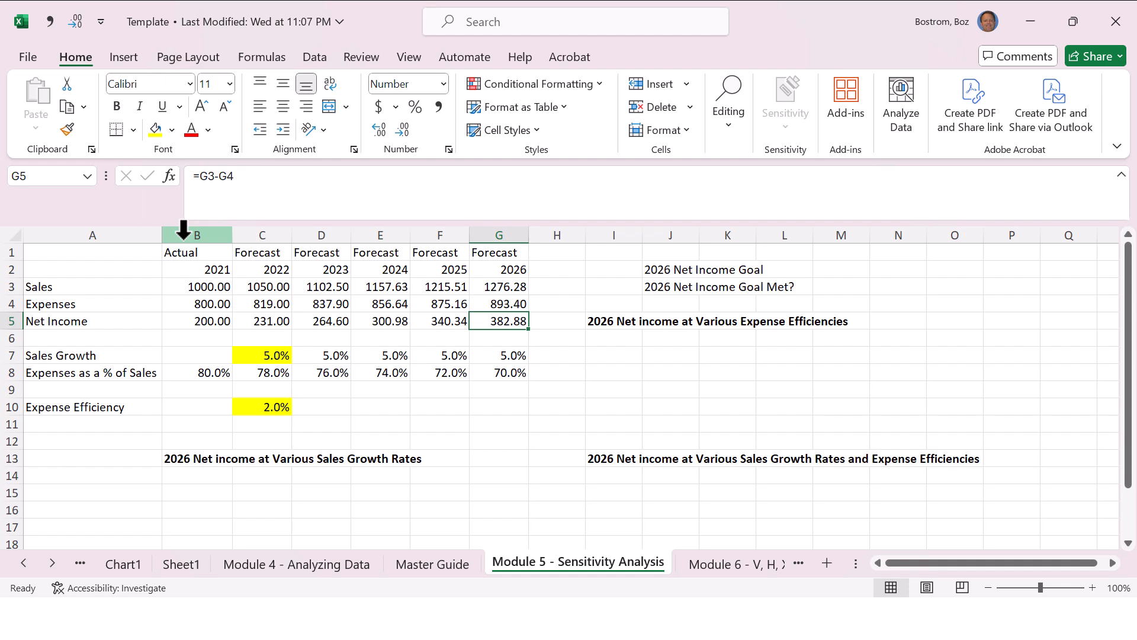
# Step: Enter 350 in I2 as the 2026 net income goal
pyautogui.press('Right')
pyautogui.press('Right')
pyautogui.press('Up')
pyautogui.press('Up')
pyautogui.press('Up')
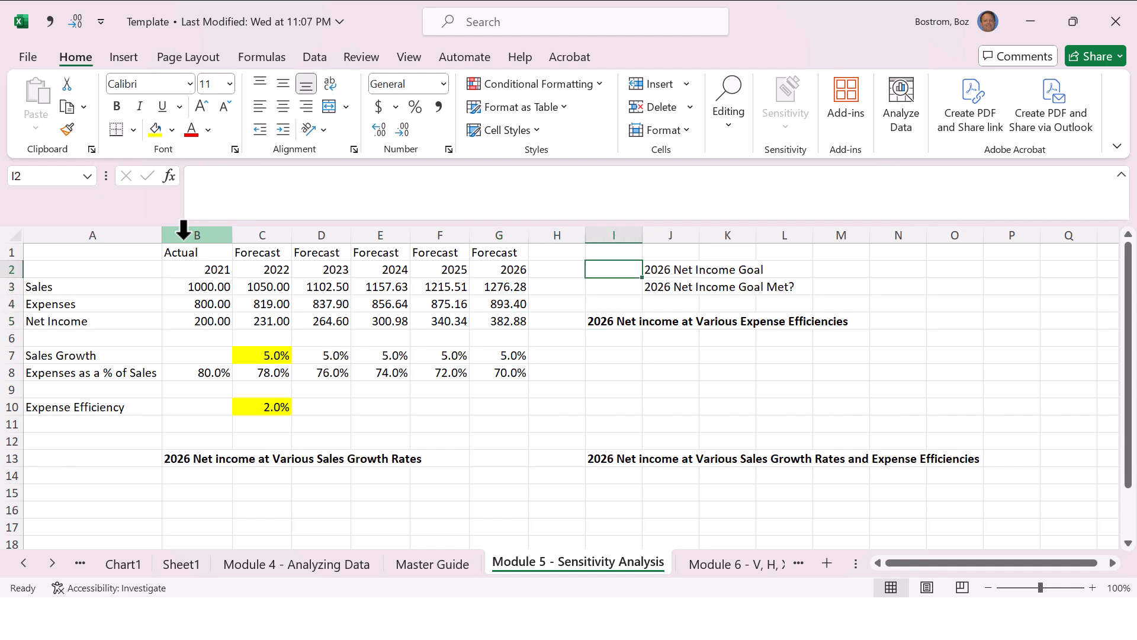
pyautogui.write('350')
pyautogui.press('Return')
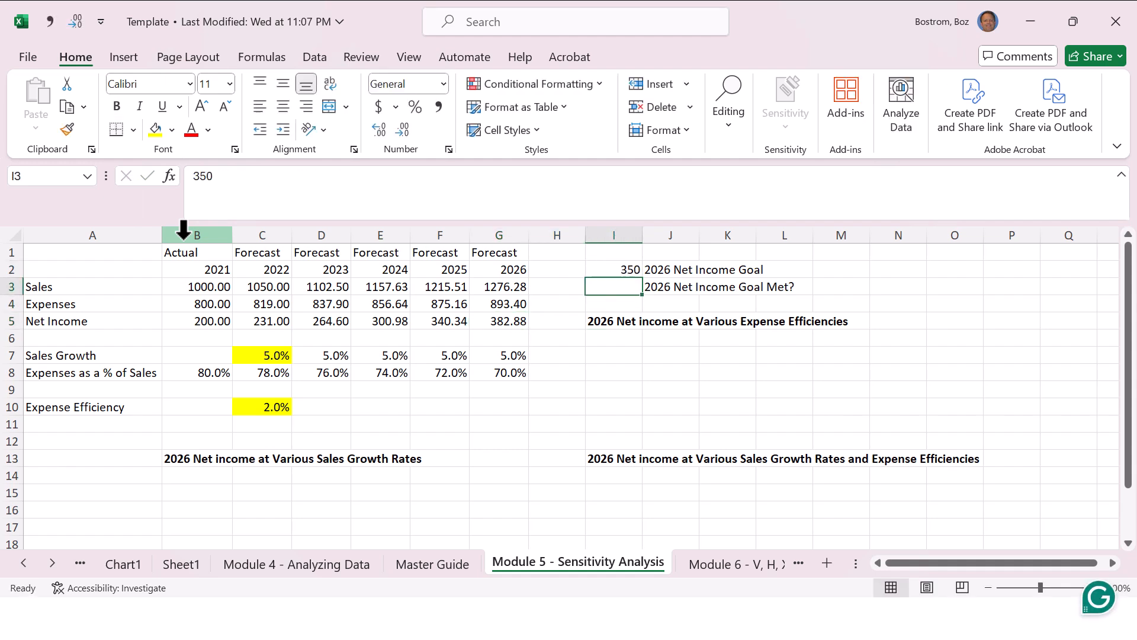
# Step: Start an IF formula in I3 with the logical test that 2026 net income G5 is greater than the goal in I2
pyautogui.press('Down')
pyautogui.press('Up')
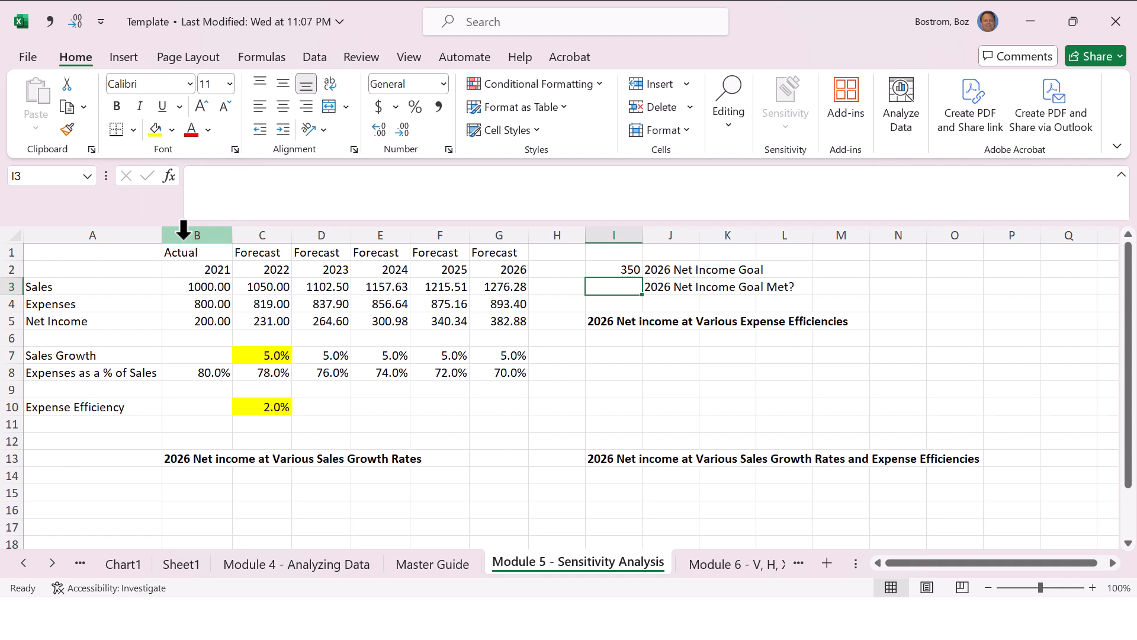
pyautogui.write('=if')
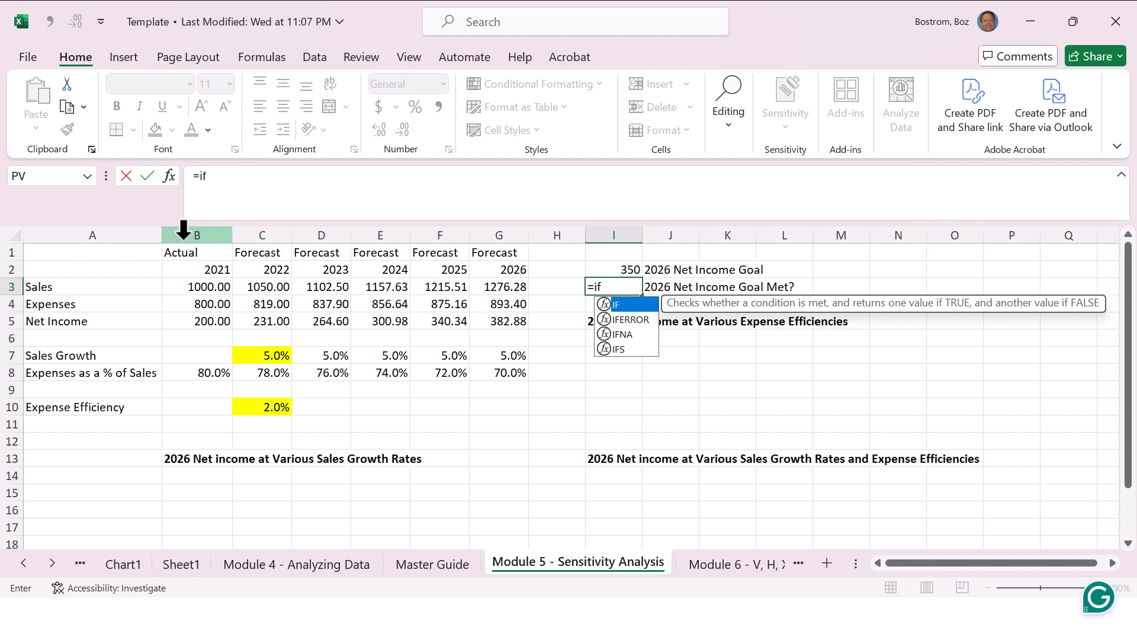
pyautogui.write('(')
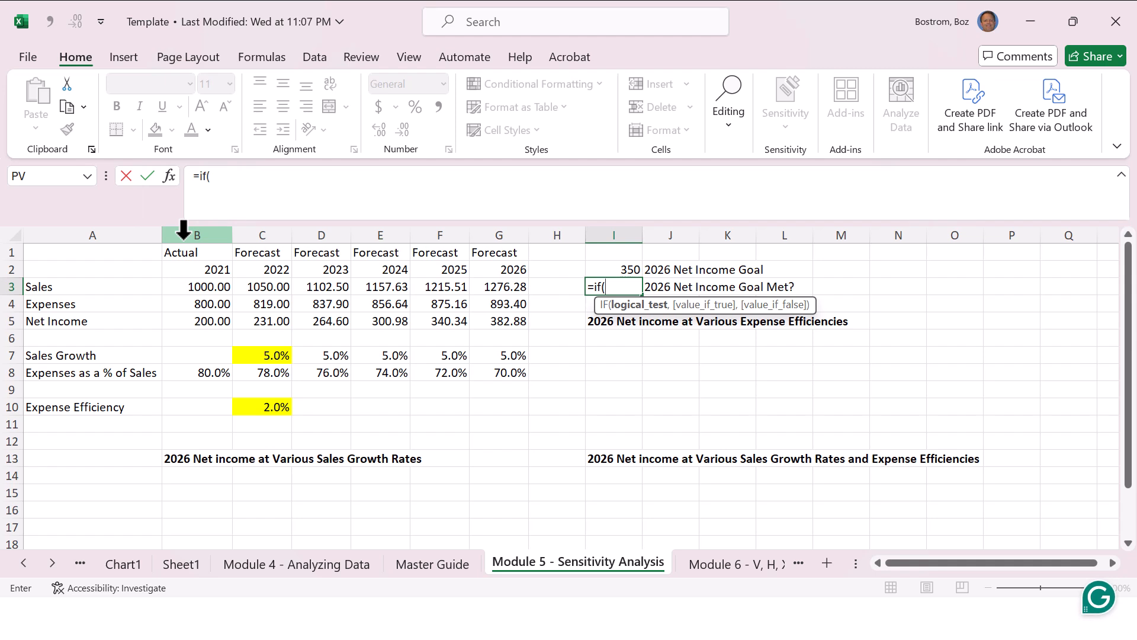
pyautogui.press('Left')
pyautogui.press('Left')
pyautogui.press('Down')
pyautogui.press('Down')
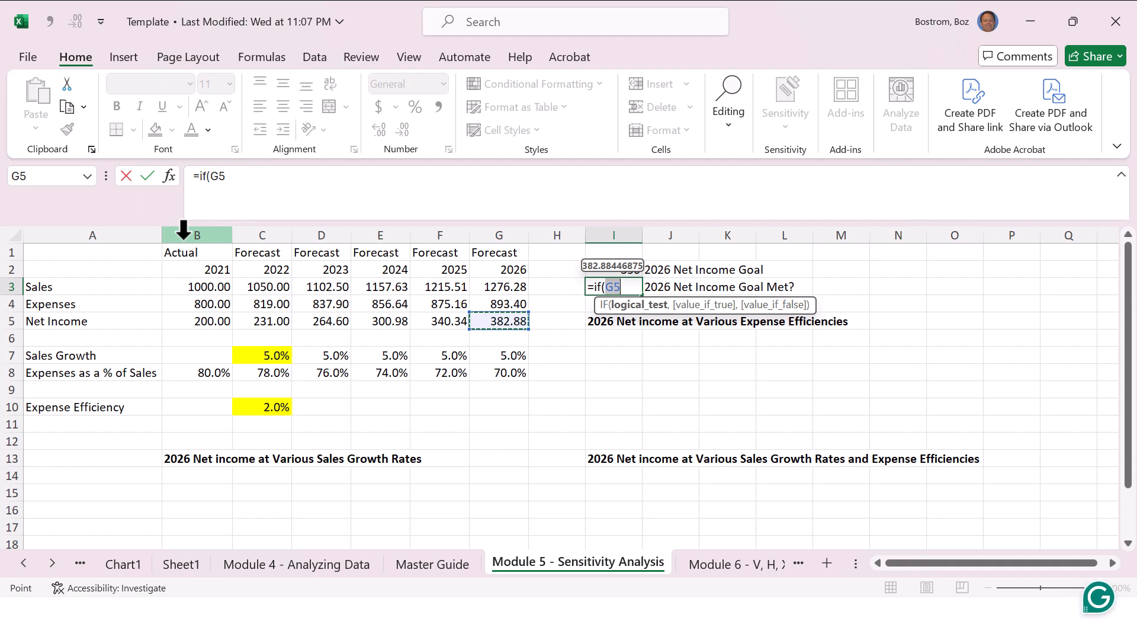
pyautogui.write('>')
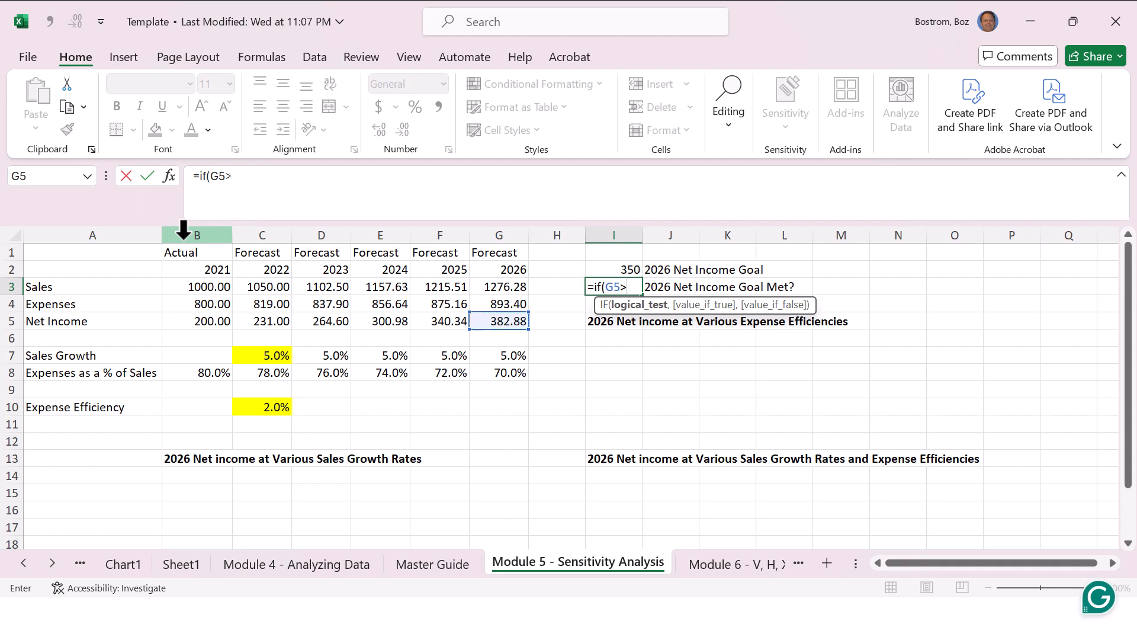
pyautogui.press('Up')
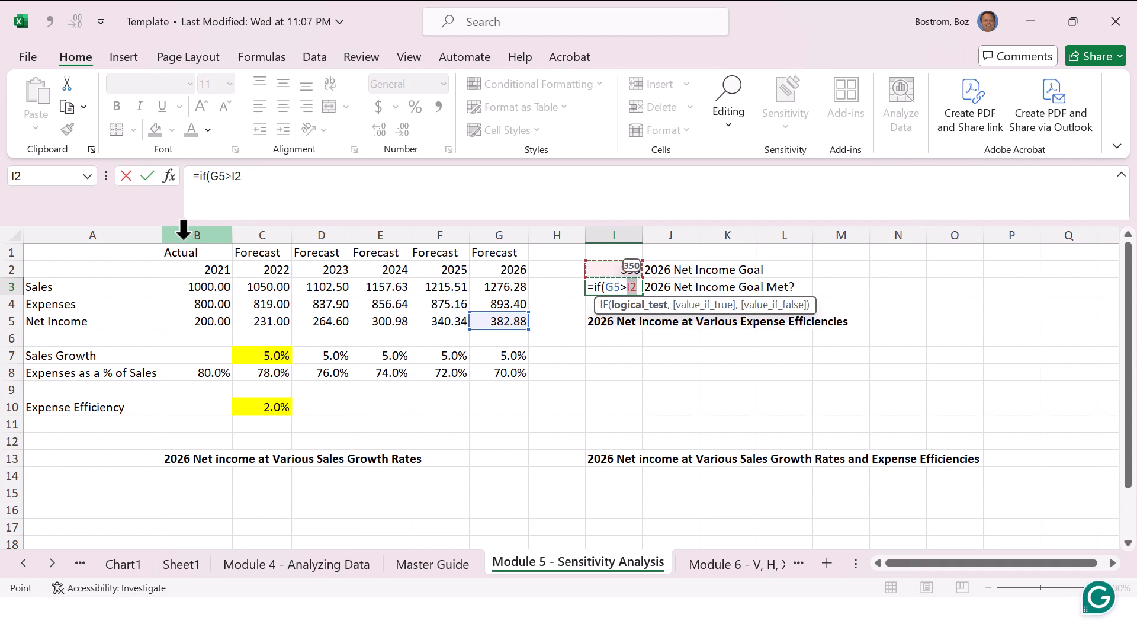
# Step: Complete the I3 IF formula to return "Yes" when the test is true and "No" when it is false
pyautogui.write(',')
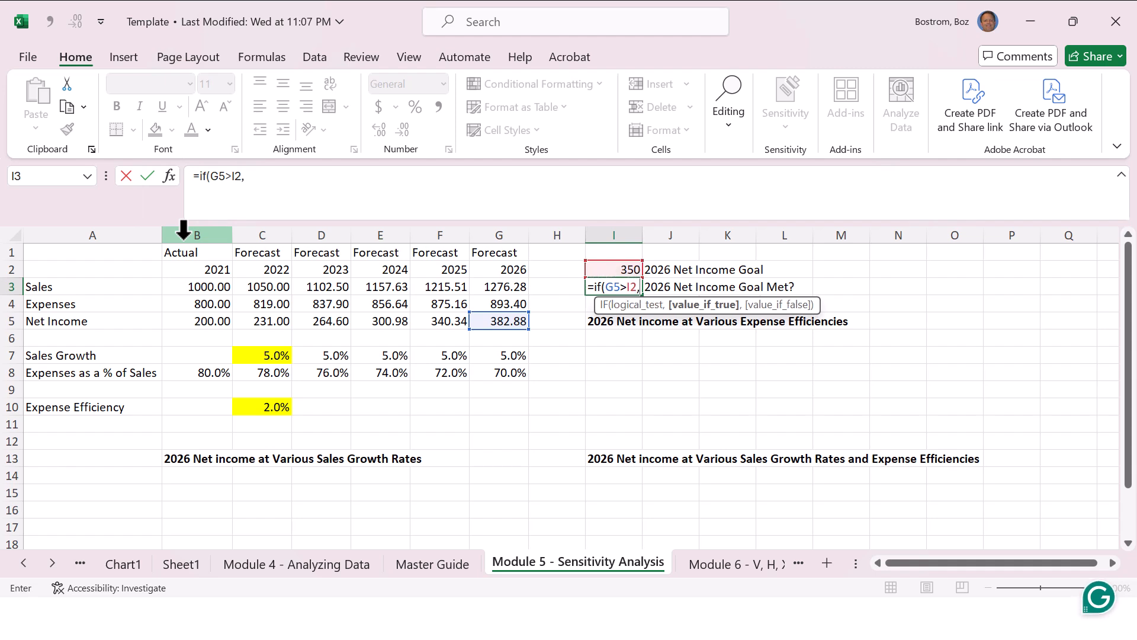
pyautogui.write('"Yes",')
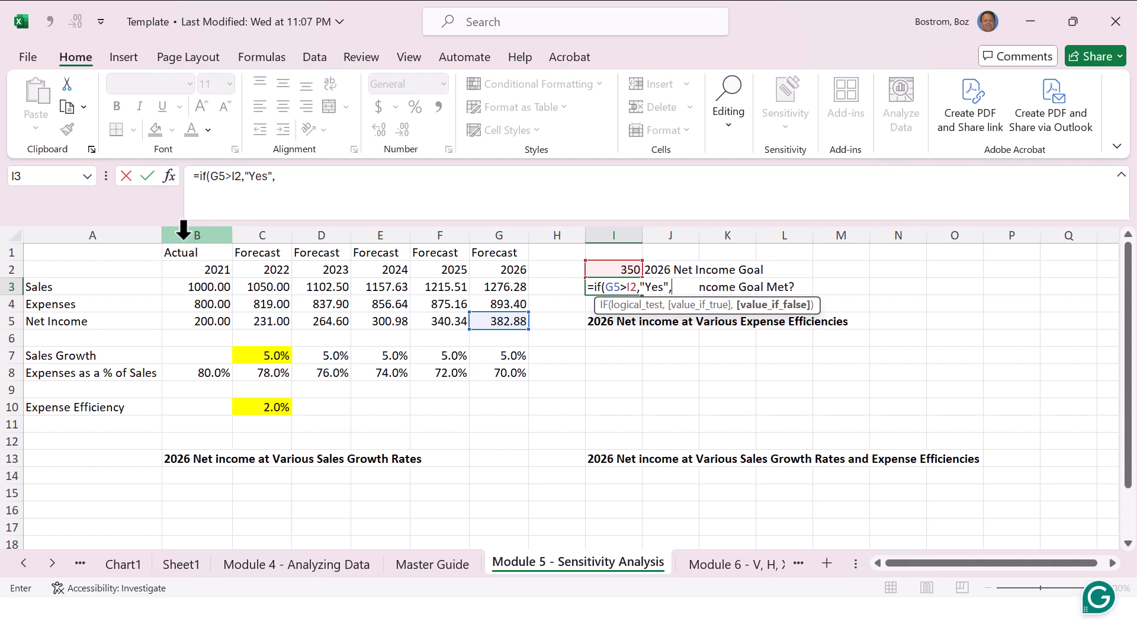
pyautogui.write('"No"')
pyautogui.press('Return')
pyautogui.press('Up')
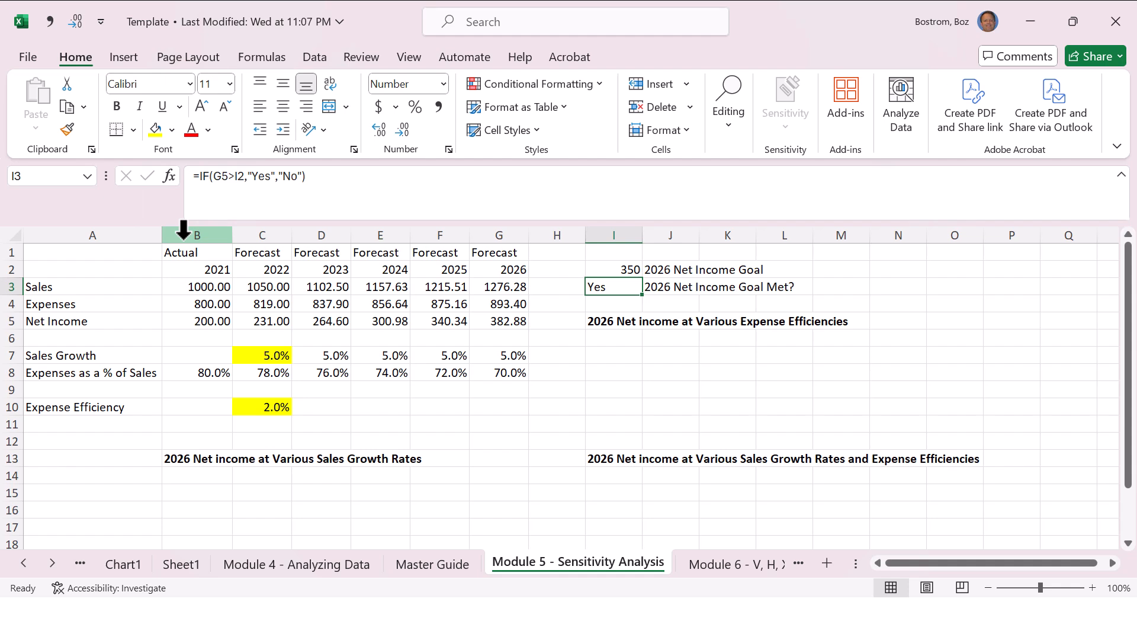
# Step: Review the IF formula in I3 together with the two cells it compares, net income G5 and goal I2
pyautogui.press('F2')
pyautogui.press('Escape')
pyautogui.press('Left')
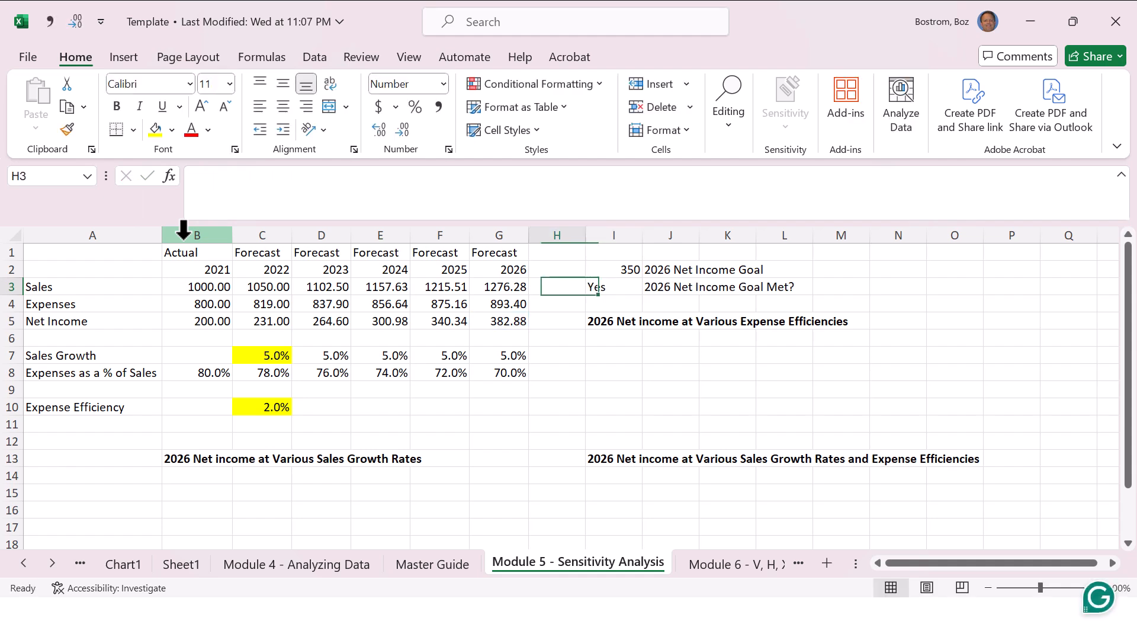
pyautogui.press('Left')
pyautogui.press('Down')
pyautogui.press('Down')
pyautogui.press('Down')
pyautogui.press('Up')
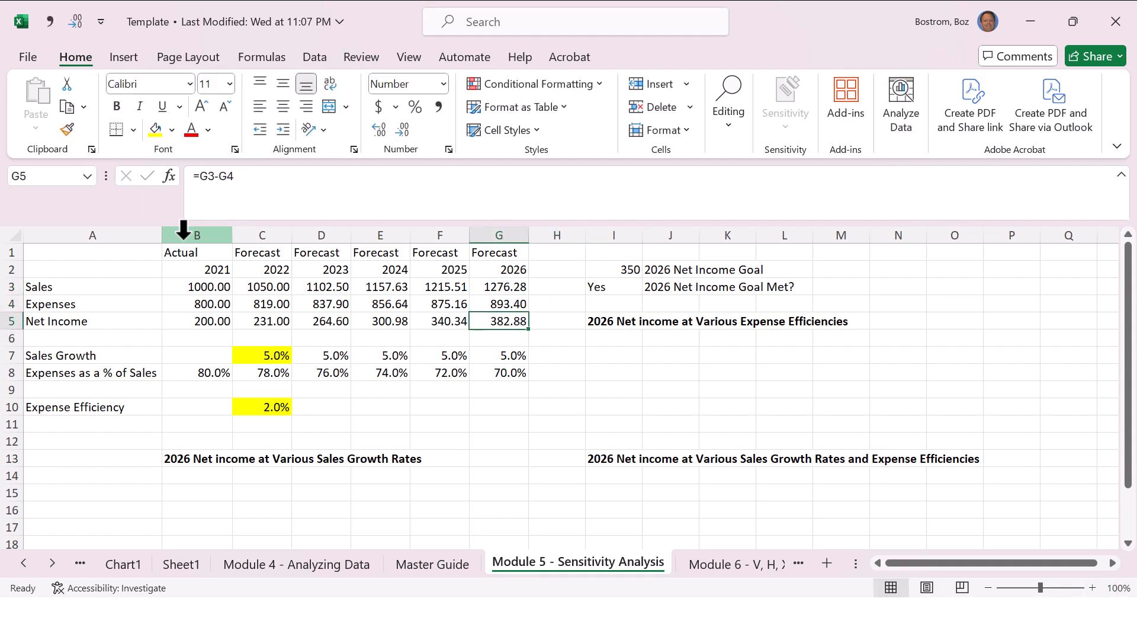
pyautogui.press('Right')
pyautogui.press('Right')
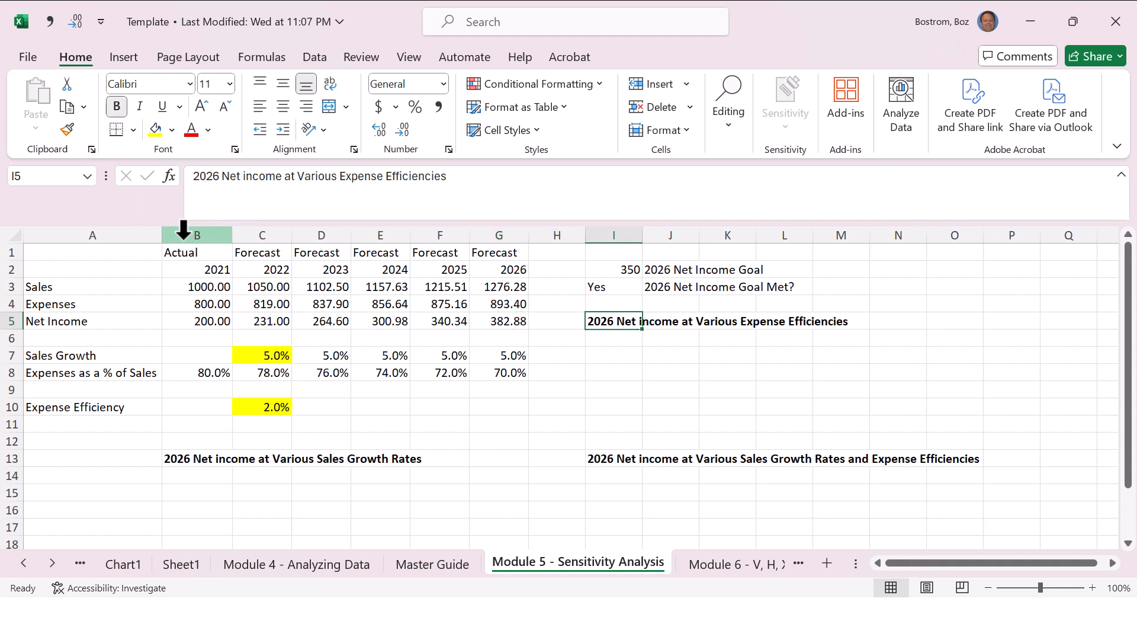
pyautogui.press('Up')
pyautogui.press('Up')
pyautogui.press('Up')
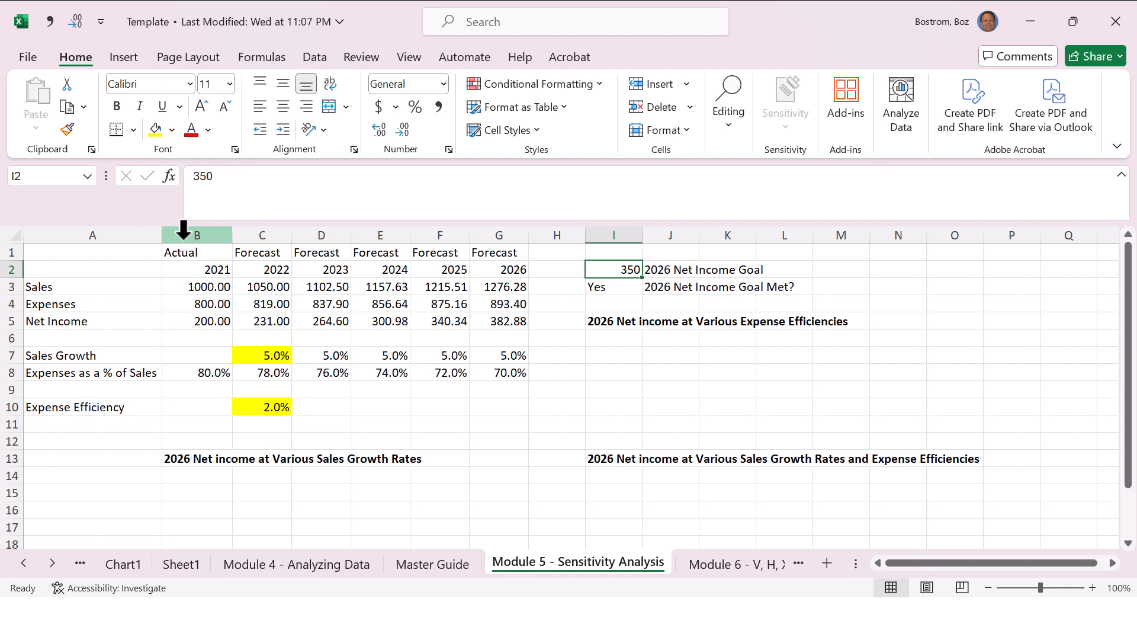
pyautogui.press('Down')
pyautogui.press('F2')
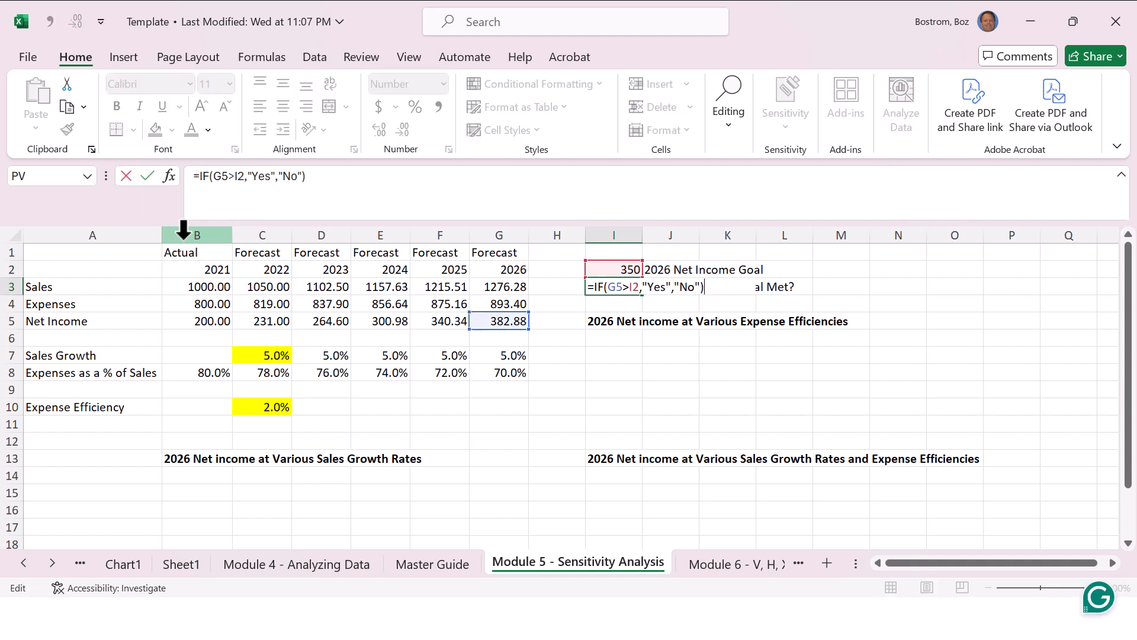
pyautogui.press('Return')
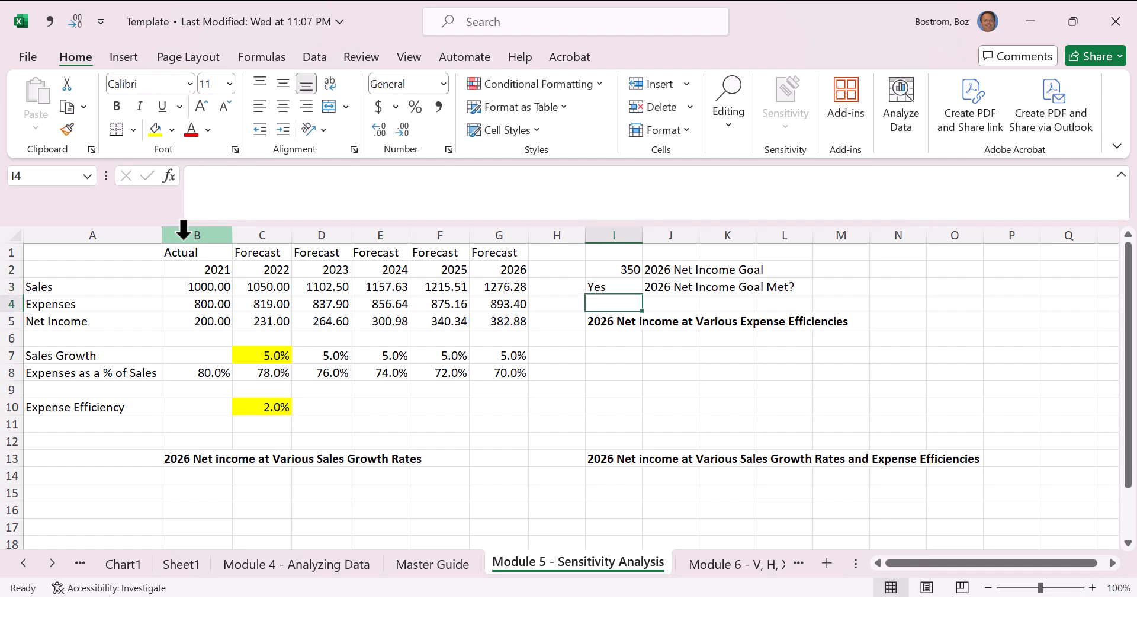
# Step: Set the 2026 net income goal in I2 to 400 and check the IF result in I3
pyautogui.press('Up')
pyautogui.press('Up')
pyautogui.write('400')
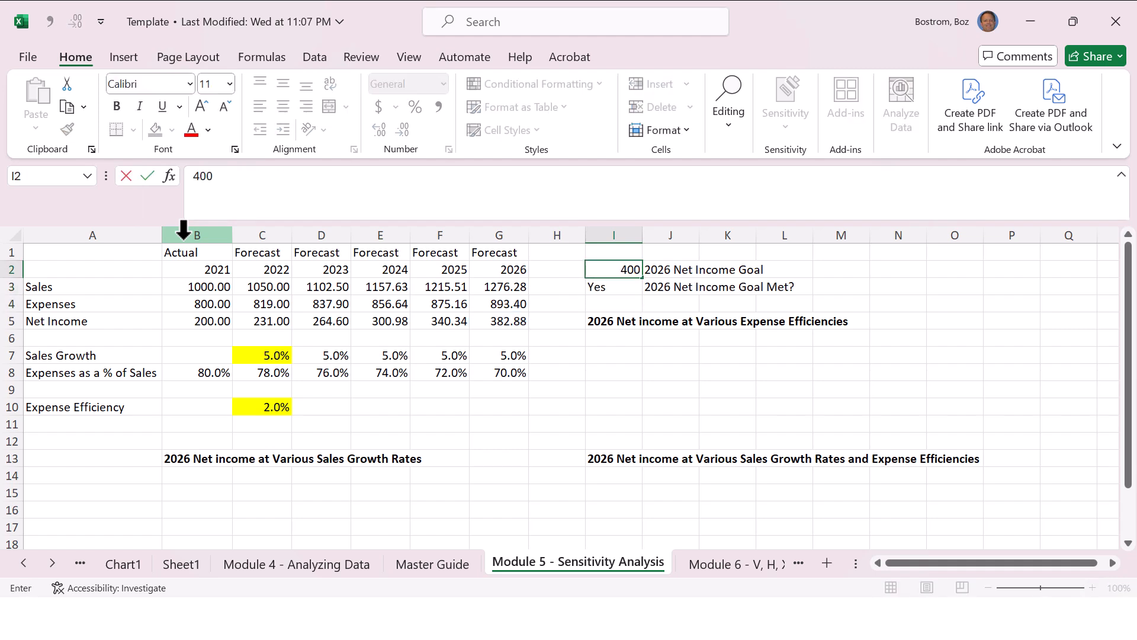
pyautogui.press('Return')
pyautogui.press('Return')
pyautogui.press('Up')
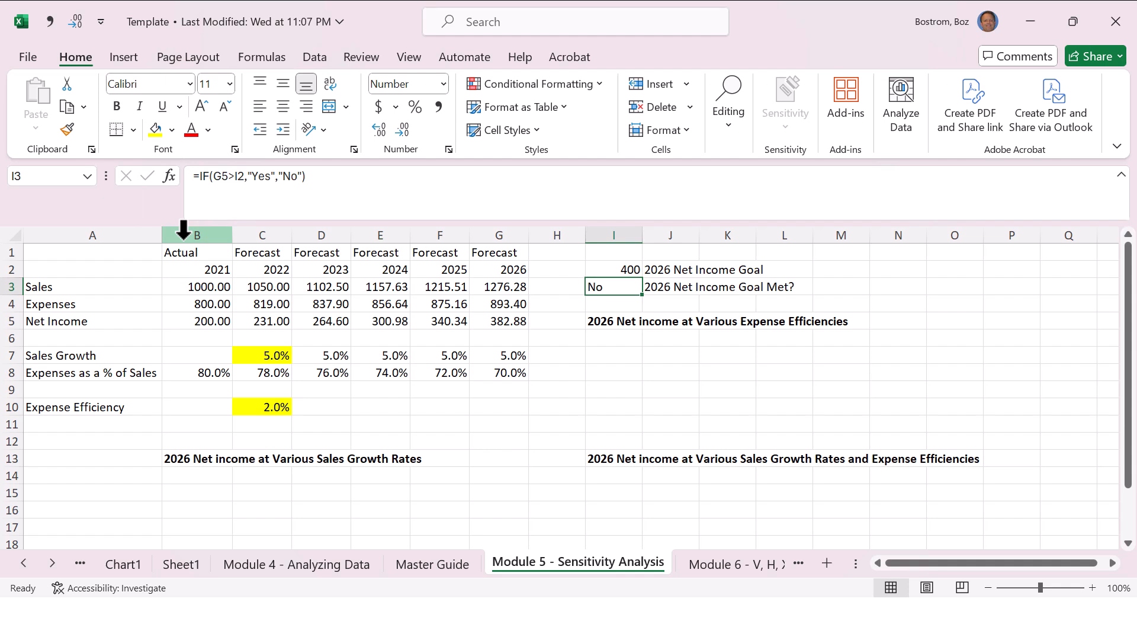
# Step: Compare the goal with the 2026 forecast figures, and undo the goal change in I2
pyautogui.press('Left')
pyautogui.press('Left')
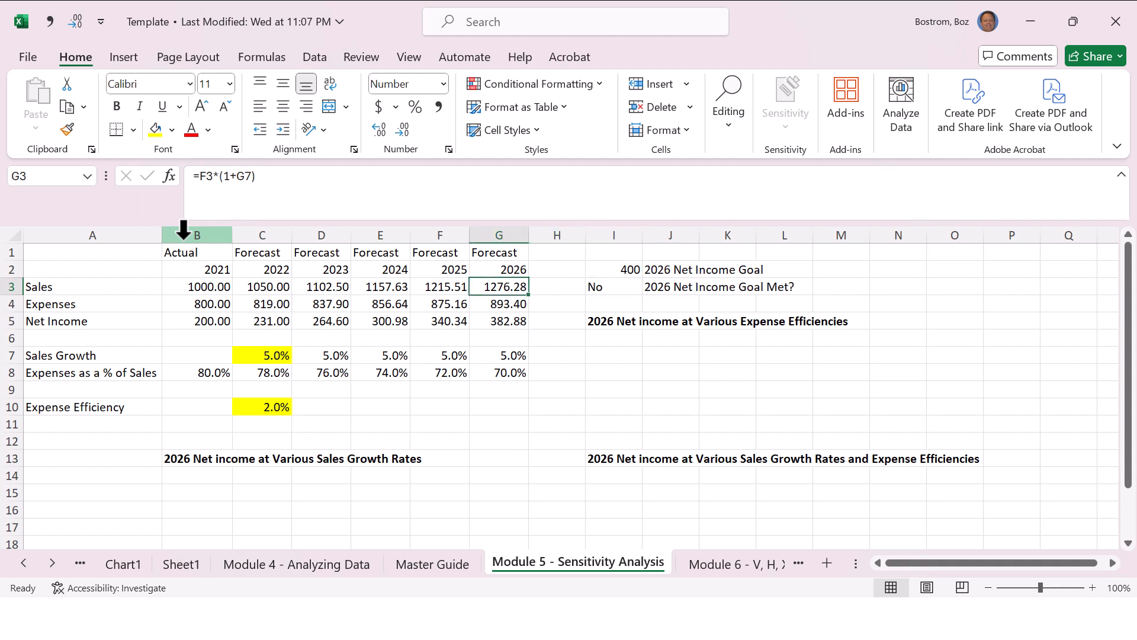
pyautogui.press('Right')
pyautogui.press('Down')
# Step: Overwrite the 2026 net income in G5 with 325 and check the IF result in I3
pyautogui.press('Down')
pyautogui.press('Left')
pyautogui.press('Right')
pyautogui.press('Right')
pyautogui.press('Up')
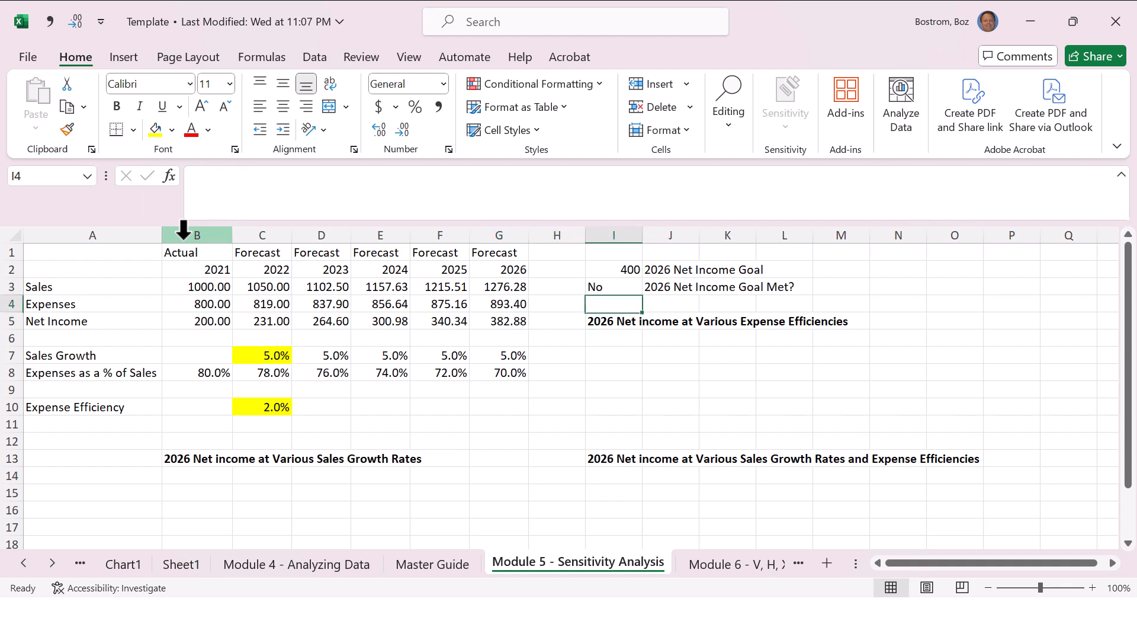
pyautogui.press('Up')
pyautogui.hotkey('ctrl', 'z')
pyautogui.press('Left')
pyautogui.press('Left')
pyautogui.press('Down')
pyautogui.press('Down')
pyautogui.press('Down')
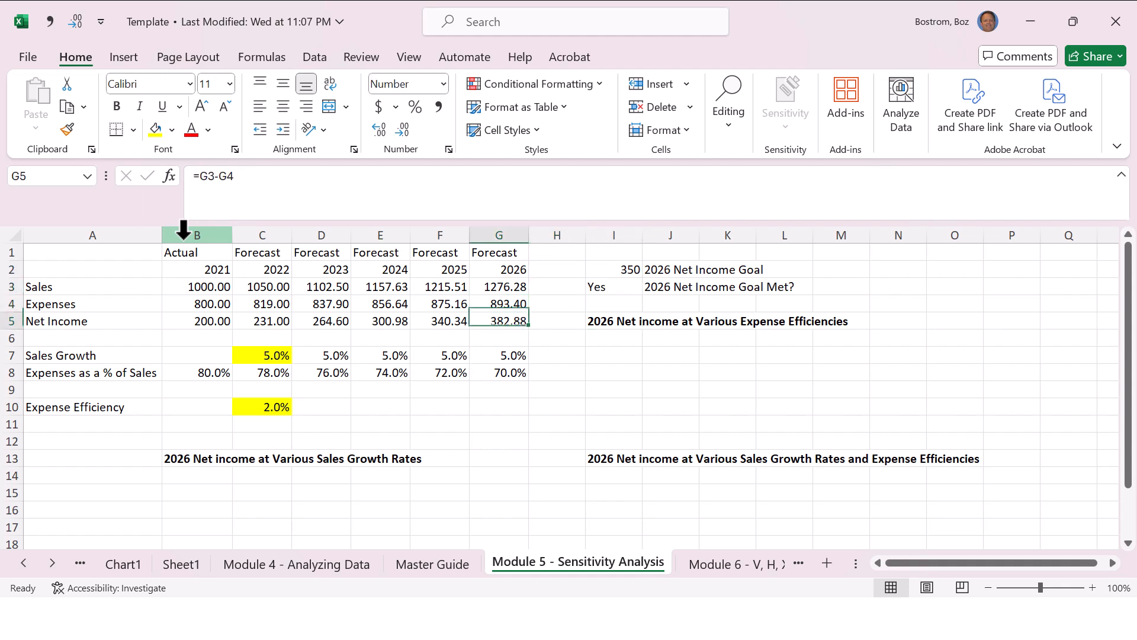
pyautogui.press('Down')
pyautogui.press('Up')
pyautogui.write('325')
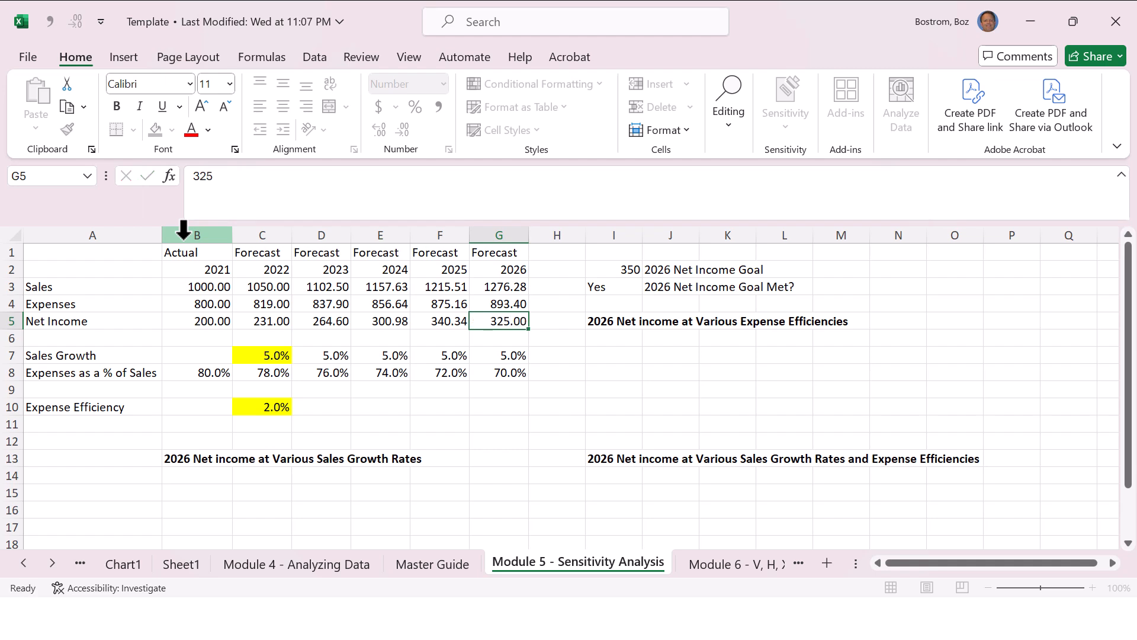
pyautogui.press('Return')
pyautogui.press('Up')
pyautogui.press('Right')
pyautogui.press('Right')
pyautogui.press('Up')
# Step: Undo the overwrite of the 2026 net income formula in G5
pyautogui.press('Up')
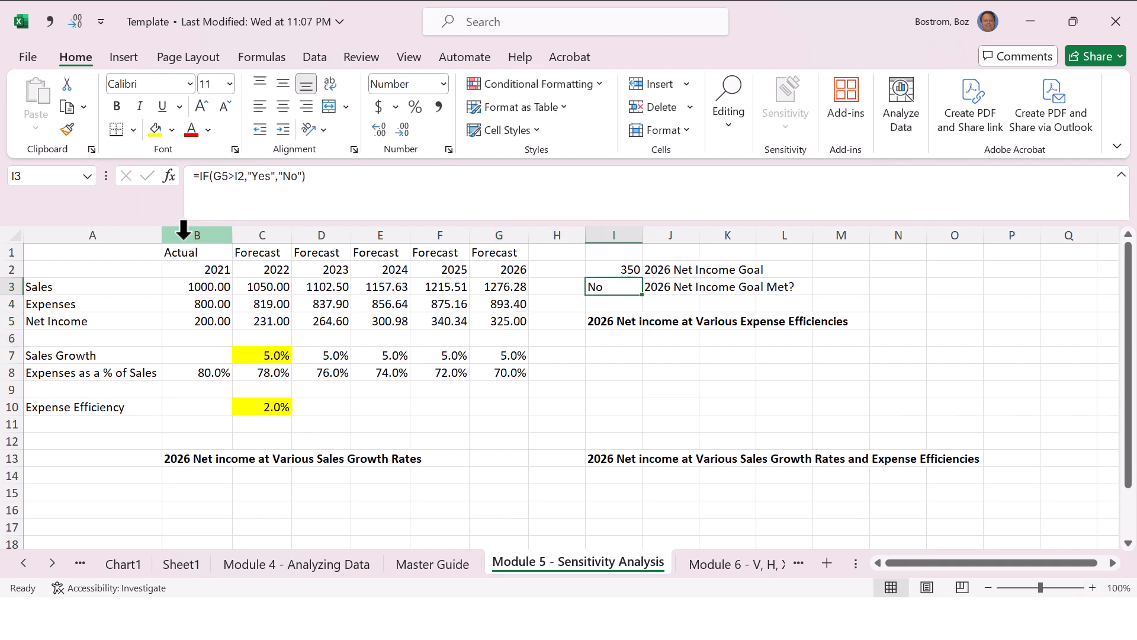
pyautogui.hotkey('ctrl', 'z')
pyautogui.press('Down')
pyautogui.press('Up')
pyautogui.press('Up')
pyautogui.press('Up')
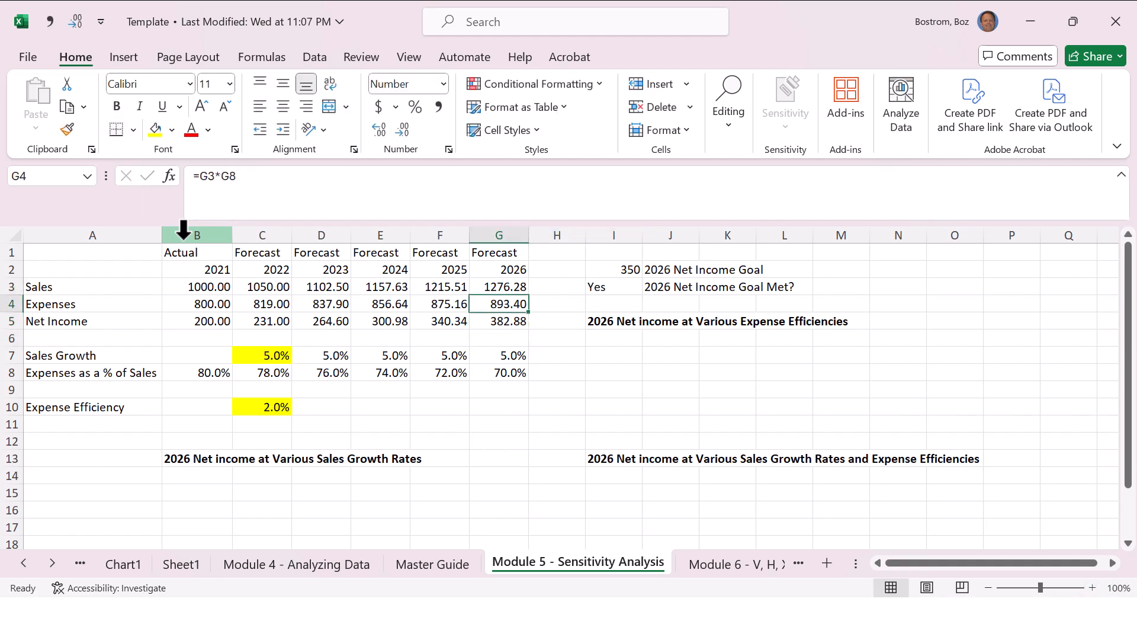
# Step: Begin retyping the IF formula in I3 with the test G5>I2
pyautogui.press('Right')
pyautogui.press('Right')
pyautogui.write('=if(')
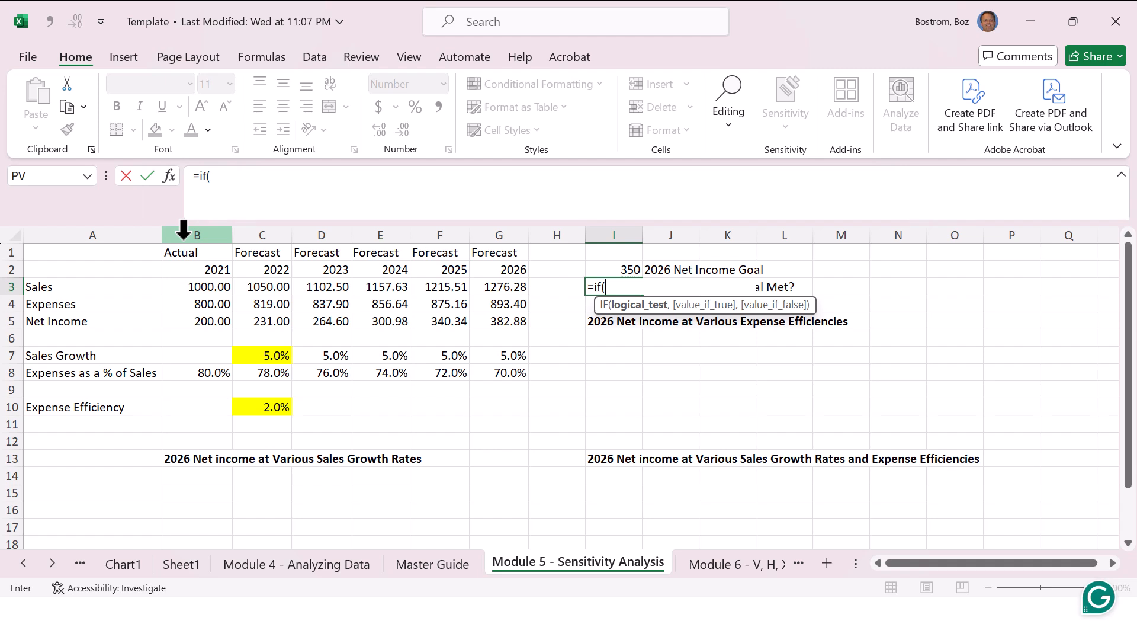
pyautogui.press('Left')
pyautogui.press('Left')
pyautogui.press('Down')
pyautogui.press('Down')
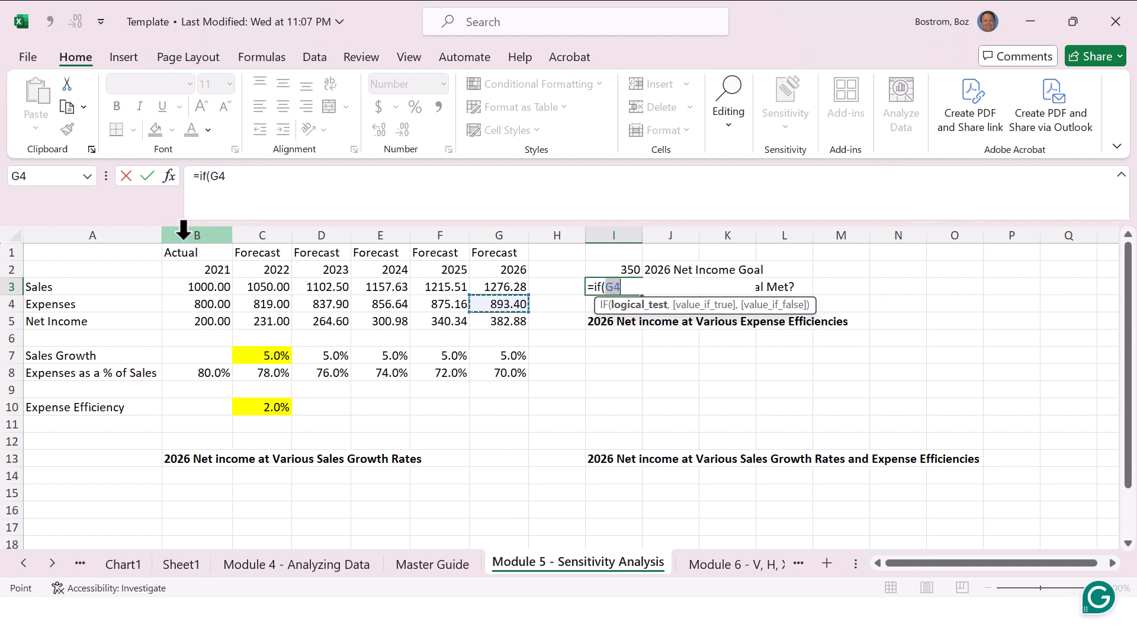
pyautogui.write('>')
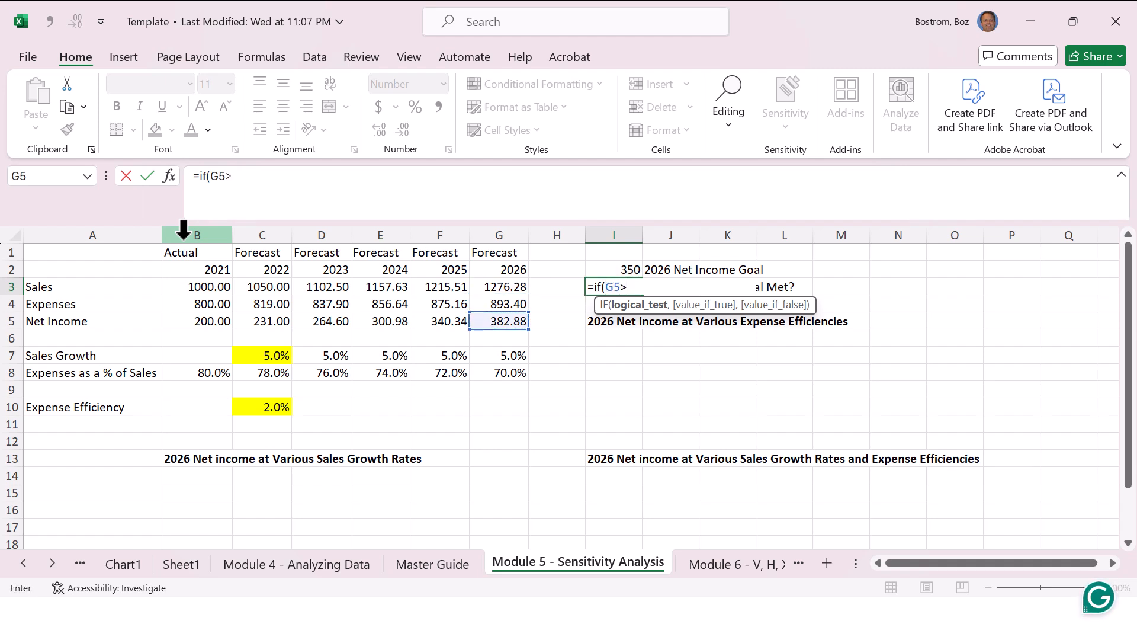
pyautogui.press('Up')
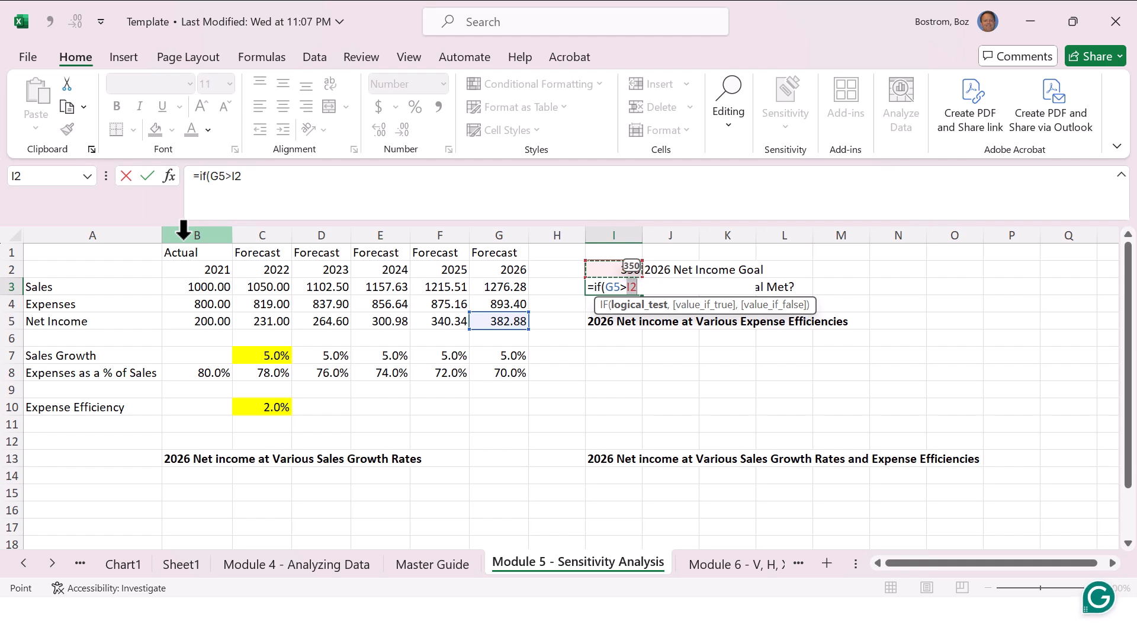
# Step: Complete the IF formula in I3 with "Yes" as the true value and "No" as the false value
pyautogui.write(',')
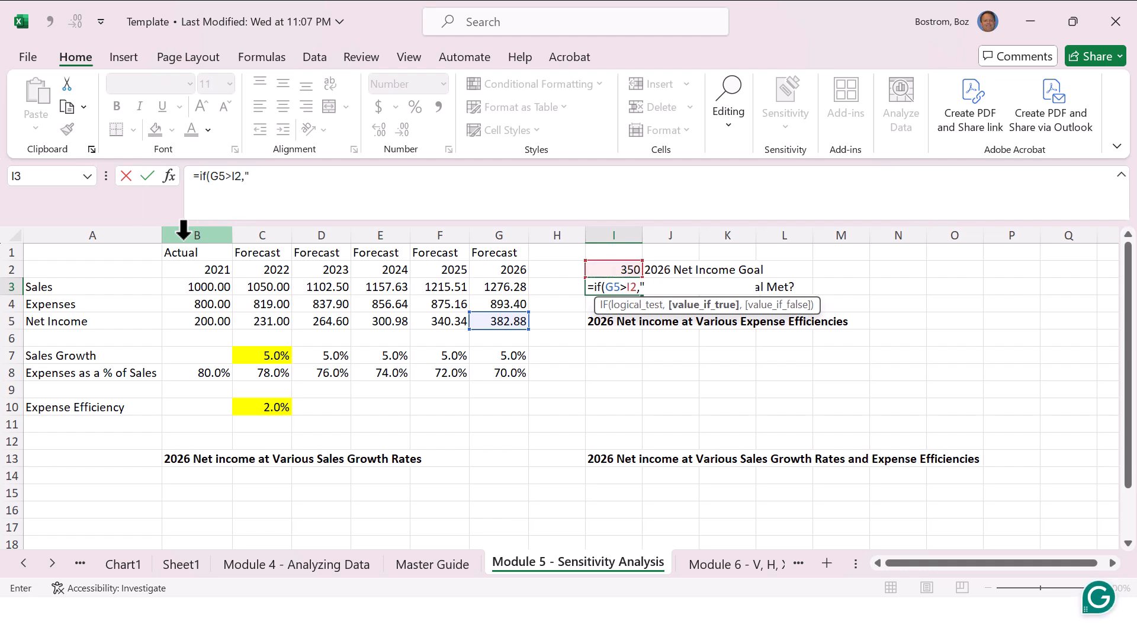
pyautogui.write('"Yes",')
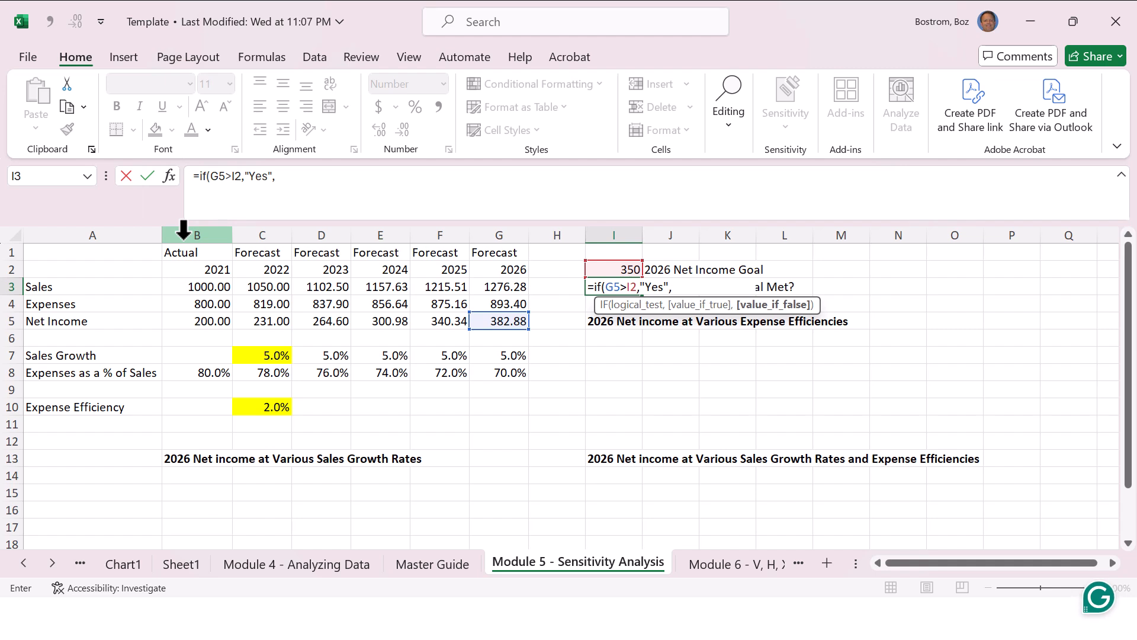
pyautogui.write('"No")')
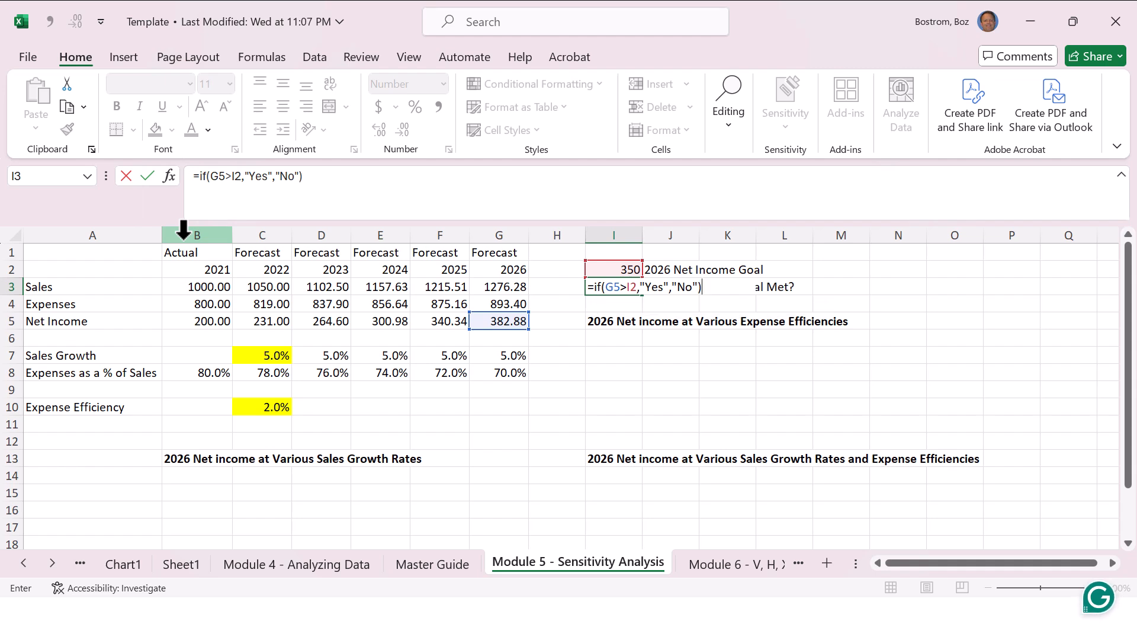
pyautogui.press('Return')
pyautogui.press('Up')
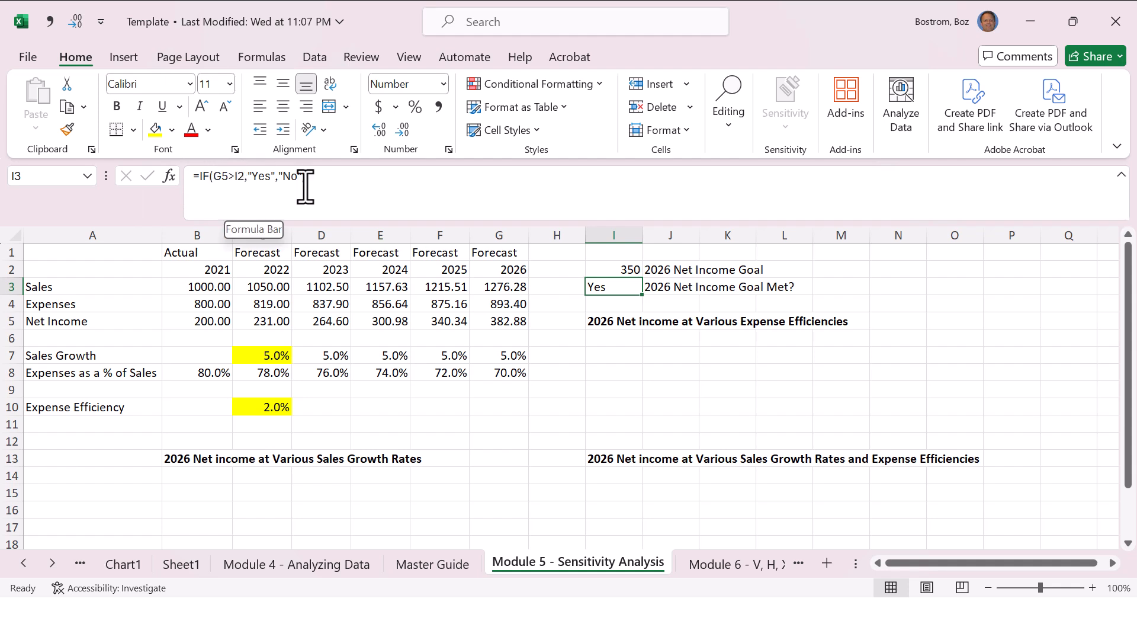
# Step: Replace the I2 reference in the I3 IF formula with the hard-coded value 350
pyautogui.click(619, 269)
pyautogui.click(620, 287)
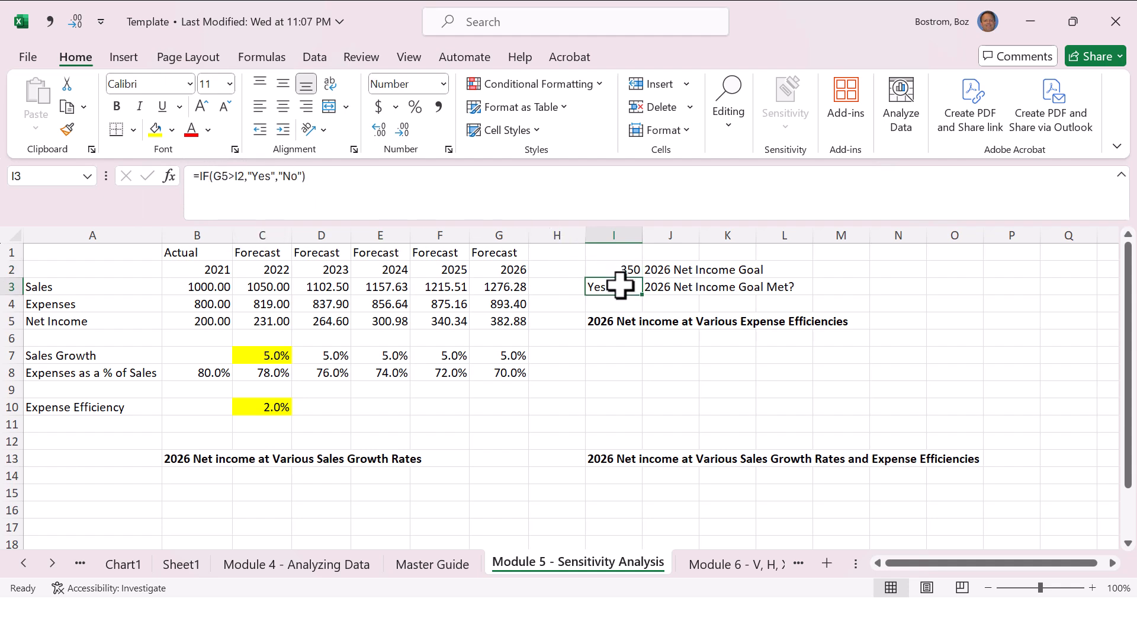
pyautogui.click(244, 176)
pyautogui.press('BackSpace')
pyautogui.press('BackSpace')
pyautogui.write('350')
pyautogui.press('Return')
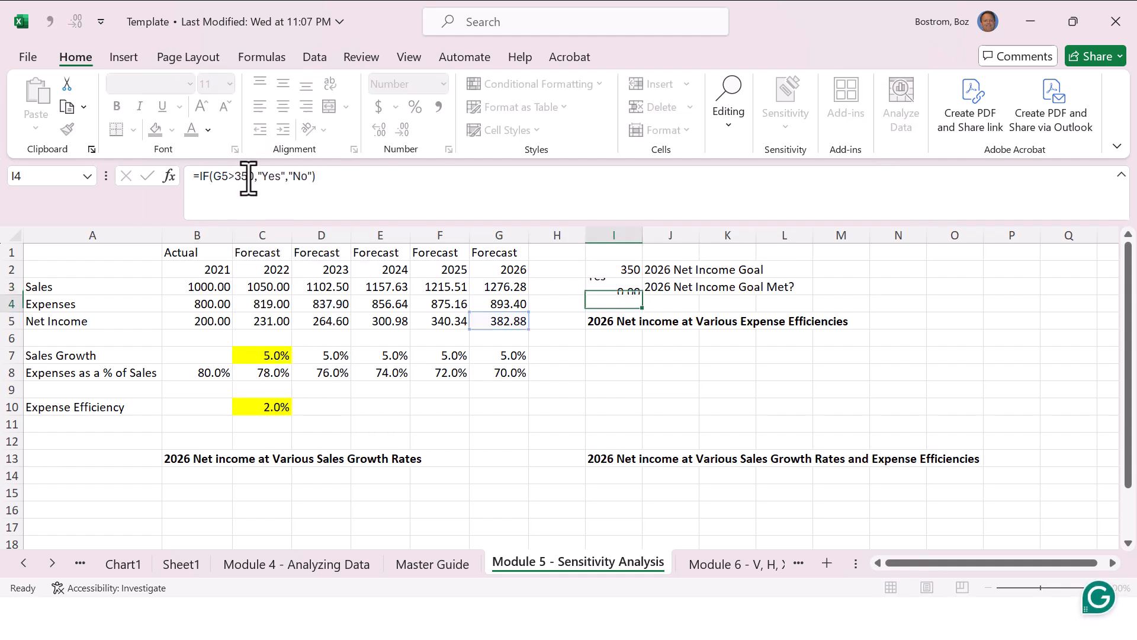
# Step: Overwrite the 2026 net income in G5 with 400
pyautogui.press('Up')
pyautogui.press('Left')
pyautogui.press('Left')
pyautogui.press('Down')
pyautogui.press('Down')
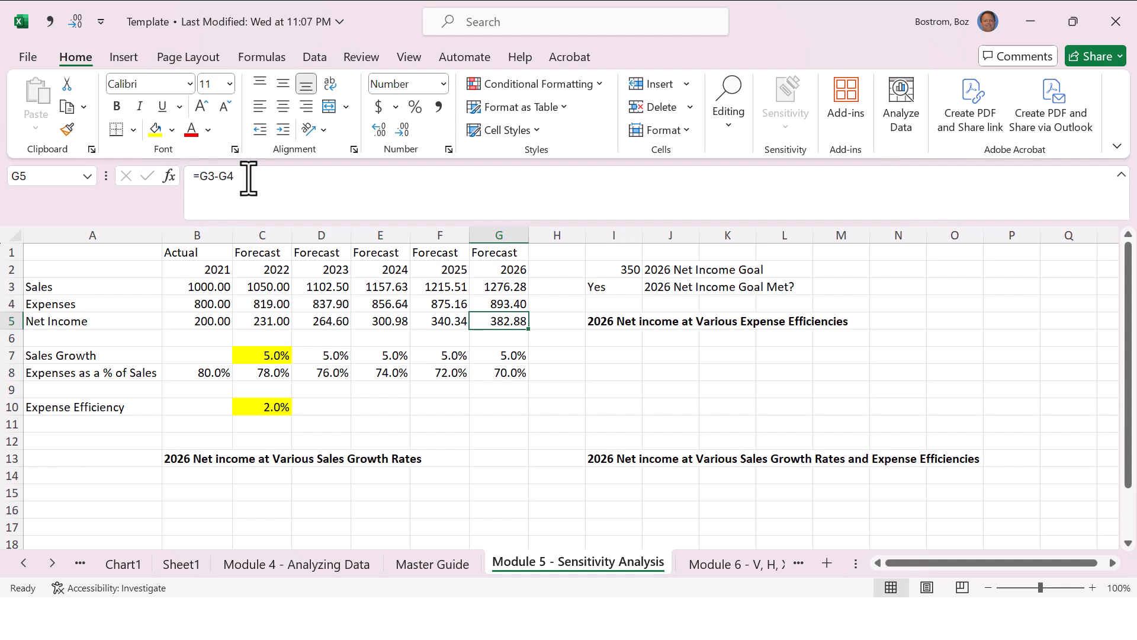
pyautogui.write('400')
pyautogui.press('Return')
# Step: Check the result and the cell references of the IF formula in I3
pyautogui.press('Right')
pyautogui.press('Right')
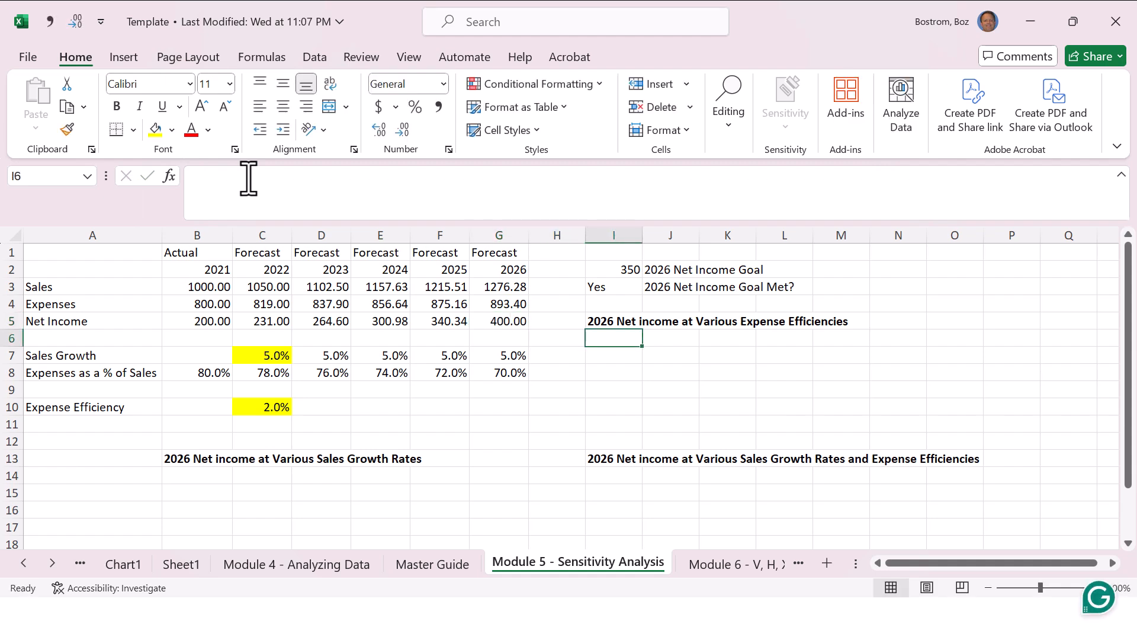
pyautogui.press('Up')
pyautogui.press('Left')
pyautogui.press('Left')
pyautogui.press('Right')
pyautogui.press('Right')
pyautogui.press('Up')
pyautogui.press('Up')
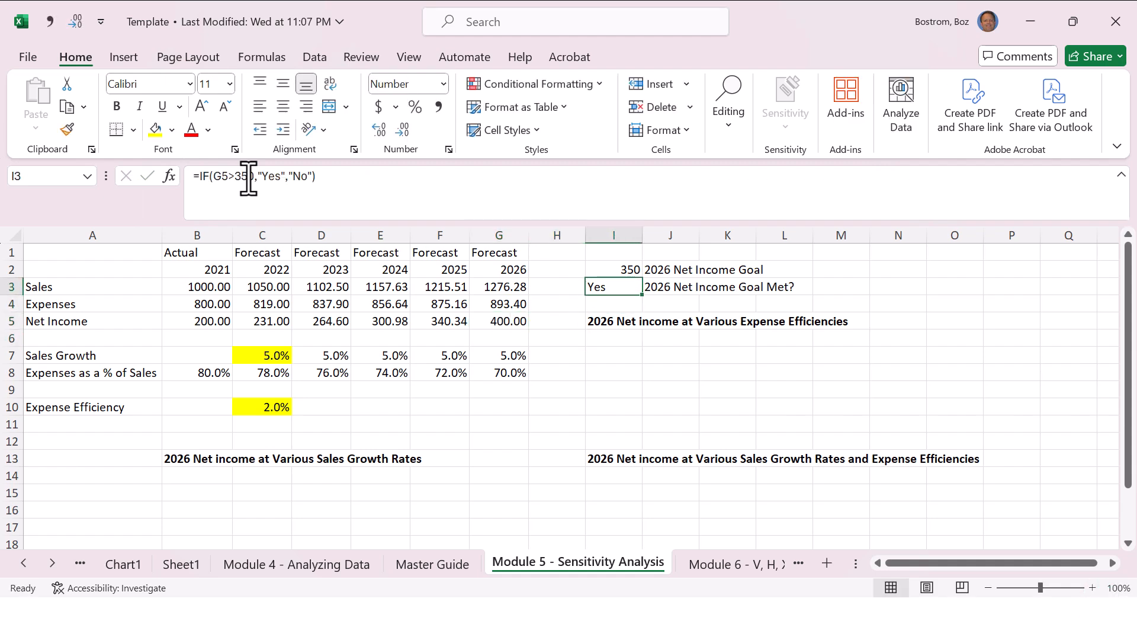
pyautogui.press('F2')
pyautogui.press('Escape')
# Step: Overwrite the 2026 net income in G5 with 325 and check the IF result in I3
pyautogui.press('Left')
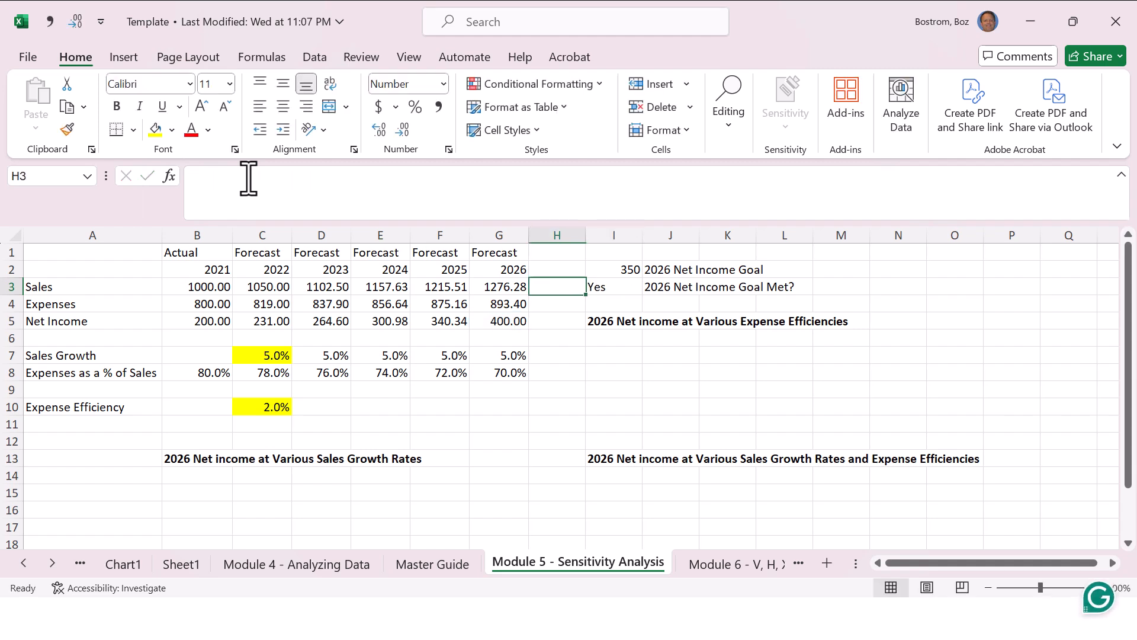
pyautogui.press('Left')
pyautogui.press('Down')
pyautogui.press('Down')
pyautogui.write('325')
pyautogui.press('Return')
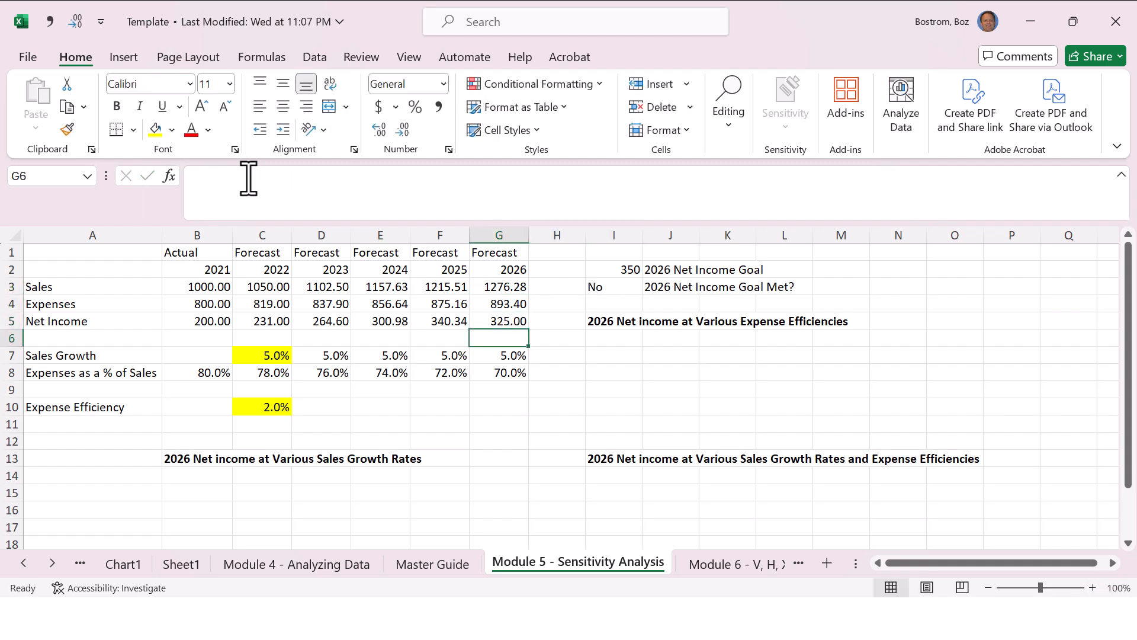
pyautogui.press('Up')
pyautogui.press('Right')
pyautogui.press('Up')
pyautogui.press('Up')
# Step: Undo the net income overwrites in G5 and the hard-coded goal in the I3 formula
pyautogui.hotkey('ctrl', 'z')
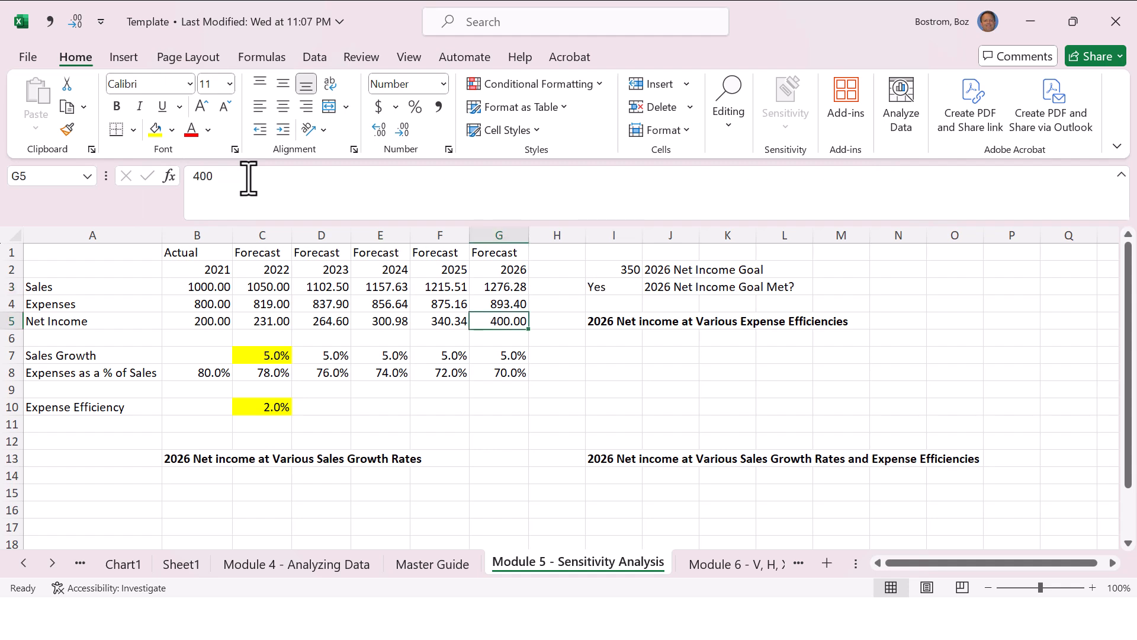
pyautogui.hotkey('ctrl', 'z')
pyautogui.press('Right')
pyautogui.press('Right')
pyautogui.press('Up')
pyautogui.press('Up')
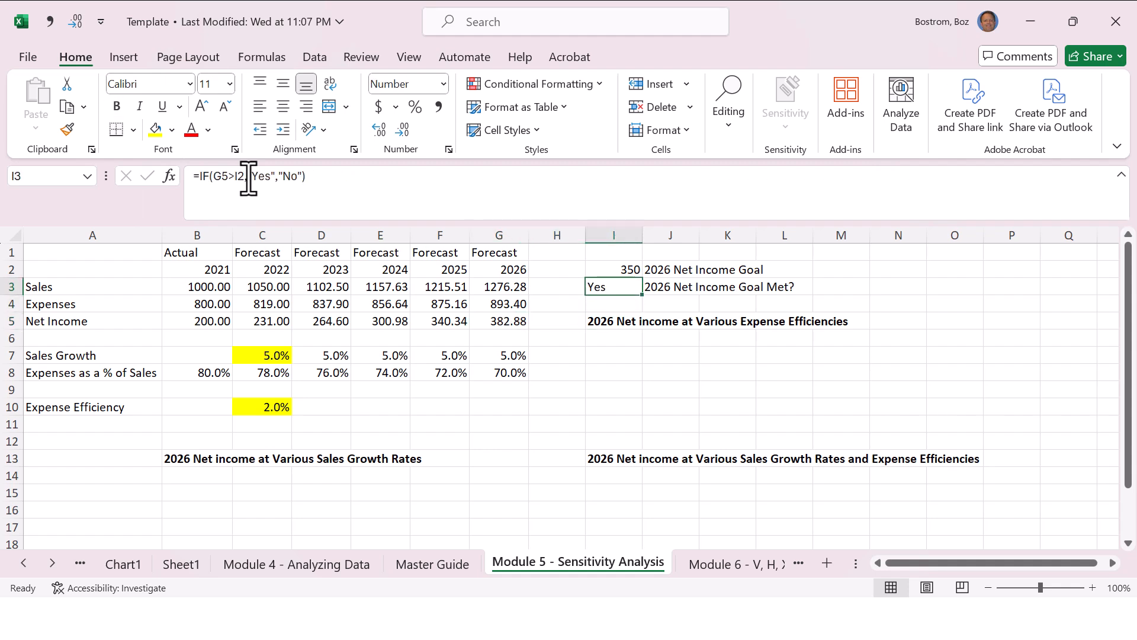
# Step: Review the =IF and Show Constants / Formulas entries on the Master Guide sheet, and return to the Module 5 sheet
pyautogui.hotkey('ctrl', 'pageup')
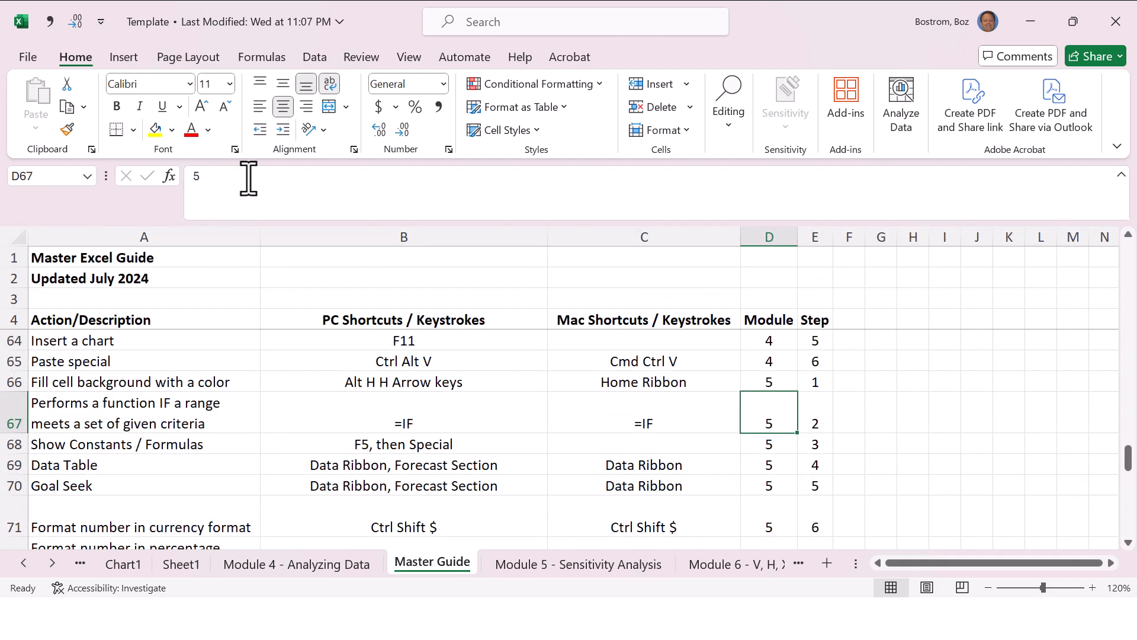
pyautogui.press('Left')
pyautogui.press('Left')
pyautogui.press('Left')
pyautogui.press('Down')
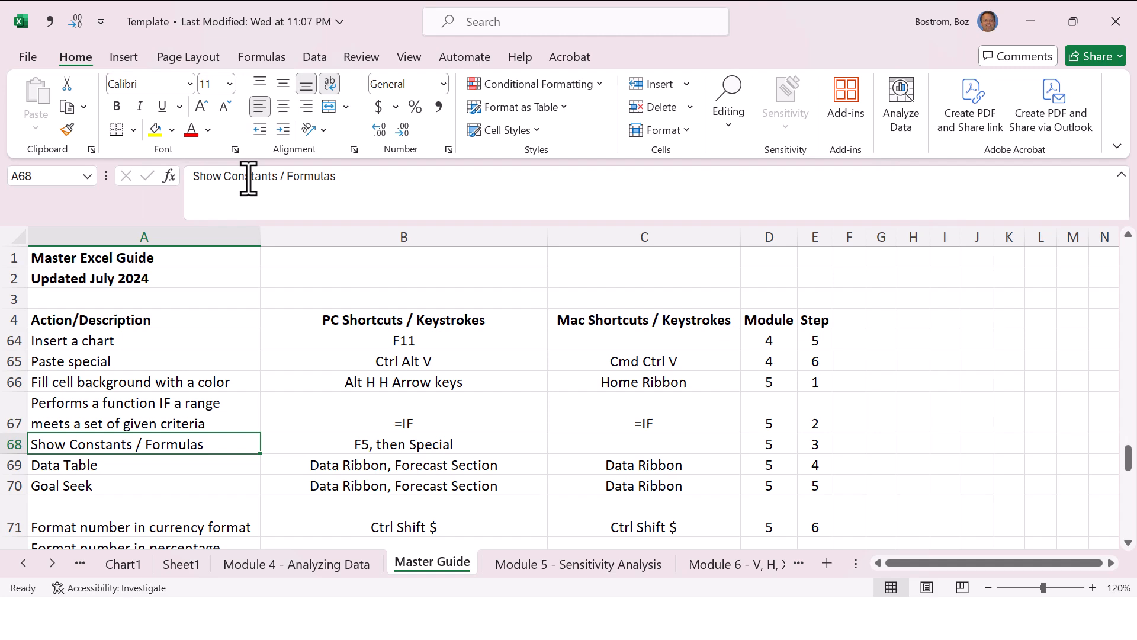
pyautogui.press('Up')
pyautogui.press('Right')
pyautogui.press('Right')
pyautogui.hotkey('ctrl', 'pagedown')
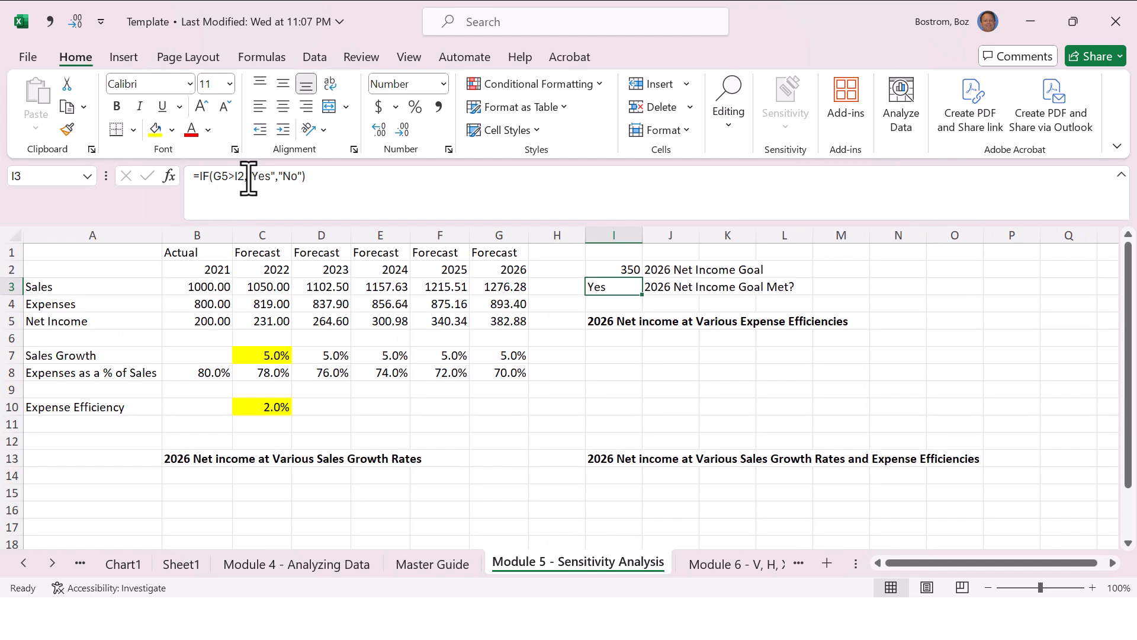
# Step: Inspect the IF formula in I3 and begin retyping it from =if(
pyautogui.press('F2')
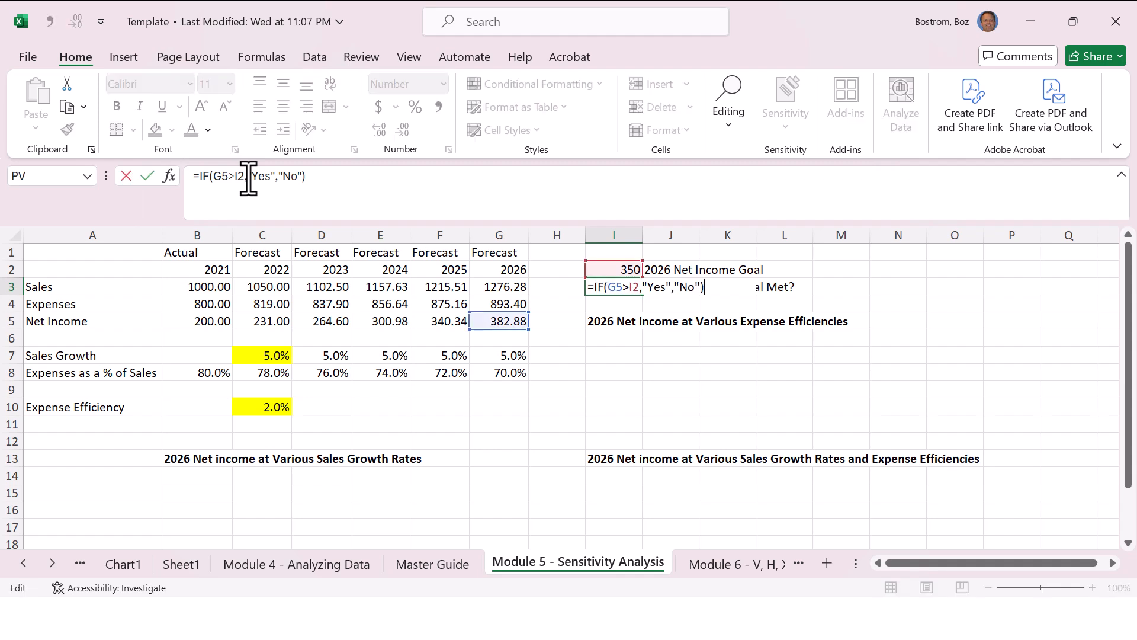
pyautogui.press('Escape')
pyautogui.write('=')
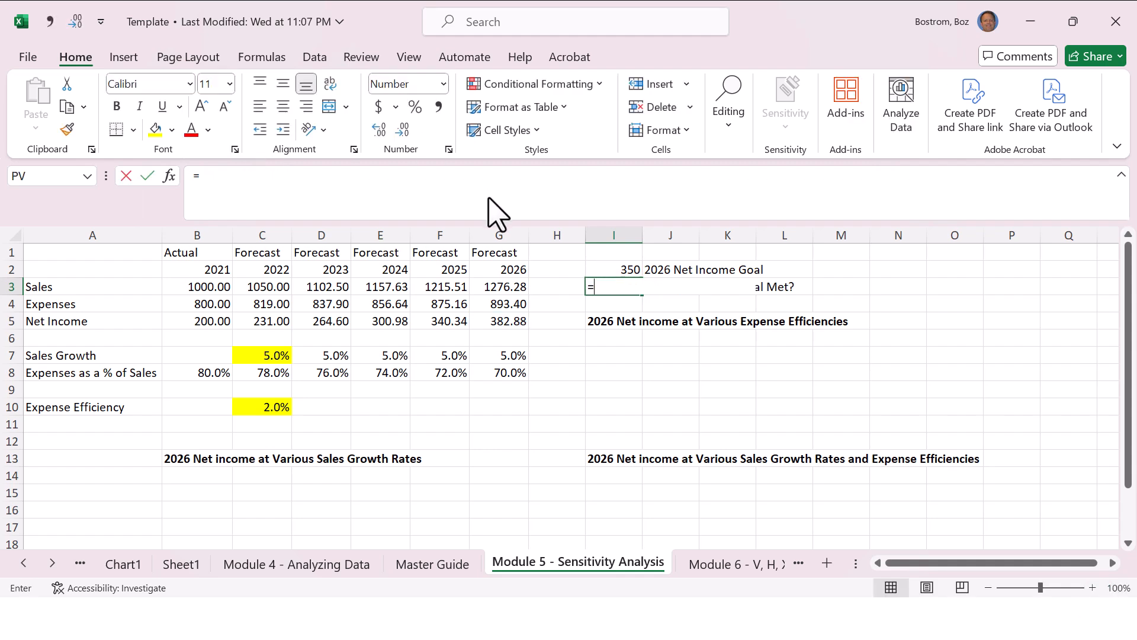
pyautogui.write('if(')
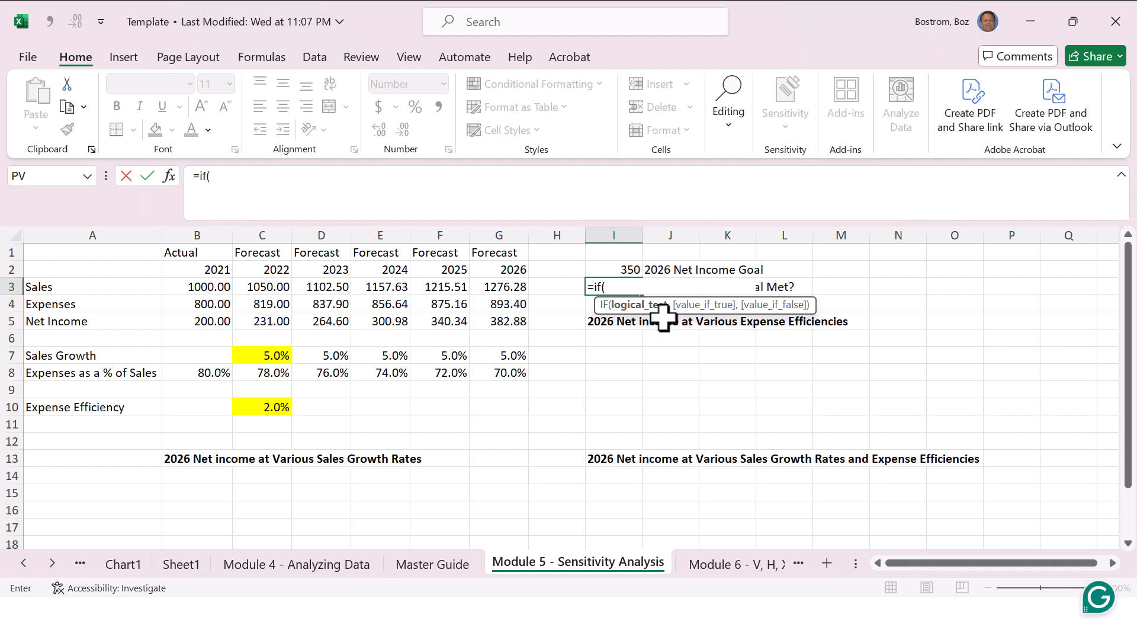
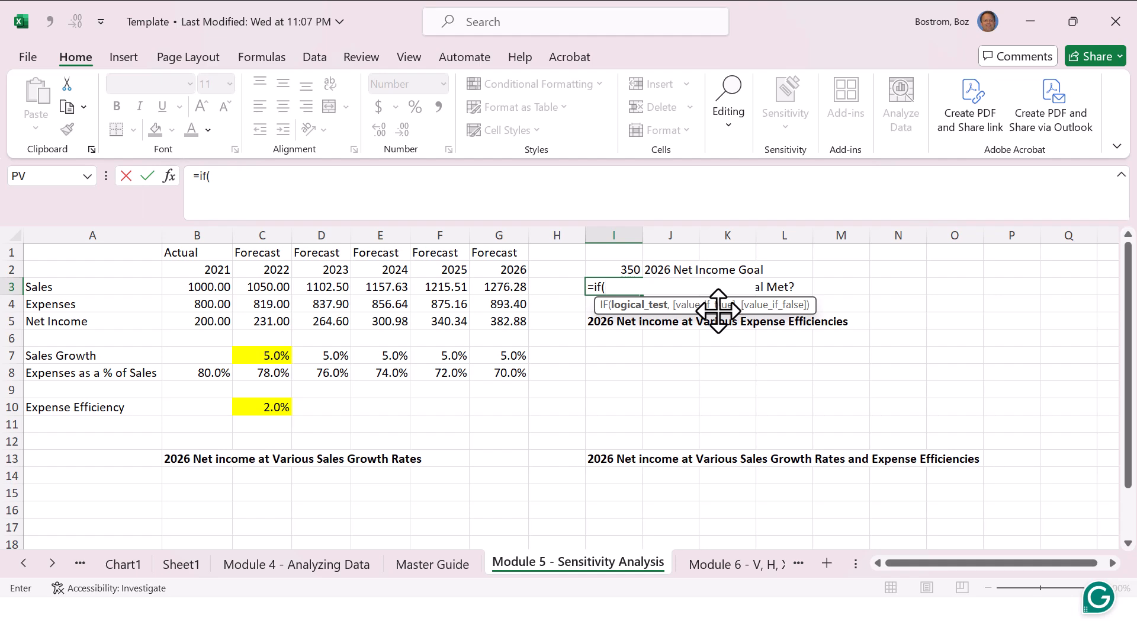
# Step: Complete the goal check in I3 as =IF(G5>I2,"Yes","No")
pyautogui.write('G5>I2,"Yes","No")')
pyautogui.press('Return')
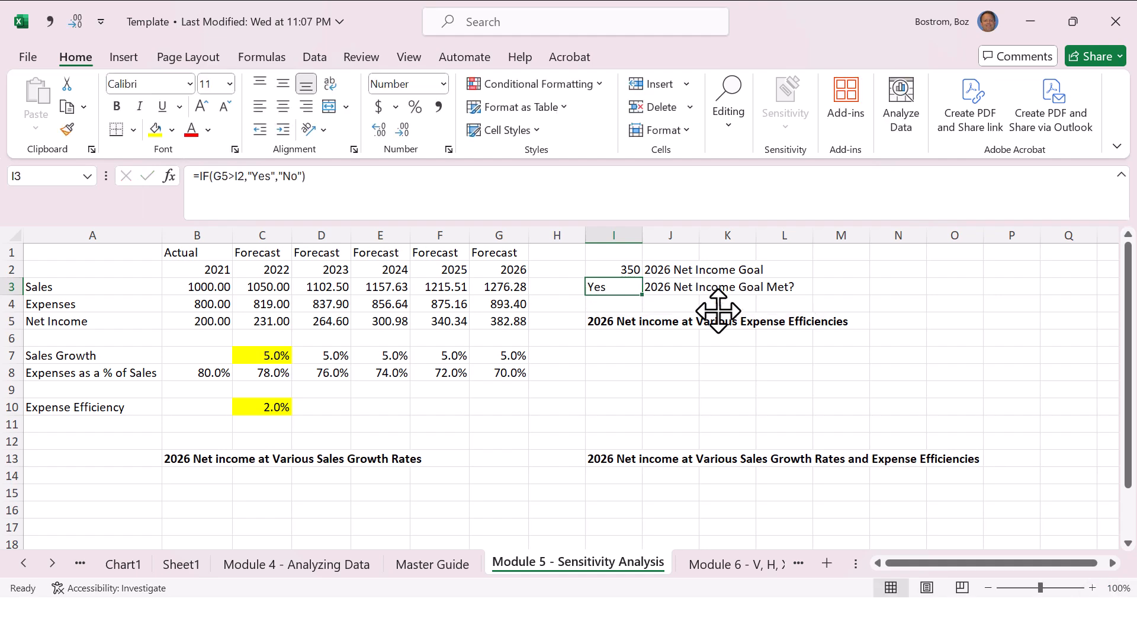
# Step: Review the Module 5 entries on the Master Guide sheet, especially the PC shortcut for Show Constants / Formulas
pyautogui.hotkey('ctrl', 'pageup')
pyautogui.press('Left')
pyautogui.press('Left')
pyautogui.press('Left')
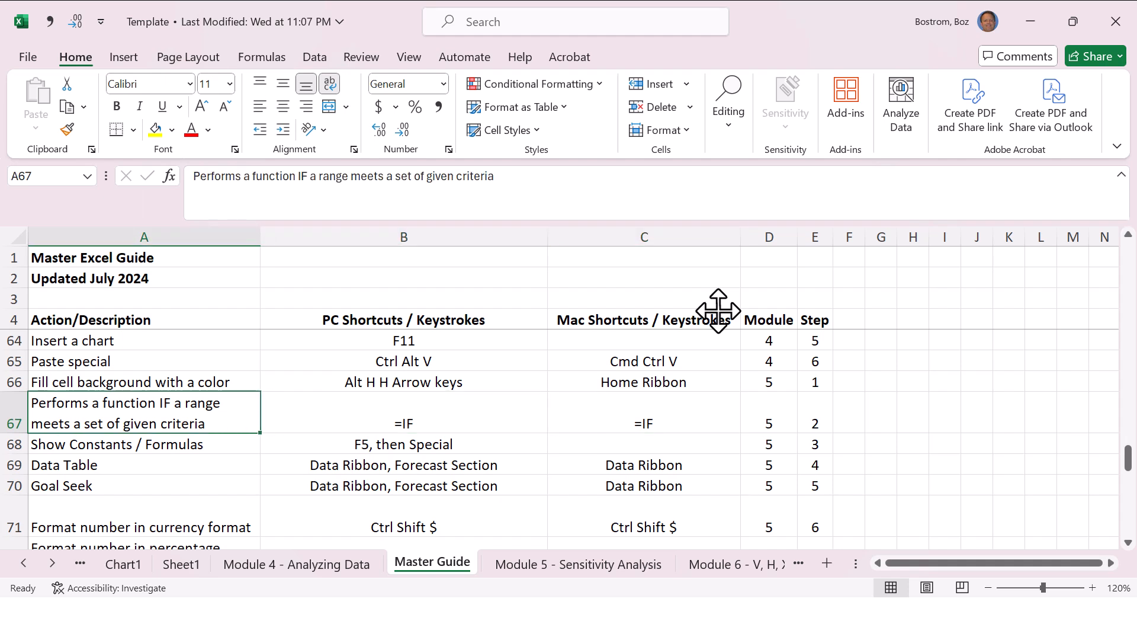
pyautogui.press('Right')
pyautogui.press('Right')
pyautogui.press('Right')
pyautogui.press('Right')
pyautogui.press('Down')
pyautogui.press('Left')
pyautogui.press('Left')
pyautogui.press('Left')
pyautogui.press('Left')
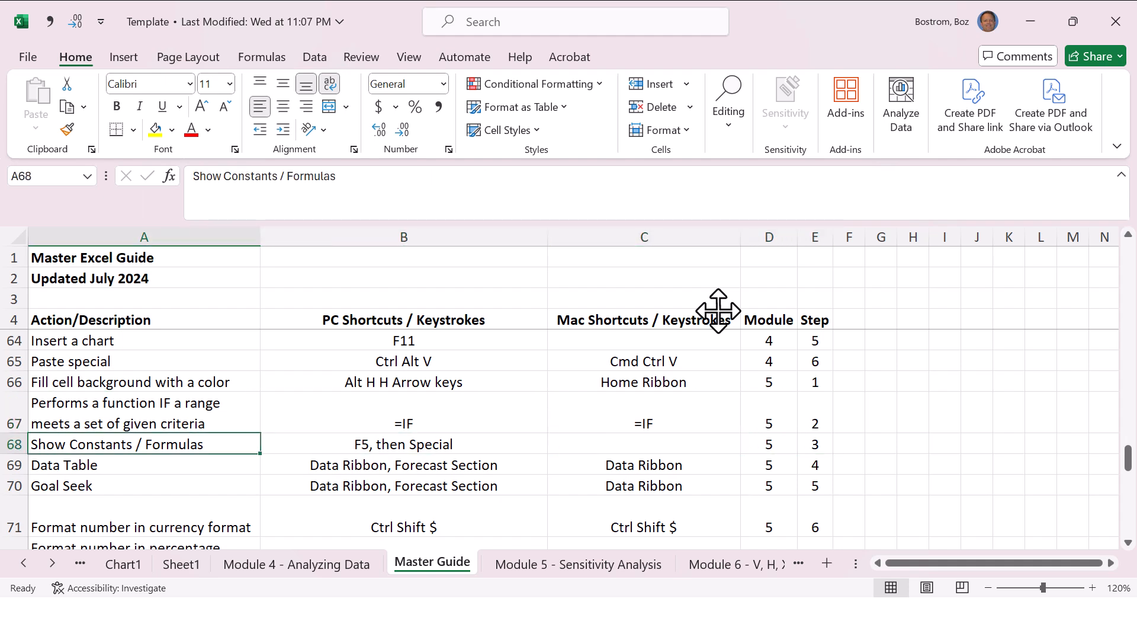
pyautogui.press('Right')
pyautogui.press('Right')
pyautogui.press('Right')
pyautogui.press('Right')
pyautogui.press('Up')
pyautogui.press('Up')
pyautogui.press('Up')
pyautogui.press('Down')
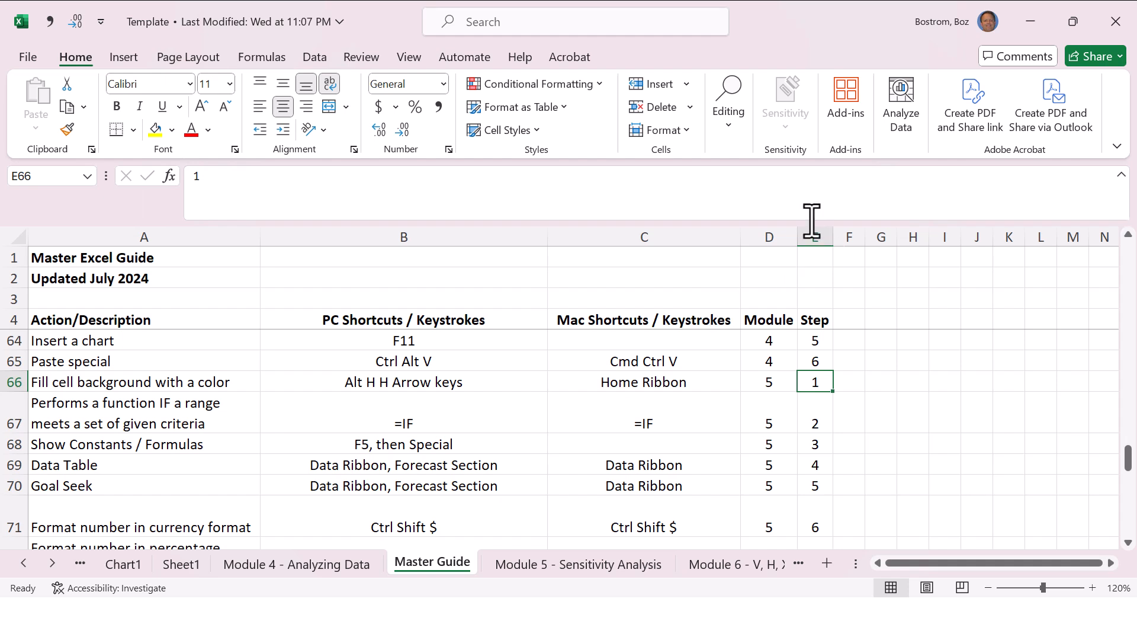
pyautogui.hotkey('alt', 'Tab')
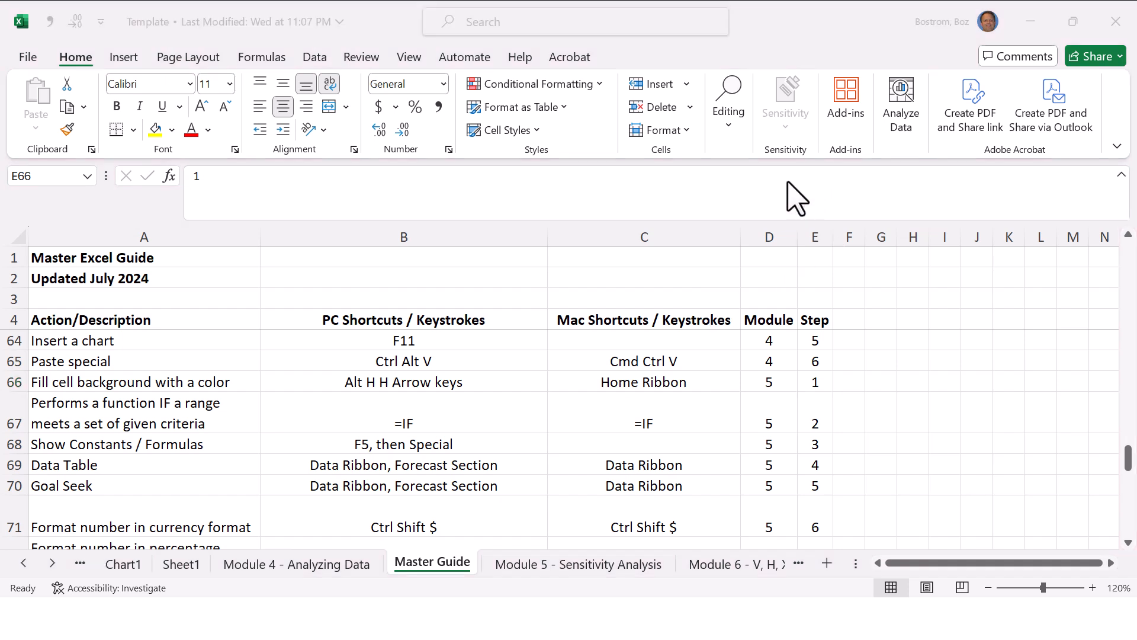
pyautogui.click(200, 455)
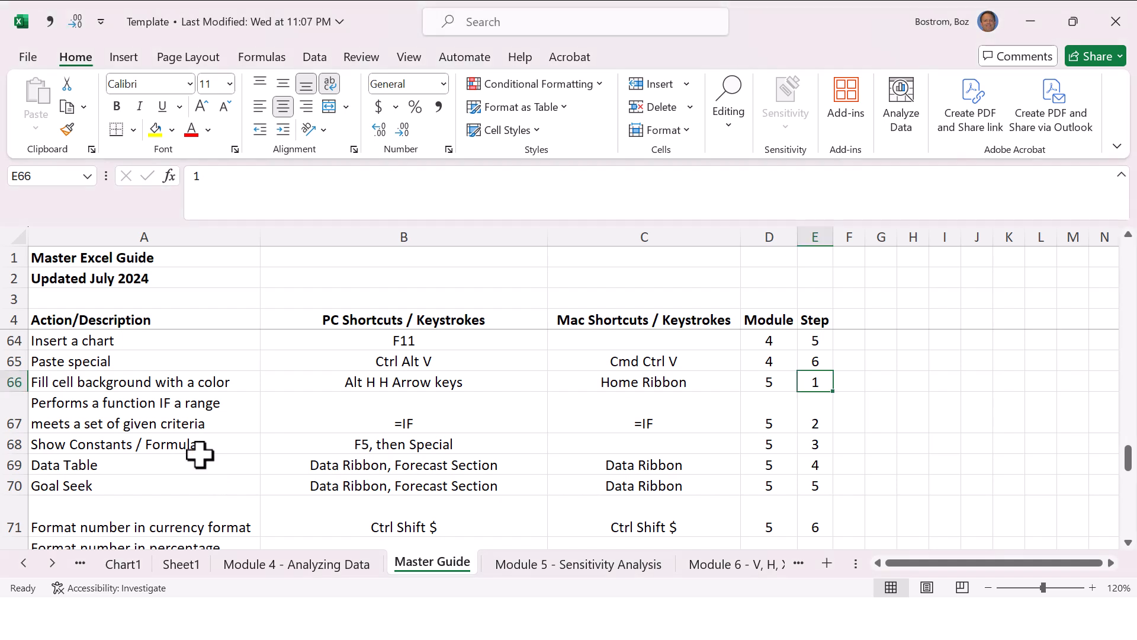
pyautogui.click(199, 453)
pyautogui.click(465, 445)
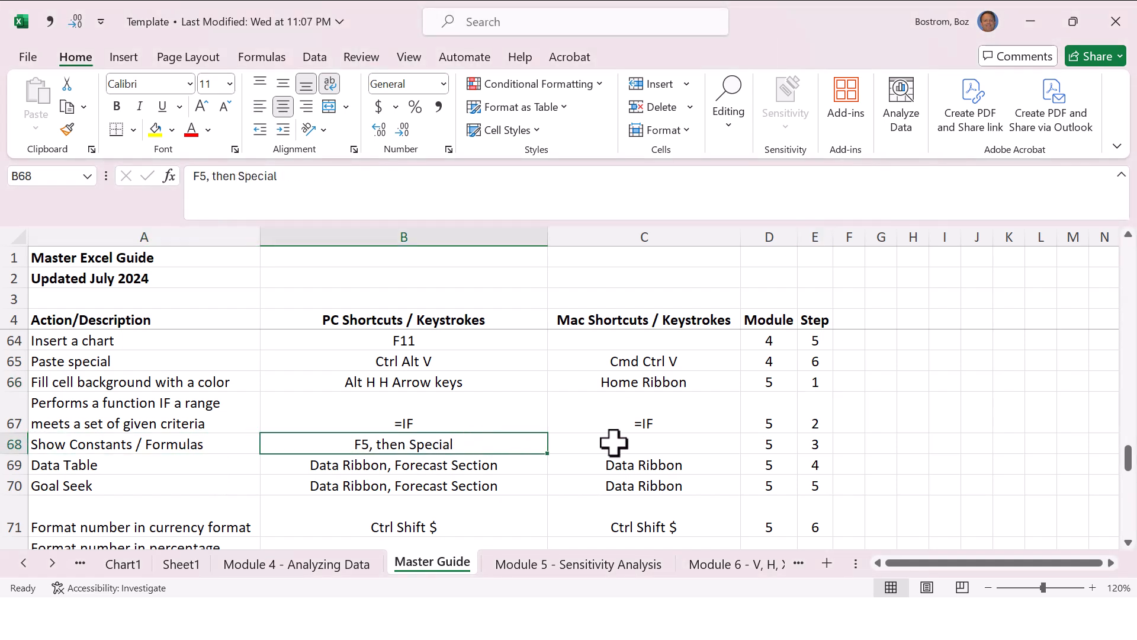
# Step: Remove the fill colour from C6:C12 on the Module 5 - Sensitivity Analysis sheet
pyautogui.hotkey('ctrl', 'pagedown')
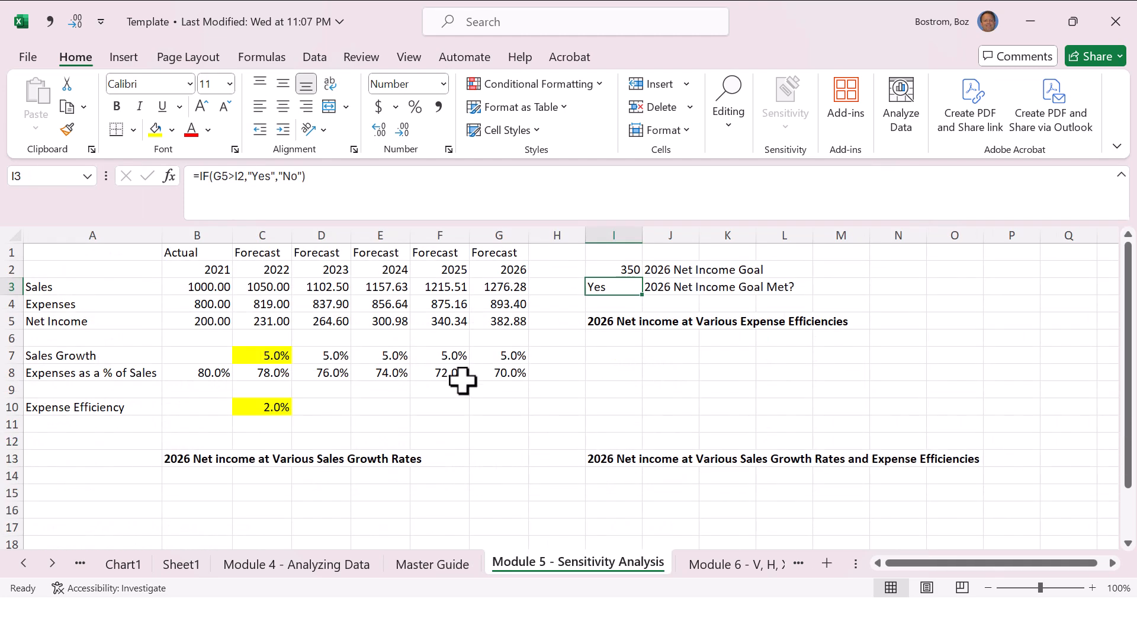
pyautogui.moveTo(238, 334); pyautogui.dragTo(279, 443)
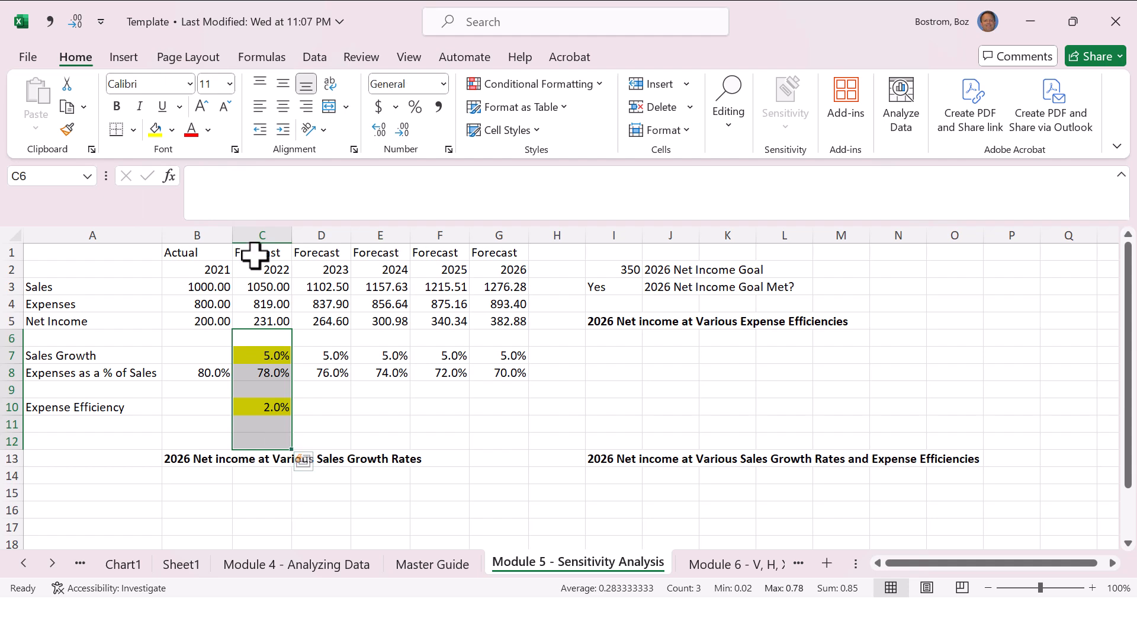
pyautogui.click(172, 131)
pyautogui.click(197, 324)
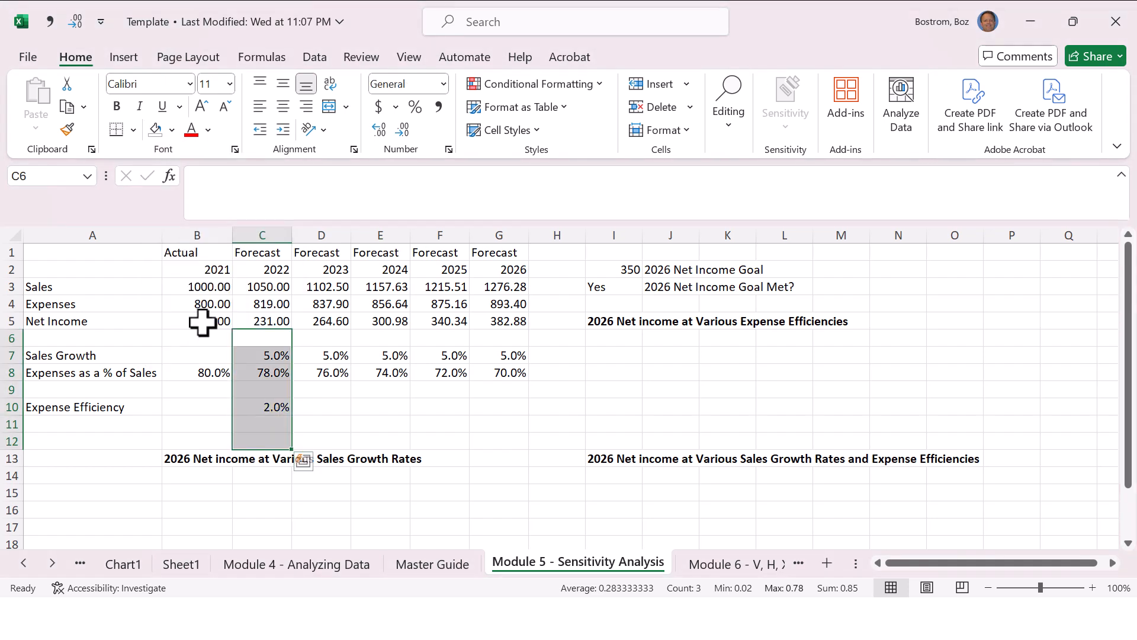
# Step: Use Go To Special to select only the constants that are numbers, excluding text, logicals and errors
pyautogui.click(376, 377)
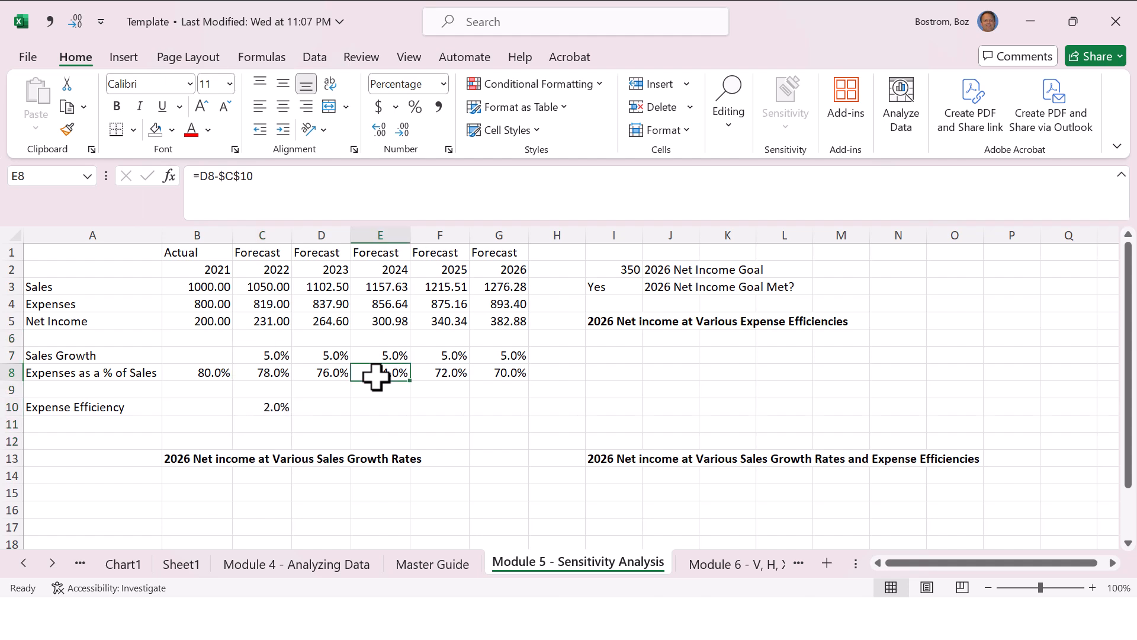
pyautogui.press('F5')
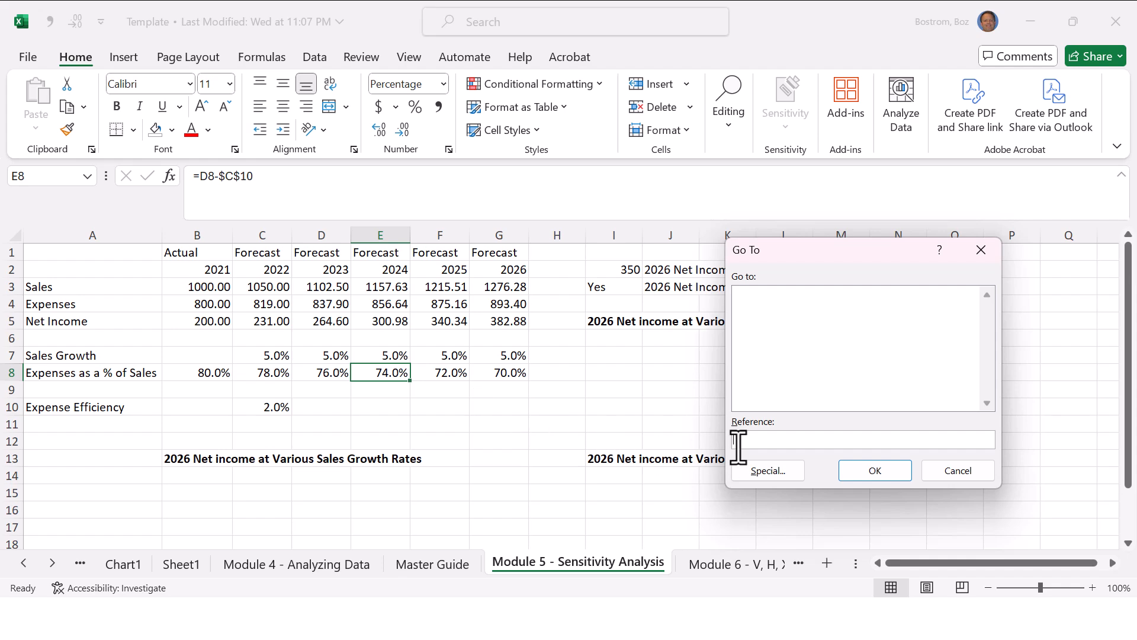
pyautogui.click(758, 470)
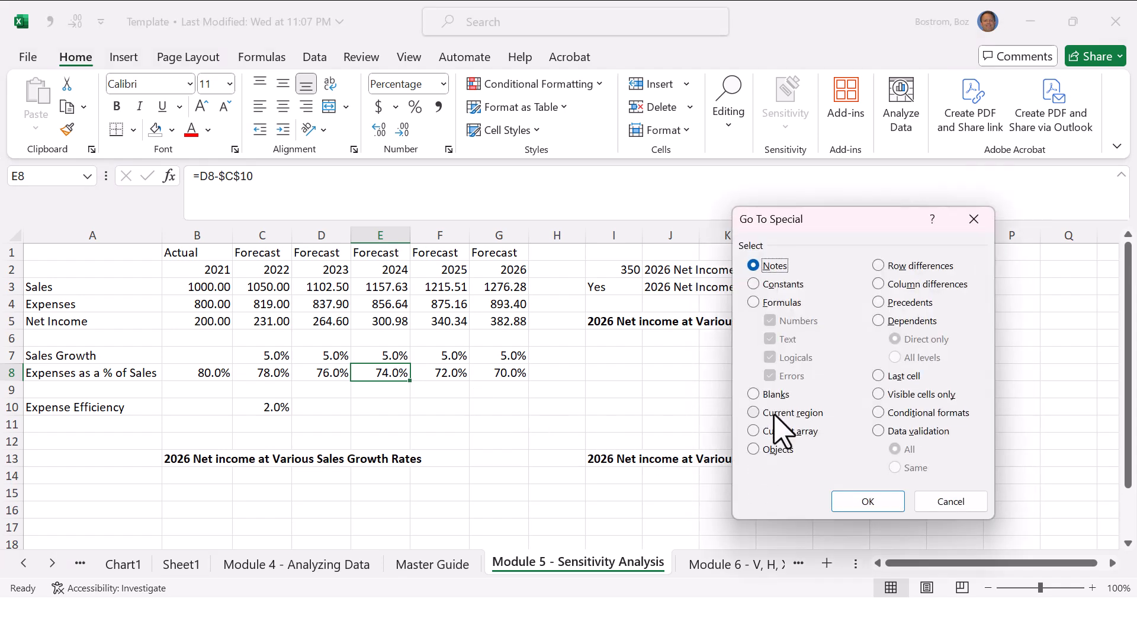
pyautogui.click(754, 286)
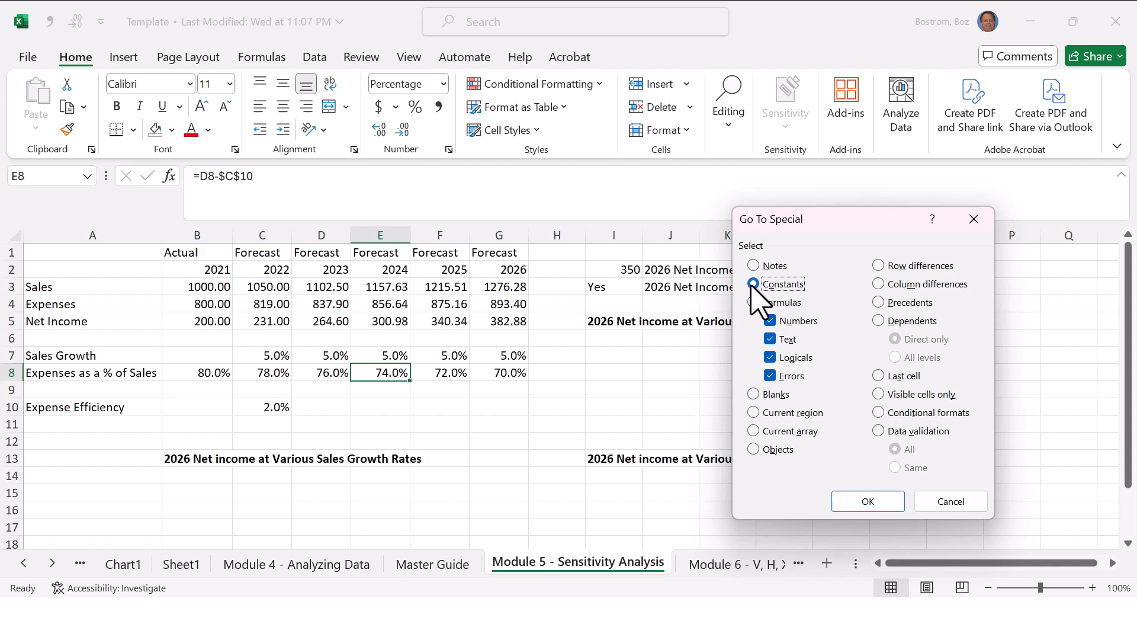
pyautogui.click(770, 339)
pyautogui.click(770, 357)
pyautogui.click(770, 375)
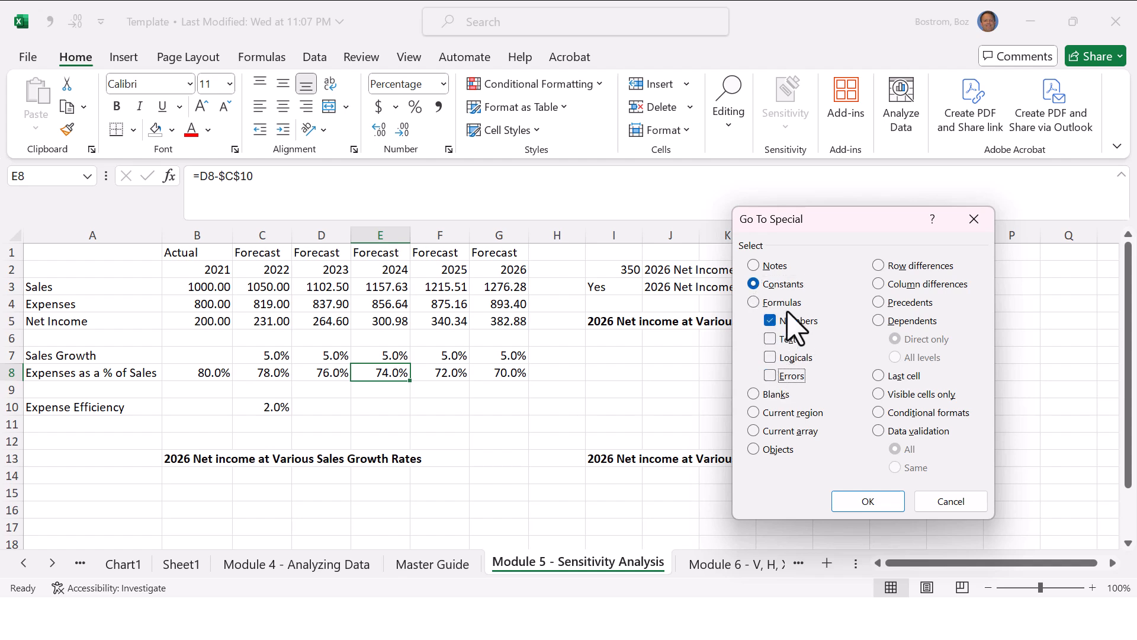
pyautogui.click(775, 343)
pyautogui.click(772, 343)
pyautogui.click(866, 502)
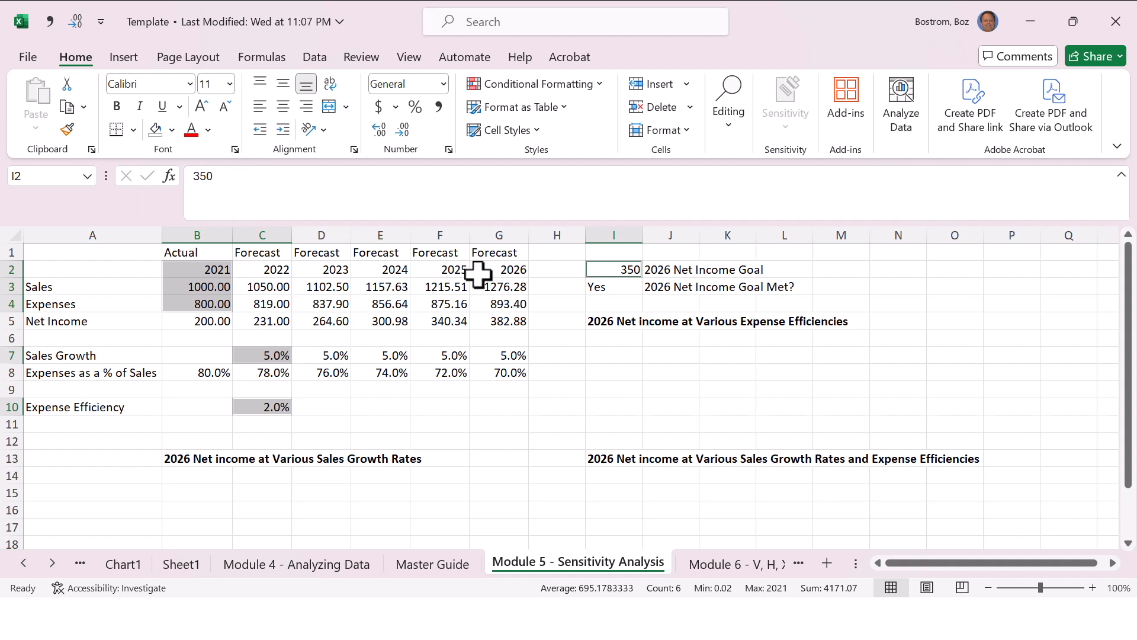
# Step: Fill the selected numeric constants with yellow, and undo that fill
pyautogui.click(173, 130)
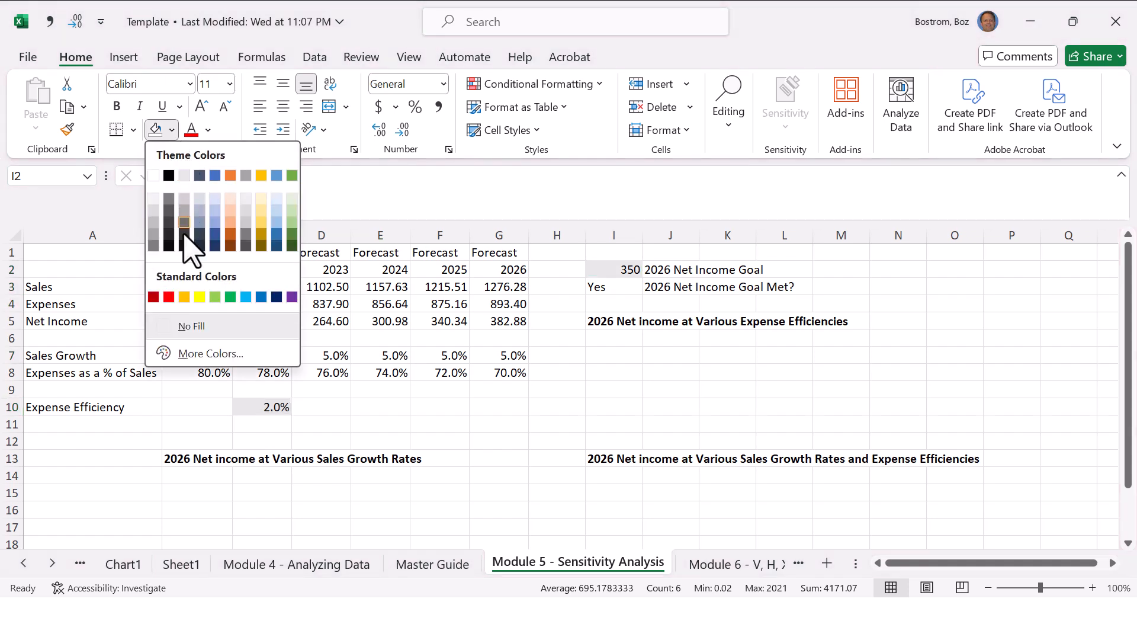
pyautogui.click(188, 294)
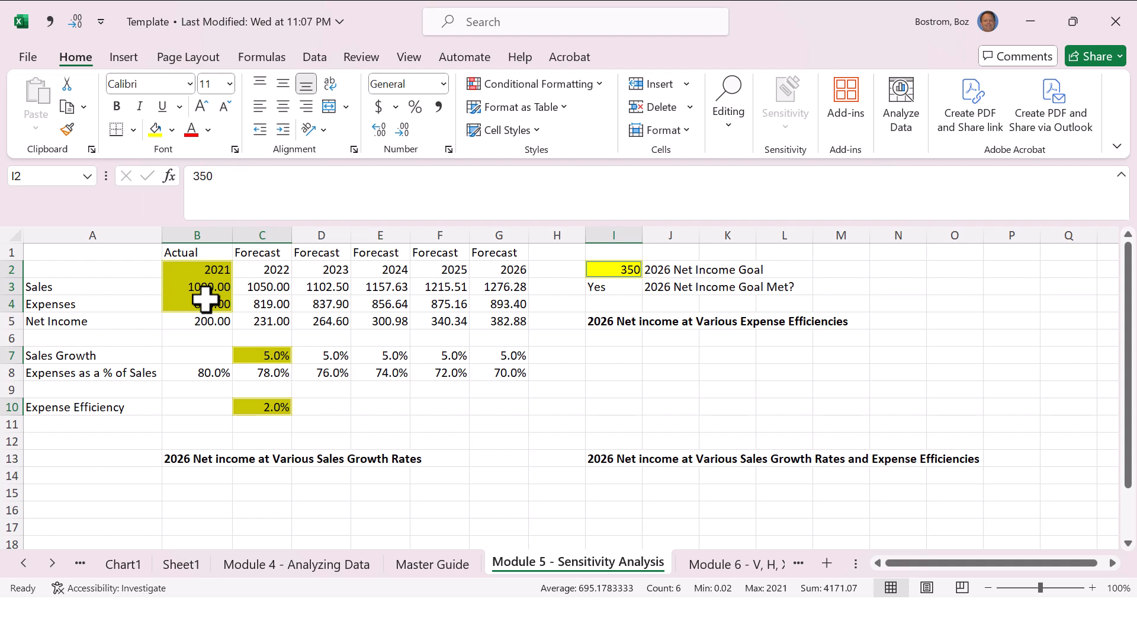
pyautogui.click(327, 406)
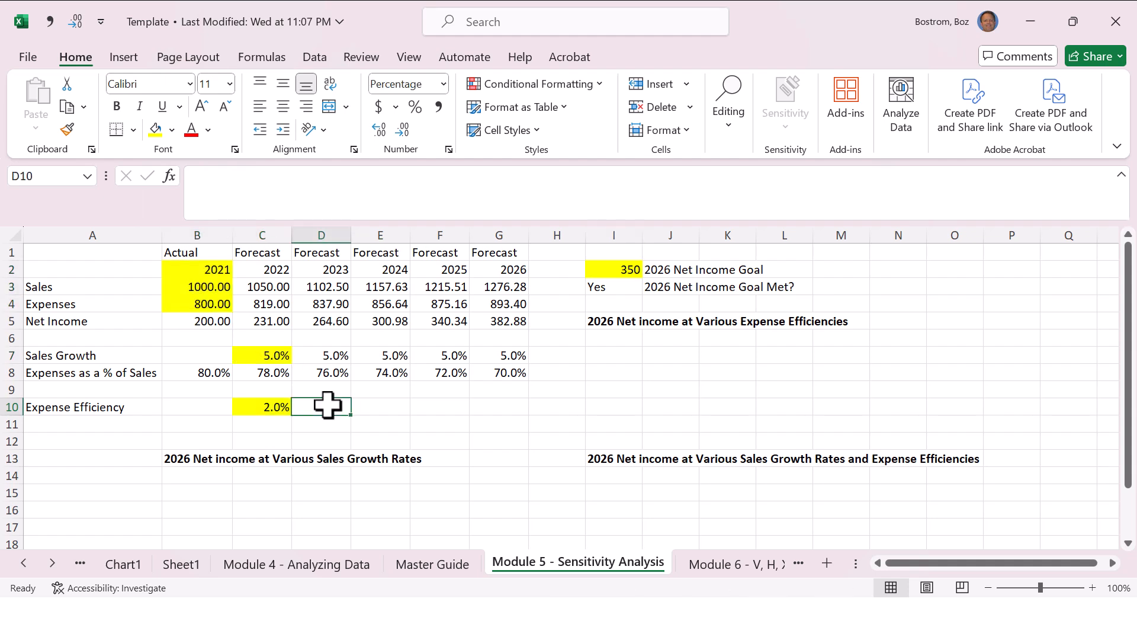
pyautogui.hotkey('ctrl', 'z')
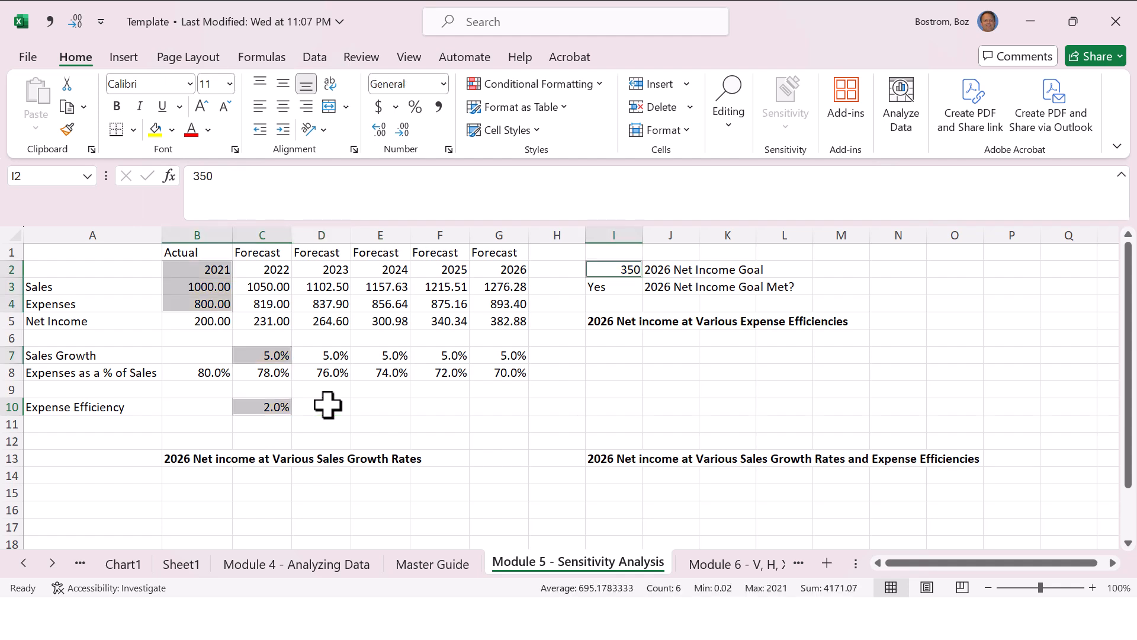
# Step: Use Go To Special to select both number and text constants on the sheet, and clear the selection
pyautogui.press('Down')
pyautogui.press('Down')
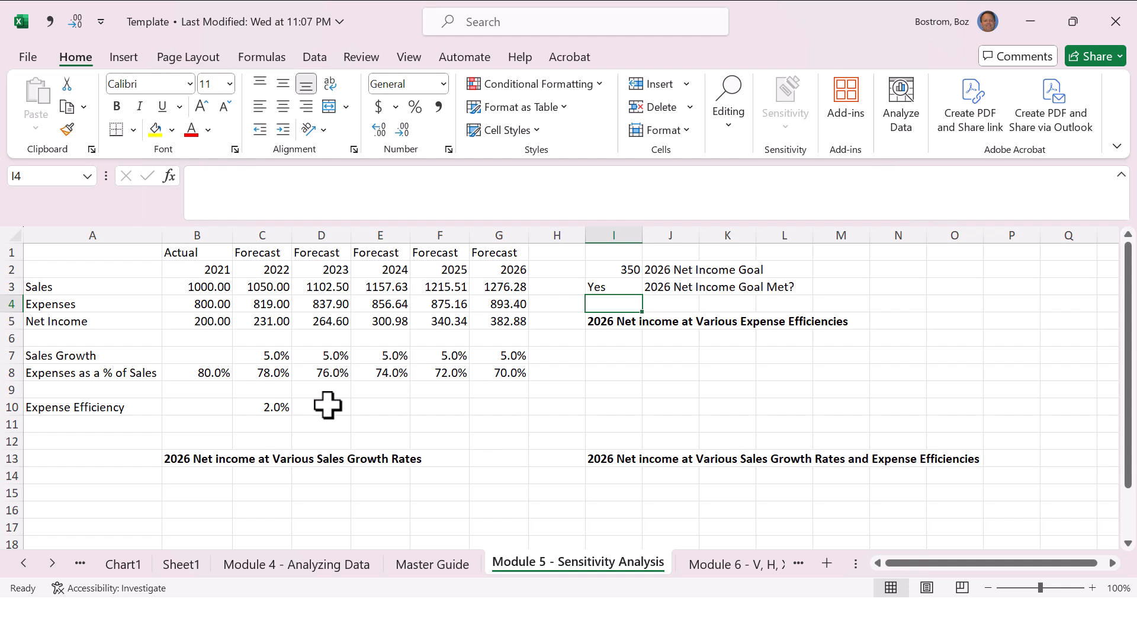
pyautogui.press('F5')
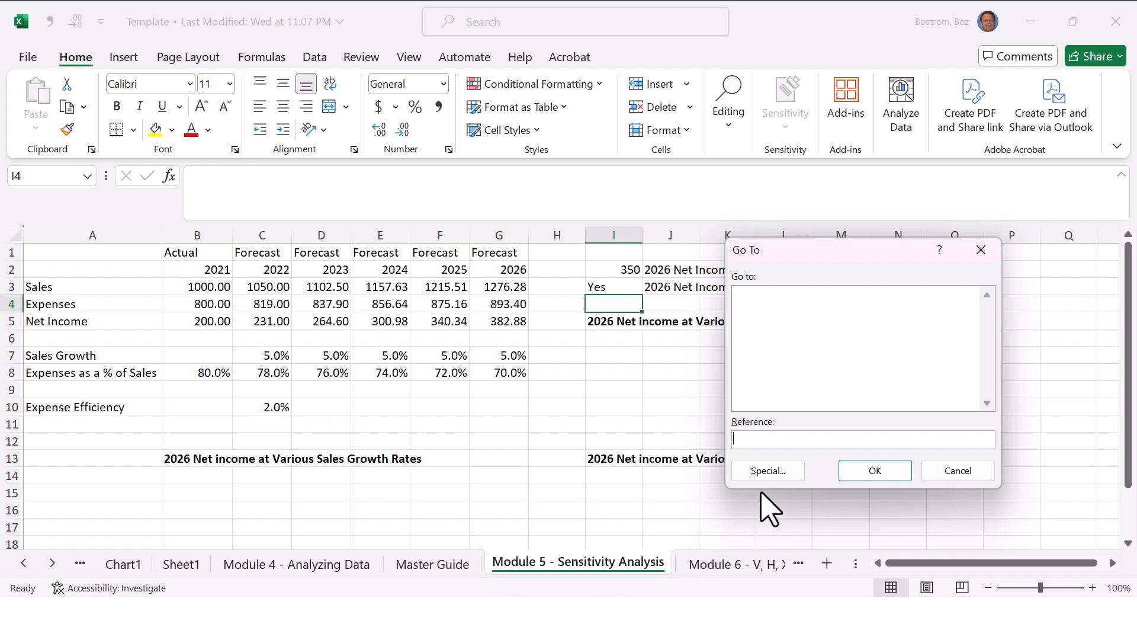
pyautogui.click(776, 473)
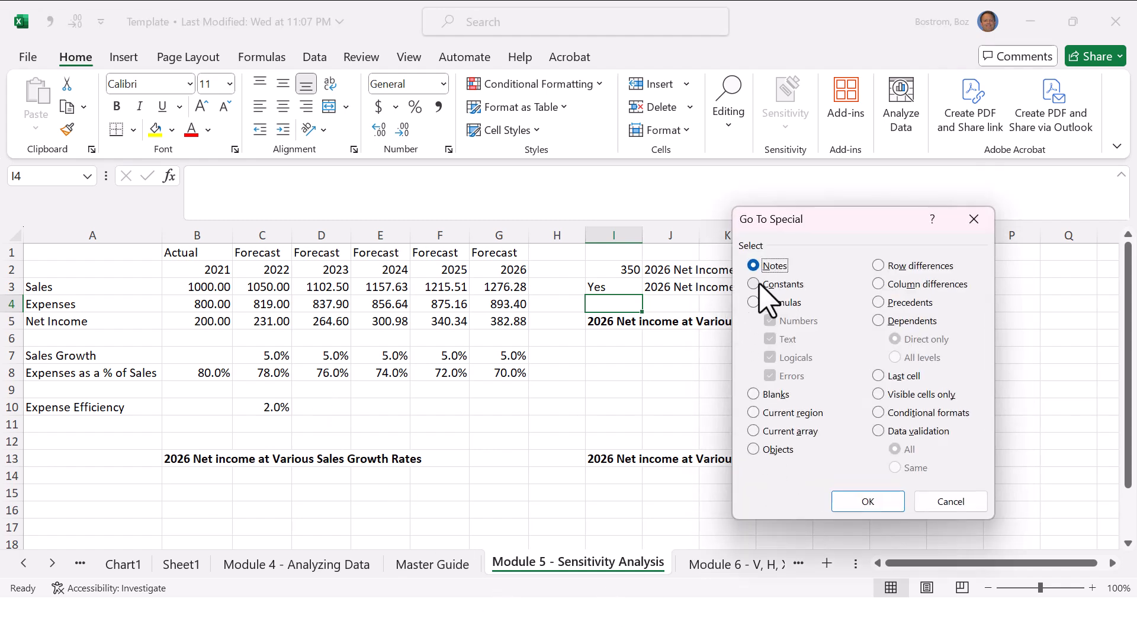
pyautogui.click(758, 286)
pyautogui.click(770, 339)
pyautogui.click(770, 357)
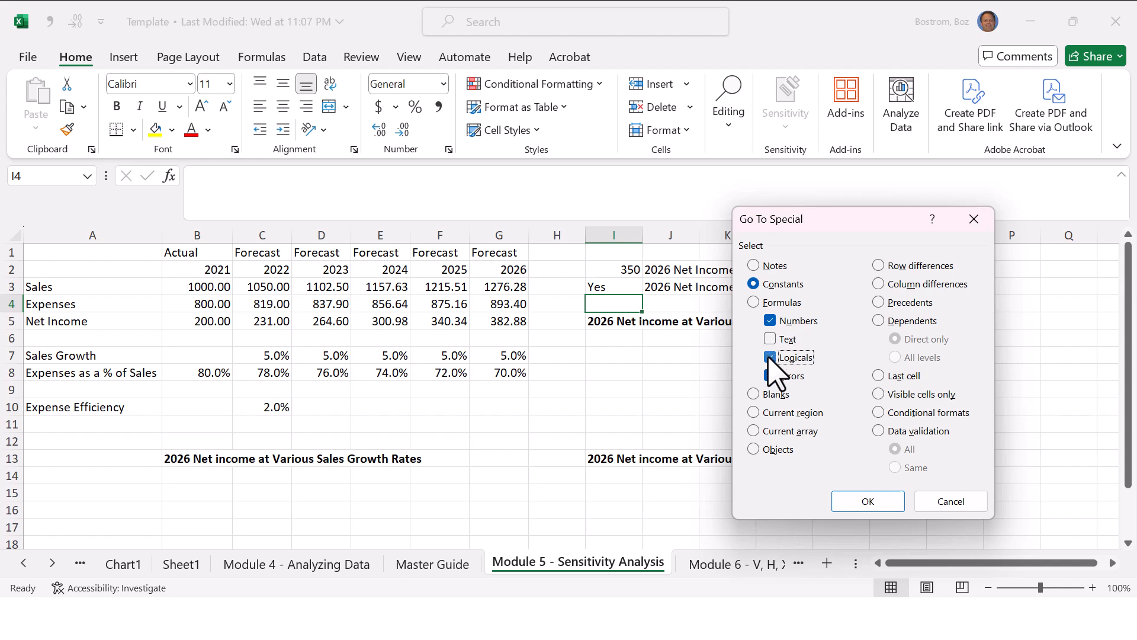
pyautogui.click(770, 376)
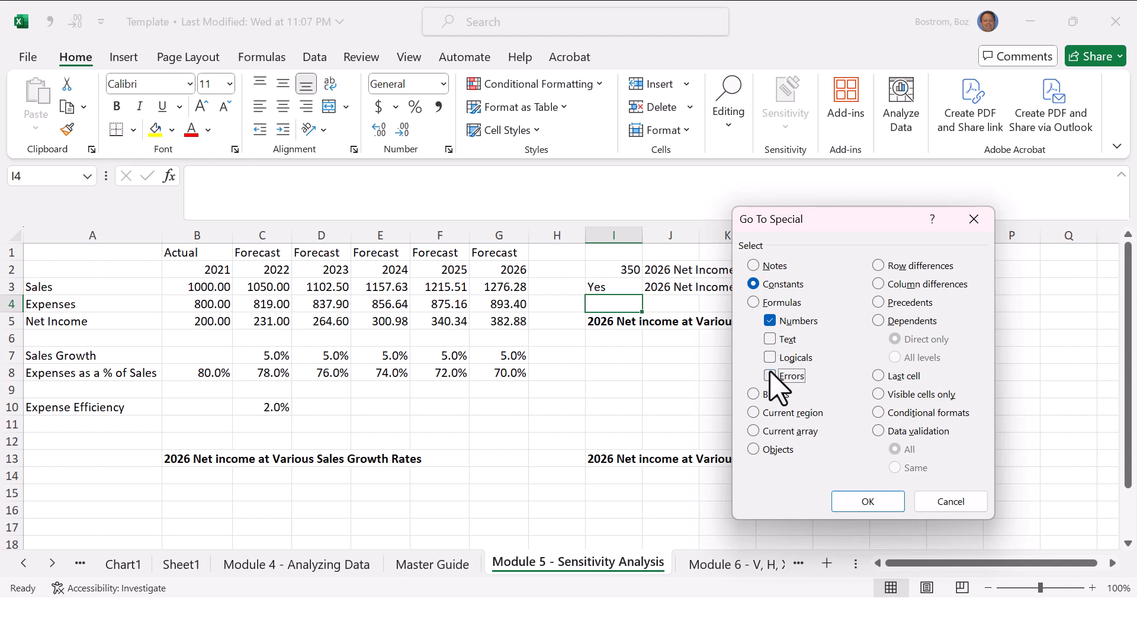
pyautogui.click(770, 339)
pyautogui.click(867, 502)
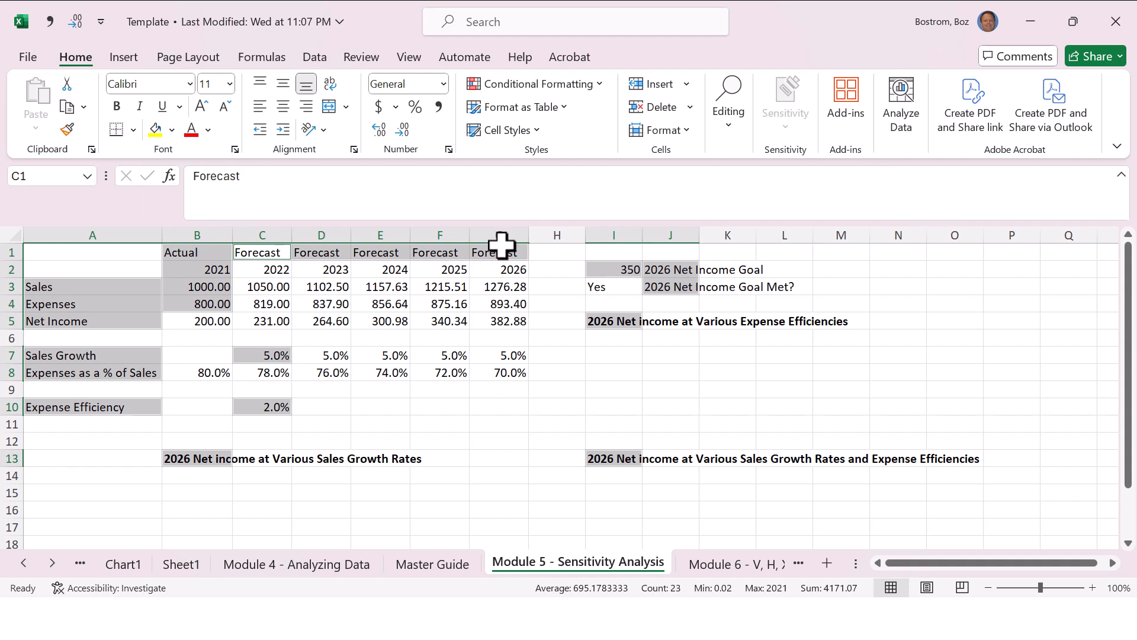
pyautogui.click(559, 379)
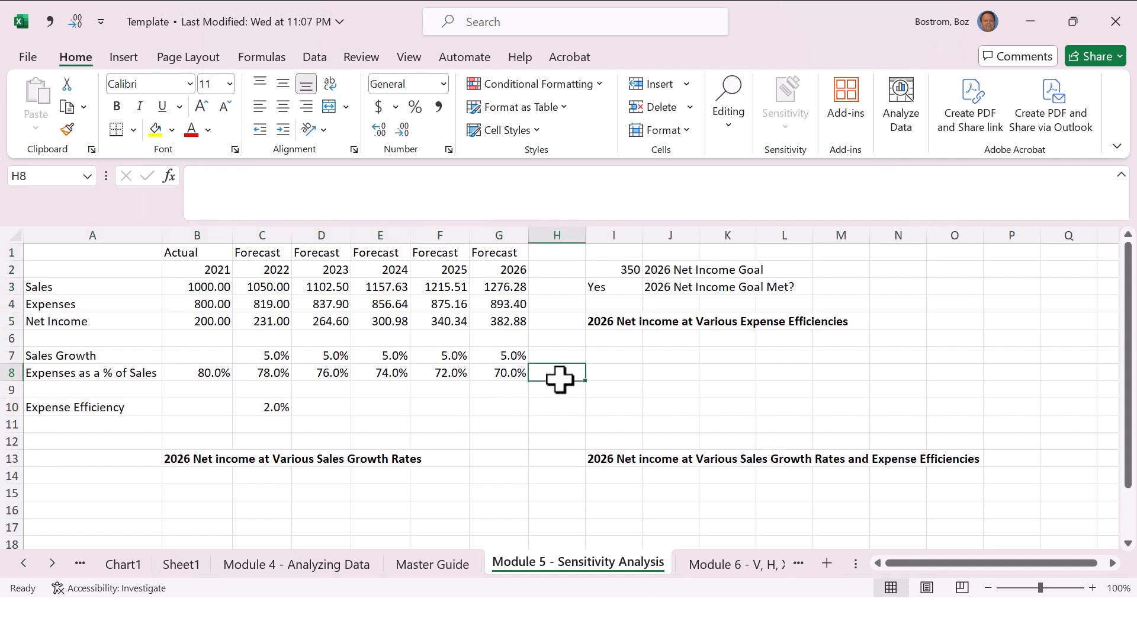
# Step: Select only the numeric constants with Go To Special and fill them yellow
pyautogui.press('F5')
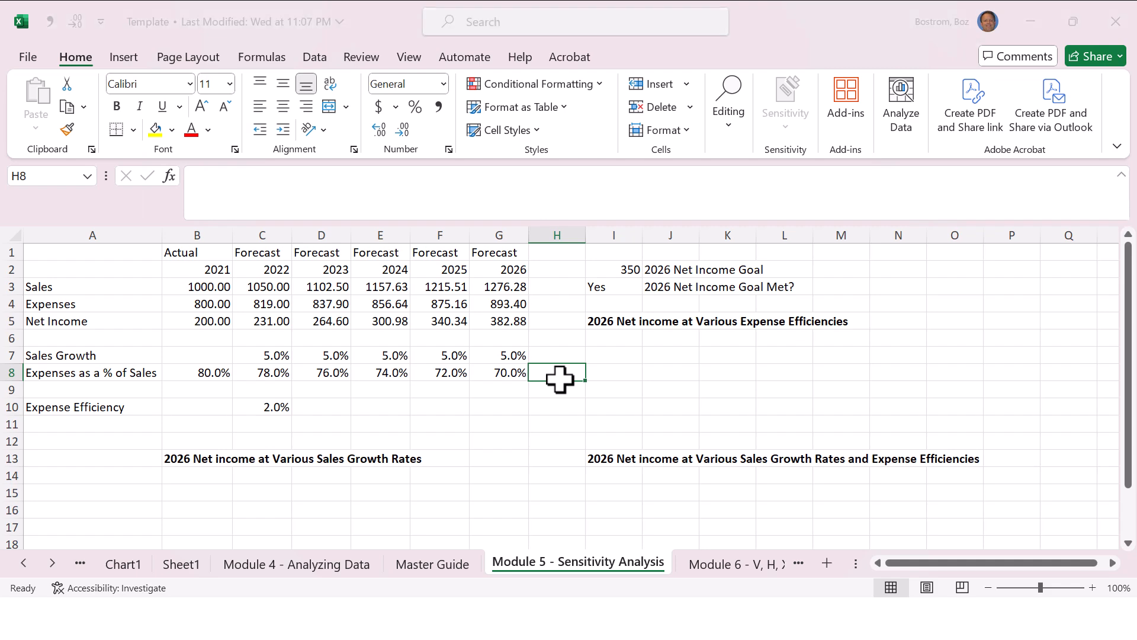
pyautogui.click(769, 470)
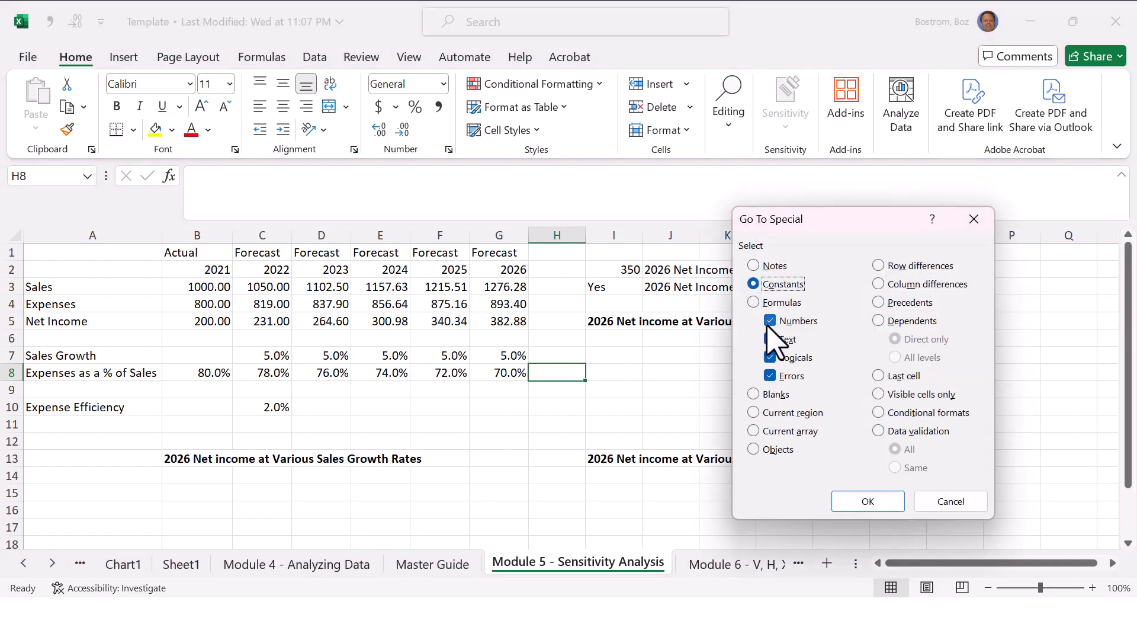
pyautogui.click(770, 338)
pyautogui.click(770, 357)
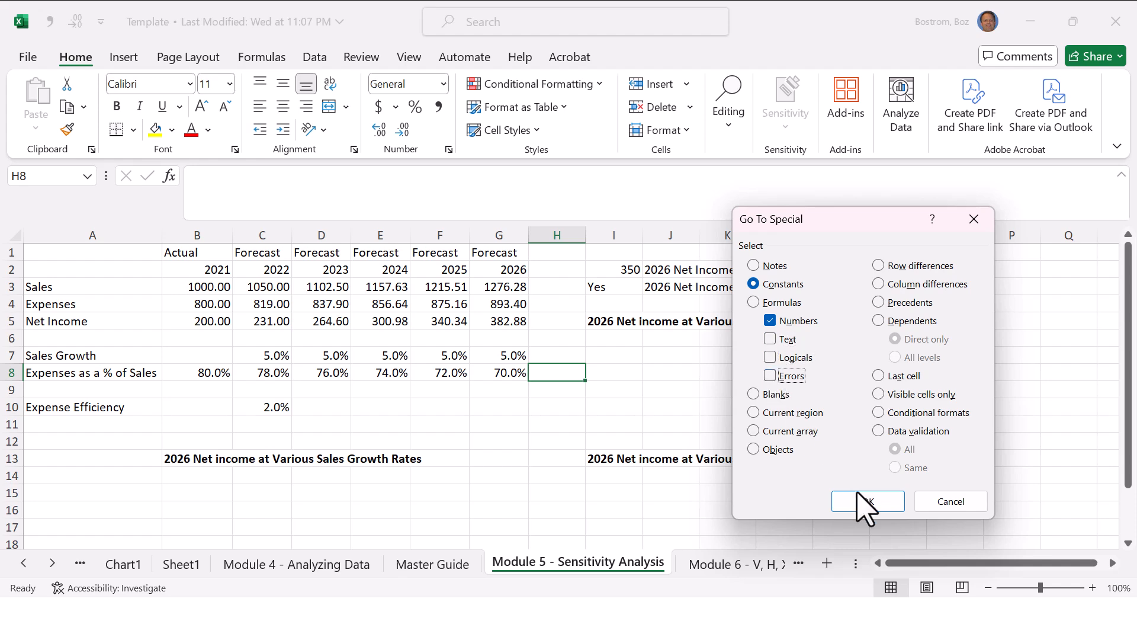
pyautogui.click(868, 502)
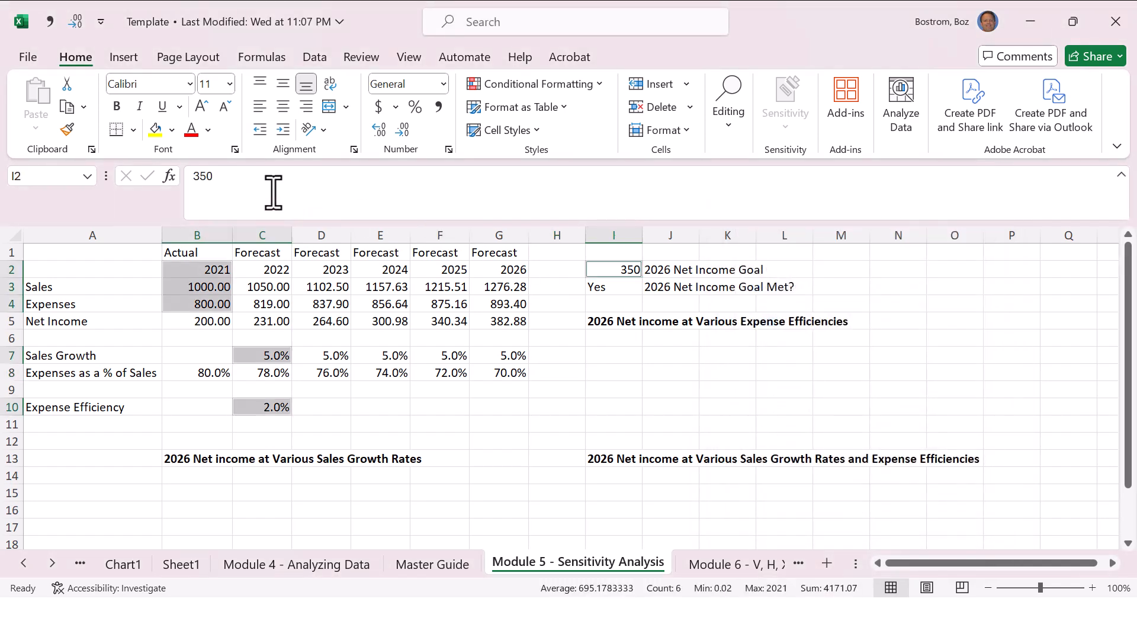
pyautogui.click(155, 131)
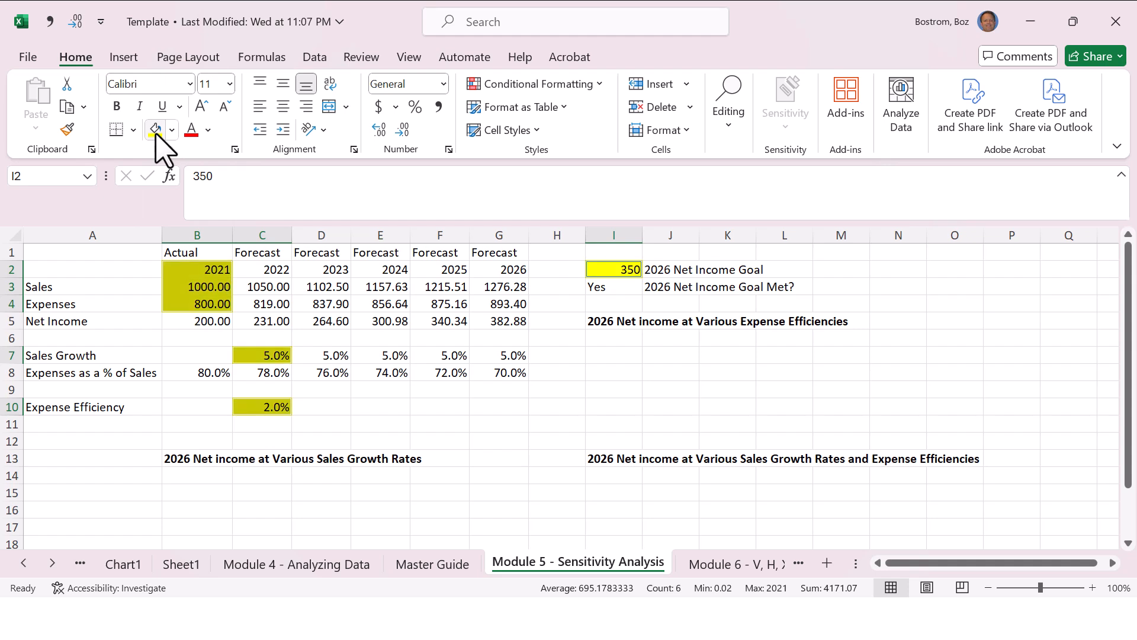
pyautogui.click(485, 370)
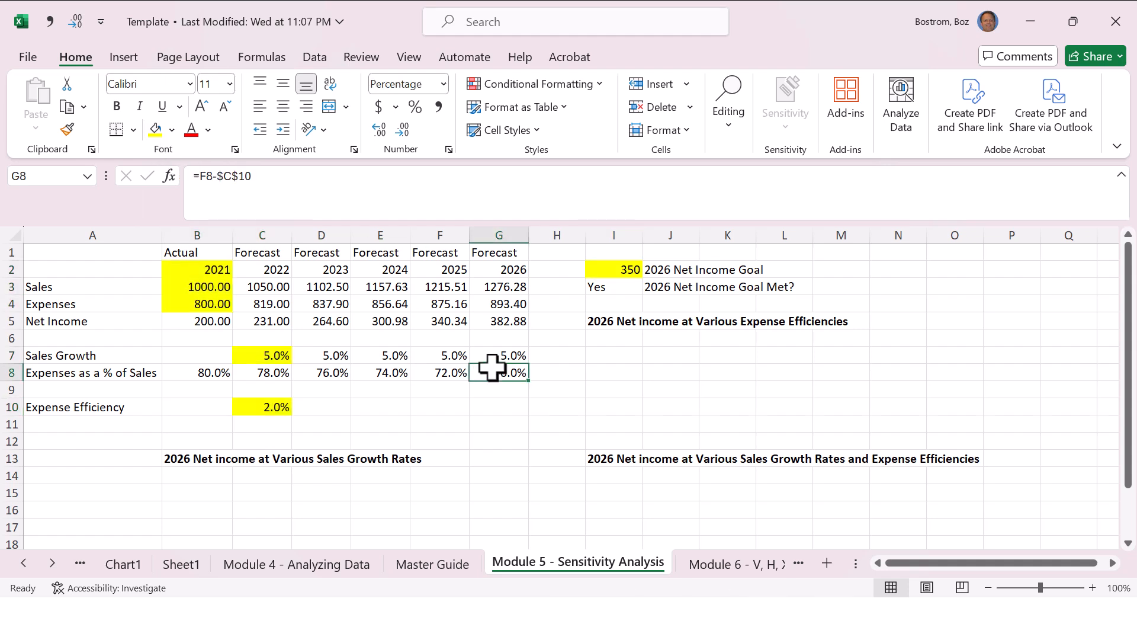
# Step: Use Go To Special to select only the formulas that return numbers, excluding text, logicals and errors
pyautogui.press('F5')
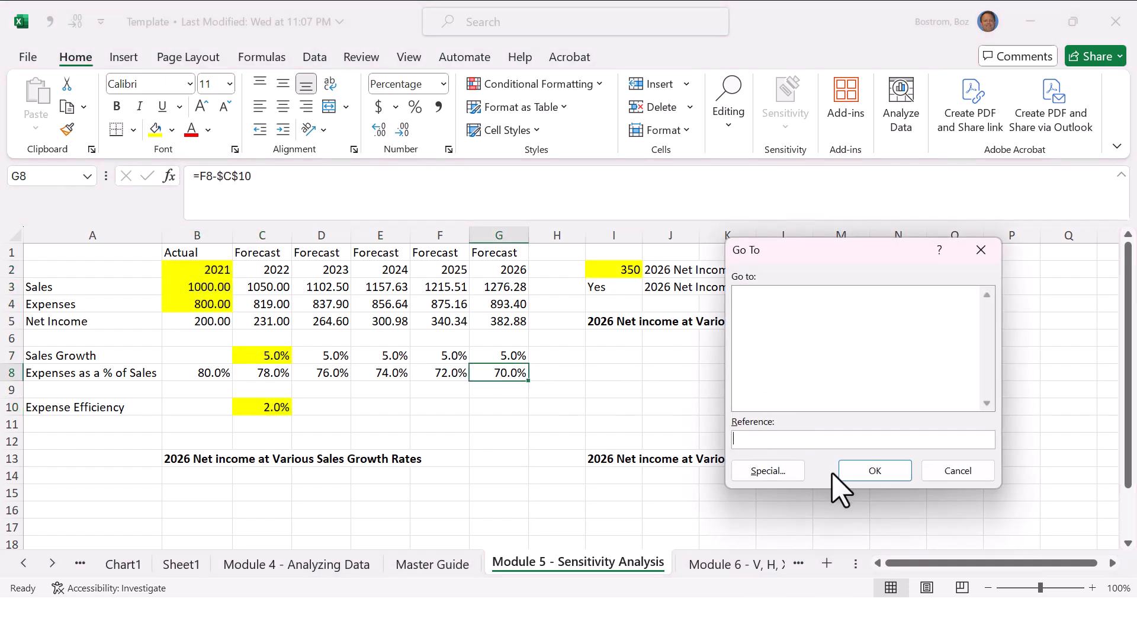
pyautogui.click(790, 473)
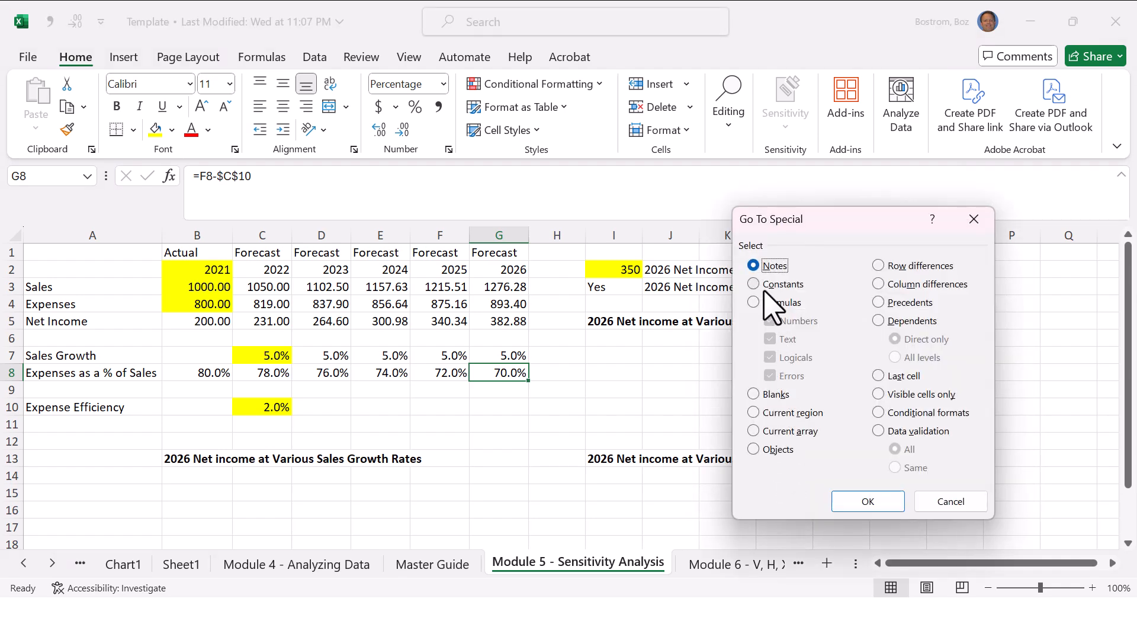
pyautogui.click(756, 302)
pyautogui.click(770, 339)
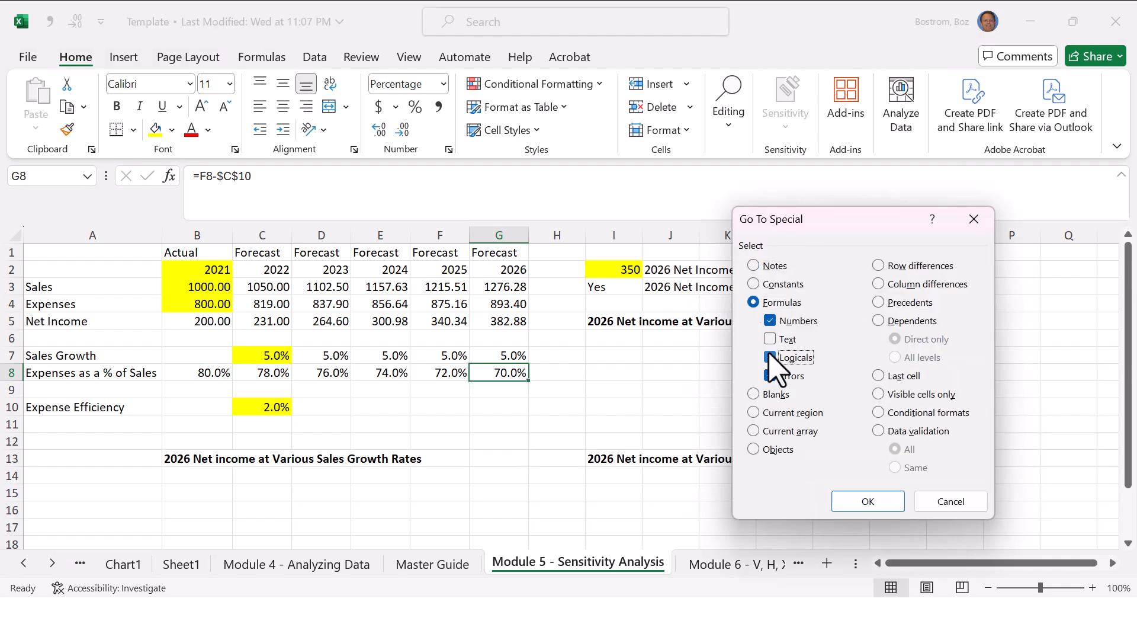
pyautogui.click(770, 357)
pyautogui.click(770, 375)
pyautogui.click(865, 503)
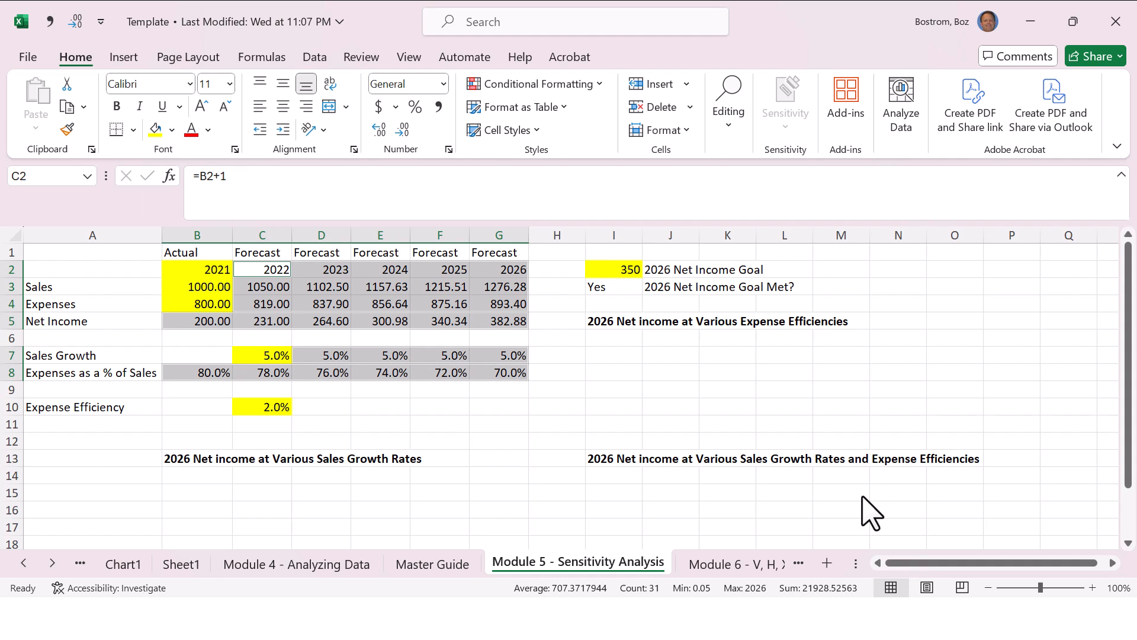
# Step: Fill the selected formula cells with green, undo that fill, and clear the selection
pyautogui.click(172, 130)
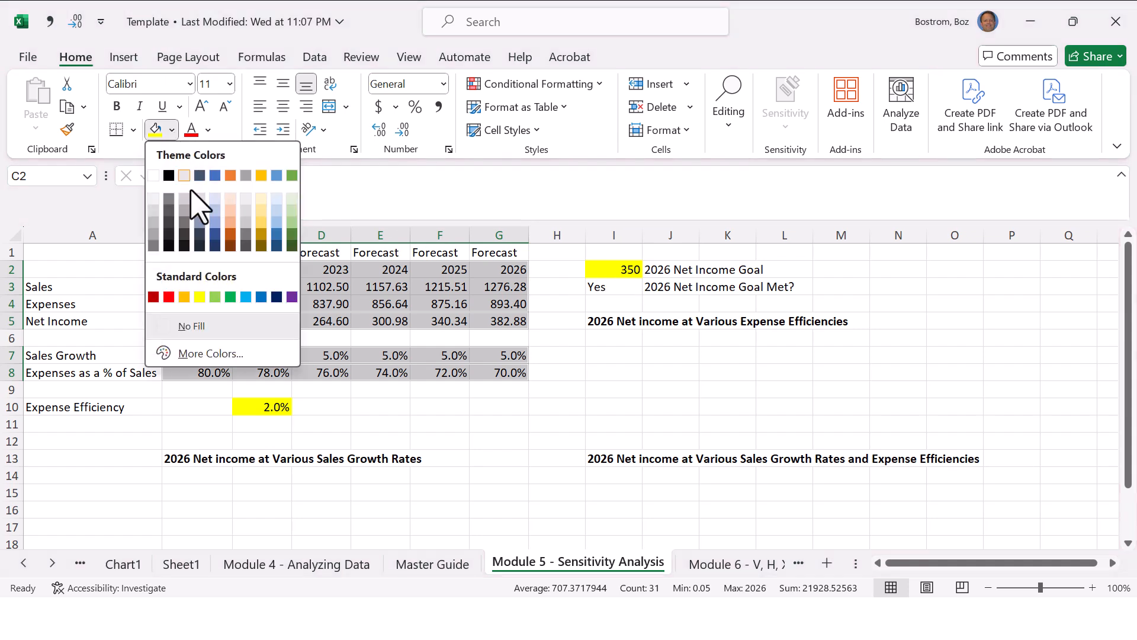
pyautogui.click(231, 297)
pyautogui.click(592, 406)
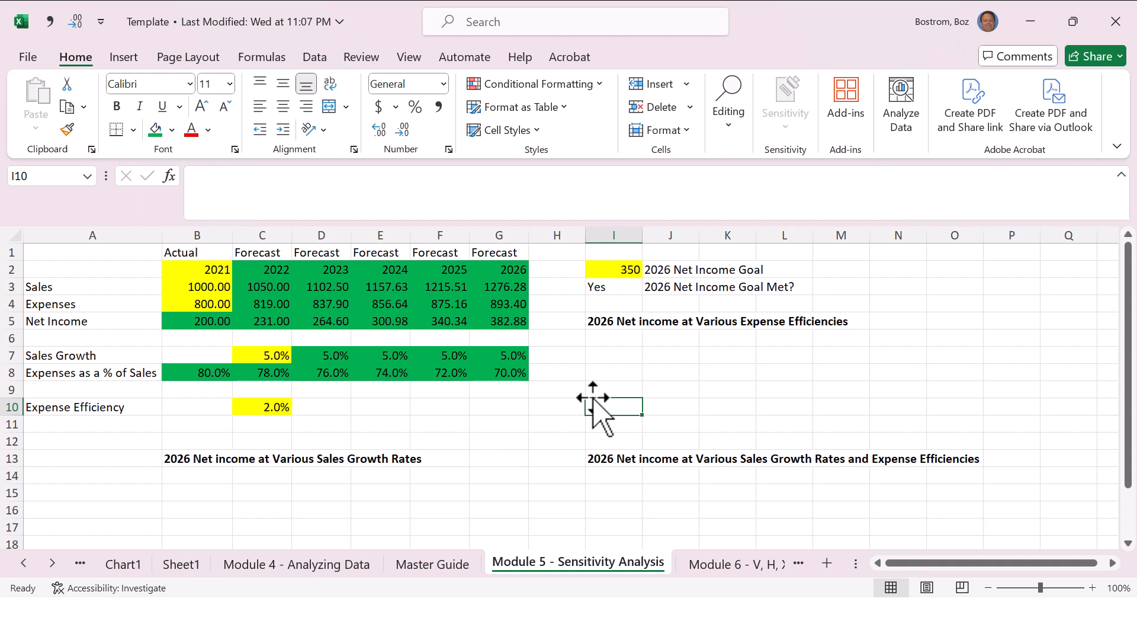
pyautogui.hotkey('ctrl', 'z')
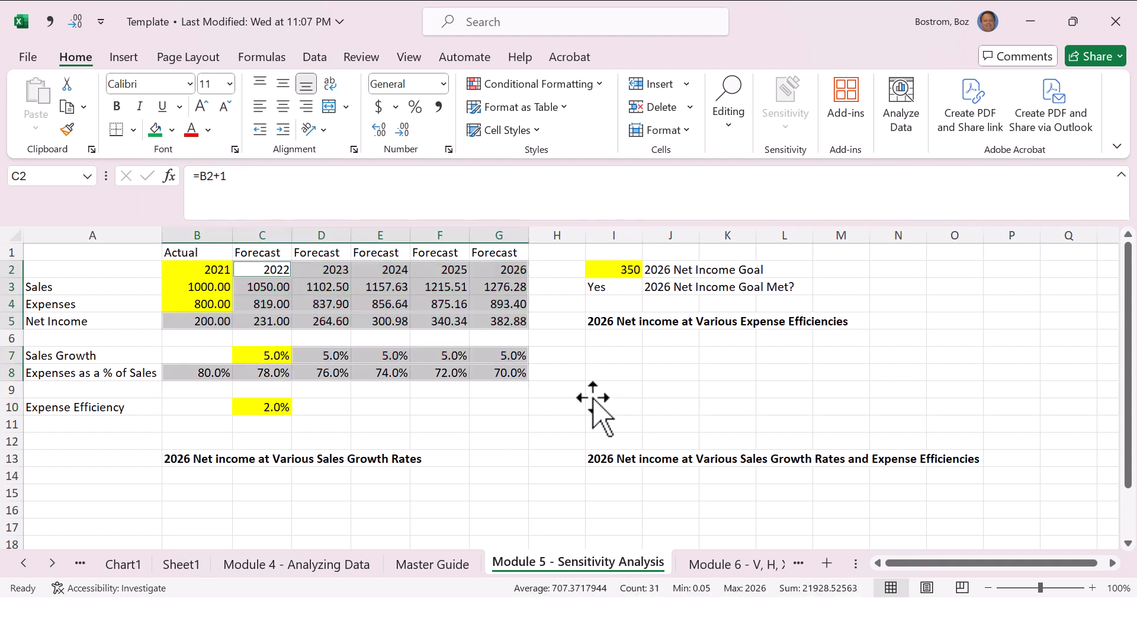
pyautogui.press('Right')
pyautogui.press('Right')
pyautogui.press('Right')
pyautogui.press('Right')
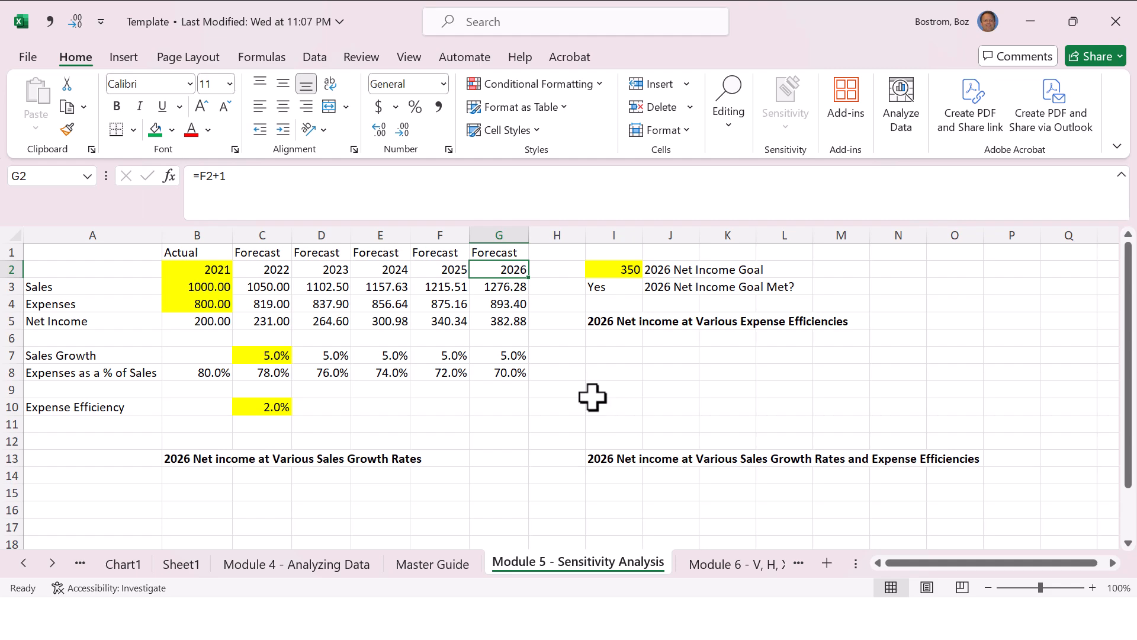
# Step: Look up the Data Table entry in row 69 of the Master Guide sheet and return to the Module 5 sheet
pyautogui.hotkey('ctrl', 'pageup')
pyautogui.press('Left')
pyautogui.press('Down')
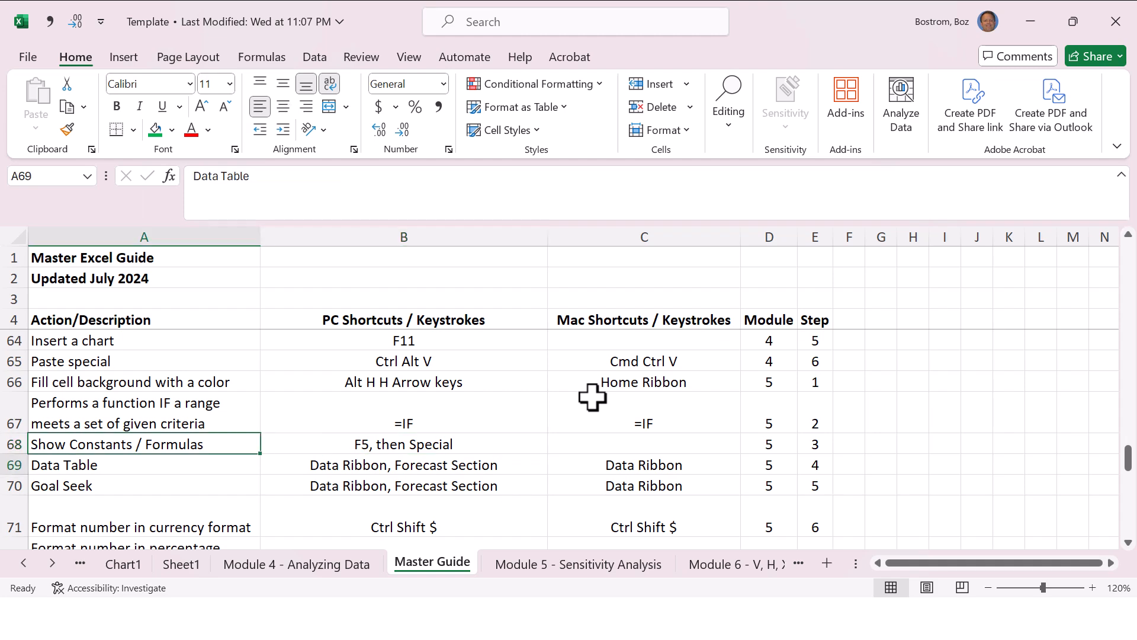
pyautogui.press('Right')
pyautogui.press('Right')
pyautogui.press('Right')
pyautogui.press('Right')
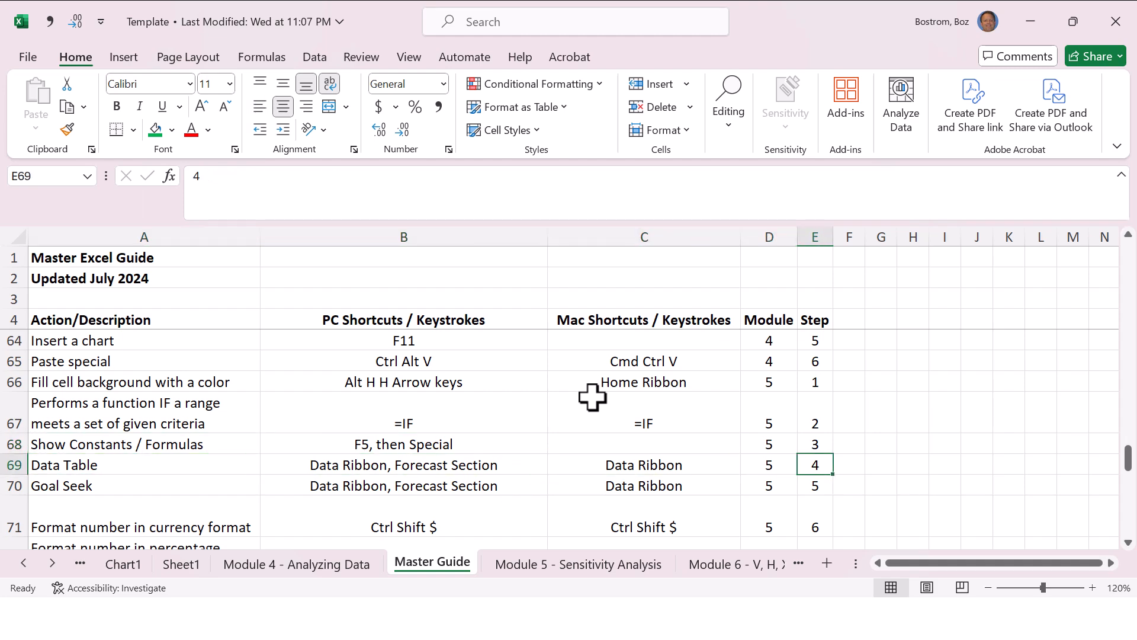
pyautogui.hotkey('ctrl', 'pagedown')
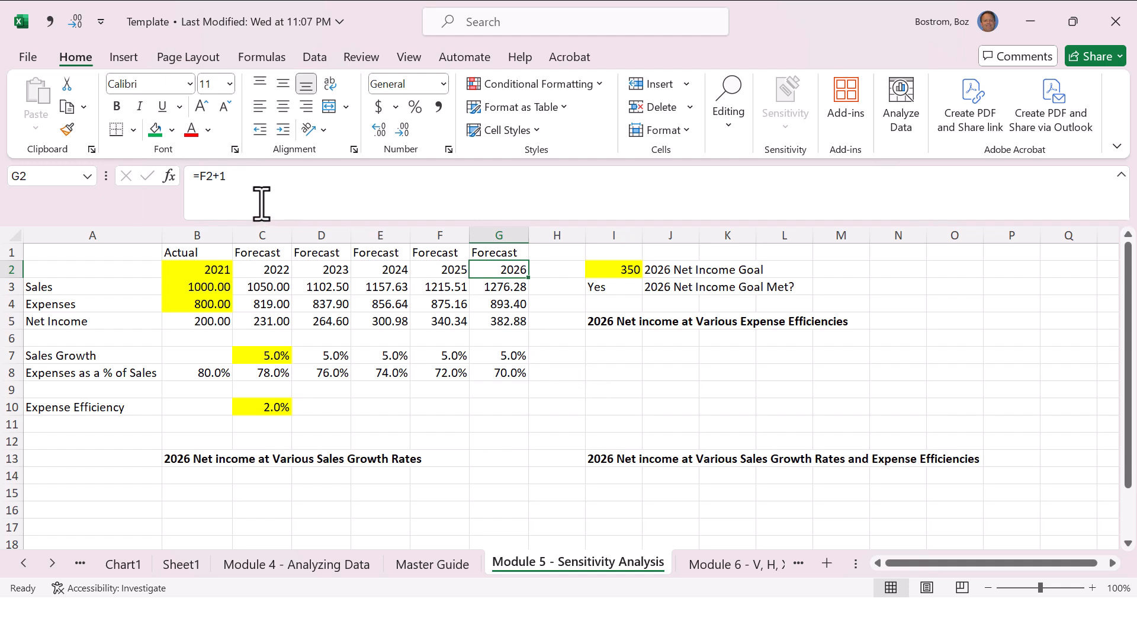
# Step: Review the Actual column, the Forecast columns C to G, and the 2026 net income formula in G5
pyautogui.click(201, 235)
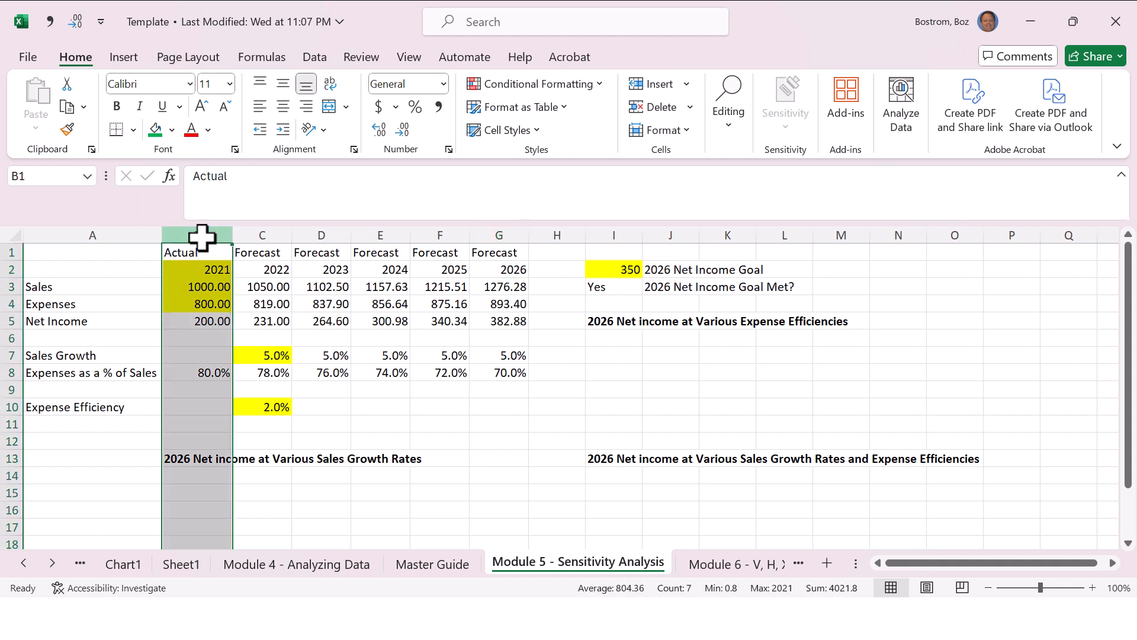
pyautogui.moveTo(267, 235); pyautogui.dragTo(513, 267)
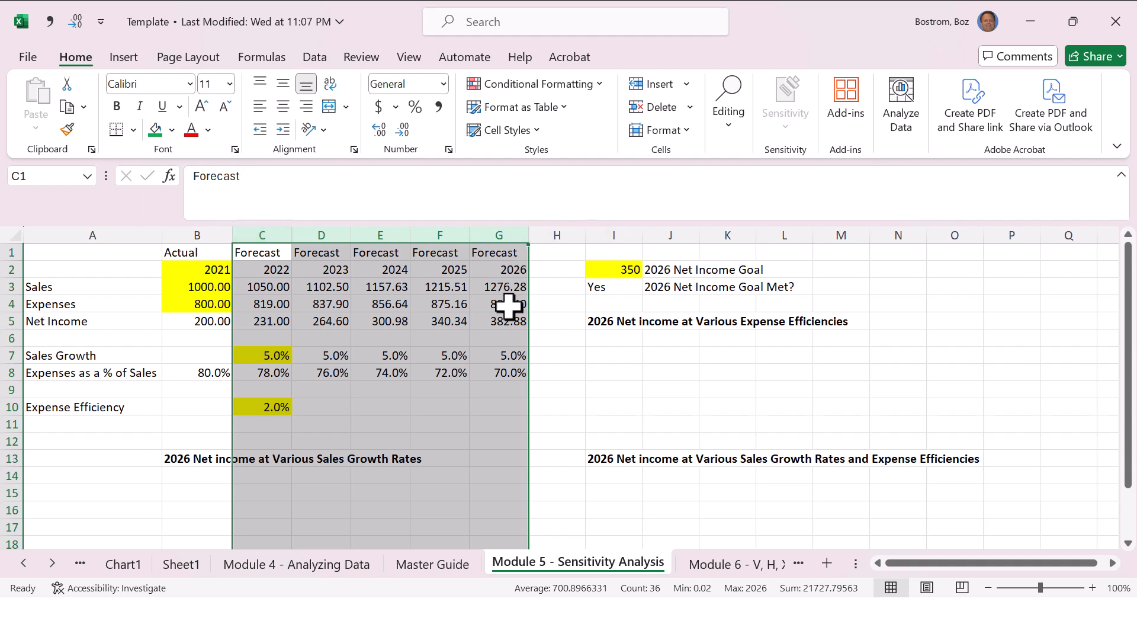
pyautogui.click(502, 319)
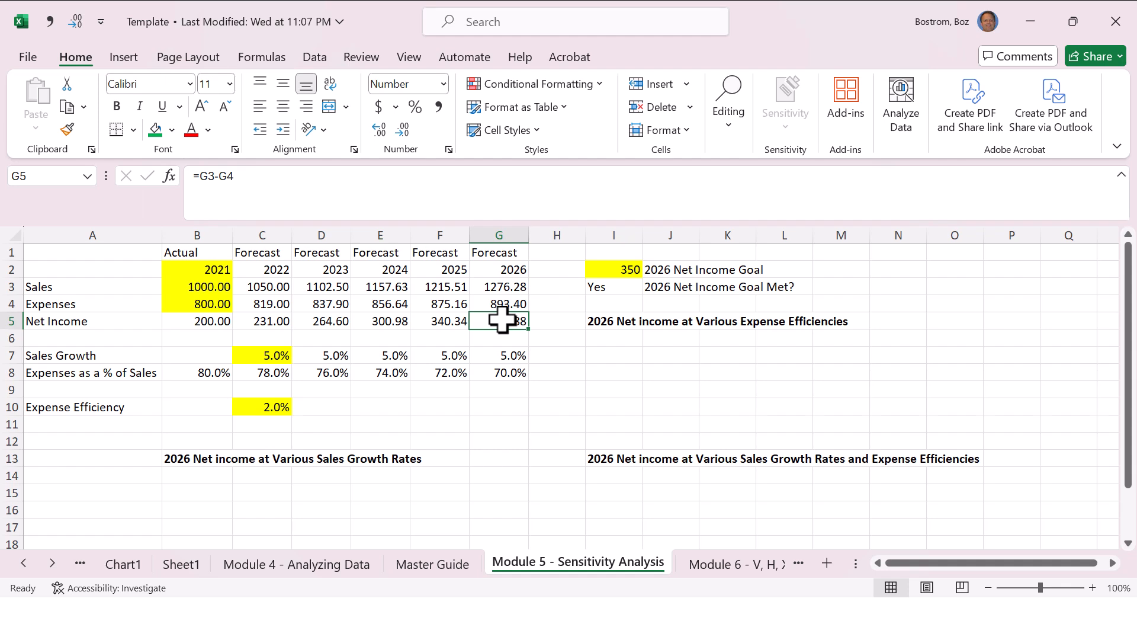
pyautogui.click(531, 375)
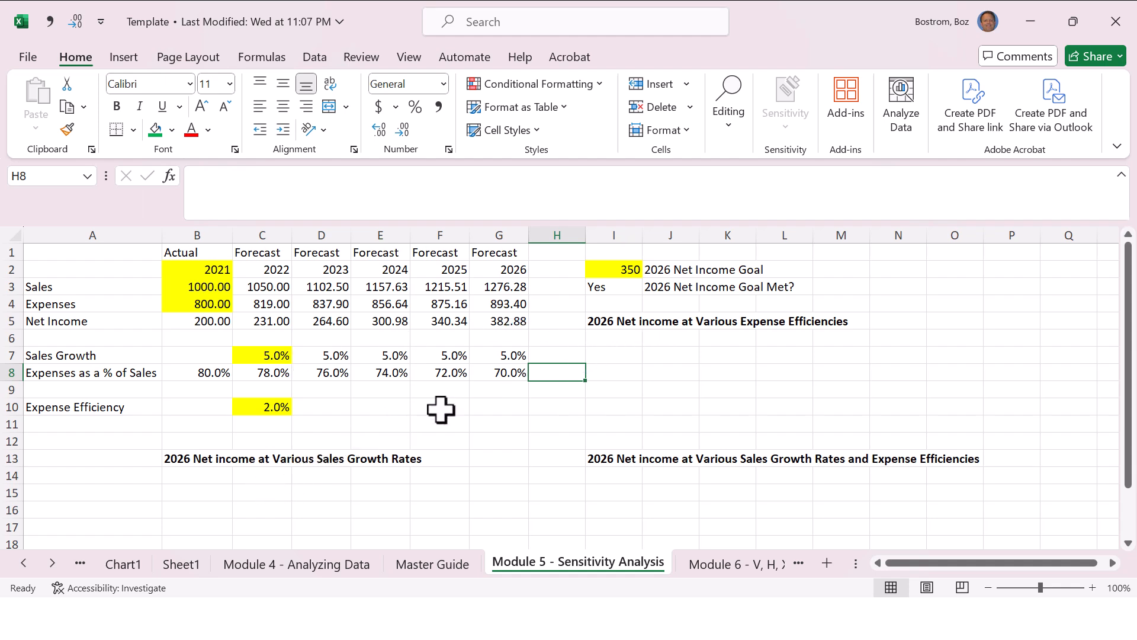
# Step: Enter the sales growth rates 3%, 5% and 7% in cells C15 to E15
pyautogui.click(214, 489)
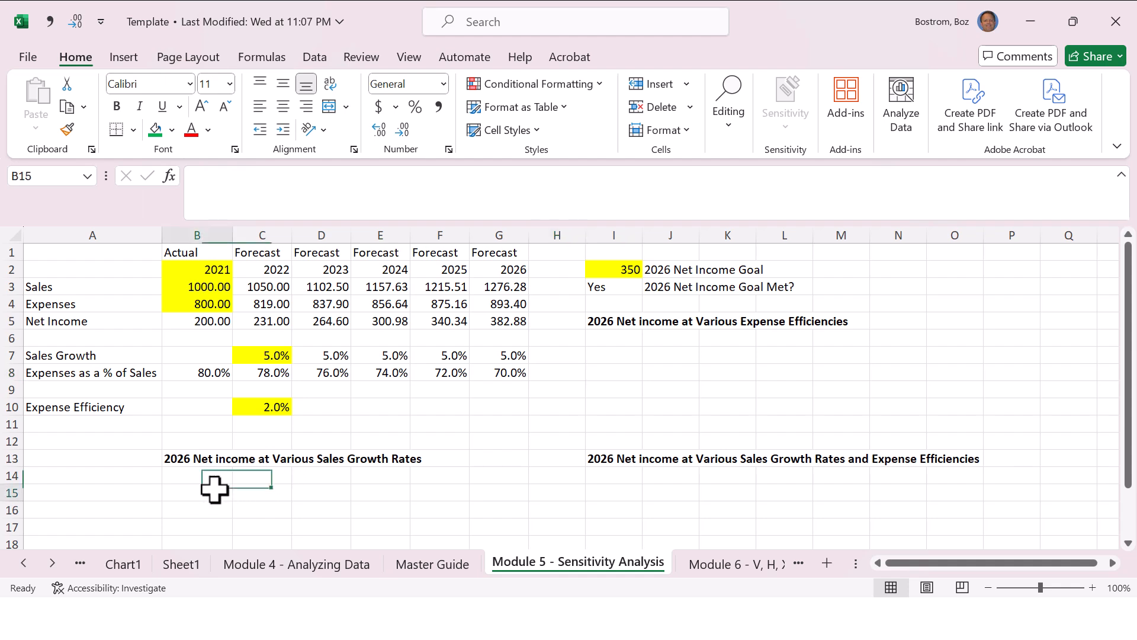
pyautogui.click(258, 487)
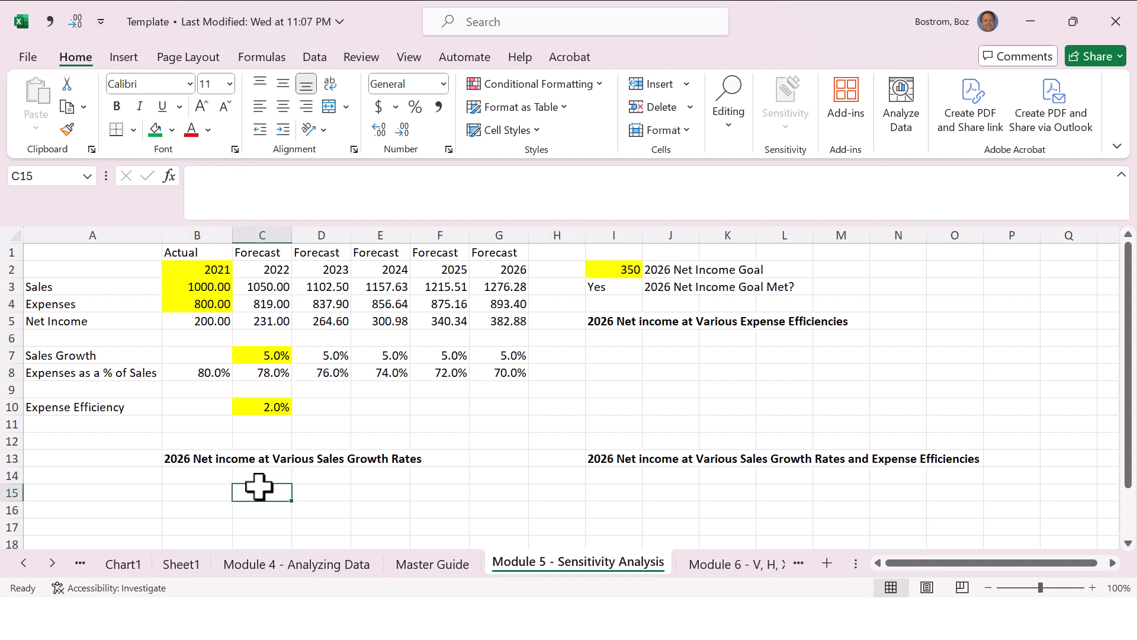
pyautogui.write('35')
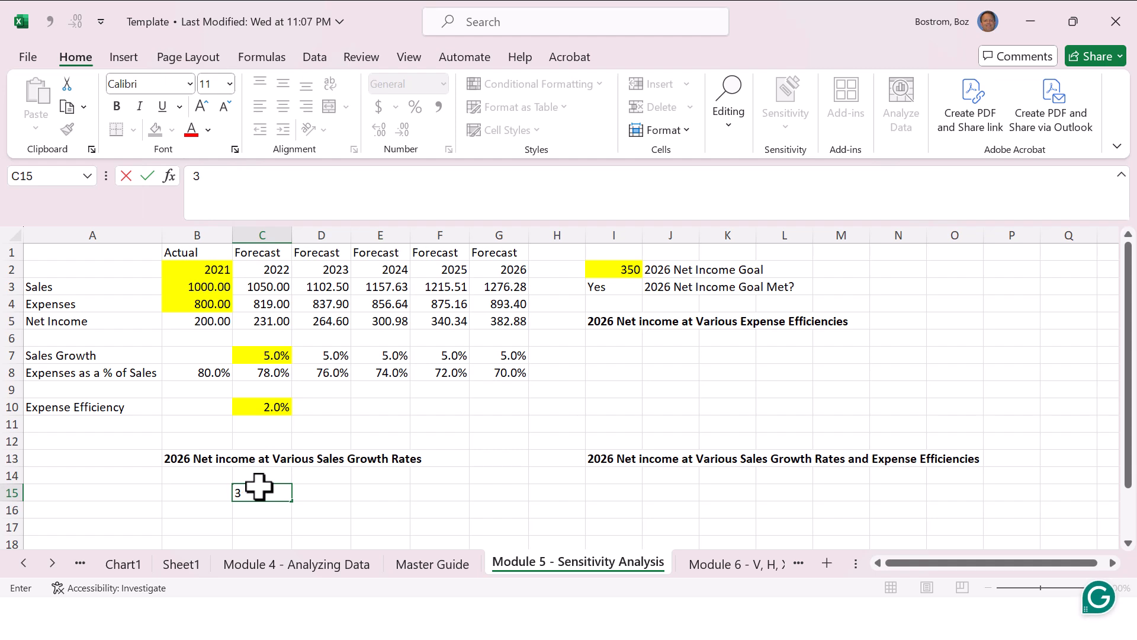
pyautogui.press('Return')
pyautogui.click(259, 486)
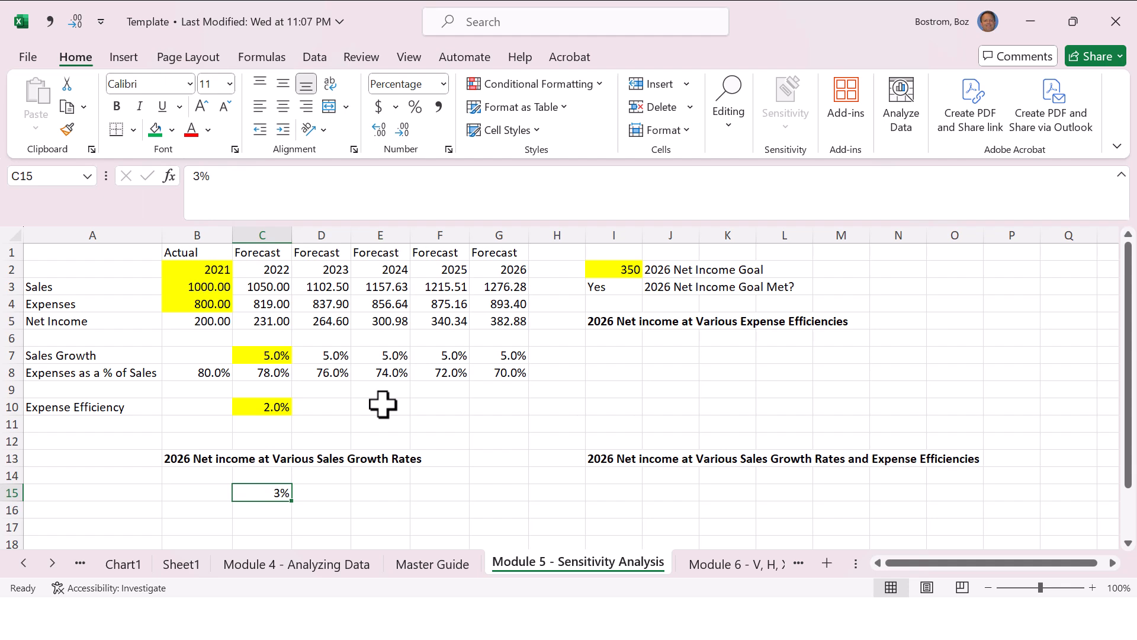
pyautogui.press('Right')
pyautogui.write('5')
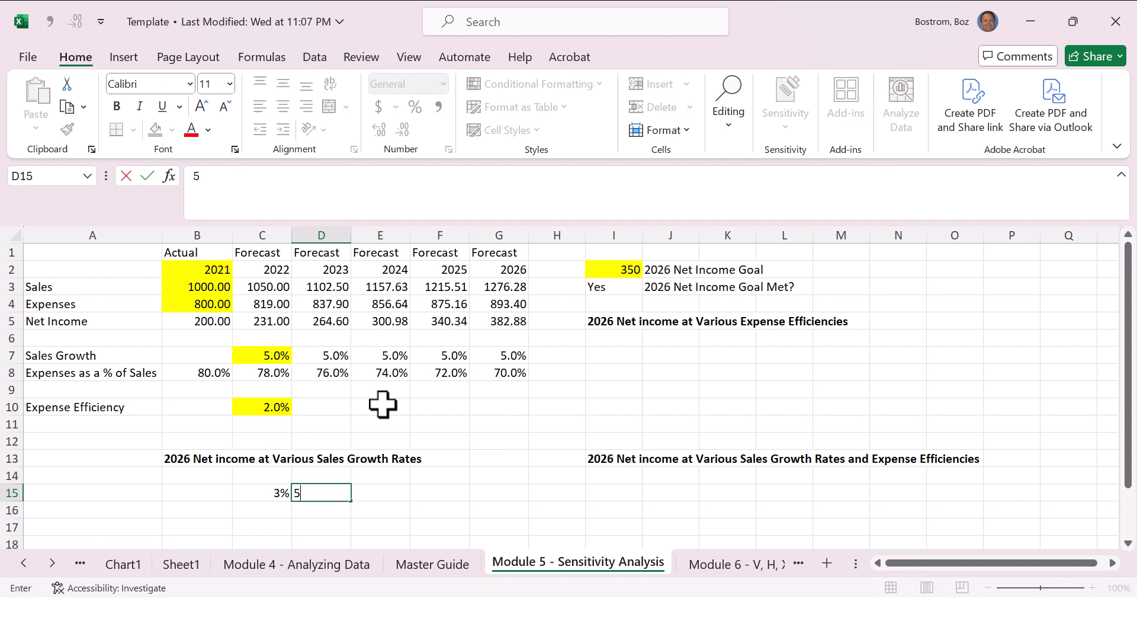
pyautogui.press('Right')
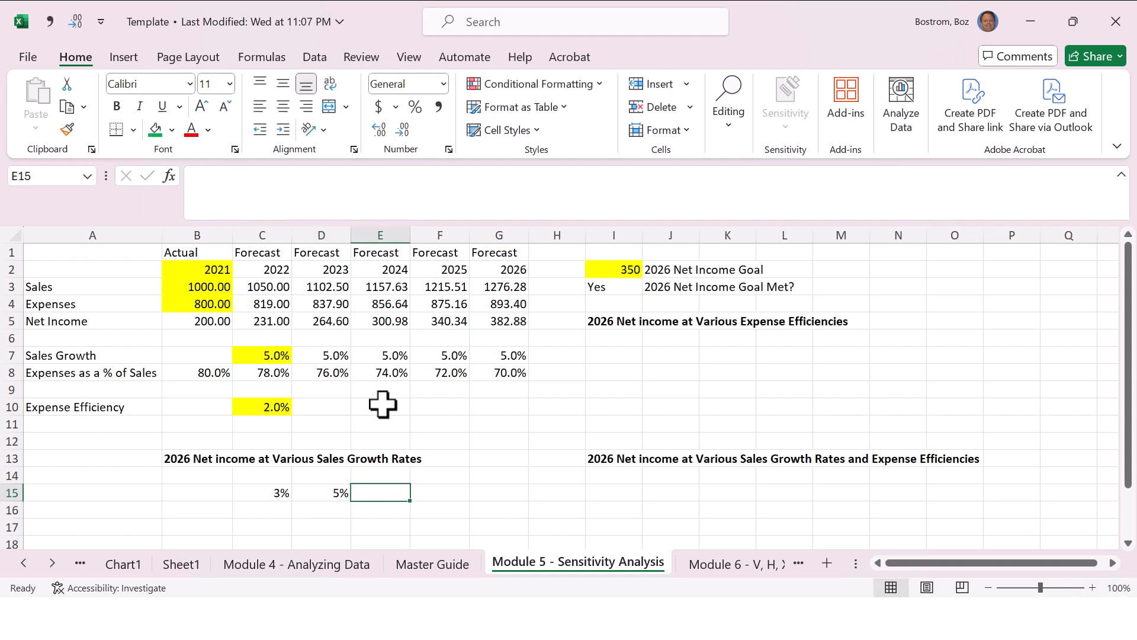
pyautogui.write('7%')
pyautogui.hotkey('ctrl', 'Return')
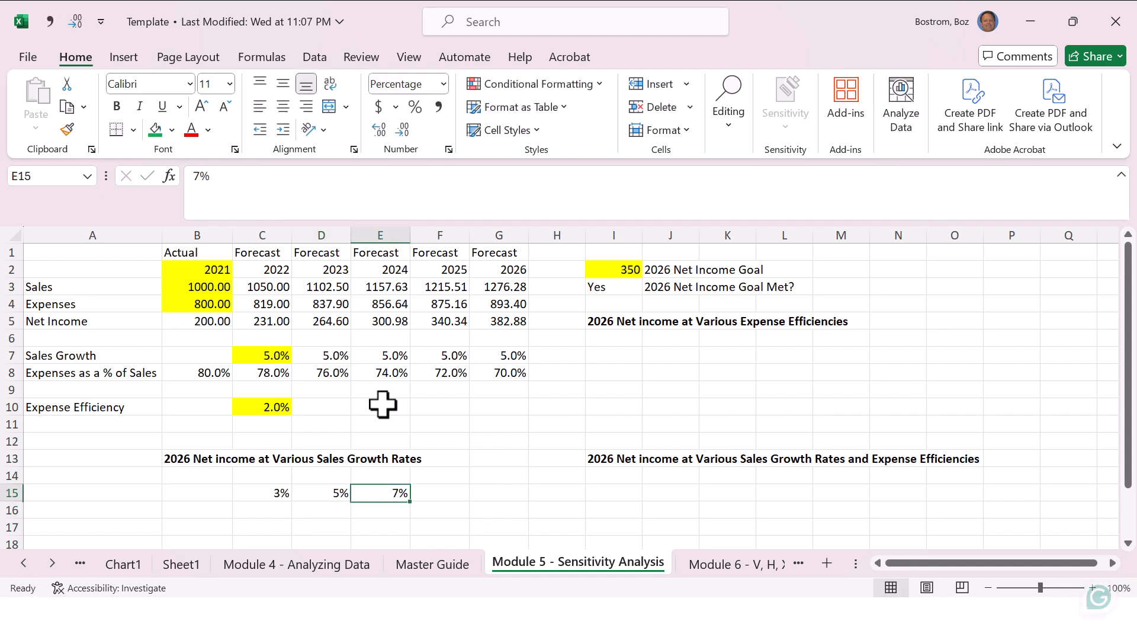
# Step: Link cell B16 to the 2026 net income with the formula =G5
pyautogui.press('Left')
pyautogui.press('Left')
pyautogui.press('Left')
pyautogui.press('Down')
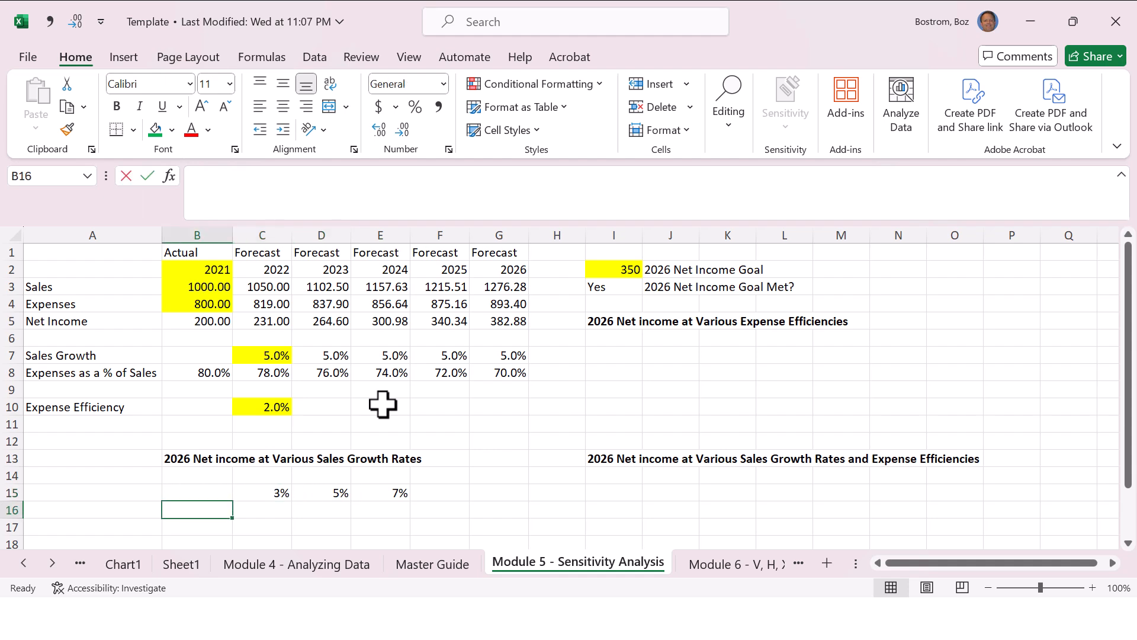
pyautogui.write('=')
pyautogui.press('Up')
pyautogui.press('Up')
pyautogui.press('Up')
pyautogui.press('Up')
pyautogui.press('Up')
pyautogui.press('Up')
pyautogui.press('Up')
pyautogui.press('Up')
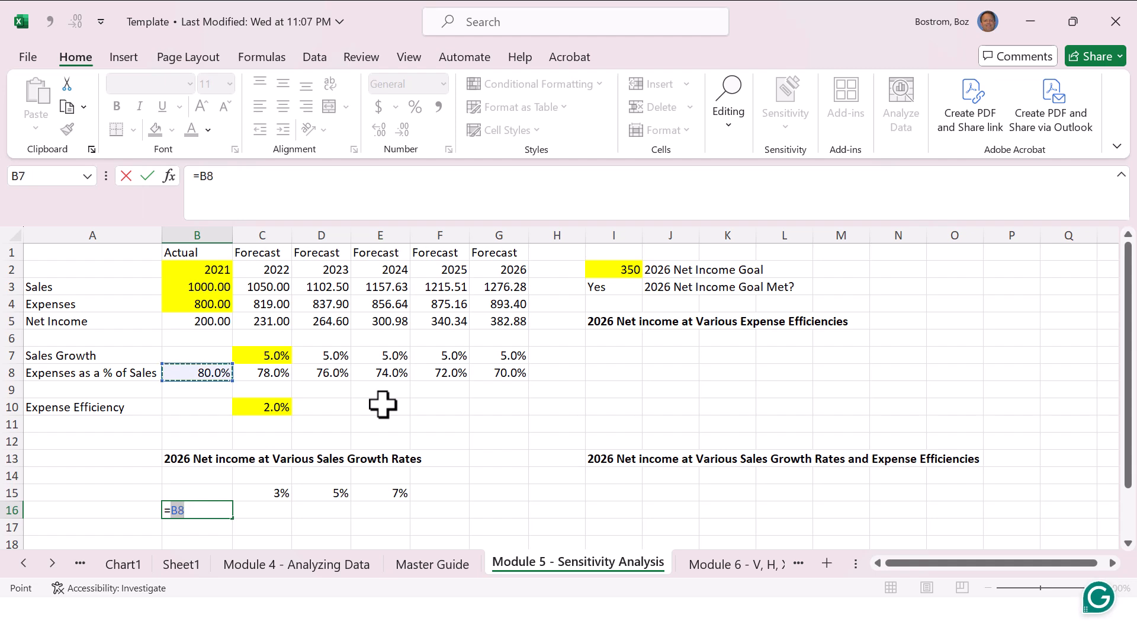
pyautogui.press('Up')
pyautogui.press('Up')
pyautogui.press('Up')
pyautogui.press('Right')
pyautogui.press('Right')
pyautogui.press('Right')
pyautogui.press('Right')
pyautogui.press('Right')
pyautogui.press('Return')
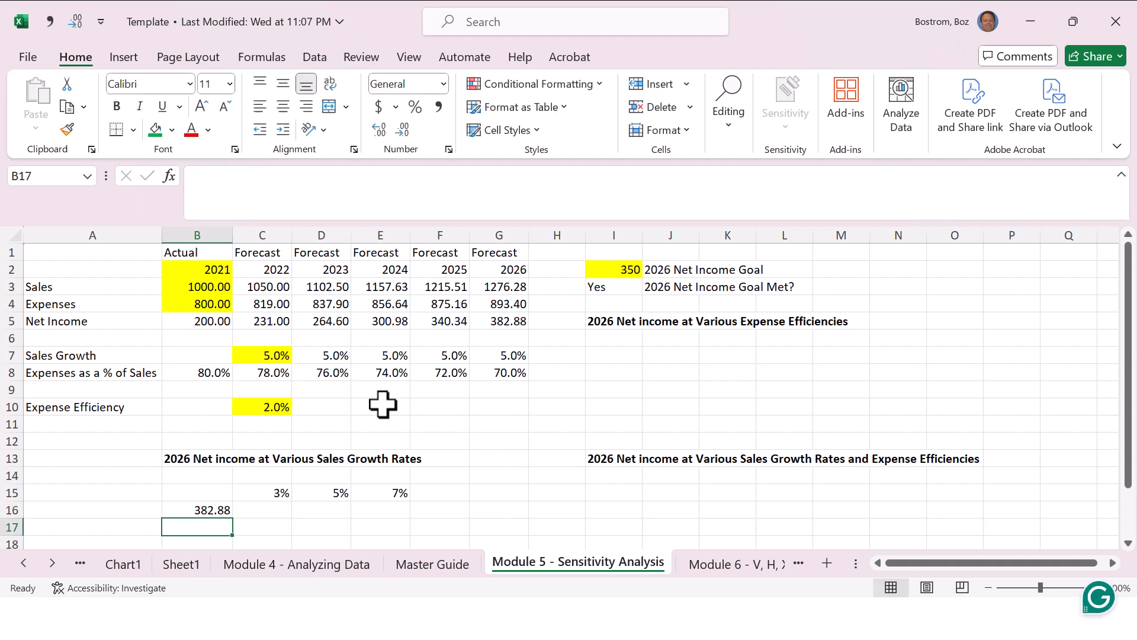
pyautogui.press('Up')
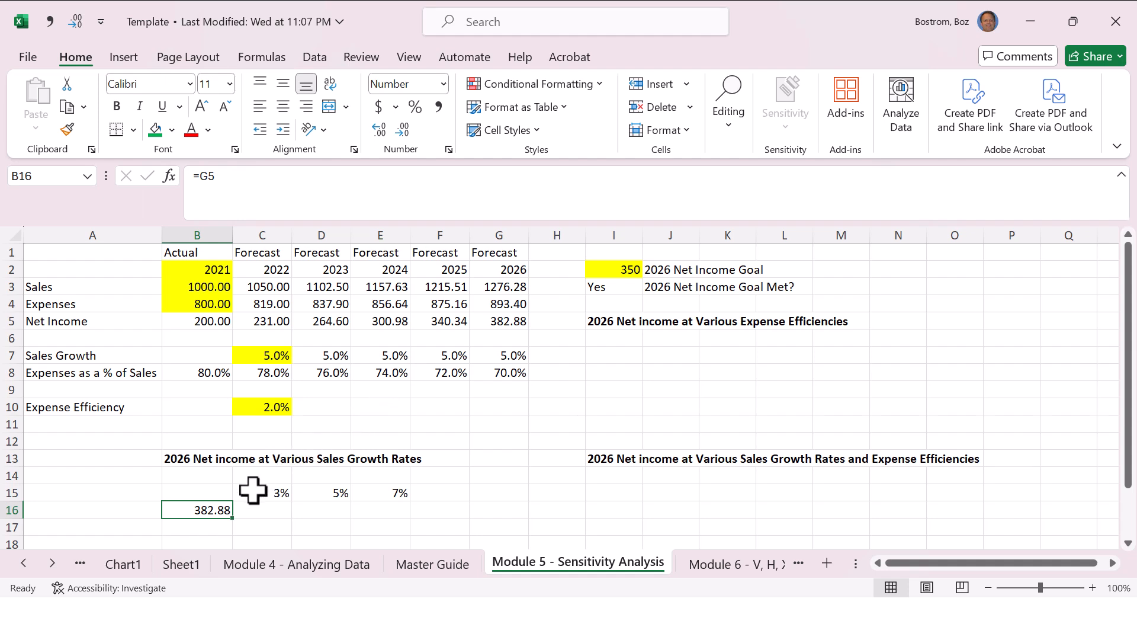
# Step: Create a what-if Data Table over B15:E16 using the sales growth cell C7 as the row input cell
pyautogui.moveTo(217, 495); pyautogui.dragTo(373, 510)
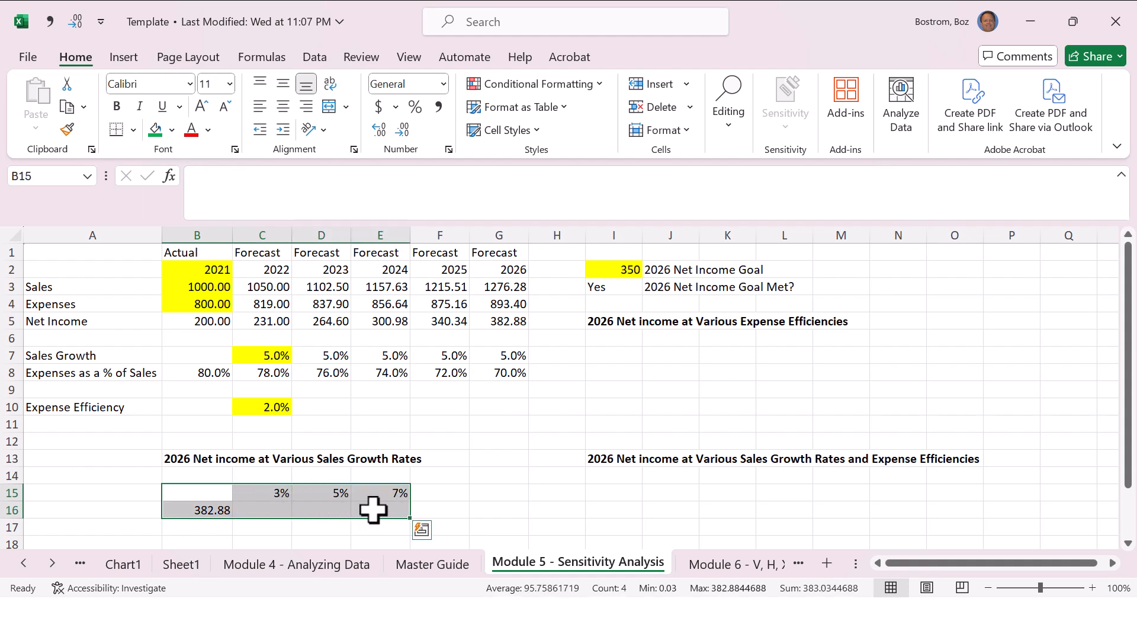
pyautogui.click(324, 61)
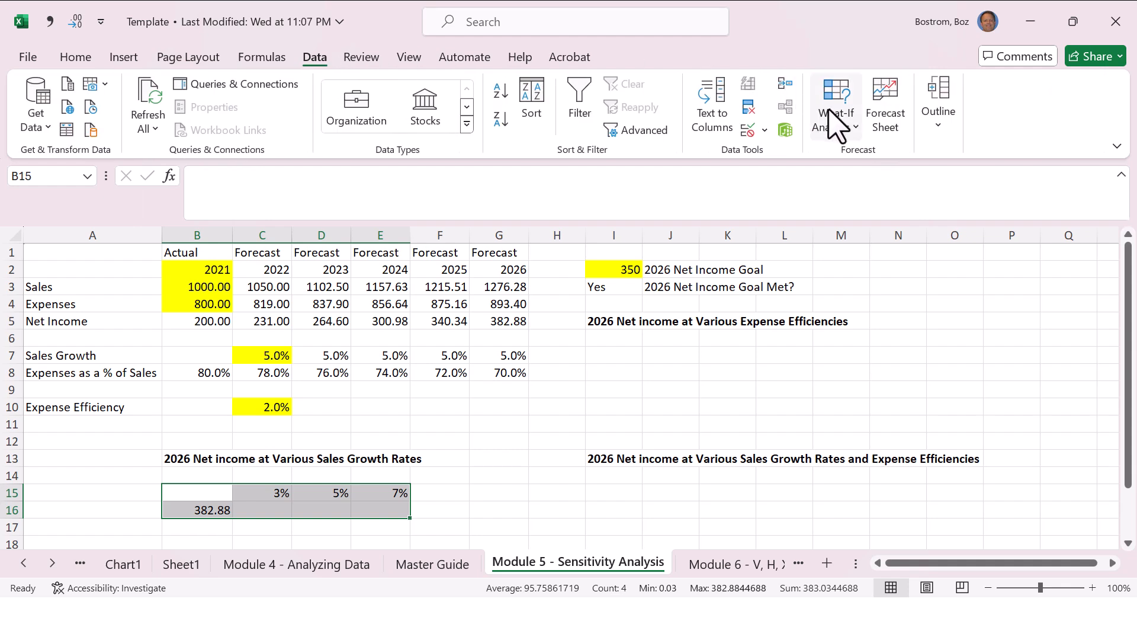
pyautogui.click(841, 120)
pyautogui.click(827, 155)
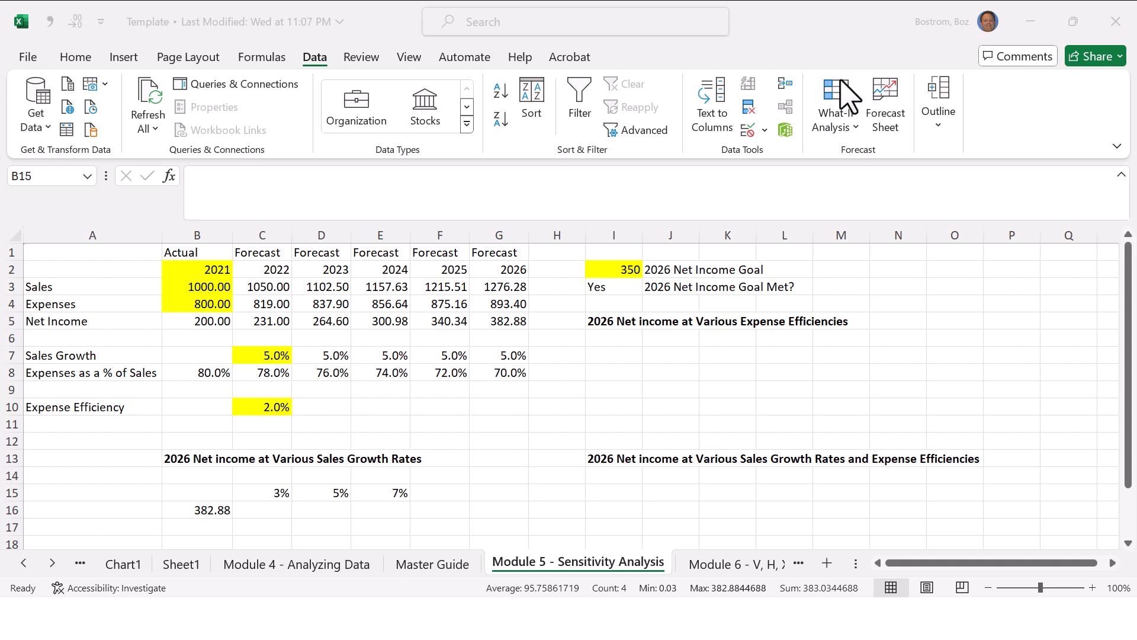
pyautogui.click(836, 99)
pyautogui.click(839, 114)
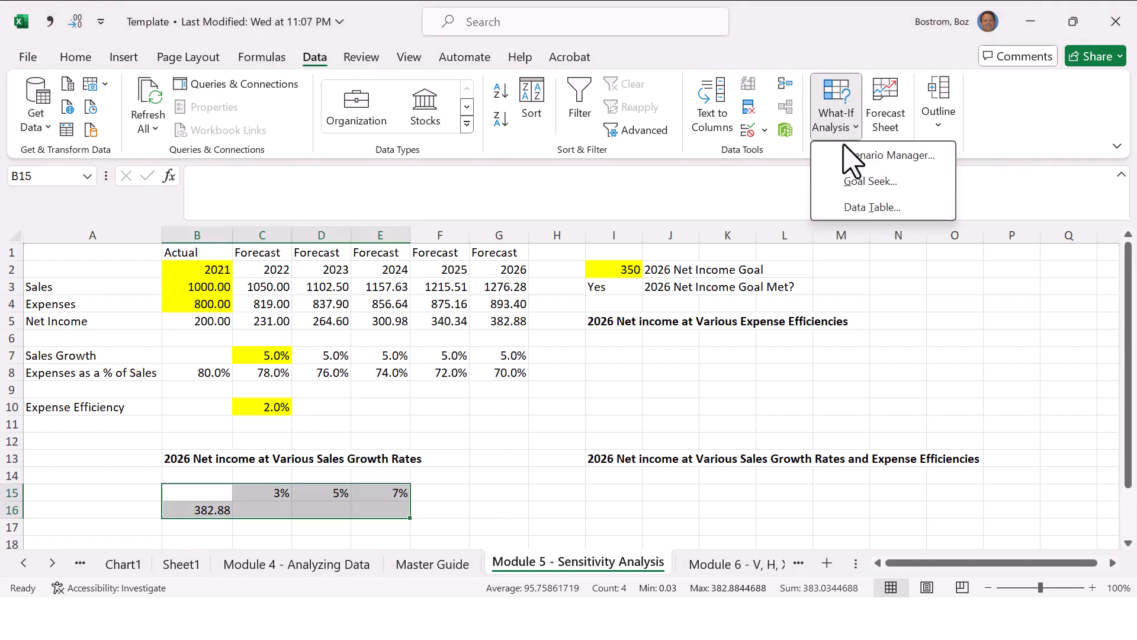
pyautogui.click(855, 204)
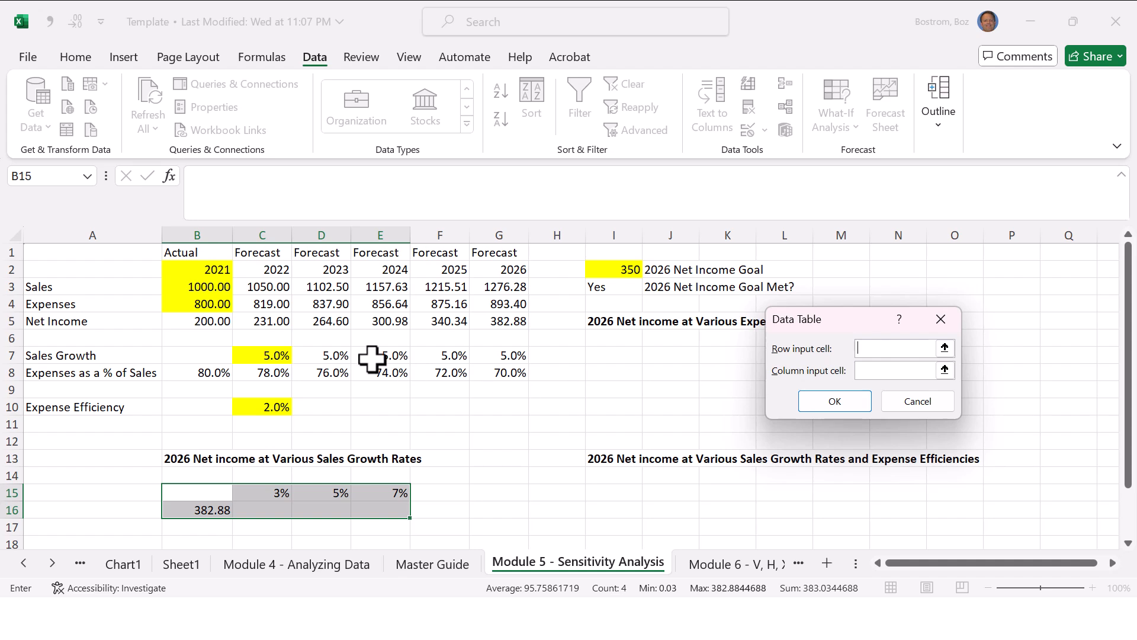
pyautogui.click(280, 358)
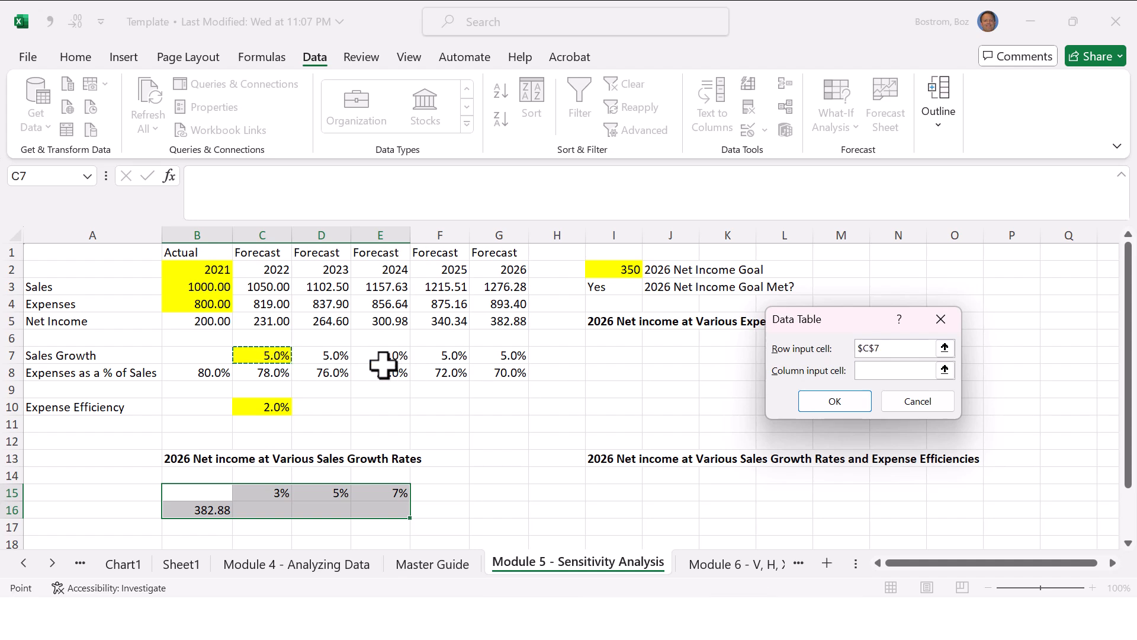
pyautogui.click(832, 401)
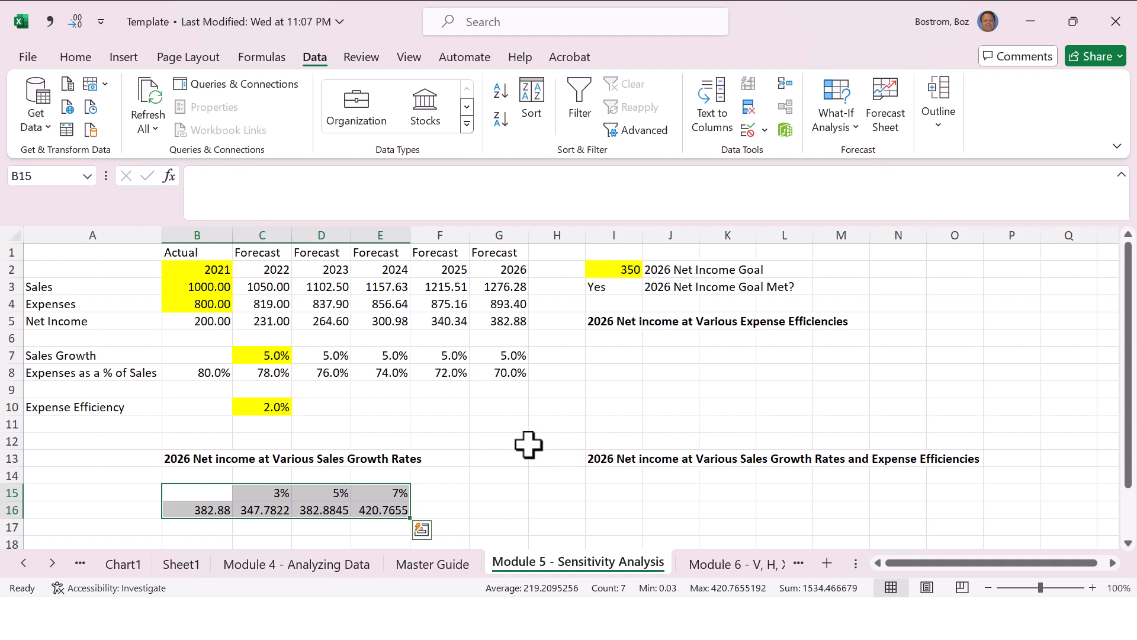
# Step: Examine the data table's results under the growth rates and compare them with the 2026 net income in G5
pyautogui.click(384, 461)
pyautogui.click(276, 493)
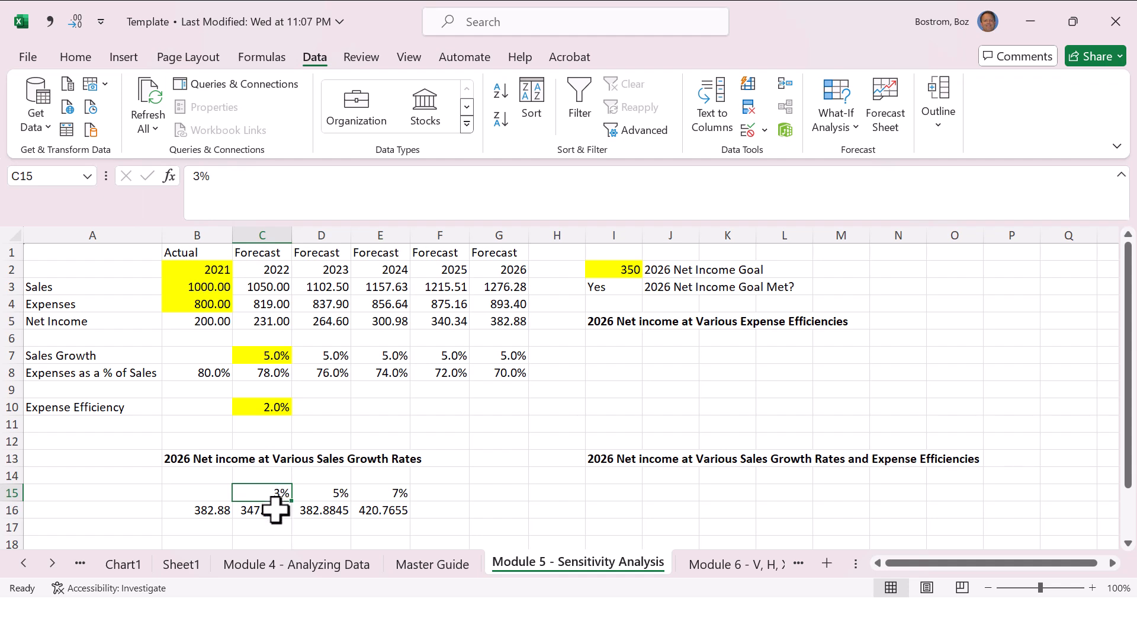
pyautogui.click(276, 510)
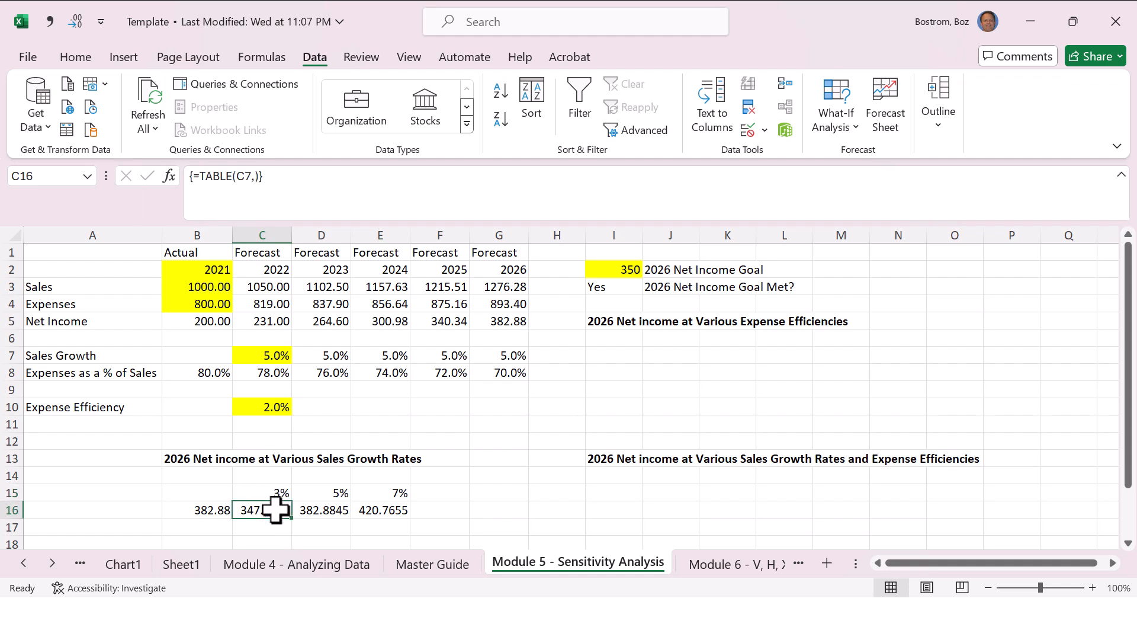
pyautogui.click(336, 493)
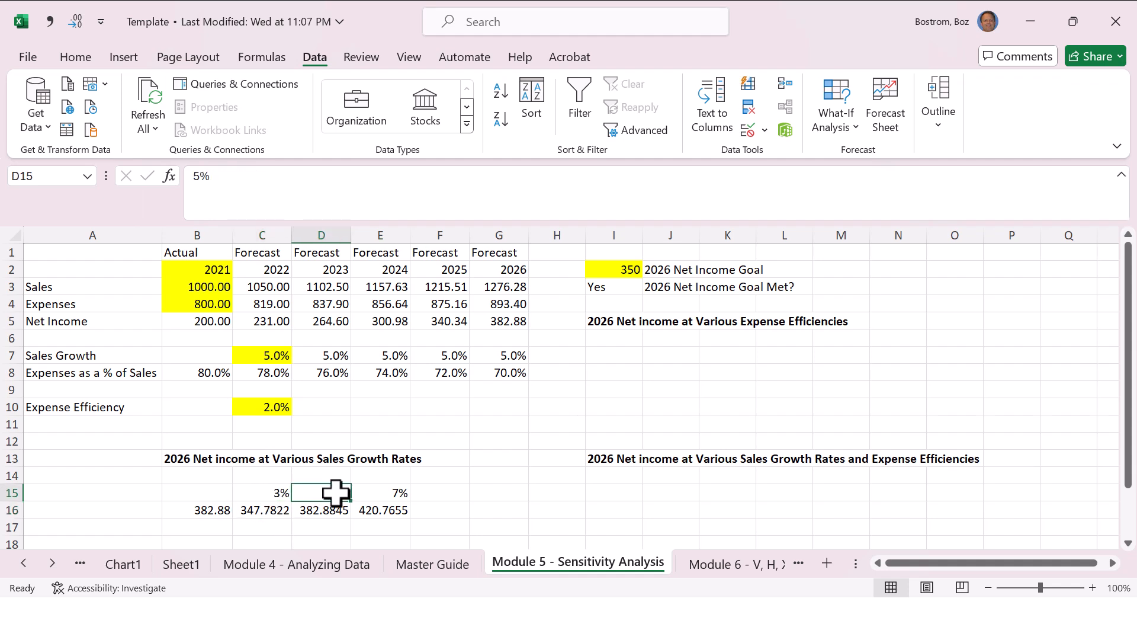
pyautogui.press('Left')
pyautogui.press('Right')
pyautogui.press('Down')
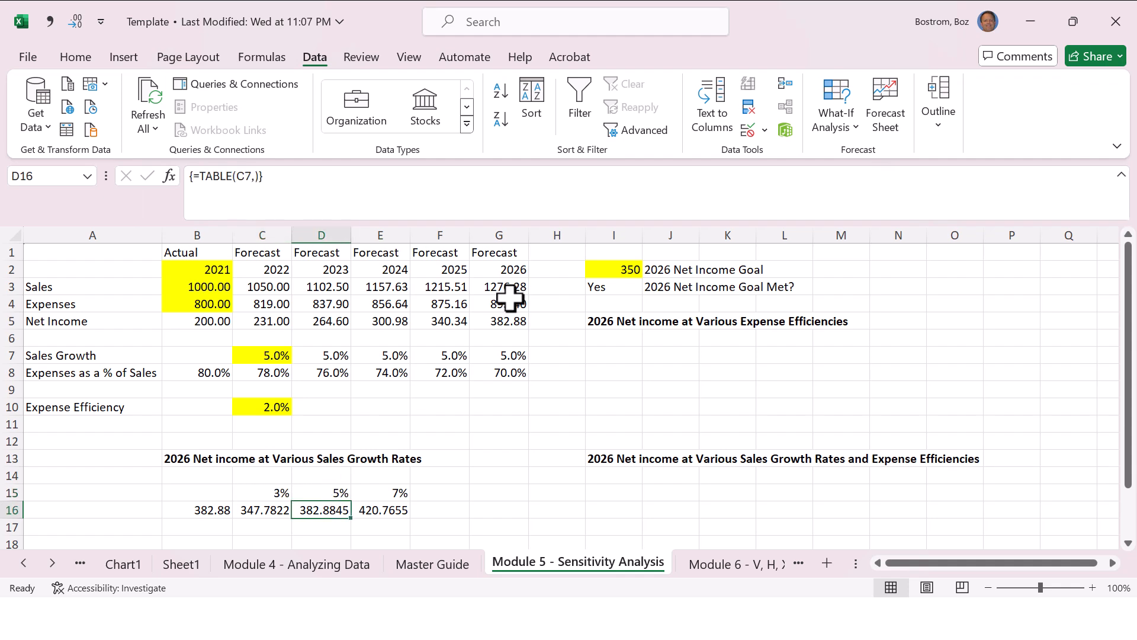
pyautogui.click(508, 321)
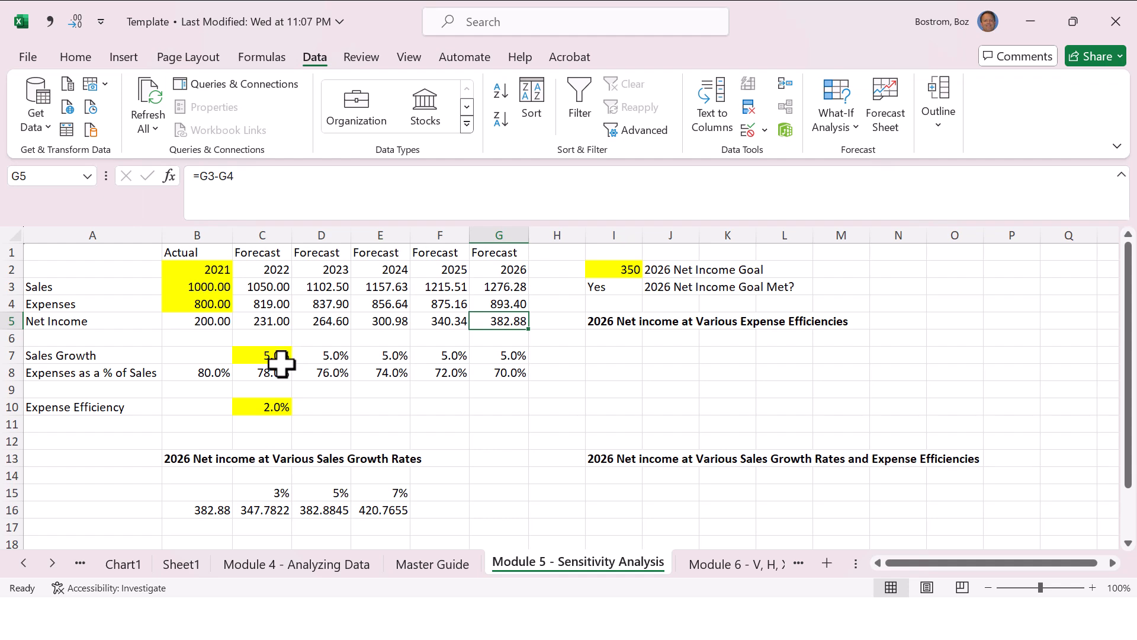
pyautogui.click(382, 488)
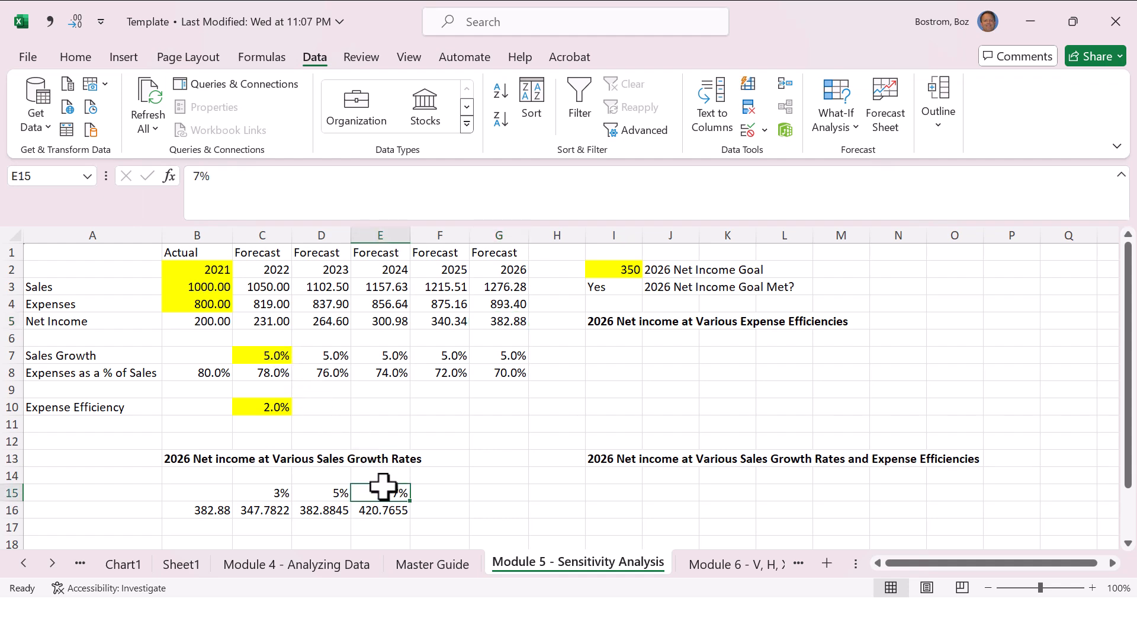
# Step: Paste the copied widget rows into E4:F8 on Sheet1 and return to the Module 5 - Sensitivity Analysis sheet
pyautogui.click(385, 508)
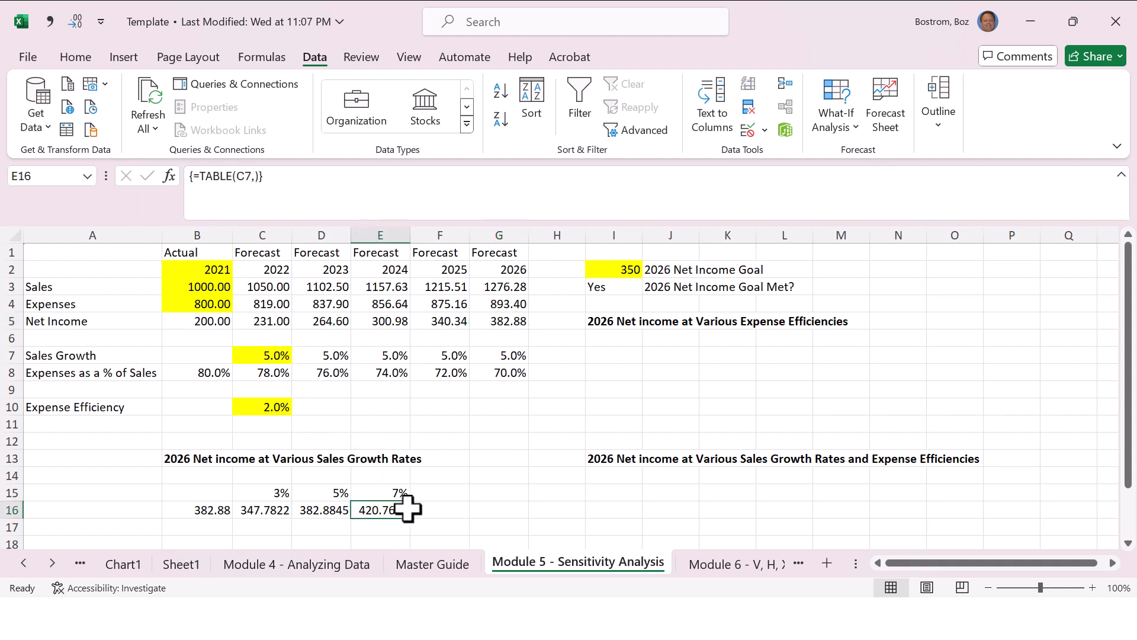
pyautogui.press('Up')
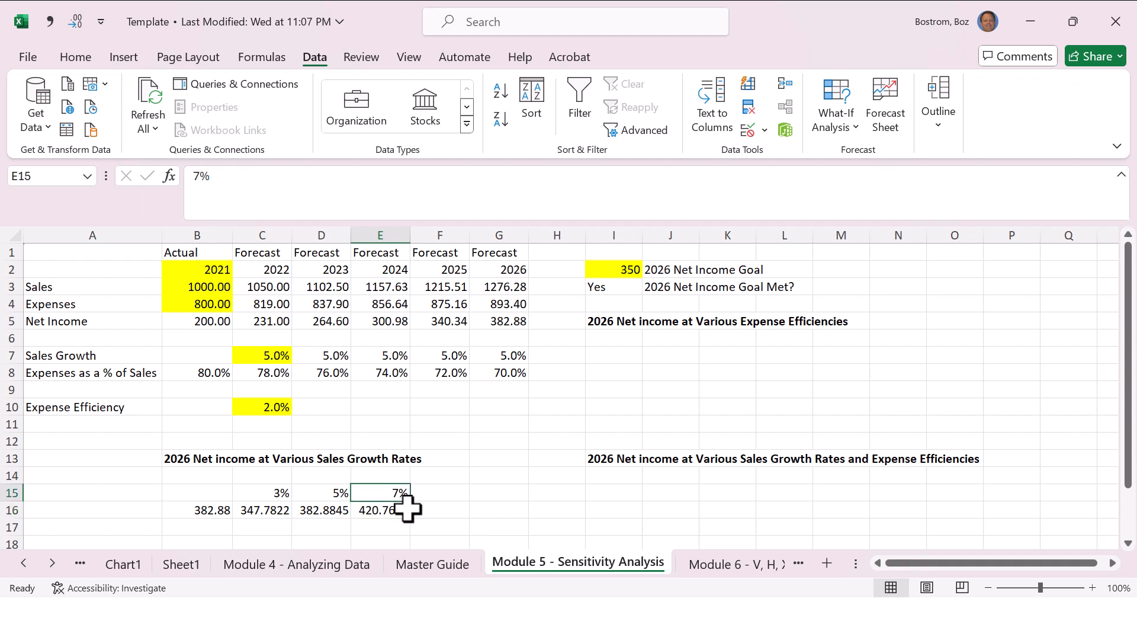
pyautogui.write('10')
pyautogui.press('Return')
pyautogui.press('Up')
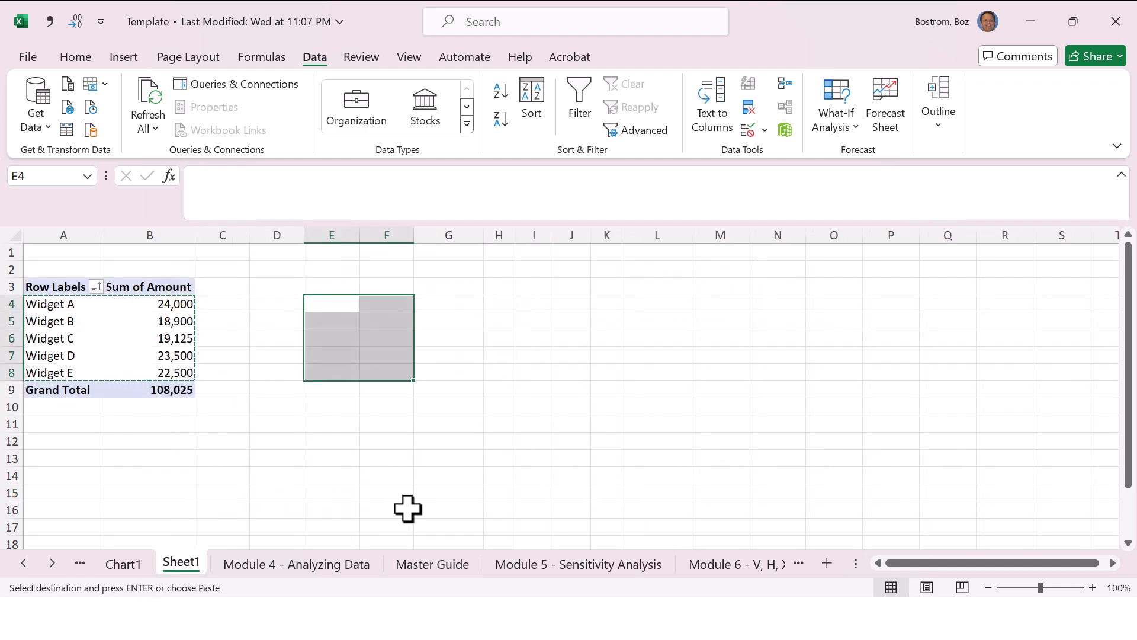
pyautogui.press('Return')
pyautogui.hotkey('ctrl', 'q')
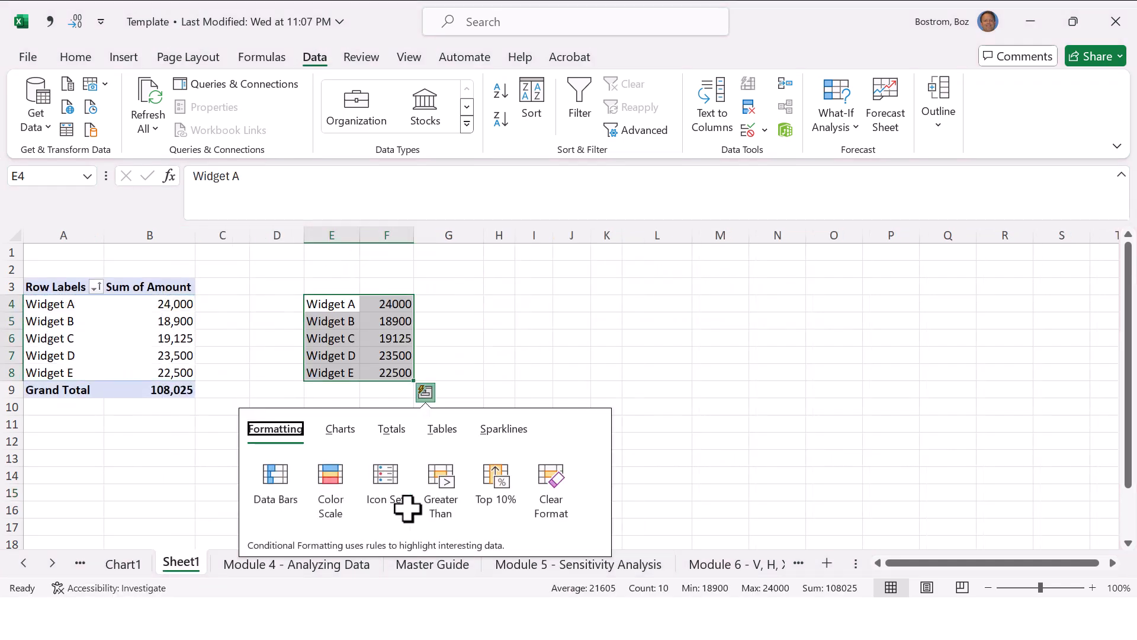
pyautogui.press('Right')
pyautogui.press('Escape')
pyautogui.hotkey('ctrl', 'pagedown')
pyautogui.hotkey('ctrl', 'pagedown')
pyautogui.hotkey('ctrl', 'pagedown')
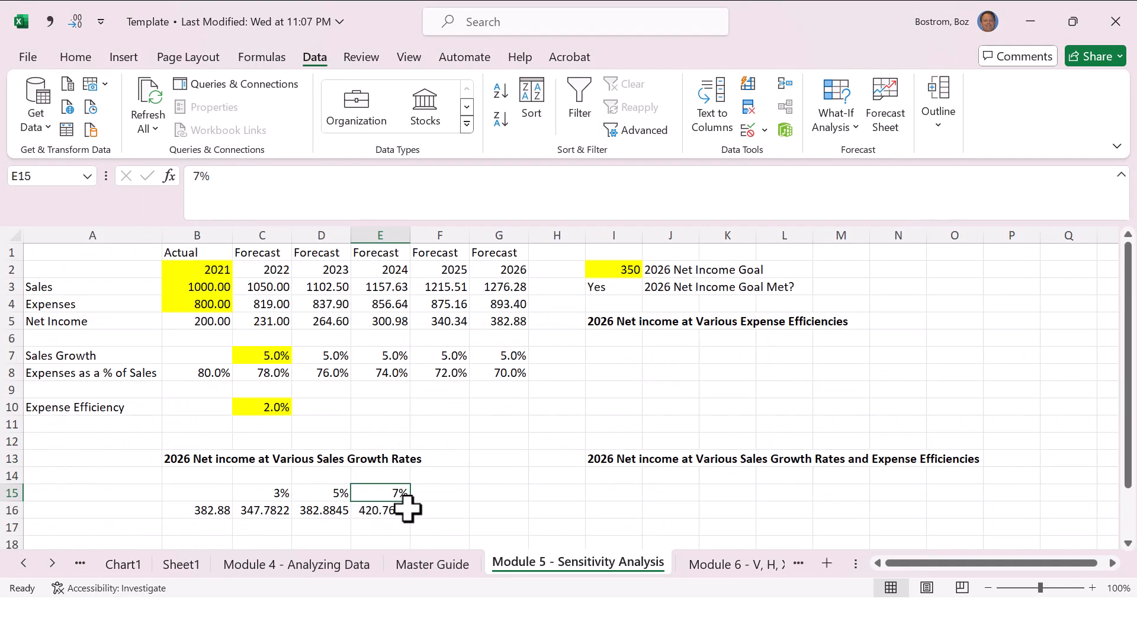
# Step: Clear the whole sales growth data table in B15:E16
pyautogui.hotkey('shift', 'Down')
pyautogui.hotkey('shift', 'Left')
pyautogui.hotkey('shift', 'Left')
pyautogui.hotkey('shift', 'Left')
pyautogui.press('Delete')
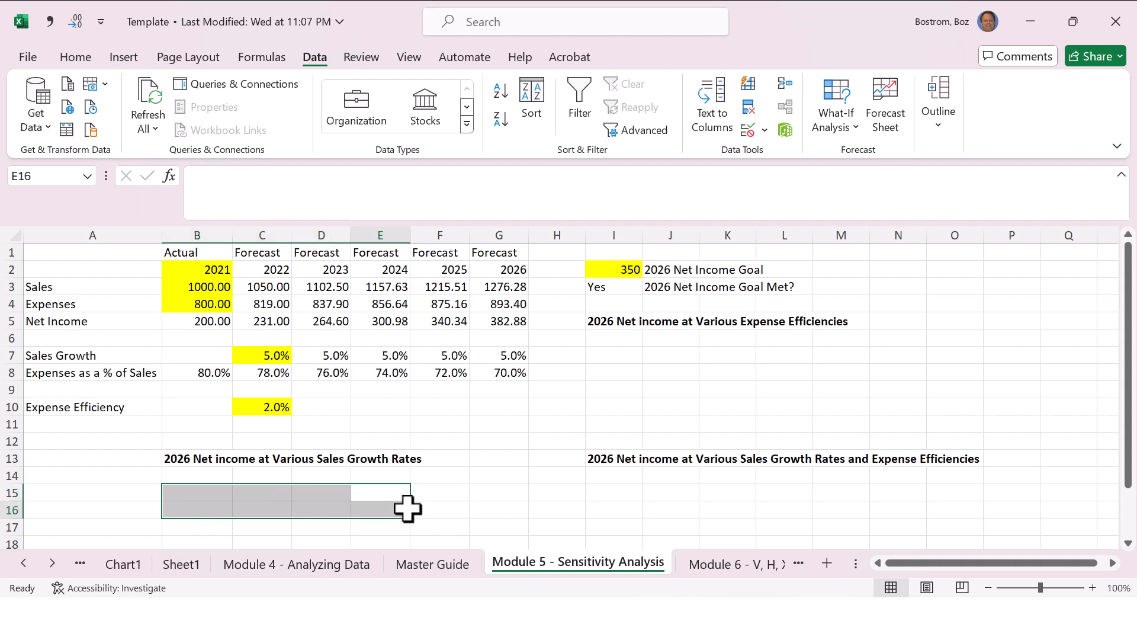
# Step: Enter the sales growth rates 3%, 5% and 7% again in cells C15 to E15
pyautogui.press('Up')
pyautogui.press('Left')
pyautogui.press('Left')
pyautogui.write('3%')
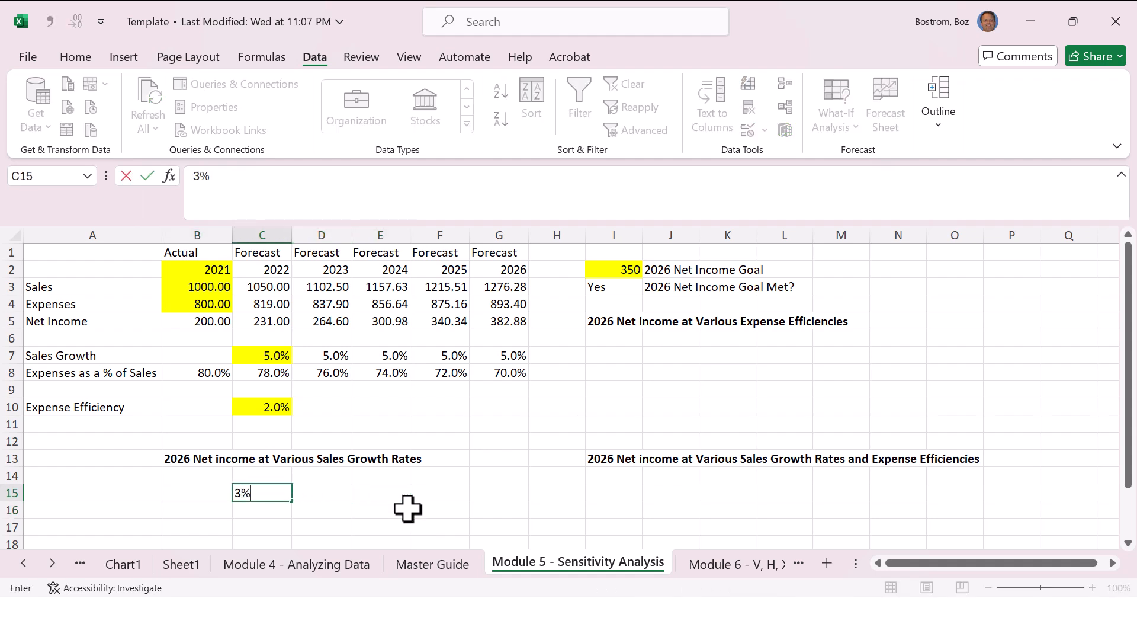
pyautogui.press('Tab')
pyautogui.write('5%')
pyautogui.press('Tab')
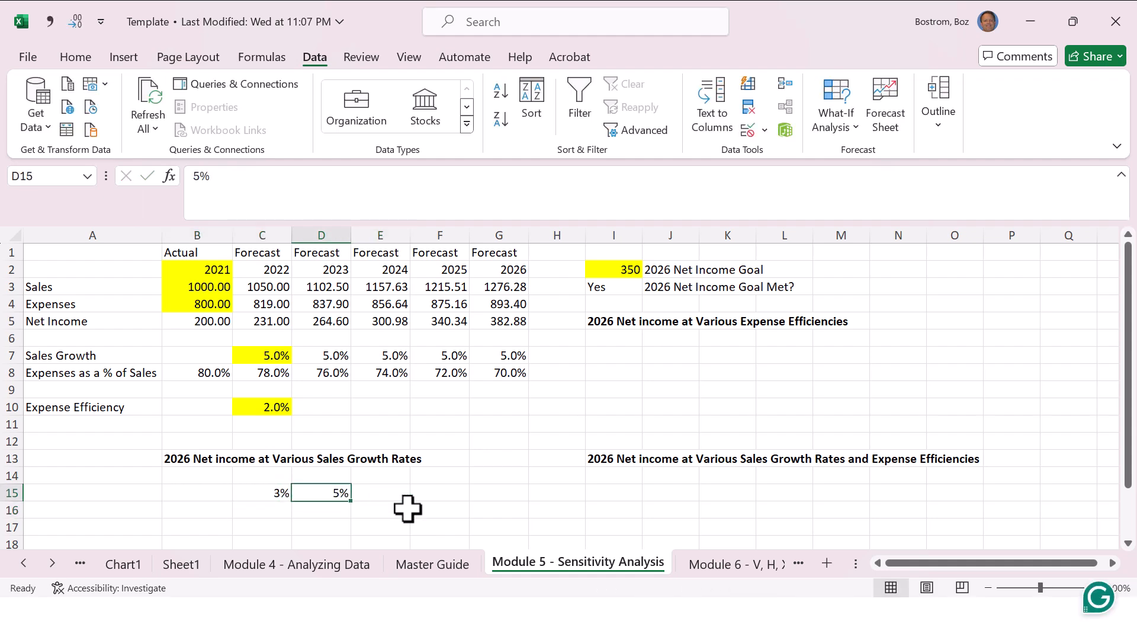
pyautogui.write('7%')
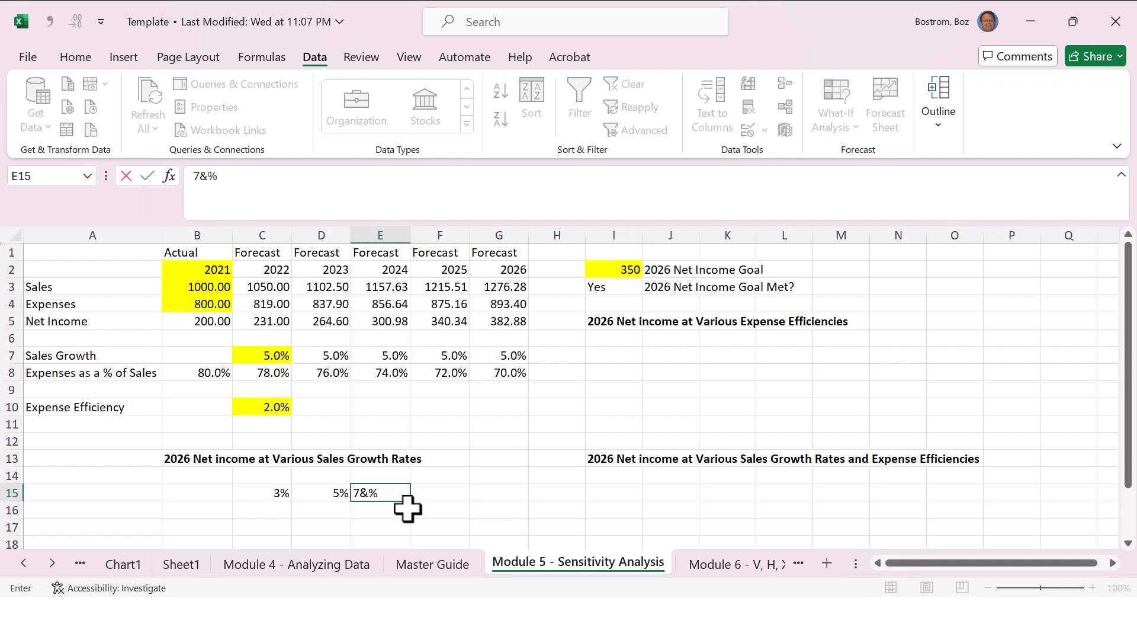
pyautogui.press('Tab')
pyautogui.press('Left')
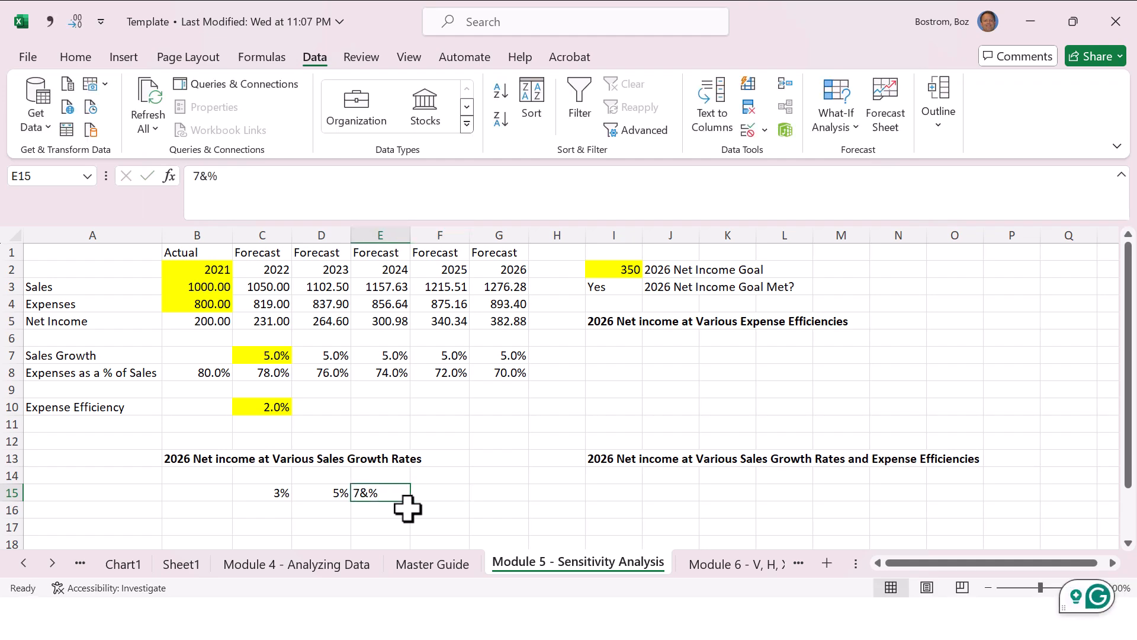
pyautogui.write('7')
pyautogui.press('Return')
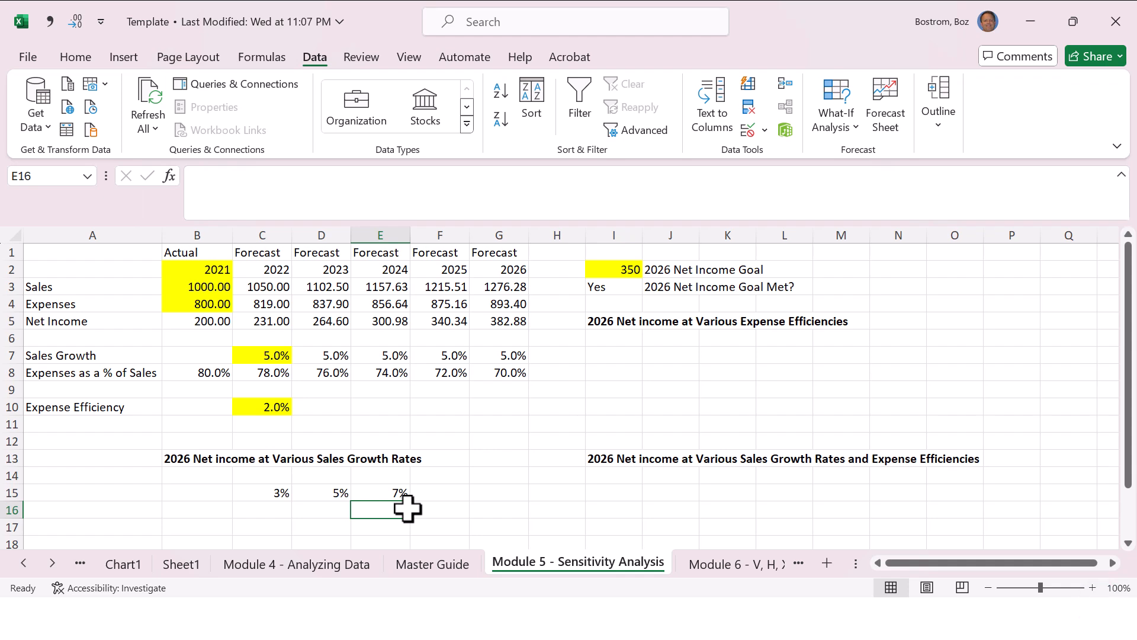
# Step: Link cell F16, one column past the last growth rate, to the 2026 net income with the formula =G5
pyautogui.press('Right')
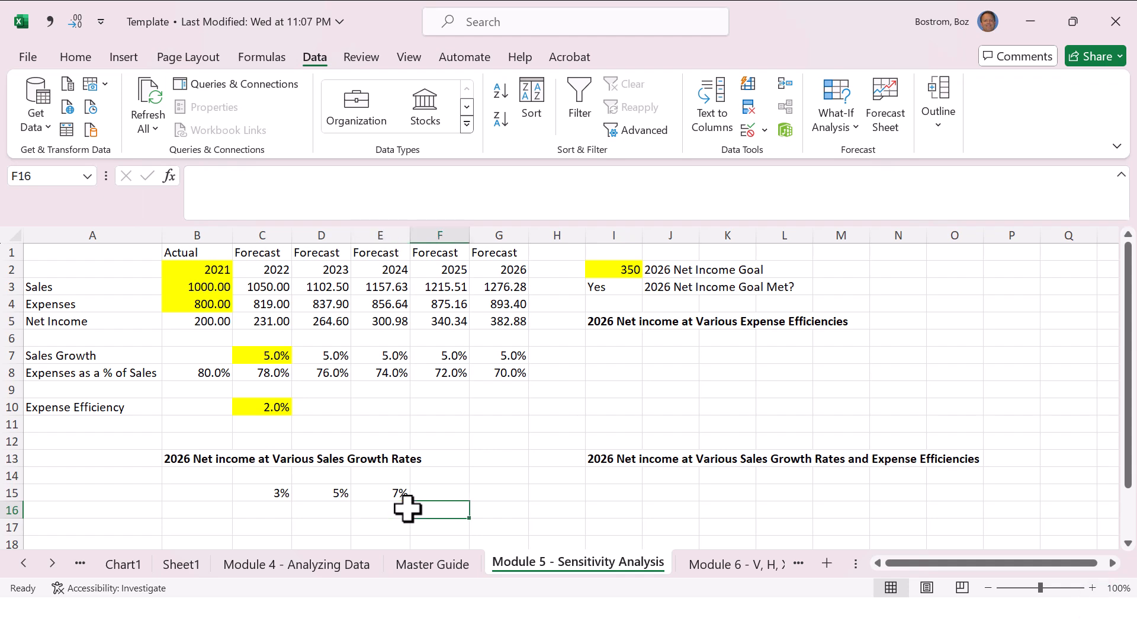
pyautogui.write('=')
pyautogui.press('Left')
pyautogui.press('Left')
pyautogui.press('Left')
pyautogui.press('Up')
pyautogui.press('Up')
pyautogui.press('Up')
pyautogui.press('Up')
pyautogui.press('Up')
pyautogui.press('Up')
pyautogui.press('Up')
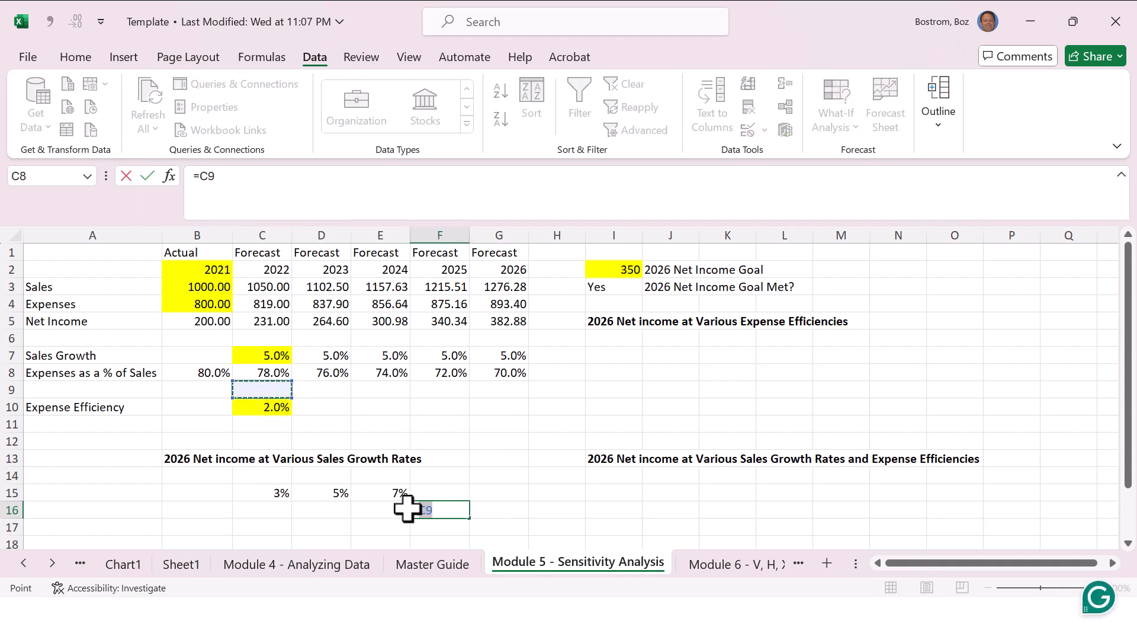
pyautogui.press('Up')
pyautogui.press('Up')
pyautogui.press('Up')
pyautogui.press('Up')
pyautogui.press('Right')
pyautogui.press('Right')
pyautogui.press('Right')
pyautogui.press('Right')
pyautogui.hotkey('ctrl', 'Return')
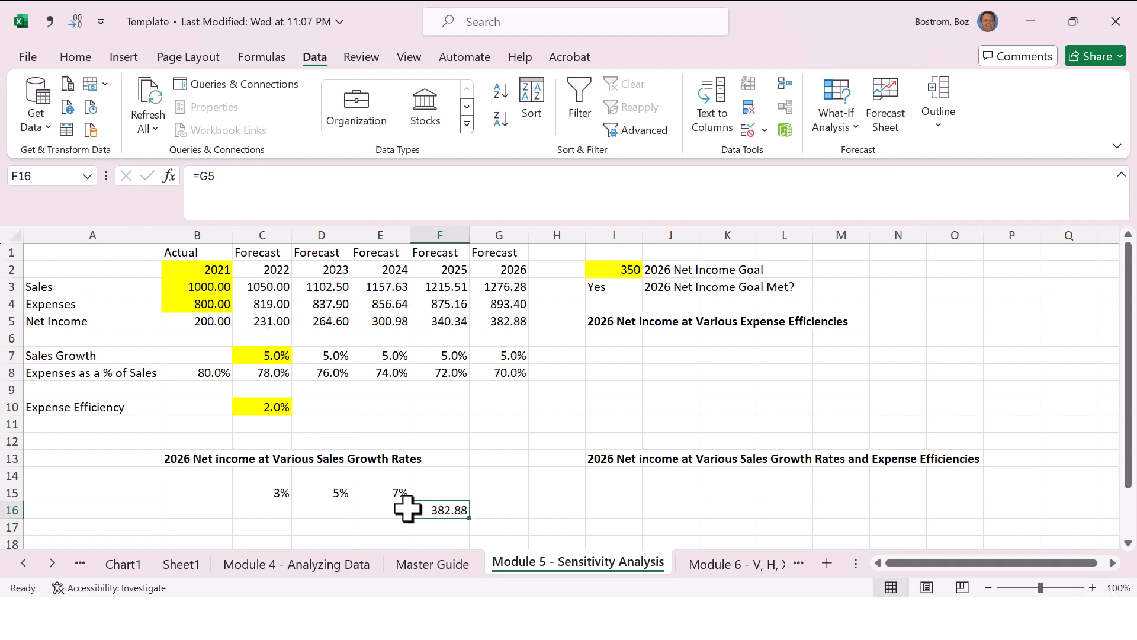
# Step: Try a what-if Data Table over C15:F16 using the sales growth cell C7 as the row input cell
pyautogui.press('Up')
pyautogui.press('Left')
pyautogui.press('Left')
pyautogui.press('Left')
pyautogui.hotkey('shift', 'Right')
pyautogui.hotkey('shift', 'Right')
pyautogui.hotkey('shift', 'Right')
pyautogui.hotkey('shift', 'Down')
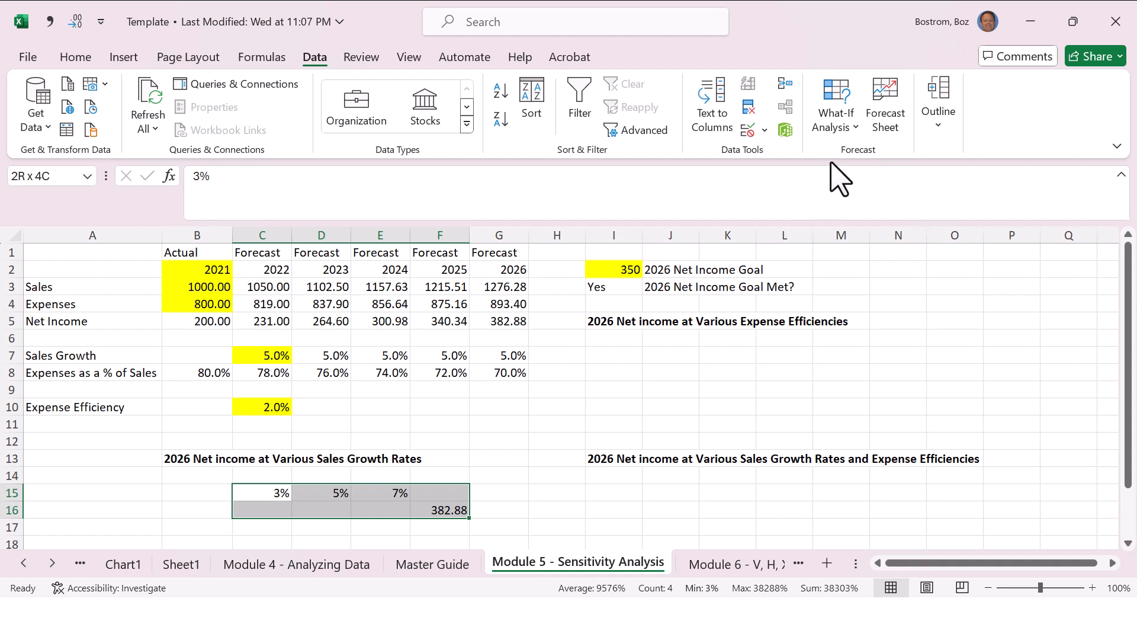
pyautogui.click(837, 121)
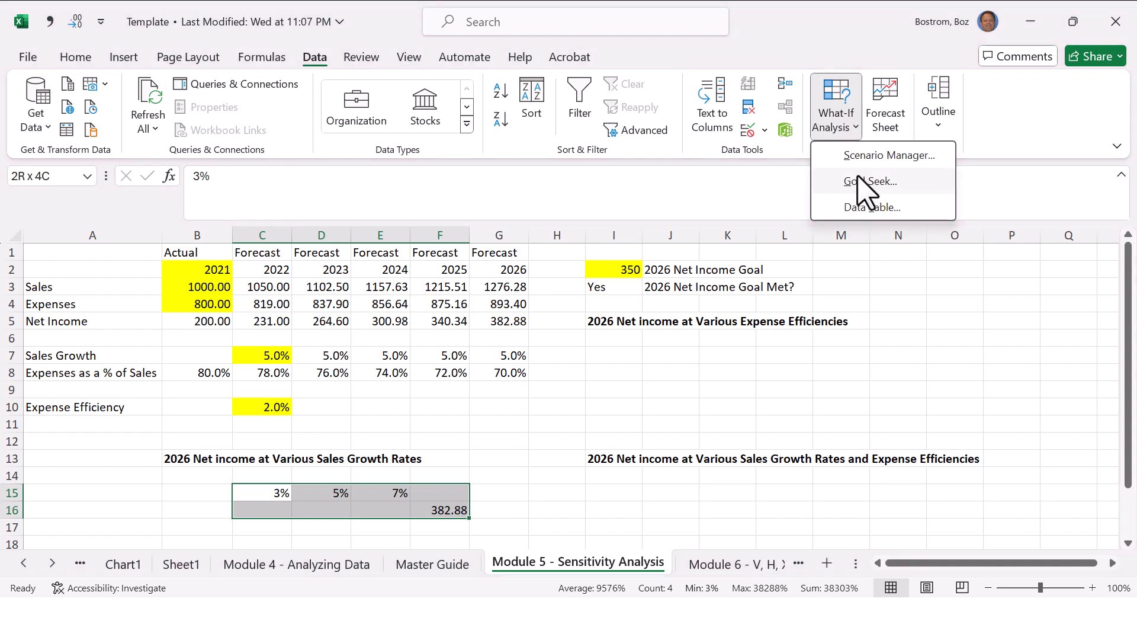
pyautogui.click(866, 207)
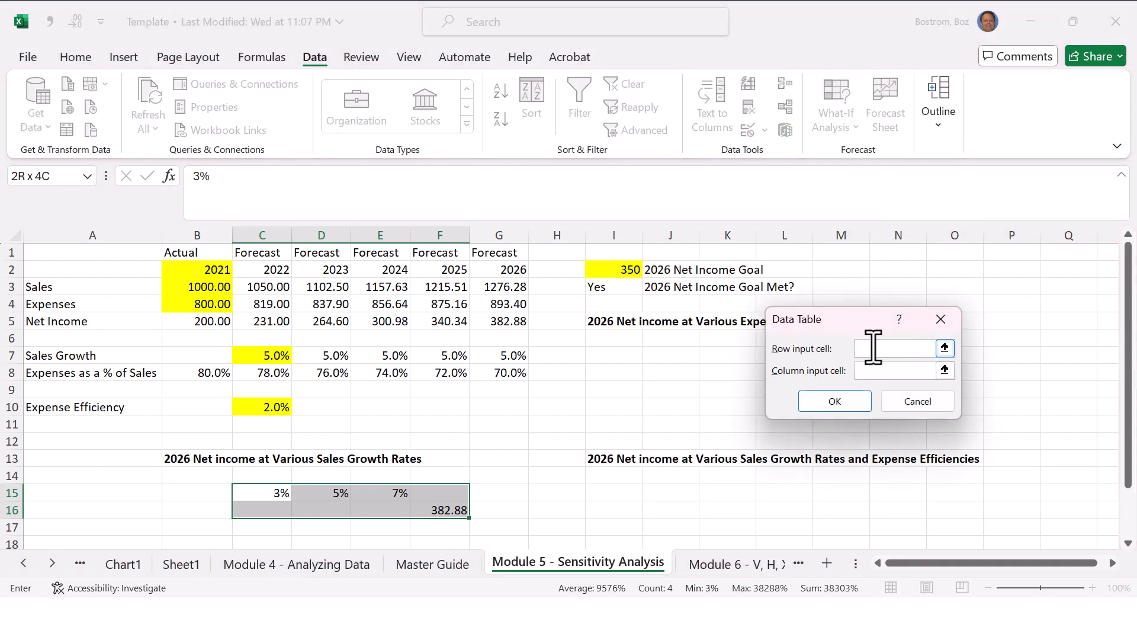
pyautogui.click(264, 355)
pyautogui.click(835, 401)
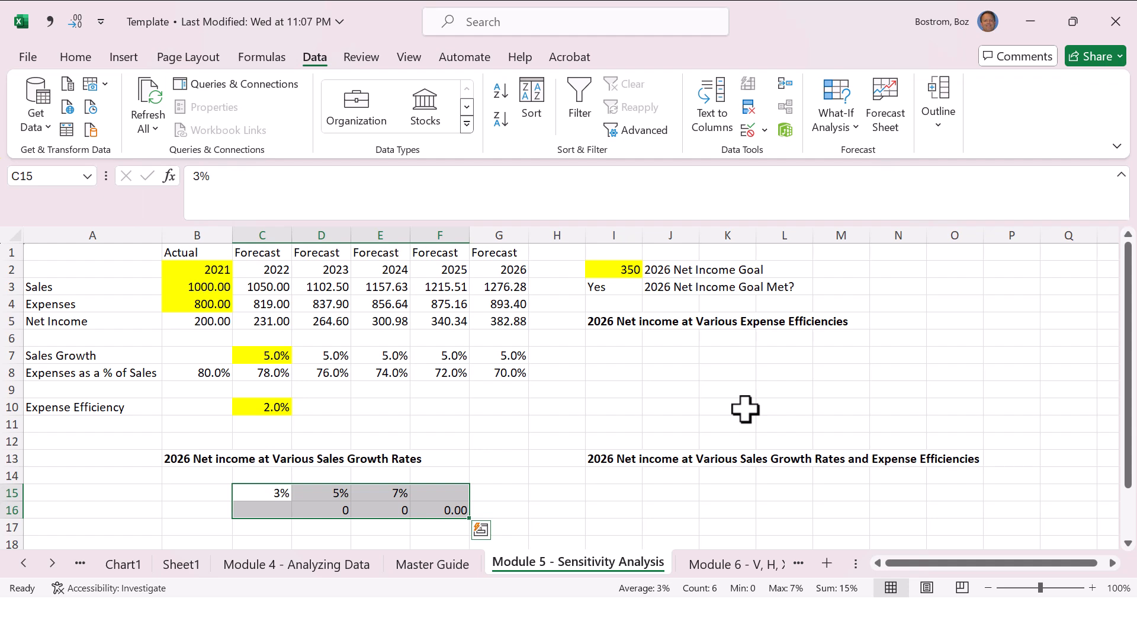
# Step: Delete the attempted data table row in C16:F16, keeping the growth rates above it
pyautogui.press('Down')
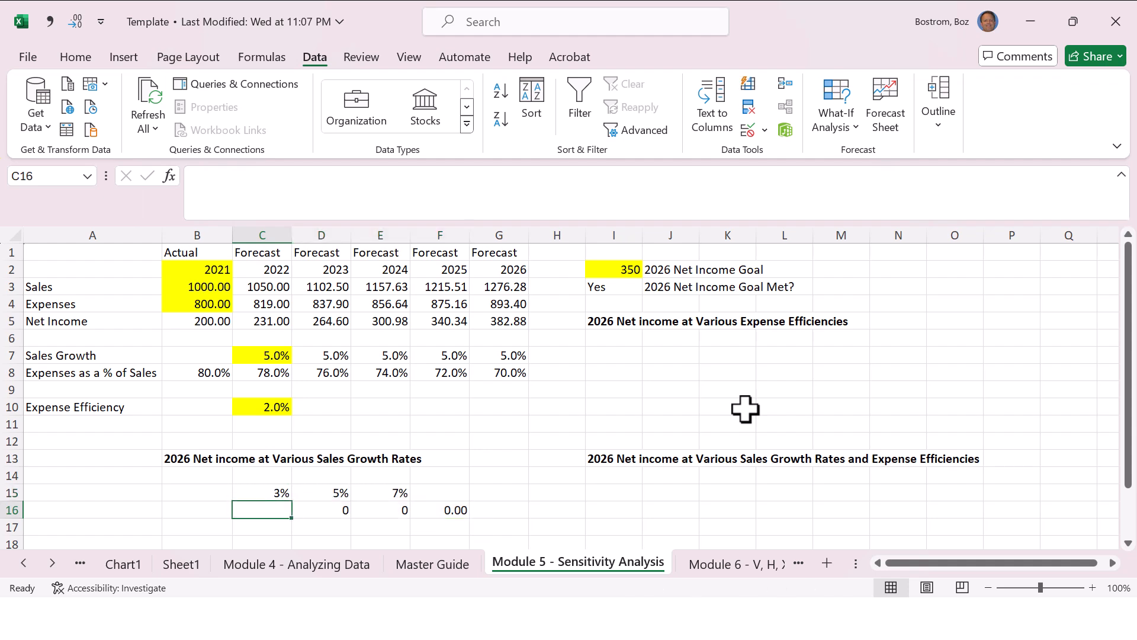
pyautogui.hotkey('shift', 'Right')
pyautogui.hotkey('shift', 'Right')
pyautogui.hotkey('shift', 'Right')
pyautogui.hotkey('shift', 'Right')
pyautogui.hotkey('shift', 'Left')
pyautogui.press('Delete')
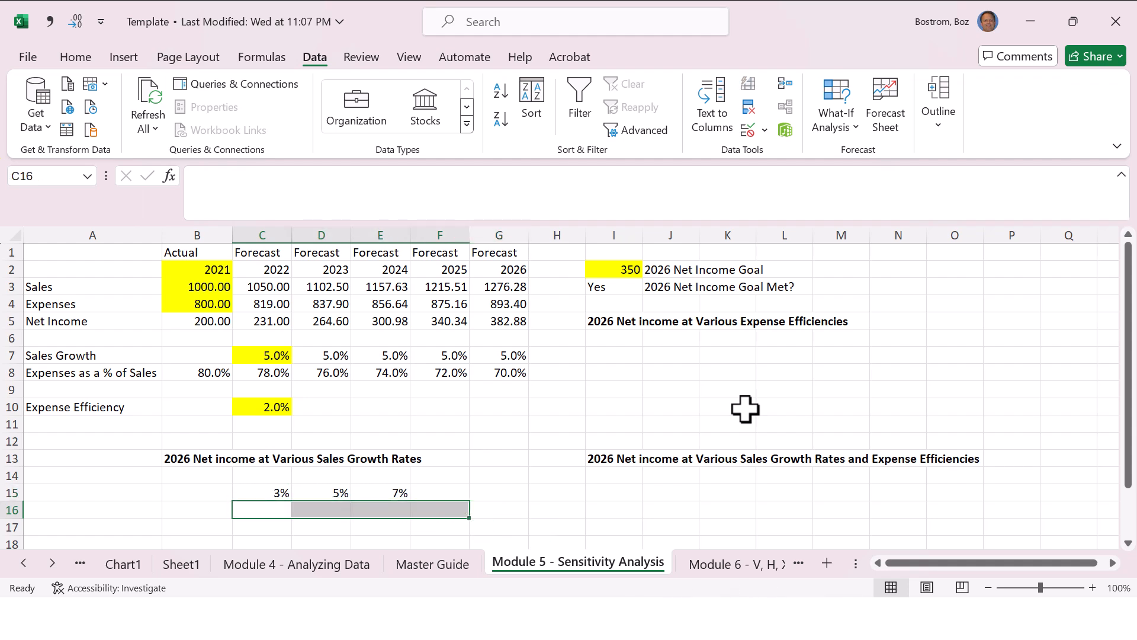
# Step: Link cell B16, below and before the first growth rate, to the 2026 net income with the formula =G5
pyautogui.press('Left')
pyautogui.press('Up')
pyautogui.press('Right')
pyautogui.press('Right')
pyautogui.press('Right')
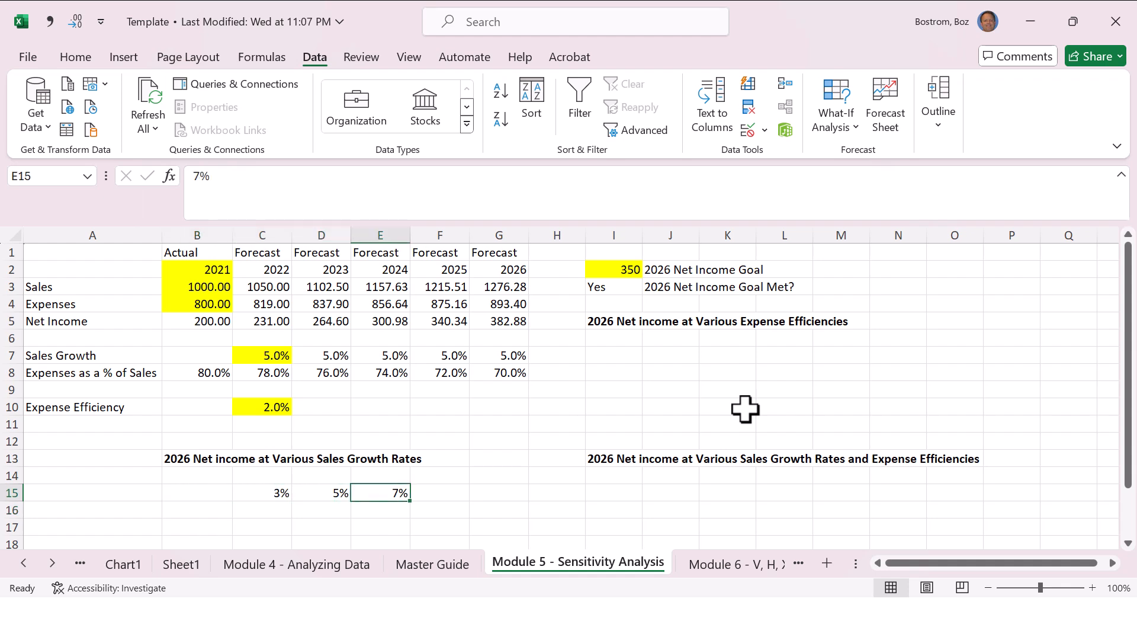
pyautogui.press('Left')
pyautogui.press('Left')
pyautogui.press('Left')
pyautogui.press('Down')
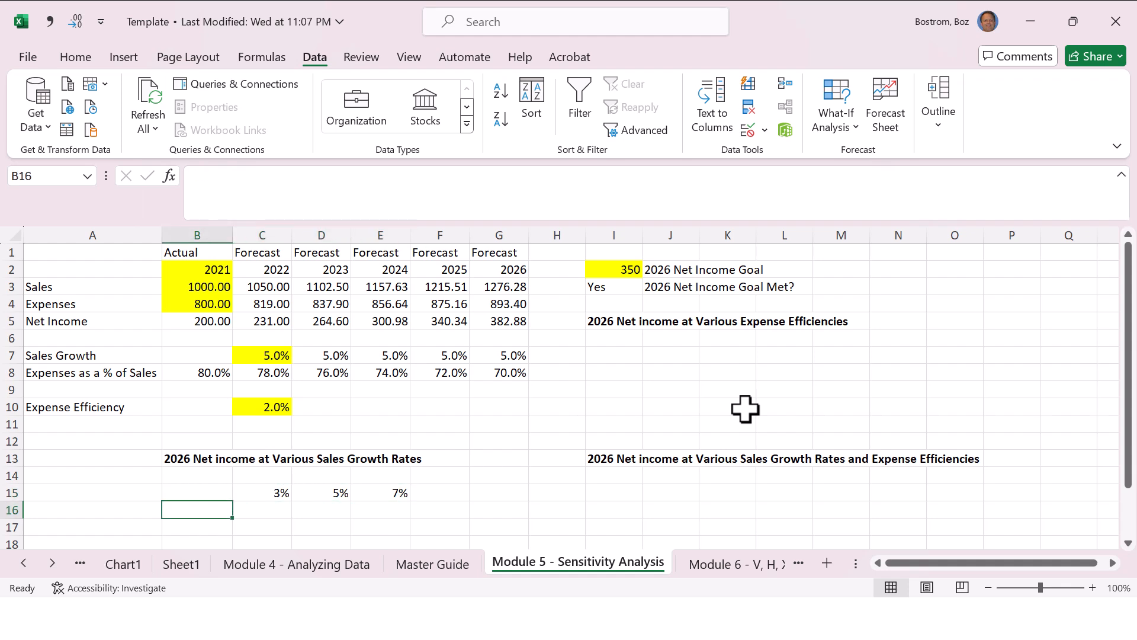
pyautogui.write('=')
pyautogui.press('Up')
pyautogui.press('Up')
pyautogui.press('Up')
pyautogui.press('Up')
pyautogui.press('Up')
pyautogui.press('Up')
pyautogui.press('Up')
pyautogui.press('Up')
pyautogui.press('Up')
pyautogui.press('Up')
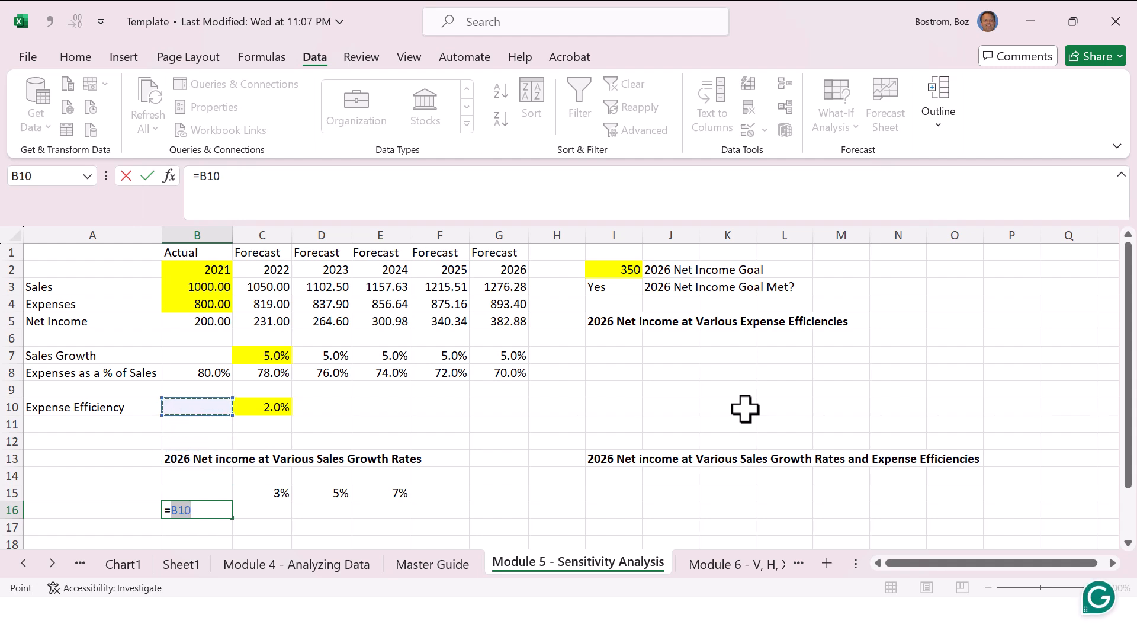
pyautogui.press('Up')
pyautogui.press('Right')
pyautogui.press('Right')
pyautogui.press('Right')
pyautogui.press('Right')
pyautogui.press('Right')
pyautogui.press('Return')
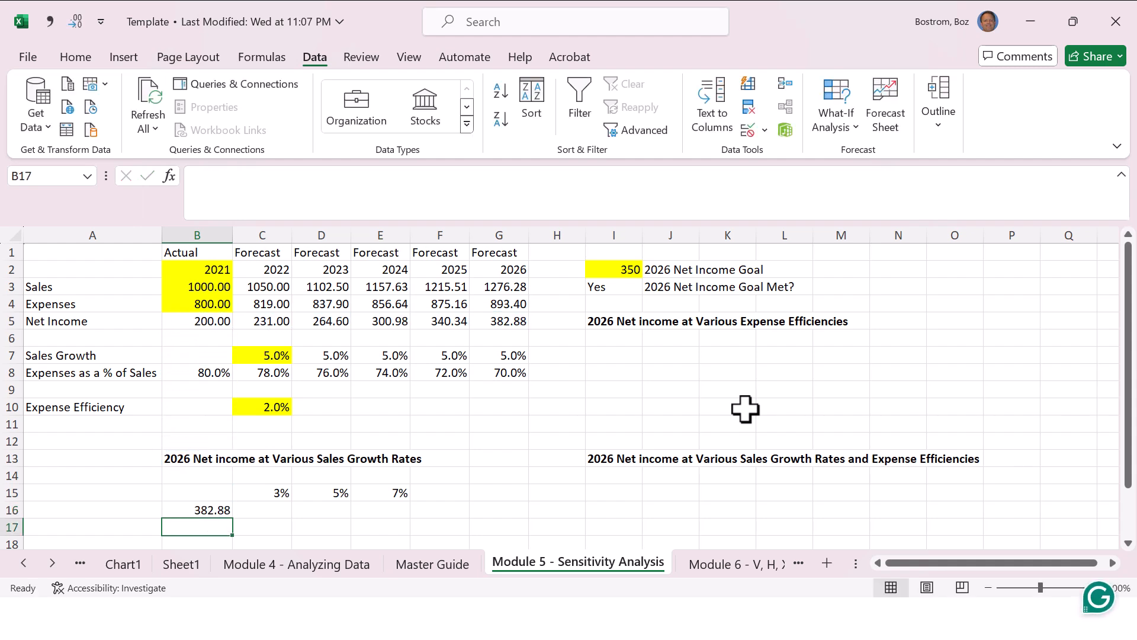
# Step: Review the growth rates in row 15, the sales growth input in C7 and the 2026 net income formula in G5
pyautogui.press('Up')
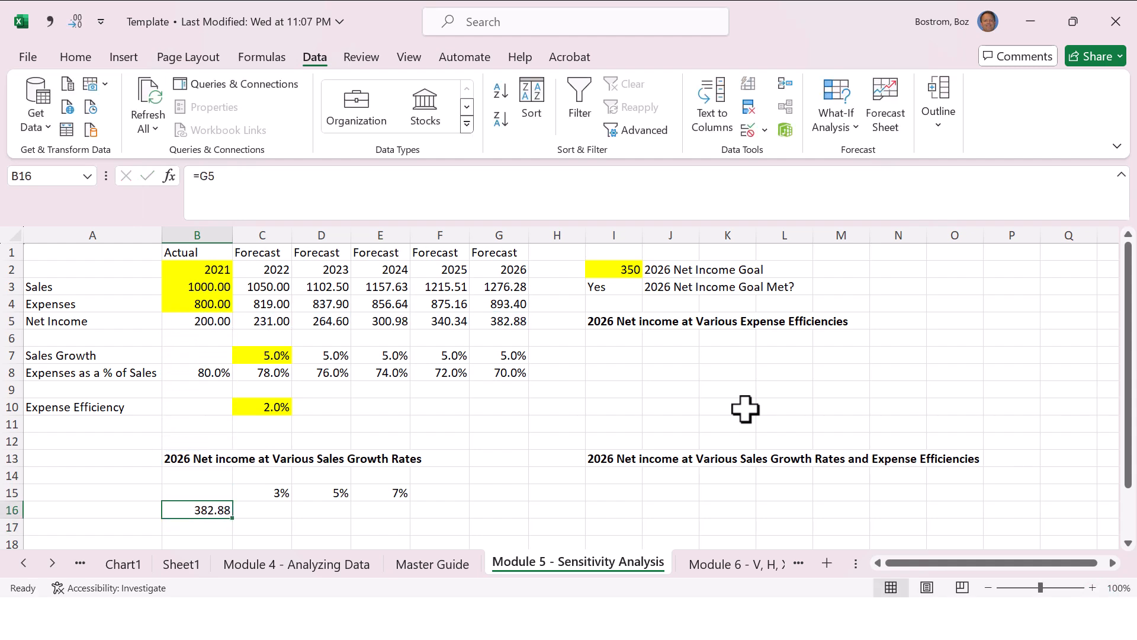
pyautogui.press('Up')
pyautogui.press('Right')
pyautogui.press('Right')
pyautogui.press('Right')
pyautogui.press('Right')
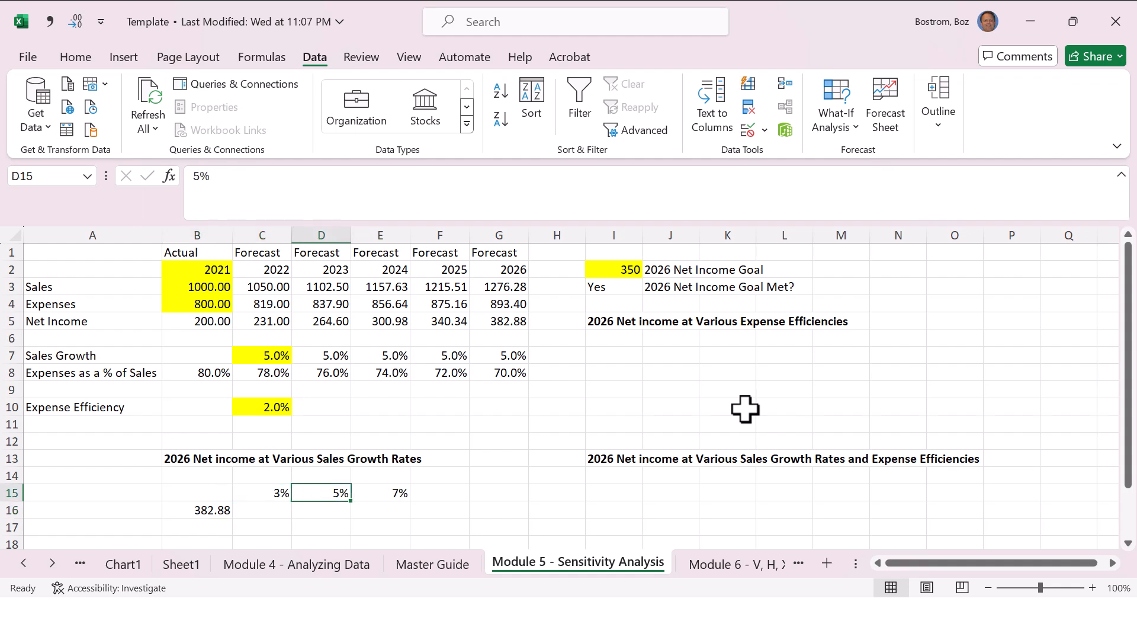
pyautogui.press('Left')
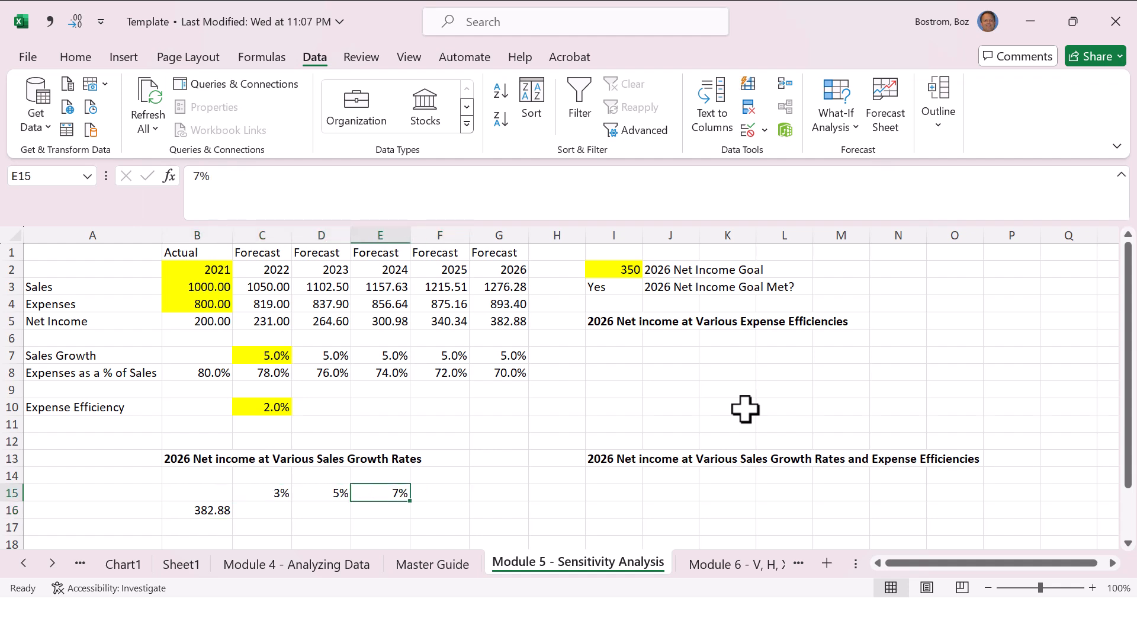
pyautogui.press('Left')
pyautogui.press('Left')
pyautogui.press('Up')
pyautogui.press('Up')
pyautogui.press('Up')
pyautogui.press('Up')
pyautogui.press('Up')
pyautogui.press('Up')
pyautogui.press('Up')
pyautogui.press('Up')
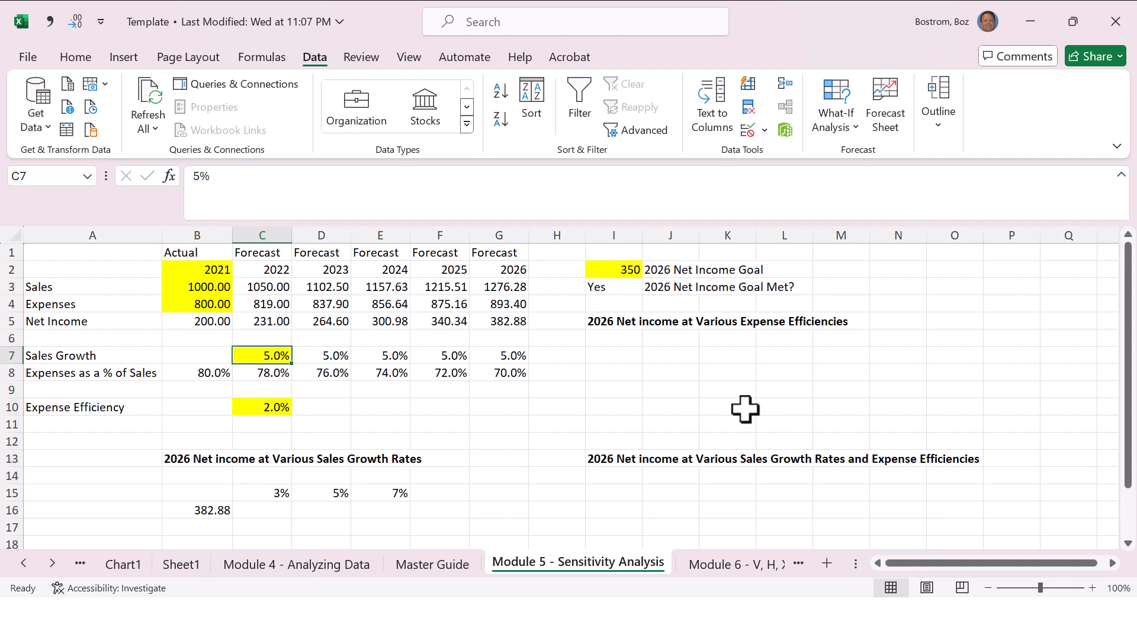
pyautogui.press('Up')
pyautogui.press('Up')
pyautogui.press('Right')
pyautogui.press('Right')
pyautogui.press('Right')
pyautogui.press('Right')
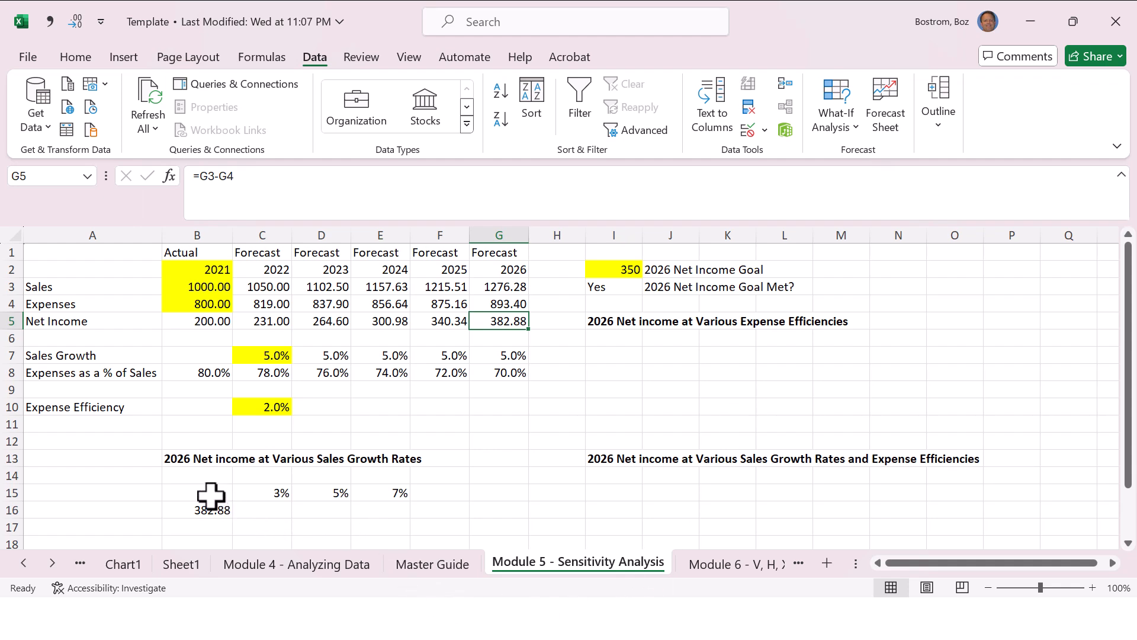
# Step: Create a what-if Data Table over B15:E16 with the sales growth cell C7 as the row input cell
pyautogui.moveTo(203, 497); pyautogui.dragTo(388, 511)
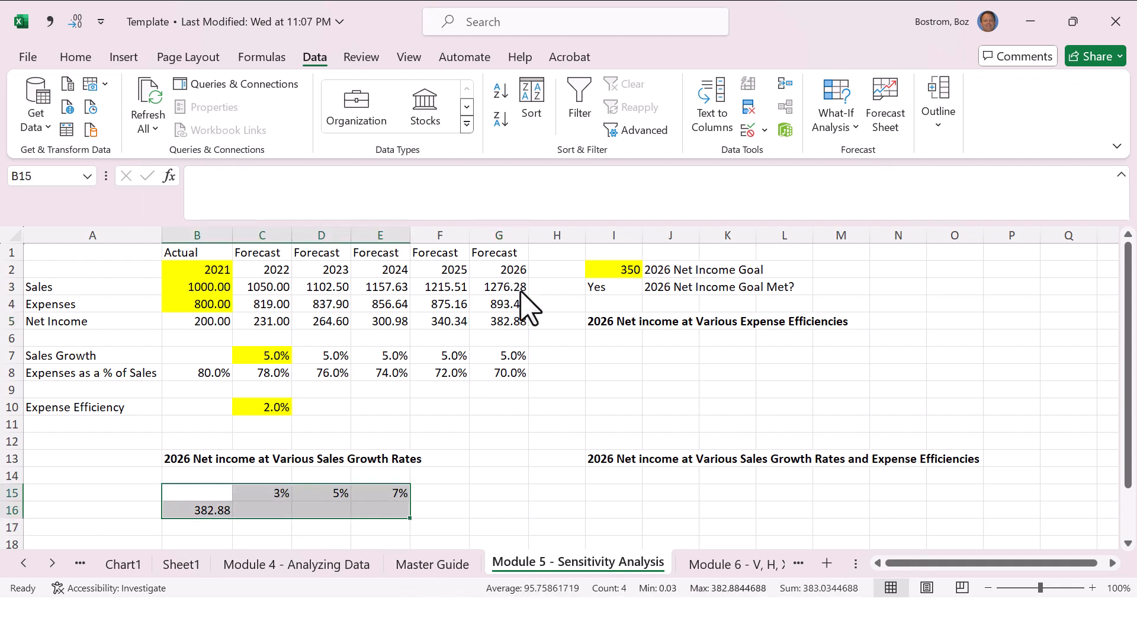
pyautogui.click(836, 115)
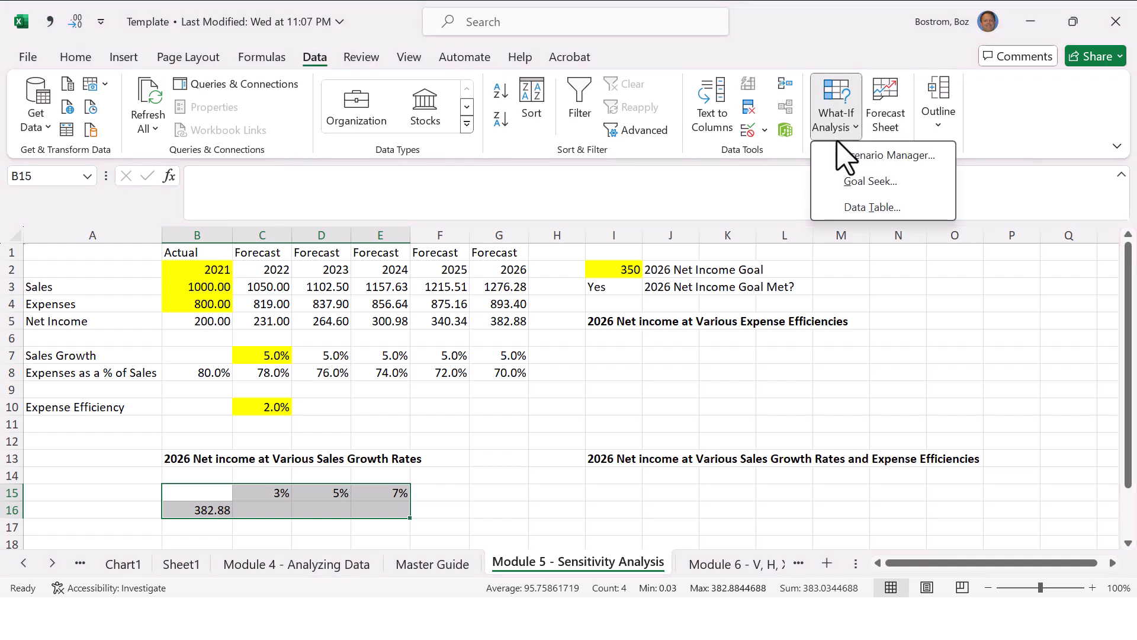
pyautogui.click(857, 208)
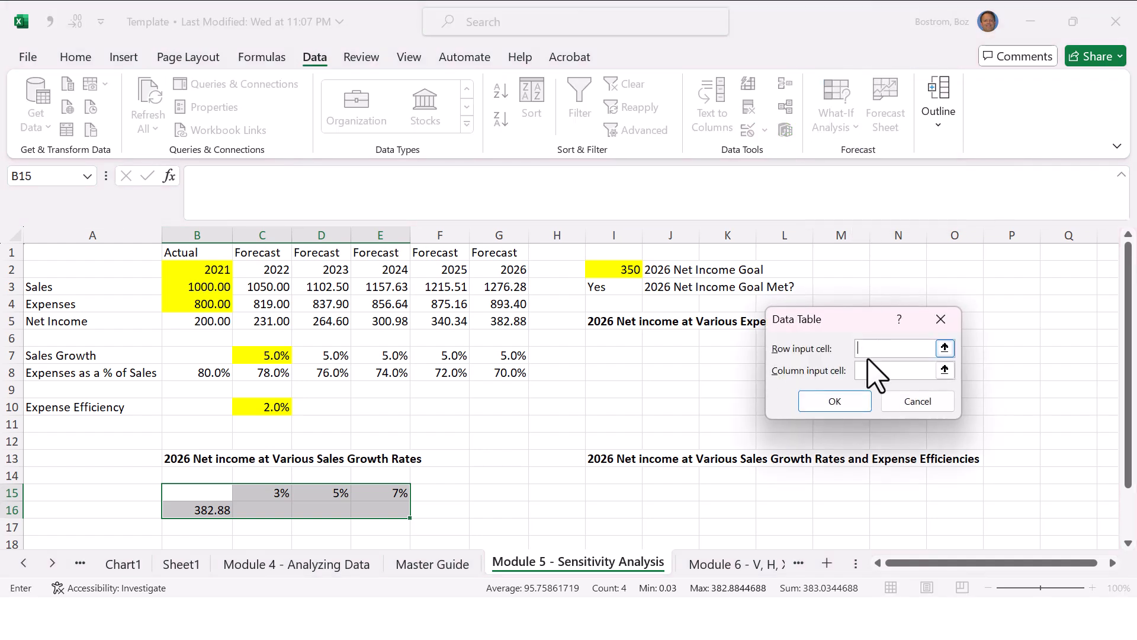
pyautogui.click(274, 355)
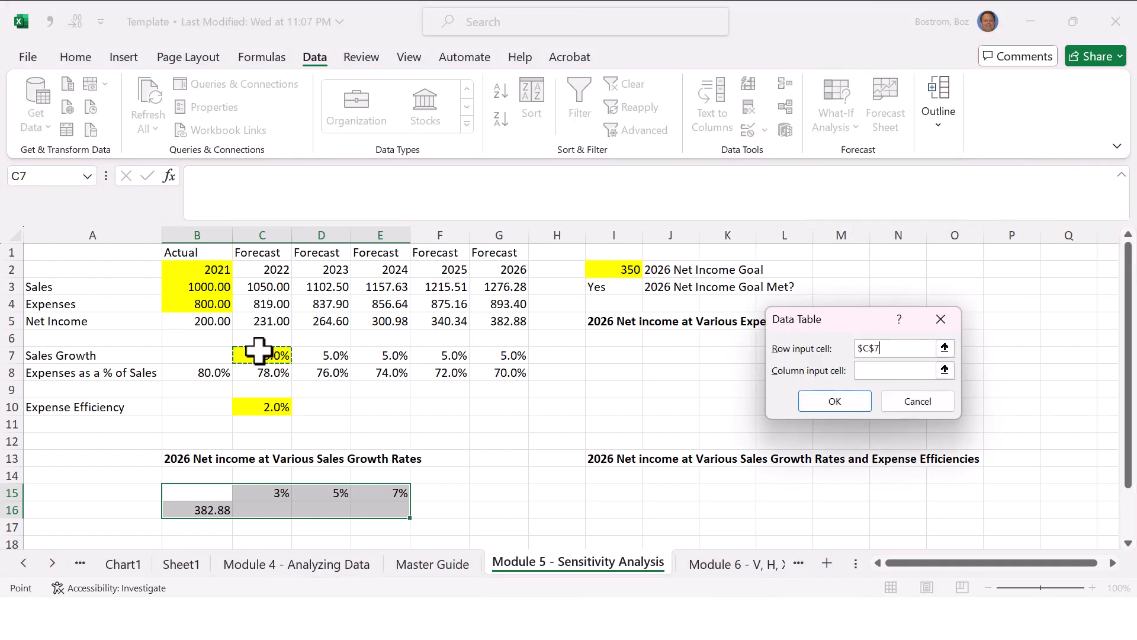
pyautogui.click(810, 405)
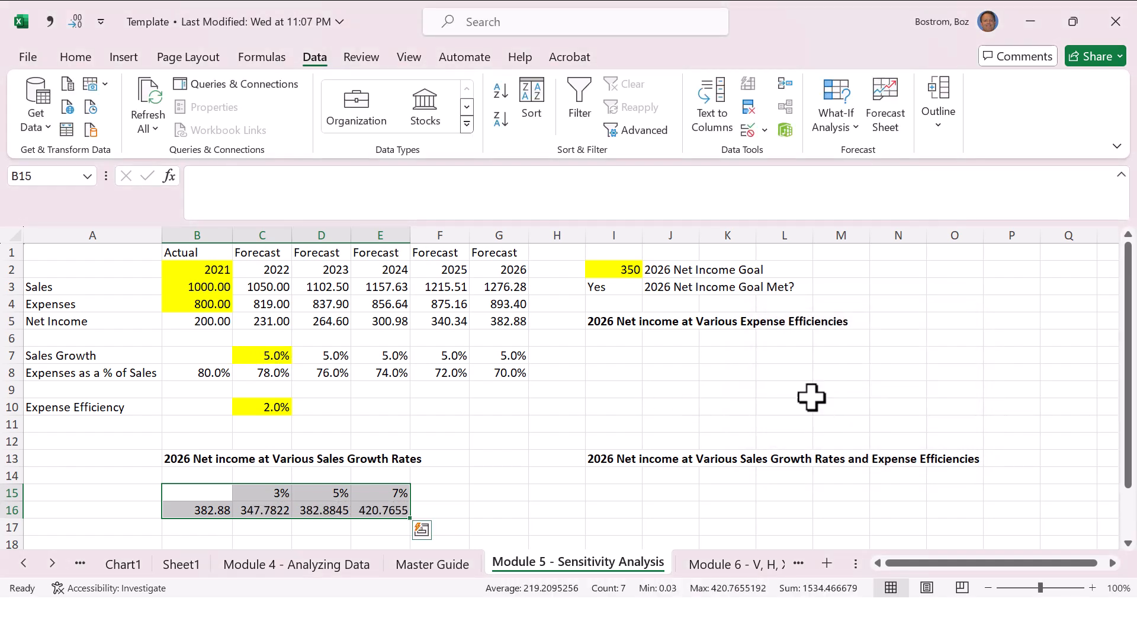
pyautogui.click(627, 355)
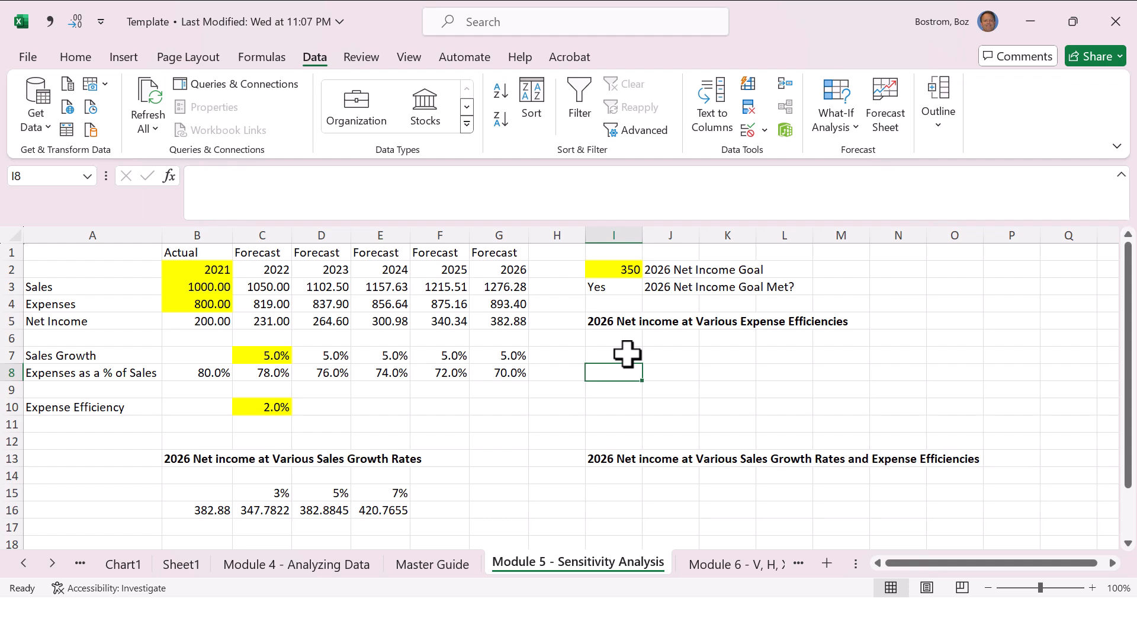
# Step: Enter the expense efficiencies 0%, 2% and 4% down cells I8:I10 under the Various Expense Efficiencies heading
pyautogui.write('0%')
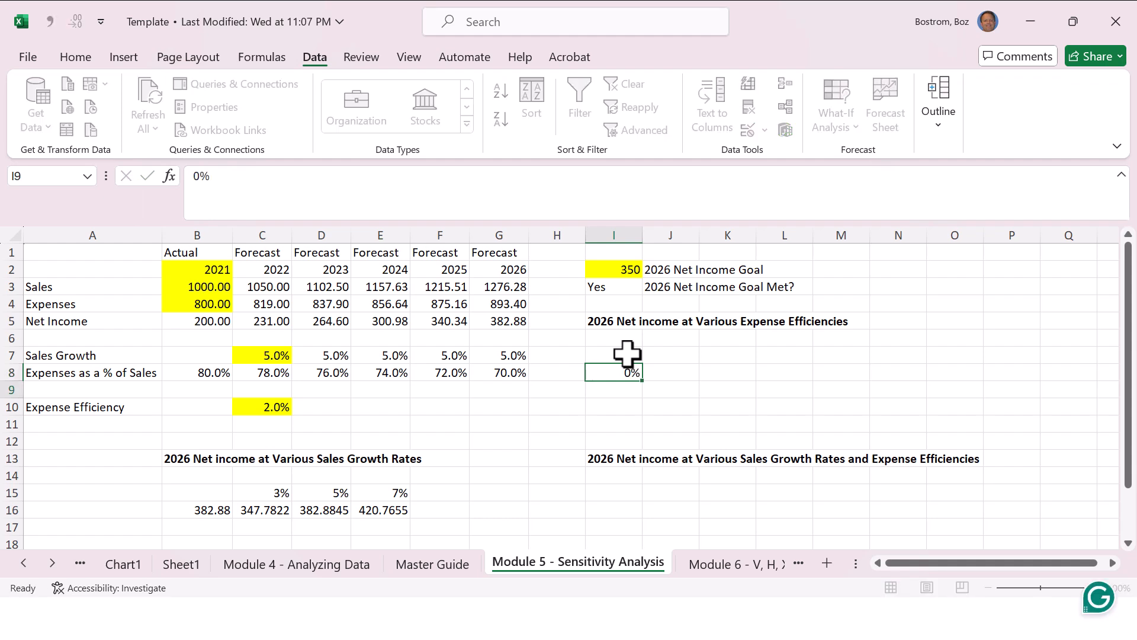
pyautogui.press('Return')
pyautogui.write('2%')
pyautogui.press('Return')
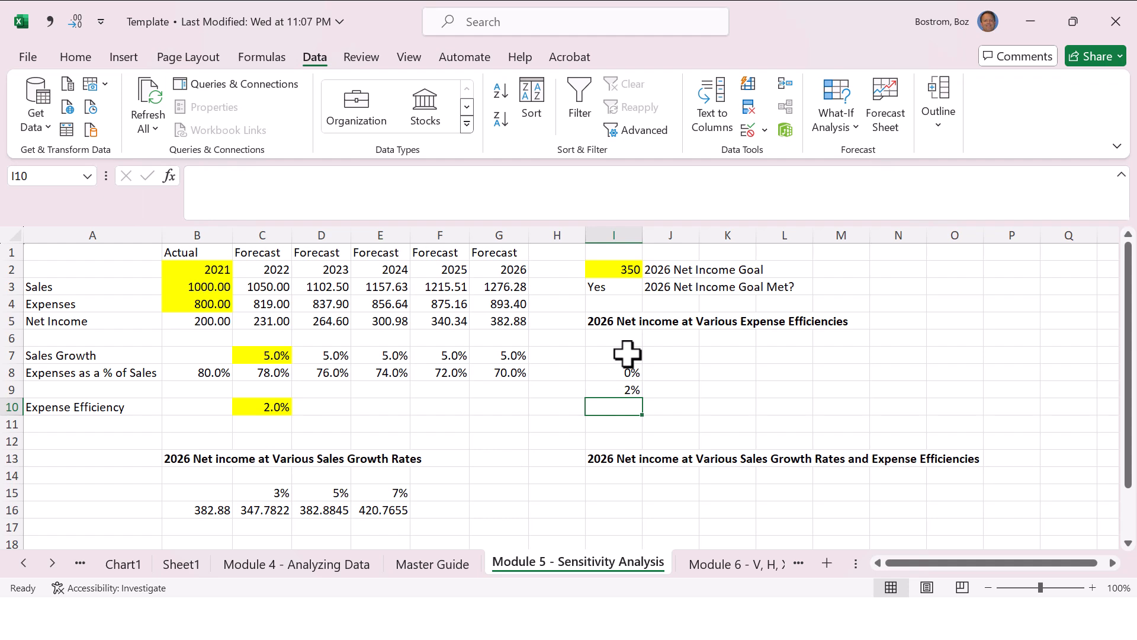
pyautogui.write('4%')
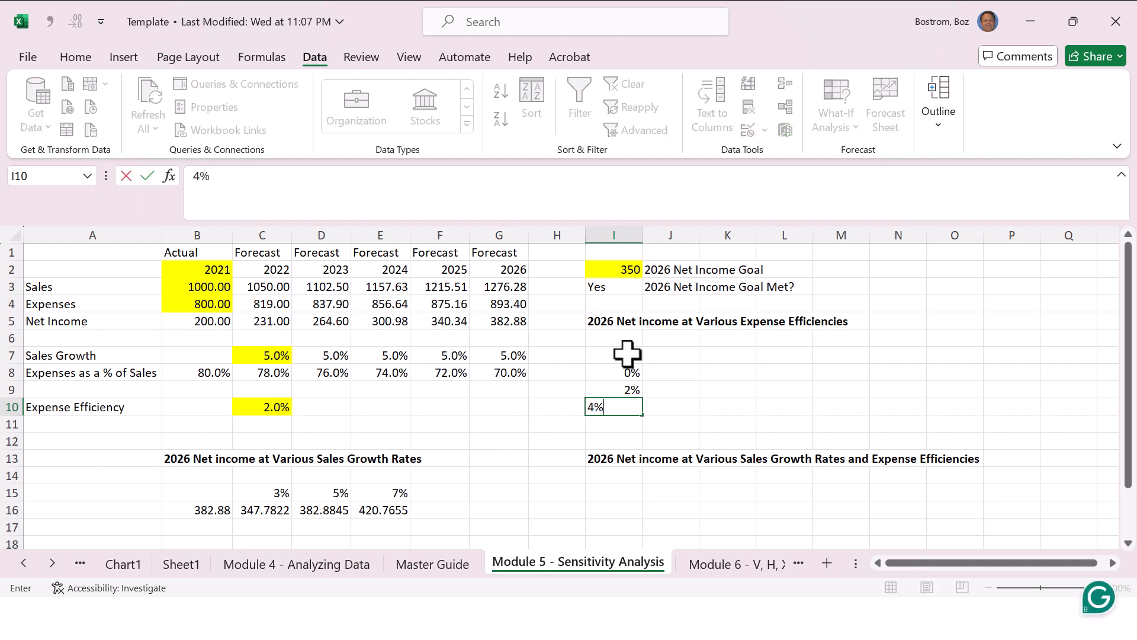
pyautogui.press('Return')
# Step: Add an expense efficiency of -2% in cell I7, directly above the 0% entry
pyautogui.press('Up')
pyautogui.press('Up')
pyautogui.press('Up')
pyautogui.press('Up')
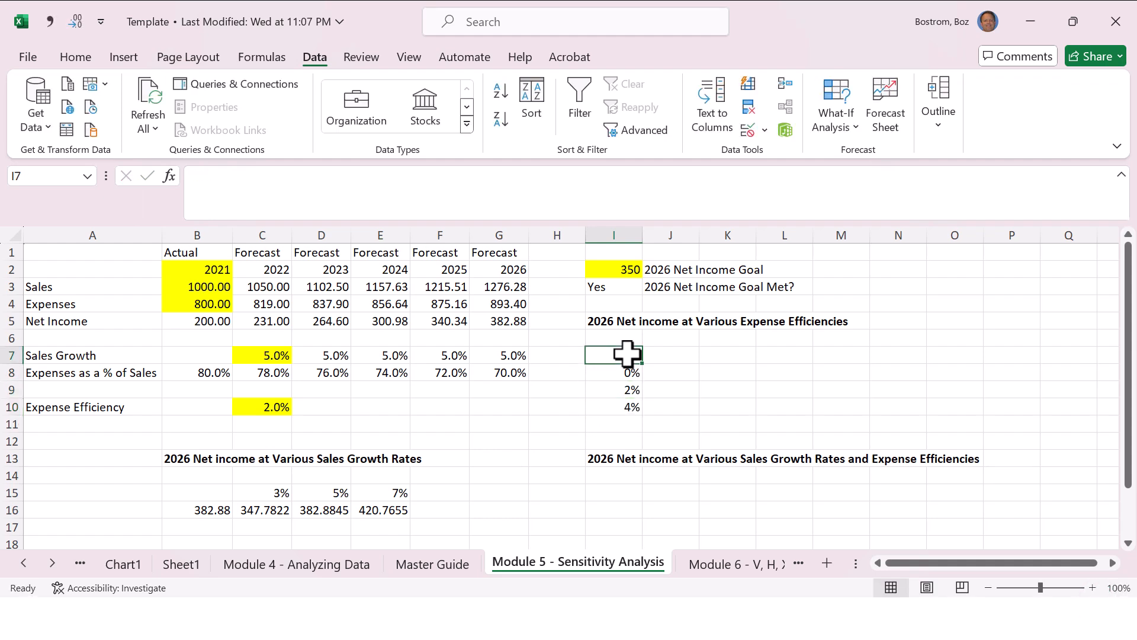
pyautogui.write('-2%')
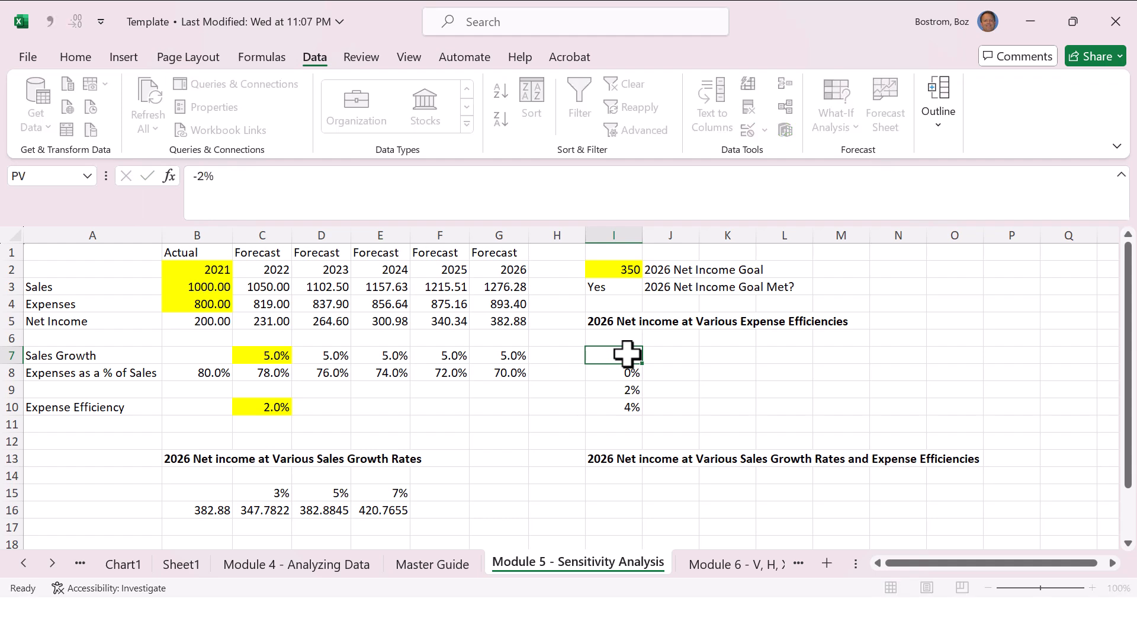
pyautogui.press('Up')
pyautogui.press('Down')
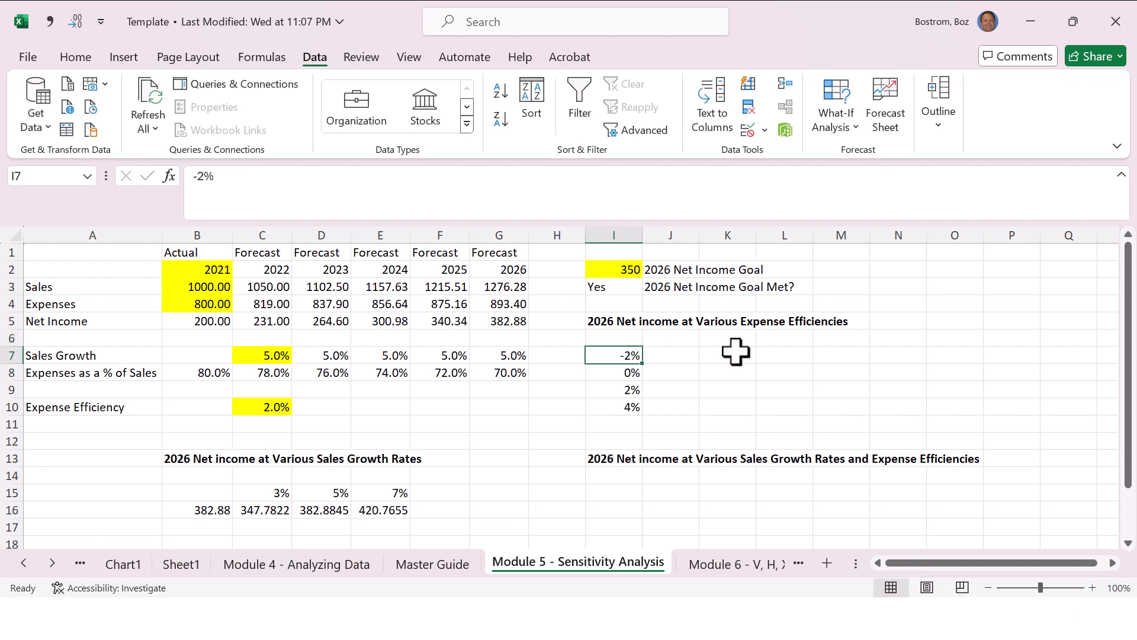
# Step: Link cell J6, above and beside the first expense efficiency, to the 2026 net income with the formula =G5
pyautogui.press('Up')
pyautogui.press('Down')
pyautogui.press('Right')
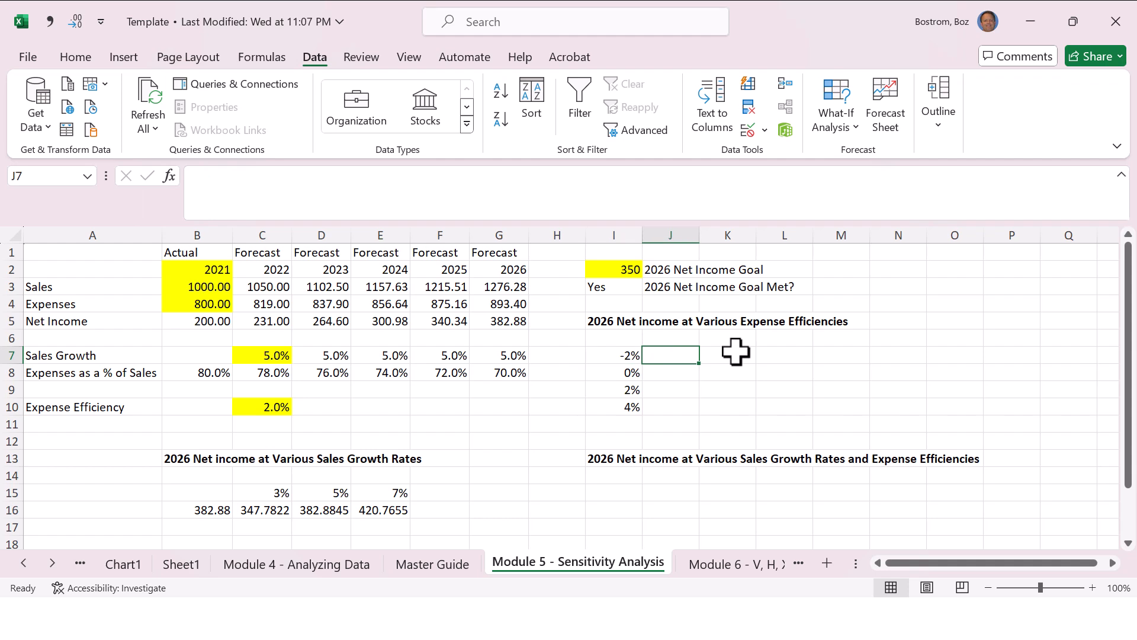
pyautogui.press('Up')
pyautogui.write('=')
pyautogui.press('Left')
pyautogui.press('Left')
pyautogui.press('Left')
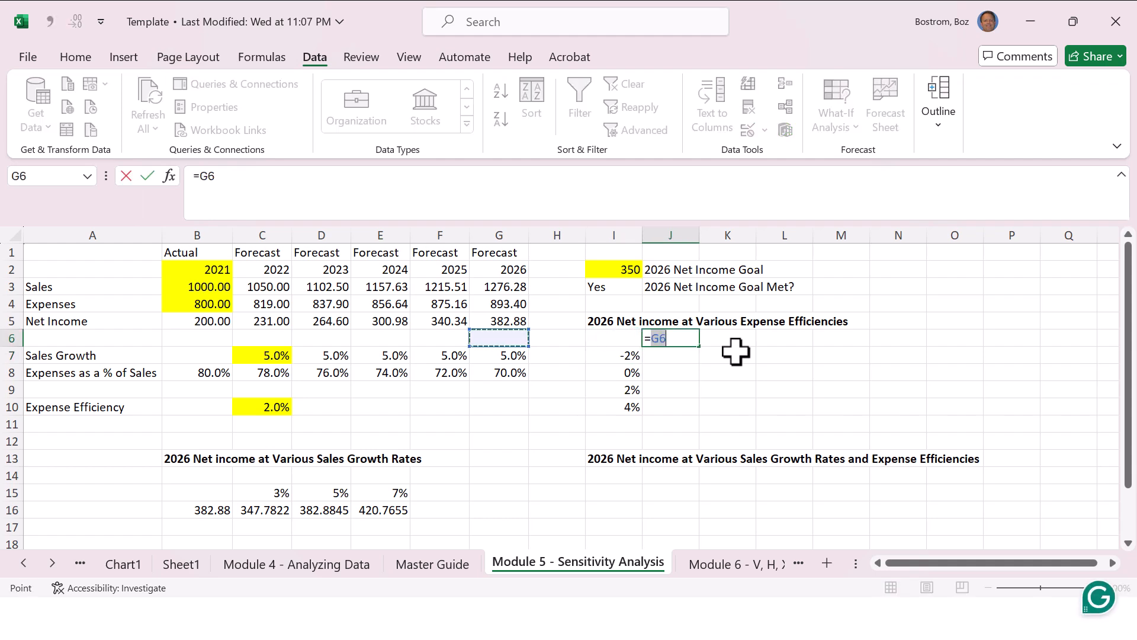
pyautogui.press('Up')
pyautogui.press('Return')
# Step: Create a what-if Data Table over I6:J10 with the expense efficiency cell C10 as the column input cell
pyautogui.press('Up')
pyautogui.press('Left')
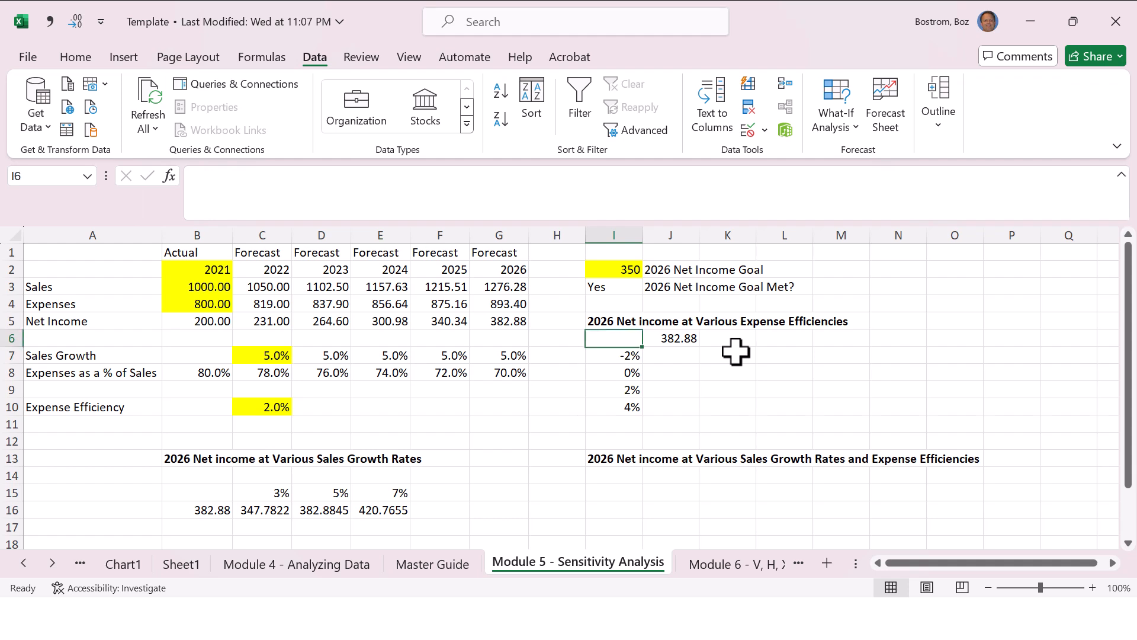
pyautogui.press('Down')
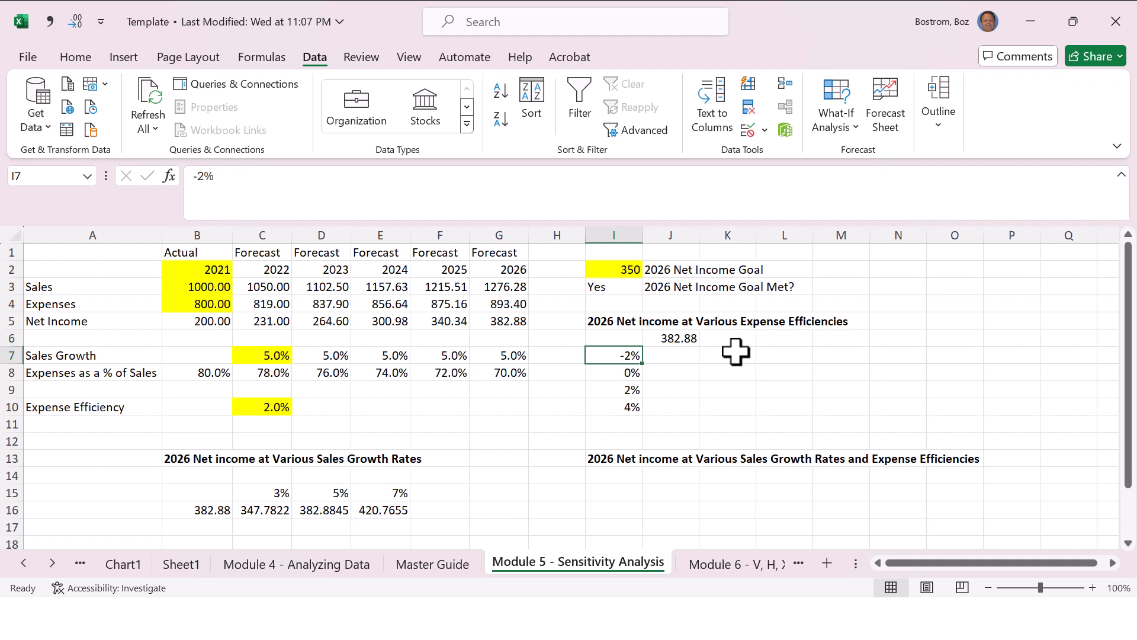
pyautogui.press('Up')
pyautogui.press('Right')
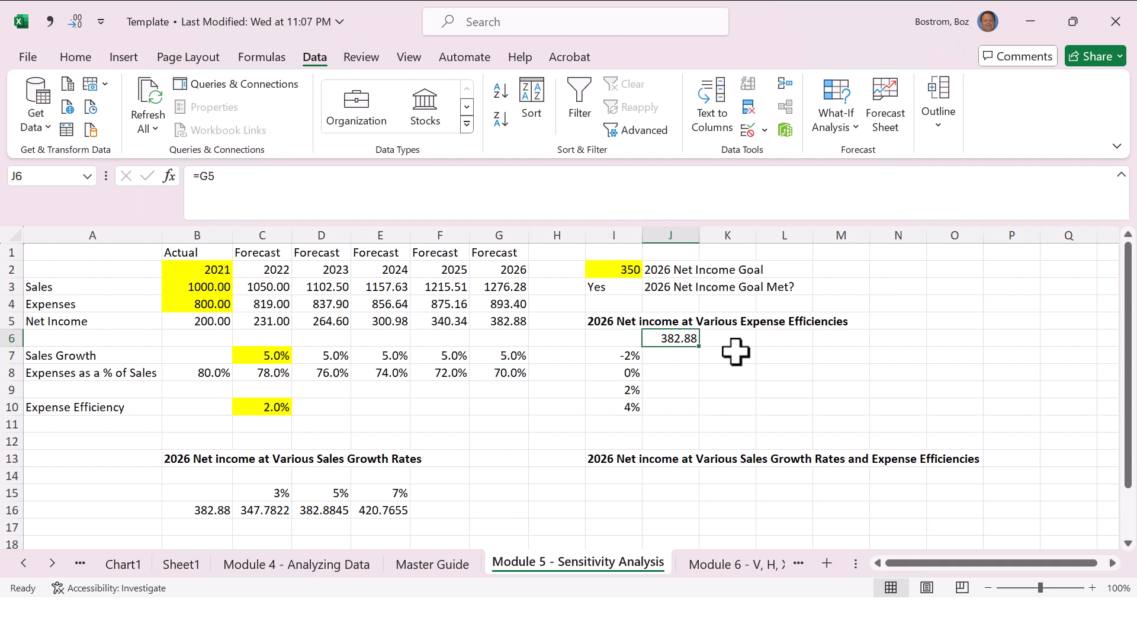
pyautogui.hotkey('shift', 'Left')
pyautogui.hotkey('shift', 'Down')
pyautogui.hotkey('shift', 'Down')
pyautogui.hotkey('shift', 'Down')
pyautogui.hotkey('shift', 'Down')
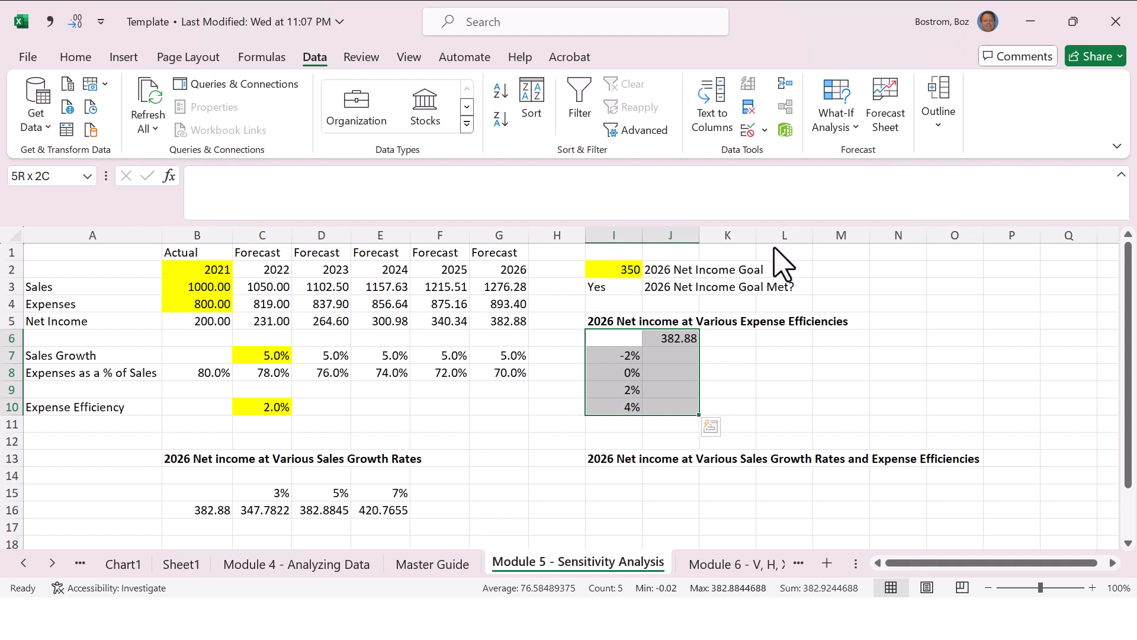
pyautogui.click(847, 122)
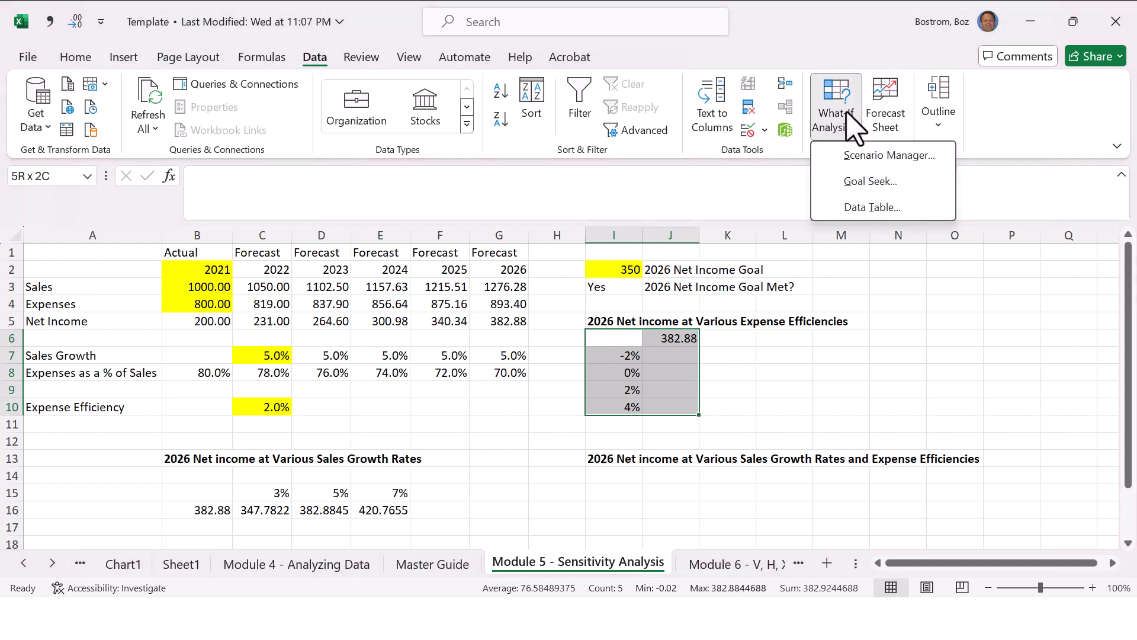
pyautogui.click(863, 212)
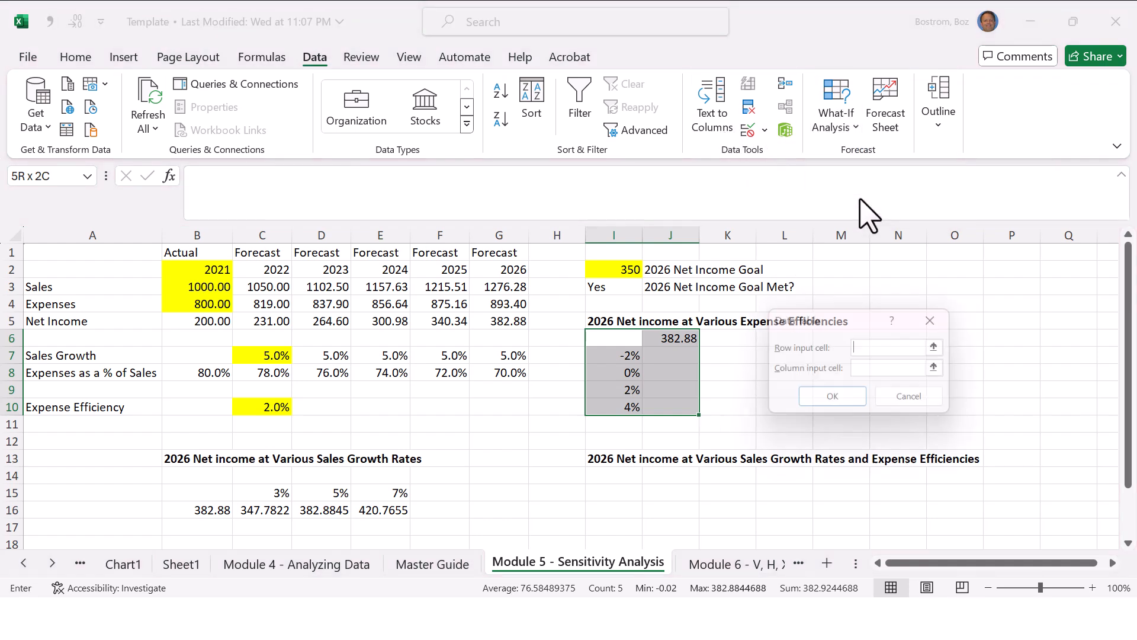
pyautogui.click(872, 370)
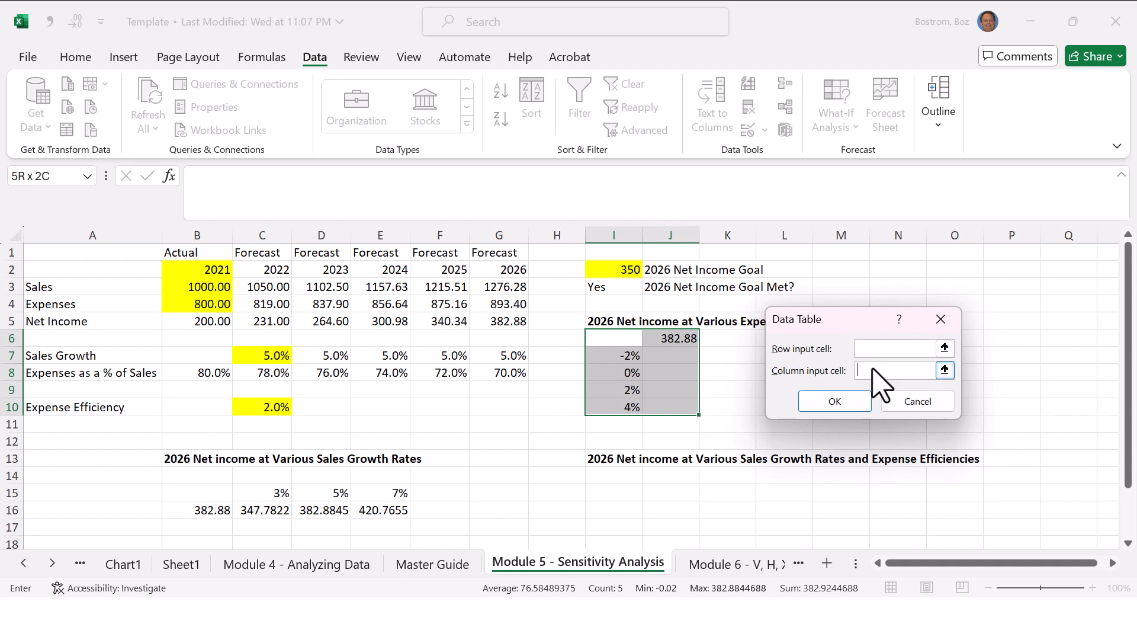
pyautogui.click(245, 404)
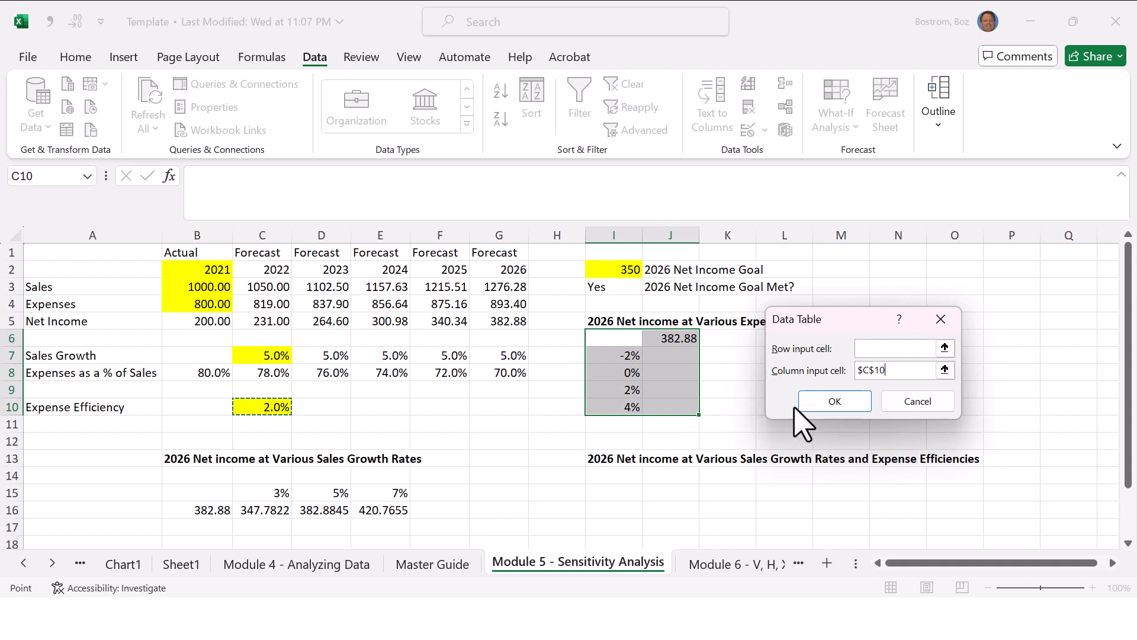
pyautogui.click(834, 403)
pyautogui.click(794, 389)
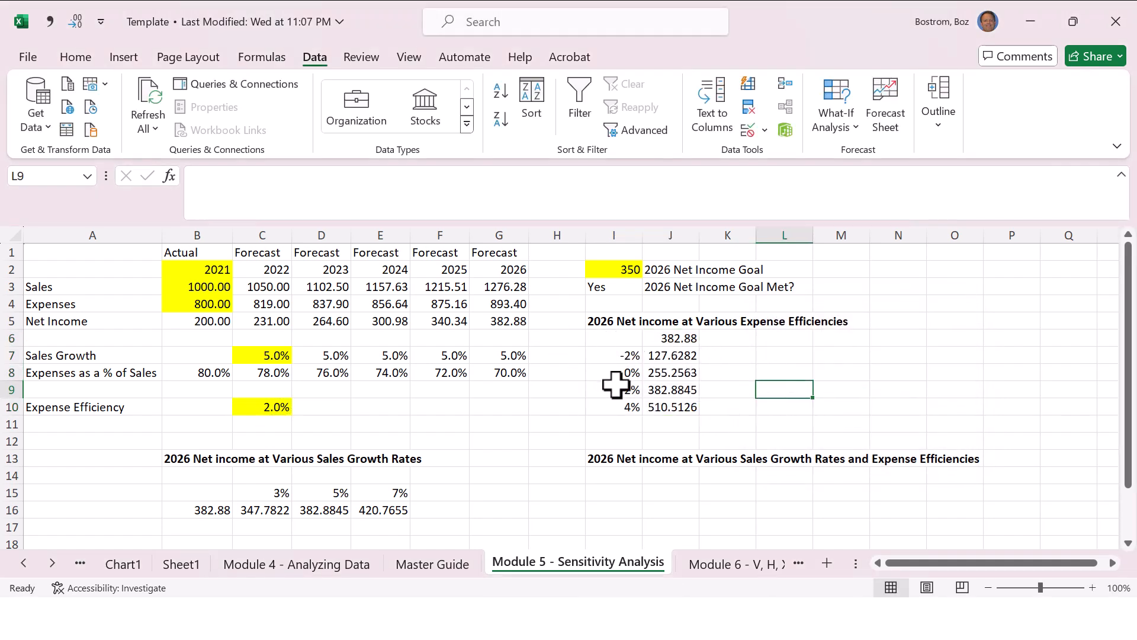
# Step: Examine the 2026 net income for each expense efficiency in I7:J10 and the heading of the sales growth table in B13
pyautogui.moveTo(616, 386); pyautogui.dragTo(708, 390)
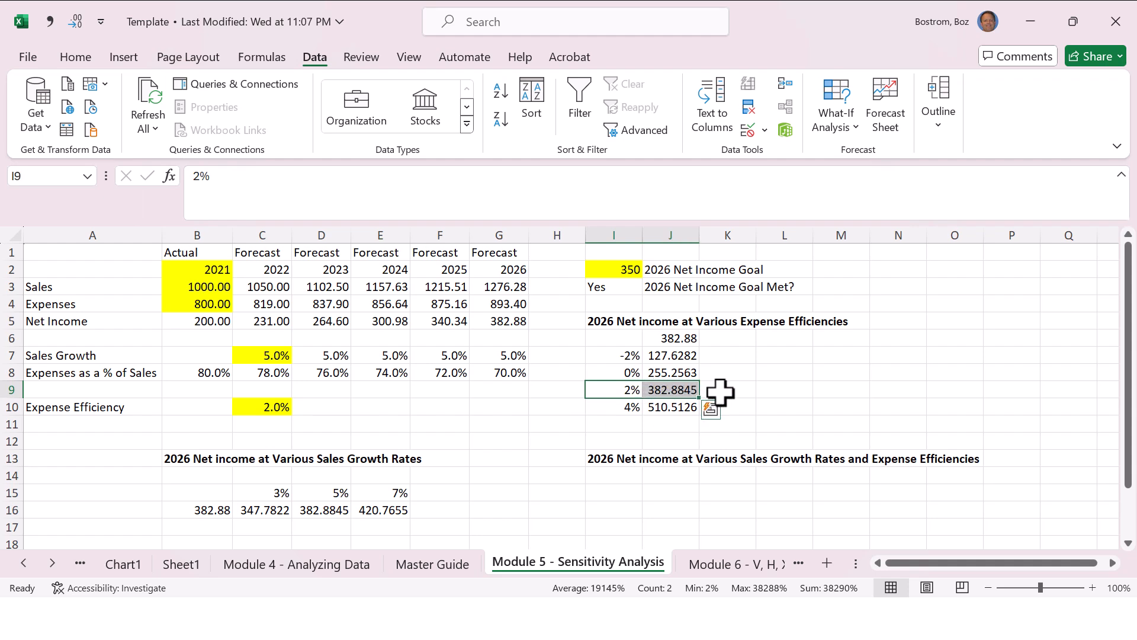
pyautogui.click(601, 404)
pyautogui.moveTo(638, 406); pyautogui.dragTo(657, 406)
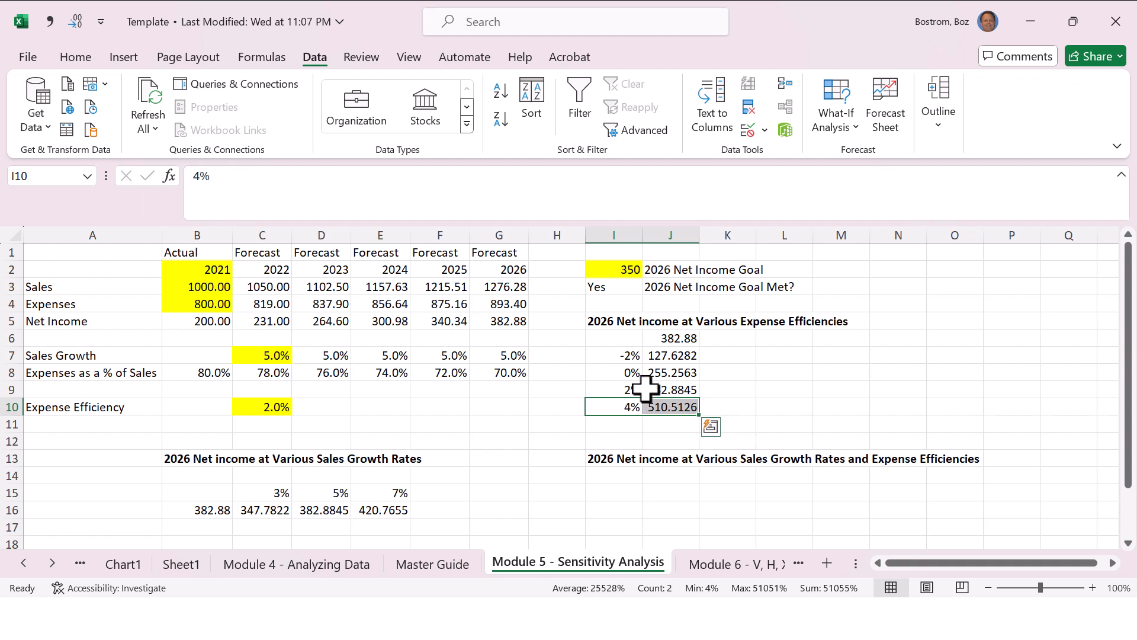
pyautogui.click(625, 373)
pyautogui.press('Right')
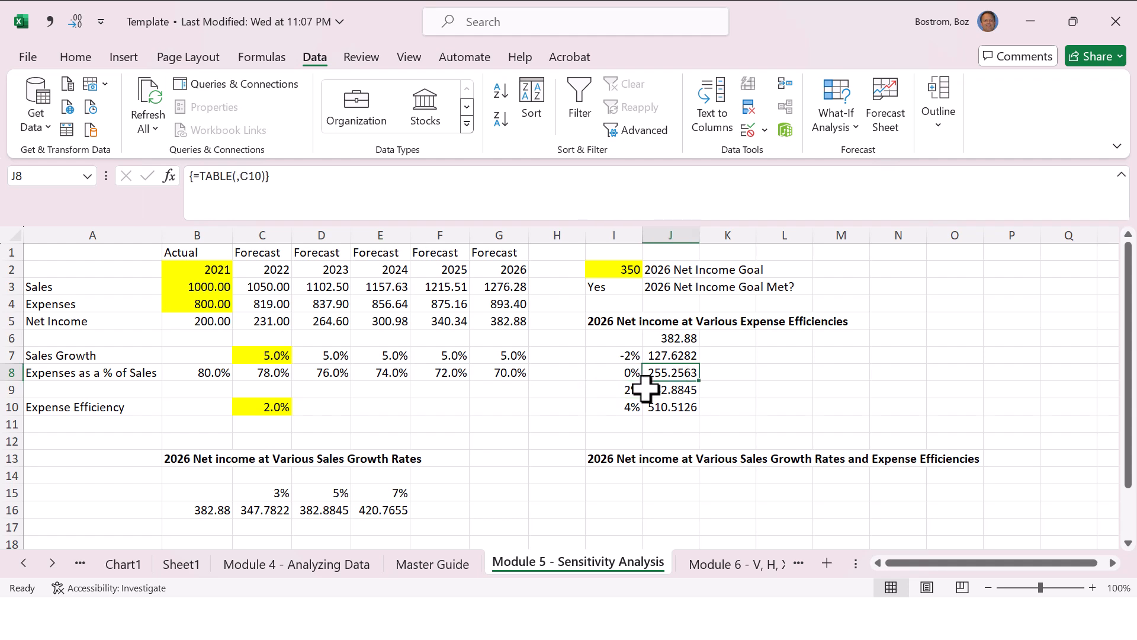
pyautogui.press('Up')
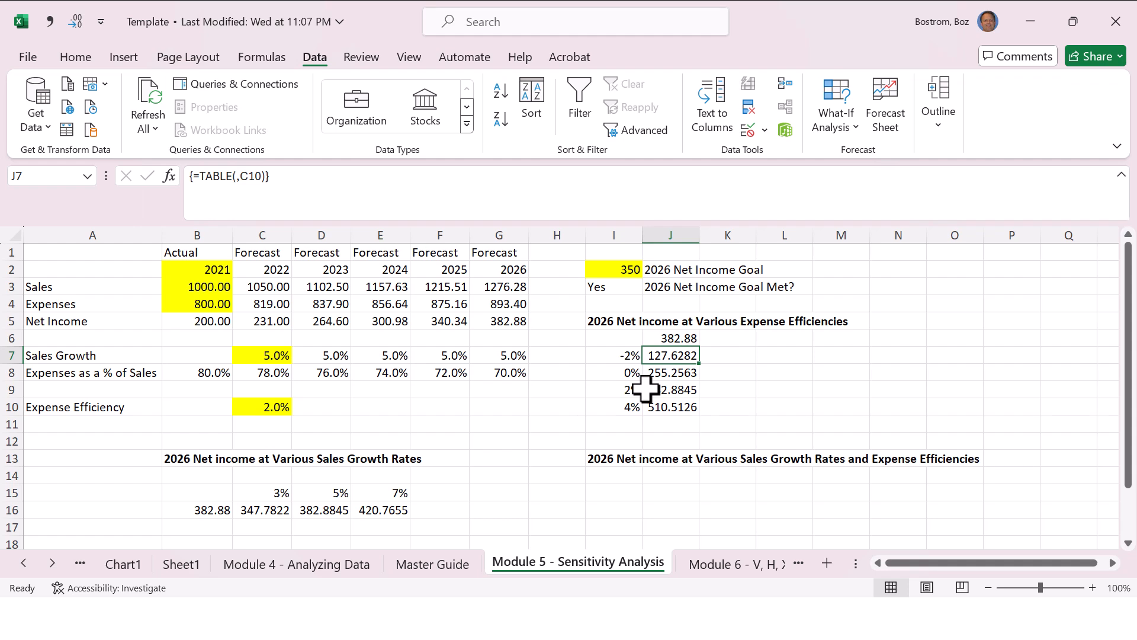
pyautogui.press('Left')
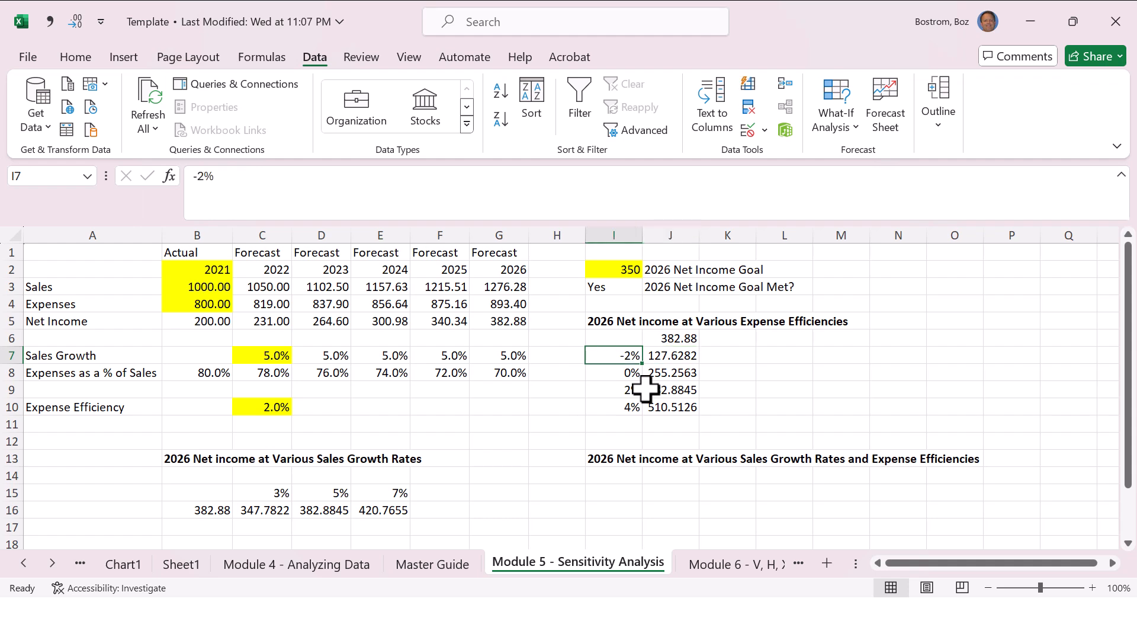
pyautogui.press('Up')
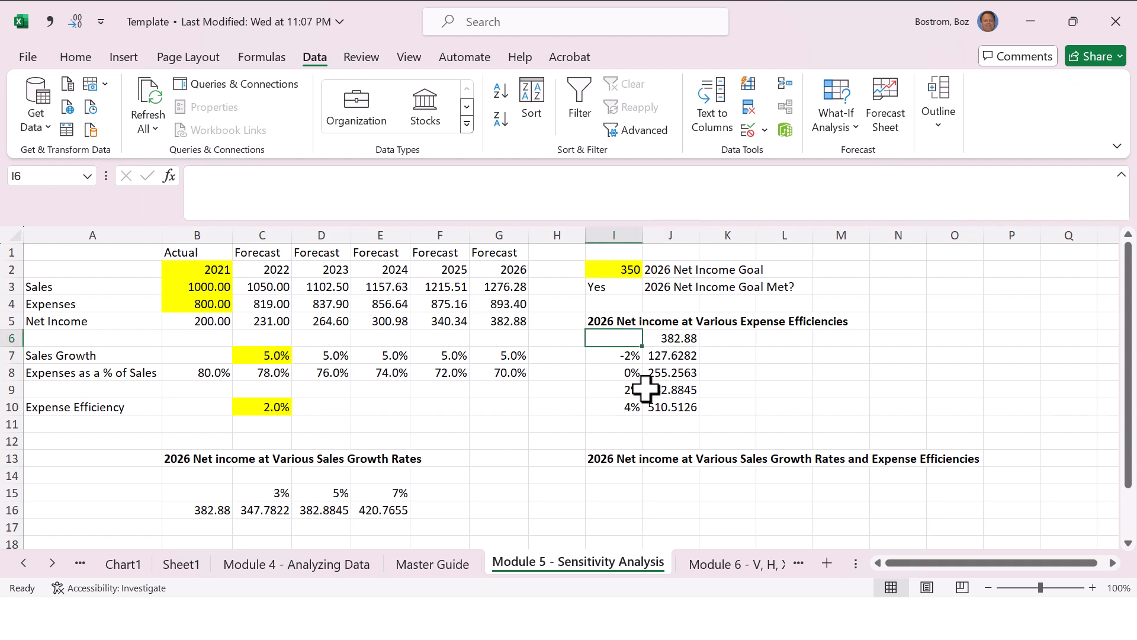
pyautogui.press('Left')
pyautogui.press('Left')
pyautogui.press('Left')
pyautogui.press('Left')
pyautogui.press('Left')
pyautogui.press('Left')
pyautogui.press('Left')
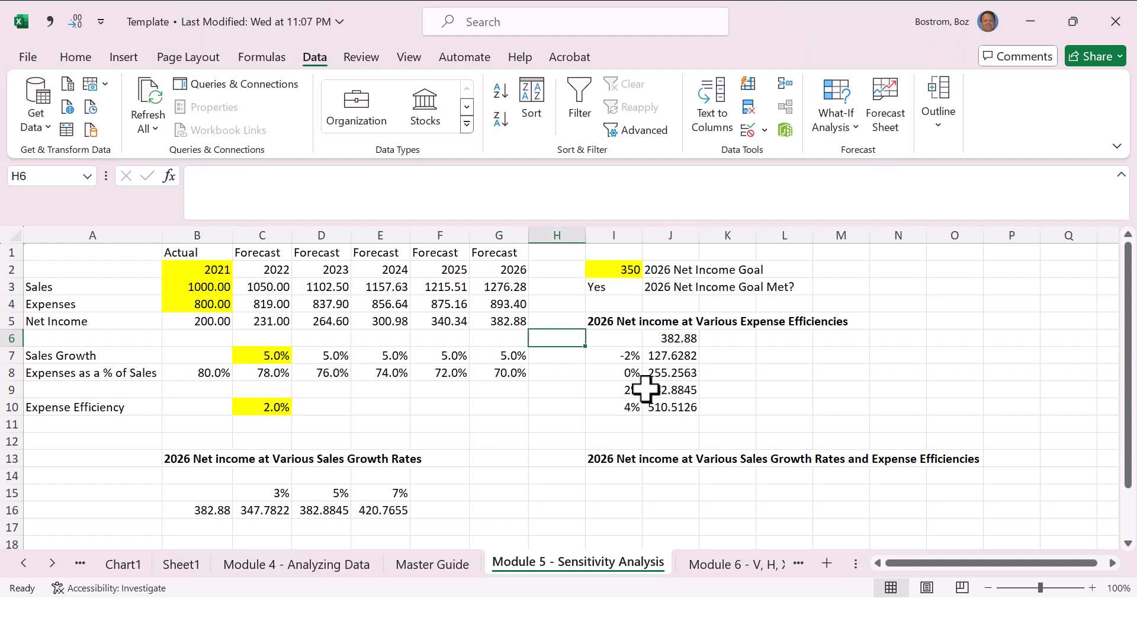
pyautogui.press('Down')
pyautogui.press('Down')
pyautogui.press('Down')
pyautogui.press('Down')
pyautogui.press('Down')
pyautogui.press('Down')
pyautogui.press('Down')
pyautogui.press('Down')
pyautogui.press('Down')
pyautogui.press('Down')
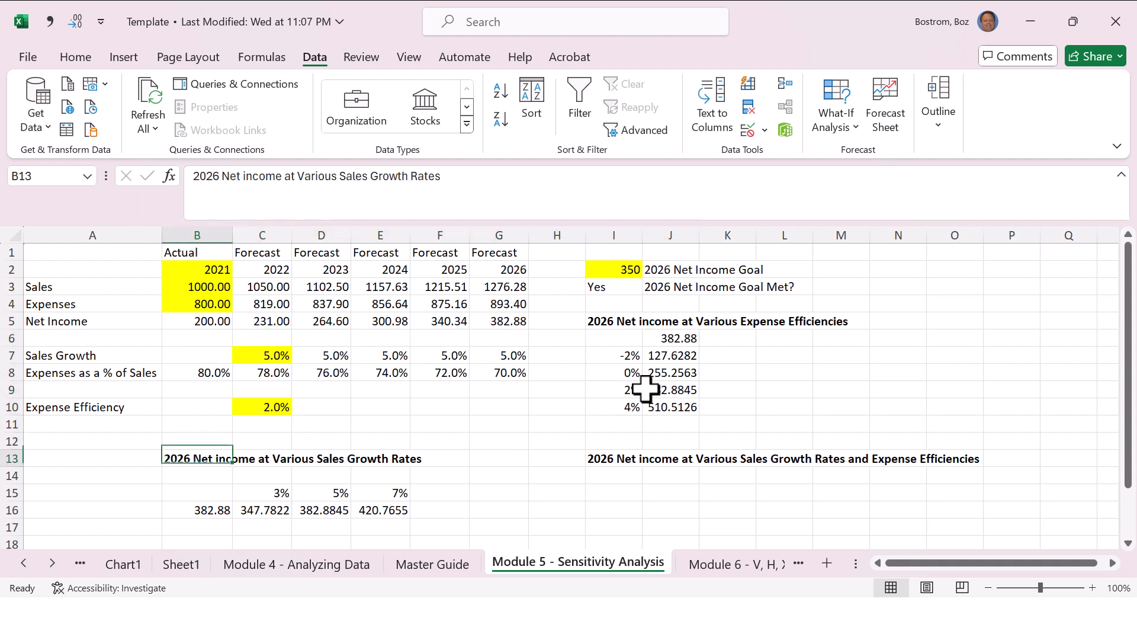
# Step: Enter the expense efficiencies -2%, 0%, 2% and 4% down cells I16:I19 for the combined sales growth and efficiency table
pyautogui.press('Right')
pyautogui.press('Up')
pyautogui.press('Left')
pyautogui.press('Right')
pyautogui.press('Right')
pyautogui.press('Right')
pyautogui.press('Right')
pyautogui.press('Right')
pyautogui.press('Right')
pyautogui.press('Right')
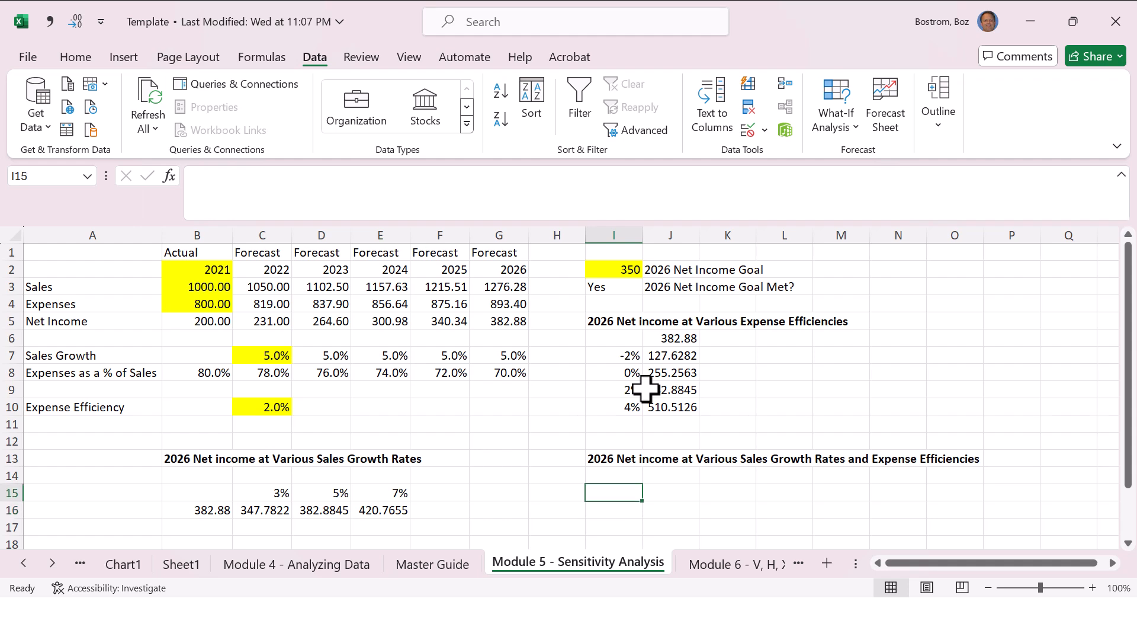
pyautogui.press('Down')
pyautogui.write('-2%')
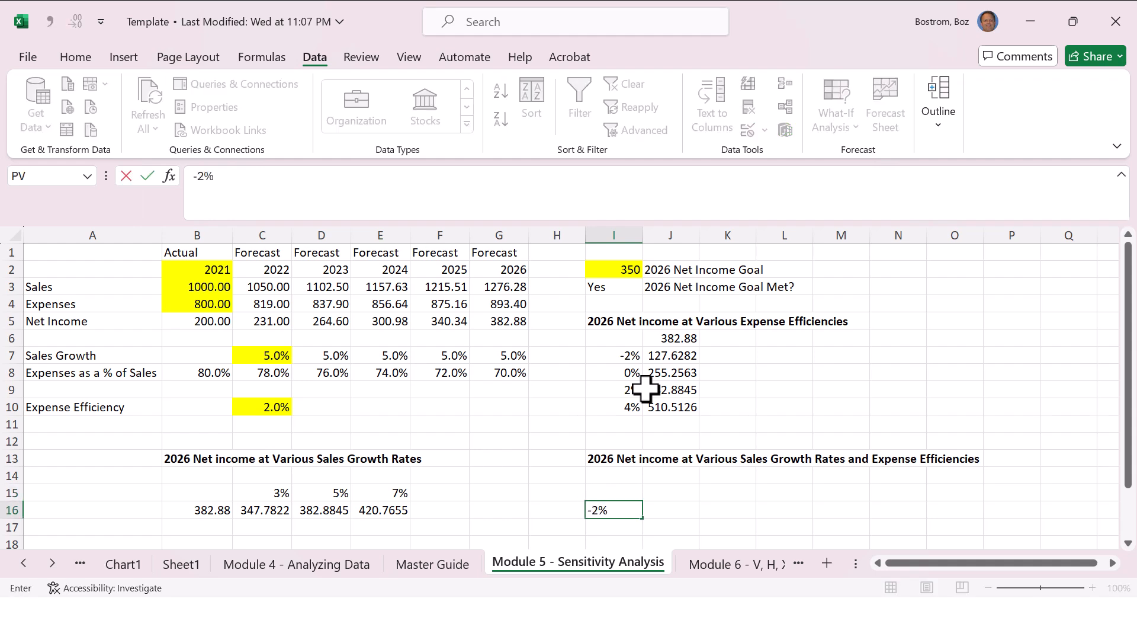
pyautogui.press('Return')
pyautogui.write('0%')
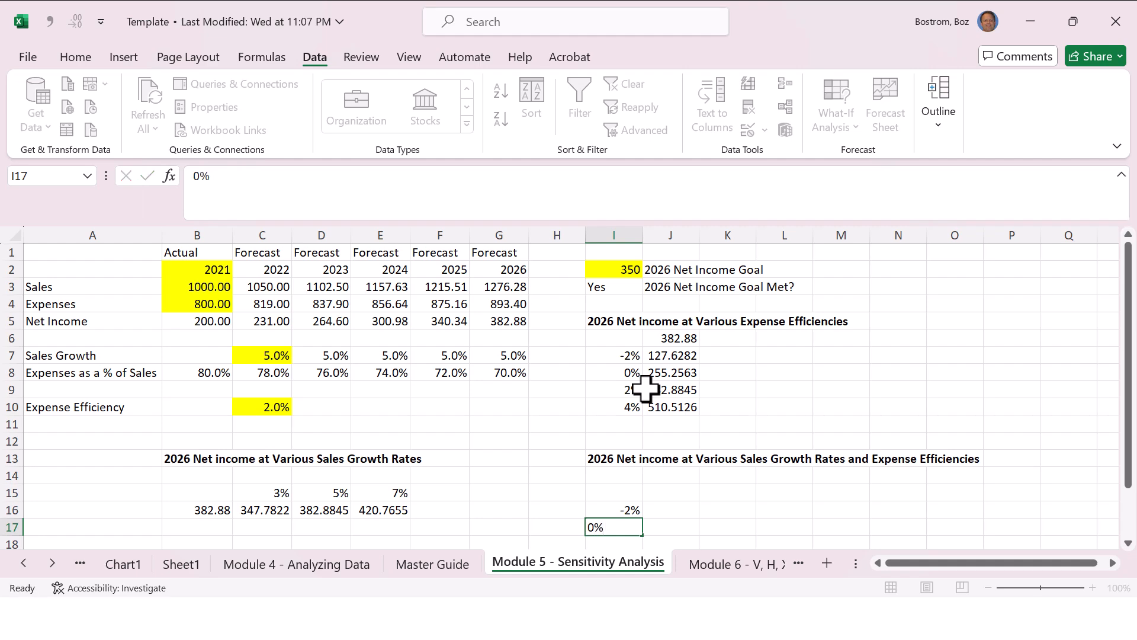
pyautogui.press('Return')
pyautogui.write('2%')
pyautogui.press('Return')
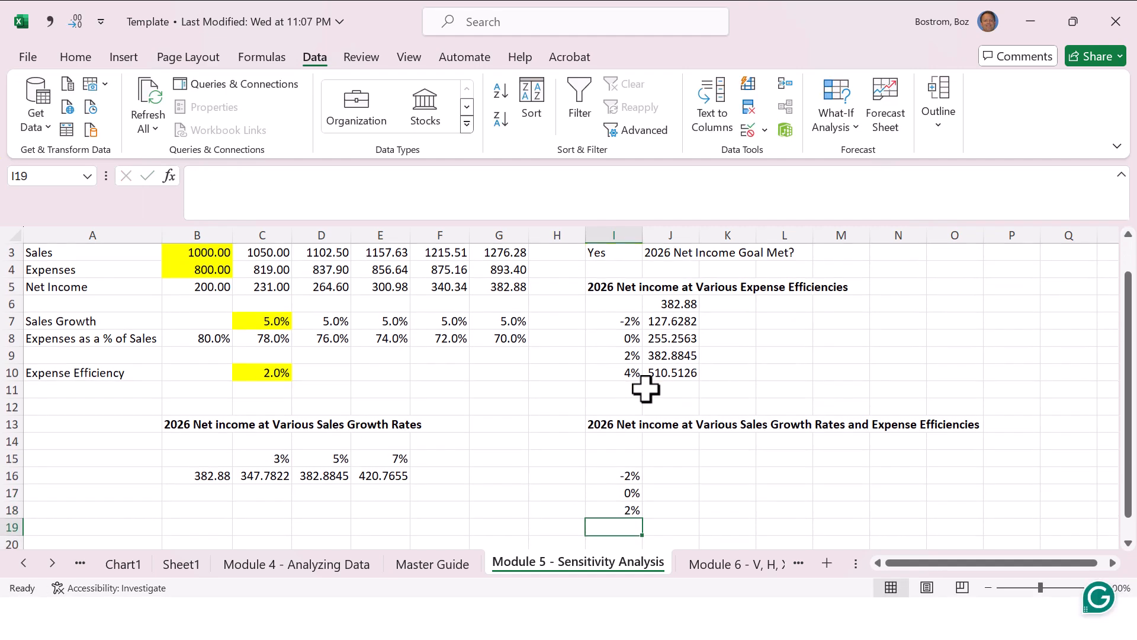
pyautogui.write('4%')
pyautogui.press('Return')
# Step: Enter the sales growth rates 3%, 5% and 7% across cells J15:L15 above the efficiency column
pyautogui.press('Up')
pyautogui.press('Up')
pyautogui.press('Up')
pyautogui.press('Up')
pyautogui.press('Up')
pyautogui.press('Up')
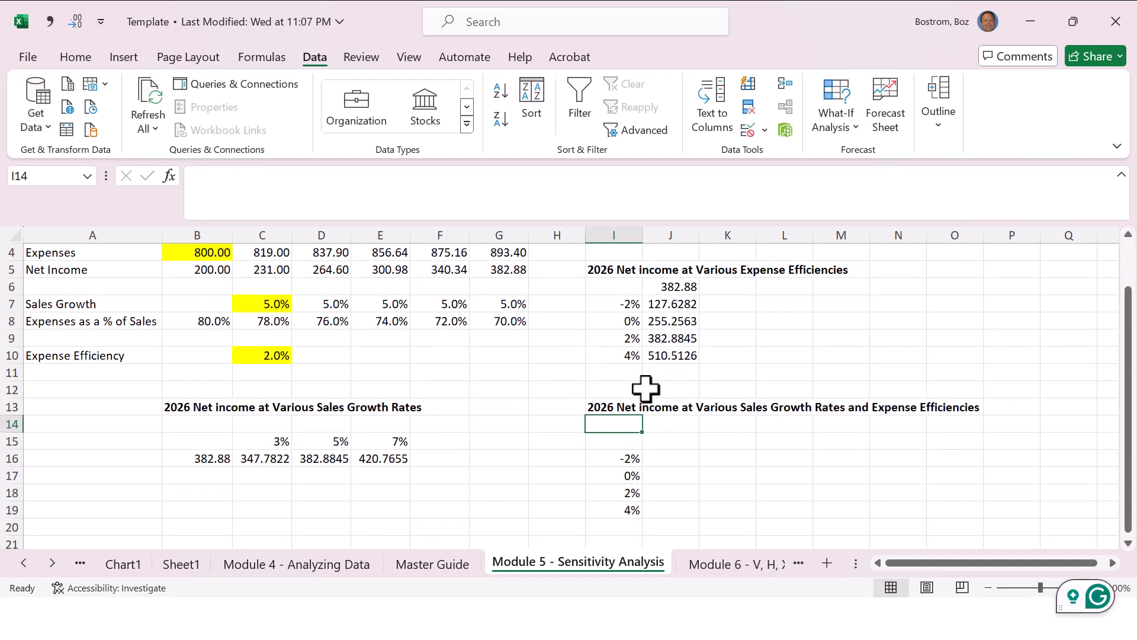
pyautogui.press('Down')
pyautogui.press('Right')
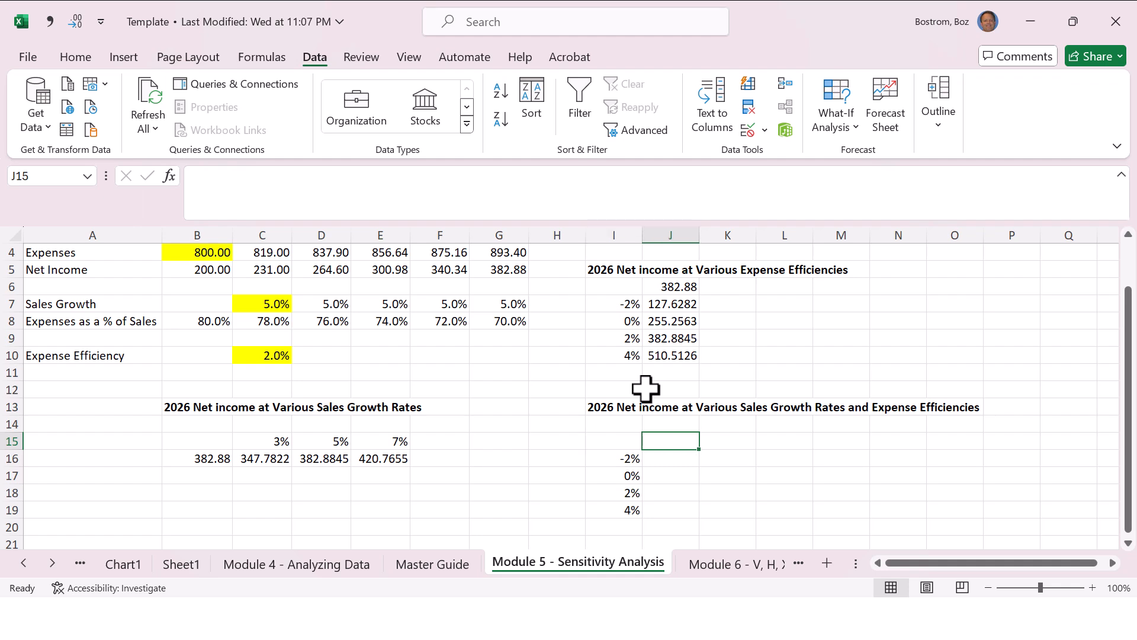
pyautogui.write('3%')
pyautogui.hotkey('ctrl', 'Return')
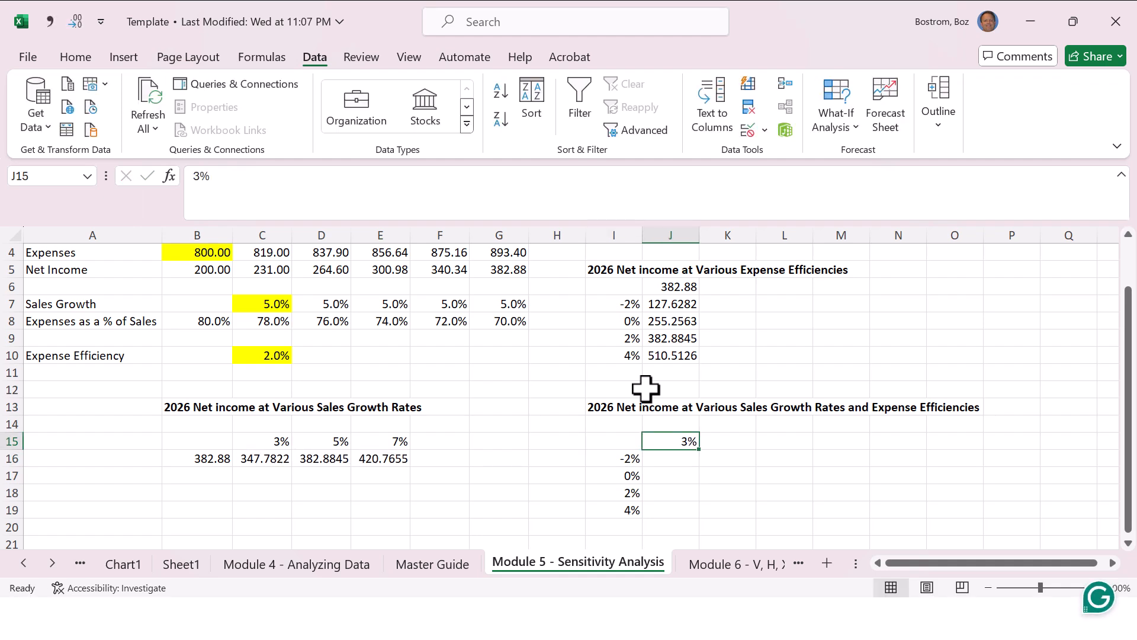
pyautogui.press('Right')
pyautogui.write('5%')
pyautogui.hotkey('ctrl', 'Return')
pyautogui.press('Right')
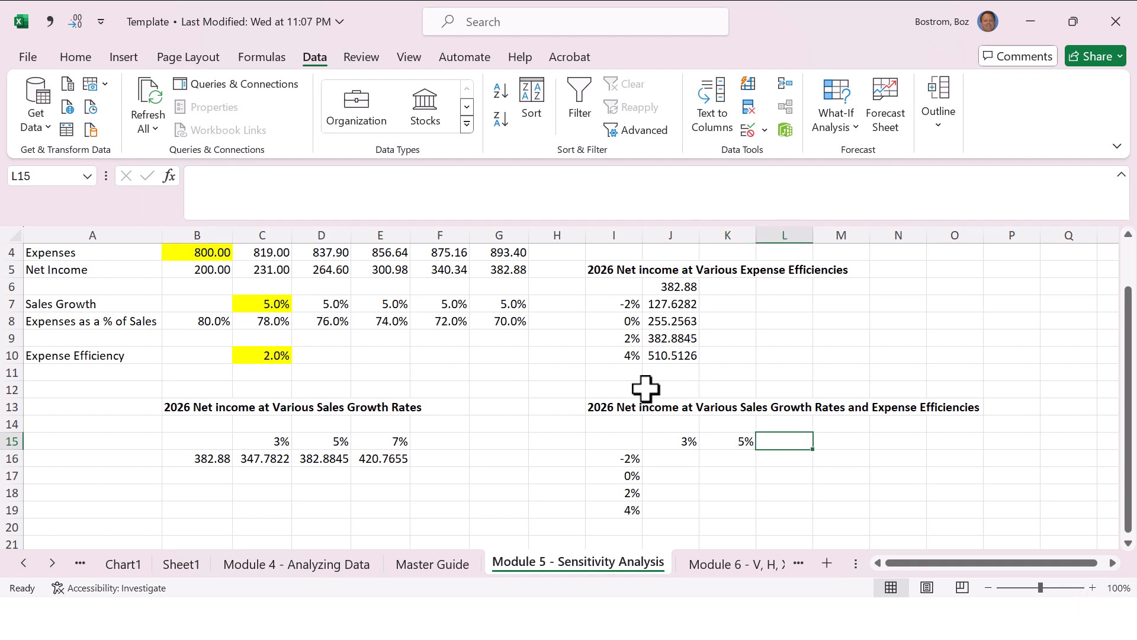
pyautogui.write('7%')
pyautogui.press('Return')
# Step: Link corner cell I15 of the combined sales growth and efficiency table to the 2026 net income in G5
pyautogui.press('Left')
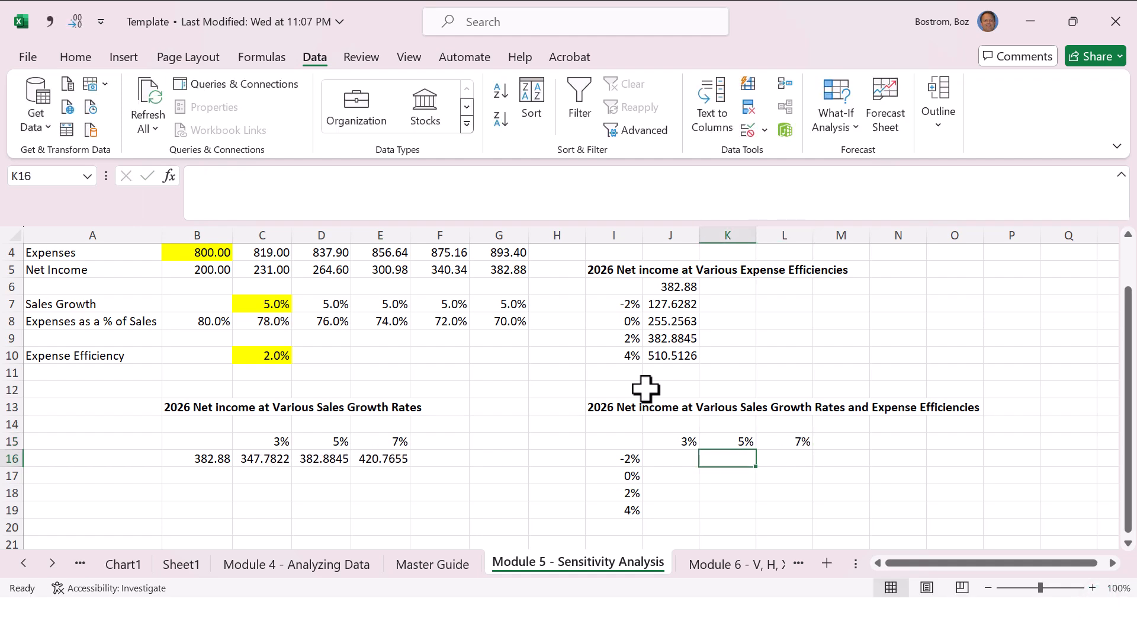
pyautogui.press('Up')
pyautogui.press('Left')
pyautogui.press('Left')
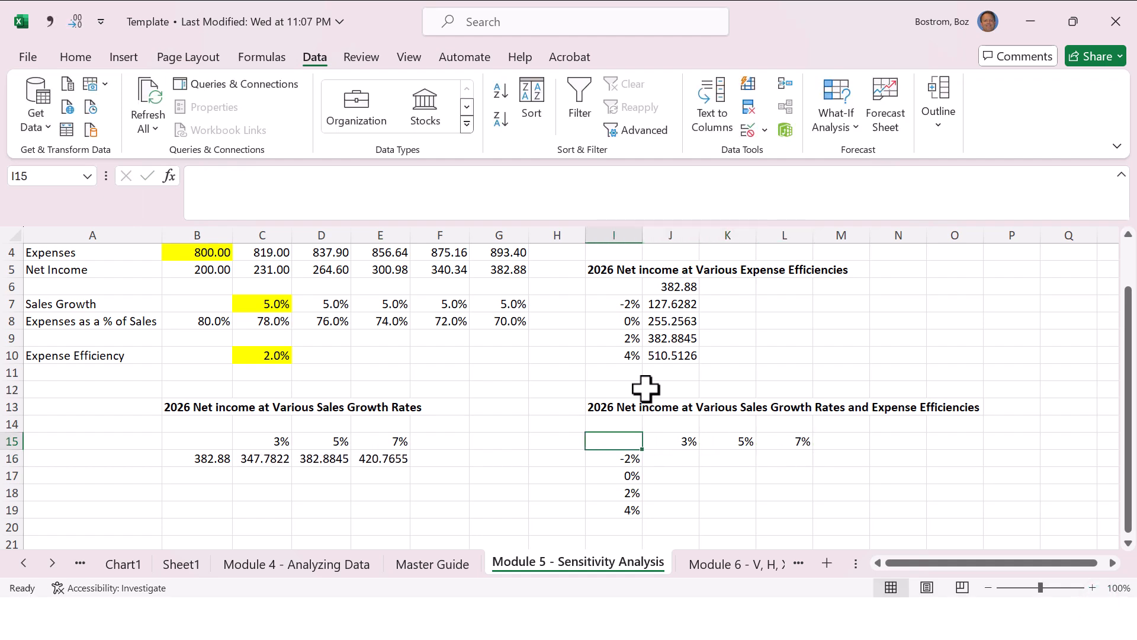
pyautogui.write('=')
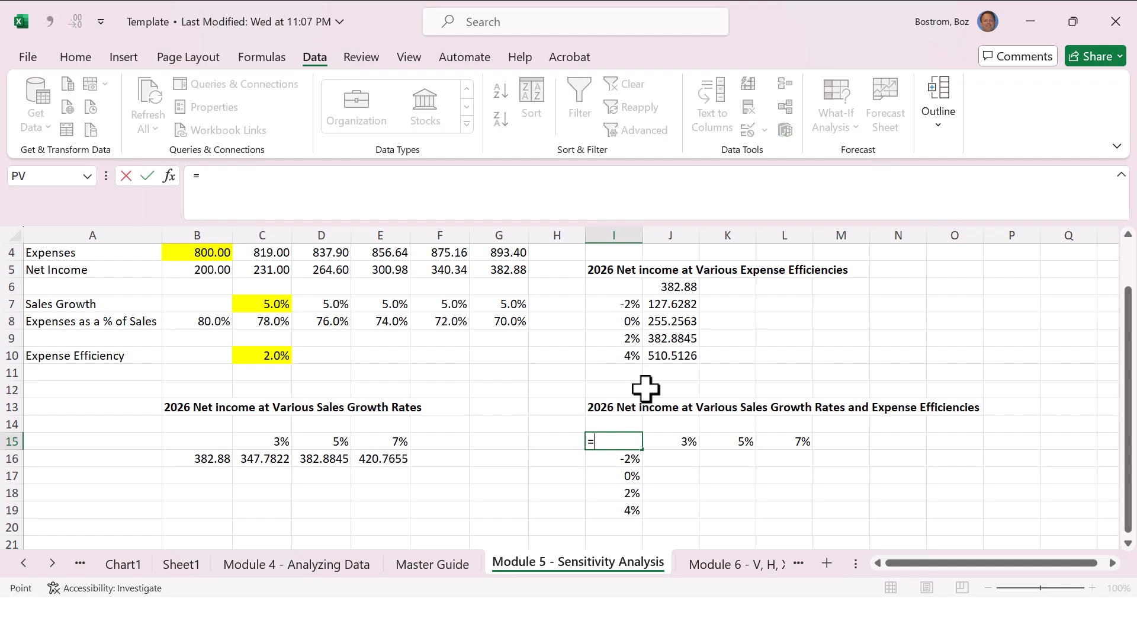
pyautogui.press('Left')
pyautogui.press('Left')
pyautogui.press('Up')
pyautogui.press('Up')
pyautogui.press('Up')
pyautogui.press('Up')
pyautogui.press('Up')
pyautogui.press('Up')
pyautogui.press('Up')
pyautogui.press('Up')
pyautogui.press('Up')
pyautogui.press('Up')
pyautogui.press('Up')
pyautogui.press('Up')
pyautogui.press('Up')
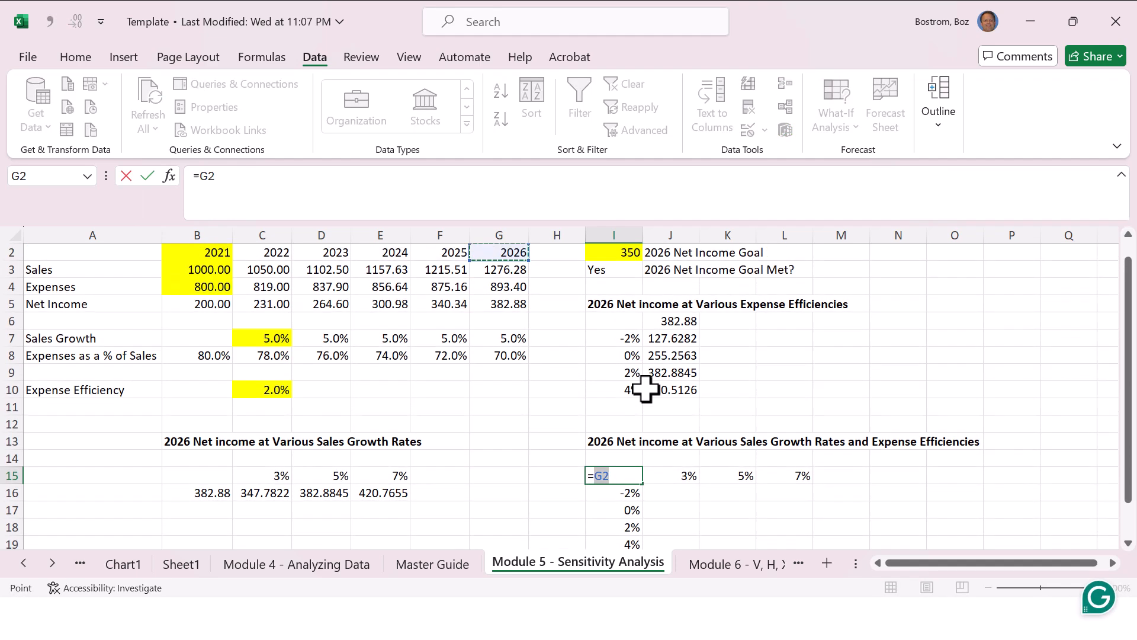
pyautogui.press('Down')
pyautogui.press('Down')
pyautogui.press('Down')
pyautogui.press('Return')
pyautogui.press('Up')
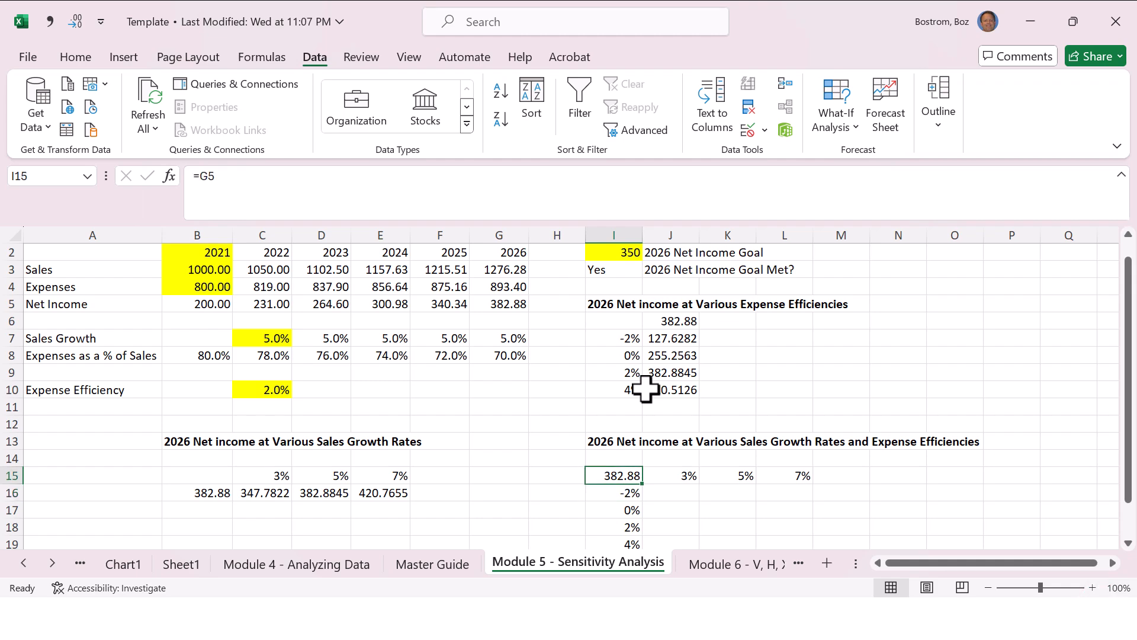
# Step: Create a two-variable what-if Data Table over I15:L19 with row input cell C7 and column input cell C10
pyautogui.press('Down')
pyautogui.press('Down')
pyautogui.press('Down')
pyautogui.press('Down')
pyautogui.press('Down')
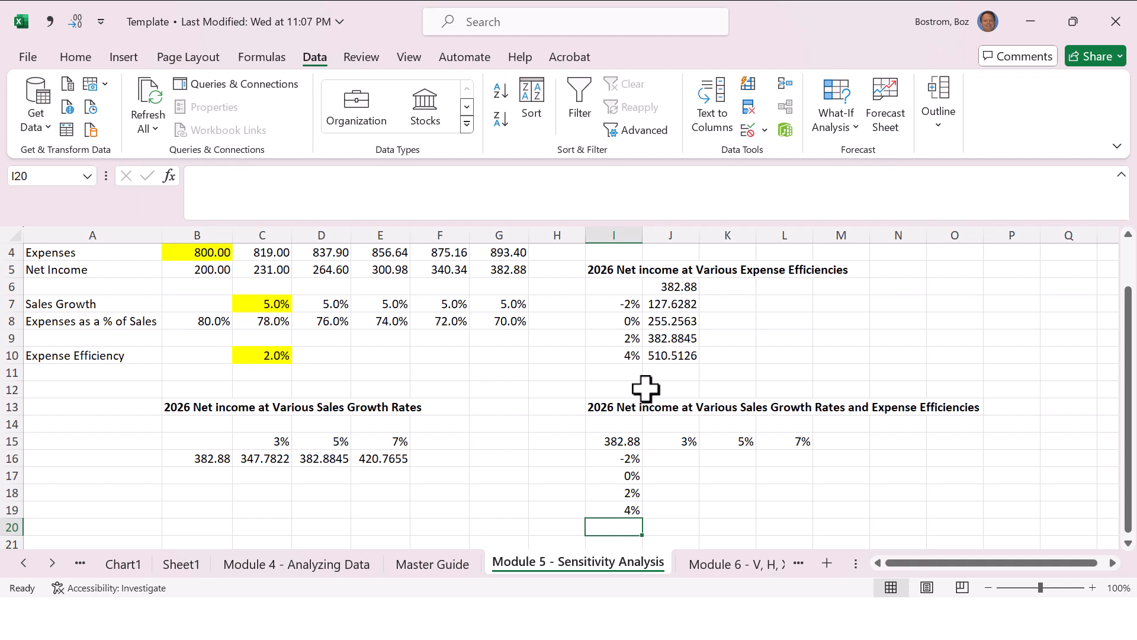
pyautogui.press('Up')
pyautogui.press('Up')
pyautogui.press('Up')
pyautogui.press('Up')
pyautogui.press('Up')
pyautogui.hotkey('shift', 'Right')
pyautogui.hotkey('shift', 'Right')
pyautogui.hotkey('shift', 'Right')
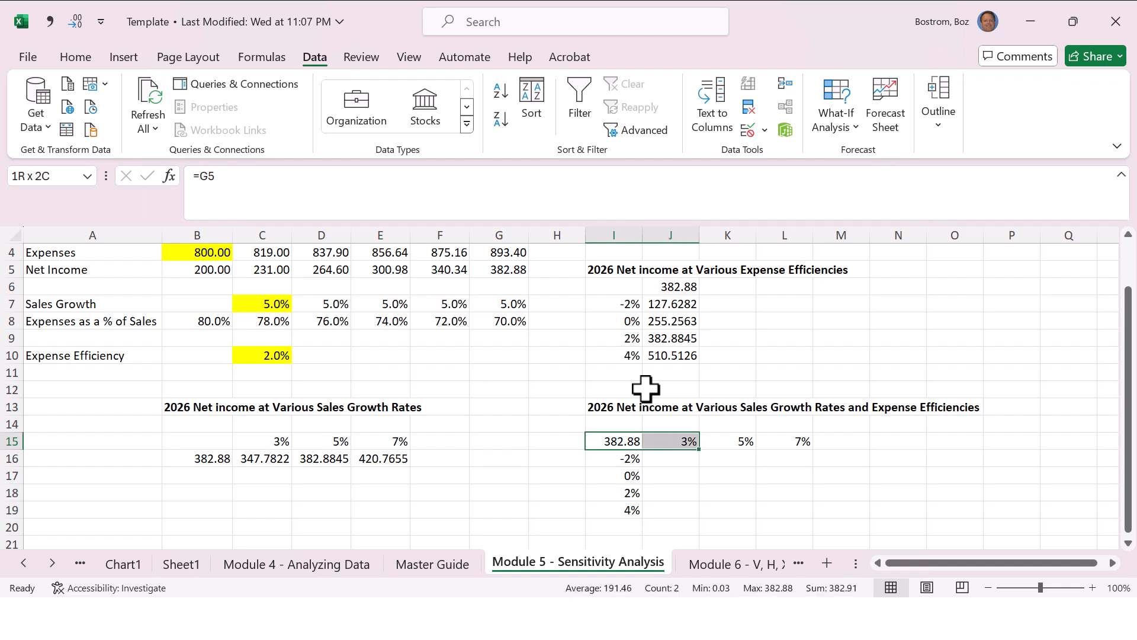
pyautogui.hotkey('shift', 'Down')
pyautogui.hotkey('shift', 'Down')
pyautogui.hotkey('shift', 'Down')
pyautogui.hotkey('shift', 'Down')
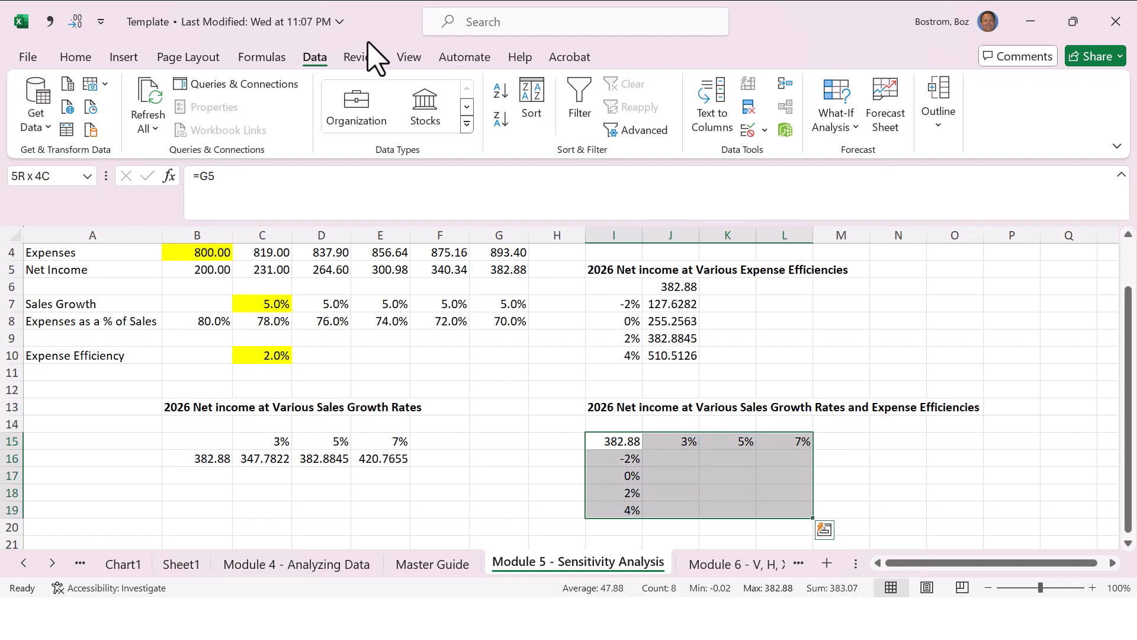
pyautogui.click(840, 129)
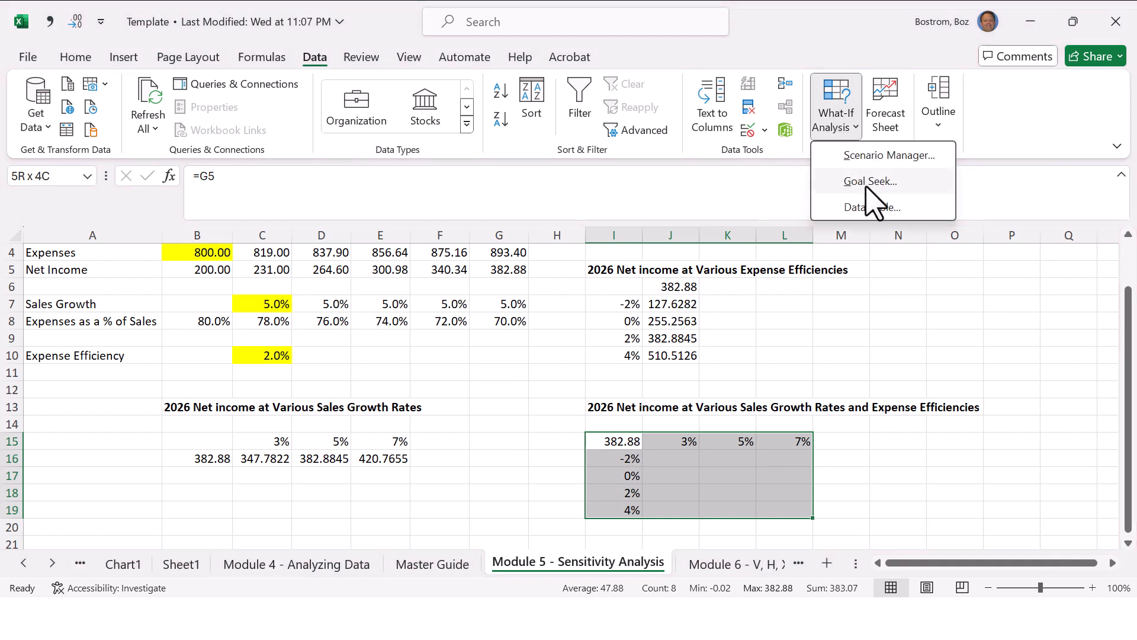
pyautogui.click(877, 210)
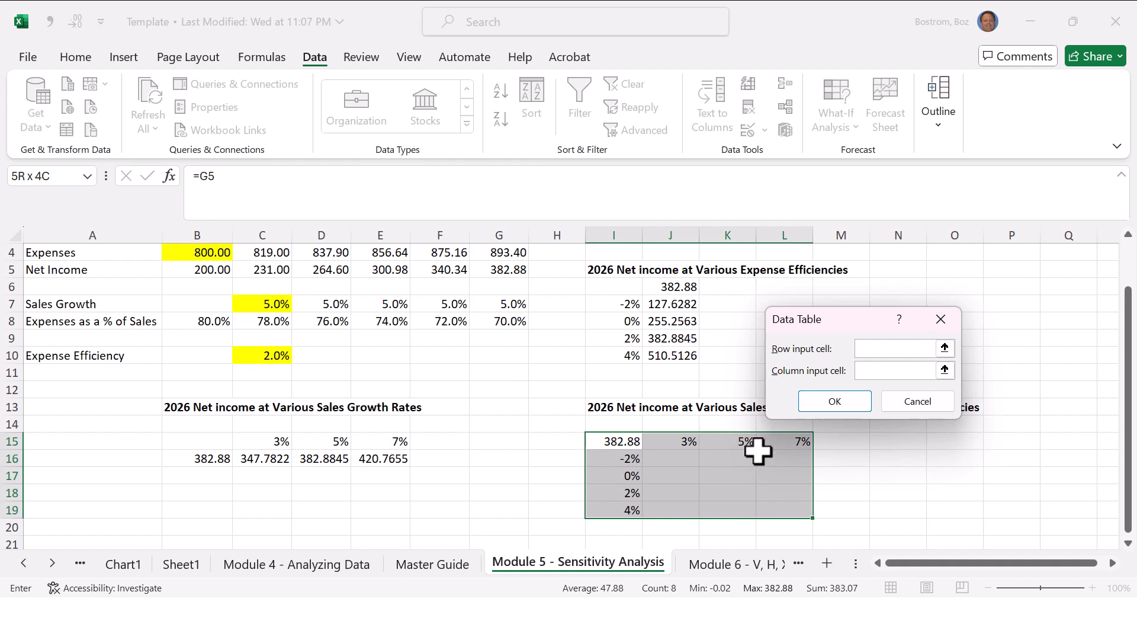
pyautogui.click(273, 304)
pyautogui.click(879, 370)
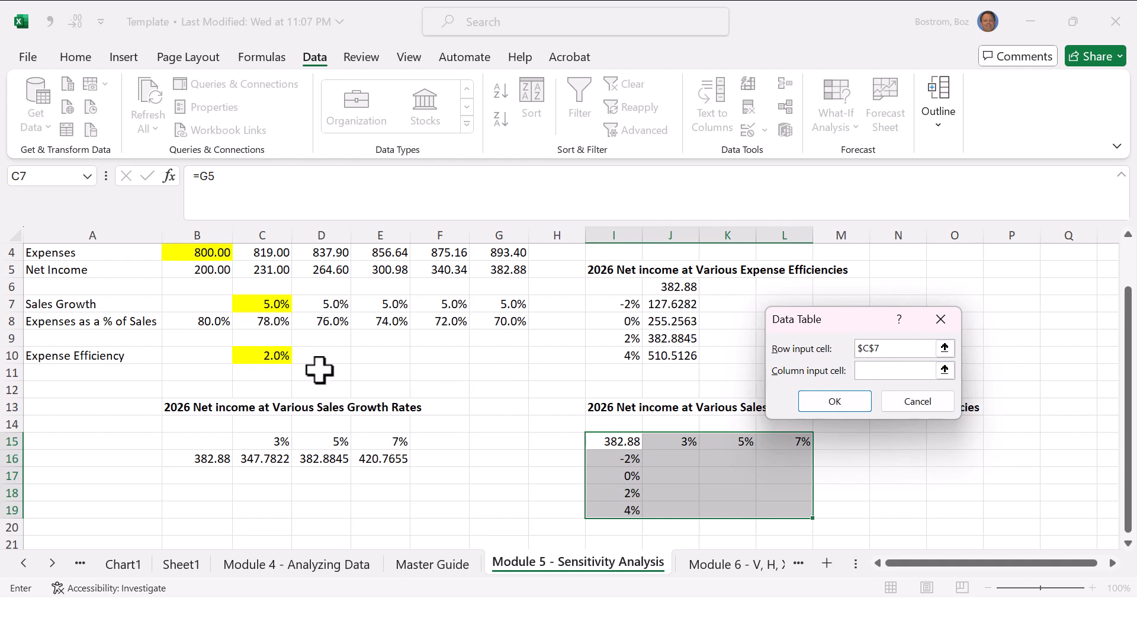
pyautogui.click(277, 354)
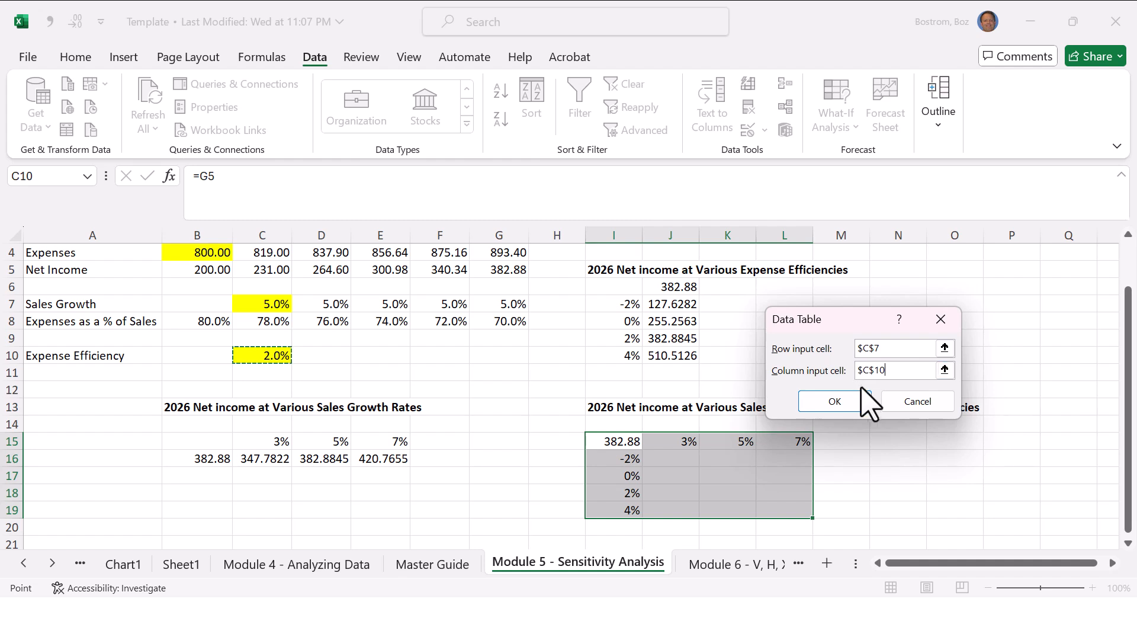
pyautogui.click(853, 403)
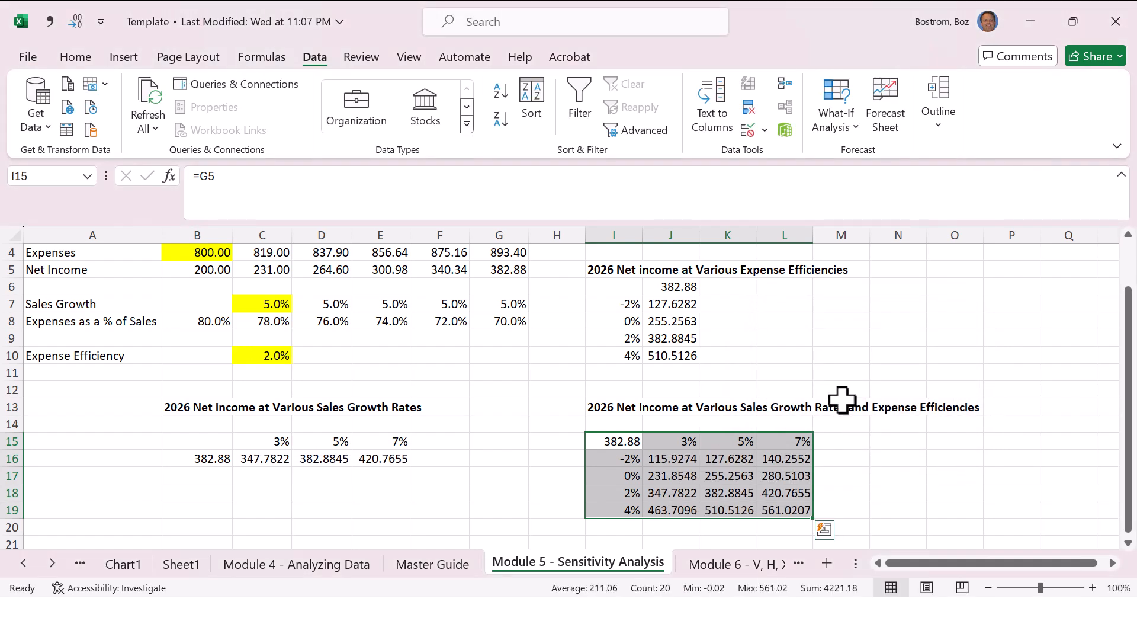
# Step: Compare the two-variable table's result for 5% sales growth and 2% efficiency with the forecast 2026 net income
pyautogui.click(870, 362)
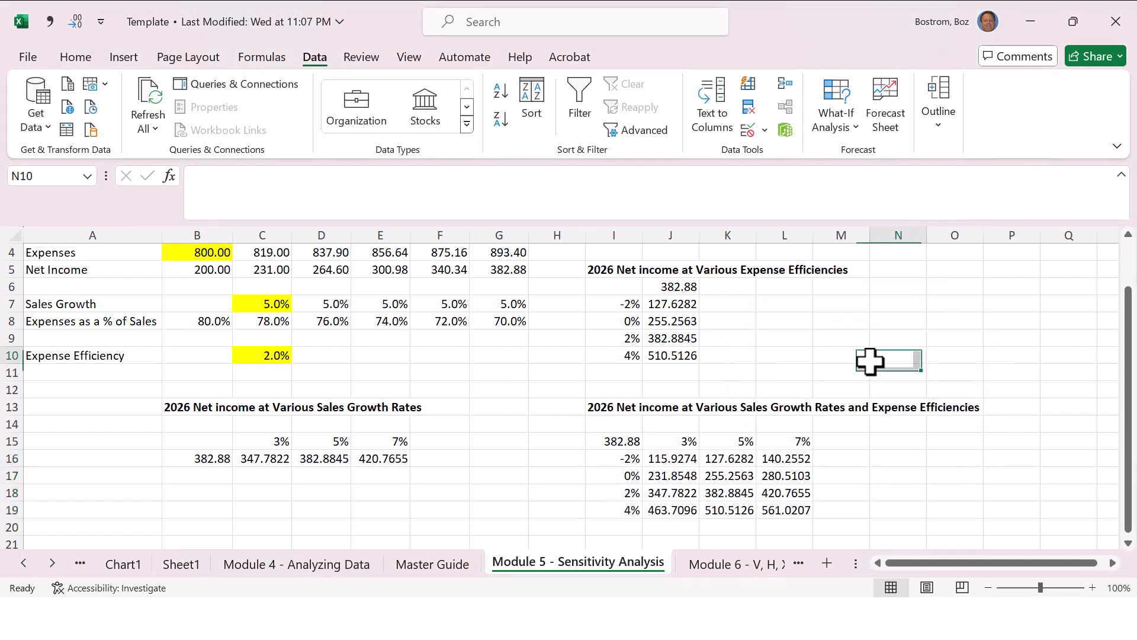
pyautogui.press('Up')
pyautogui.press('Up')
pyautogui.press('Up')
pyautogui.press('Up')
pyautogui.press('Up')
pyautogui.press('Up')
pyautogui.press('Up')
pyautogui.press('Up')
pyautogui.press('Up')
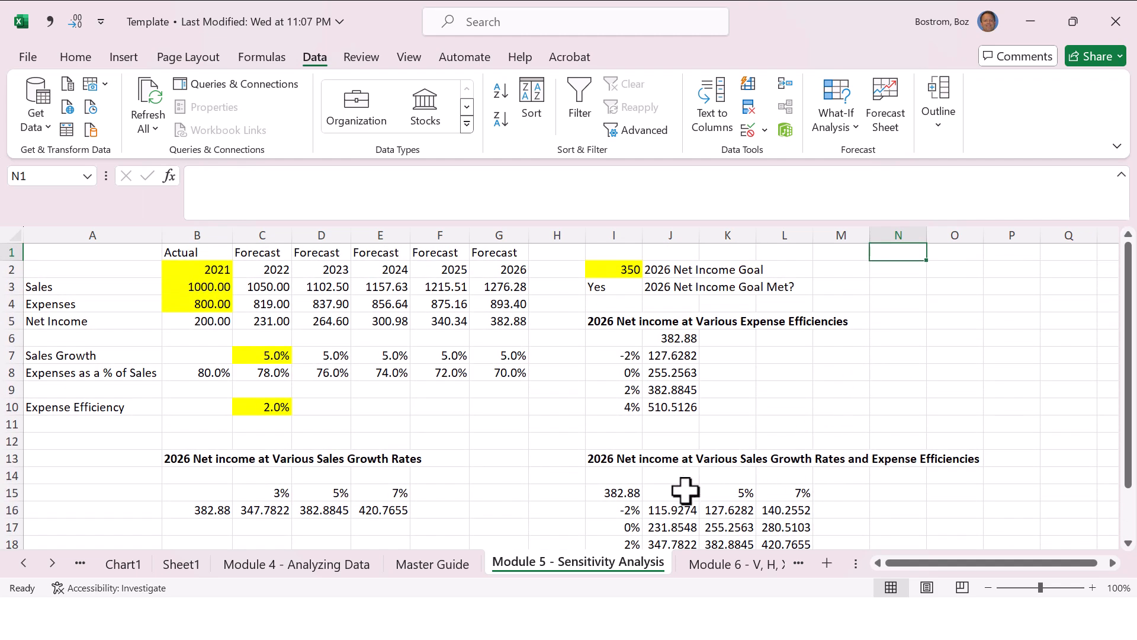
pyautogui.moveTo(687, 493); pyautogui.dragTo(779, 495)
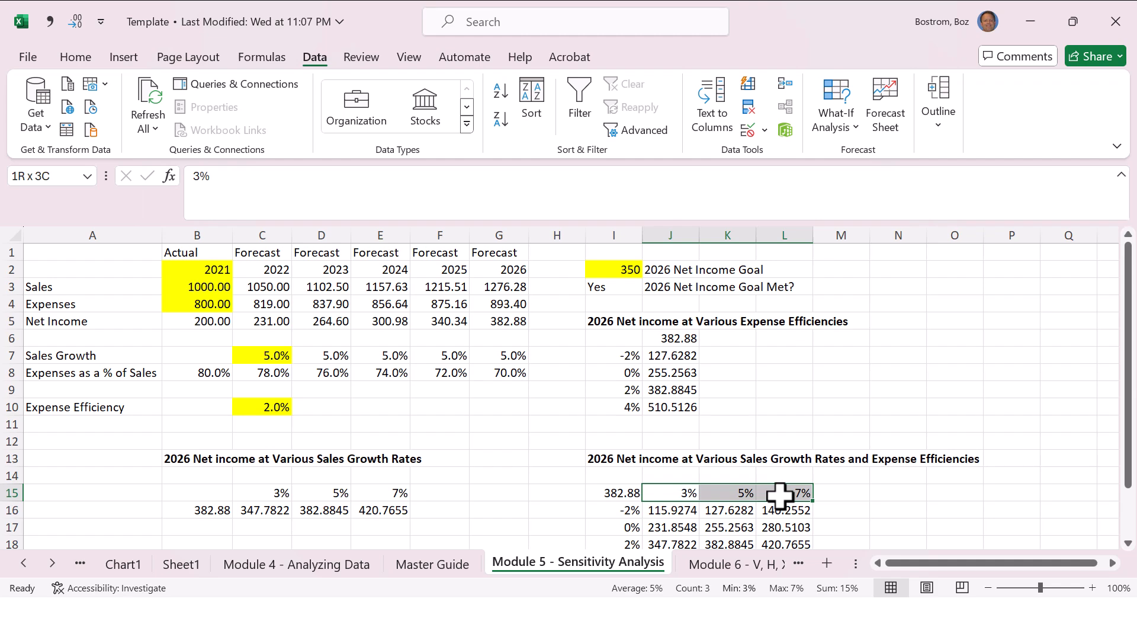
pyautogui.click(737, 493)
pyautogui.press('Down')
pyautogui.press('Down')
pyautogui.press('Down')
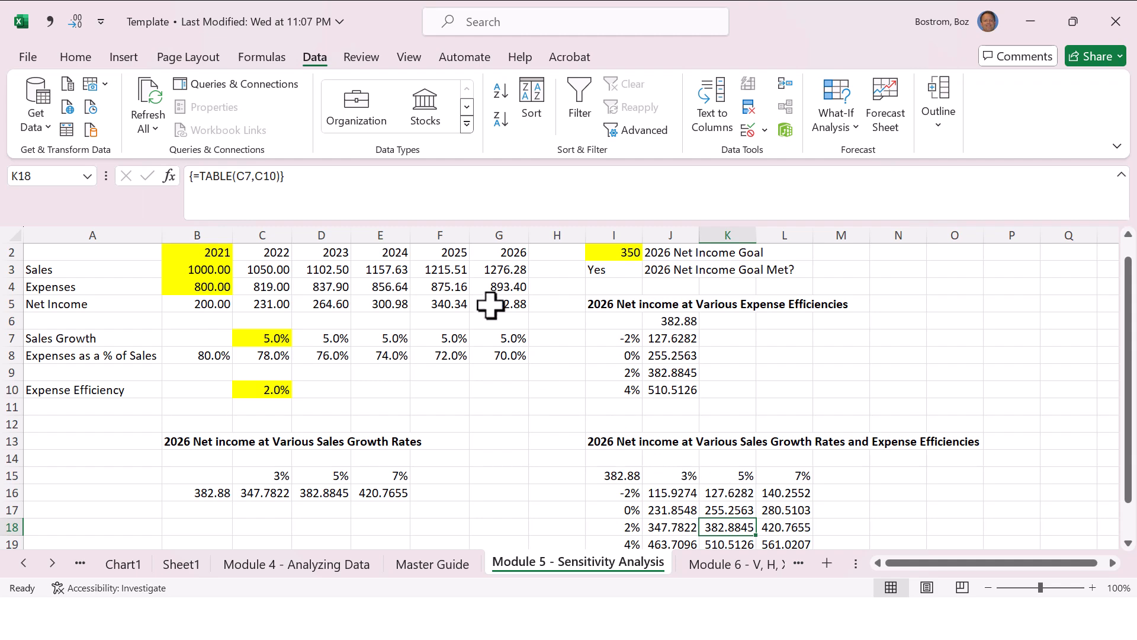
# Step: Format the two-variable table results in J16:L19 as numbers with two decimal places
pyautogui.scroll(-1, 516, 323)
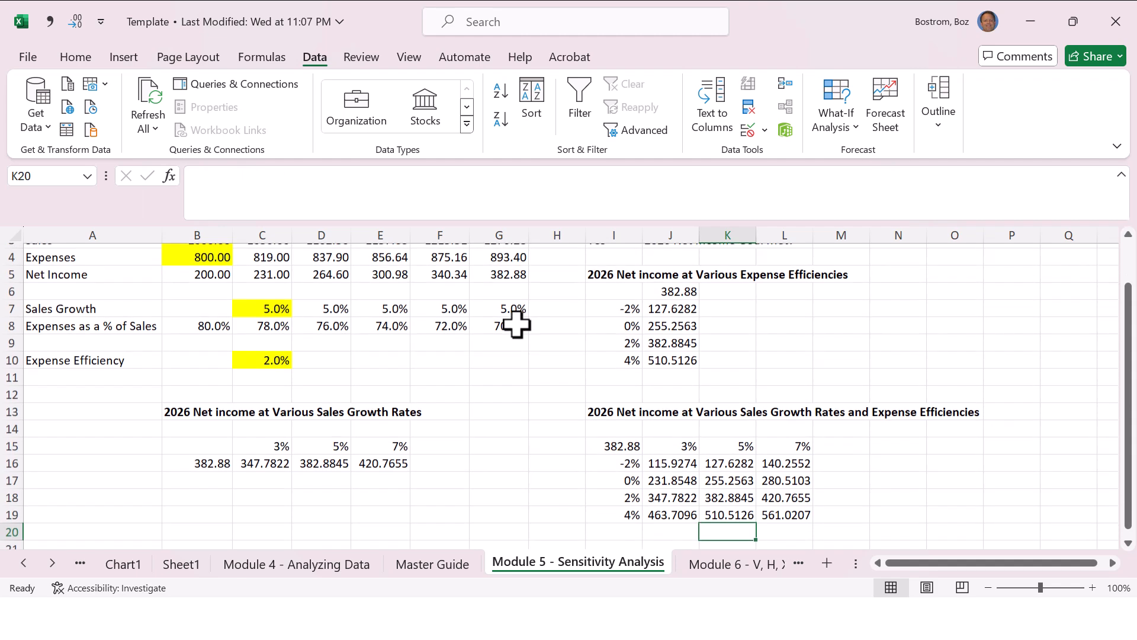
pyautogui.press('Up')
pyautogui.press('Up')
pyautogui.press('Left')
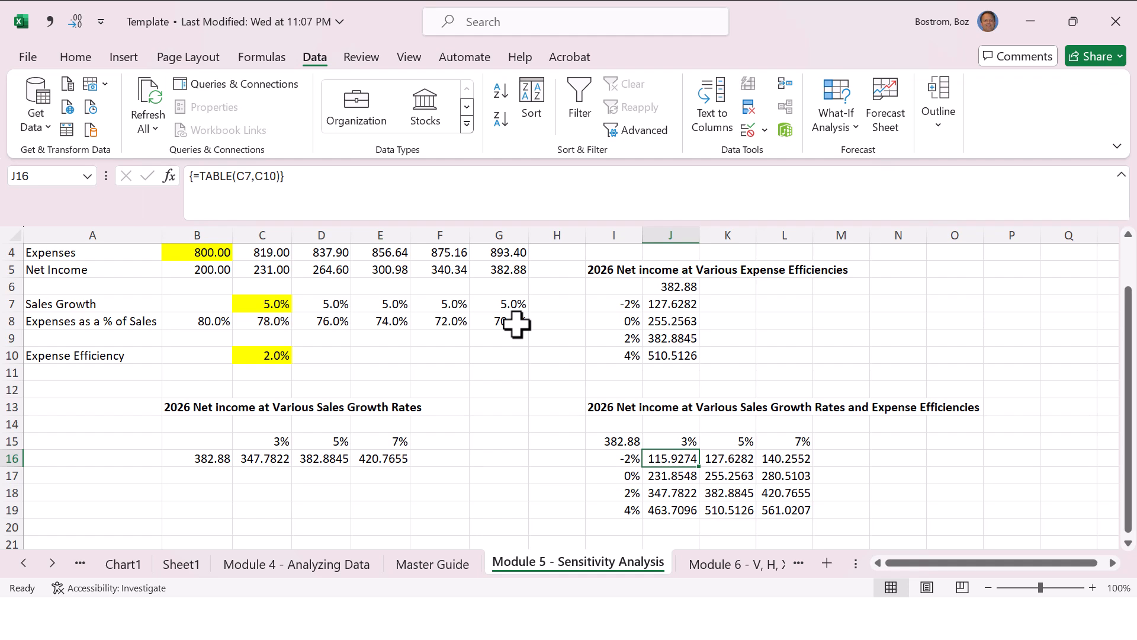
pyautogui.hotkey('shift', 'Right')
pyautogui.hotkey('shift', 'Right')
pyautogui.hotkey('shift', 'Down')
pyautogui.hotkey('shift', 'Down')
pyautogui.hotkey('shift', 'Down')
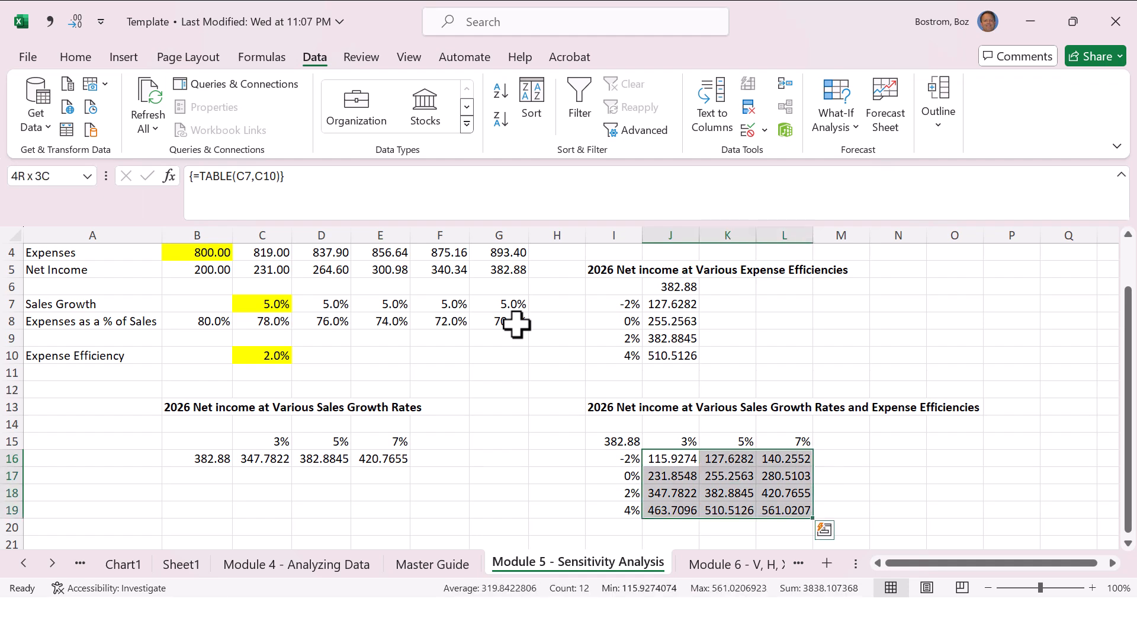
pyautogui.hotkey('ctrl', 'shift', '1')
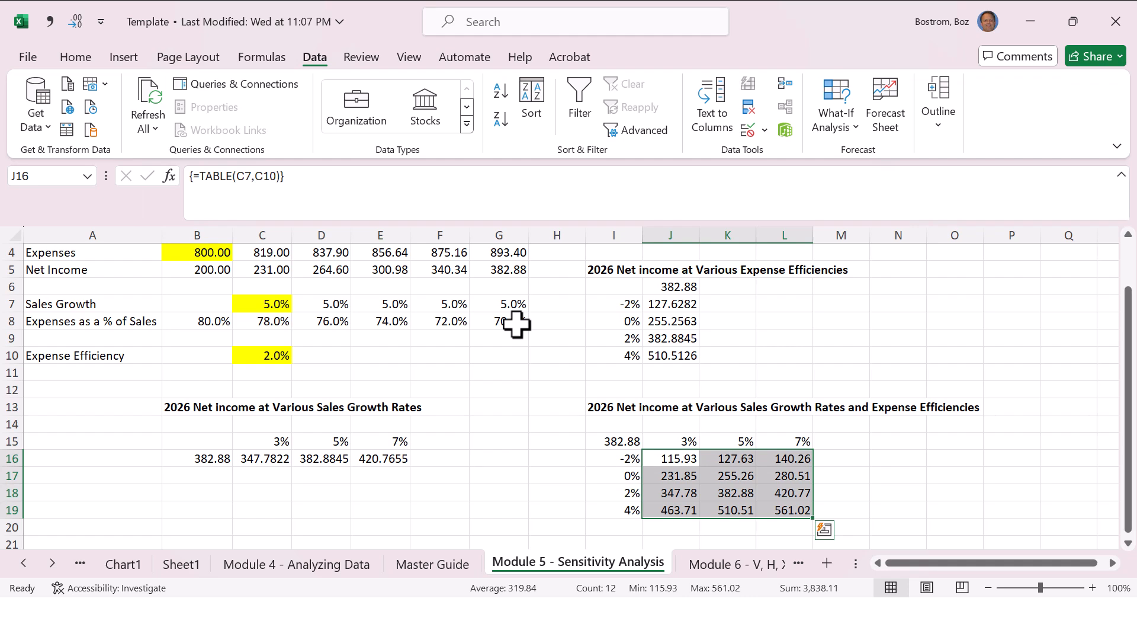
# Step: Examine the net income results in the 7% and 3% sales growth columns of the two-variable table
pyautogui.press('Right')
pyautogui.press('Right')
pyautogui.press('Up')
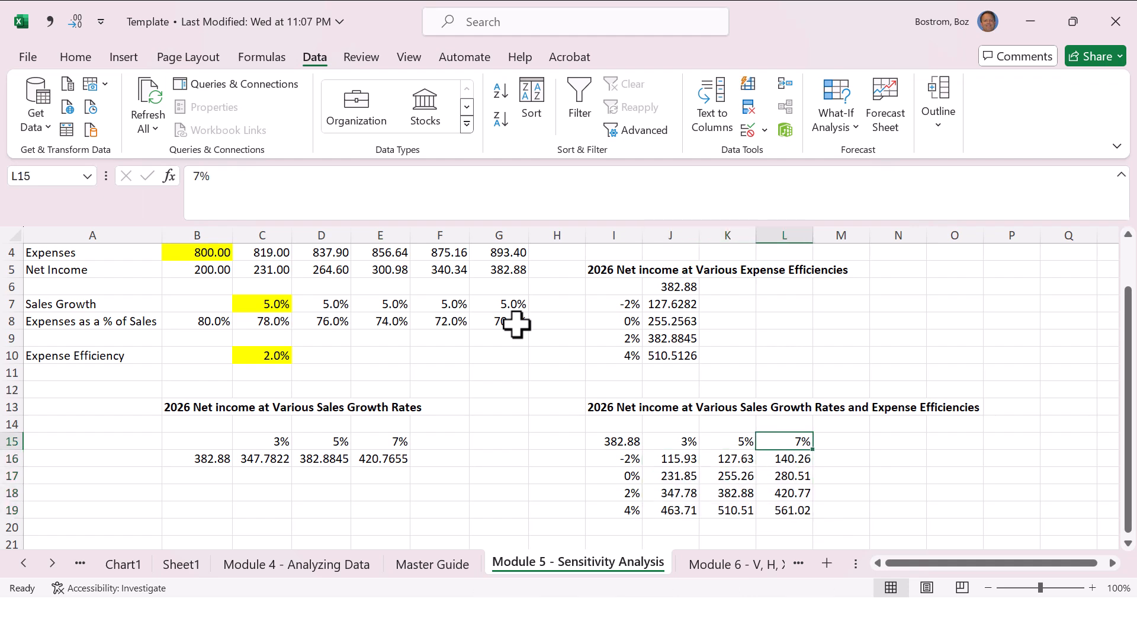
pyautogui.press('Down')
pyautogui.press('Down')
pyautogui.press('Down')
pyautogui.press('Down')
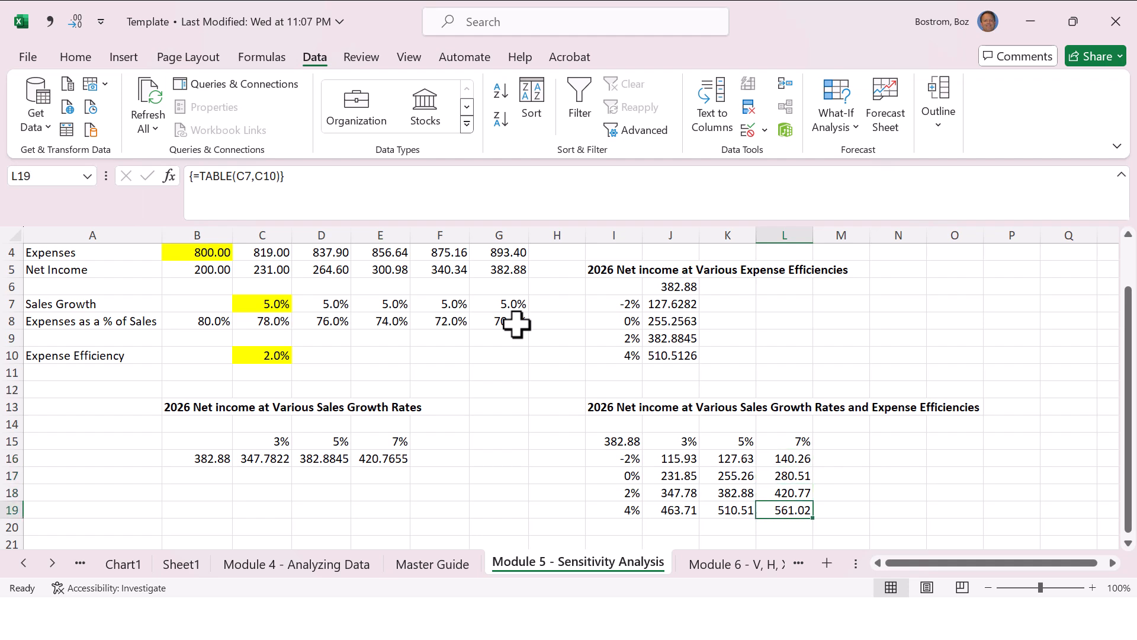
pyautogui.press('Left')
pyautogui.press('Left')
pyautogui.press('Up')
pyautogui.press('Up')
pyautogui.press('Up')
pyautogui.press('Up')
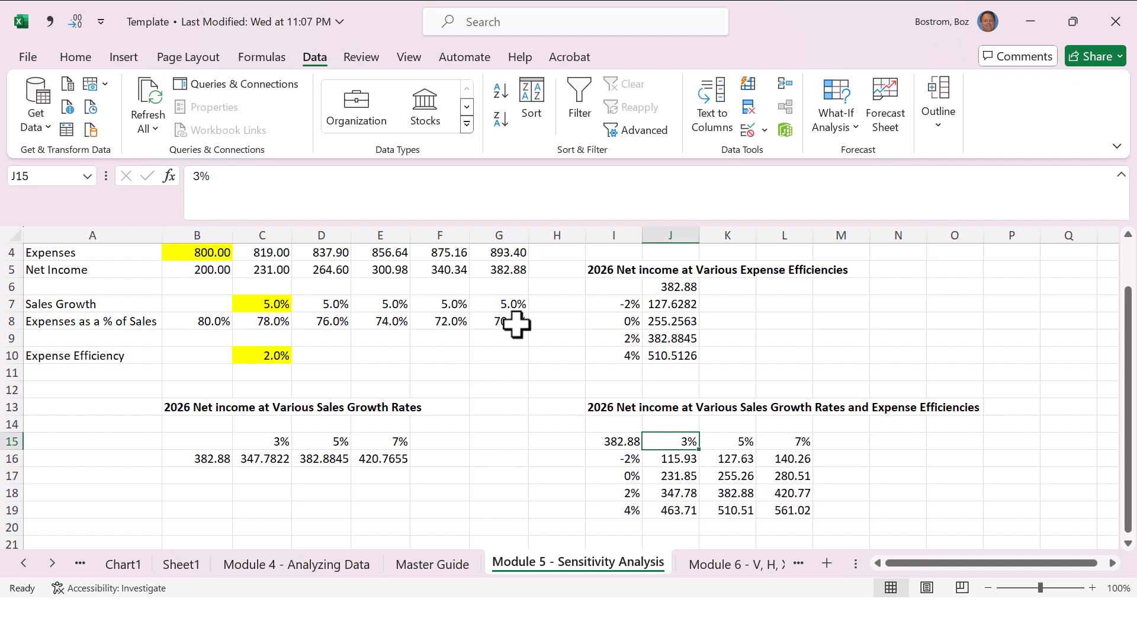
pyautogui.press('Down')
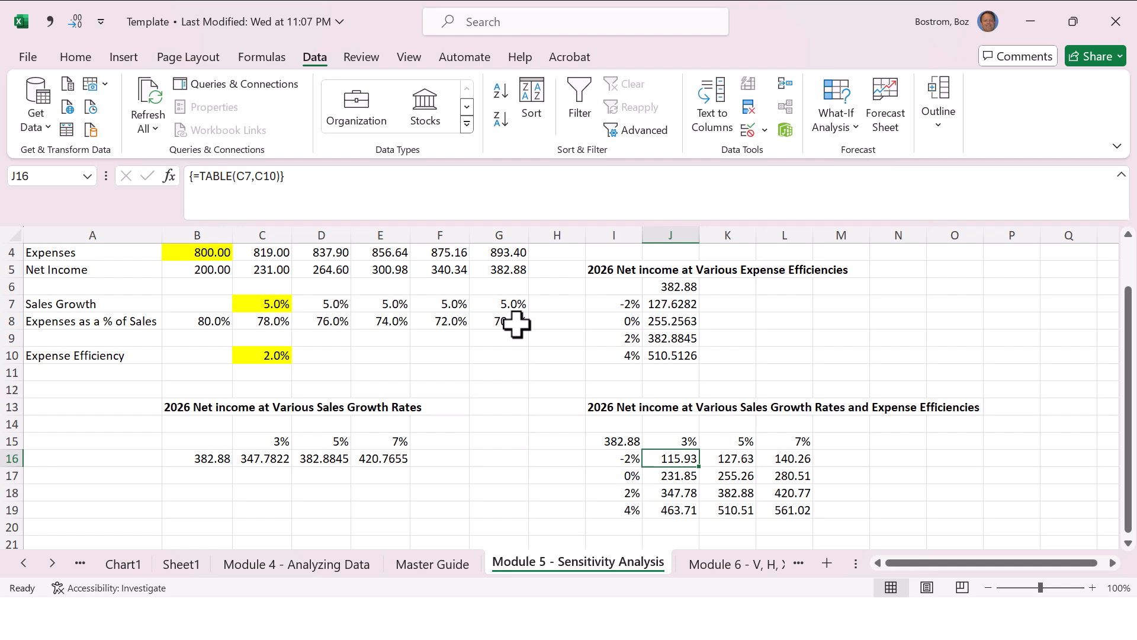
# Step: Review the Module 5 entries on the Master Guide sheet from Data Table through Conditional Formatting / Color Scales
pyautogui.hotkey('ctrl', 'pageup')
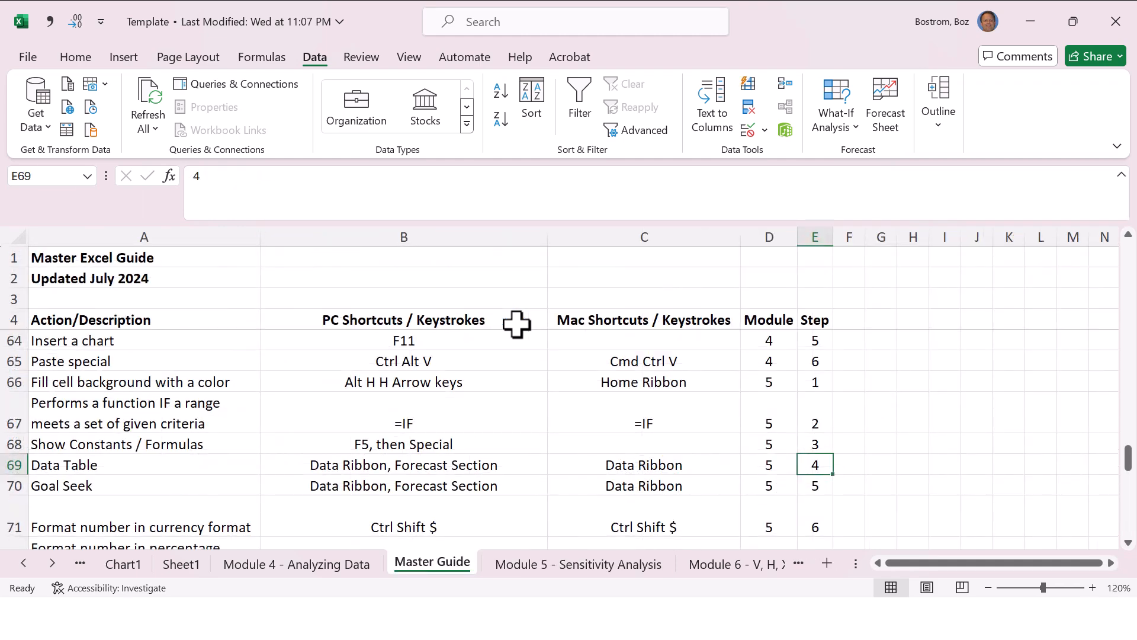
pyautogui.press('Down')
pyautogui.press('Down')
pyautogui.press('Down')
pyautogui.press('Down')
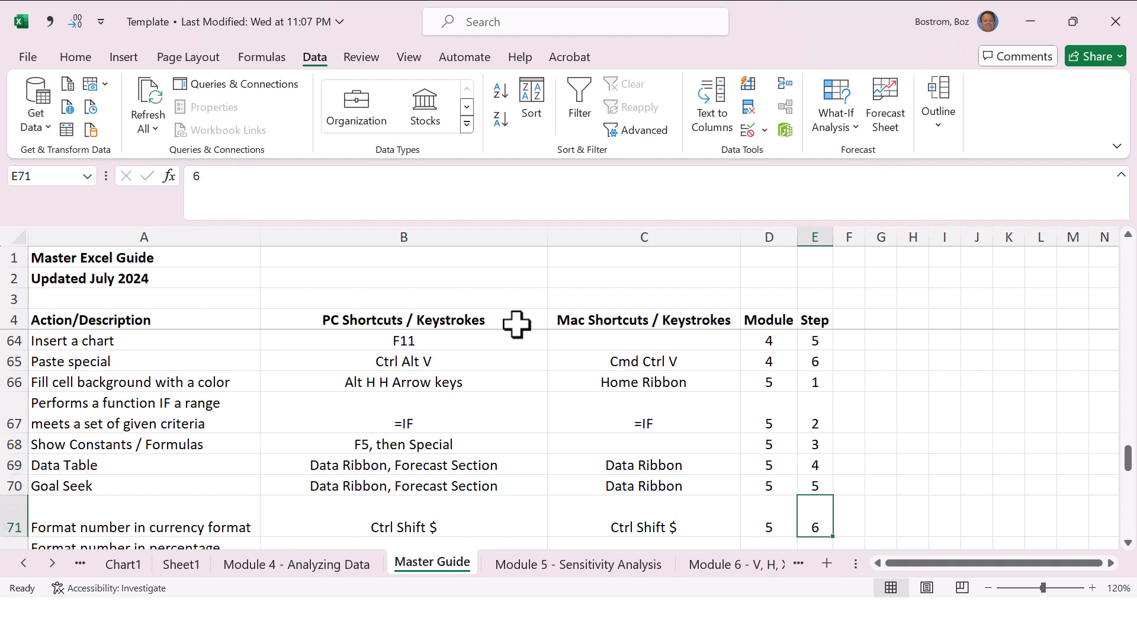
pyautogui.press('Up')
pyautogui.press('Up')
pyautogui.press('Up')
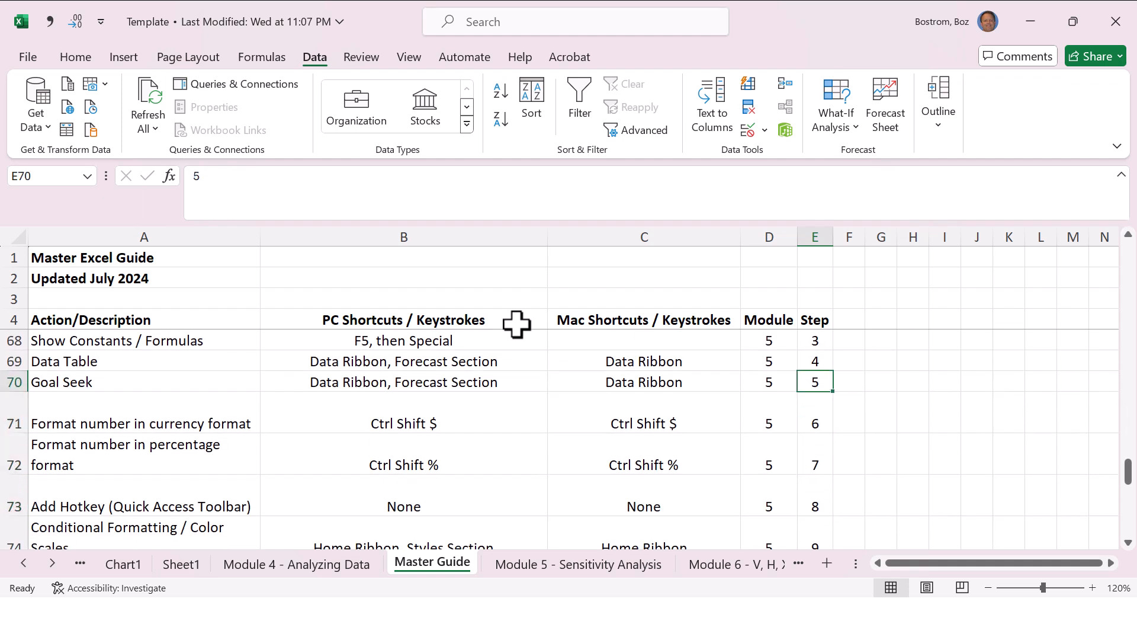
pyautogui.press('Down')
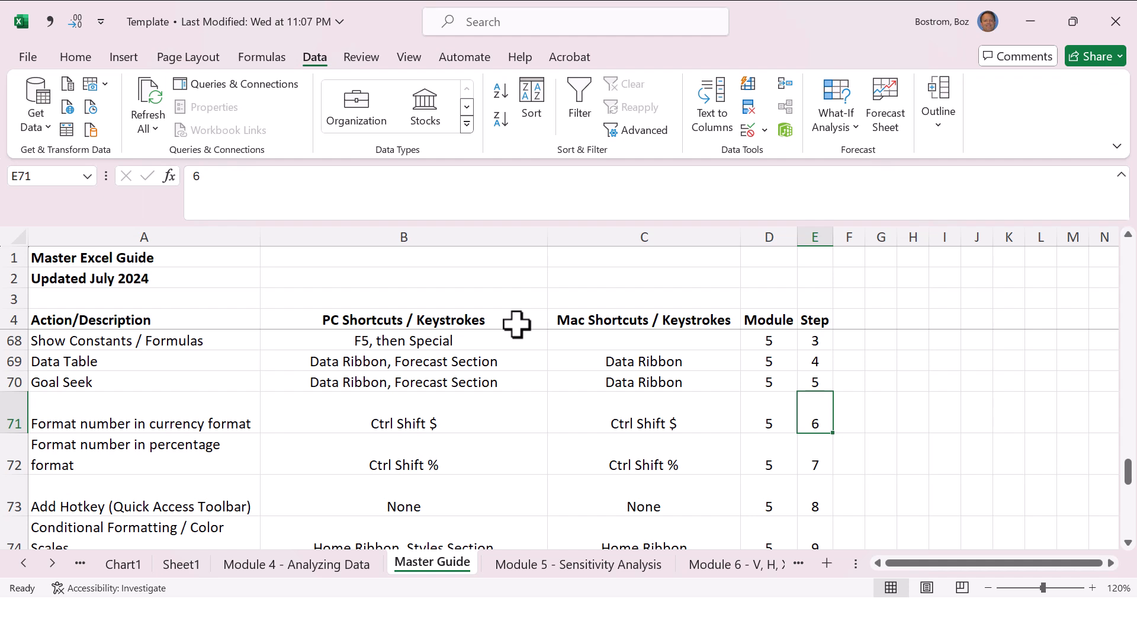
pyautogui.press('Down')
pyautogui.press('Down')
pyautogui.press('Down')
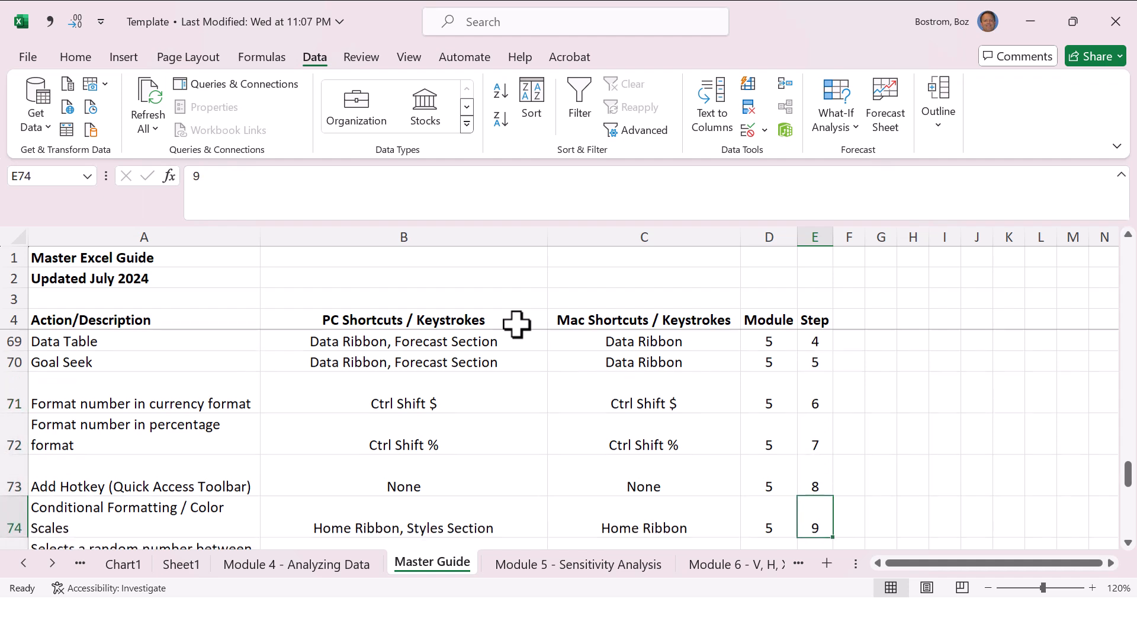
pyautogui.press('Left')
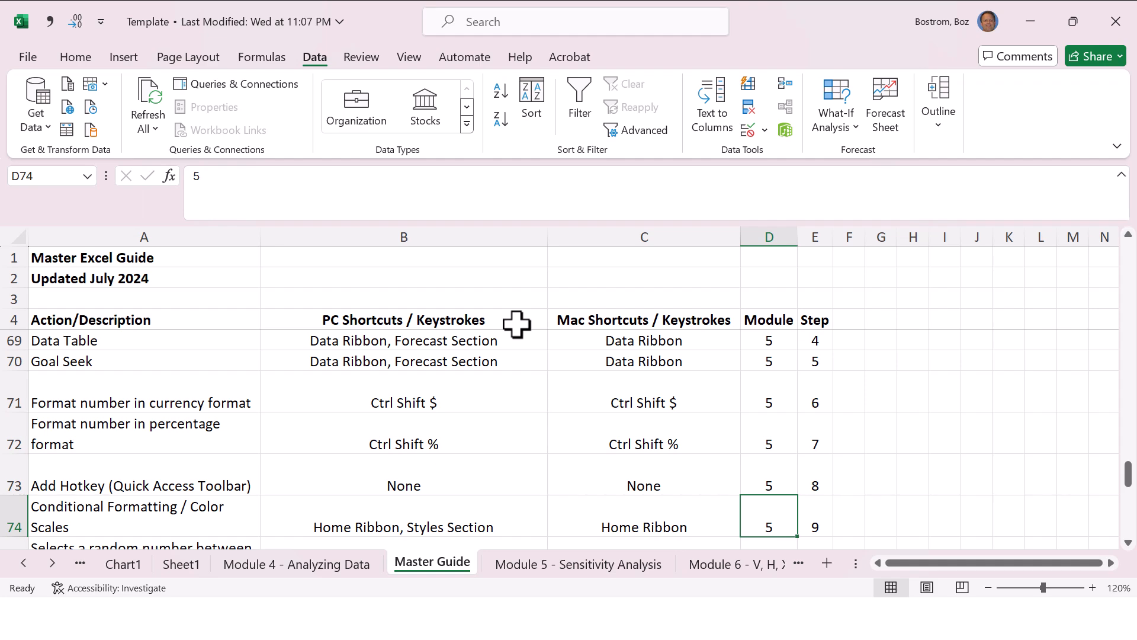
# Step: Apply the Green-Yellow-Red color scale to the two-variable table results in J16:L19 on the Module 5 - Sensitivity Analysis sheet
pyautogui.hotkey('ctrl', 'pagedown')
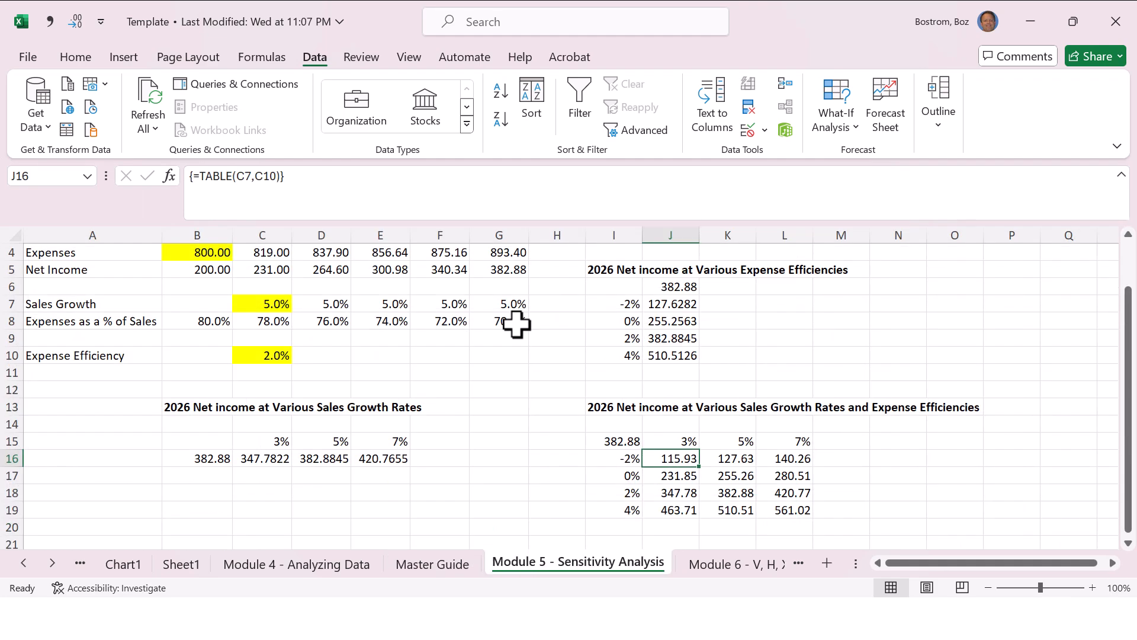
pyautogui.hotkey('shift', 'Right')
pyautogui.hotkey('shift', 'Right')
pyautogui.hotkey('shift', 'Down')
pyautogui.hotkey('shift', 'Down')
pyautogui.hotkey('shift', 'Down')
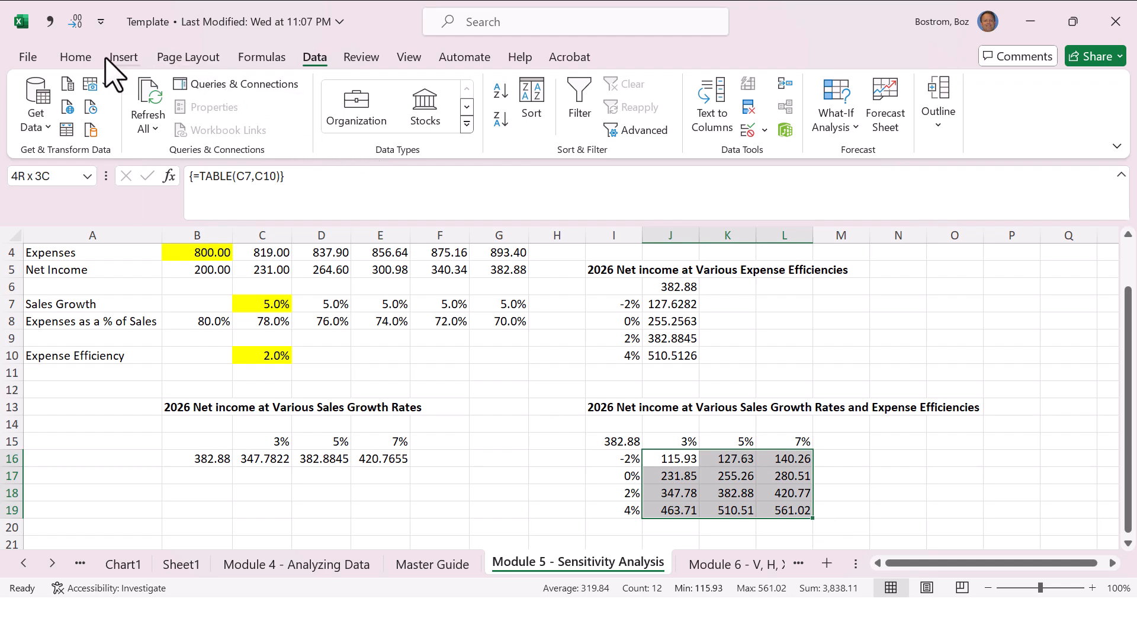
pyautogui.click(79, 60)
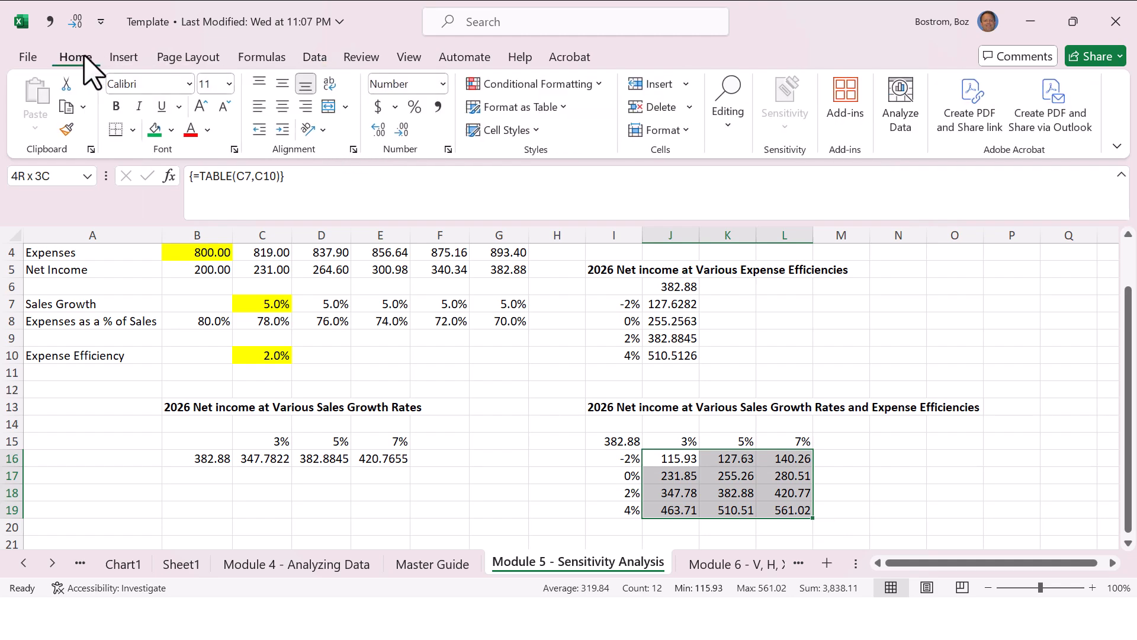
pyautogui.click(588, 88)
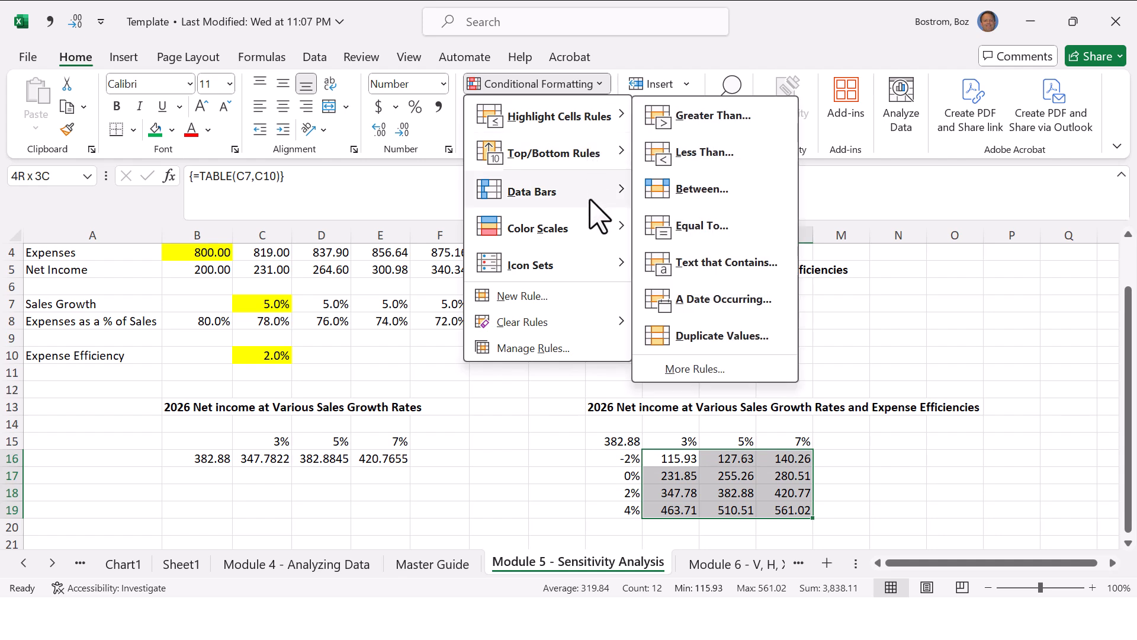
pyautogui.moveTo(591, 234)
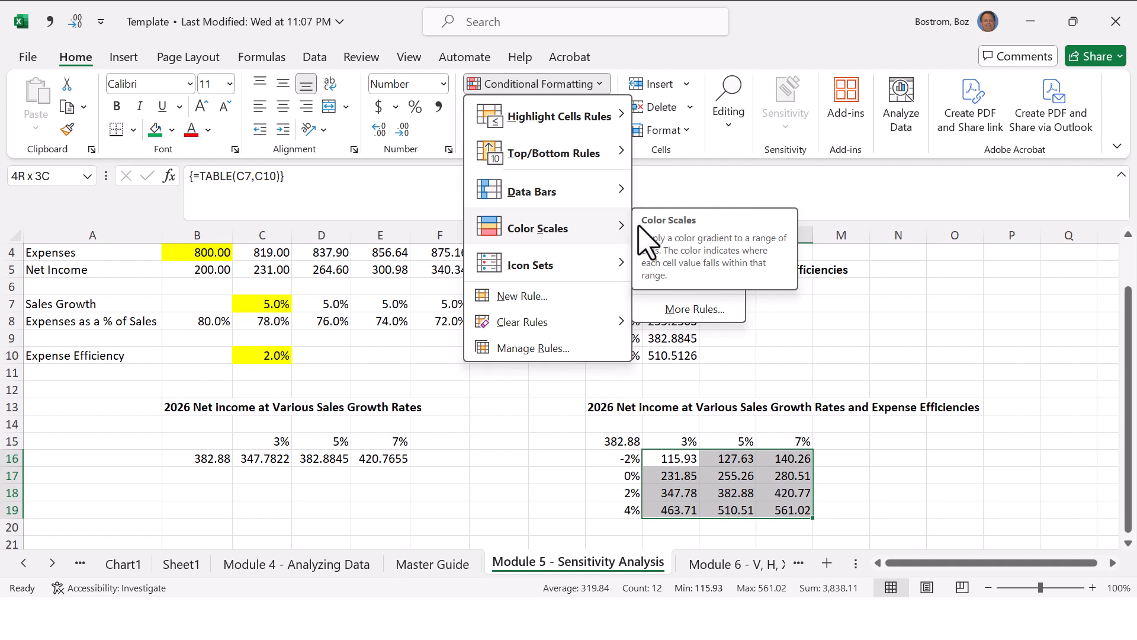
pyautogui.press('Escape')
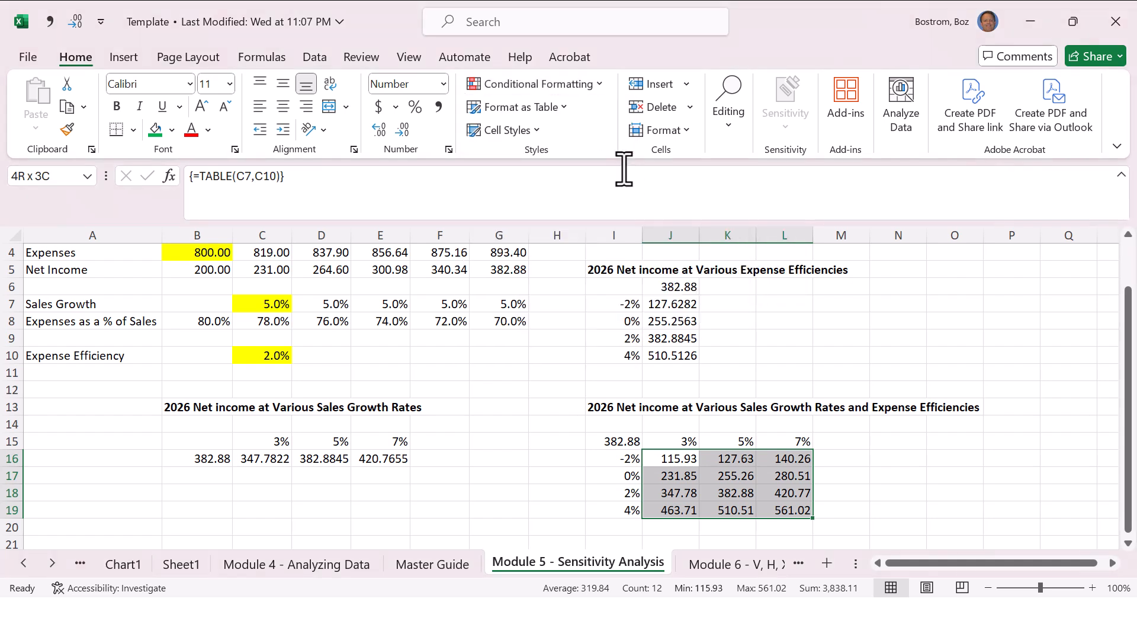
pyautogui.click(598, 85)
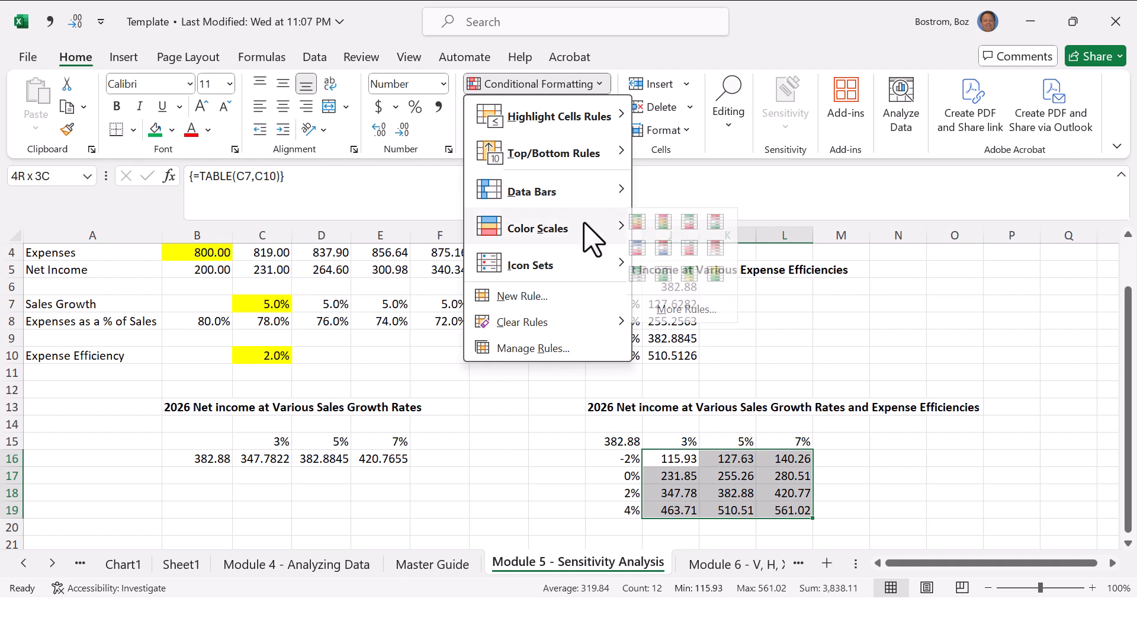
pyautogui.click(638, 223)
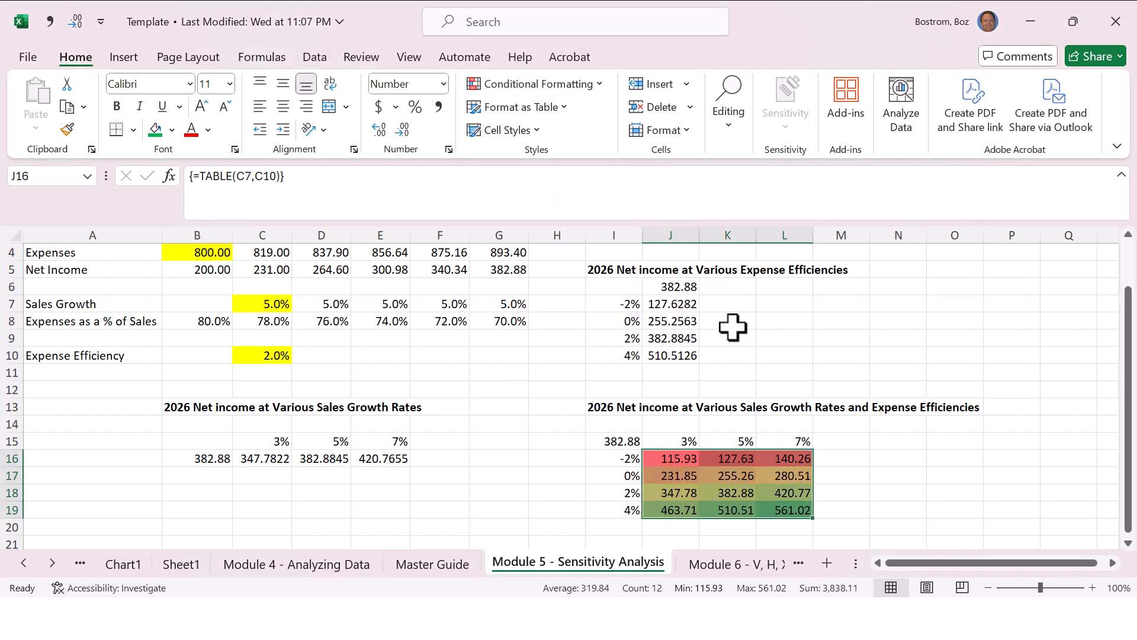
# Step: Examine the color-scaled net income results in the two-variable table, from the 4% efficiency row up to the -2% row
pyautogui.click(859, 470)
pyautogui.press('Left')
pyautogui.press('Left')
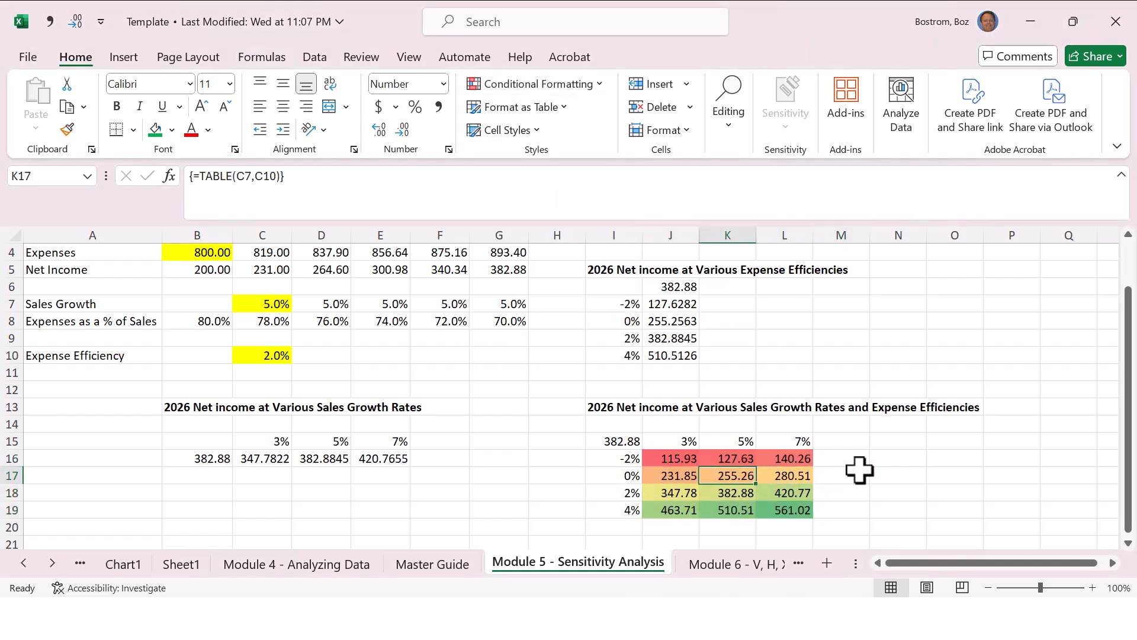
pyautogui.press('Down')
pyautogui.press('Down')
pyautogui.press('Down')
pyautogui.press('Right')
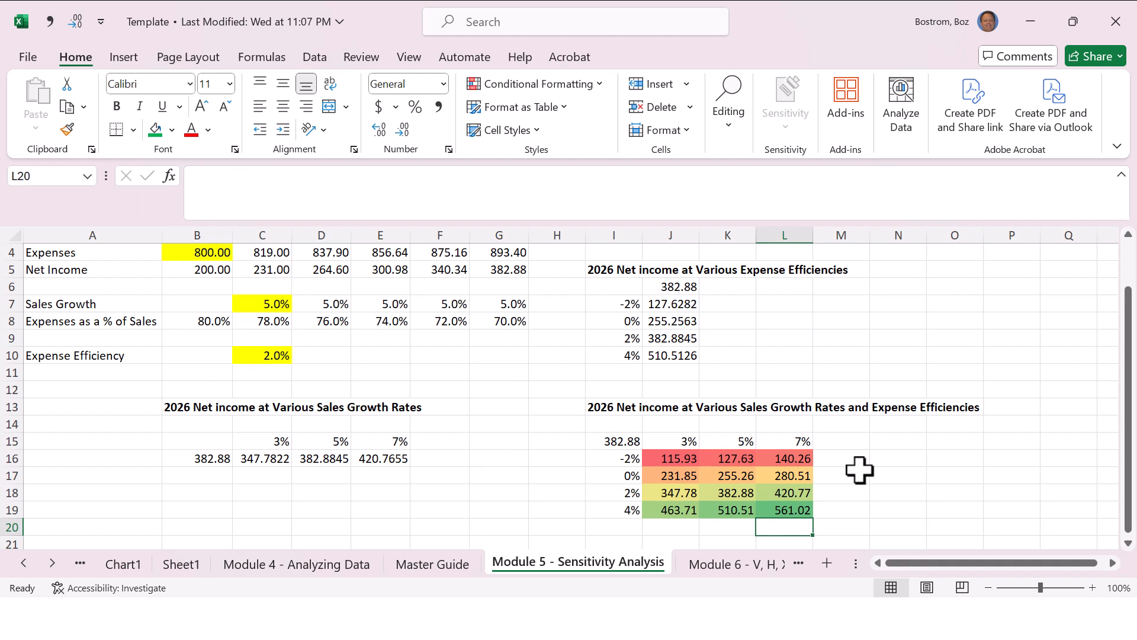
pyautogui.press('Up')
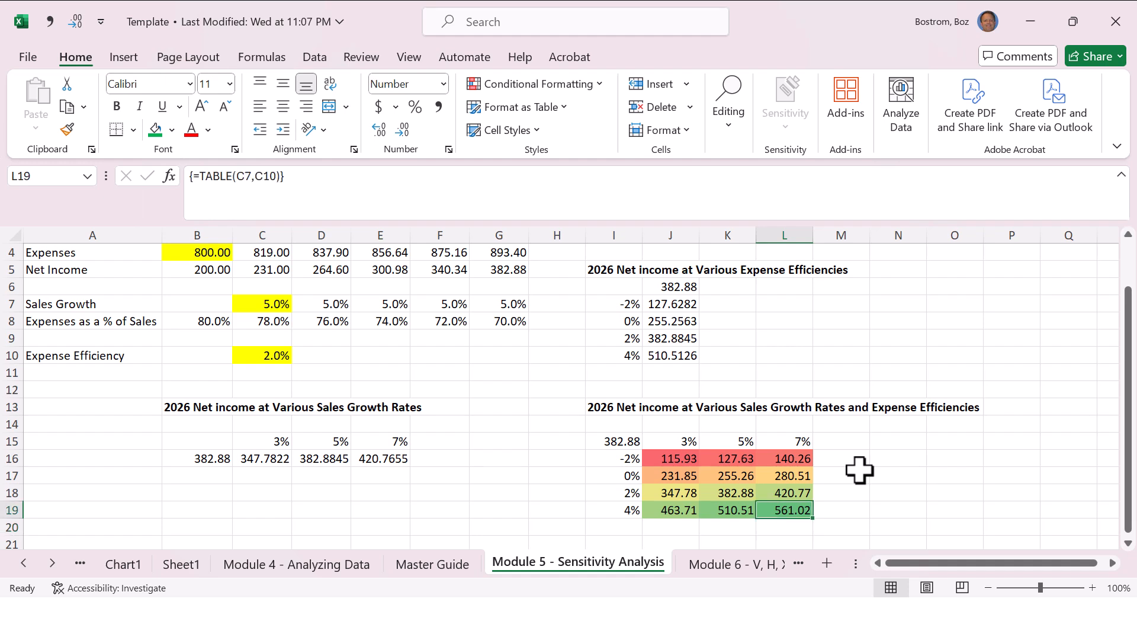
pyautogui.press('Left')
pyautogui.press('Up')
pyautogui.press('Up')
pyautogui.press('Up')
pyautogui.press('Left')
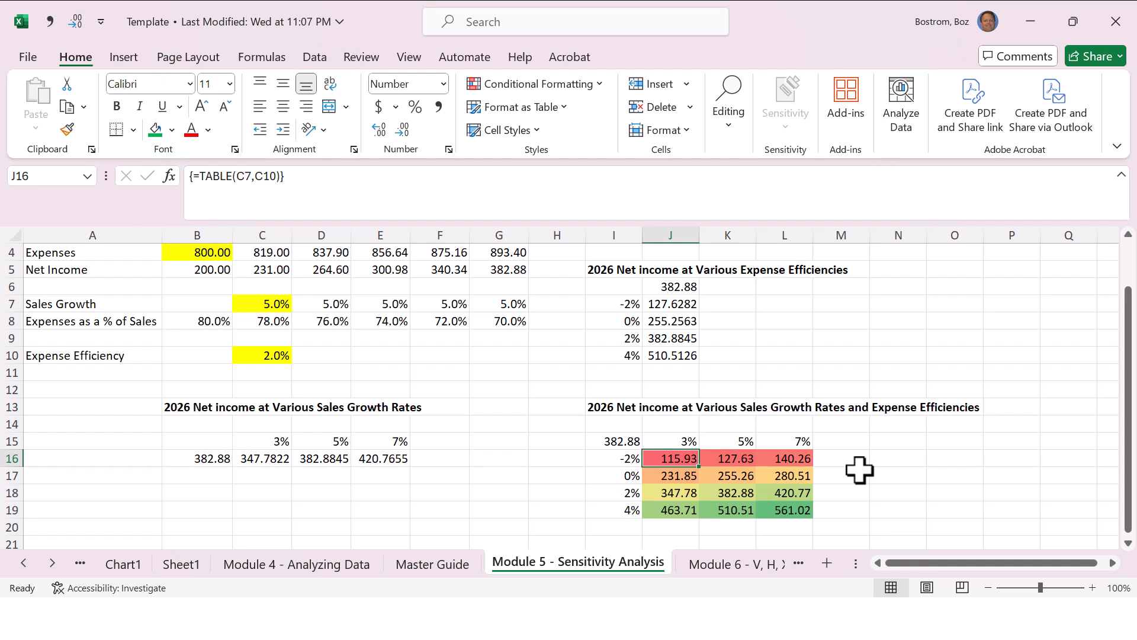
# Step: Review the sales growth input in C7 and the expense efficiency input in C10 that drive the data tables
pyautogui.hotkey('ctrl', 'Up')
pyautogui.hotkey('ctrl', 'Up')
pyautogui.hotkey('ctrl', 'Up')
pyautogui.hotkey('ctrl', 'Up')
pyautogui.hotkey('ctrl', 'Up')
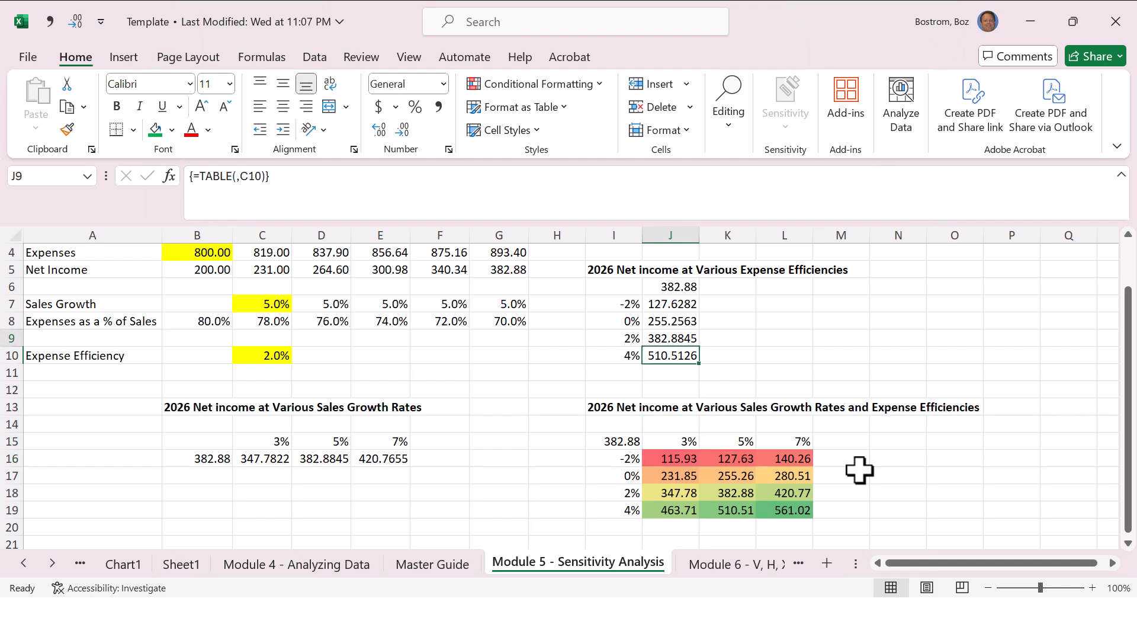
pyautogui.press('Down')
pyautogui.press('Down')
pyautogui.press('Down')
pyautogui.press('Down')
pyautogui.press('Down')
pyautogui.press('Down')
pyautogui.press('Down')
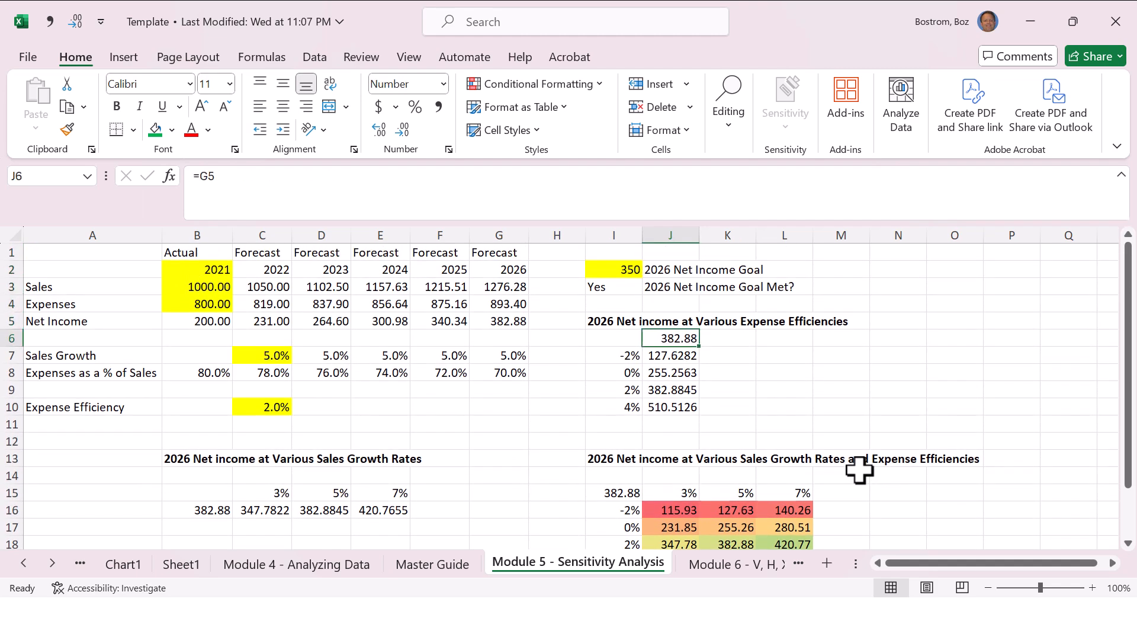
pyautogui.press('Left')
pyautogui.press('Left')
pyautogui.press('Left')
pyautogui.press('Left')
pyautogui.press('Left')
pyautogui.press('Left')
pyautogui.press('Left')
pyautogui.press('Up')
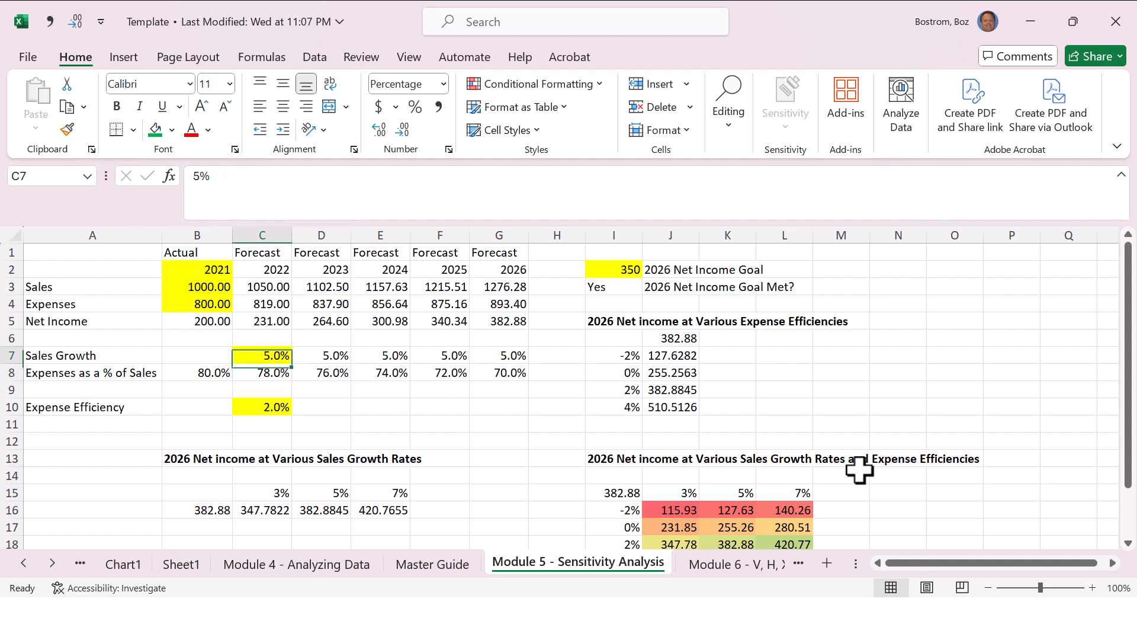
pyautogui.press('Down')
pyautogui.press('Down')
pyautogui.press('Down')
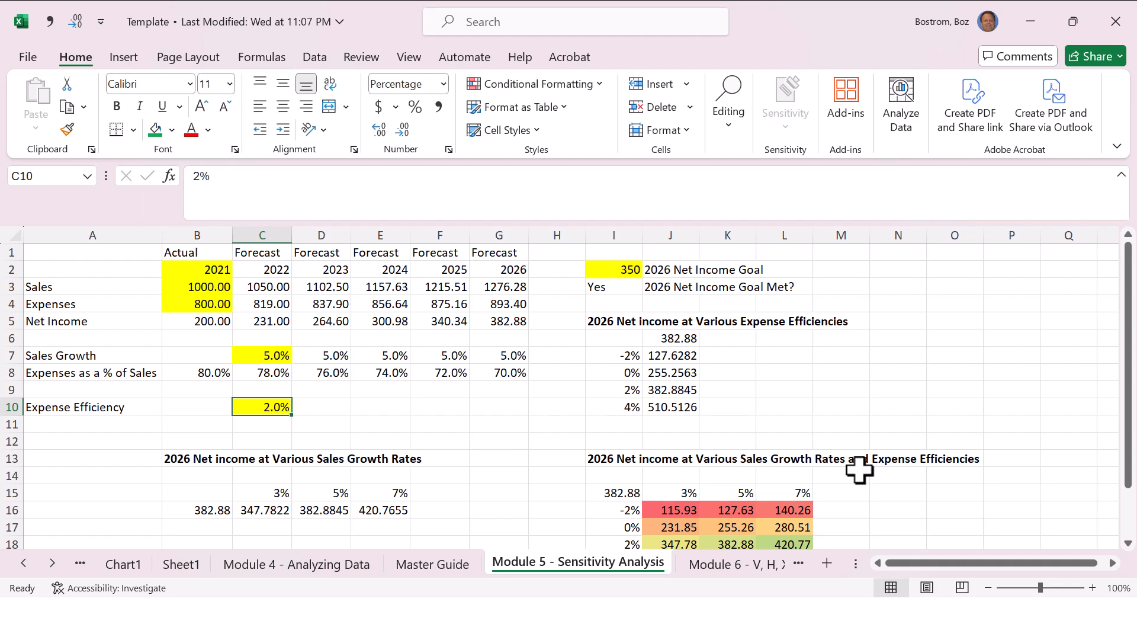
# Step: Compare the two-variable table's expense efficiency rates in I16:I19 and sales growth rates in J15:L15 with the shaded results
pyautogui.press('Down')
pyautogui.press('Down')
pyautogui.press('Down')
pyautogui.press('Down')
pyautogui.press('Down')
pyautogui.press('Down')
pyautogui.press('Down')
pyautogui.press('Down')
pyautogui.press('Down')
pyautogui.press('Down')
pyautogui.press('Down')
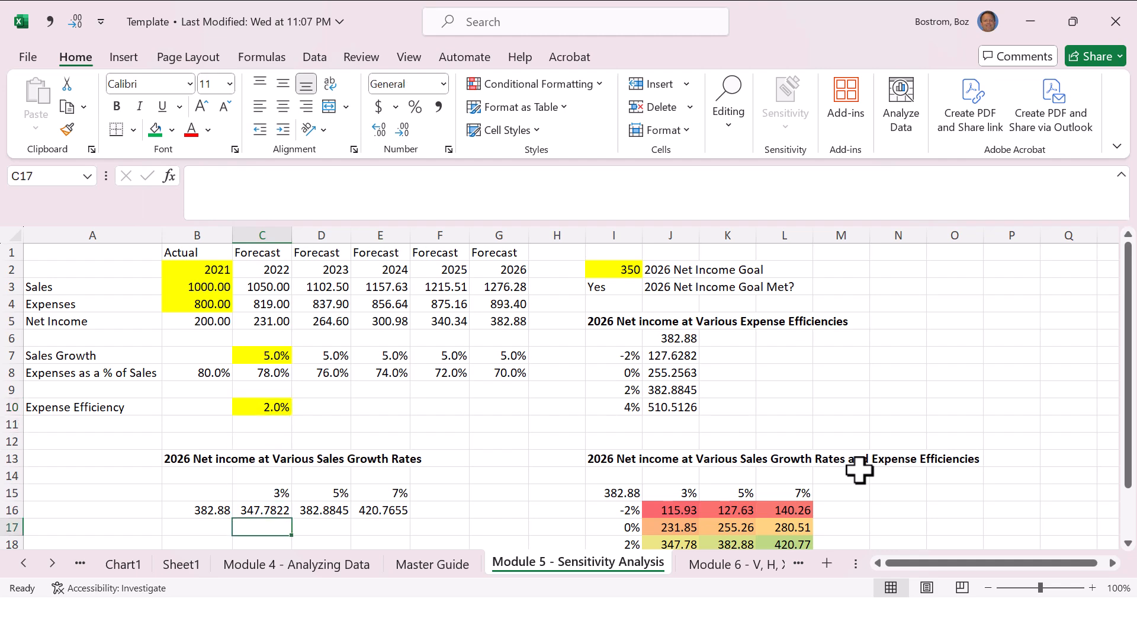
pyautogui.press('Right')
pyautogui.press('Right')
pyautogui.press('Right')
pyautogui.press('Right')
pyautogui.press('Right')
pyautogui.press('Right')
pyautogui.press('Right')
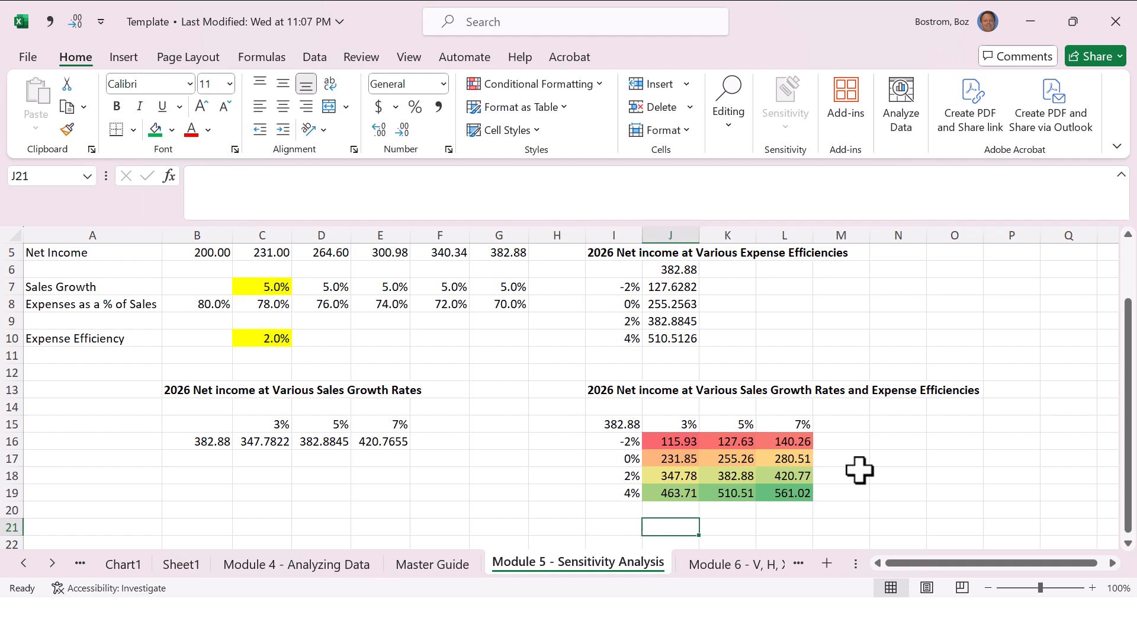
pyautogui.press('Up')
pyautogui.press('Up')
pyautogui.press('Up')
pyautogui.press('Up')
pyautogui.press('Up')
pyautogui.press('Left')
pyautogui.press('Down')
pyautogui.press('Down')
pyautogui.press('Down')
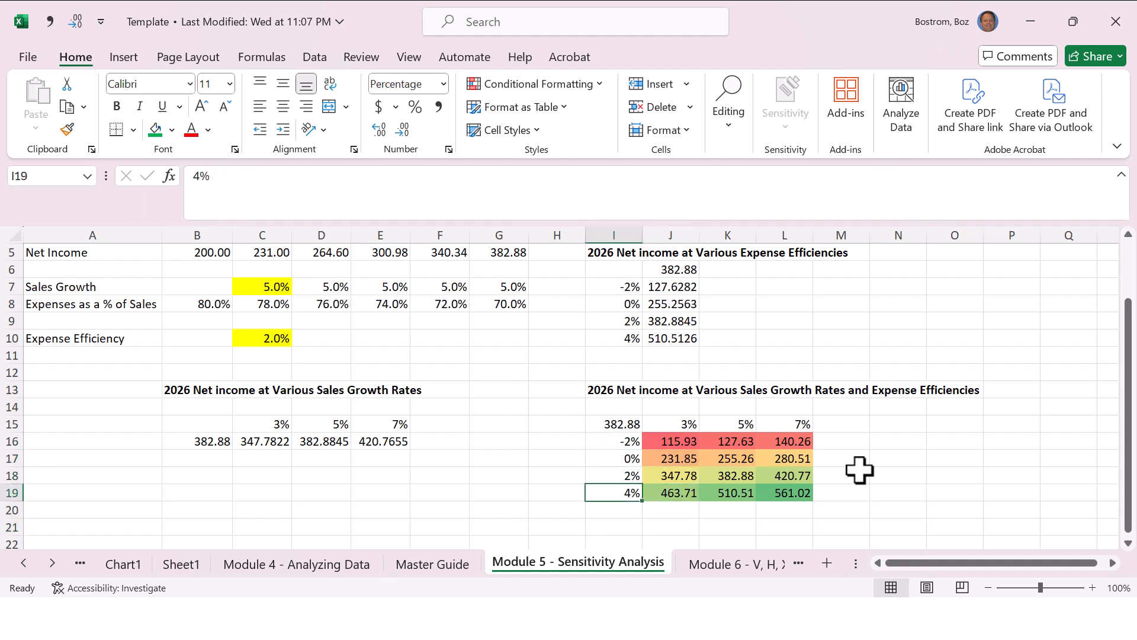
pyautogui.press('Up')
pyautogui.press('Up')
pyautogui.press('Up')
pyautogui.press('Up')
pyautogui.press('Right')
pyautogui.press('Right')
pyautogui.press('Right')
pyautogui.press('Right')
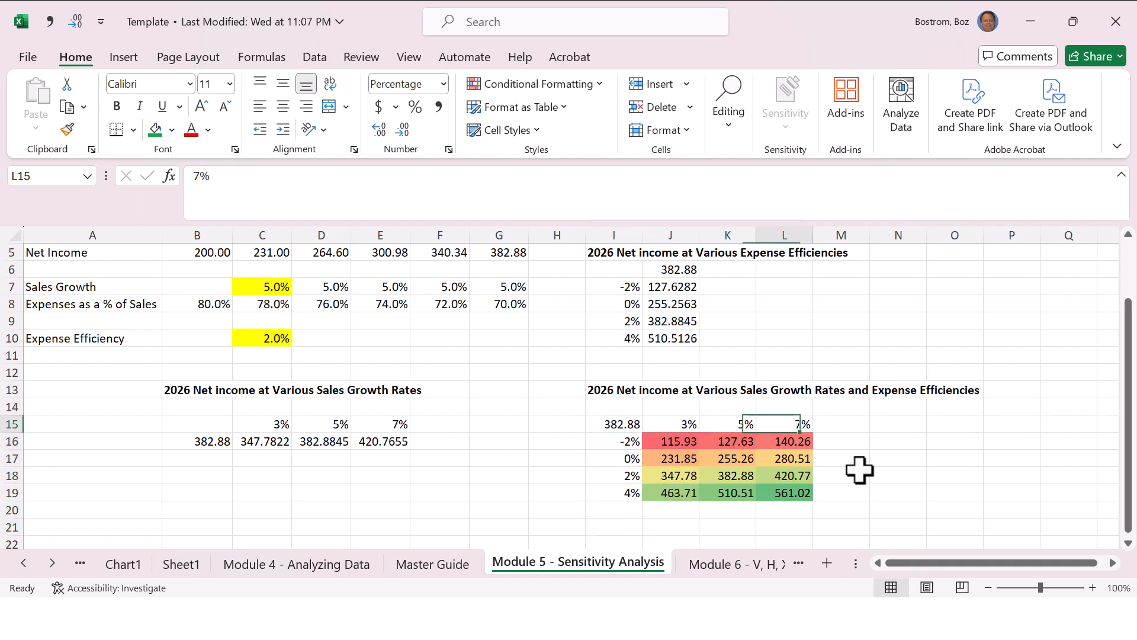
pyautogui.press('Left')
pyautogui.press('Left')
pyautogui.press('Left')
pyautogui.press('Down')
pyautogui.press('Right')
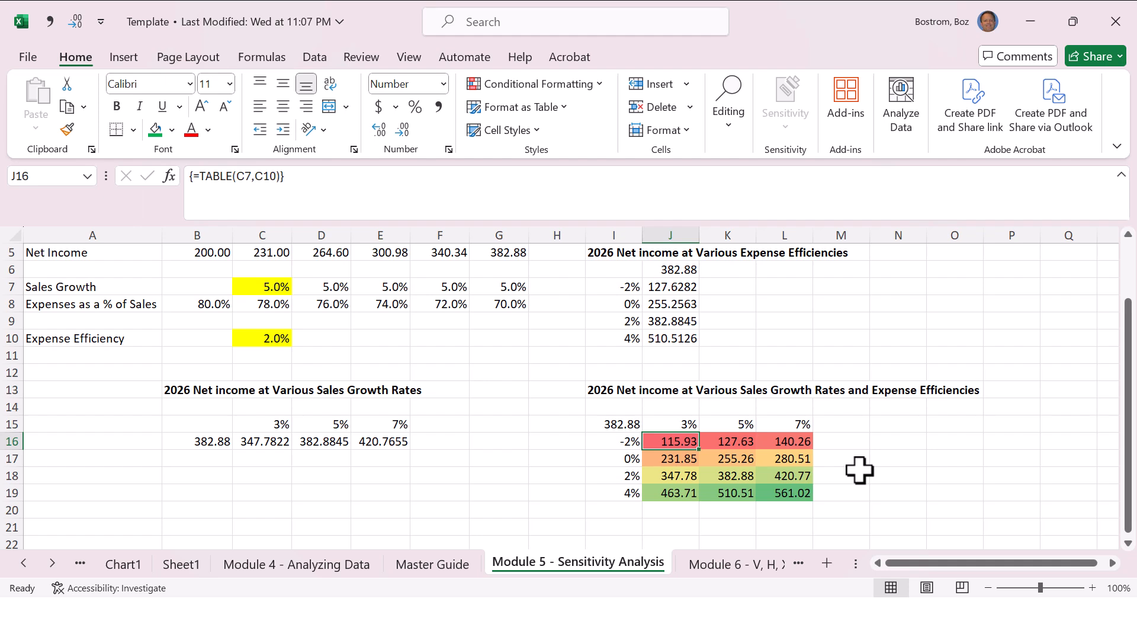
pyautogui.press('Down')
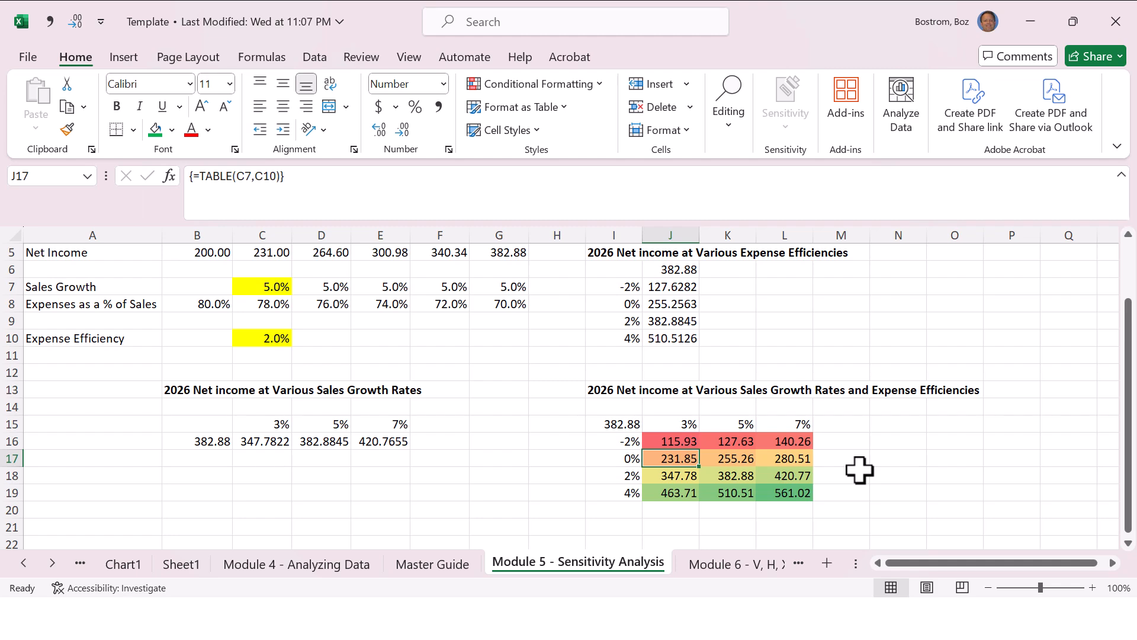
# Step: Check the Goal Seek entry for Module 5 on the Master Guide sheet
pyautogui.hotkey('ctrl', 'pageup')
pyautogui.press('Up')
pyautogui.press('Up')
pyautogui.press('Up')
pyautogui.press('Up')
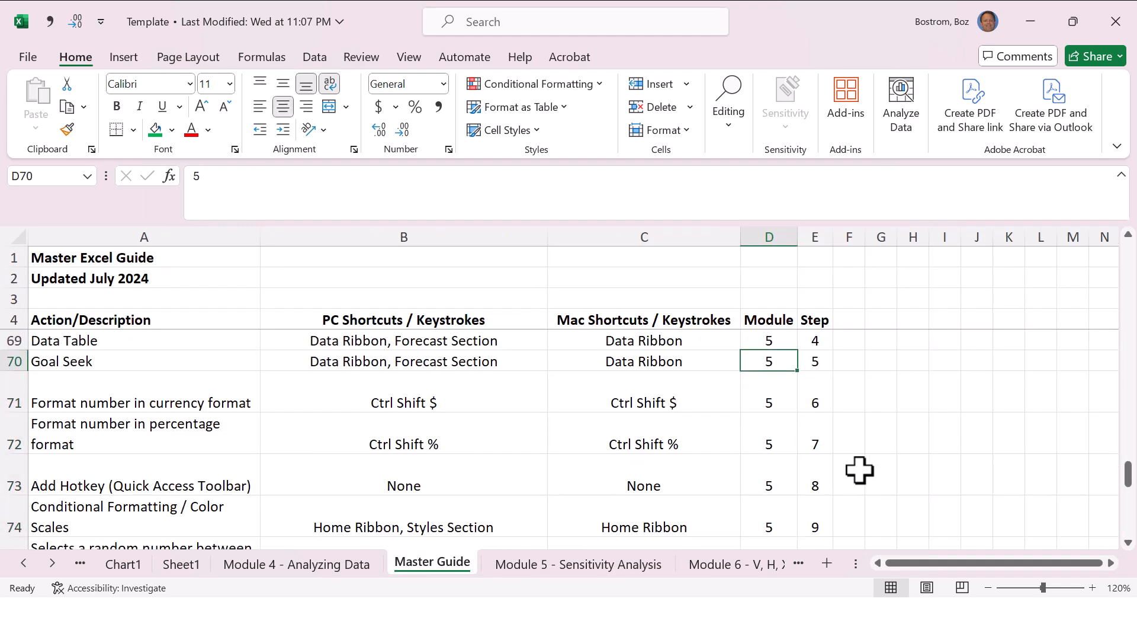
# Step: On the Module 5 - Sensitivity Analysis sheet, compare the 2026 net income goal with the forecast in G5 and the sales growth table
pyautogui.hotkey('ctrl', 'pagedown')
pyautogui.press('Up')
pyautogui.press('Up')
pyautogui.press('Up')
pyautogui.press('Up')
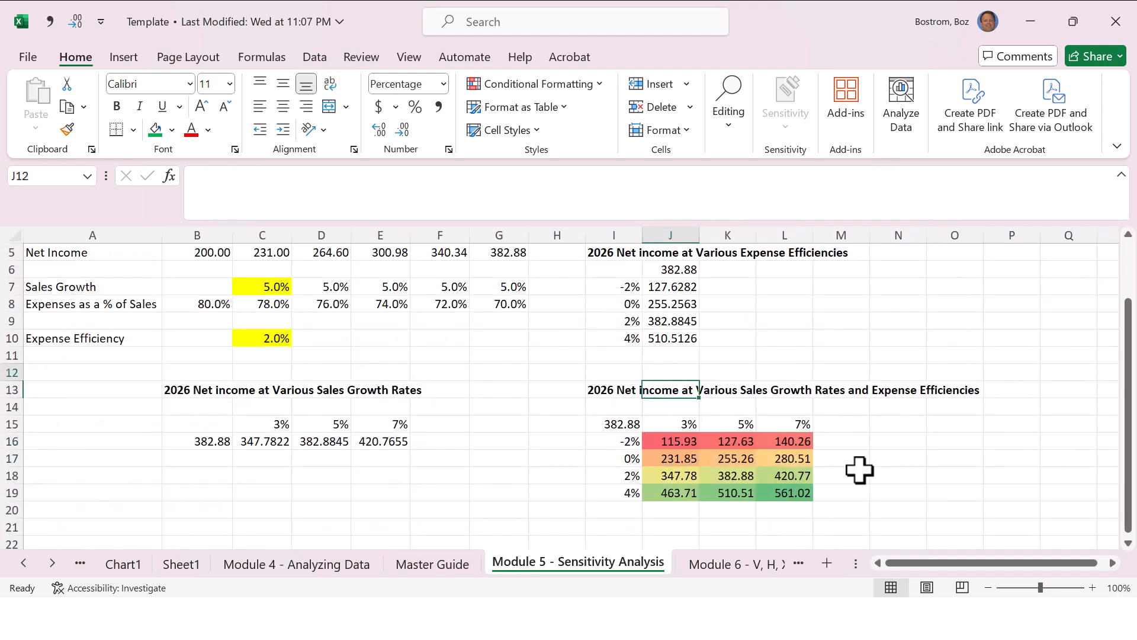
pyautogui.press('Up')
pyautogui.press('Up')
pyautogui.press('Up')
pyautogui.press('Up')
pyautogui.press('Up')
pyautogui.press('Up')
pyautogui.press('Up')
pyautogui.press('Up')
pyautogui.press('Up')
pyautogui.press('Up')
pyautogui.press('Up')
pyautogui.press('Up')
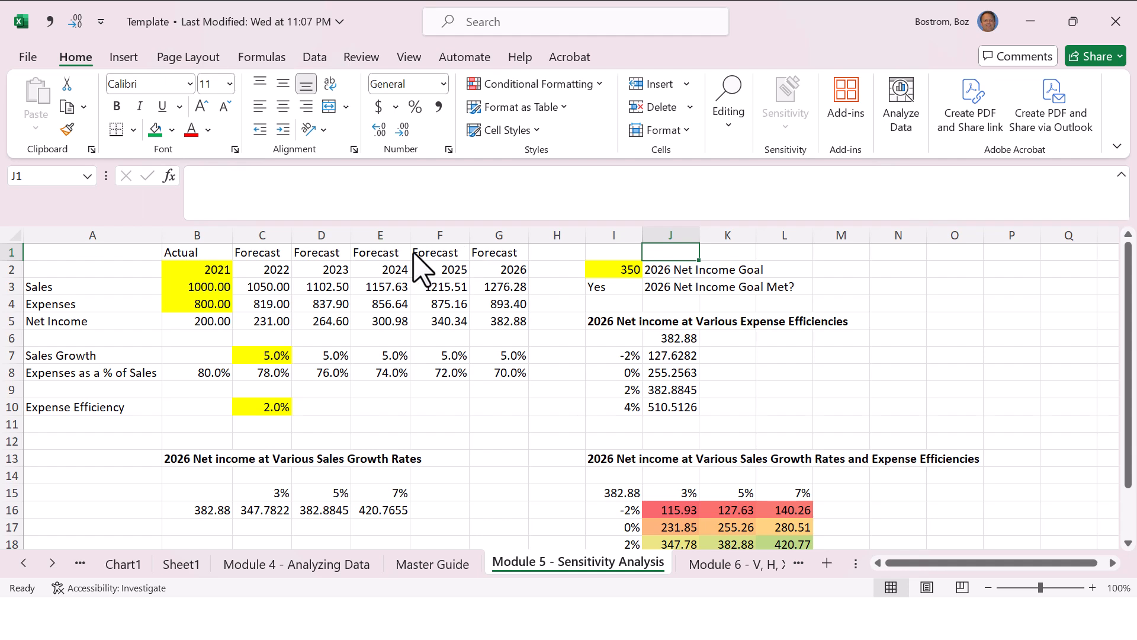
pyautogui.hotkey('alt', 'Tab')
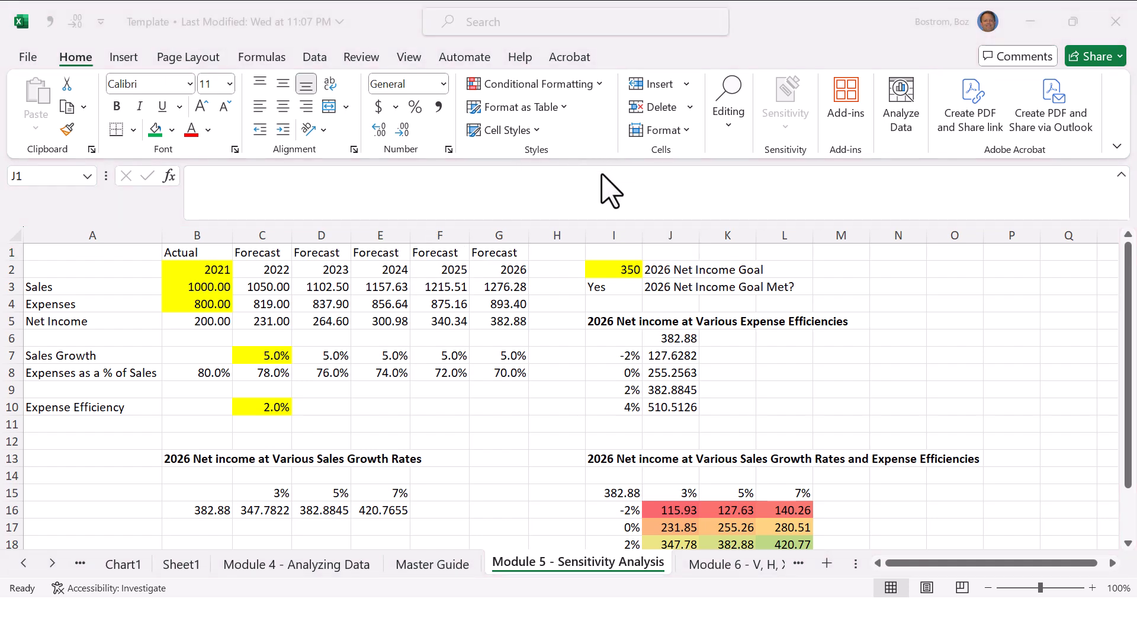
pyautogui.click(603, 268)
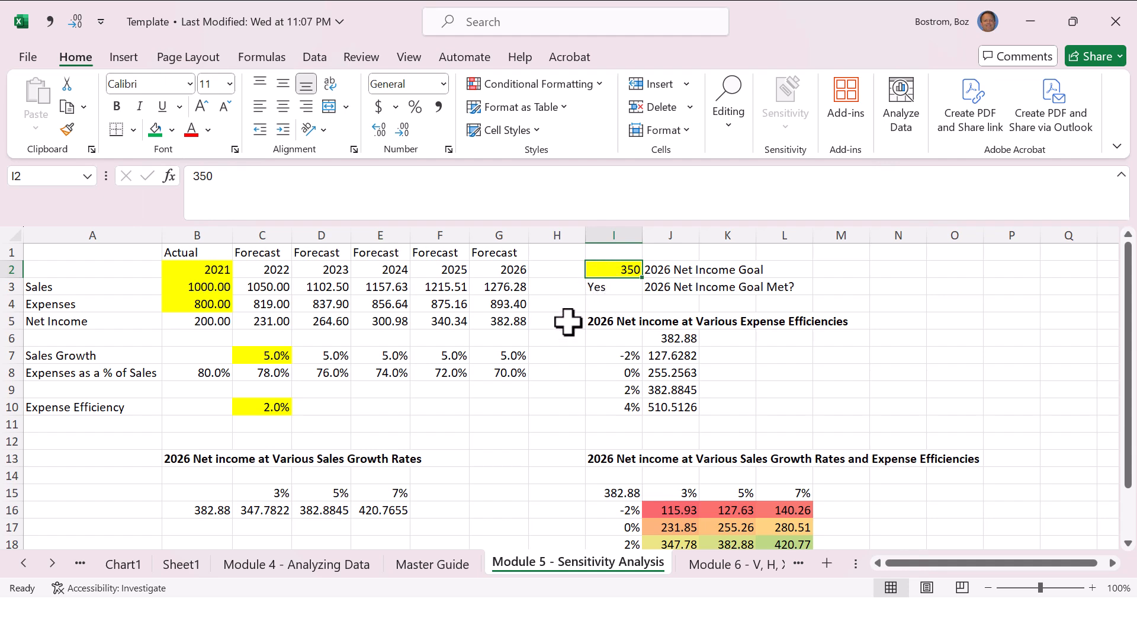
pyautogui.click(496, 303)
pyautogui.click(488, 321)
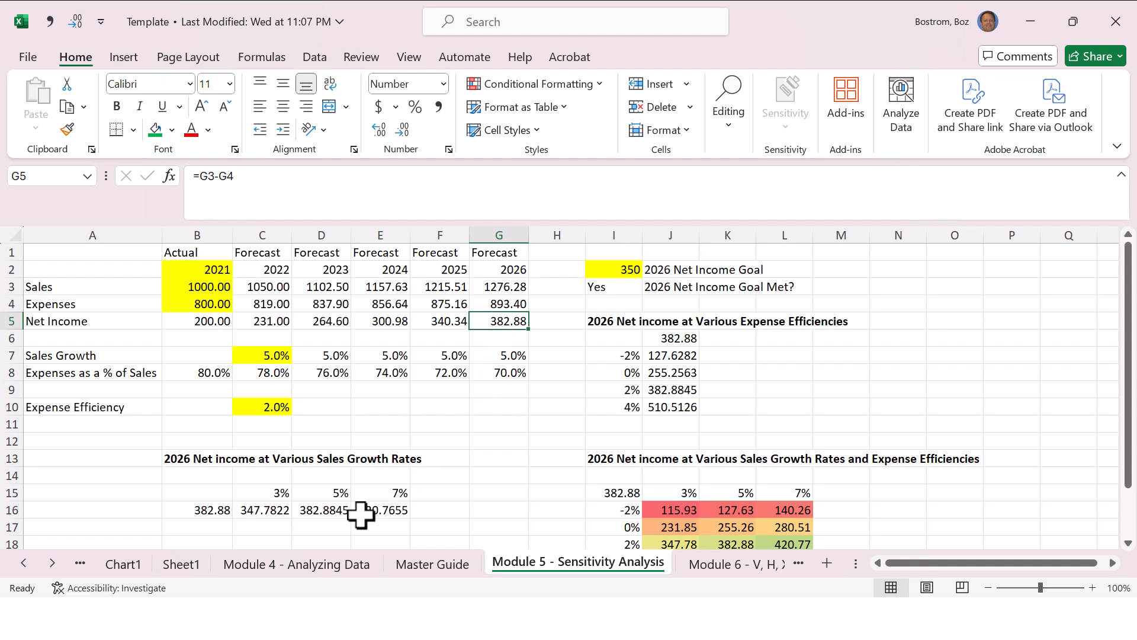
pyautogui.moveTo(272, 511); pyautogui.dragTo(312, 508)
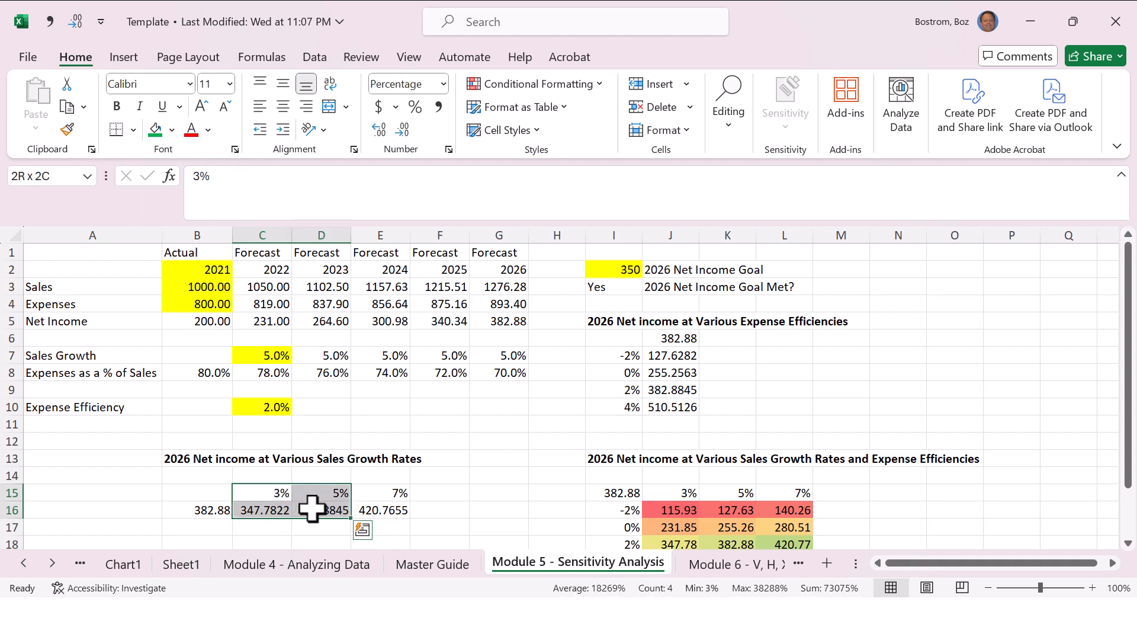
pyautogui.click(323, 495)
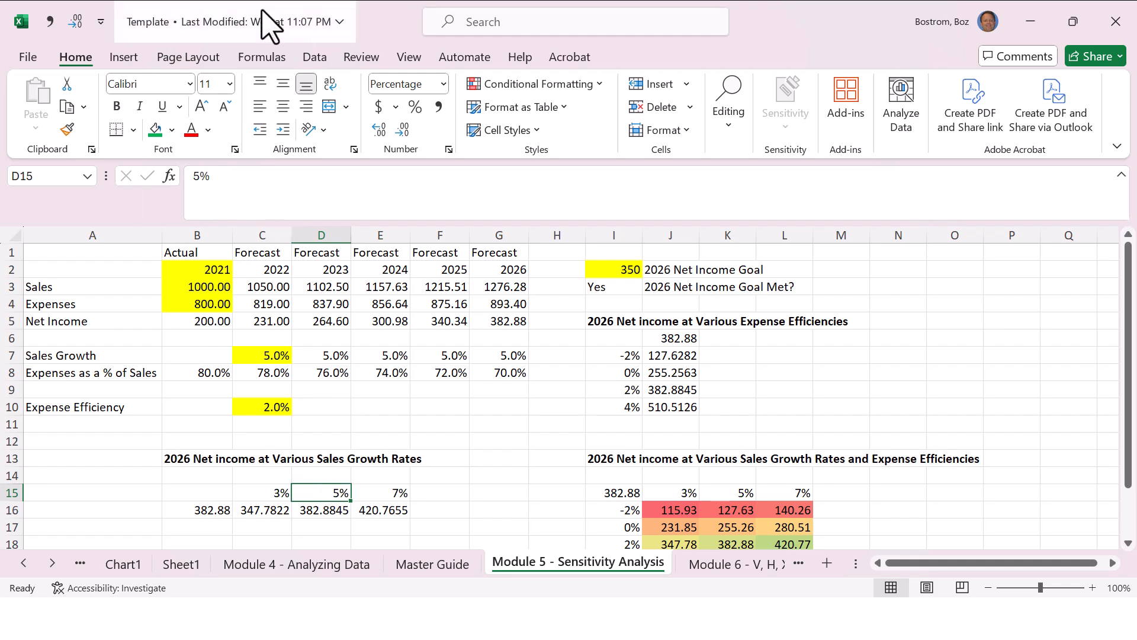
# Step: Run Goal Seek to bring 2026 net income in G5 to 350 by changing the sales growth in C7
pyautogui.click(318, 55)
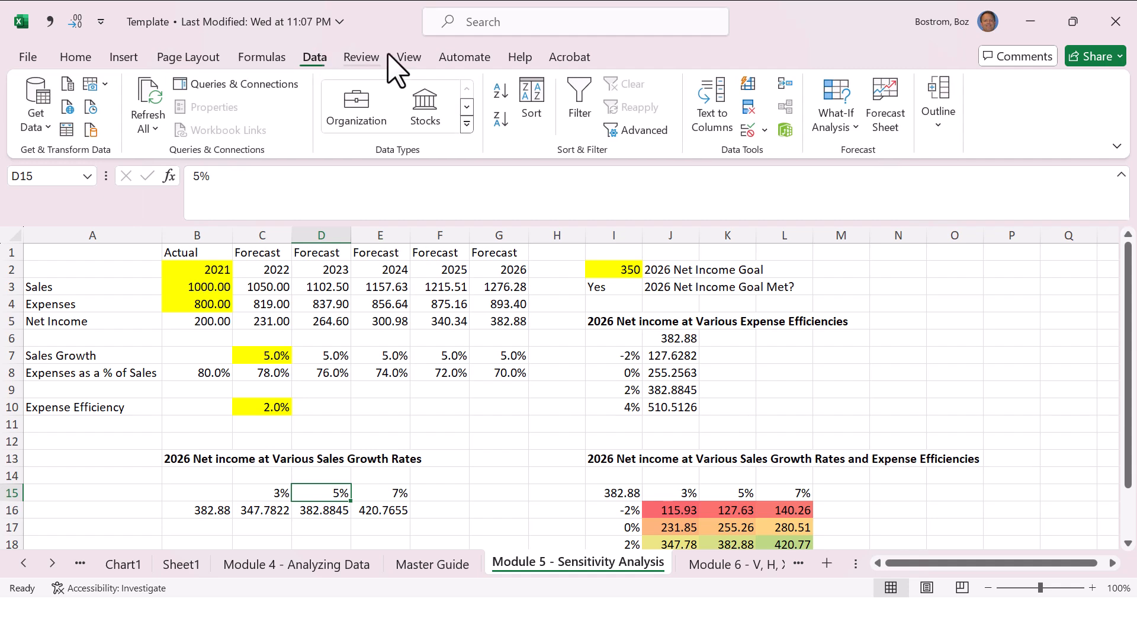
pyautogui.click(837, 107)
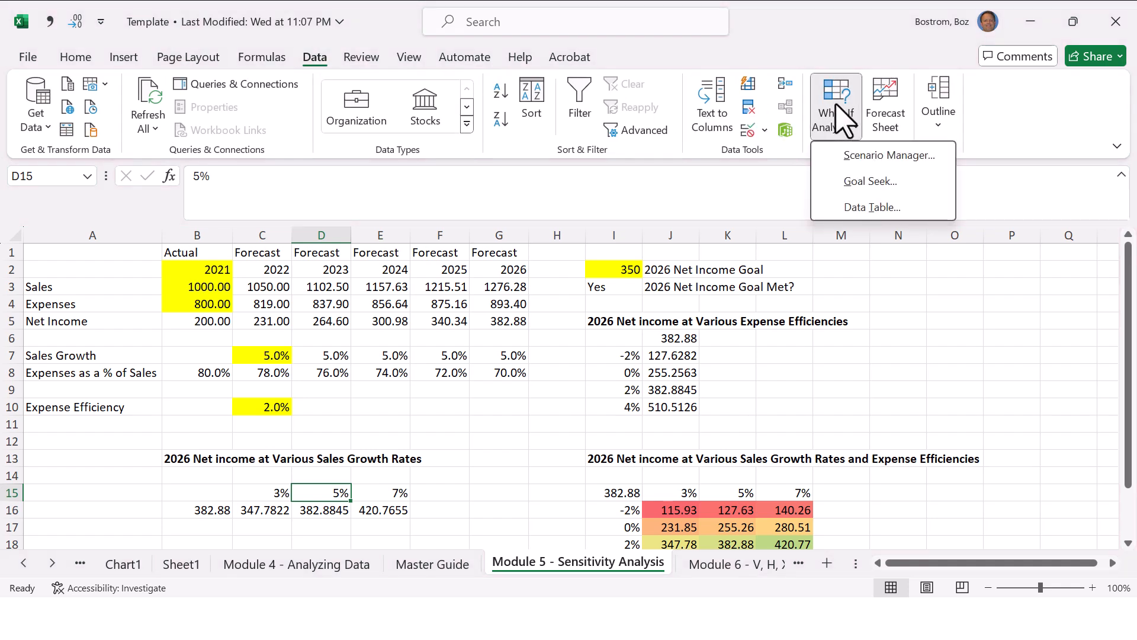
pyautogui.click(846, 154)
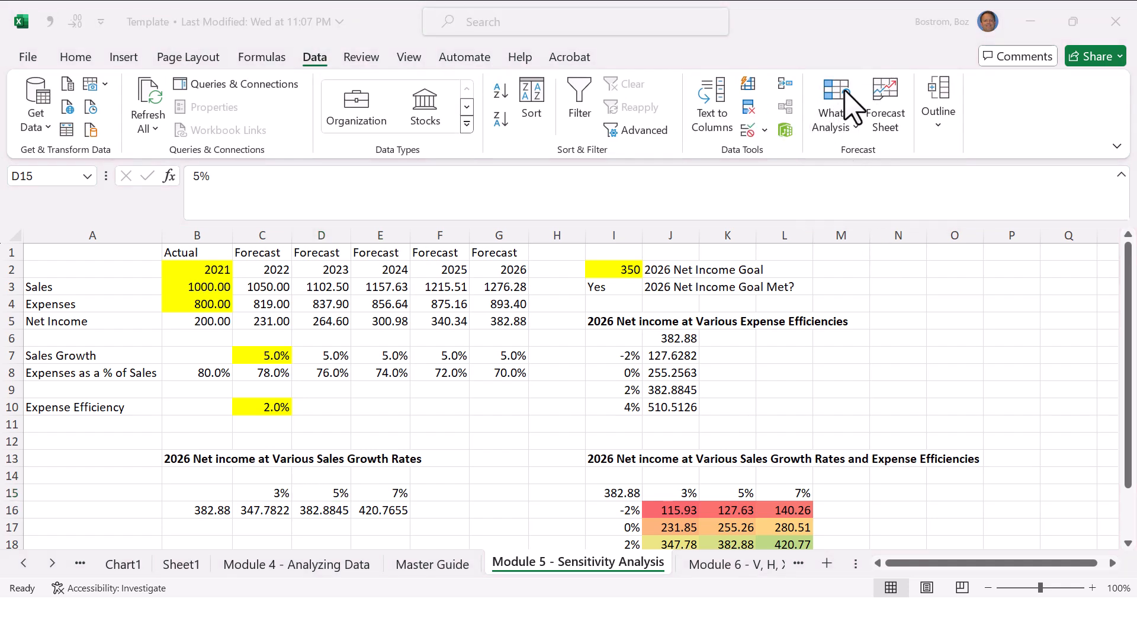
pyautogui.click(845, 106)
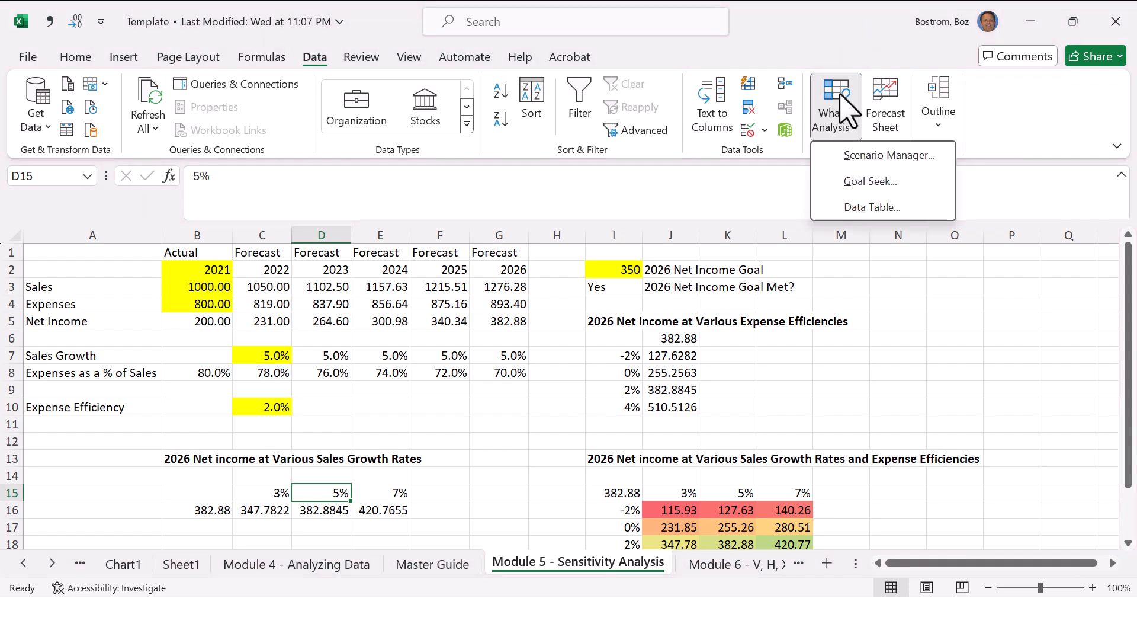
pyautogui.click(870, 182)
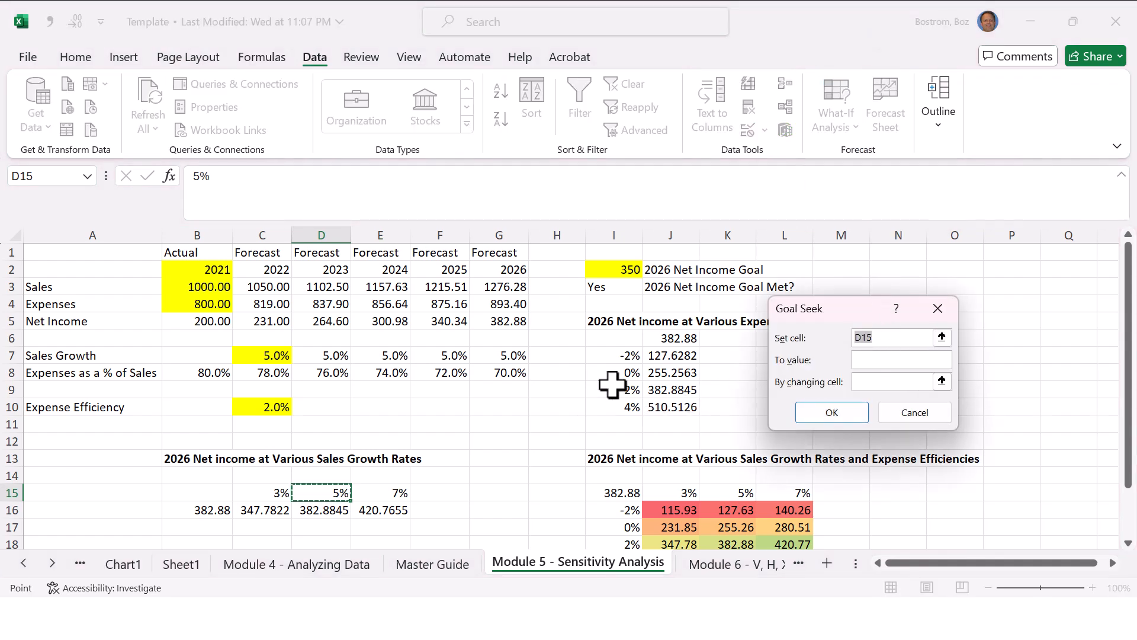
pyautogui.click(510, 322)
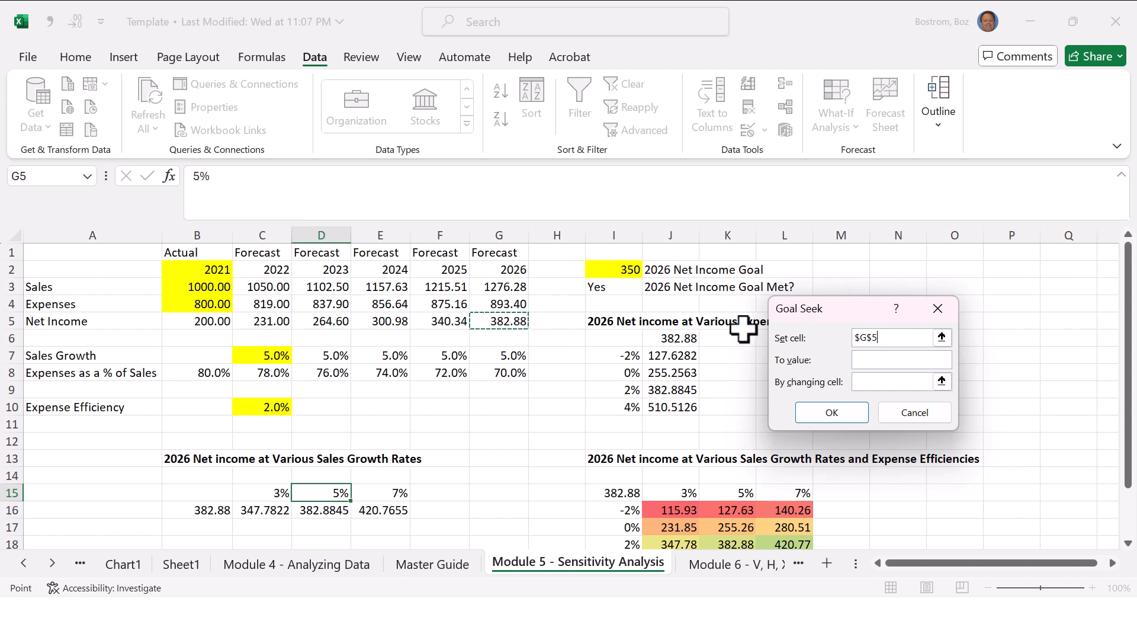
pyautogui.click(848, 246)
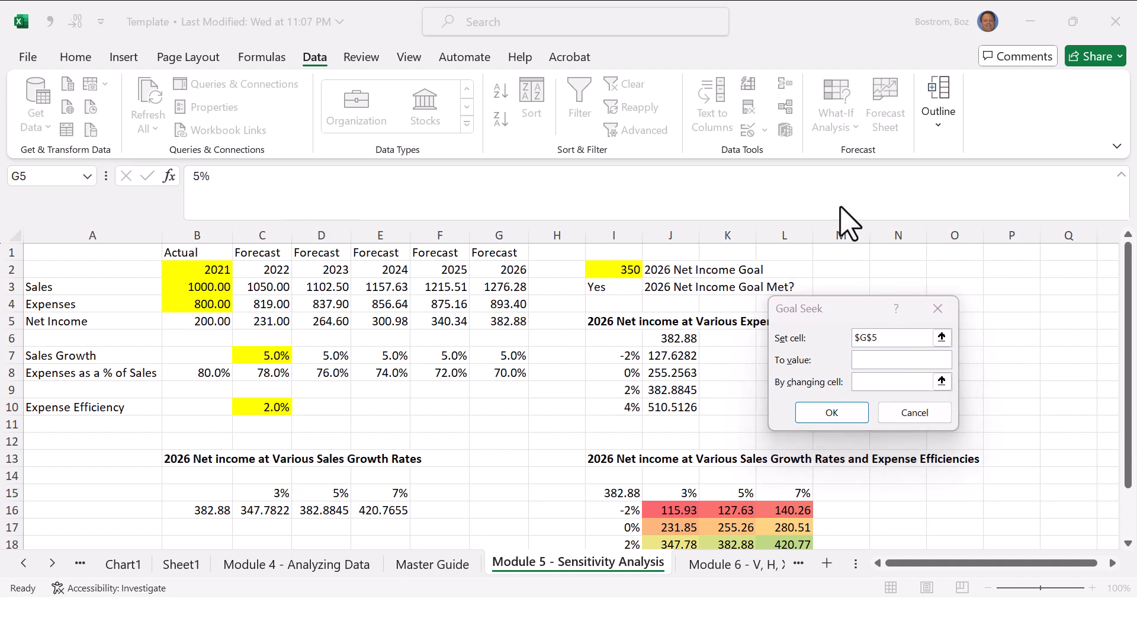
pyautogui.click(874, 359)
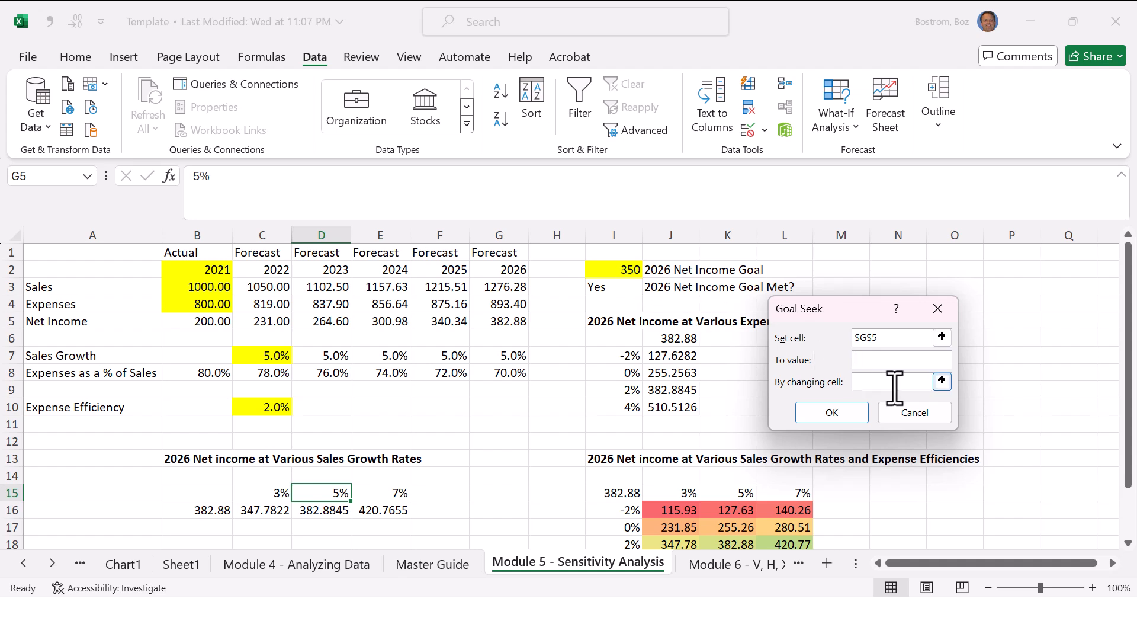
pyautogui.write('350')
pyautogui.click(891, 385)
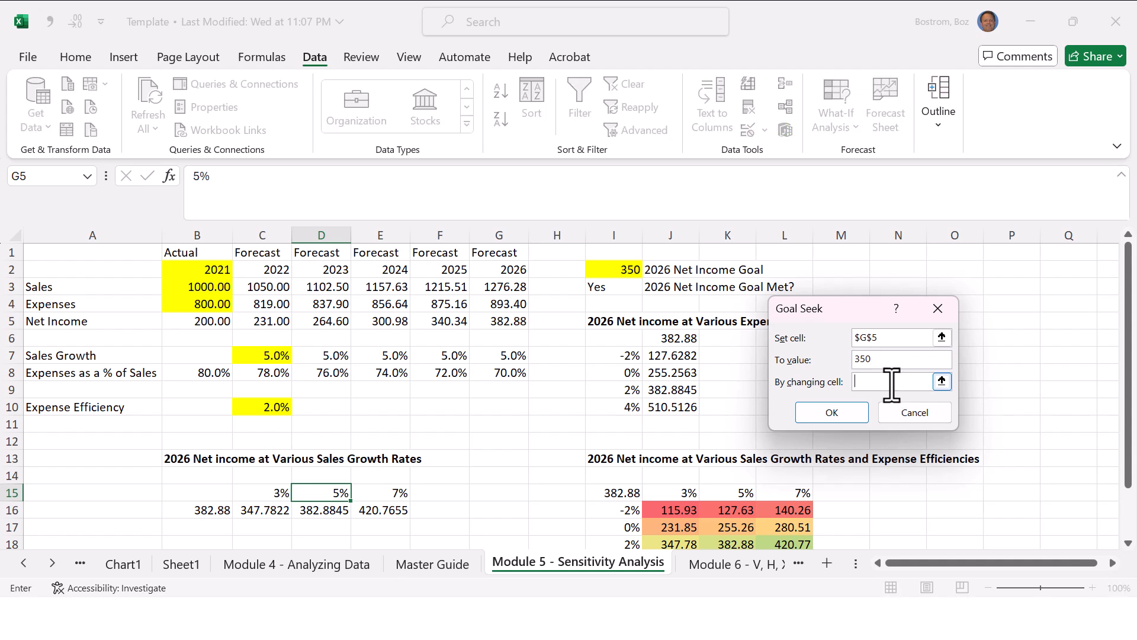
pyautogui.click(278, 356)
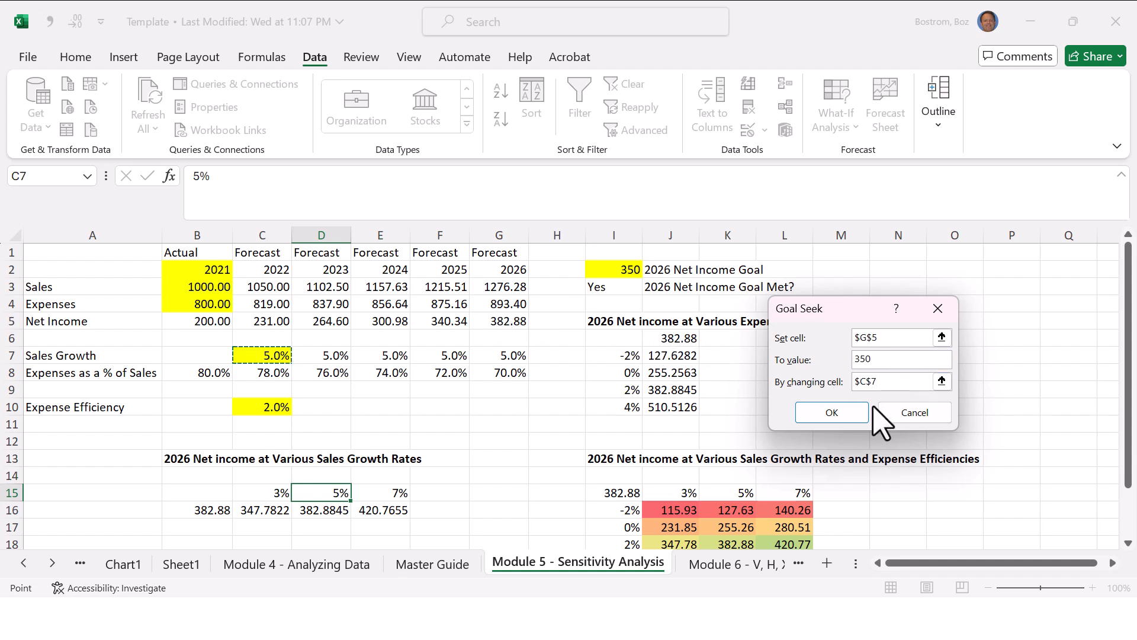
pyautogui.click(841, 414)
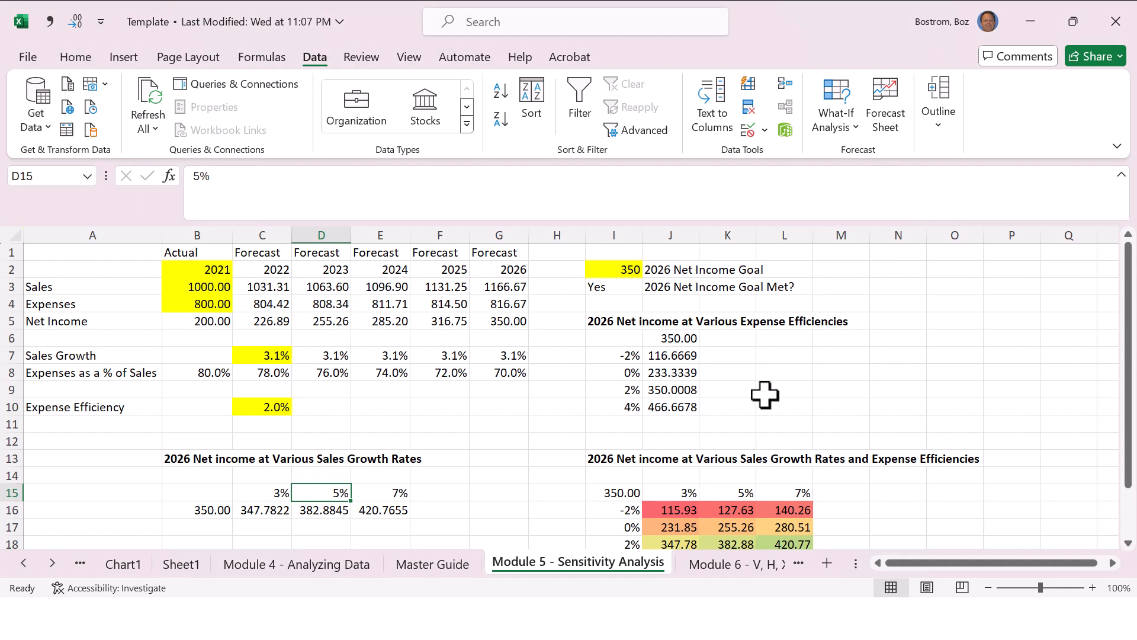
# Step: Restore the sales growth input in C7 to 5%
pyautogui.click(665, 408)
pyautogui.click(521, 406)
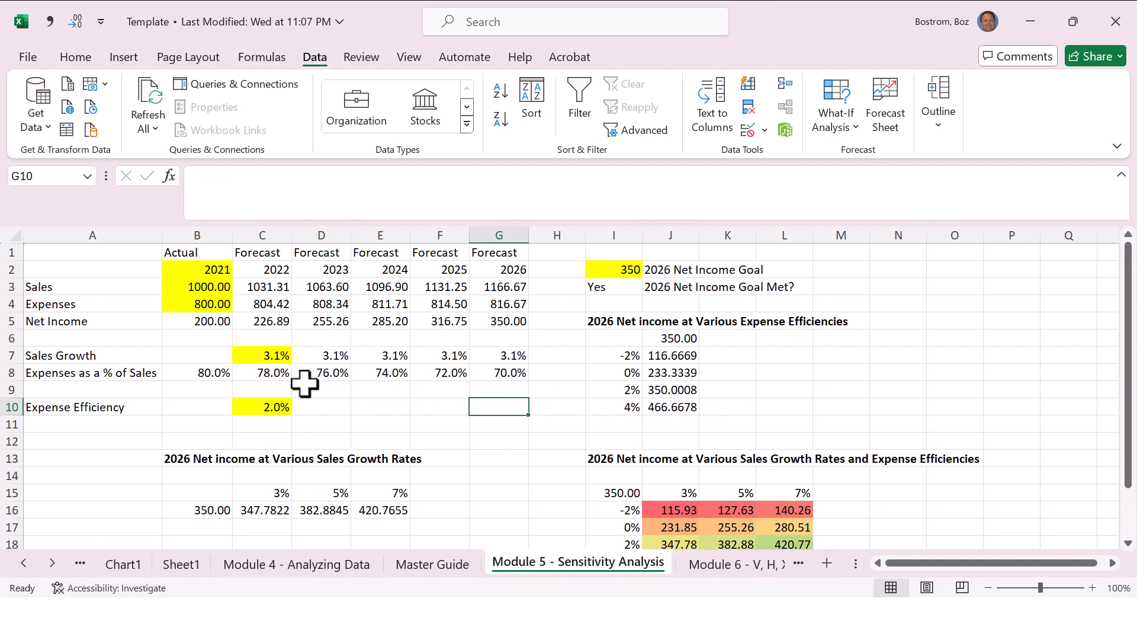
pyautogui.doubleClick(264, 354)
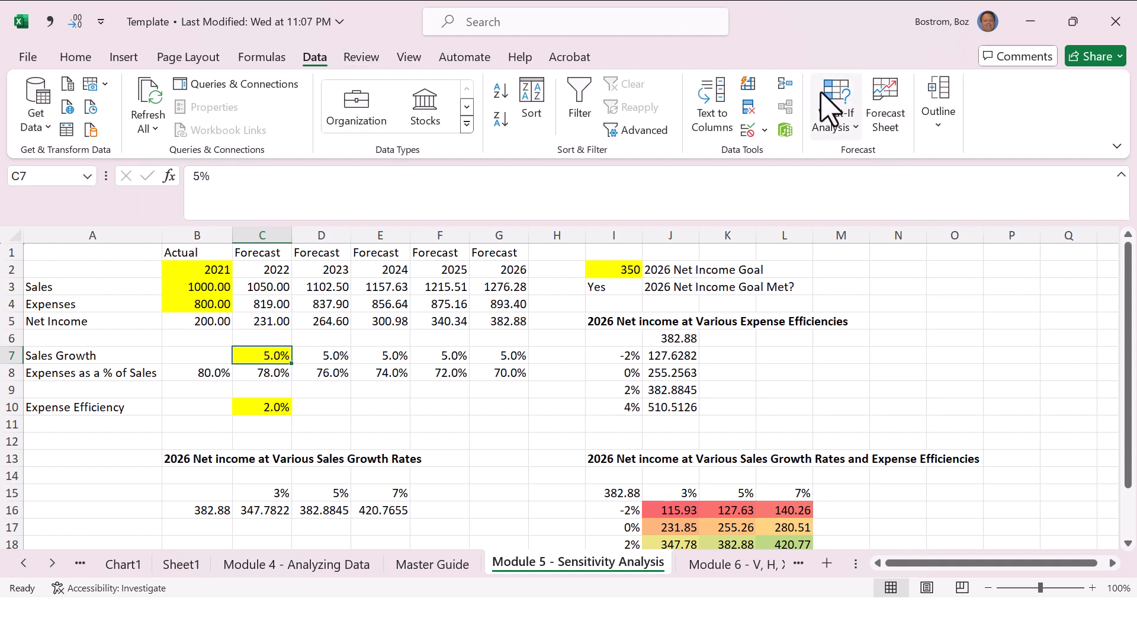
# Step: Try Goal Seek on C7 with a target value of 350 by changing the expense efficiency in C10
pyautogui.click(832, 101)
pyautogui.click(851, 156)
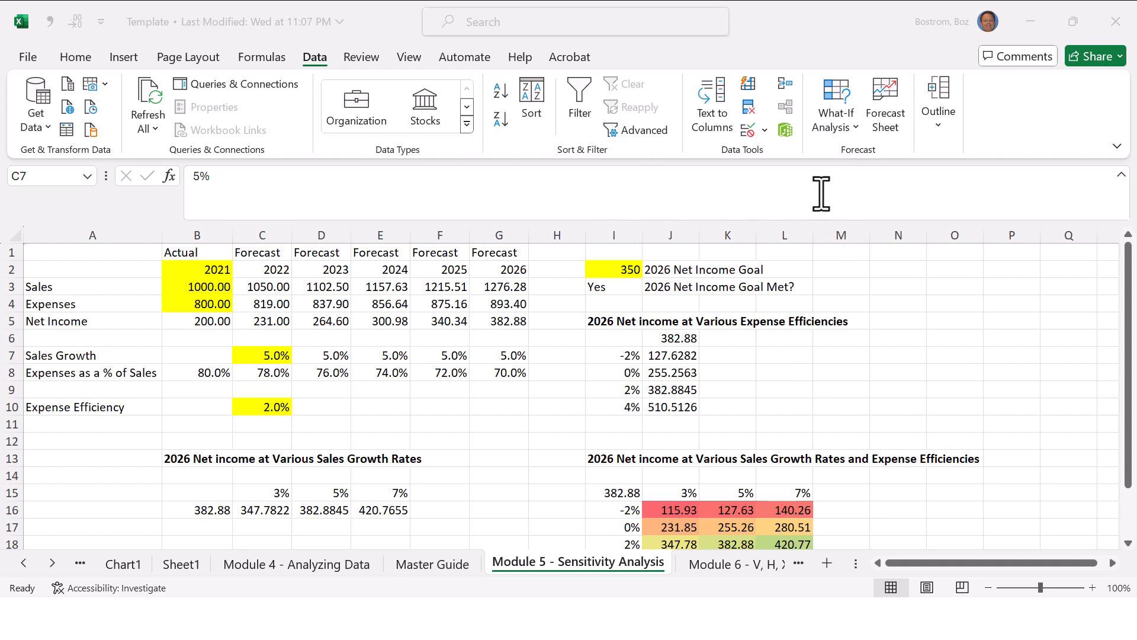
pyautogui.click(848, 118)
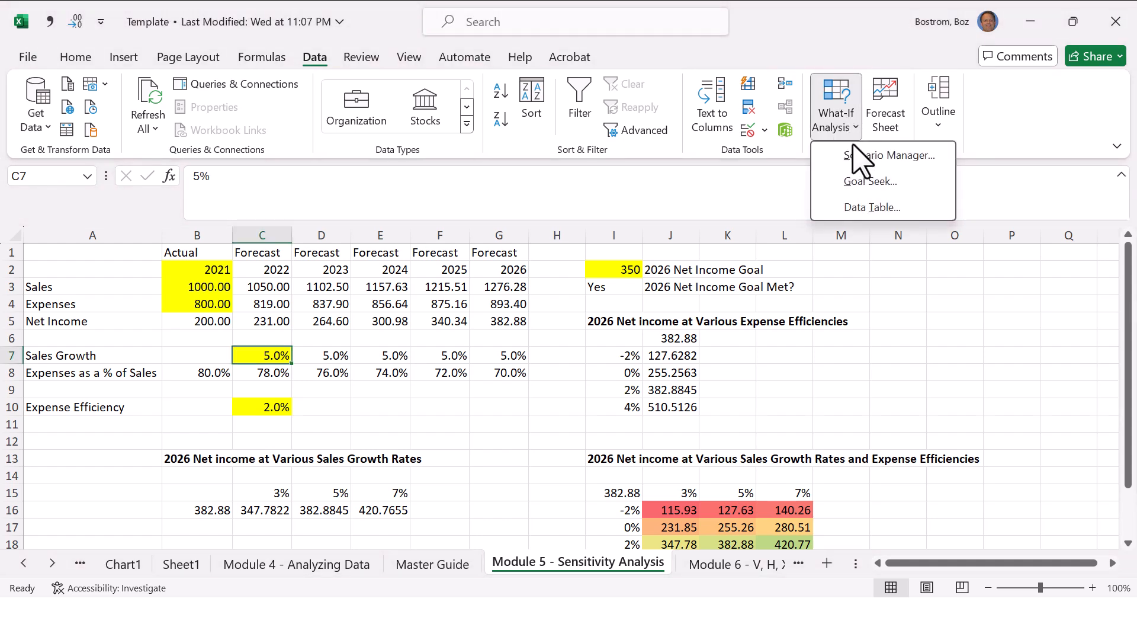
pyautogui.click(871, 179)
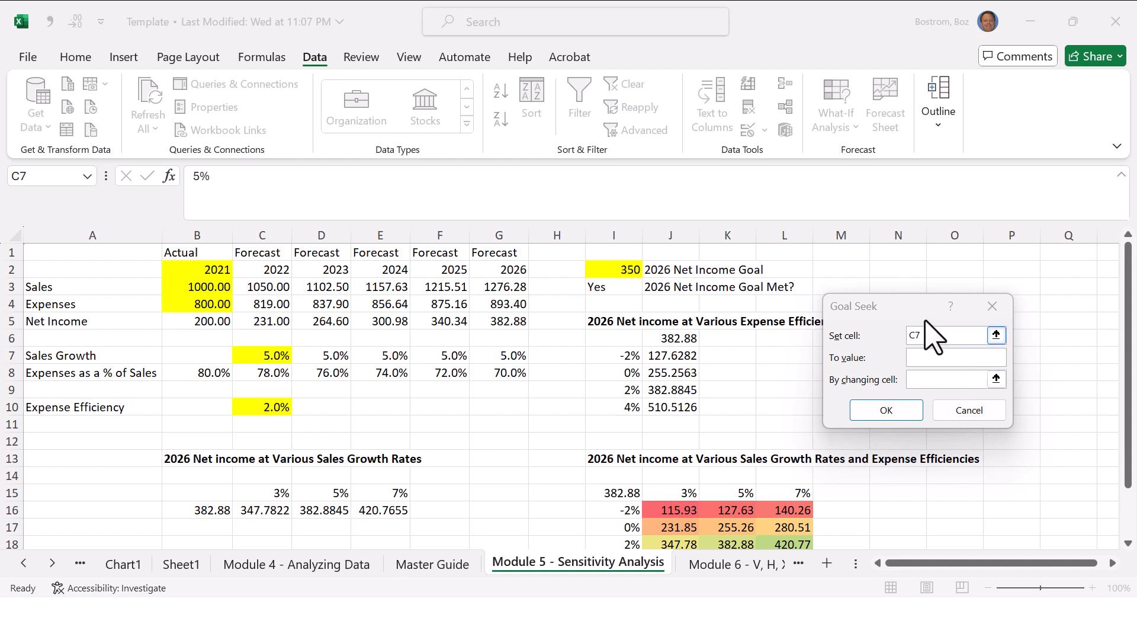
pyautogui.click(933, 334)
pyautogui.click(926, 359)
pyautogui.write('350')
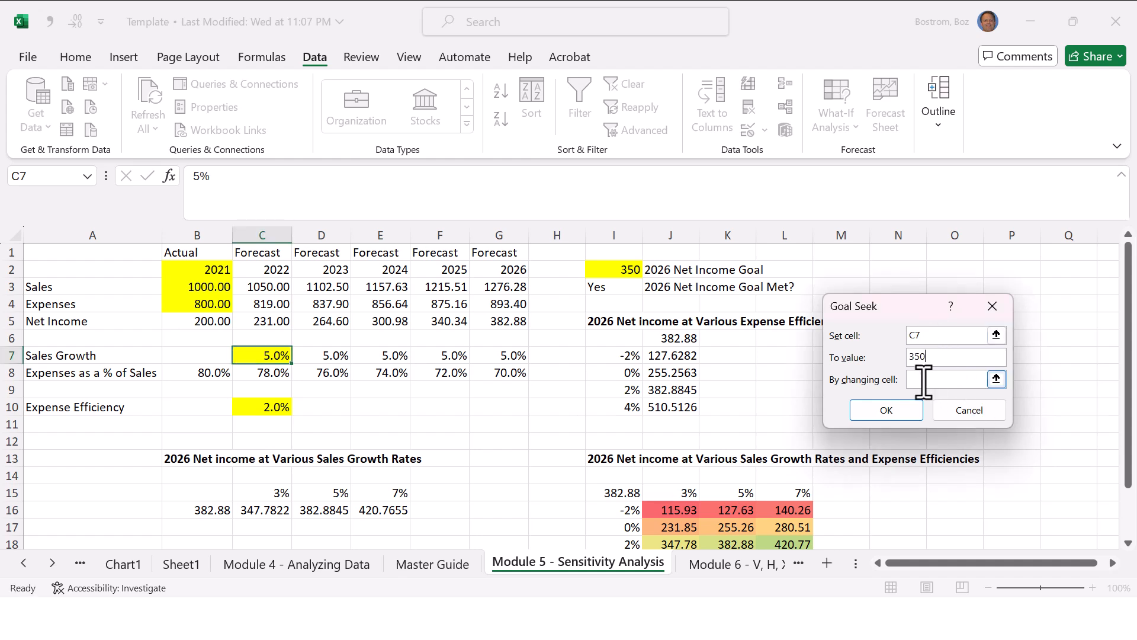
pyautogui.click(923, 380)
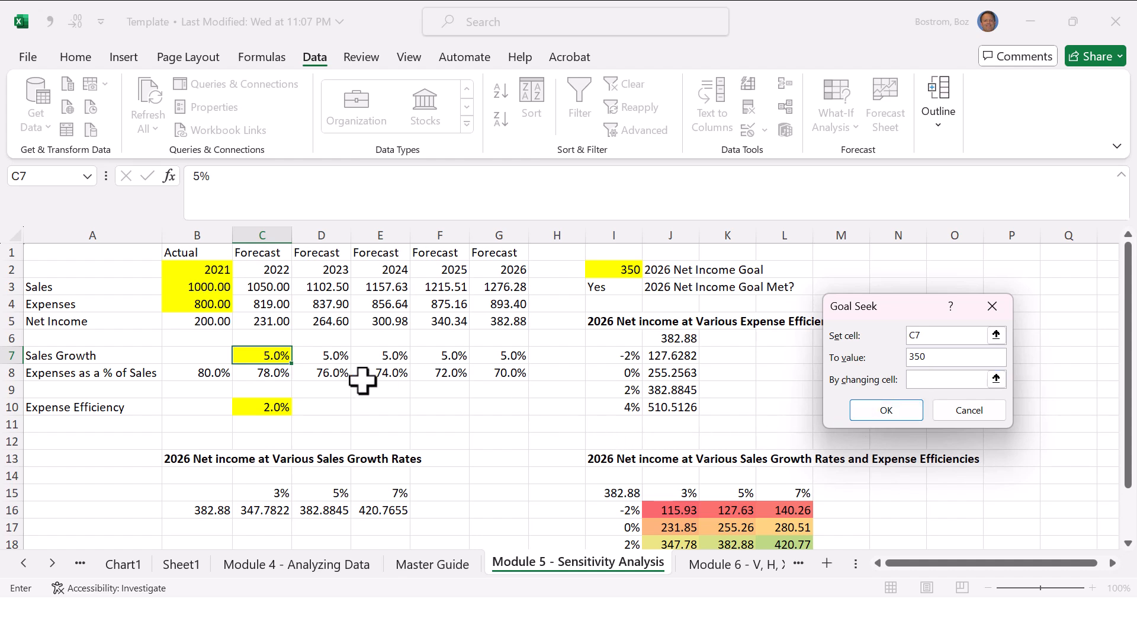
pyautogui.click(255, 408)
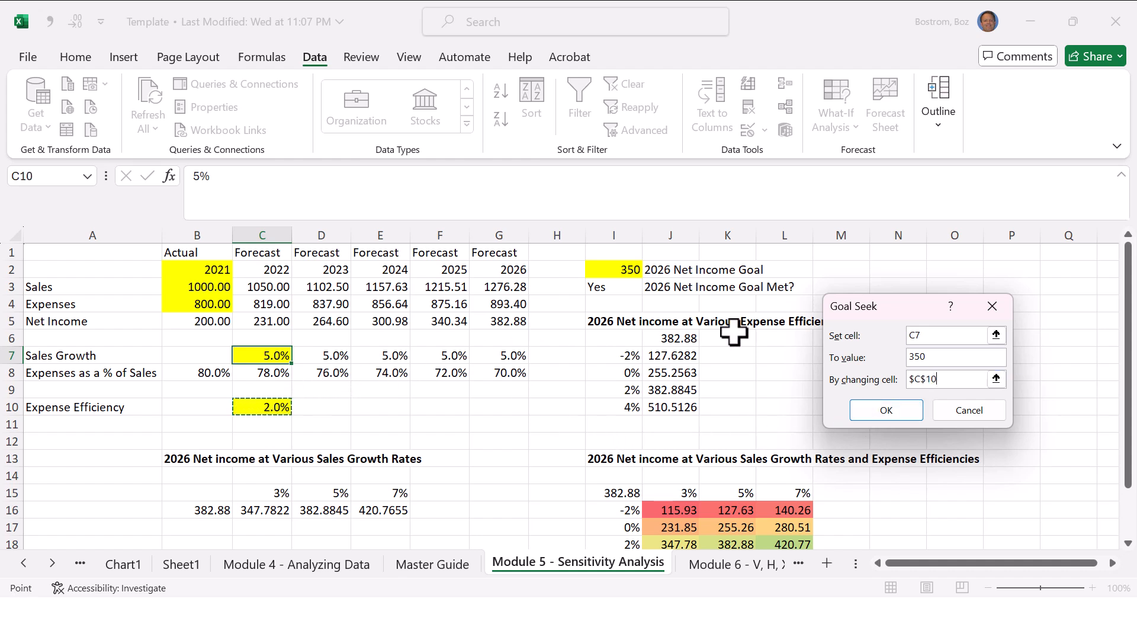
pyautogui.click(891, 415)
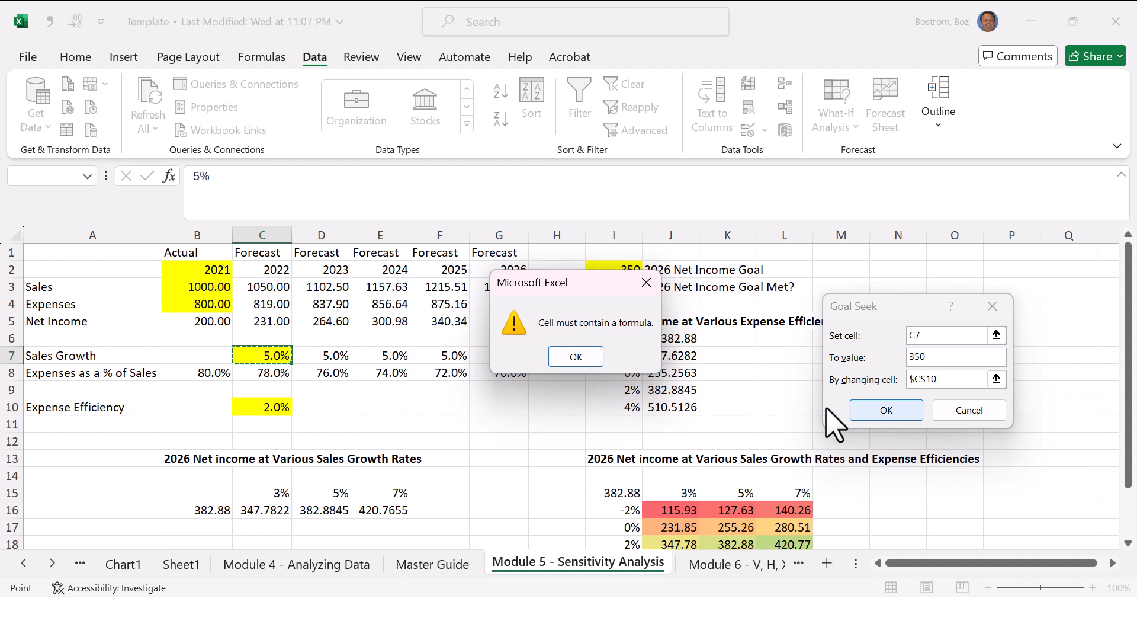
pyautogui.click(576, 356)
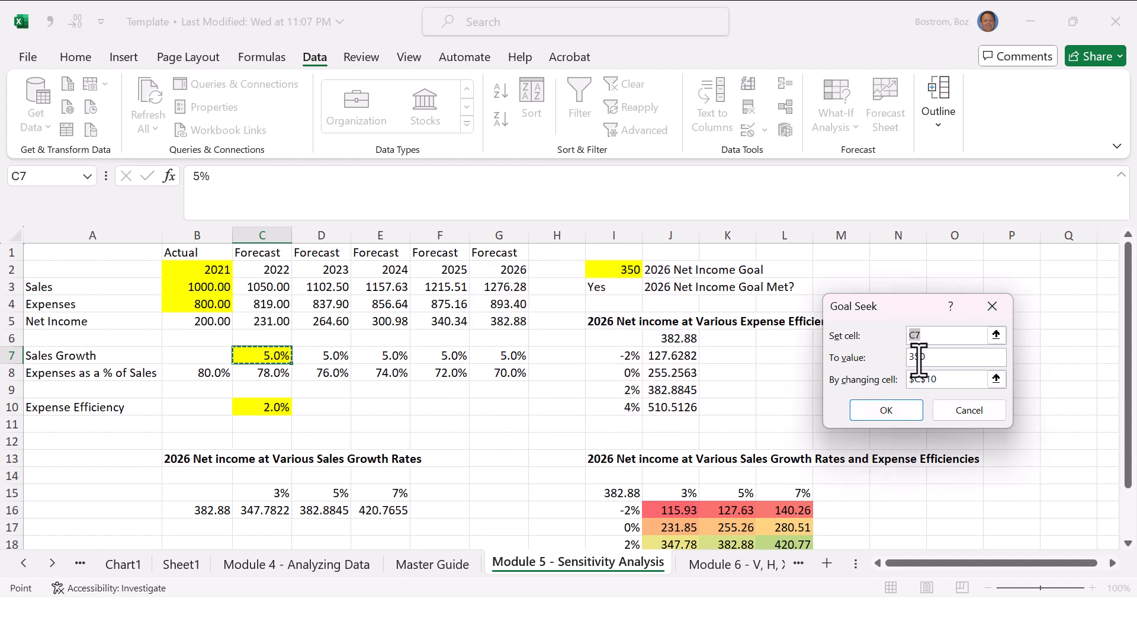
# Step: Change the Goal Seek set cell to G5, solve for the expense efficiency in C10, and discard the solution
pyautogui.click(940, 335)
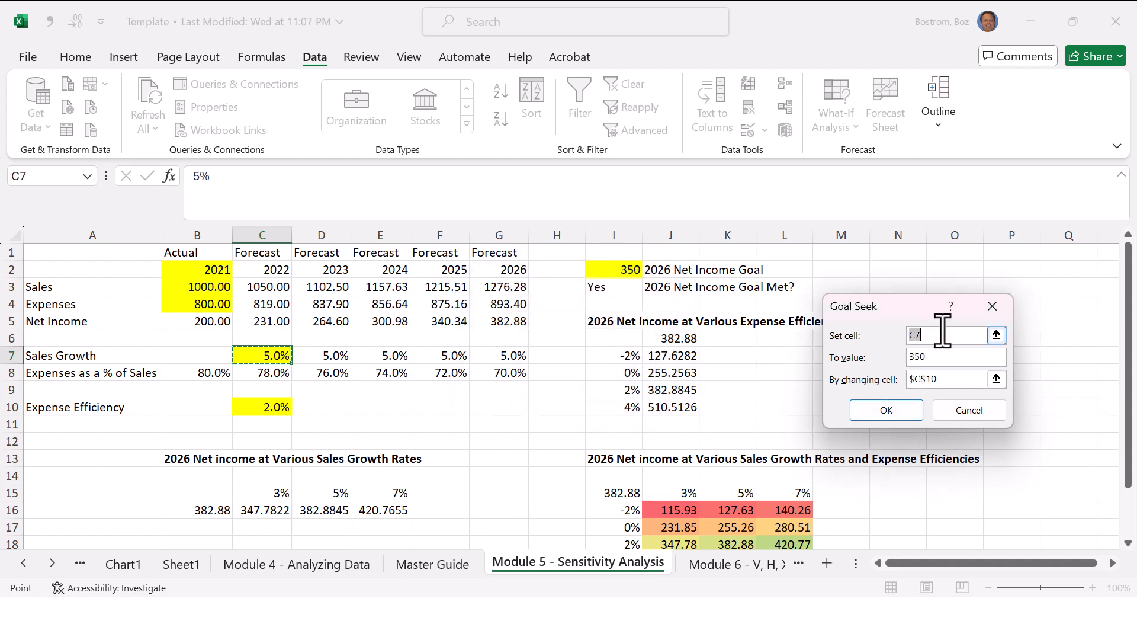
pyautogui.moveTo(944, 332); pyautogui.dragTo(793, 300)
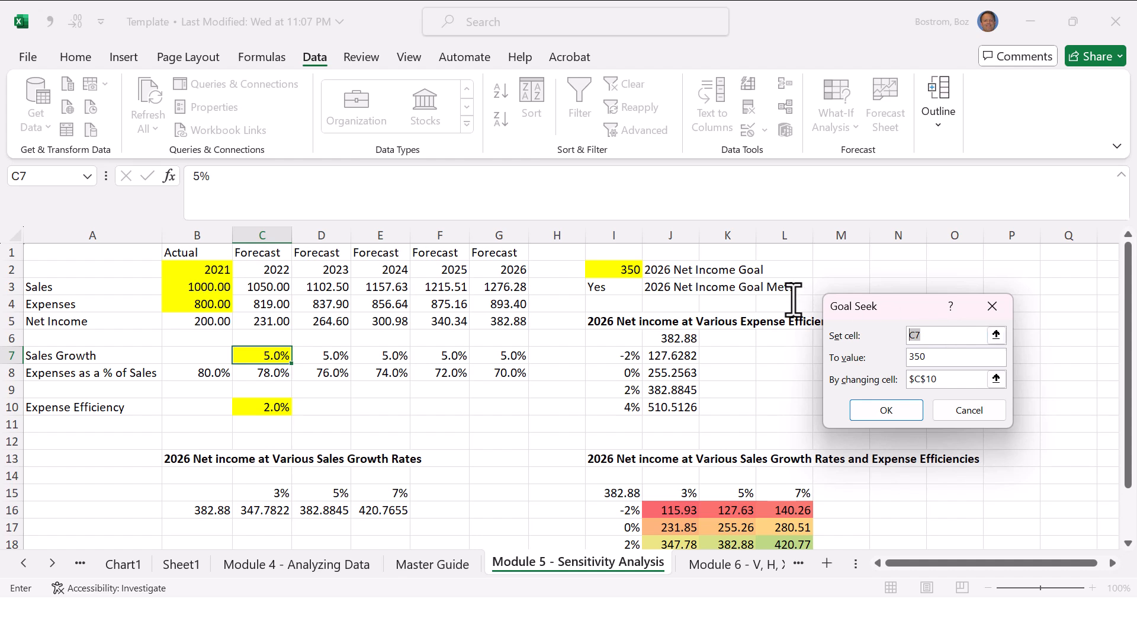
pyautogui.click(506, 321)
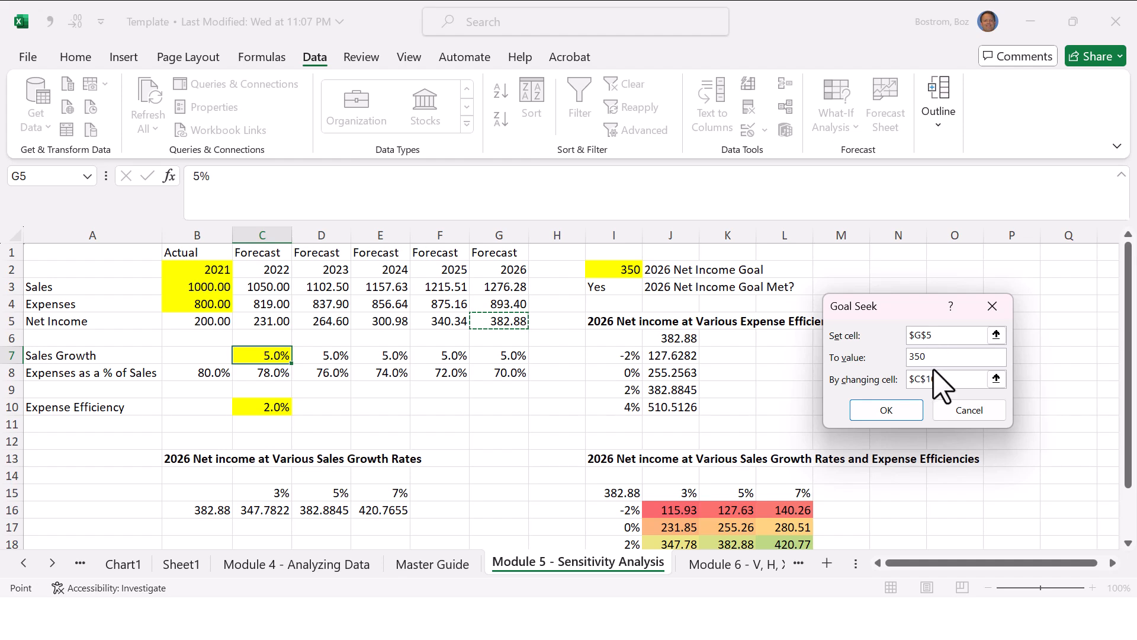
pyautogui.click(888, 411)
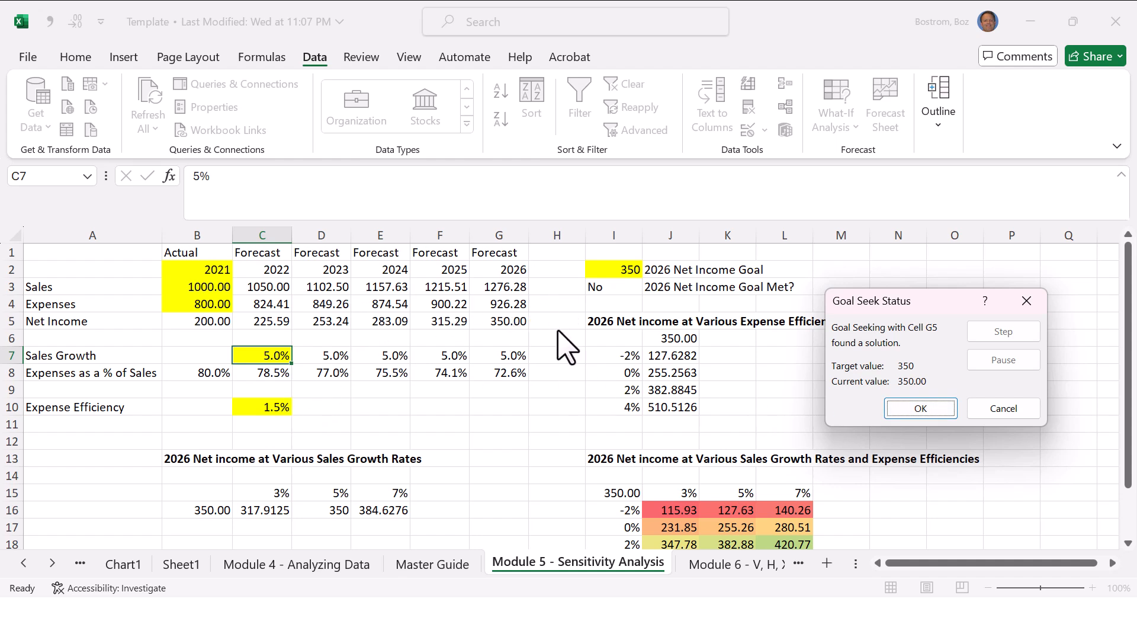
pyautogui.click(1014, 408)
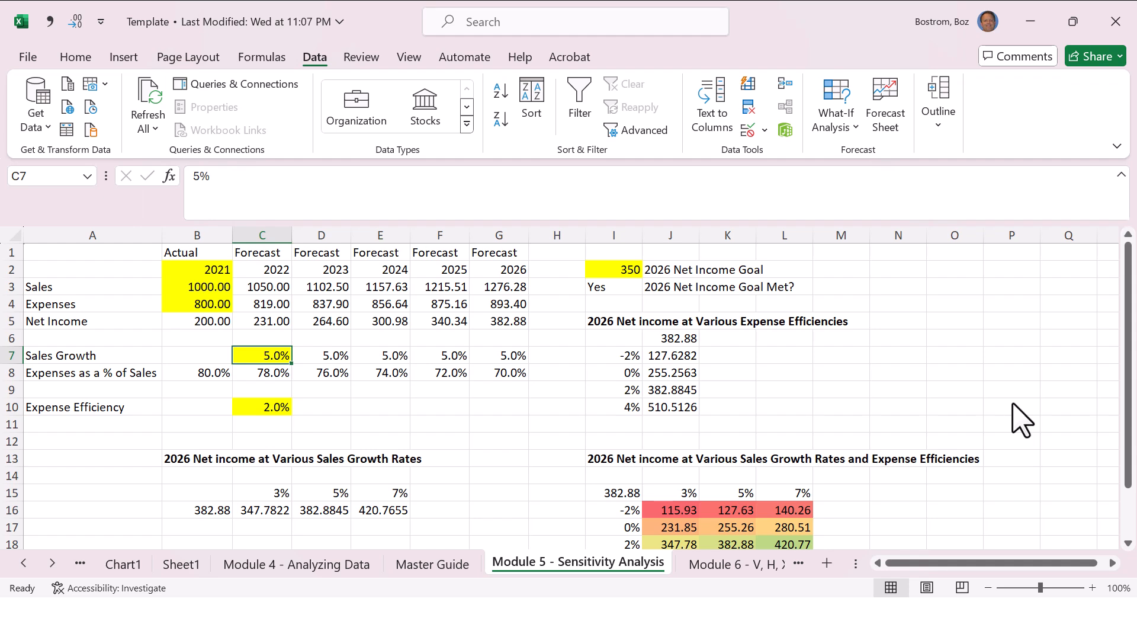
# Step: On the Master Guide sheet, review the Module 5 entries that follow Goal Seek, from currency format through color scales
pyautogui.press('Down')
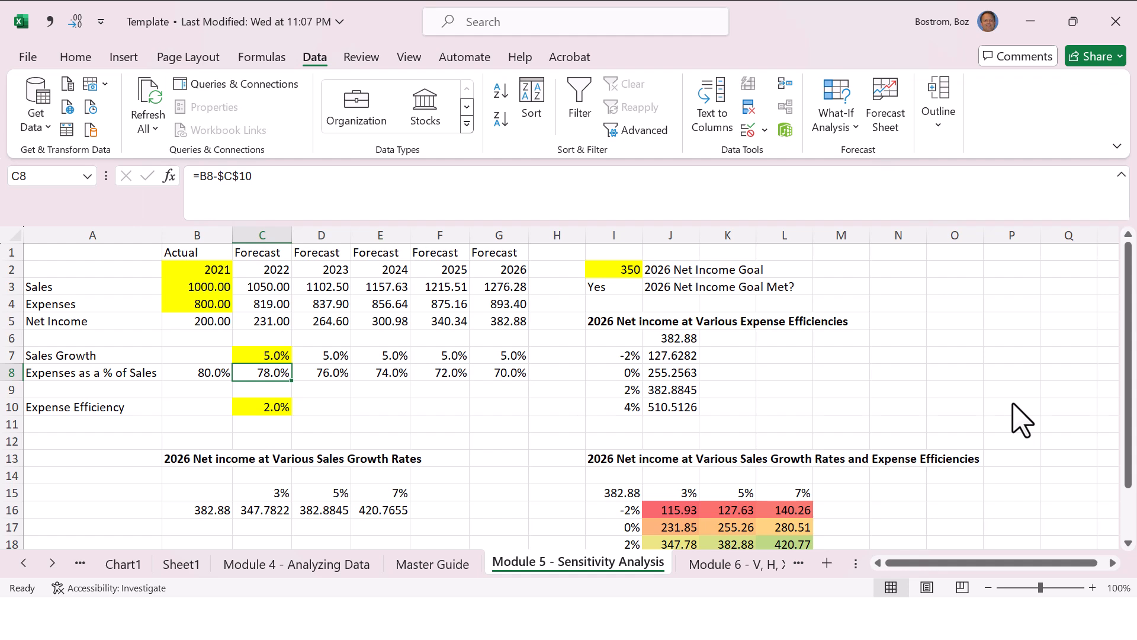
pyautogui.press('Right')
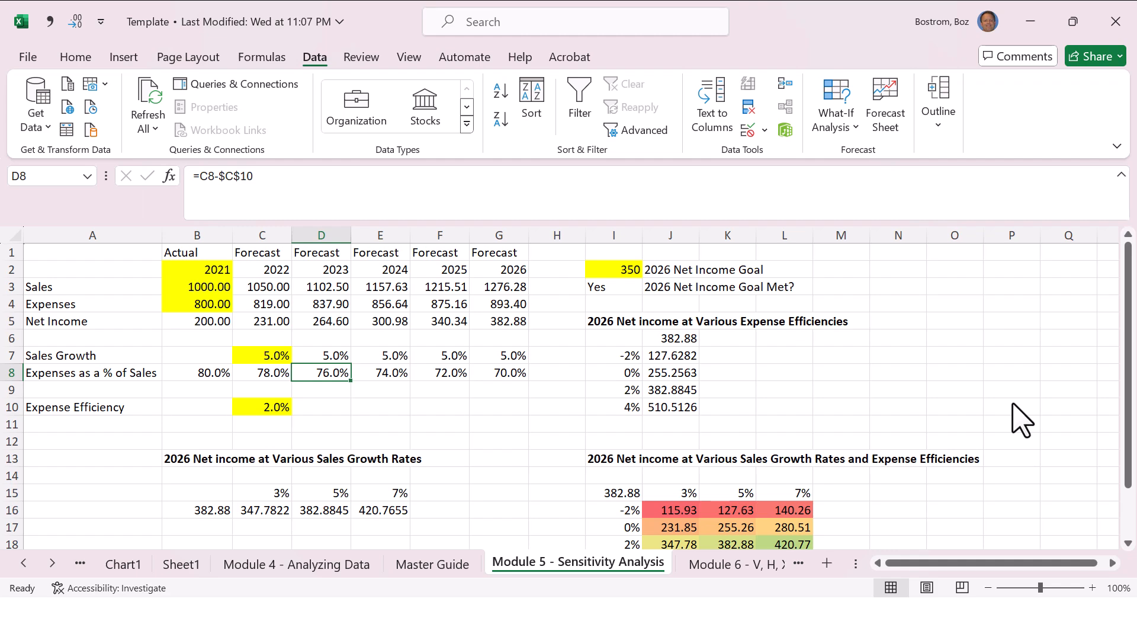
pyautogui.hotkey('ctrl', 'pageup')
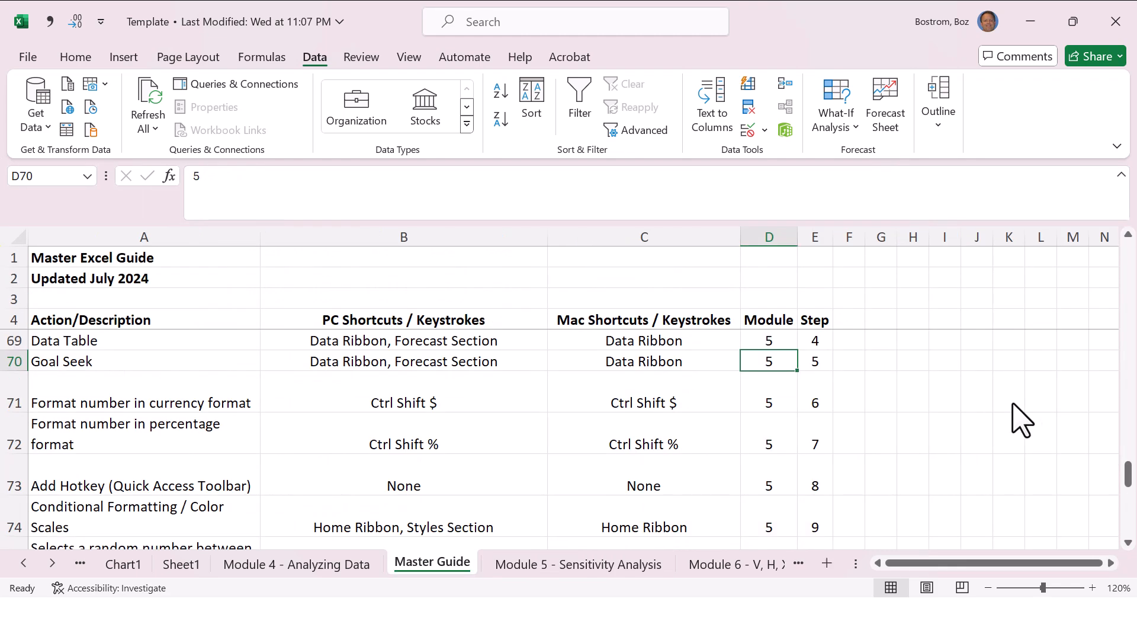
pyautogui.press('Left')
pyautogui.press('Left')
pyautogui.press('Left')
pyautogui.press('Down')
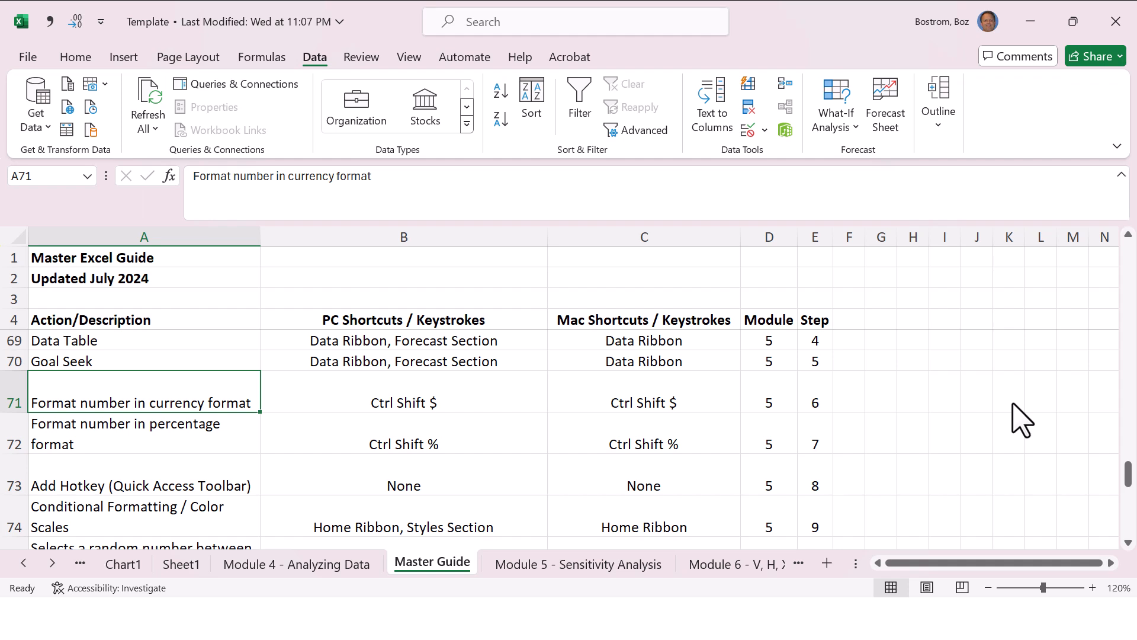
pyautogui.press('Right')
pyautogui.press('Right')
pyautogui.press('Down')
pyautogui.press('Down')
pyautogui.press('Down')
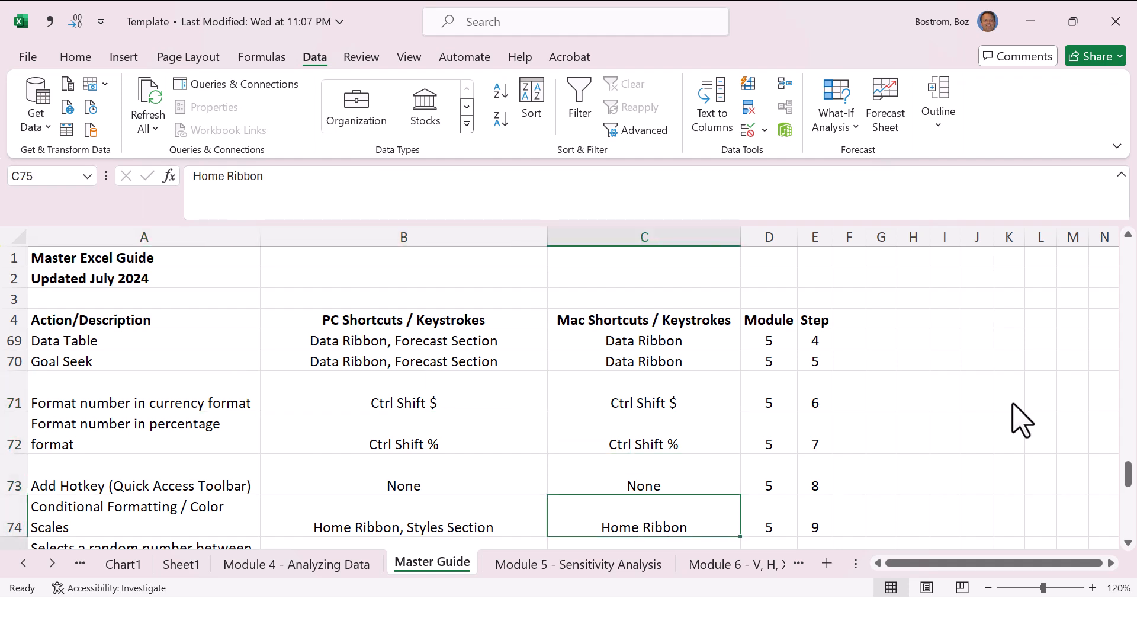
pyautogui.press('Down')
pyautogui.press('Up')
pyautogui.press('Up')
pyautogui.press('Up')
pyautogui.press('Up')
pyautogui.press('Up')
pyautogui.press('Down')
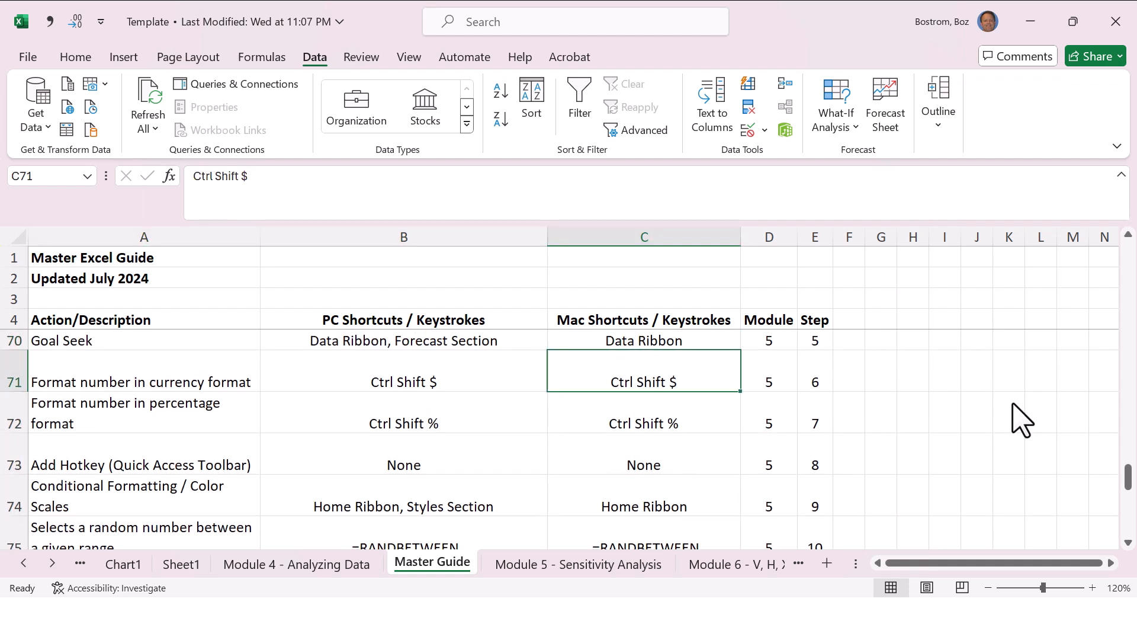
# Step: On the Module 5 - Sensitivity Analysis sheet, select the two-variable net income results in J16:L19
pyautogui.hotkey('ctrl', 'pagedown')
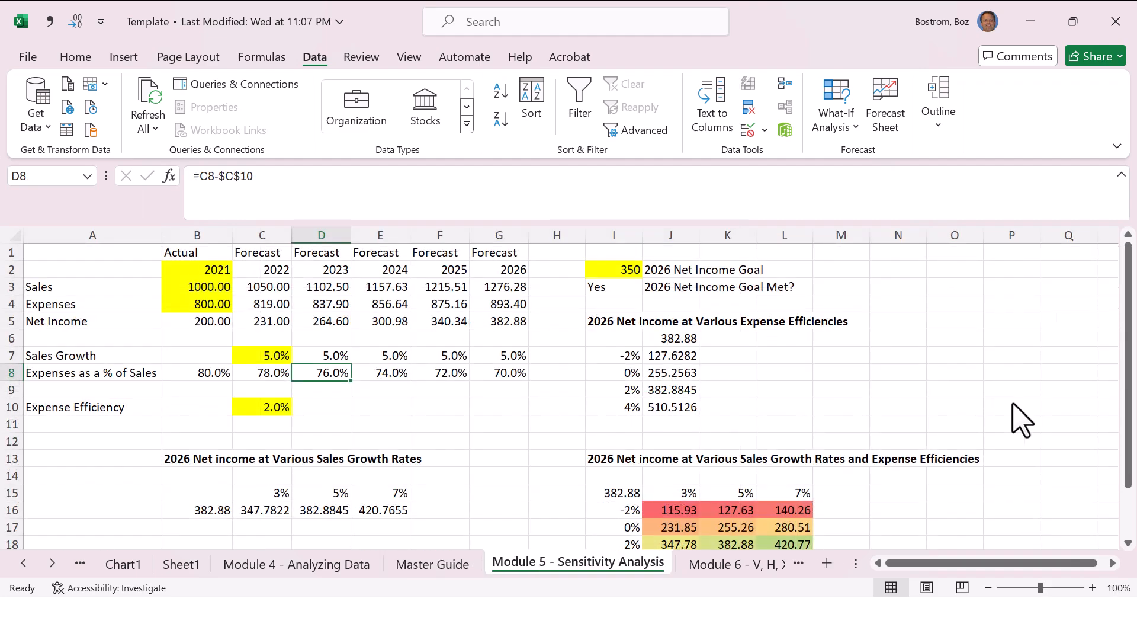
pyautogui.press('Down')
pyautogui.press('Down')
pyautogui.press('Down')
pyautogui.press('Down')
pyautogui.press('Down')
pyautogui.press('Down')
pyautogui.press('Down')
pyautogui.press('Down')
pyautogui.press('Down')
pyautogui.press('Down')
pyautogui.press('Down')
pyautogui.press('Down')
pyautogui.press('Down')
pyautogui.press('Down')
pyautogui.press('Right')
pyautogui.press('Right')
pyautogui.press('Right')
pyautogui.press('Right')
pyautogui.press('Right')
pyautogui.press('Right')
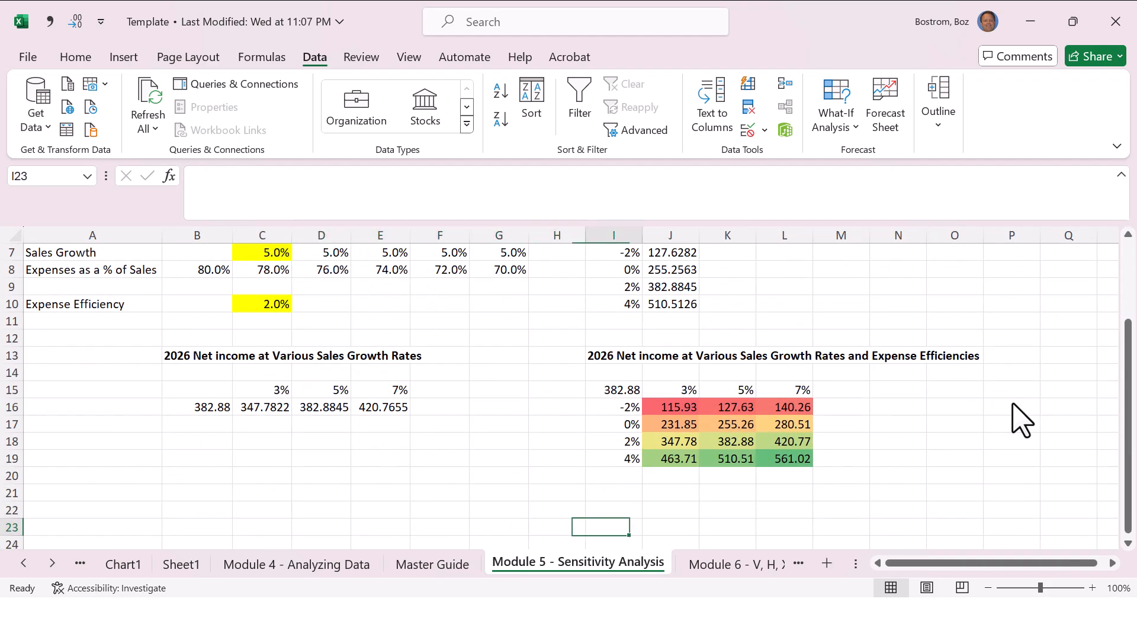
pyautogui.press('Up')
pyautogui.press('Up')
pyautogui.press('Up')
pyautogui.press('Up')
pyautogui.press('Up')
pyautogui.press('Up')
pyautogui.press('Up')
pyautogui.press('Down')
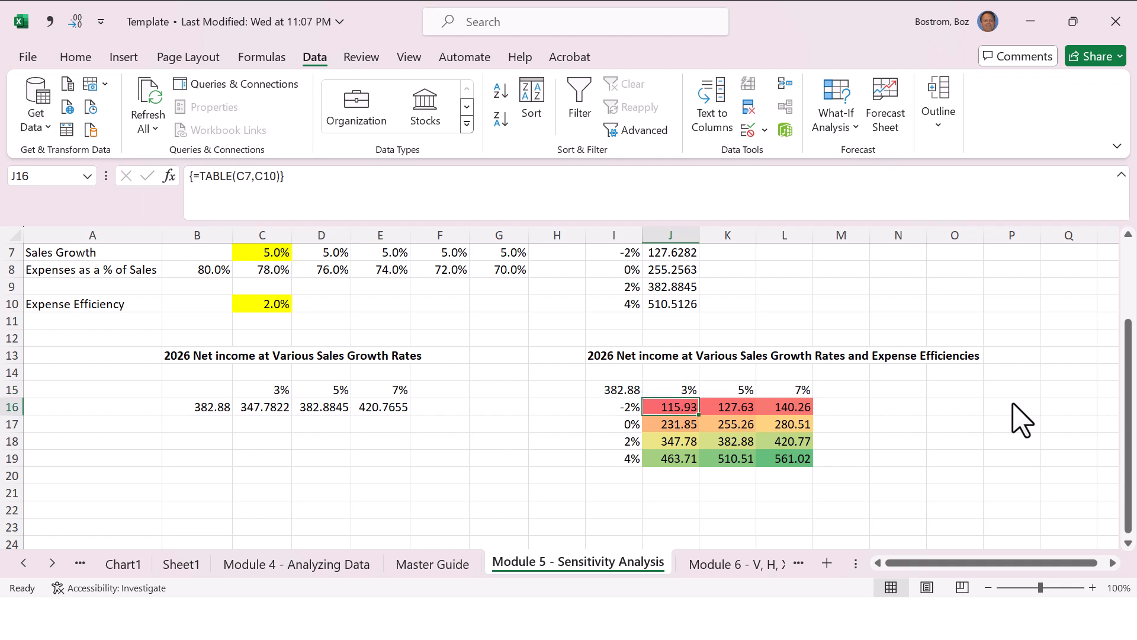
pyautogui.hotkey('shift', 'Right')
pyautogui.hotkey('shift', 'Right')
pyautogui.hotkey('shift', 'Down')
pyautogui.hotkey('shift', 'Down')
pyautogui.hotkey('shift', 'Down')
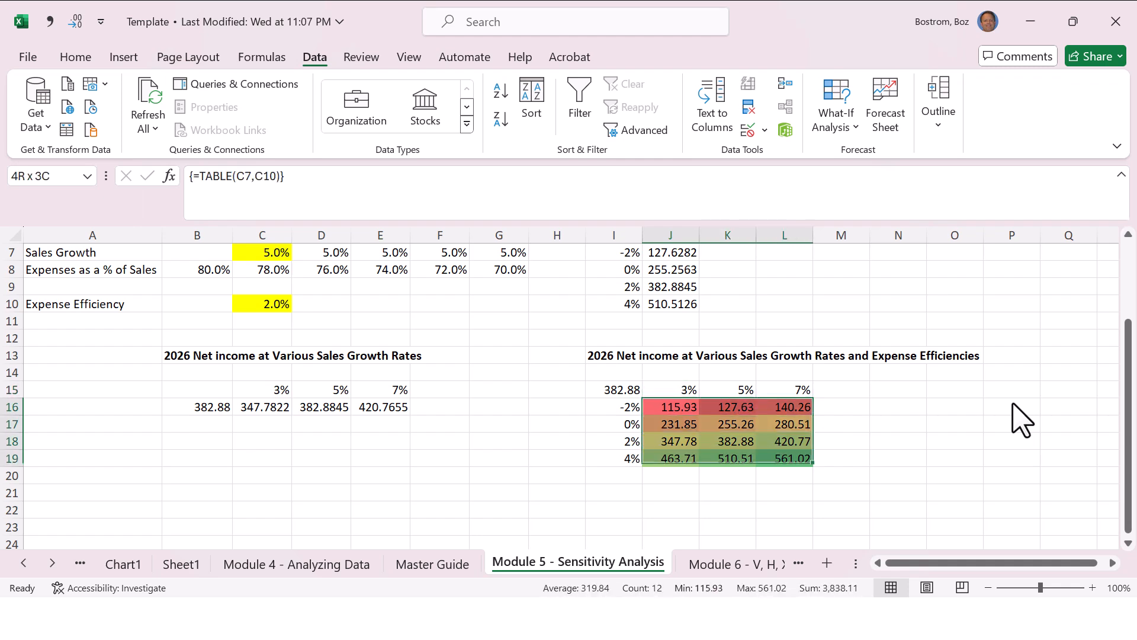
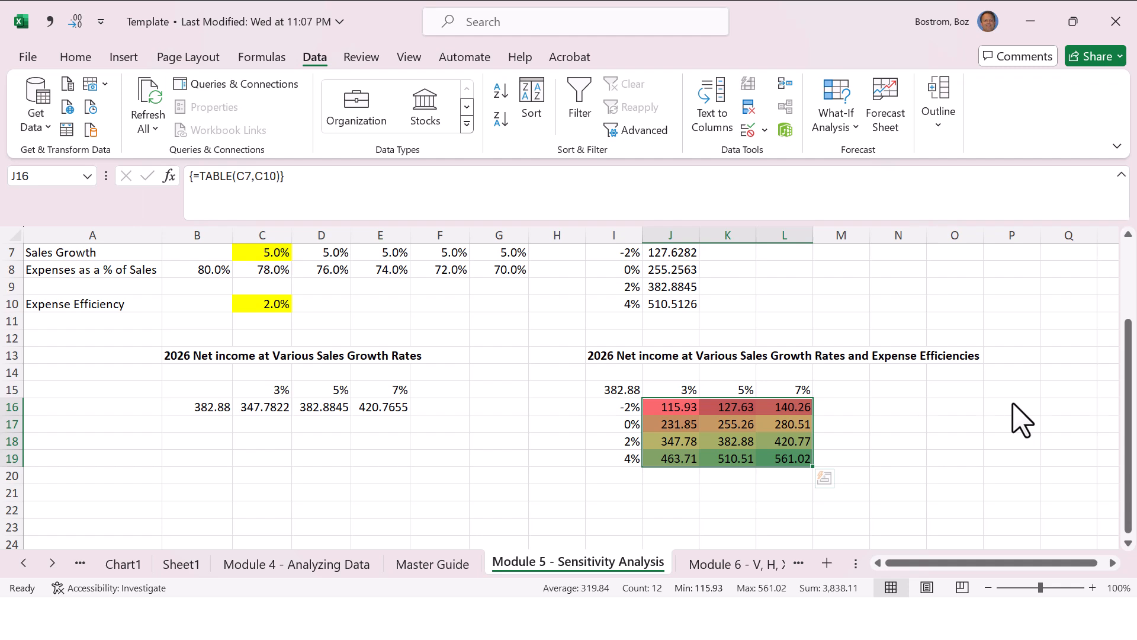
# Step: Apply currency format to the two-variable net income results in J16:L19
pyautogui.hotkey('ctrl', 'shift', '4')
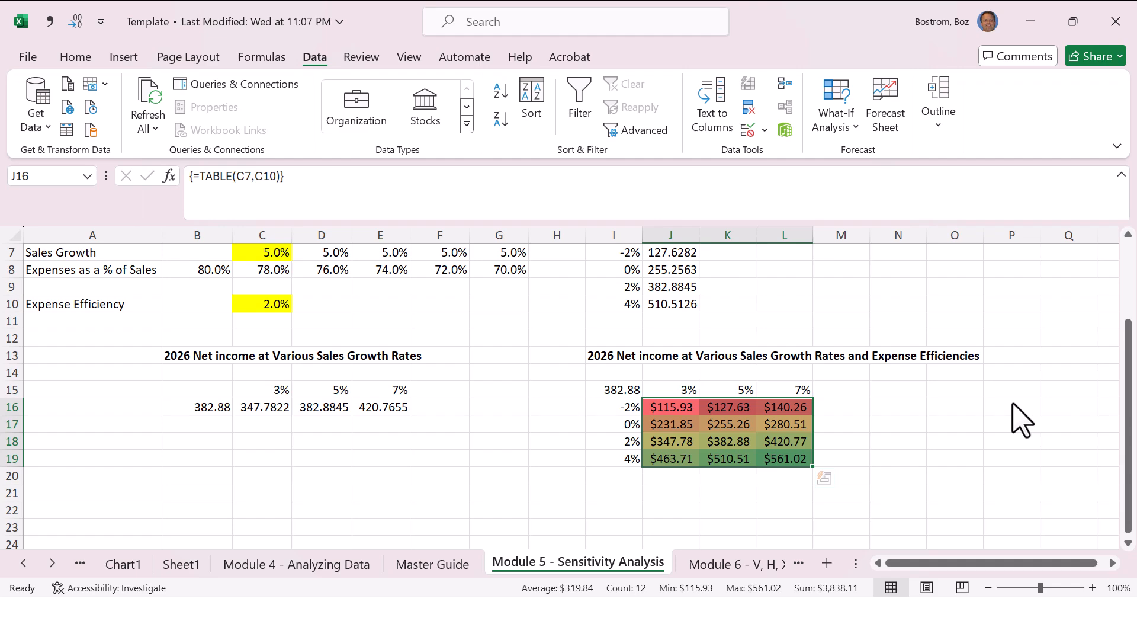
pyautogui.press('Up')
pyautogui.press('Up')
pyautogui.press('Up')
pyautogui.press('Up')
pyautogui.press('Up')
pyautogui.press('Up')
pyautogui.press('Up')
pyautogui.press('Up')
pyautogui.press('Up')
pyautogui.press('Up')
pyautogui.press('Up')
pyautogui.press('Up')
pyautogui.press('Up')
pyautogui.press('Up')
pyautogui.press('Up')
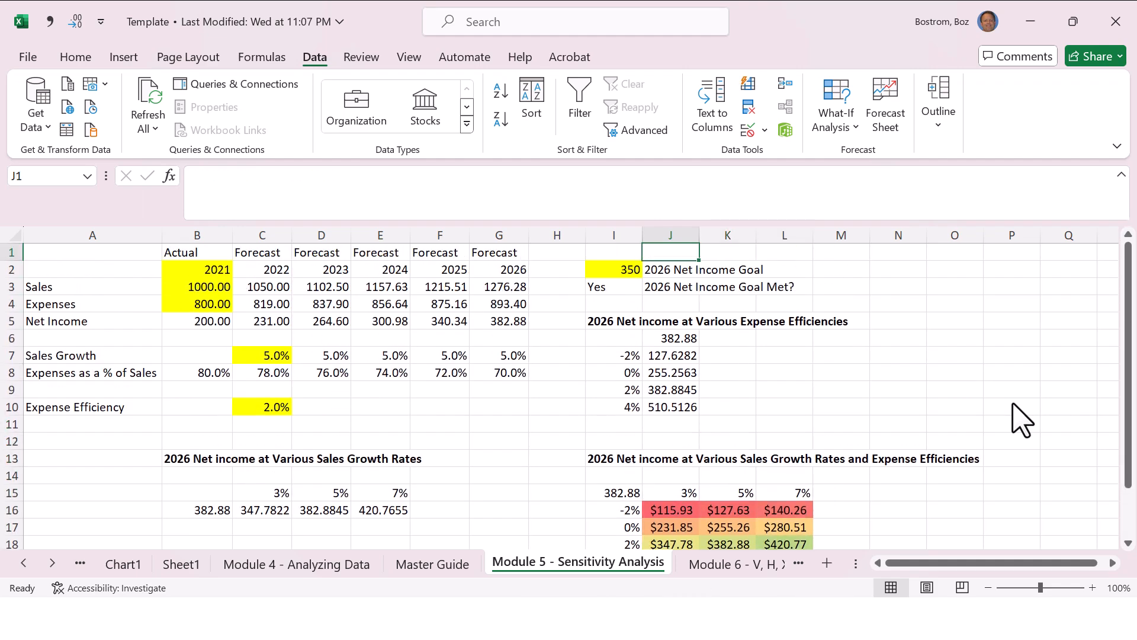
pyautogui.press('Down')
pyautogui.press('Down')
pyautogui.press('Down')
pyautogui.press('Down')
pyautogui.press('Down')
pyautogui.press('Down')
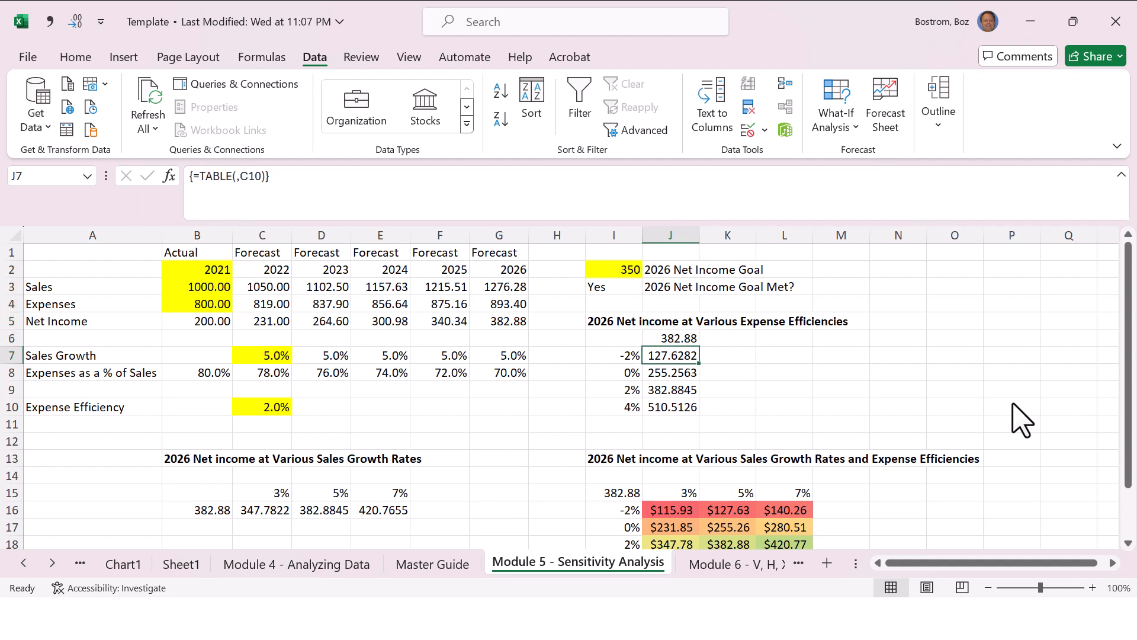
# Step: On the Master Guide sheet, review the Module 5 entries for currency format and percentage format
pyautogui.hotkey('ctrl', 'pageup')
pyautogui.press('Down')
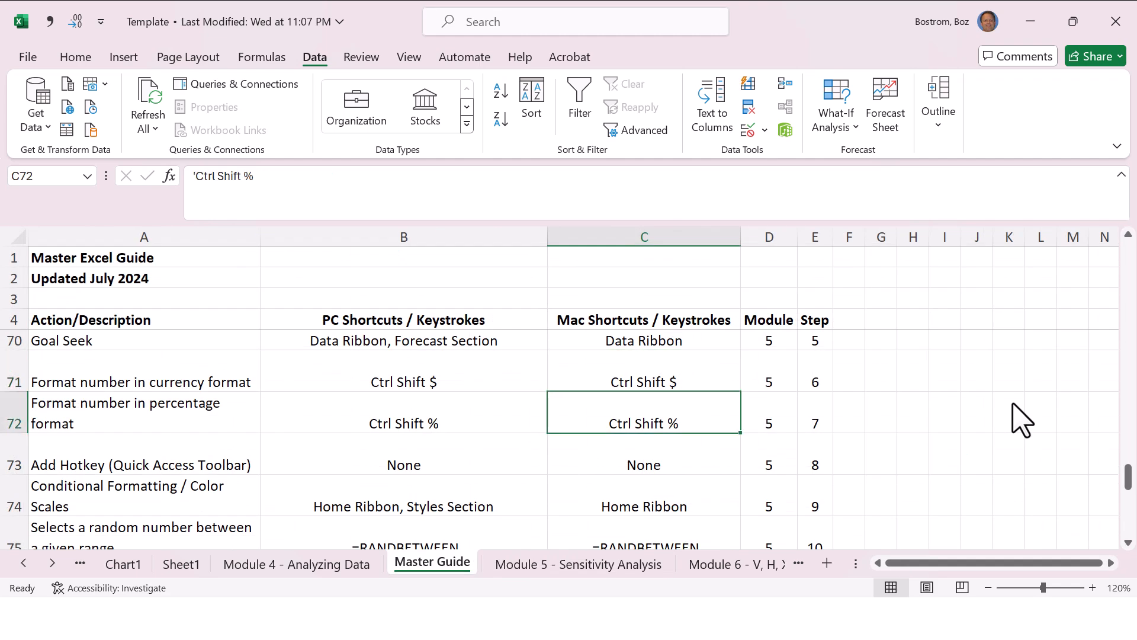
pyautogui.press('Up')
pyautogui.press('Down')
pyautogui.press('Up')
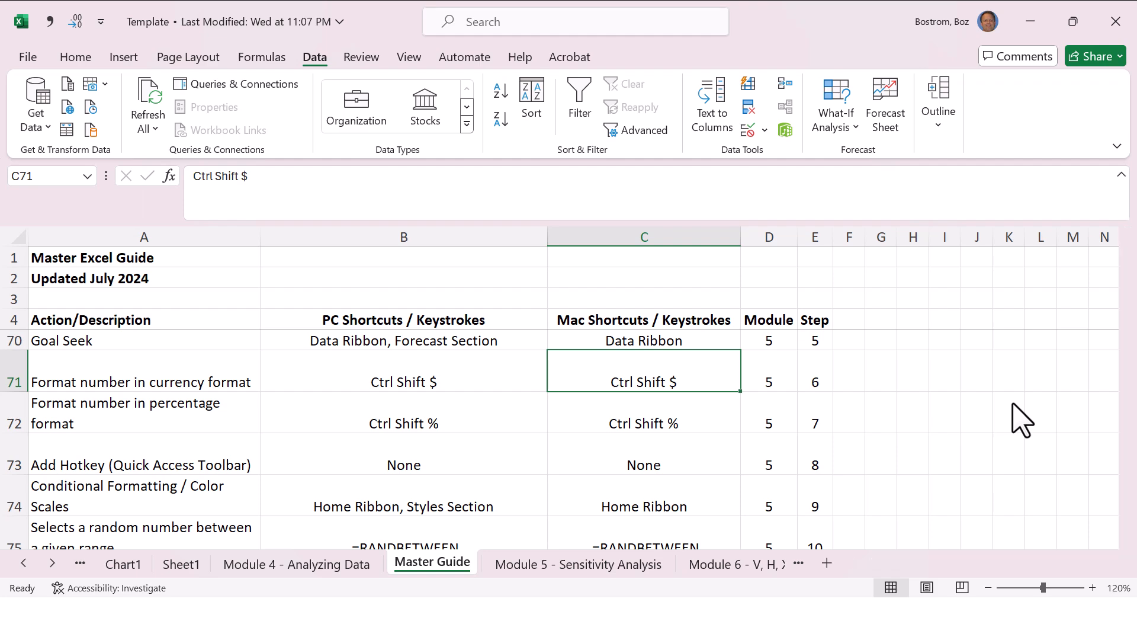
# Step: On the Module 5 - Sensitivity Analysis sheet, format all cells of the worksheet as currency
pyautogui.hotkey('ctrl', 'pagedown')
pyautogui.press('Left')
pyautogui.press('Up')
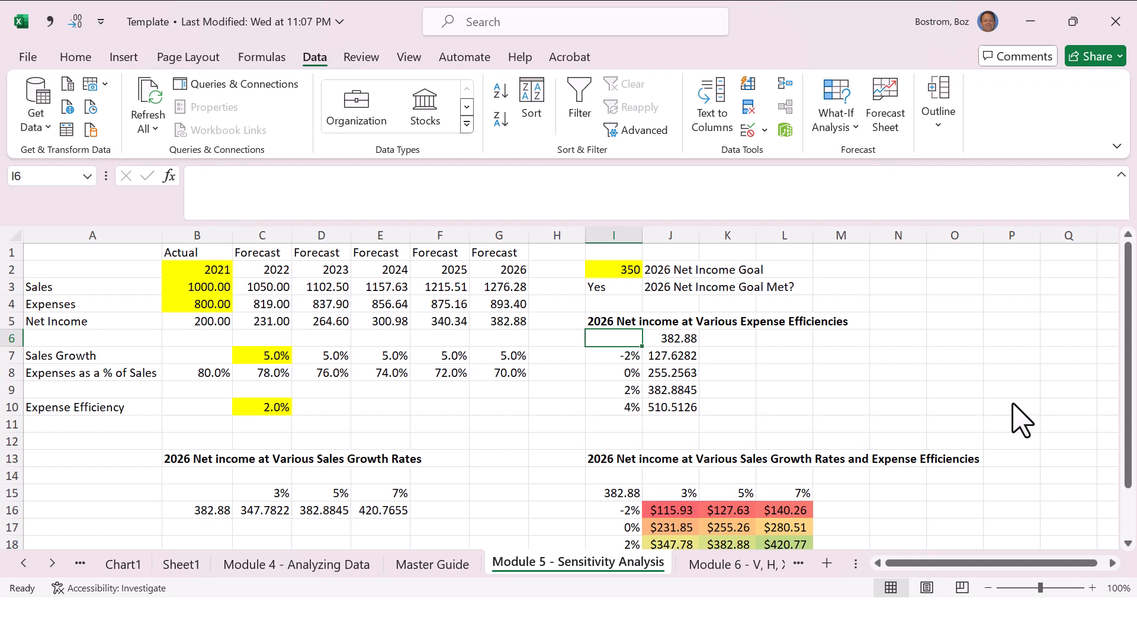
pyautogui.hotkey('ctrl', 'a')
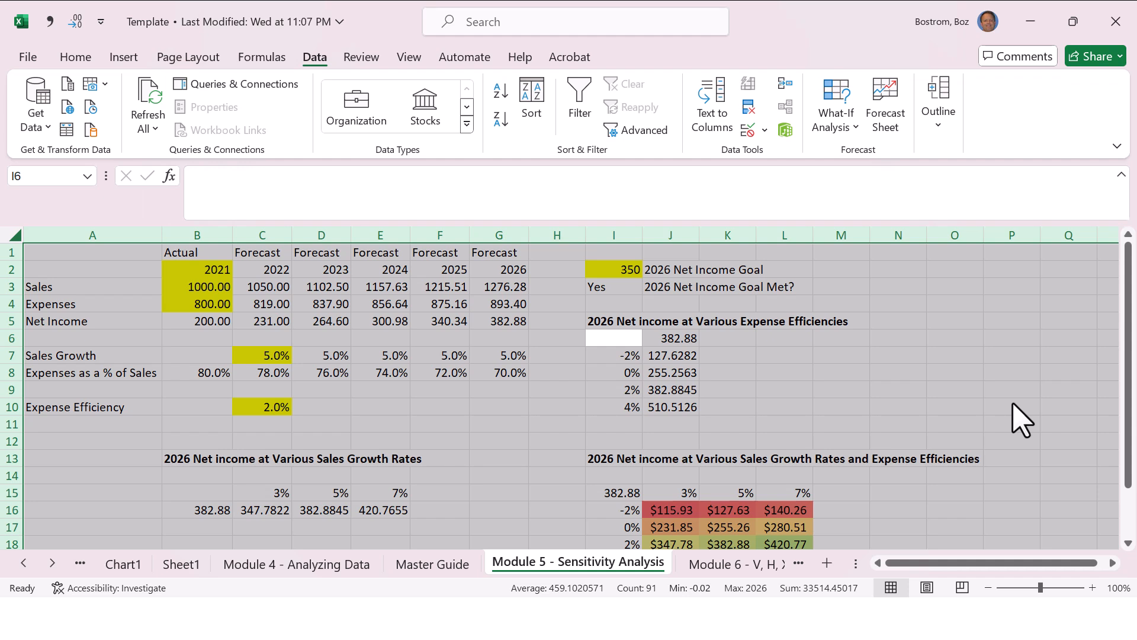
pyautogui.hotkey('ctrl', 'shift', '4')
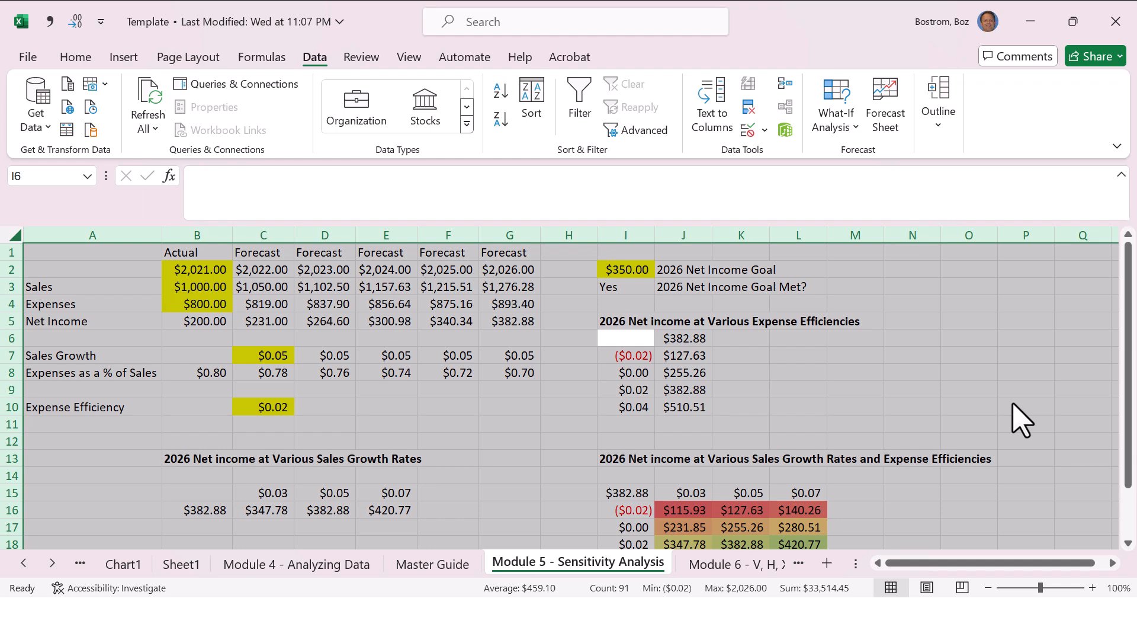
# Step: Format the expense efficiency inputs in I7:I10 of the one-variable table as percentages
pyautogui.press('Down')
pyautogui.hotkey('shift', 'Down')
pyautogui.hotkey('shift', 'Down')
pyautogui.hotkey('shift', 'Down')
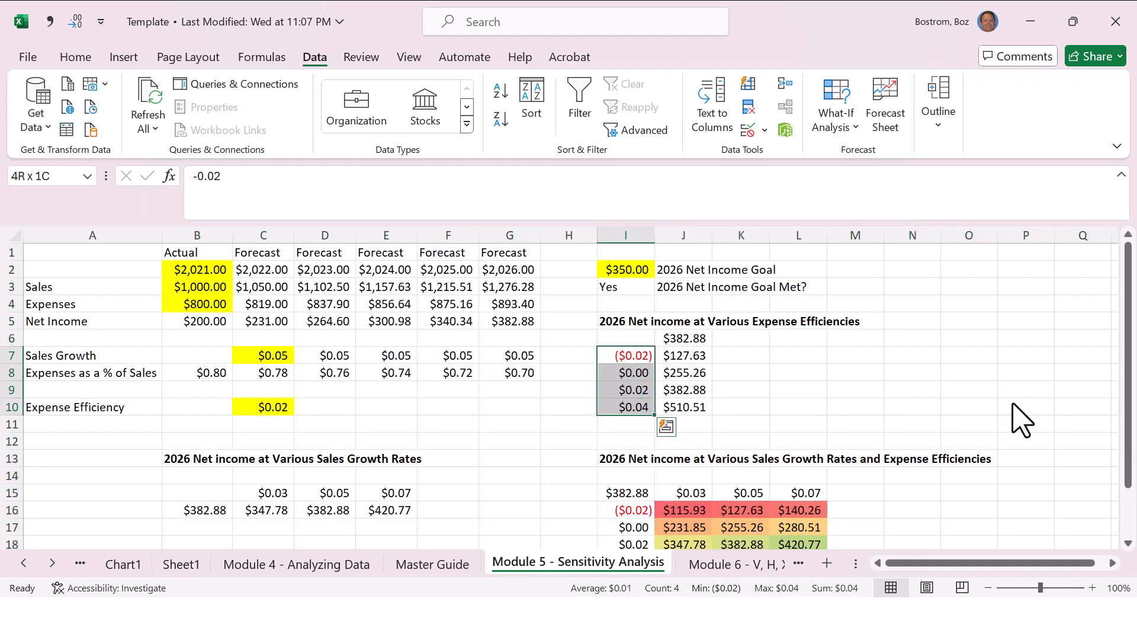
pyautogui.hotkey('ctrl', 'shift', '5')
# Step: Format the sales growth, expense ratio and expense efficiency block B7:G10 as percentages
pyautogui.press('Left')
pyautogui.press('Left')
pyautogui.press('Left')
pyautogui.press('Left')
pyautogui.press('Left')
pyautogui.press('Left')
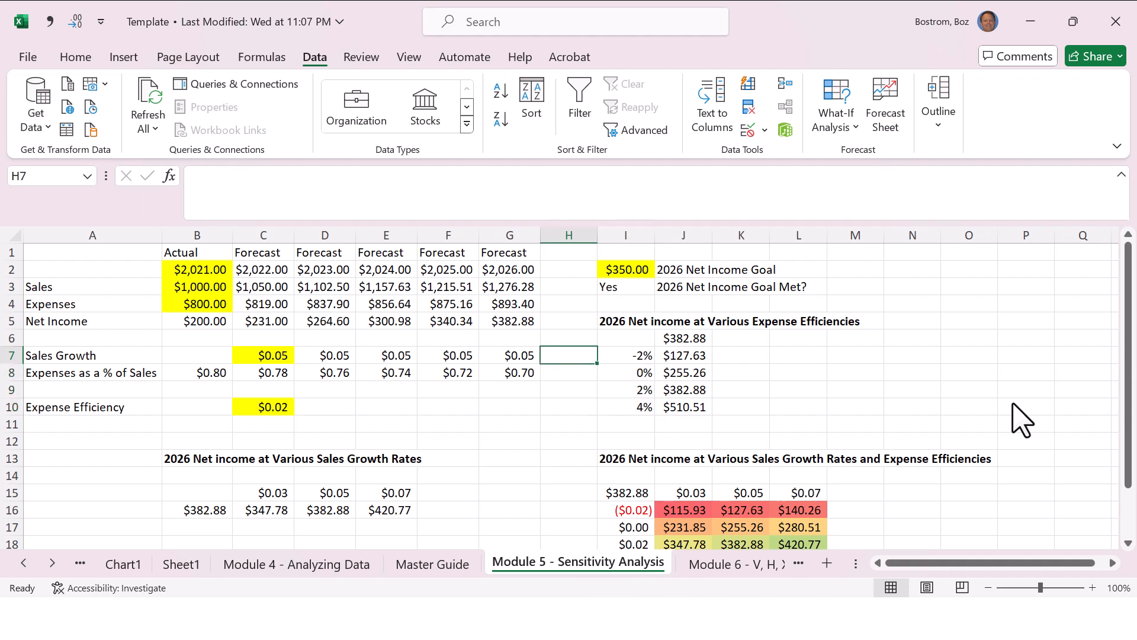
pyautogui.press('Left')
pyautogui.hotkey('shift', 'Down')
pyautogui.hotkey('shift', 'Down')
pyautogui.hotkey('shift', 'Down')
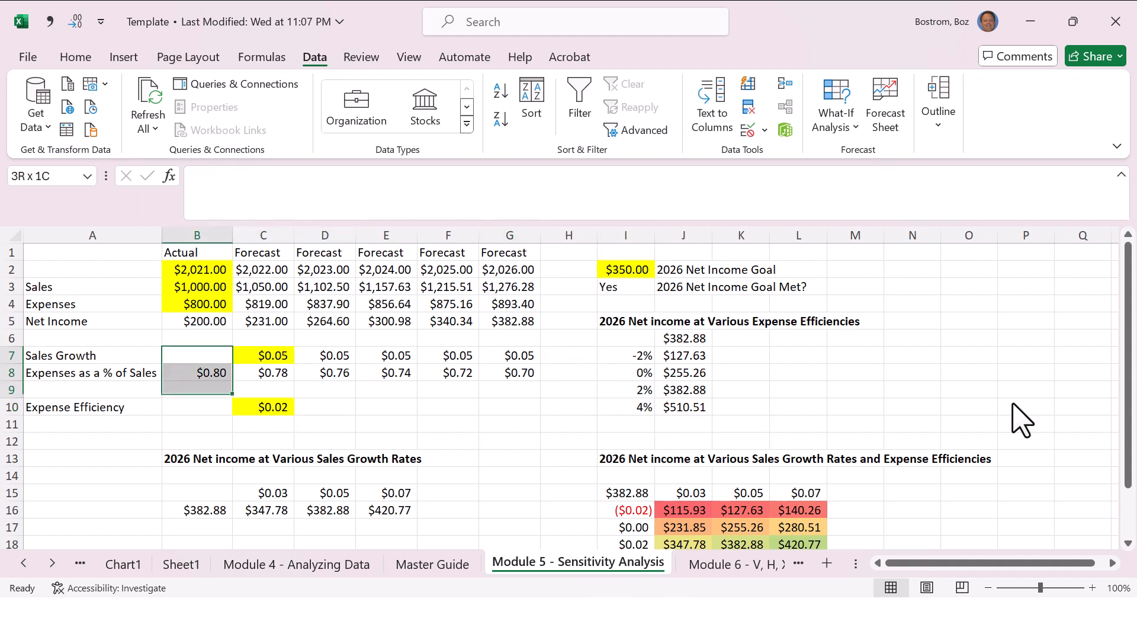
pyautogui.hotkey('shift', 'Right')
pyautogui.hotkey('shift', 'Right')
pyautogui.hotkey('shift', 'Right')
pyautogui.hotkey('shift', 'Right')
pyautogui.hotkey('shift', 'Right')
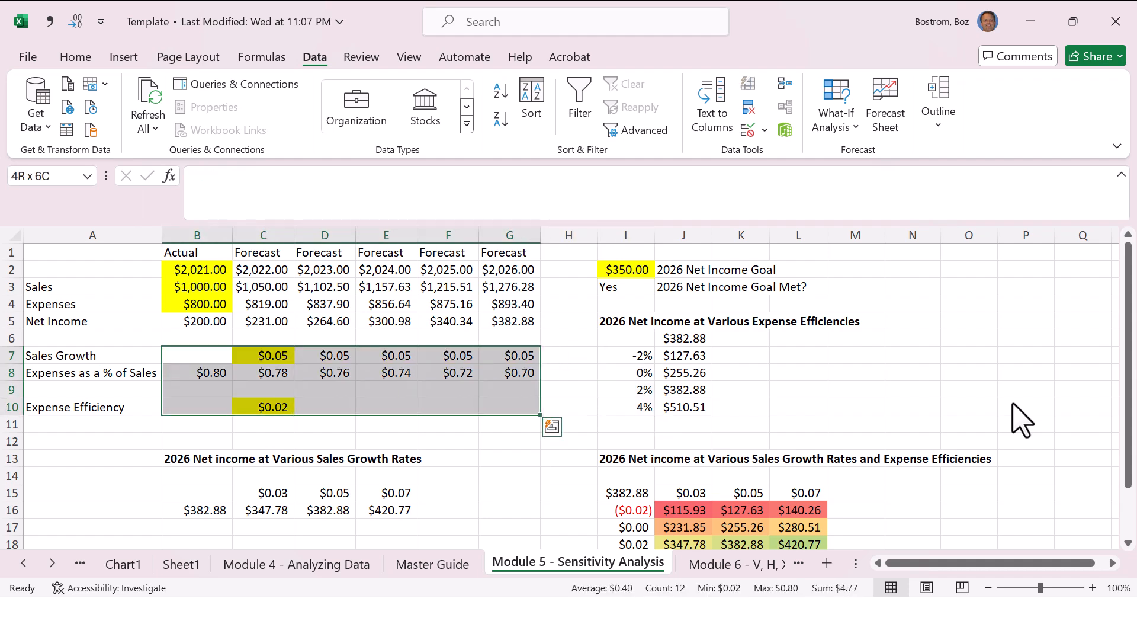
pyautogui.hotkey('ctrl', 'shift', '5')
# Step: Format the sales growth rates above the one-variable table, in B15:F15, as percentages
pyautogui.press('Down')
pyautogui.press('Down')
pyautogui.press('Down')
pyautogui.press('Down')
pyautogui.press('Down')
pyautogui.press('Down')
pyautogui.press('Down')
pyautogui.press('Down')
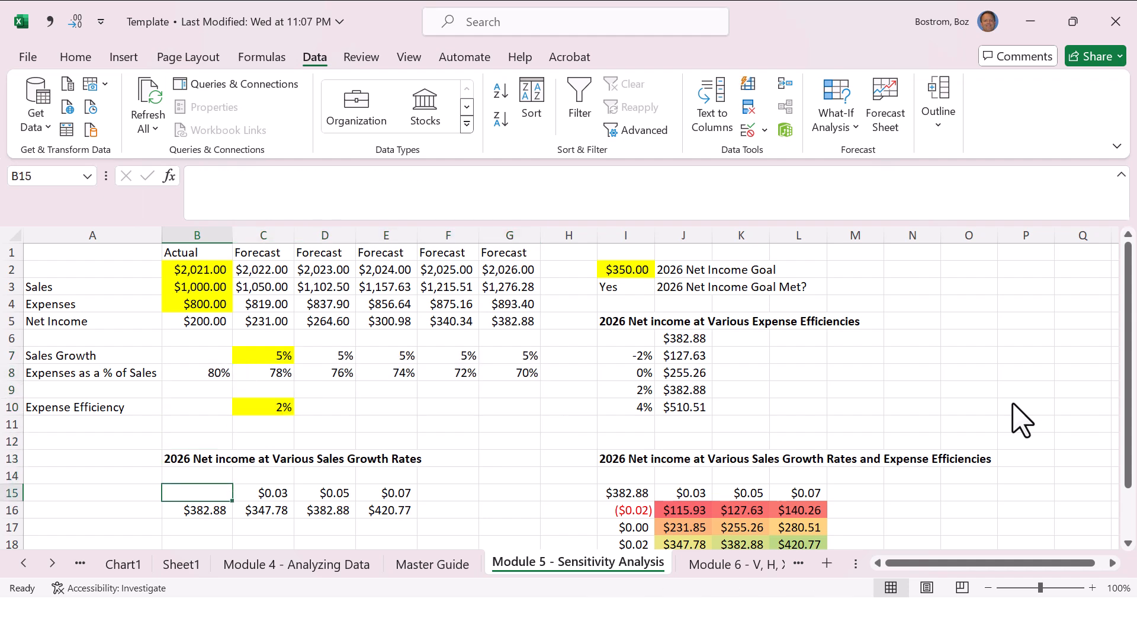
pyautogui.hotkey('shift', 'Right')
pyautogui.hotkey('shift', 'Right')
pyautogui.hotkey('shift', 'Right')
pyautogui.hotkey('shift', 'Right')
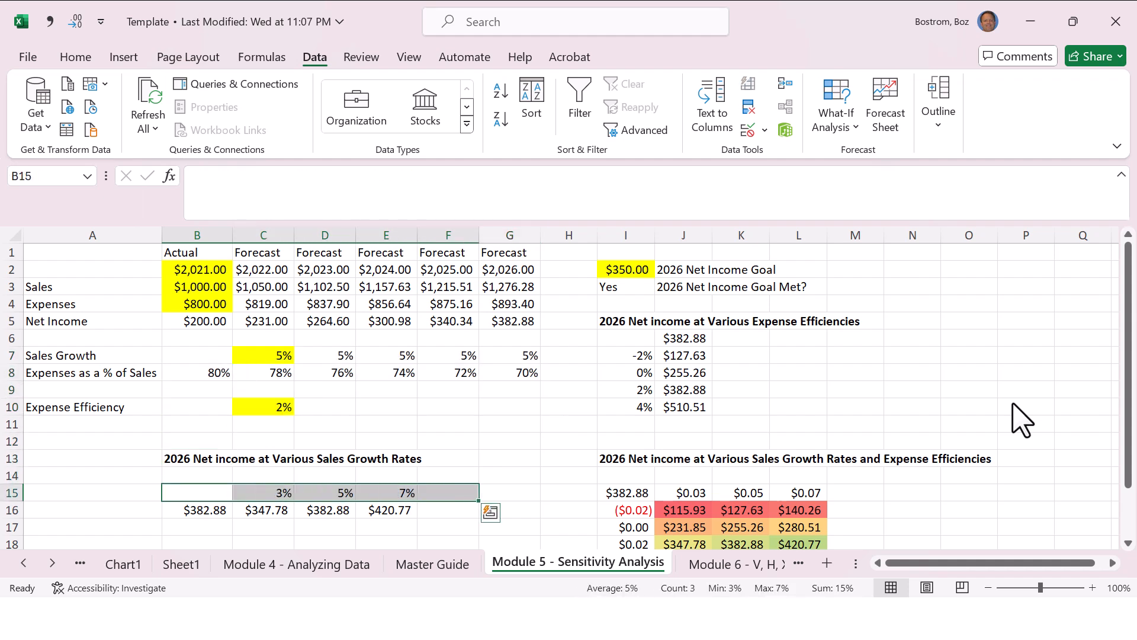
pyautogui.hotkey('ctrl', 'shift', '5')
# Step: Format the sales growth rates heading the two-variable table, in J15:M15, as percentages
pyautogui.press('Right')
pyautogui.press('Right')
pyautogui.press('Right')
pyautogui.press('Right')
pyautogui.press('Right')
pyautogui.press('Right')
pyautogui.press('Right')
pyautogui.press('Right')
pyautogui.hotkey('shift', 'Right')
pyautogui.hotkey('shift', 'Right')
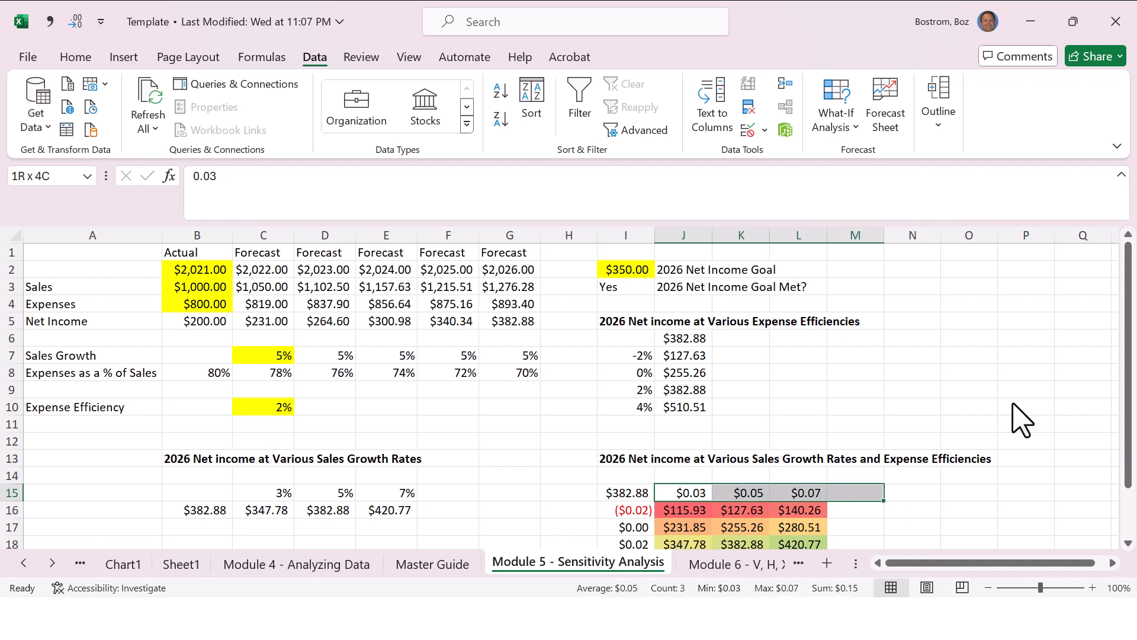
pyautogui.hotkey('ctrl', 'shift', '5')
# Step: Format the expense efficiency values down the side of the two-variable table, in I16:I20, as percentages
pyautogui.press('Down')
pyautogui.press('Down')
pyautogui.press('Left')
pyautogui.press('Up')
pyautogui.hotkey('shift', 'Down')
pyautogui.hotkey('shift', 'Down')
pyautogui.hotkey('shift', 'Down')
pyautogui.hotkey('shift', 'Down')
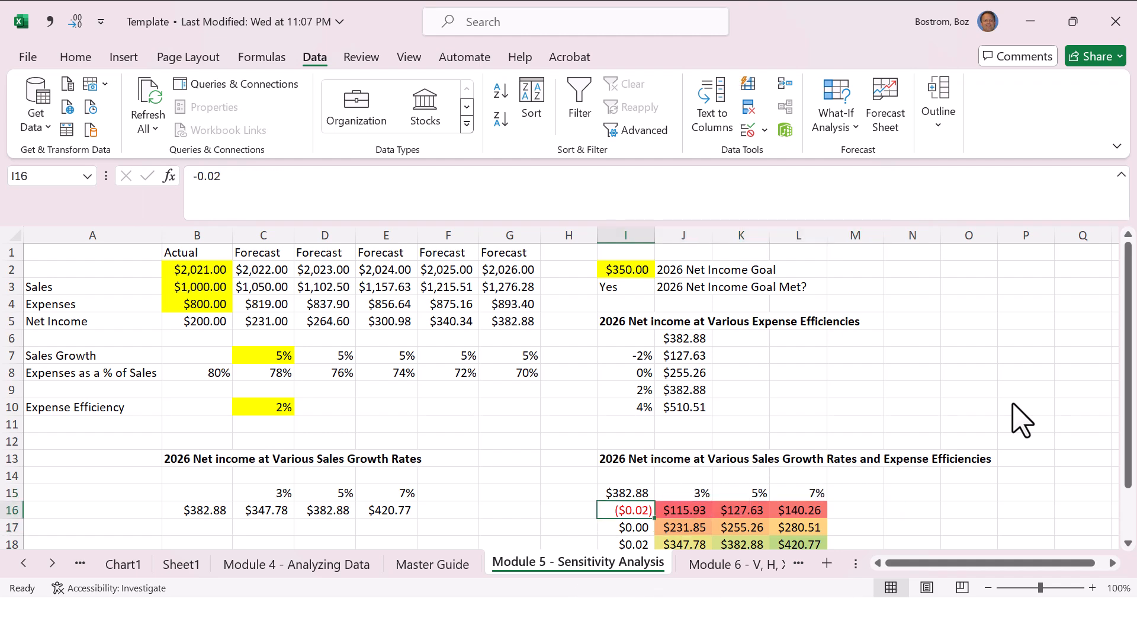
pyautogui.hotkey('ctrl', 'shift', '5')
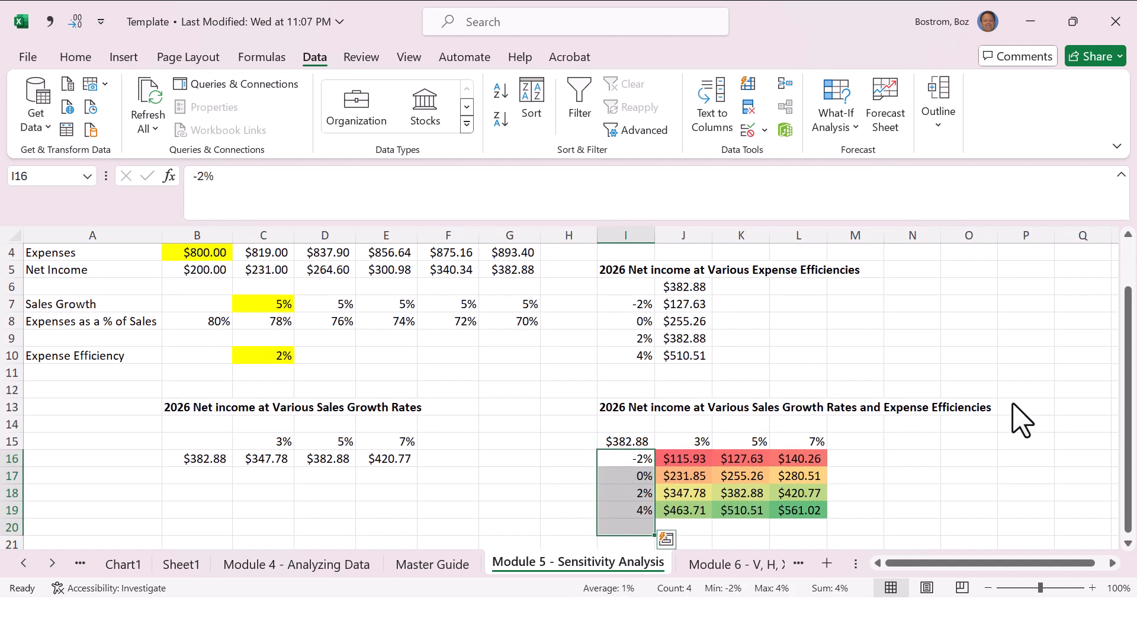
pyautogui.press('Up')
pyautogui.press('Up')
pyautogui.press('Up')
pyautogui.press('Up')
pyautogui.press('Up')
pyautogui.press('Up')
pyautogui.press('Up')
pyautogui.press('Up')
pyautogui.press('Up')
pyautogui.press('Up')
pyautogui.press('Up')
pyautogui.press('Up')
pyautogui.press('Up')
pyautogui.press('Up')
pyautogui.press('Up')
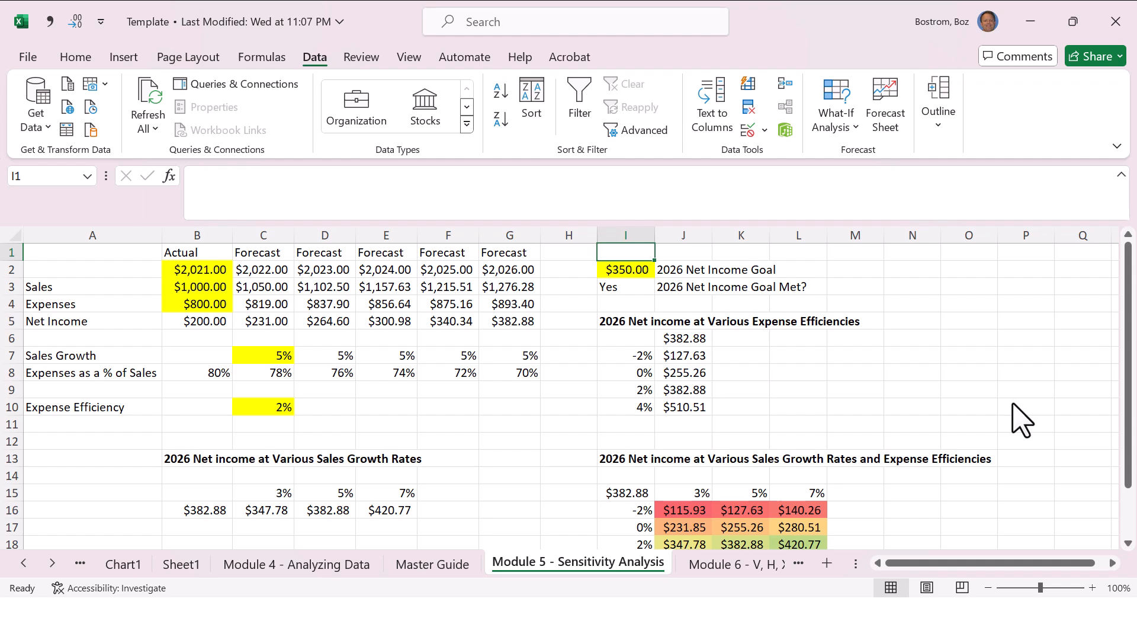
# Step: Change the two-variable results in J16:L19 to number format with two decimals and no currency symbol
pyautogui.press('Down')
pyautogui.press('Down')
pyautogui.press('Down')
pyautogui.press('Down')
pyautogui.press('Down')
pyautogui.press('Down')
pyautogui.press('Down')
pyautogui.press('Down')
pyautogui.press('Down')
pyautogui.press('Down')
pyautogui.press('Down')
pyautogui.press('Down')
pyautogui.press('Down')
pyautogui.press('Down')
pyautogui.press('Down')
pyautogui.press('Down')
pyautogui.press('Down')
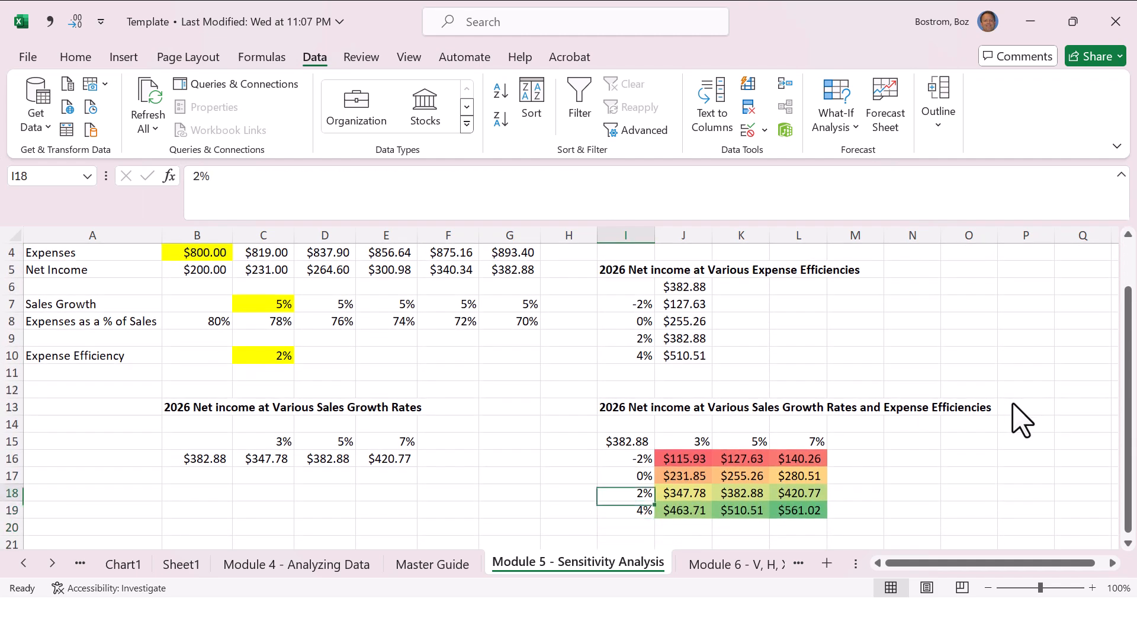
pyautogui.press('Up')
pyautogui.press('Up')
pyautogui.press('Right')
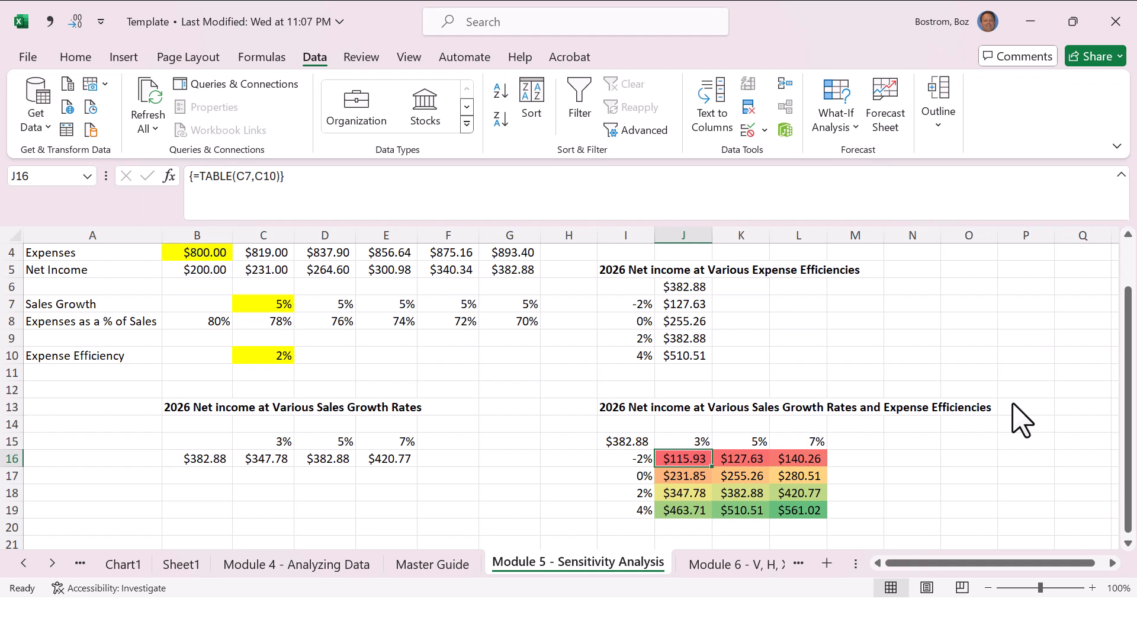
pyautogui.hotkey('shift', 'Right')
pyautogui.hotkey('shift', 'Right')
pyautogui.hotkey('shift', 'Right')
pyautogui.hotkey('shift', 'Left')
pyautogui.hotkey('shift', 'Down')
pyautogui.hotkey('shift', 'Down')
pyautogui.hotkey('shift', 'Down')
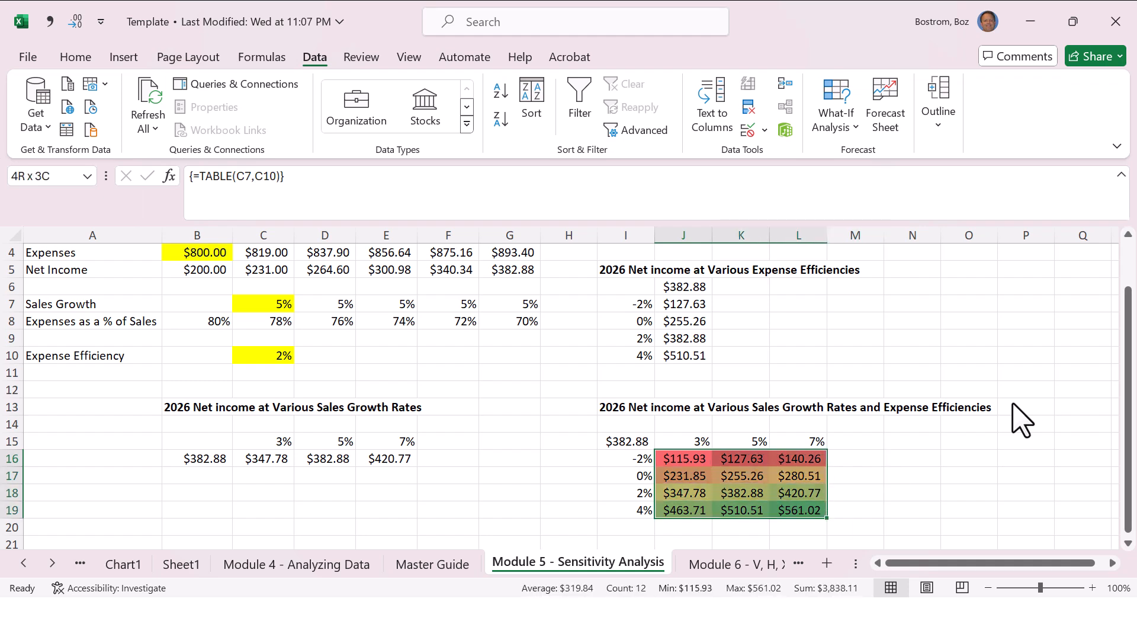
pyautogui.hotkey('ctrl', 'shift', '1')
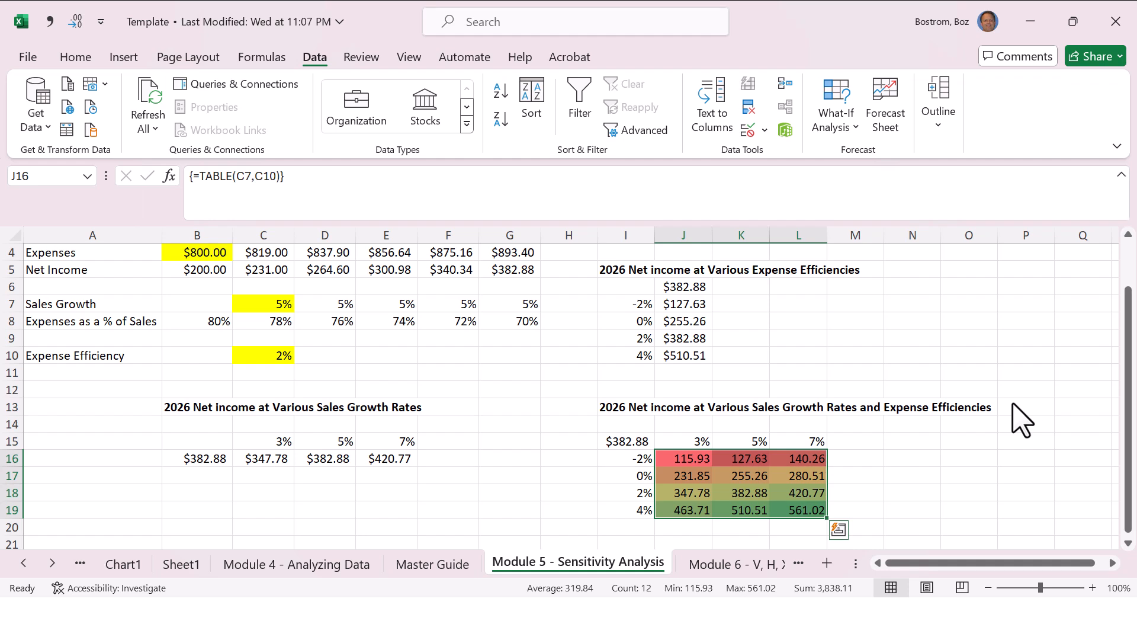
# Step: On the Master Guide sheet, look up the Add Hotkey (Quick Access Toolbar) entry of Module 5
pyautogui.hotkey('ctrl', 'pageup')
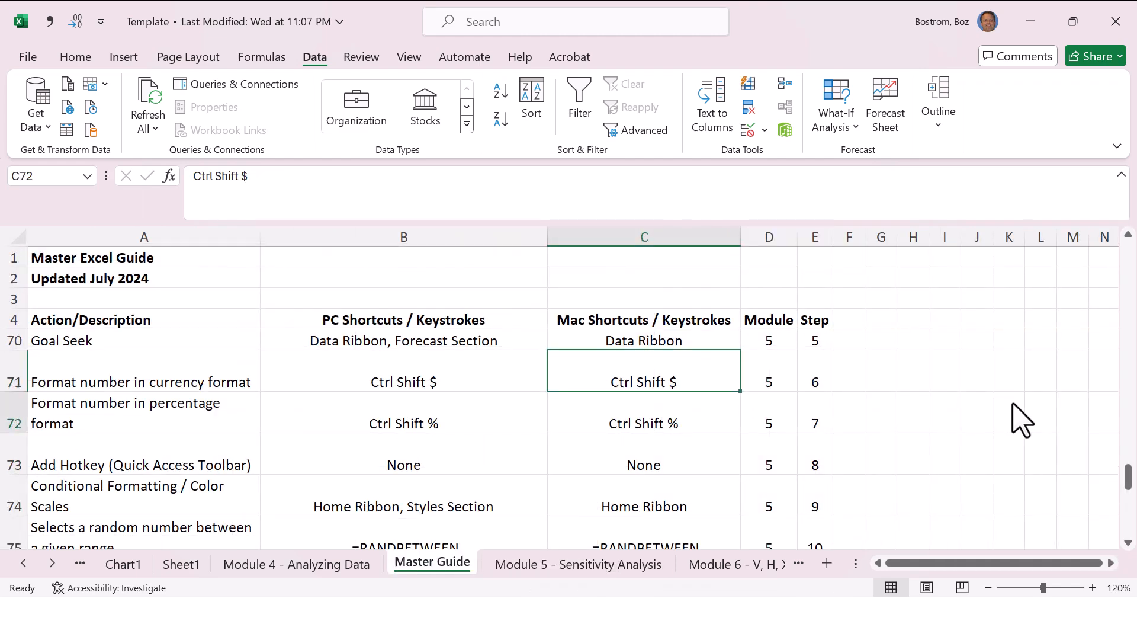
pyautogui.press('Down')
pyautogui.press('Down')
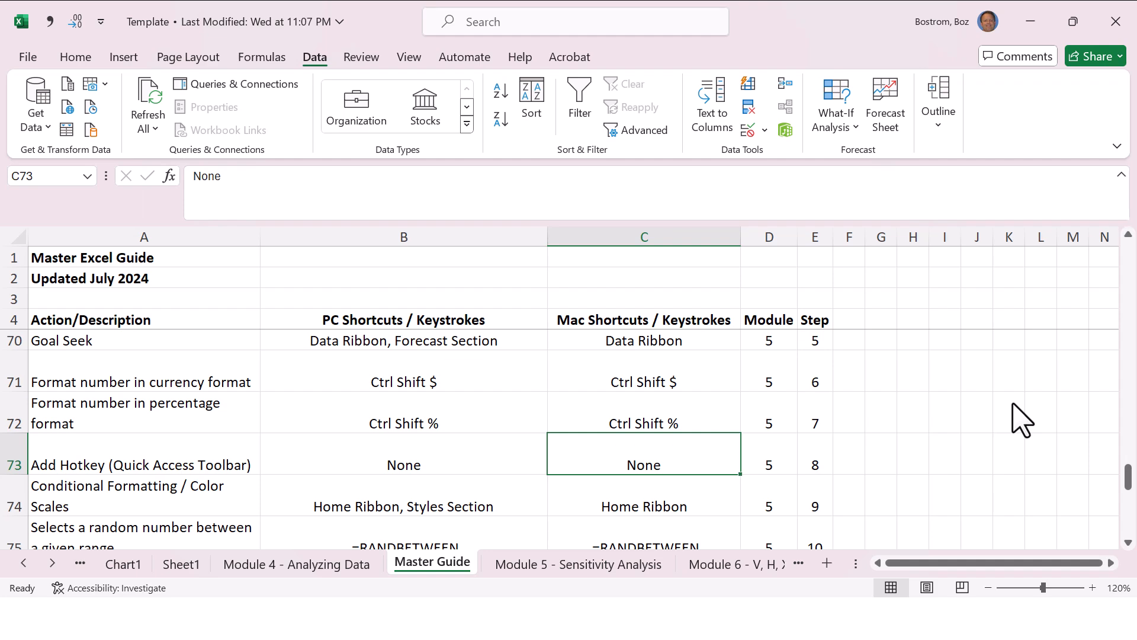
# Step: On the Module 5 - Sensitivity Analysis sheet, decrease the decimals of J16:L19 to whole numbers and undo it, twice
pyautogui.hotkey('ctrl', 'pagedown')
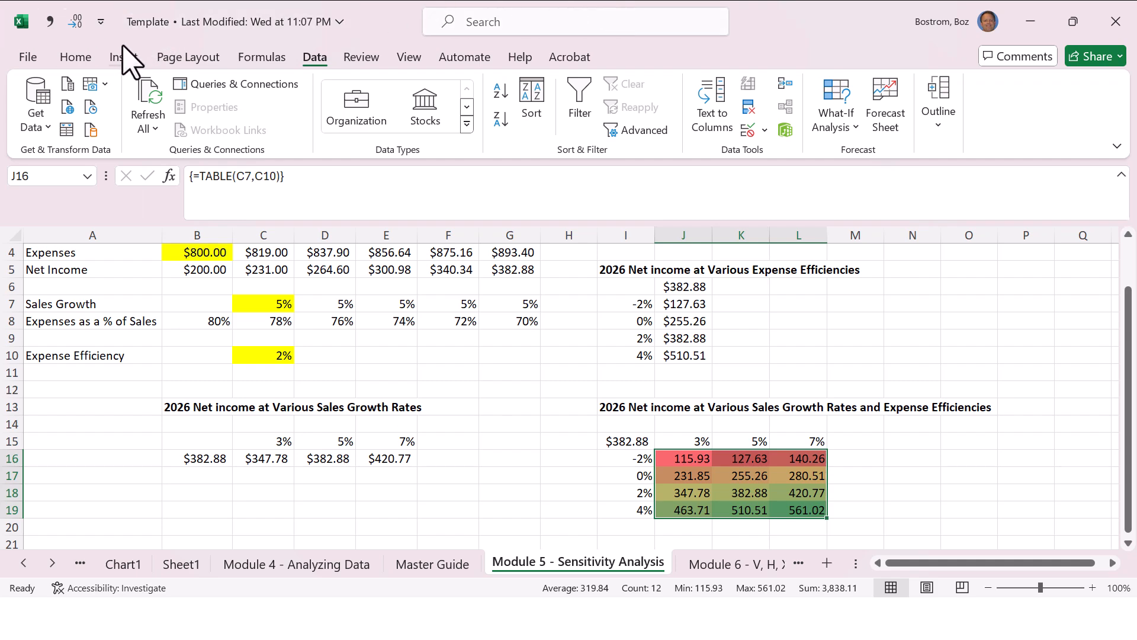
pyautogui.click(74, 57)
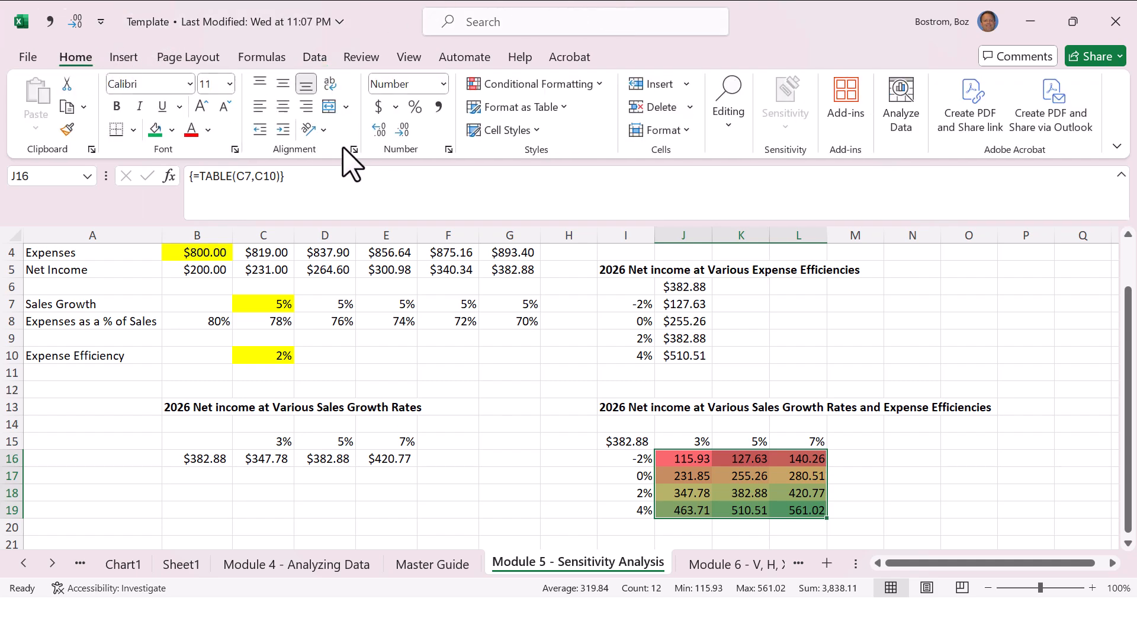
pyautogui.click(404, 129)
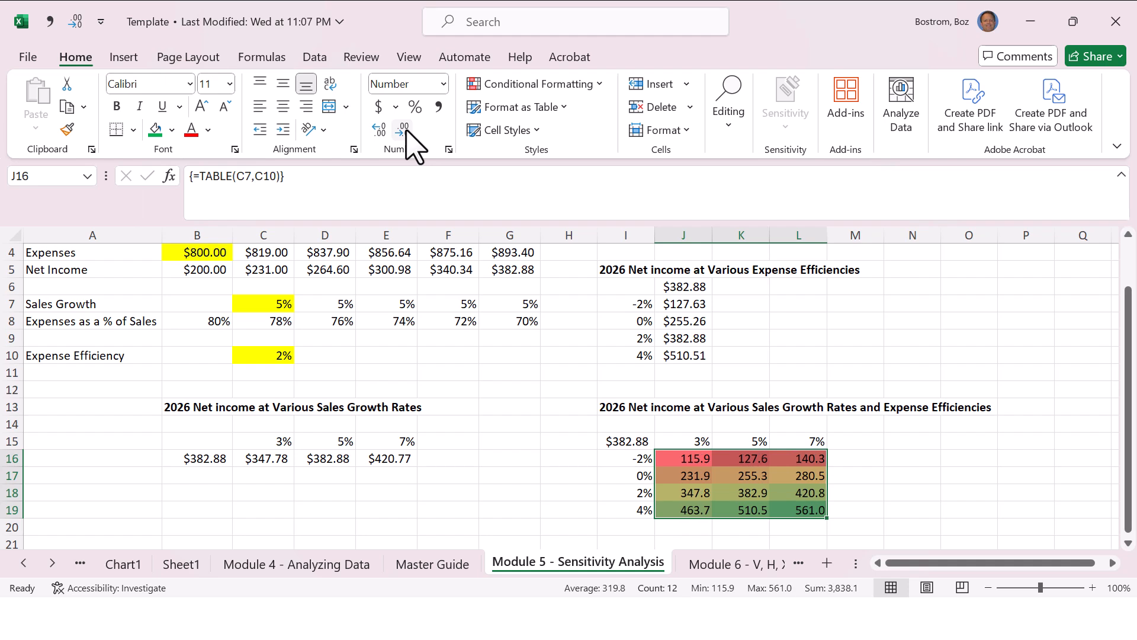
pyautogui.click(404, 129)
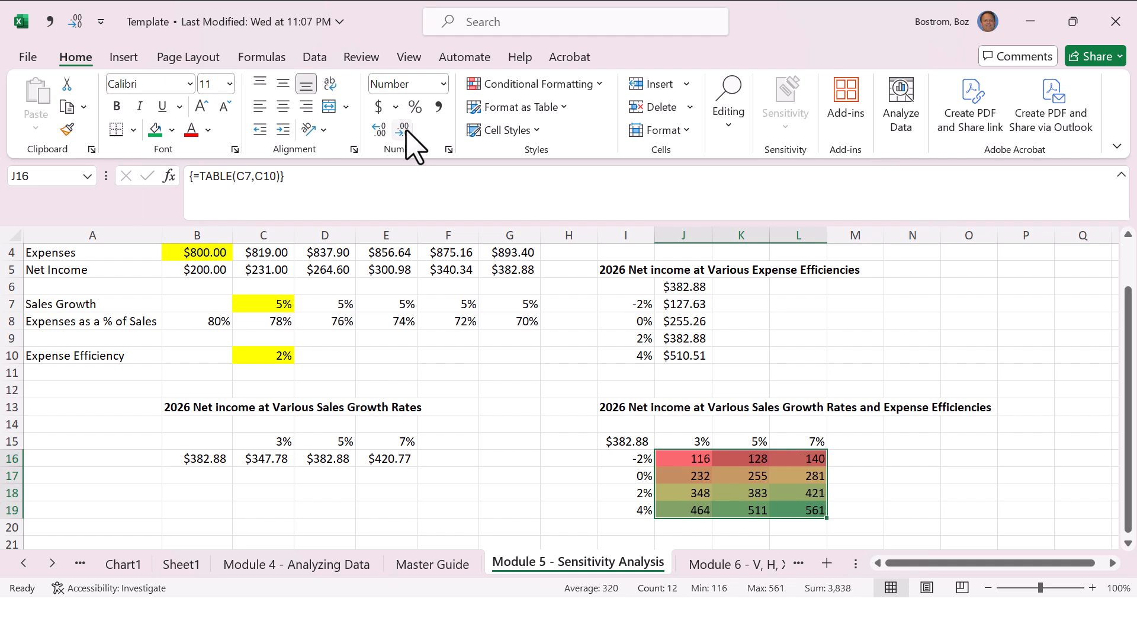
pyautogui.hotkey('ctrl', 'z')
pyautogui.hotkey('ctrl', 'z')
pyautogui.click(406, 130)
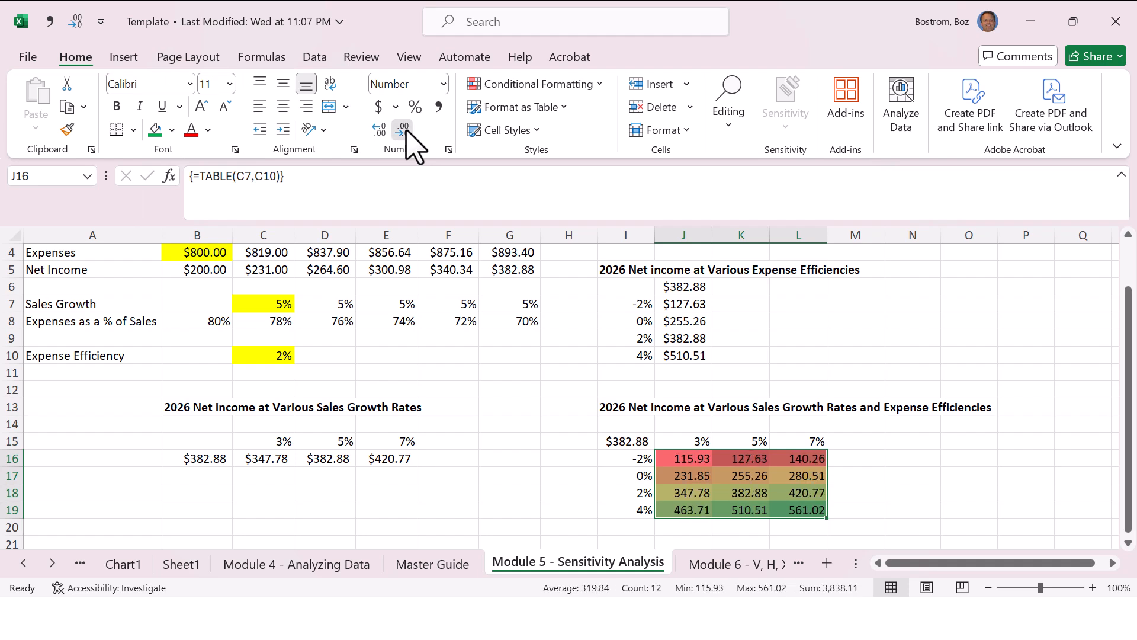
pyautogui.click(406, 130)
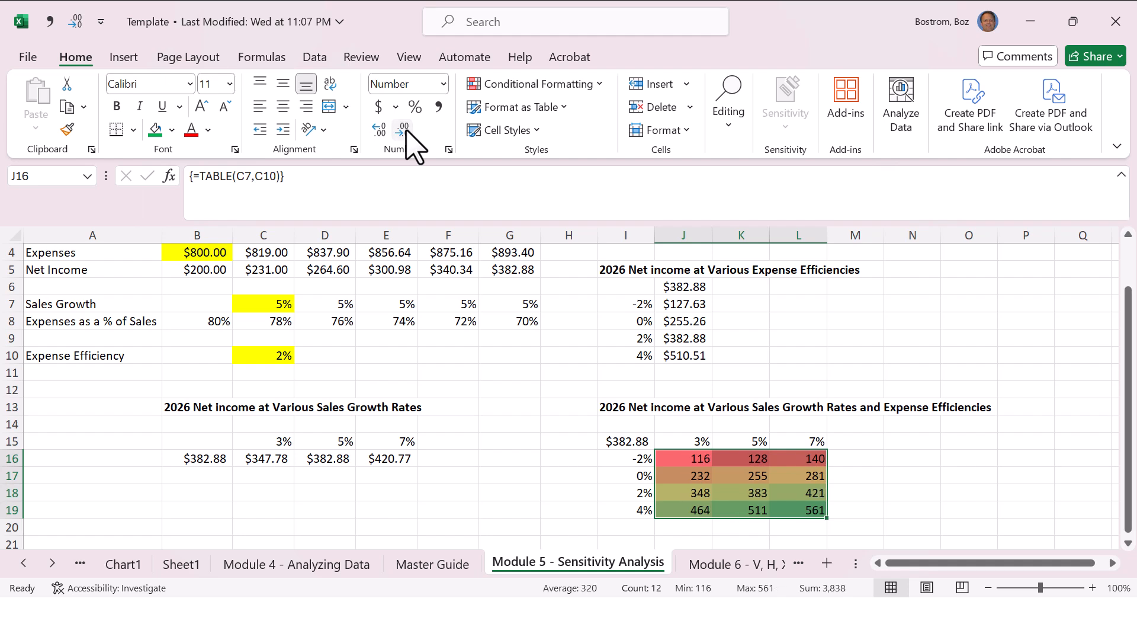
pyautogui.hotkey('ctrl', 'z')
pyautogui.hotkey('ctrl', 'z')
# Step: Remove both decimal places from the J16:L19 results once more, one at a time, and restore the two decimals
pyautogui.press('alt')
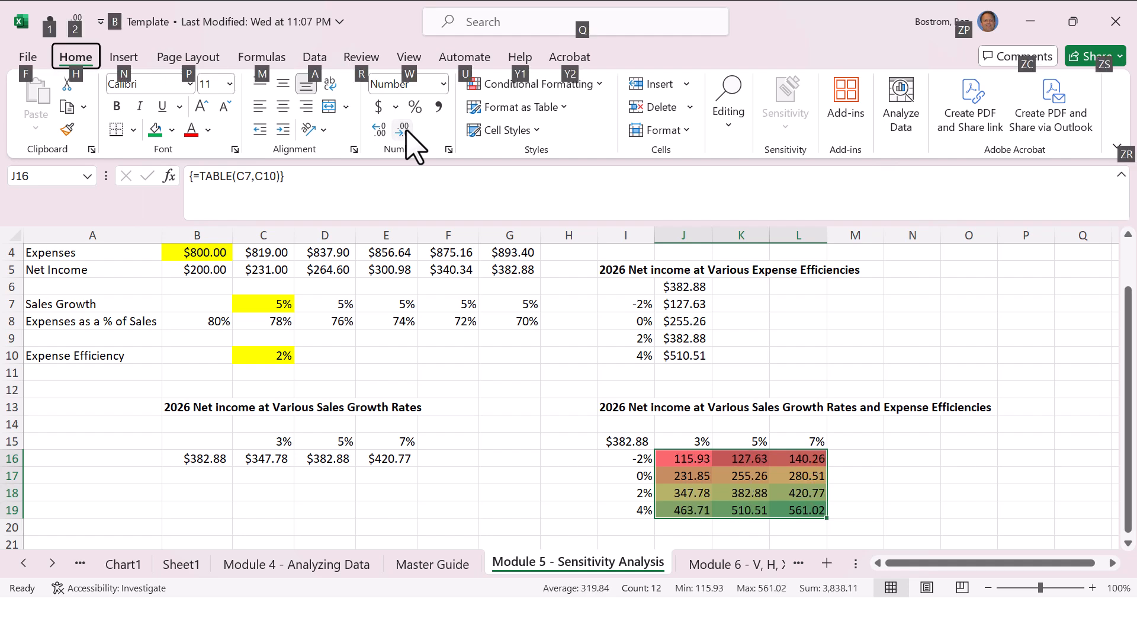
pyautogui.press('h')
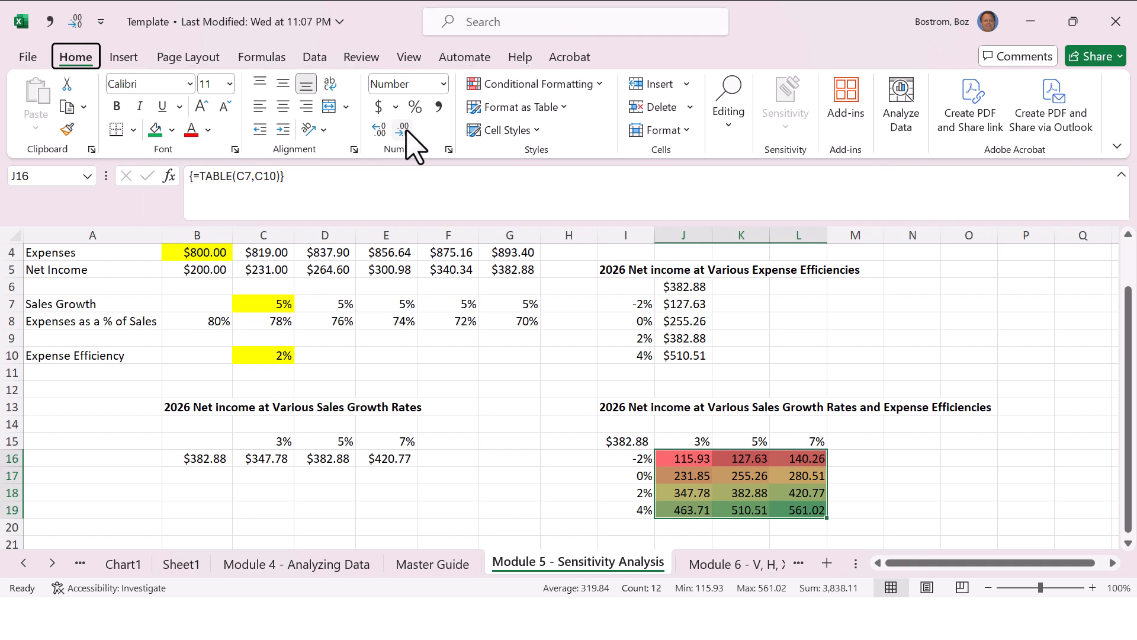
pyautogui.press('9')
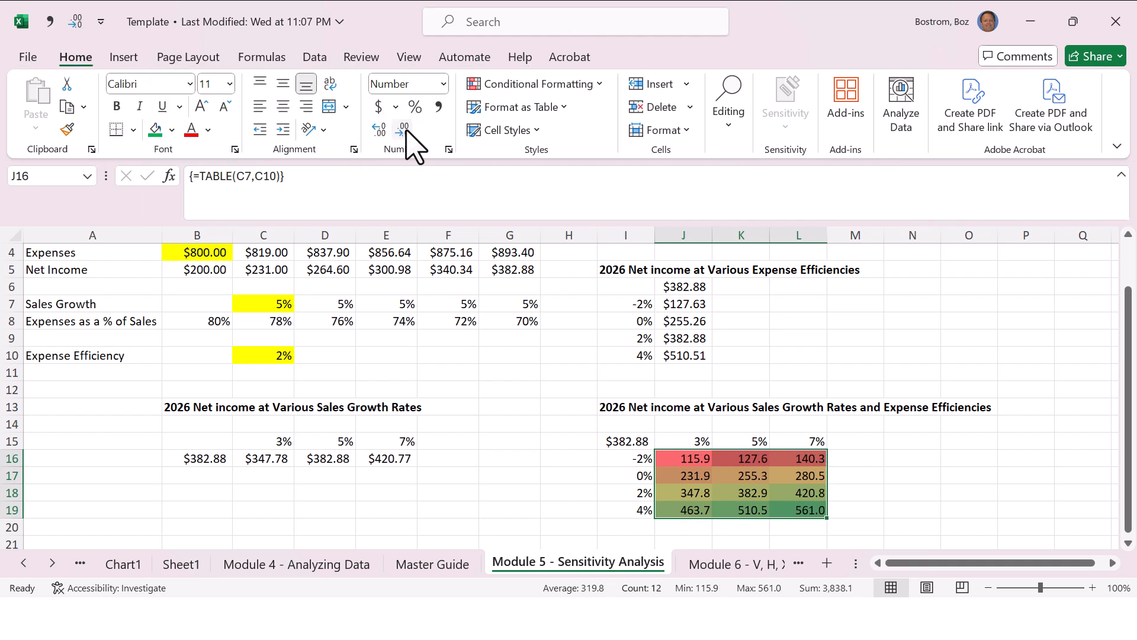
pyautogui.press('alt')
pyautogui.press('h')
pyautogui.press('9')
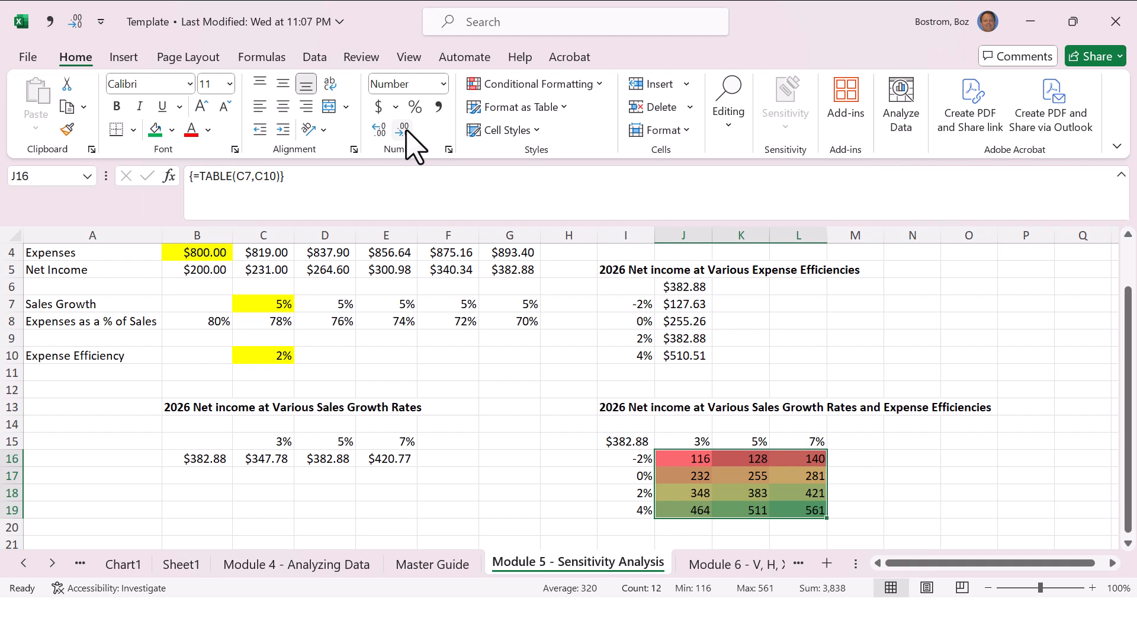
pyautogui.click(404, 129)
pyautogui.click(403, 129)
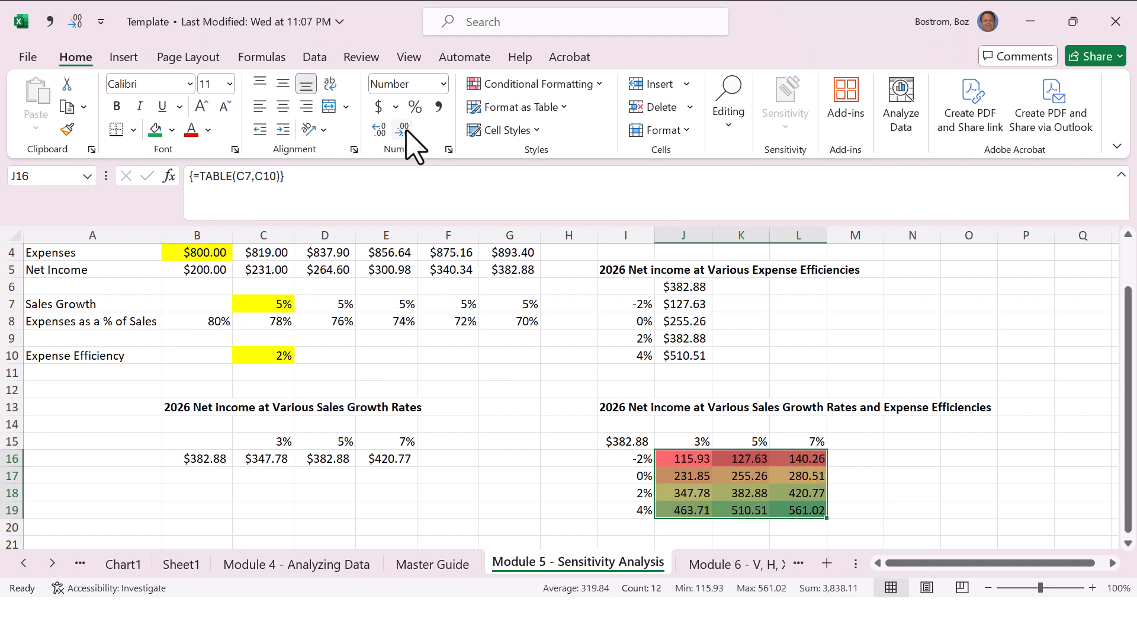
# Step: In the Quick Access Toolbar customization, remove the Comma Style and Decrease Decimal commands for all documents
pyautogui.click(101, 22)
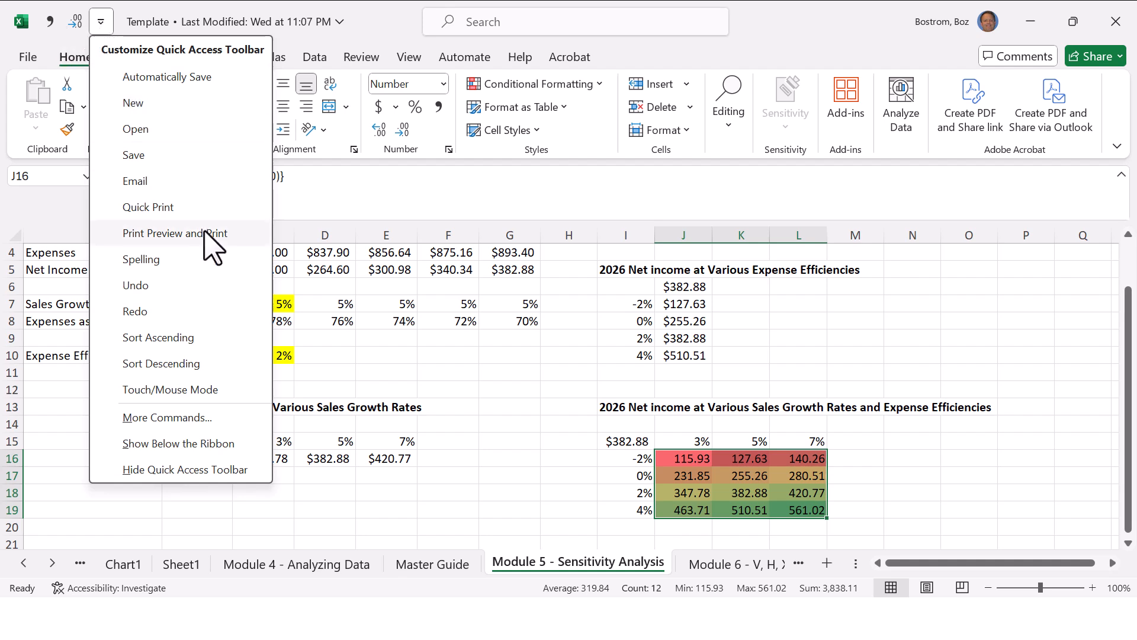
pyautogui.click(216, 419)
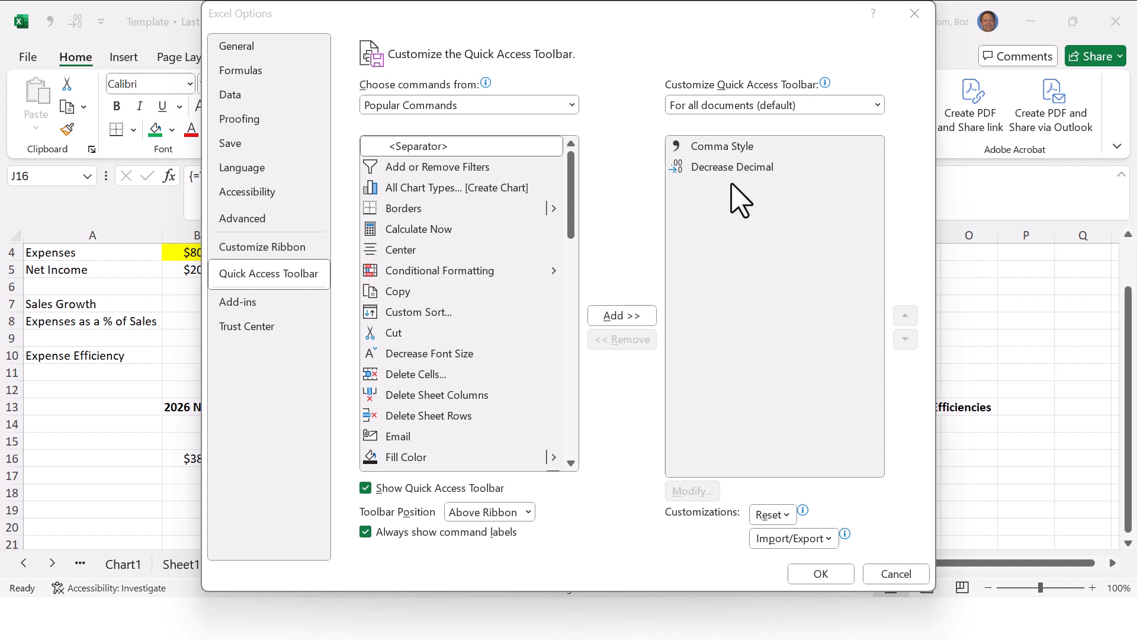
pyautogui.click(729, 149)
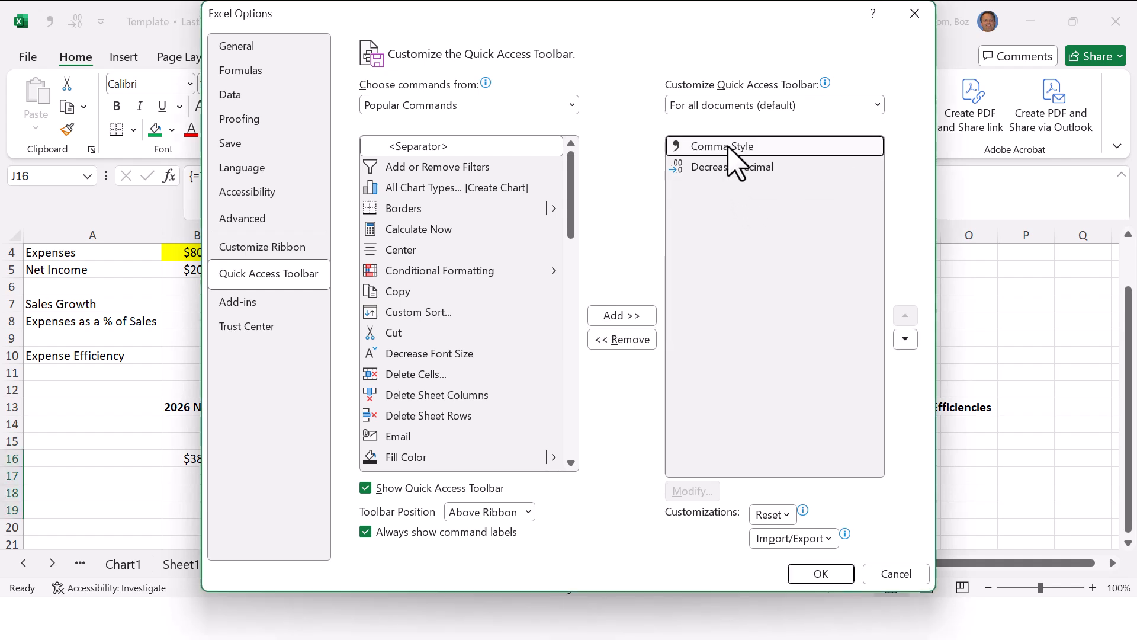
pyautogui.click(639, 338)
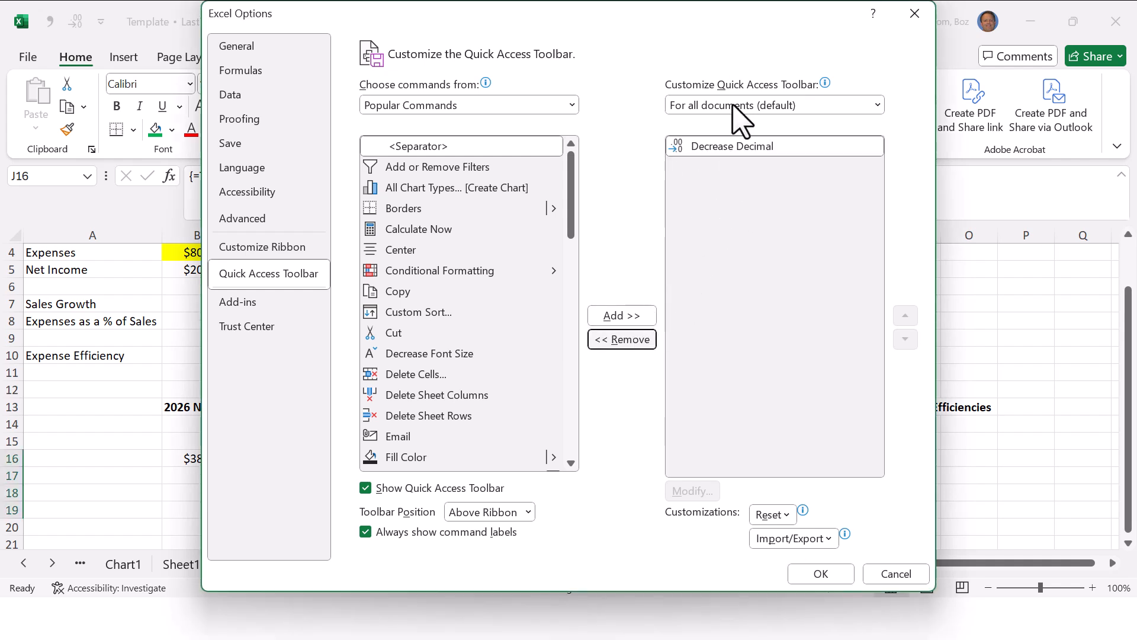
pyautogui.click(732, 146)
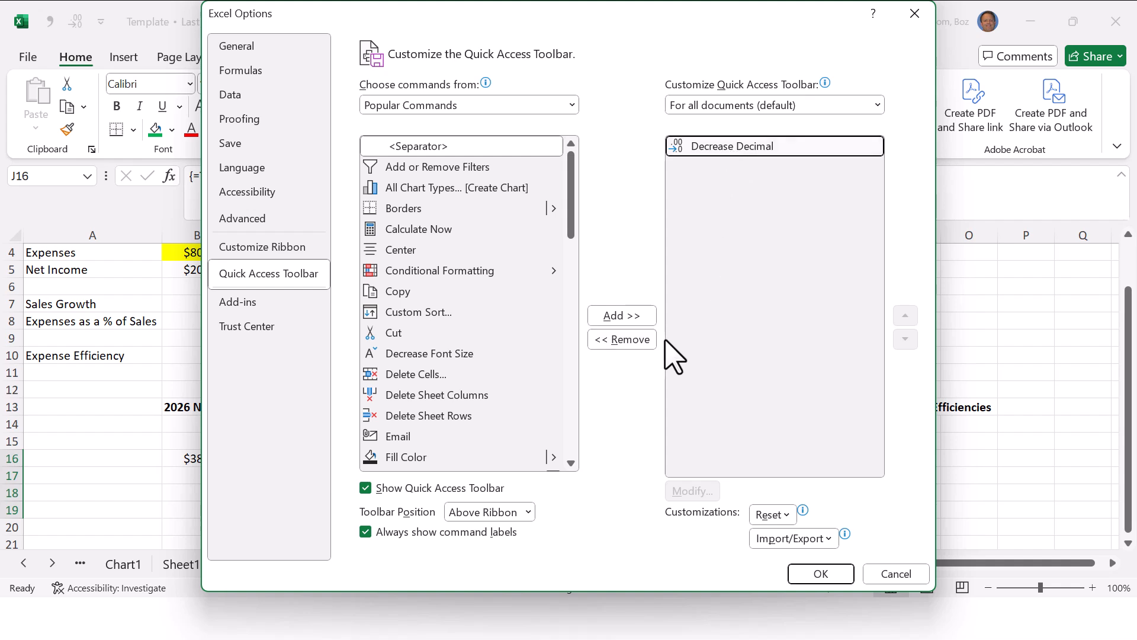
pyautogui.click(640, 344)
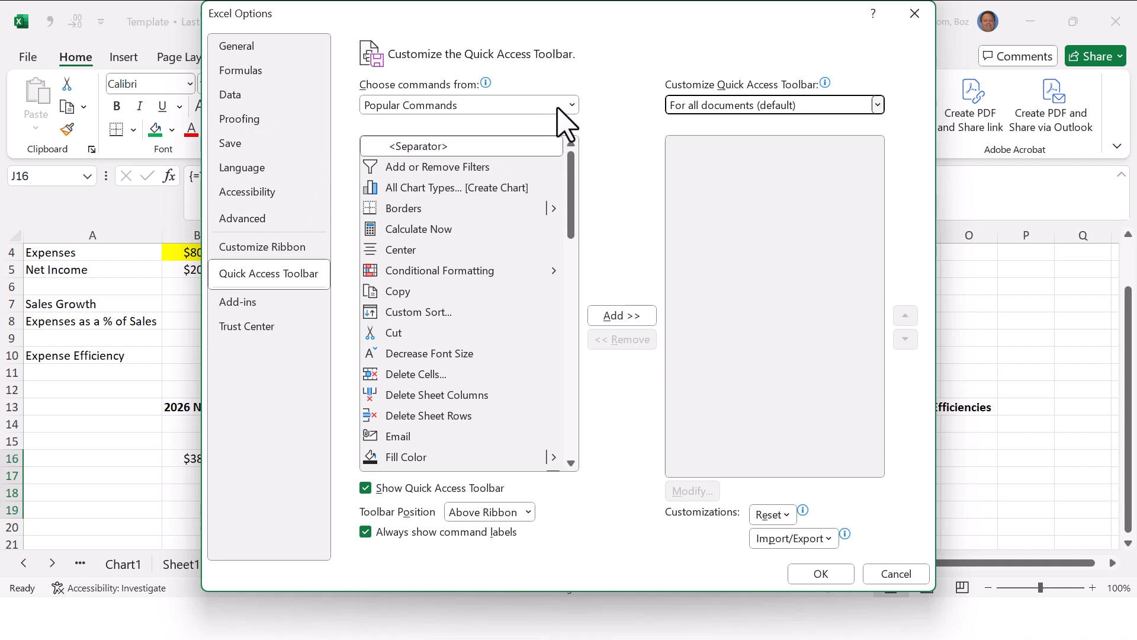
# Step: Add Comma Style from All Commands as the first Quick Access Toolbar command
pyautogui.click(572, 105)
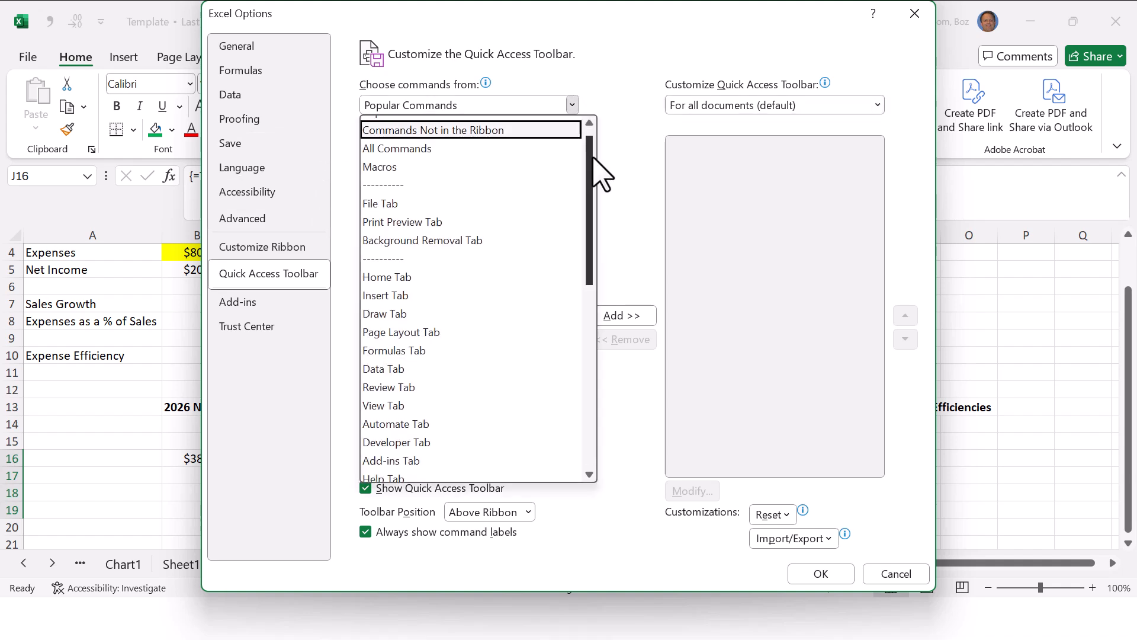
pyautogui.scroll(-2, 610, 178)
pyautogui.scroll(2, 604, 154)
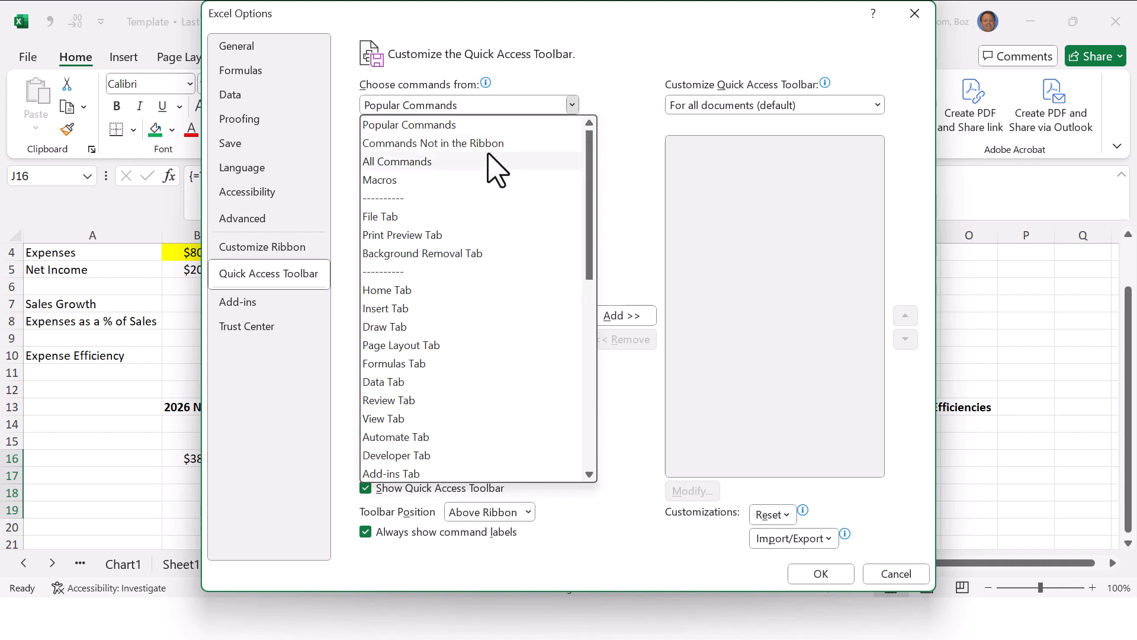
pyautogui.press('Escape')
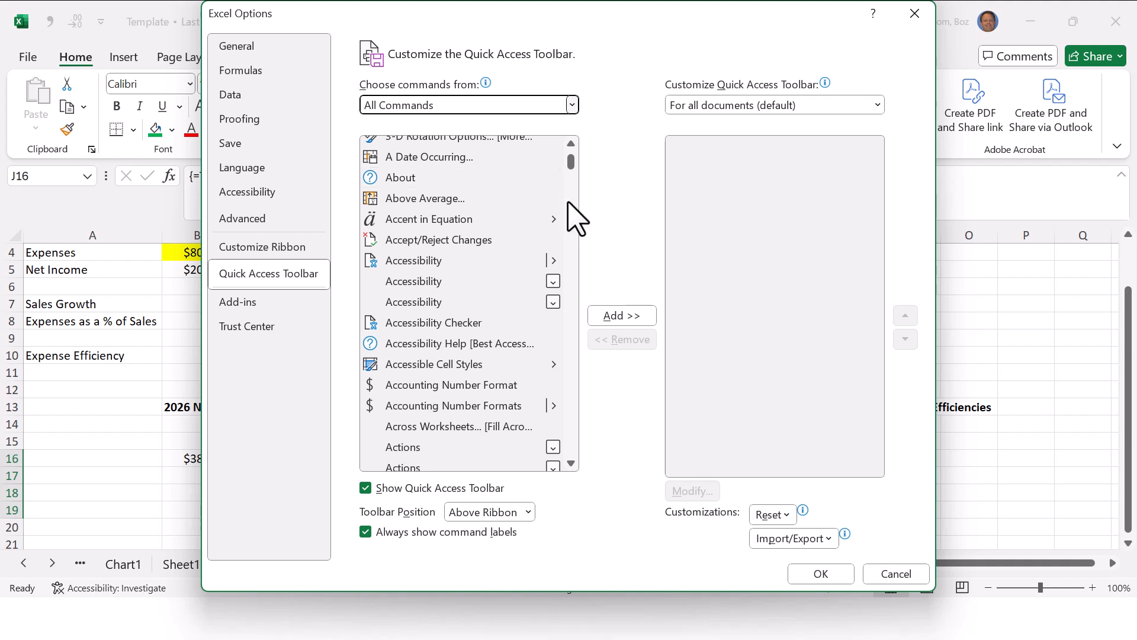
pyautogui.moveTo(571, 161); pyautogui.dragTo(574, 207)
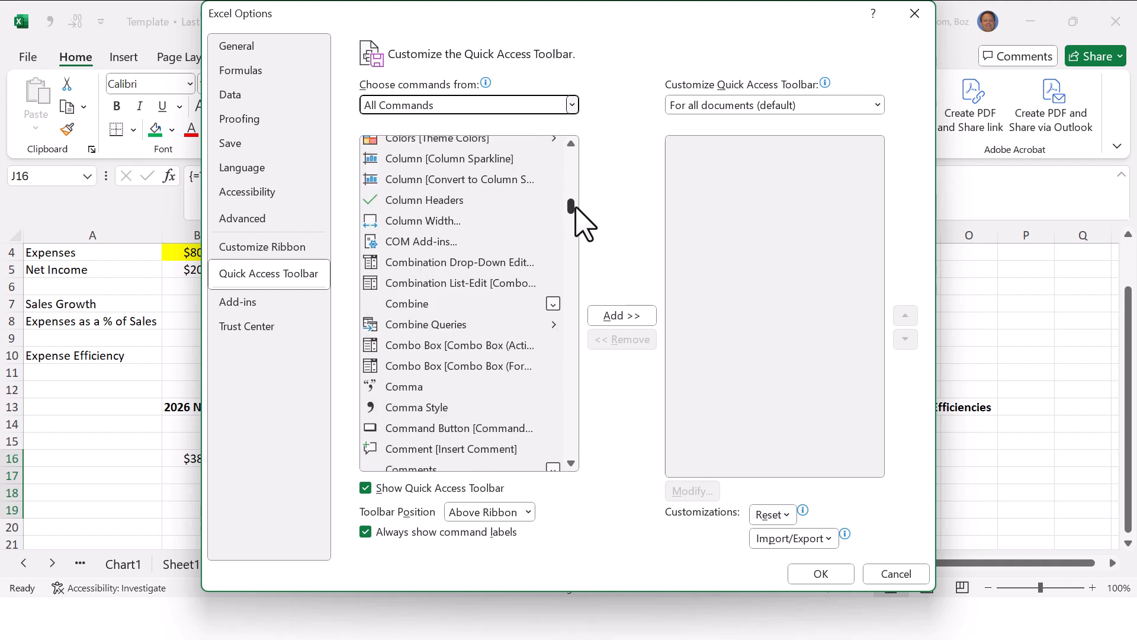
pyautogui.click(576, 215)
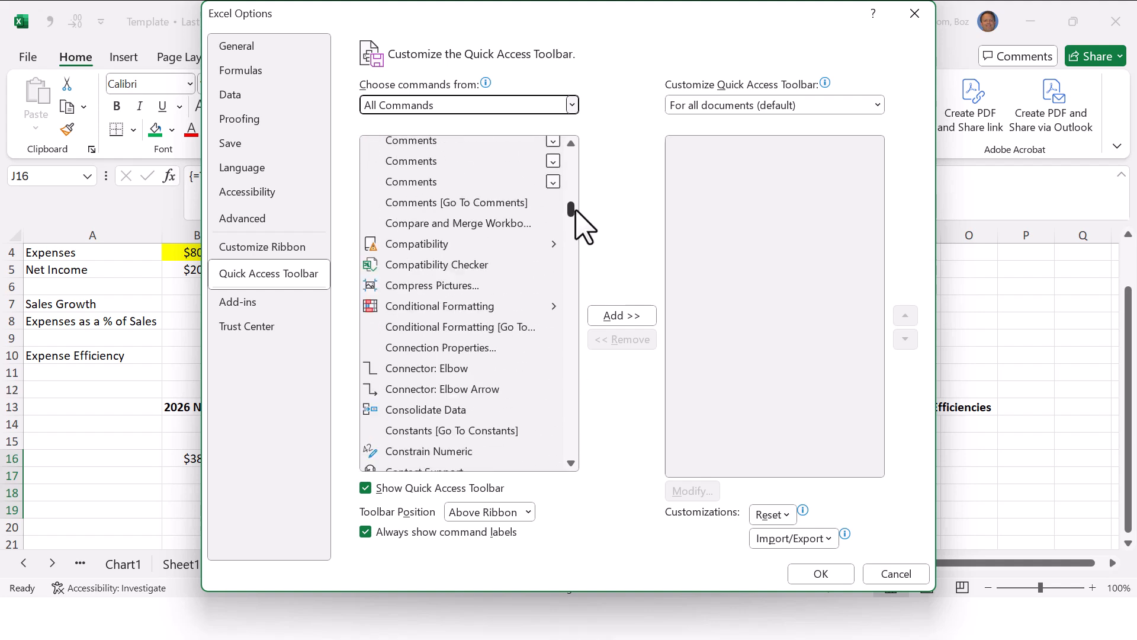
pyautogui.click(570, 161)
pyautogui.click(418, 401)
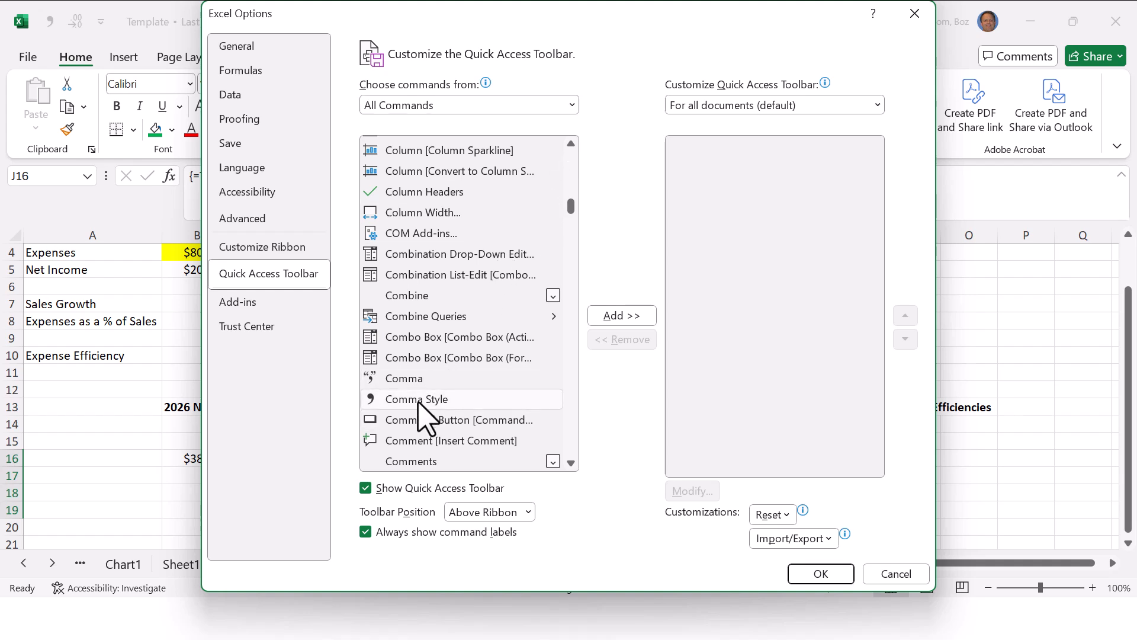
pyautogui.click(610, 315)
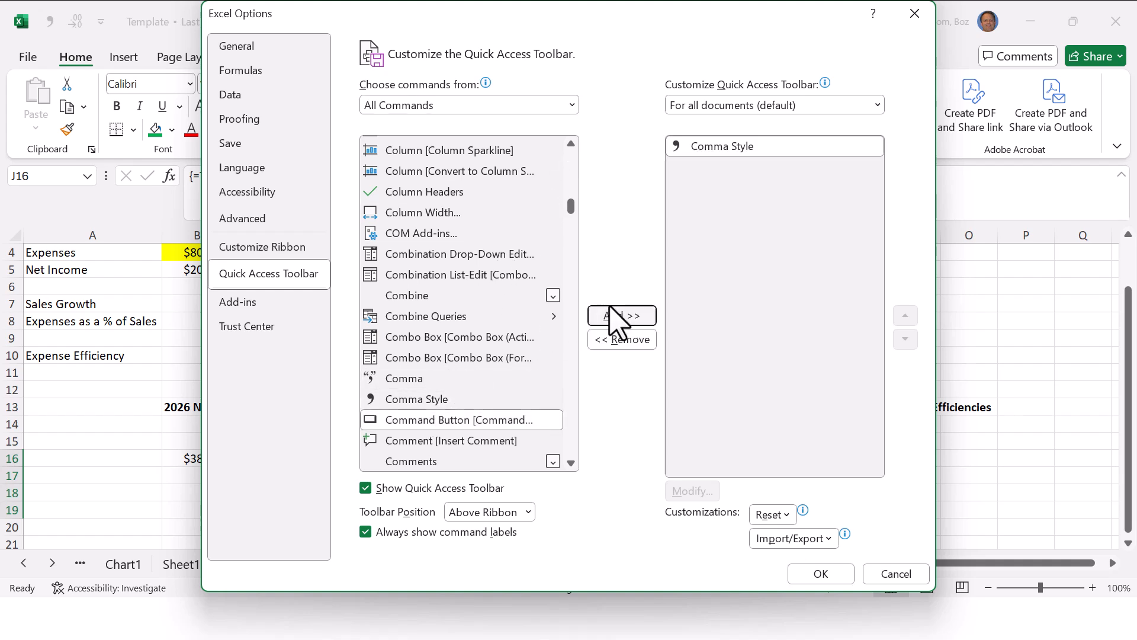
# Step: Add Decrease Decimal as the second Quick Access Toolbar command and apply the customization
pyautogui.moveTo(571, 206); pyautogui.dragTo(573, 226)
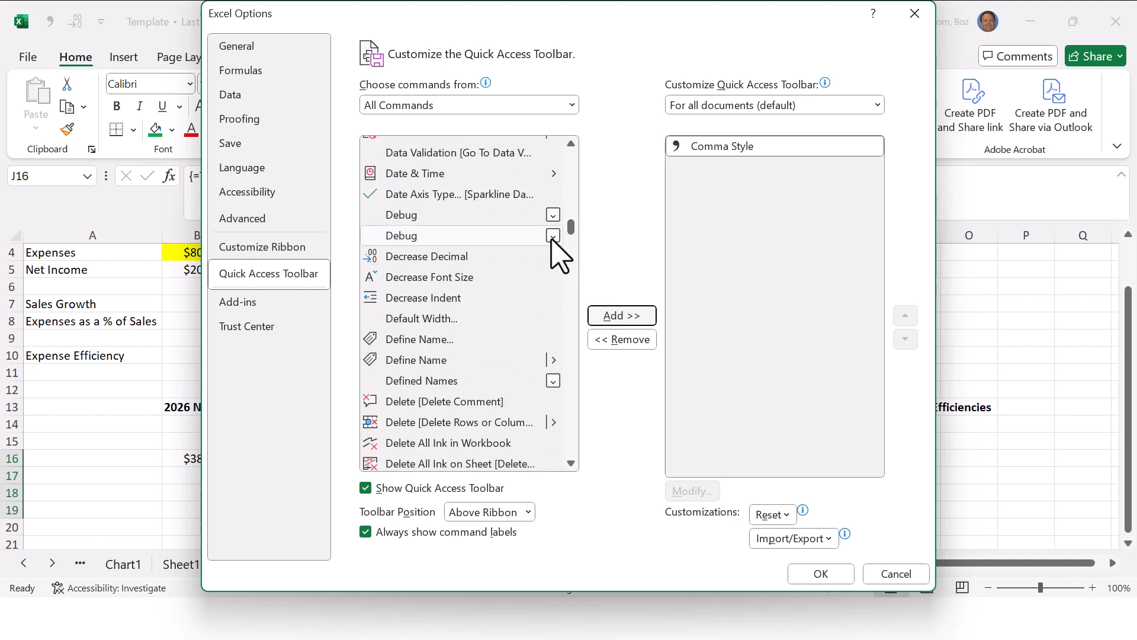
pyautogui.click(510, 258)
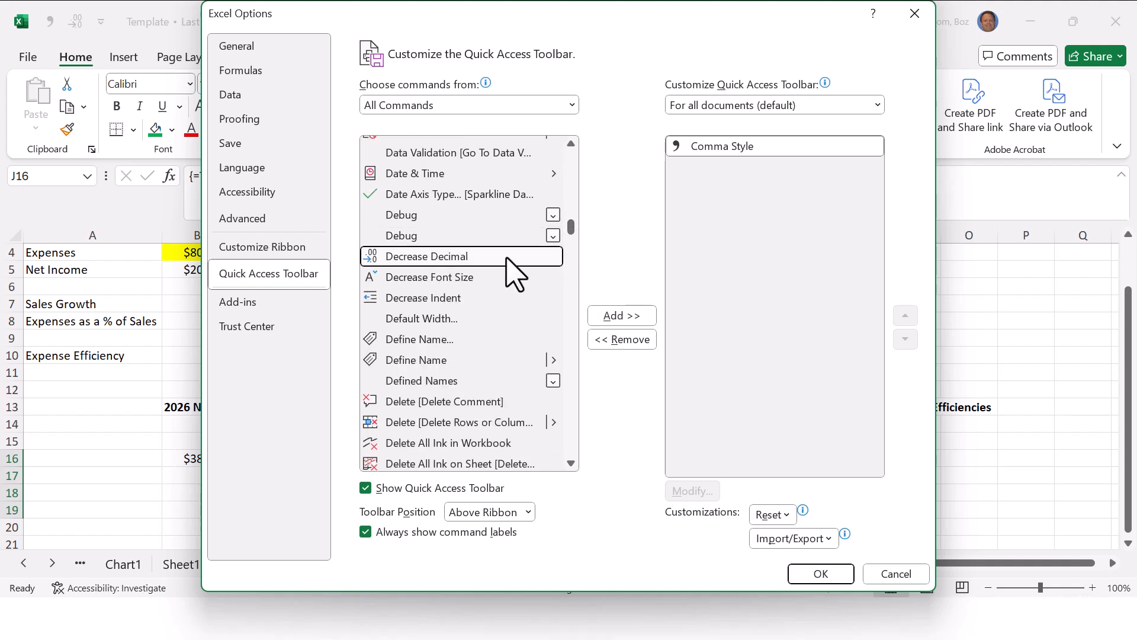
pyautogui.click(616, 319)
pyautogui.click(840, 569)
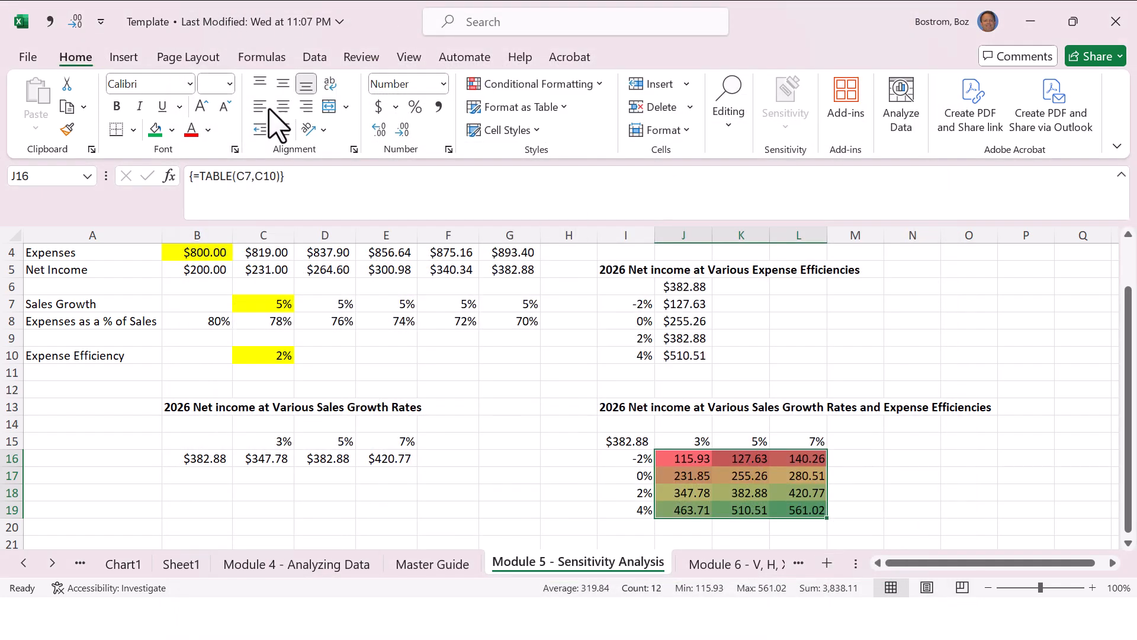
# Step: Increase the J16:L19 sensitivity results to four decimal places
pyautogui.click(877, 456)
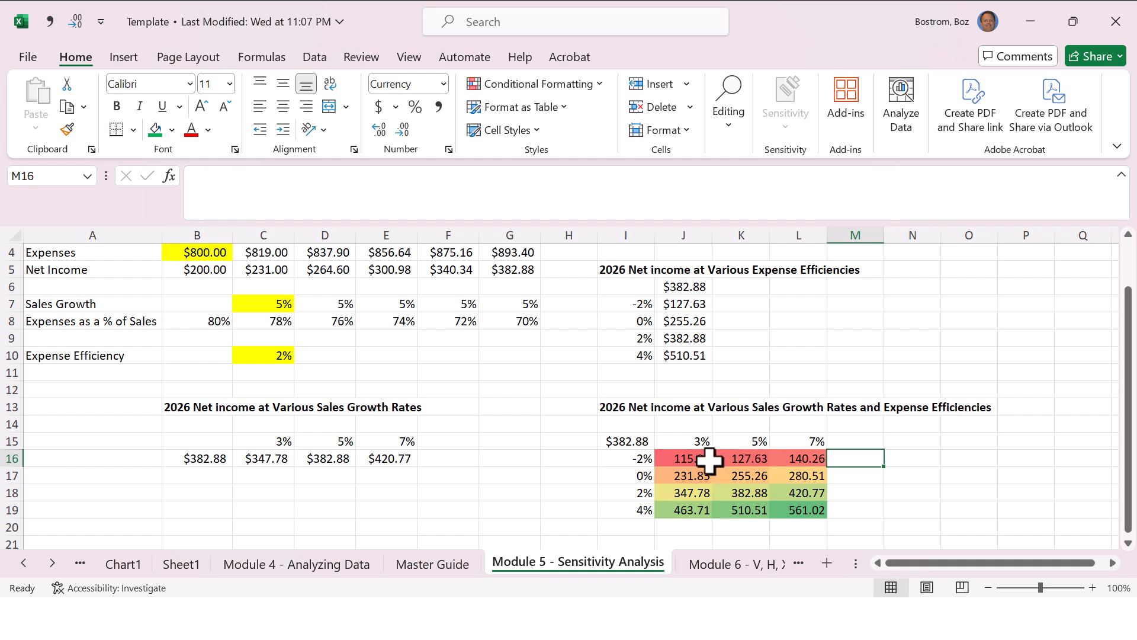
pyautogui.moveTo(705, 464); pyautogui.dragTo(806, 508)
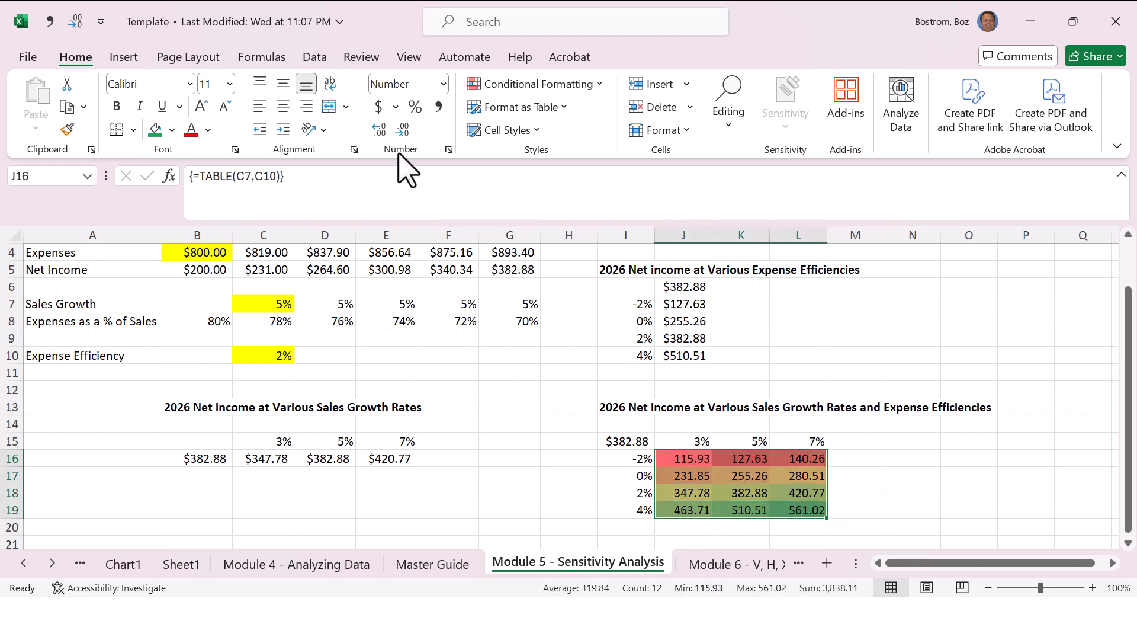
pyautogui.click(380, 129)
pyautogui.click(379, 129)
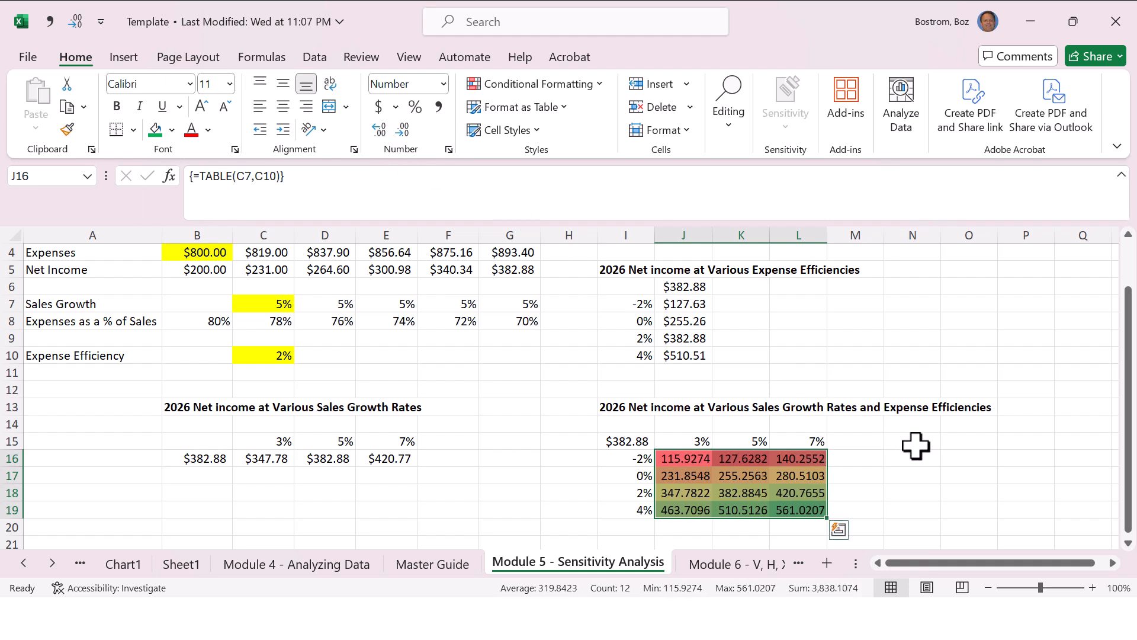
# Step: Reselect J16:L19, apply Comma Style from the Quick Access Toolbar and decrease the decimals twice to whole numbers
pyautogui.press('Right')
pyautogui.press('Right')
pyautogui.press('Right')
pyautogui.press('Left')
pyautogui.press('Left')
pyautogui.press('Left')
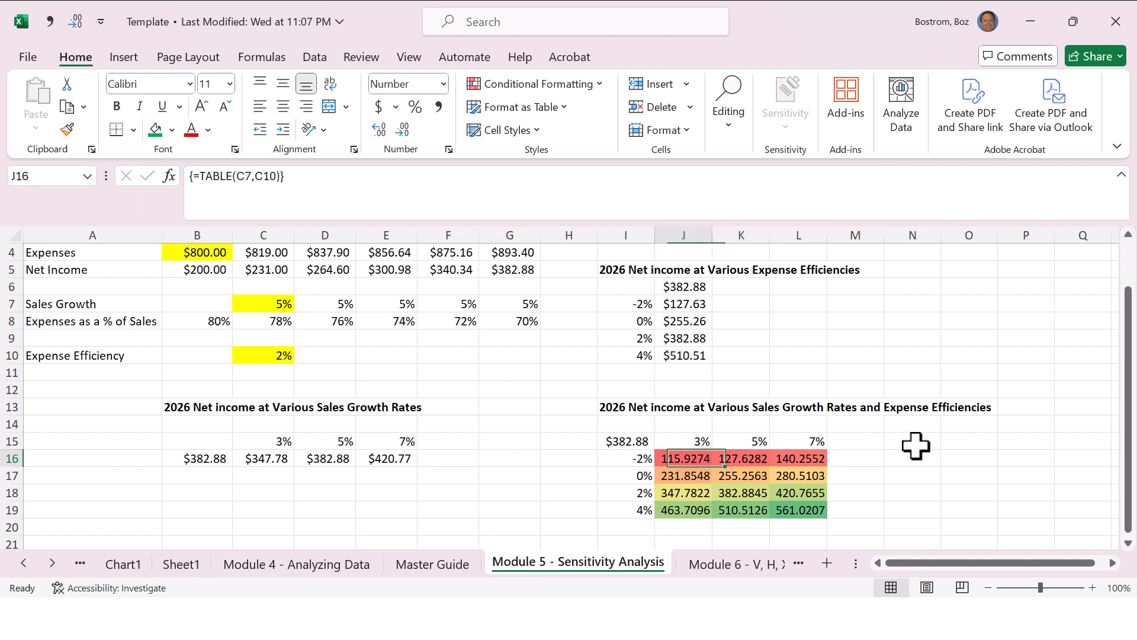
pyautogui.hotkey('shift', 'Right')
pyautogui.hotkey('shift', 'Right')
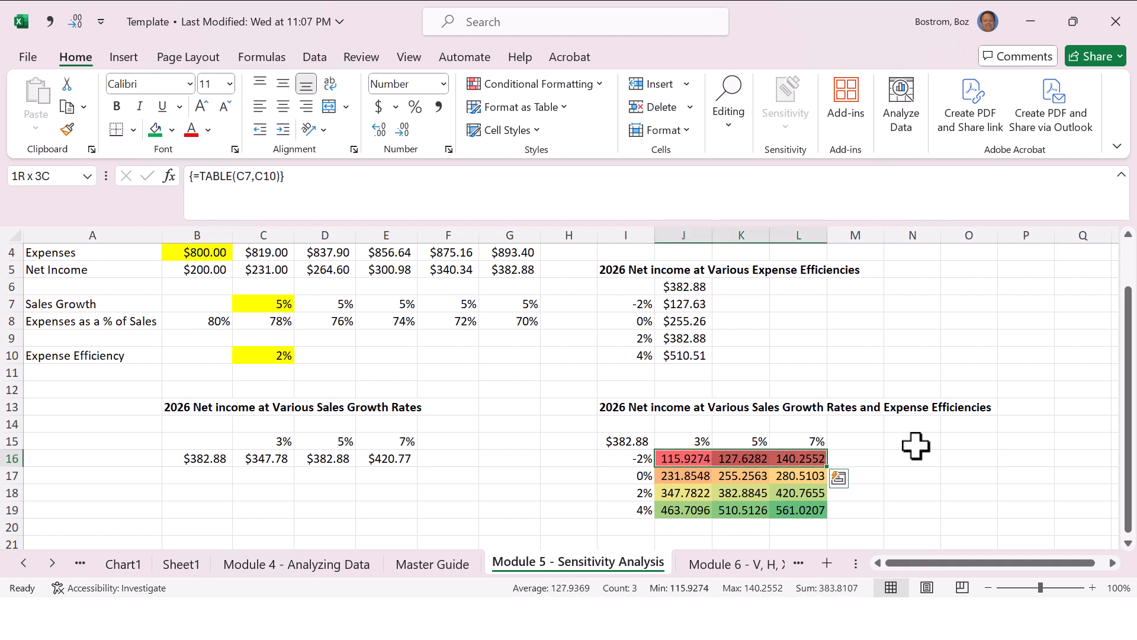
pyautogui.hotkey('shift', 'Down')
pyautogui.hotkey('shift', 'Down')
pyautogui.hotkey('shift', 'Down')
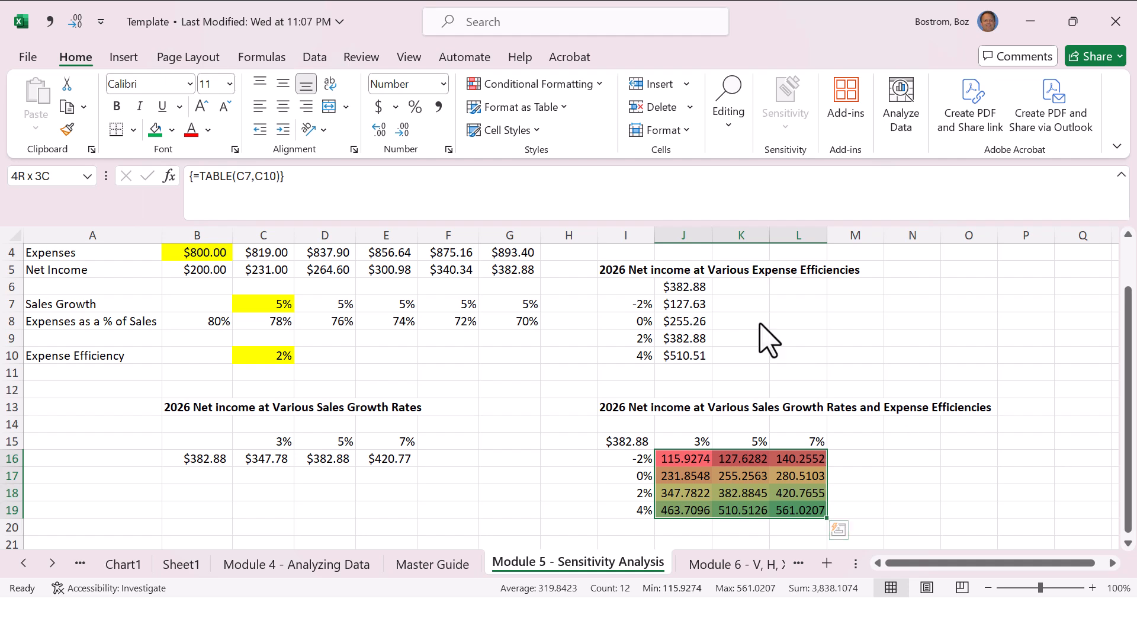
pyautogui.press('alt')
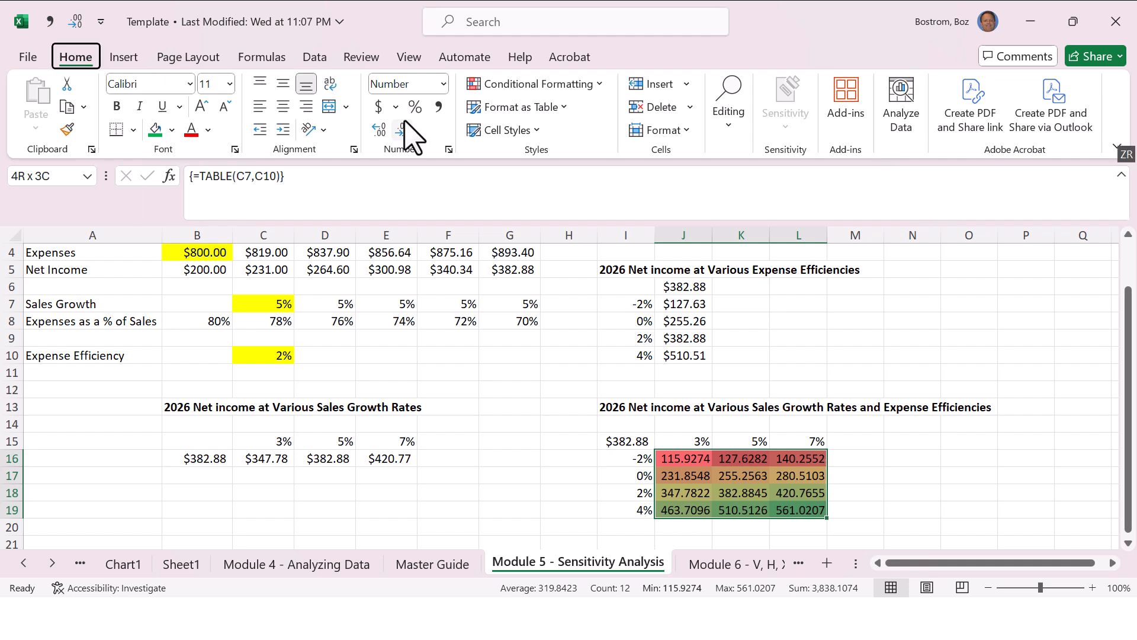
pyautogui.click(50, 33)
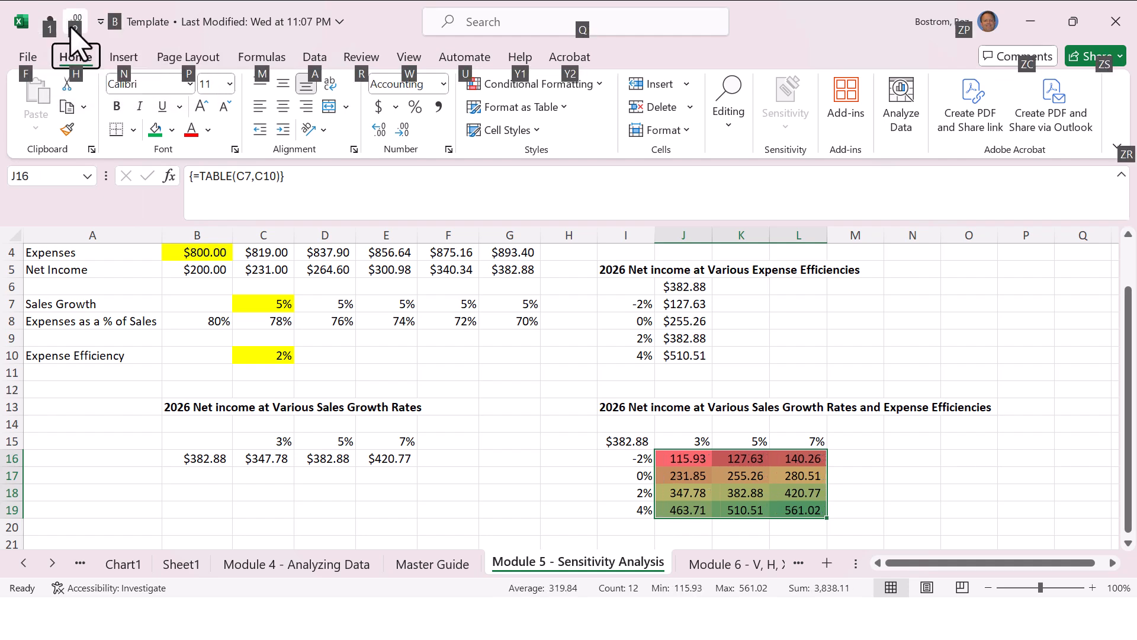
pyautogui.click(73, 24)
pyautogui.click(73, 25)
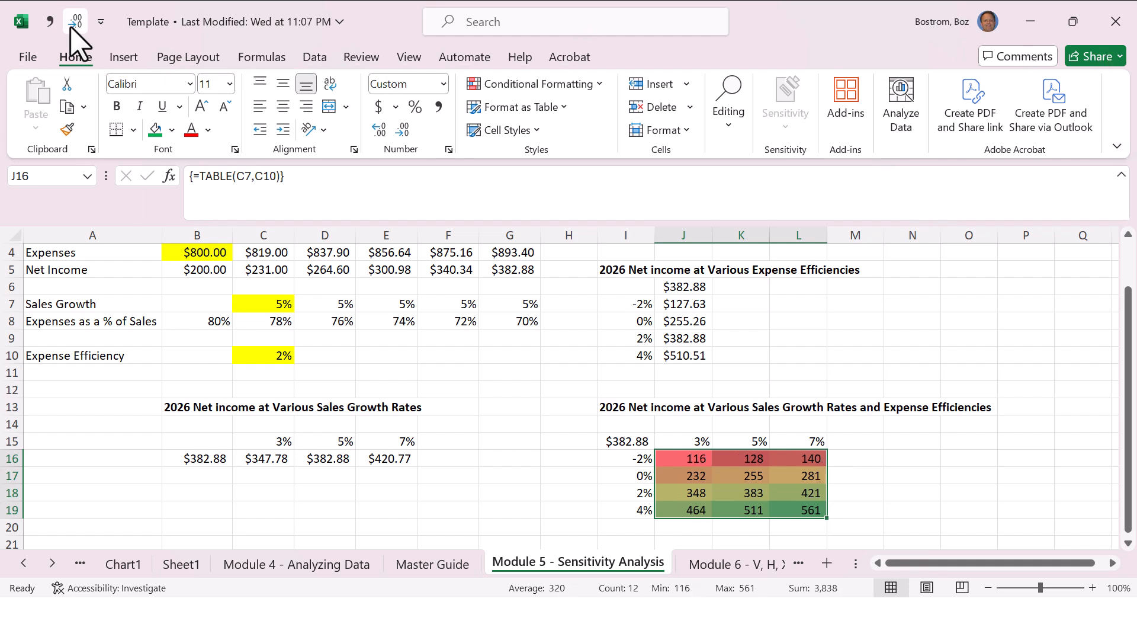
# Step: Repeat the Comma Style plus two Decrease Decimal hotkey sequence on J16:L19 three times
pyautogui.hotkey('alt', '1')
pyautogui.hotkey('alt', '2')
pyautogui.hotkey('alt', '2')
pyautogui.hotkey('alt', '1')
pyautogui.hotkey('alt', '2')
pyautogui.hotkey('alt', '2')
pyautogui.hotkey('alt', '1')
pyautogui.hotkey('alt', '2')
pyautogui.hotkey('alt', '2')
# Step: On the Master Guide sheet, review the entries from Add Hotkey (Quick Access Toolbar) down to Data Validation
pyautogui.hotkey('ctrl', 'pageup')
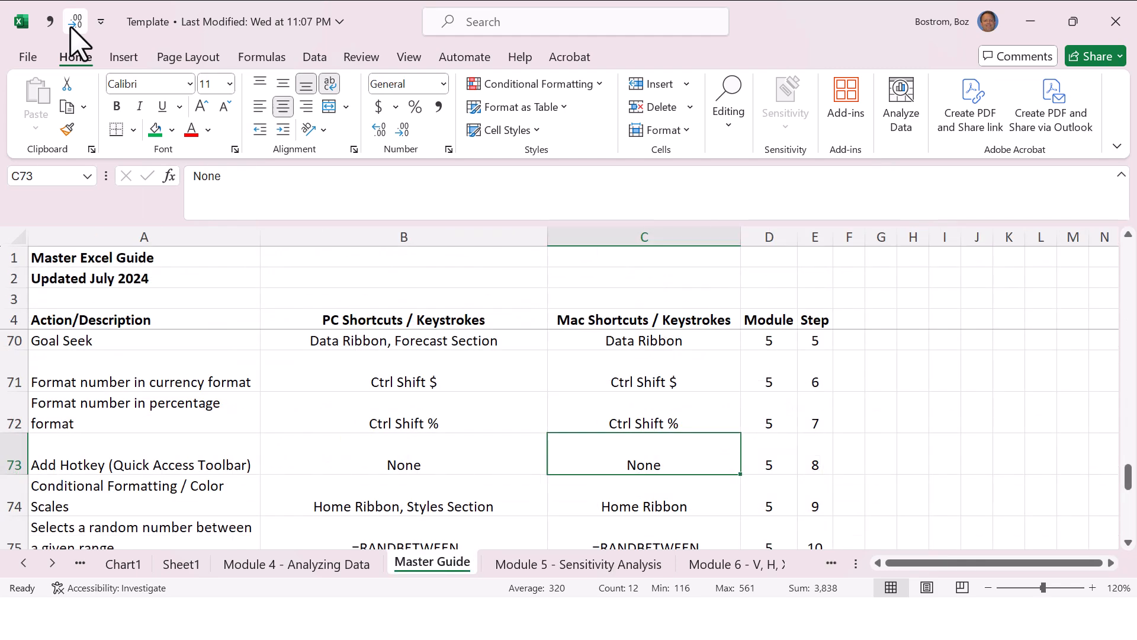
pyautogui.press('Left')
pyautogui.press('Left')
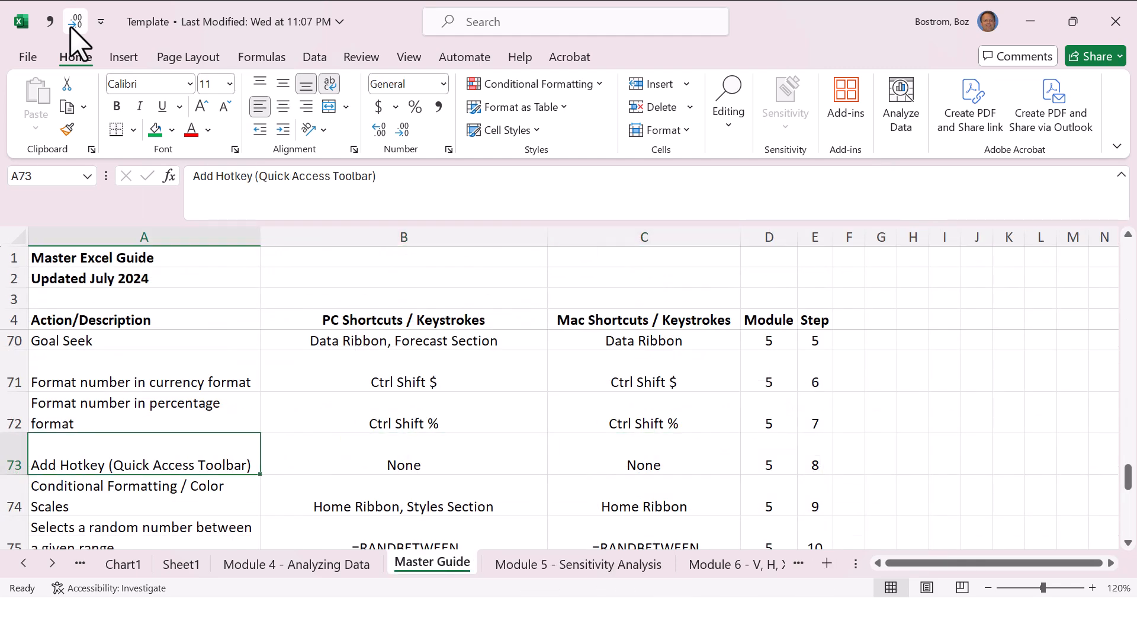
pyautogui.press('Down')
pyautogui.press('Right')
# Step: Look up Module 5's Conditional Formatting / Color Scales and random number entries in the Master Guide
pyautogui.press('Right')
pyautogui.press('Right')
pyautogui.press('Down')
pyautogui.press('Down')
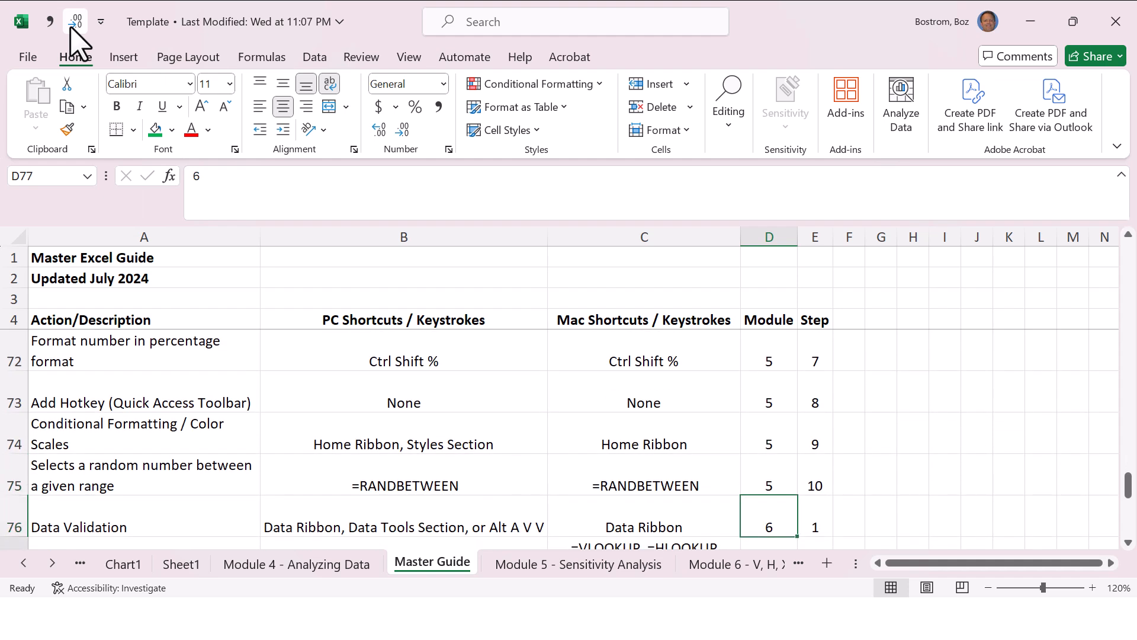
pyautogui.press('Up')
pyautogui.press('Left')
pyautogui.press('Left')
pyautogui.press('Left')
pyautogui.press('Right')
pyautogui.press('Right')
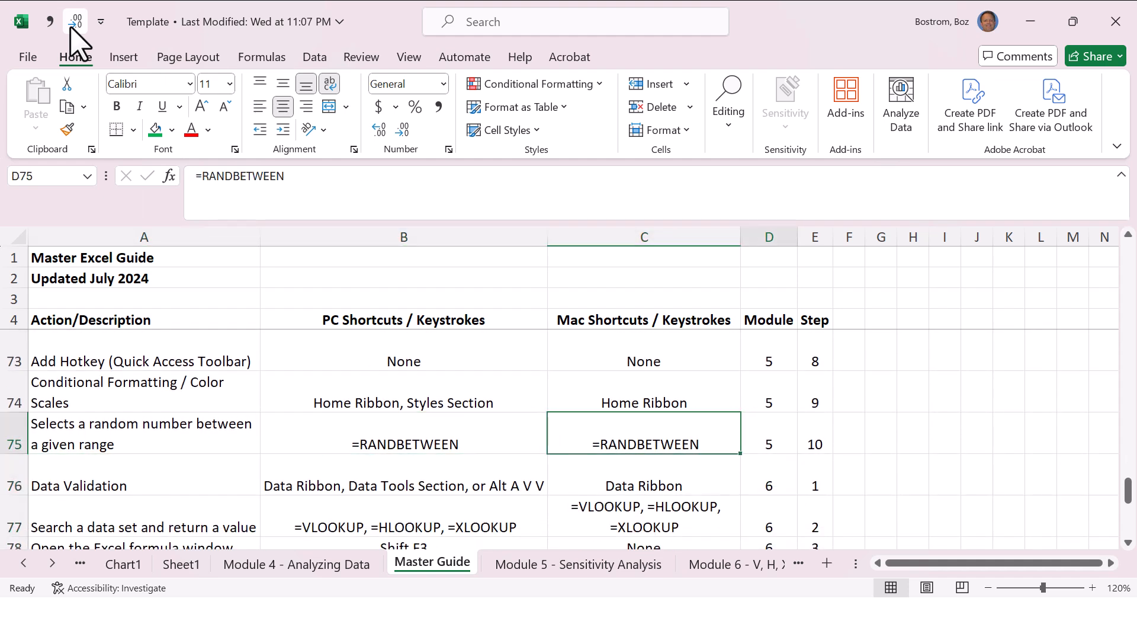
pyautogui.press('Right')
pyautogui.press('Up')
pyautogui.press('Left')
pyautogui.press('Left')
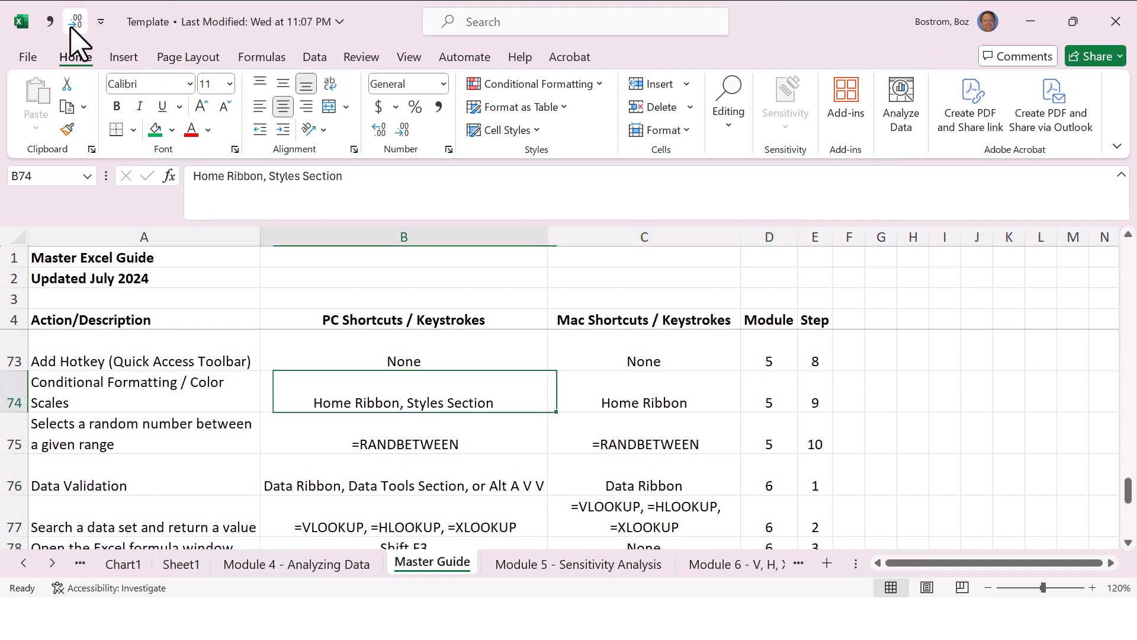
pyautogui.press('Left')
pyautogui.press('Down')
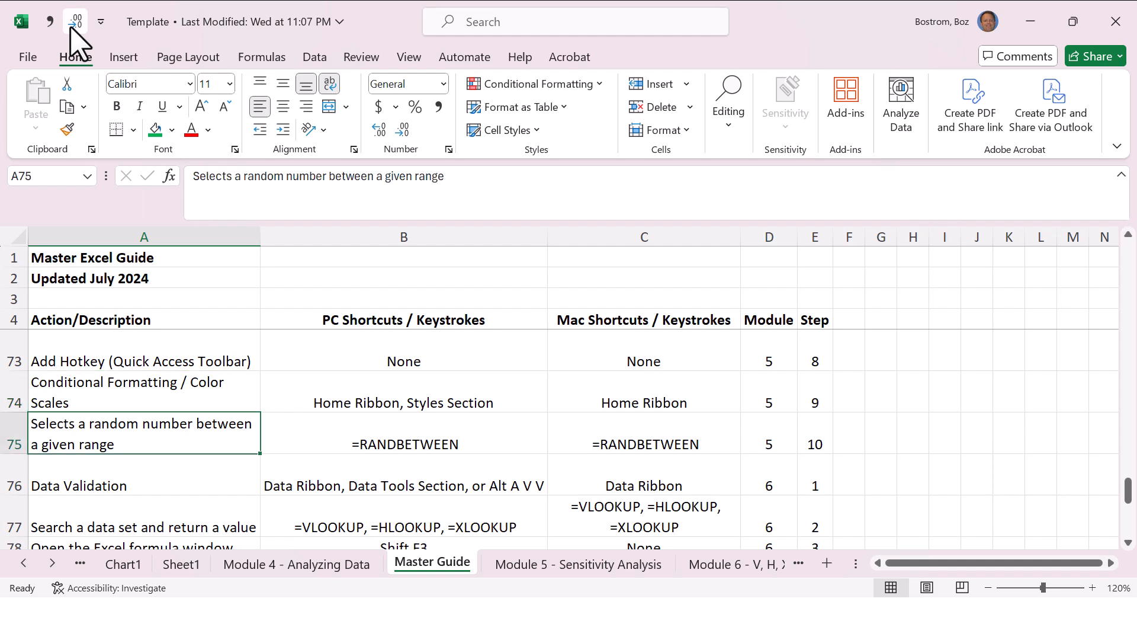
# Step: On the Module 5 - Sensitivity Analysis sheet, examine the 2026 Net Income Goal in I2 and the Goal Met formula in I3
pyautogui.hotkey('ctrl', 'pagedown')
pyautogui.press('Up')
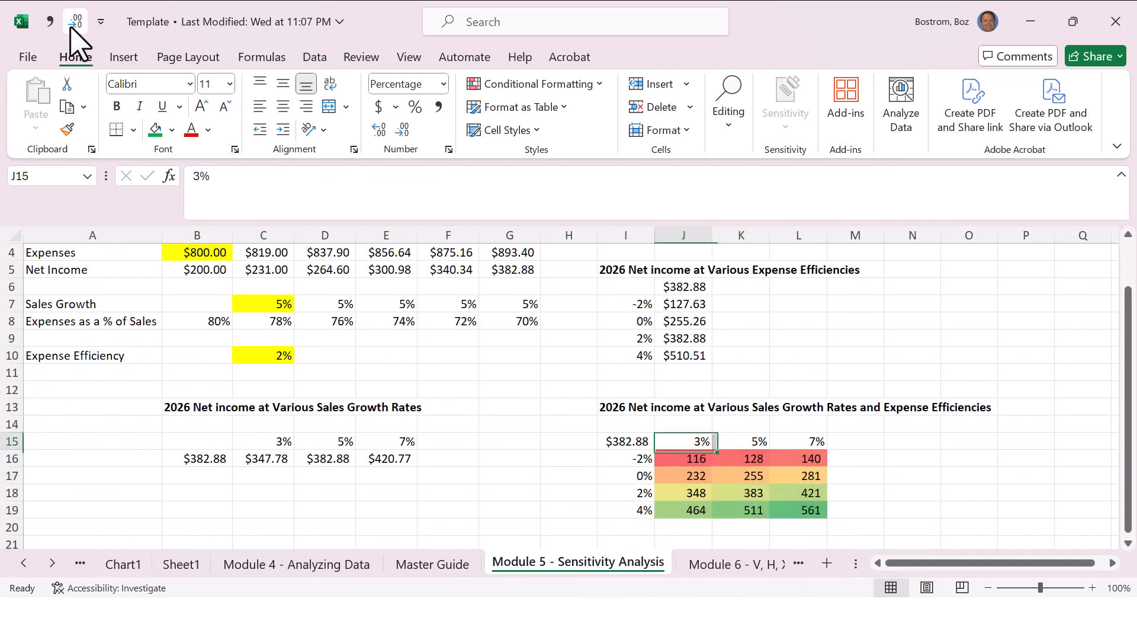
pyautogui.press('Up')
pyautogui.press('Up')
pyautogui.press('Up')
pyautogui.press('Up')
pyautogui.press('Up')
pyautogui.press('Up')
pyautogui.press('Up')
pyautogui.press('Up')
pyautogui.press('Up')
pyautogui.press('Up')
pyautogui.press('Up')
pyautogui.press('Up')
pyautogui.press('Up')
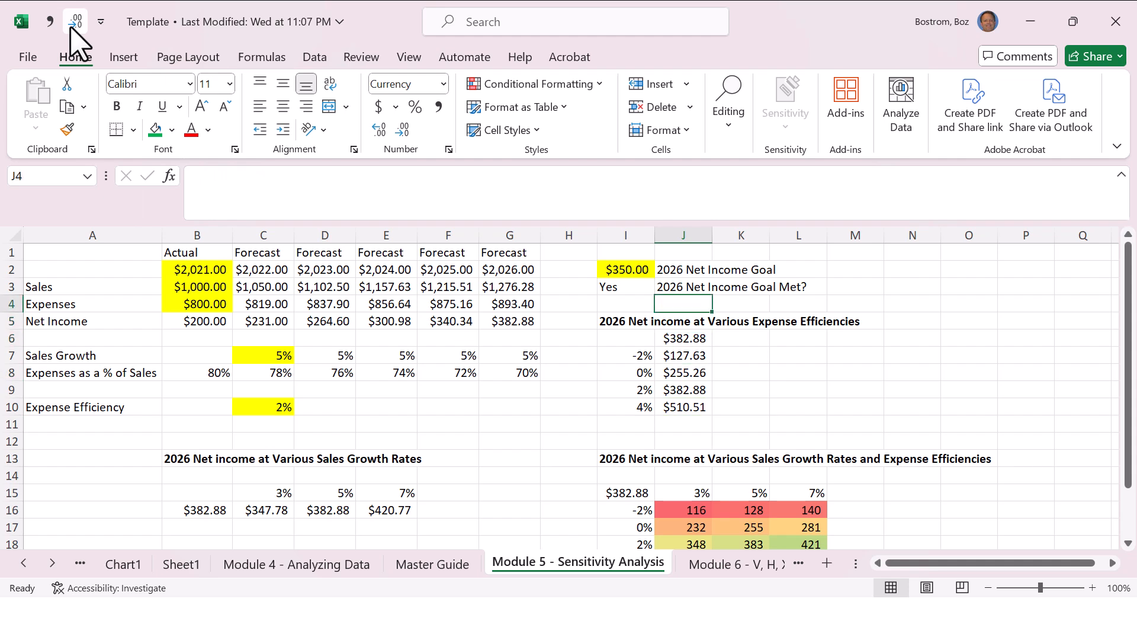
pyautogui.press('Left')
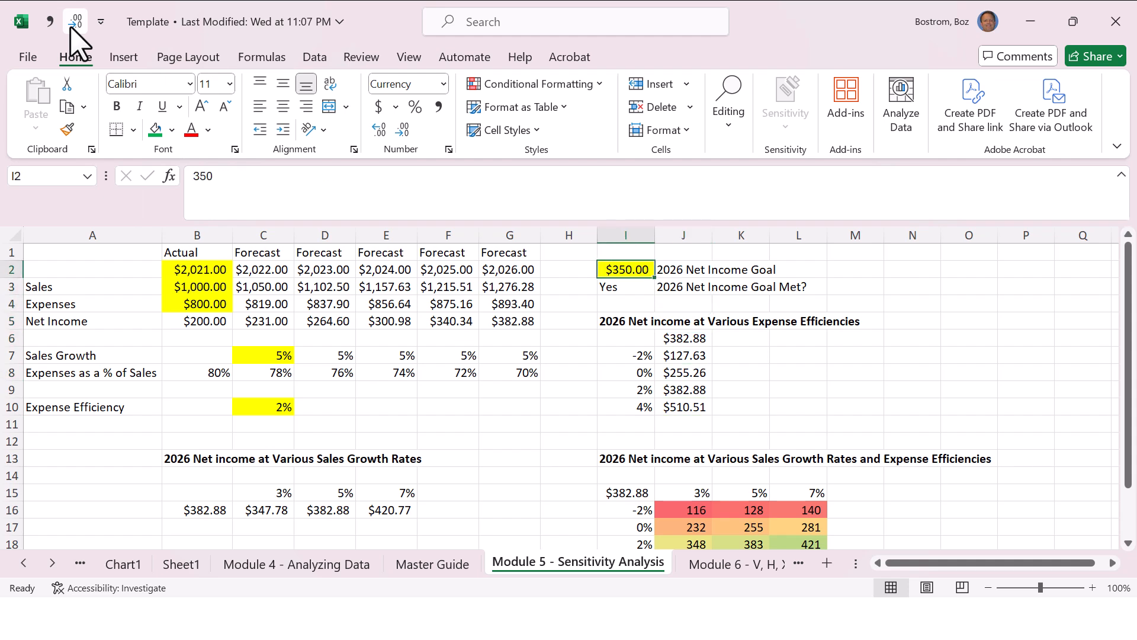
pyautogui.press('Down')
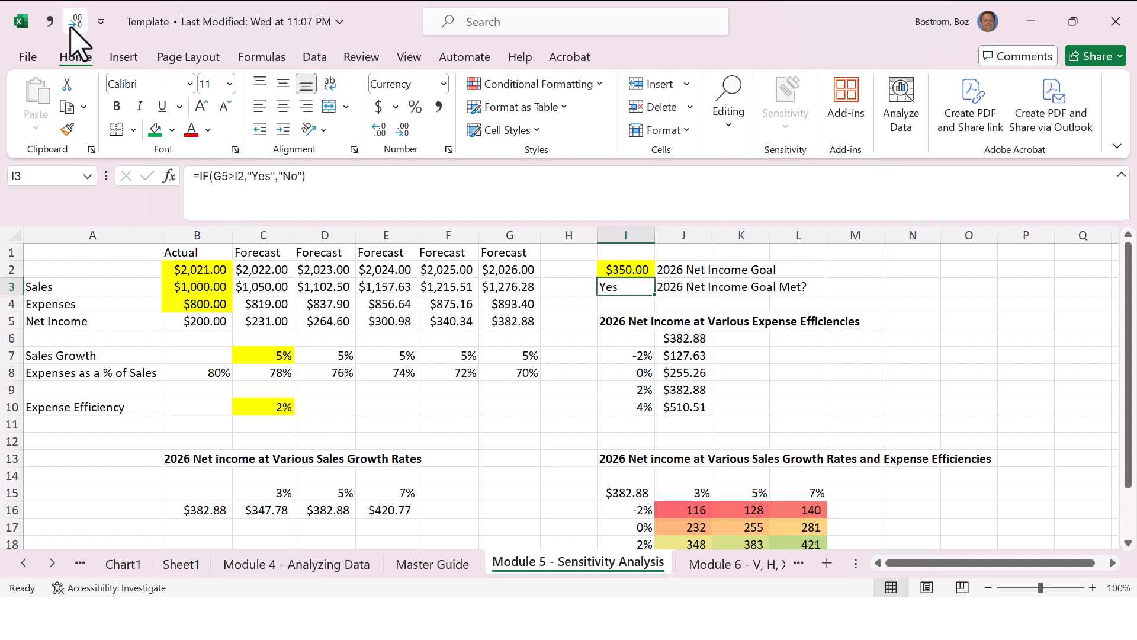
# Step: Replace the 2026 Net Income Goal in I2 with the formula =RANDBETWEEN(350,400)
pyautogui.press('Up')
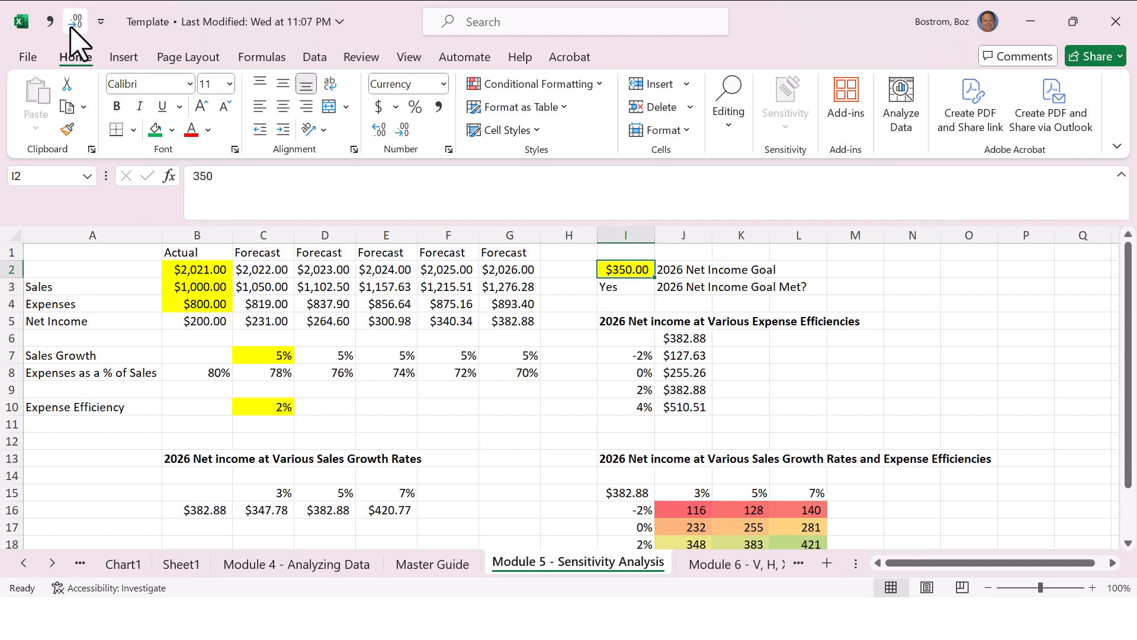
pyautogui.write('=randb')
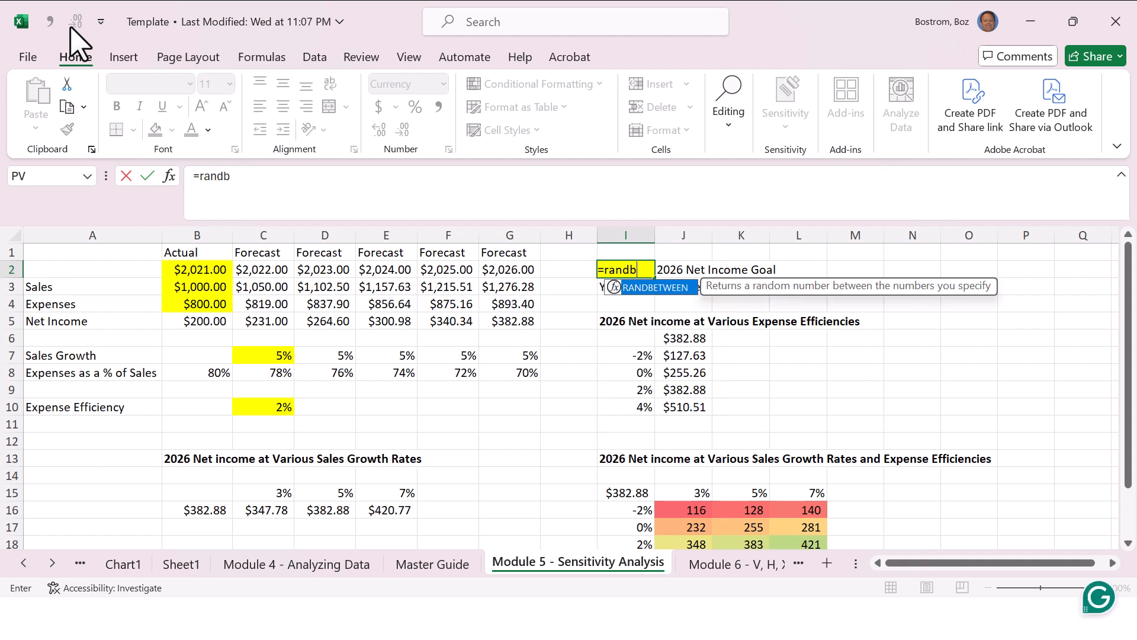
pyautogui.write('etween(')
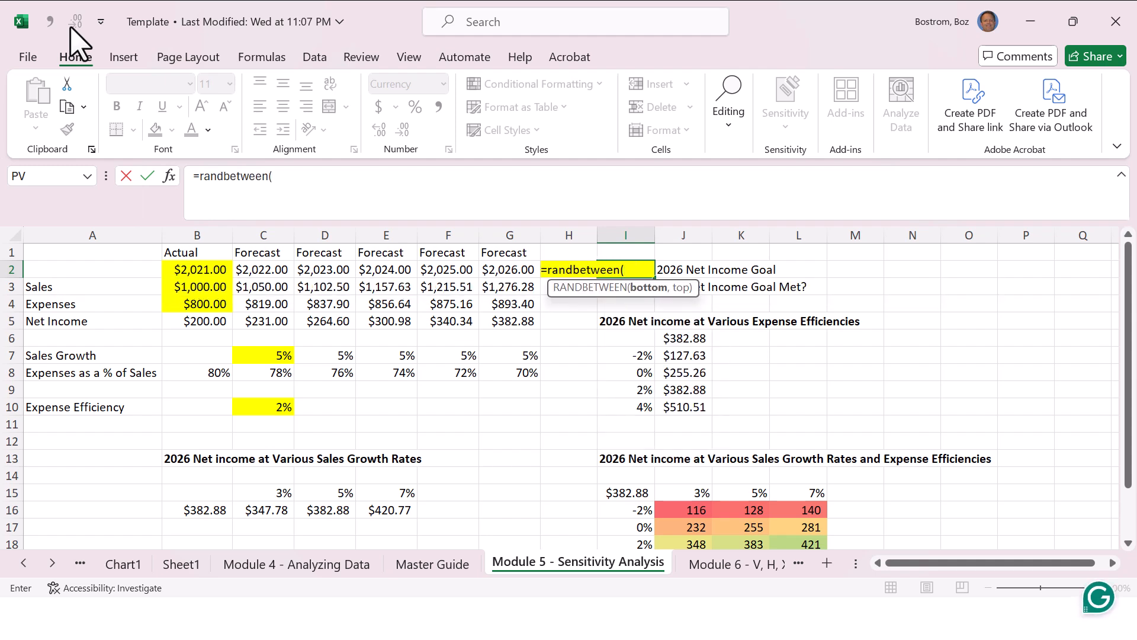
pyautogui.write('350,40')
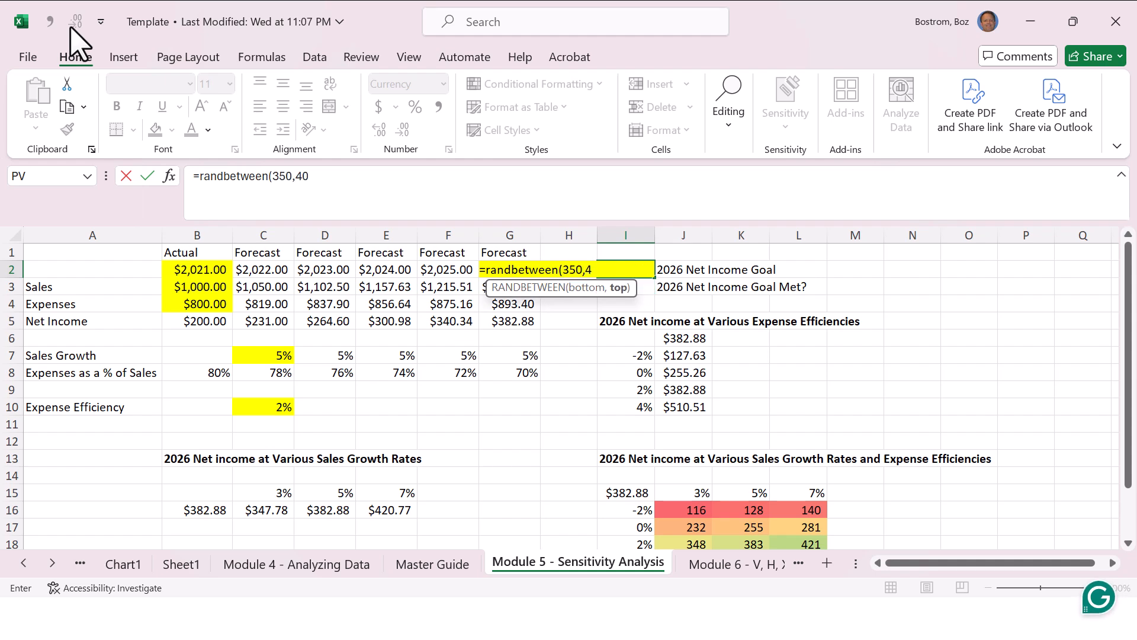
pyautogui.write('0)')
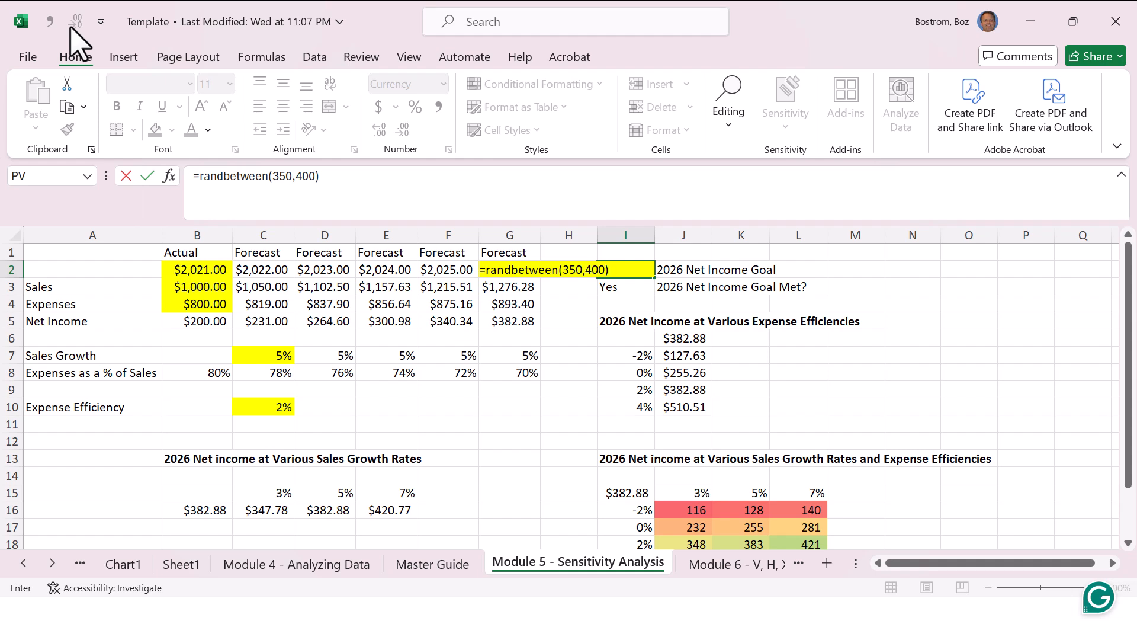
pyautogui.hotkey('ctrl', 'Return')
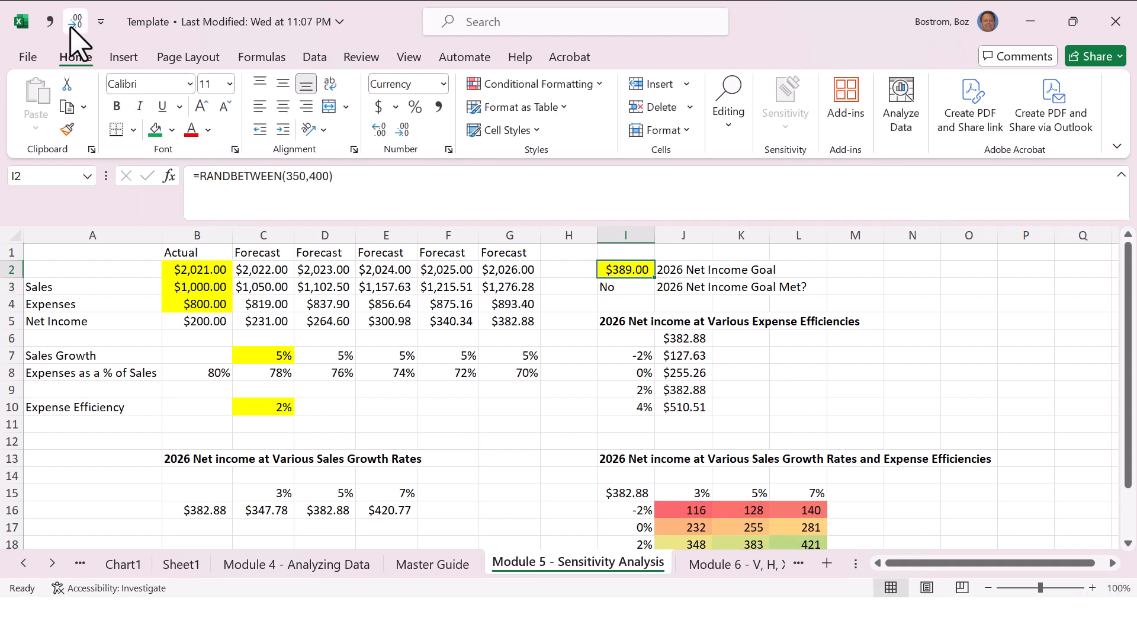
# Step: Check the Goal Met formula in I3 and re-enter the I2 formula to draw a new random goal
pyautogui.press('Down')
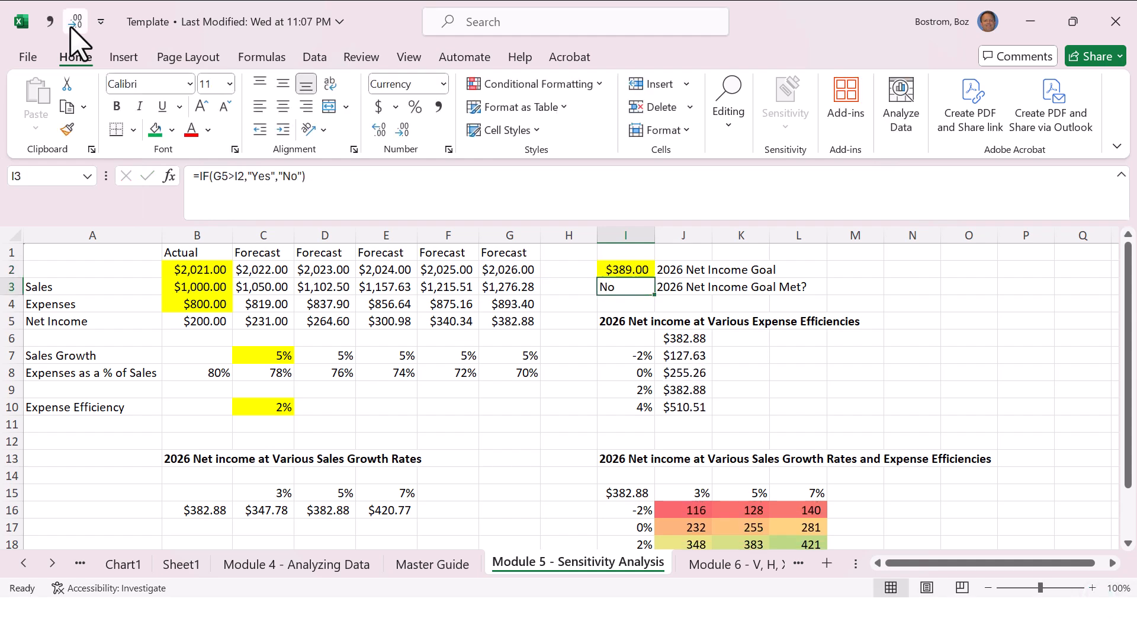
pyautogui.press('Up')
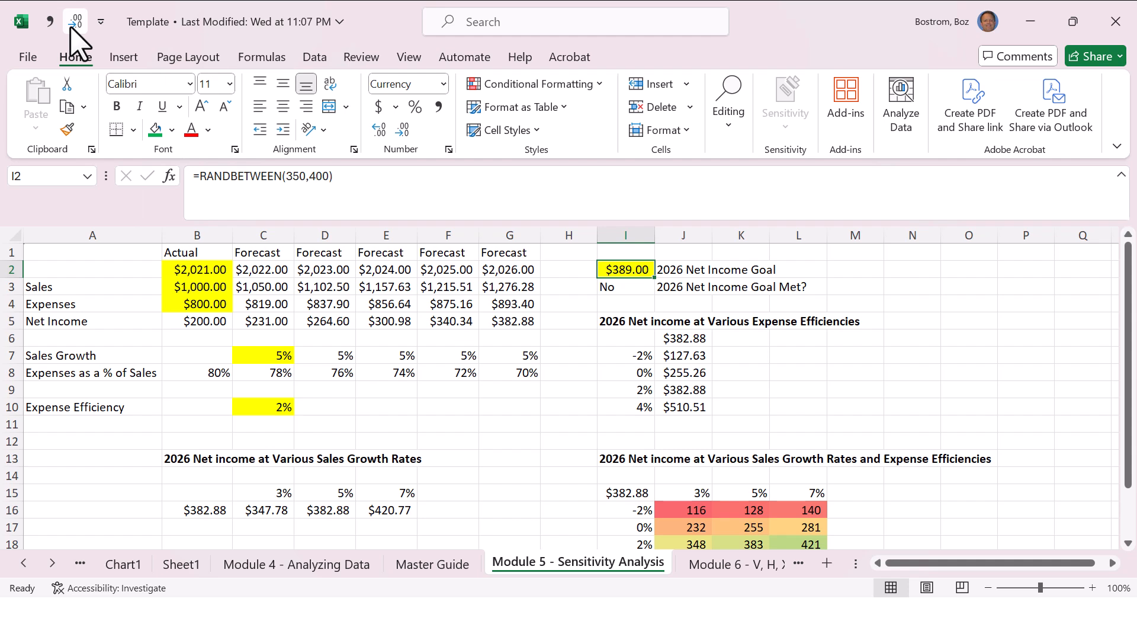
pyautogui.press('F2')
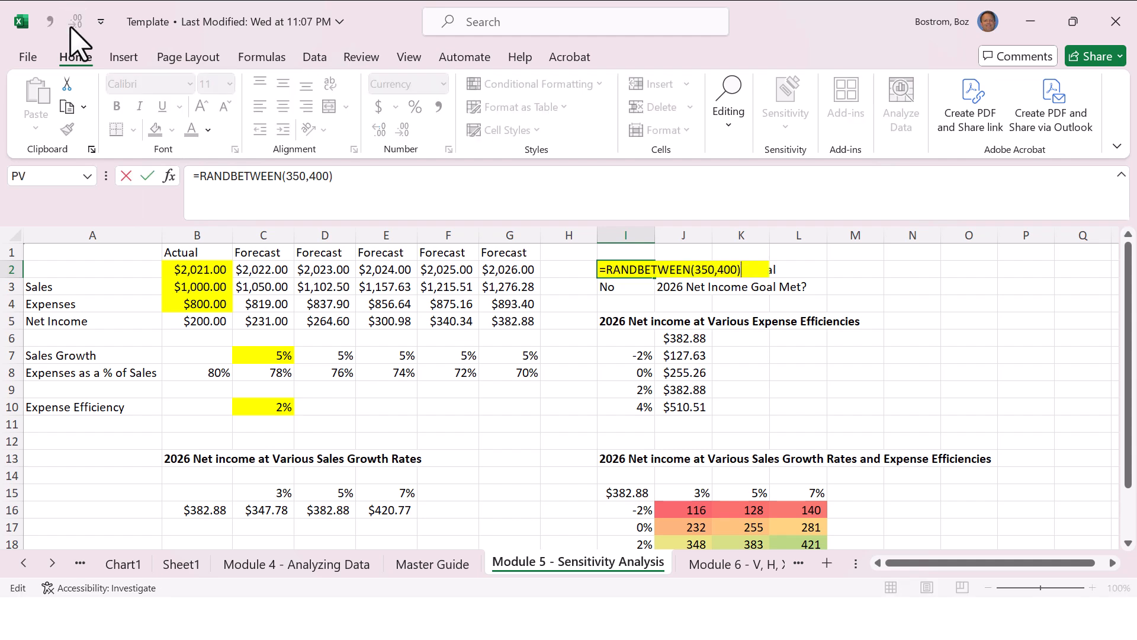
pyautogui.press('Return')
pyautogui.press('Up')
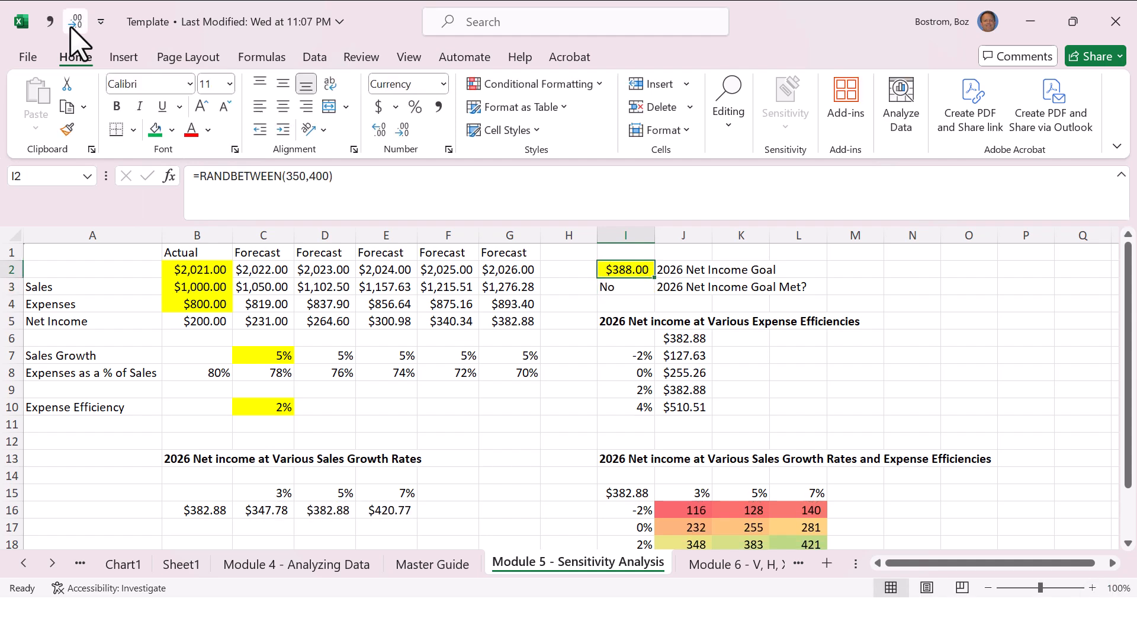
# Step: Compare the 2026 net income in G5 with the goal and redraw the random goal in I2
pyautogui.press('Left')
pyautogui.press('Left')
pyautogui.press('Down')
pyautogui.press('Down')
pyautogui.press('Down')
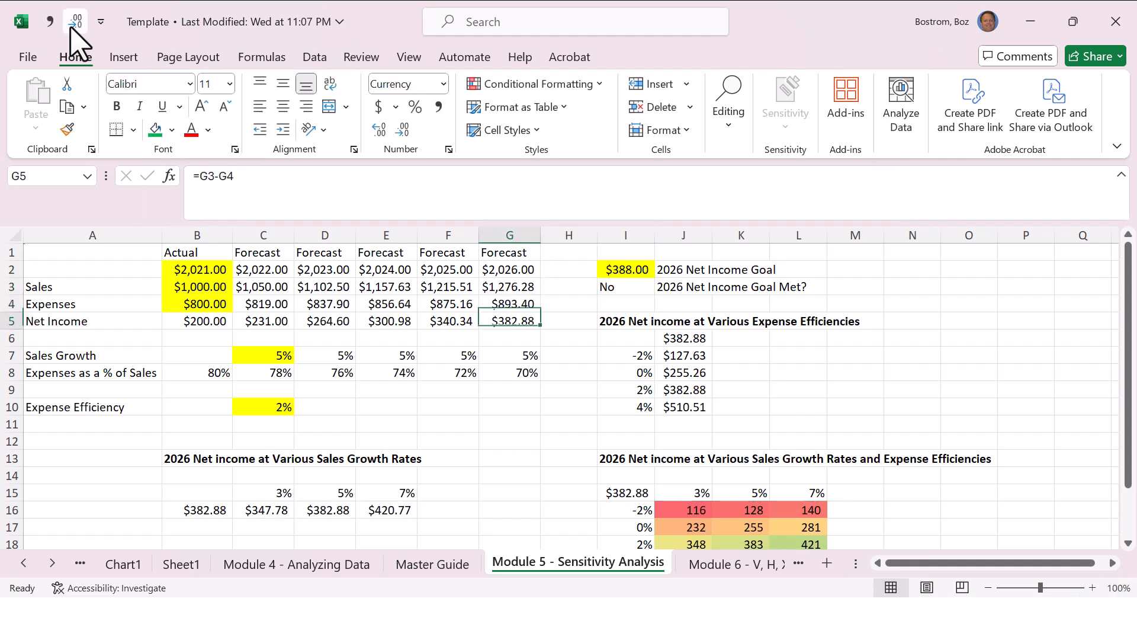
pyautogui.press('Right')
pyautogui.press('Up')
pyautogui.press('Up')
pyautogui.press('Up')
pyautogui.press('F2')
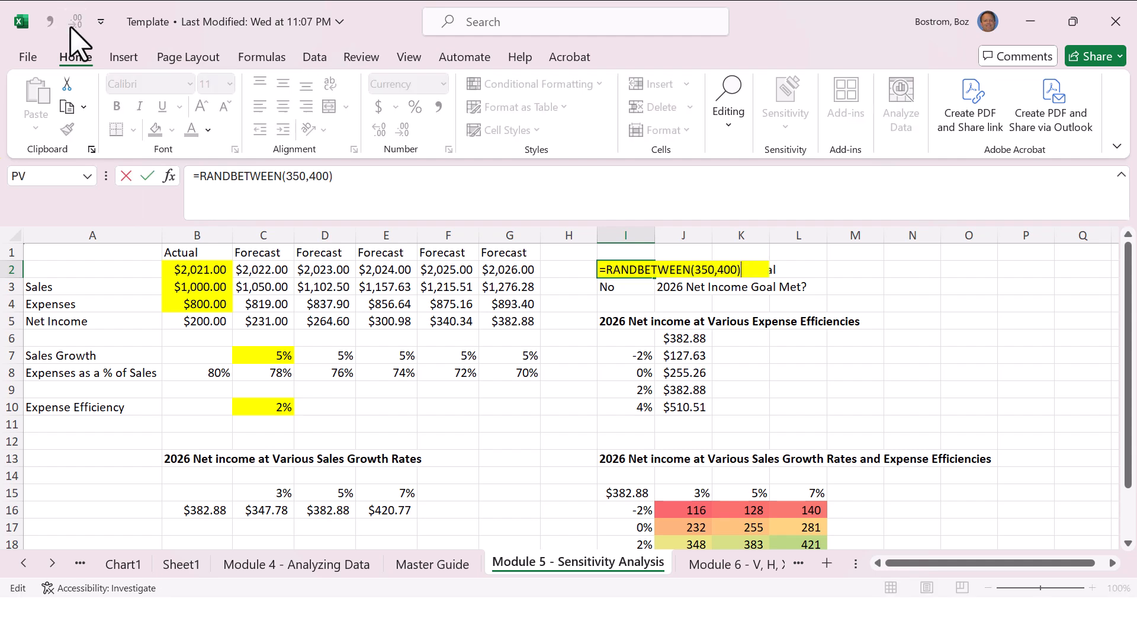
pyautogui.press('Return')
pyautogui.press('Up')
pyautogui.press('Return')
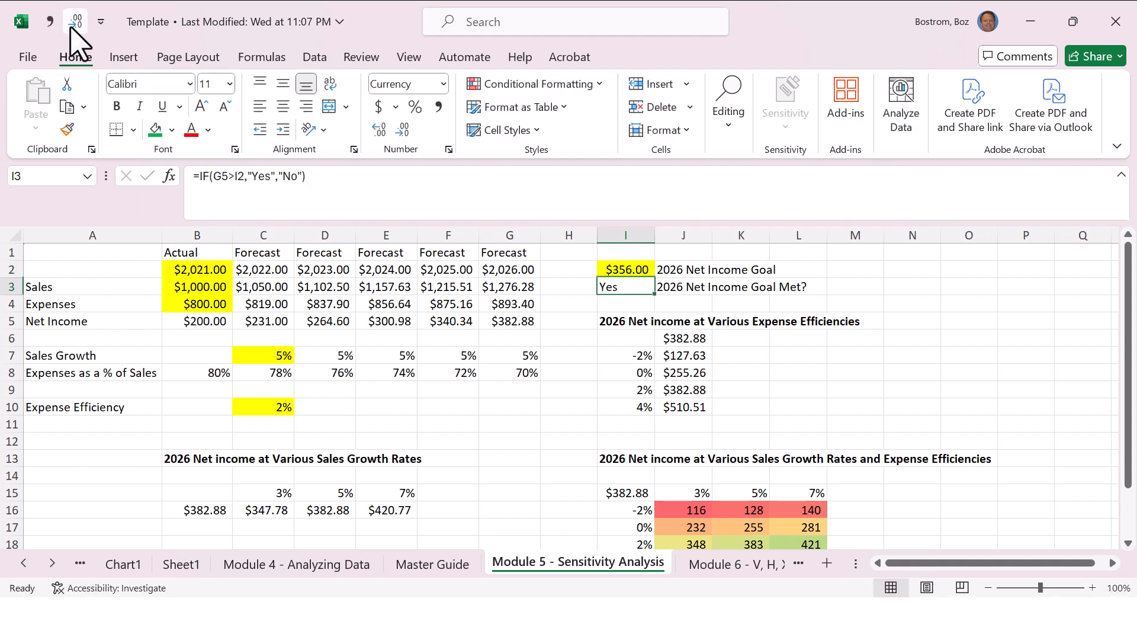
pyautogui.press('Up')
pyautogui.press('F2')
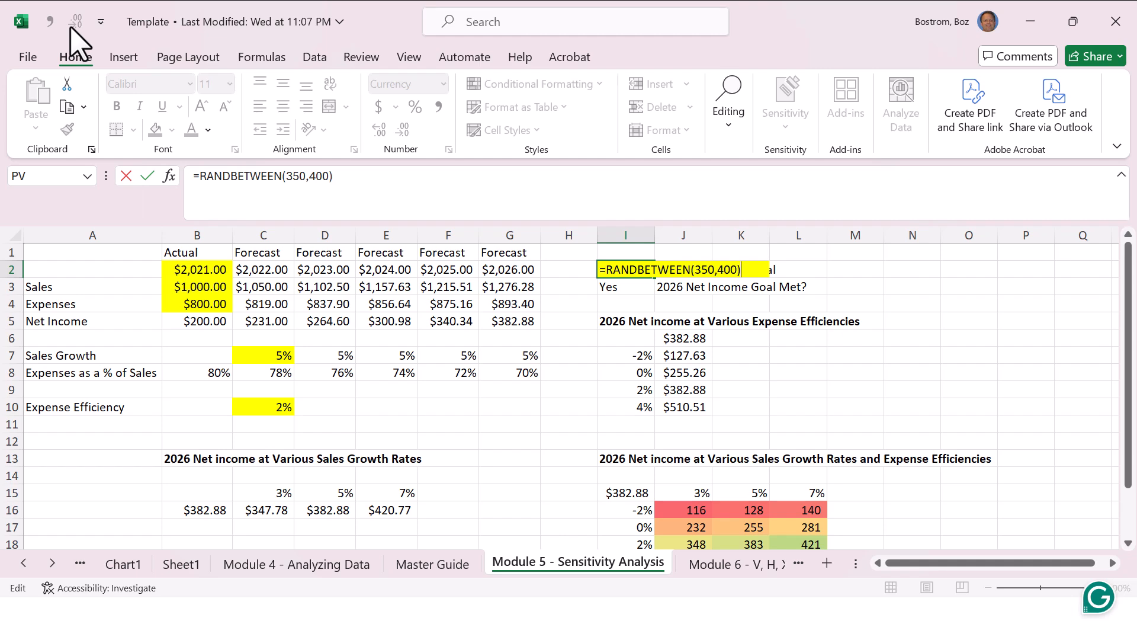
pyautogui.press('Escape')
# Step: On the Module 4 - Analyzing Data sheet, enter =RANDBETWEEN(10000,10097) in H8 to pick a random invoice number
pyautogui.hotkey('ctrl', 'pageup')
pyautogui.hotkey('ctrl', 'pageup')
pyautogui.press('Right')
pyautogui.press('Right')
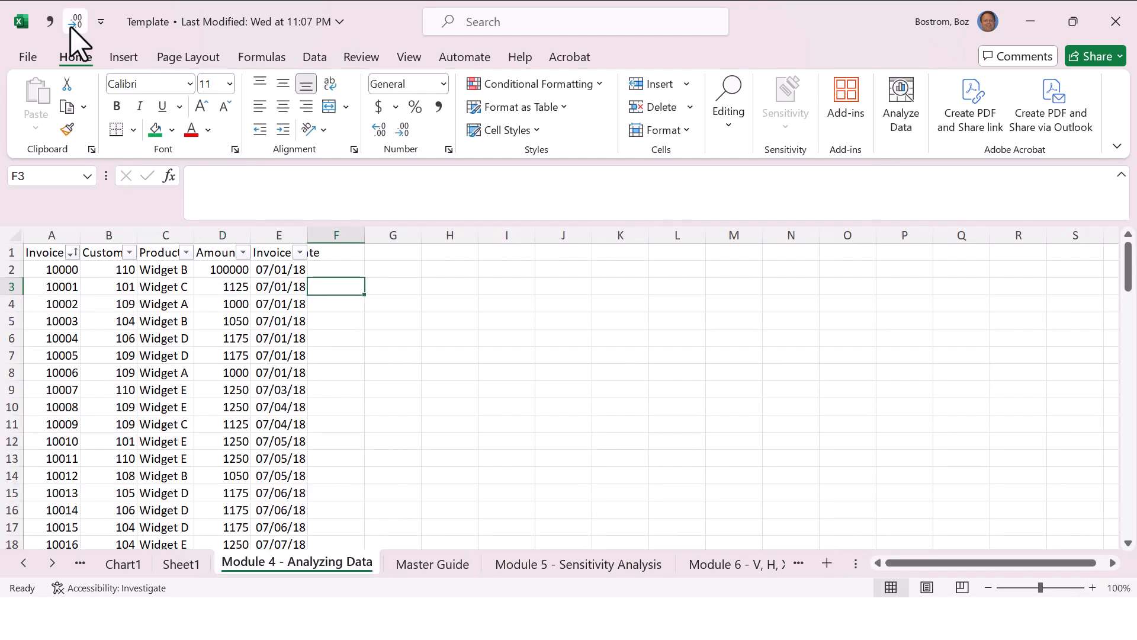
pyautogui.press('Right')
pyautogui.press('Down')
pyautogui.press('Down')
pyautogui.press('Down')
pyautogui.press('Down')
pyautogui.press('Down')
pyautogui.press('Right')
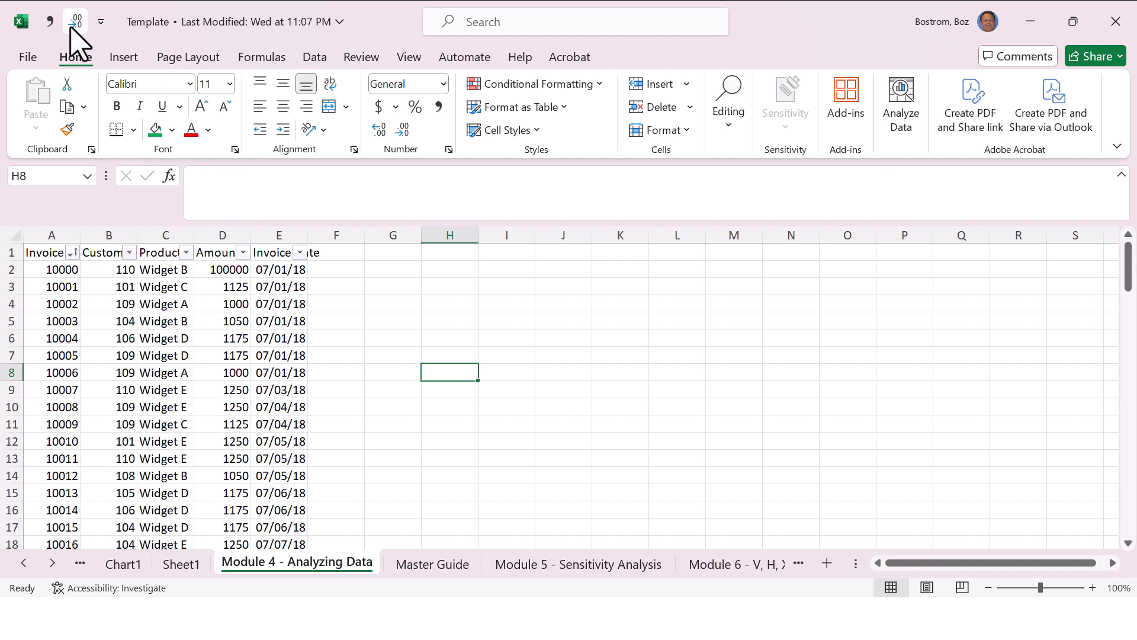
pyautogui.write('=randbe')
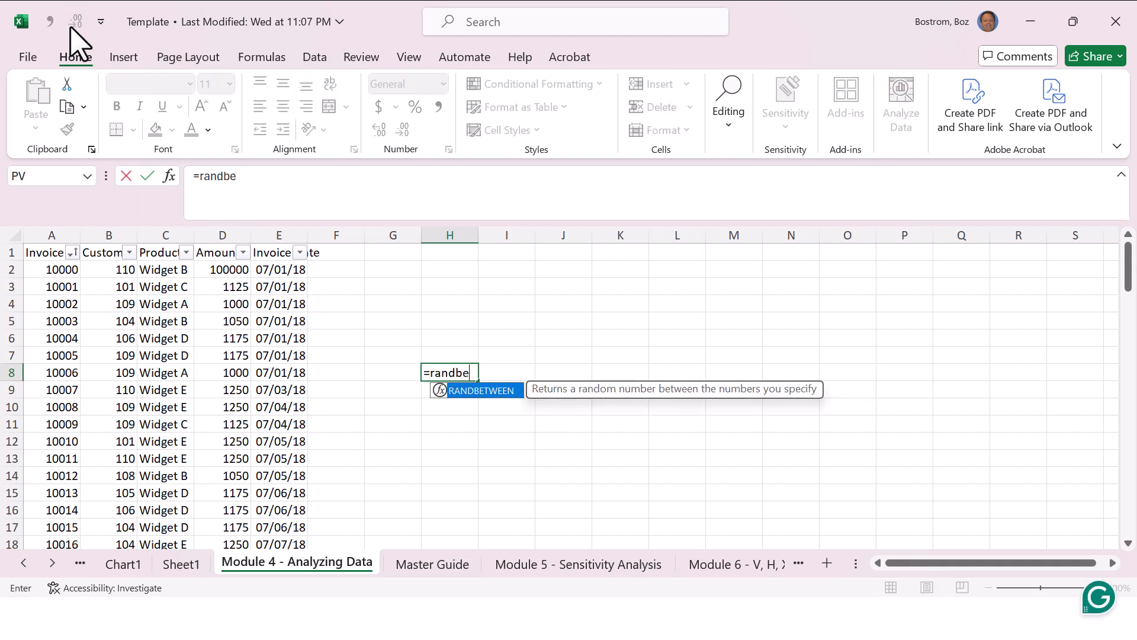
pyautogui.write('tween(1')
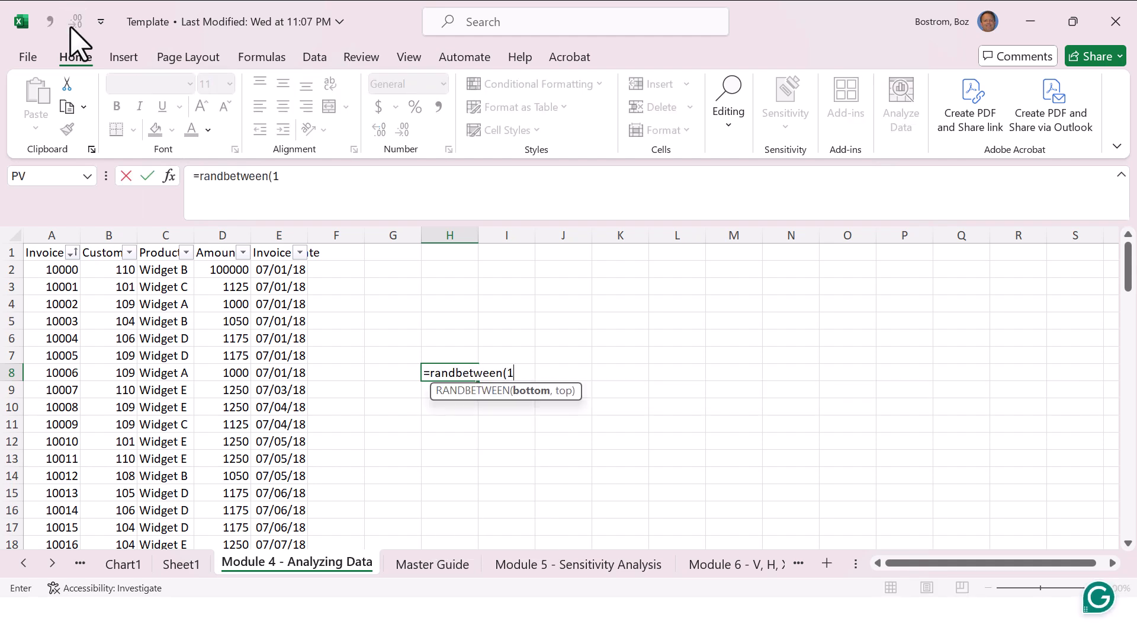
pyautogui.write('0000,')
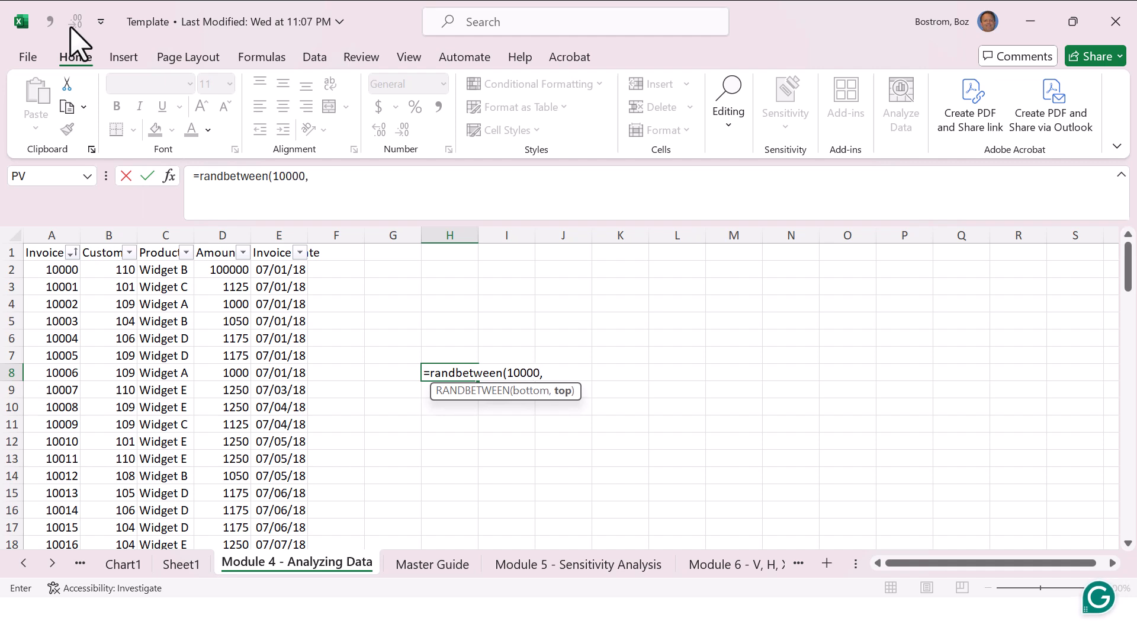
pyautogui.write('10097)')
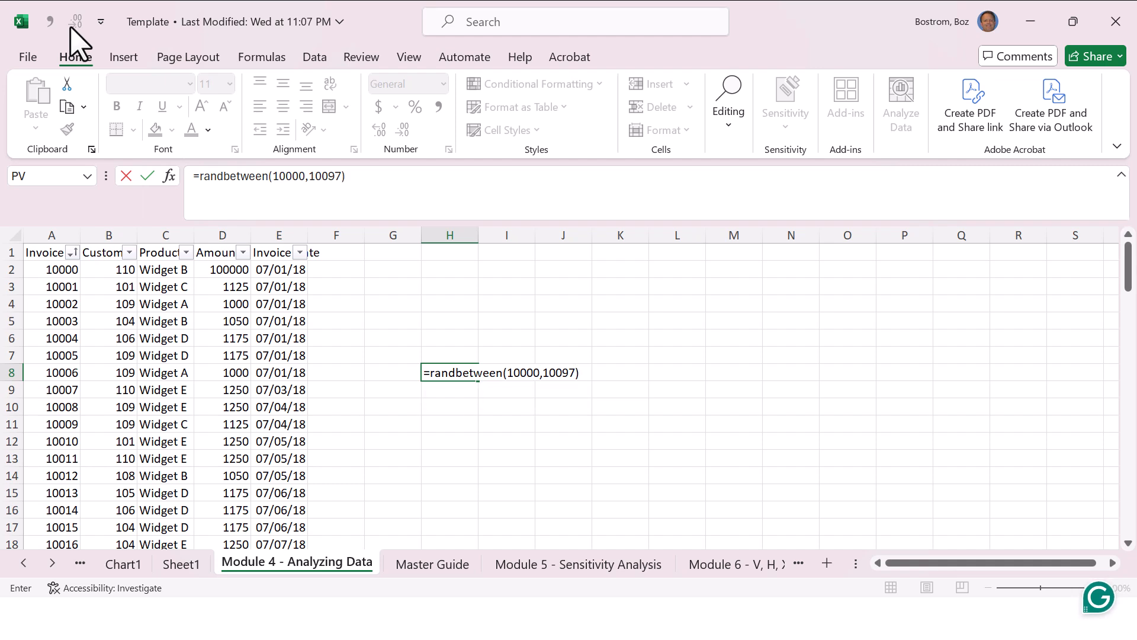
pyautogui.hotkey('ctrl', 'Return')
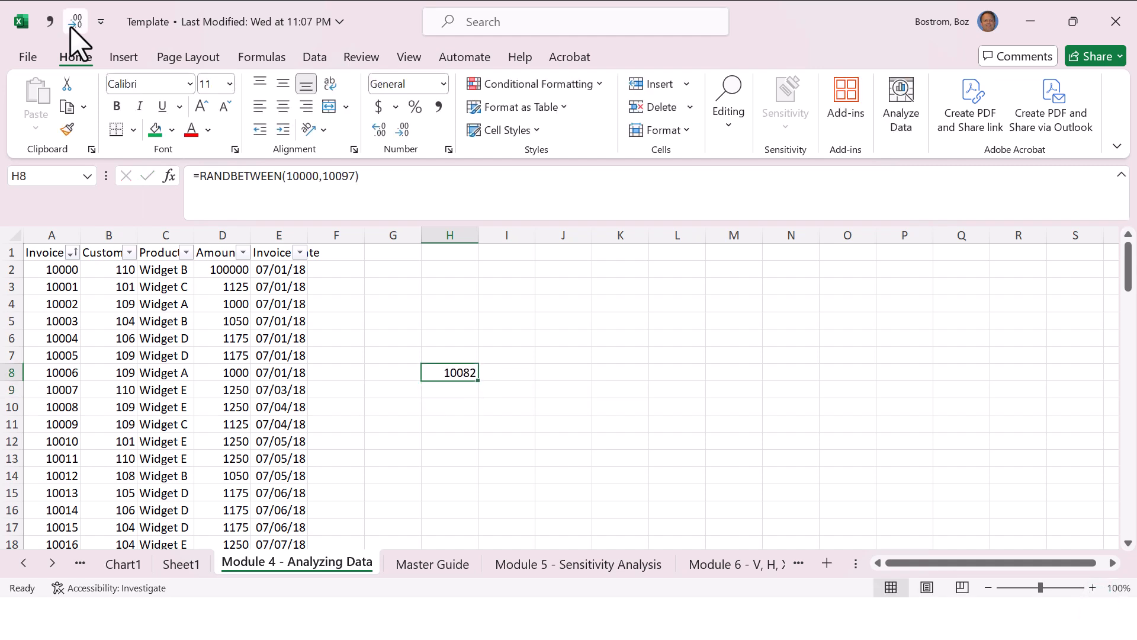
# Step: Find invoice number 10082 in the dataset and look across its row to the invoice date
pyautogui.press('Left')
pyautogui.press('Left')
pyautogui.press('Left')
pyautogui.press('Left')
pyautogui.press('Left')
pyautogui.press('Left')
pyautogui.press('Left')
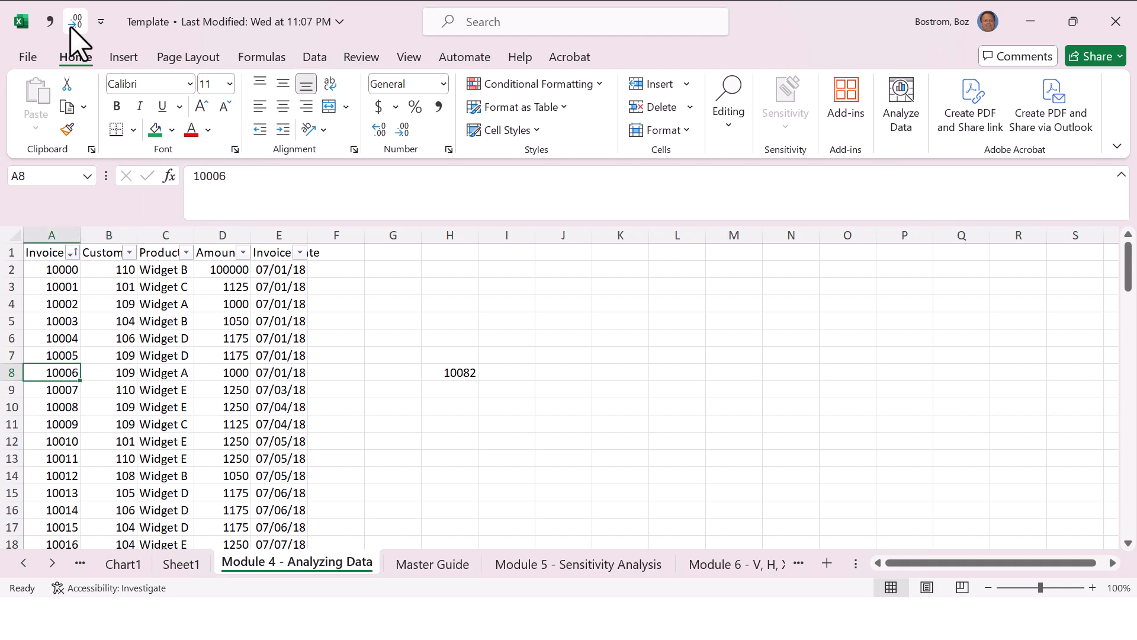
pyautogui.hotkey('ctrl', 'f')
pyautogui.write('10082')
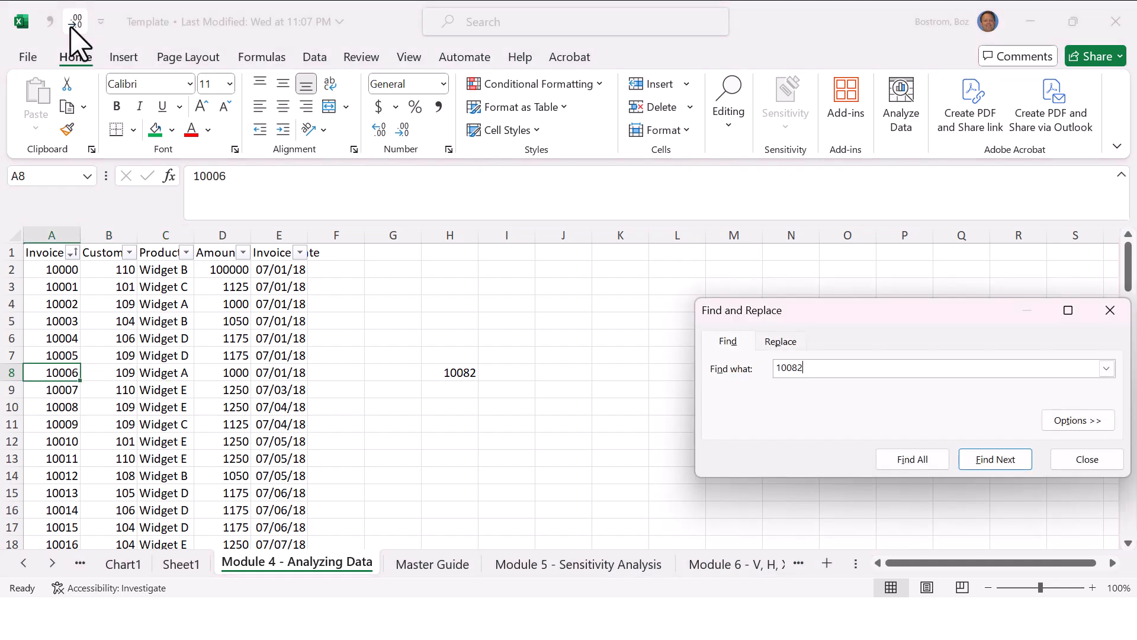
pyautogui.press('Return')
pyautogui.press('Escape')
pyautogui.press('Right')
pyautogui.press('Right')
pyautogui.press('Right')
pyautogui.press('Right')
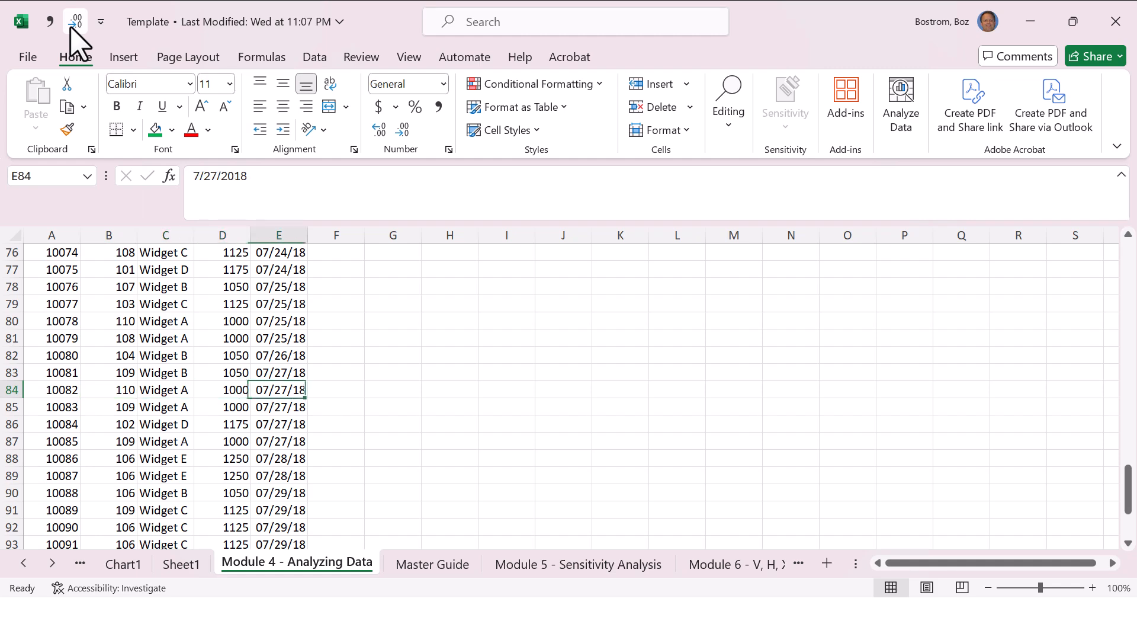
# Step: Return to the start of the dataset, enter a test "a" in G7 to recalculate H8, and undo the entry
pyautogui.press('Left')
pyautogui.press('Left')
pyautogui.press('Left')
pyautogui.press('Left')
pyautogui.press('End')
pyautogui.press('Up')
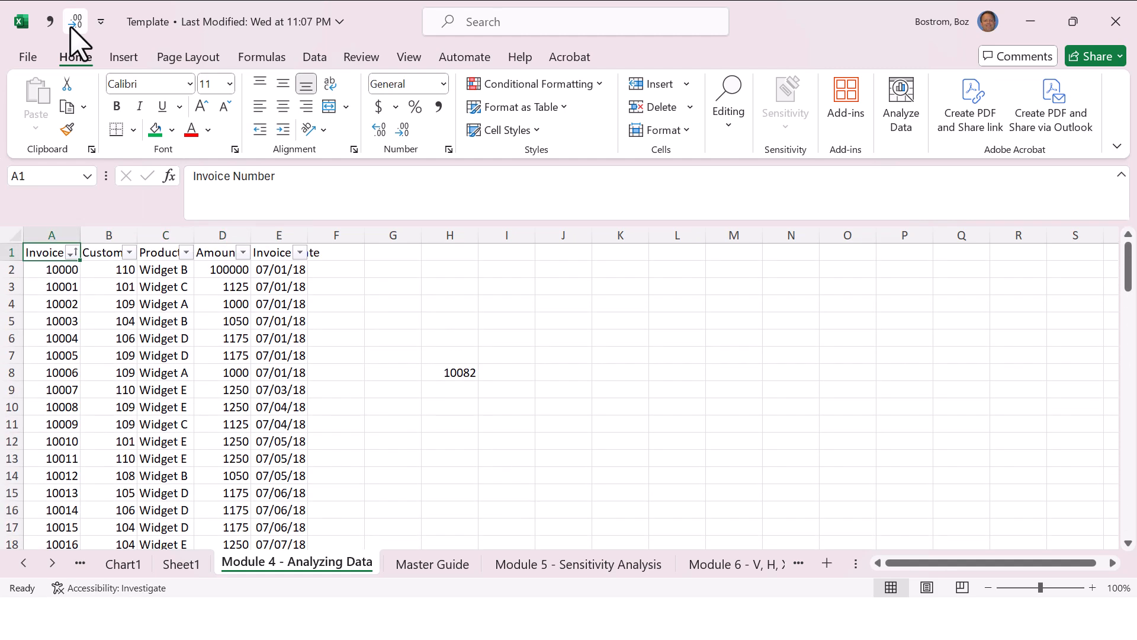
pyautogui.press('Down')
pyautogui.press('Down')
pyautogui.press('Down')
pyautogui.press('Down')
pyautogui.press('Down')
pyautogui.press('Down')
pyautogui.press('Right')
pyautogui.press('Right')
pyautogui.press('Right')
pyautogui.press('Right')
pyautogui.press('Right')
pyautogui.press('Right')
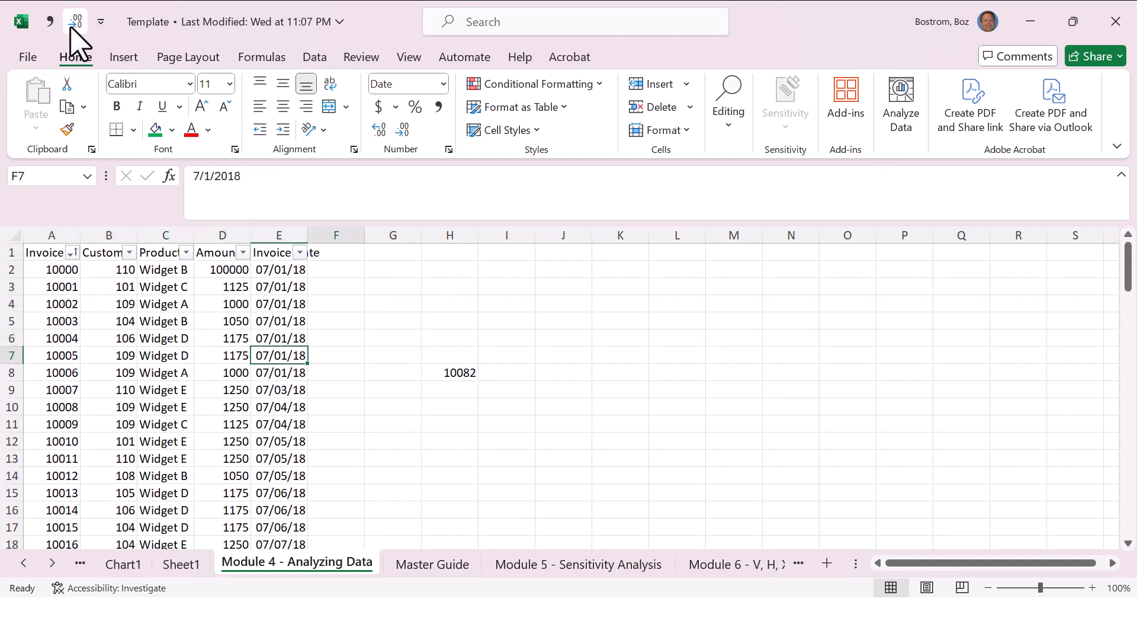
pyautogui.write('a')
pyautogui.press('Return')
pyautogui.hotkey('ctrl', 'z')
# Step: Enter a test "a" in H10 to recalculate the random invoice number, and undo the entry
pyautogui.press('Down')
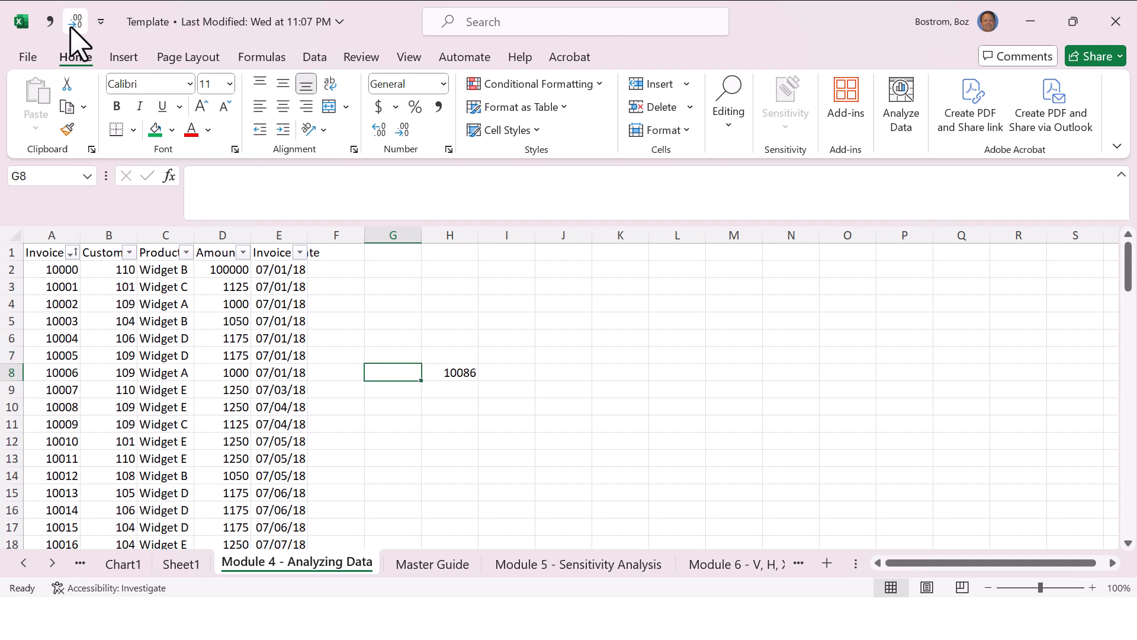
pyautogui.press('Right')
pyautogui.write('a')
pyautogui.press('Escape')
# Step: Delete the RANDBETWEEN formula from H8
pyautogui.press('Down')
pyautogui.press('Down')
pyautogui.write('a')
pyautogui.press('Return')
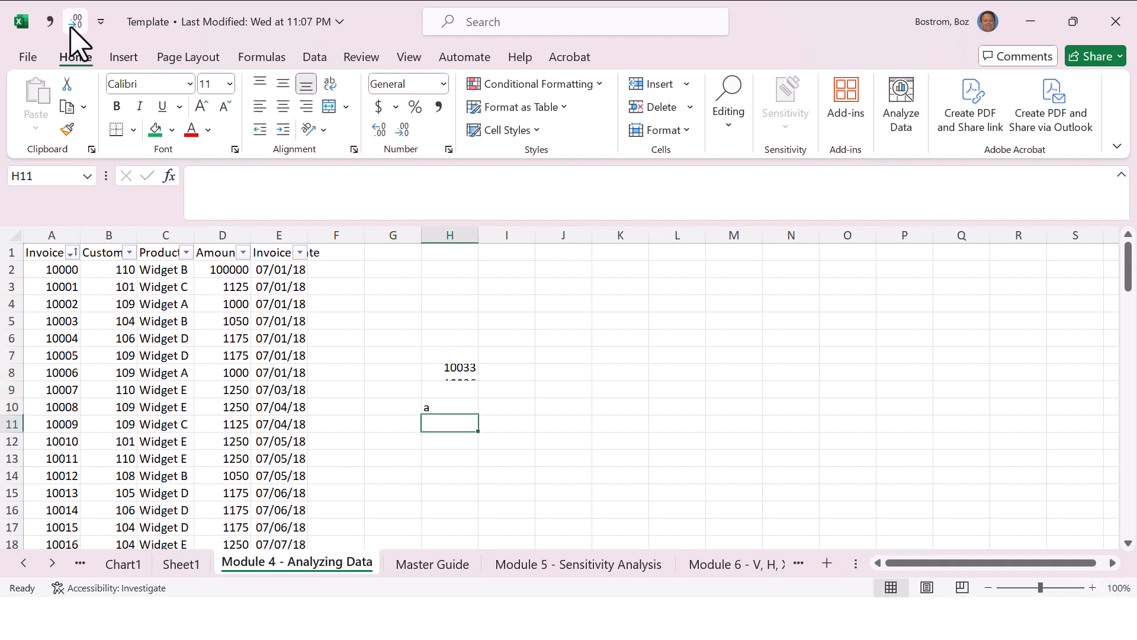
pyautogui.hotkey('ctrl', 'z')
pyautogui.press('Up')
pyautogui.press('Up')
pyautogui.press('Up')
pyautogui.press('Down')
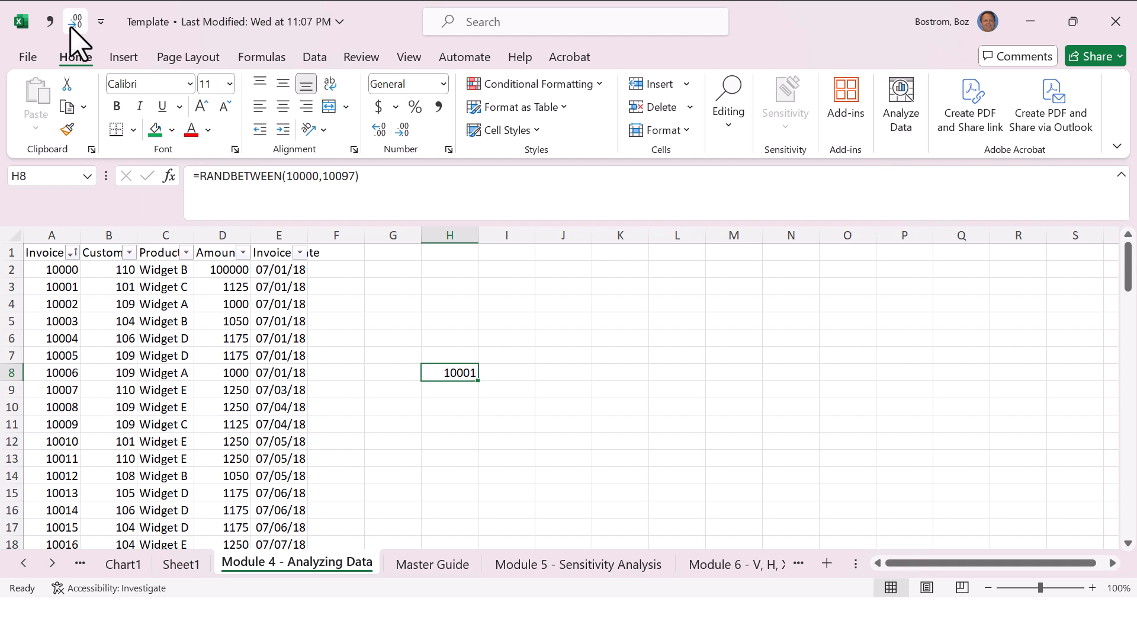
pyautogui.press('Delete')
# Step: Return to the Master Guide sheet and review the PC and Mac entries for selecting a random number in row 75
pyautogui.hotkey('ctrl', 'pageup')
pyautogui.hotkey('ctrl', 'pageup')
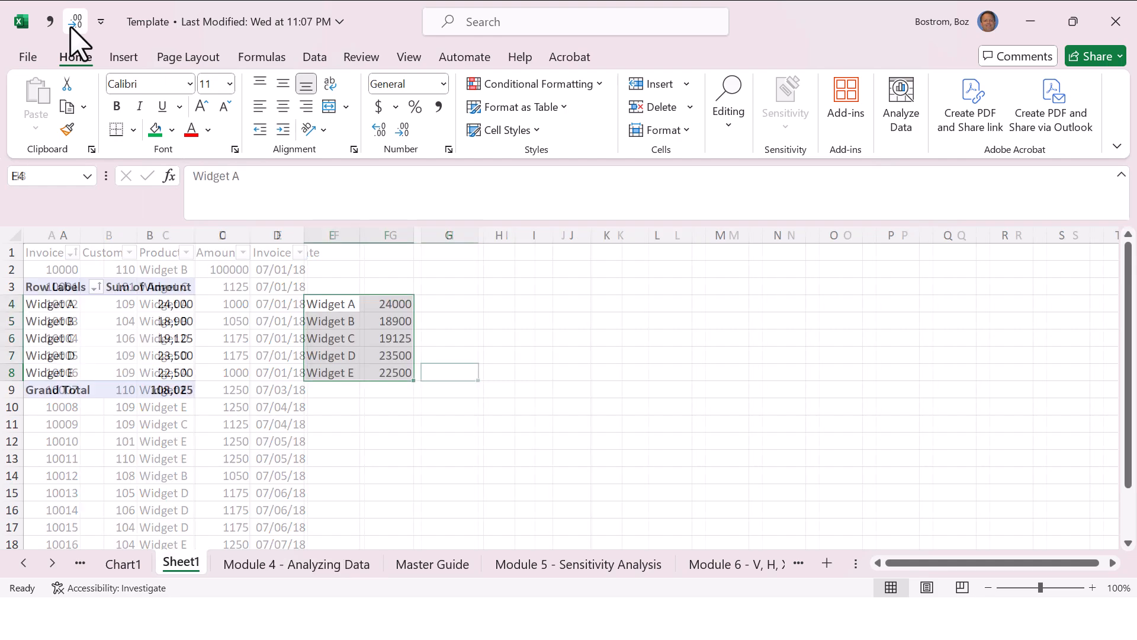
pyautogui.hotkey('ctrl', 'pageup')
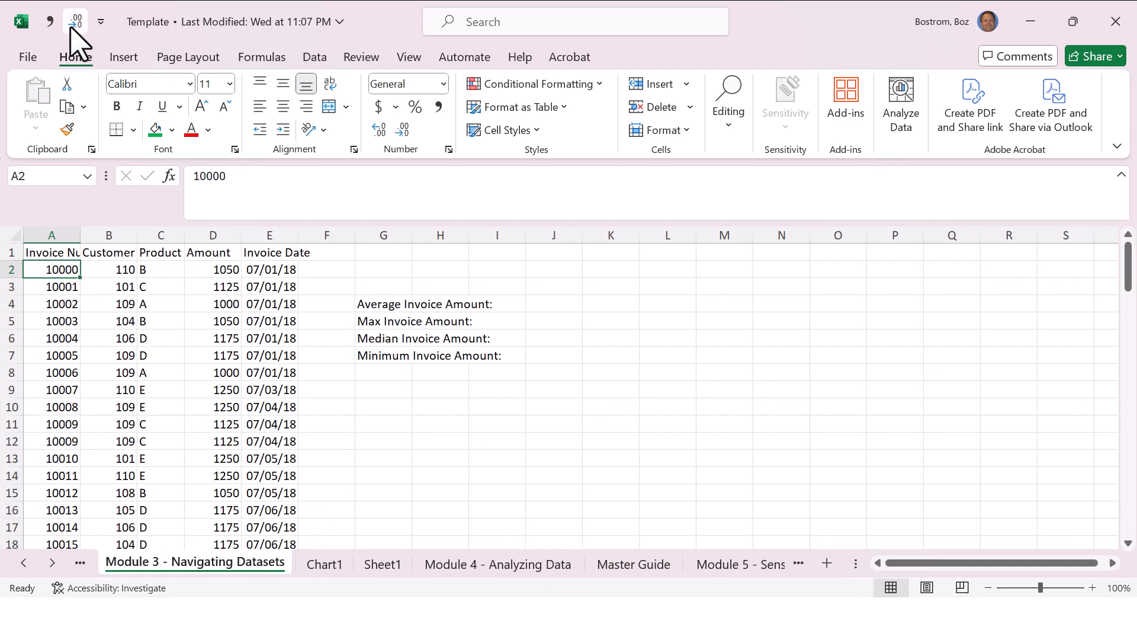
pyautogui.hotkey('ctrl', 'pagedown')
pyautogui.hotkey('ctrl', 'pagedown')
pyautogui.hotkey('ctrl', 'pagedown')
pyautogui.hotkey('ctrl', 'pagedown')
pyautogui.hotkey('ctrl', 'pagedown')
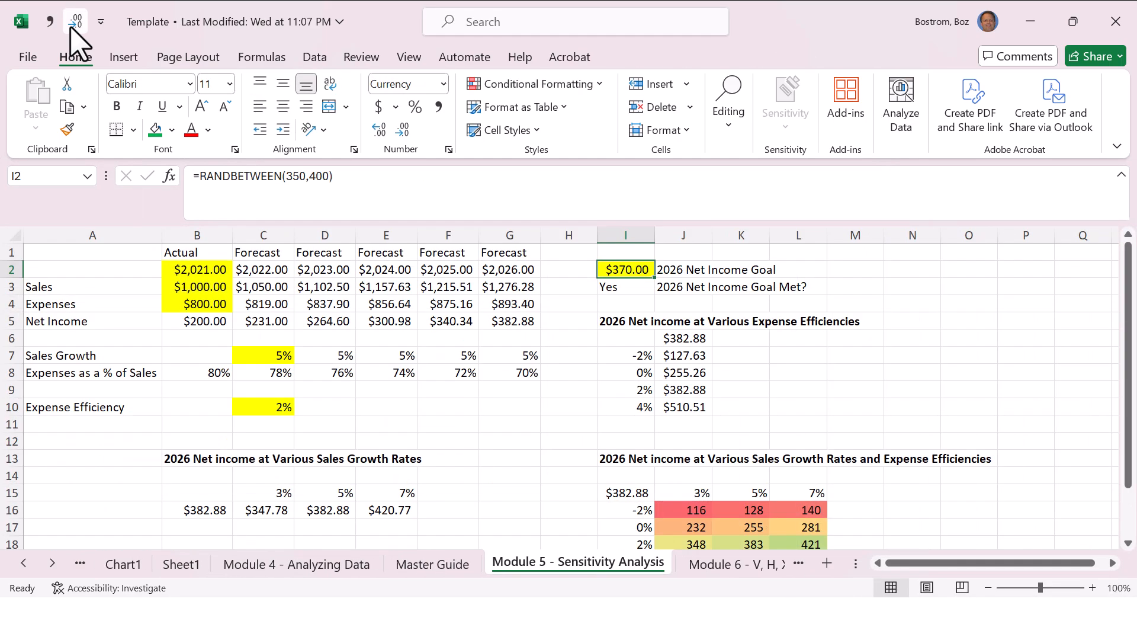
pyautogui.hotkey('ctrl', 'pageup')
pyautogui.press('Right')
pyautogui.press('Right')
pyautogui.press('Right')
pyautogui.press('Right')
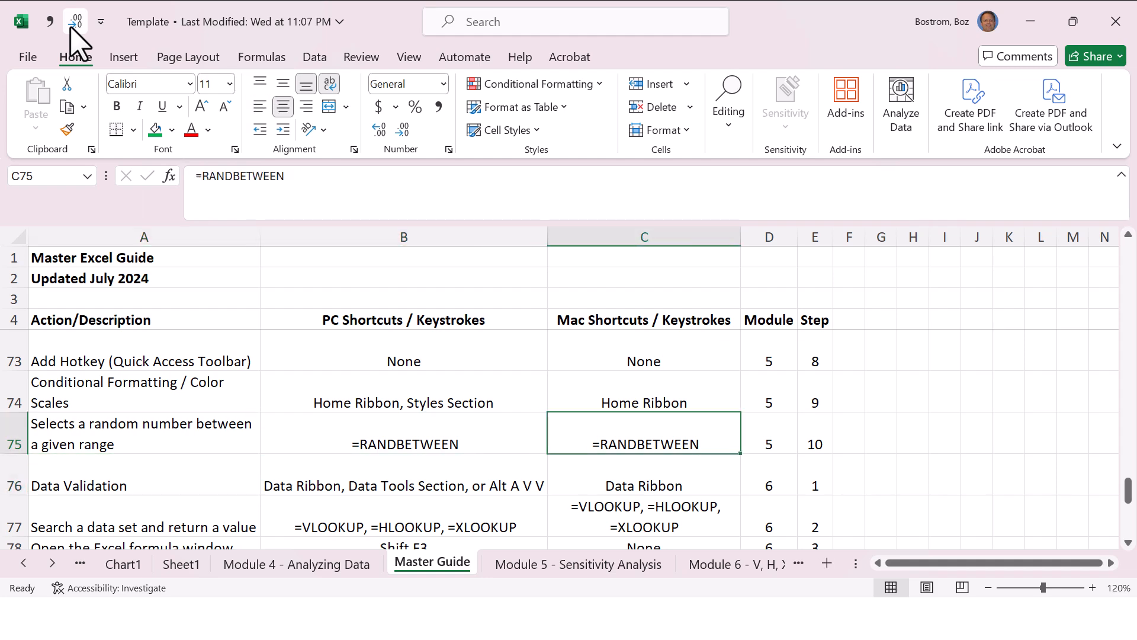
pyautogui.press('Left')
pyautogui.press('Left')
pyautogui.press('Left')
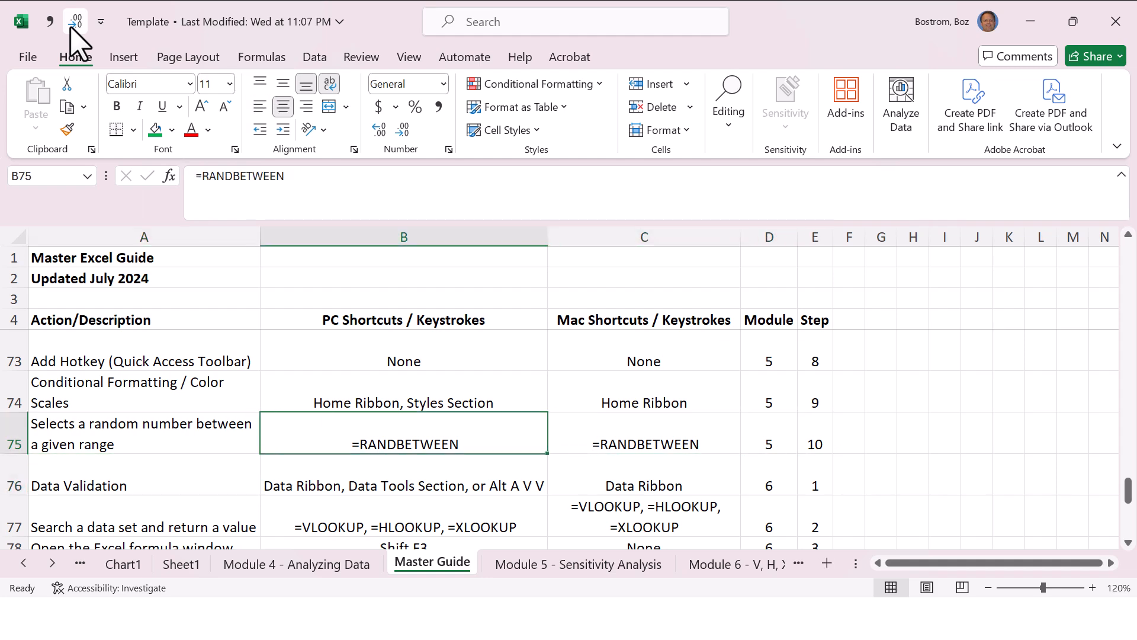
# Step: Switch to the PowerPoint slide show, advance to Review Question 1 on Filter shortcuts, and reveal the feedback for answers a and b
pyautogui.hotkey('alt', 'Tab')
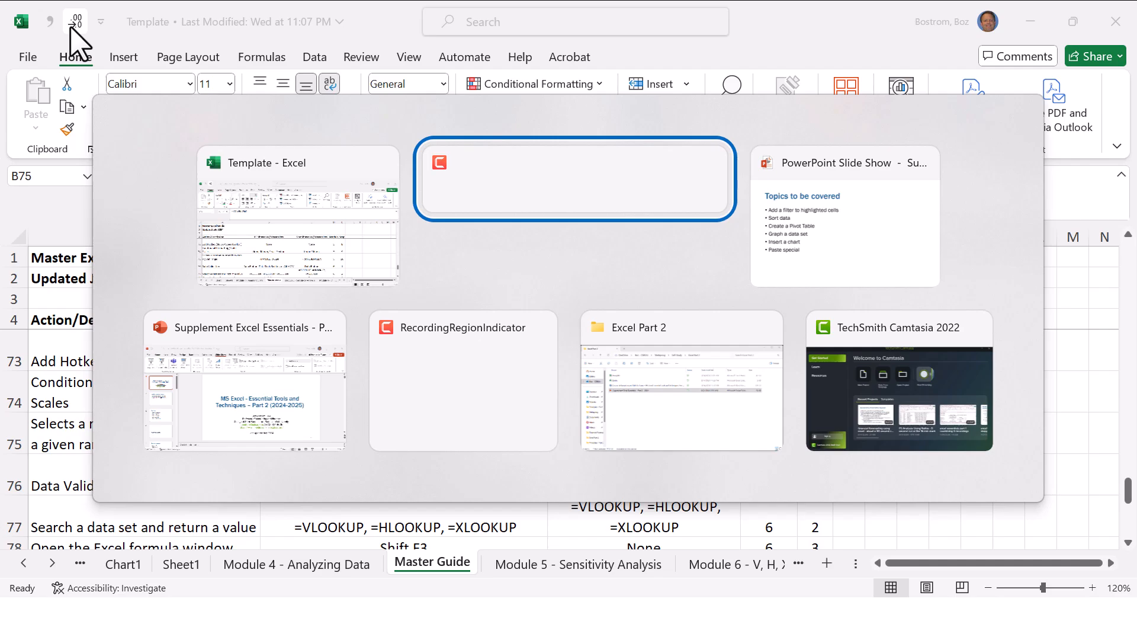
pyautogui.hotkey('alt', 'Tab')
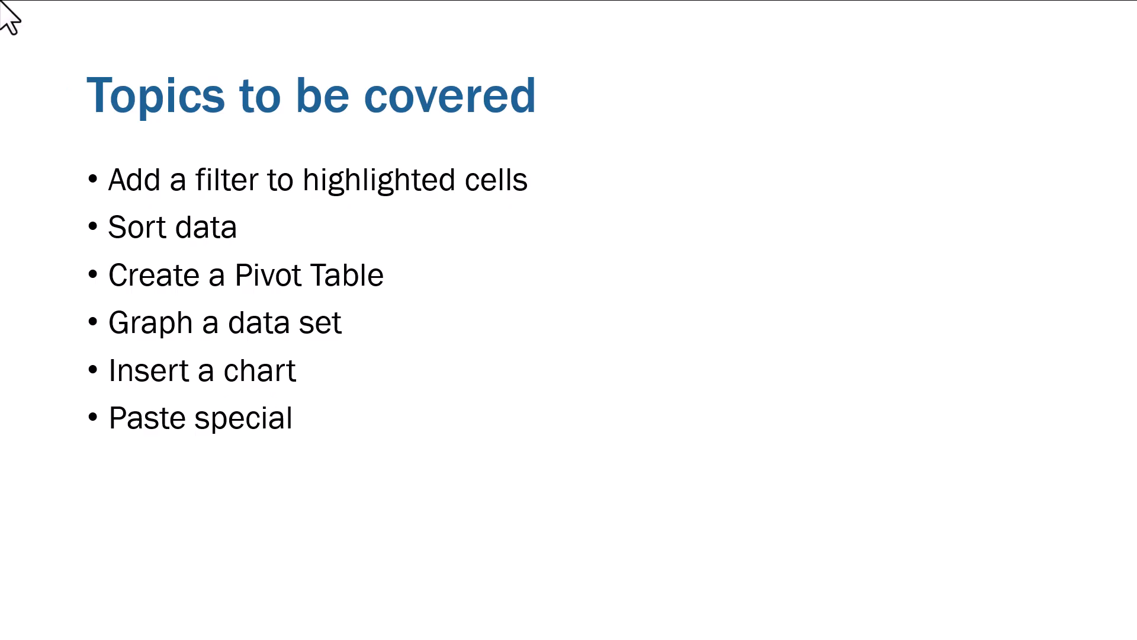
pyautogui.press('Right')
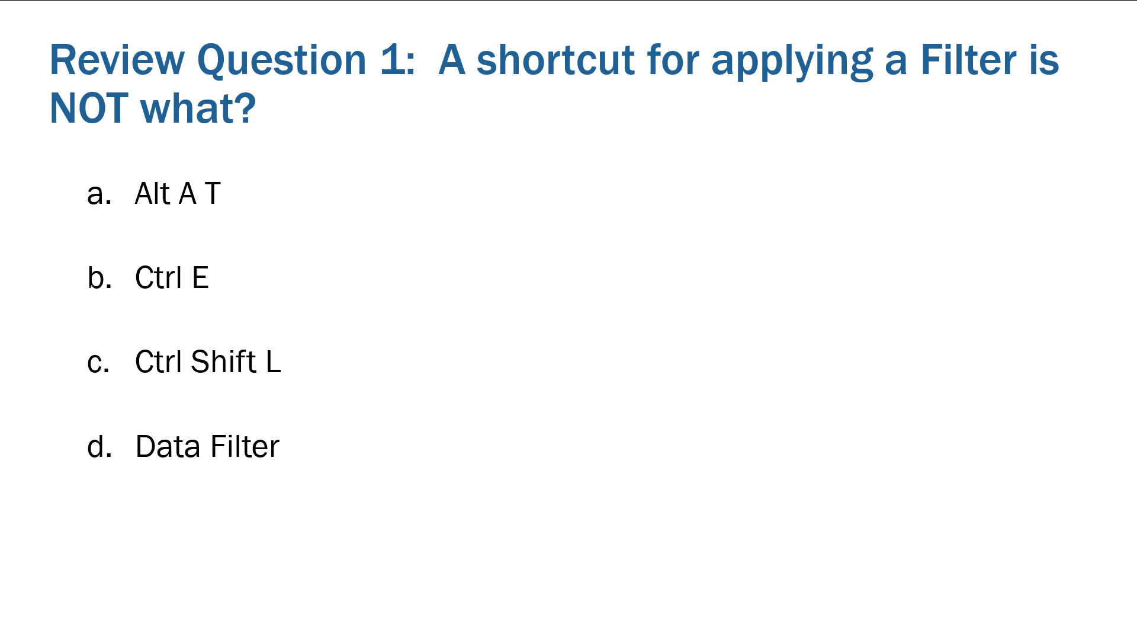
pyautogui.press('Right')
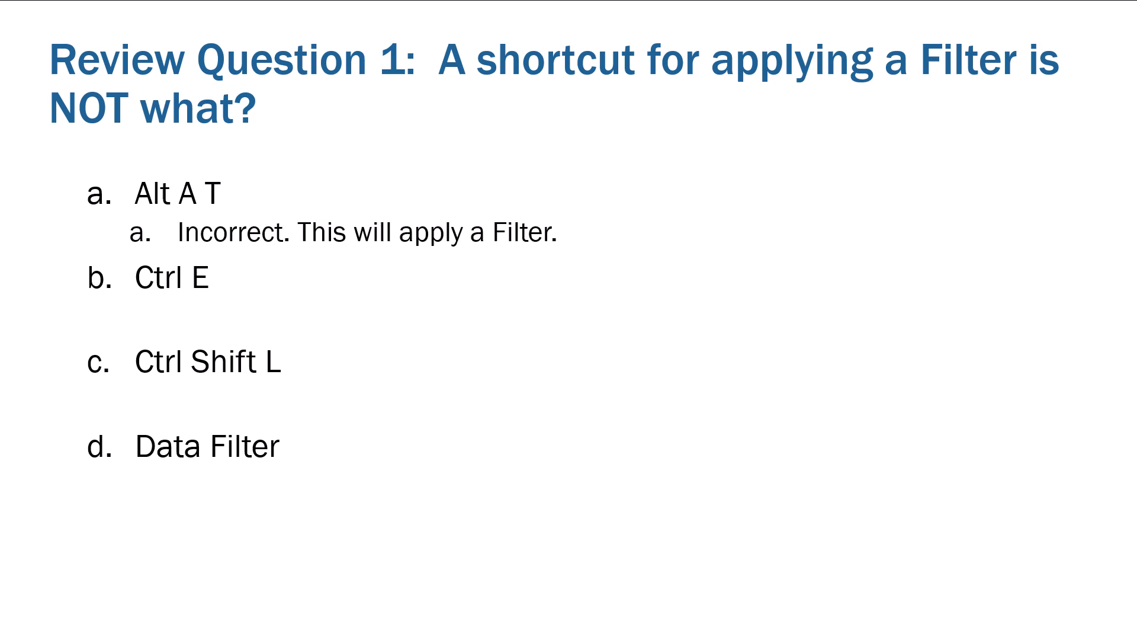
pyautogui.press('Right')
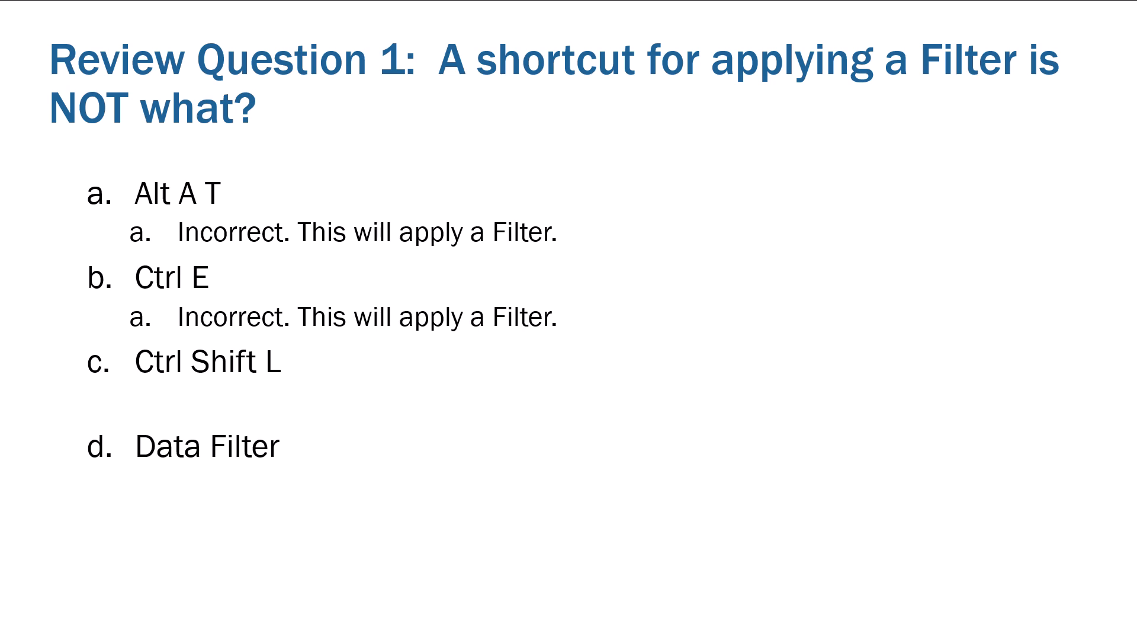
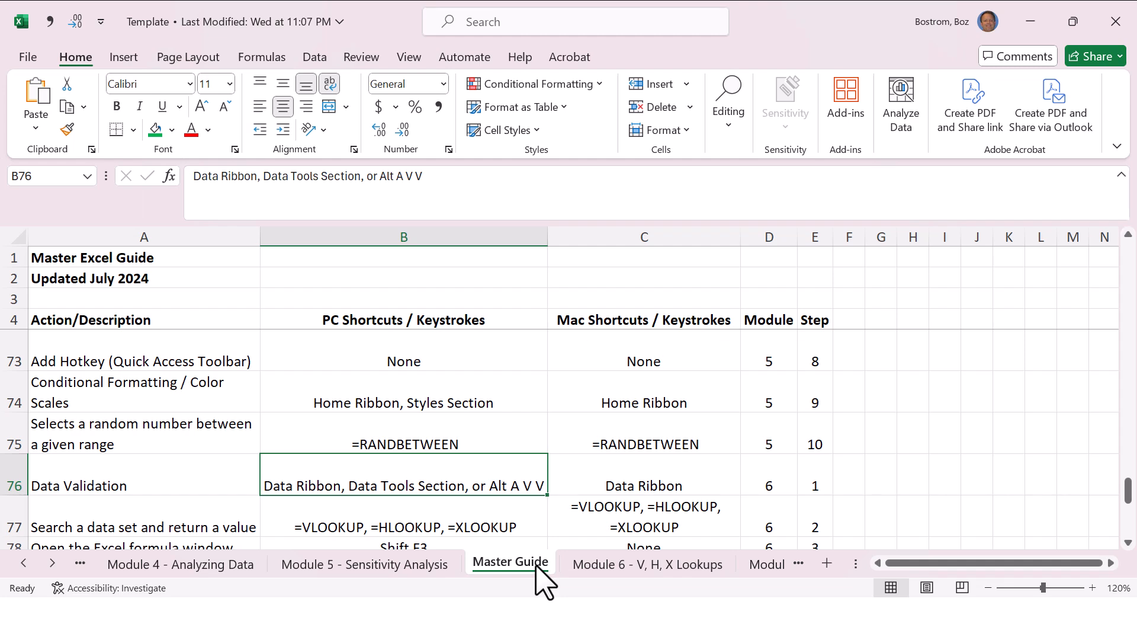
# Step: Switch to the Module 6 - V, H, X Lookups worksheet and look over its Vlookup State column
pyautogui.hotkey('ctrl', 'pagedown')
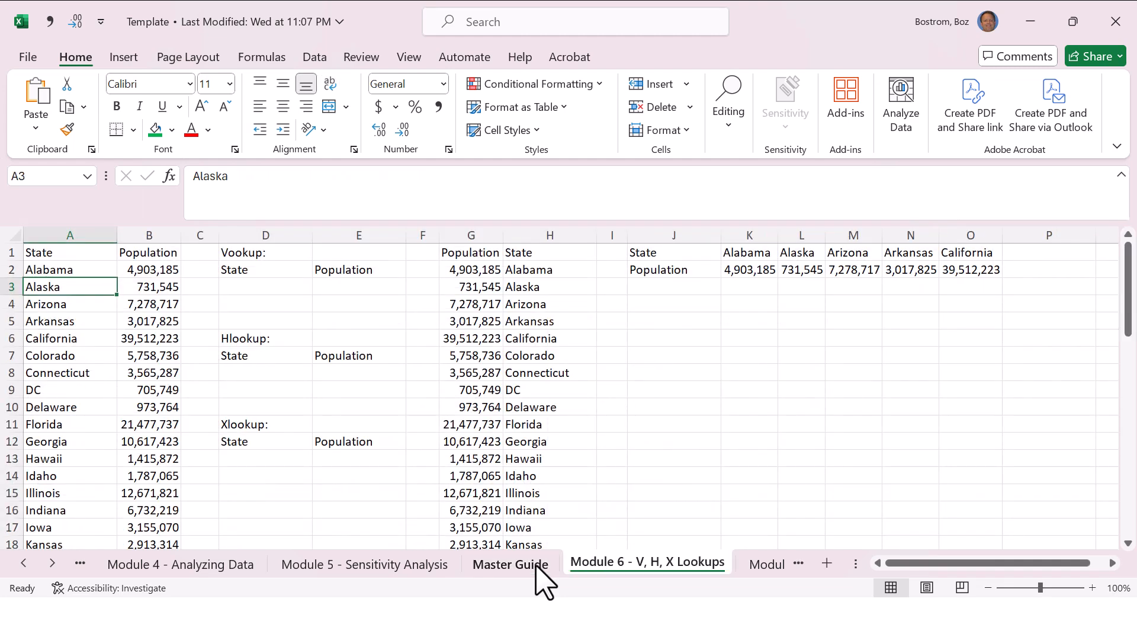
pyautogui.press('Right')
pyautogui.press('Right')
pyautogui.press('Right')
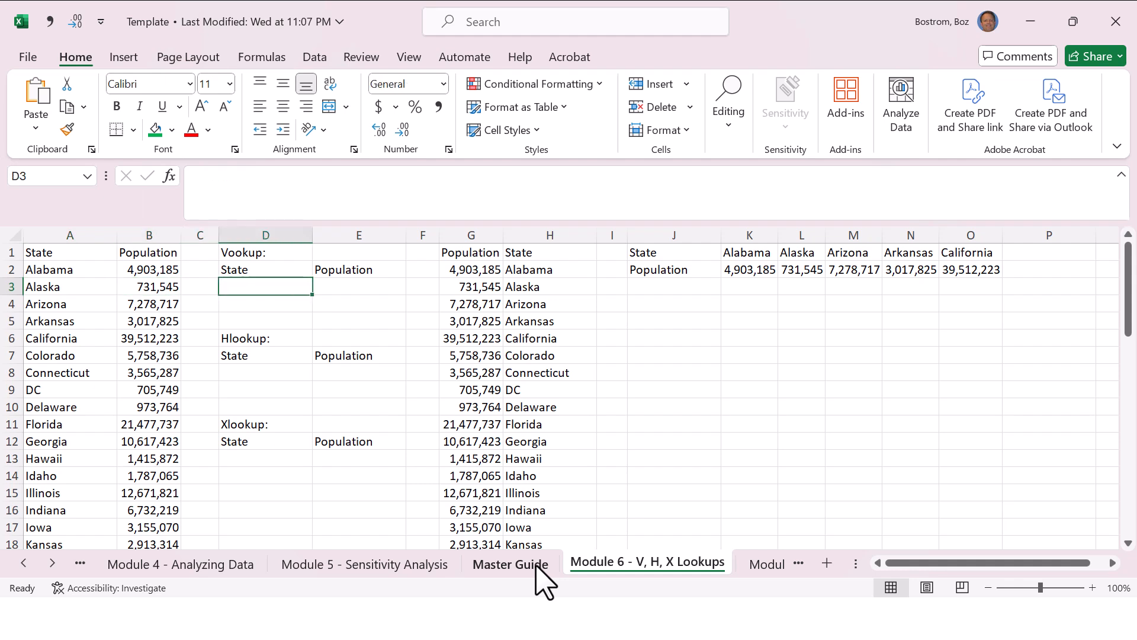
pyautogui.press('Left')
pyautogui.press('Left')
pyautogui.press('Left')
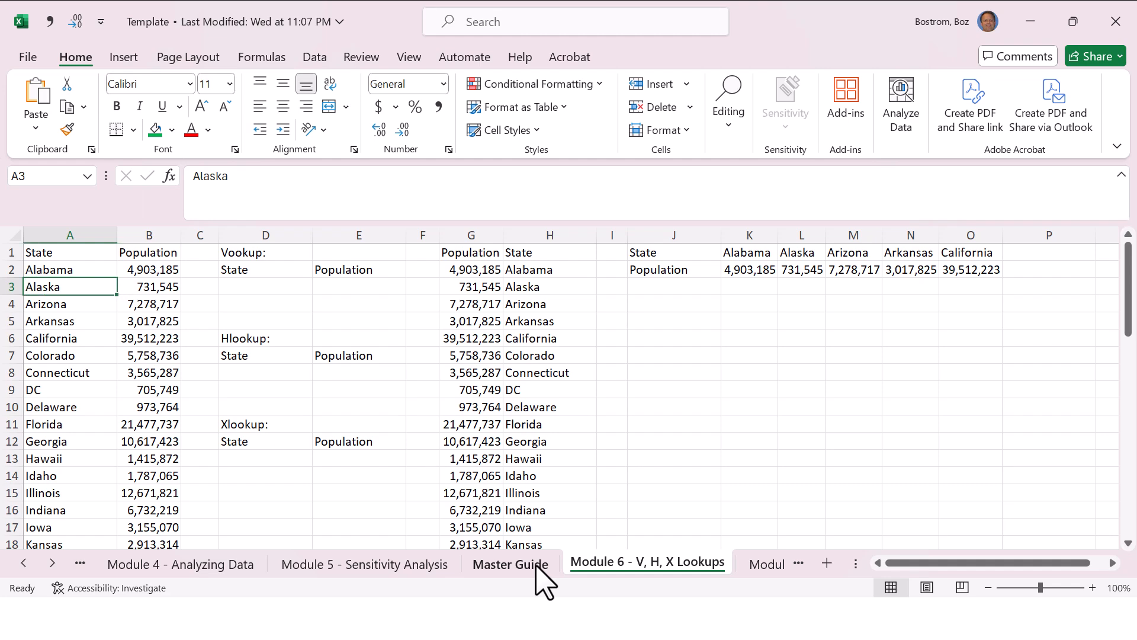
# Step: Examine the full list of states in column A and their populations in column B
pyautogui.press('End')
pyautogui.press('Down')
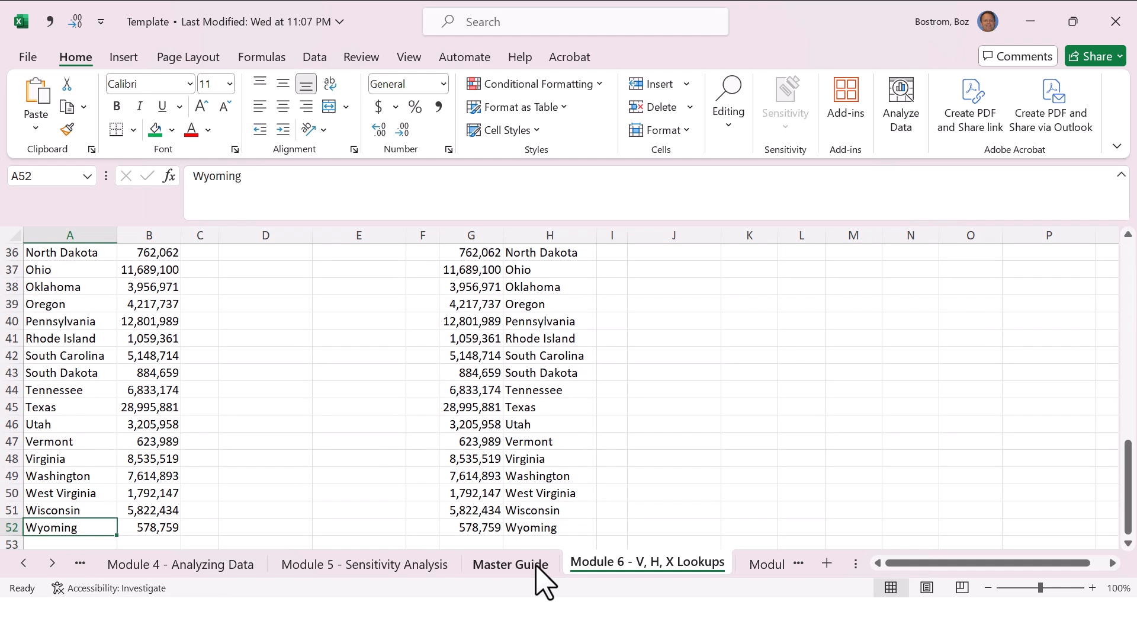
pyautogui.press('End')
pyautogui.press('Up')
pyautogui.press('Down')
pyautogui.press('Down')
pyautogui.press('Down')
pyautogui.press('Down')
pyautogui.press('Down')
pyautogui.press('Down')
pyautogui.press('Down')
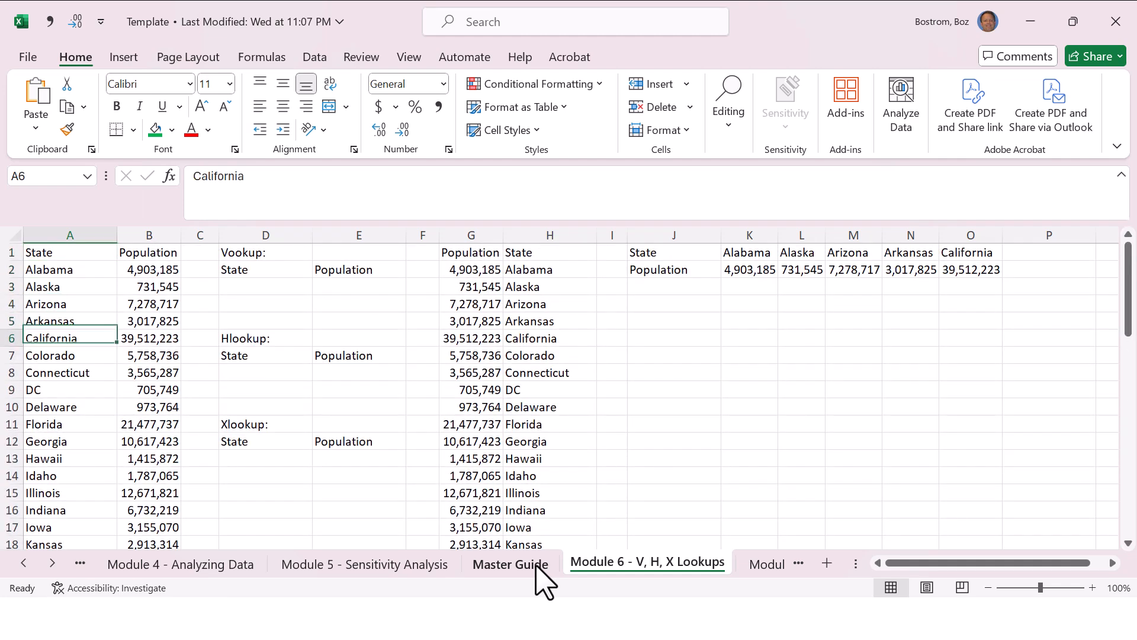
pyautogui.press('Right')
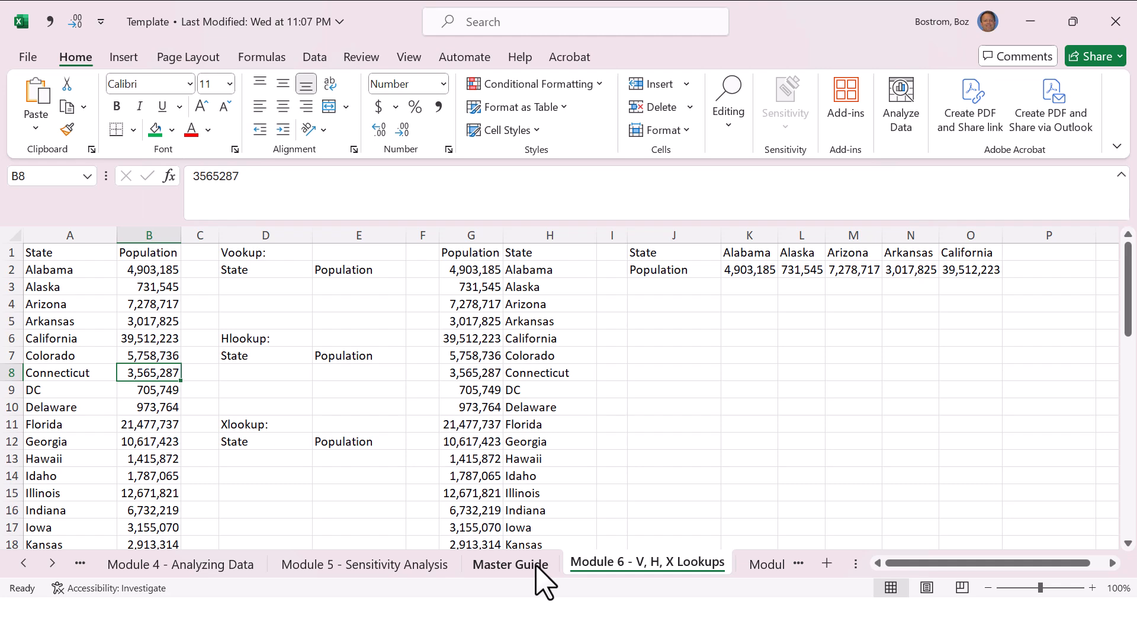
pyautogui.press('End')
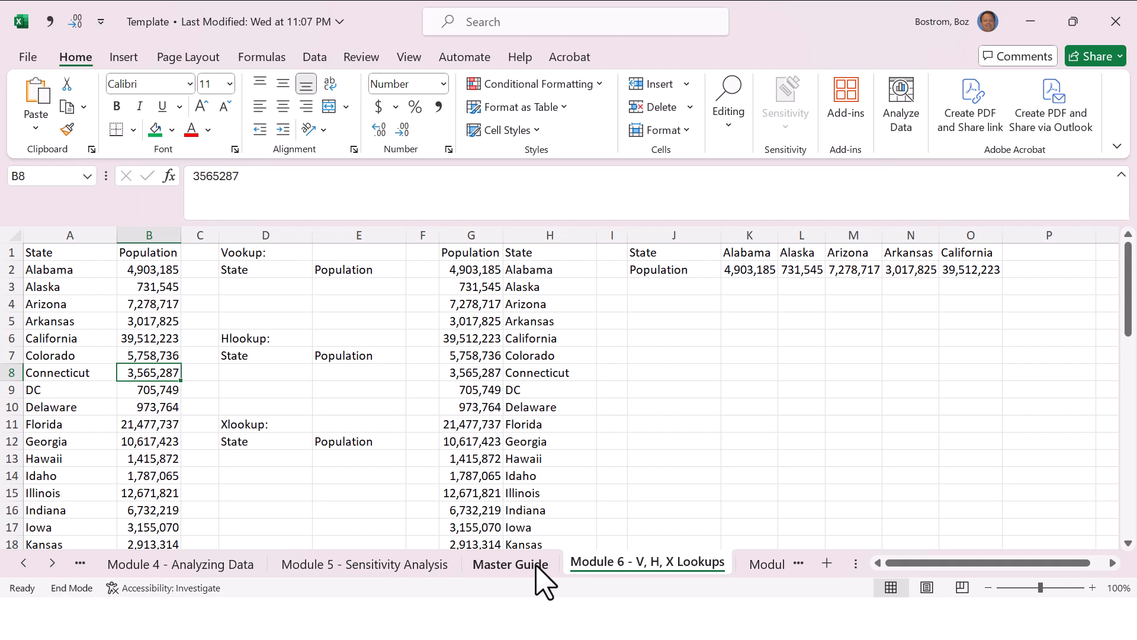
pyautogui.press('Down')
pyautogui.press('Up')
pyautogui.press('End')
pyautogui.press('Up')
pyautogui.press('Right')
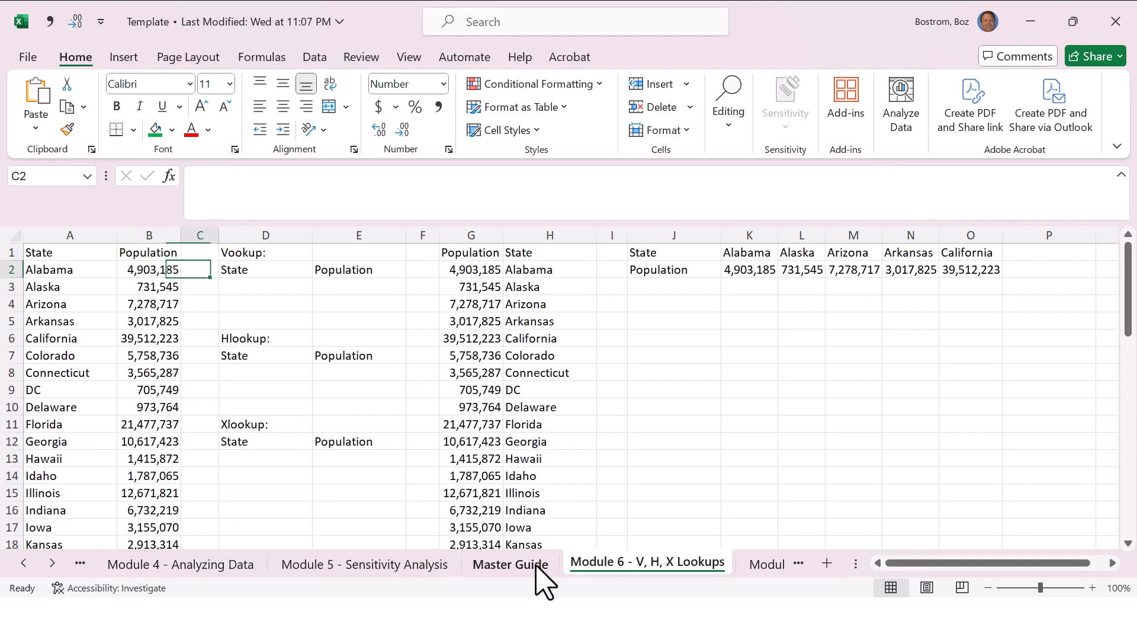
# Step: Enter Minnesota in cell D3 under the Vlookup State heading
pyautogui.press('Down')
pyautogui.press('Down')
pyautogui.press('Right')
pyautogui.write('A')
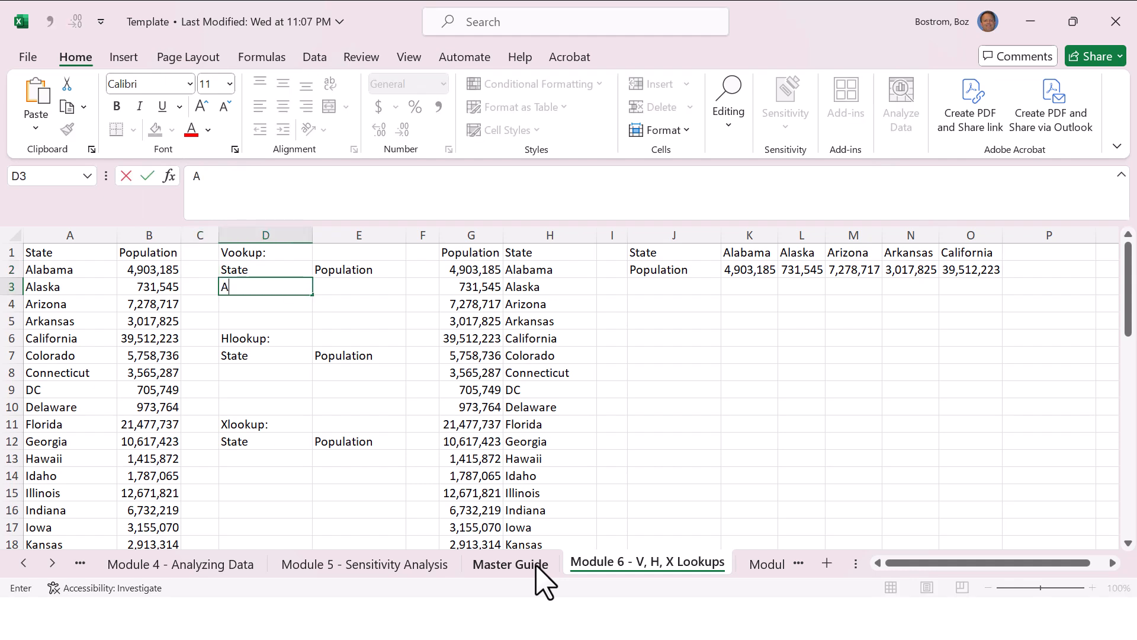
pyautogui.press('BackSpace')
pyautogui.write('Minnesot')
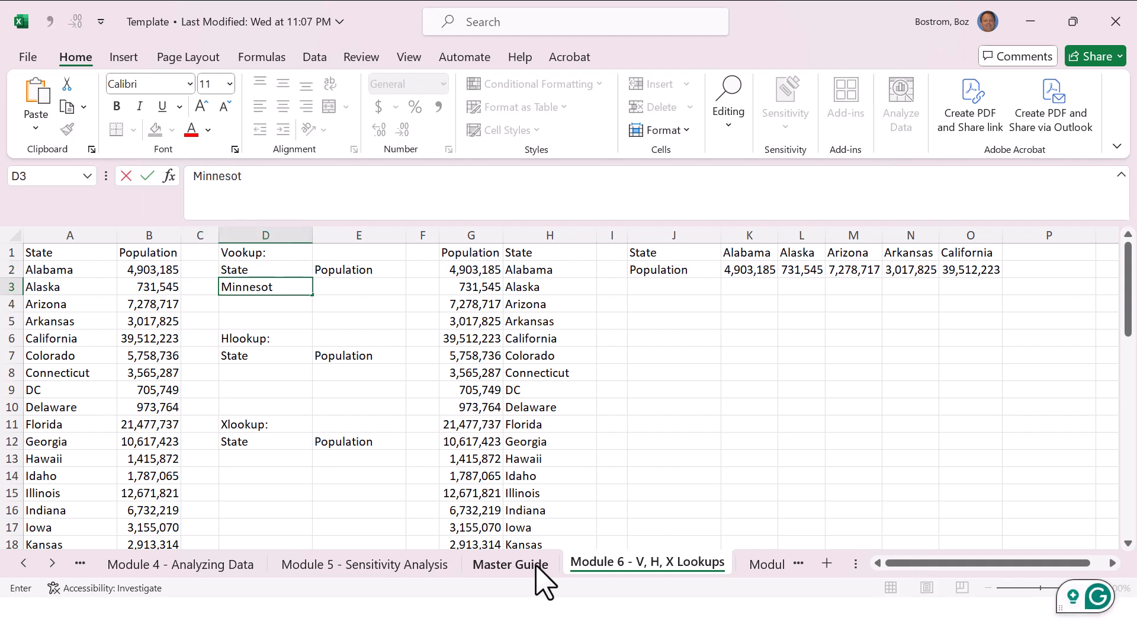
pyautogui.write('a')
pyautogui.press('Return')
# Step: Enter the placeholder ????? in population cell E3, and clear both E3 and the state in D3
pyautogui.press('Up')
pyautogui.press('Right')
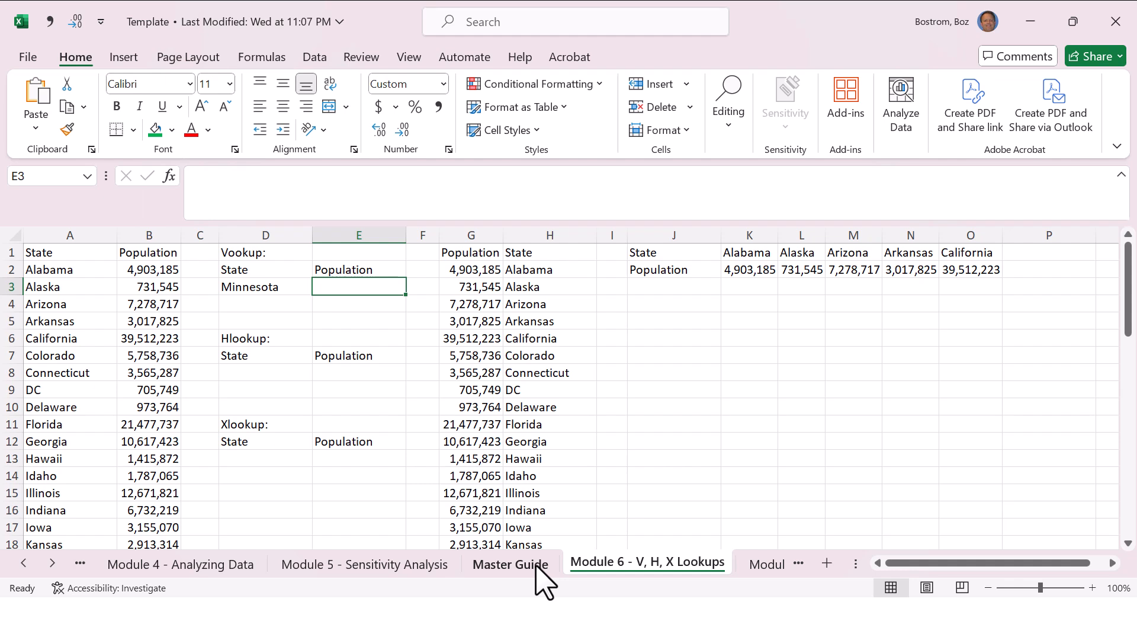
pyautogui.write('??')
pyautogui.press('Return')
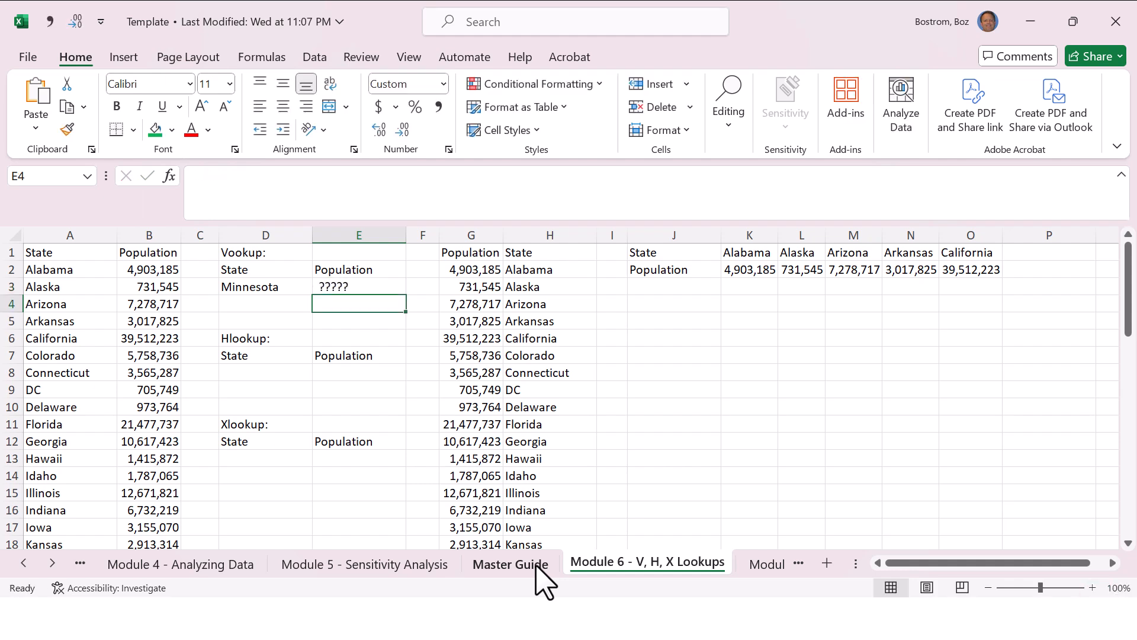
pyautogui.press('Up')
pyautogui.press('Delete')
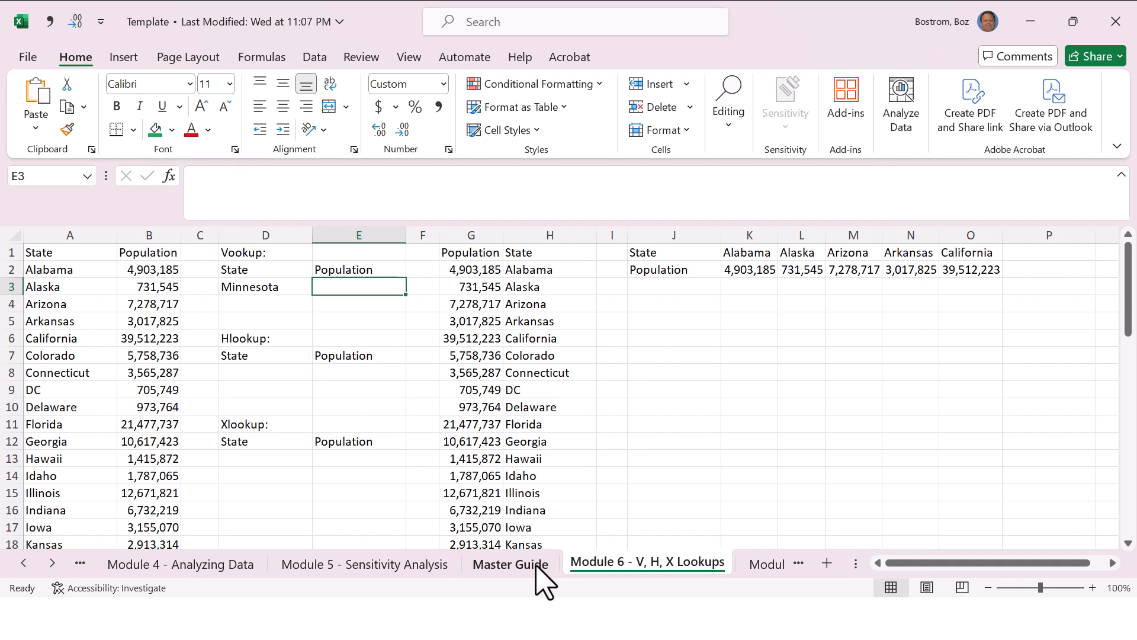
pyautogui.press('Left')
pyautogui.press('Delete')
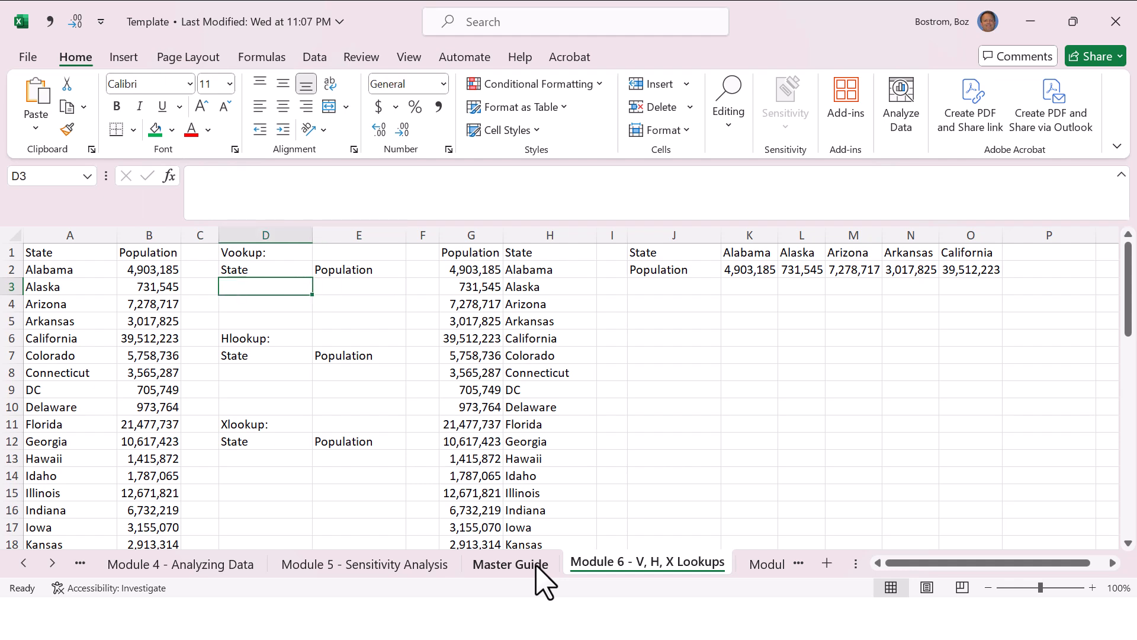
# Step: Enter the misspelled state Minneota in cell D3 and clear the cell again
pyautogui.write('Min')
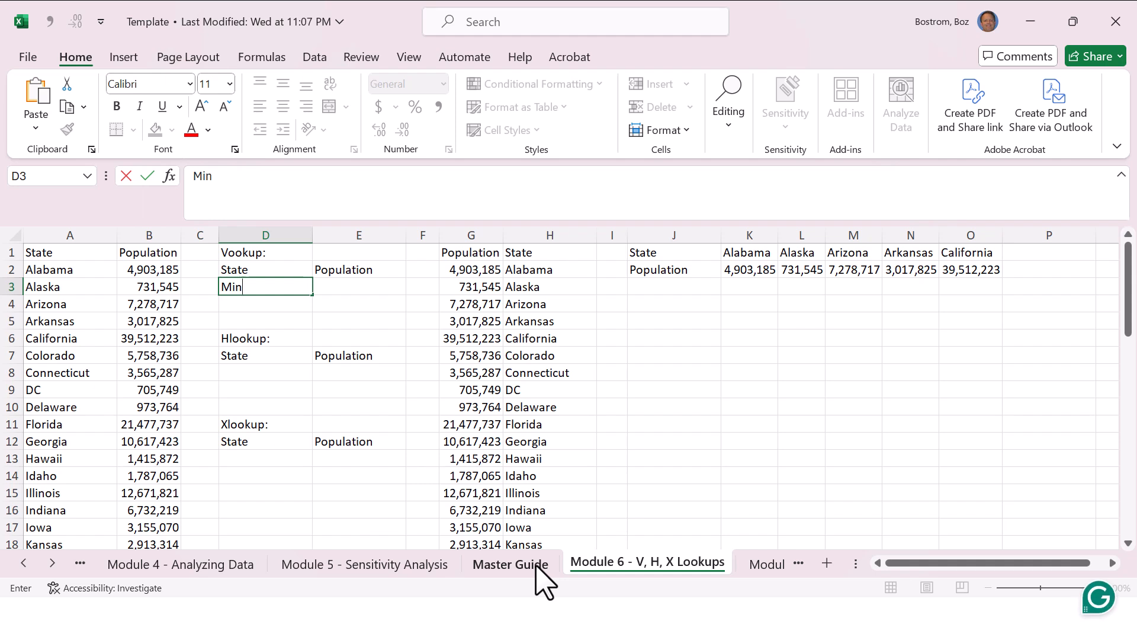
pyautogui.write('nesota')
pyautogui.press('Return')
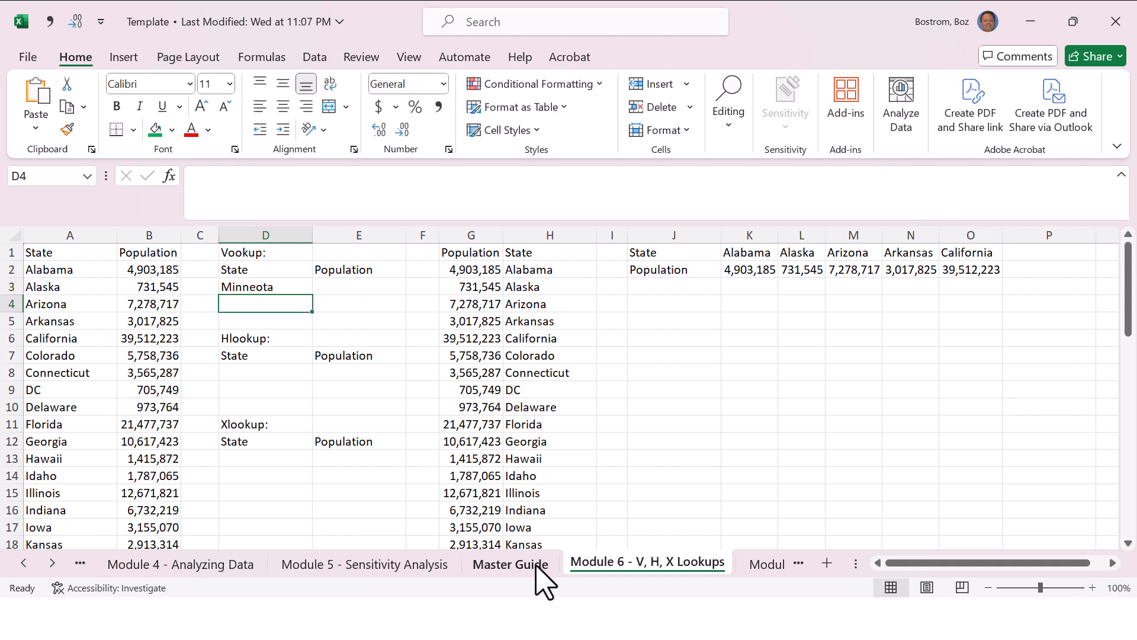
pyautogui.press('Up')
pyautogui.press('Delete')
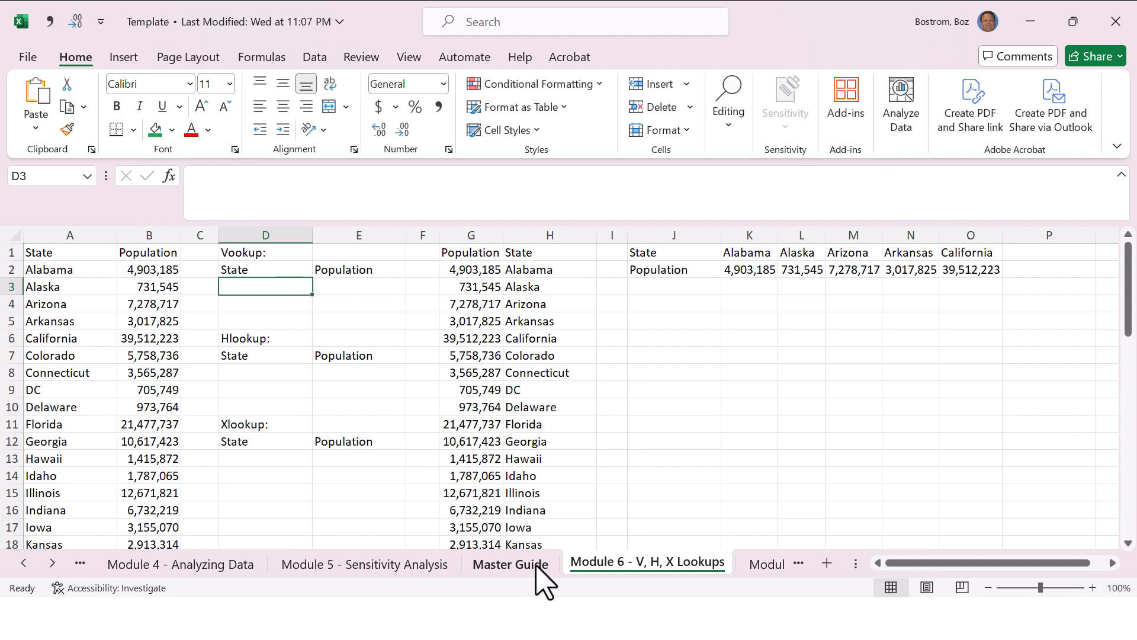
# Step: Open Data Validation for cell D3 and set the allowed entry type to List
pyautogui.click(315, 57)
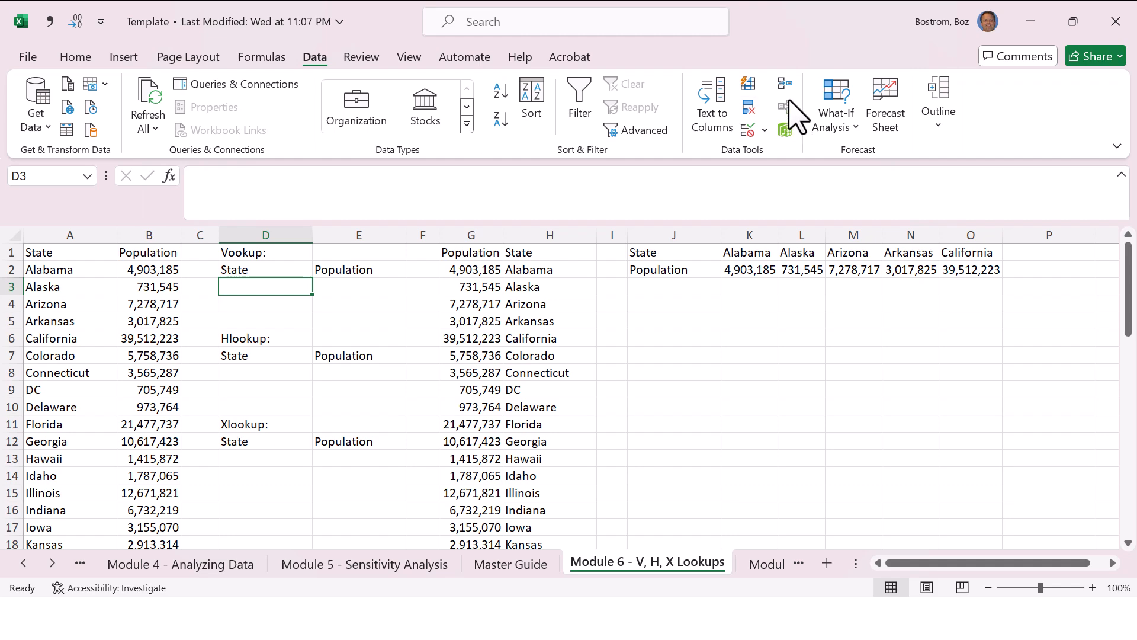
pyautogui.click(749, 130)
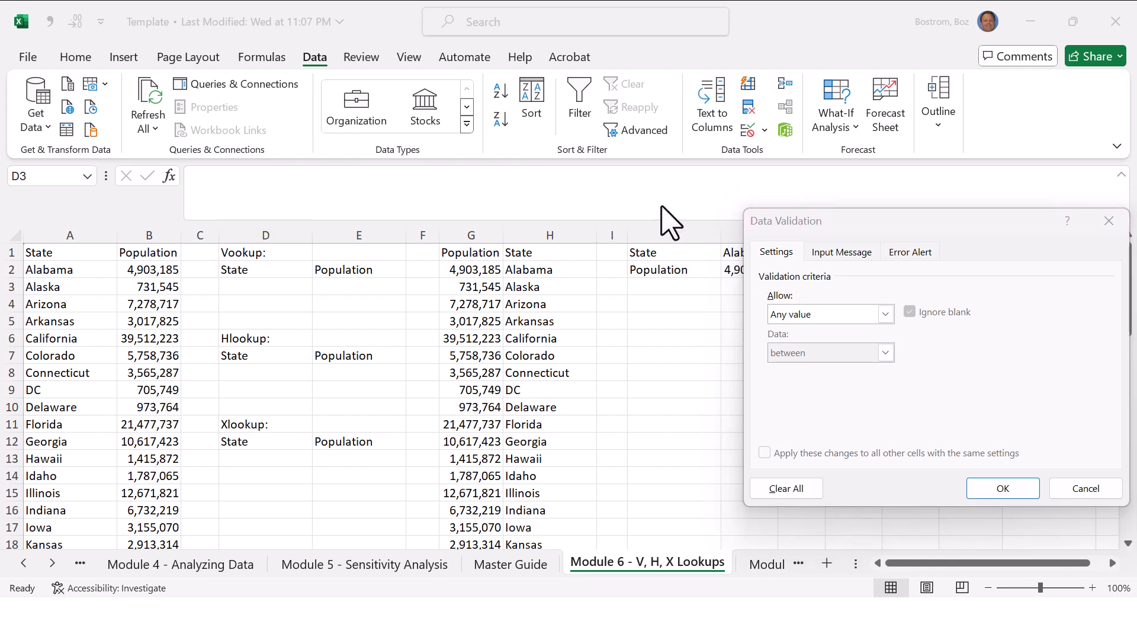
pyautogui.click(862, 315)
pyautogui.click(817, 368)
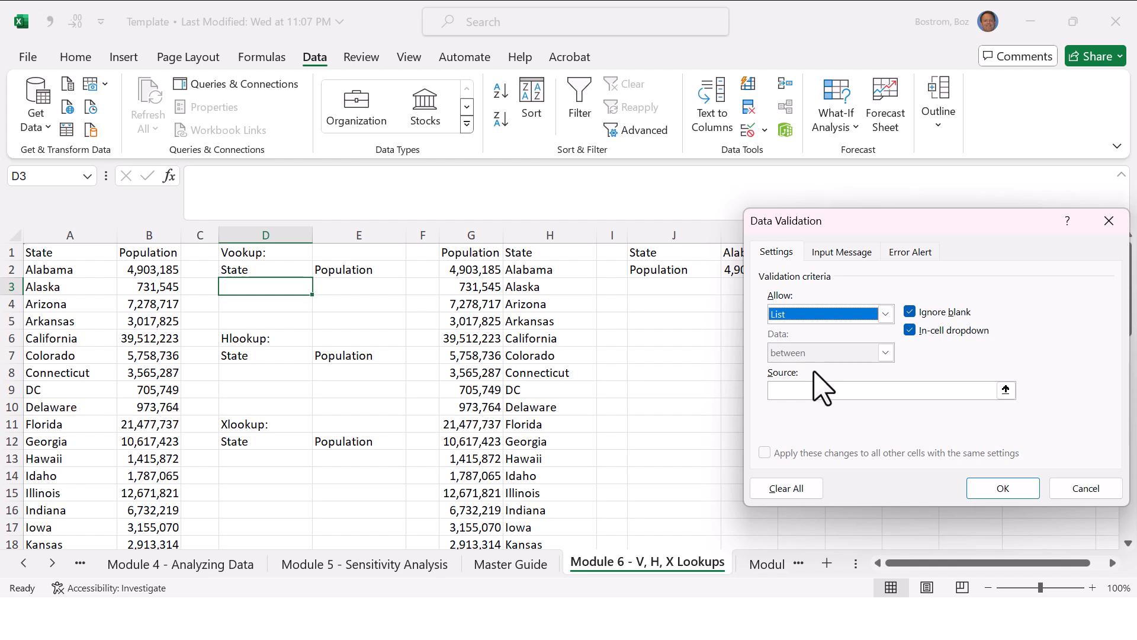
pyautogui.click(813, 390)
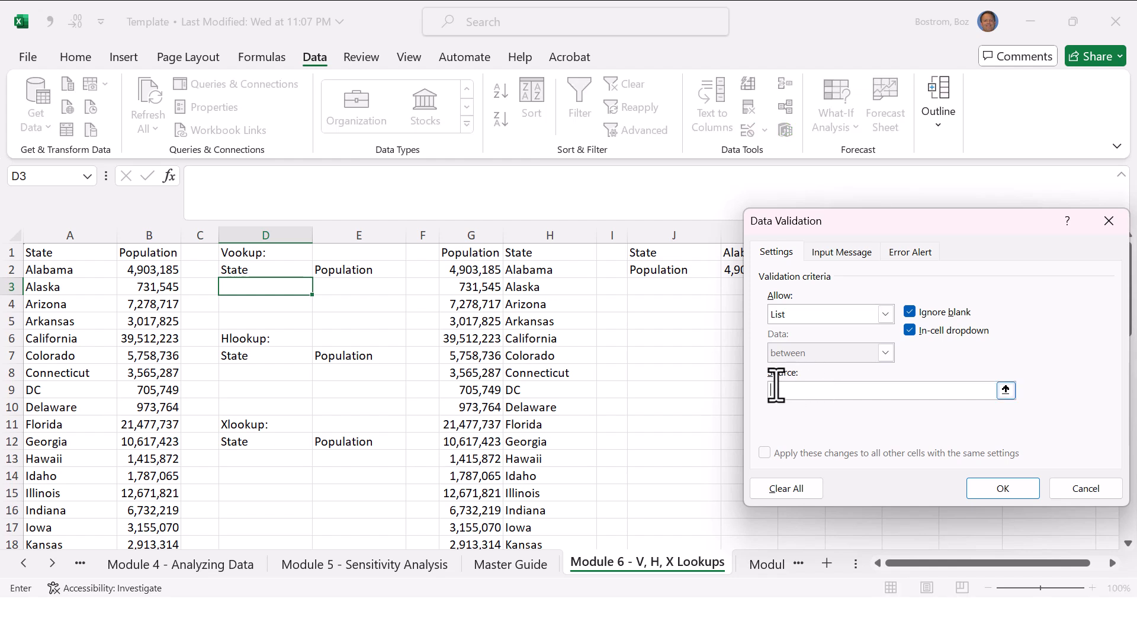
# Step: Try Any value and Whole number as the allowed entry types in the validation settings
pyautogui.click(880, 314)
pyautogui.click(841, 329)
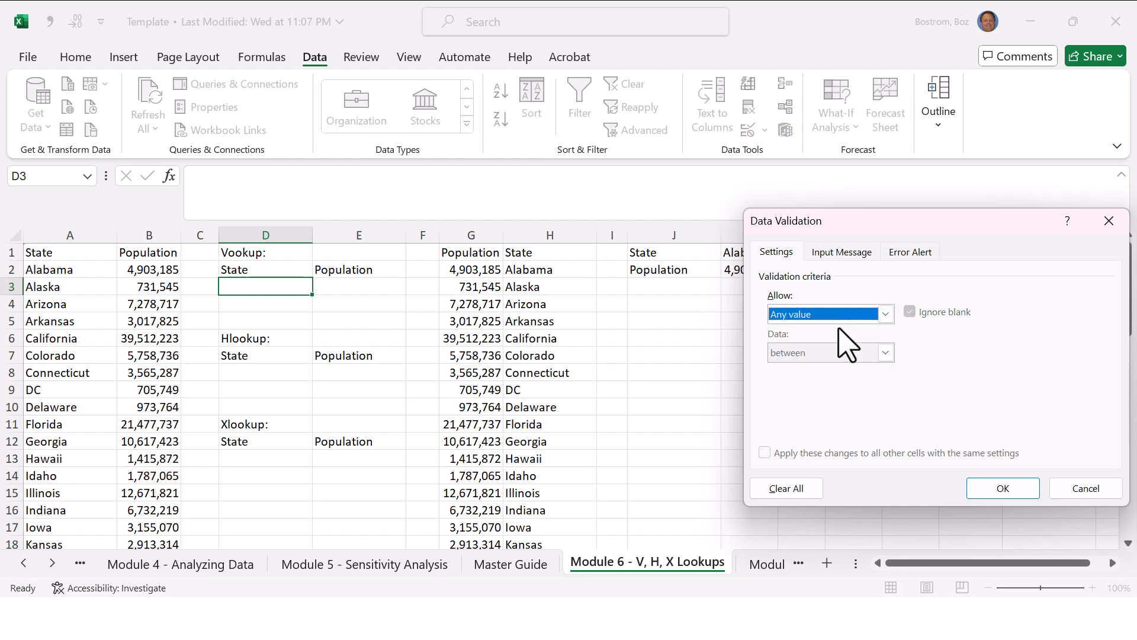
pyautogui.click(845, 315)
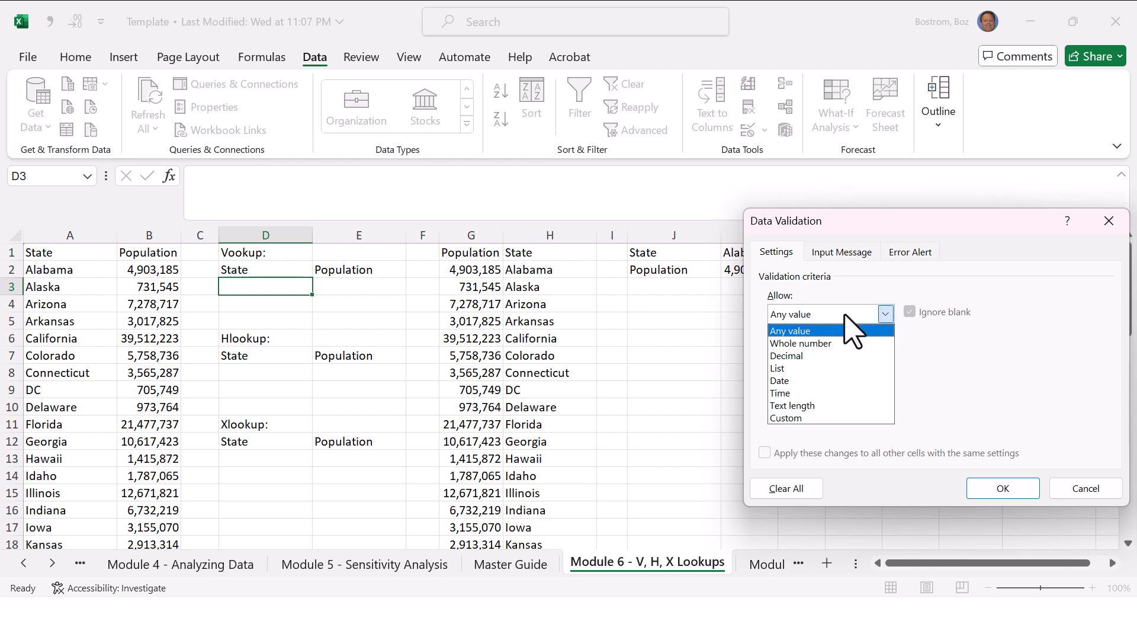
pyautogui.click(841, 344)
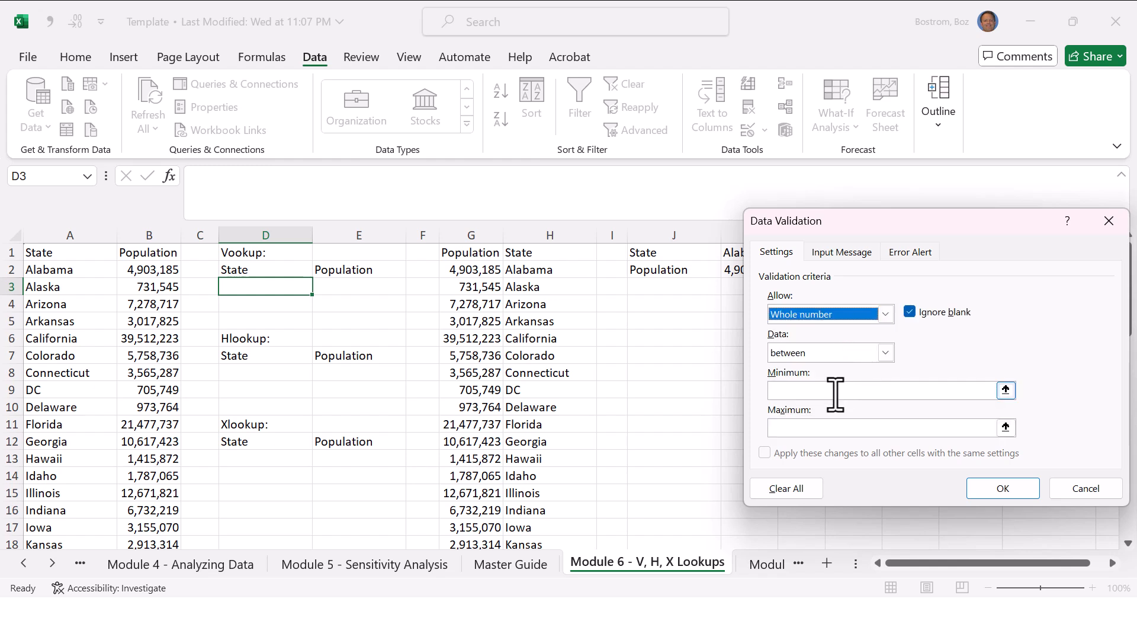
# Step: Restrict cell D3 to a List with the source =$A$2:$A$52 and apply the validation
pyautogui.click(856, 314)
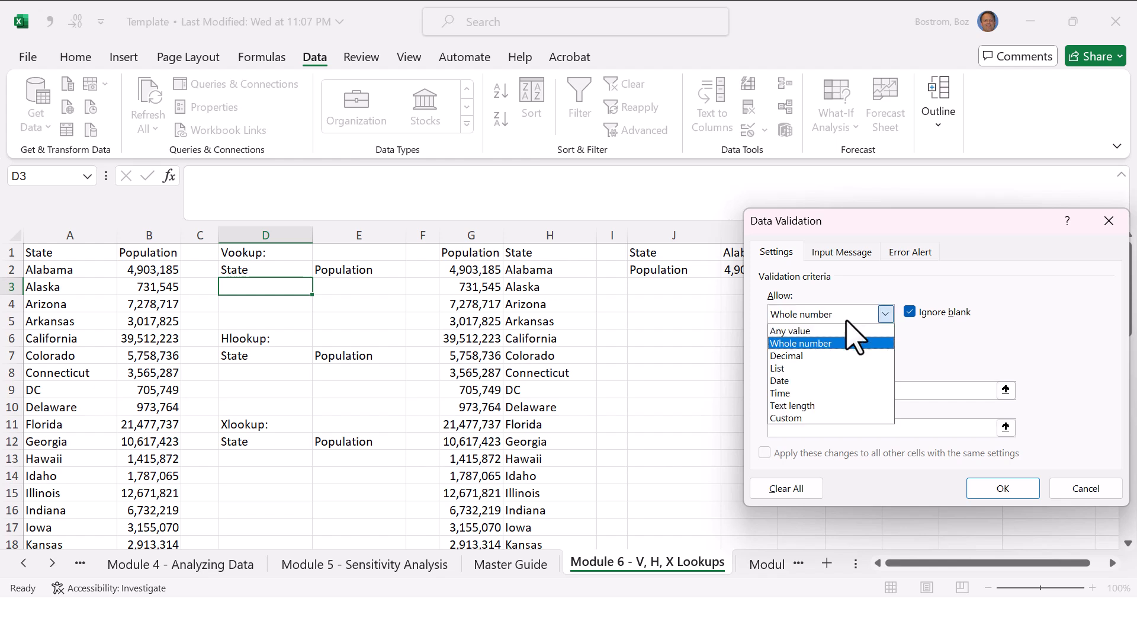
pyautogui.click(838, 368)
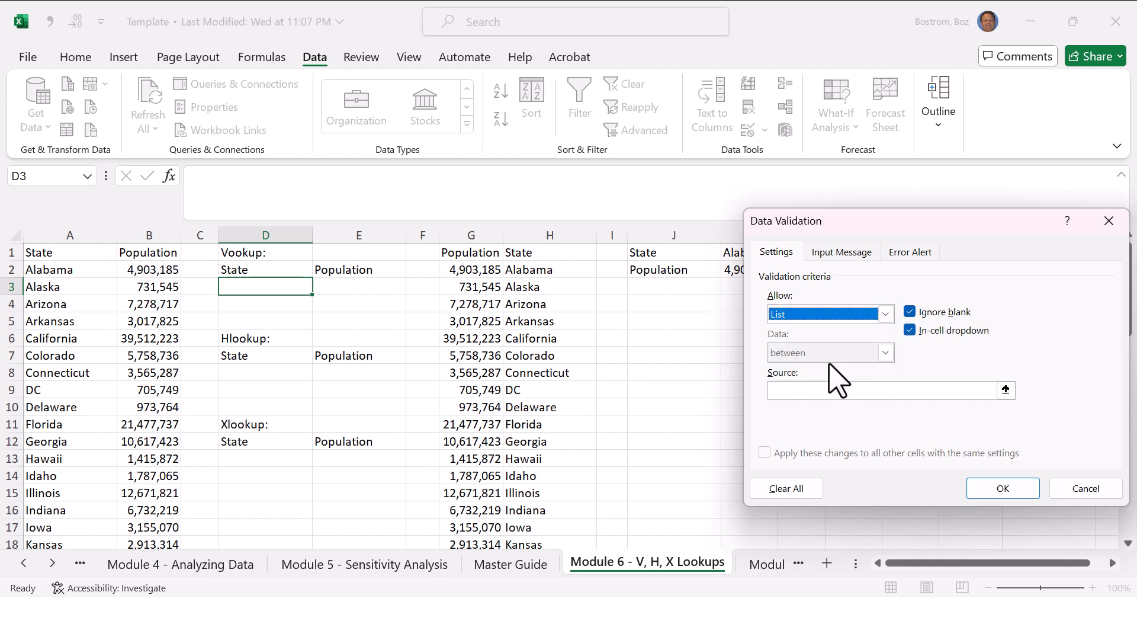
pyautogui.click(824, 390)
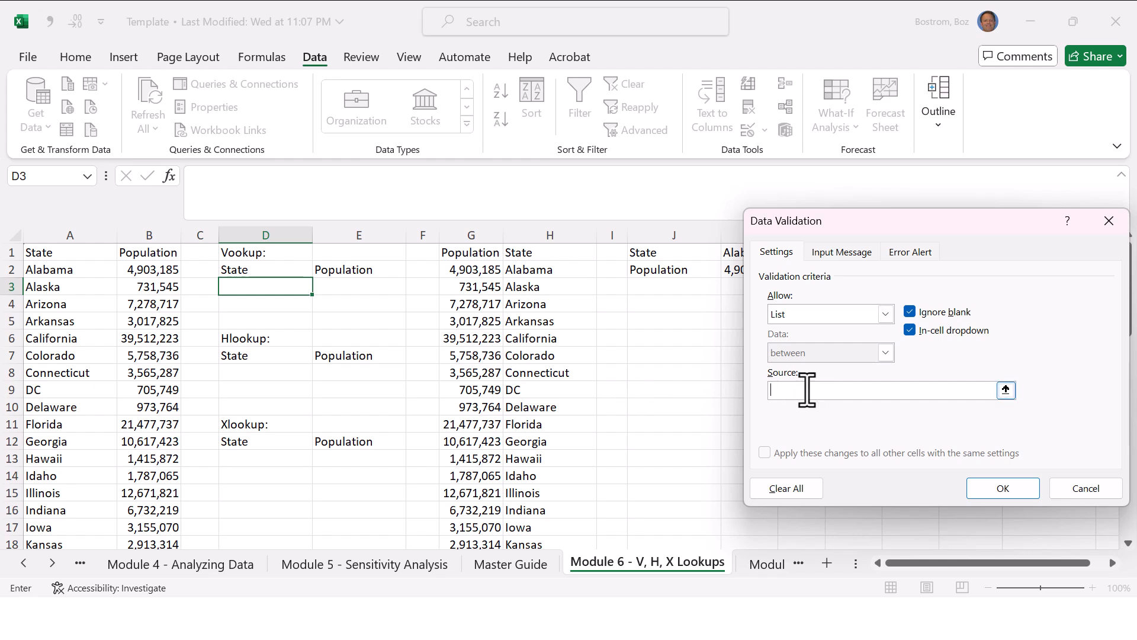
pyautogui.click(55, 270)
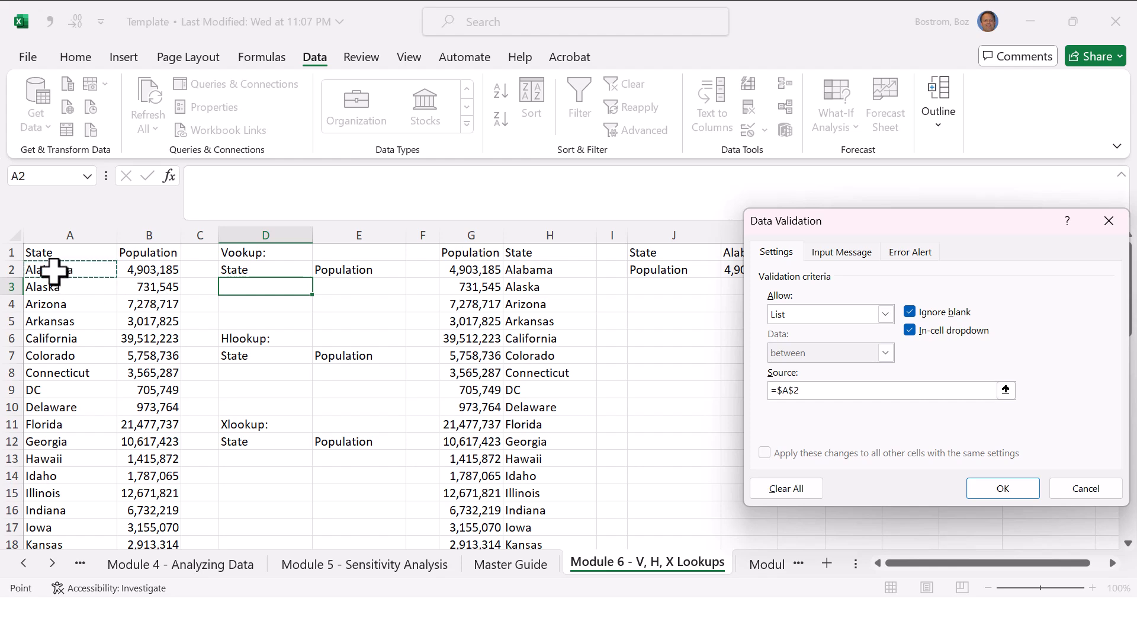
pyautogui.press('End')
pyautogui.hotkey('shift', 'Down')
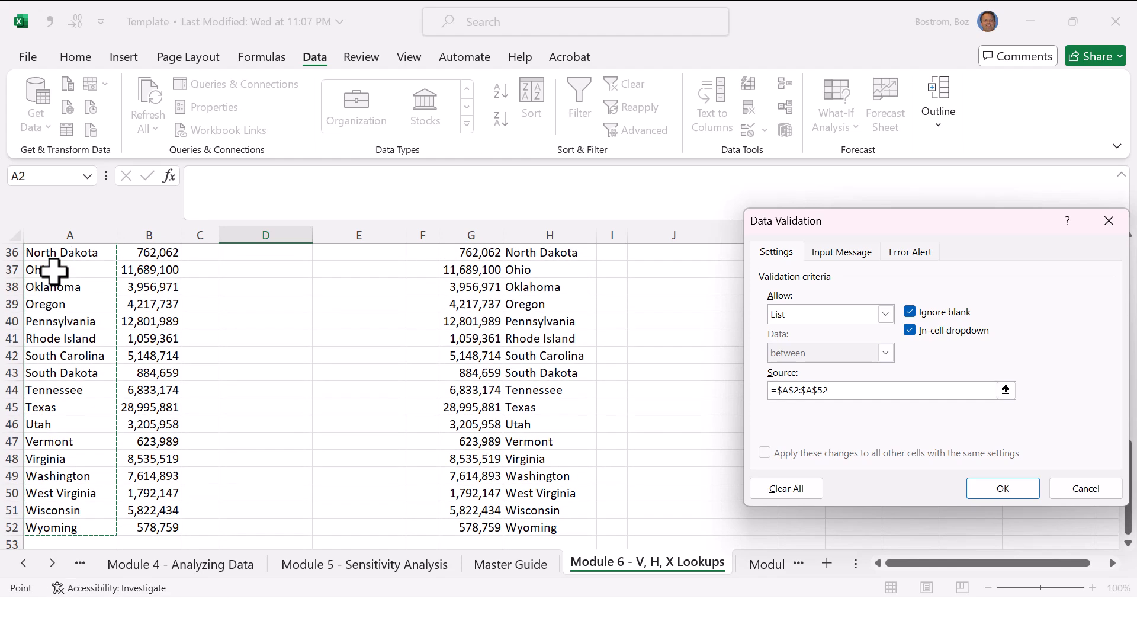
pyautogui.click(1005, 490)
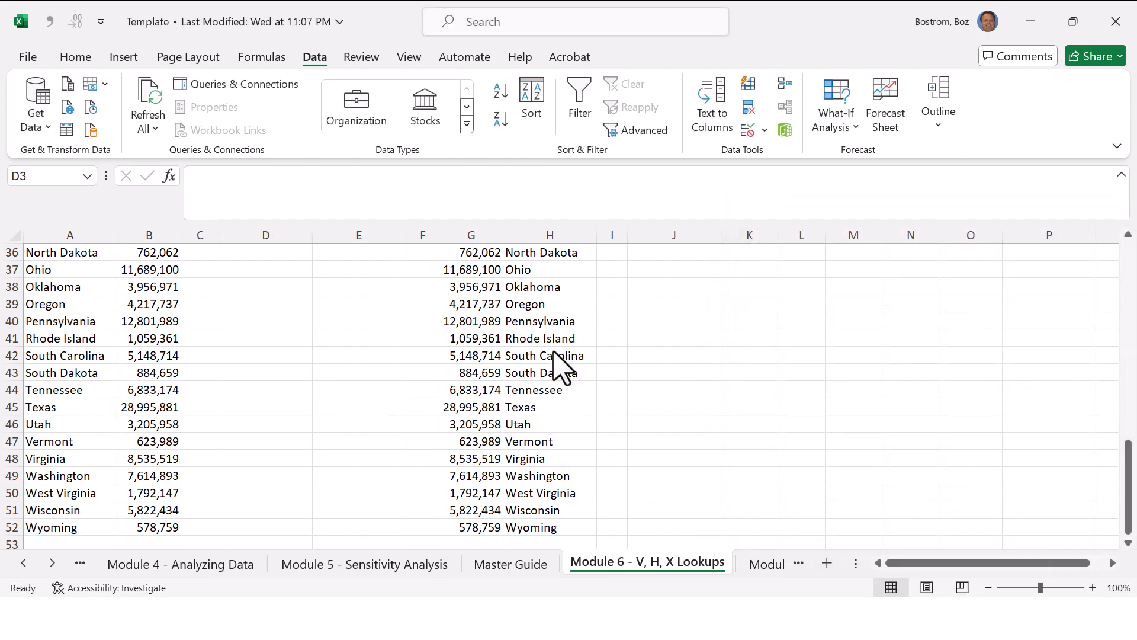
# Step: Return to cell D3 and compare it with the cells above and below to check for its in-cell dropdown
pyautogui.click(266, 287)
pyautogui.press('pageup')
pyautogui.press('pageup')
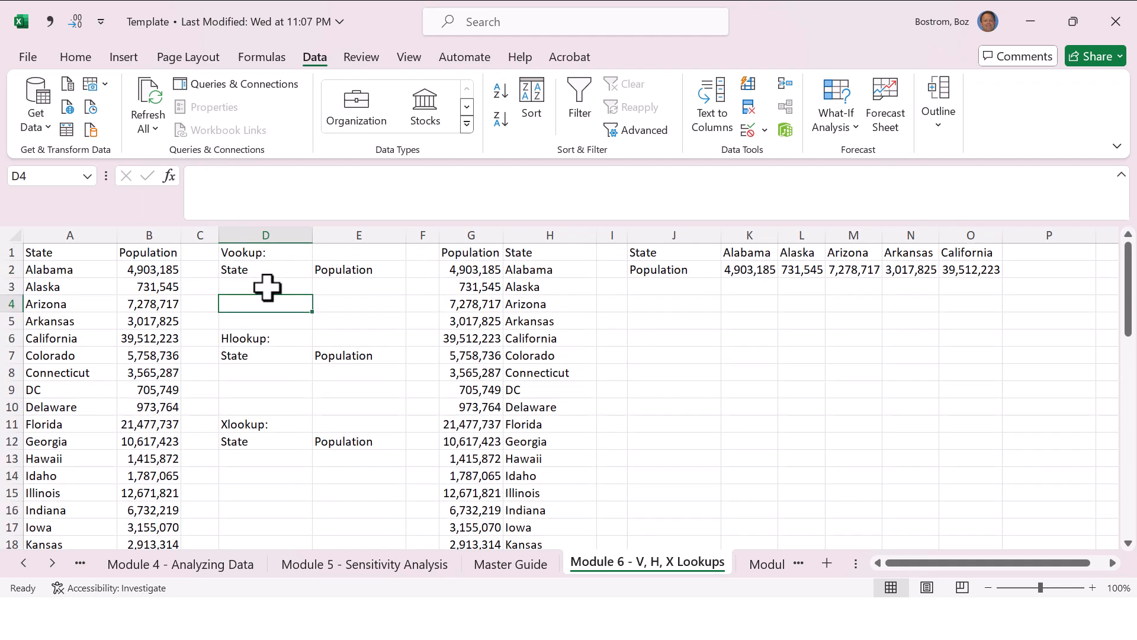
pyautogui.press('Up')
pyautogui.press('Up')
pyautogui.press('Down')
pyautogui.press('Down')
pyautogui.press('Up')
pyautogui.press('Up')
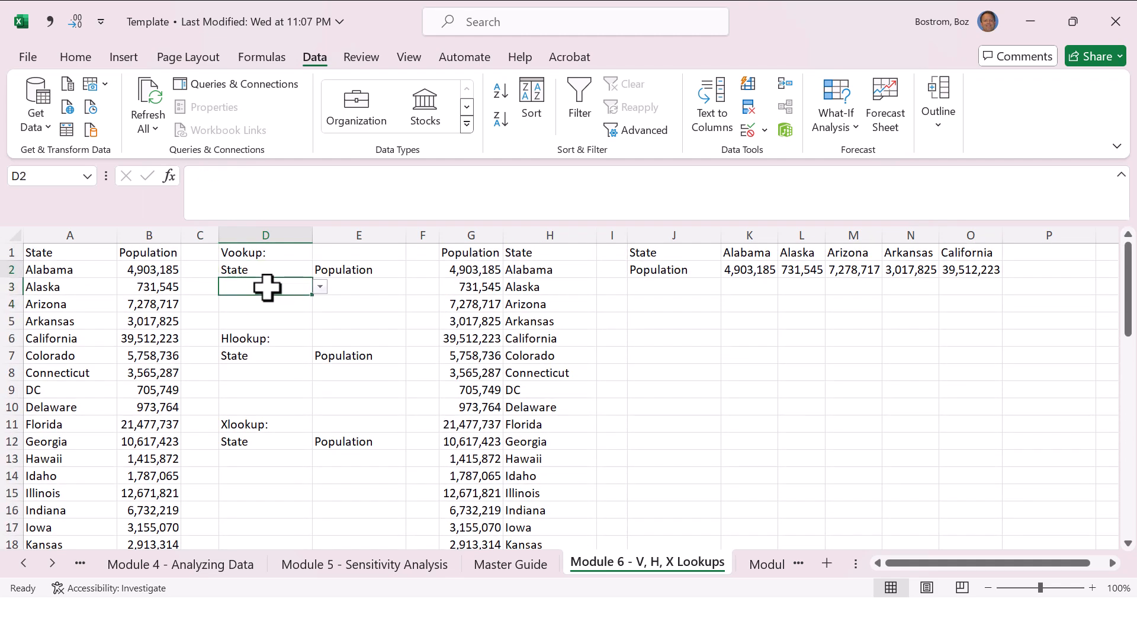
pyautogui.press('Up')
pyautogui.press('Down')
pyautogui.press('Down')
pyautogui.press('Up')
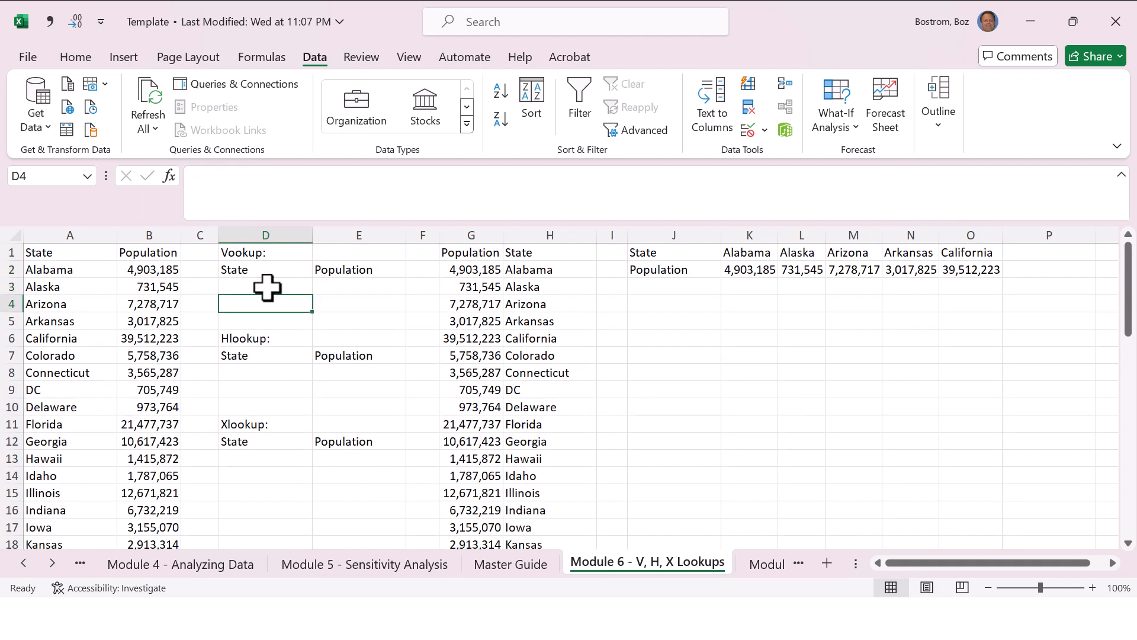
# Step: Choose Minnesota from the state dropdown list in cell D3
pyautogui.click(321, 287)
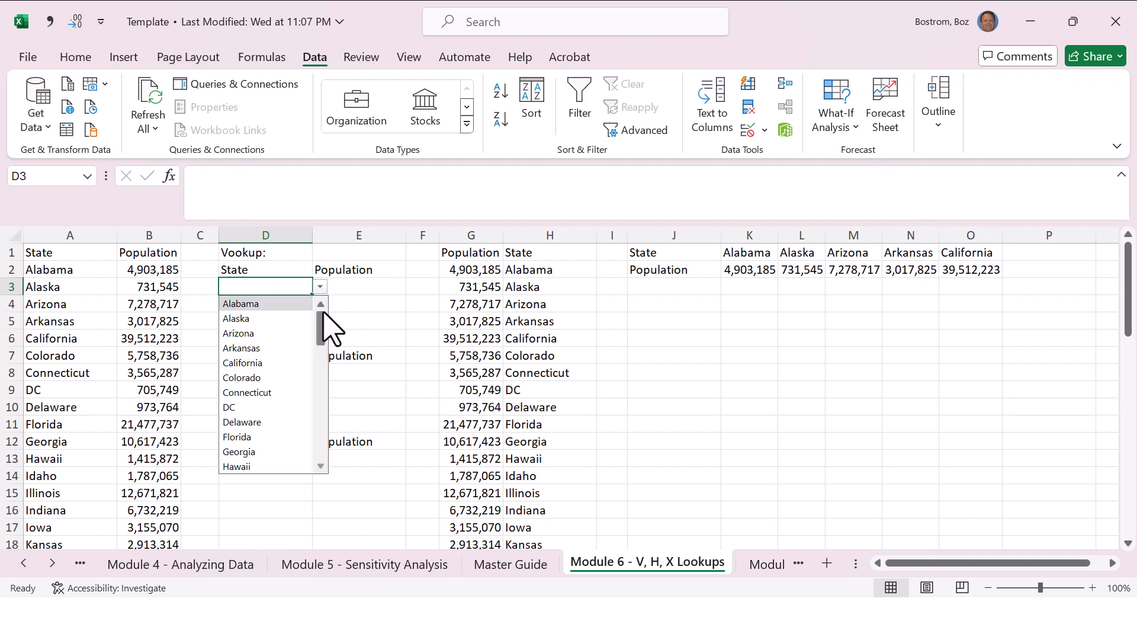
pyautogui.moveTo(323, 326); pyautogui.dragTo(336, 365)
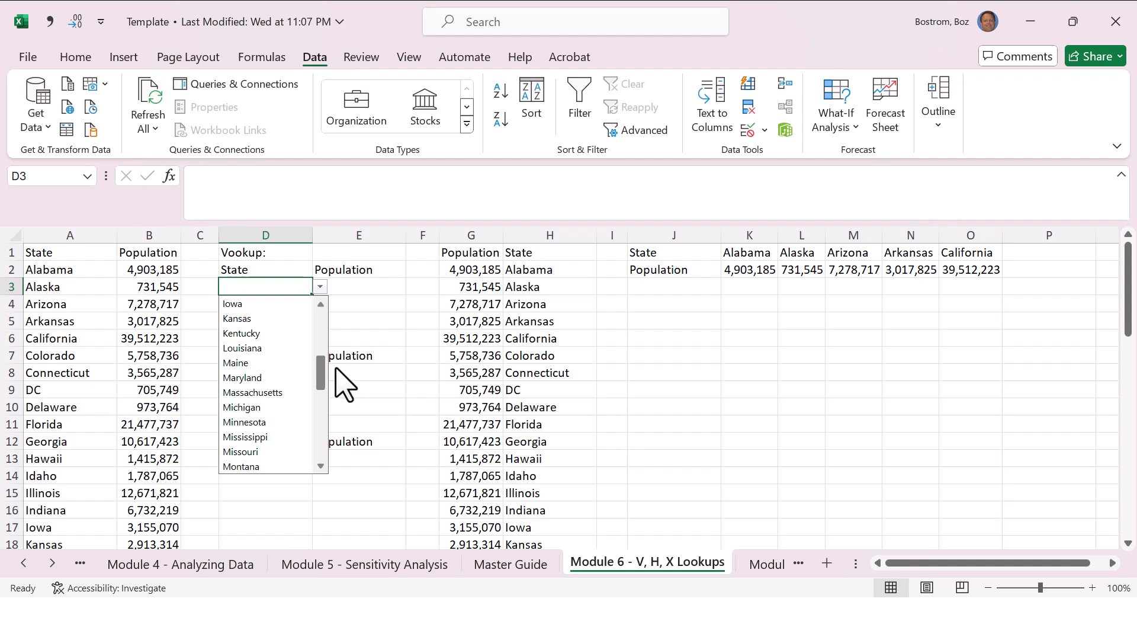
pyautogui.click(283, 423)
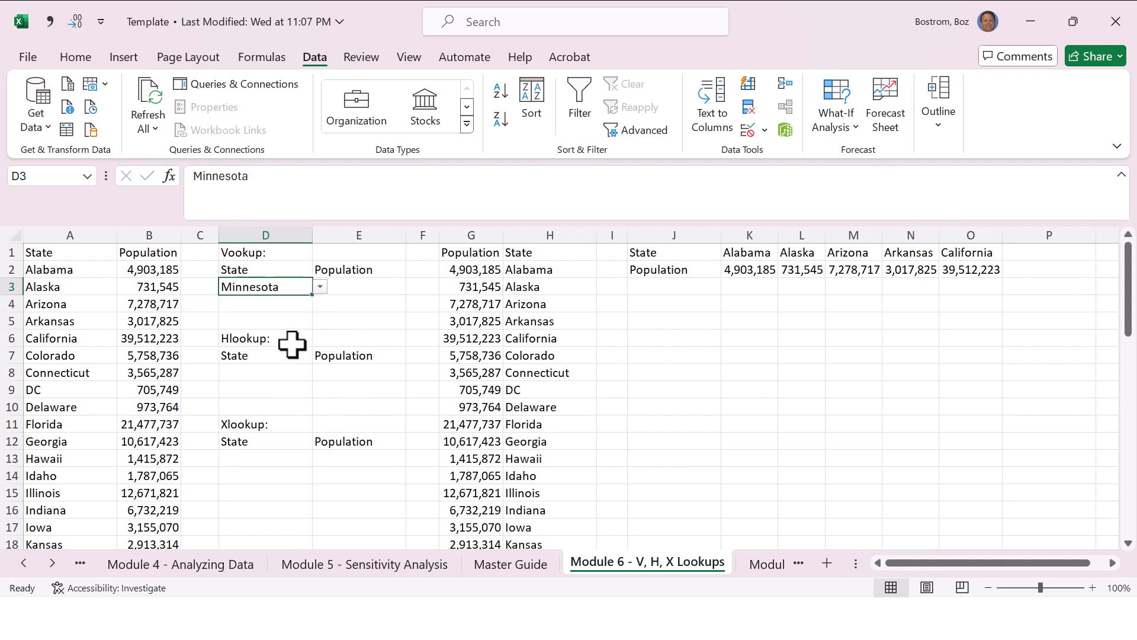
# Step: Replace the state in cell D3 with DC and then with Iowa
pyautogui.write('DC')
pyautogui.press('Return')
pyautogui.press('Up')
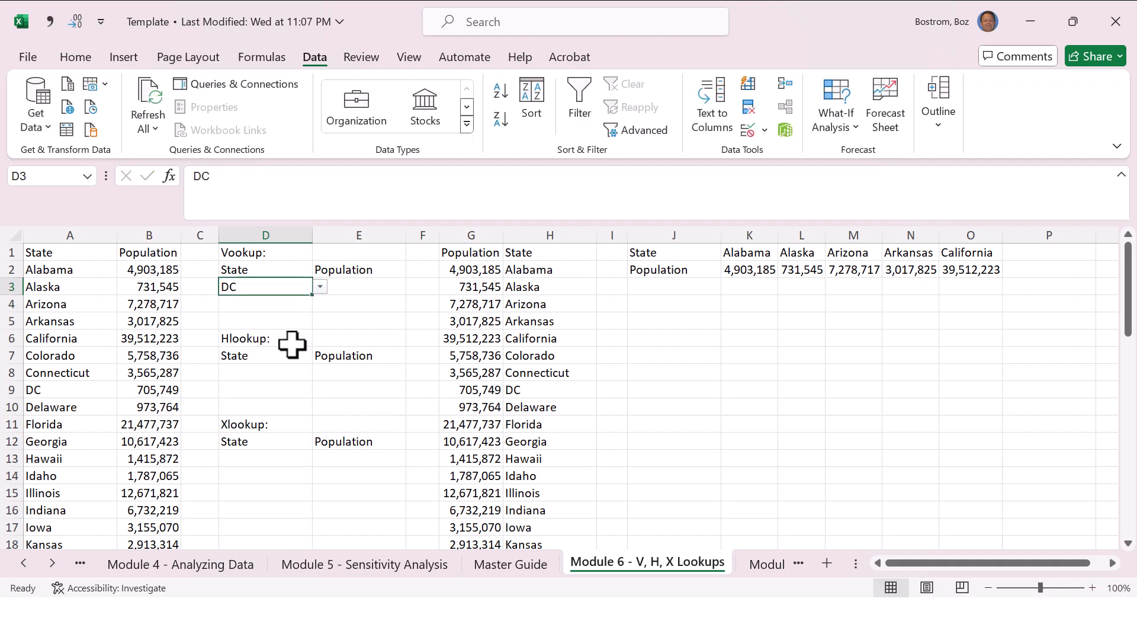
pyautogui.write('Iowa')
pyautogui.press('Return')
pyautogui.press('Up')
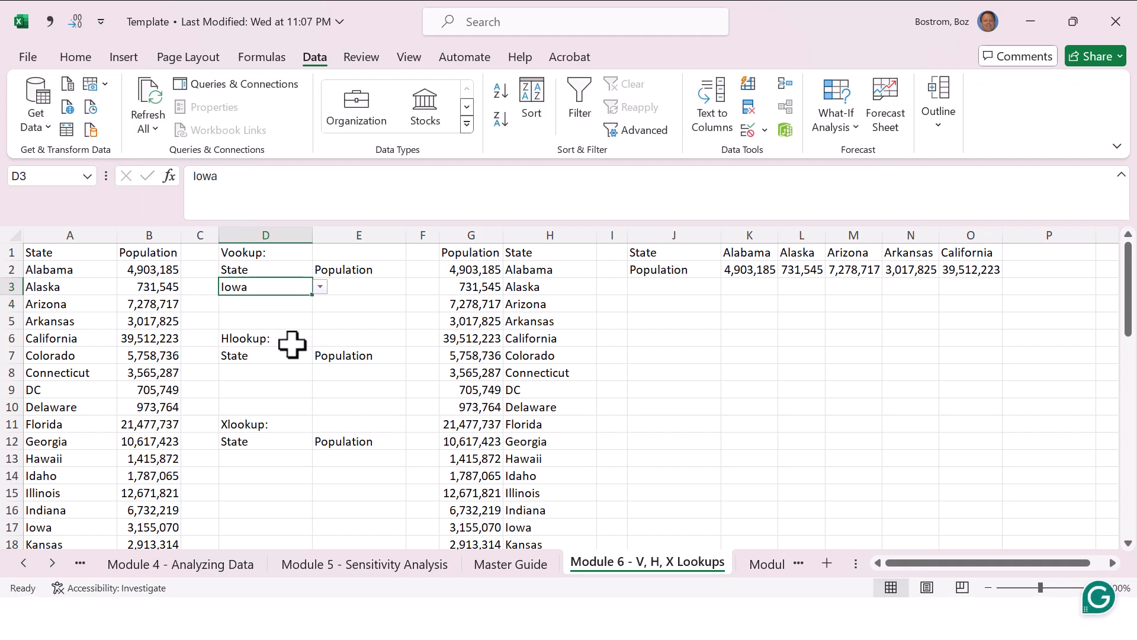
# Step: Try to enter the misspelled state "Iwoa" in cell D3 to test the validation, and cancel the entry
pyautogui.write('Iwop')
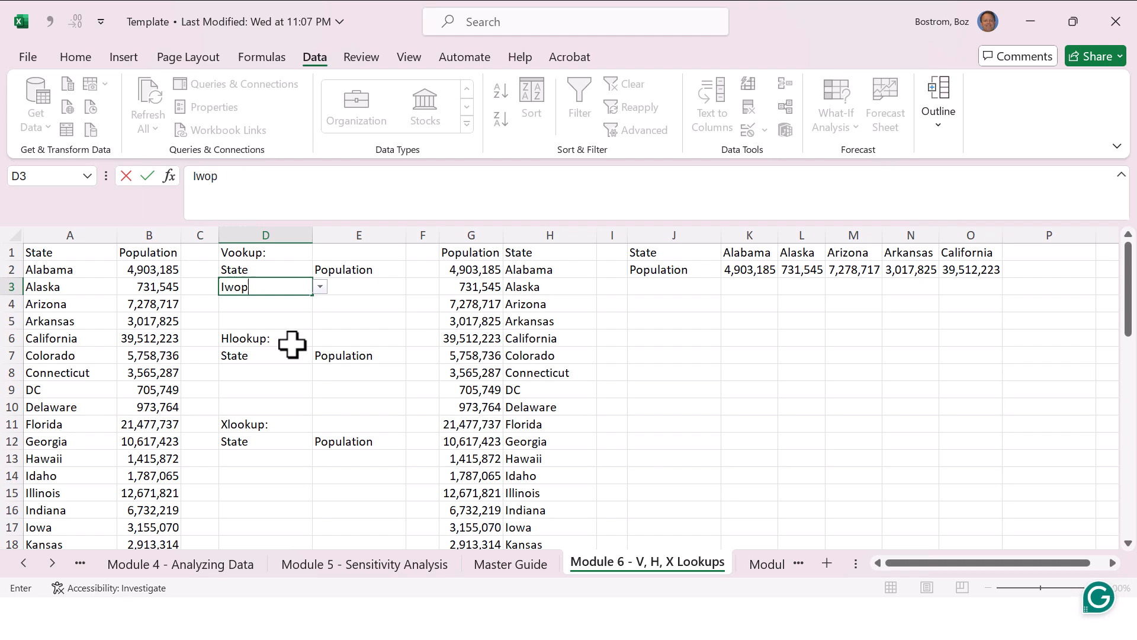
pyautogui.press('Return')
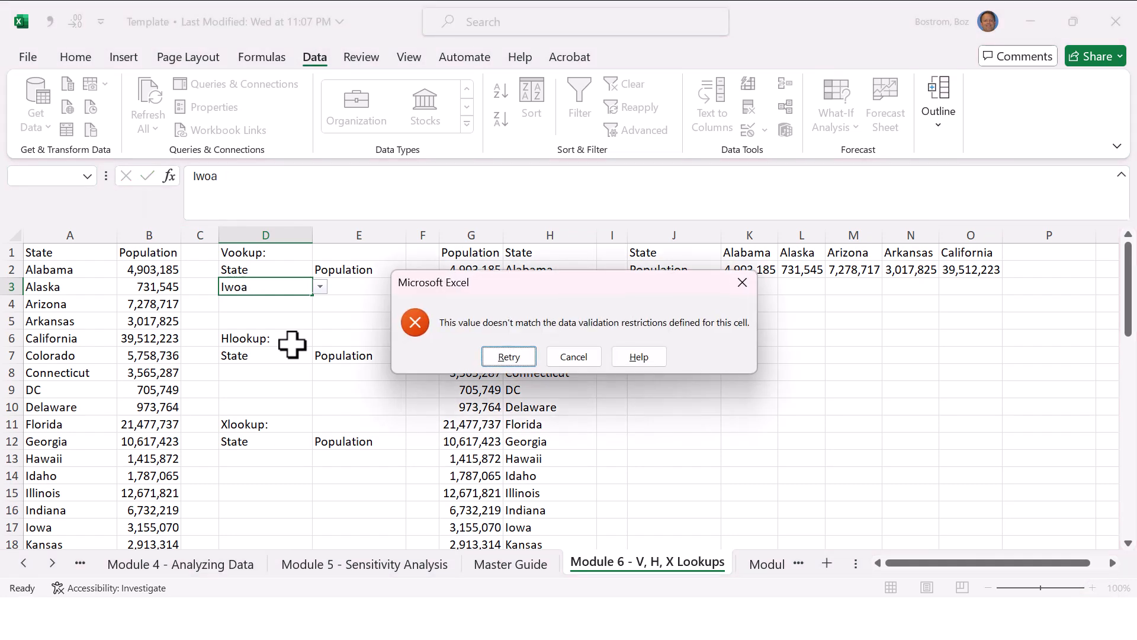
pyautogui.press('Escape')
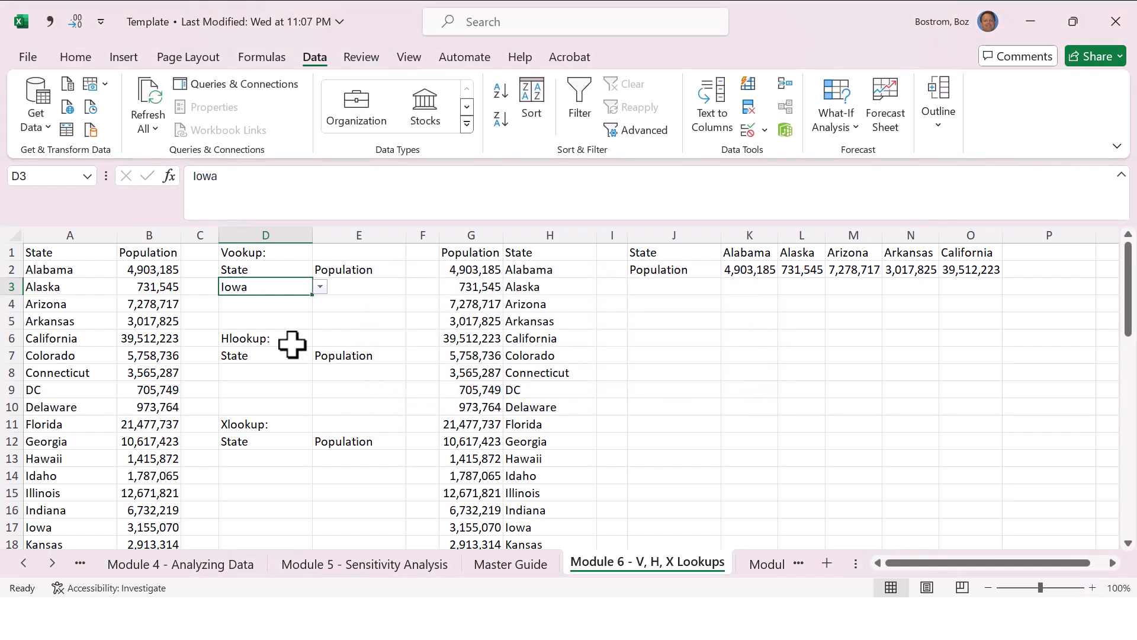
# Step: Begin a VLOOKUP formula in cell E3 with D3 as the lookup value
pyautogui.press('Right')
pyautogui.press('Left')
pyautogui.press('Right')
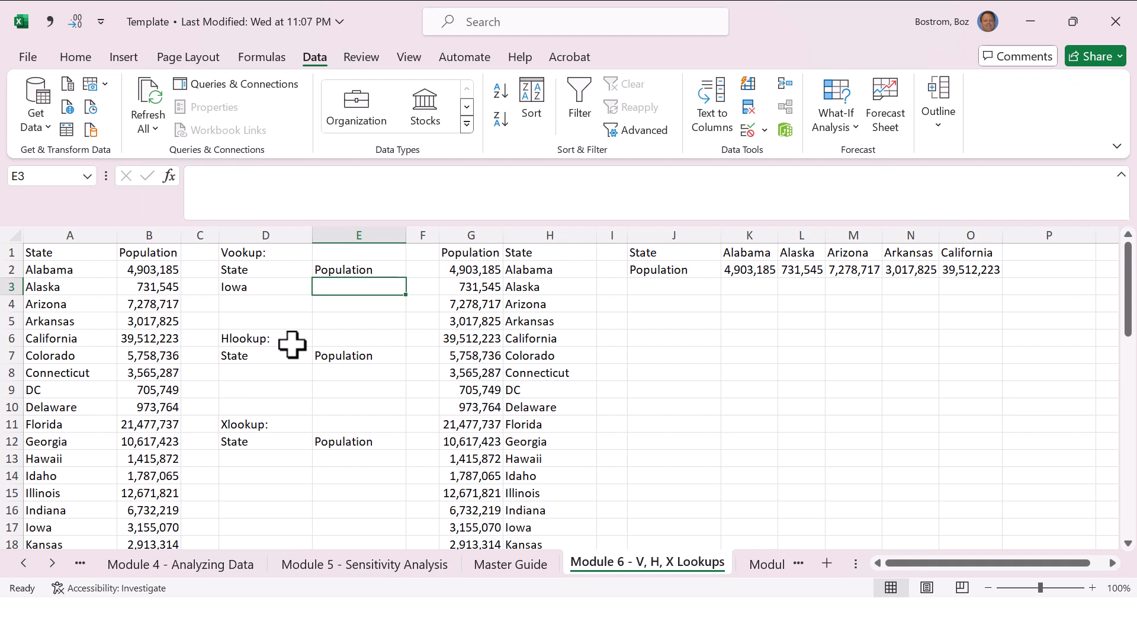
pyautogui.write('=vlook')
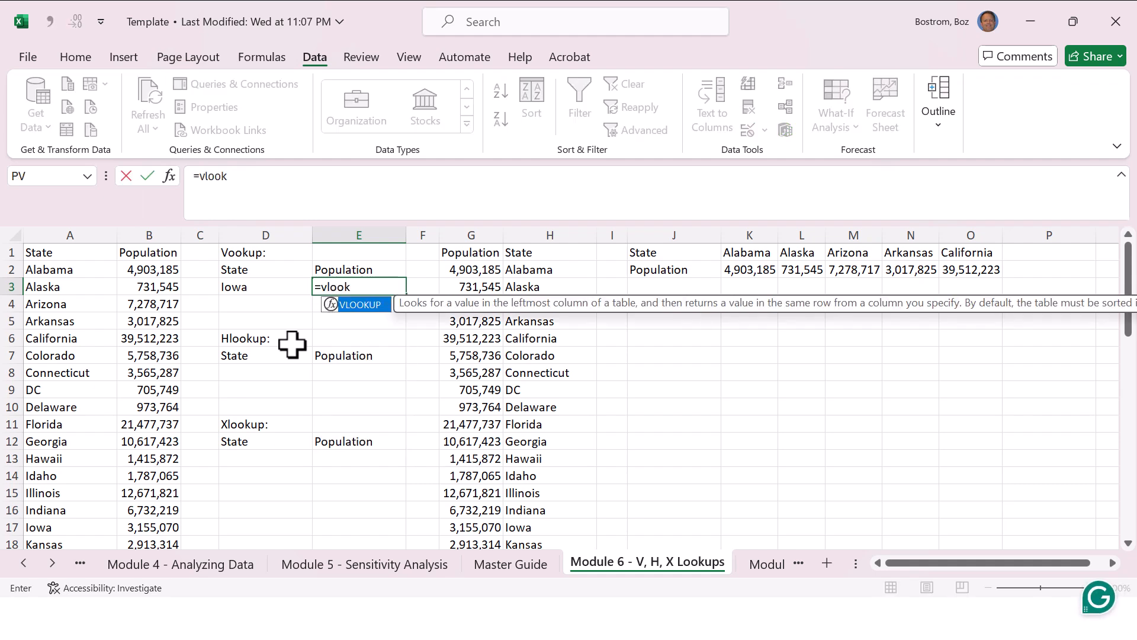
pyautogui.write('up(')
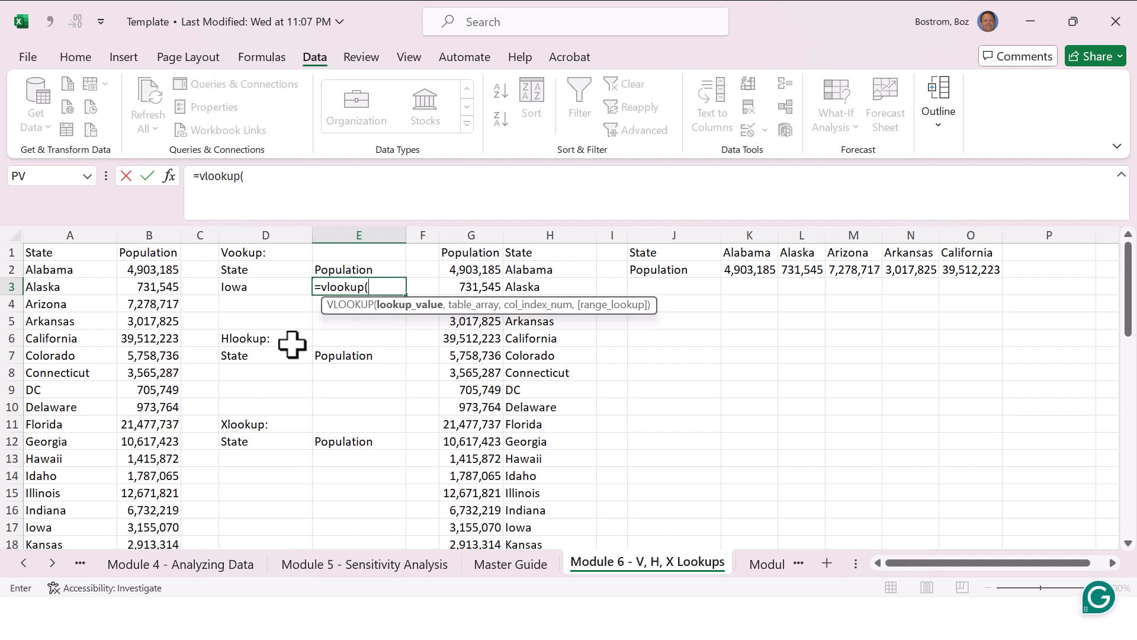
pyautogui.press('Left')
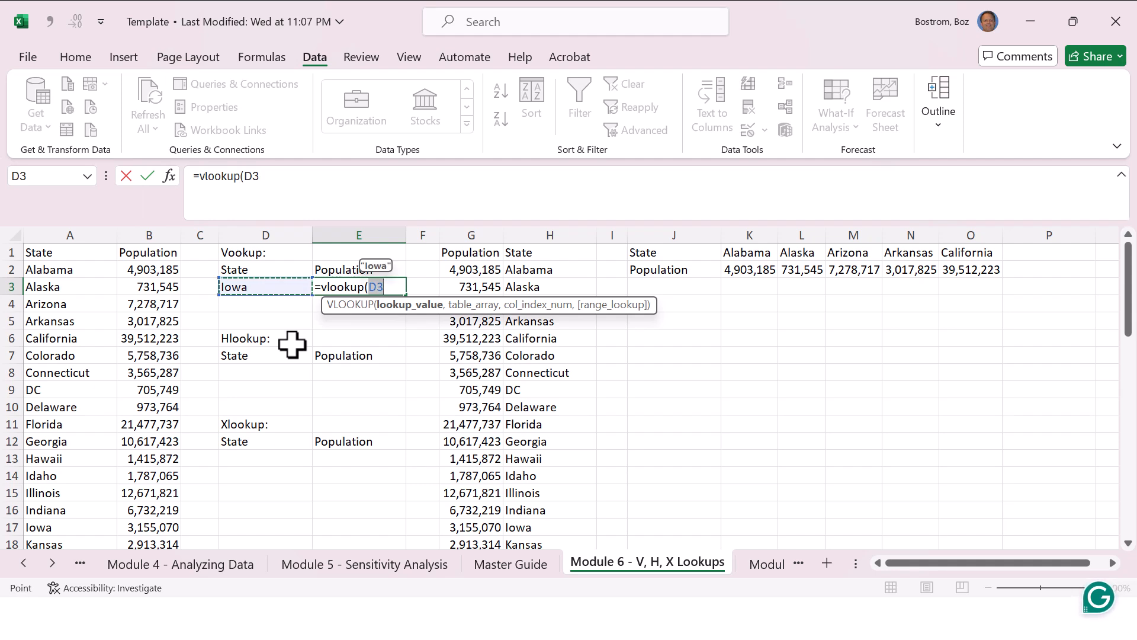
pyautogui.write(',')
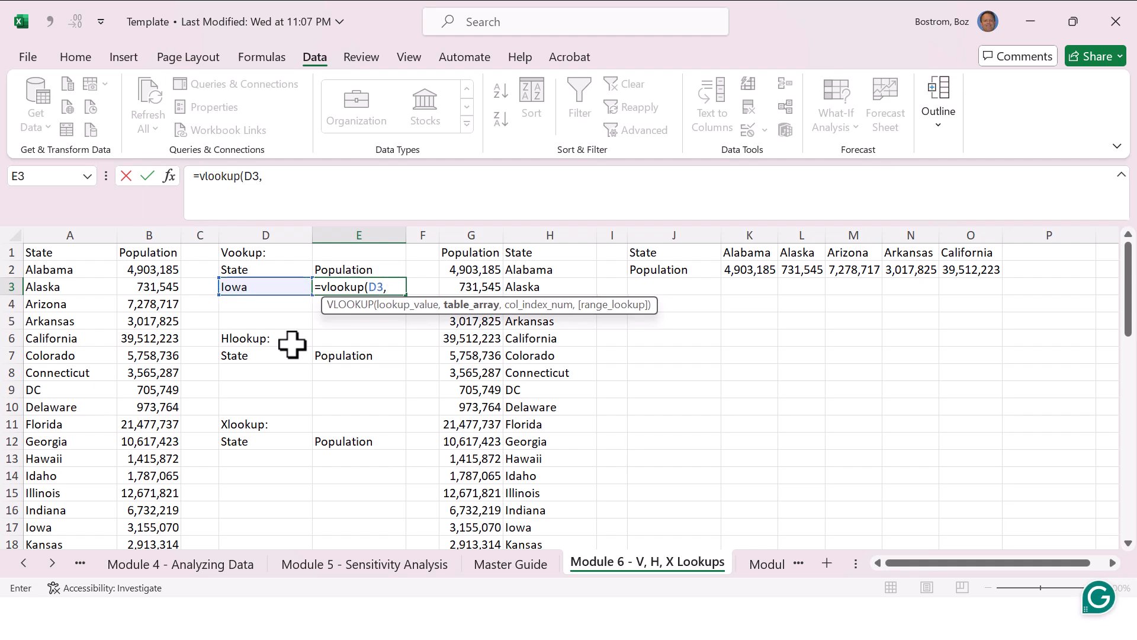
# Step: Set the VLOOKUP table array to the state and population data in A2:B52
pyautogui.click(62, 269)
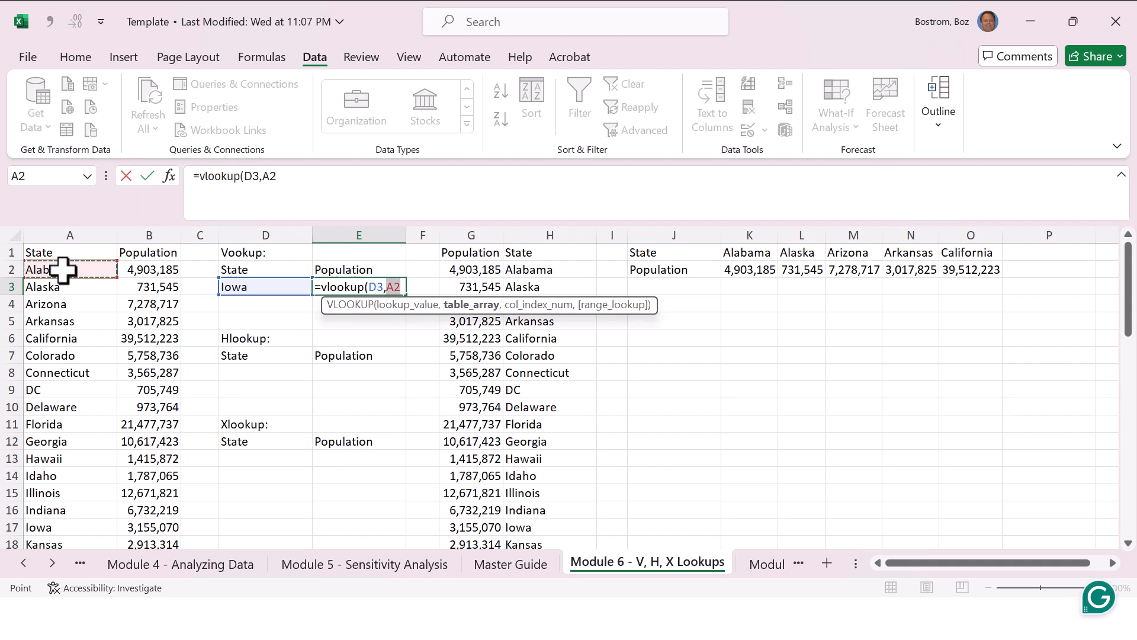
pyautogui.hotkey('shift', 'Right')
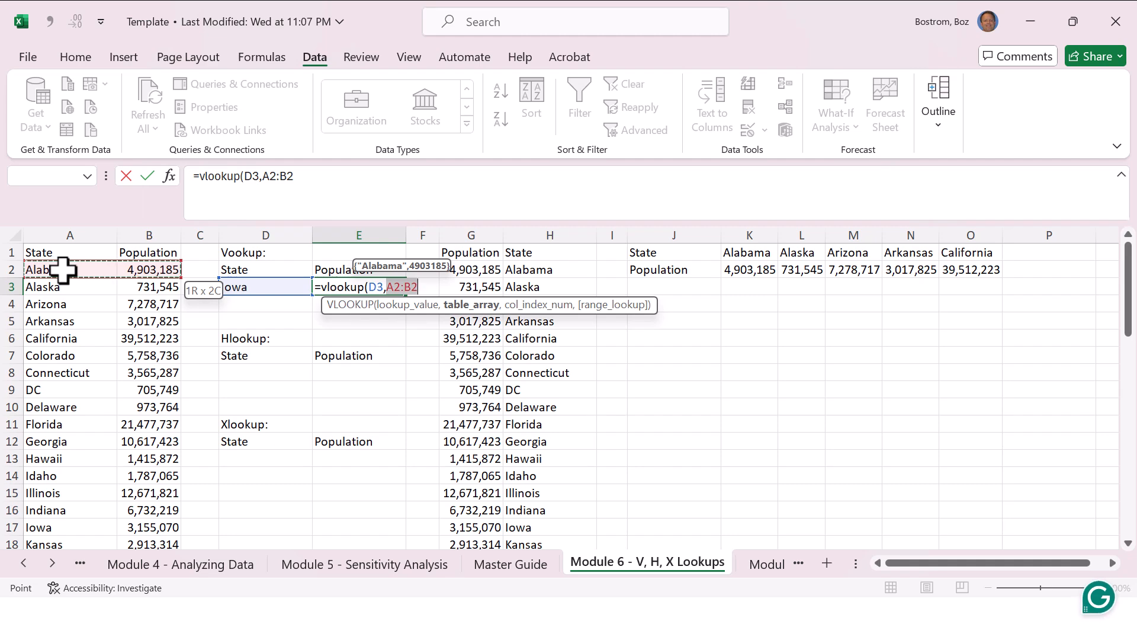
pyautogui.hotkey('ctrl', 'shift', 'Down')
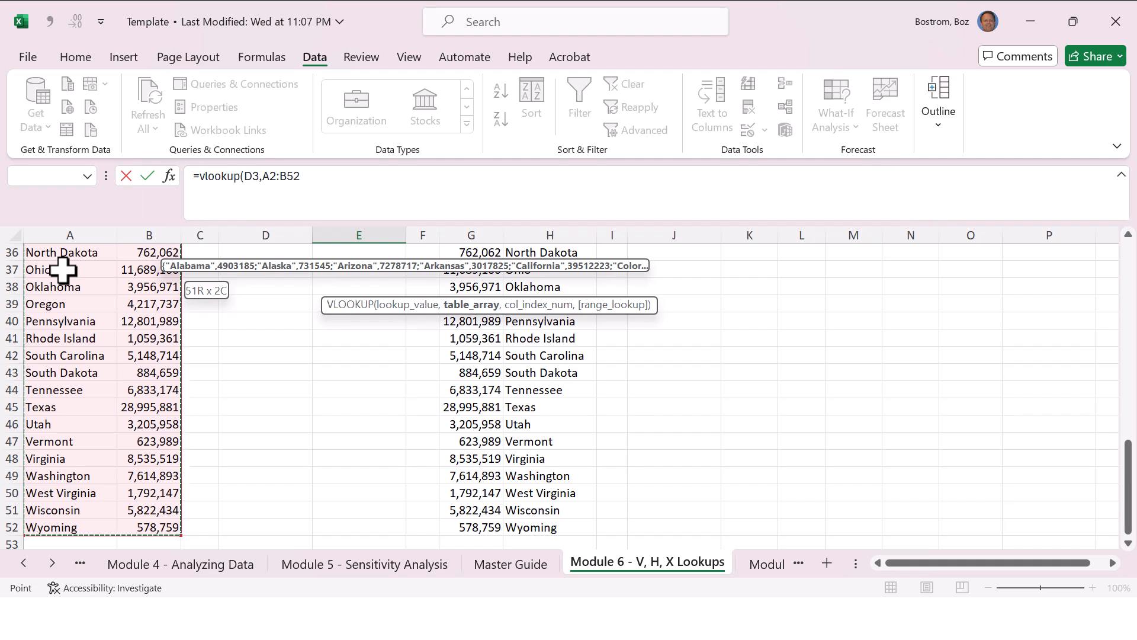
pyautogui.write(',')
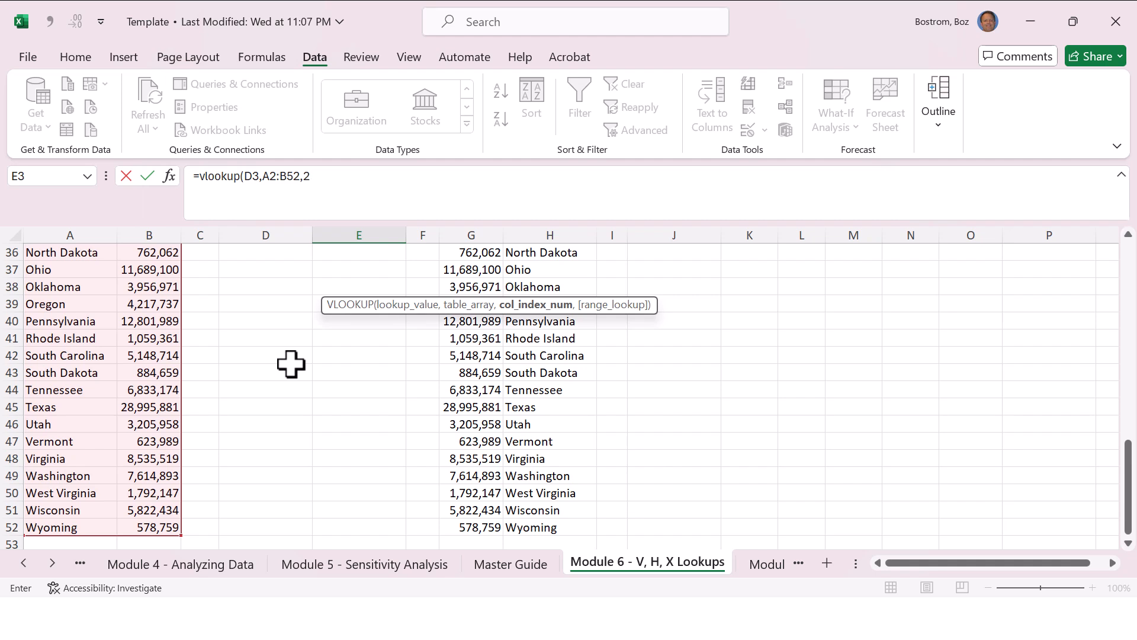
# Step: Finish the VLOOKUP in E3 with column index 2 and FALSE for an exact match, and return to that cell
pyautogui.write('2,')
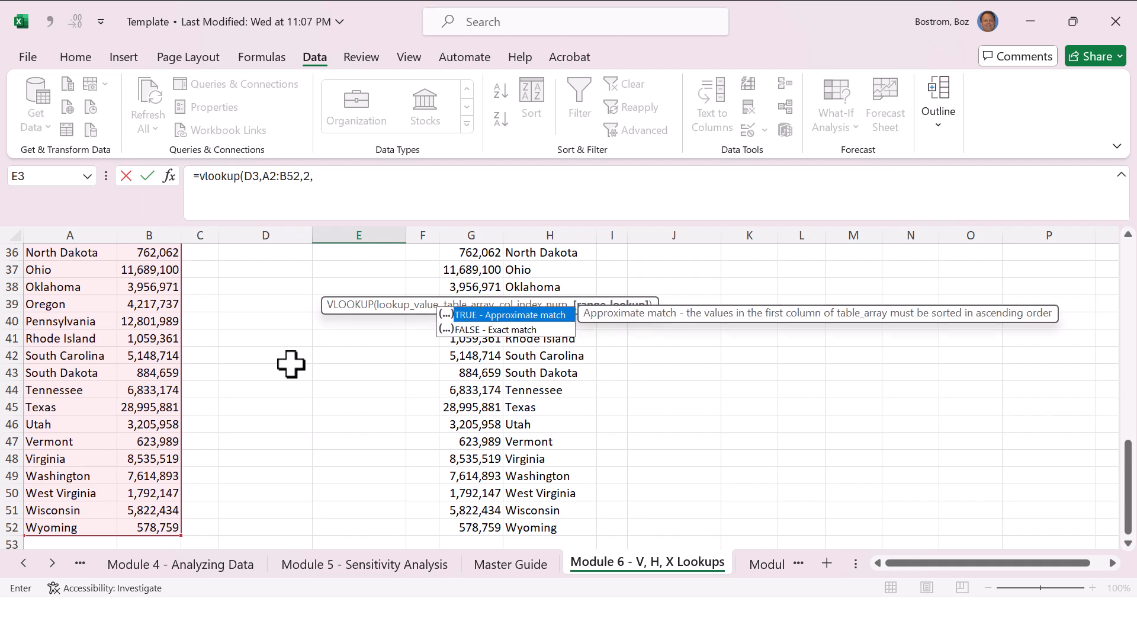
pyautogui.write('fl')
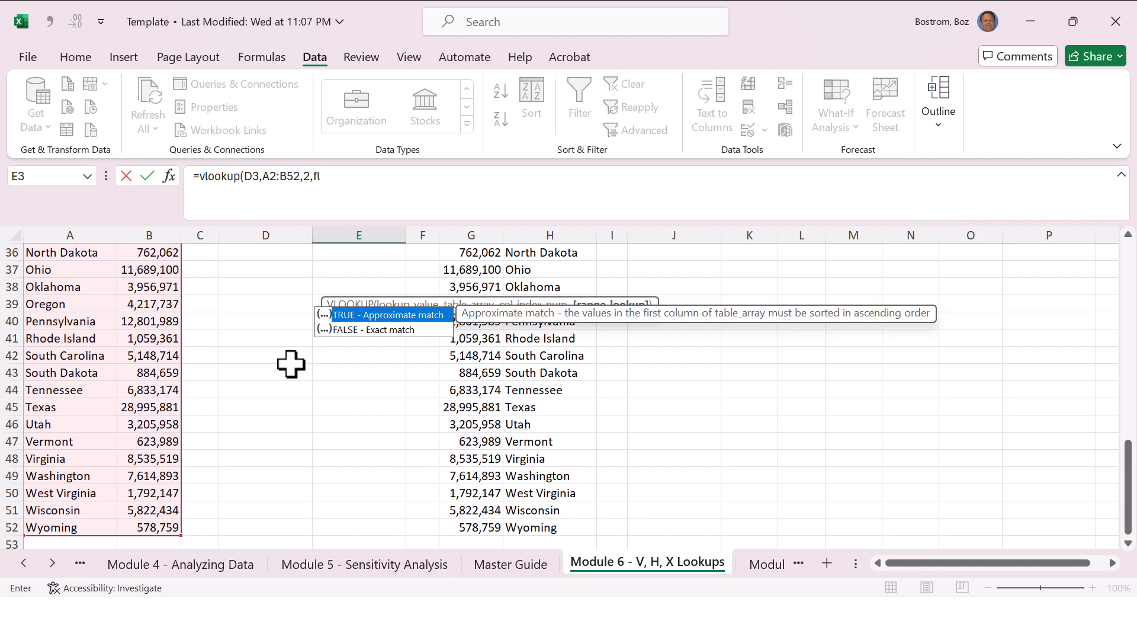
pyautogui.write('ase)')
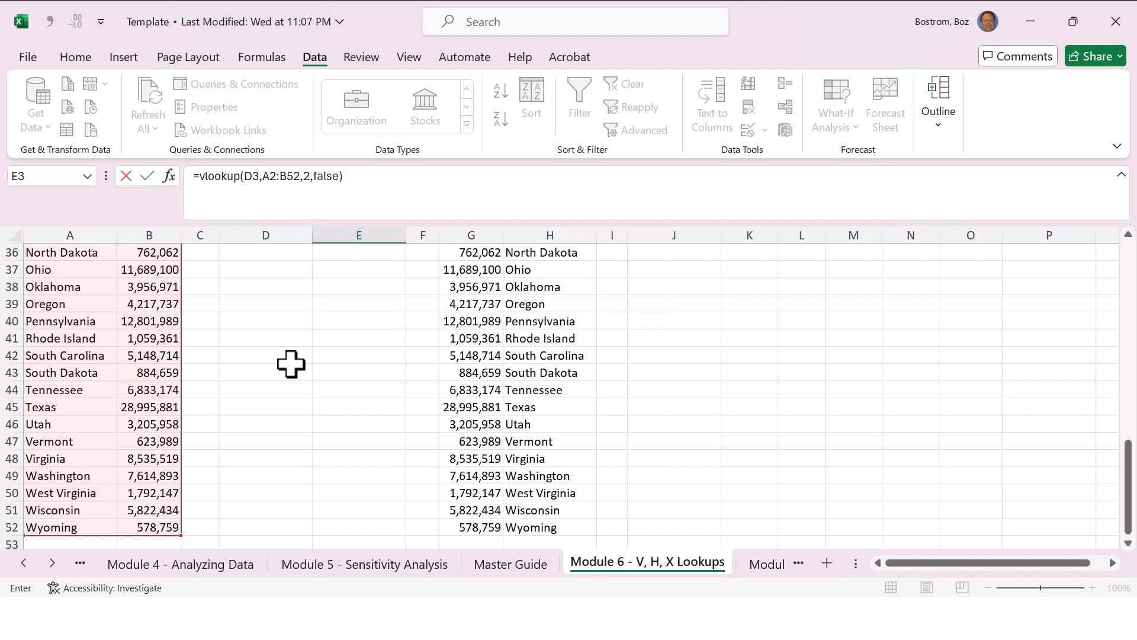
pyautogui.press('Return')
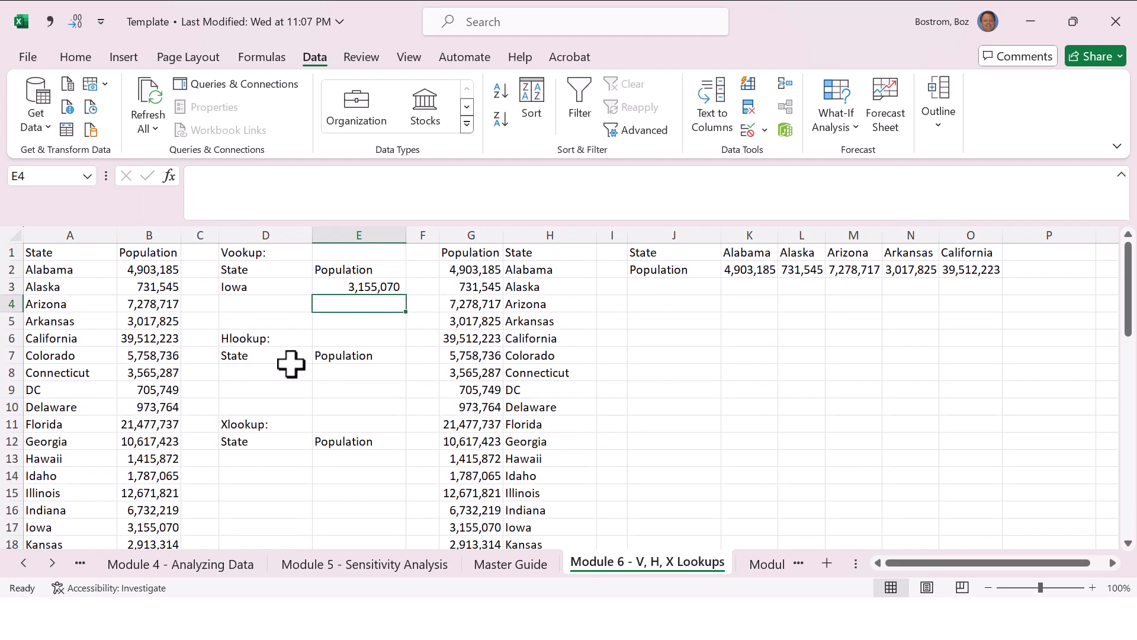
pyautogui.press('Up')
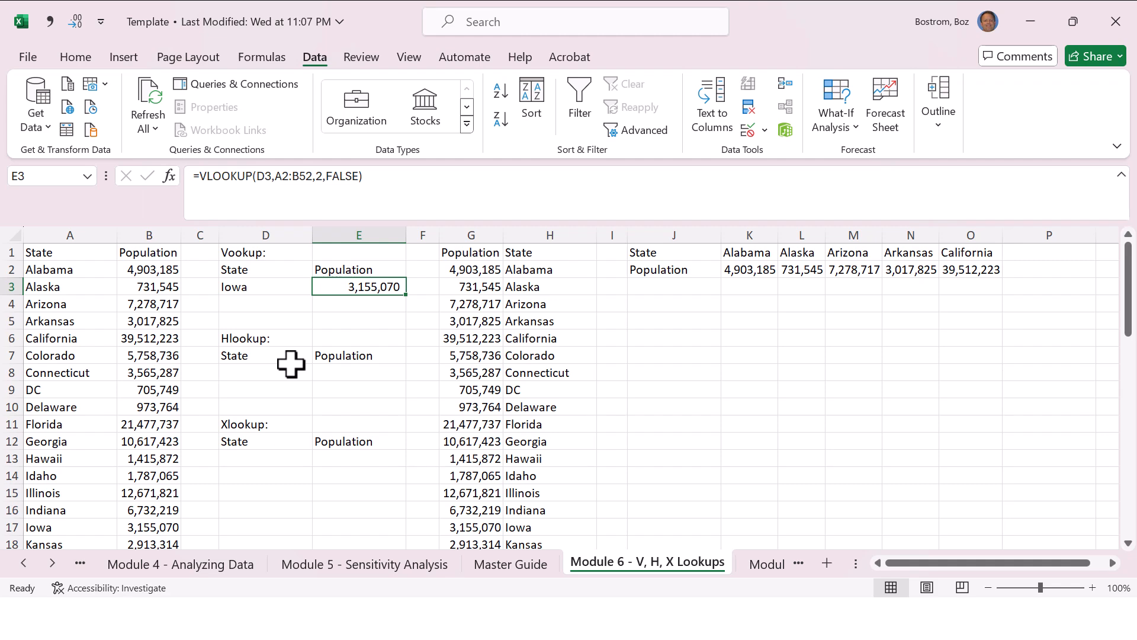
pyautogui.press('Left')
pyautogui.press('Right')
pyautogui.press('Down')
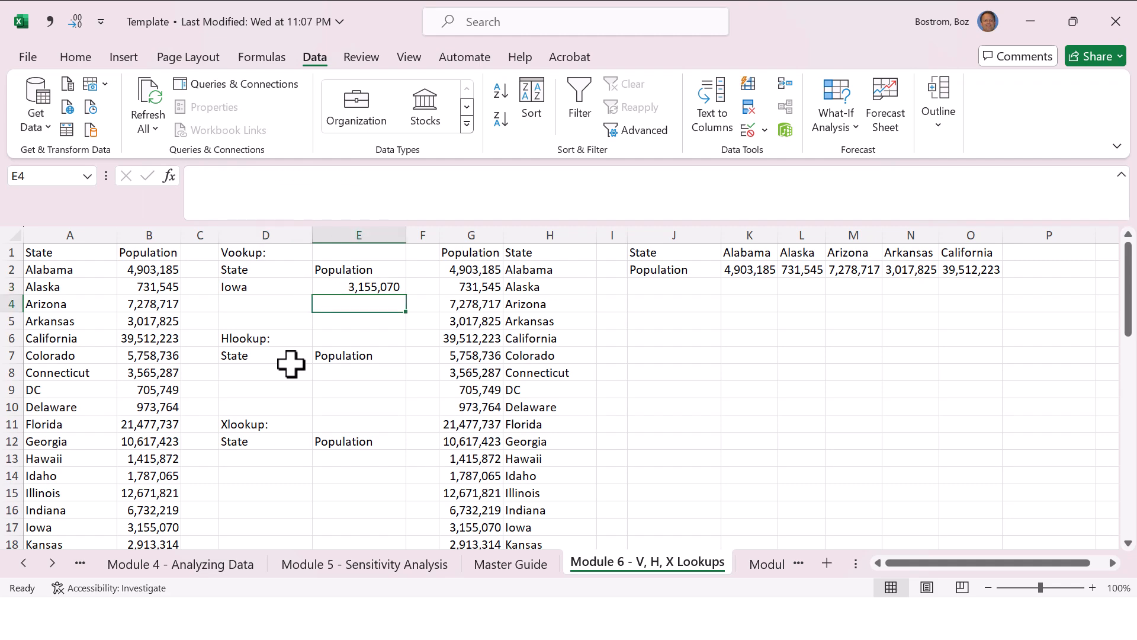
pyautogui.press('Down')
pyautogui.press('Down')
pyautogui.press('Down')
pyautogui.press('Down')
pyautogui.press('Down')
pyautogui.press('Down')
pyautogui.press('Down')
# Step: Enter Minnesota as the state in cell D3 to test the VLOOKUP
pyautogui.press('Down')
pyautogui.press('Down')
pyautogui.press('Down')
pyautogui.press('Down')
pyautogui.press('Down')
pyautogui.press('Down')
pyautogui.press('Down')
pyautogui.press('Up')
pyautogui.press('Up')
pyautogui.press('Up')
pyautogui.press('Up')
pyautogui.press('Up')
pyautogui.press('Up')
pyautogui.press('Up')
pyautogui.press('Up')
pyautogui.press('Up')
pyautogui.press('Up')
pyautogui.press('Up')
pyautogui.press('Up')
pyautogui.press('Up')
pyautogui.press('Up')
pyautogui.press('Up')
pyautogui.press('Up')
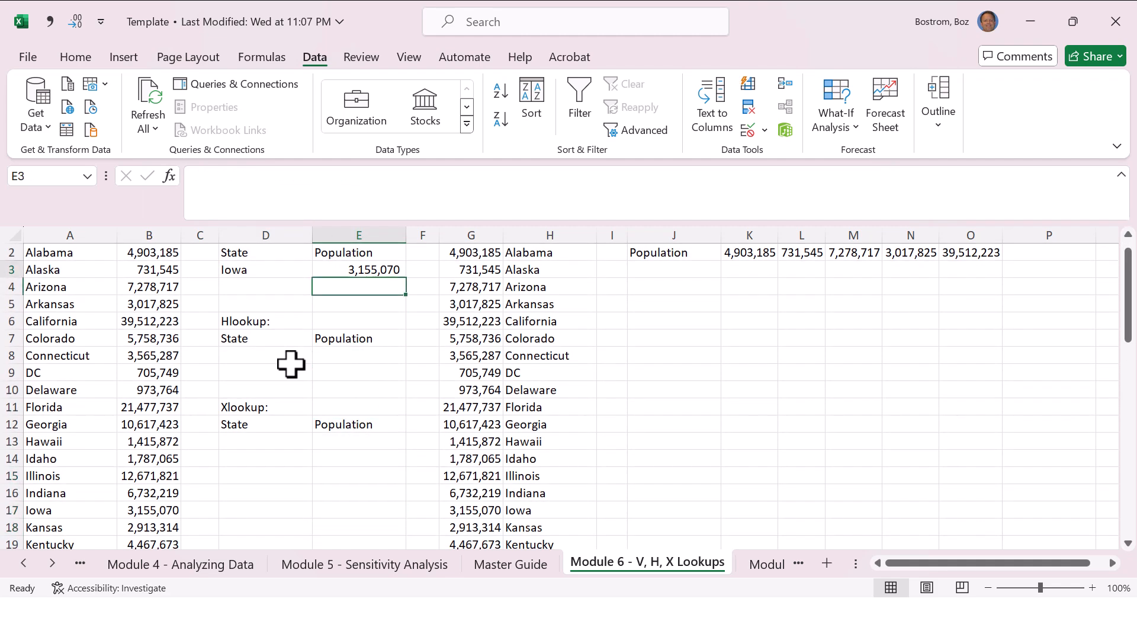
pyautogui.press('Down')
pyautogui.press('Left')
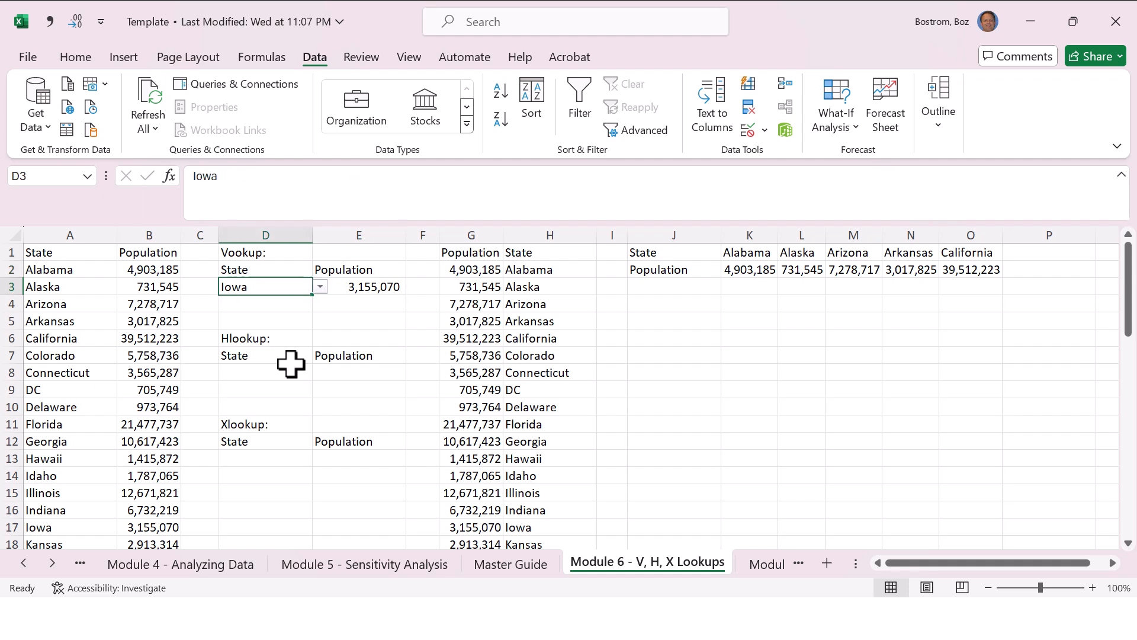
pyautogui.write('Minnesota')
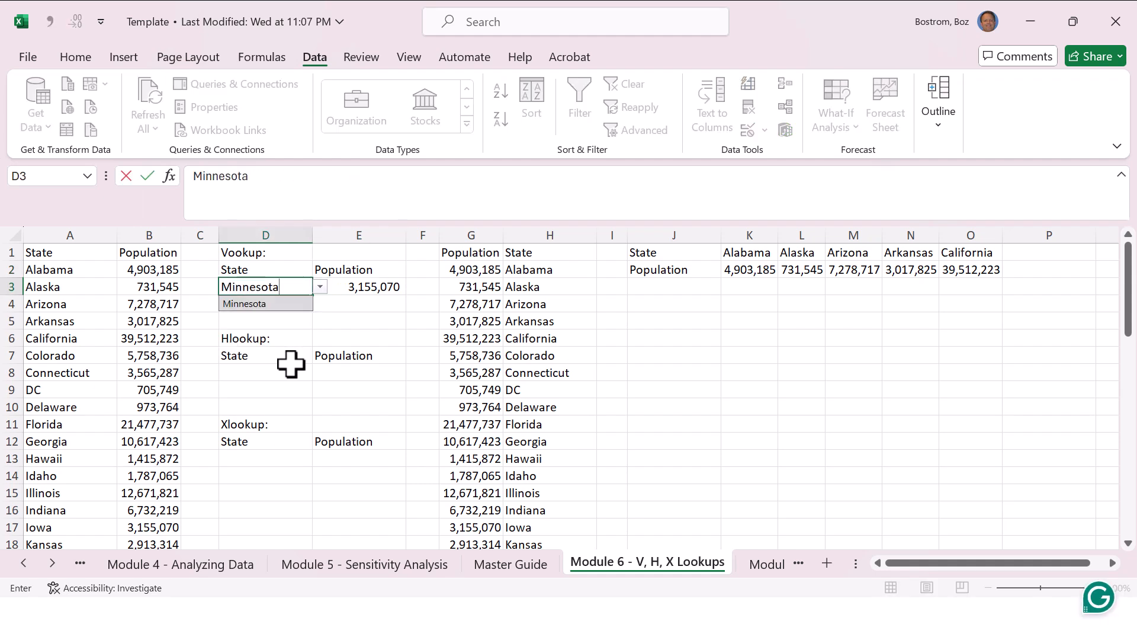
pyautogui.press('Return')
pyautogui.press('Up')
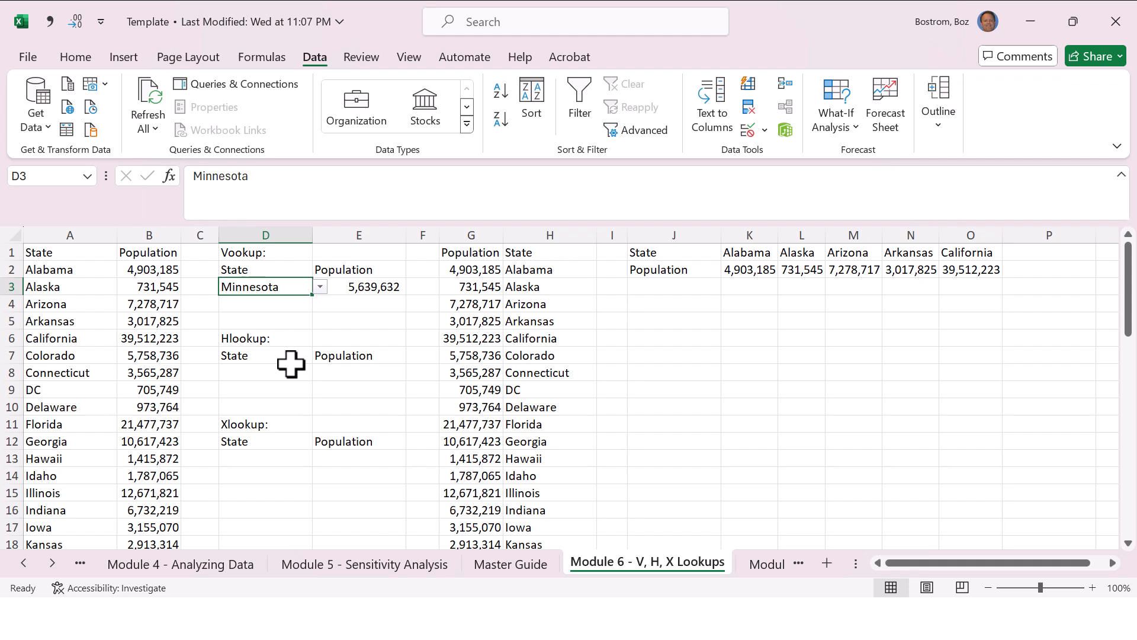
# Step: Start re-entering the VLOOKUP formula in cell E3, using D3 as the lookup value
pyautogui.press('Right')
pyautogui.write('=v')
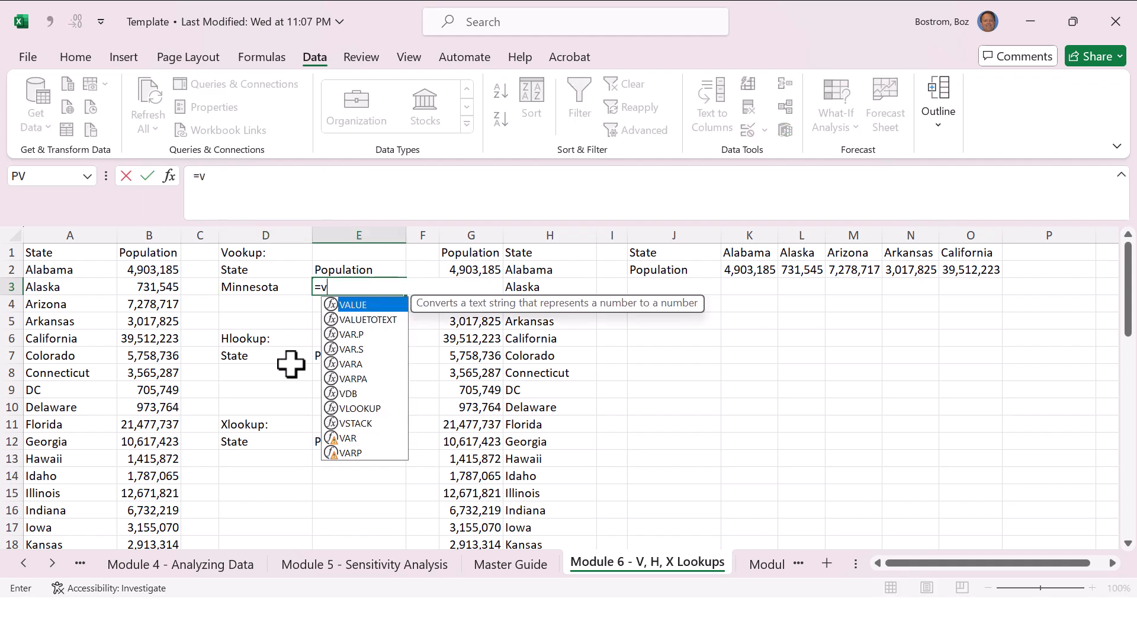
pyautogui.write('lookup(')
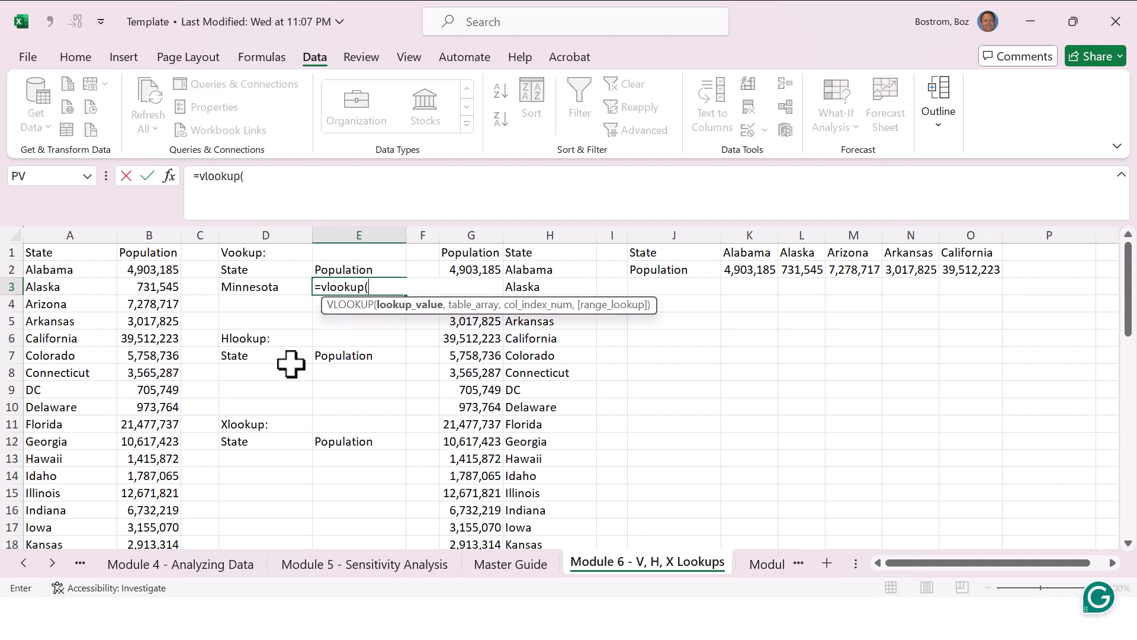
pyautogui.press('Left')
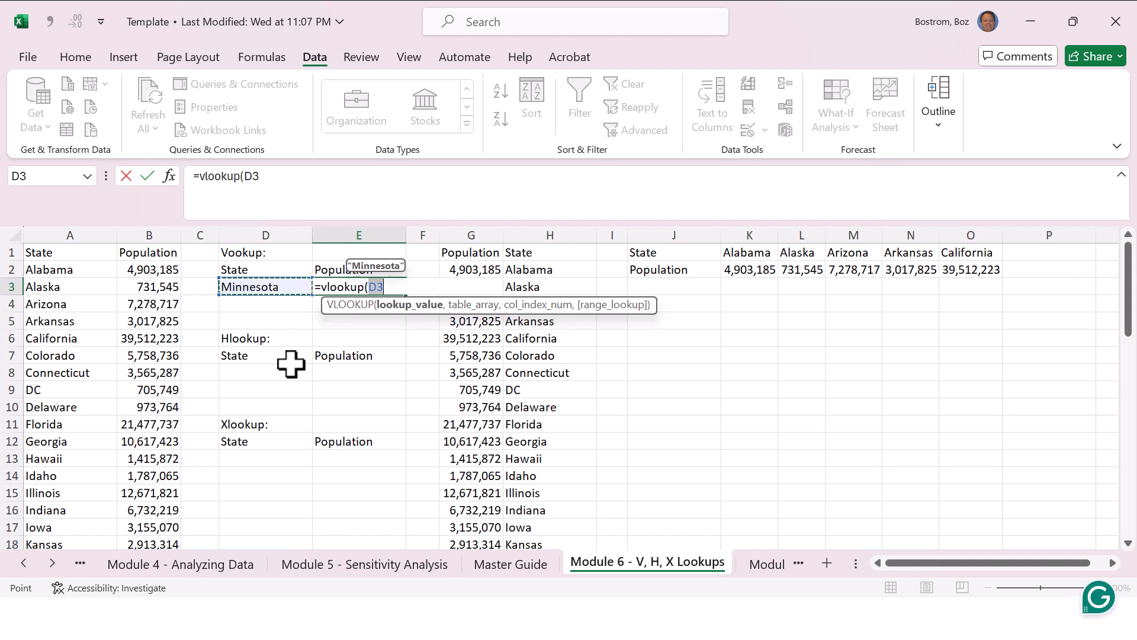
pyautogui.write(',')
# Step: Supply A2:B52 as the table array of the re-entered VLOOKUP formula
pyautogui.press('Left')
pyautogui.press('Left')
pyautogui.press('Left')
pyautogui.press('Left')
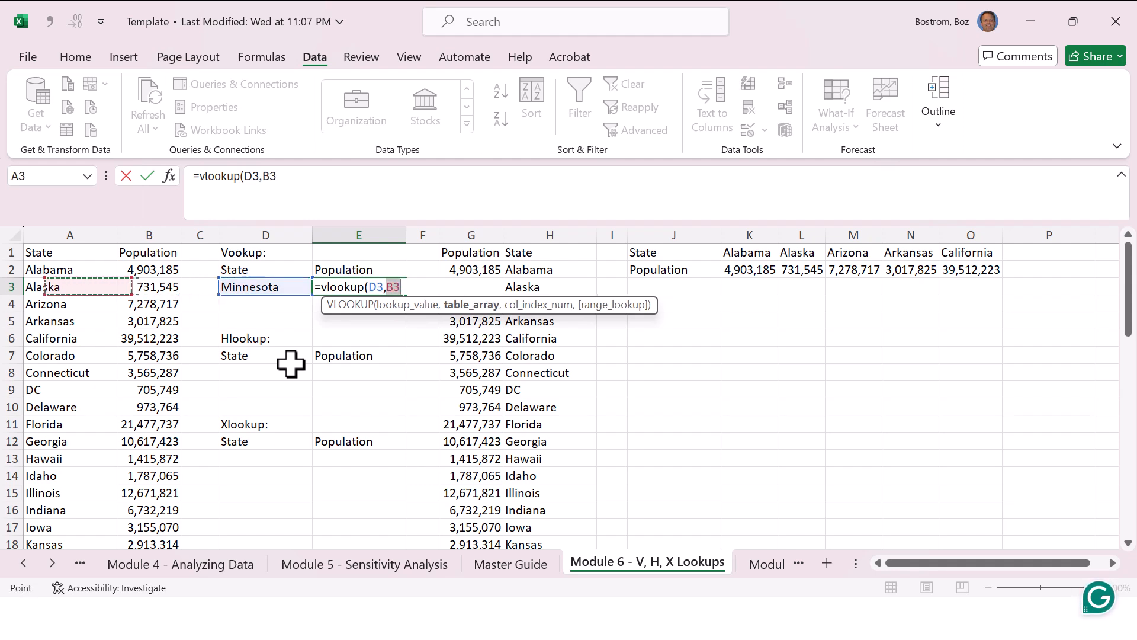
pyautogui.press('Up')
pyautogui.hotkey('shift', 'Right')
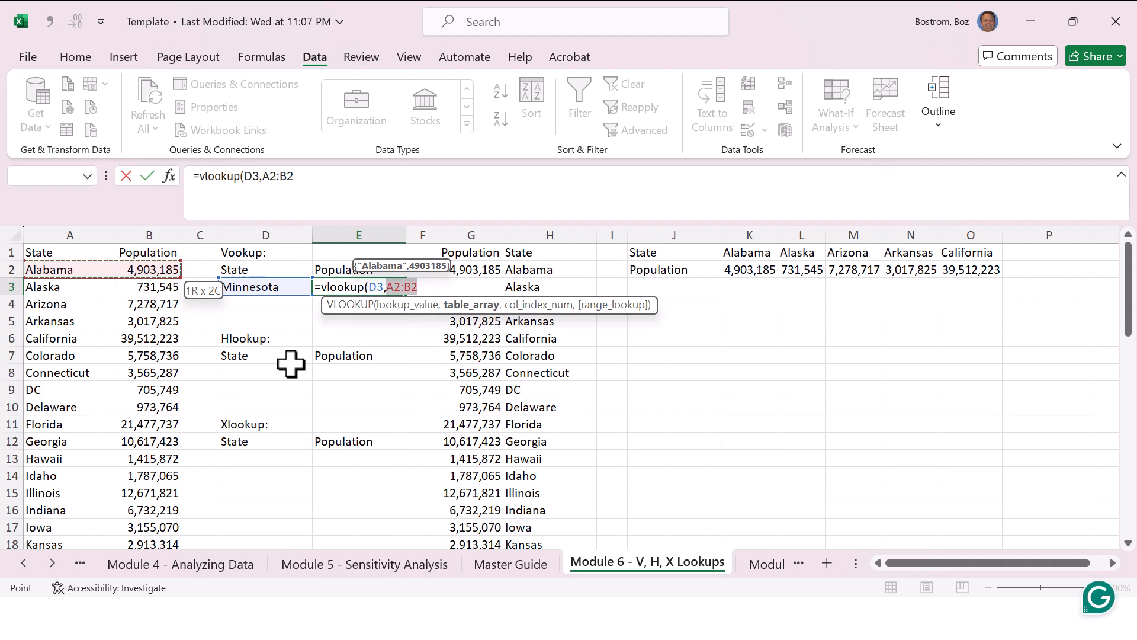
pyautogui.press('End')
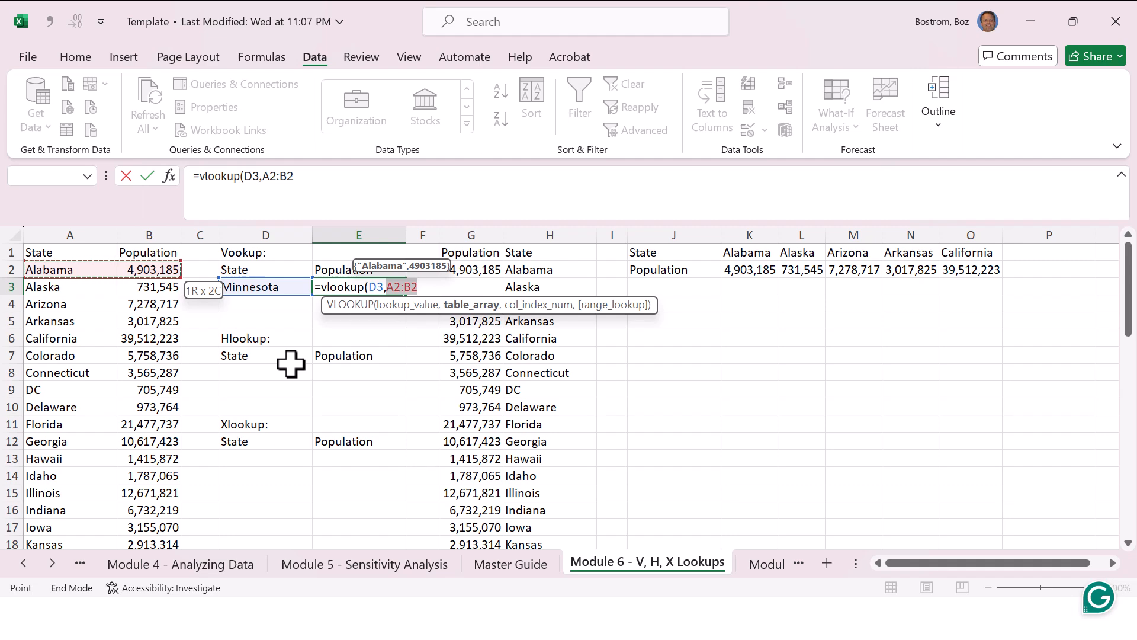
pyautogui.press('End')
pyautogui.hotkey('shift', 'Down')
pyautogui.hotkey('shift', 'Down')
pyautogui.hotkey('ctrl', 'shift', 'Down')
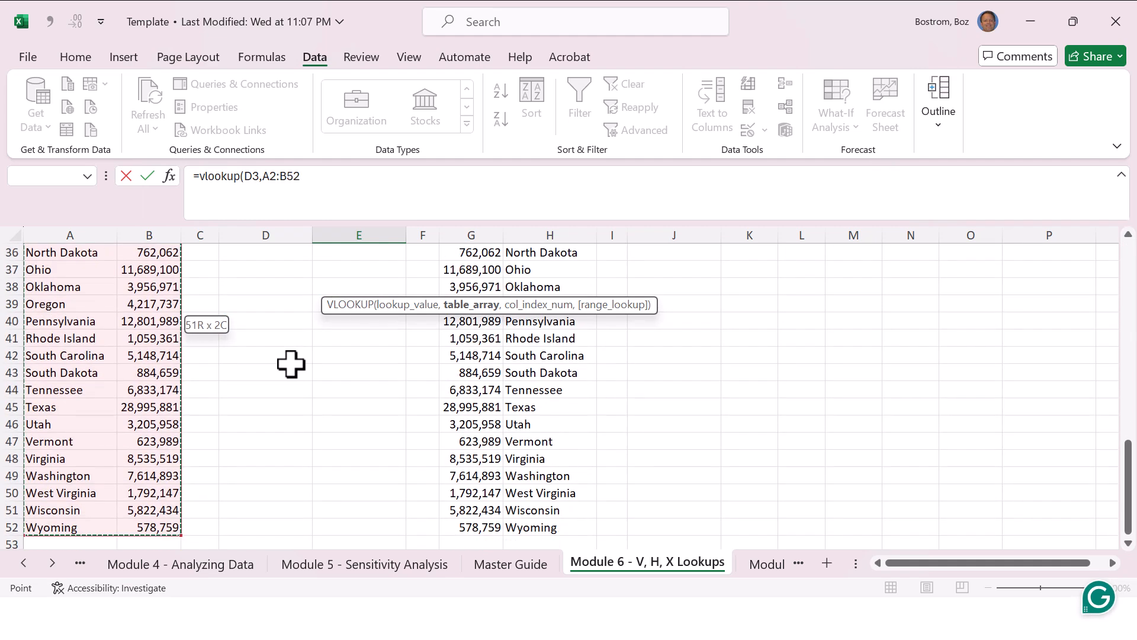
pyautogui.write(',')
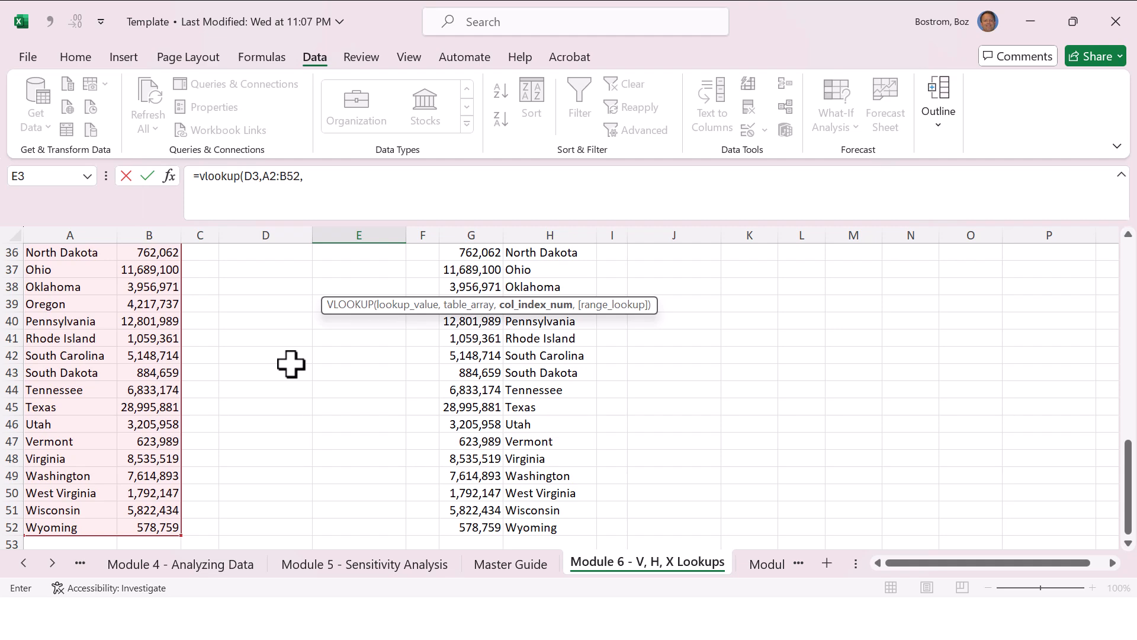
# Step: Finish the VLOOKUP in E3 with column index 2 and FALSE, and enter South Dakota in D3 to test it
pyautogui.write(',false')
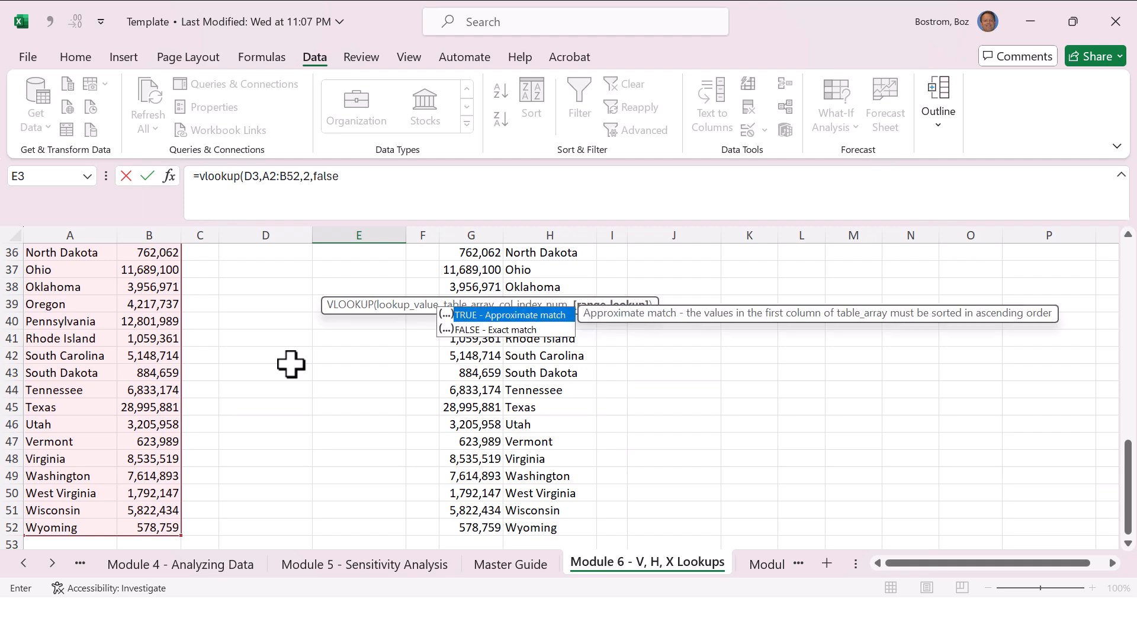
pyautogui.hotkey('ctrl', 'Return')
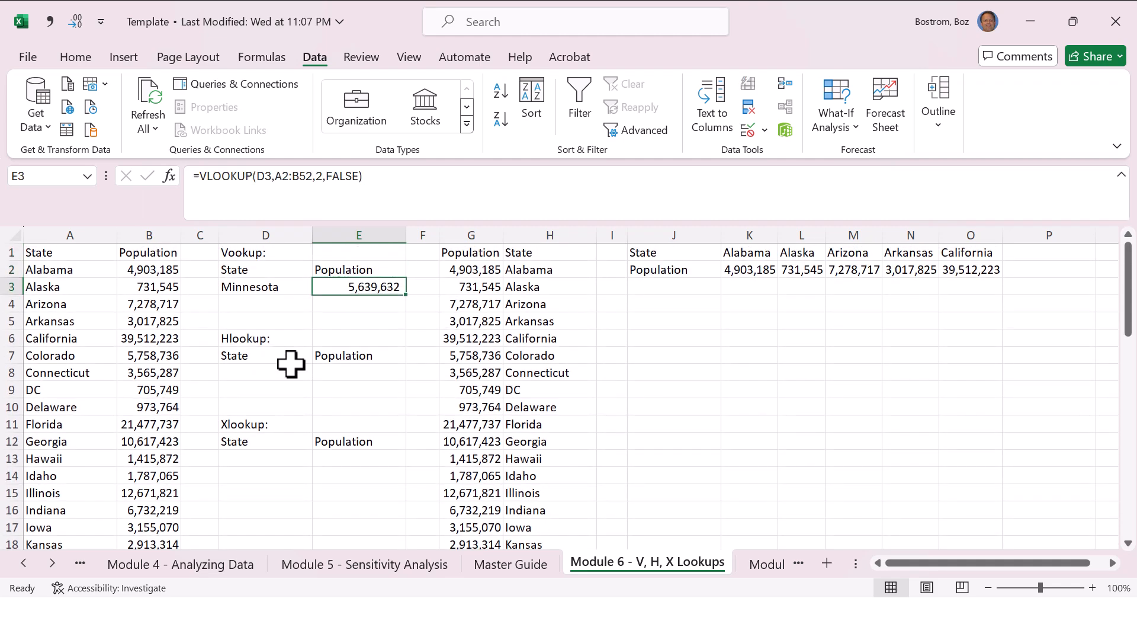
pyautogui.press('Left')
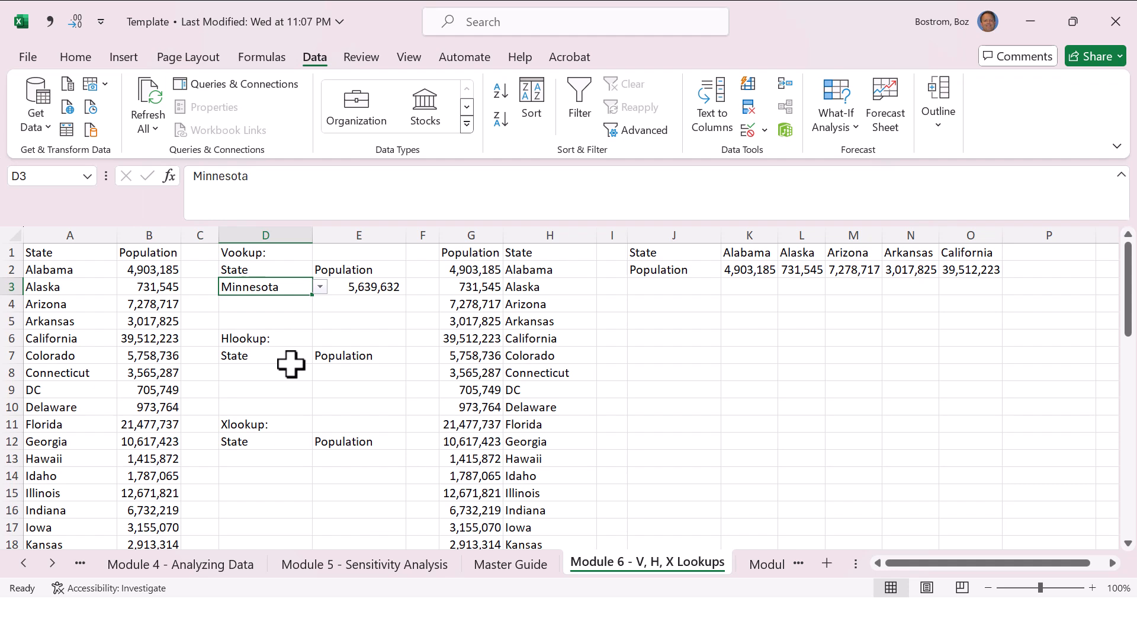
pyautogui.write('South Dakota')
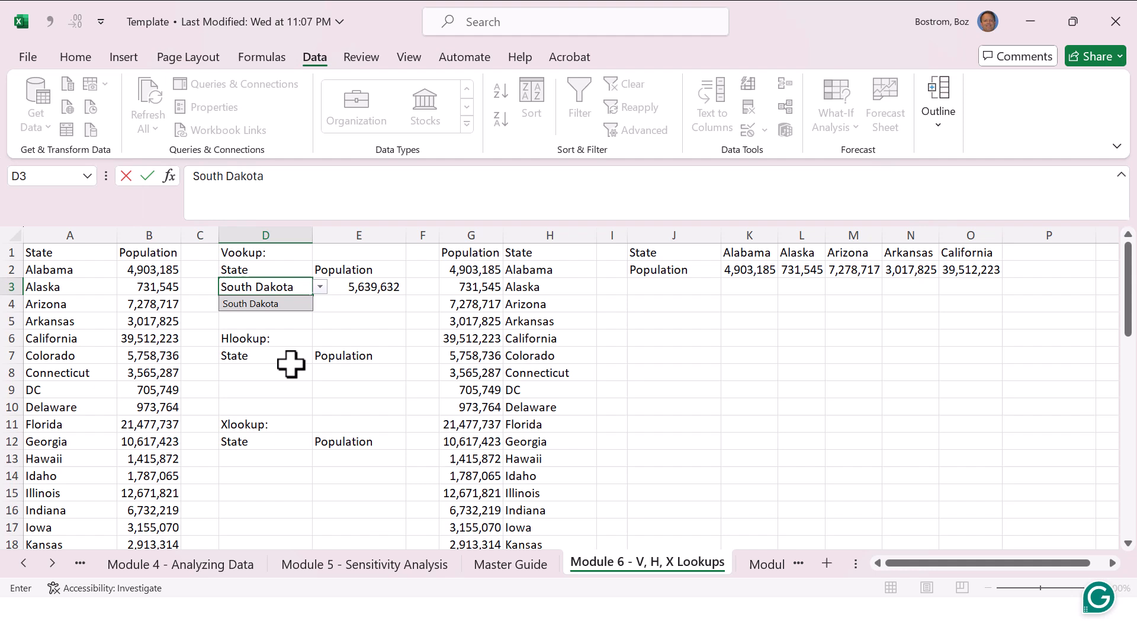
pyautogui.press('Return')
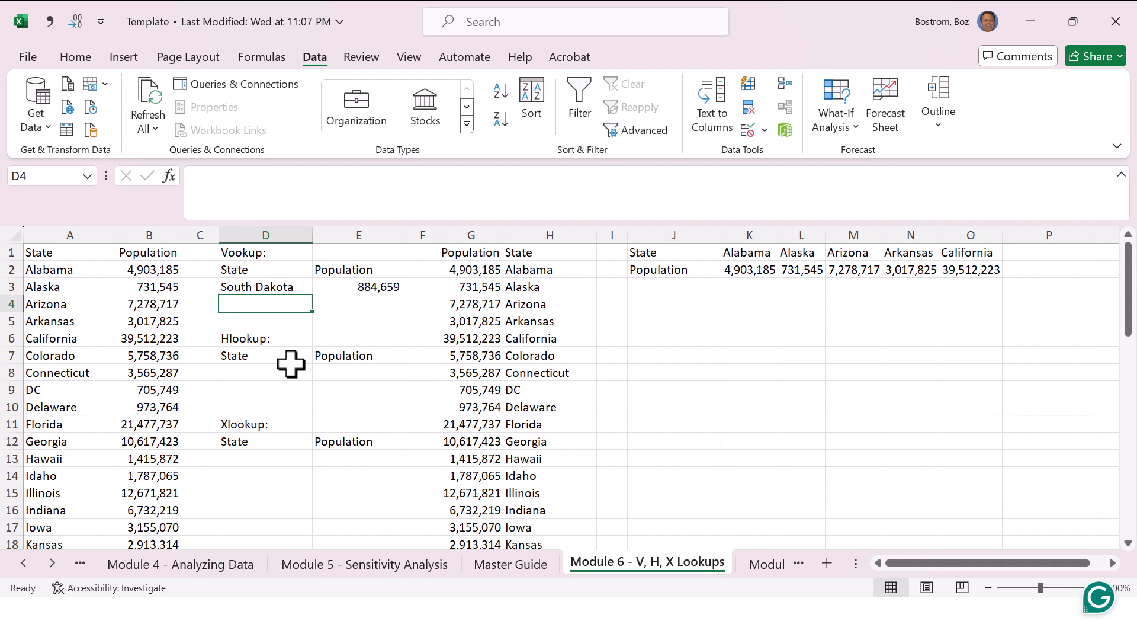
# Step: Clear all data validation settings from cell D3
pyautogui.press('Up')
pyautogui.press('Right')
pyautogui.press('Left')
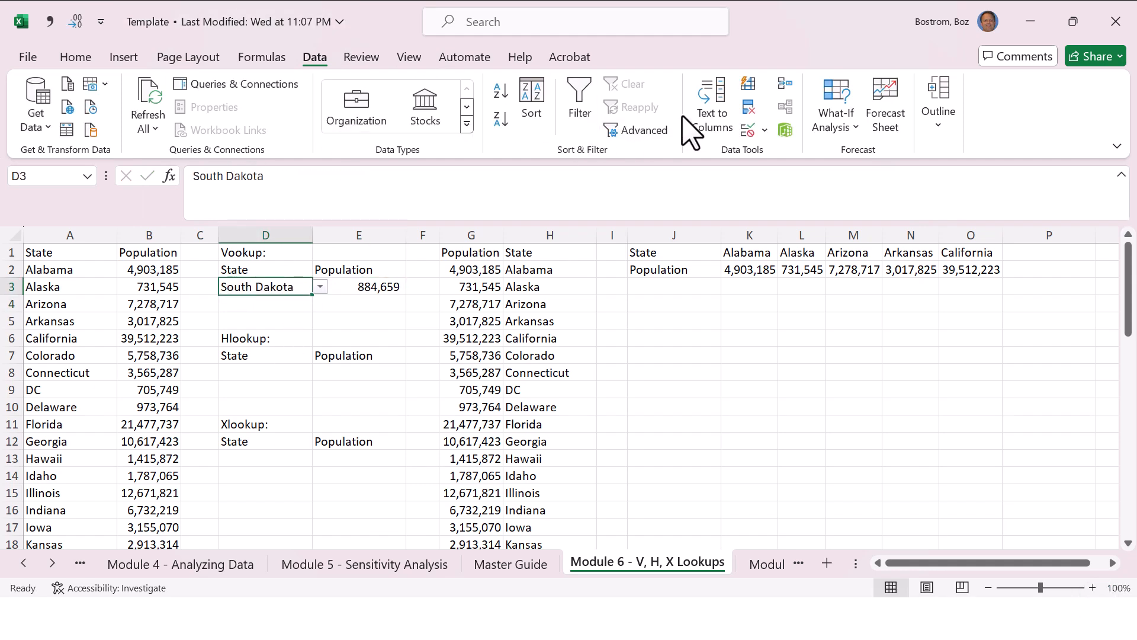
pyautogui.click(748, 129)
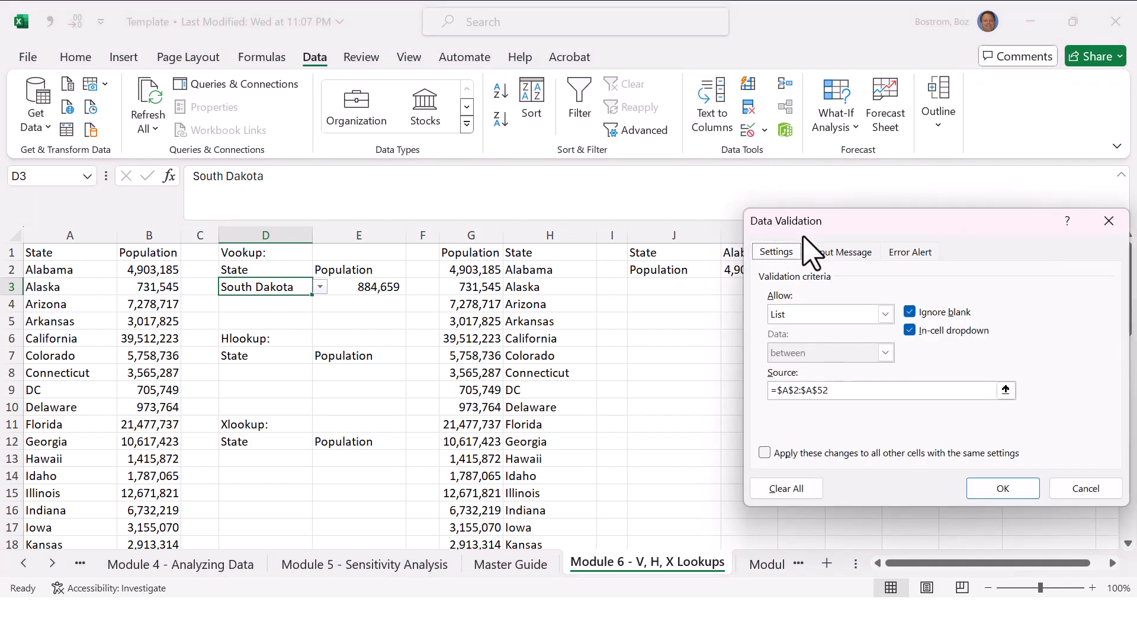
pyautogui.click(811, 487)
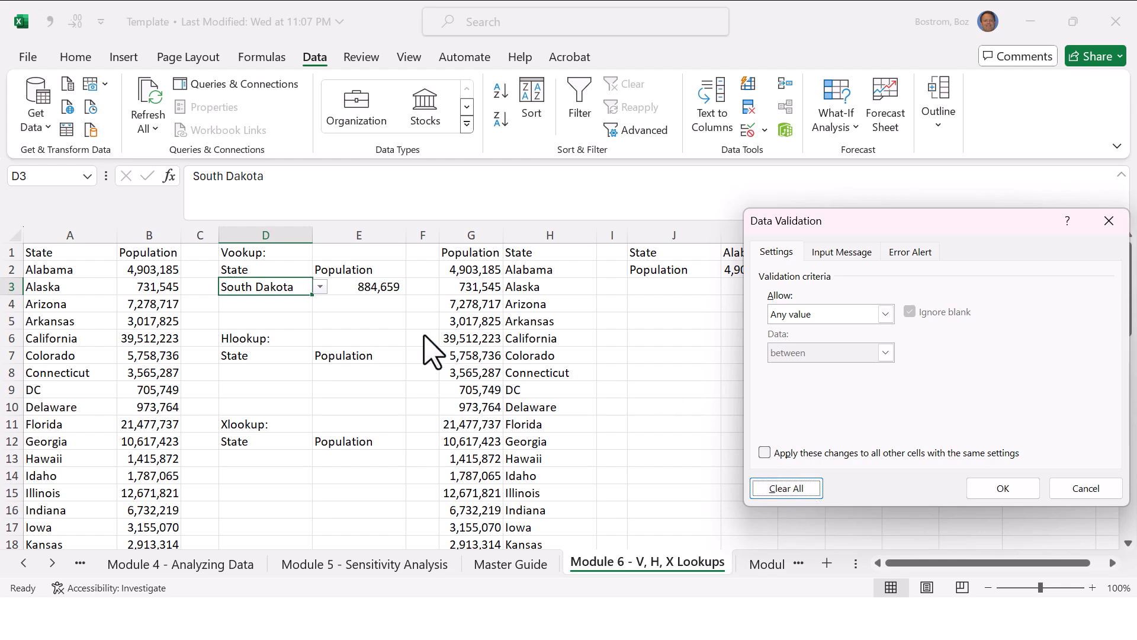
pyautogui.click(987, 490)
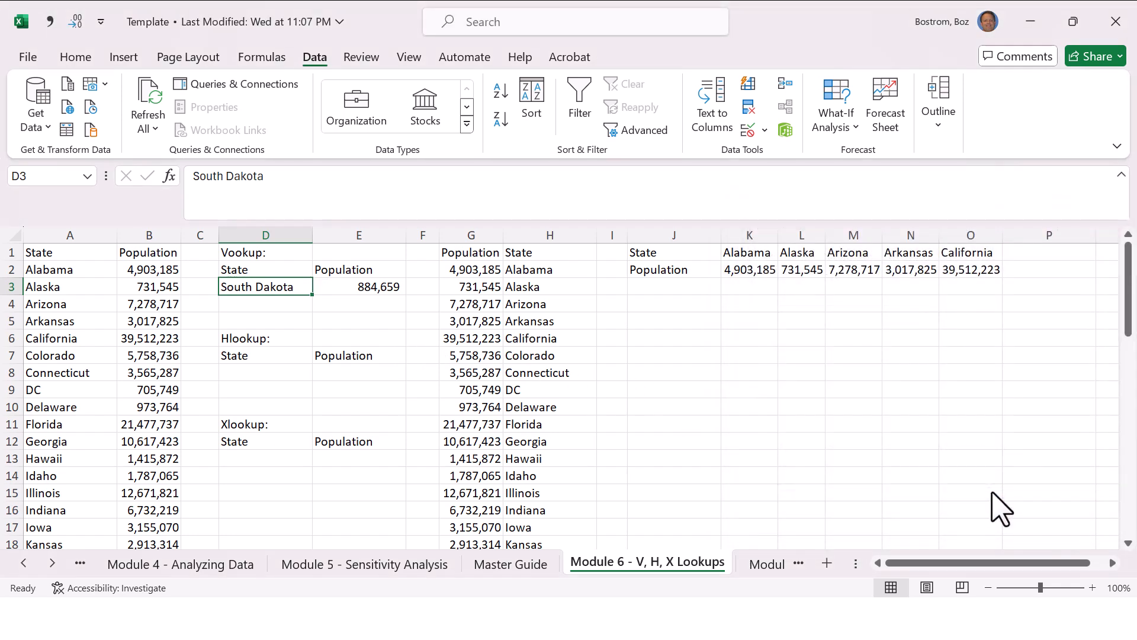
# Step: Enter the misspelled state Iwoa in D3 and select E3 to check the VLOOKUP
pyautogui.click(612, 286)
pyautogui.click(279, 286)
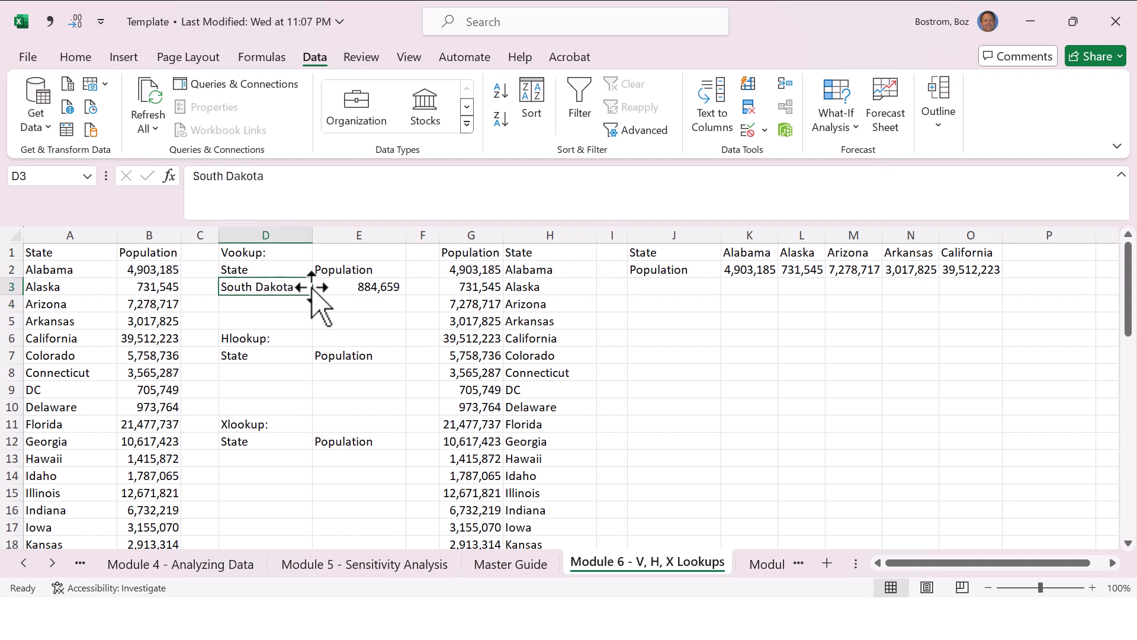
pyautogui.write('Iwoa')
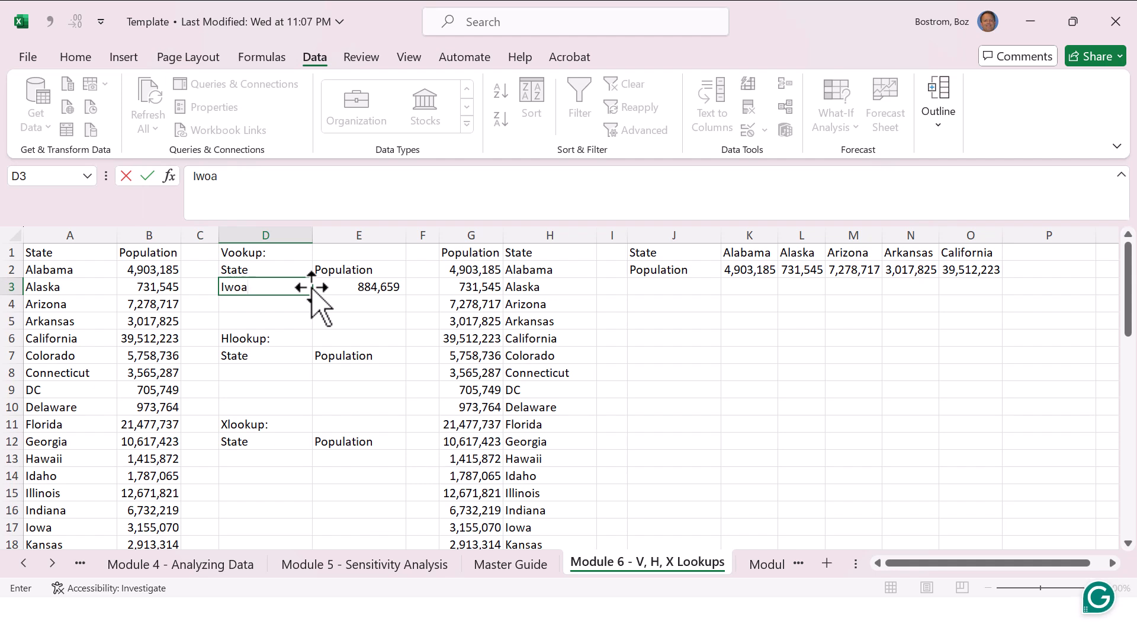
pyautogui.press('Return')
pyautogui.press('Up')
pyautogui.press('Right')
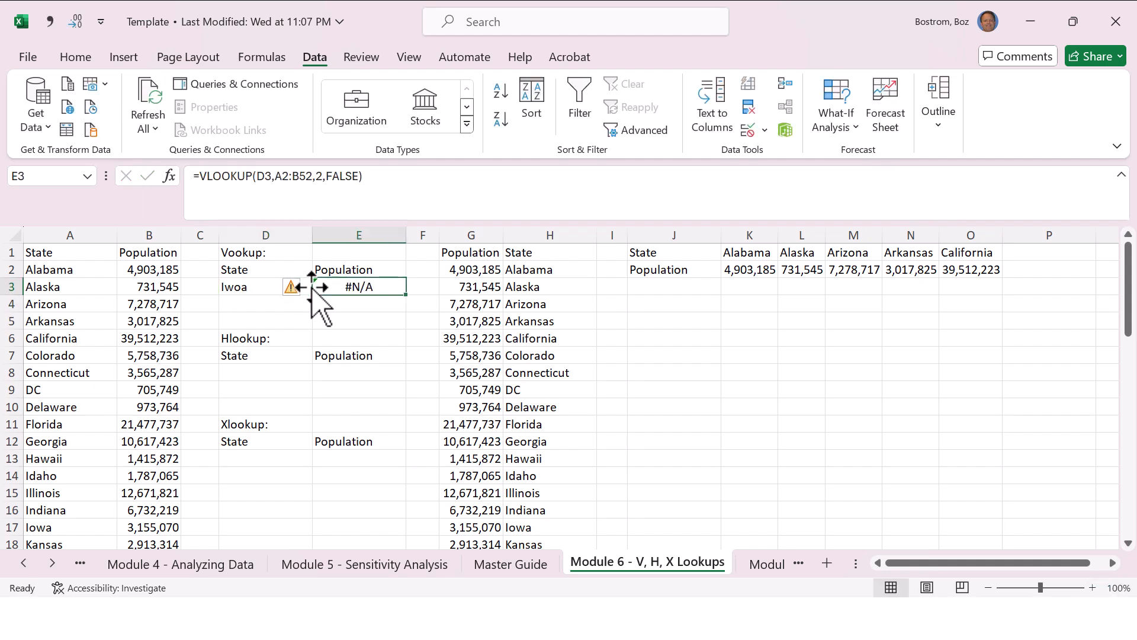
# Step: Replace the misspelled state in D3 with Minnesota
pyautogui.press('Left')
pyautogui.press('Right')
pyautogui.press('Left')
pyautogui.write('Io')
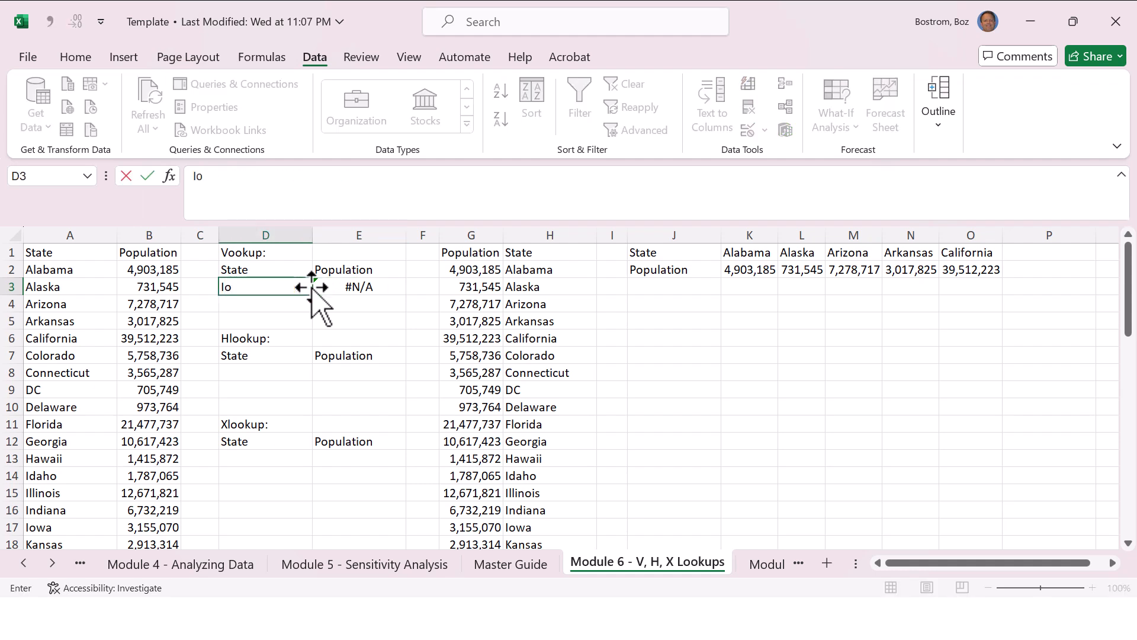
pyautogui.press('BackSpace')
pyautogui.press('BackSpace')
pyautogui.write('Minnesot')
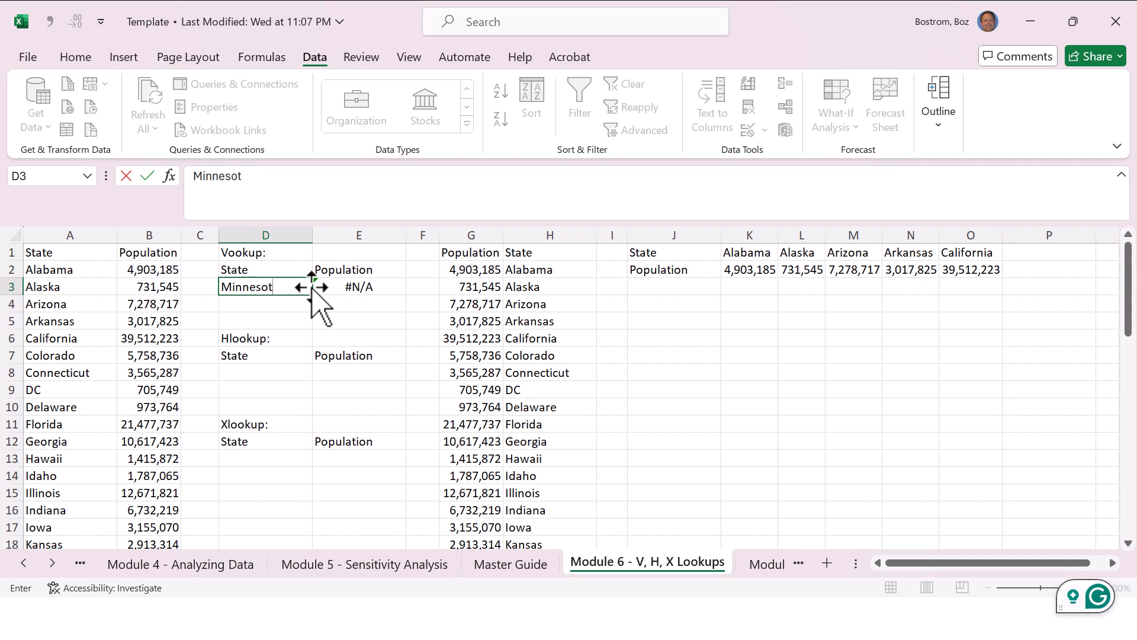
pyautogui.write('a')
pyautogui.press('Return')
pyautogui.press('Up')
# Step: Enter the misspelled state Minesota in D3 and reselect that cell
pyautogui.write('Min')
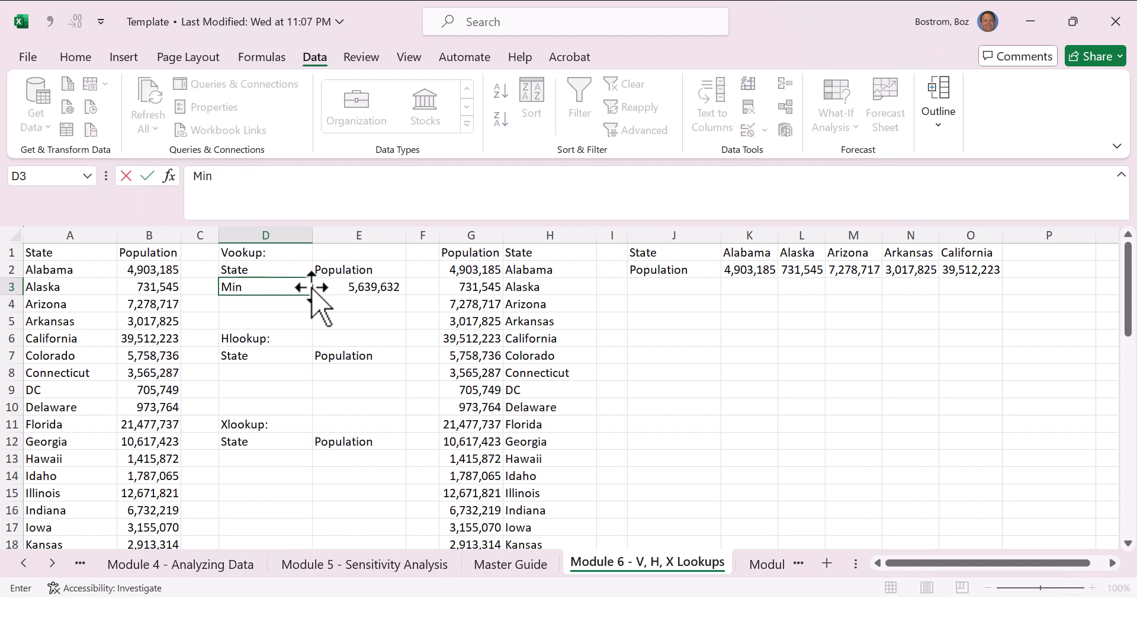
pyautogui.write('esota')
pyautogui.press('Return')
pyautogui.press('Up')
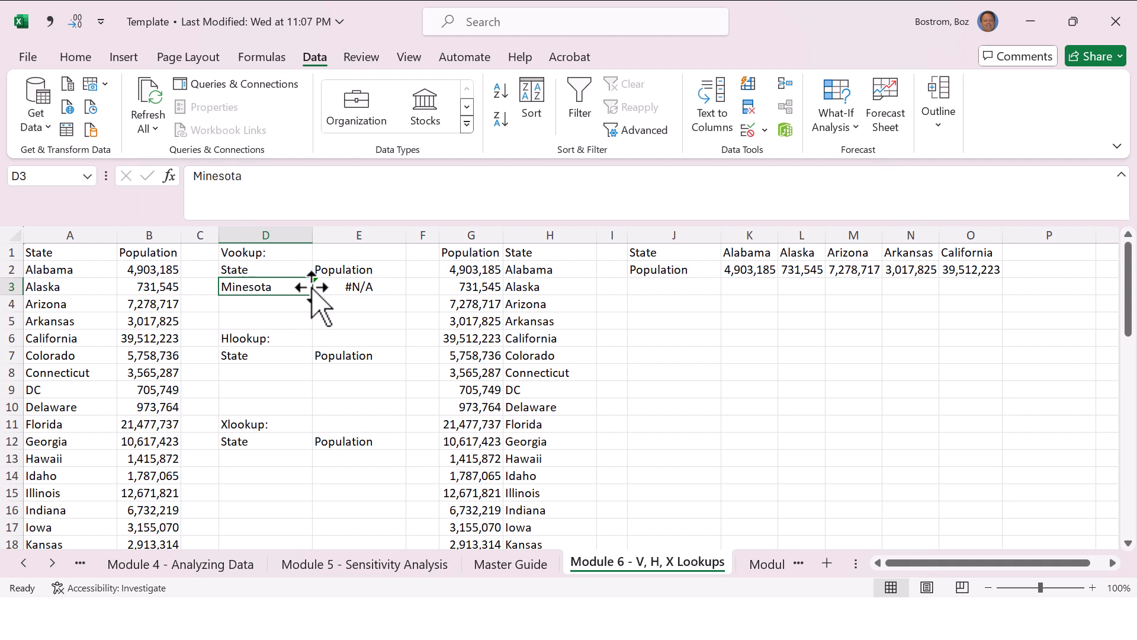
# Step: Apply list data validation to D3 with the state names in =$A$2:$A$52 as the source
pyautogui.click(750, 127)
pyautogui.click(816, 313)
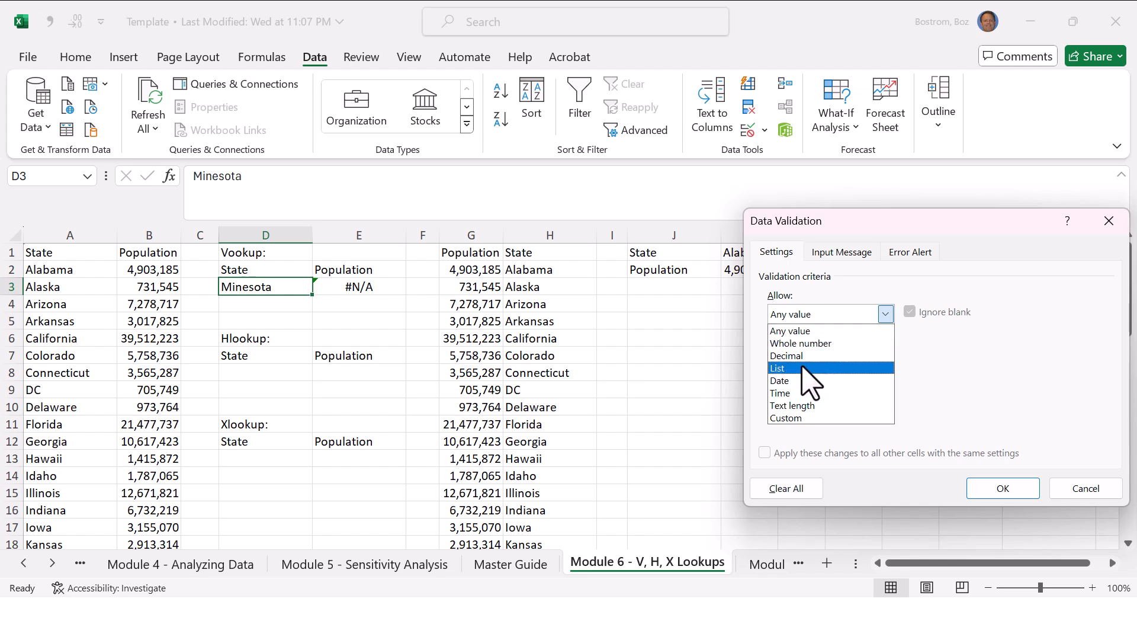
pyautogui.click(811, 381)
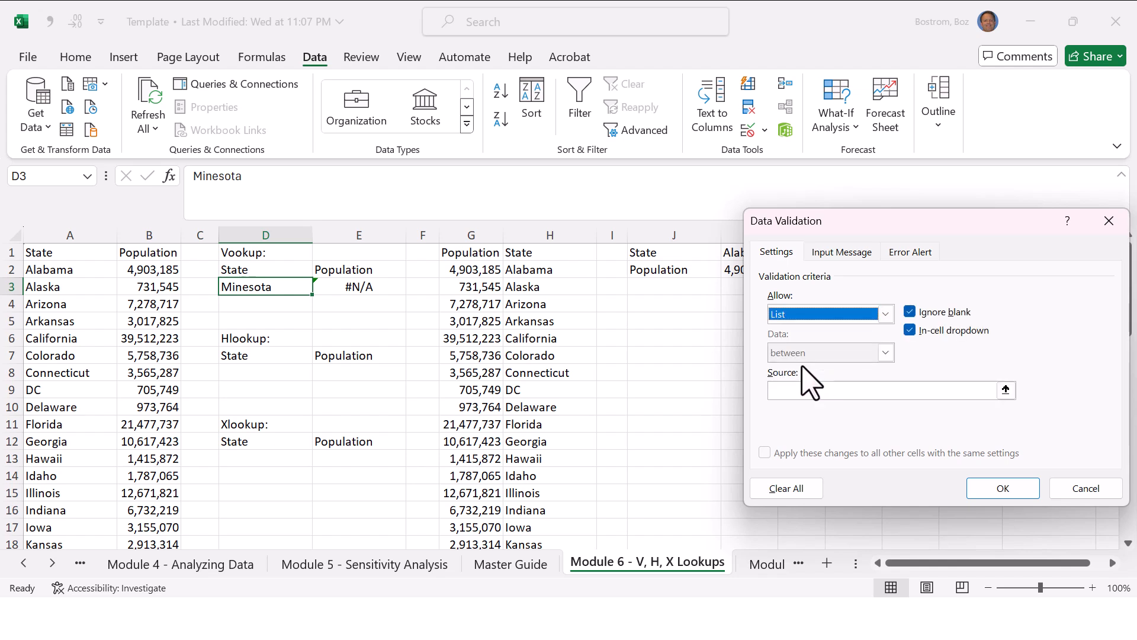
pyautogui.click(820, 390)
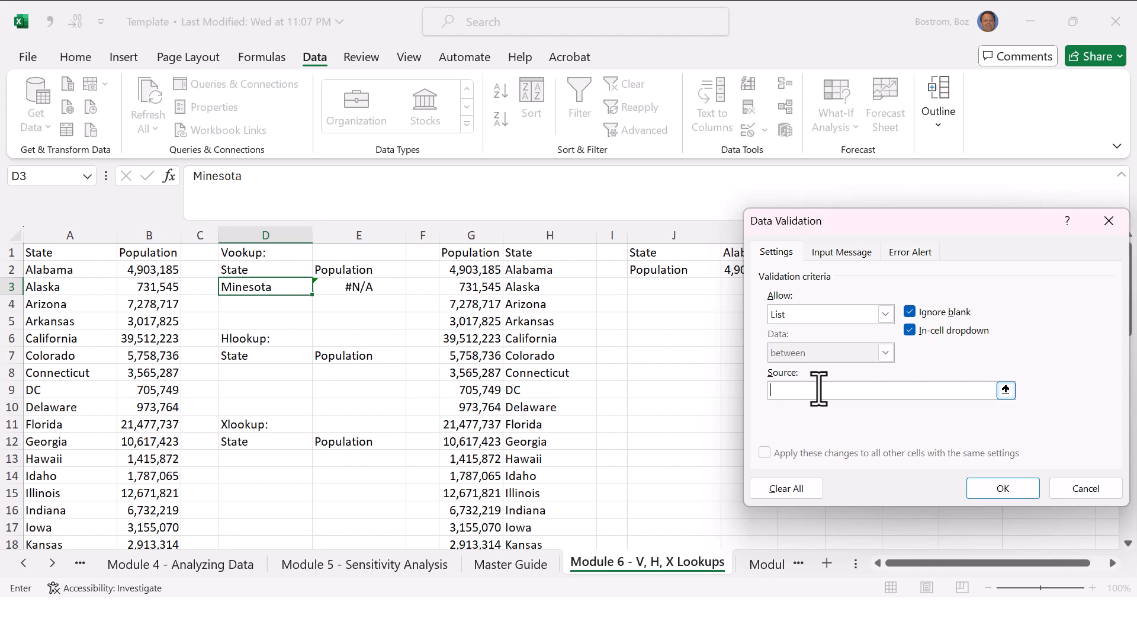
pyautogui.click(65, 269)
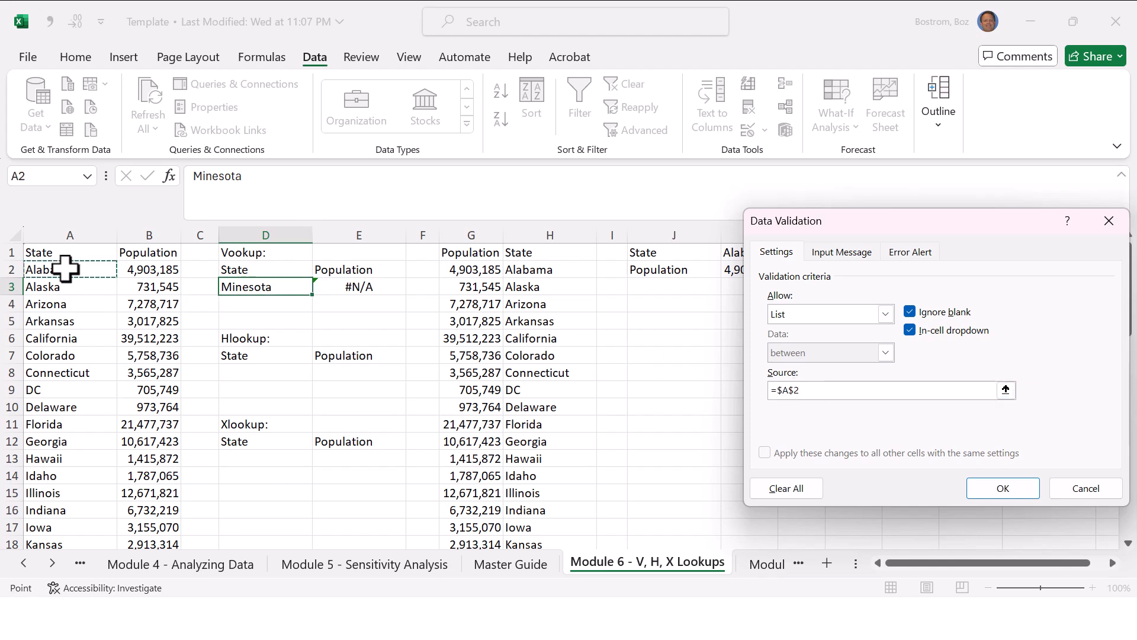
pyautogui.hotkey('ctrl', 'shift', 'Down')
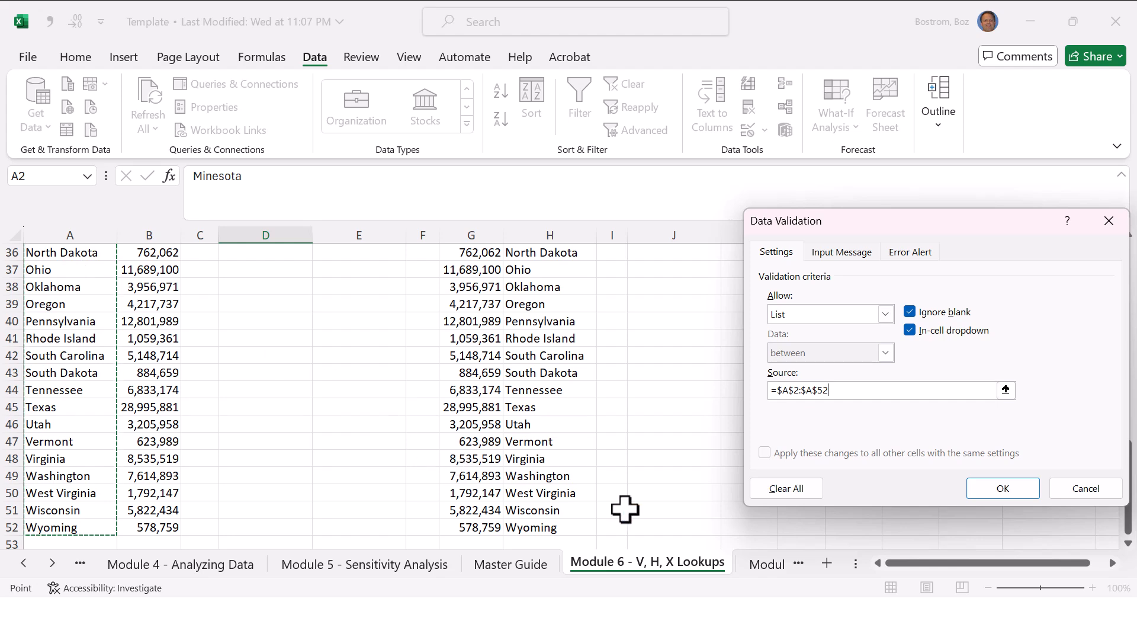
pyautogui.click(1003, 489)
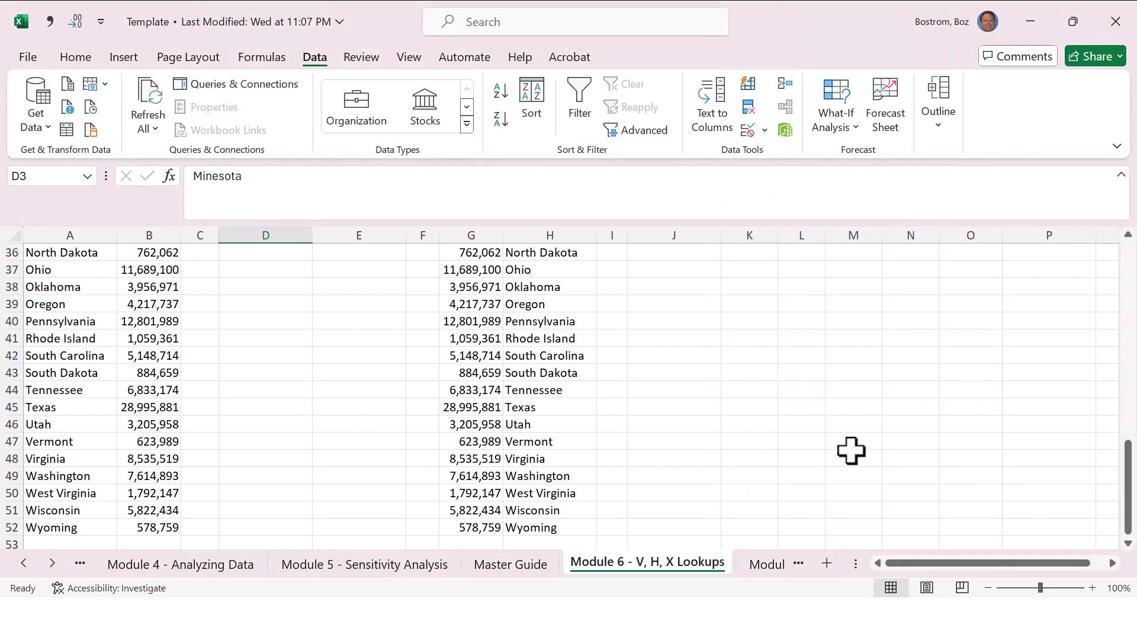
# Step: Return to the Vlookup block and inspect the state cell D3 and the formula in E3
pyautogui.click(358, 315)
pyautogui.press('pageup')
pyautogui.press('pageup')
pyautogui.press('pageup')
pyautogui.press('Left')
pyautogui.press('Left')
pyautogui.press('Up')
pyautogui.press('Up')
pyautogui.press('Up')
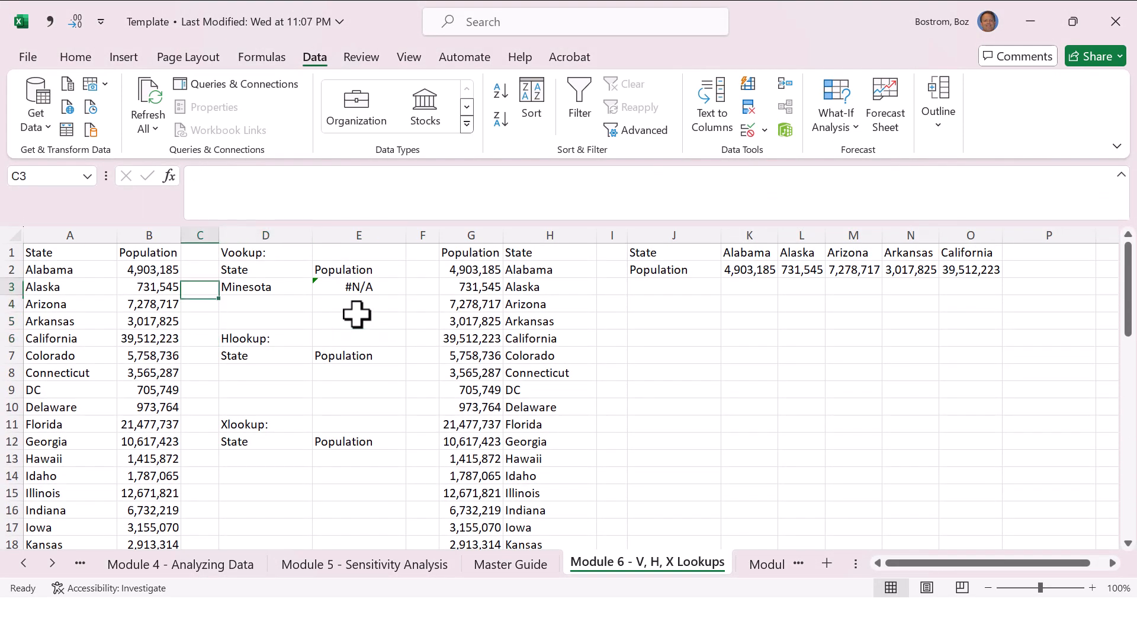
pyautogui.press('Right')
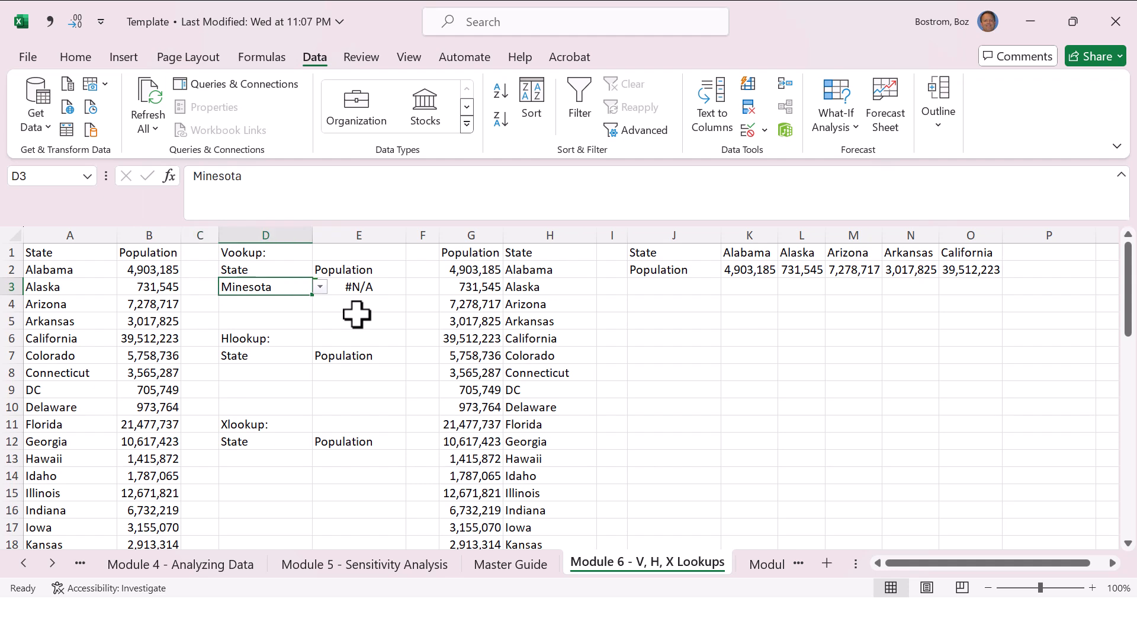
pyautogui.press('Right')
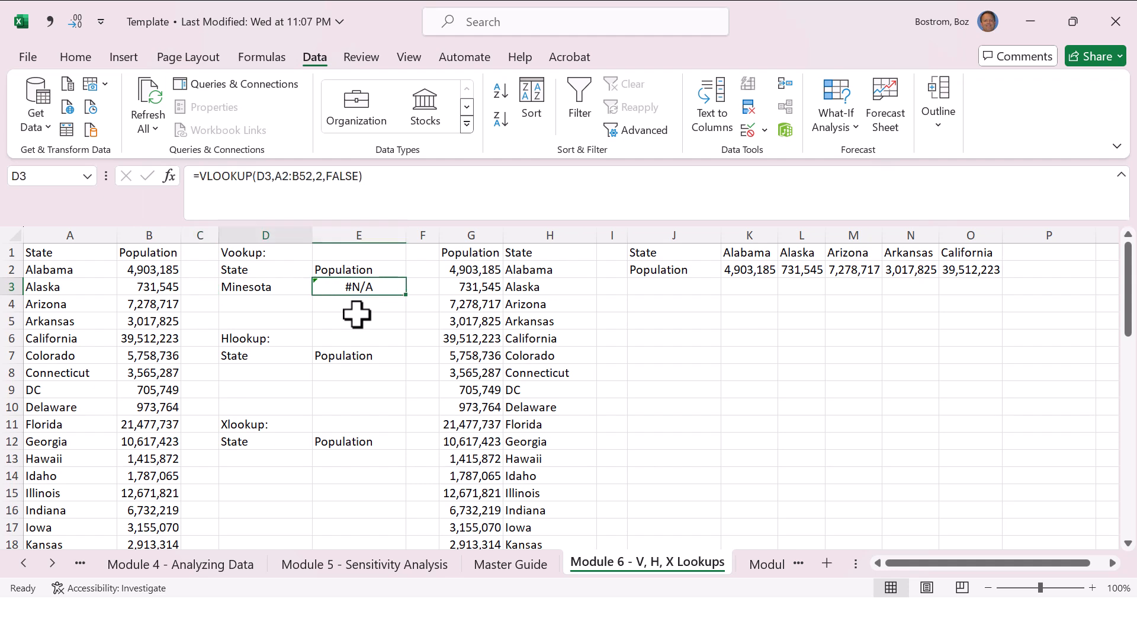
pyautogui.press('Left')
pyautogui.press('Right')
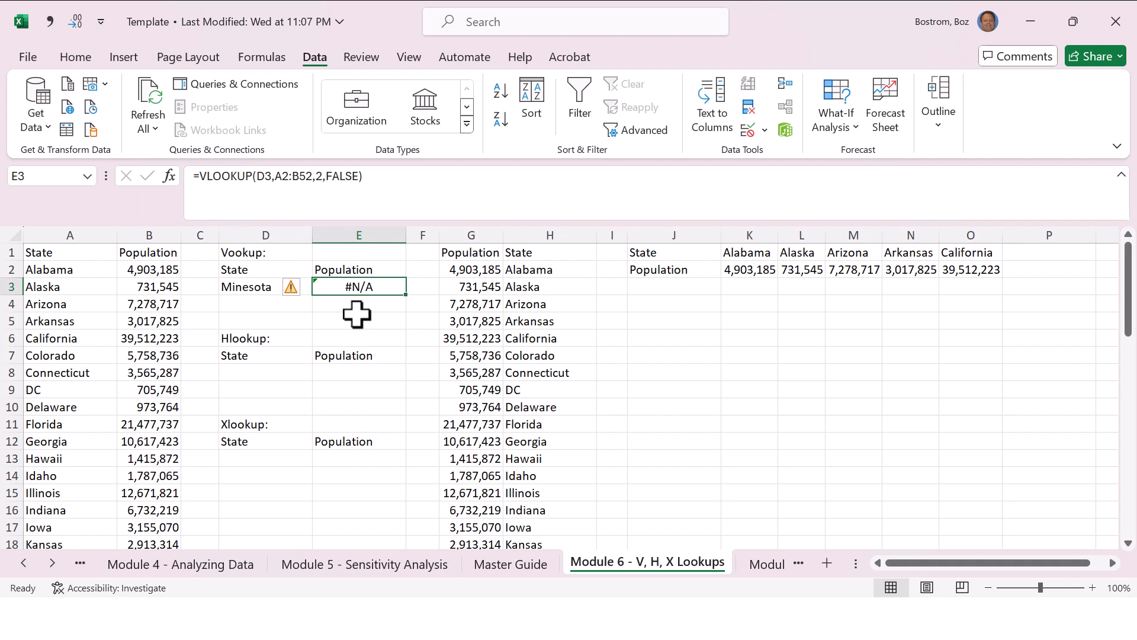
# Step: Try to enter the misspelled state Mineota in D3 to test the list validation
pyautogui.press('Left')
pyautogui.write('Mineota')
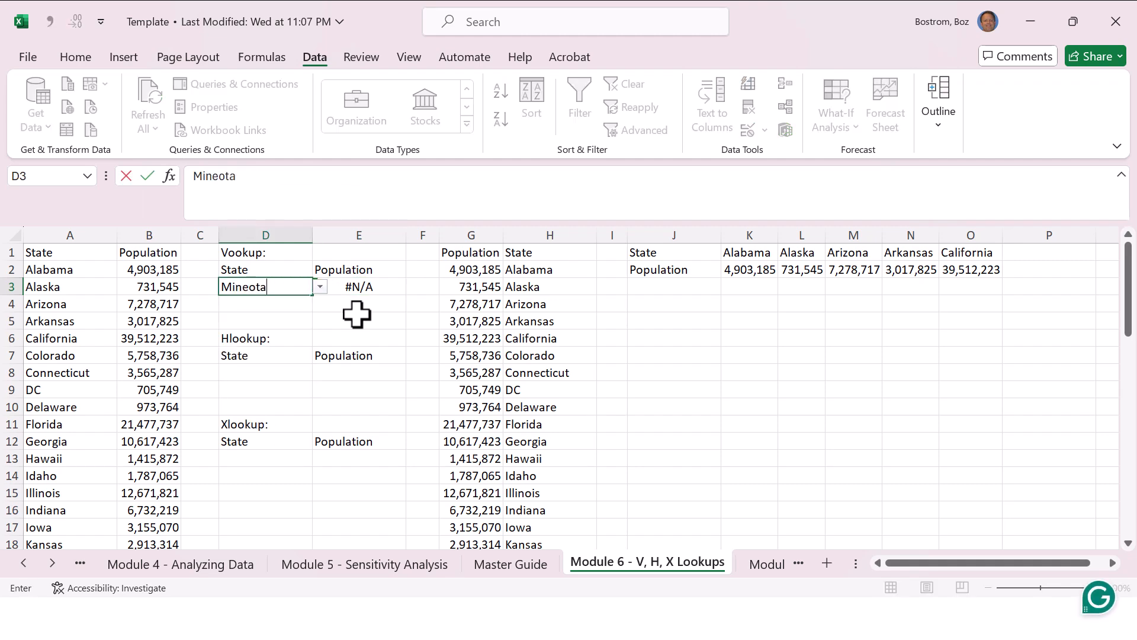
pyautogui.press('Return')
pyautogui.press('Escape')
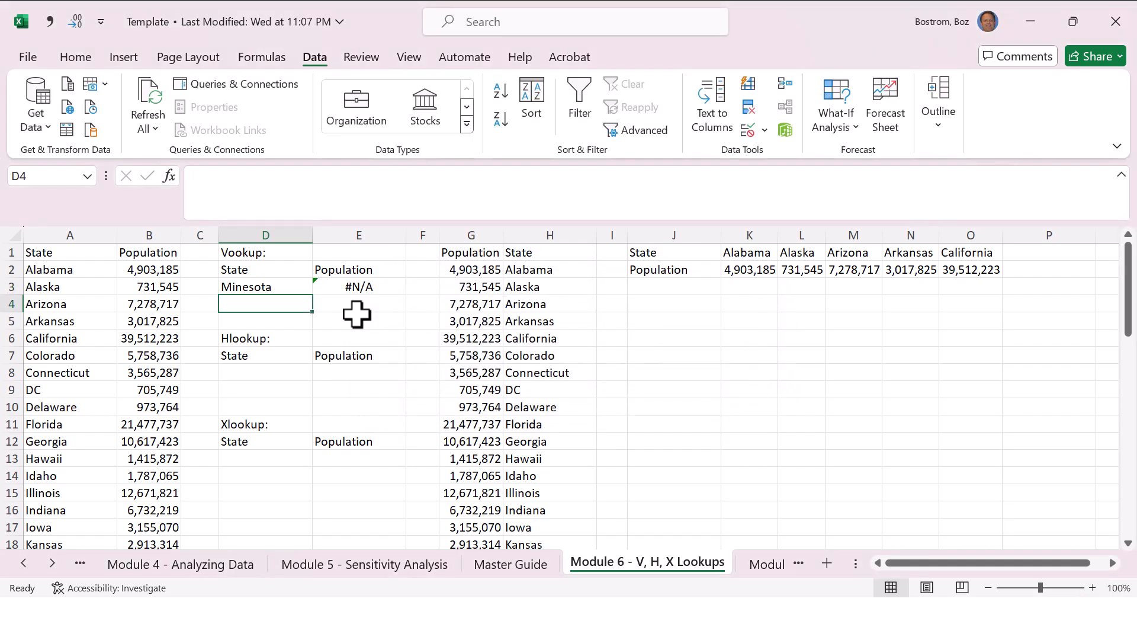
# Step: Enter Minnesota as the state in D3 and reselect that cell
pyautogui.write('Minnesota')
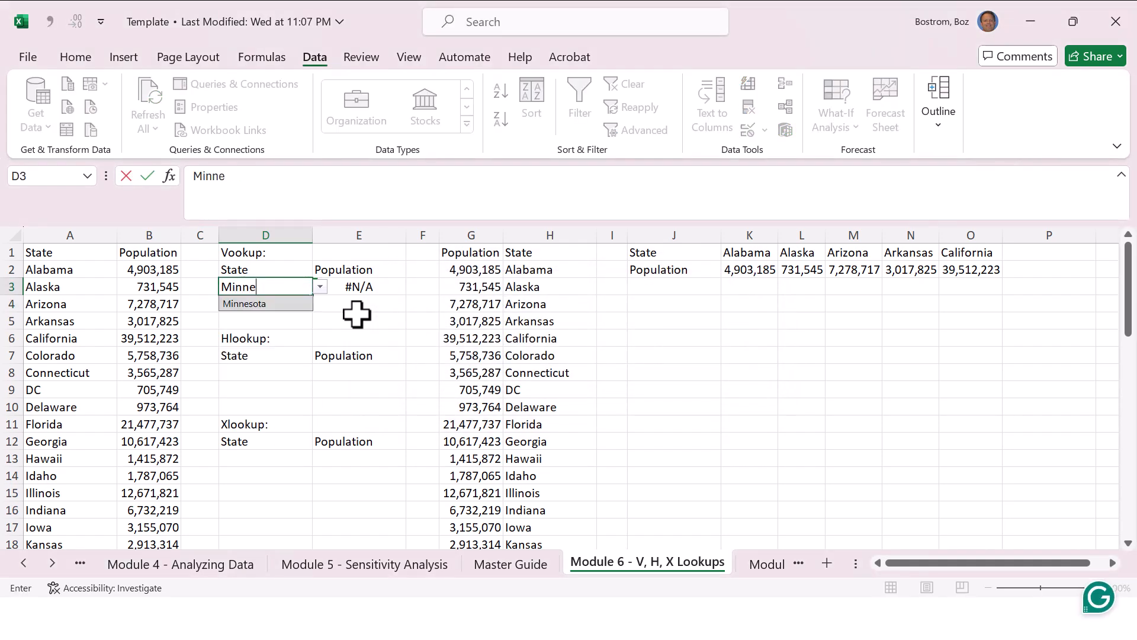
pyautogui.press('Return')
pyautogui.press('Up')
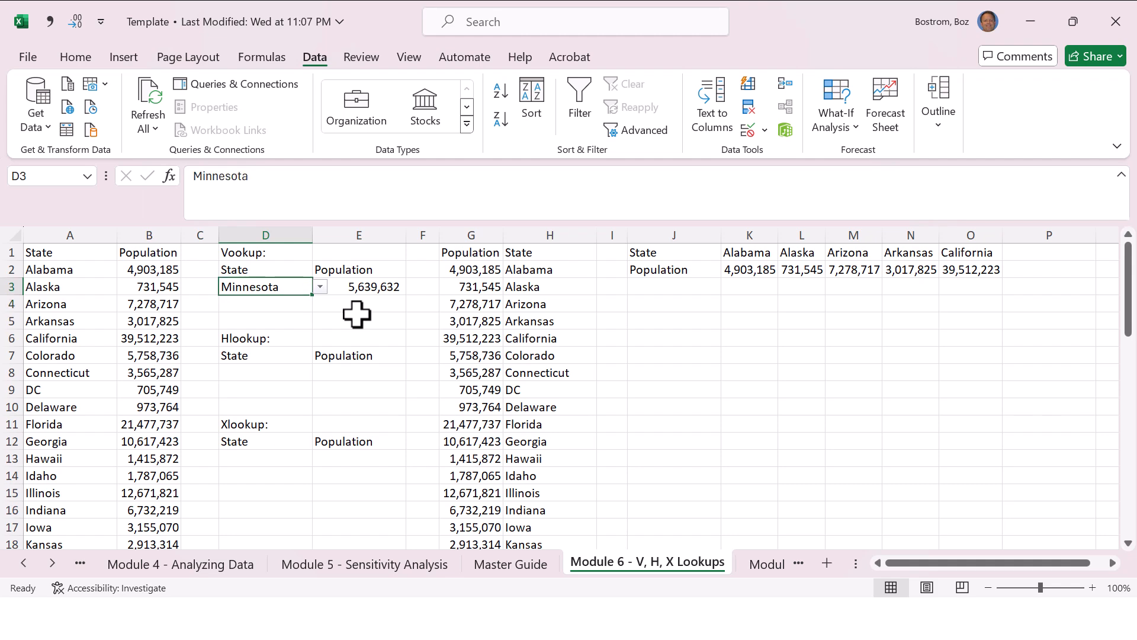
pyautogui.write('Minne')
pyautogui.write('sota')
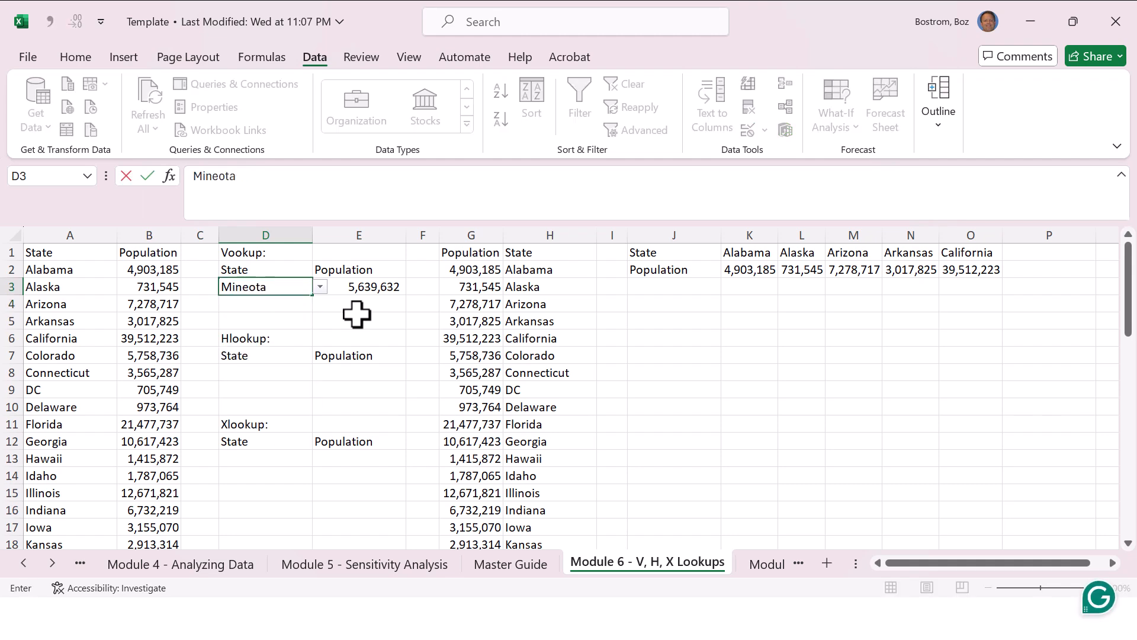
# Step: Try the misspelled state Mineota in D3 once more and cancel the entry
pyautogui.press('Return')
pyautogui.press('Escape')
# Step: Examine the Hlookup block at D7 and the horizontal state and population table starting at J1
pyautogui.press('Down')
pyautogui.press('Down')
pyautogui.press('Down')
pyautogui.press('Down')
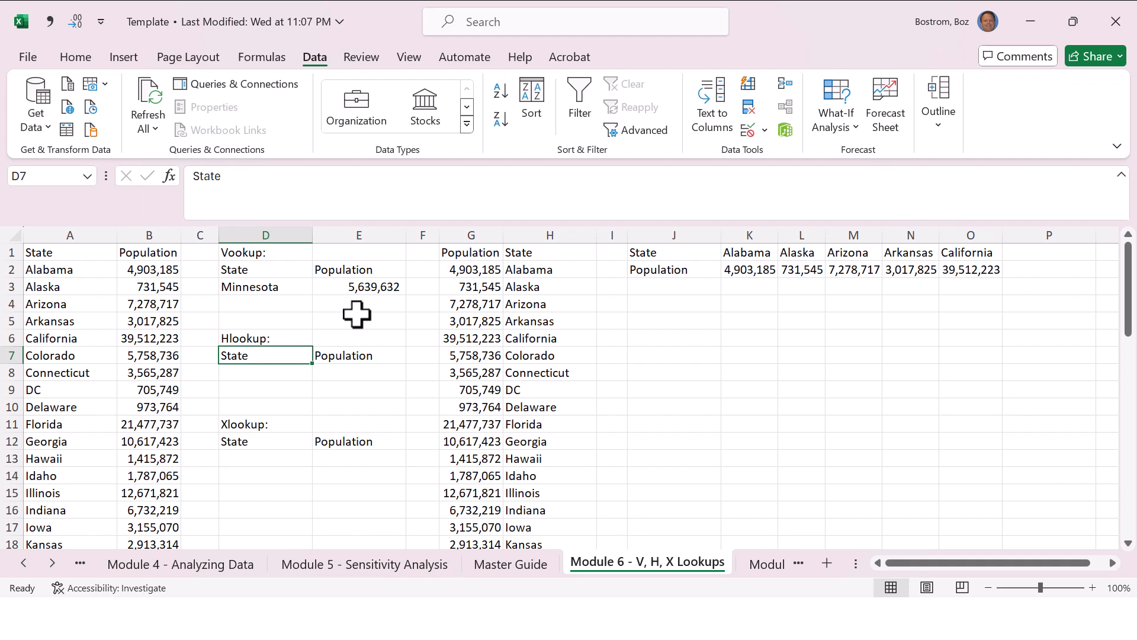
pyautogui.press('Up')
pyautogui.press('Up')
pyautogui.press('Up')
pyautogui.press('Up')
pyautogui.press('Up')
pyautogui.press('Up')
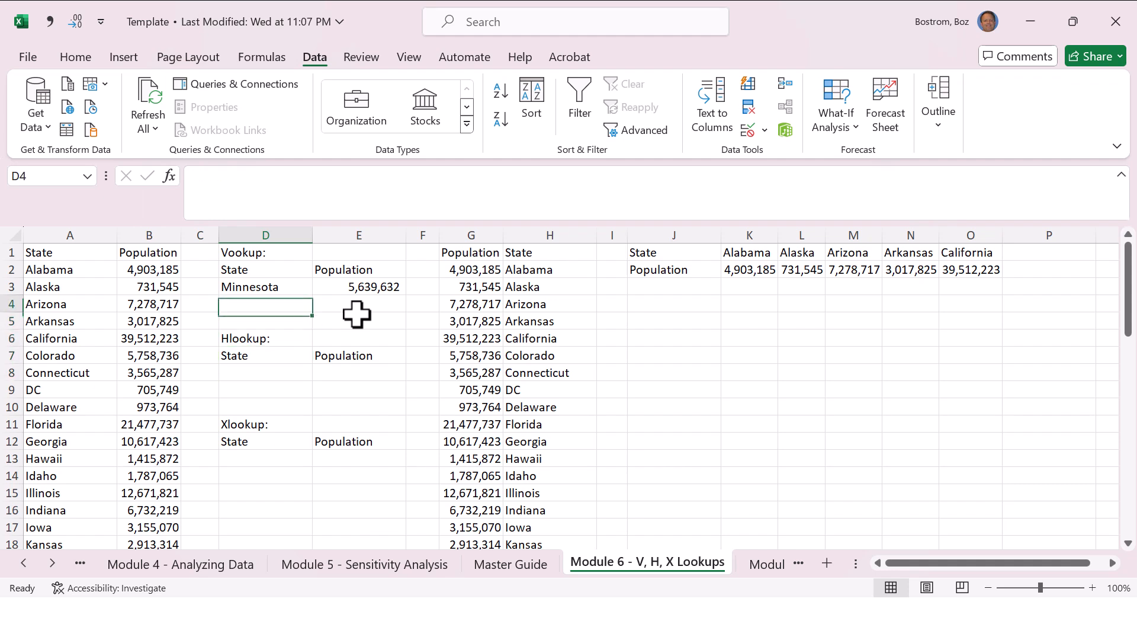
pyautogui.press('Right')
pyautogui.press('Right')
pyautogui.press('Right')
pyautogui.press('Right')
pyautogui.press('Right')
pyautogui.press('Right')
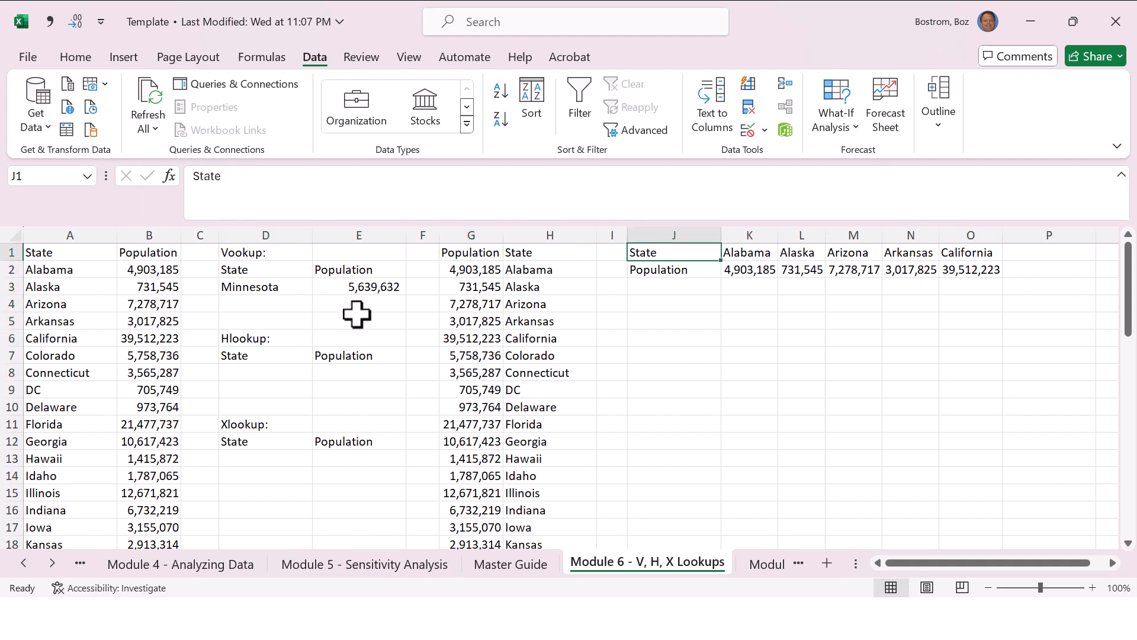
pyautogui.press('Right')
pyautogui.press('Right')
pyautogui.press('Right')
pyautogui.press('Right')
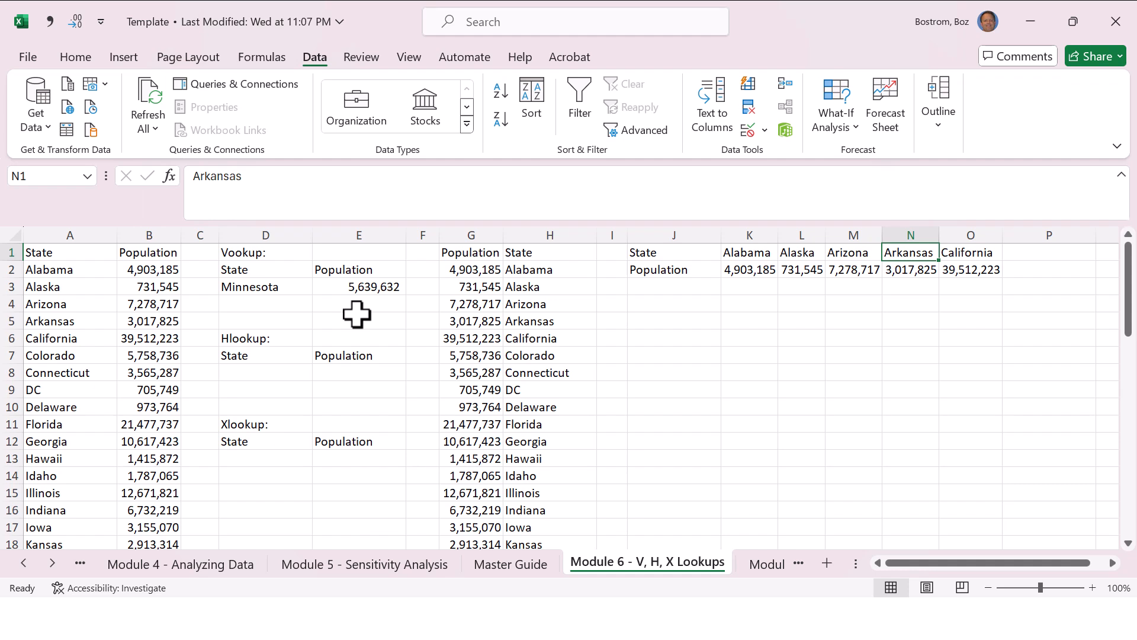
# Step: Add list data validation to D8 with an in-cell dropdown sourced from the state names in K1:O1
pyautogui.press('Down')
pyautogui.press('Down')
pyautogui.press('Down')
pyautogui.press('Down')
pyautogui.press('Down')
pyautogui.press('Down')
pyautogui.press('Down')
pyautogui.press('Down')
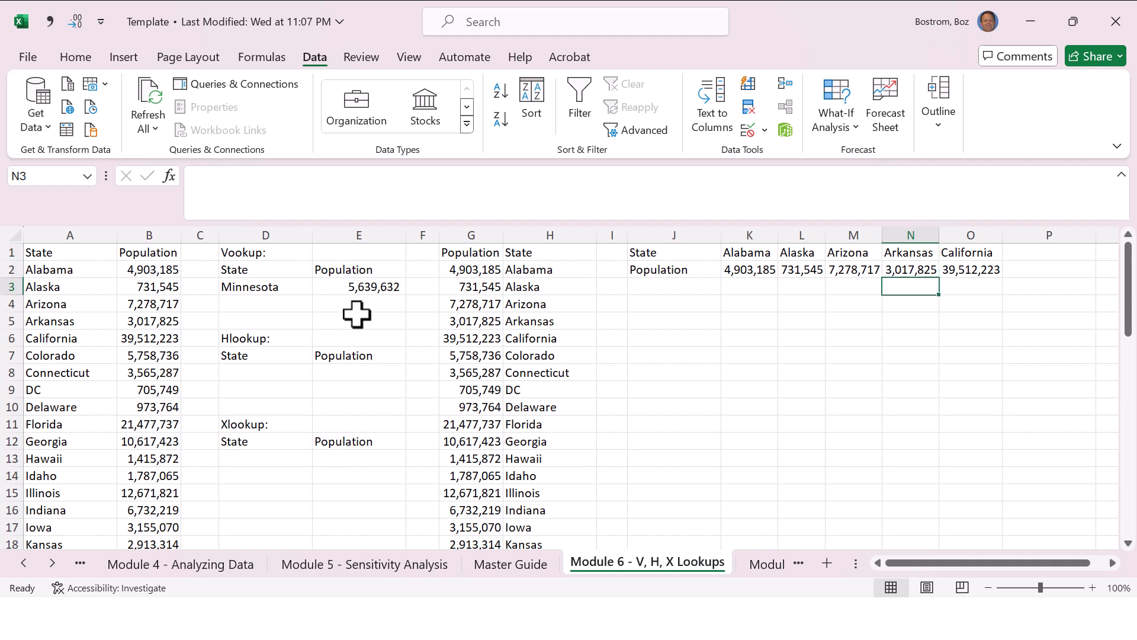
pyautogui.press('Left')
pyautogui.press('Left')
pyautogui.press('Left')
pyautogui.press('Left')
pyautogui.press('Left')
pyautogui.press('Left')
pyautogui.press('Left')
pyautogui.press('Left')
pyautogui.press('Left')
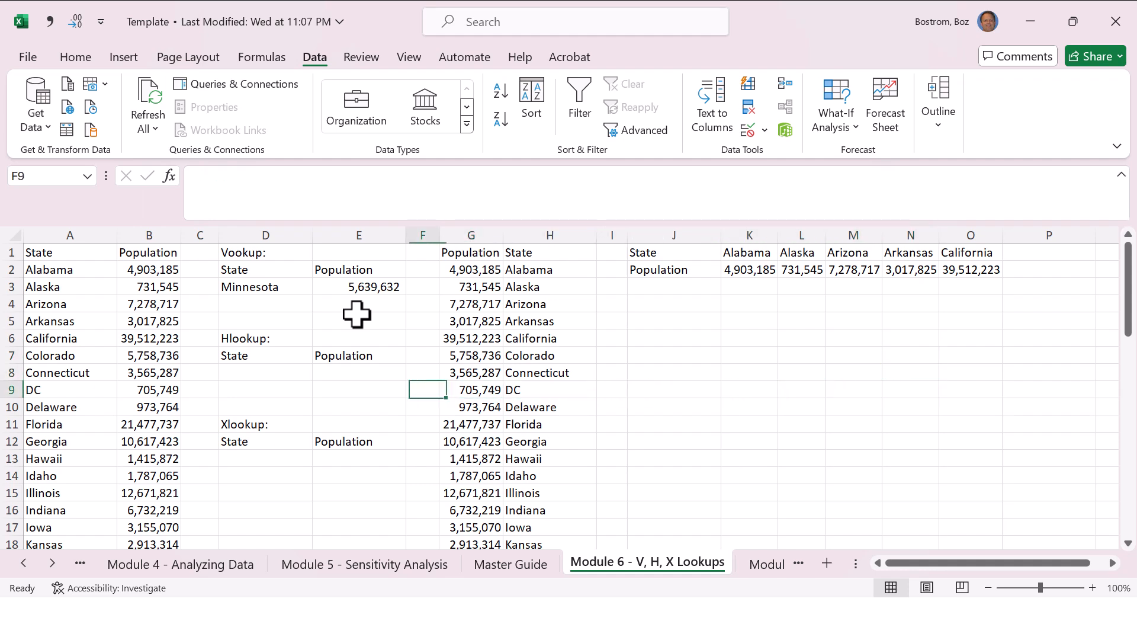
pyautogui.press('Up')
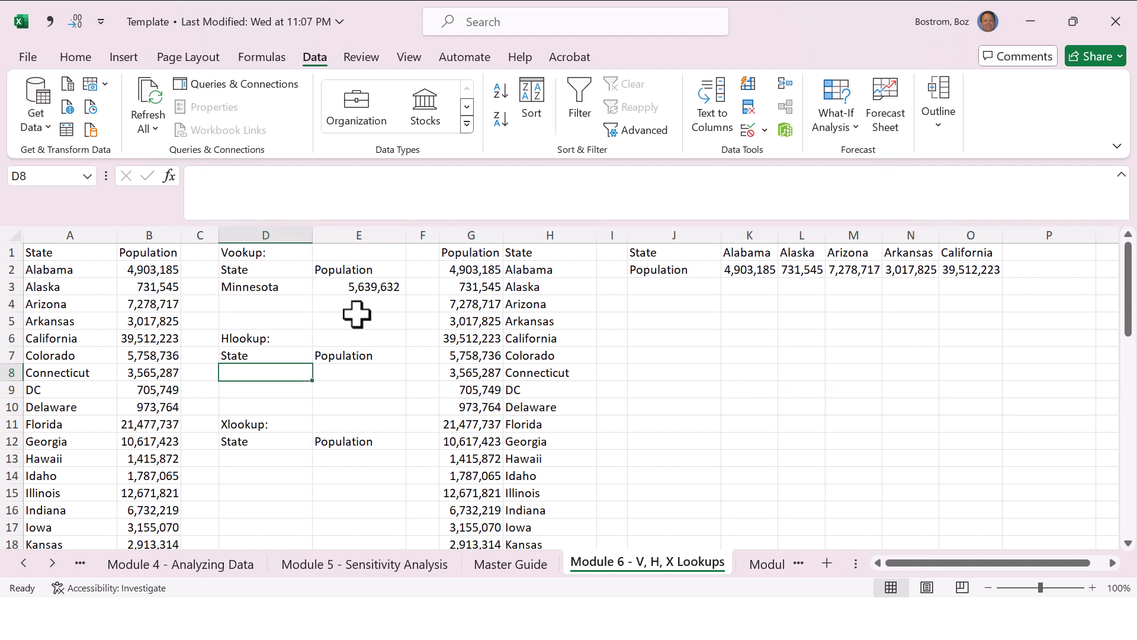
pyautogui.write('Ala')
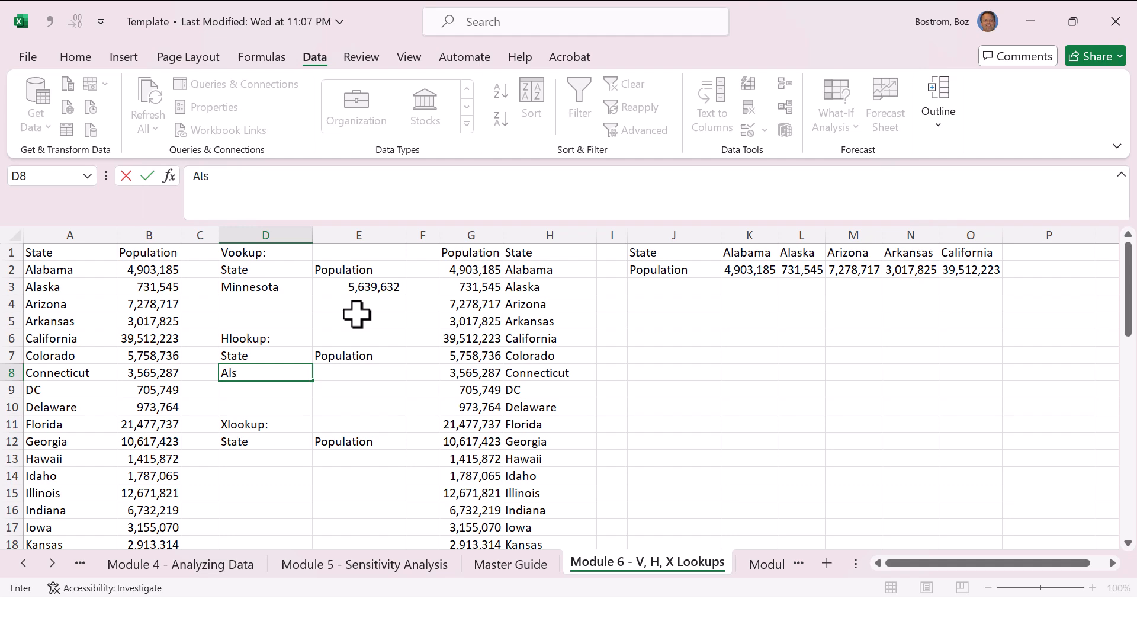
pyautogui.press('Escape')
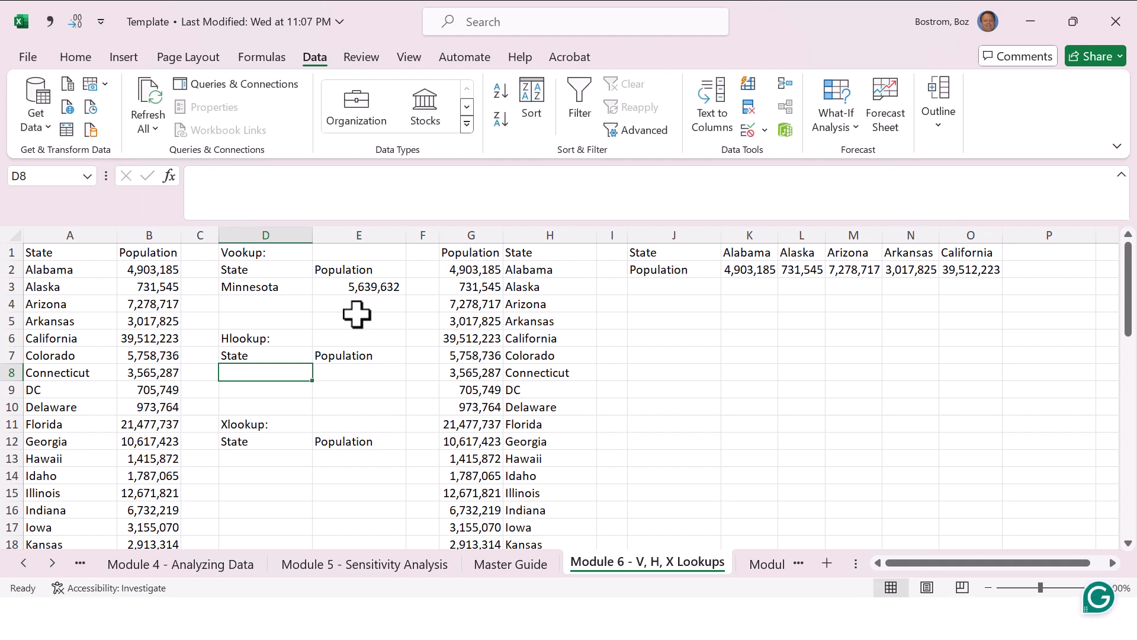
pyautogui.click(748, 130)
pyautogui.click(812, 314)
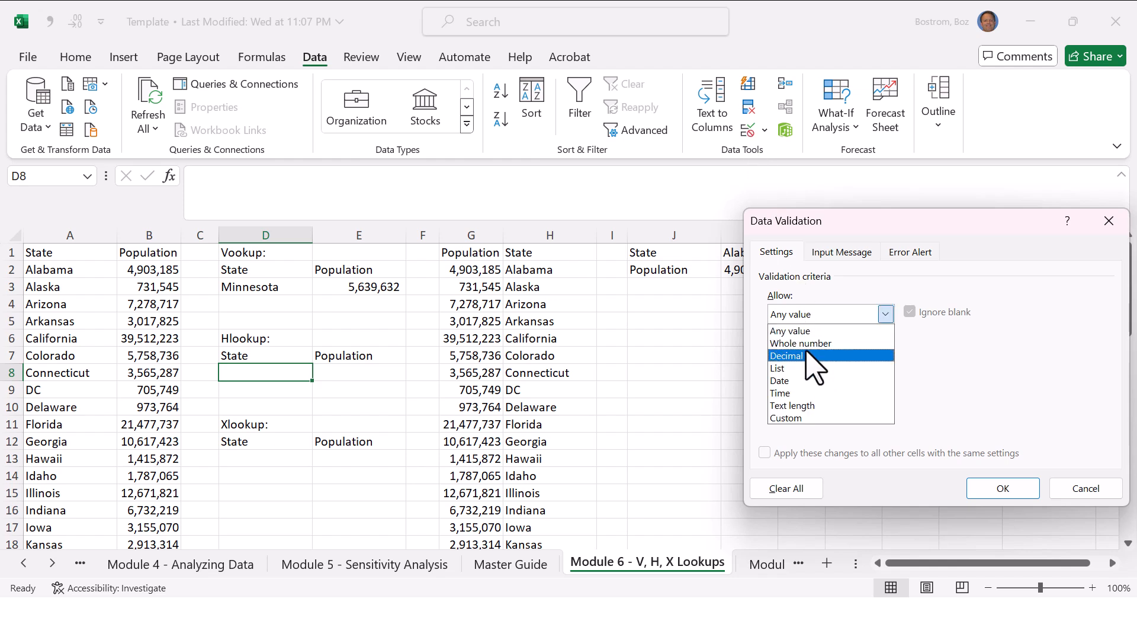
pyautogui.click(808, 368)
pyautogui.click(812, 389)
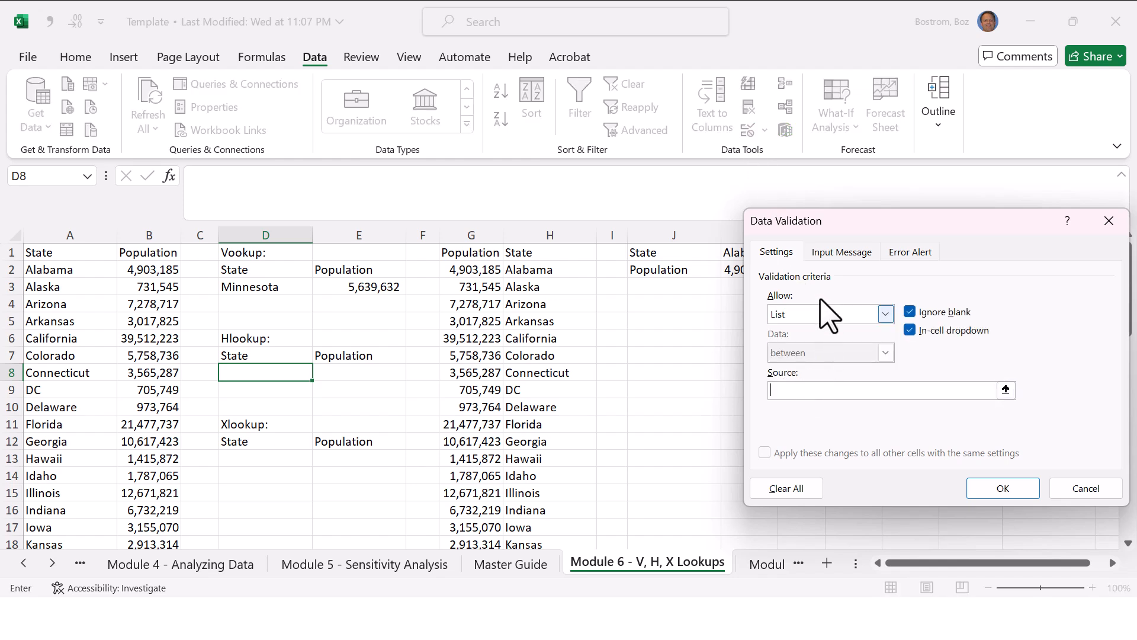
pyautogui.moveTo(1032, 219); pyautogui.dragTo(1040, 316)
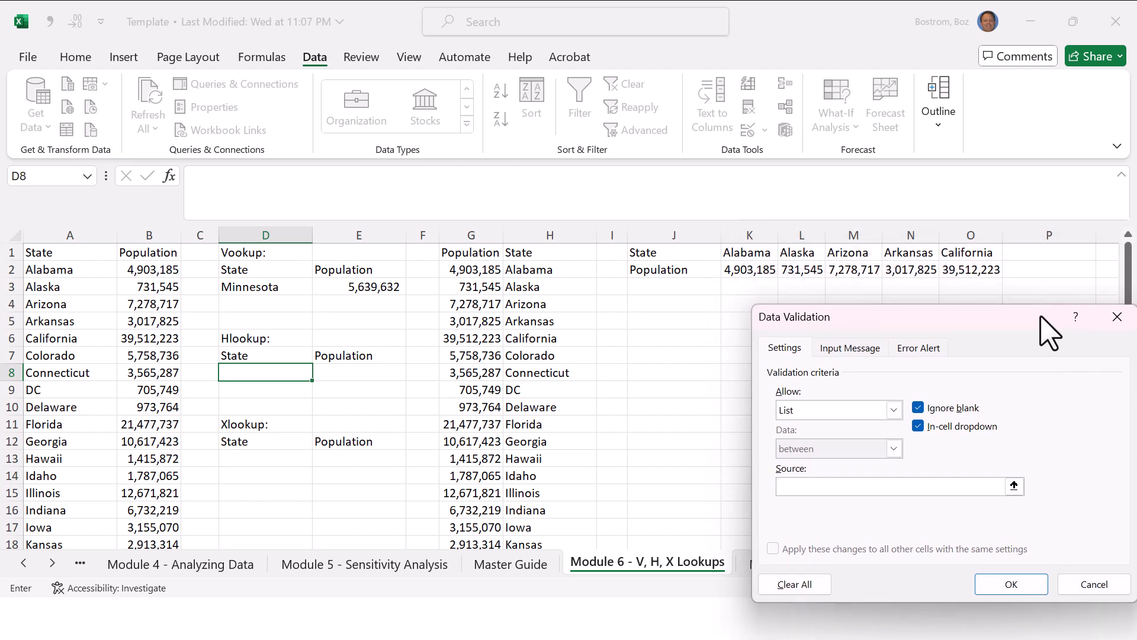
pyautogui.moveTo(768, 254); pyautogui.dragTo(963, 252)
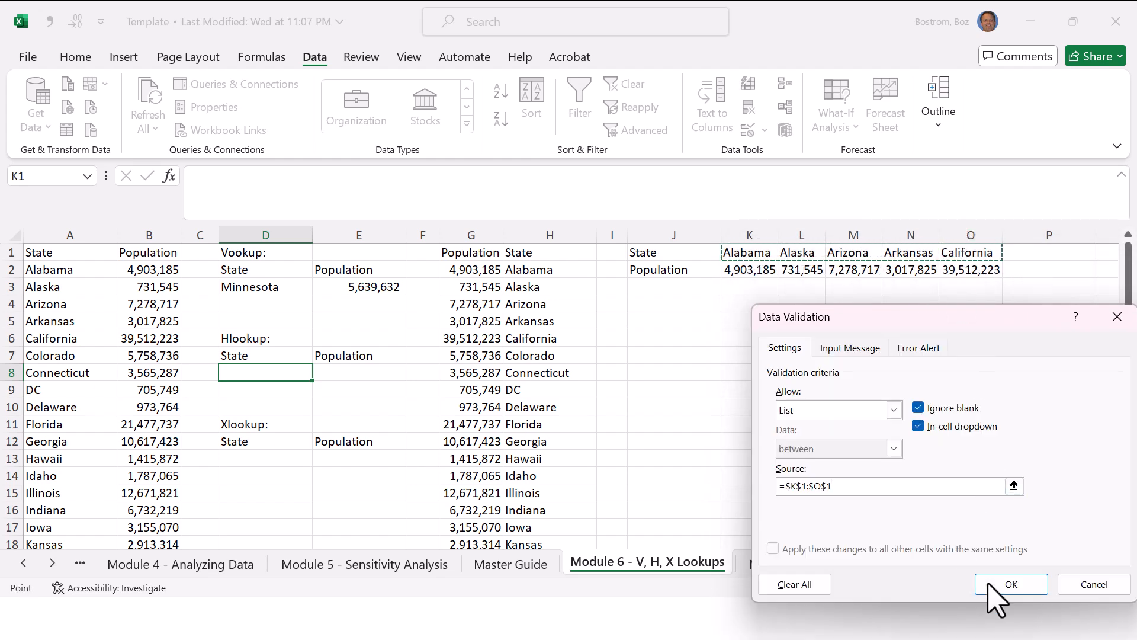
pyautogui.click(1010, 585)
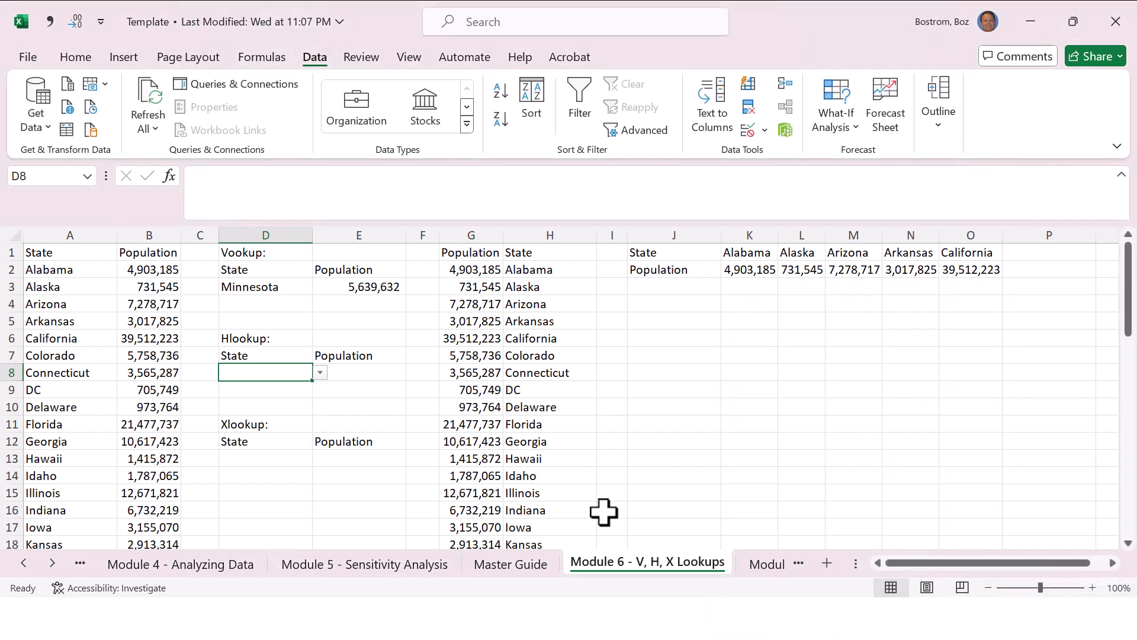
# Step: Enter Alaska as the Hlookup state in D8
pyautogui.write('Ala')
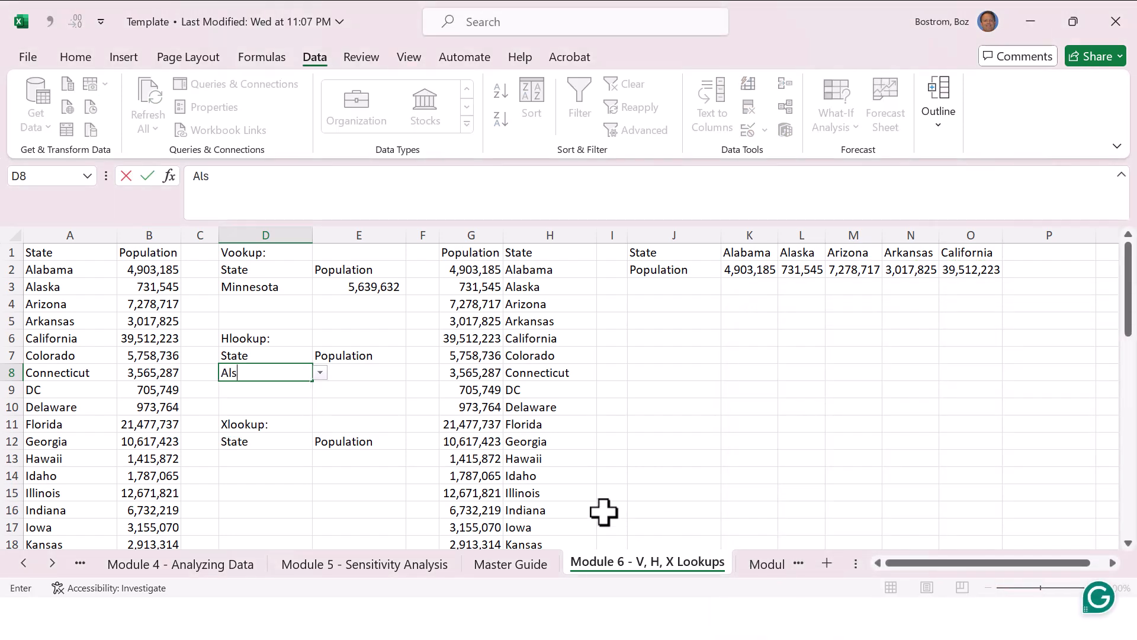
pyautogui.write('k')
pyautogui.press('BackSpace')
pyautogui.write('s')
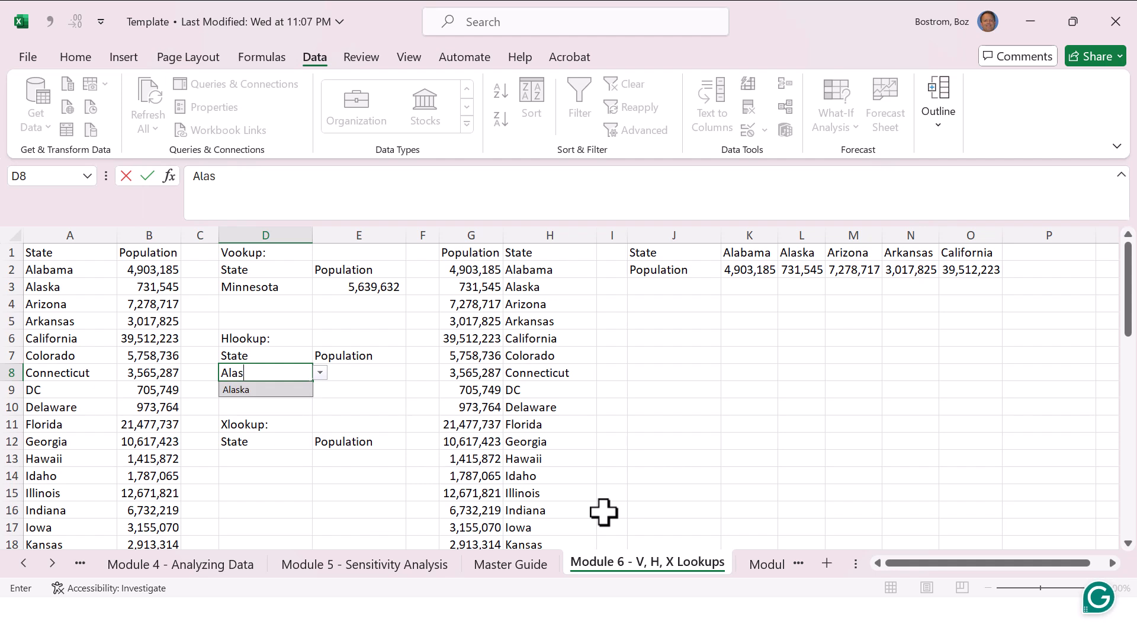
pyautogui.write('ka')
pyautogui.press('Return')
# Step: Try to look up the population in E8 with the formula =HLOOKUP(K1:O2,2,FALSE)
pyautogui.press('Right')
pyautogui.press('Up')
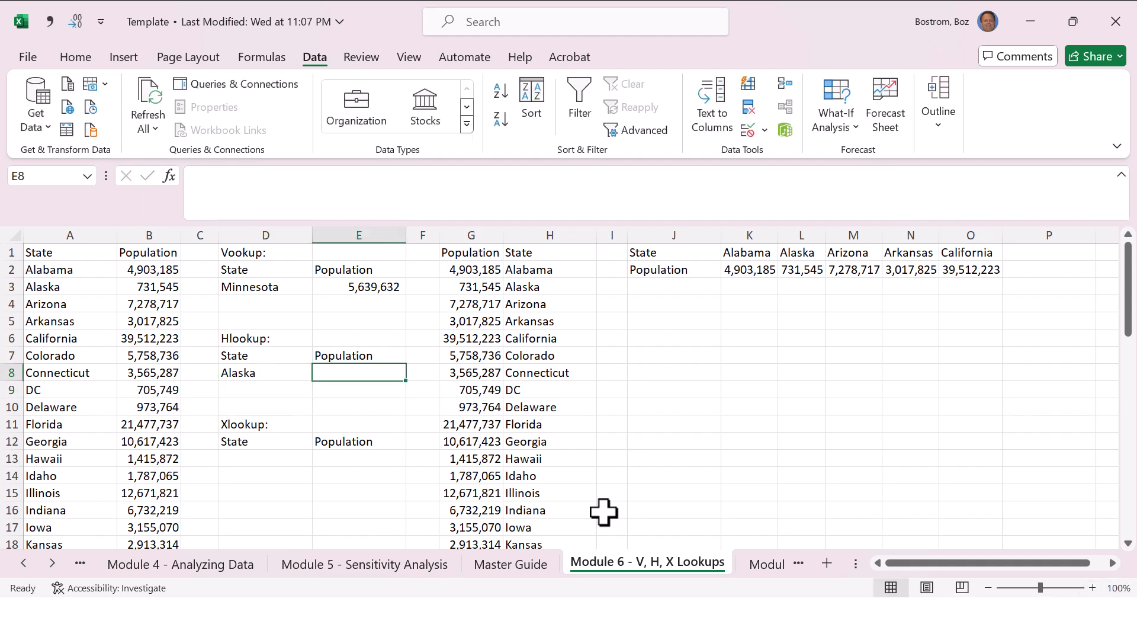
pyautogui.write('=-')
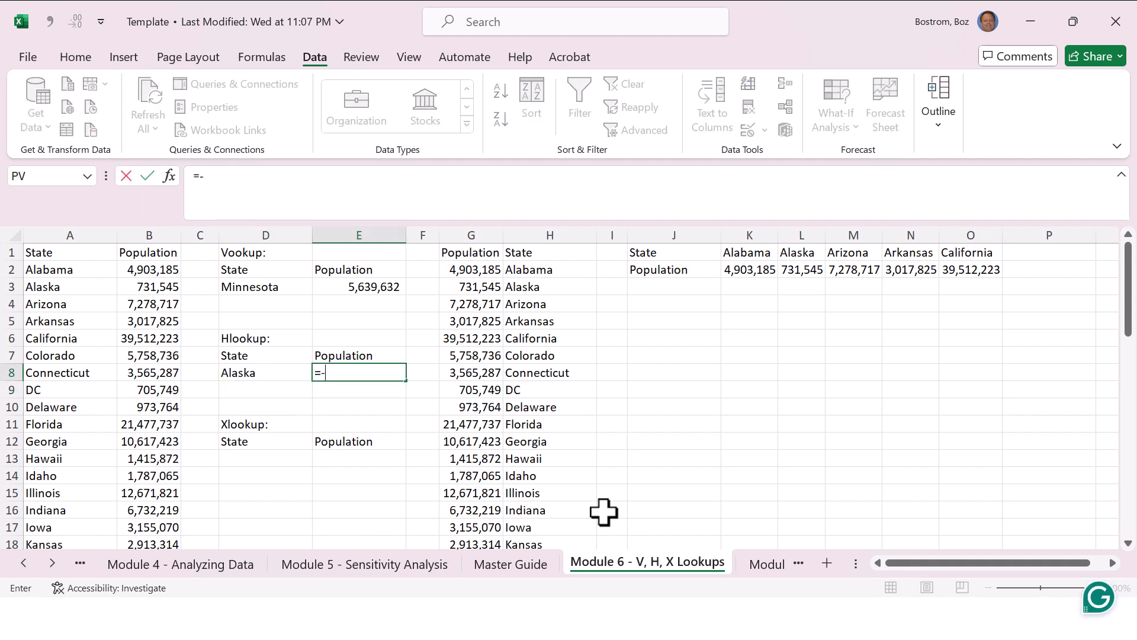
pyautogui.press('Escape')
pyautogui.write('=h')
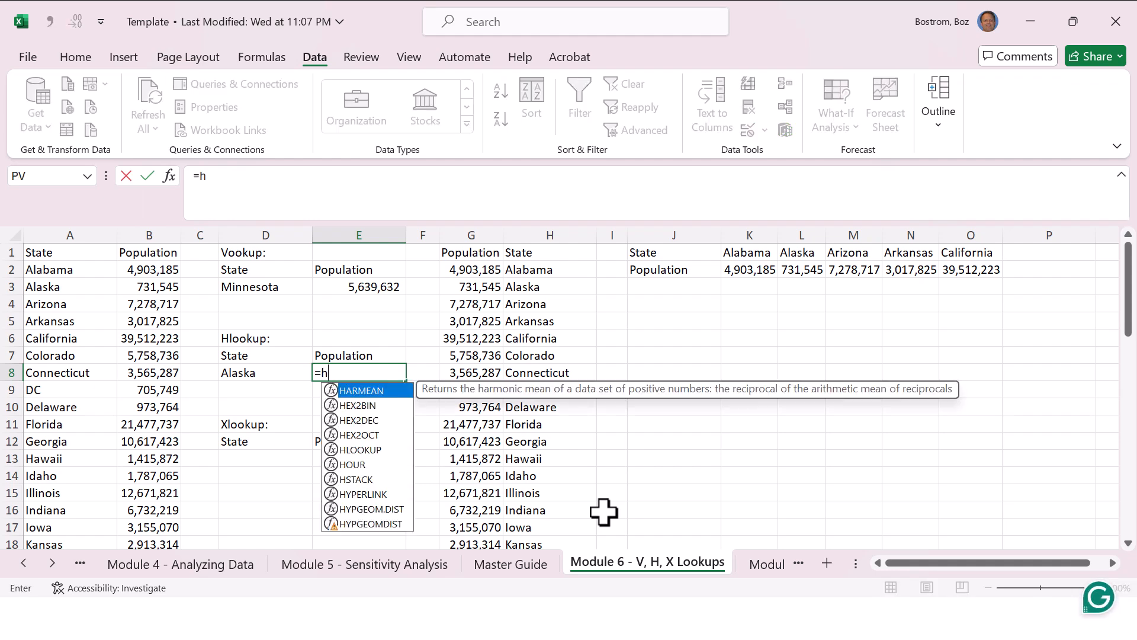
pyautogui.write('lookup')
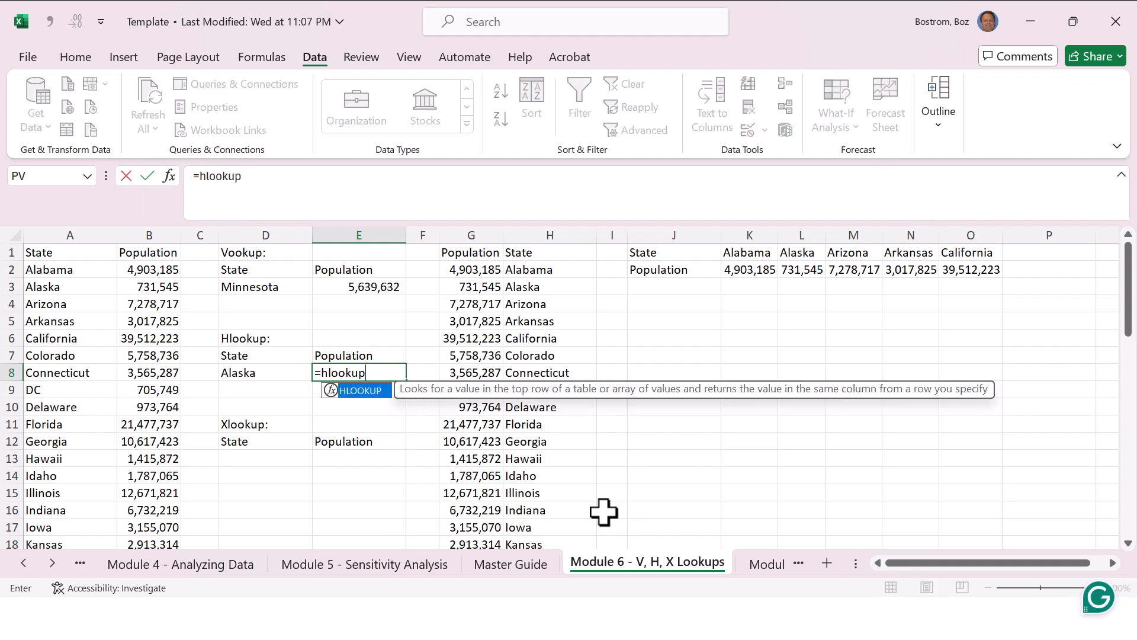
pyautogui.write('(')
pyautogui.press('Left')
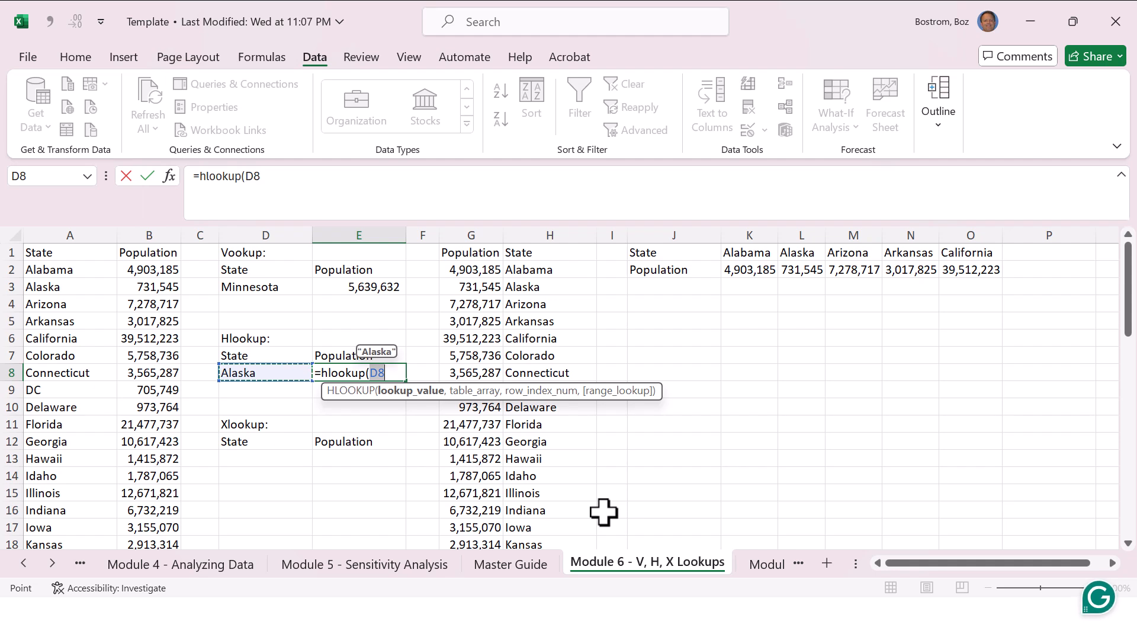
pyautogui.moveTo(744, 250); pyautogui.dragTo(958, 268)
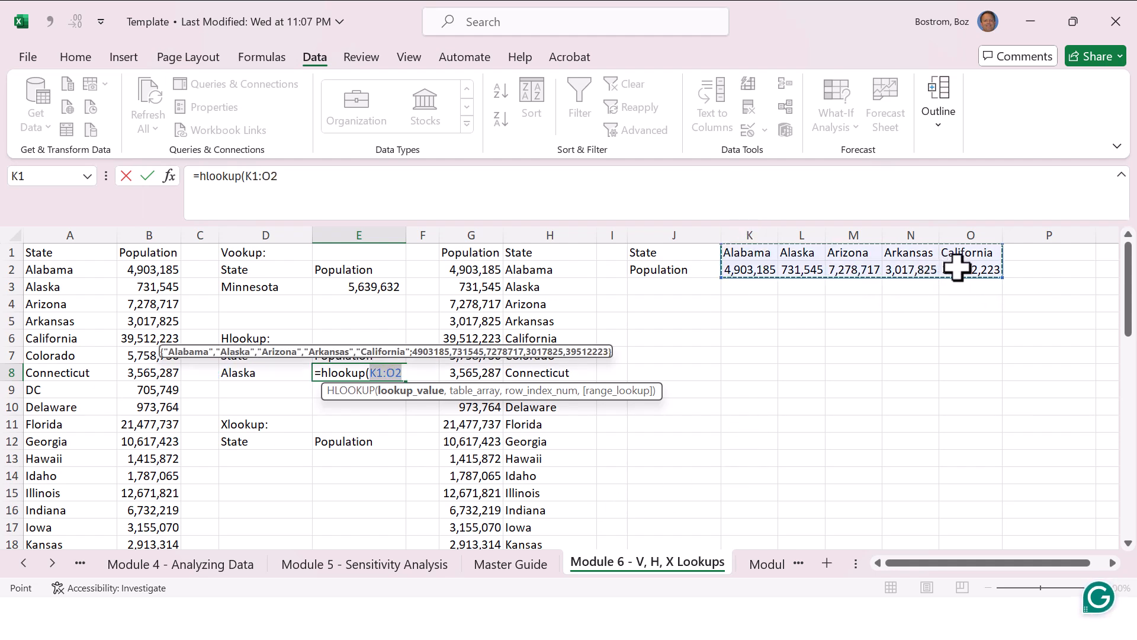
pyautogui.write(',2,false')
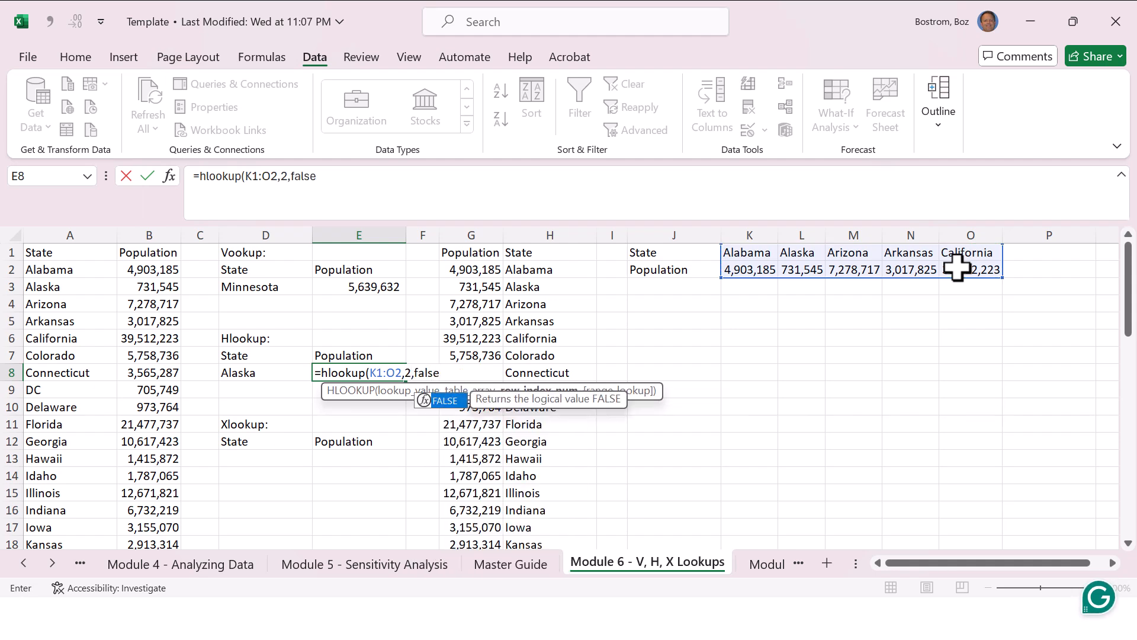
pyautogui.write(')')
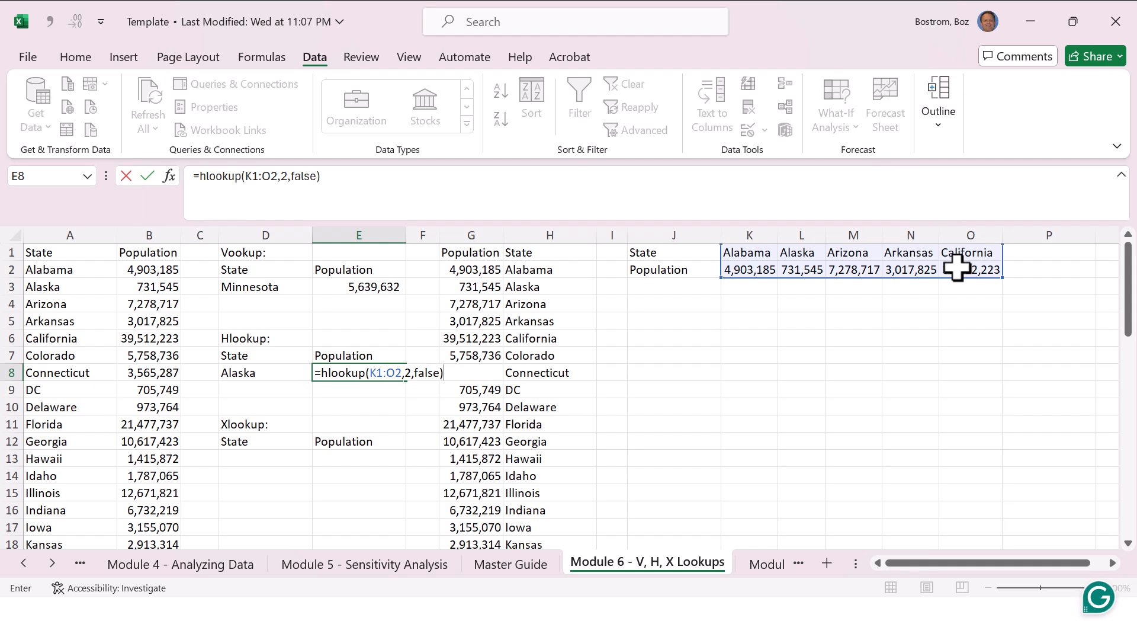
pyautogui.press('Return')
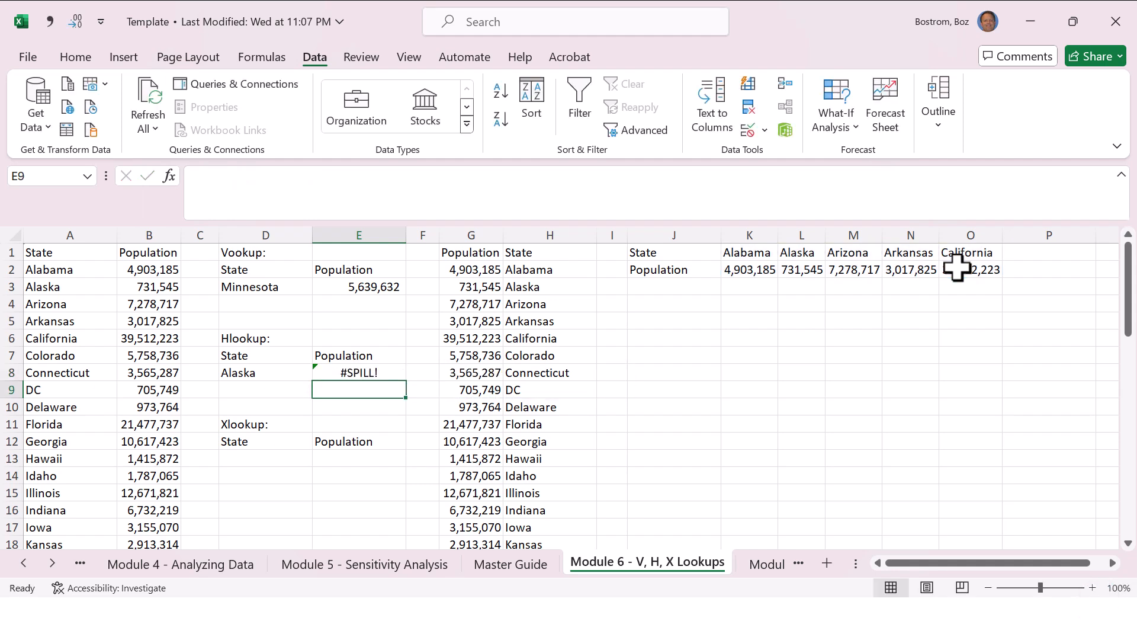
pyautogui.press('Up')
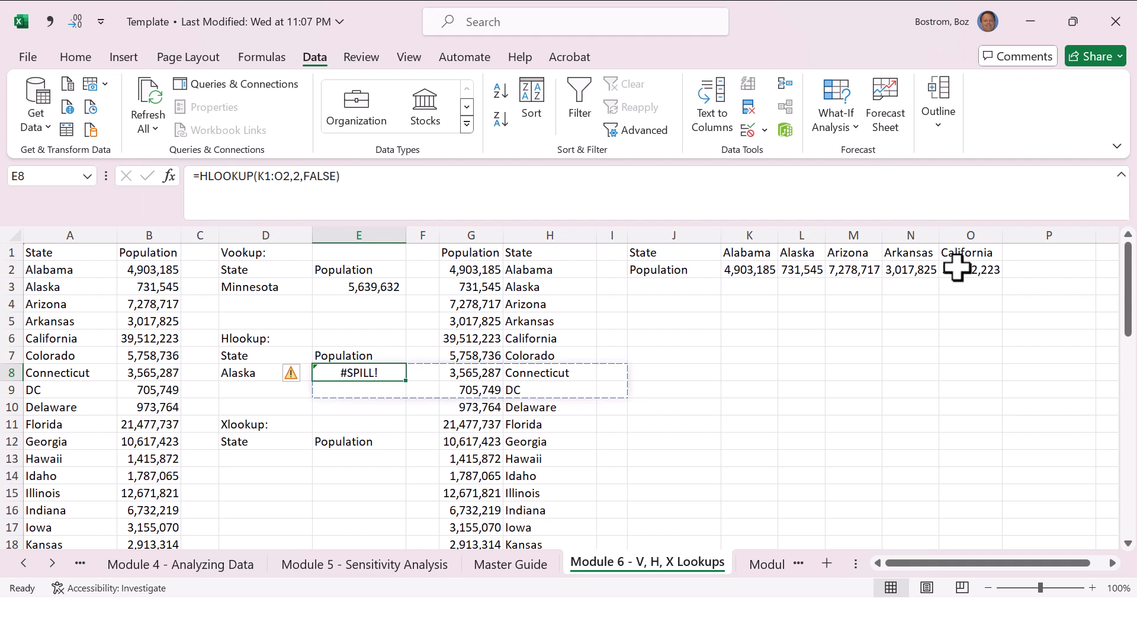
# Step: Clear the HLOOKUP formula from E8
pyautogui.press('Right')
pyautogui.press('Right')
pyautogui.press('Left')
pyautogui.press('Left')
pyautogui.press('Delete')
pyautogui.press('Down')
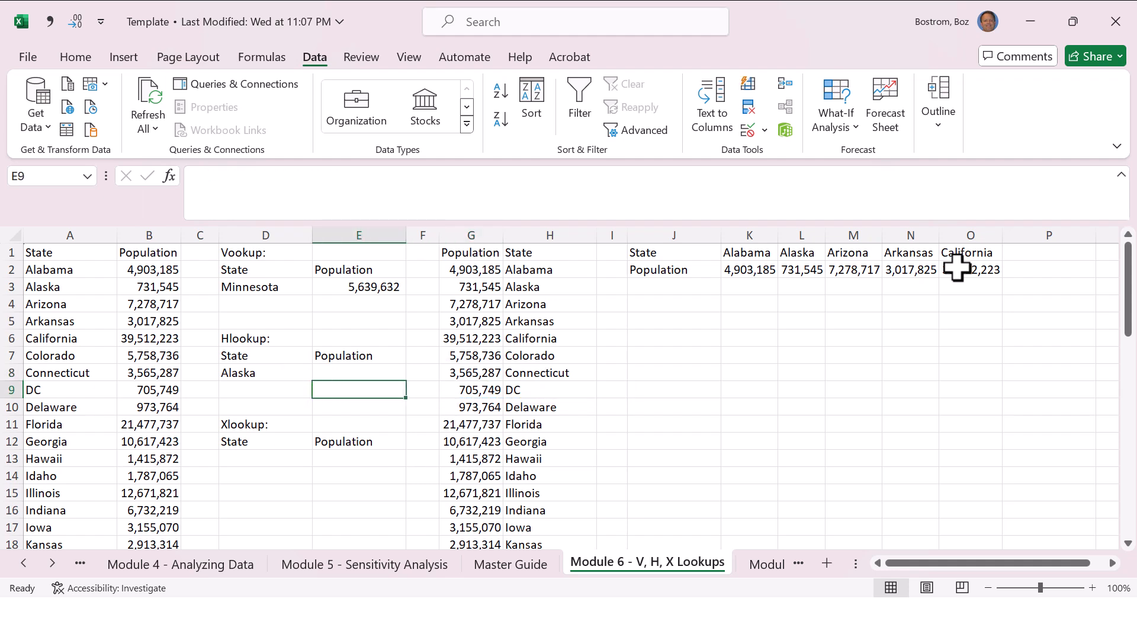
# Step: Start an HLOOKUP formula in E8 with D8 as the lookup value and K1:O2 as the table array
pyautogui.press('Up')
pyautogui.write('=hl')
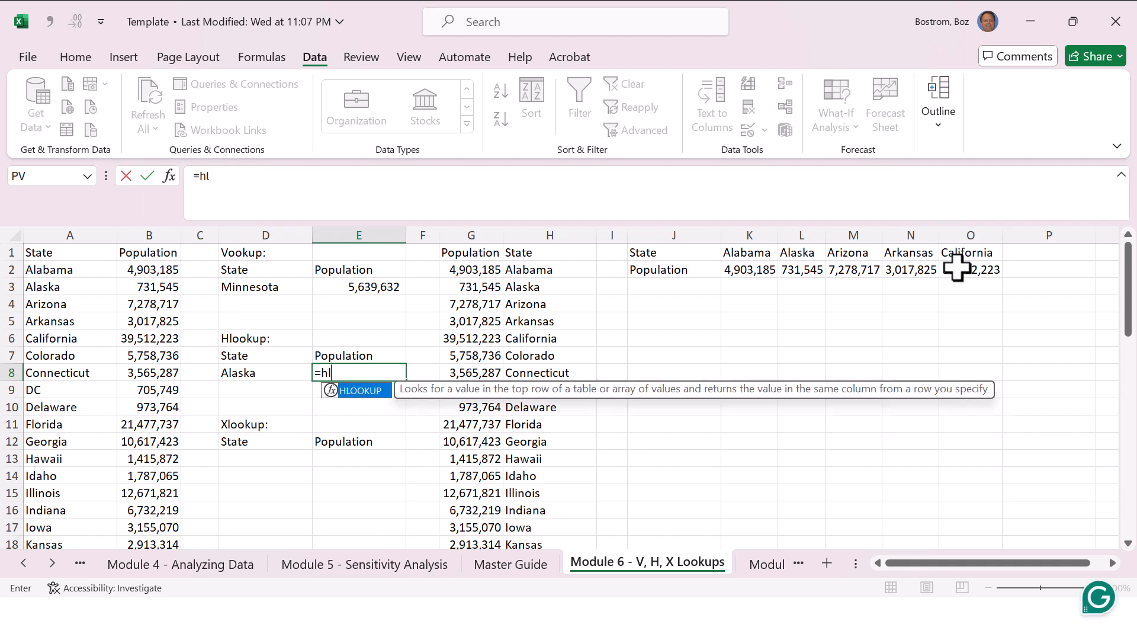
pyautogui.write('ookup(')
pyautogui.press('Left')
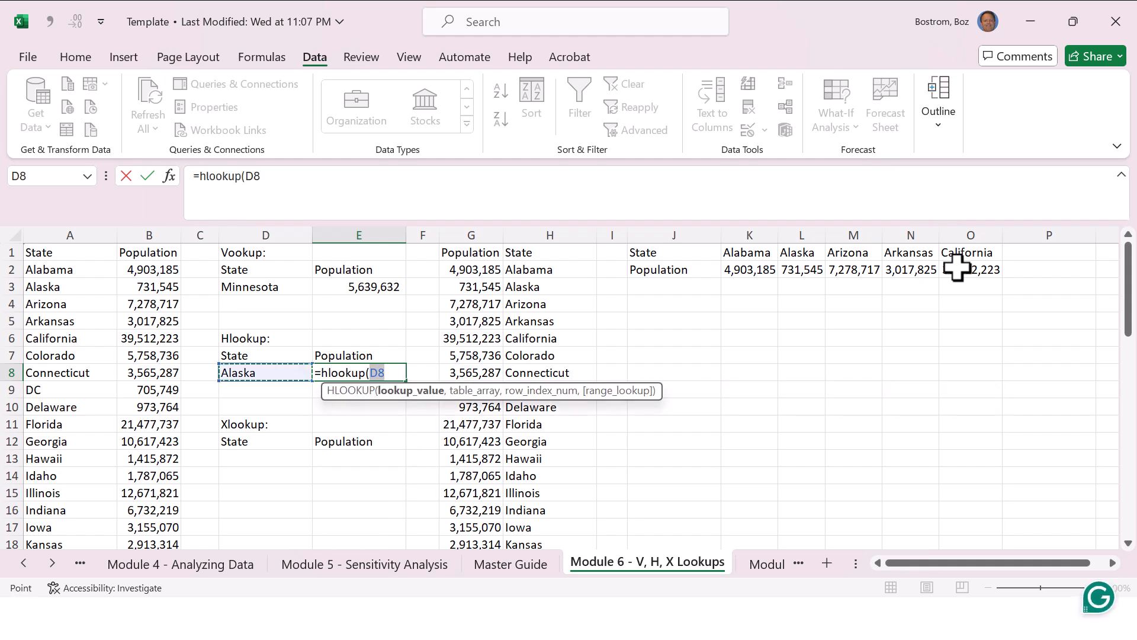
pyautogui.write(',')
pyautogui.press('Up')
pyautogui.press('Up')
pyautogui.press('Up')
pyautogui.press('Up')
pyautogui.press('Up')
pyautogui.press('Up')
pyautogui.press('Up')
pyautogui.press('Right')
pyautogui.press('Right')
pyautogui.press('Right')
pyautogui.press('Right')
pyautogui.press('Right')
pyautogui.press('Right')
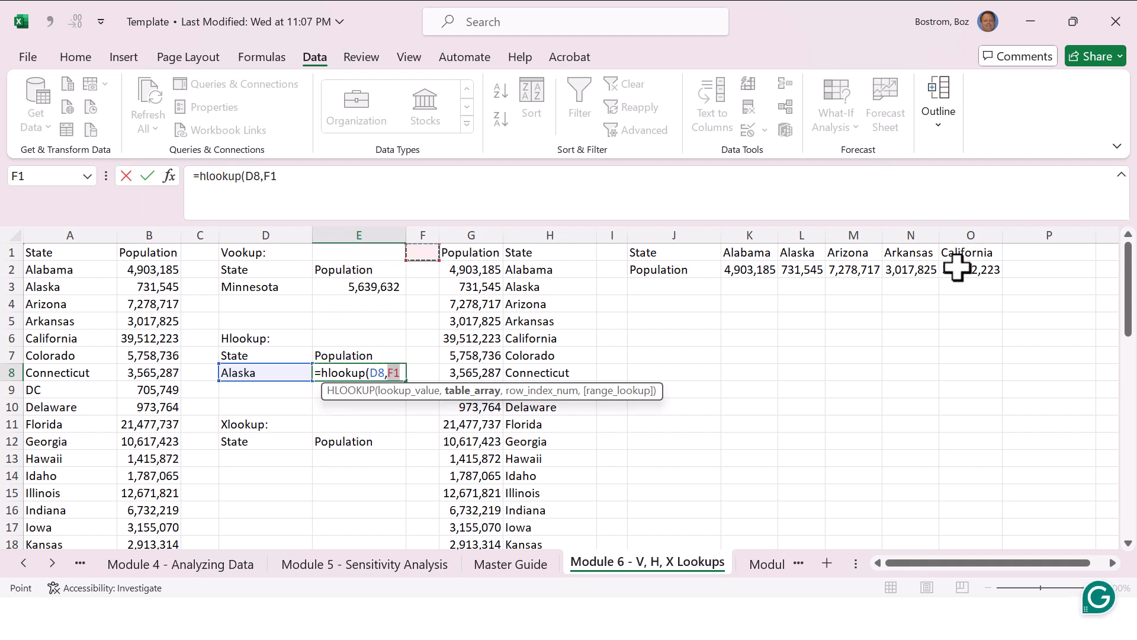
pyautogui.hotkey('shift', 'Down')
pyautogui.hotkey('shift', 'Right')
pyautogui.hotkey('shift', 'Right')
pyautogui.hotkey('shift', 'Right')
pyautogui.hotkey('shift', 'Right')
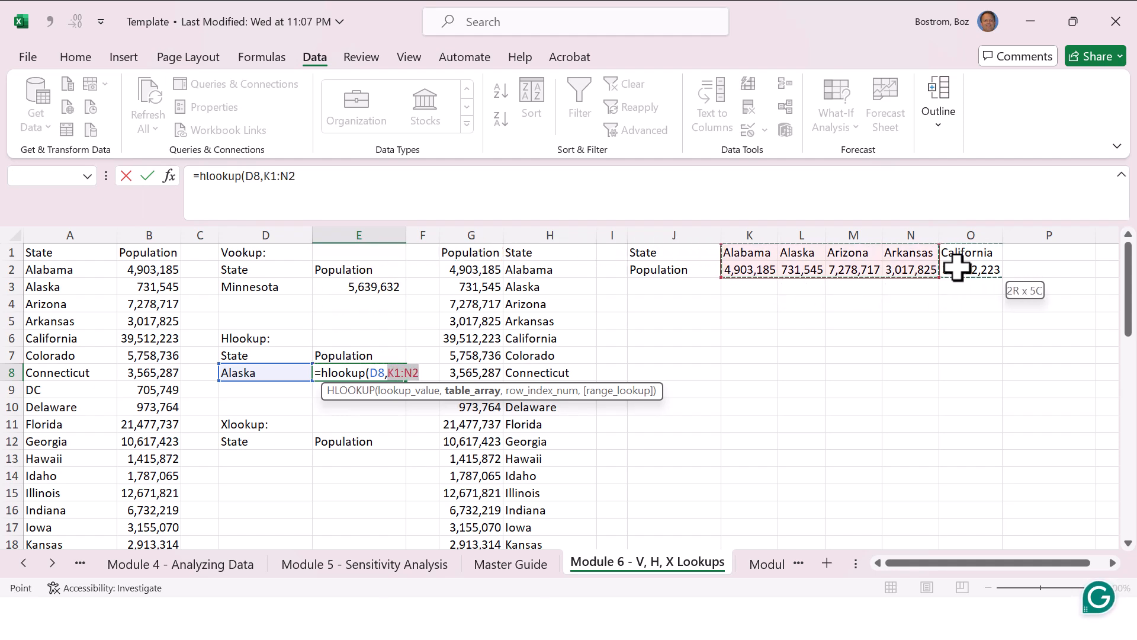
# Step: Complete the HLOOKUP formula in E8 with row index 2 and FALSE for an exact match, and reselect the cell
pyautogui.write(',2,fa')
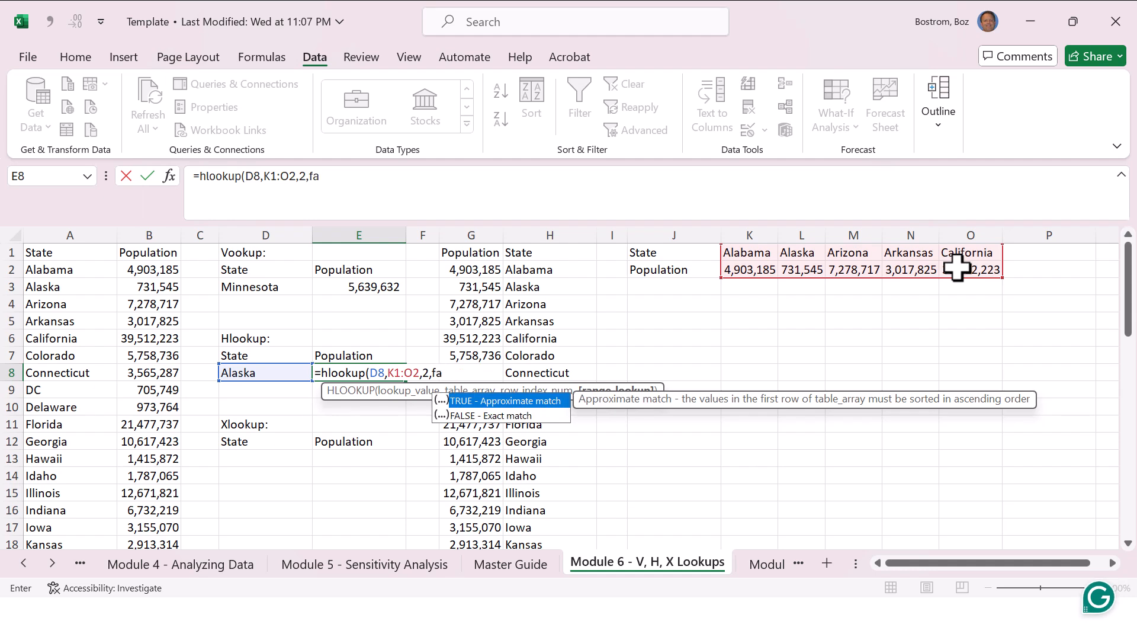
pyautogui.write('lse)')
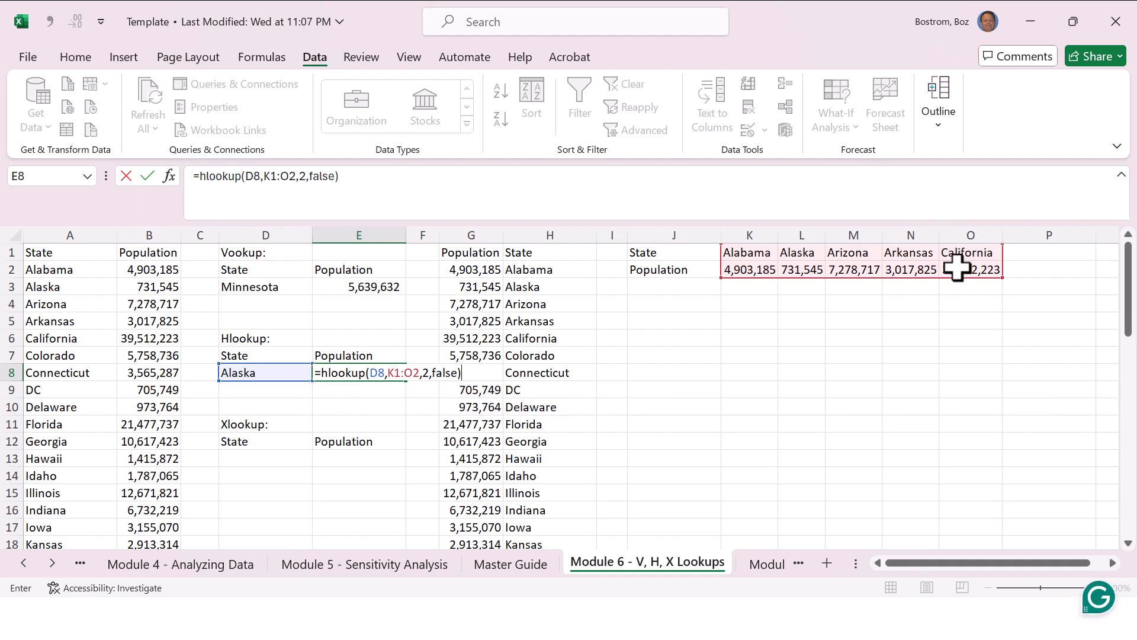
pyautogui.press('Return')
pyautogui.press('Return')
pyautogui.press('Up')
pyautogui.press('Up')
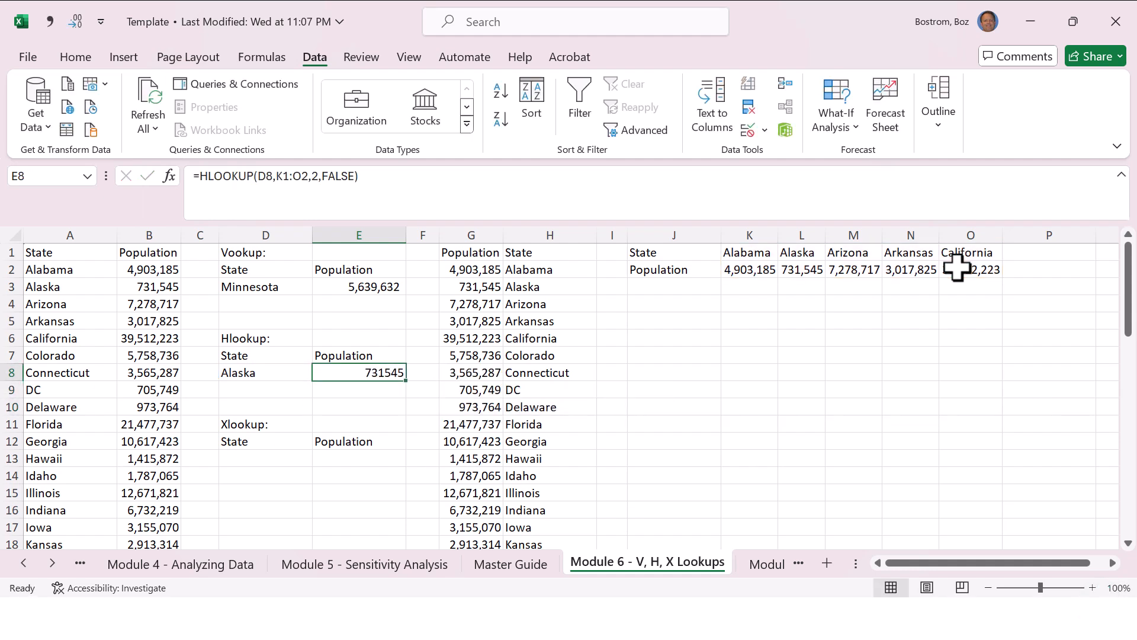
# Step: Examine the Xlookup block at E13, the state list in column A, and the VLOOKUP formula in E3 with its state input in D3
pyautogui.press('Down')
pyautogui.press('Down')
pyautogui.press('Down')
pyautogui.press('Down')
pyautogui.press('Down')
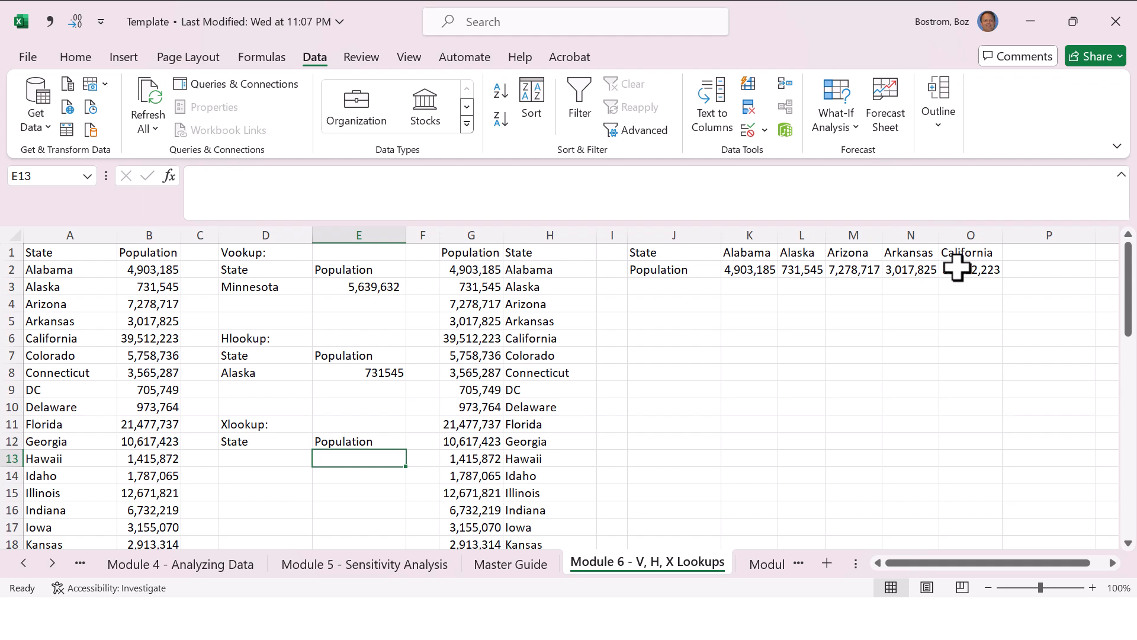
pyautogui.press('Left')
pyautogui.press('Left')
pyautogui.press('Left')
pyautogui.press('Left')
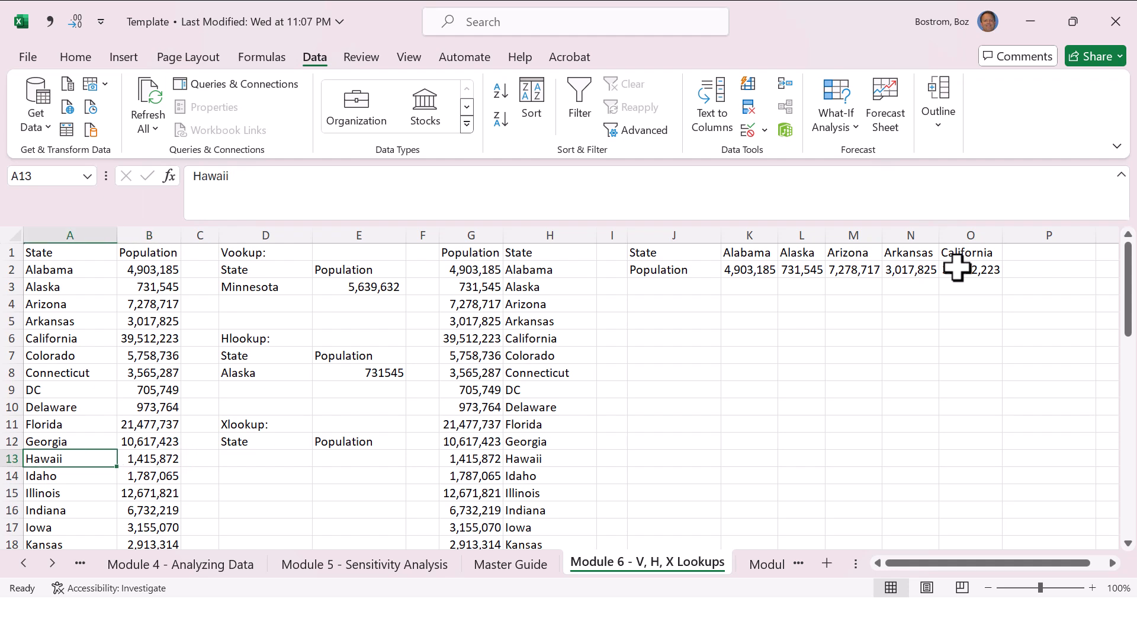
pyautogui.press('Right')
pyautogui.press('Right')
pyautogui.press('Right')
pyautogui.press('Right')
pyautogui.press('Up')
pyautogui.press('Up')
pyautogui.press('Up')
pyautogui.press('Up')
pyautogui.press('Up')
pyautogui.press('Up')
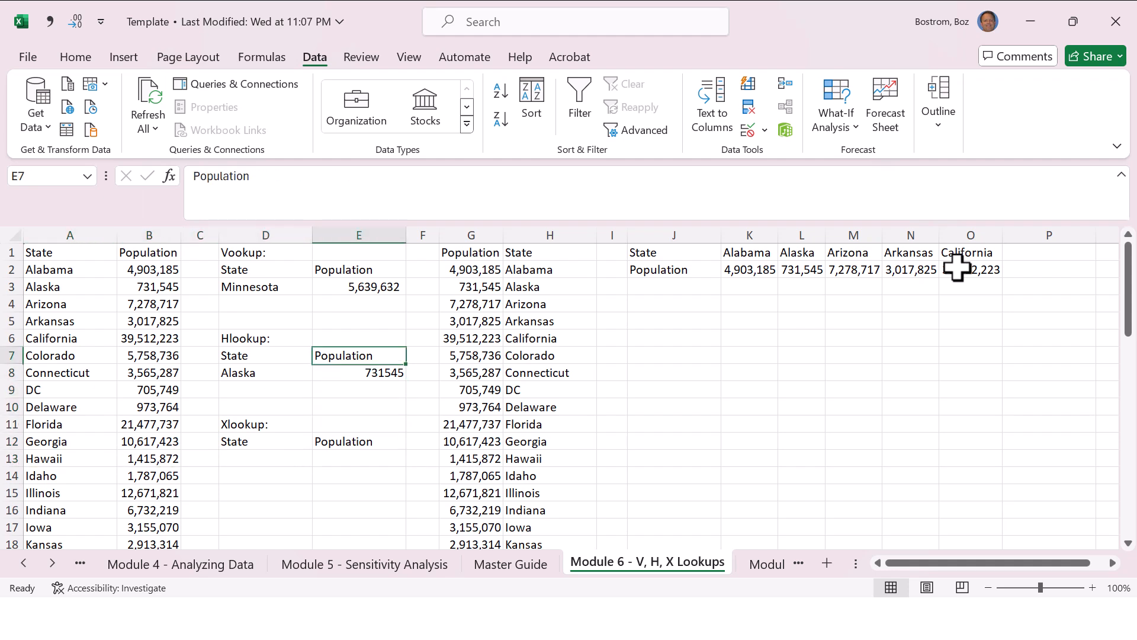
pyautogui.press('Up')
pyautogui.press('Up')
pyautogui.press('Up')
pyautogui.press('Up')
pyautogui.press('Up')
pyautogui.press('Down')
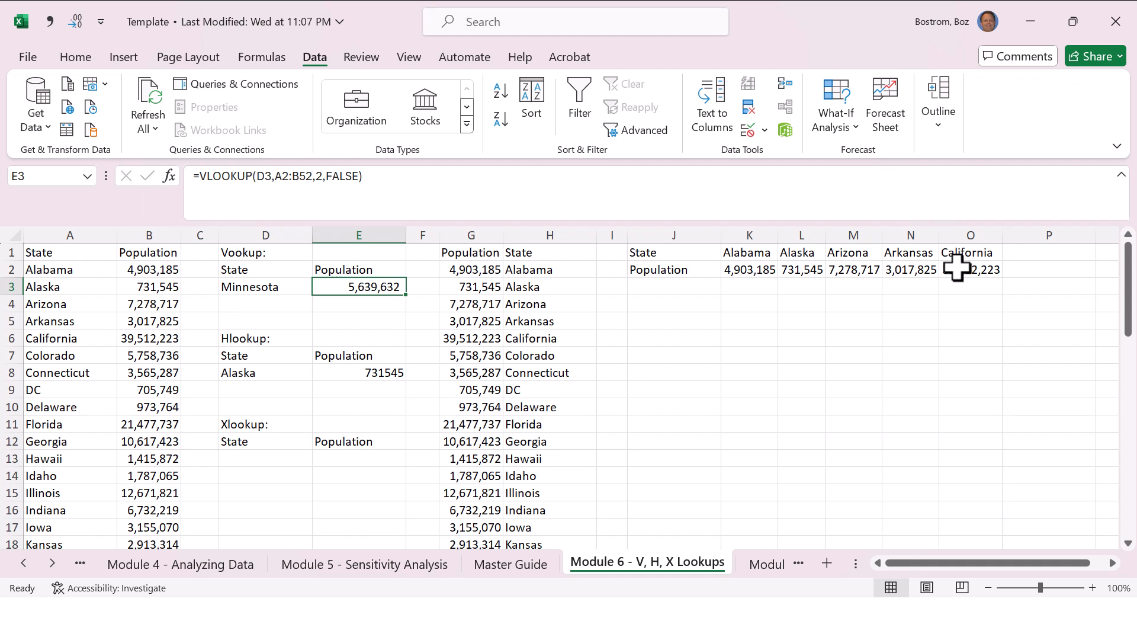
pyautogui.press('Left')
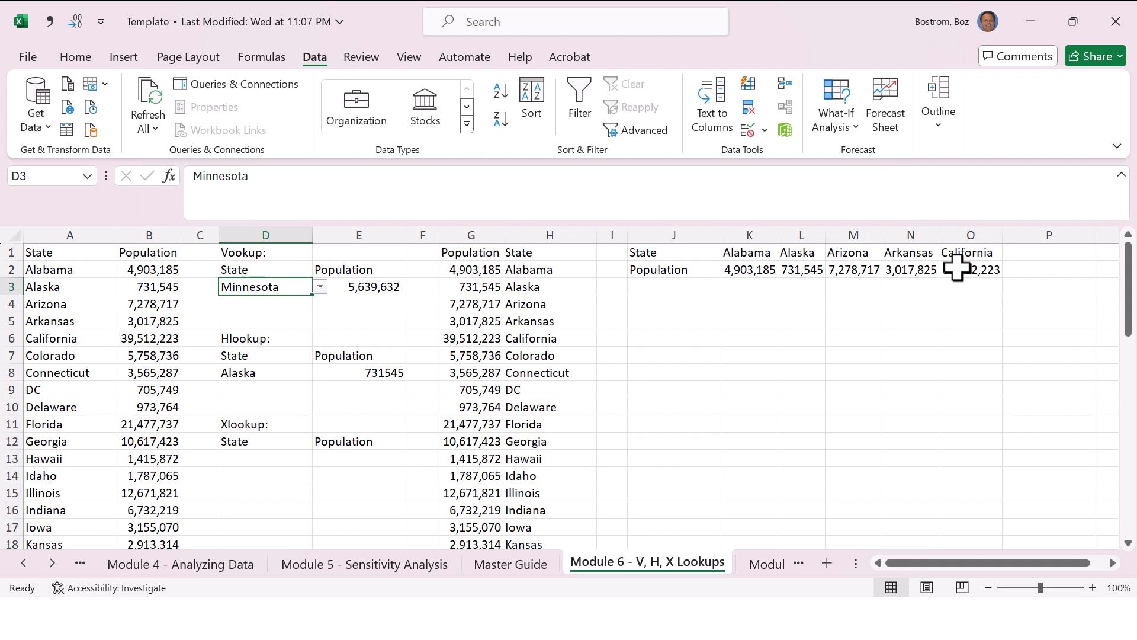
# Step: Enter Idaho as the state in D13 of the Xlookup block
pyautogui.press('Down')
pyautogui.press('Down')
pyautogui.press('Down')
pyautogui.press('Down')
pyautogui.press('Down')
pyautogui.press('Down')
pyautogui.press('Down')
pyautogui.press('Down')
pyautogui.press('Down')
pyautogui.press('Down')
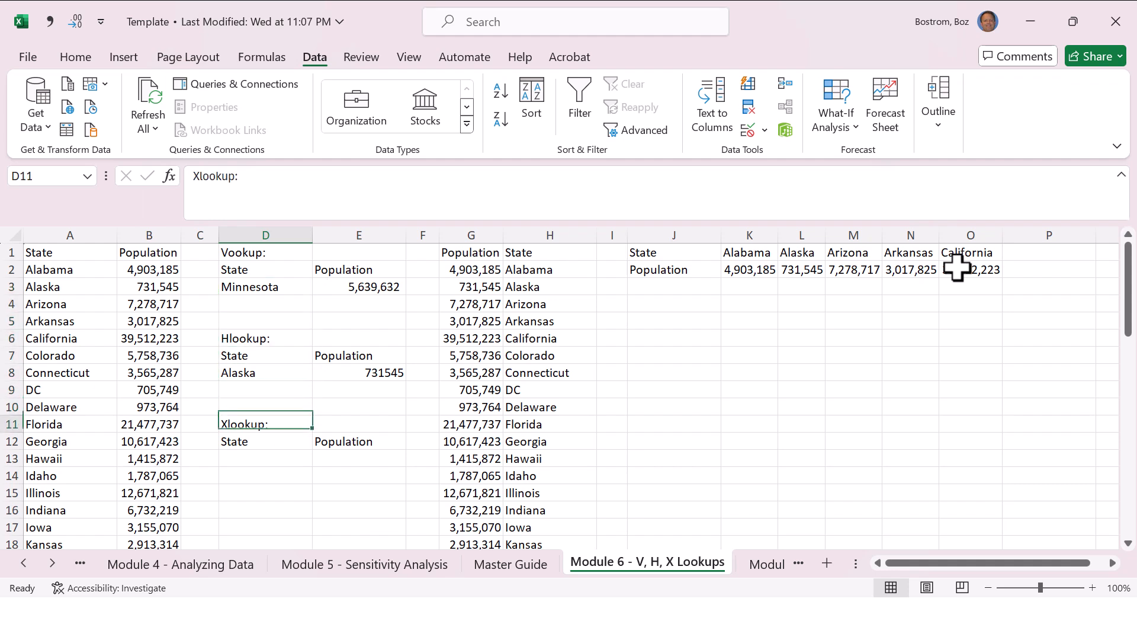
pyautogui.write('Idaho')
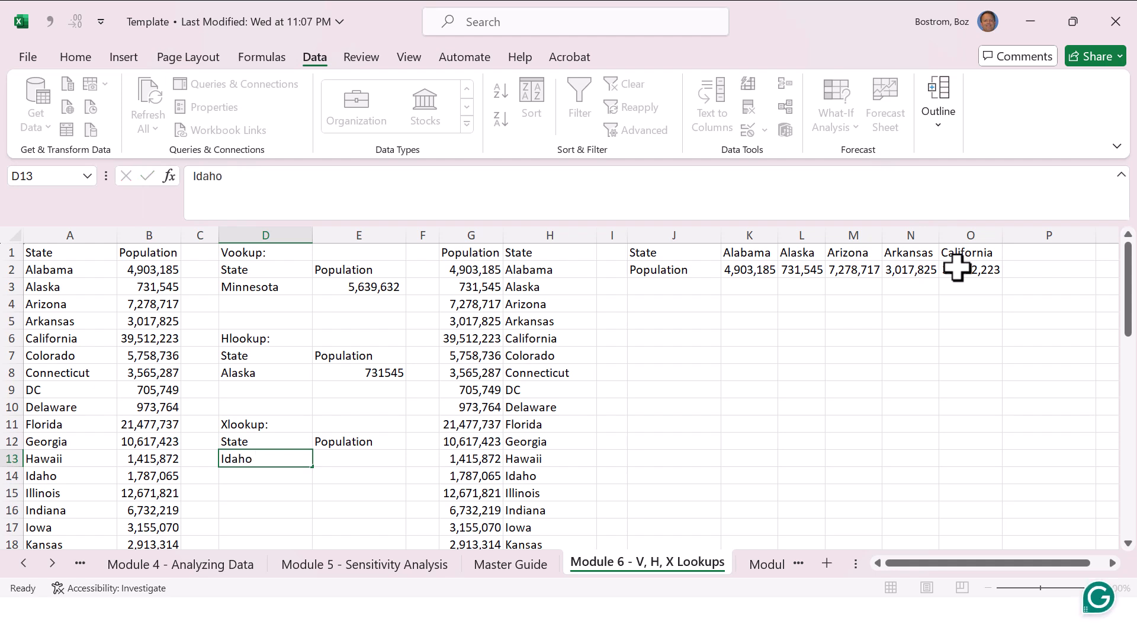
pyautogui.press('Tab')
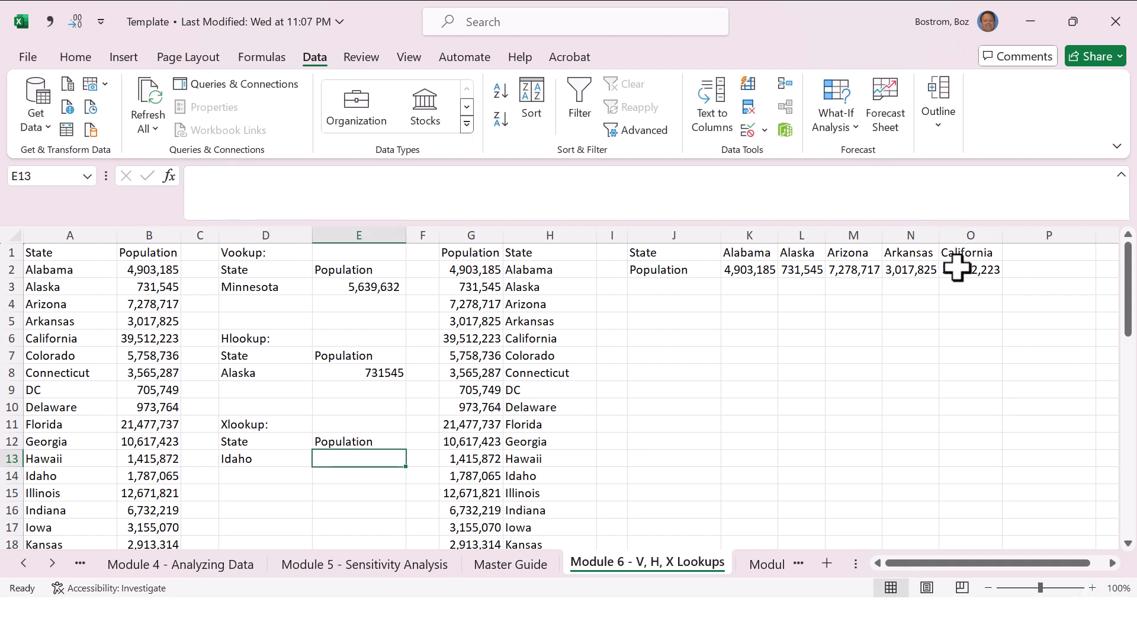
# Step: Start an XLOOKUP formula in E13 with D13 as the lookup value and H2:H52 as the lookup array
pyautogui.write('=x')
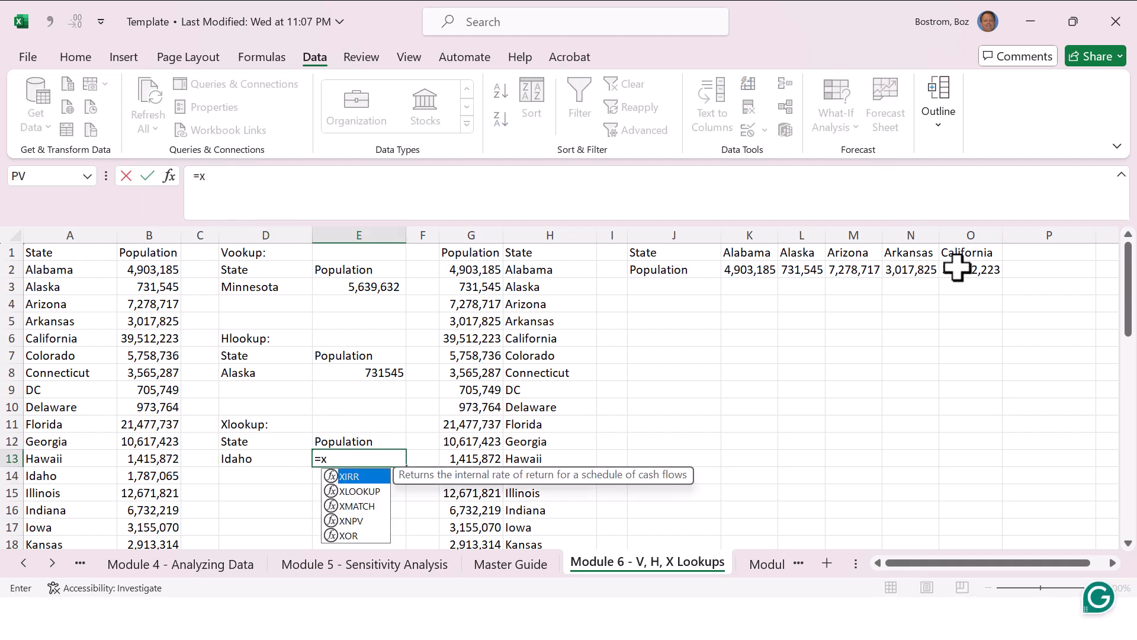
pyautogui.write('lookup')
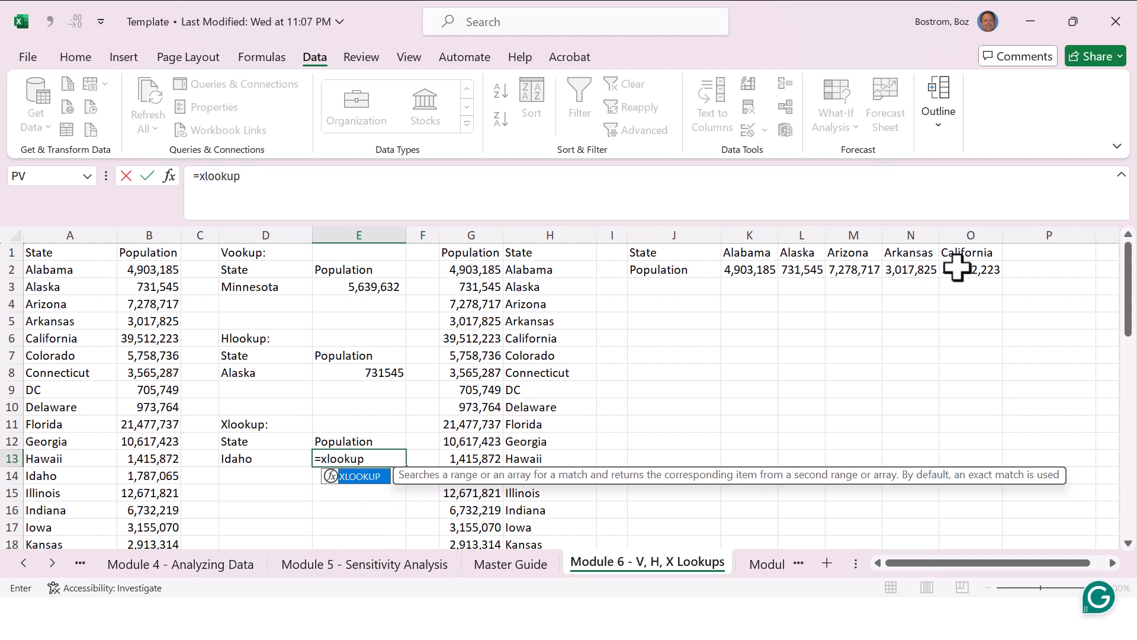
pyautogui.write('(')
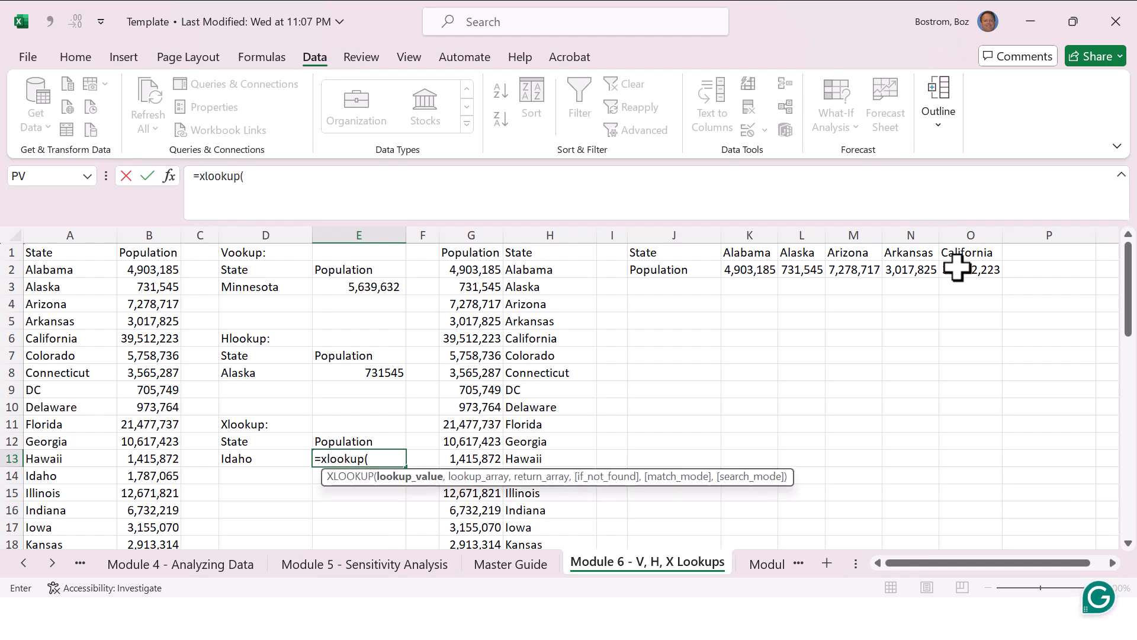
pyautogui.press('Left')
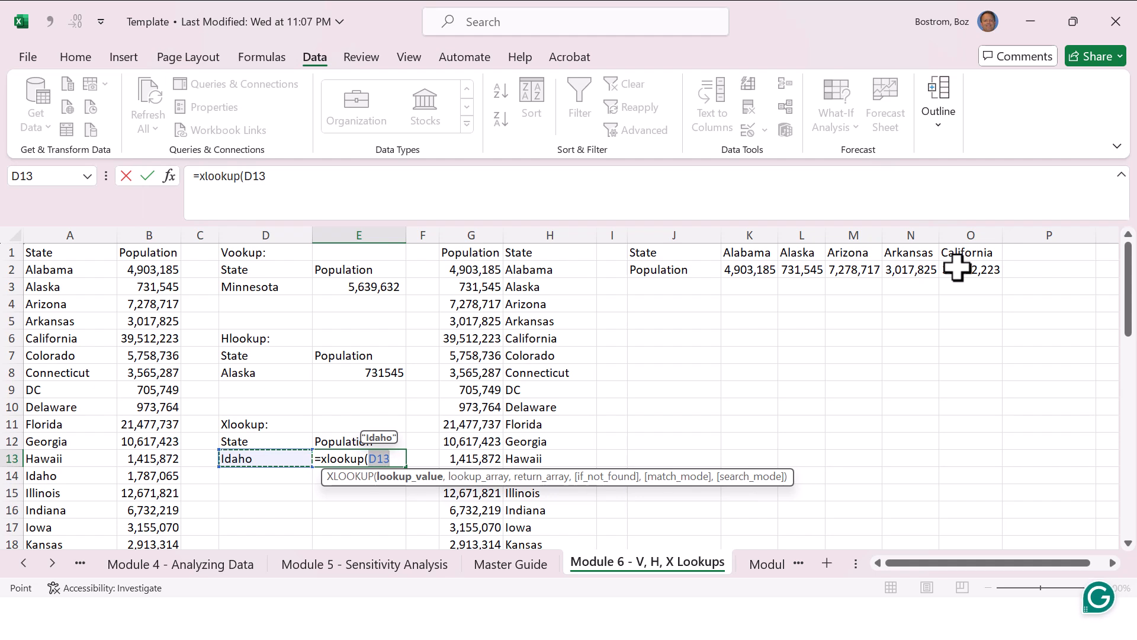
pyautogui.write(',')
pyautogui.press('Right')
pyautogui.press('Right')
pyautogui.press('Right')
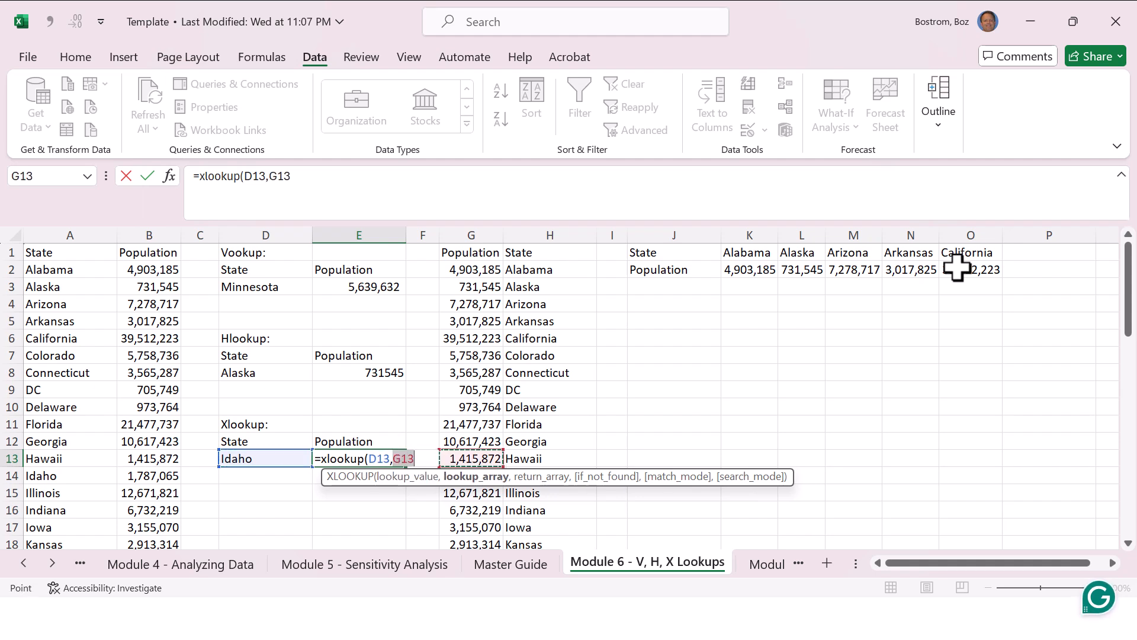
pyautogui.hotkey('ctrl', 'Up')
pyautogui.press('Down')
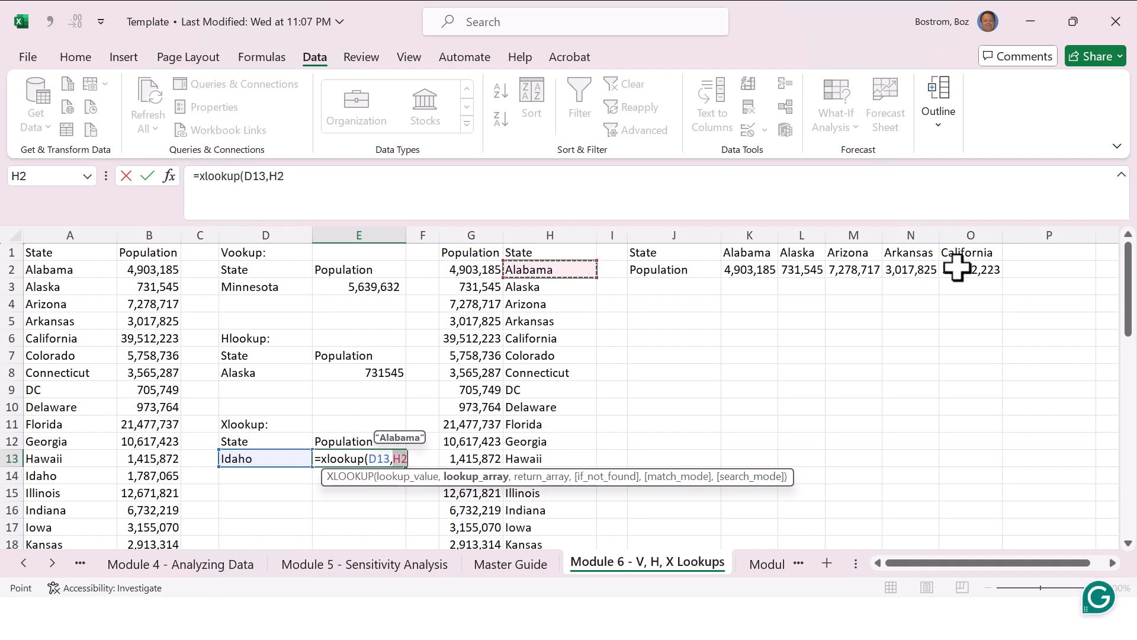
pyautogui.press('End')
pyautogui.hotkey('shift', 'Down')
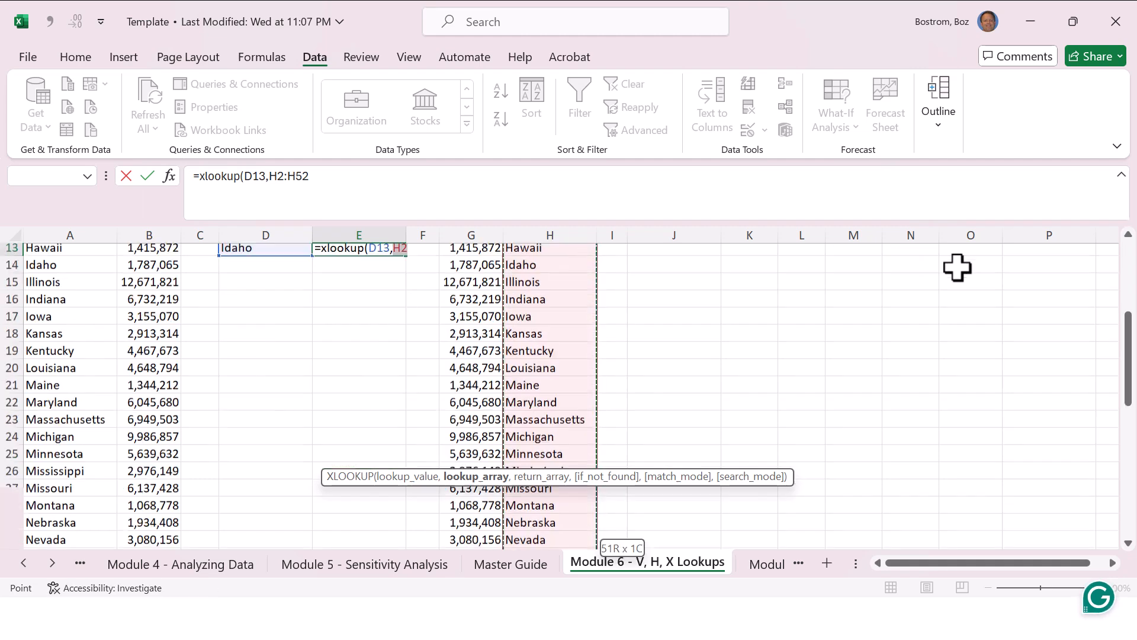
pyautogui.write(',')
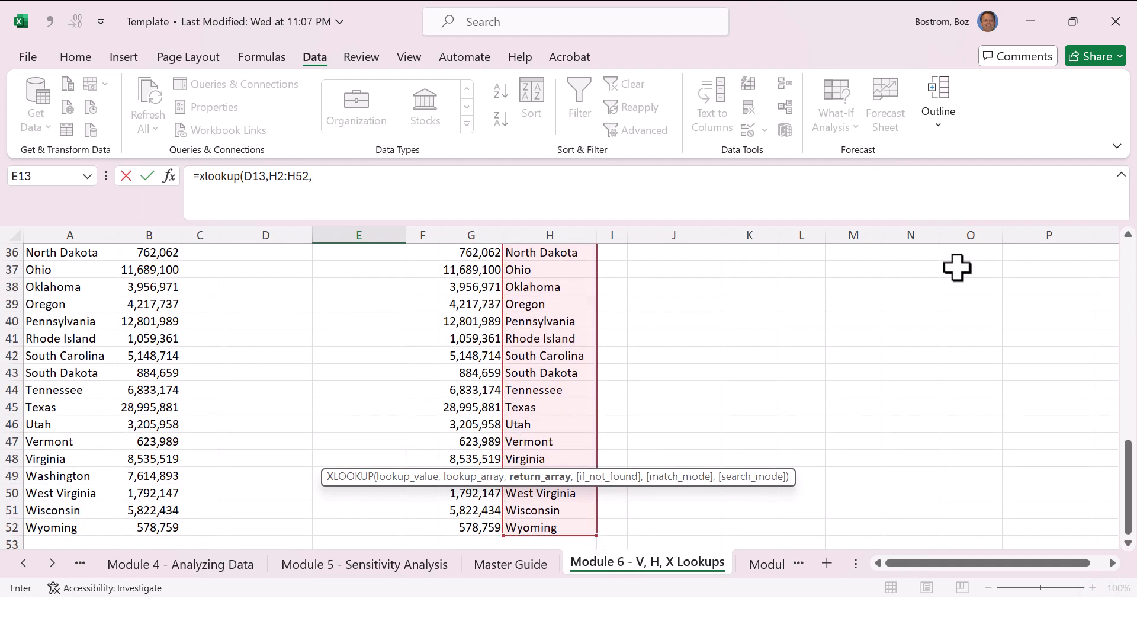
# Step: Complete the XLOOKUP formula in E13 with G2:G52 as the return array
pyautogui.press('Left')
pyautogui.press('Up')
pyautogui.press('Right')
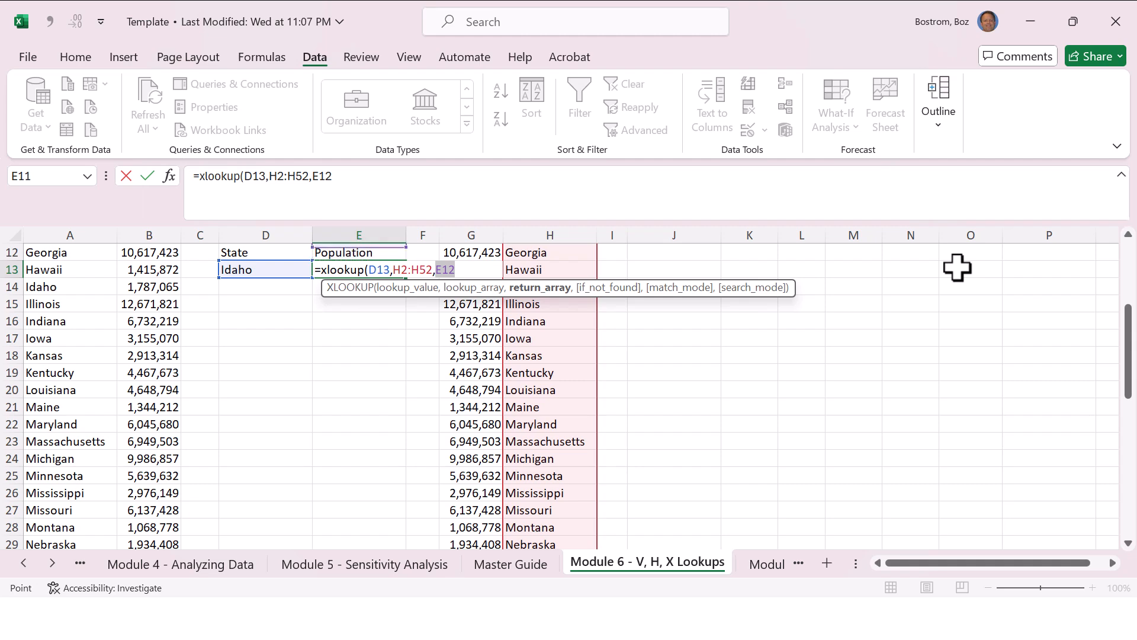
pyautogui.press('Up')
pyautogui.press('Up')
pyautogui.press('Up')
pyautogui.press('Up')
pyautogui.press('Up')
pyautogui.press('Up')
pyautogui.press('Up')
pyautogui.press('Up')
pyautogui.press('Up')
pyautogui.press('Up')
pyautogui.press('Up')
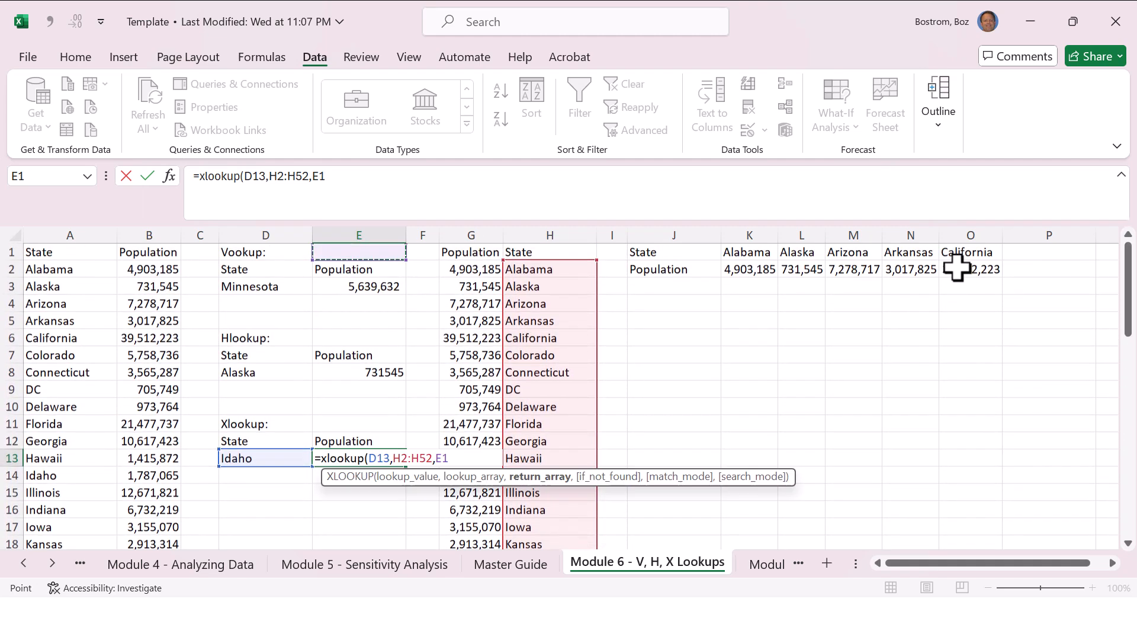
pyautogui.press('Down')
pyautogui.press('Down')
pyautogui.press('Right')
pyautogui.press('Right')
pyautogui.press('Up')
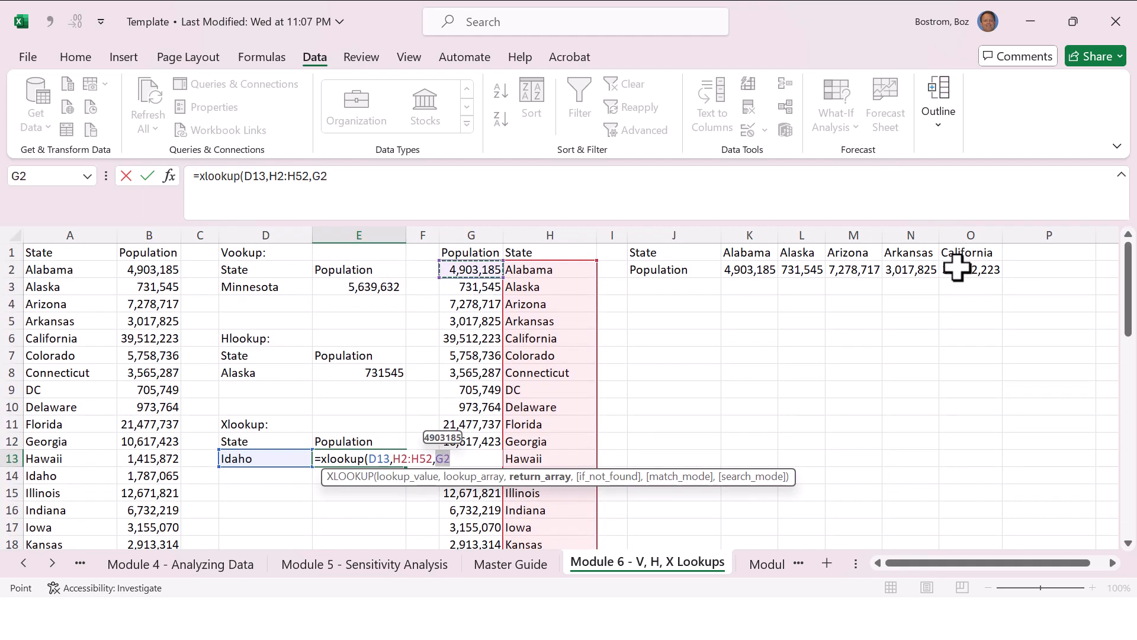
pyautogui.hotkey('ctrl', 'shift', 'Down')
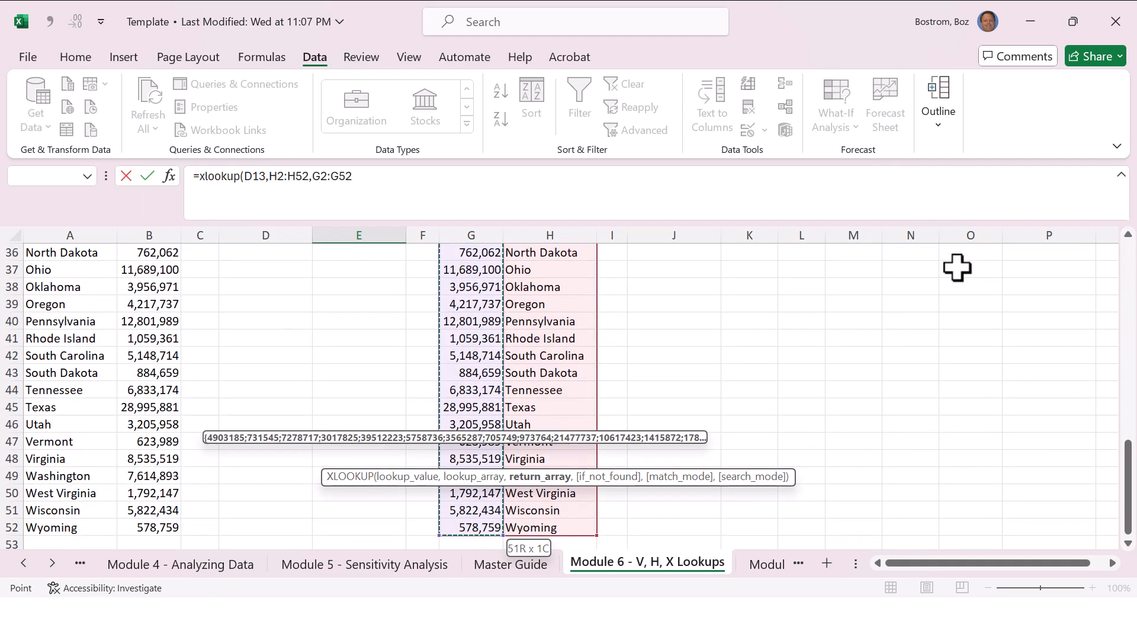
pyautogui.write(')')
pyautogui.press('Return')
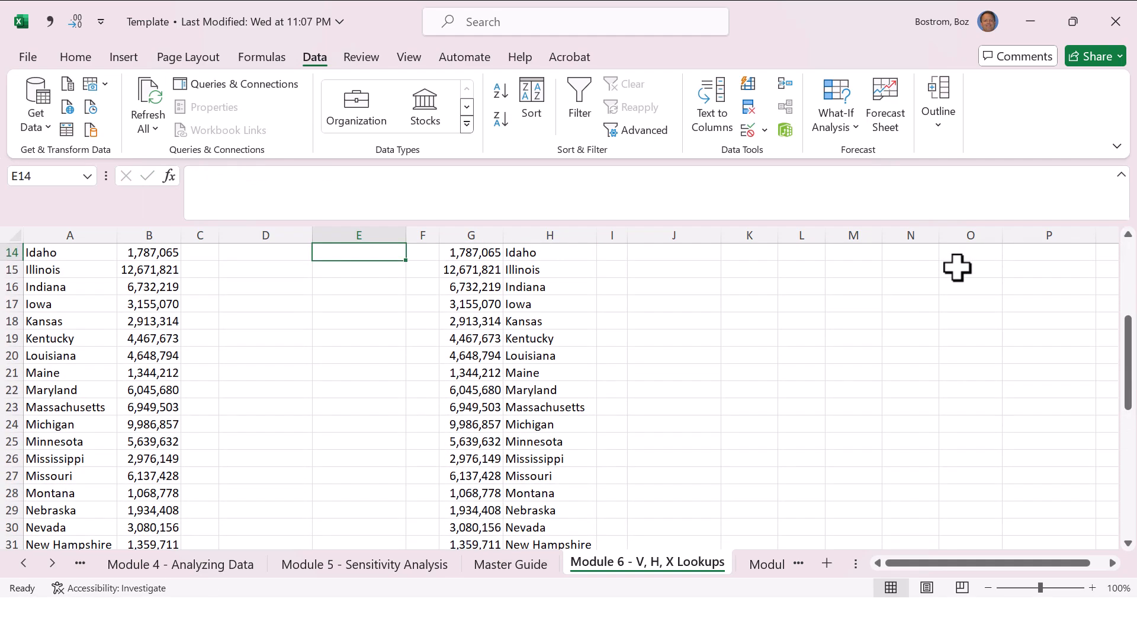
# Step: Examine the XLOOKUP formula in E13 and the ranges it references
pyautogui.press('Up')
pyautogui.press('Up')
pyautogui.press('Up')
pyautogui.press('Up')
pyautogui.press('Up')
pyautogui.press('Up')
pyautogui.press('Up')
pyautogui.press('Up')
pyautogui.press('Up')
pyautogui.press('Down')
pyautogui.press('Down')
pyautogui.press('Down')
pyautogui.press('Down')
pyautogui.press('Down')
pyautogui.press('Down')
pyautogui.press('Down')
pyautogui.press('Down')
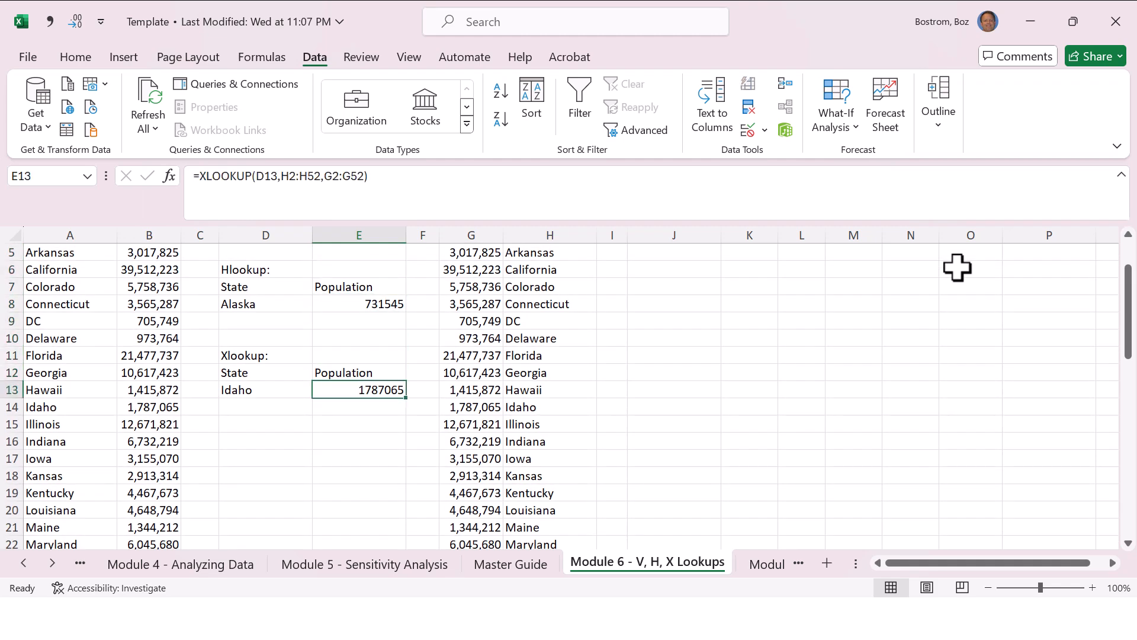
pyautogui.press('F2')
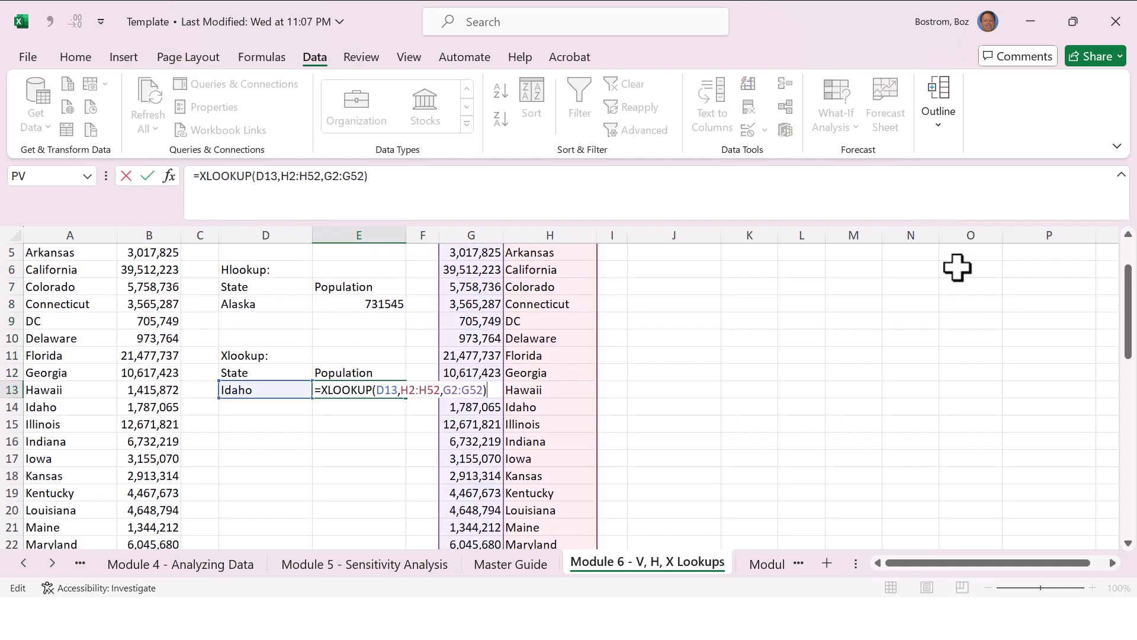
pyautogui.press('Escape')
# Step: Change the Xlookup state in D13 to Iowa
pyautogui.press('Left')
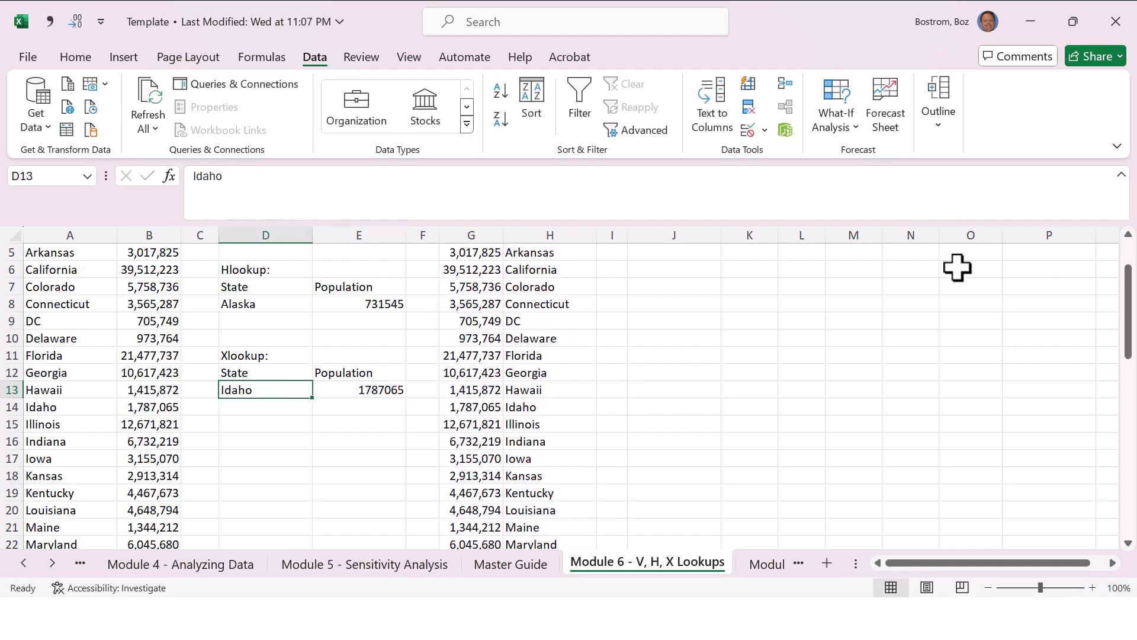
pyautogui.write('Iowa')
pyautogui.press('Return')
pyautogui.press('Up')
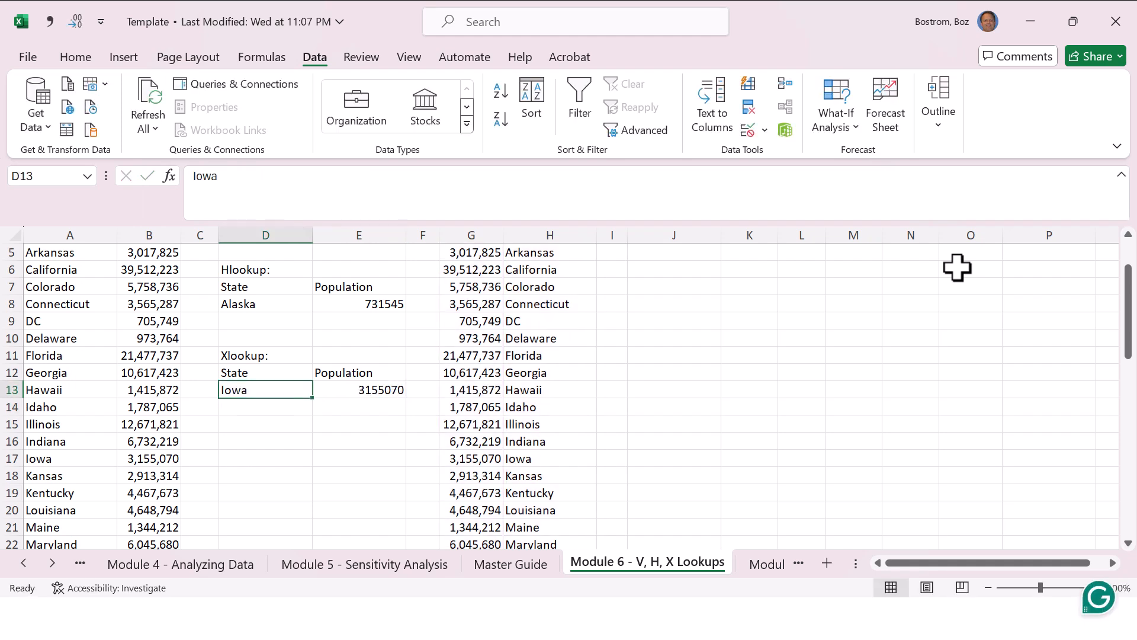
# Step: Format the population in E13 with comma style and no decimal places
pyautogui.press('Right')
pyautogui.hotkey('ctrl', 'shift', '1')
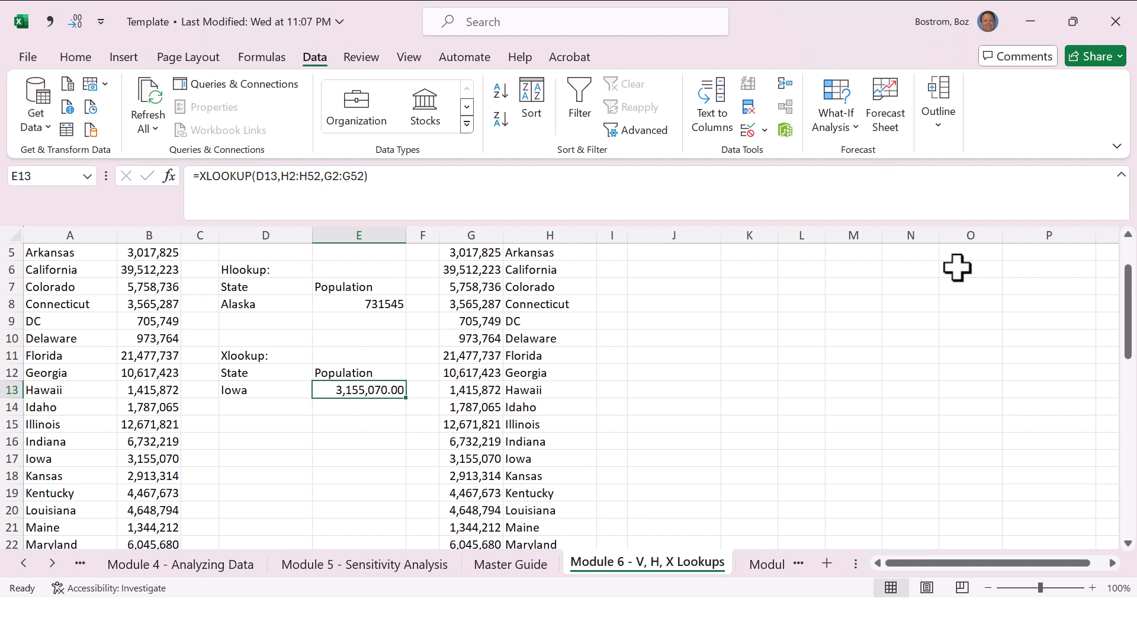
pyautogui.hotkey('alt', '1')
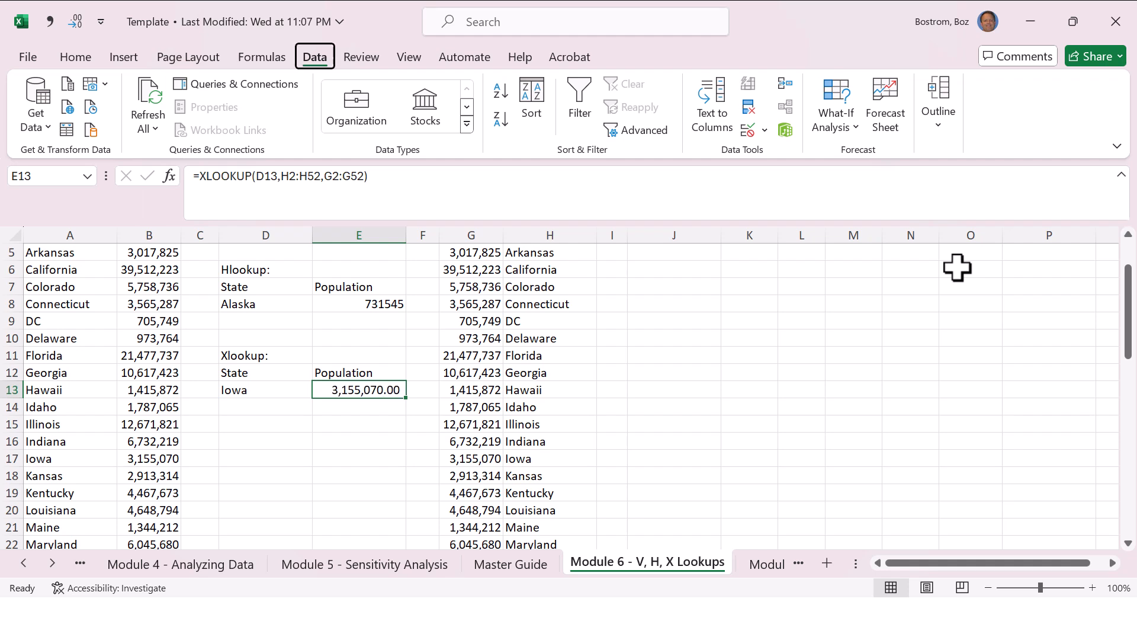
pyautogui.hotkey('alt', '2')
pyautogui.hotkey('alt', '2')
pyautogui.press('Right')
pyautogui.press('Right')
pyautogui.press('Right')
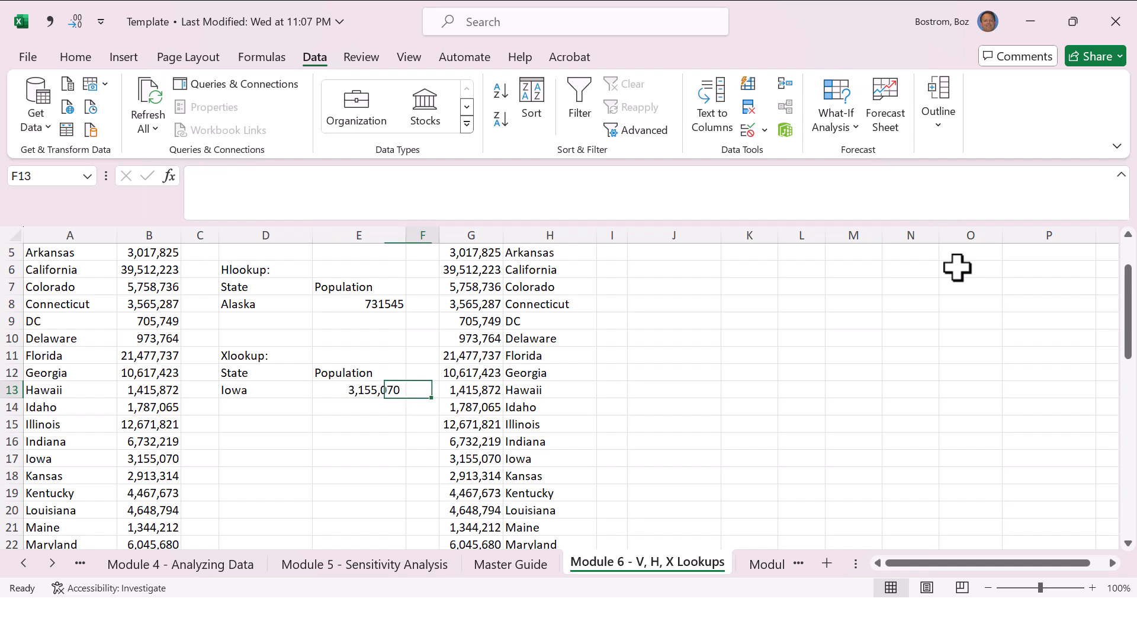
pyautogui.press('Down')
pyautogui.press('Down')
pyautogui.press('Down')
pyautogui.press('Down')
pyautogui.press('Left')
pyautogui.press('Left')
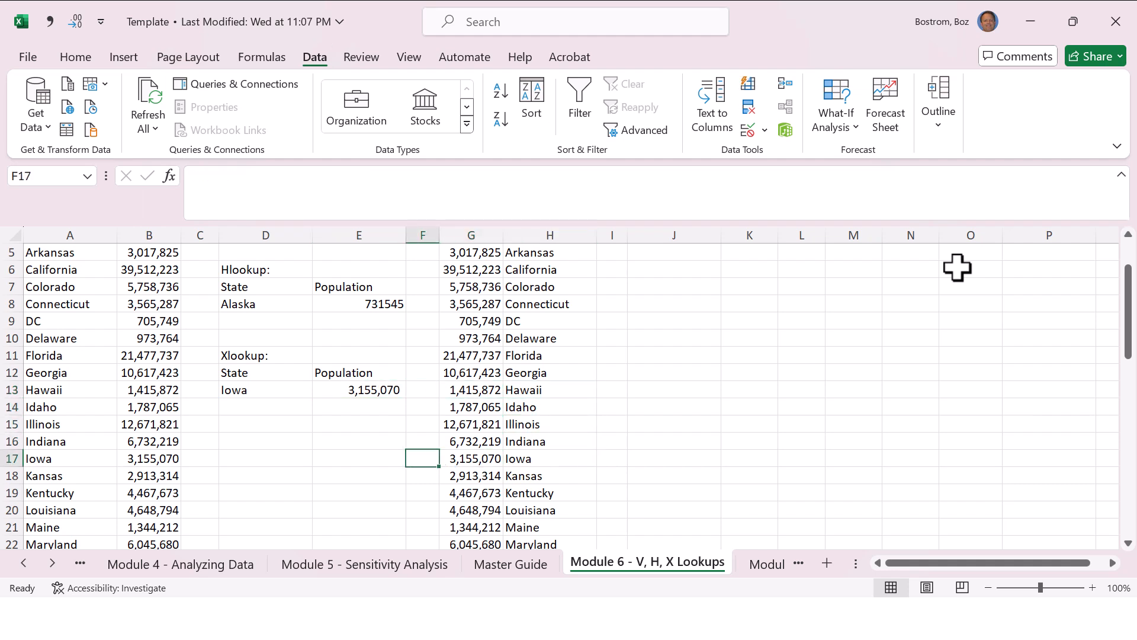
# Step: Replace the formula in E13 with the beginning of a new XLOOKUP function
pyautogui.press('Up')
pyautogui.press('Up')
pyautogui.press('Up')
pyautogui.press('Up')
pyautogui.press('Left')
pyautogui.press('F2')
pyautogui.hotkey('ctrl', 'Delete')
pyautogui.write('x')
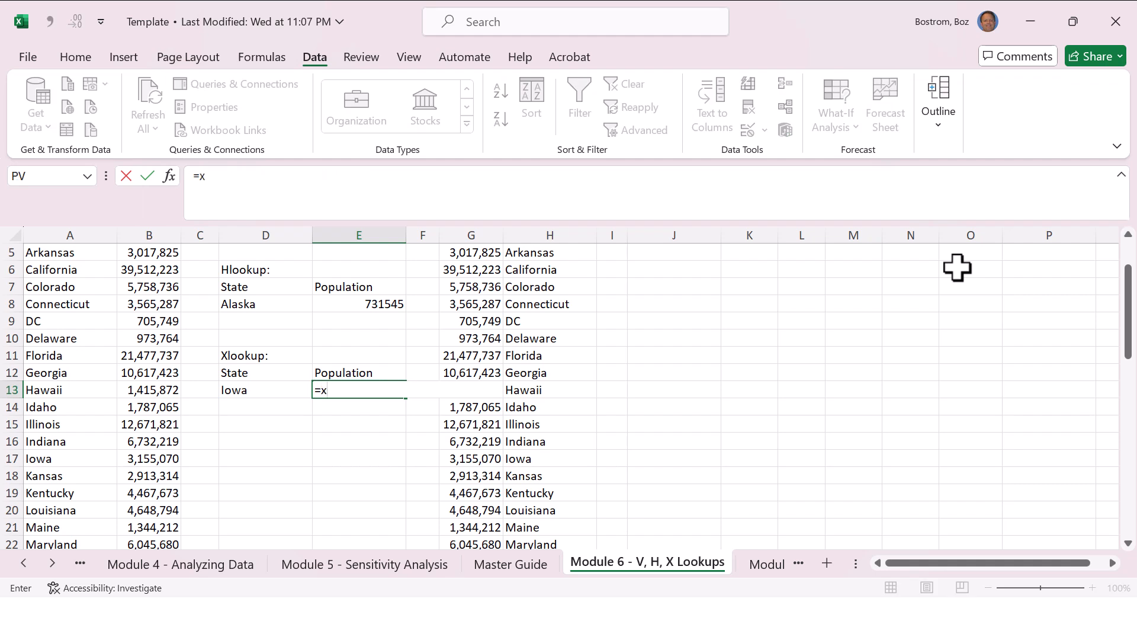
pyautogui.write('lo')
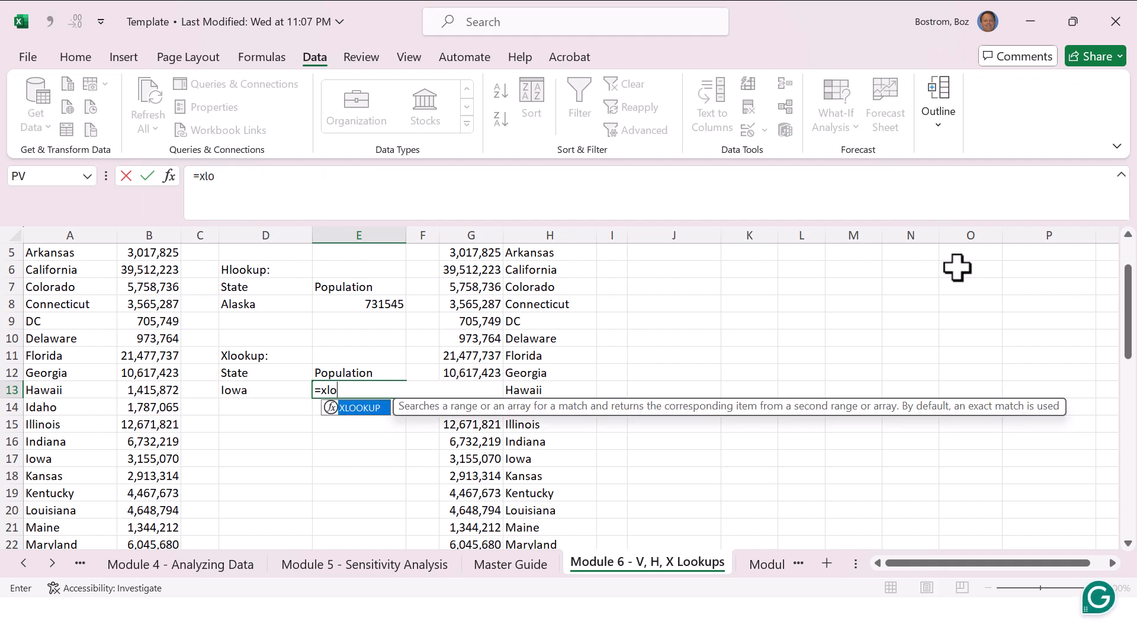
pyautogui.write('okup(')
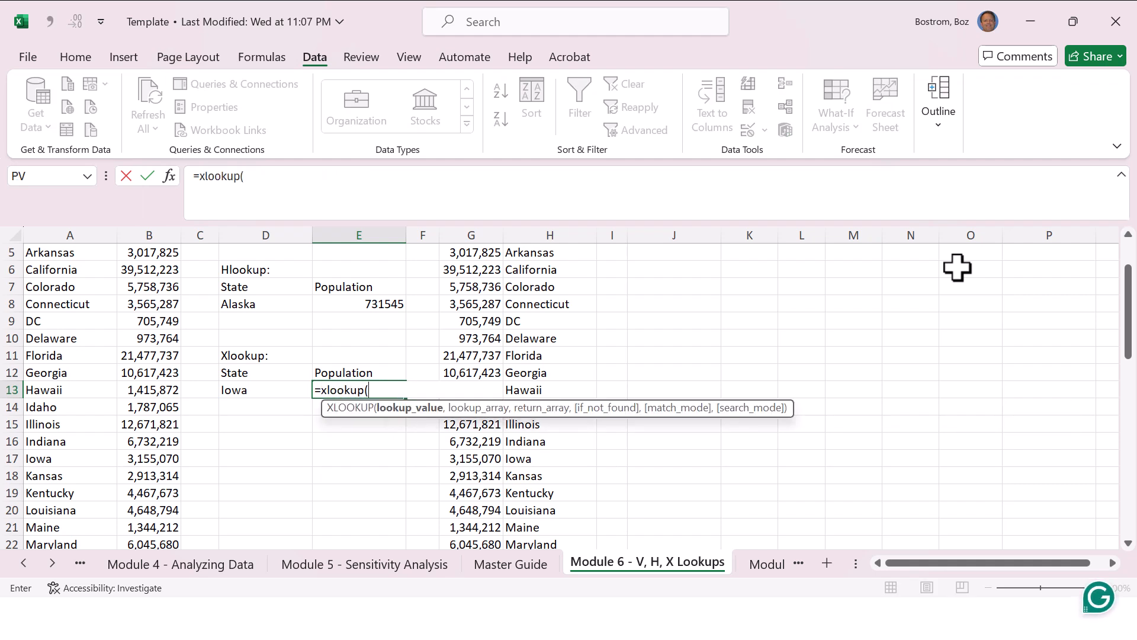
# Step: Set D13 as the lookup value and H2:H52 as the lookup array in the E13 formula
pyautogui.press('Left')
pyautogui.write(',')
pyautogui.press('Right')
pyautogui.press('Right')
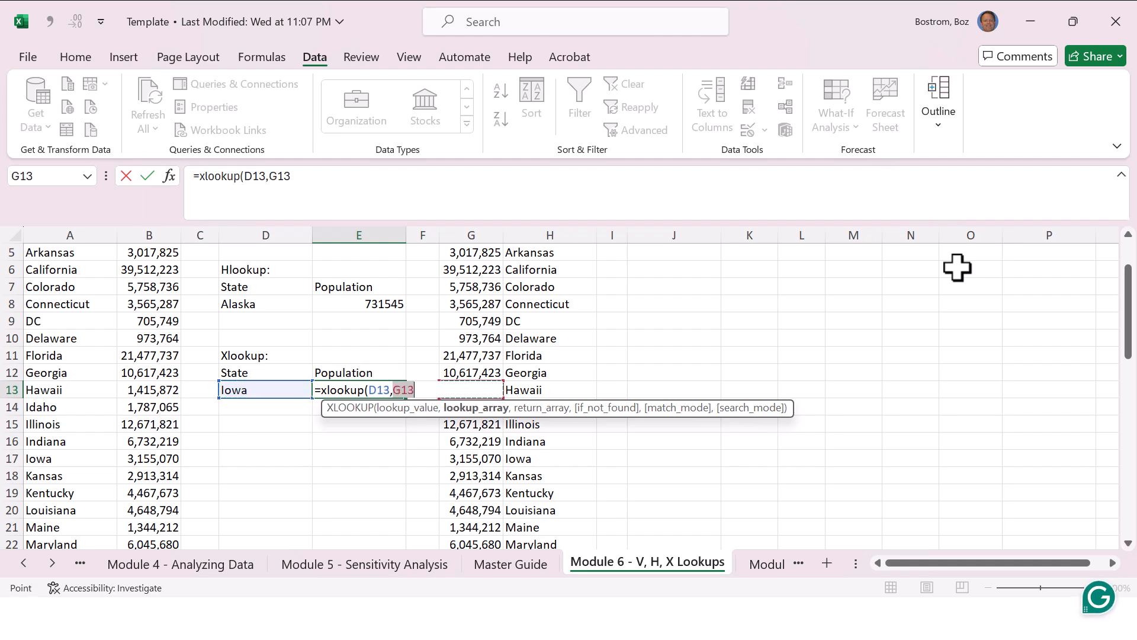
pyautogui.press('Right')
pyautogui.hotkey('ctrl', 'Up')
pyautogui.press('Down')
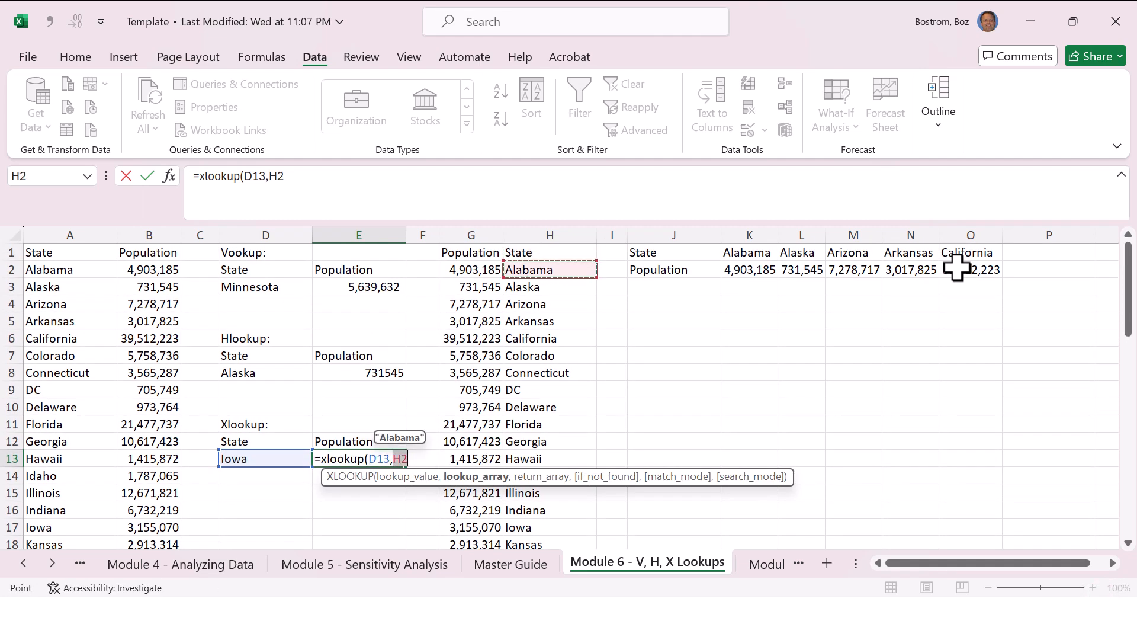
pyautogui.hotkey('ctrl', 'shift', 'Down')
pyautogui.write(',')
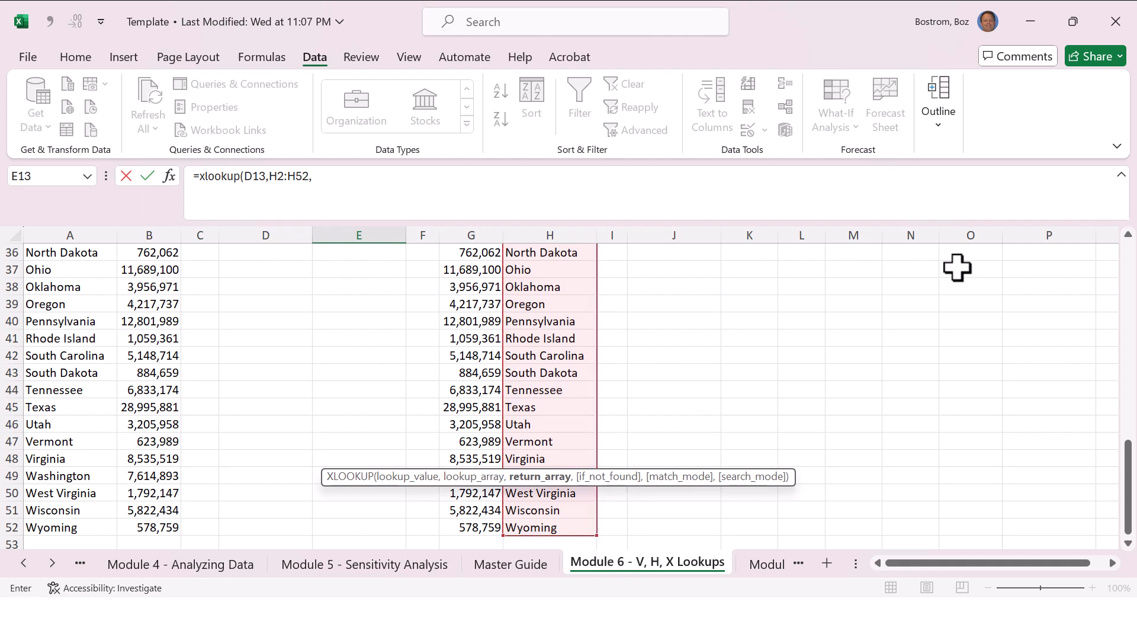
# Step: Use G2:G52 as the return array and finish the rewritten XLOOKUP formula in E13
pyautogui.press('Left')
pyautogui.press('Up')
pyautogui.press('Up')
pyautogui.press('Up')
pyautogui.press('Up')
pyautogui.press('Up')
pyautogui.press('Up')
pyautogui.press('Up')
pyautogui.press('Up')
pyautogui.press('Up')
pyautogui.press('Up')
pyautogui.press('Up')
pyautogui.press('Up')
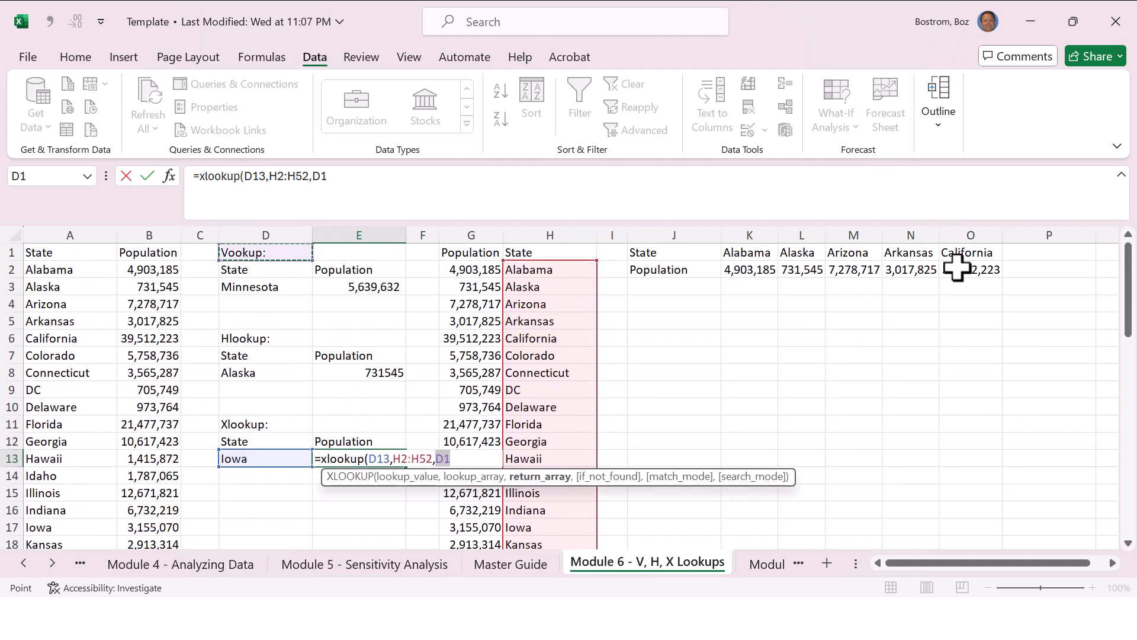
pyautogui.press('Right')
pyautogui.press('Right')
pyautogui.press('Right')
pyautogui.press('Down')
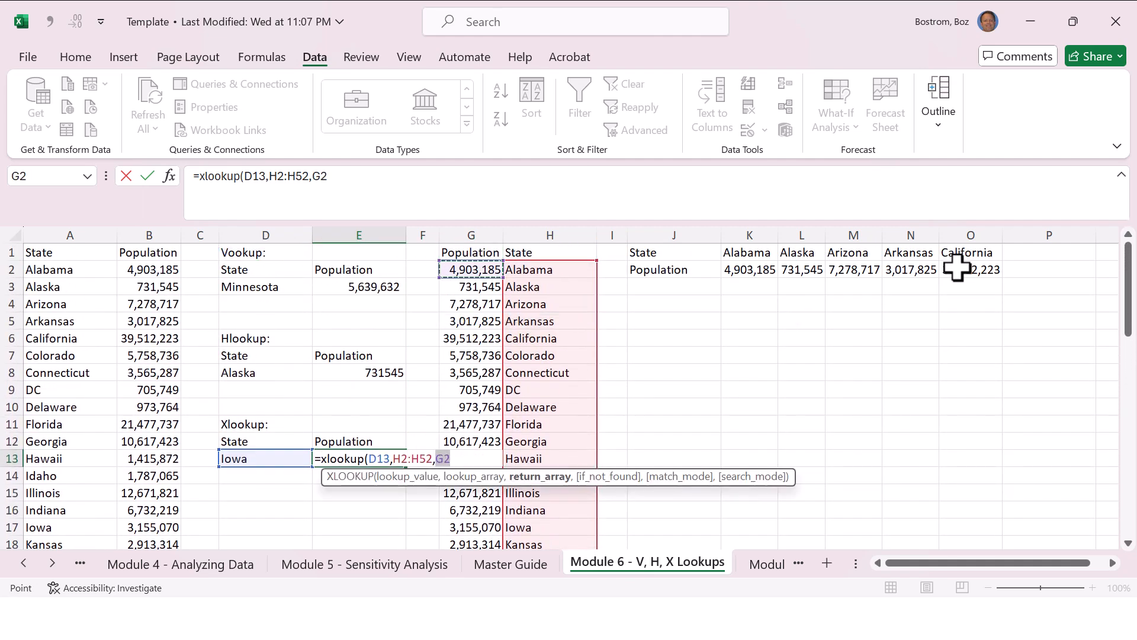
pyautogui.hotkey('ctrl', 'shift', 'Down')
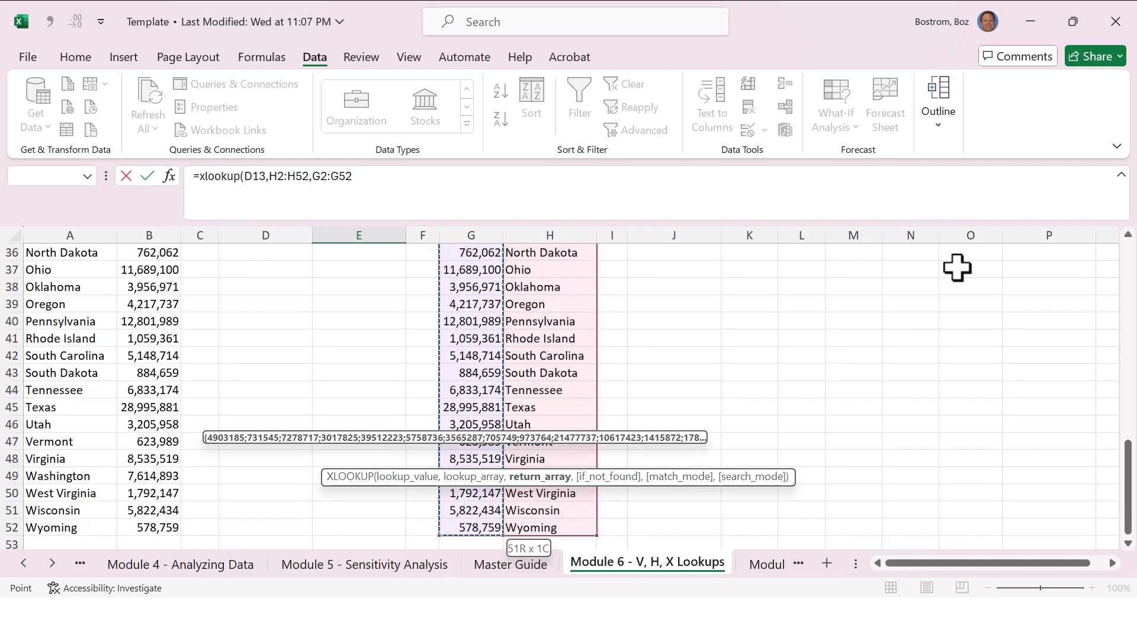
pyautogui.press('Return')
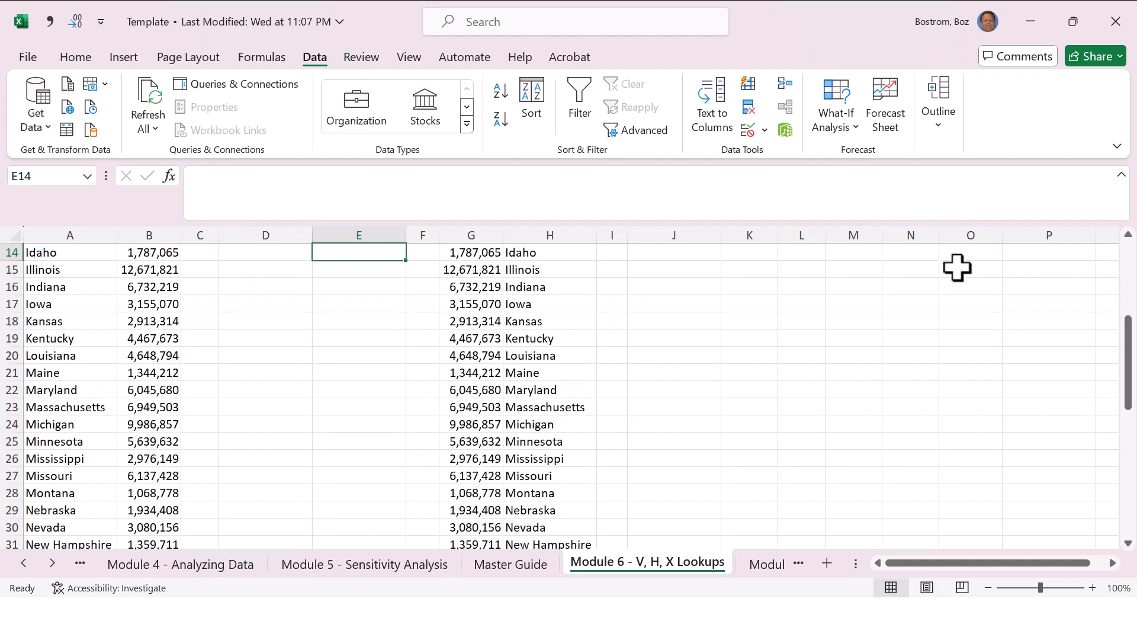
# Step: Go back to cell E3 to view its VLOOKUP formula
pyautogui.press('Up')
pyautogui.press('Up')
pyautogui.press('Up')
pyautogui.press('Up')
pyautogui.press('Up')
pyautogui.press('Up')
pyautogui.press('Up')
pyautogui.press('Up')
pyautogui.press('Up')
pyautogui.press('Up')
pyautogui.press('Up')
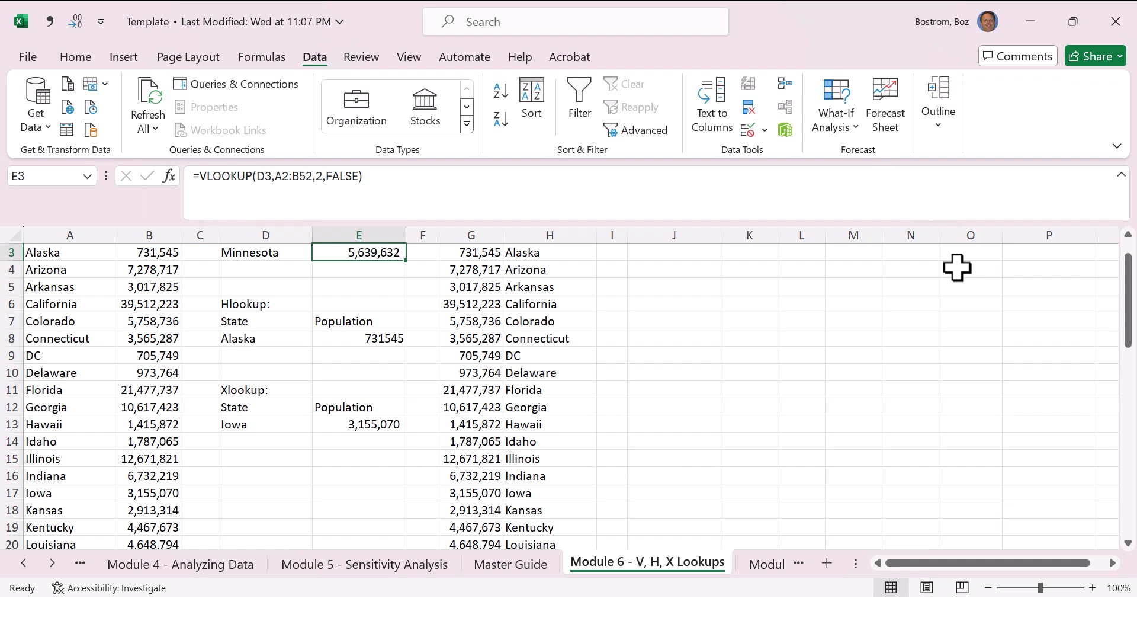
pyautogui.scroll(1, 957, 267)
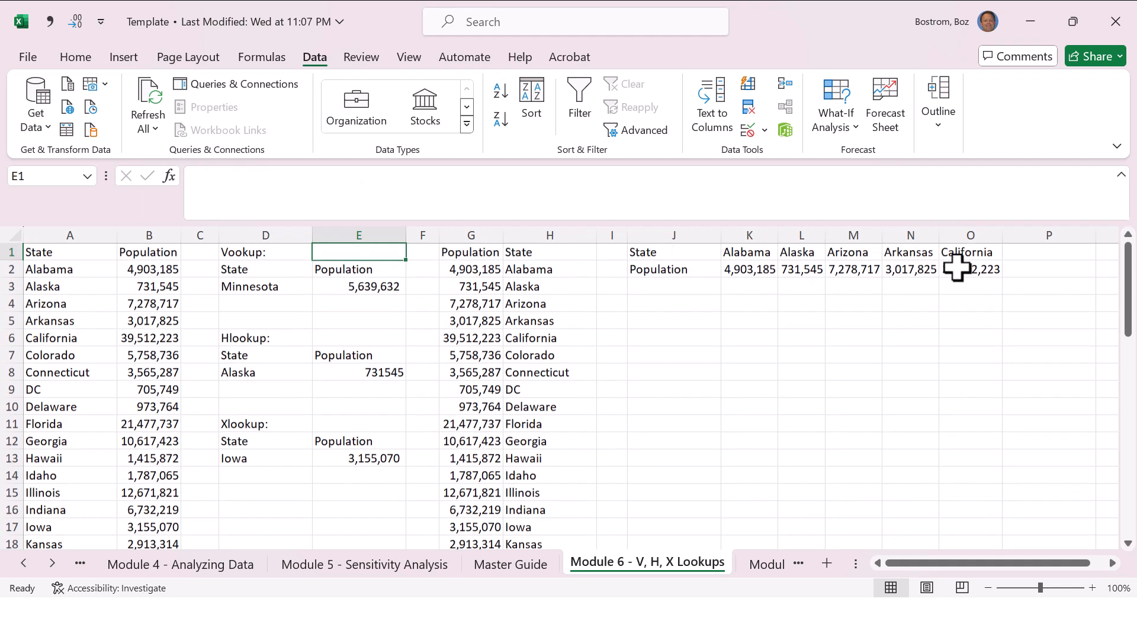
pyautogui.press('Up')
pyautogui.press('Up')
pyautogui.press('Right')
pyautogui.press('Right')
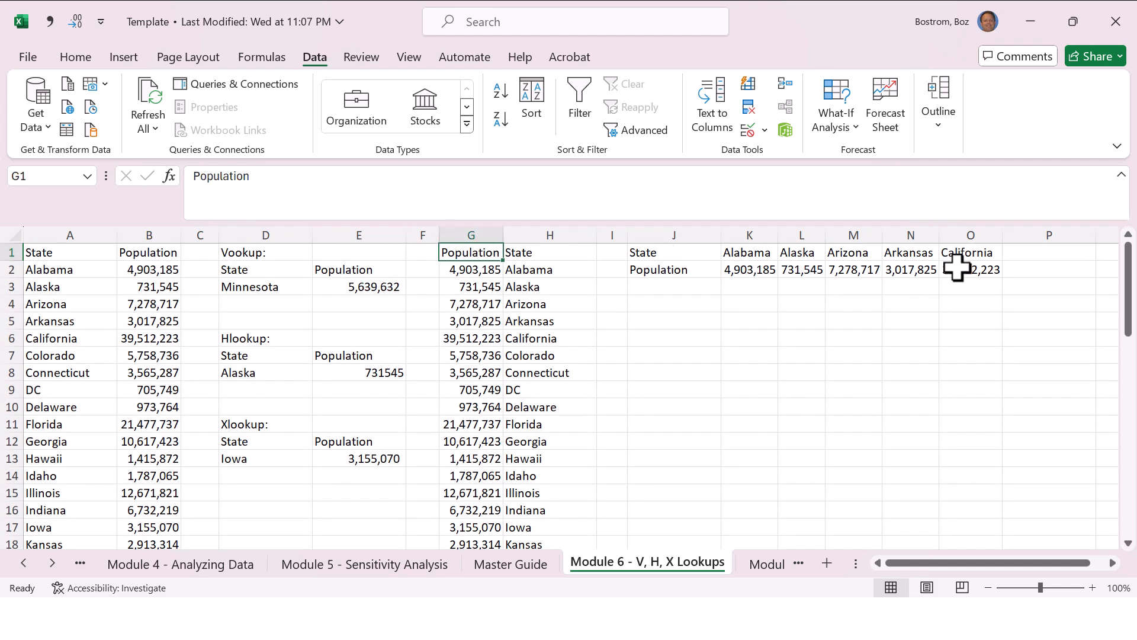
pyautogui.press('Down')
pyautogui.press('Down')
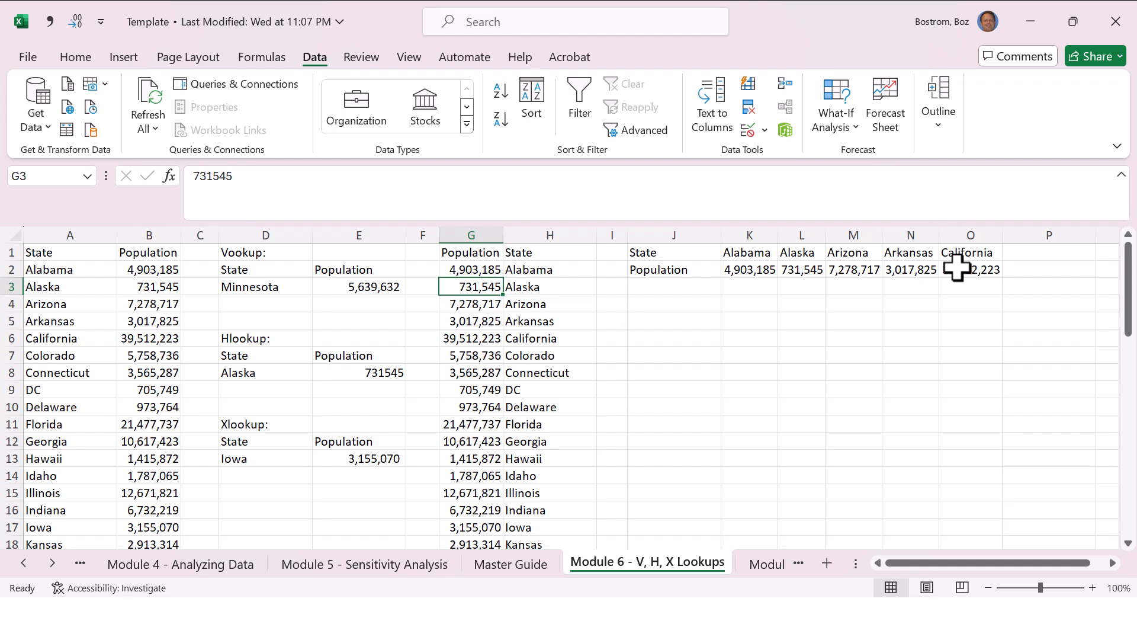
# Step: Examine the Module 6 entries in the Master Guide sheet, especially the row on opening the Excel formula window
pyautogui.hotkey('ctrl', 'pageup')
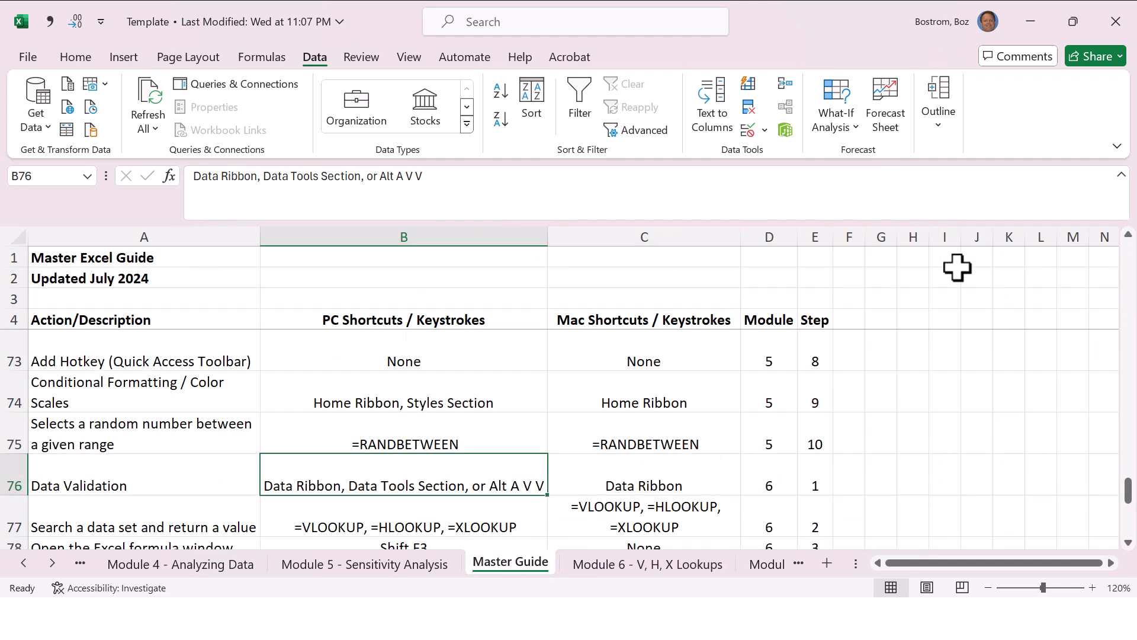
pyautogui.press('Right')
pyautogui.press('Right')
pyautogui.press('Down')
pyautogui.press('Down')
pyautogui.press('Down')
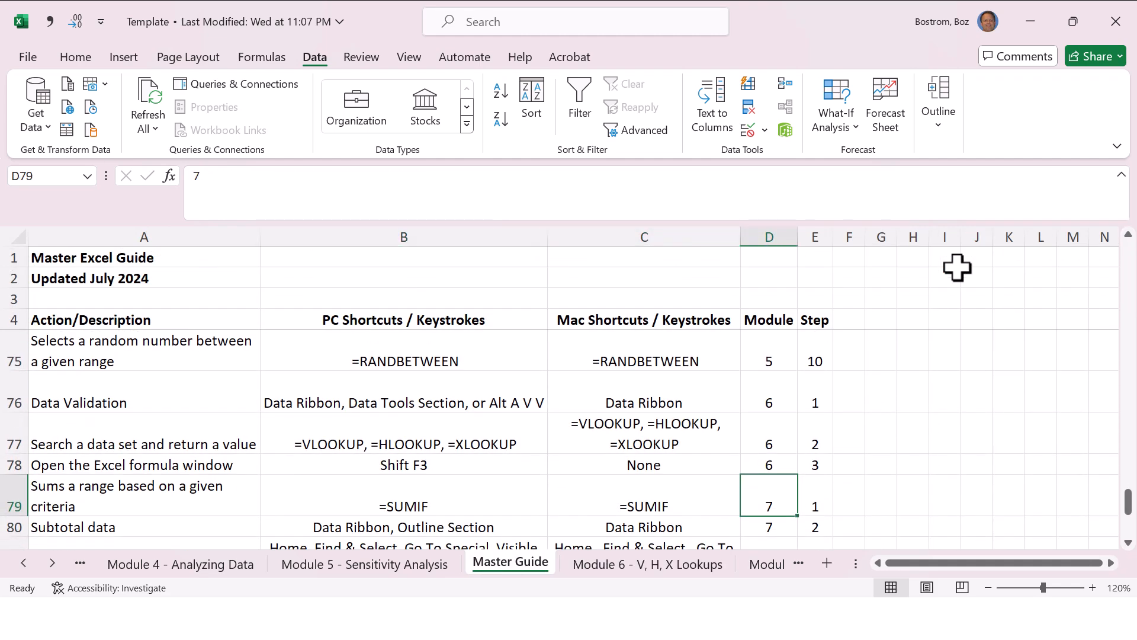
pyautogui.press('Up')
pyautogui.press('Left')
pyautogui.press('Left')
pyautogui.press('Left')
pyautogui.press('Right')
pyautogui.press('Right')
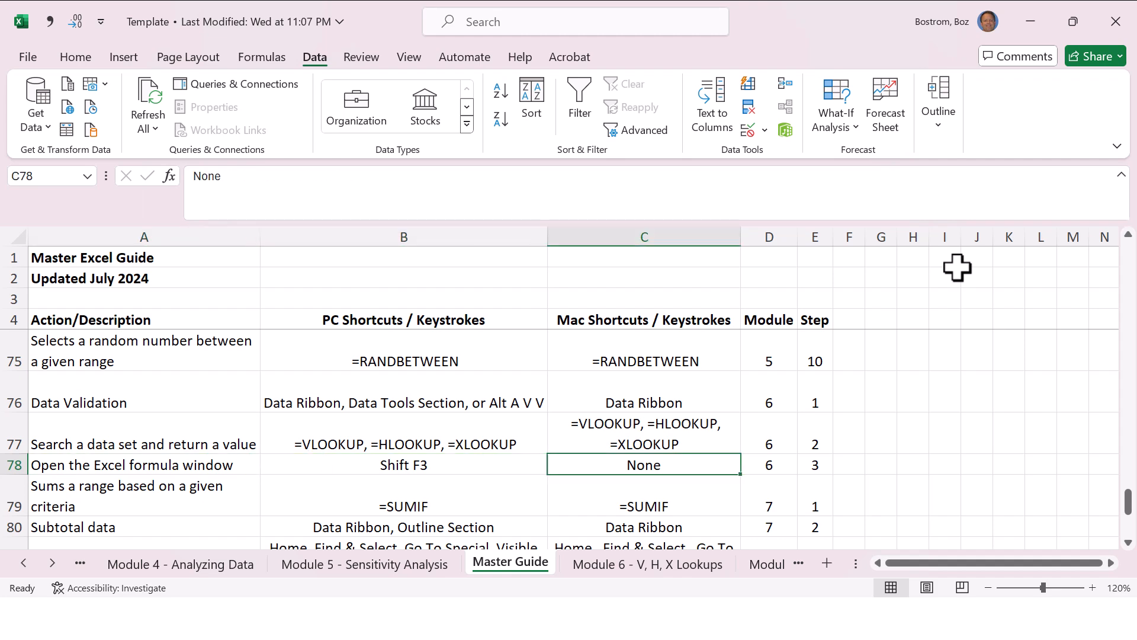
pyautogui.press('Right')
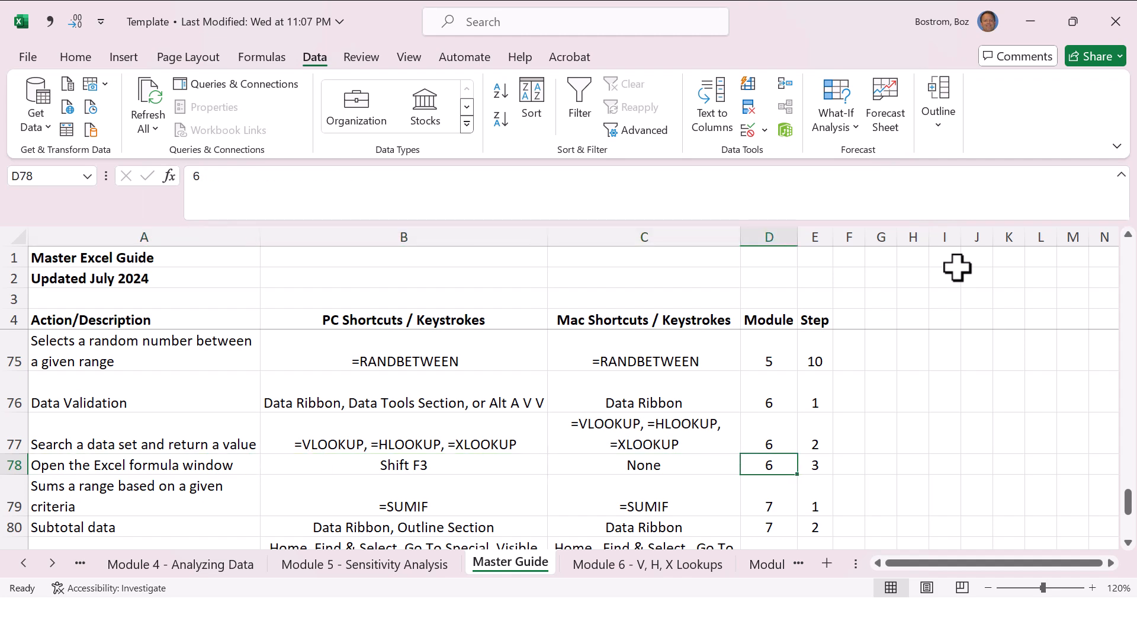
# Step: Return to the Module 6 lookups sheet and clear the XLOOKUP formula from E13
pyautogui.hotkey('ctrl', 'pagedown')
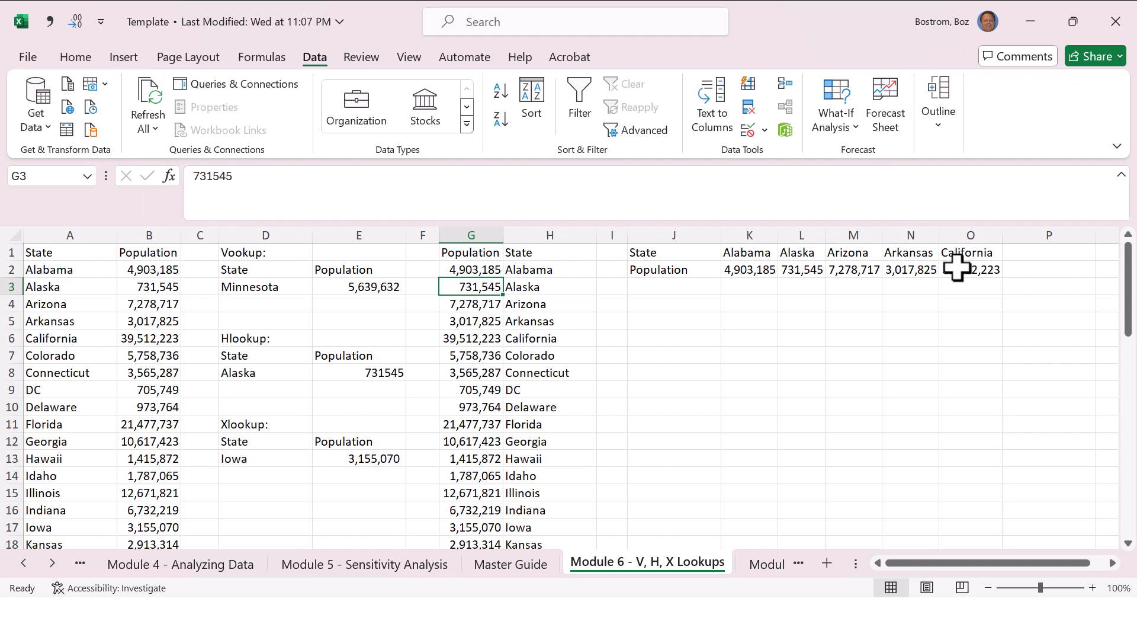
pyautogui.press('Down')
pyautogui.press('Down')
pyautogui.press('Down')
pyautogui.press('Down')
pyautogui.press('Down')
pyautogui.press('Down')
pyautogui.press('Down')
pyautogui.press('Down')
pyautogui.press('Down')
pyautogui.press('Down')
pyautogui.press('Down')
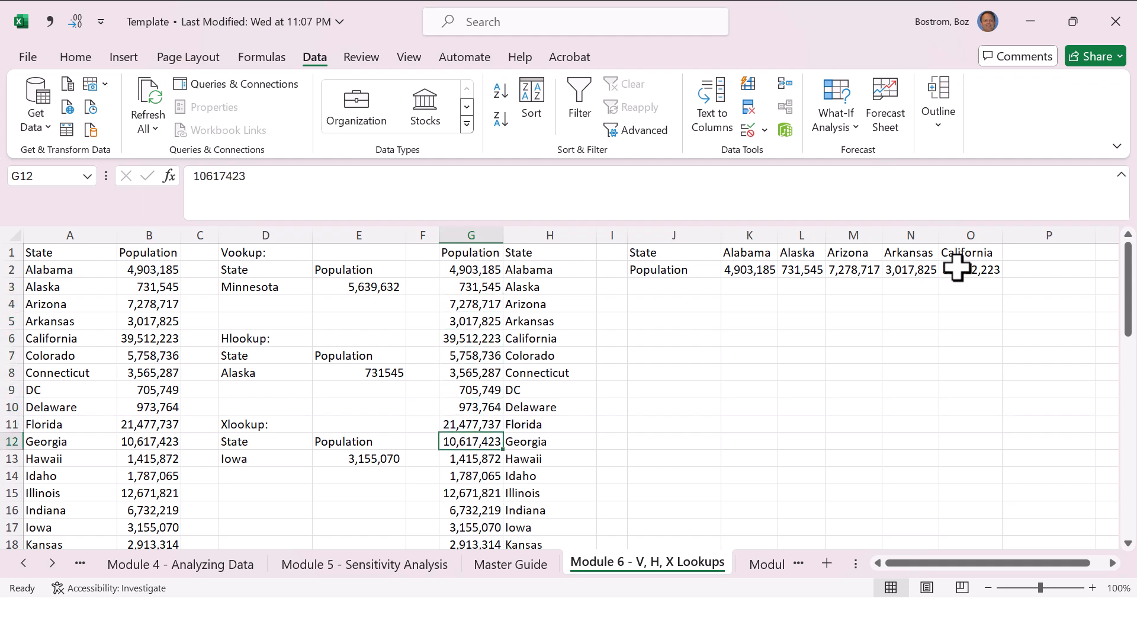
pyautogui.press('Left')
pyautogui.press('Left')
pyautogui.press('Left')
pyautogui.press('Up')
pyautogui.press('Right')
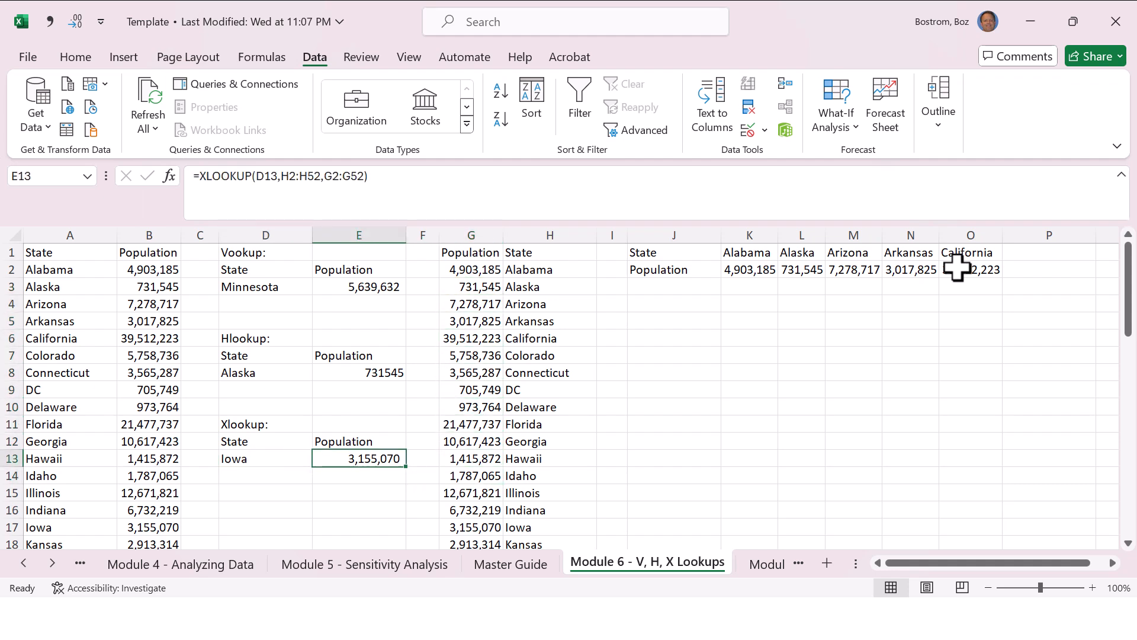
pyautogui.press('Delete')
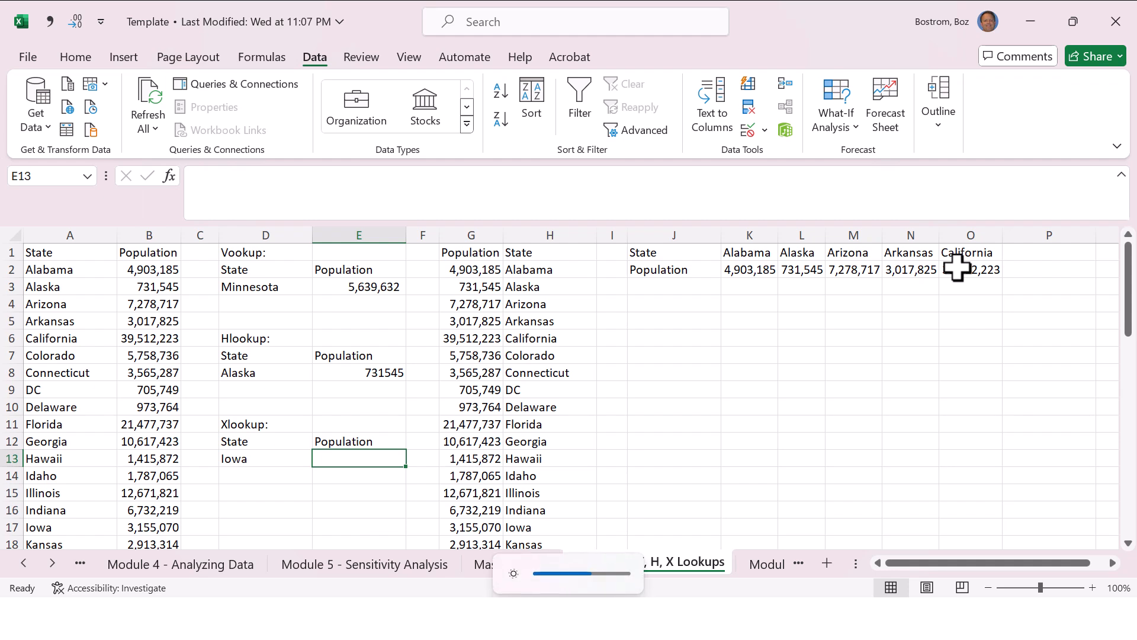
# Step: Search the Insert Function dialog for xlookup and insert the XLOOKUP function into E13
pyautogui.click(751, 339)
pyautogui.click(675, 441)
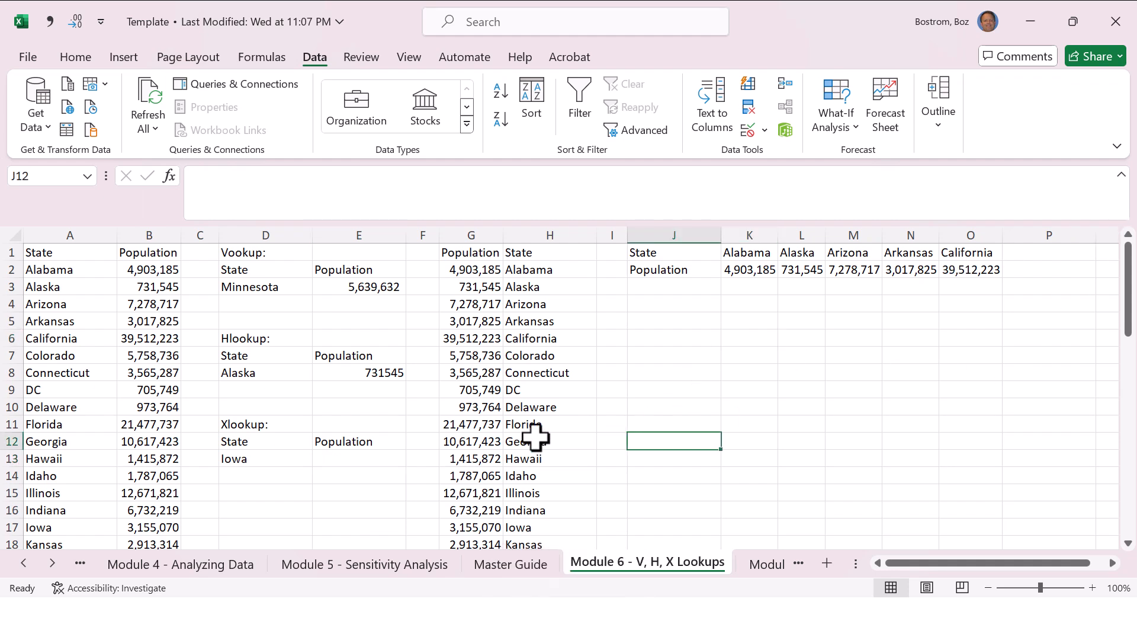
pyautogui.click(382, 456)
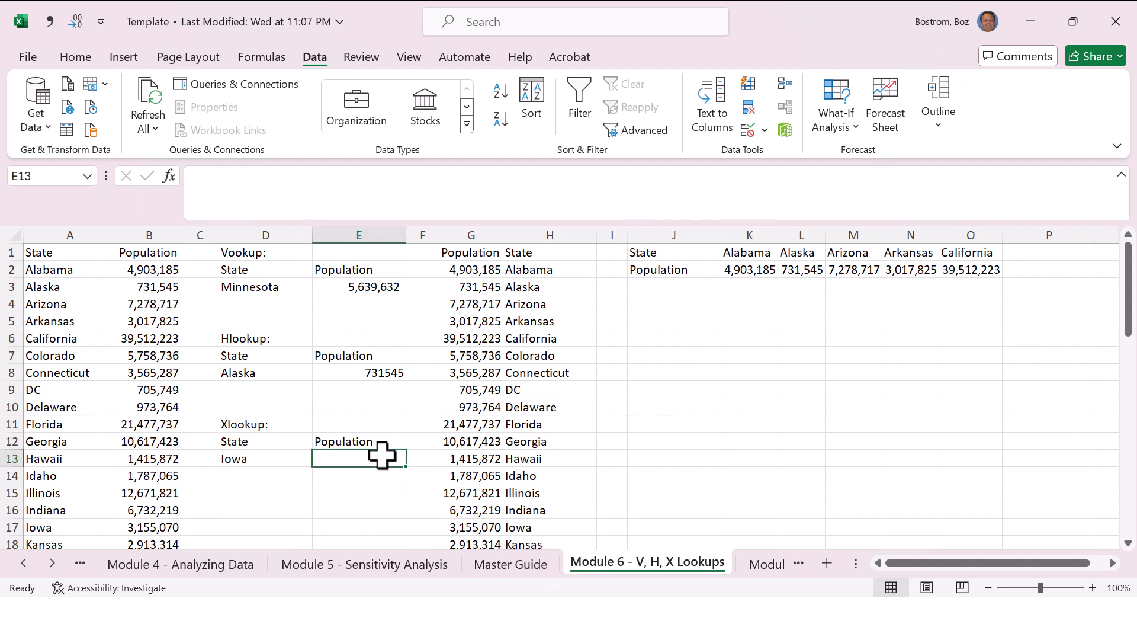
pyautogui.click(206, 188)
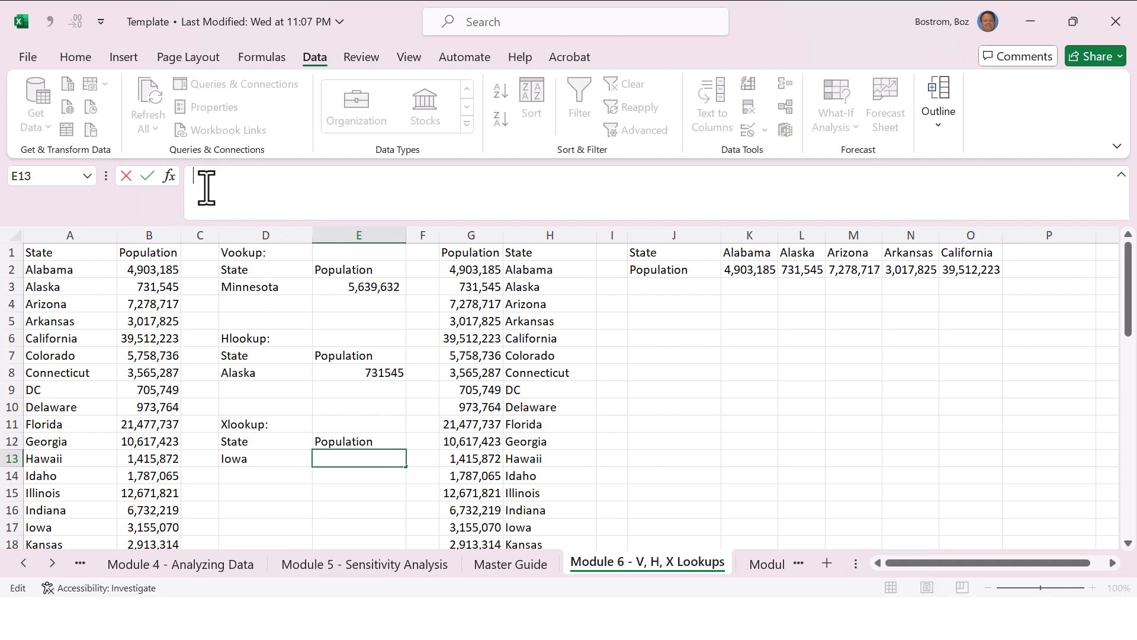
pyautogui.click(168, 176)
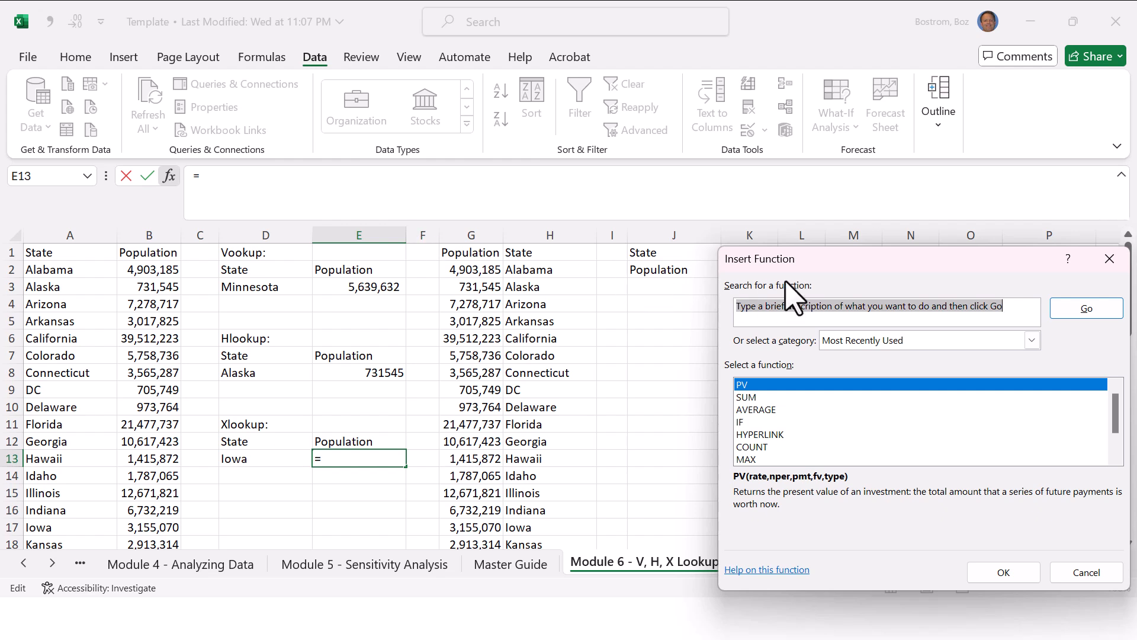
pyautogui.doubleClick(808, 306)
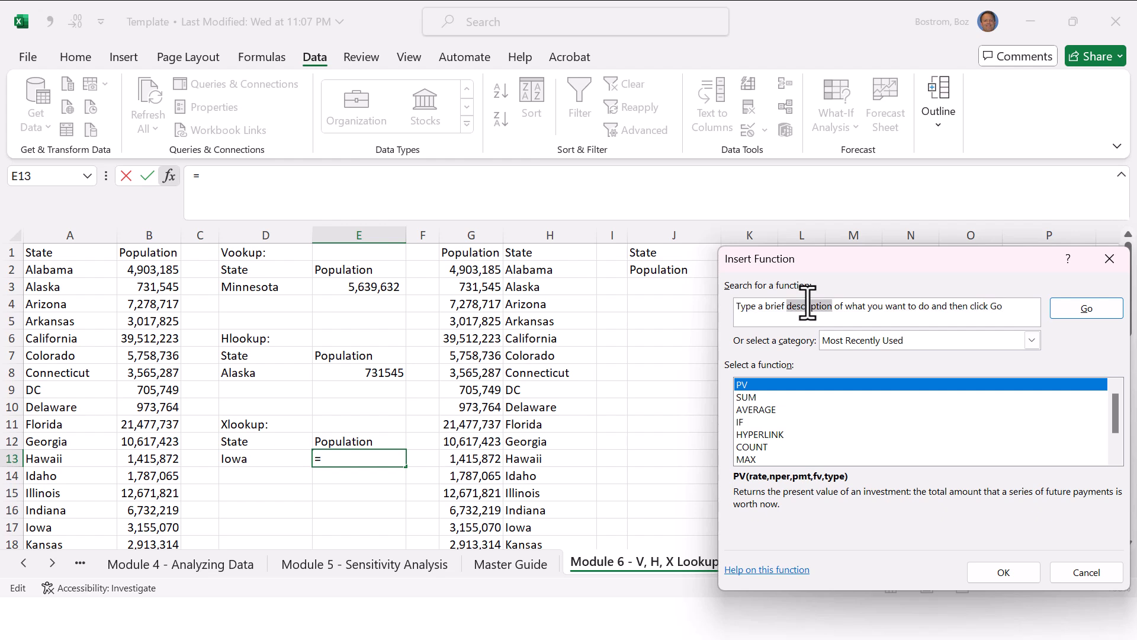
pyautogui.tripleClick(808, 306)
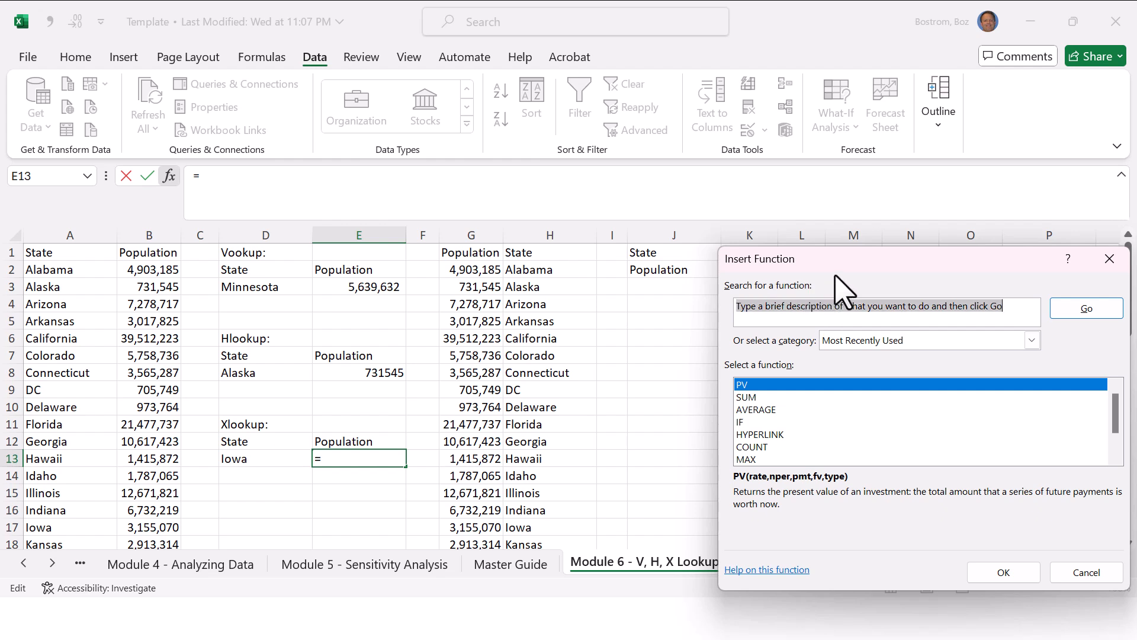
pyautogui.write('xlookup')
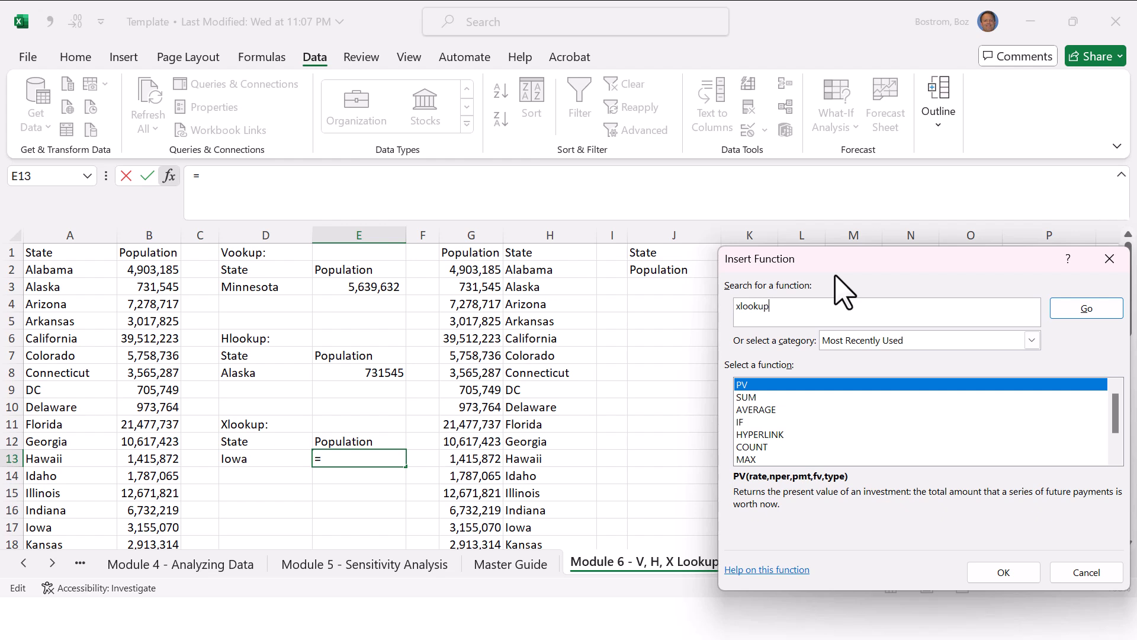
pyautogui.click(1099, 309)
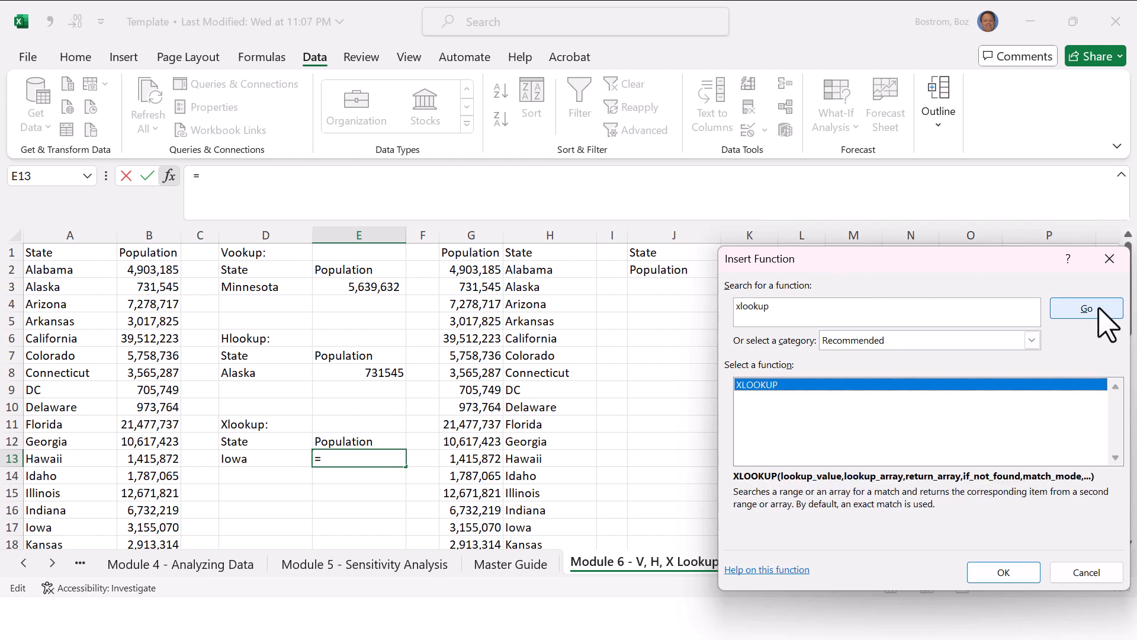
pyautogui.click(1004, 573)
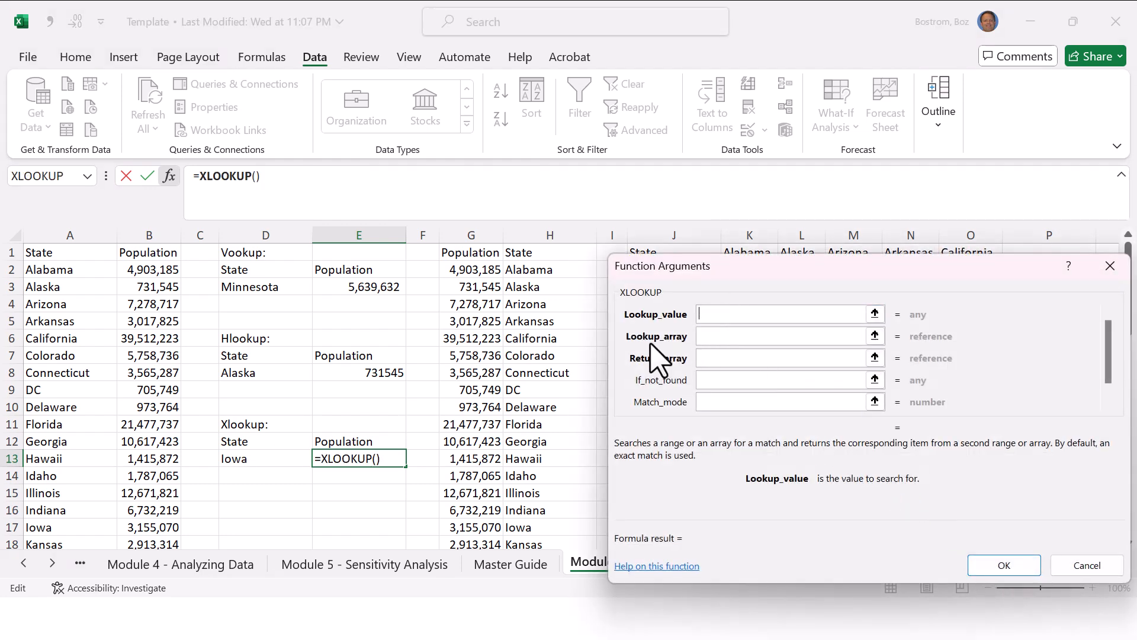
# Step: Set D13 as the lookup value and H2:H52 as the lookup array in the XLOOKUP function arguments
pyautogui.click(274, 454)
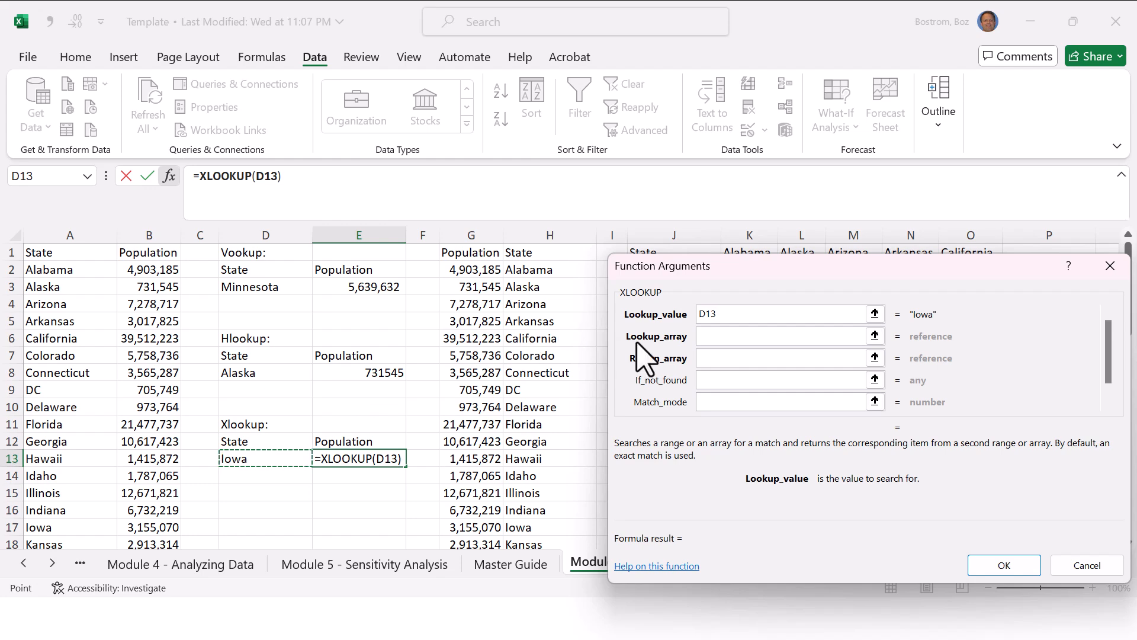
pyautogui.click(722, 336)
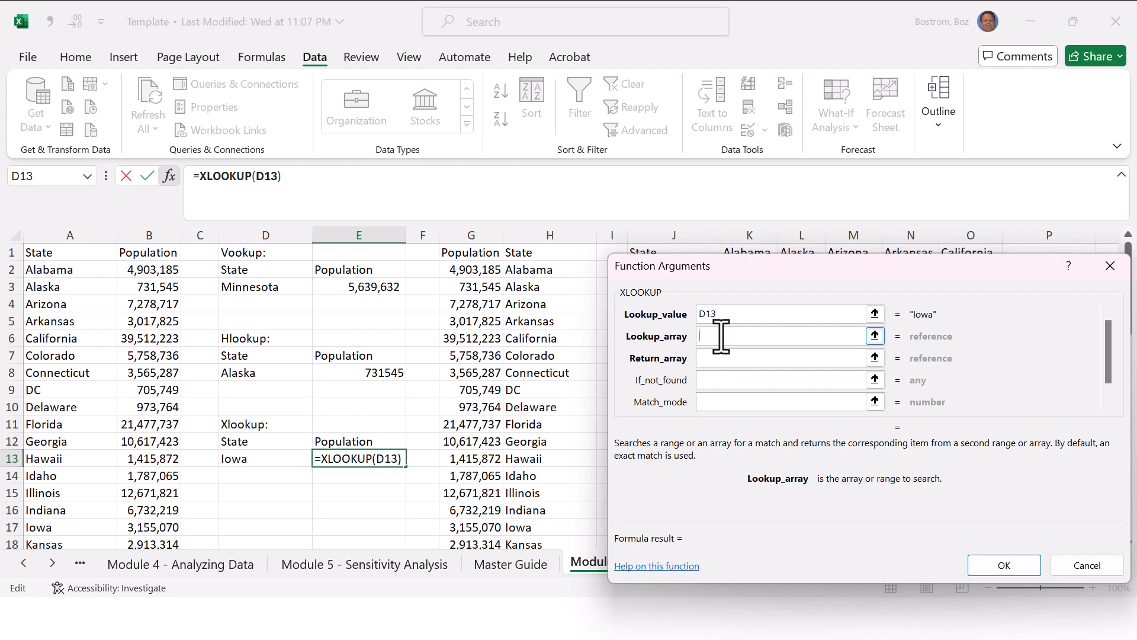
pyautogui.click(541, 271)
pyautogui.hotkey('ctrl', 'shift', 'Down')
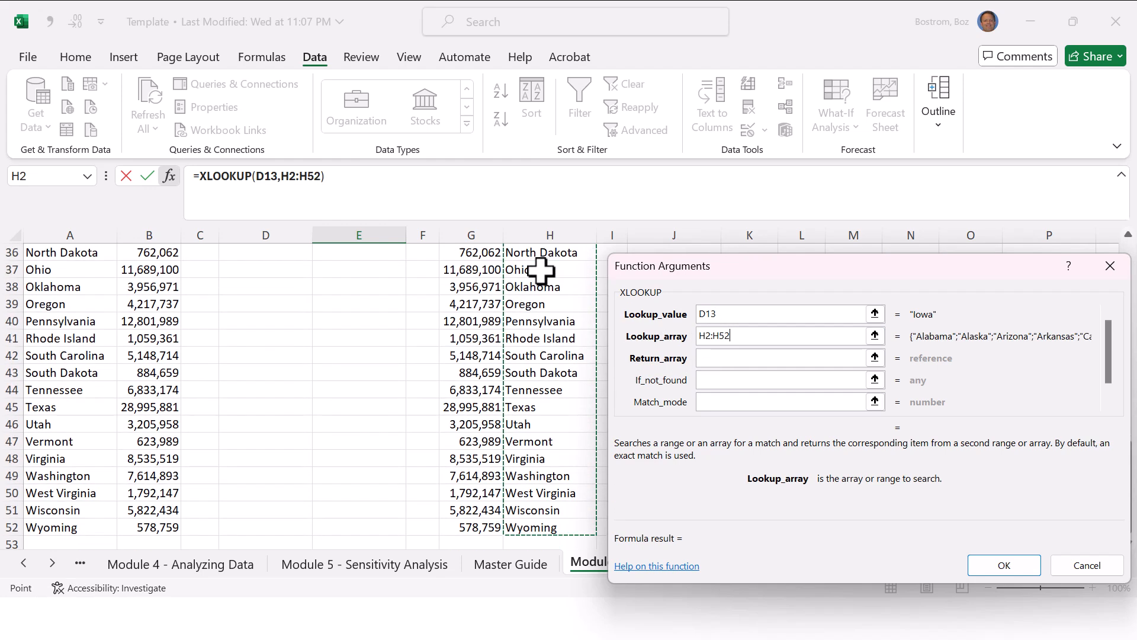
# Step: Set G2:G52 as the return array and accept the function arguments to complete the XLOOKUP in E13
pyautogui.click(740, 357)
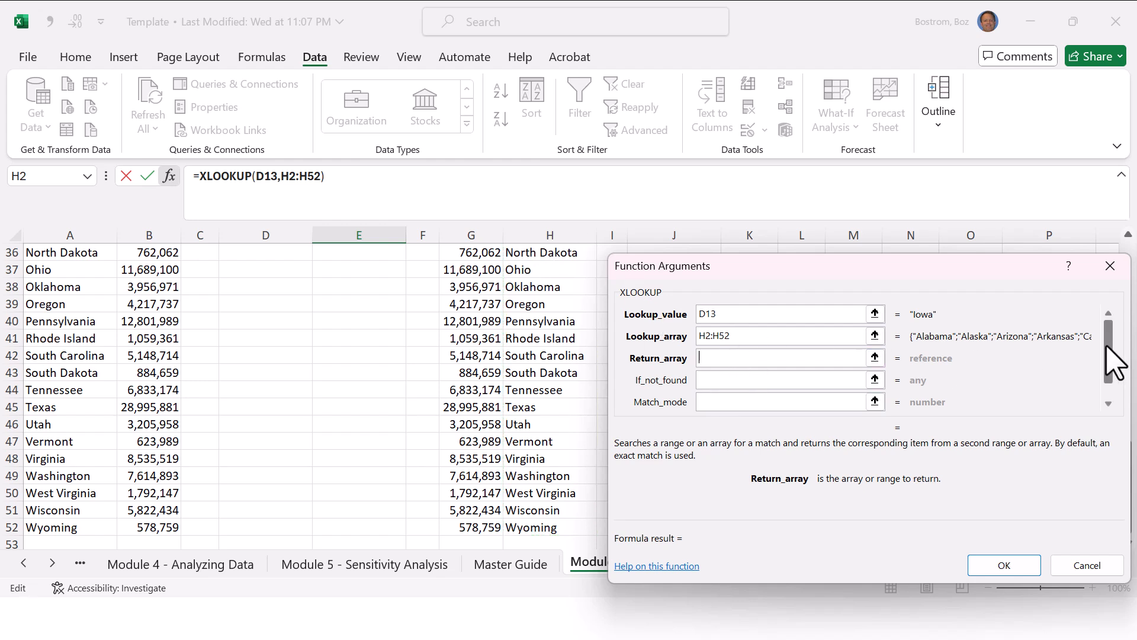
pyautogui.click(481, 320)
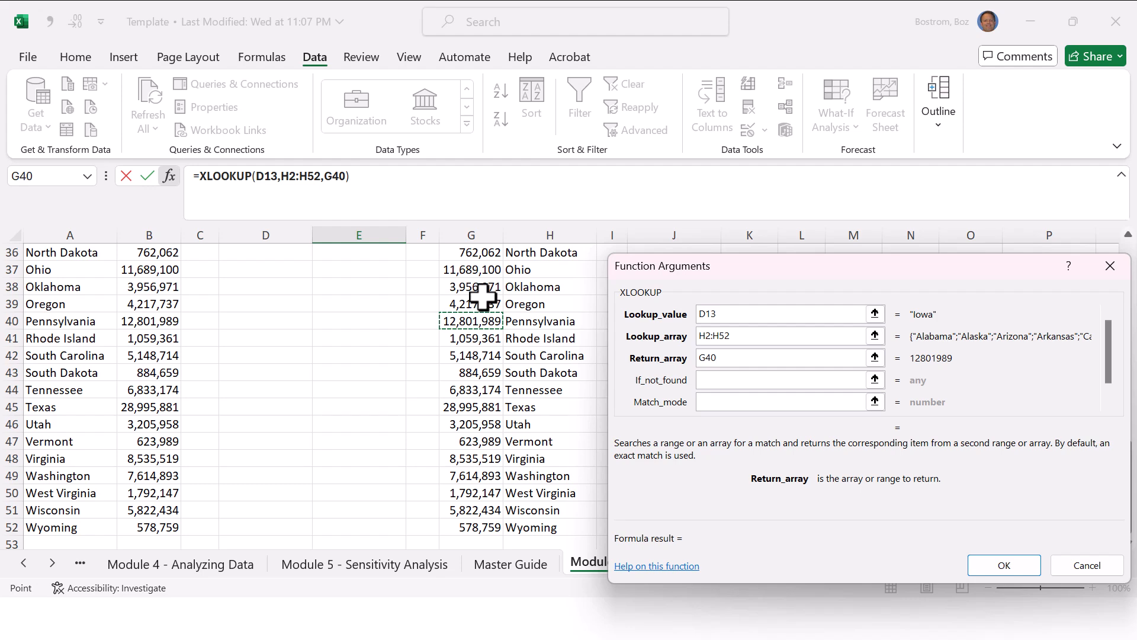
pyautogui.hotkey('ctrl', 'Up')
pyautogui.press('Down')
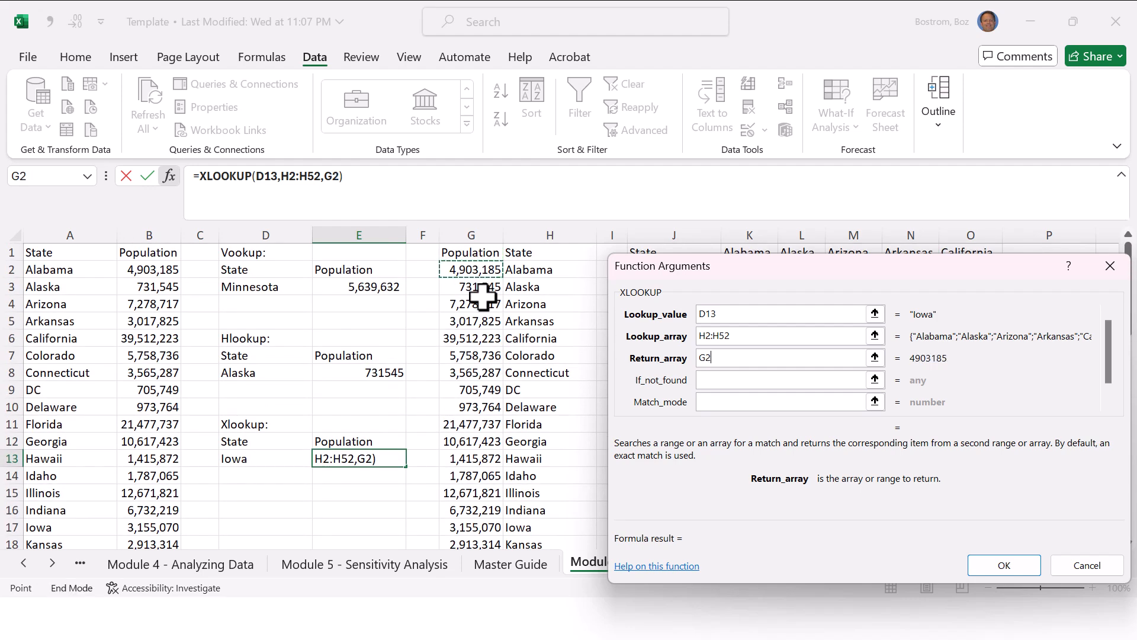
pyautogui.hotkey('ctrl', 'shift', 'Down')
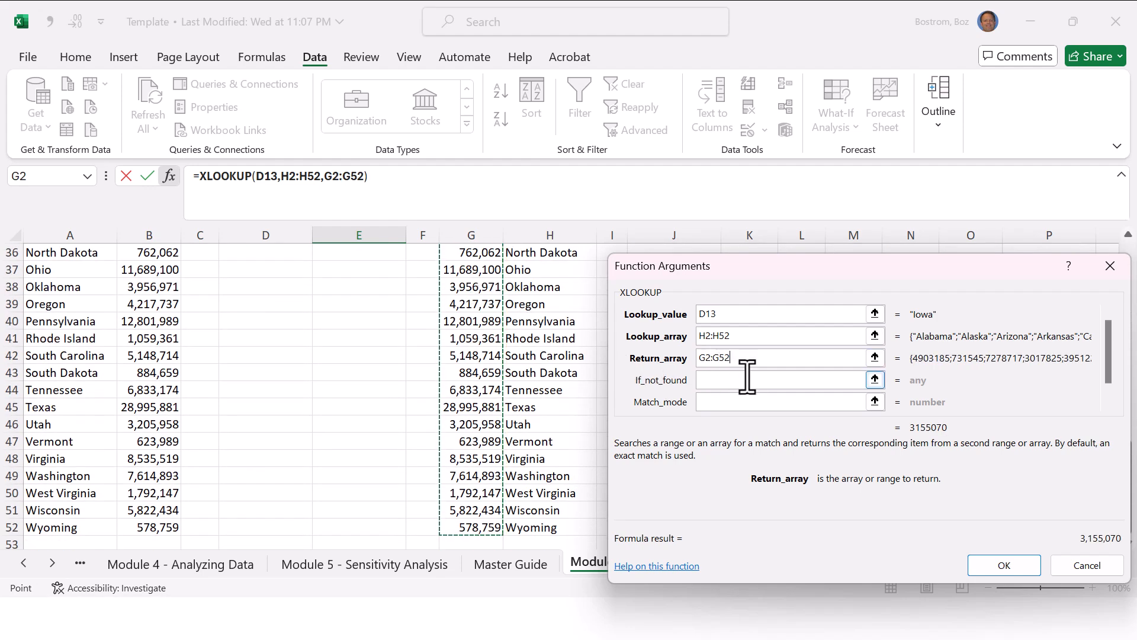
pyautogui.click(1001, 564)
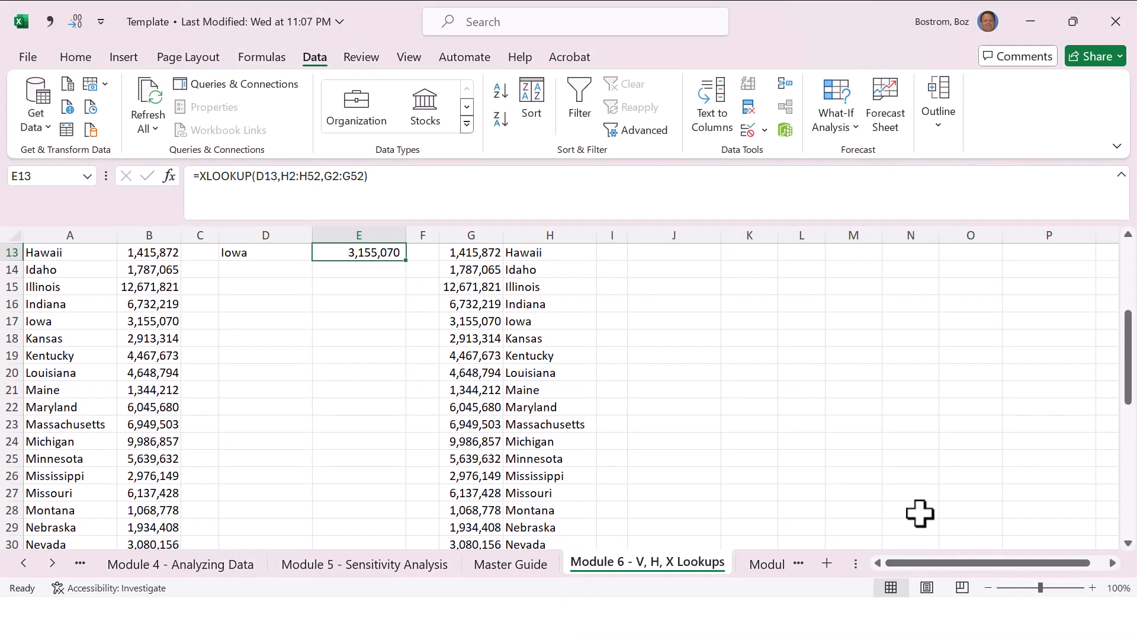
pyautogui.press('Up')
pyautogui.press('Up')
pyautogui.press('Up')
pyautogui.press('Up')
pyautogui.press('Up')
pyautogui.press('Up')
pyautogui.press('Up')
pyautogui.press('Up')
pyautogui.press('Up')
pyautogui.press('Up')
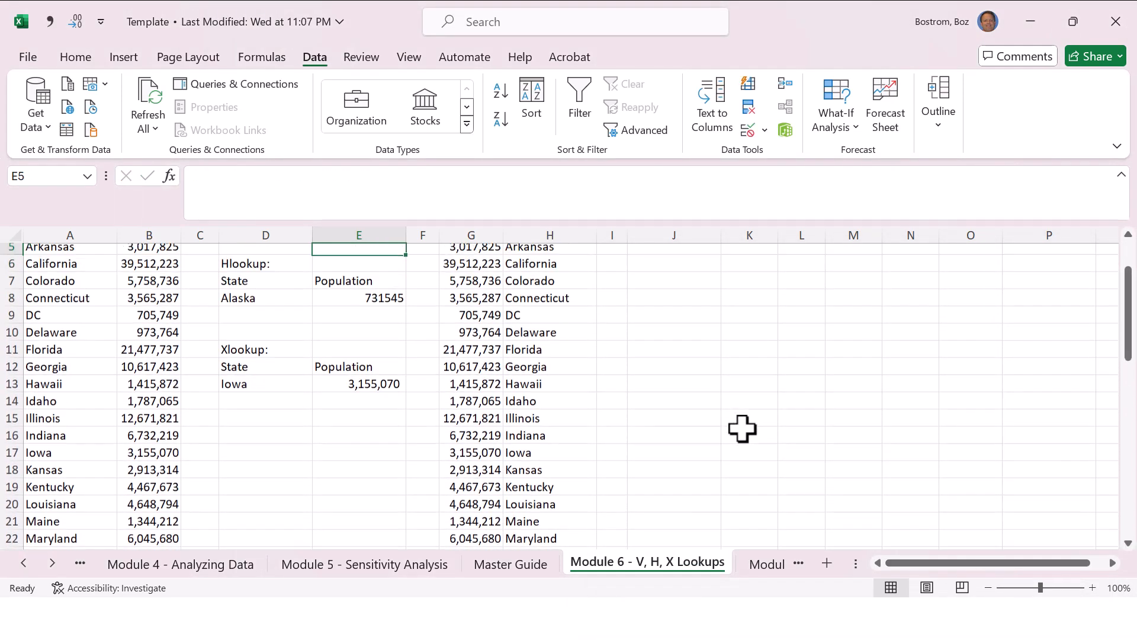
pyautogui.press('Down')
pyautogui.press('Down')
pyautogui.press('Down')
pyautogui.press('Down')
pyautogui.press('Down')
pyautogui.press('Down')
pyautogui.press('Down')
pyautogui.press('Down')
pyautogui.press('Down')
pyautogui.press('Down')
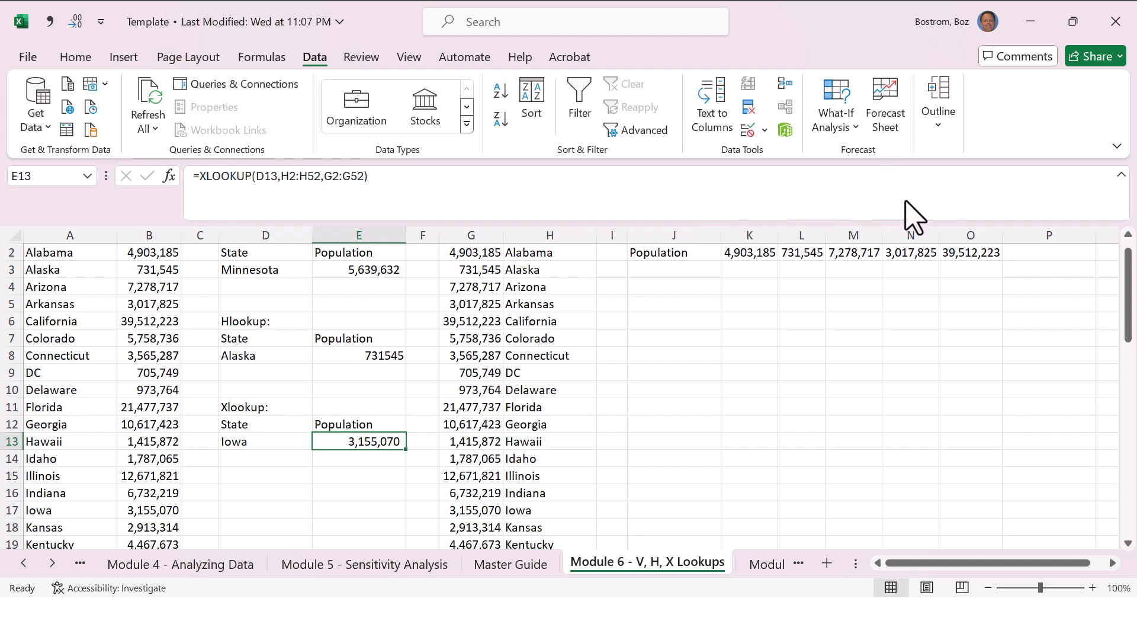
# Step: Open the Insert Function dialog for empty cell E15 and dismiss it without inserting a function
pyautogui.hotkey('alt', 'Tab')
pyautogui.click(363, 477)
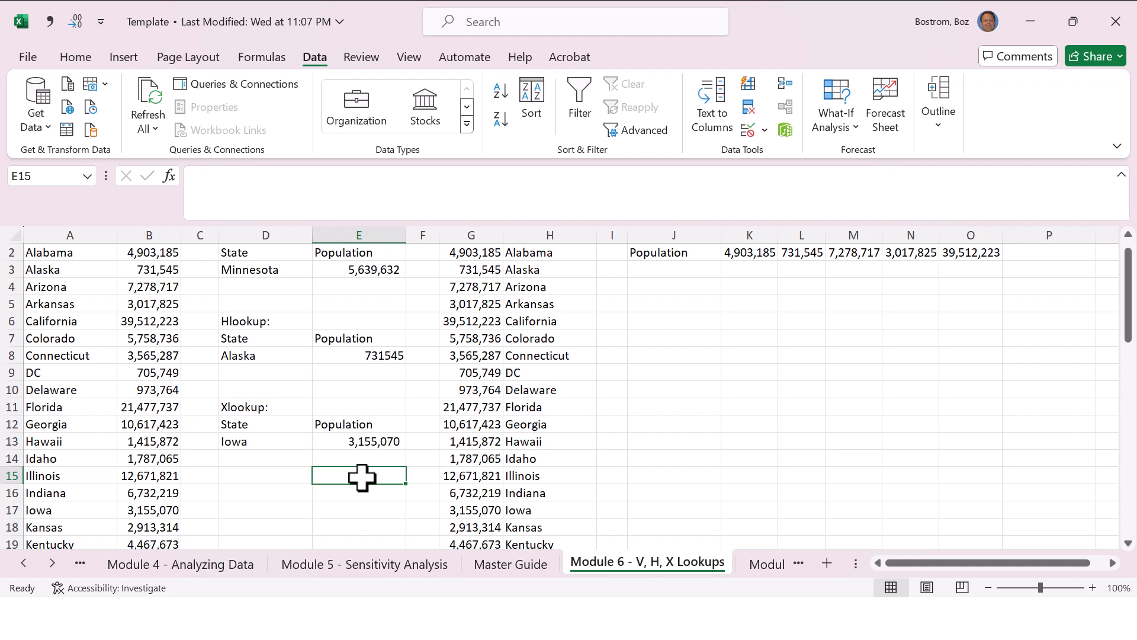
pyautogui.hotkey('shift', 'F3')
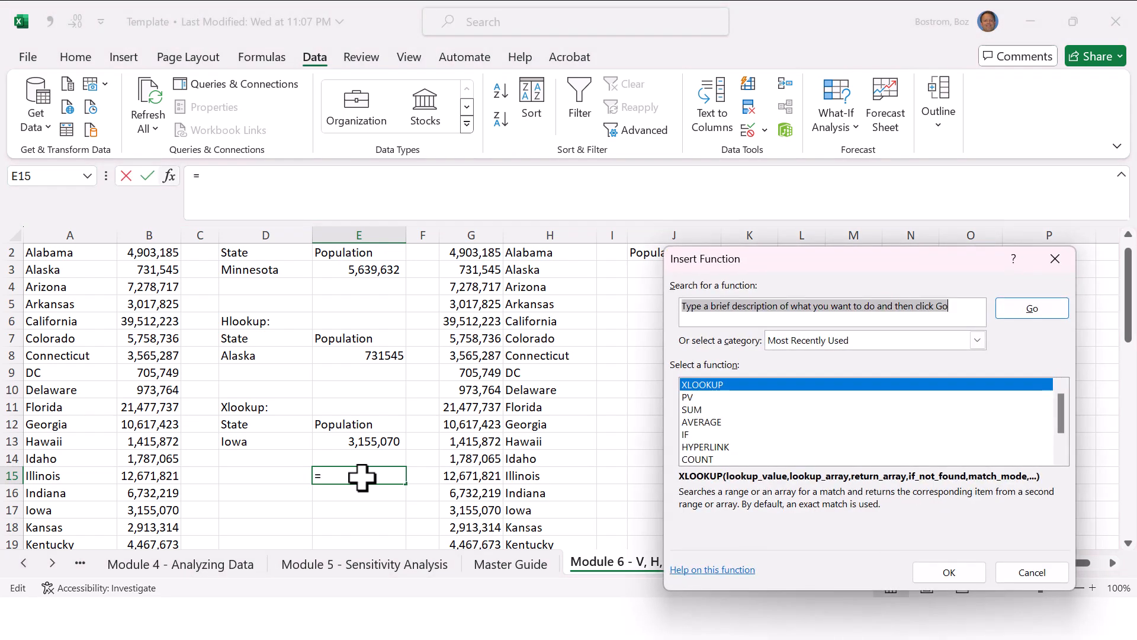
pyautogui.press('Escape')
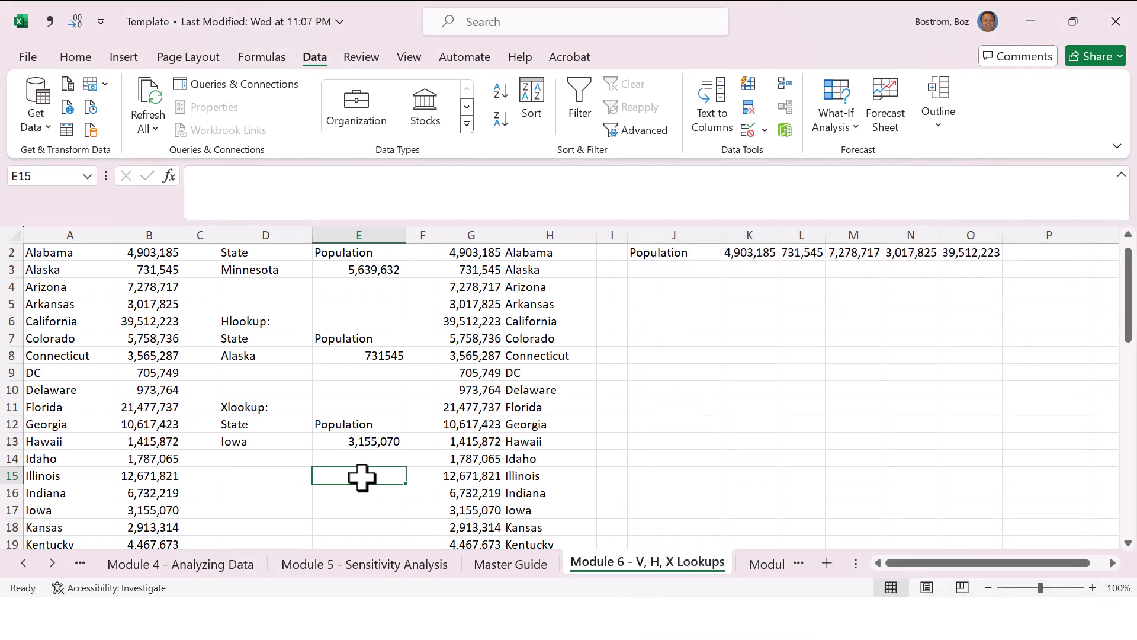
# Step: Open the function arguments of the existing XLOOKUP formula in E13 for review
pyautogui.press('Up')
pyautogui.press('Up')
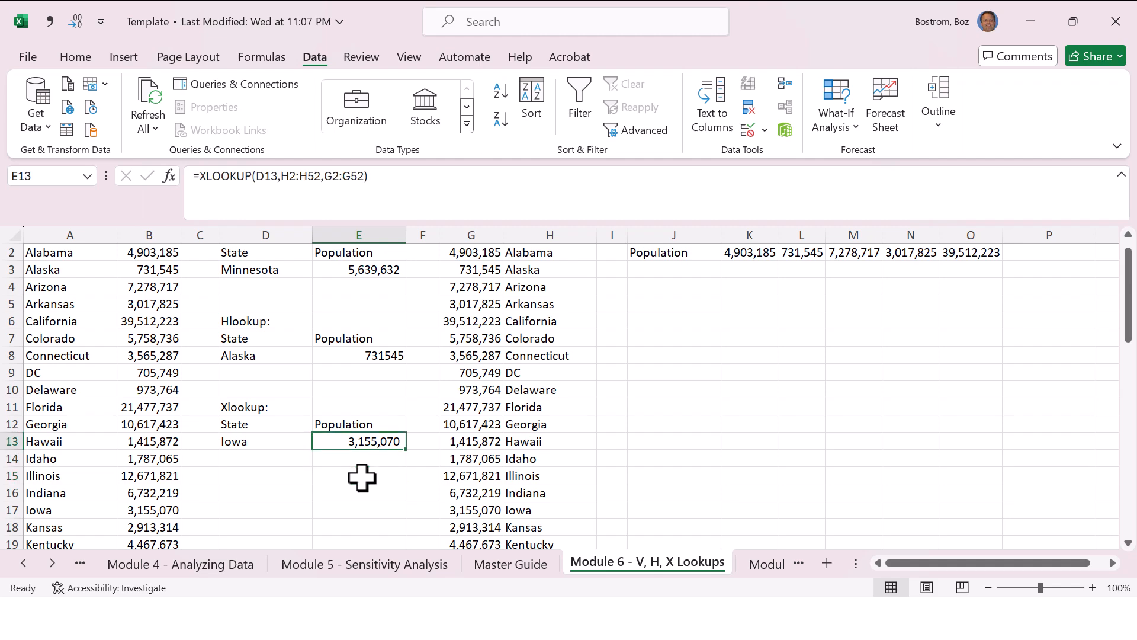
pyautogui.hotkey('shift', 'F3')
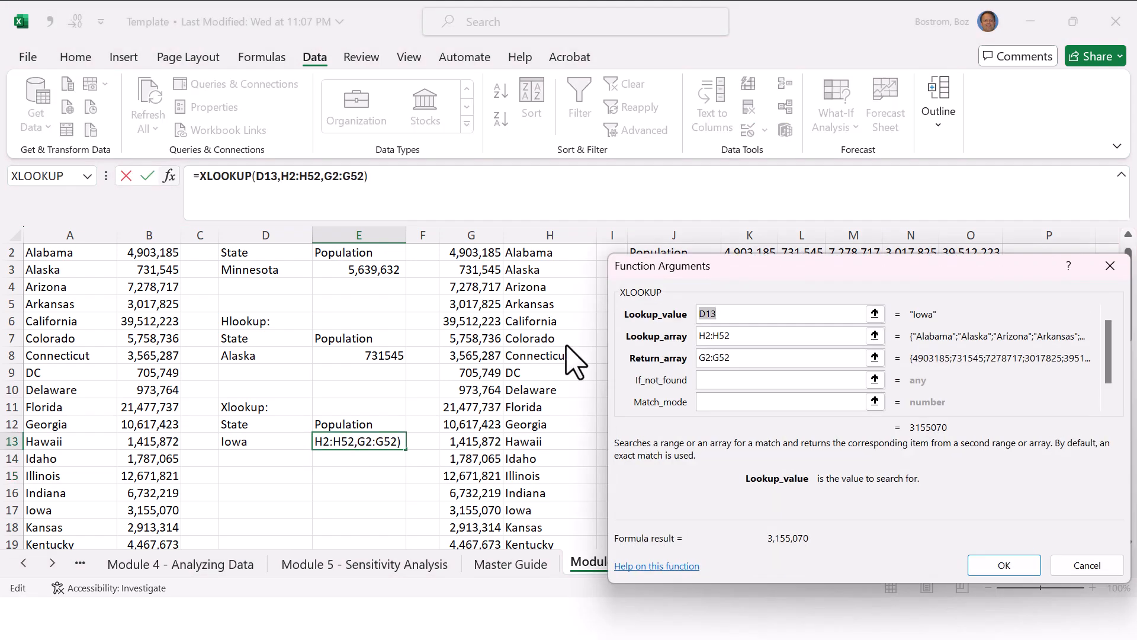
# Step: Dismiss the XLOOKUP function arguments for E13 and switch to the running PowerPoint slide show
pyautogui.press('Escape')
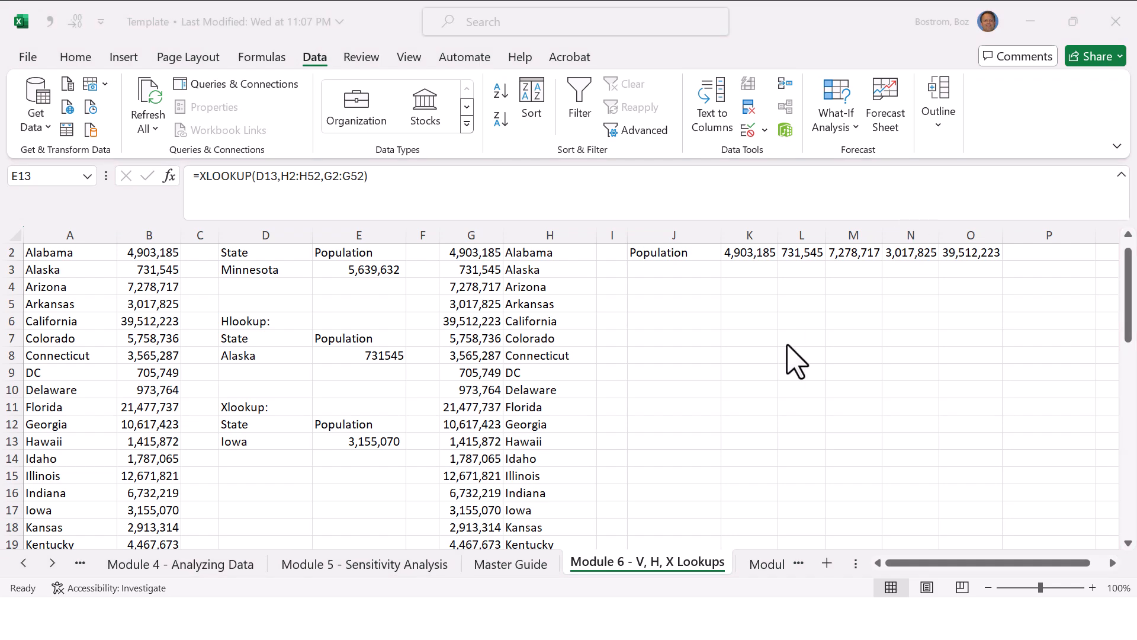
pyautogui.click(723, 358)
pyautogui.hotkey('alt', 'Tab')
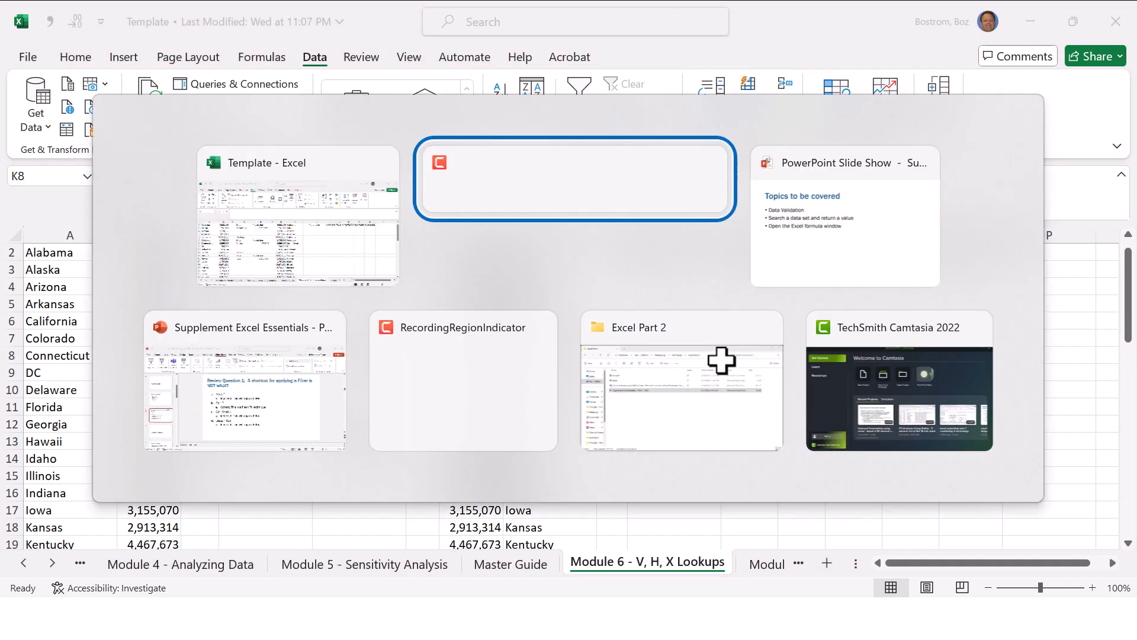
pyautogui.hotkey('alt', 'Tab')
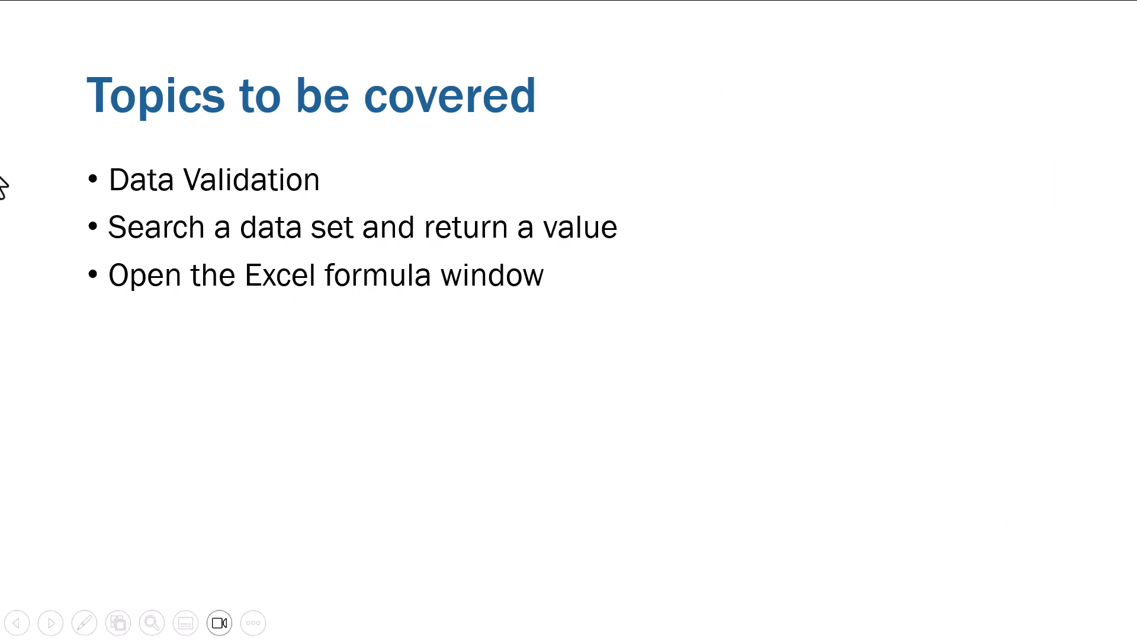
pyautogui.click(51, 196)
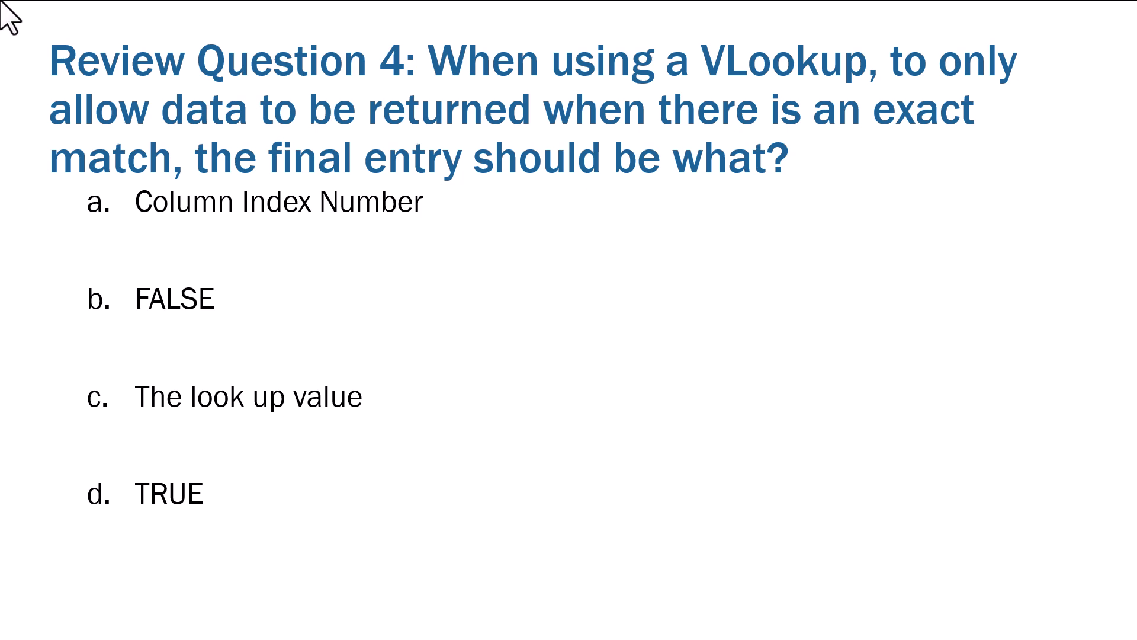
pyautogui.press('Right')
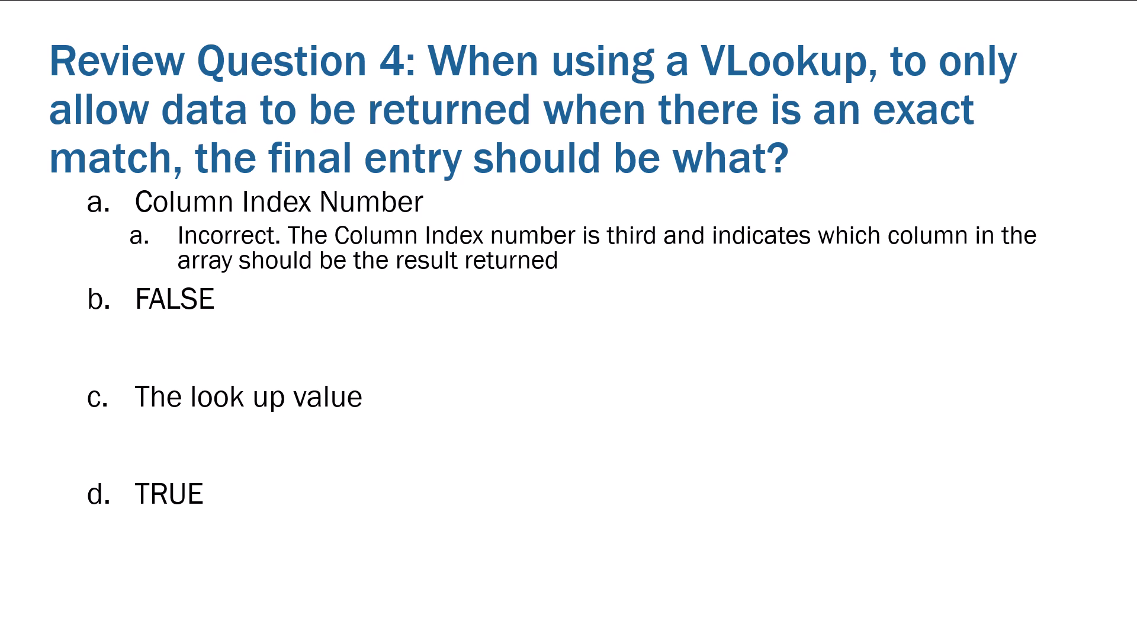
pyautogui.press('Right')
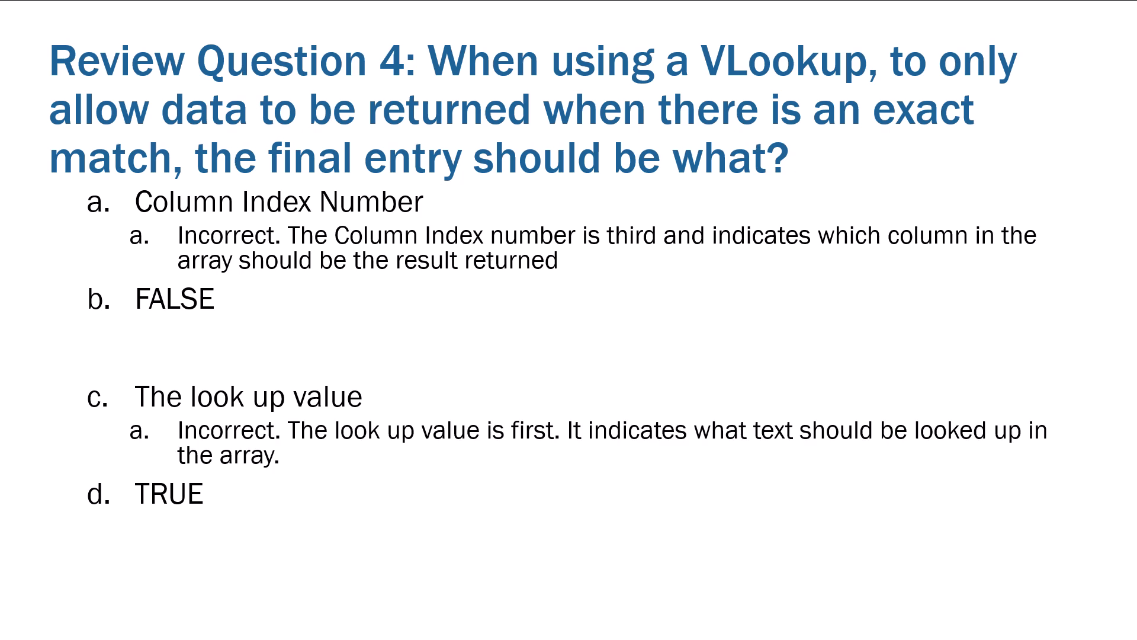
pyautogui.press('Right')
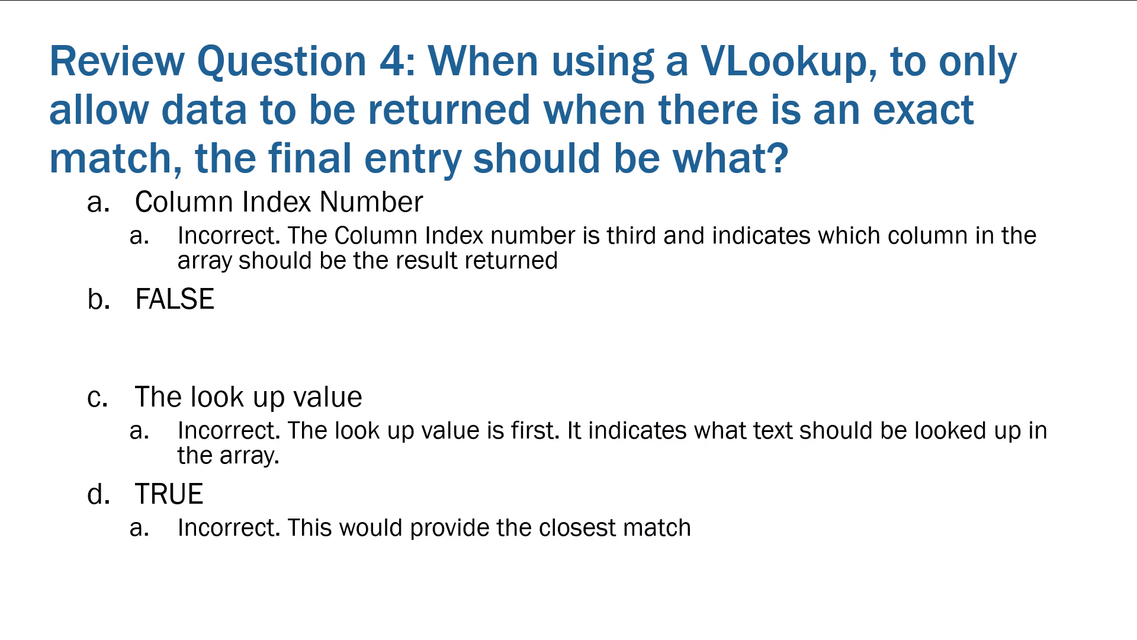
pyautogui.press('Right')
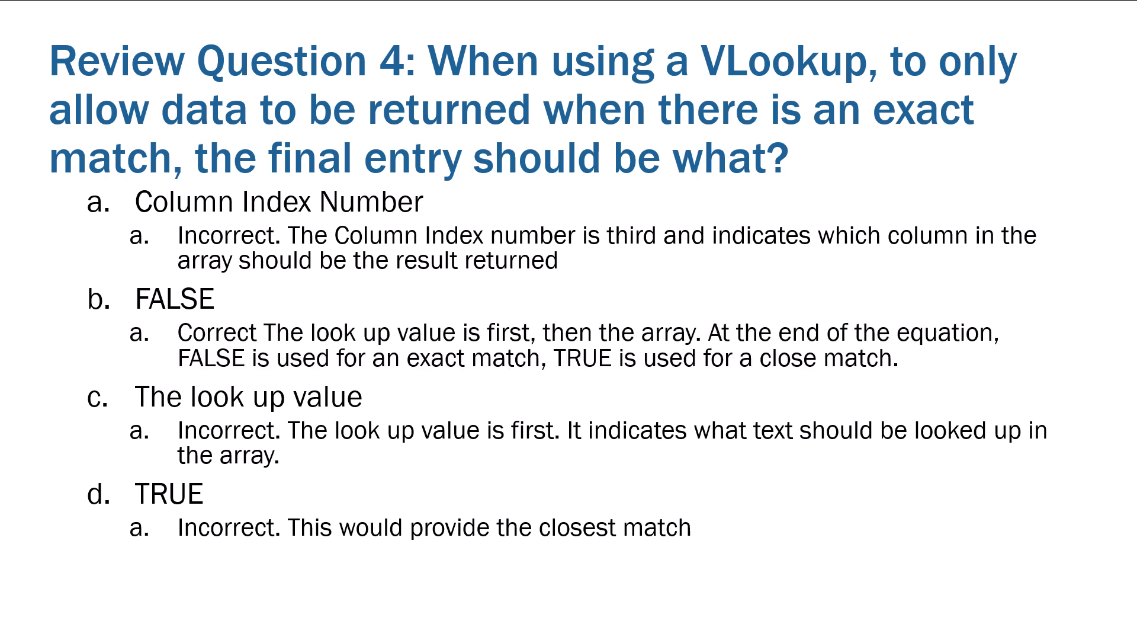
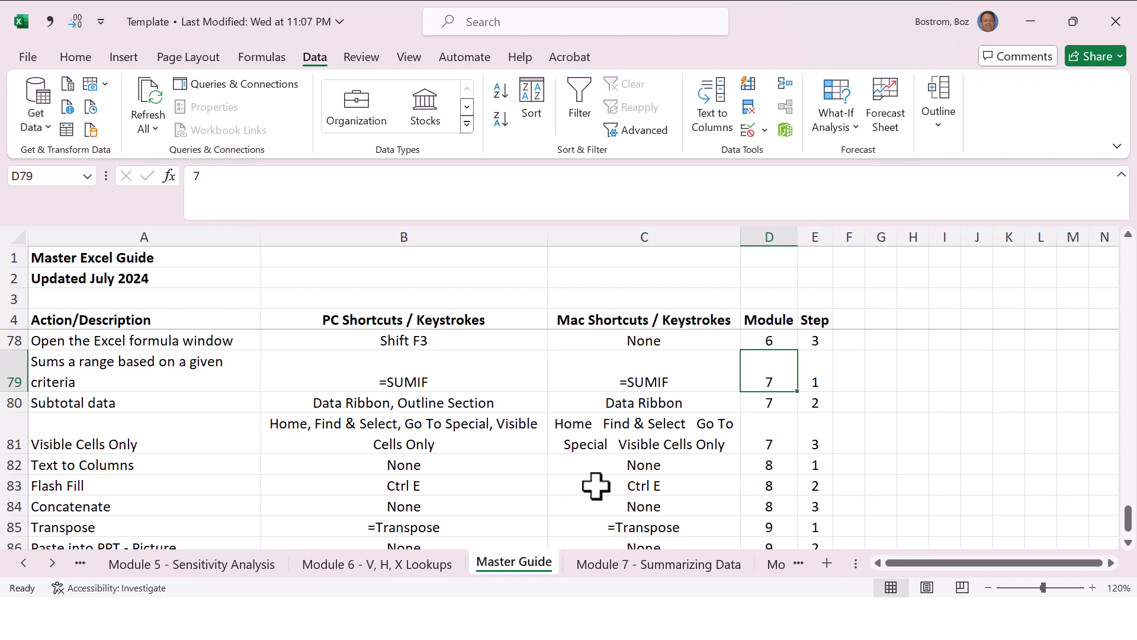
# Step: Switch to the Module 7 - Summarizing Data sheet and look over the asset list from its first to its last row
pyautogui.hotkey('ctrl', 'pagedown')
pyautogui.press('End')
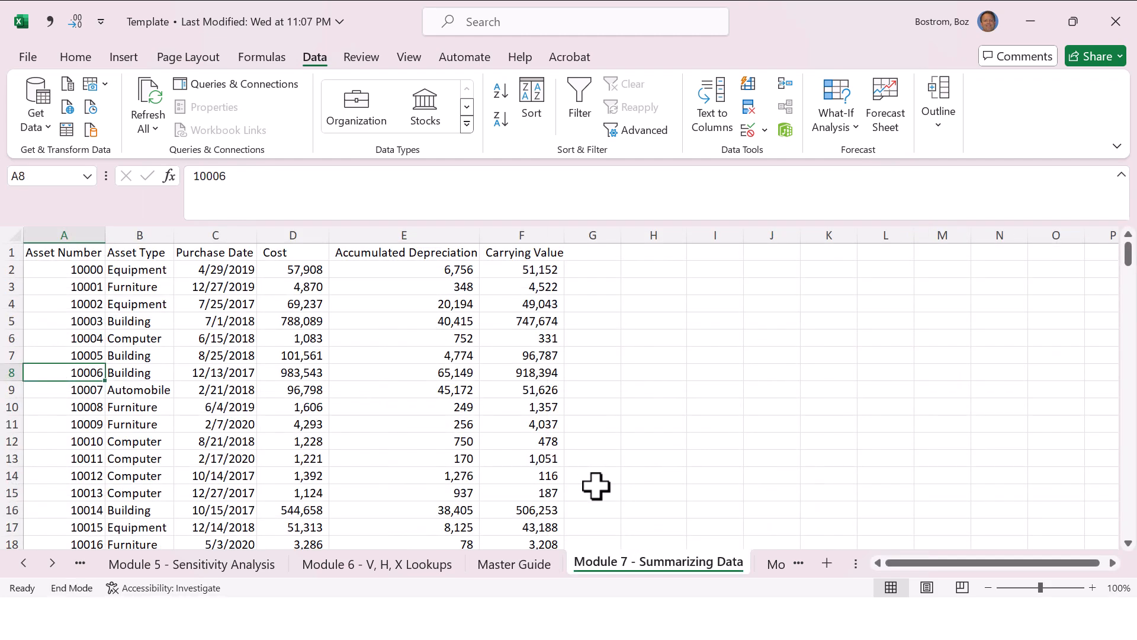
pyautogui.press('Up')
pyautogui.press('Down')
pyautogui.press('Down')
pyautogui.press('End')
pyautogui.press('Down')
pyautogui.press('Down')
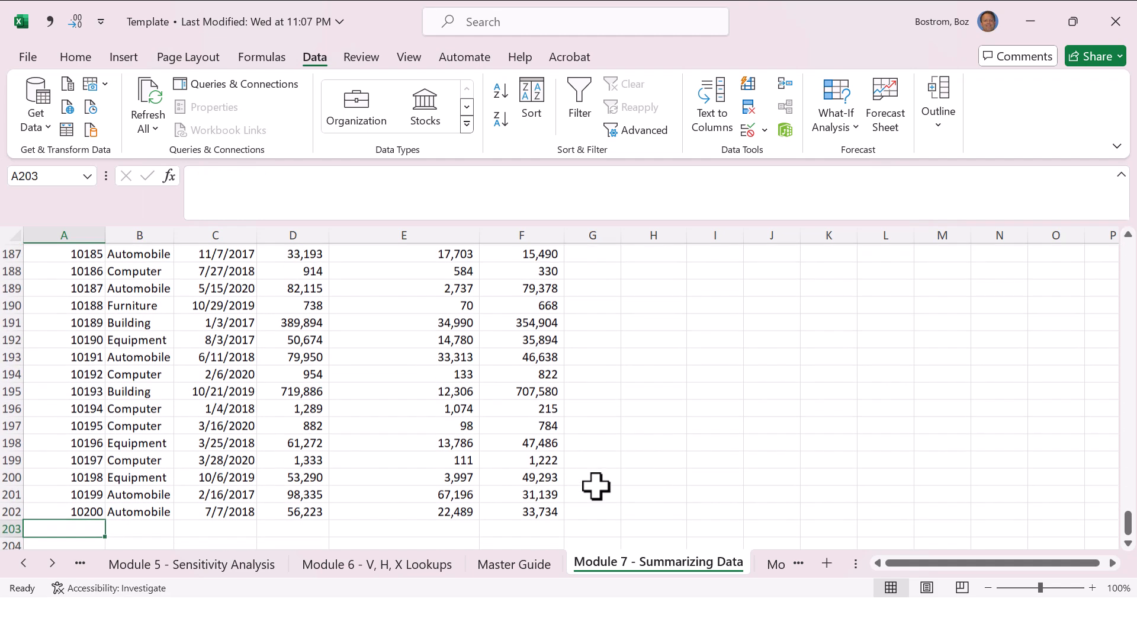
pyautogui.press('Up')
pyautogui.press('Up')
pyautogui.press('End')
pyautogui.press('Up')
pyautogui.press('Down')
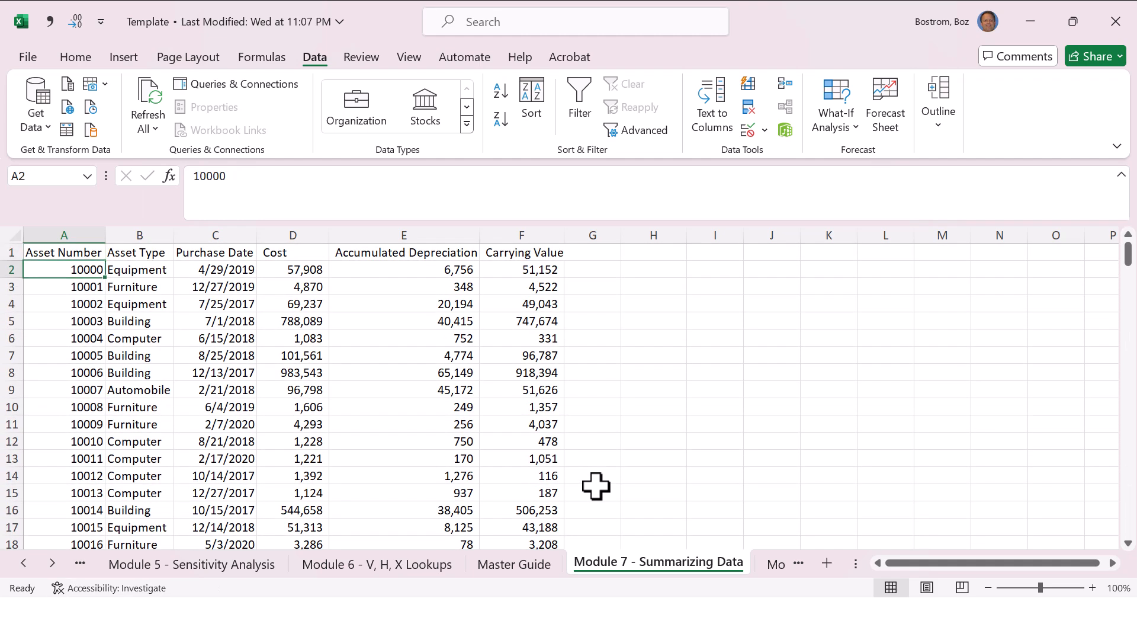
# Step: Turn on filtering for the asset list's header row and view the Asset Type filter choices without applying a filter
pyautogui.press('Right')
pyautogui.press('Up')
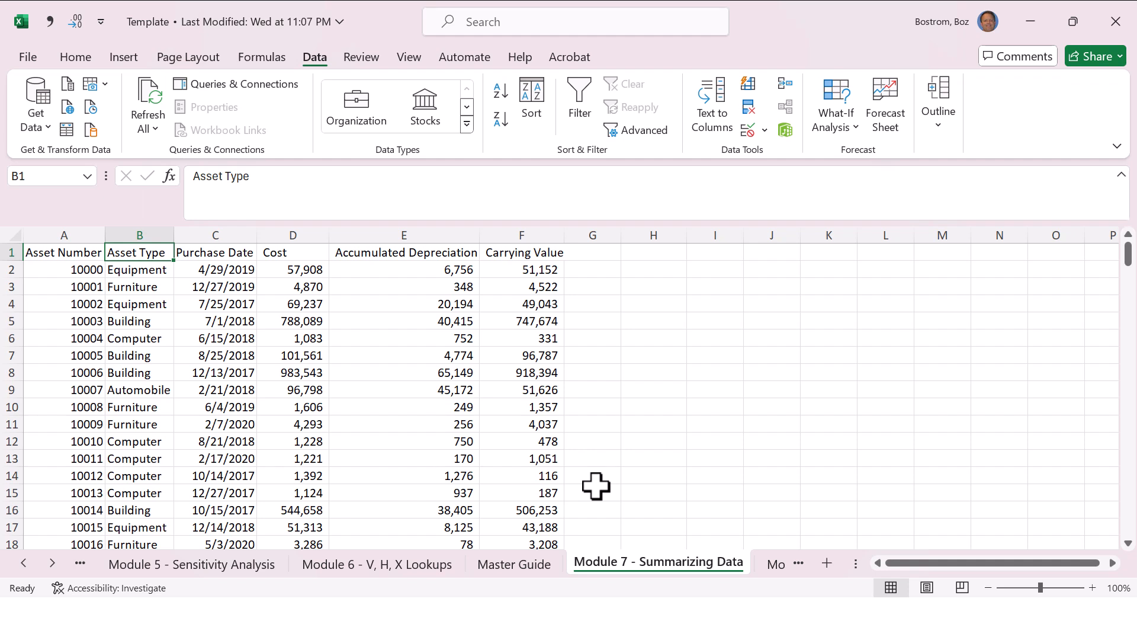
pyautogui.hotkey('ctrl', 'shift', 'l')
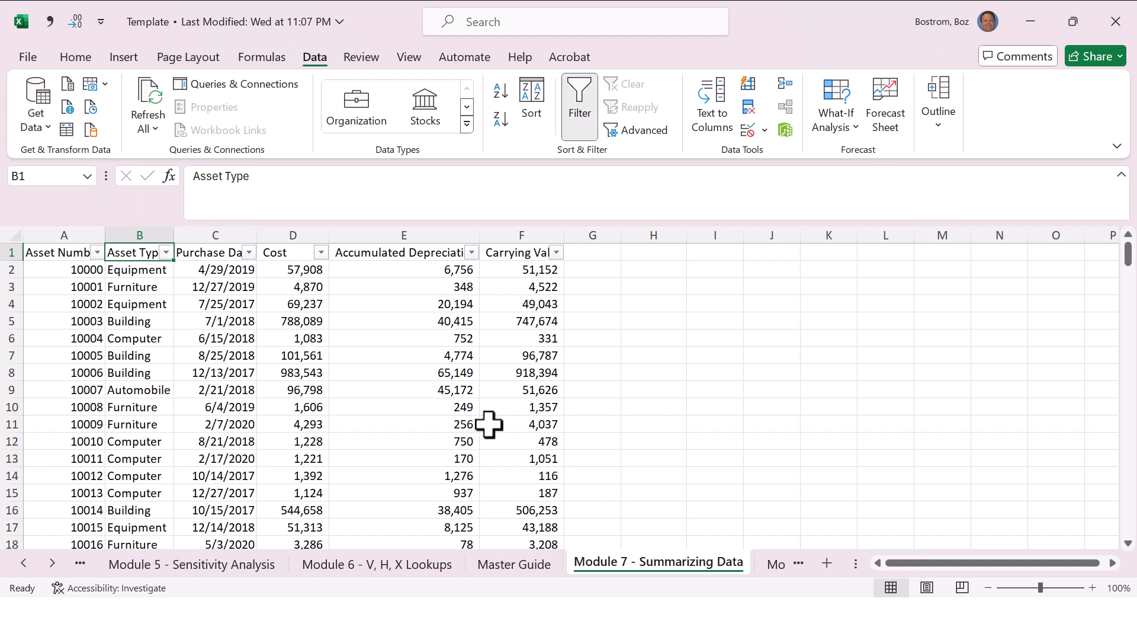
pyautogui.click(166, 252)
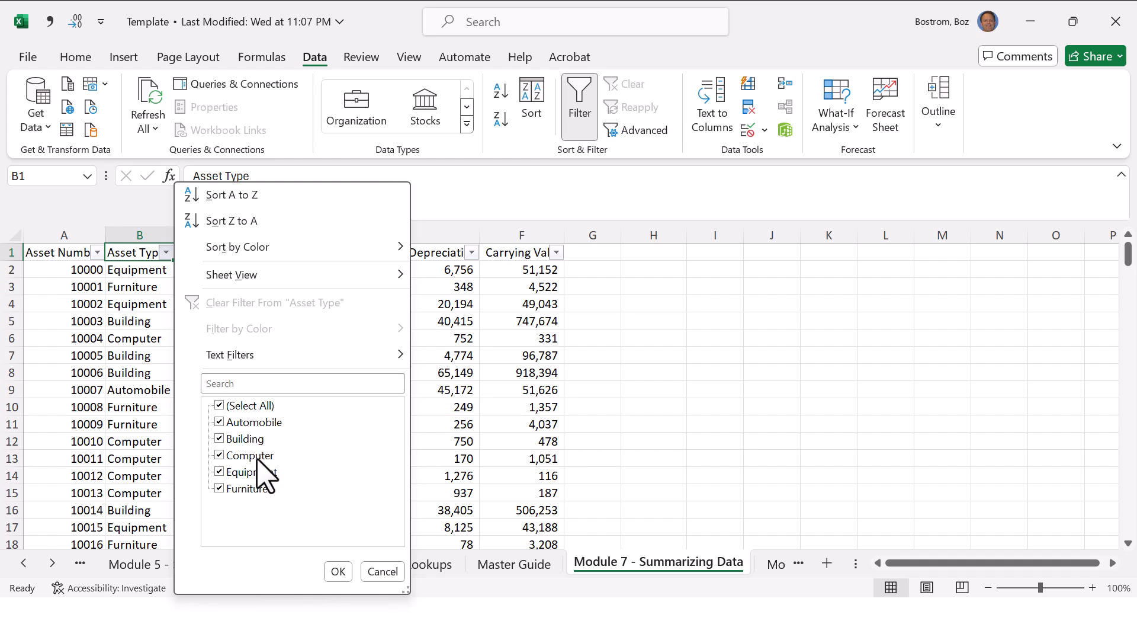
pyautogui.press('Escape')
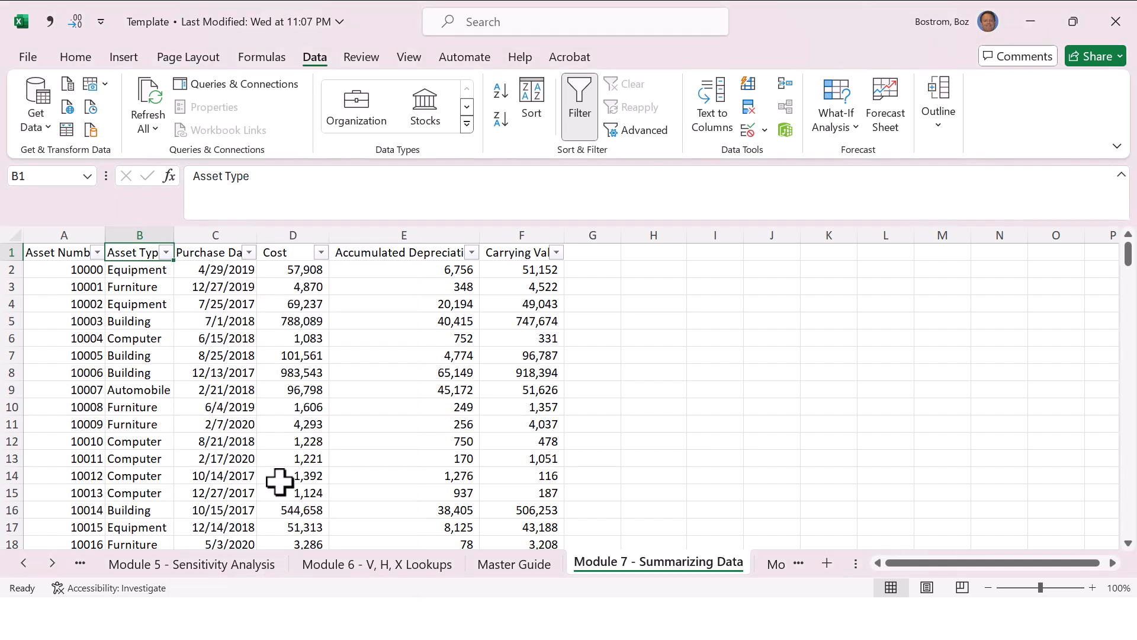
# Step: Examine the Purchase Date, Cost, Accumulated Depreciation and Carrying Value columns of the asset list
pyautogui.click(233, 324)
pyautogui.click(281, 307)
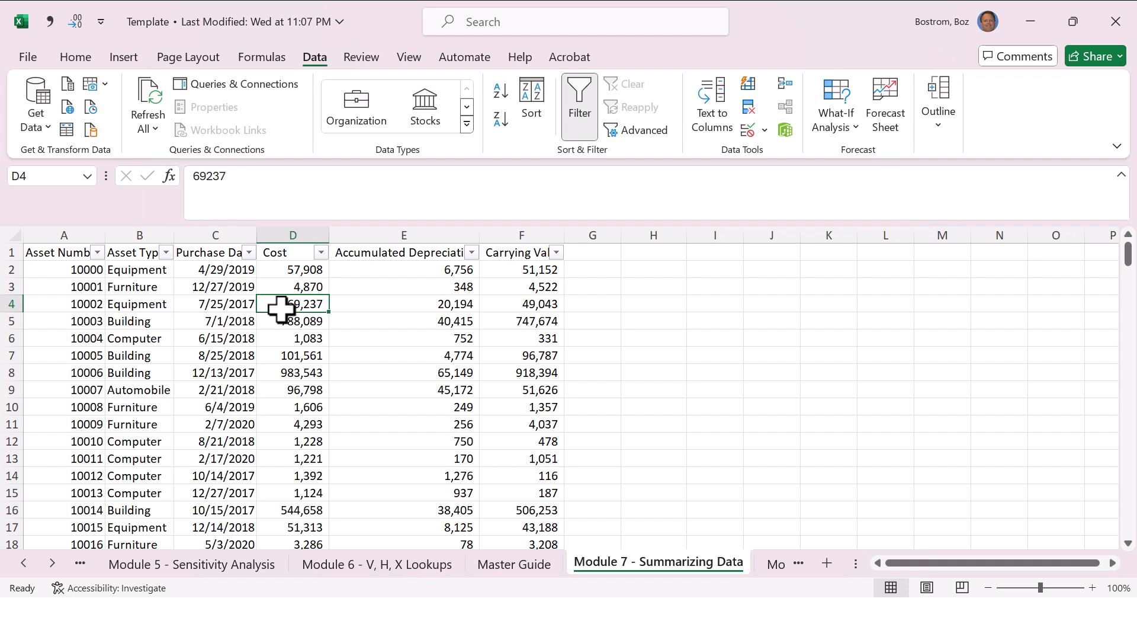
pyautogui.press('Right')
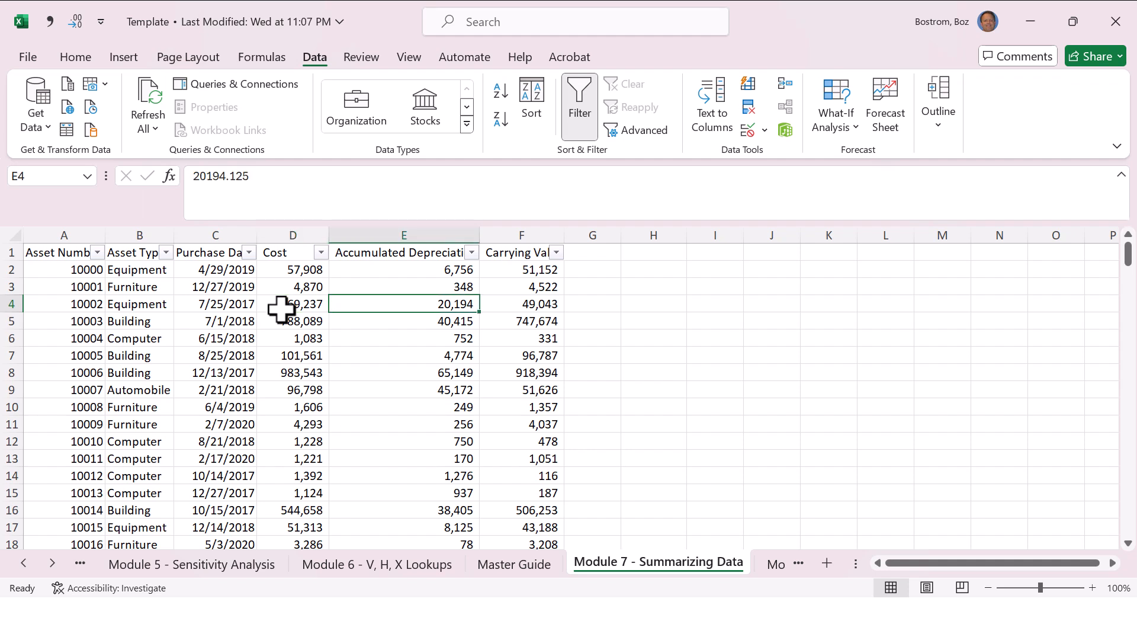
pyautogui.press('Right')
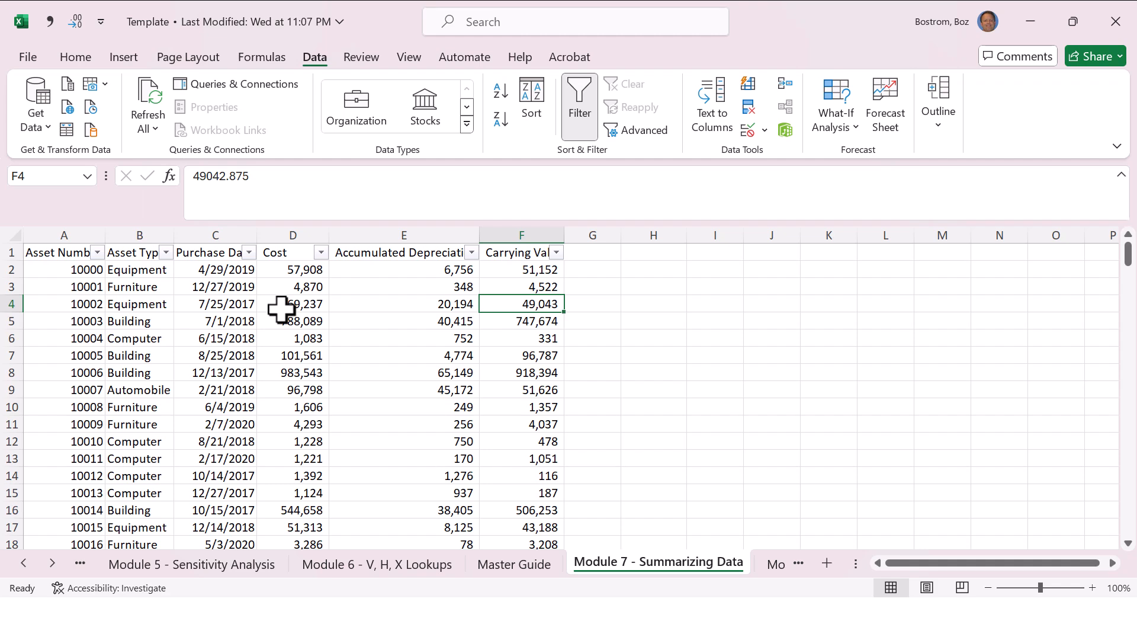
pyautogui.hotkey('ctrl', 'Down')
pyautogui.press('Up')
pyautogui.hotkey('ctrl', 'Up')
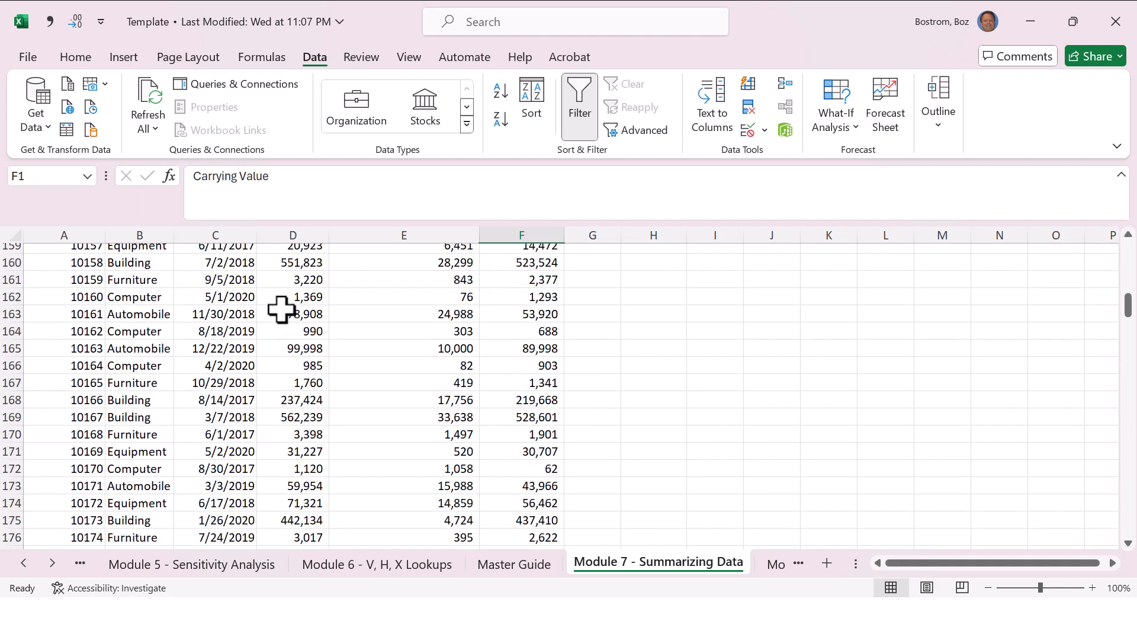
pyautogui.press('Left')
pyautogui.press('Left')
pyautogui.press('Left')
pyautogui.press('Left')
pyautogui.press('Left')
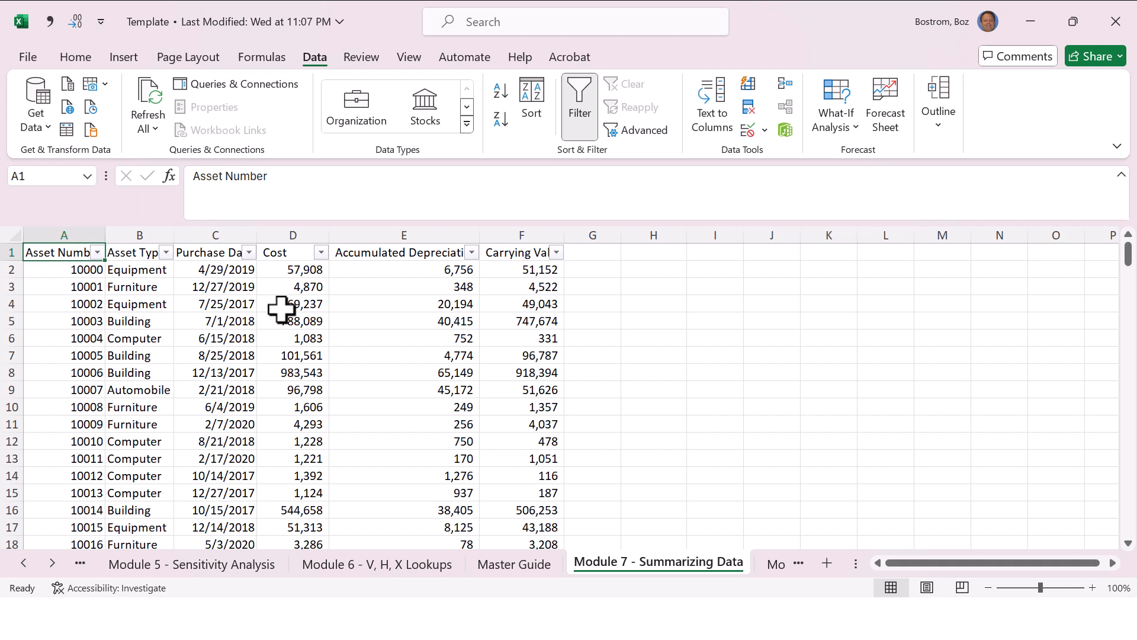
# Step: Examine the empty area below the last asset row and review the asset types offered in the Asset Type filter
pyautogui.hotkey('ctrl', 'Down')
pyautogui.press('Down')
pyautogui.press('Down')
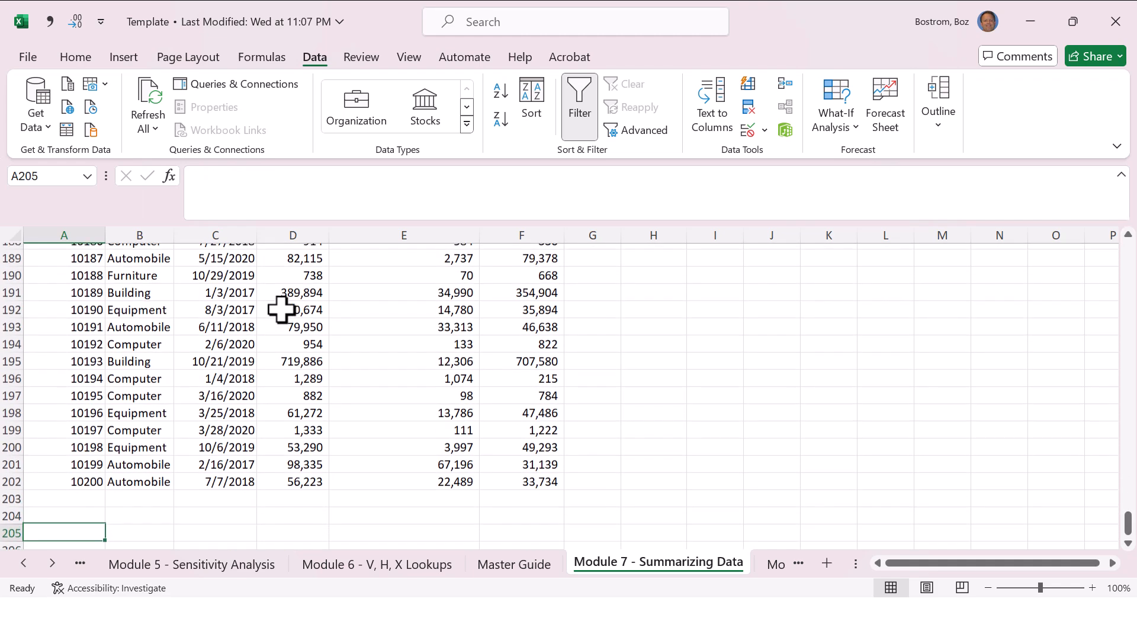
pyautogui.press('Right')
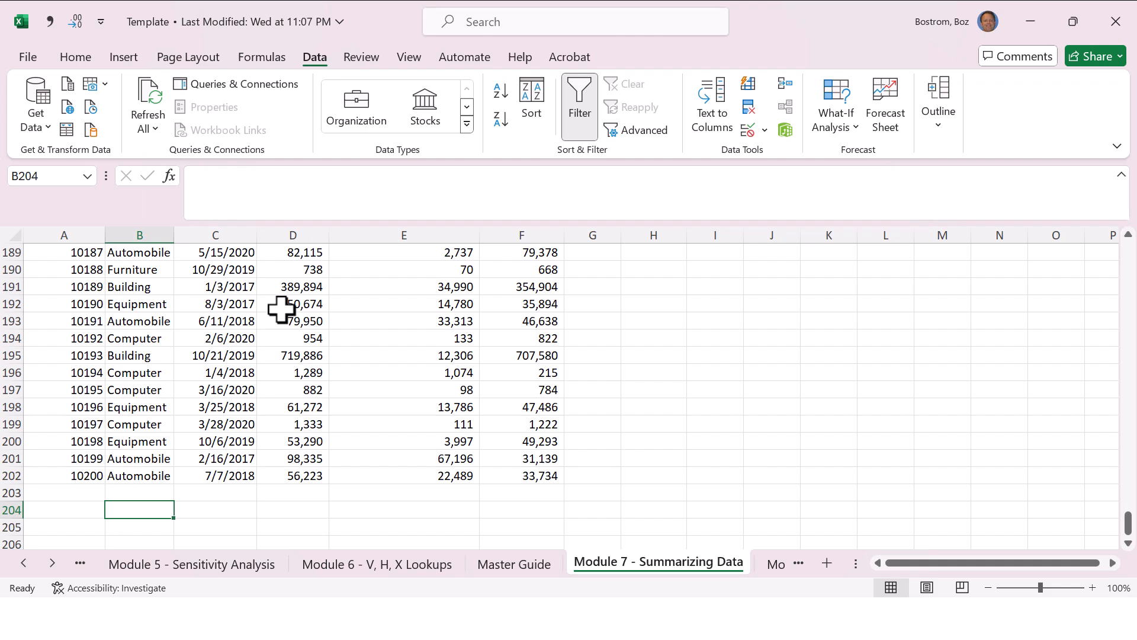
pyautogui.hotkey('ctrl', 'Home')
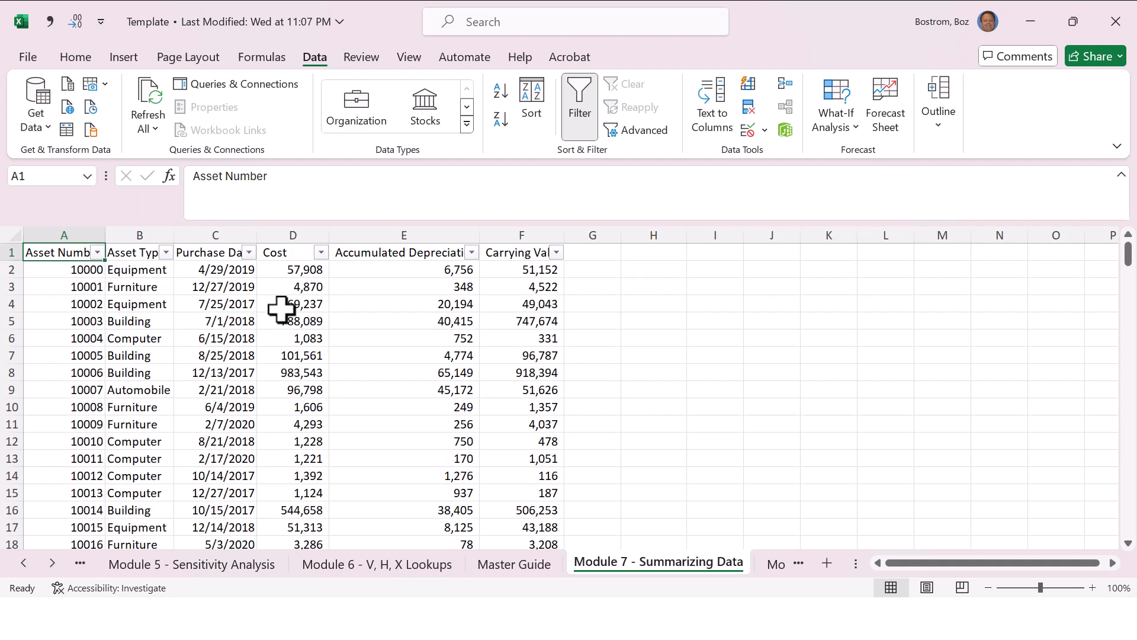
pyautogui.click(166, 253)
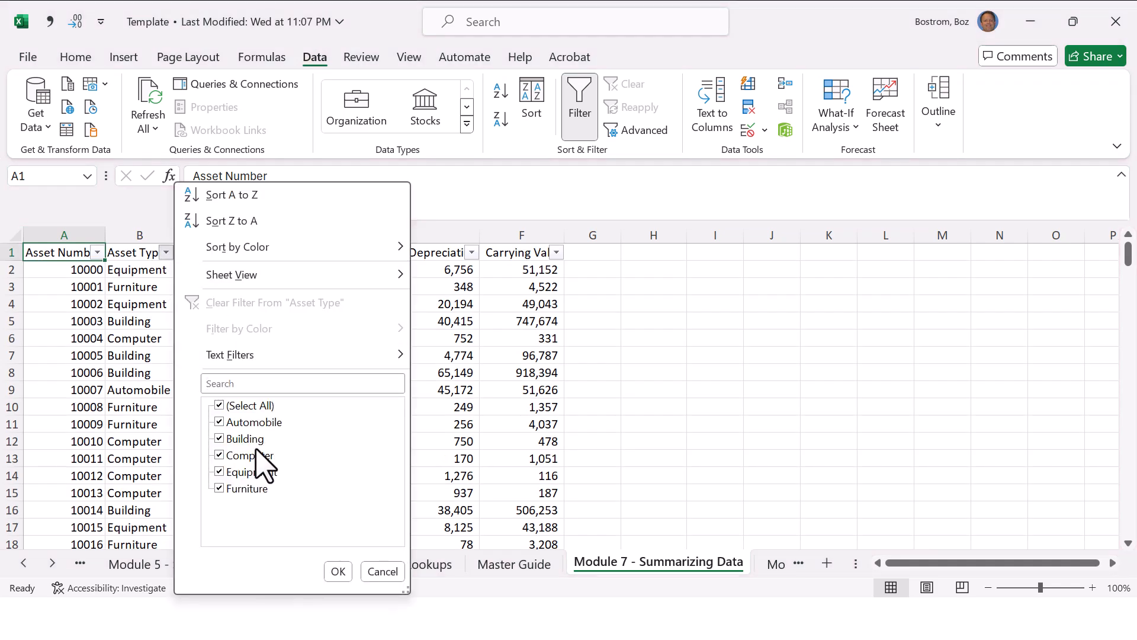
pyautogui.press('Escape')
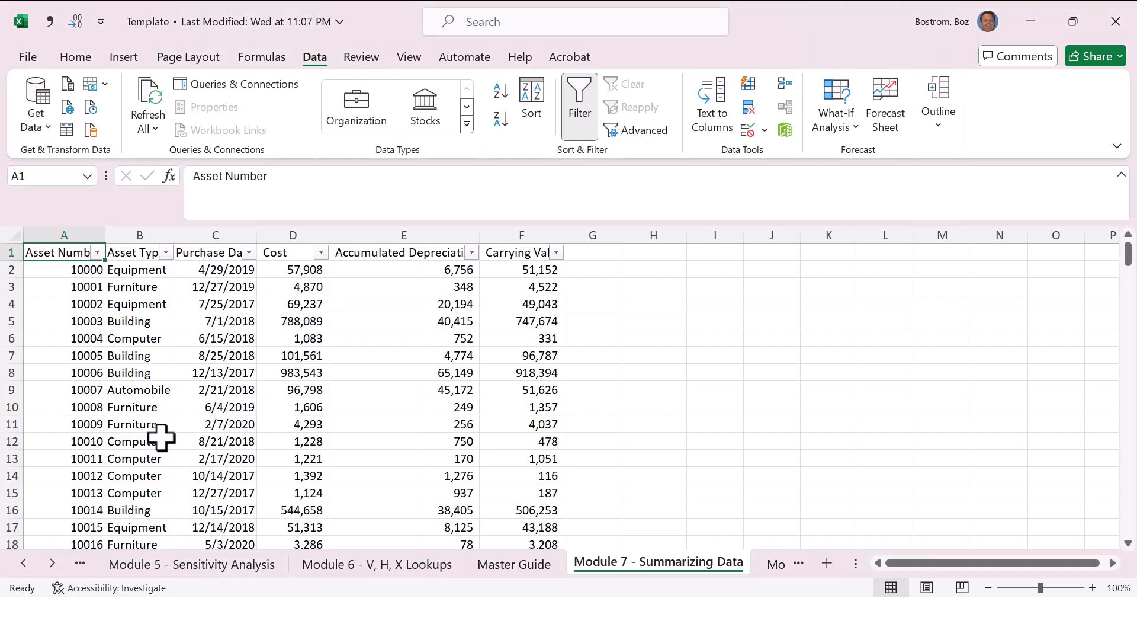
# Step: Copy the Automobile label from B202 into B204, below the asset list
pyautogui.click(161, 437)
pyautogui.press('End')
pyautogui.press('Down')
pyautogui.press('Down')
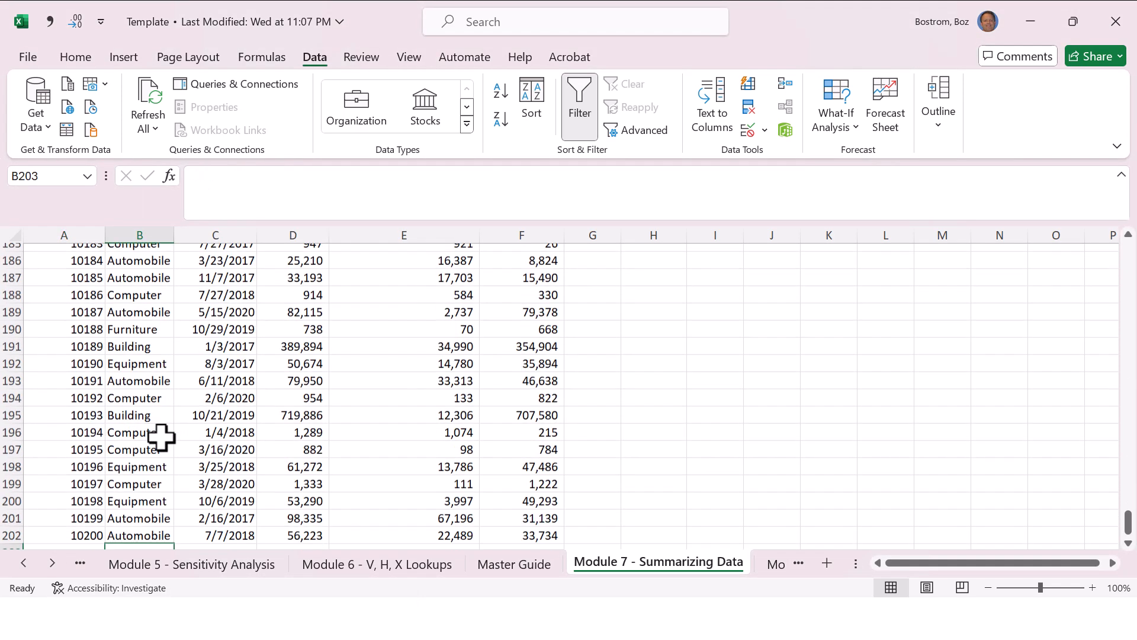
pyautogui.press('Up')
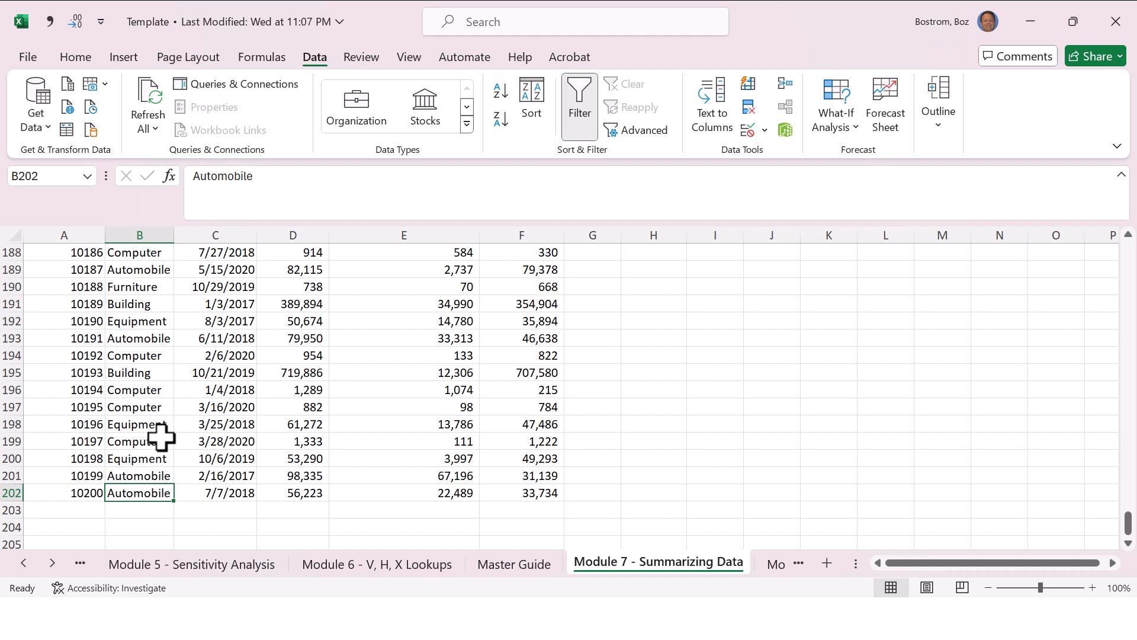
pyautogui.hotkey('ctrl', 'c')
pyautogui.press('Down')
pyautogui.press('Down')
pyautogui.press('Return')
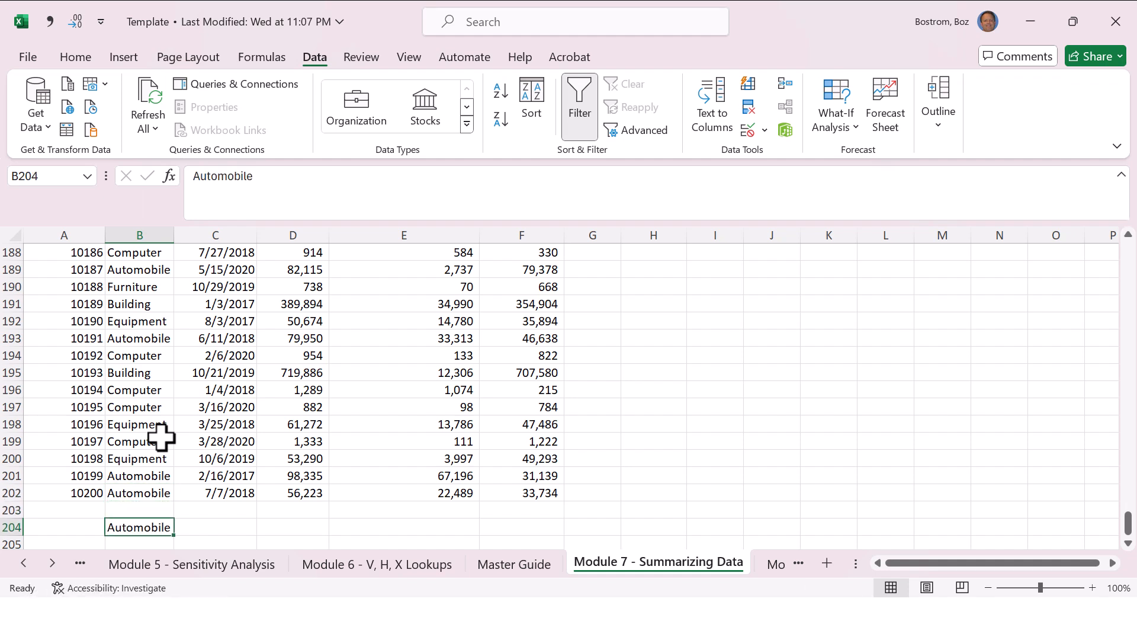
# Step: Copy the Building label from B195 into B205, under Automobile
pyautogui.press('Up')
pyautogui.press('Up')
pyautogui.press('Up')
pyautogui.press('Up')
pyautogui.press('Up')
pyautogui.press('Up')
pyautogui.press('Up')
pyautogui.press('Up')
pyautogui.press('Up')
pyautogui.press('Up')
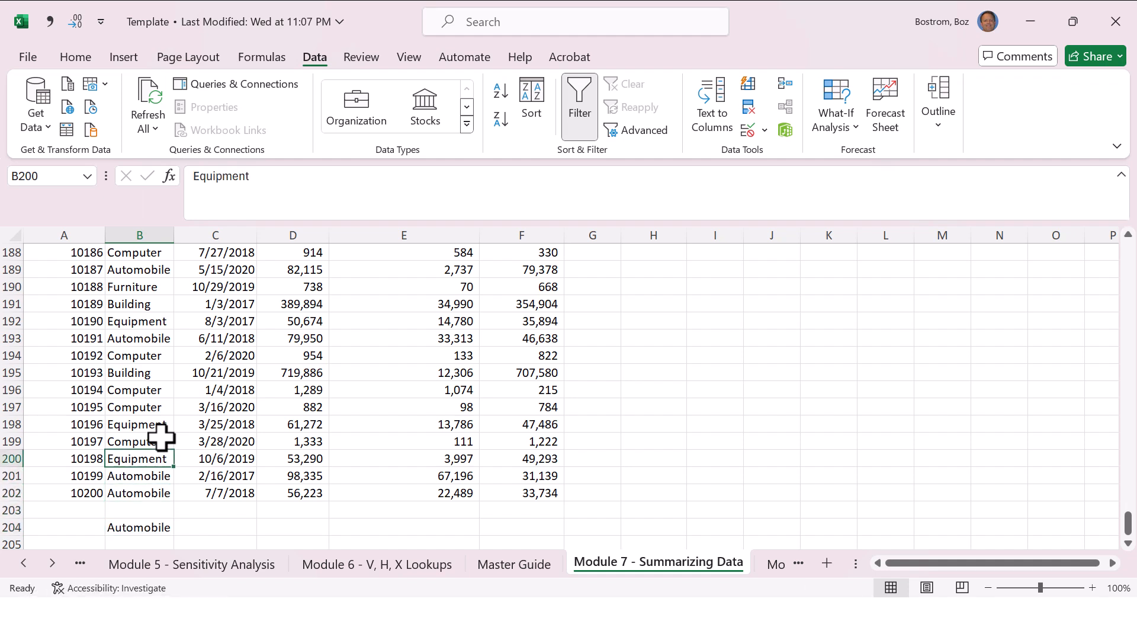
pyautogui.press('Down')
pyautogui.hotkey('ctrl', 'c')
pyautogui.press('Down')
pyautogui.press('Down')
pyautogui.press('Down')
pyautogui.press('Down')
pyautogui.press('Down')
pyautogui.press('Down')
pyautogui.press('Down')
pyautogui.press('Down')
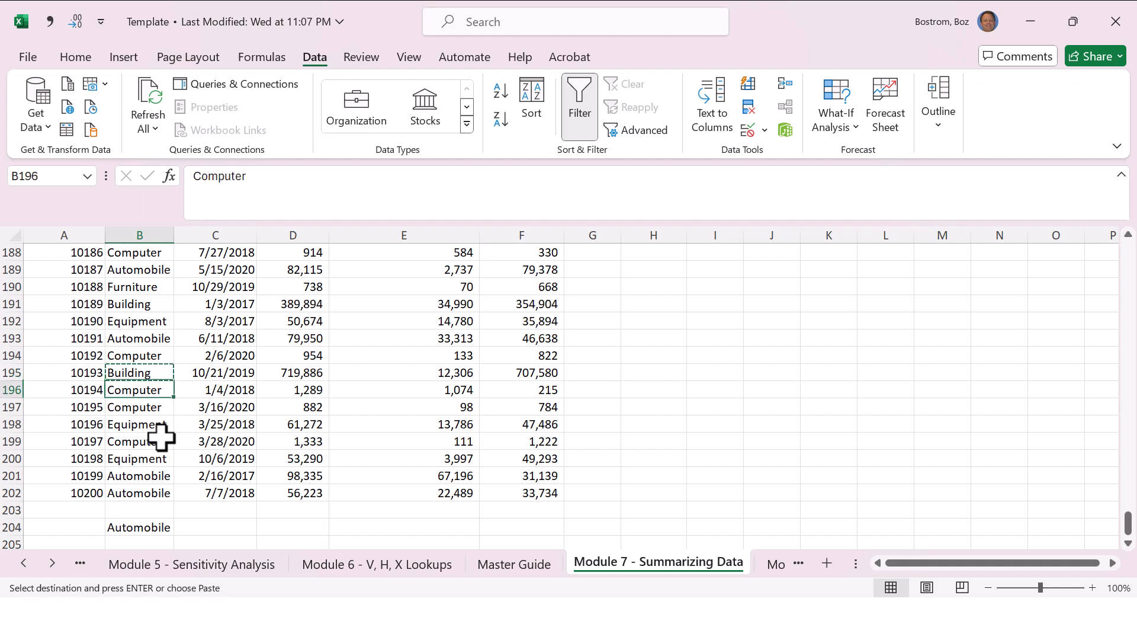
pyautogui.press('Down')
pyautogui.press('Down')
pyautogui.press('Return')
# Step: Copy the Computer label from B197 into B206, under Building
pyautogui.press('Up')
pyautogui.press('Up')
pyautogui.press('Up')
pyautogui.press('Up')
pyautogui.press('Up')
pyautogui.press('Up')
pyautogui.press('Up')
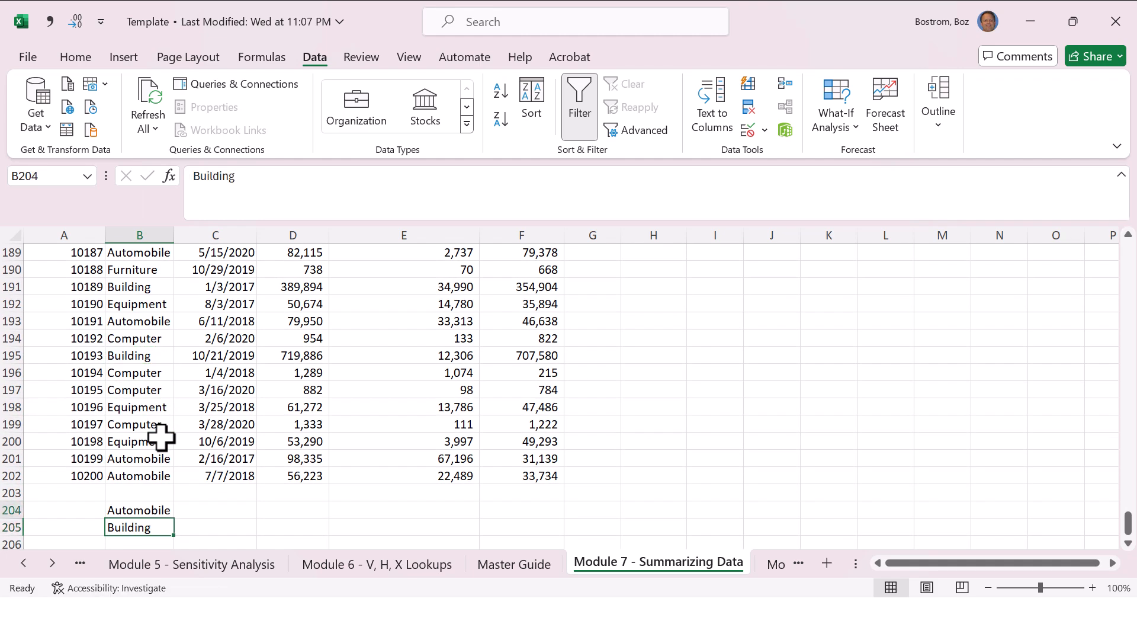
pyautogui.press('Up')
pyautogui.hotkey('ctrl', 'c')
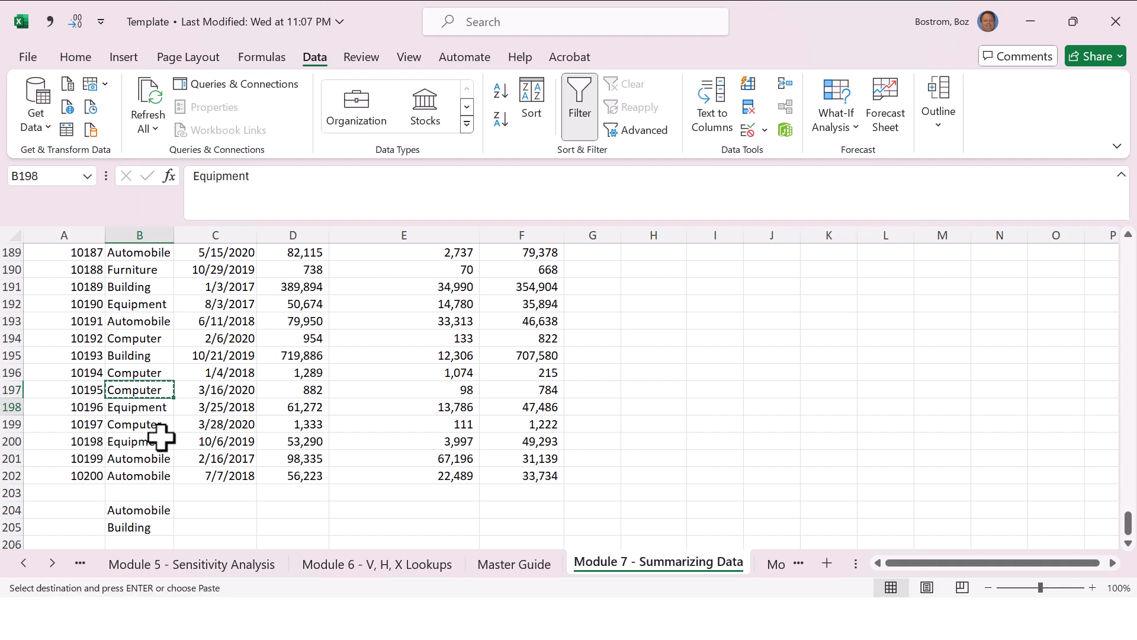
pyautogui.press('Down')
pyautogui.press('Down')
pyautogui.press('Down')
pyautogui.press('Down')
pyautogui.press('Down')
pyautogui.press('Down')
pyautogui.press('Down')
# Step: Copy the Equipment label from B198 into B207, under Computer
pyautogui.press('Down')
pyautogui.press('Down')
pyautogui.press('Return')
pyautogui.press('Up')
pyautogui.press('Up')
pyautogui.press('Up')
pyautogui.press('Up')
pyautogui.press('Up')
pyautogui.press('Up')
pyautogui.press('Up')
pyautogui.press('Up')
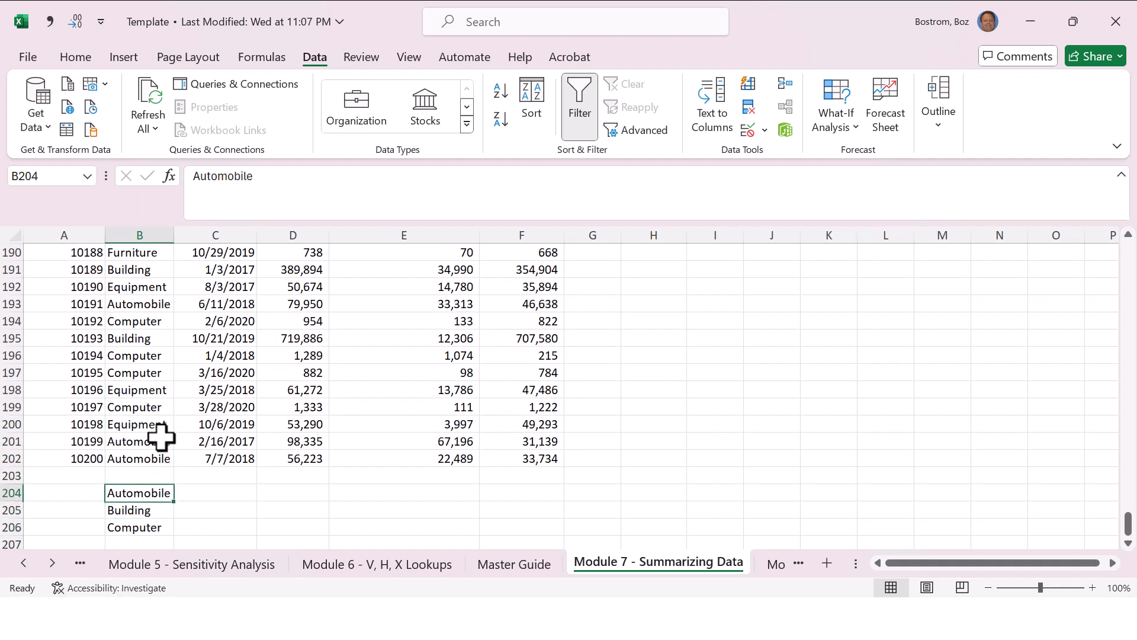
pyautogui.hotkey('ctrl', 'c')
pyautogui.press('Down')
pyautogui.press('Down')
pyautogui.press('Down')
pyautogui.press('Down')
pyautogui.press('Down')
pyautogui.press('Down')
pyautogui.press('Down')
pyautogui.press('Down')
pyautogui.press('Down')
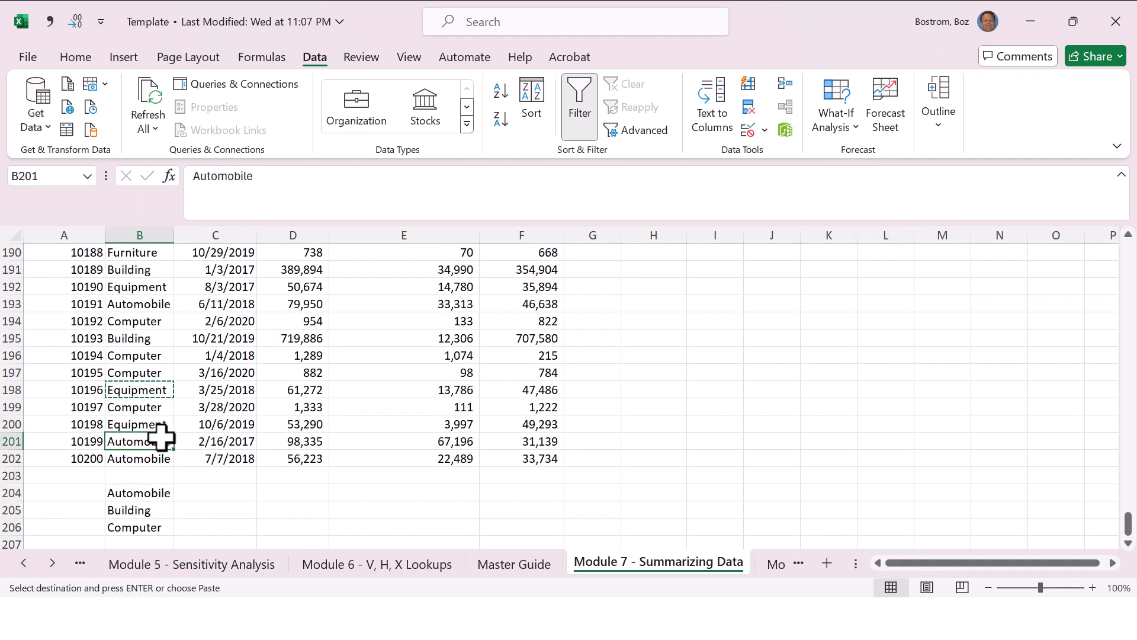
pyautogui.press('Return')
# Step: Copy the Furniture label from B190 into B208 to complete the list of asset types
pyautogui.press('Up')
pyautogui.press('Up')
pyautogui.press('Up')
pyautogui.press('Up')
pyautogui.press('Up')
pyautogui.press('Up')
pyautogui.press('Up')
pyautogui.press('Up')
pyautogui.press('Up')
pyautogui.press('Up')
pyautogui.press('Up')
pyautogui.press('Up')
pyautogui.press('Up')
pyautogui.press('Up')
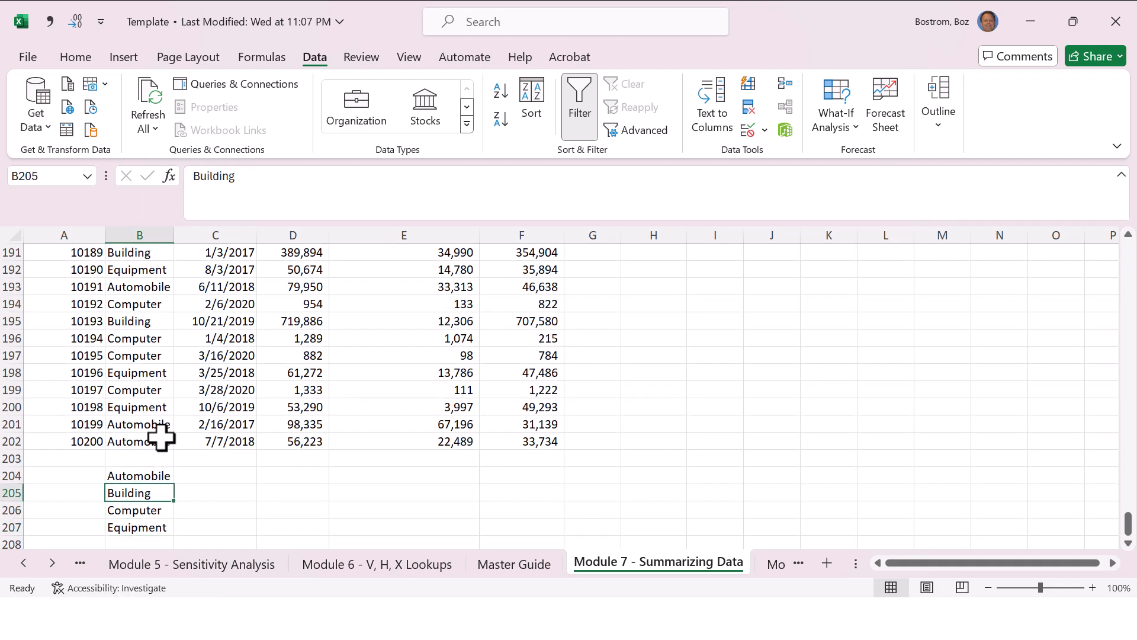
pyautogui.press('Down')
pyautogui.press('Down')
pyautogui.press('Down')
pyautogui.press('Down')
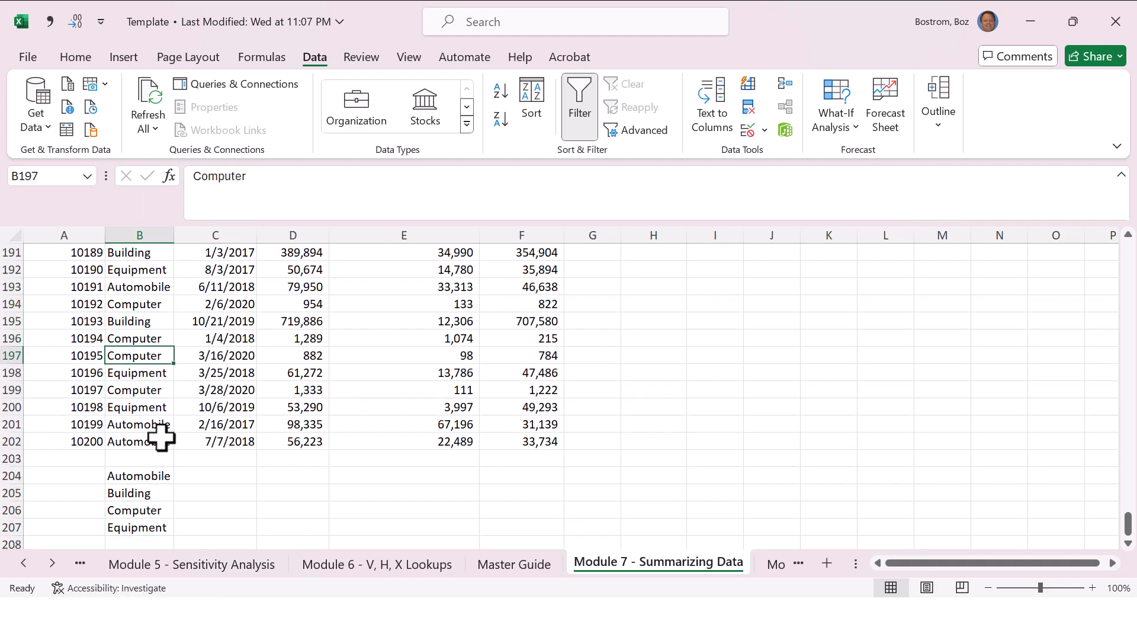
pyautogui.press('Up')
pyautogui.press('Up')
pyautogui.press('Up')
pyautogui.press('Up')
pyautogui.press('Up')
pyautogui.press('Up')
pyautogui.press('Up')
pyautogui.press('Up')
pyautogui.press('Up')
pyautogui.press('Down')
pyautogui.press('Down')
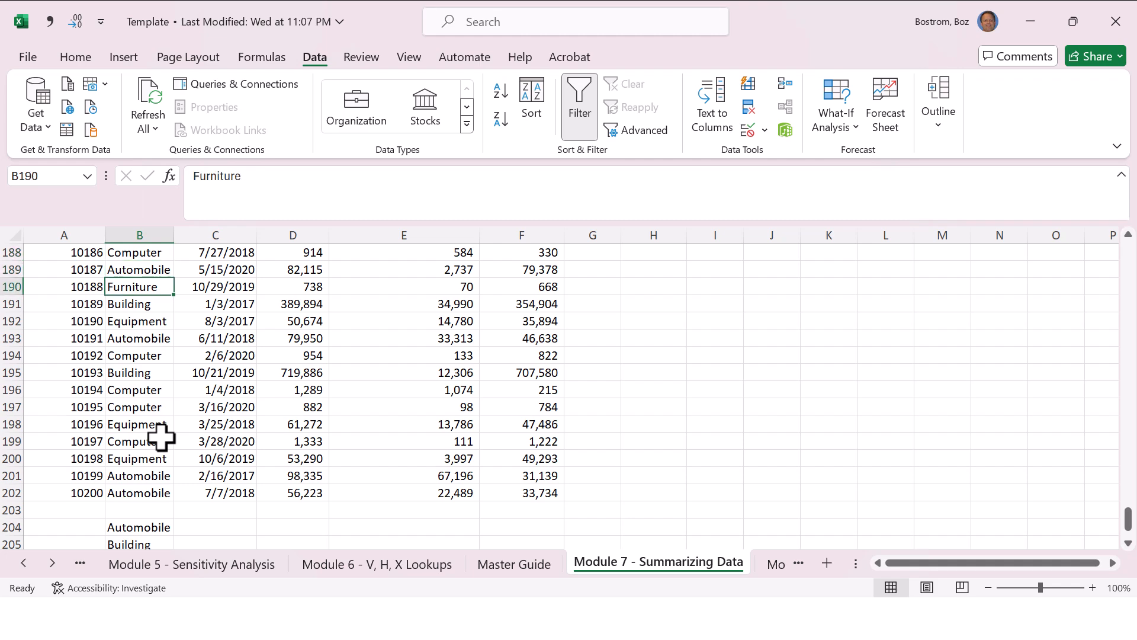
pyautogui.hotkey('ctrl', 'c')
pyautogui.press('Down')
pyautogui.press('Down')
pyautogui.press('Down')
pyautogui.press('Down')
pyautogui.press('Down')
pyautogui.press('Down')
pyautogui.press('Down')
pyautogui.press('Down')
pyautogui.press('Down')
pyautogui.press('Down')
pyautogui.press('Down')
pyautogui.press('Down')
pyautogui.press('Down')
pyautogui.press('Down')
pyautogui.press('Down')
pyautogui.press('Down')
pyautogui.press('Down')
pyautogui.press('Down')
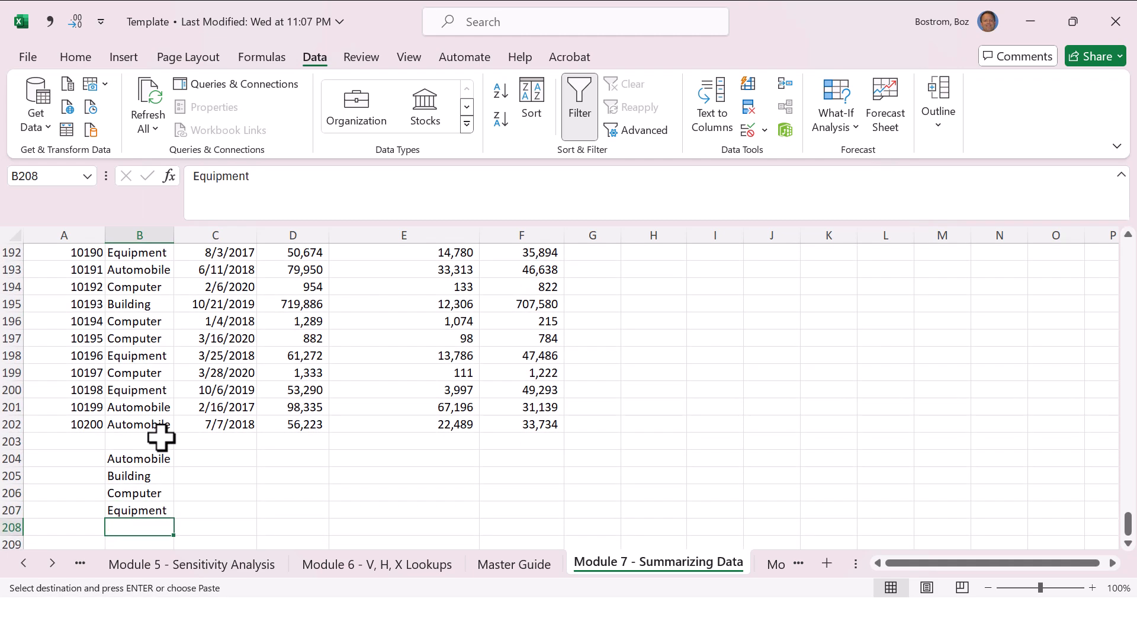
pyautogui.press('Return')
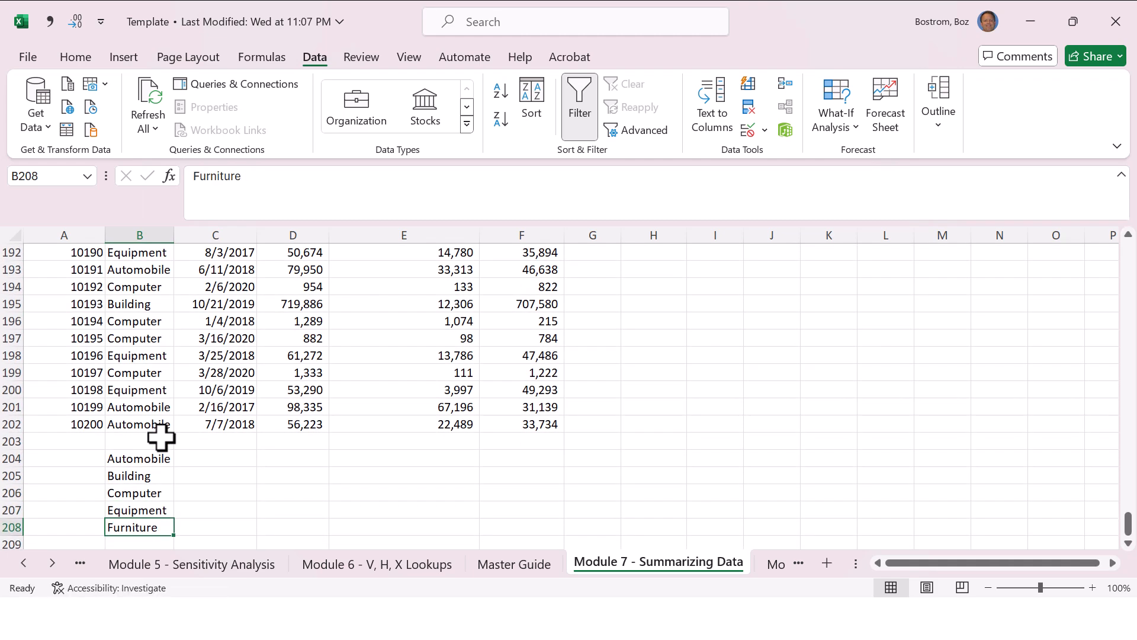
# Step: Start a SUMIF formula in D204 with the asset types in B2:B202 as the range
pyautogui.press('Up')
pyautogui.press('Up')
pyautogui.press('Up')
pyautogui.press('Up')
pyautogui.press('Right')
pyautogui.press('Right')
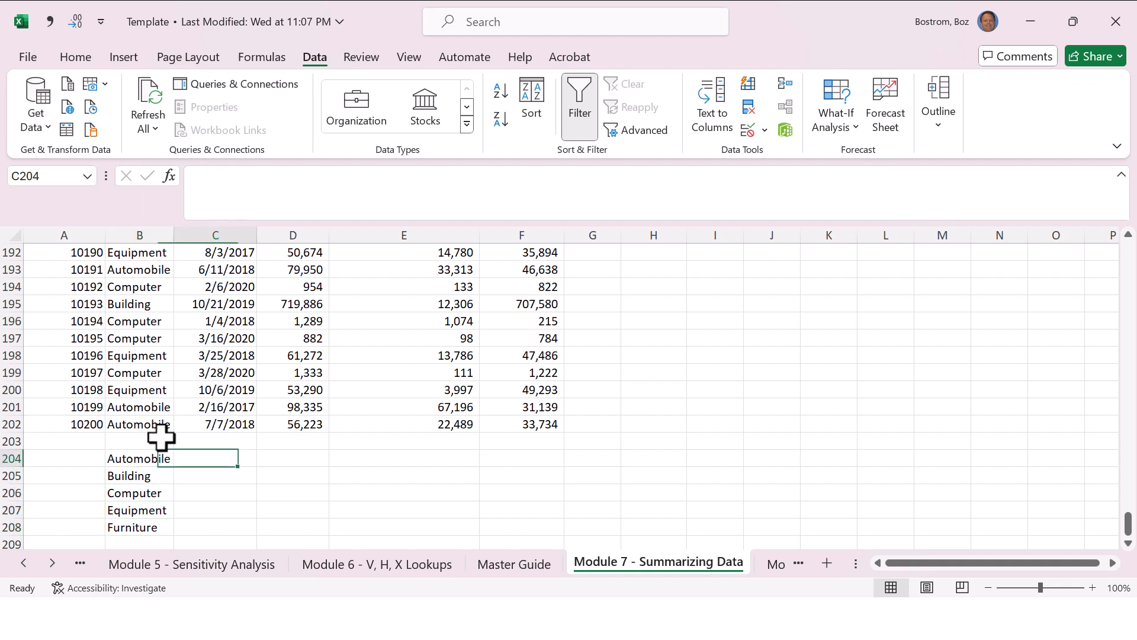
pyautogui.write('=')
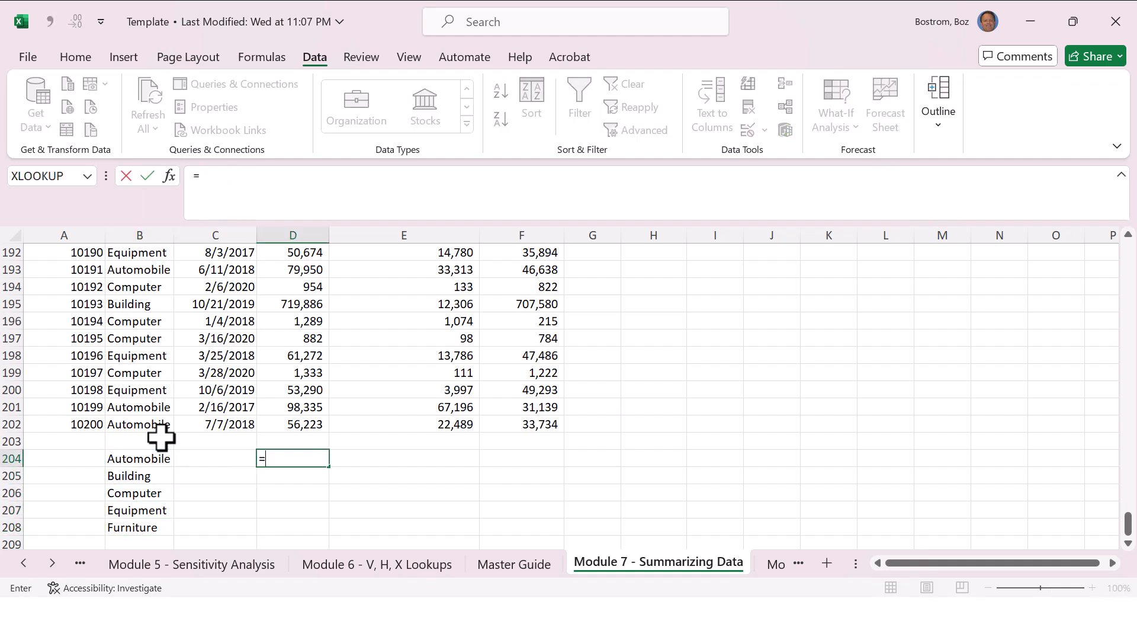
pyautogui.write('sumif(')
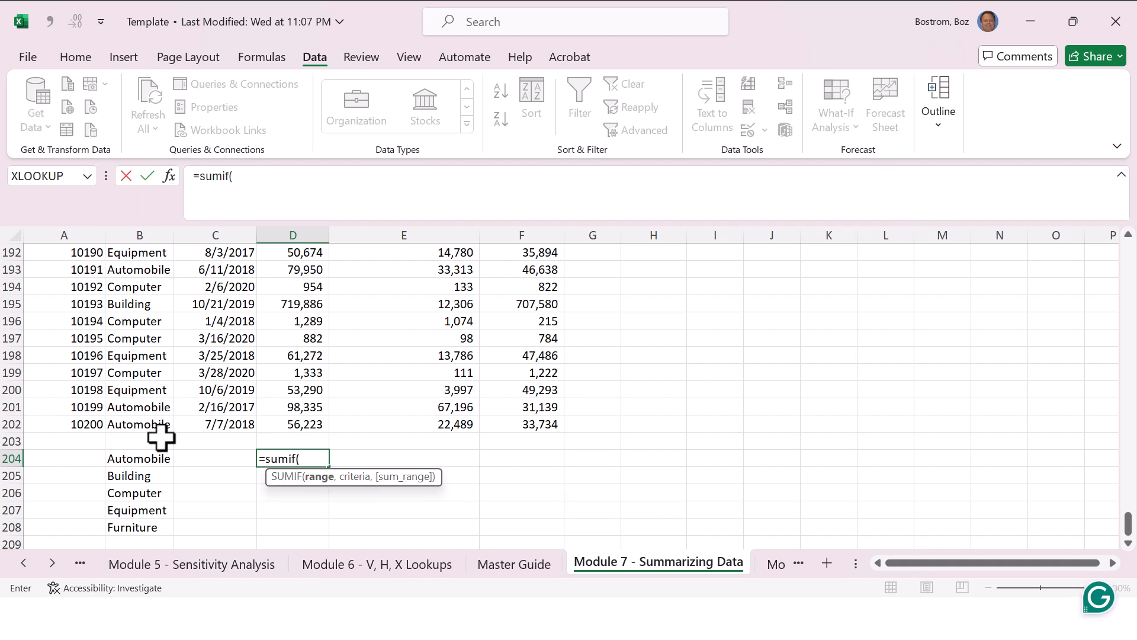
pyautogui.press('Left')
pyautogui.press('Left')
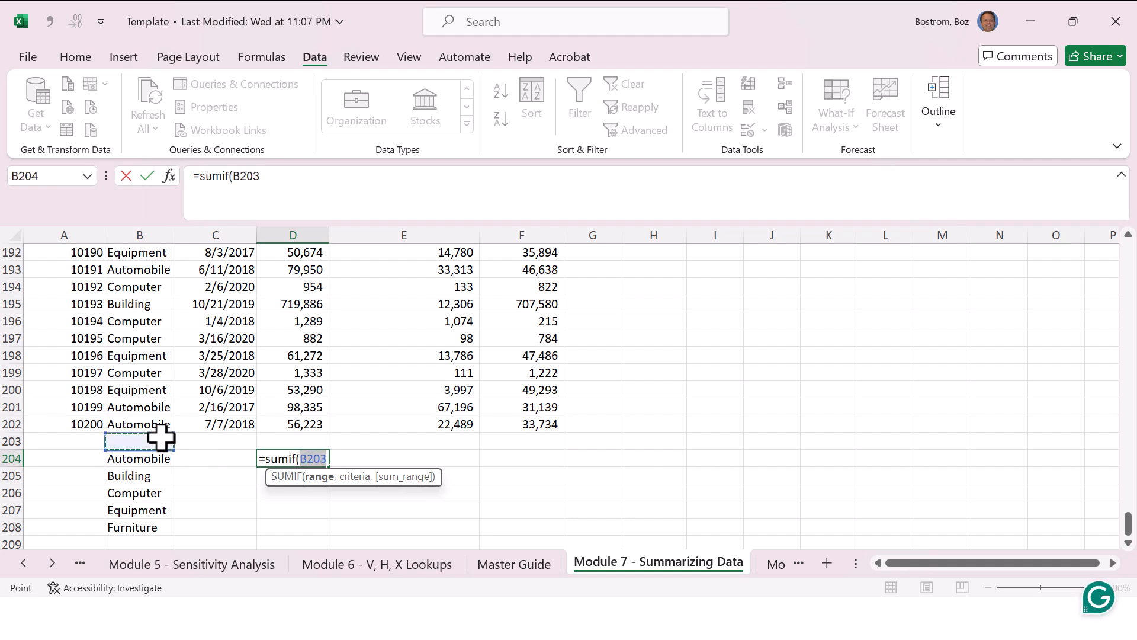
pyautogui.hotkey('ctrl', 'Up')
pyautogui.press('End')
pyautogui.hotkey('shift', 'Up')
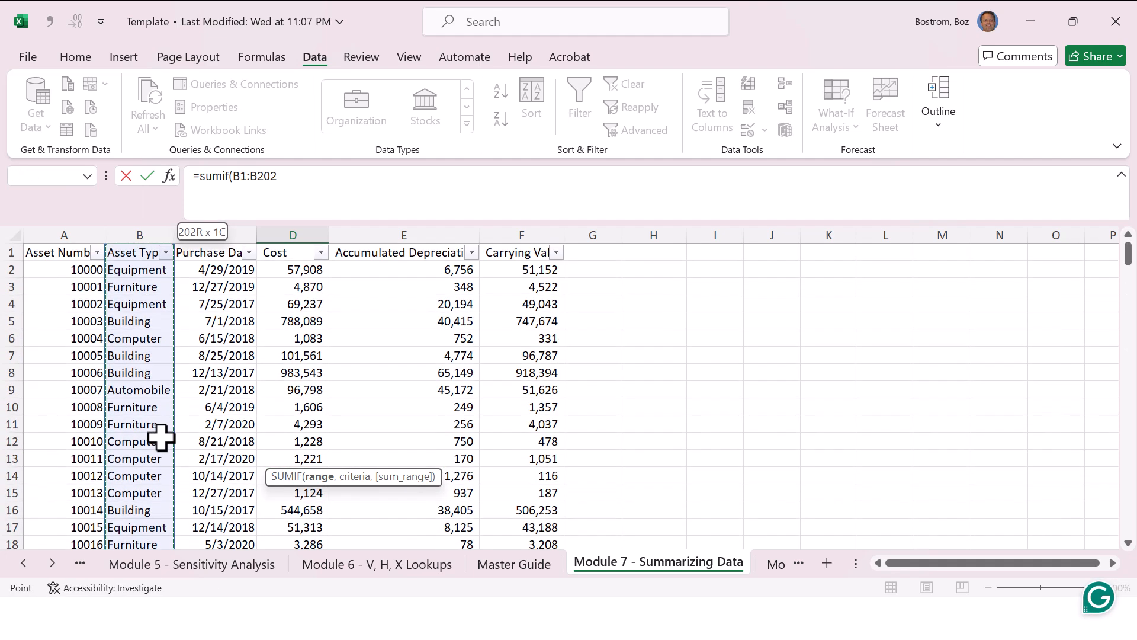
pyautogui.hotkey('shift', 'Down')
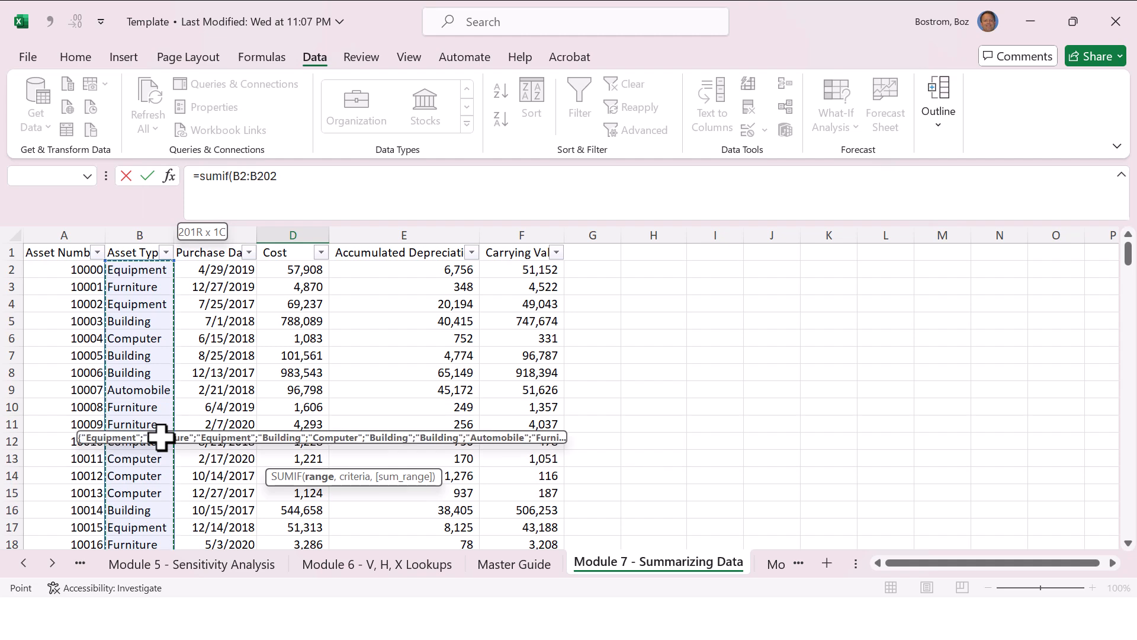
pyautogui.write(',')
# Step: Complete the SUMIF in D204 with B204 as the criteria and the costs in D2:D202 as the sum range
pyautogui.press('Left')
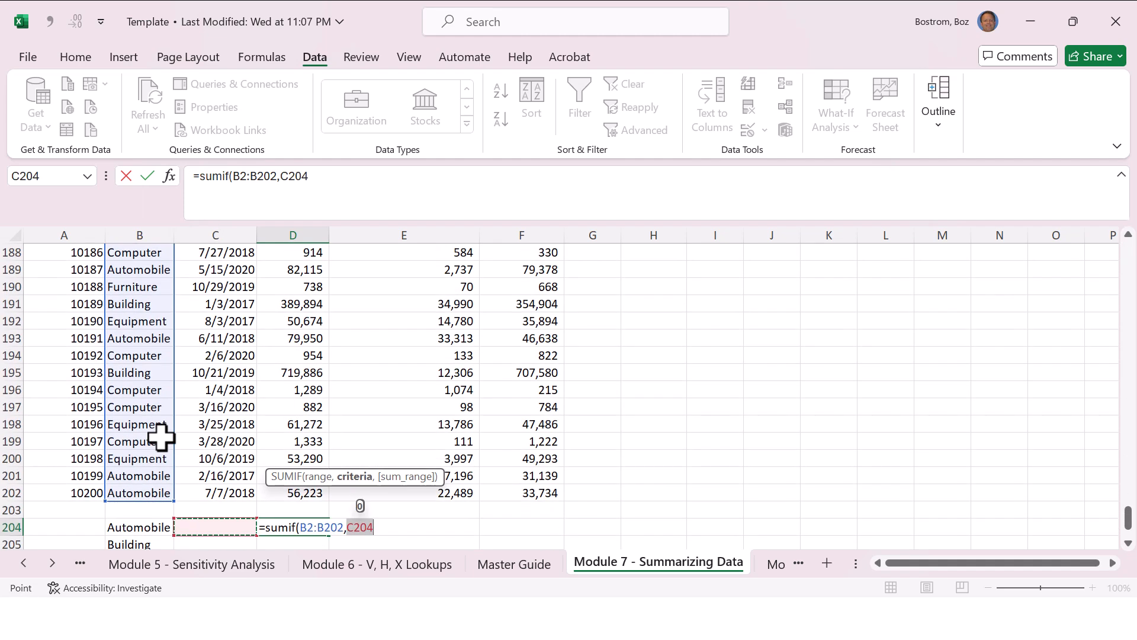
pyautogui.press('Left')
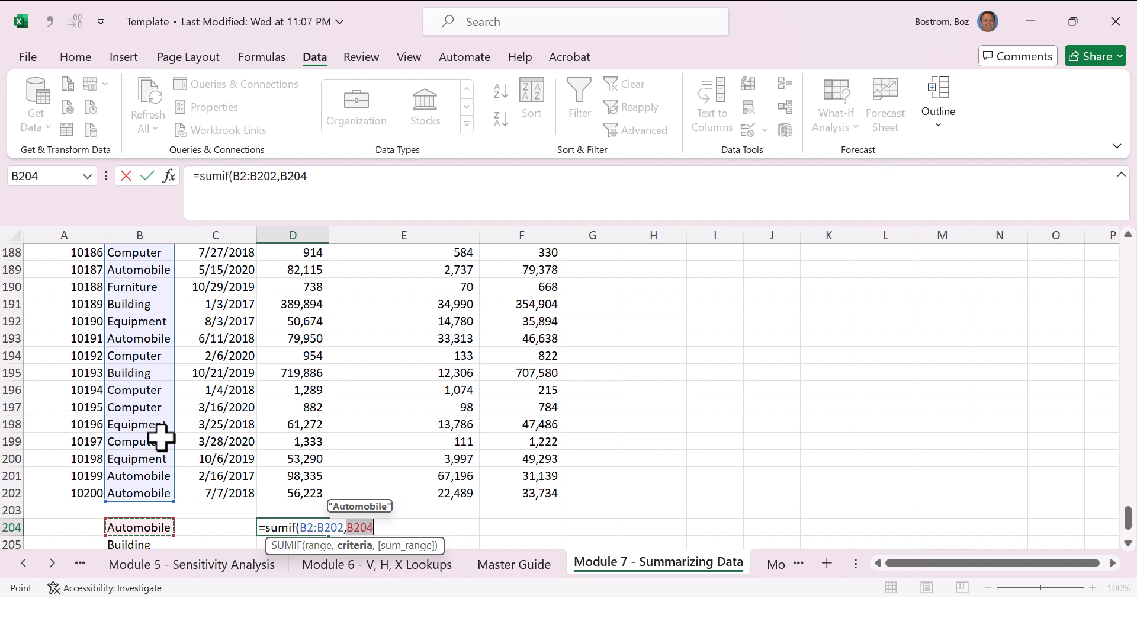
pyautogui.write(',')
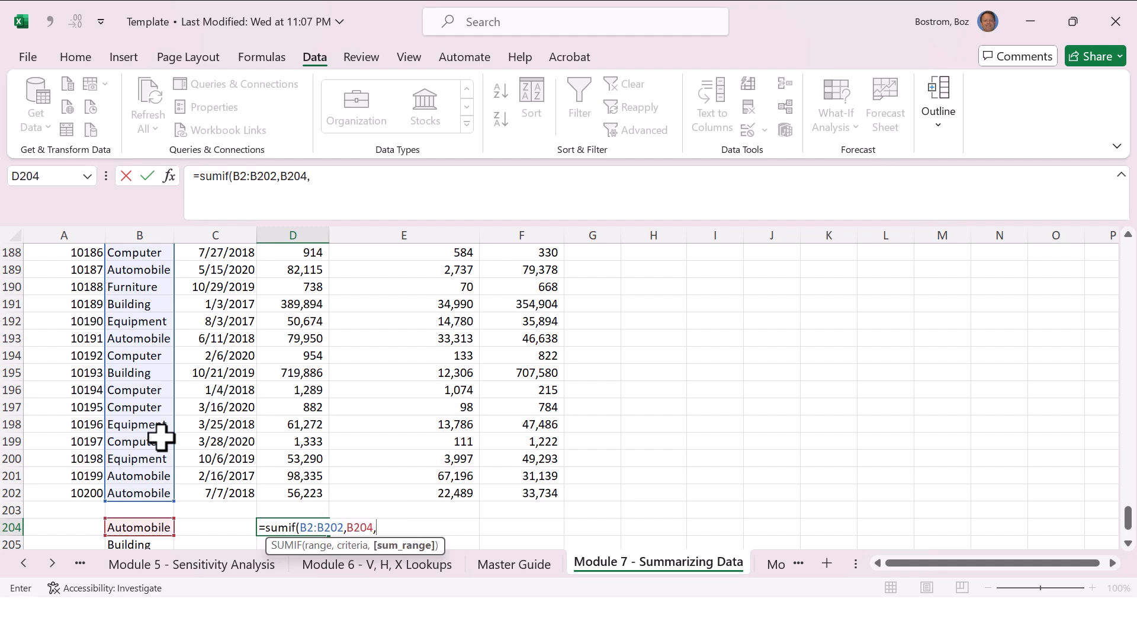
pyautogui.press('Up')
pyautogui.press('Up')
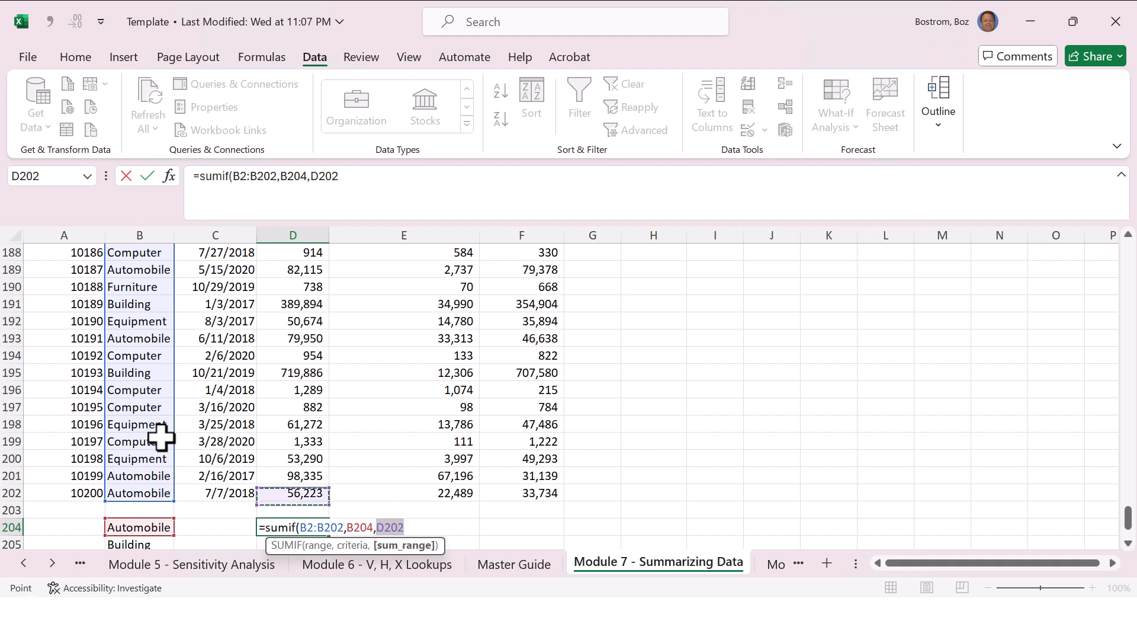
pyautogui.hotkey('ctrl', 'shift', 'Up')
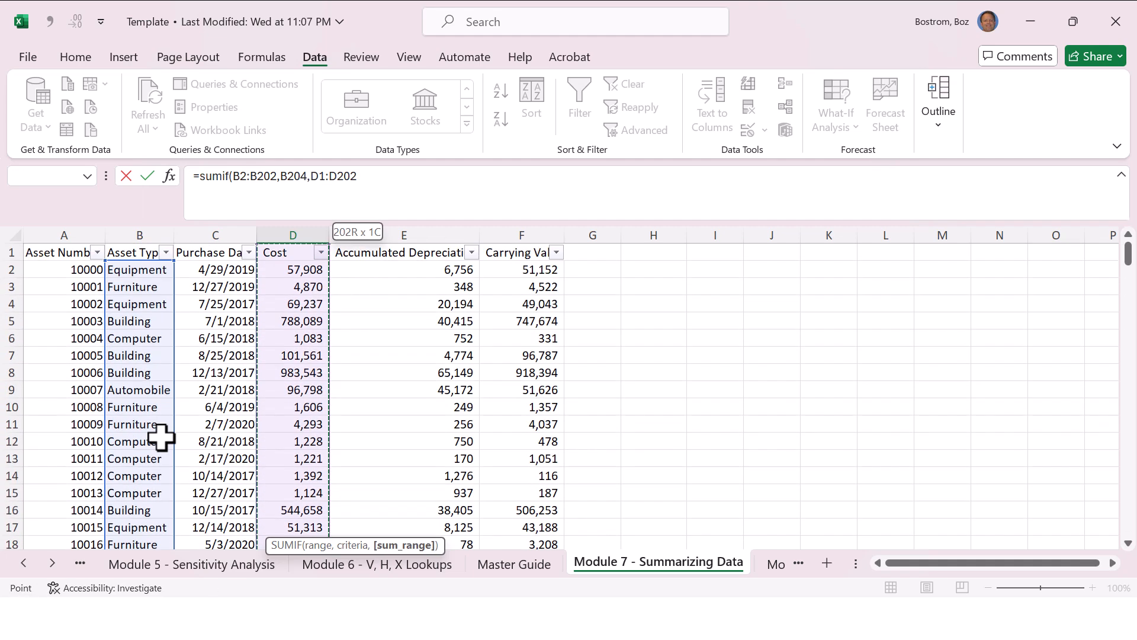
pyautogui.write(')')
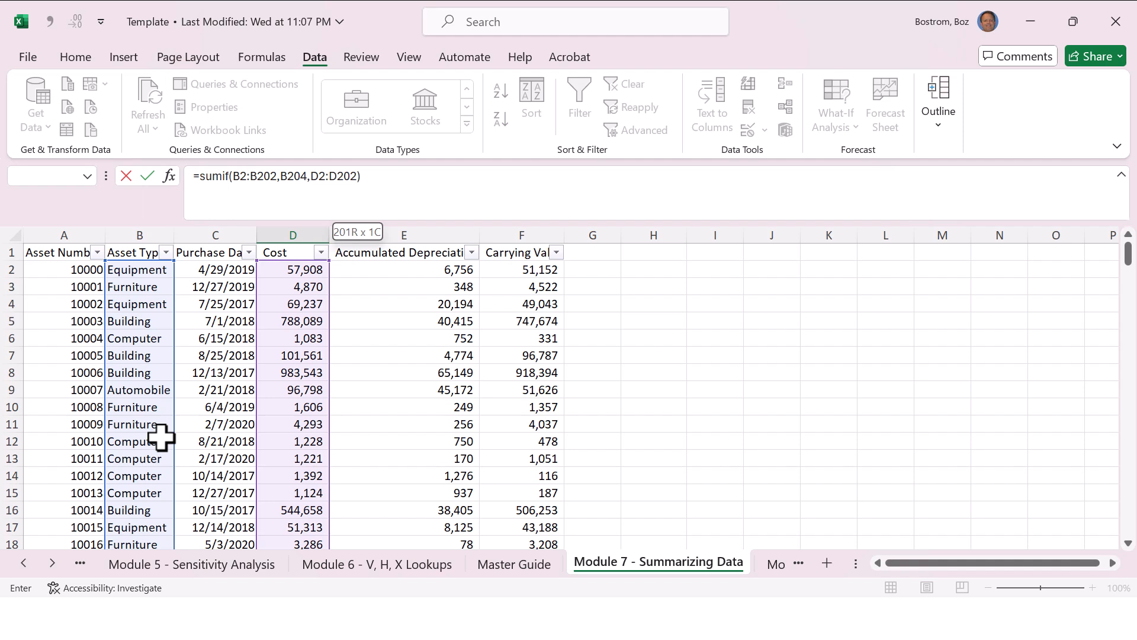
pyautogui.press('Return')
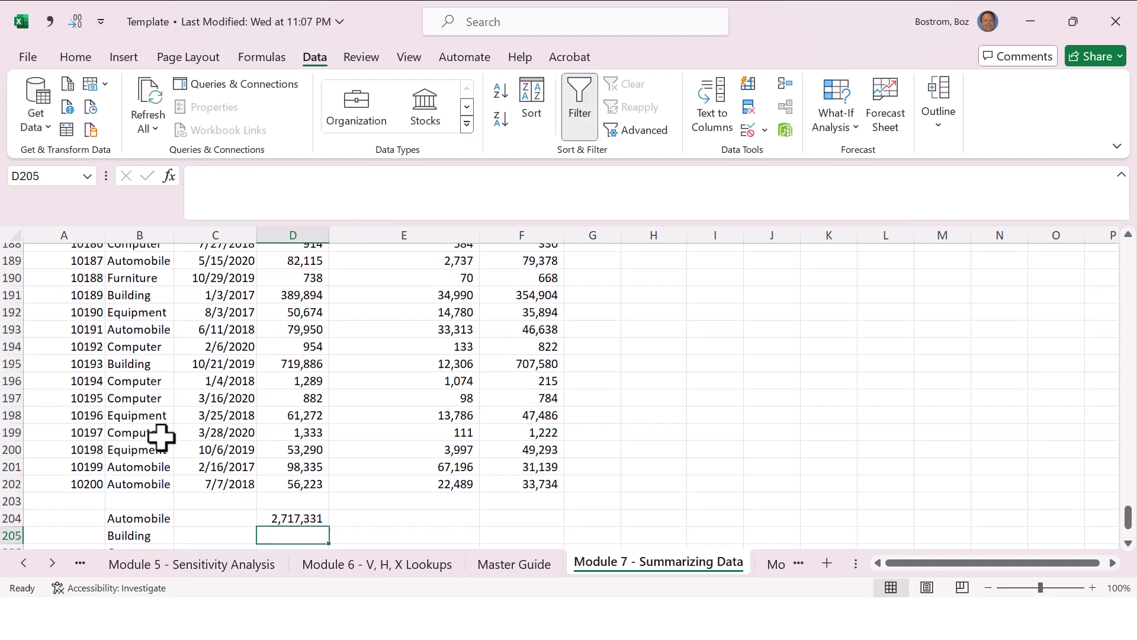
# Step: Fill the SUMIF formula from D204 down through D208
pyautogui.press('Down')
pyautogui.press('Down')
pyautogui.press('Up')
pyautogui.press('Up')
pyautogui.press('Up')
pyautogui.press('Up')
pyautogui.press('Up')
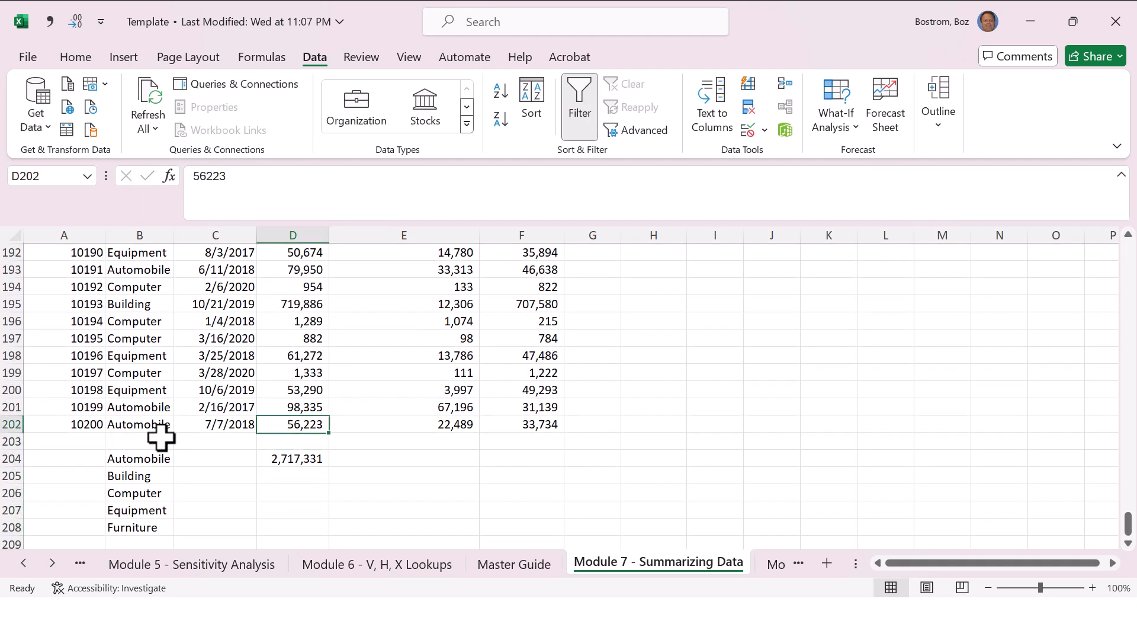
pyautogui.press('Down')
pyautogui.press('Down')
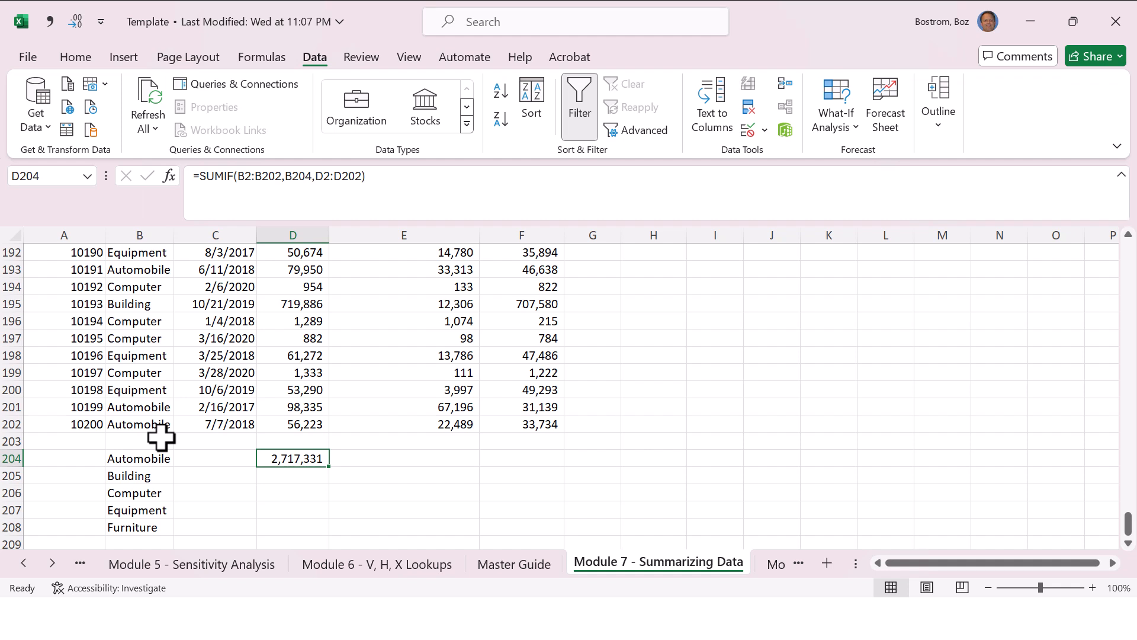
pyautogui.hotkey('shift', 'Down')
pyautogui.hotkey('shift', 'Down')
pyautogui.hotkey('shift', 'Down')
pyautogui.hotkey('shift', 'Down')
pyautogui.hotkey('ctrl', 'd')
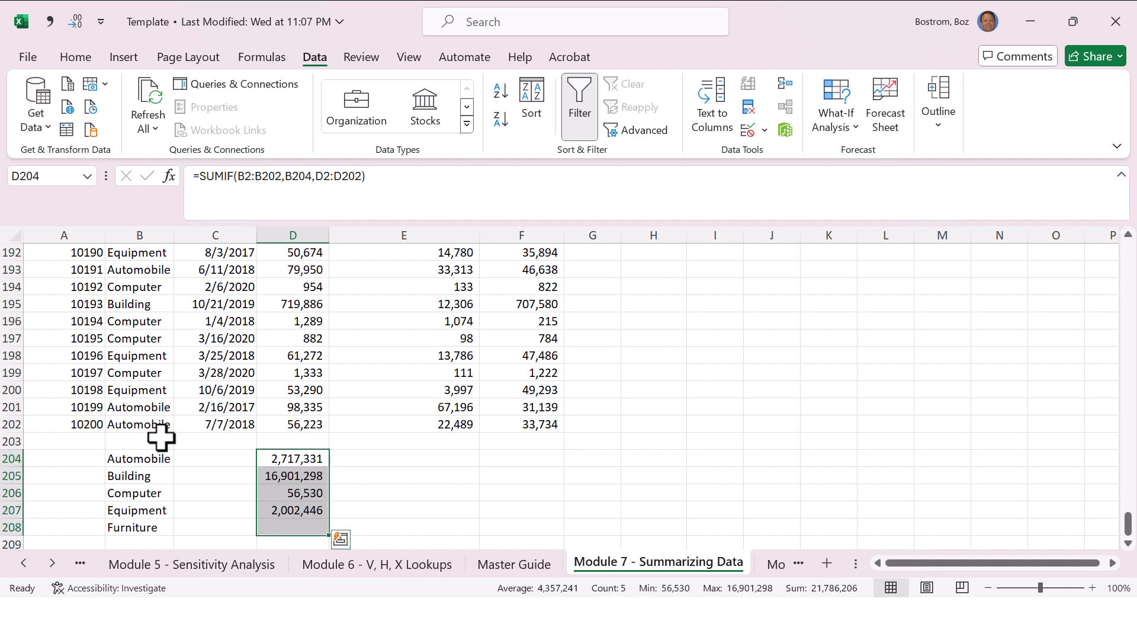
# Step: Examine which ranges the copied SUMIF formulas in D205:D208 refer to
pyautogui.press('Down')
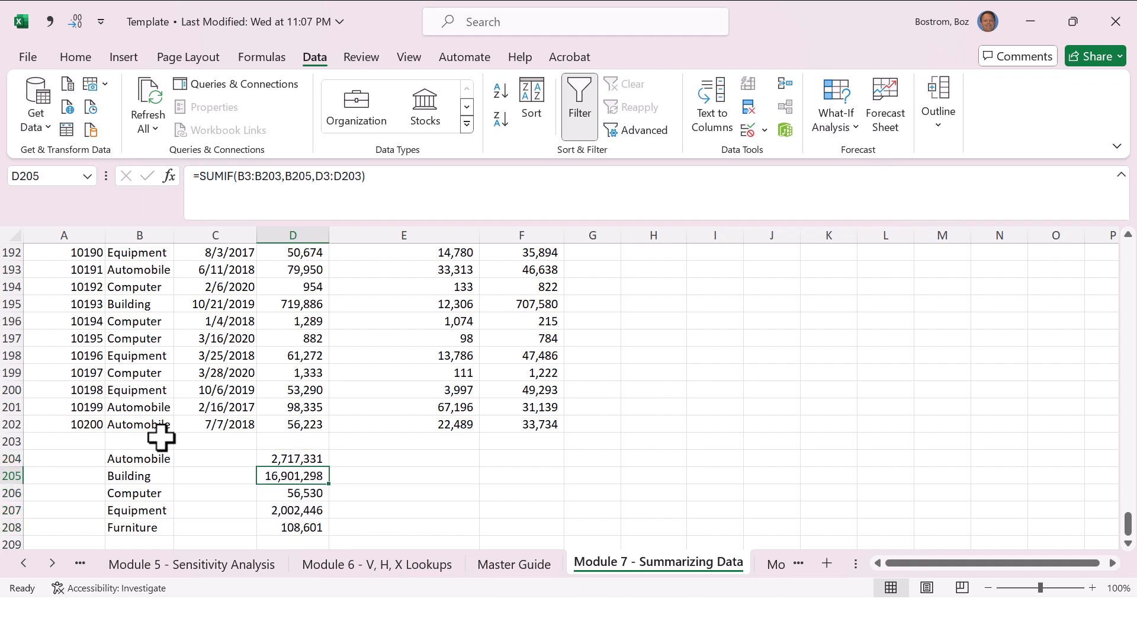
pyautogui.press('Down')
pyautogui.press('Down')
pyautogui.press('Down')
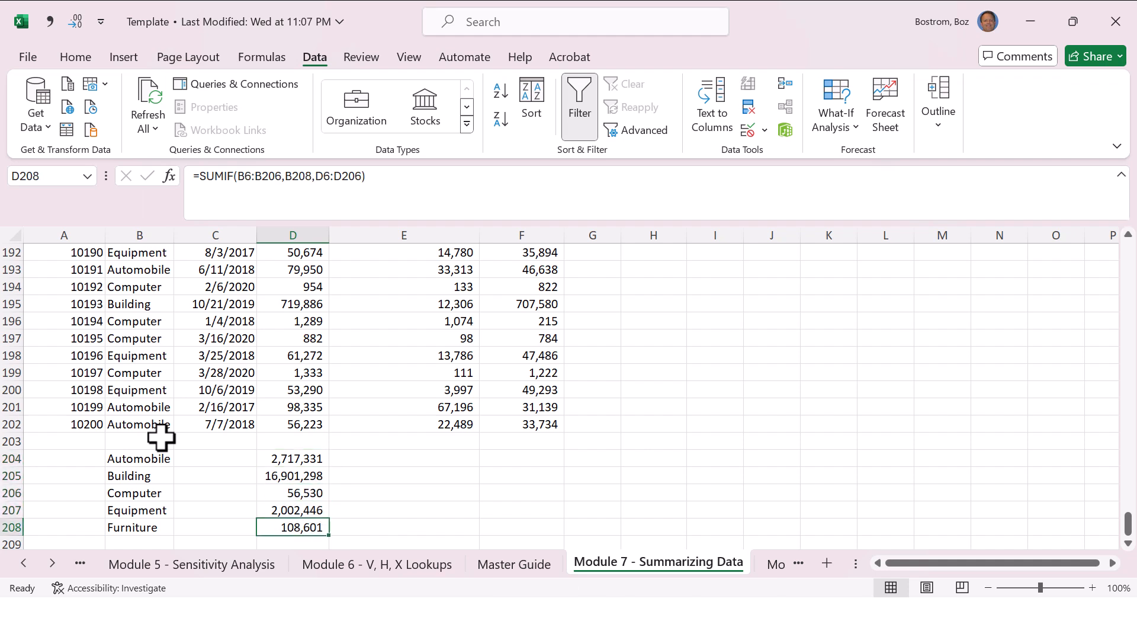
pyautogui.press('F2')
pyautogui.press('Escape')
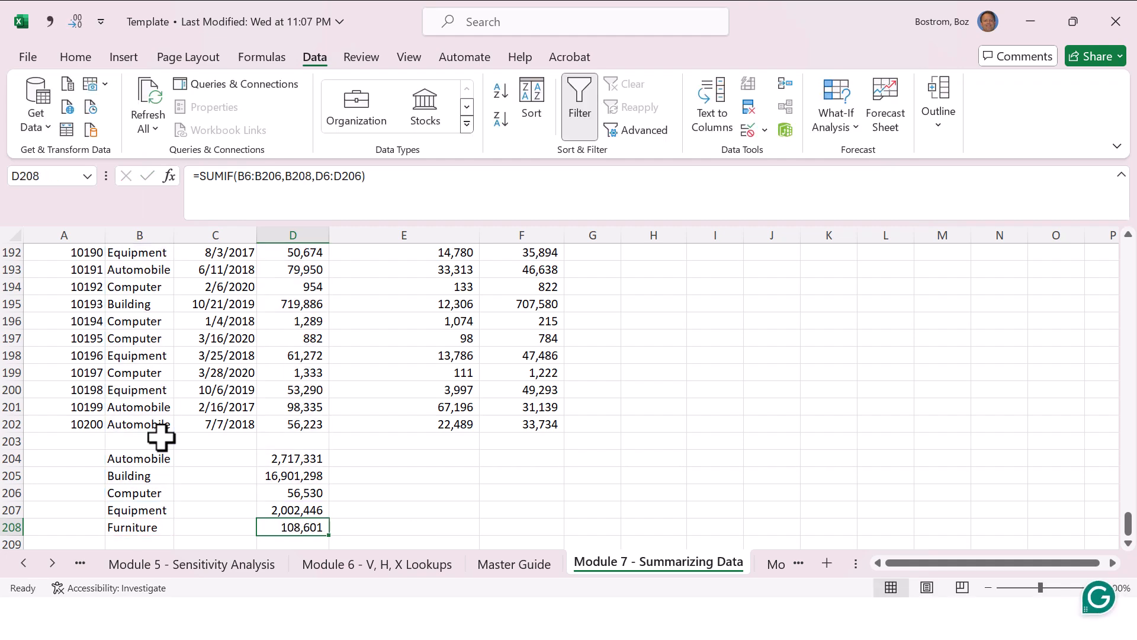
pyautogui.press('Up')
pyautogui.press('F2')
pyautogui.press('Return')
pyautogui.press('F2')
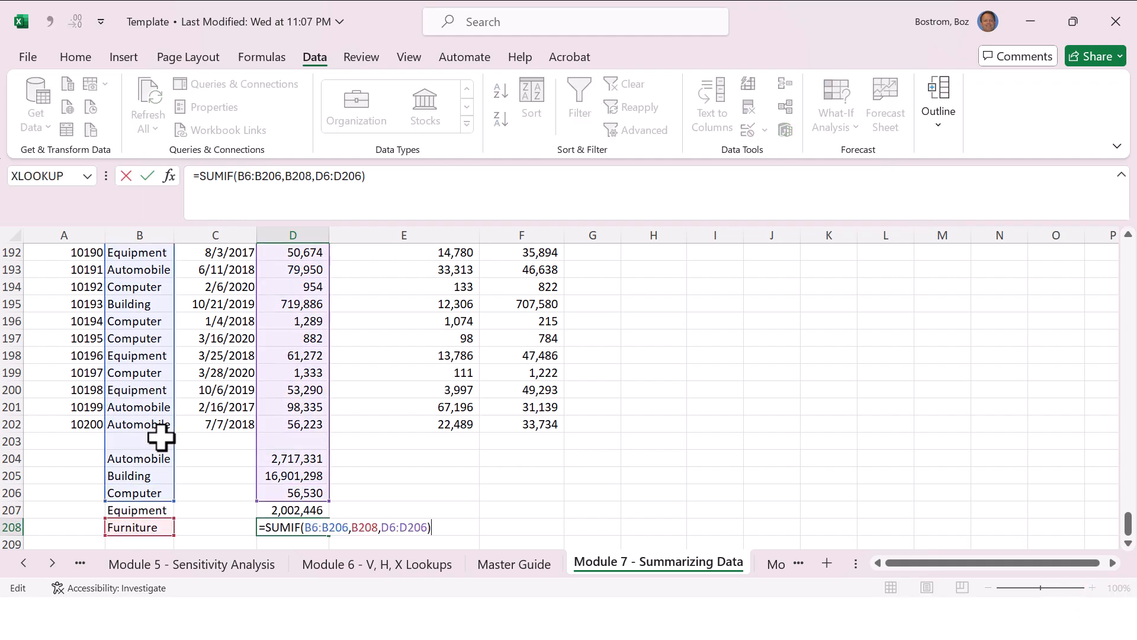
pyautogui.press('Escape')
pyautogui.press('Up')
pyautogui.press('F2')
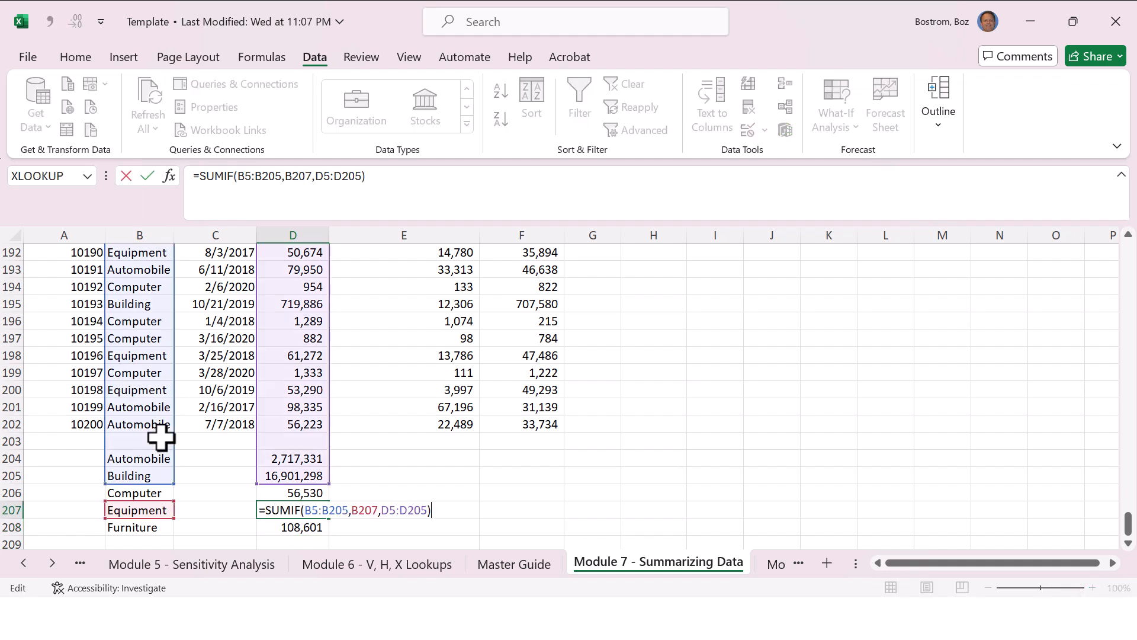
pyautogui.press('Escape')
pyautogui.press('Down')
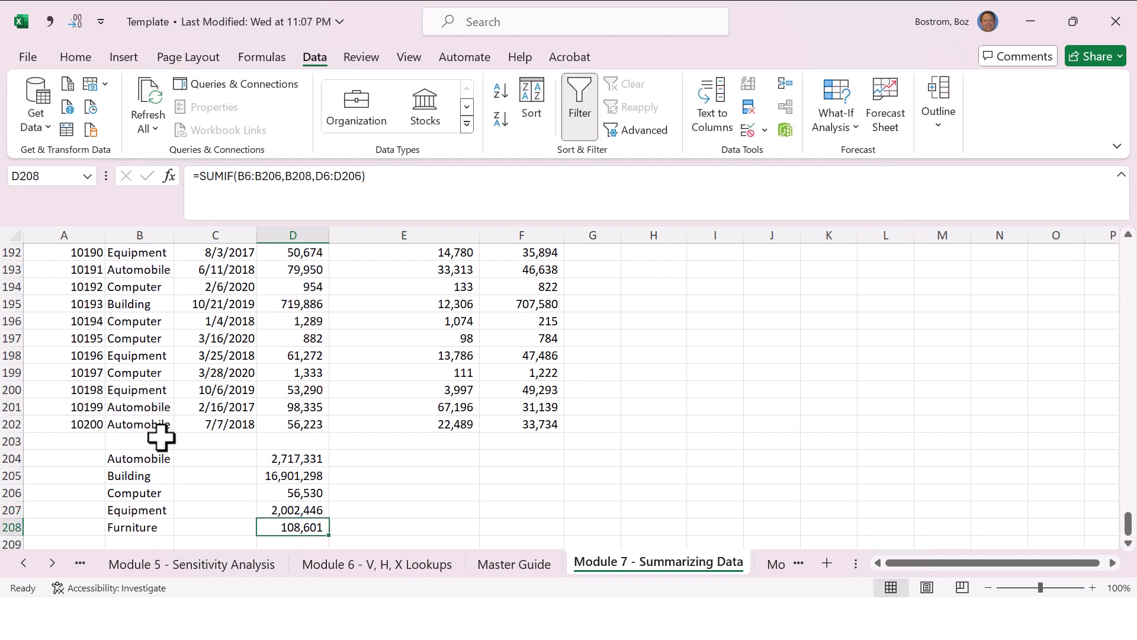
pyautogui.press('F2')
pyautogui.press('Escape')
pyautogui.press('Up')
pyautogui.press('Up')
pyautogui.press('Up')
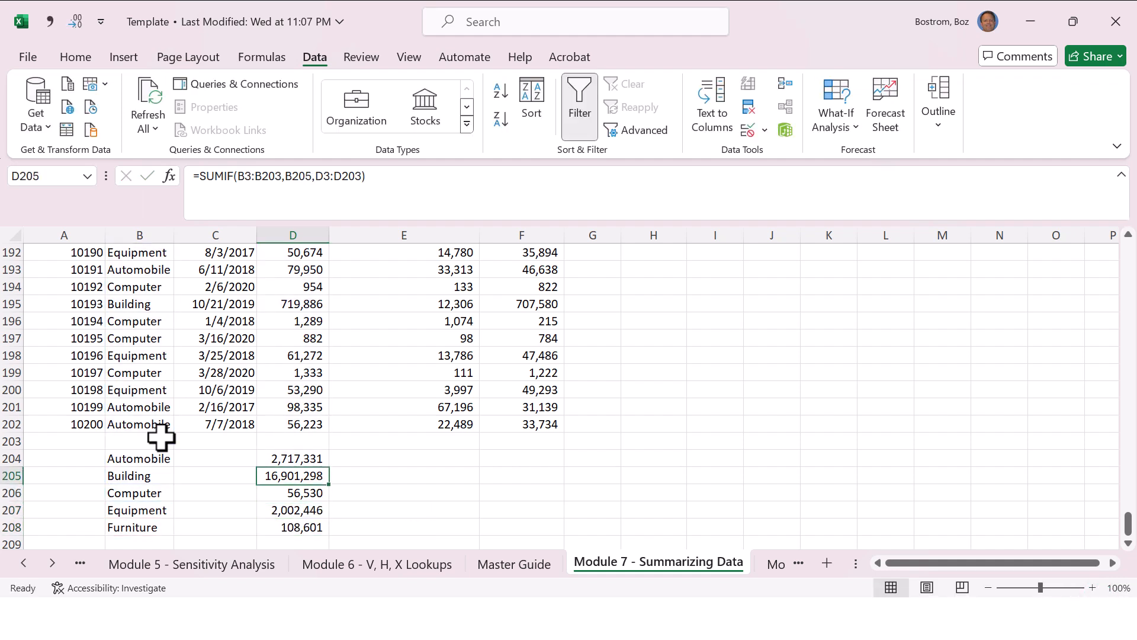
# Step: Delete the copied SUMIF formulas from D205:D208
pyautogui.press('Delete')
pyautogui.press('Down')
pyautogui.press('Delete')
pyautogui.press('Down')
pyautogui.press('Delete')
pyautogui.press('Down')
pyautogui.press('Delete')
pyautogui.press('Up')
pyautogui.press('Up')
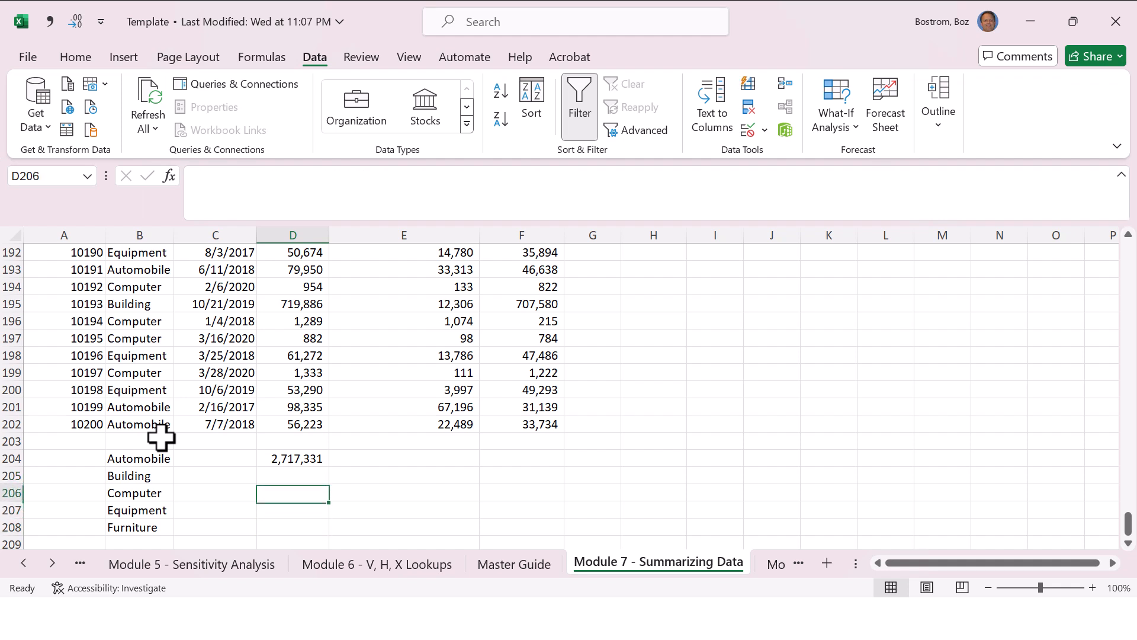
# Step: Restart the SUMIF formula in D204 with the absolute range $B$2:$B$202
pyautogui.press('Up')
pyautogui.press('Up')
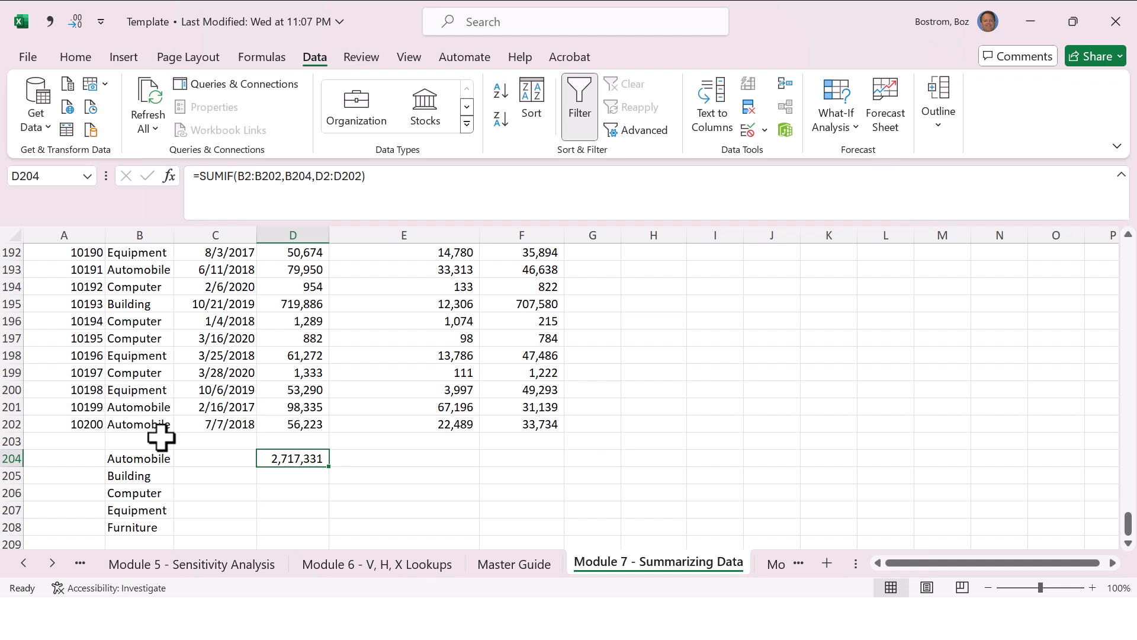
pyautogui.write('=sumi')
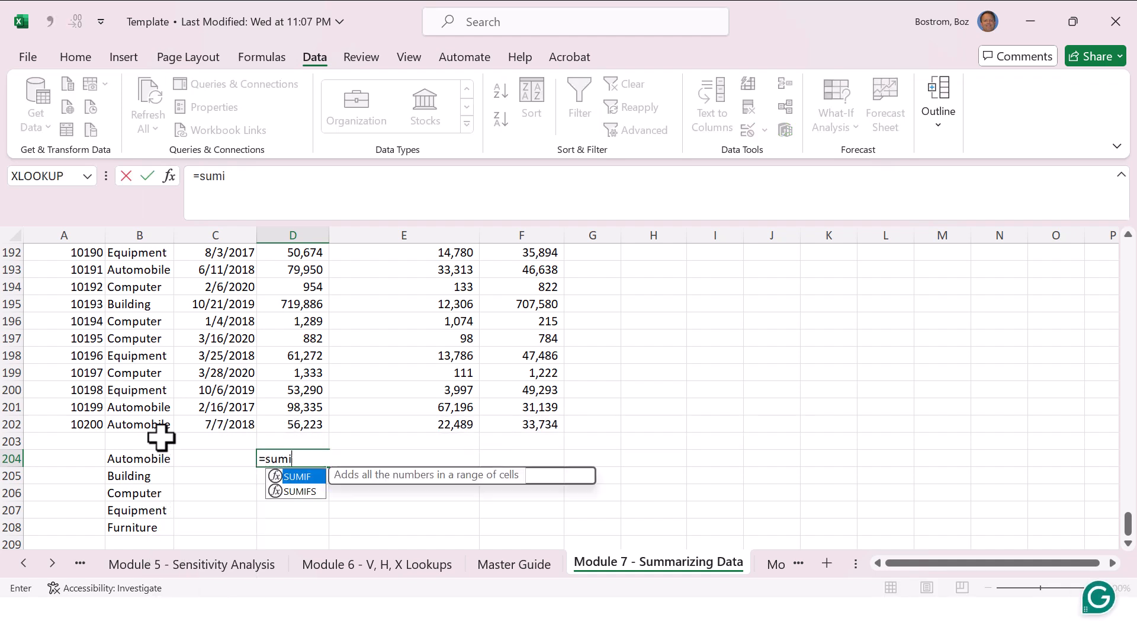
pyautogui.write('f(')
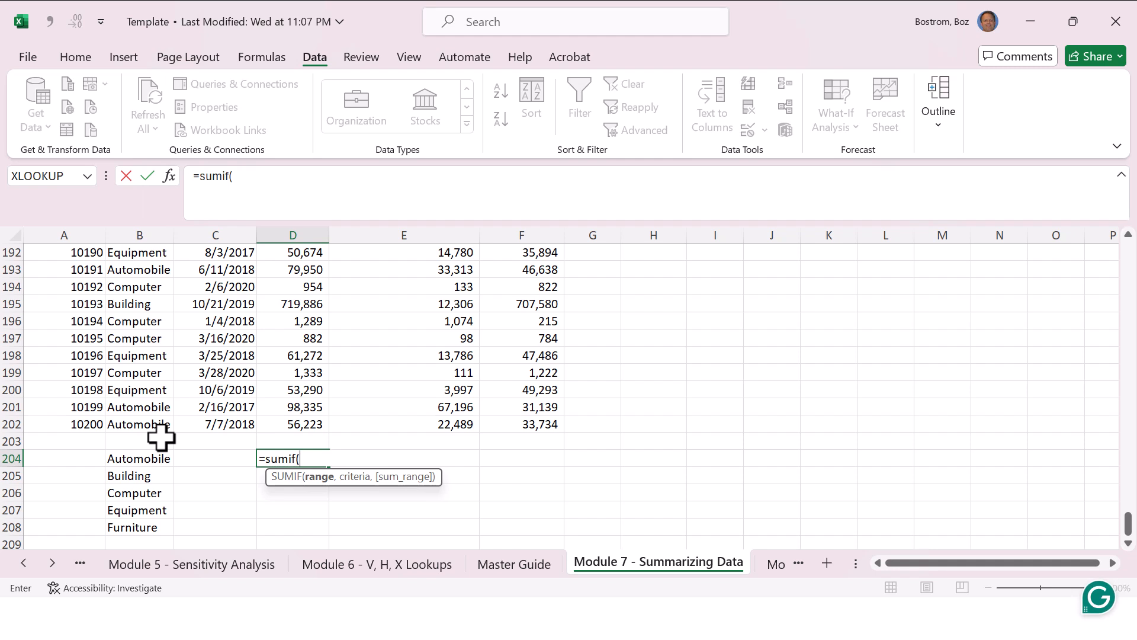
pyautogui.press('Left')
pyautogui.press('Left')
pyautogui.press('Left')
pyautogui.press('Up')
pyautogui.press('Up')
pyautogui.press('Right')
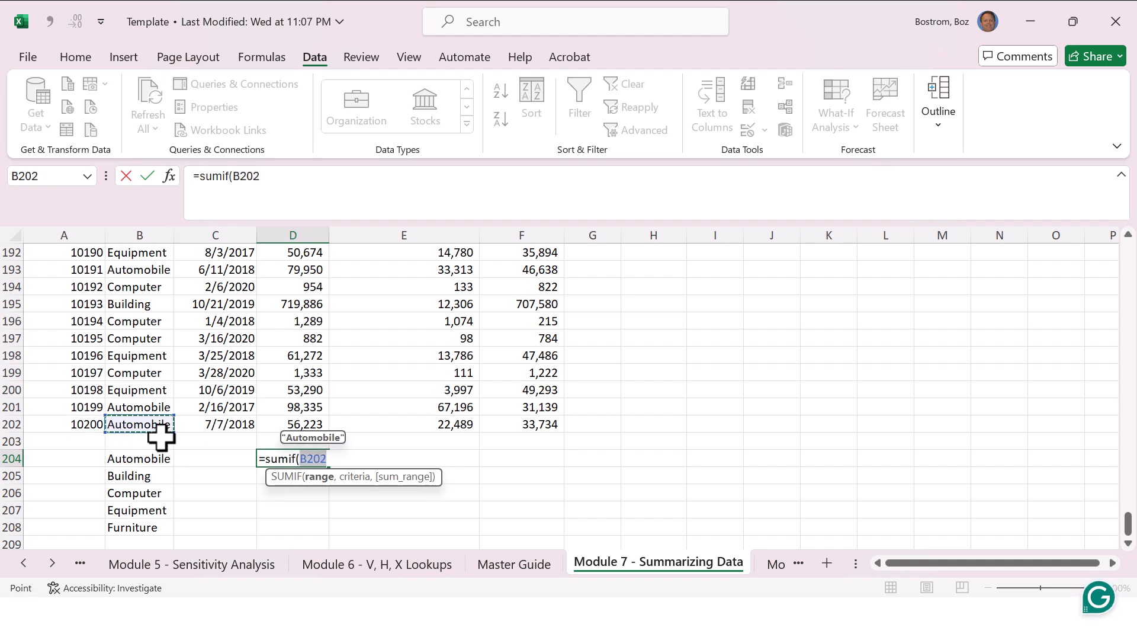
pyautogui.hotkey('ctrl', 'shift', 'Up')
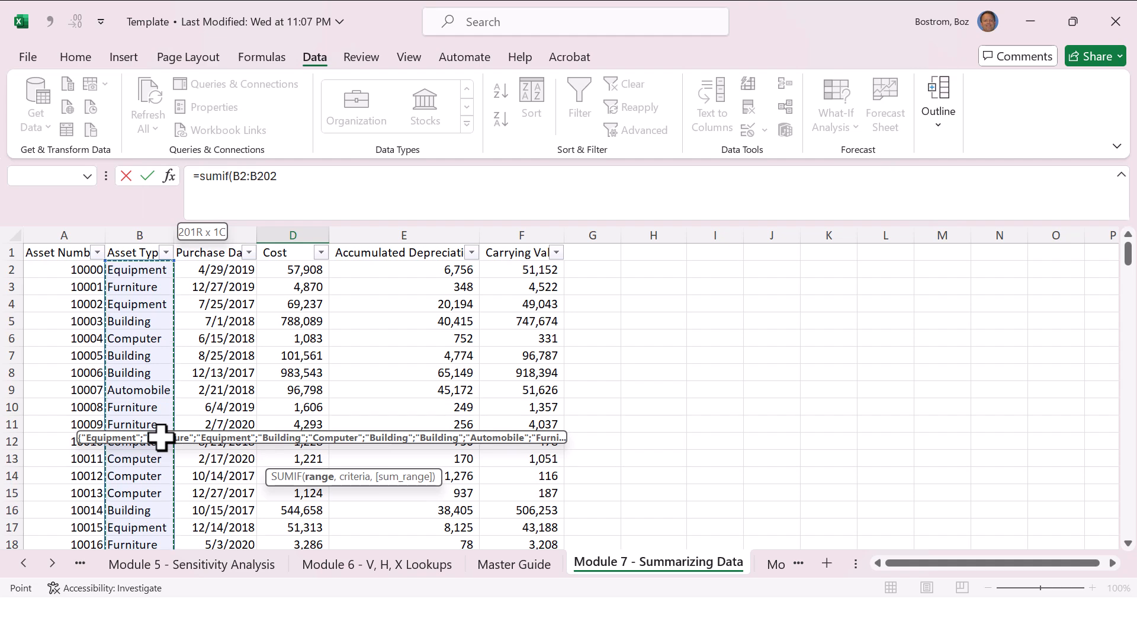
pyautogui.press('F4')
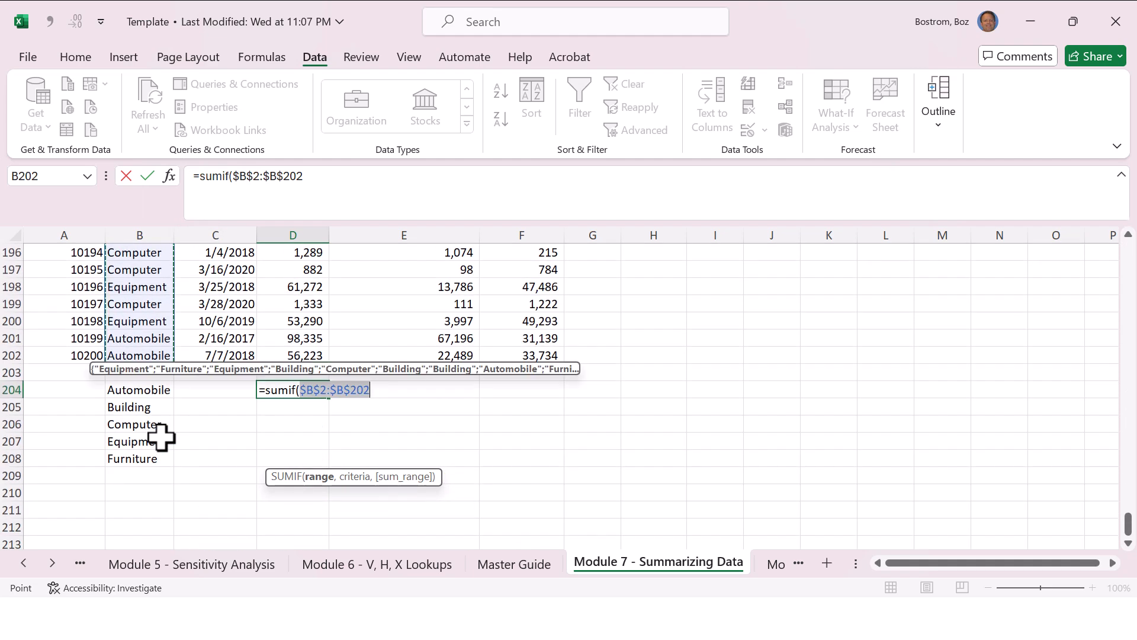
pyautogui.write(',')
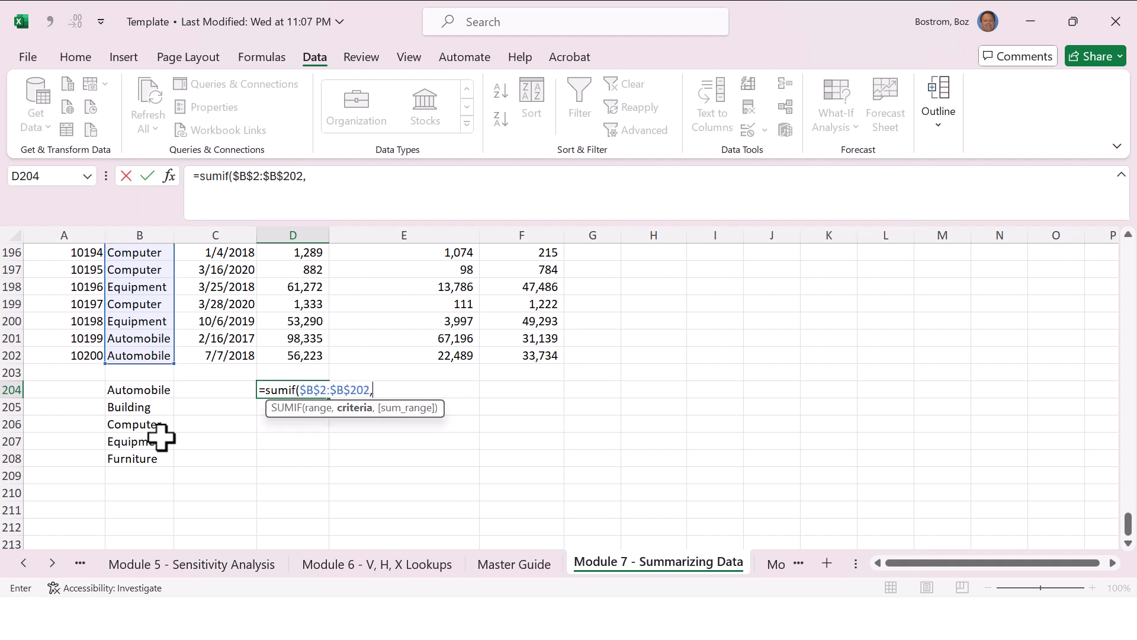
# Step: Add the Automobile label as the SUMIF criteria, locking only its column as $B204
pyautogui.press('Left')
pyautogui.press('Left')
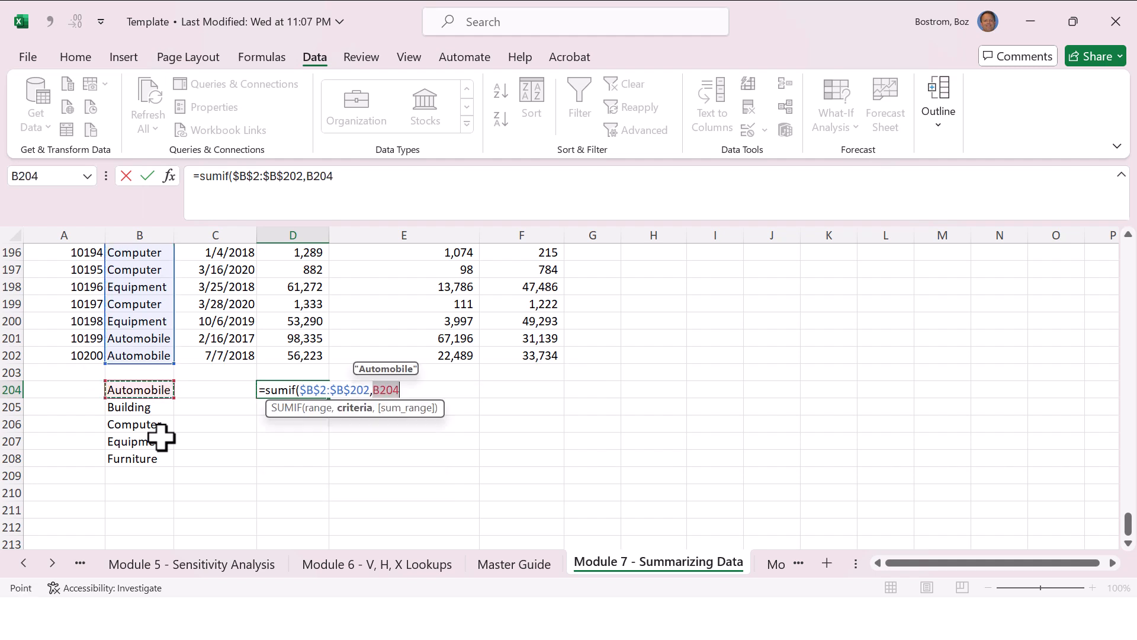
pyautogui.press('F4')
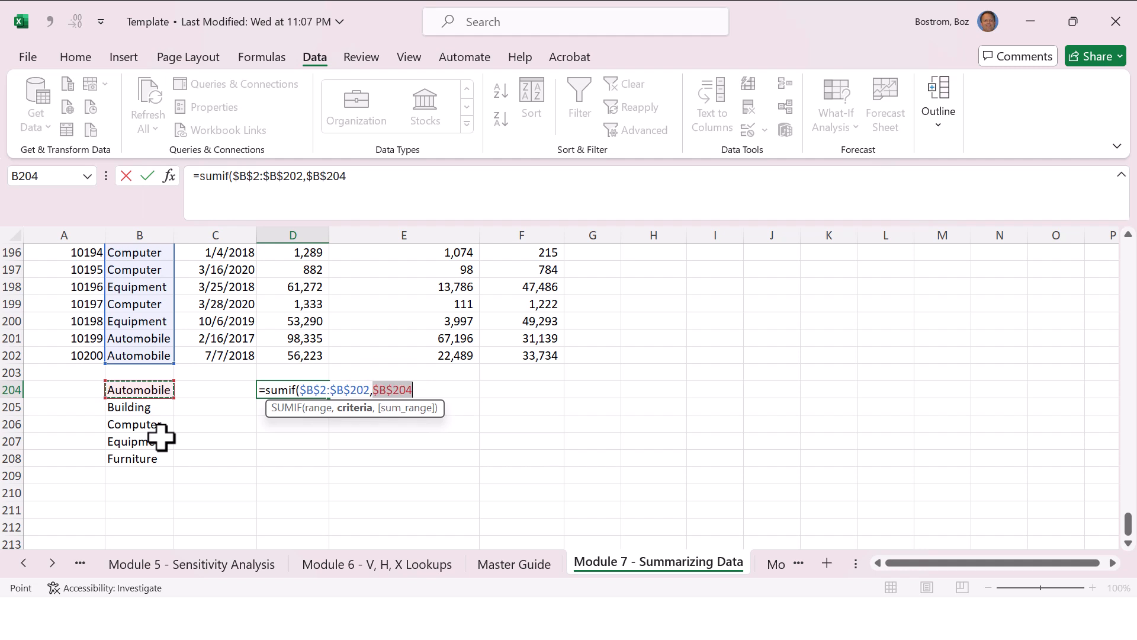
pyautogui.press('F4')
pyautogui.press('F4')
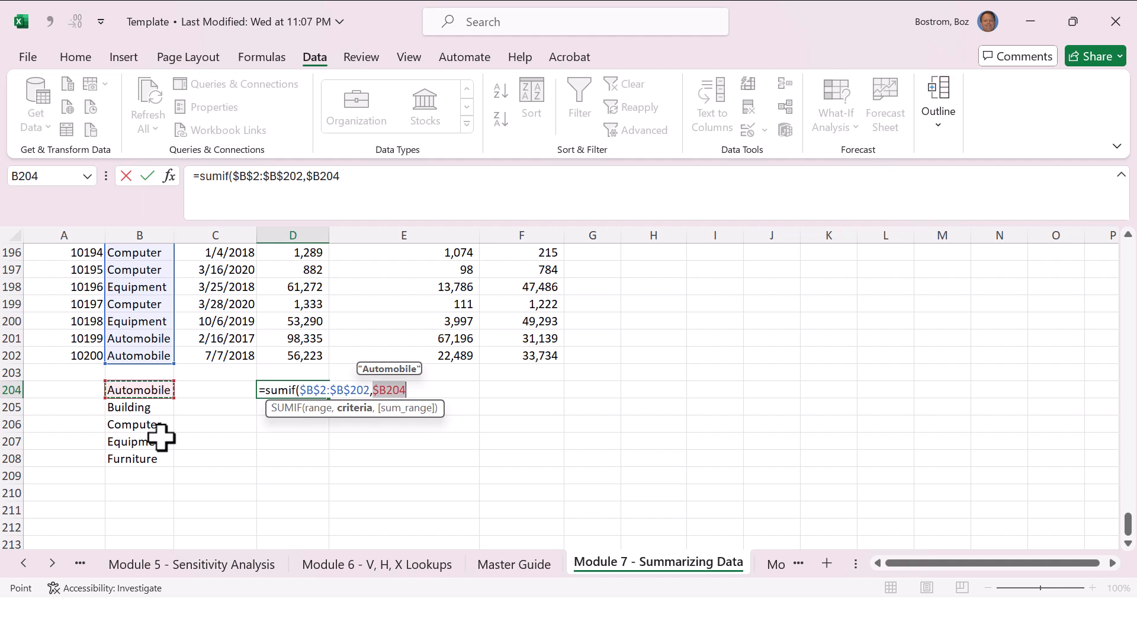
pyautogui.write(',')
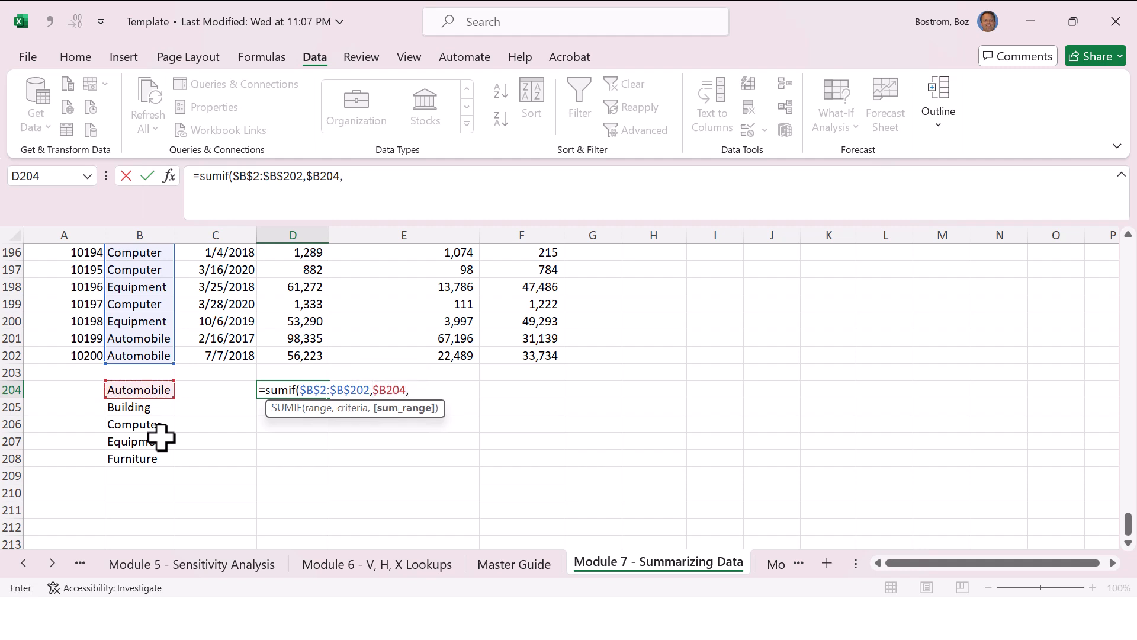
# Step: Complete the SUMIF formula in D204 with the Cost column as sum range, locking only its rows as D$2:D$202
pyautogui.press('Up')
pyautogui.press('Up')
pyautogui.hotkey('ctrl', 'shift', 'Up')
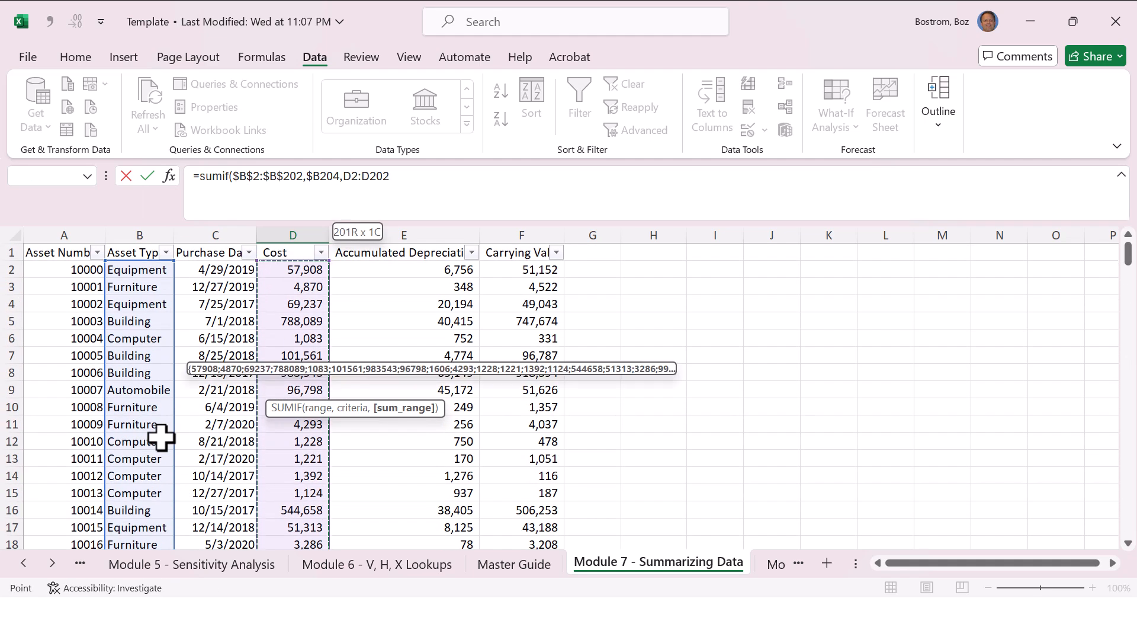
pyautogui.press('F4')
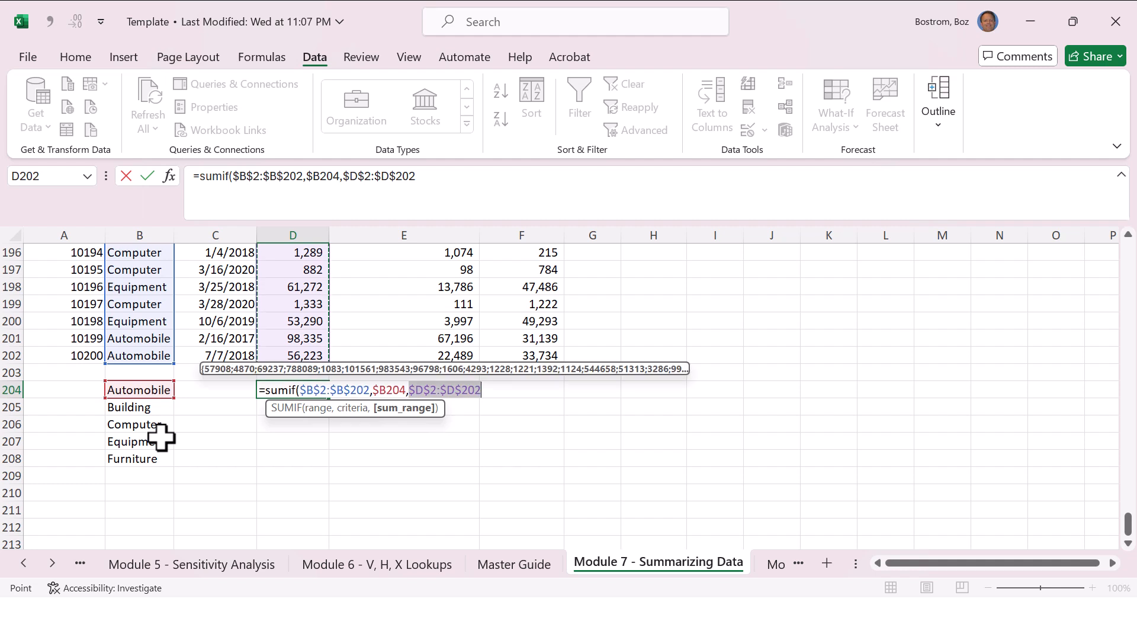
pyautogui.press('F4')
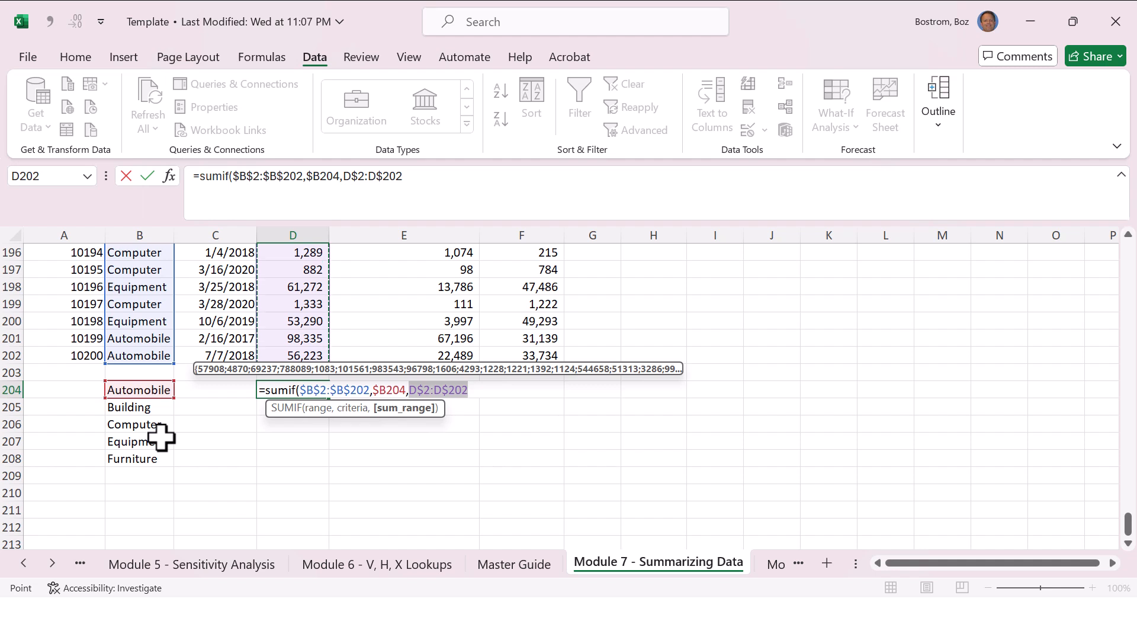
pyautogui.write(')')
pyautogui.press('Return')
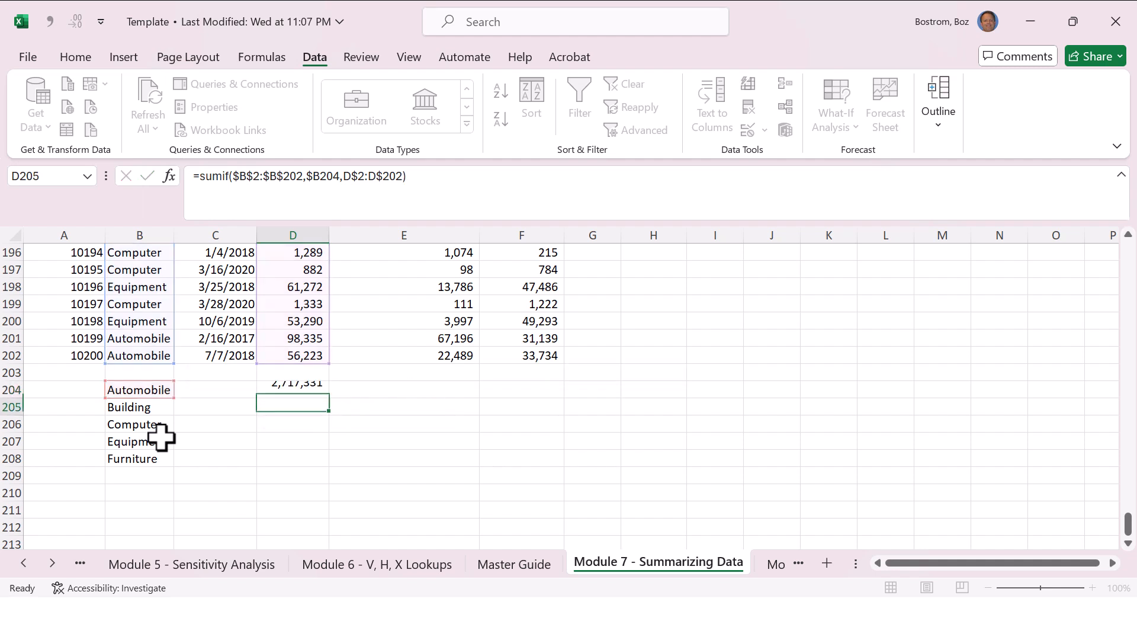
# Step: Fill the SUMIF formula from D204 down to row 208 and across to column F
pyautogui.press('Up')
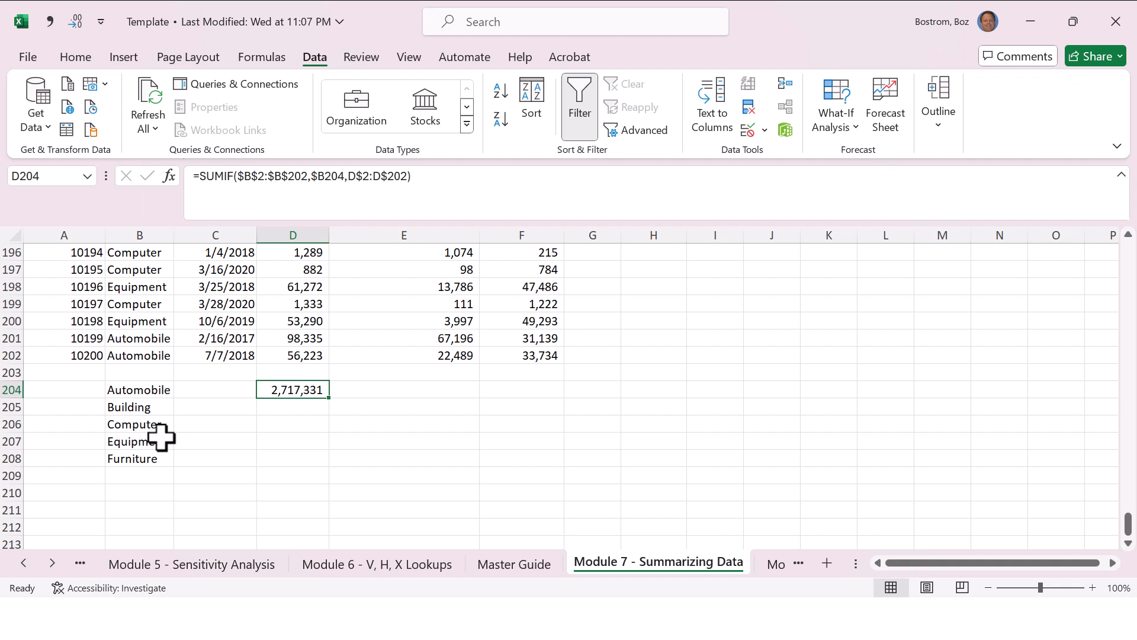
pyautogui.hotkey('shift', 'Down')
pyautogui.hotkey('shift', 'Down')
pyautogui.hotkey('shift', 'Down')
pyautogui.hotkey('shift', 'Down')
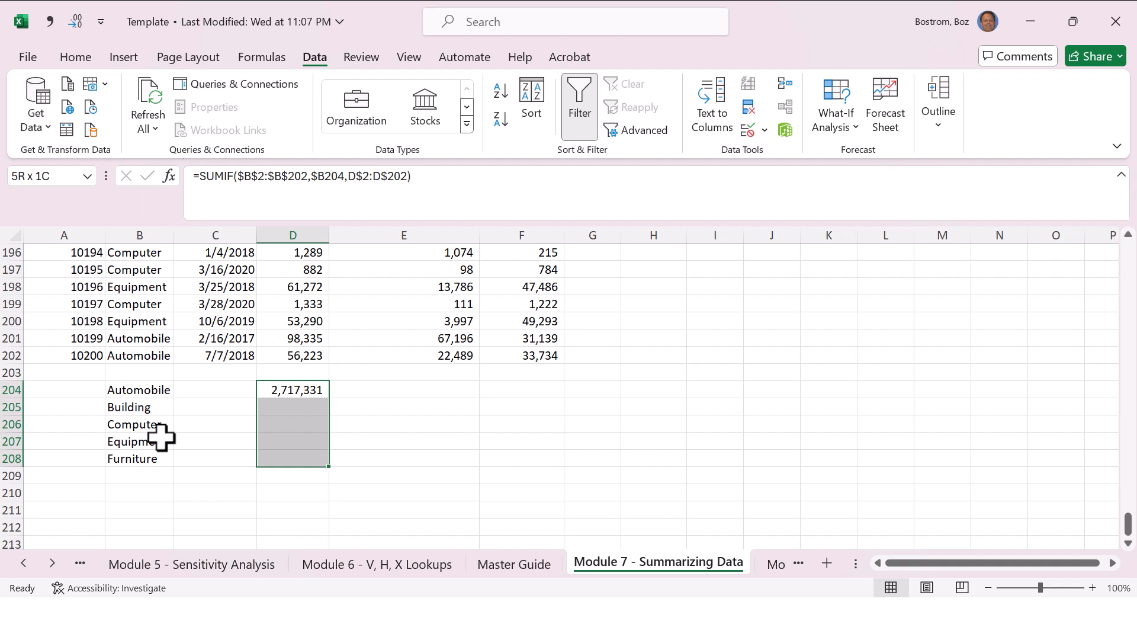
pyautogui.hotkey('ctrl', 'd')
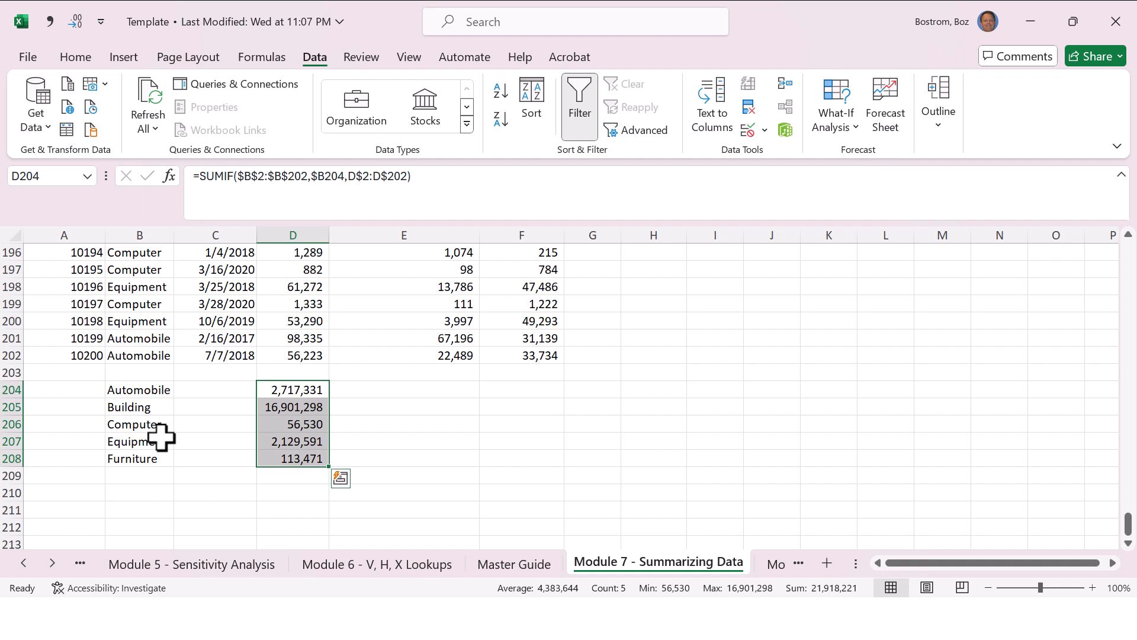
pyautogui.hotkey('shift', 'Right')
pyautogui.hotkey('shift', 'Right')
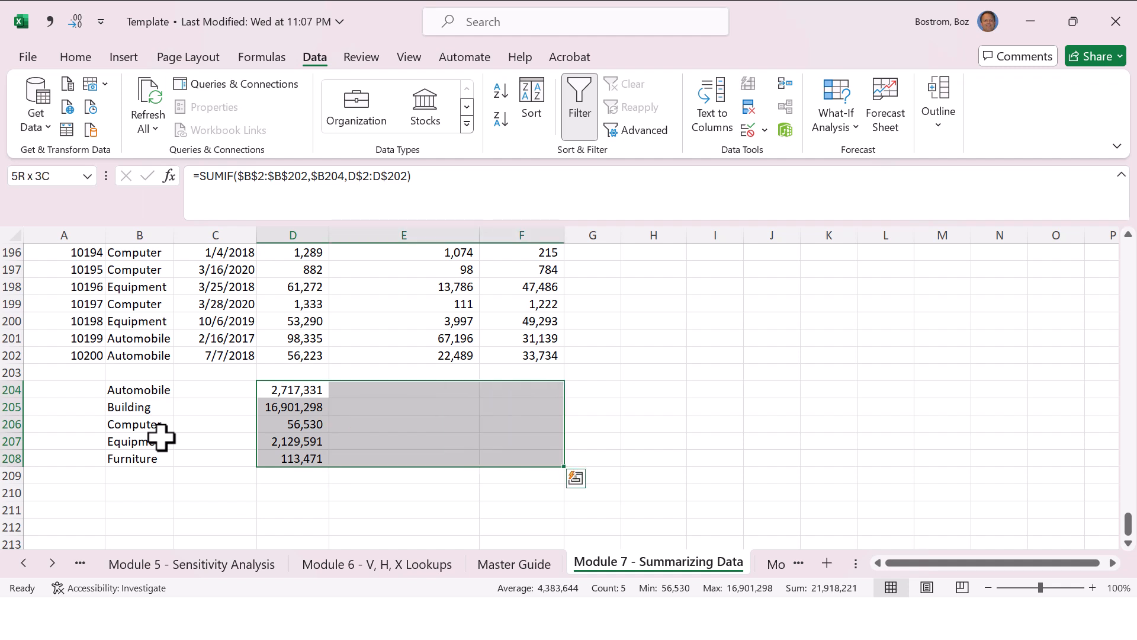
pyautogui.hotkey('ctrl', 'r')
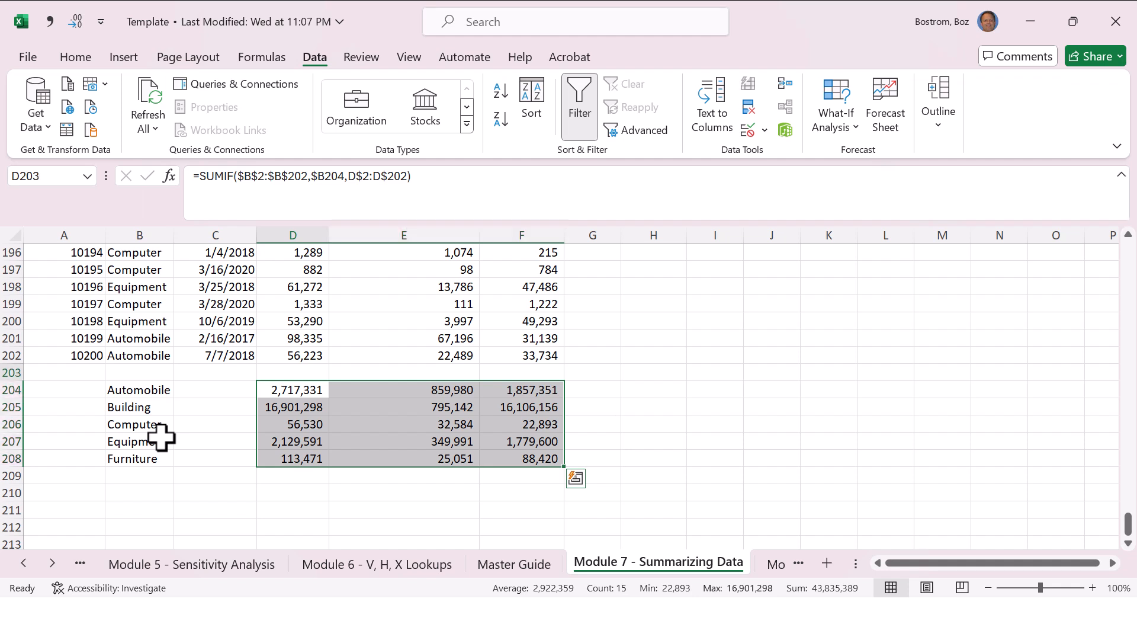
# Step: Add a check total of the full cost list in D203 with a SUM of D2:D202
pyautogui.press('Up')
pyautogui.press('Up')
pyautogui.press('Down')
pyautogui.hotkey('alt', '=')
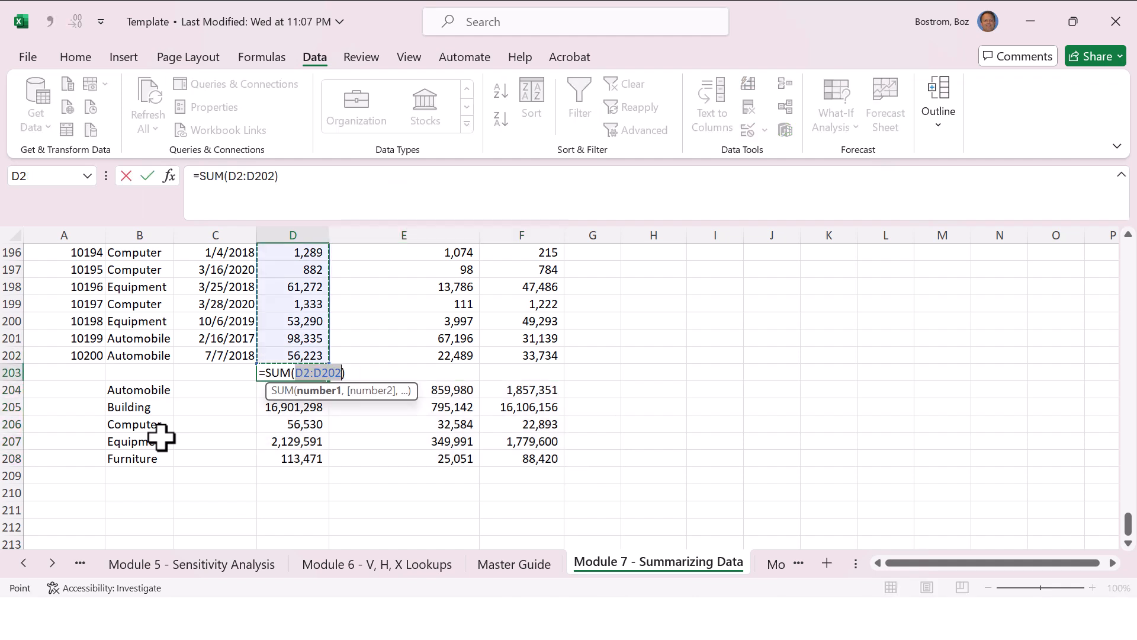
pyautogui.press('Return')
# Step: Add a check total of the asset type costs in D209 with a SUM of D204:D208
pyautogui.press('Down')
pyautogui.press('Down')
pyautogui.press('Down')
pyautogui.press('Down')
pyautogui.press('Down')
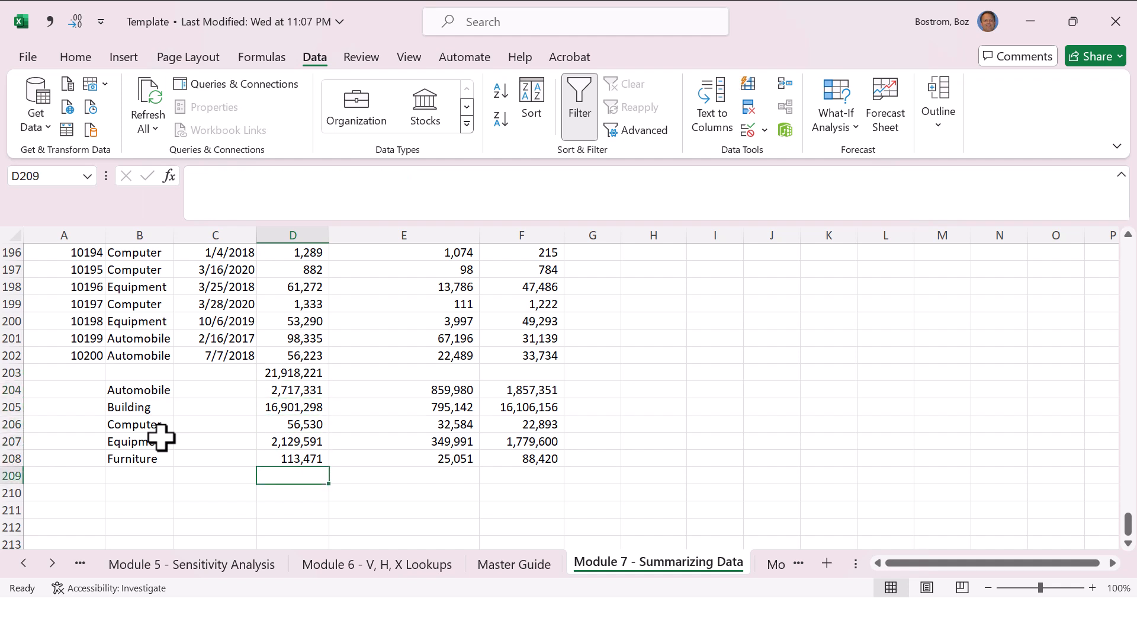
pyautogui.hotkey('alt', '=')
pyautogui.press('Return')
pyautogui.press('Up')
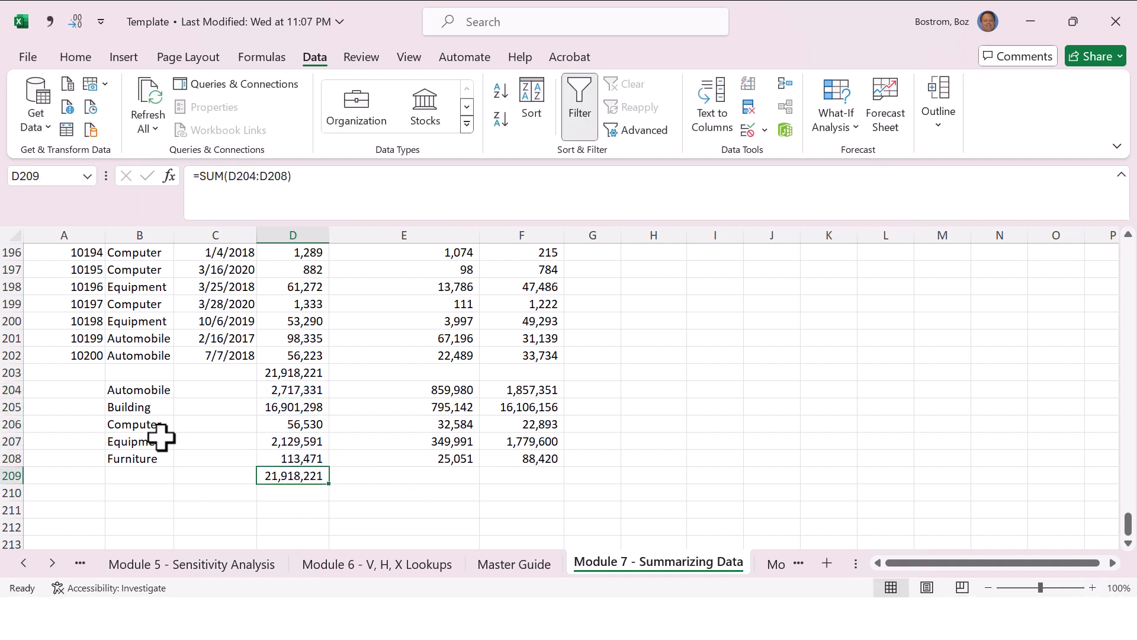
# Step: Delete the two check totals from D209 and D203
pyautogui.press('Delete')
pyautogui.press('Up')
pyautogui.press('Up')
pyautogui.press('Up')
pyautogui.press('Up')
pyautogui.press('Up')
pyautogui.press('Up')
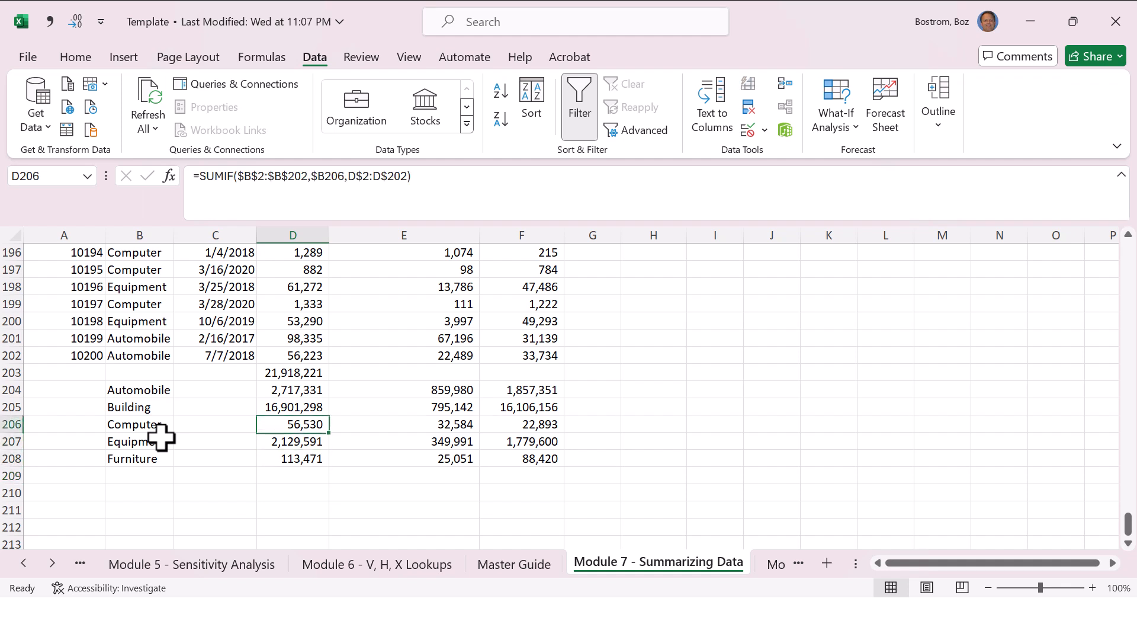
pyautogui.press('Delete')
pyautogui.press('Down')
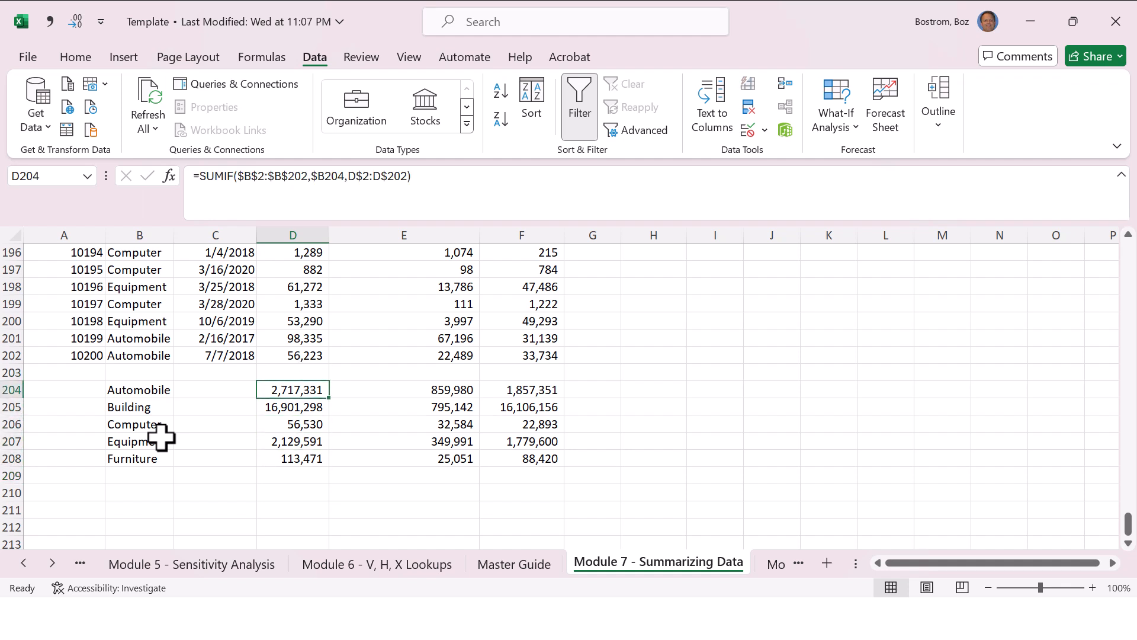
# Step: Enter the label Total in B209, below the Furniture label
pyautogui.press('Left')
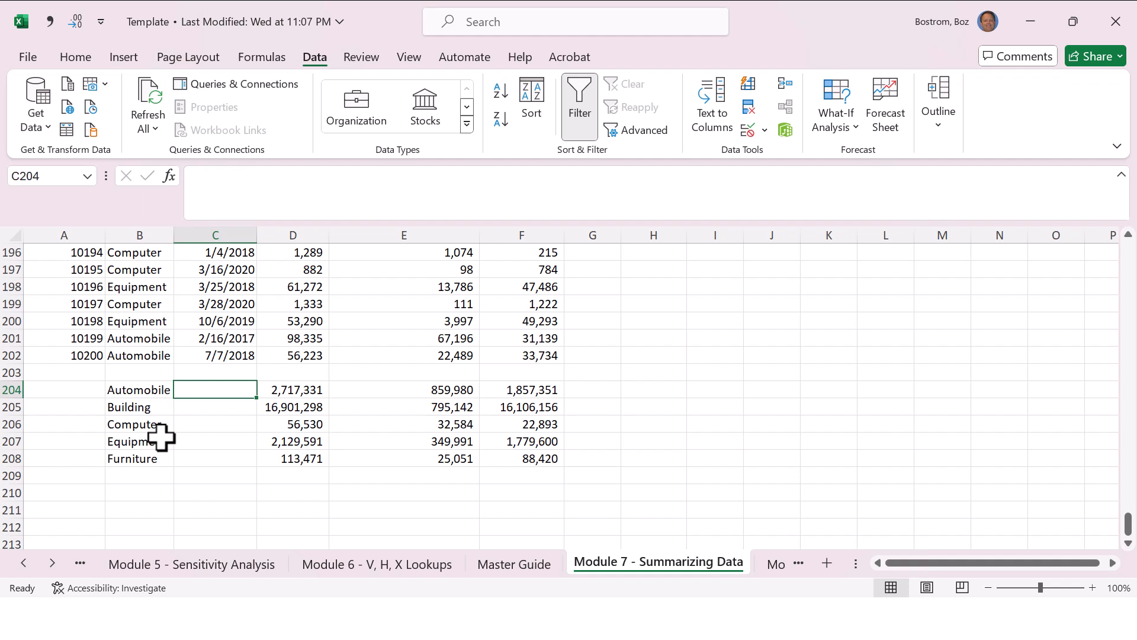
pyautogui.press('Down')
pyautogui.press('Down')
pyautogui.press('Down')
pyautogui.press('Down')
pyautogui.press('Down')
pyautogui.press('Left')
pyautogui.write('Tot')
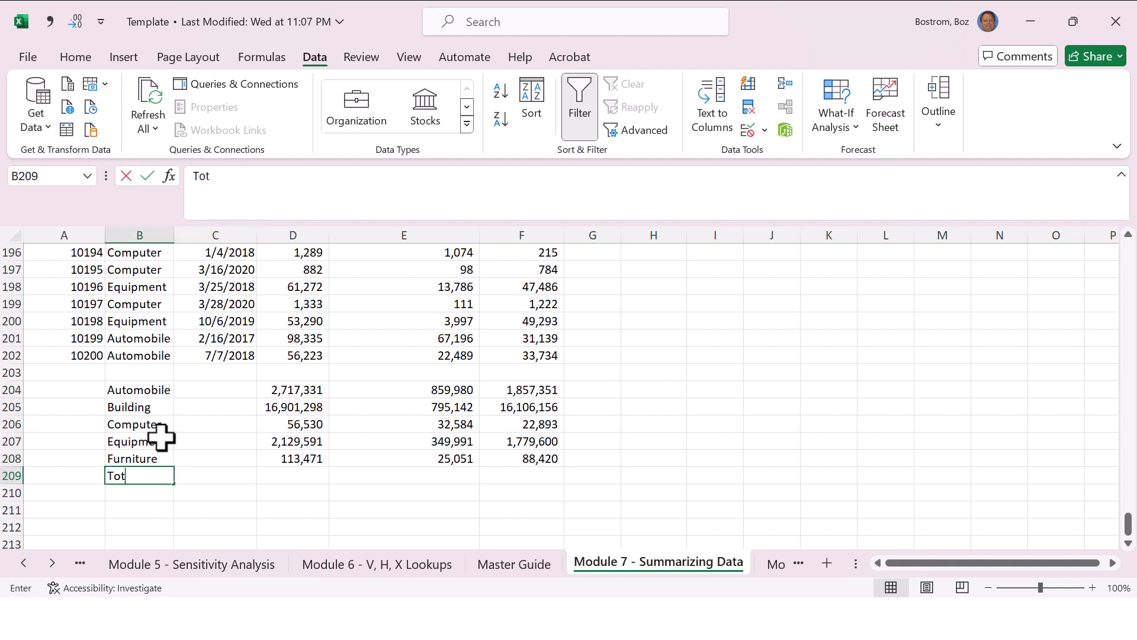
pyautogui.write('al')
pyautogui.press('Return')
# Step: Sum D204:D208 in D209 and copy that total formula to E209 and F209
pyautogui.press('Up')
pyautogui.press('Right')
pyautogui.press('Right')
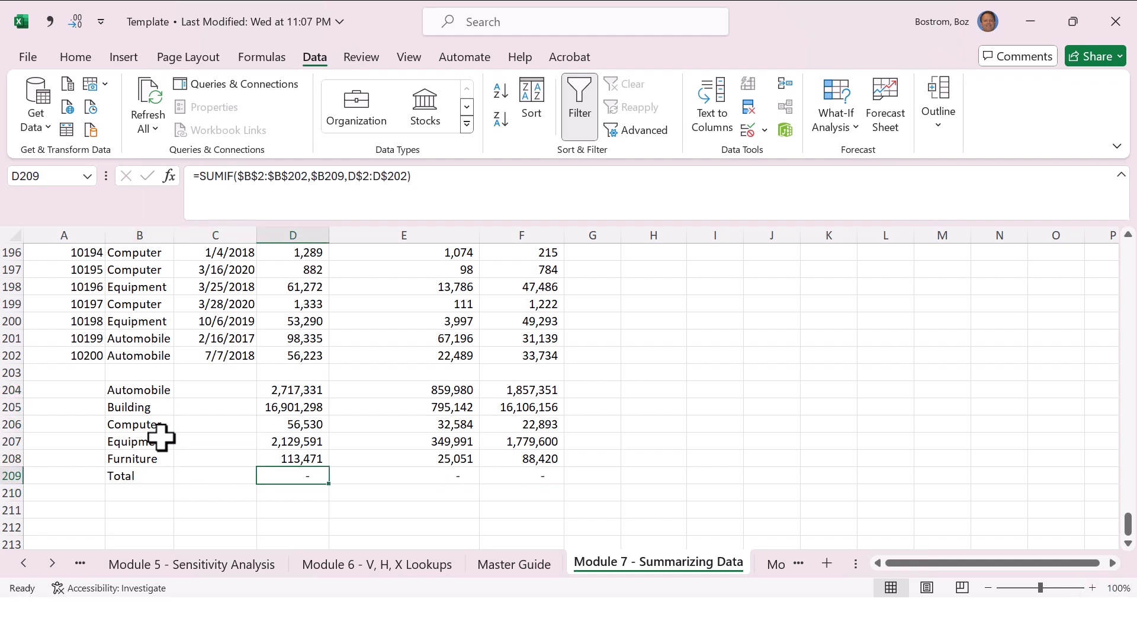
pyautogui.hotkey('alt', '=')
pyautogui.hotkey('ctrl', 'Return')
pyautogui.hotkey('ctrl', 'c')
pyautogui.press('Right')
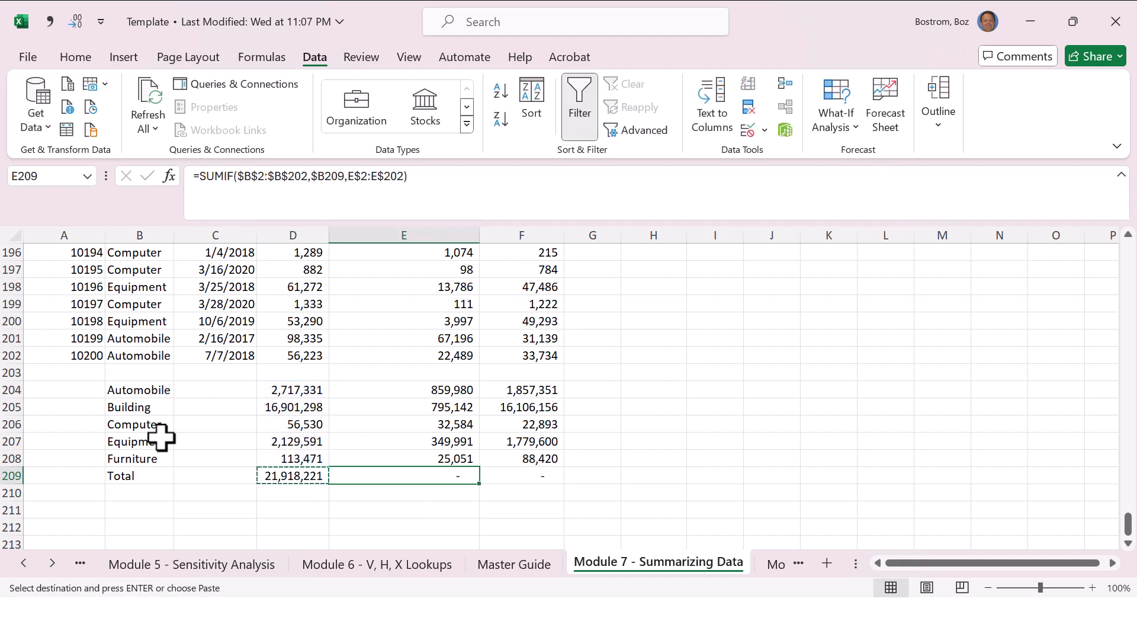
pyautogui.hotkey('ctrl', 'v')
pyautogui.press('Right')
pyautogui.hotkey('ctrl', 'v')
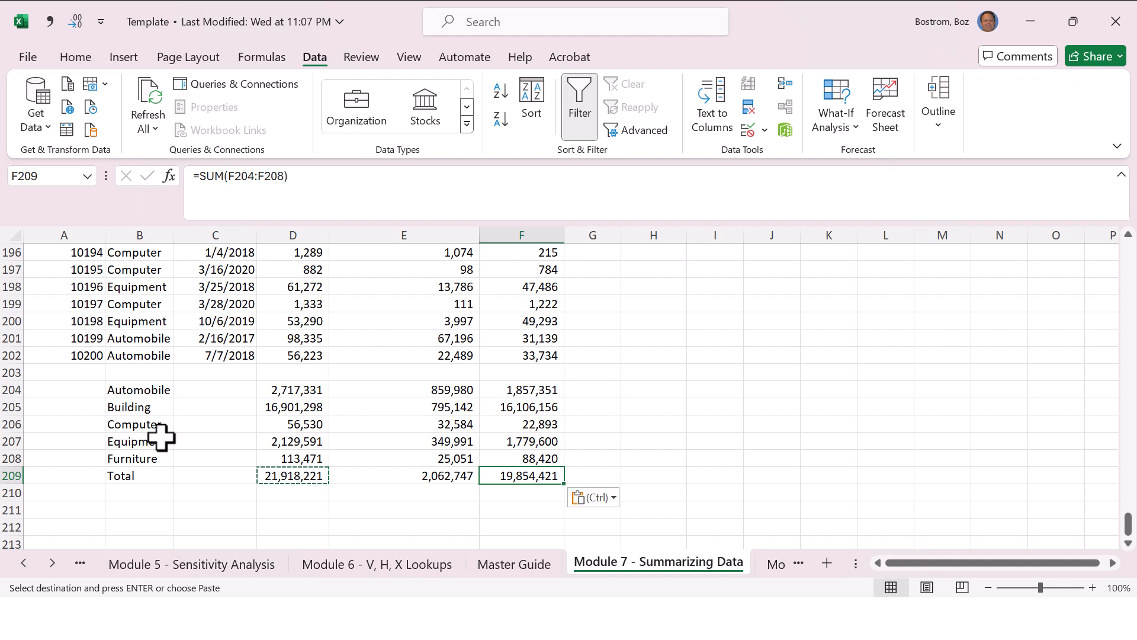
# Step: Check the Module 7 SUMIF and Subtotal data entries on the Master Guide sheet, ending back on the Module 7 sheet
pyautogui.click(905, 205)
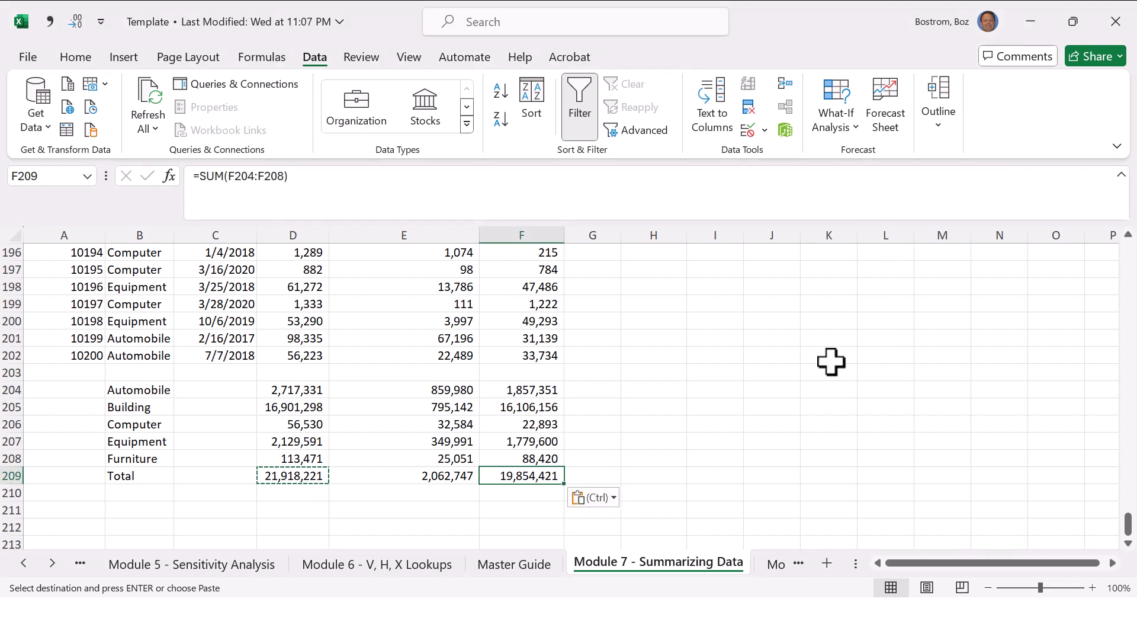
pyautogui.click(771, 389)
pyautogui.click(544, 562)
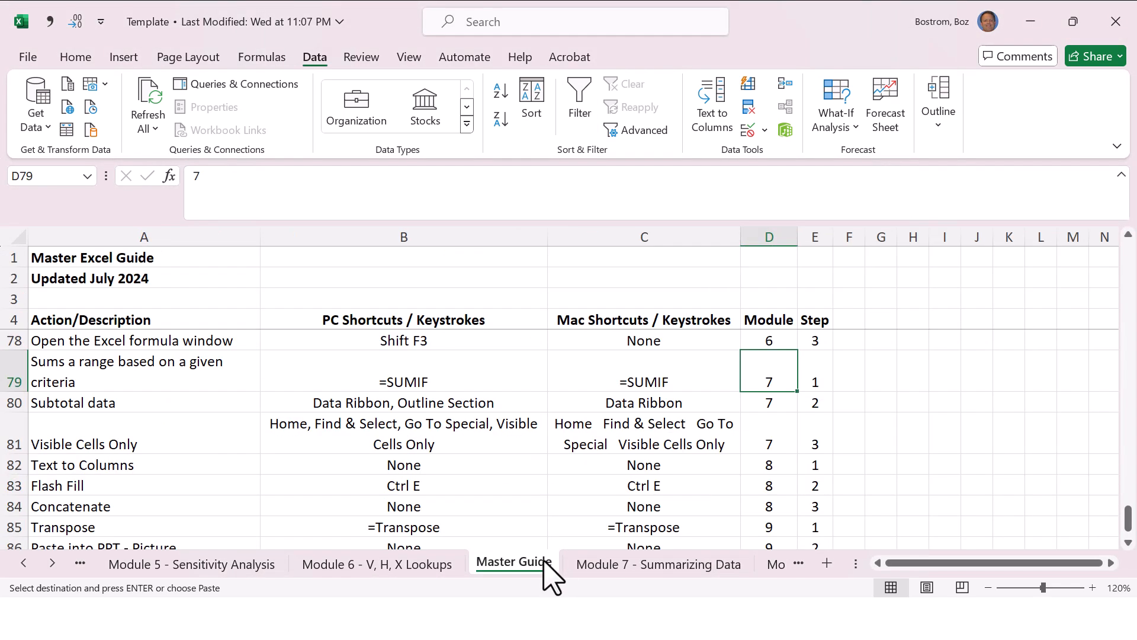
pyautogui.press('Left')
pyautogui.press('Left')
pyautogui.press('Left')
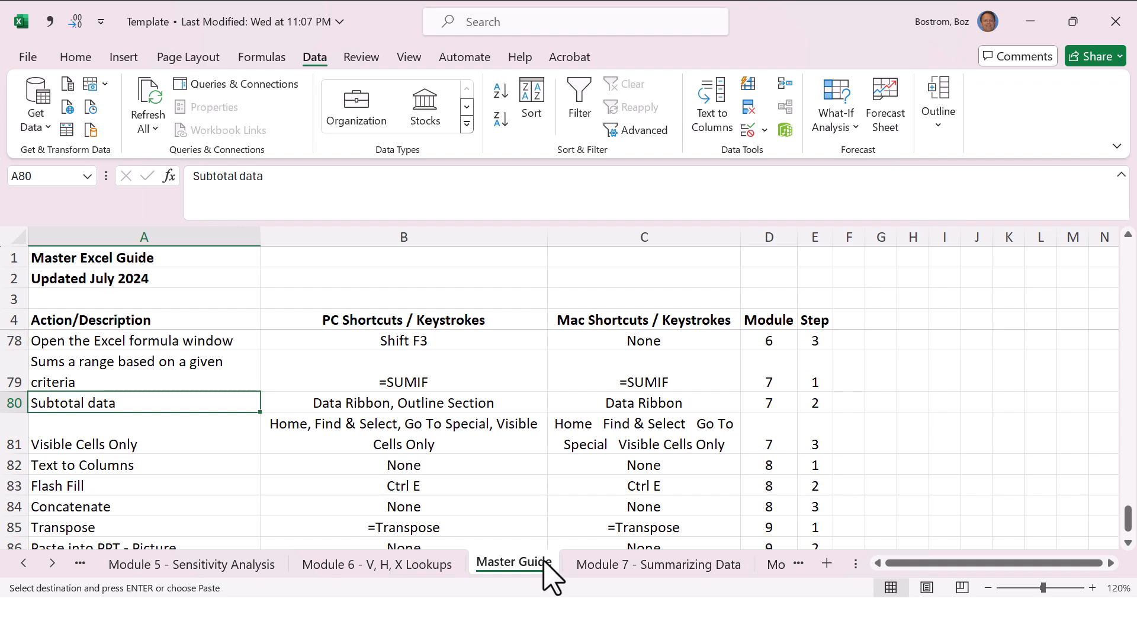
pyautogui.press('Right')
pyautogui.press('Right')
pyautogui.press('Right')
pyautogui.hotkey('ctrl', 'pagedown')
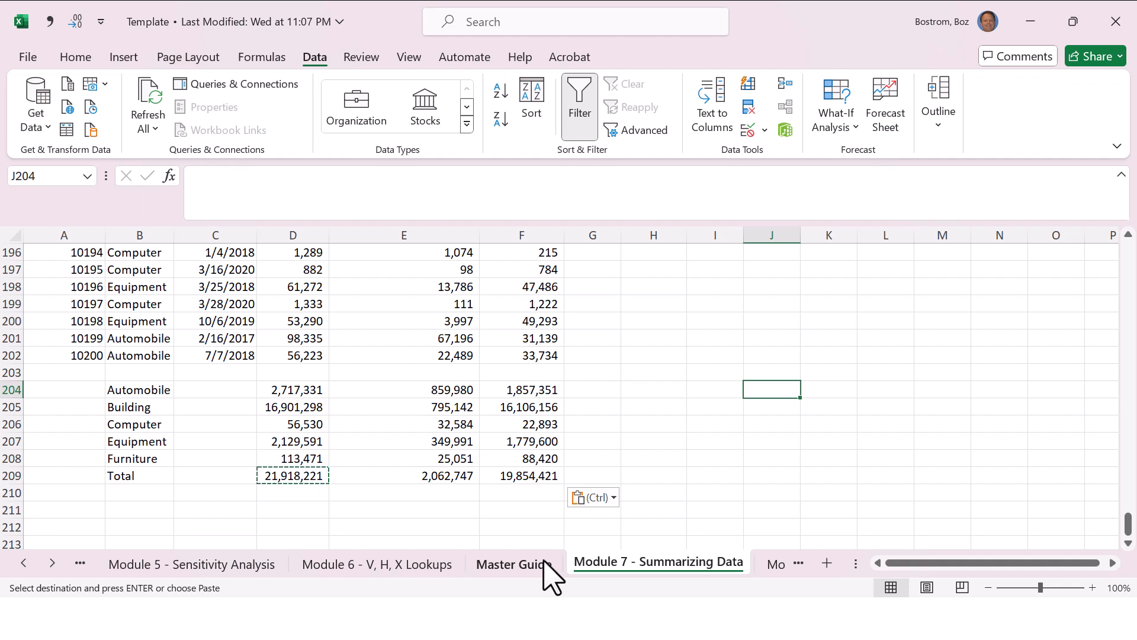
# Step: Clear the whole asset type summary in B204:F209
pyautogui.press('Left')
pyautogui.press('Left')
pyautogui.press('Left')
pyautogui.press('Left')
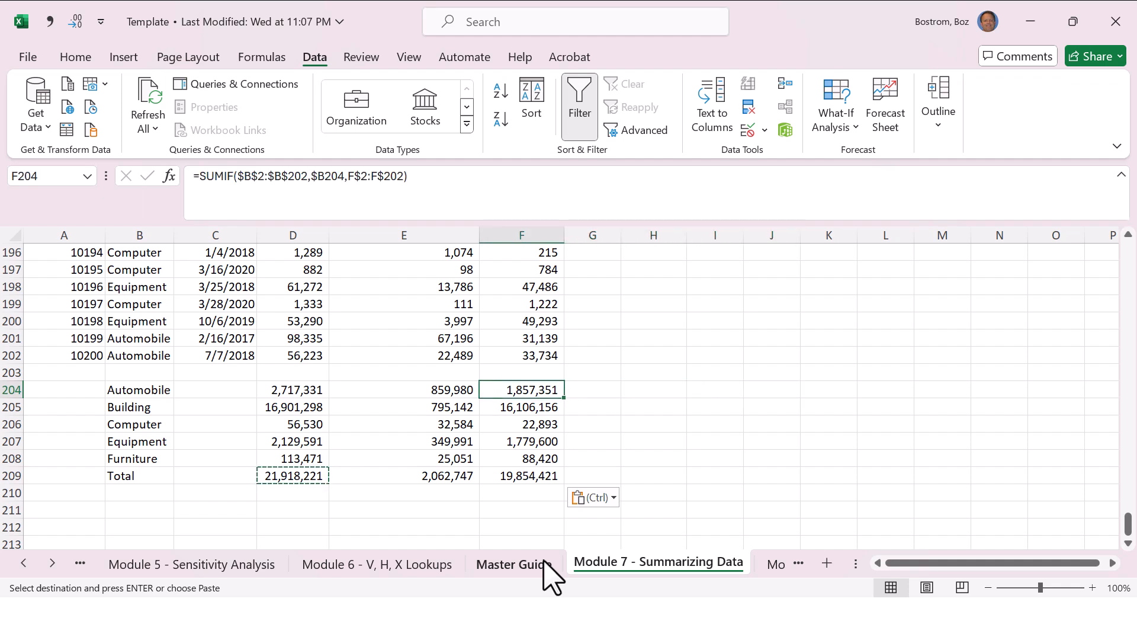
pyautogui.hotkey('shift', 'Down')
pyautogui.hotkey('shift', 'Down')
pyautogui.hotkey('shift', 'Down')
pyautogui.hotkey('shift', 'Down')
pyautogui.hotkey('shift', 'Down')
pyautogui.hotkey('shift', 'Left')
pyautogui.hotkey('shift', 'Left')
pyautogui.hotkey('shift', 'Left')
pyautogui.hotkey('shift', 'Left')
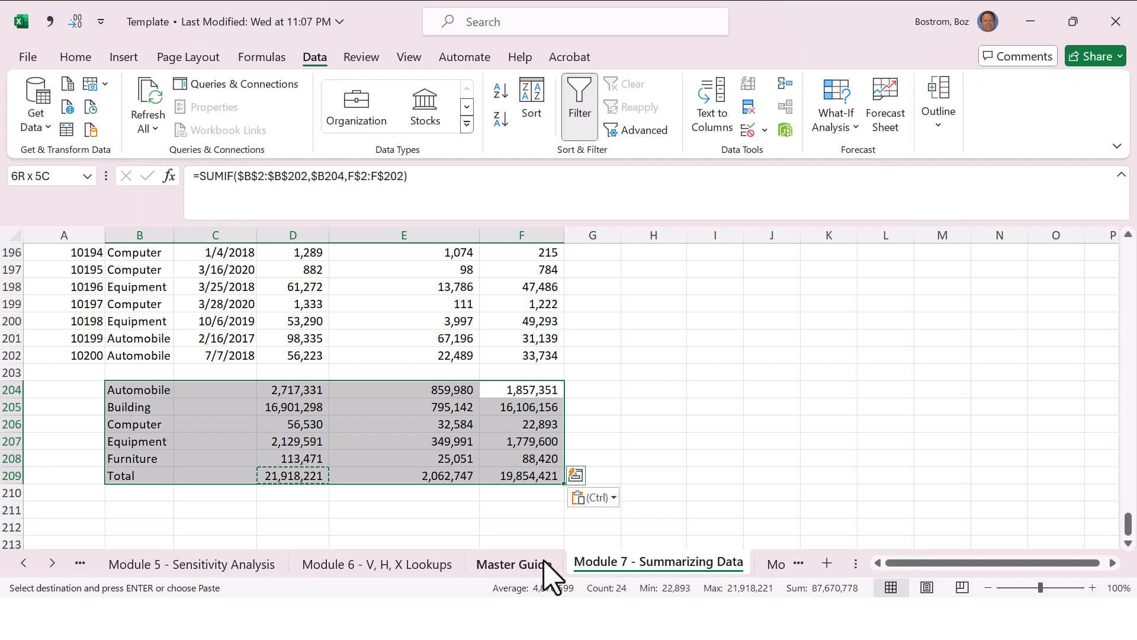
pyautogui.press('Delete')
# Step: Sort the asset list by Asset Type from A to Z
pyautogui.press('Left')
pyautogui.press('Left')
pyautogui.press('Left')
pyautogui.press('Left')
pyautogui.press('Left')
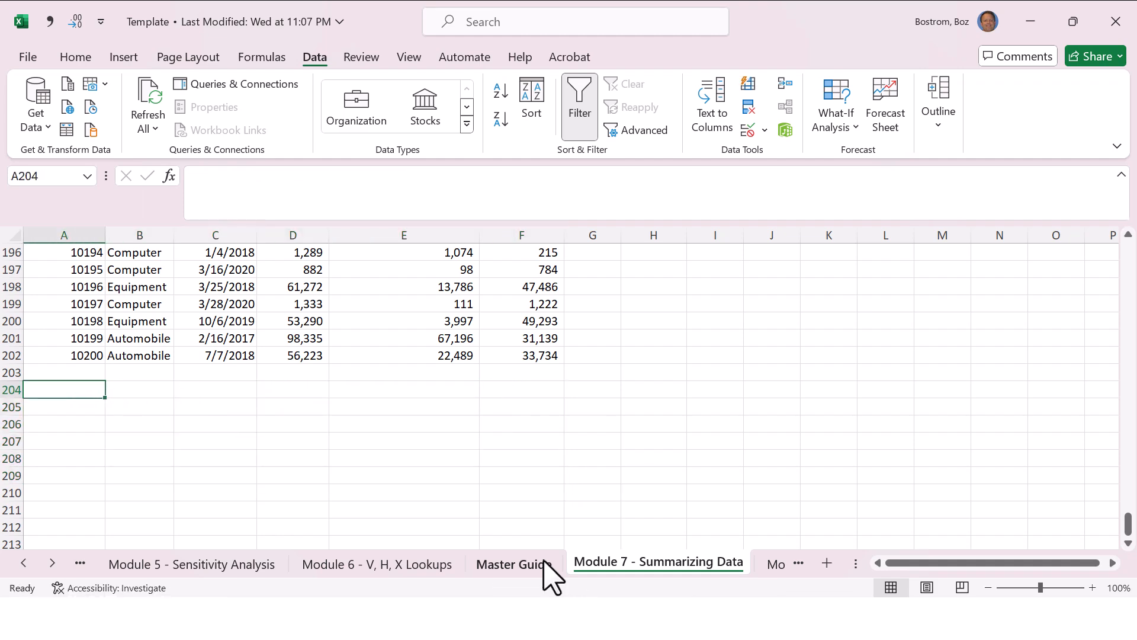
pyautogui.hotkey('ctrl', 'Up')
pyautogui.hotkey('ctrl', 'Up')
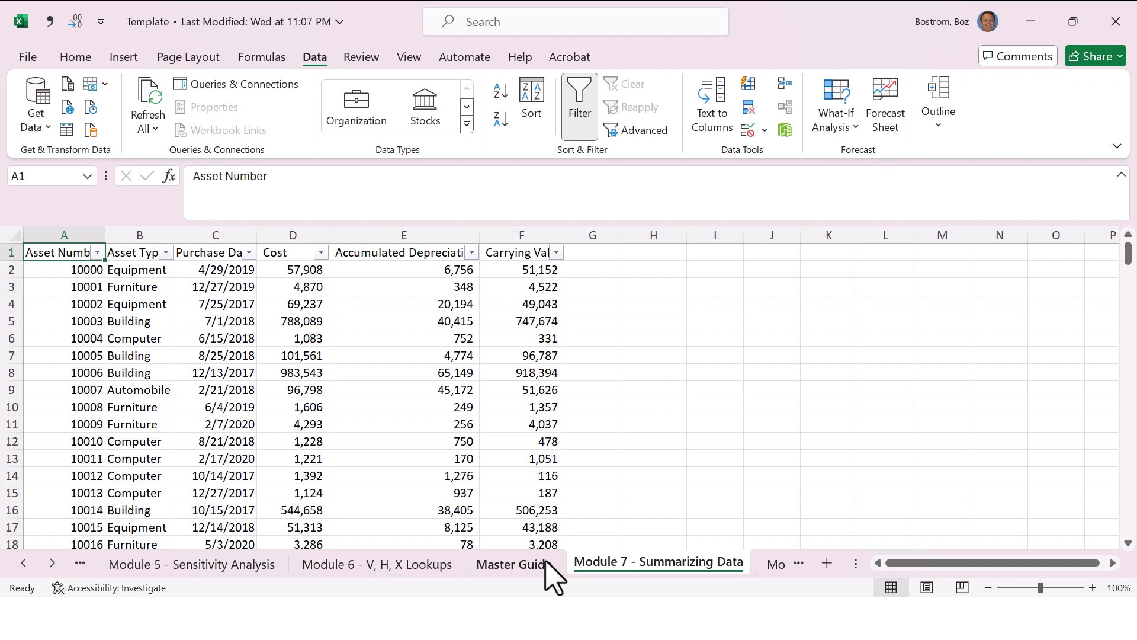
pyautogui.click(167, 253)
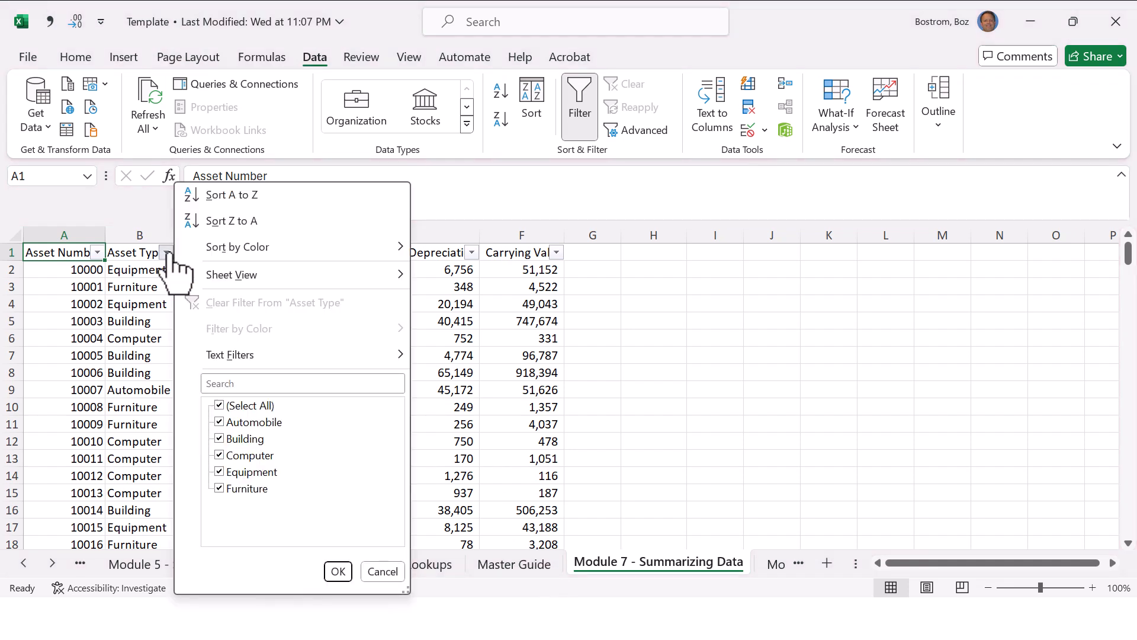
pyautogui.click(259, 200)
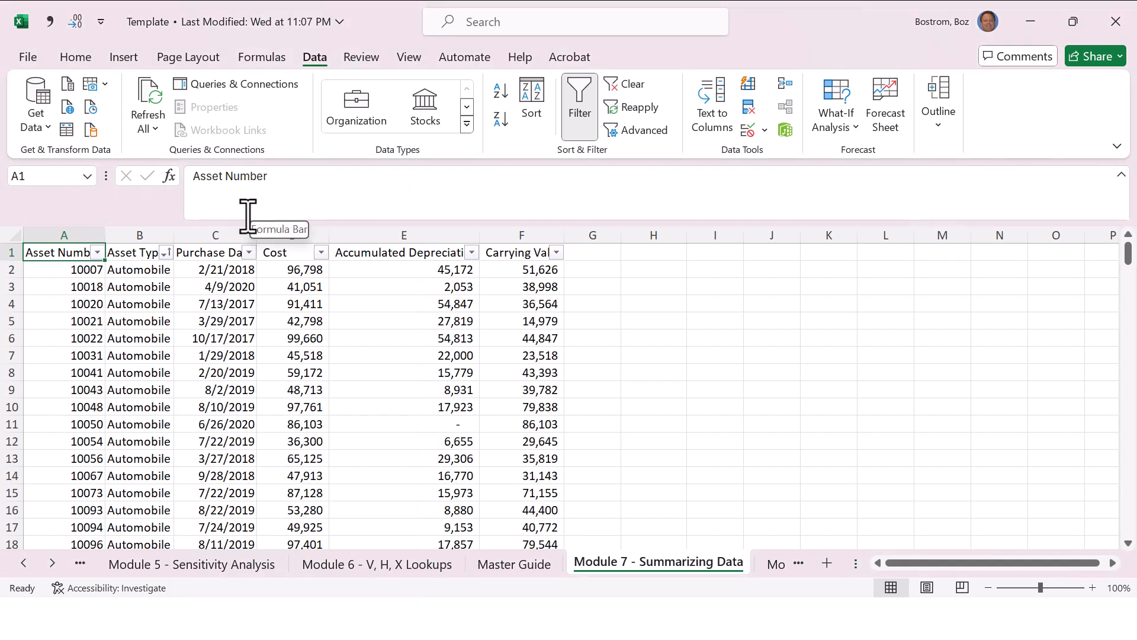
# Step: Add Sum subtotals for Cost, Accumulated Depreciation and Carrying Value at each change in Asset Type
pyautogui.click(146, 301)
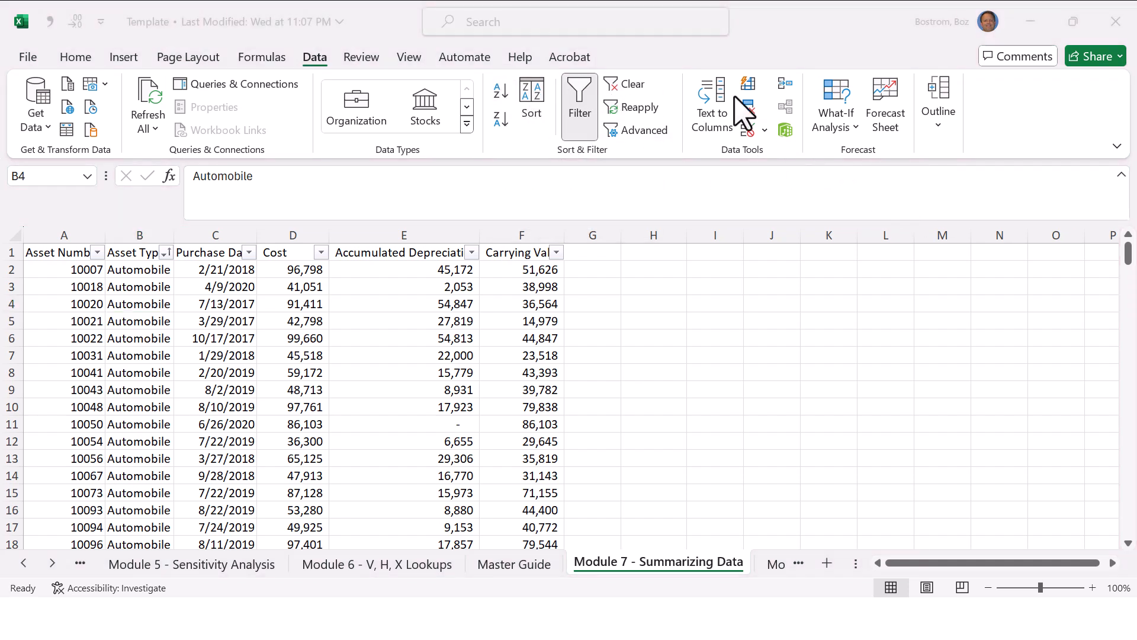
pyautogui.click(936, 126)
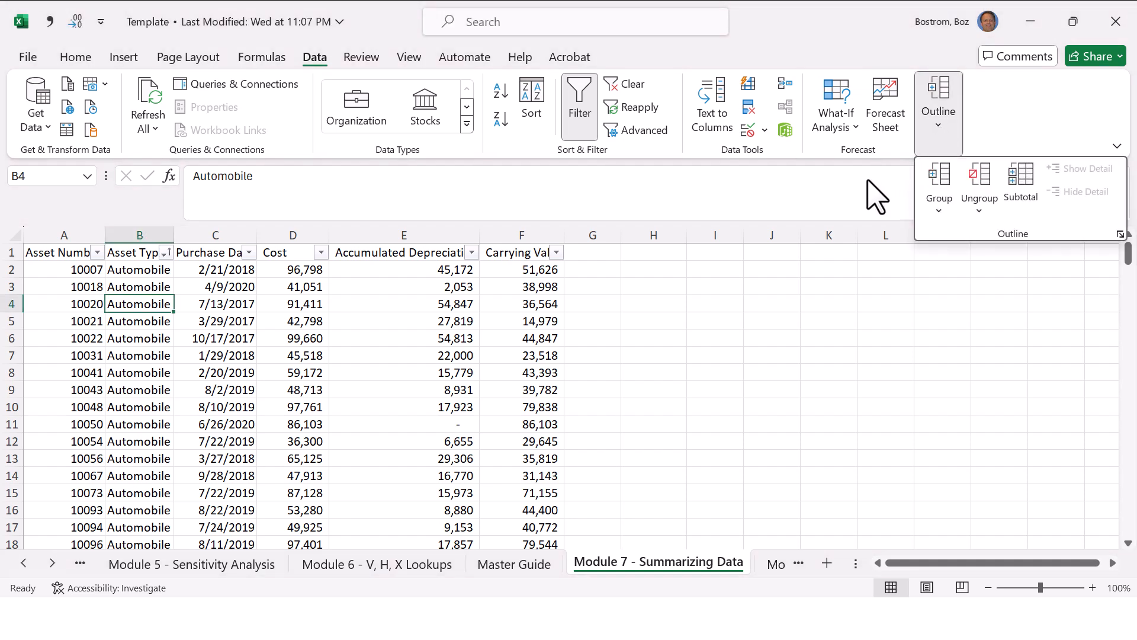
pyautogui.click(943, 132)
pyautogui.click(1018, 180)
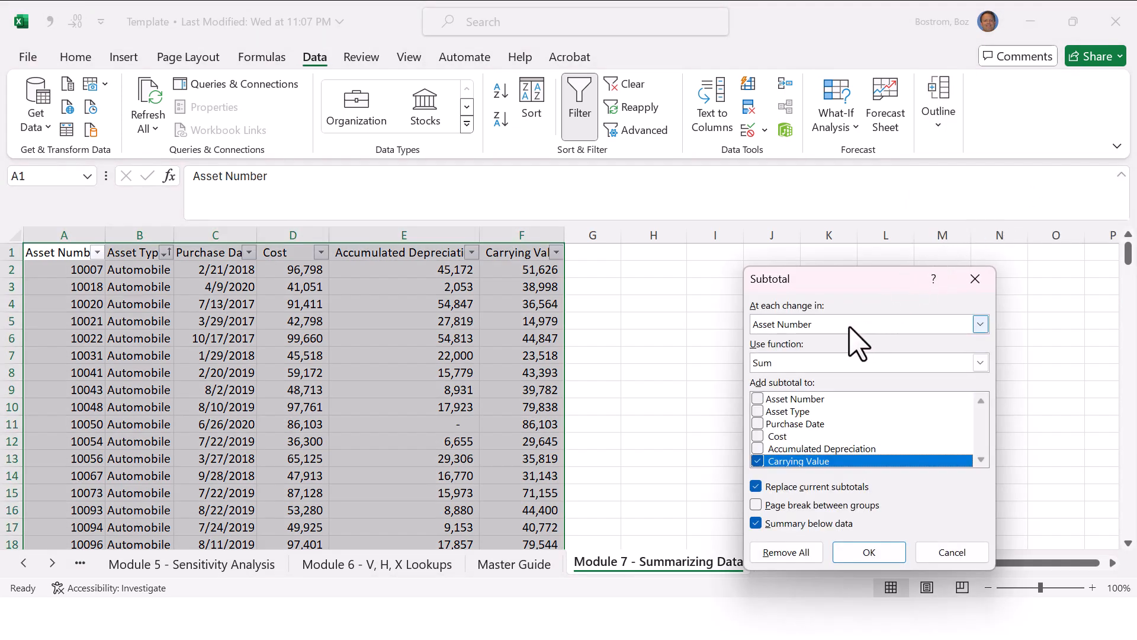
pyautogui.click(847, 324)
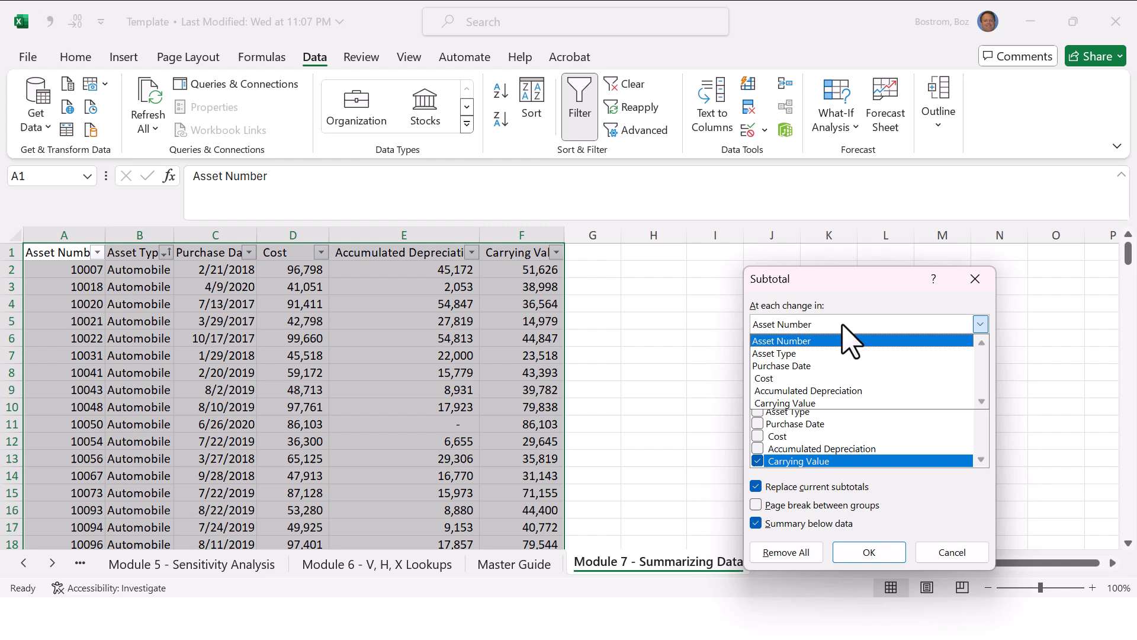
pyautogui.click(821, 353)
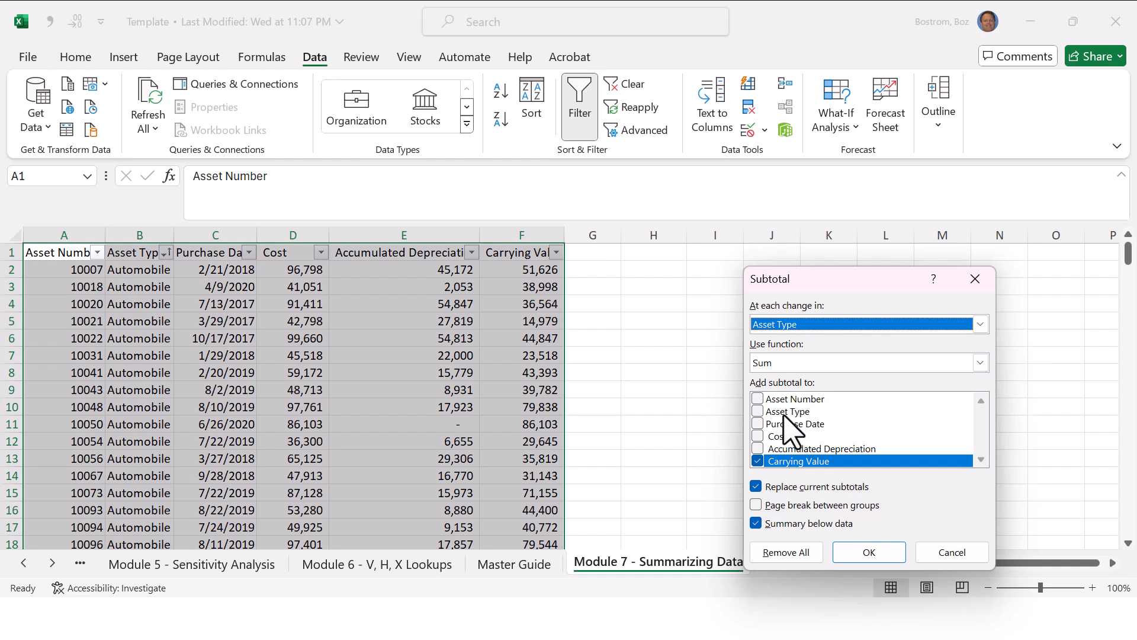
pyautogui.click(759, 438)
pyautogui.click(758, 448)
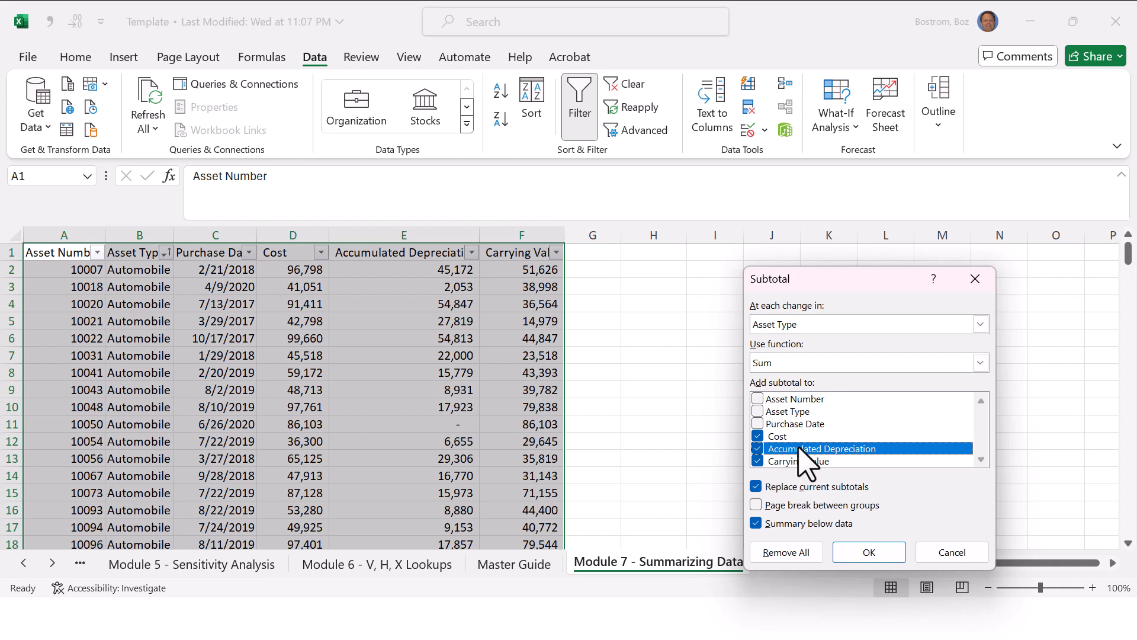
pyautogui.click(855, 551)
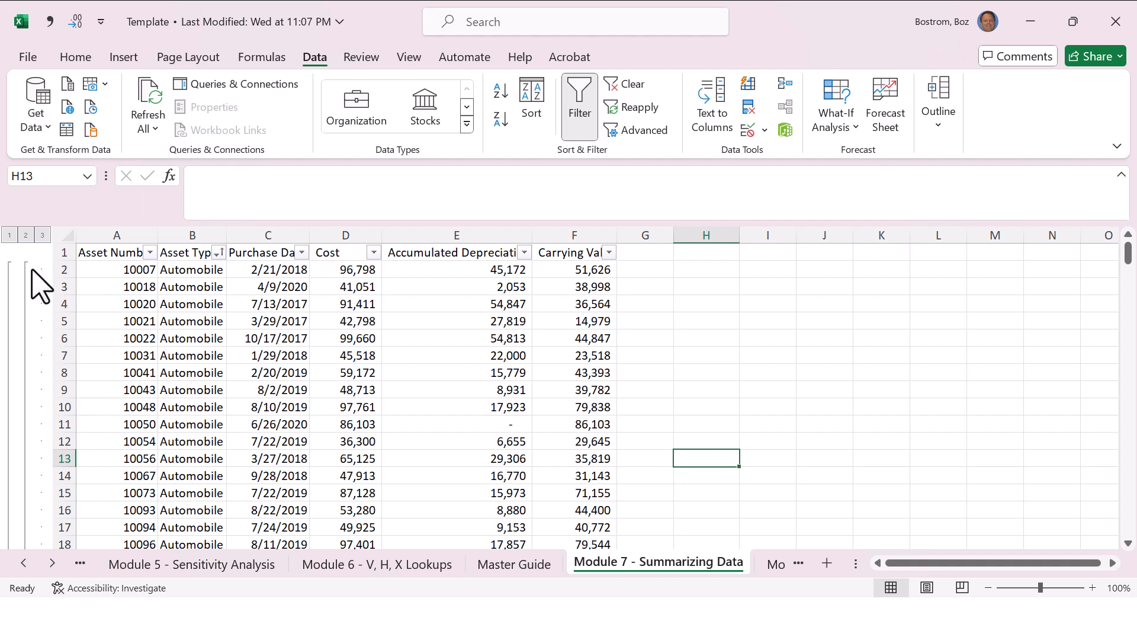
# Step: Look through the fully expanded asset list down to the Furniture Total and Grand Total rows, ending back at A1
pyautogui.click(10, 236)
pyautogui.click(42, 235)
pyautogui.press('pagedown')
pyautogui.press('pagedown')
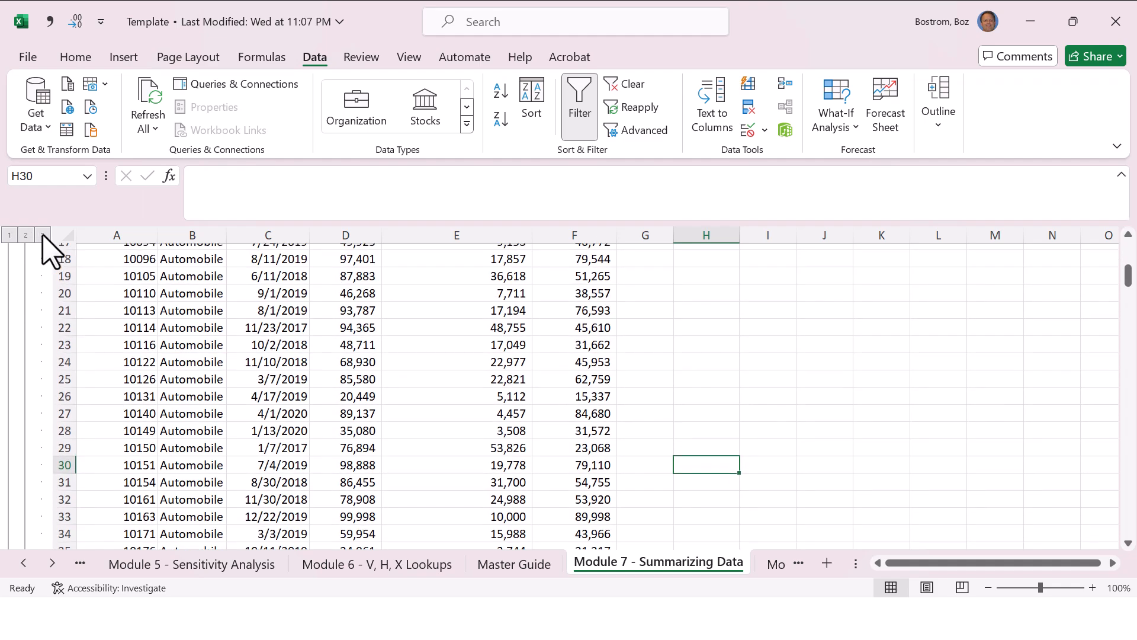
pyautogui.press('Left')
pyautogui.press('Left')
pyautogui.press('pagedown')
pyautogui.press('pagedown')
pyautogui.press('pagedown')
pyautogui.press('pagedown')
pyautogui.press('pagedown')
pyautogui.press('pagedown')
pyautogui.press('pagedown')
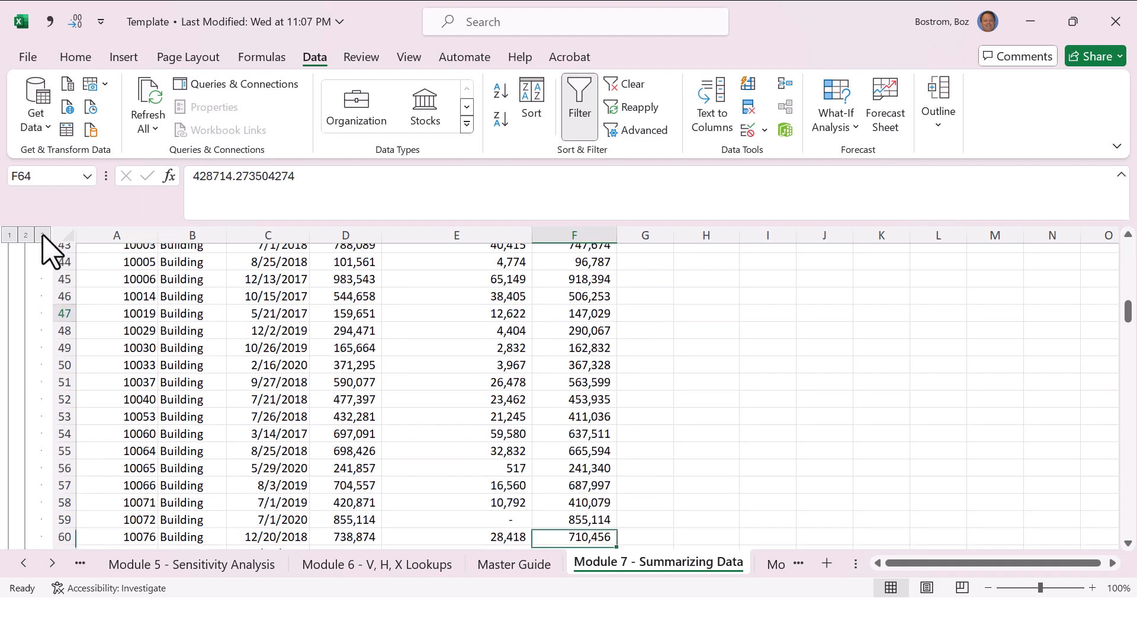
pyautogui.press('pagedown')
pyautogui.press('pagedown')
pyautogui.press('pagedown')
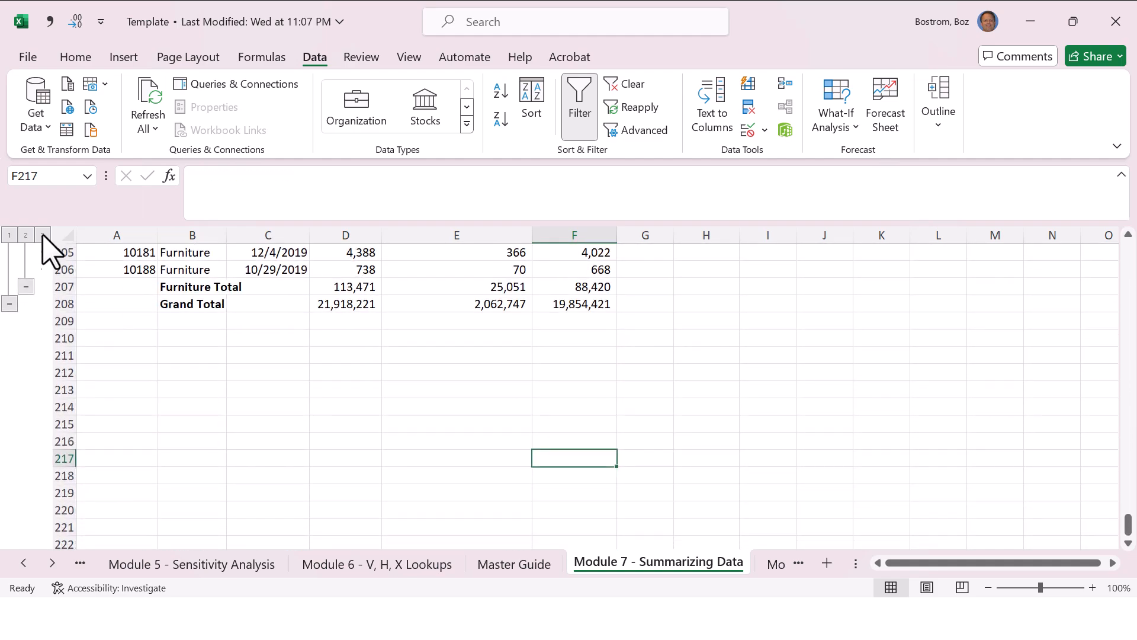
pyautogui.hotkey('ctrl', 'Home')
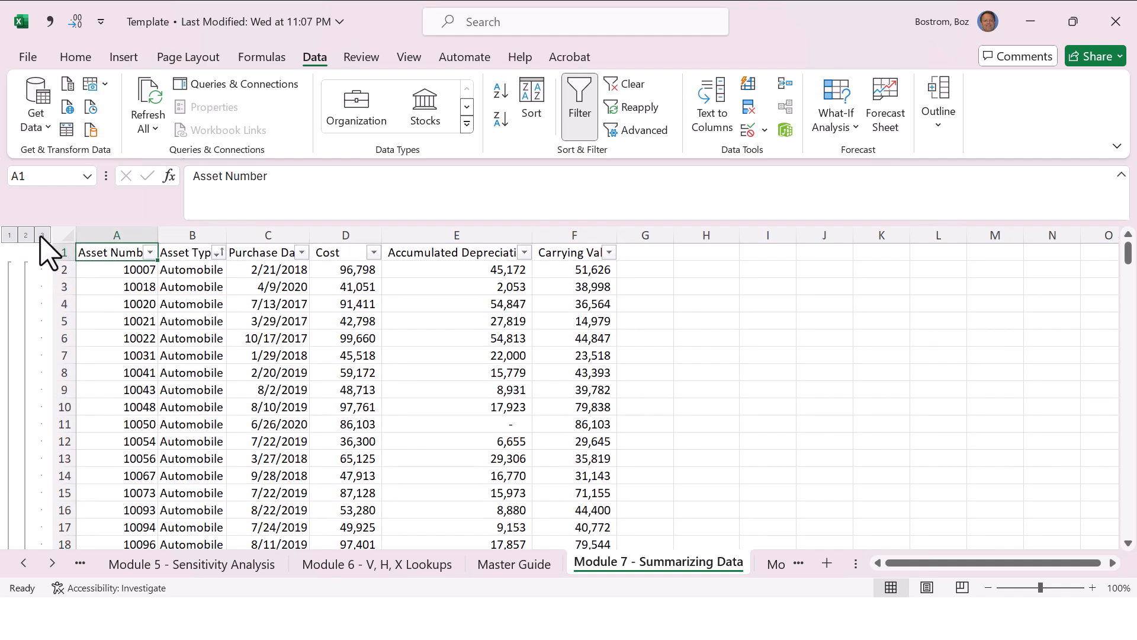
# Step: Collapse the outline to the asset type totals, checking the Grand Total cost formula in D208 and the grand-total-only view
pyautogui.click(26, 235)
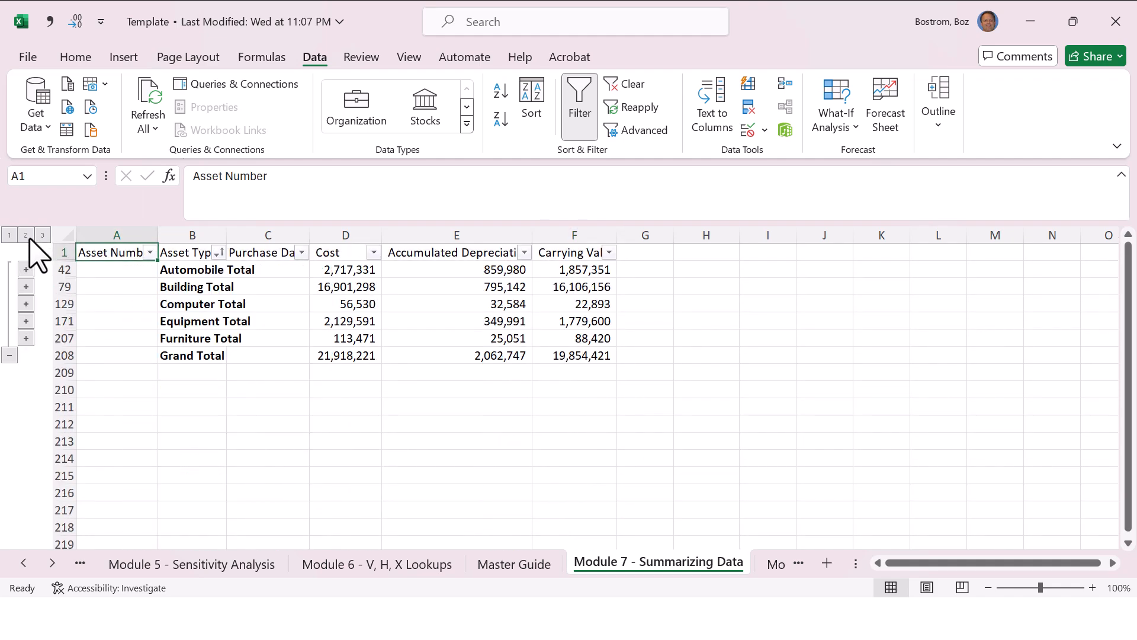
pyautogui.press('Right')
pyautogui.press('Right')
pyautogui.press('Right')
pyautogui.press('Down')
pyautogui.press('Down')
pyautogui.press('Down')
pyautogui.press('Down')
pyautogui.press('Down')
pyautogui.press('Down')
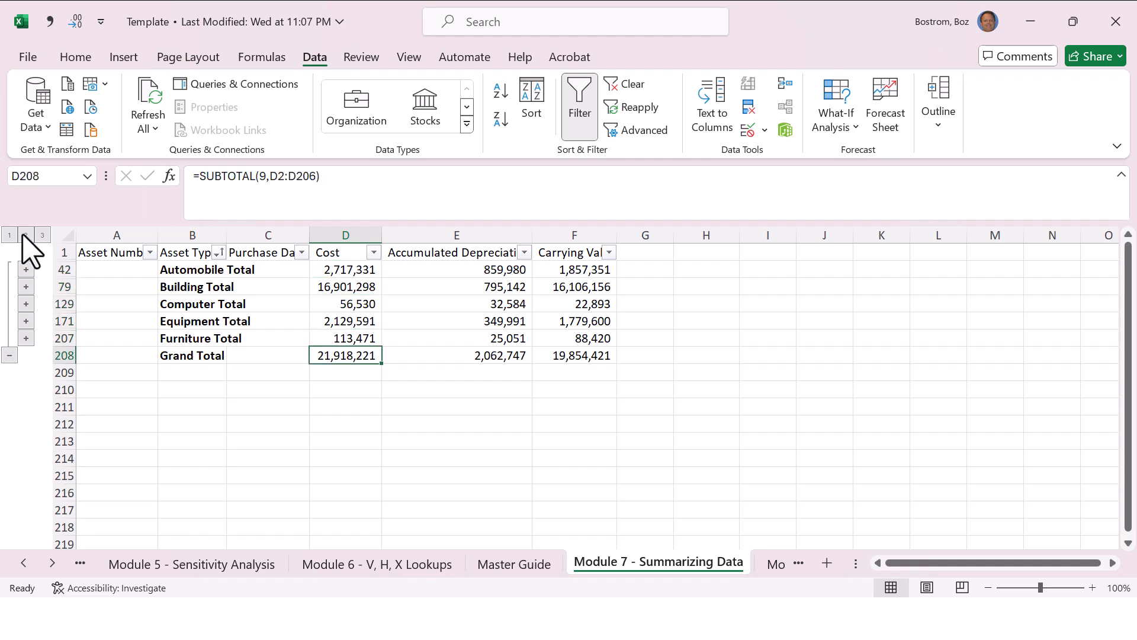
pyautogui.click(9, 235)
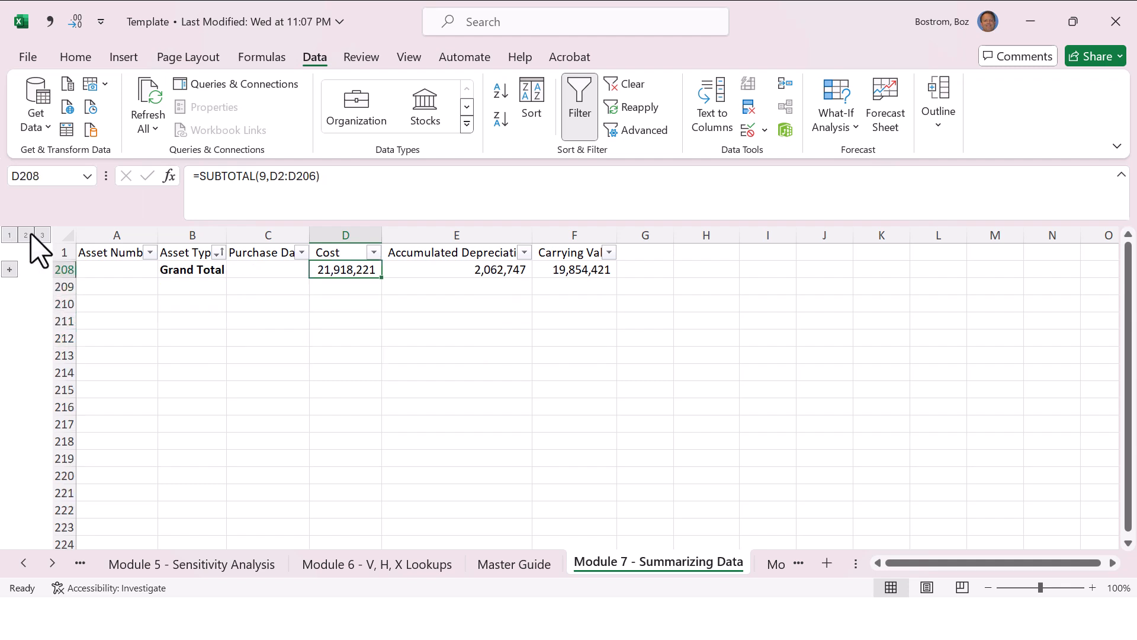
pyautogui.click(28, 235)
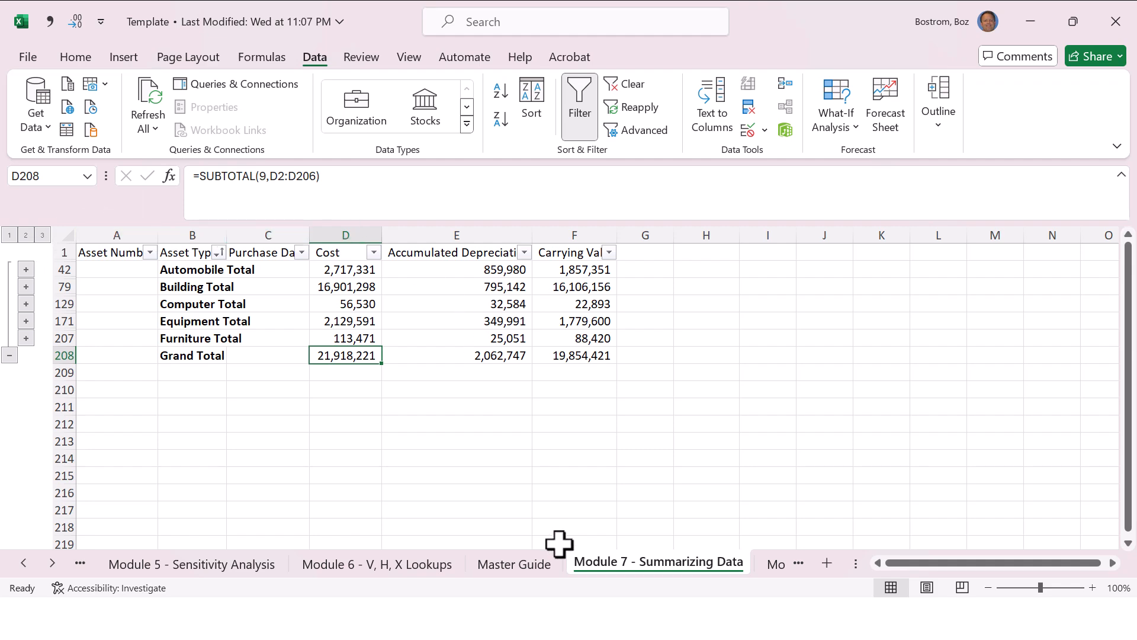
# Step: Check the Module 7 Visible Cells Only entry on the Master Guide sheet, ending back on the Module 7 sheet
pyautogui.click(545, 564)
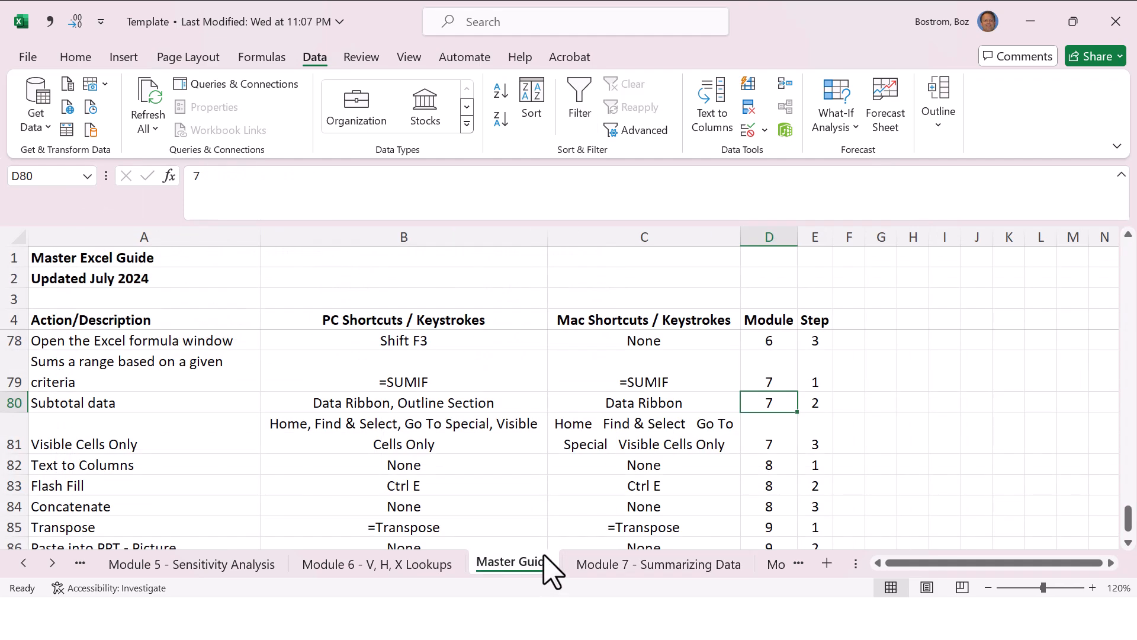
pyautogui.press('Down')
pyautogui.press('Left')
pyautogui.press('Left')
pyautogui.press('Left')
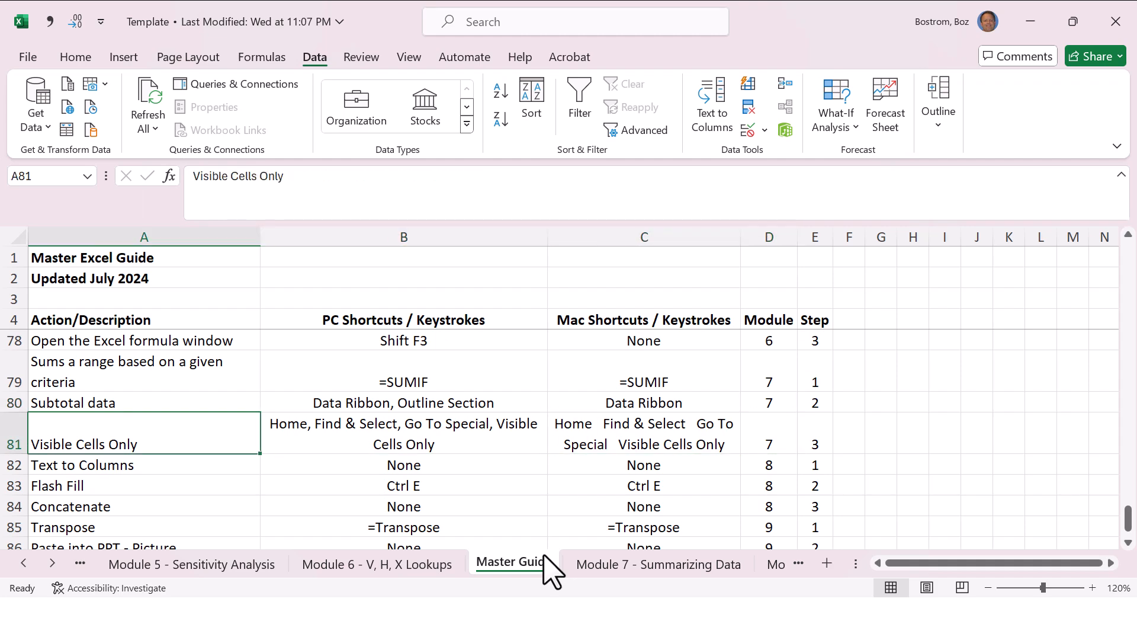
pyautogui.press('Right')
pyautogui.press('Right')
pyautogui.press('Right')
pyautogui.hotkey('ctrl', 'pagedown')
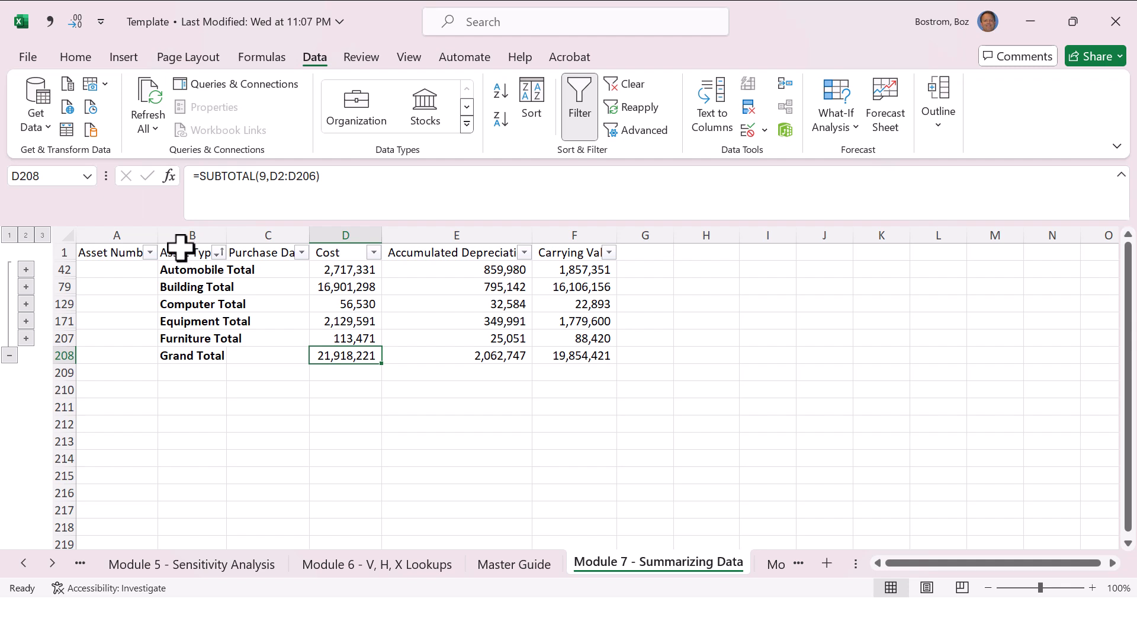
# Step: Copy the collapsed subtotal table B1:F208 and add a new blank sheet after the Module 7 sheet
pyautogui.moveTo(184, 252); pyautogui.dragTo(555, 349)
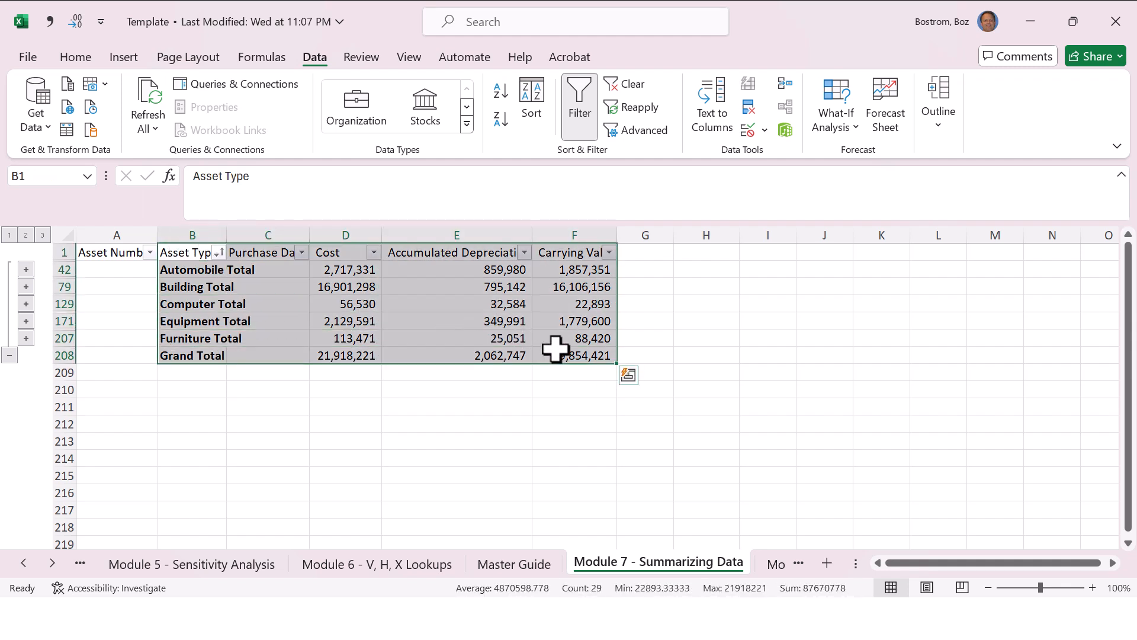
pyautogui.hotkey('ctrl', 'c')
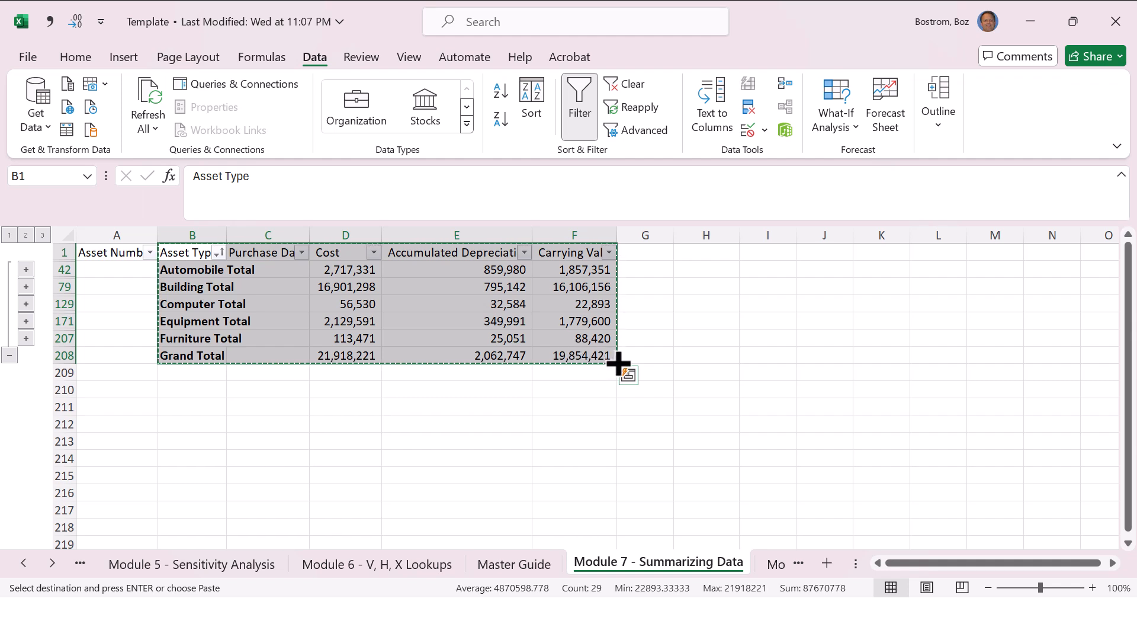
pyautogui.click(828, 564)
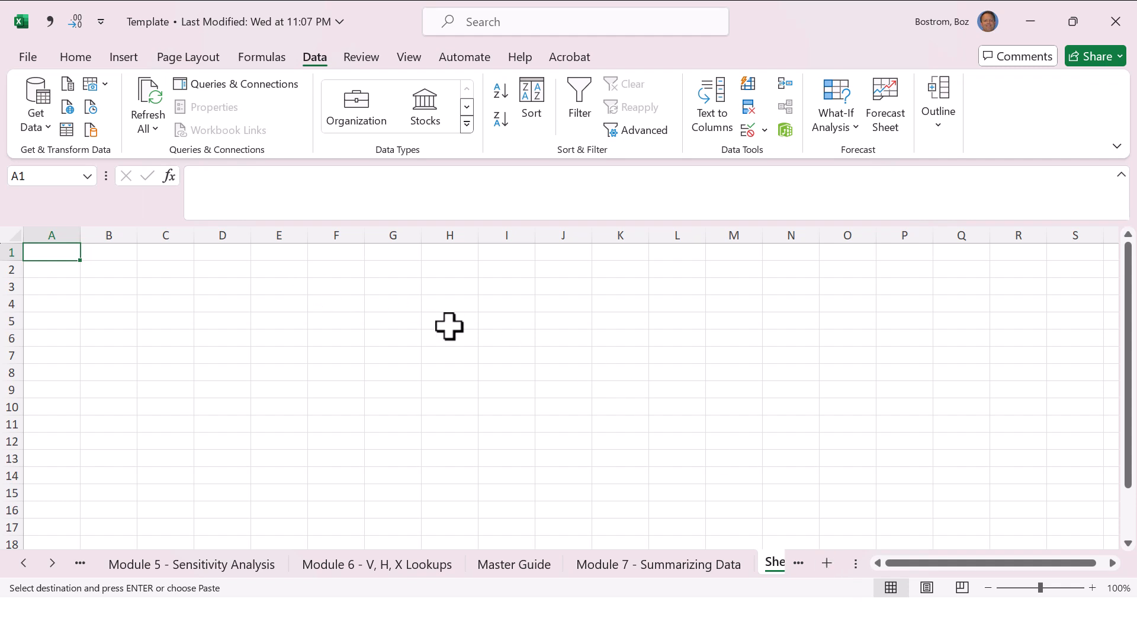
# Step: Try pasting the copied subtotal table at A1 of the new sheet, inspect the pasted rows, and undo the paste
pyautogui.hotkey('ctrl', 'v')
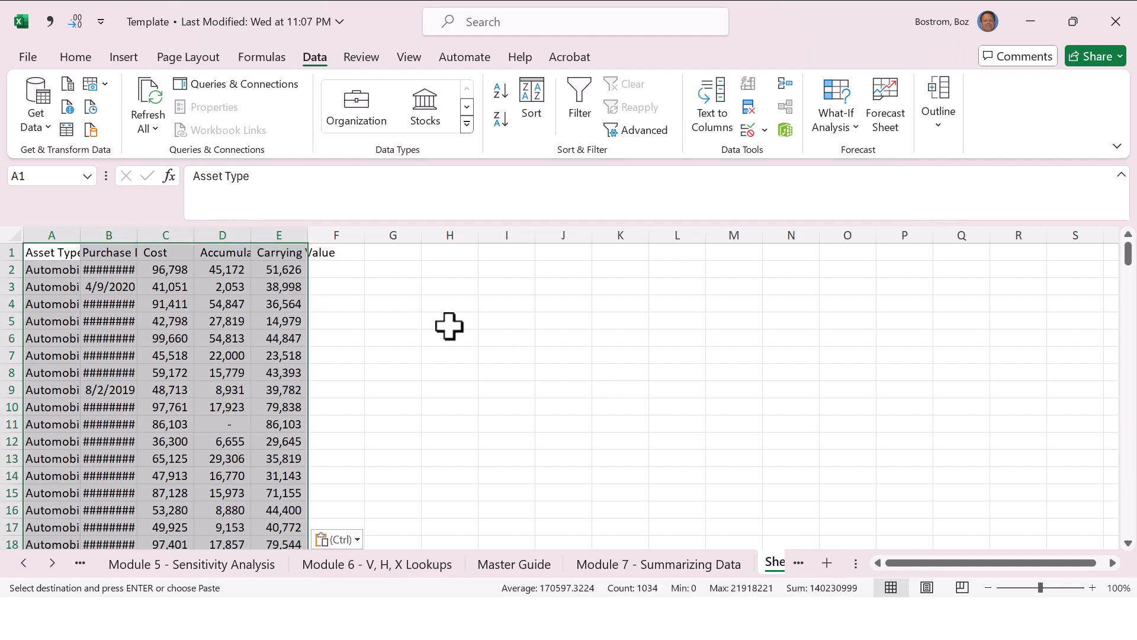
pyautogui.click(136, 356)
pyautogui.click(68, 299)
pyautogui.press('Right')
pyautogui.press('Right')
pyautogui.press('Right')
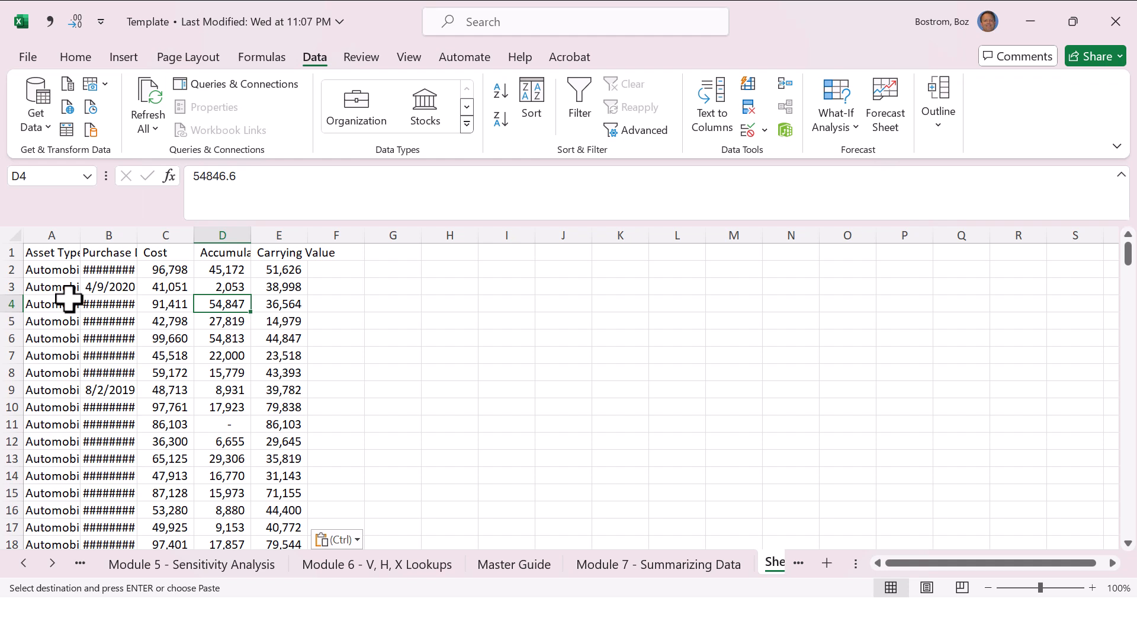
pyautogui.hotkey('ctrl', 'z')
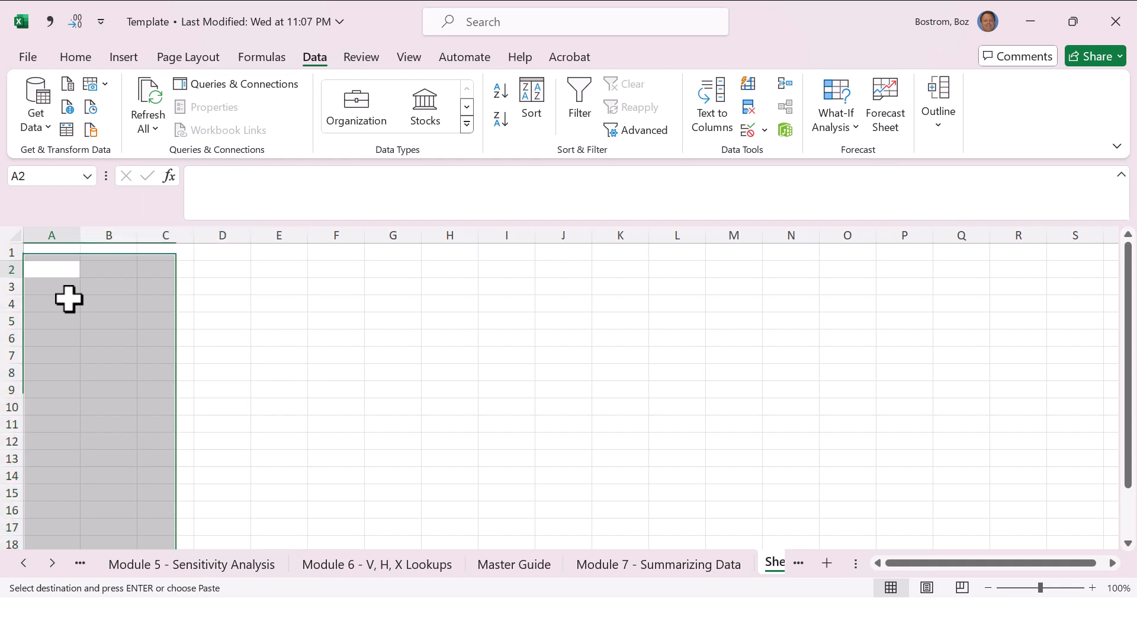
pyautogui.press('Down')
# Step: On the Module 7 sheet, restrict the B1:F208 selection to visible cells only and copy it
pyautogui.hotkey('ctrl', 'pageup')
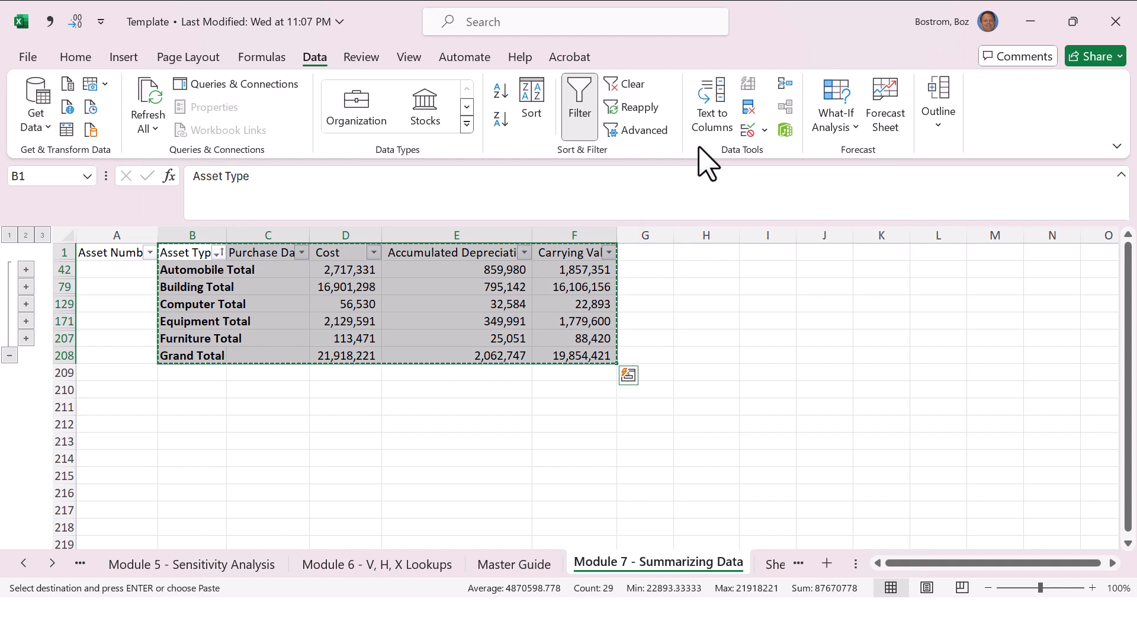
pyautogui.hotkey('ctrl', 'g')
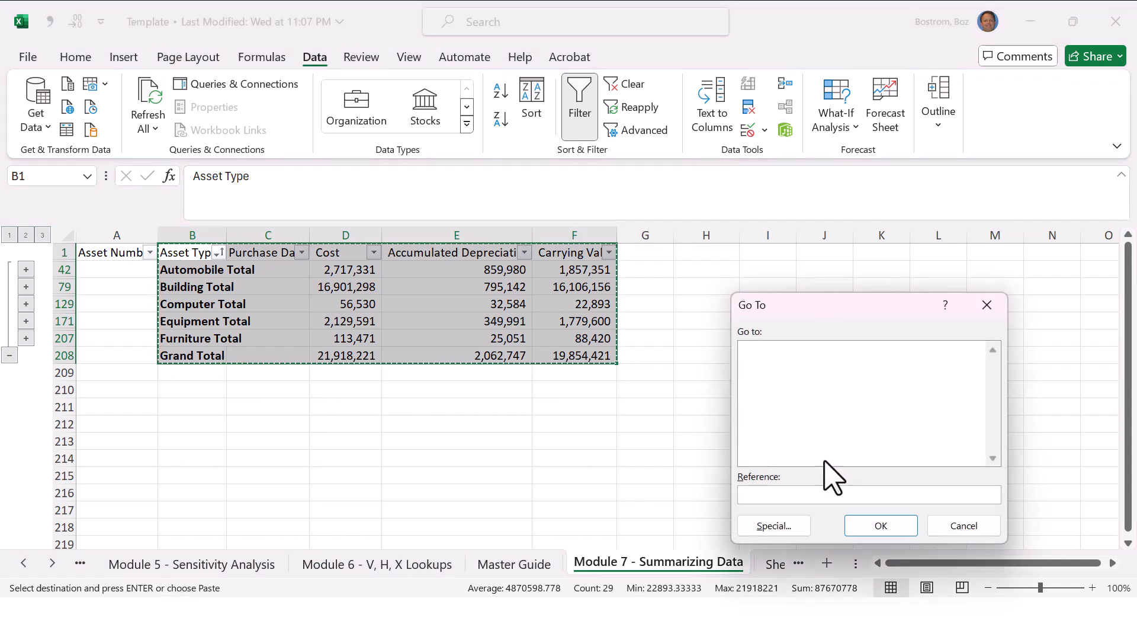
pyautogui.click(790, 524)
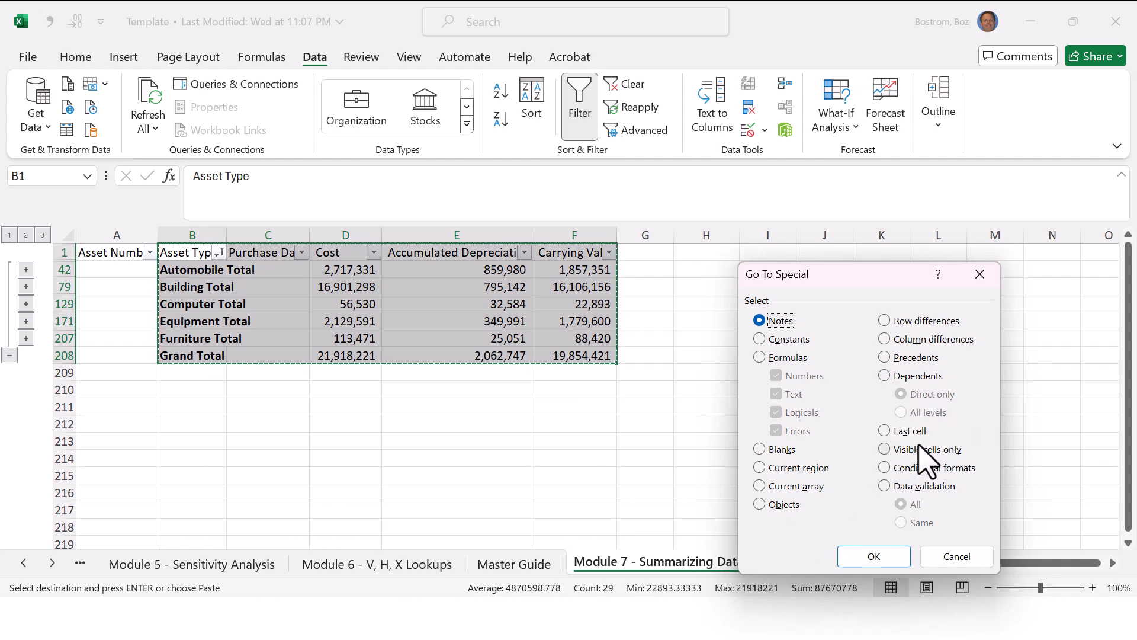
pyautogui.click(883, 450)
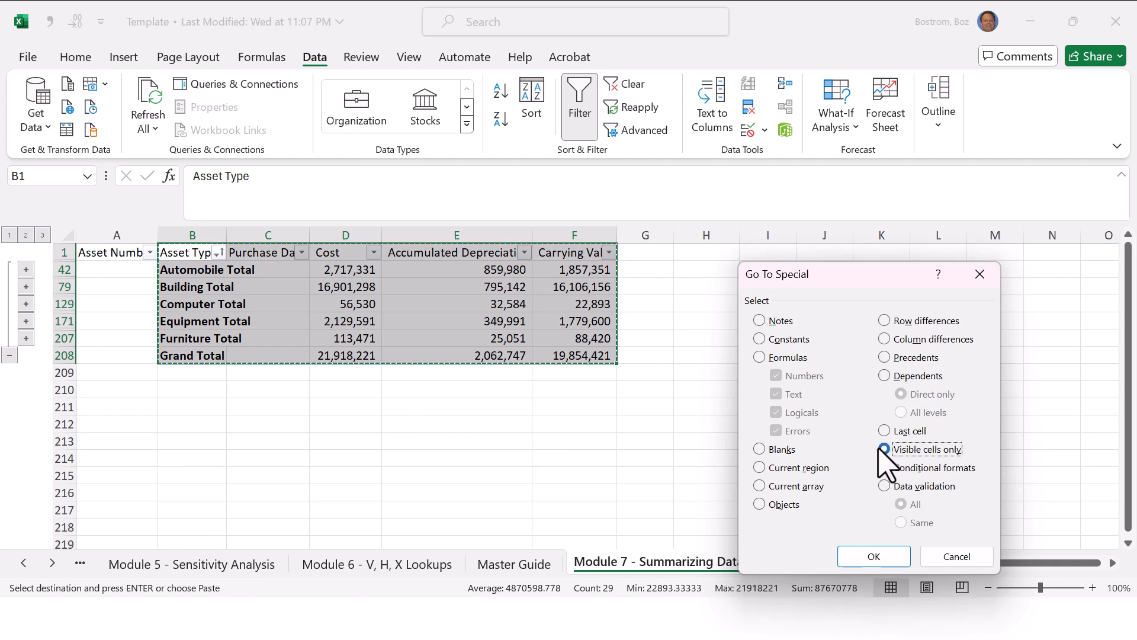
pyautogui.click(871, 555)
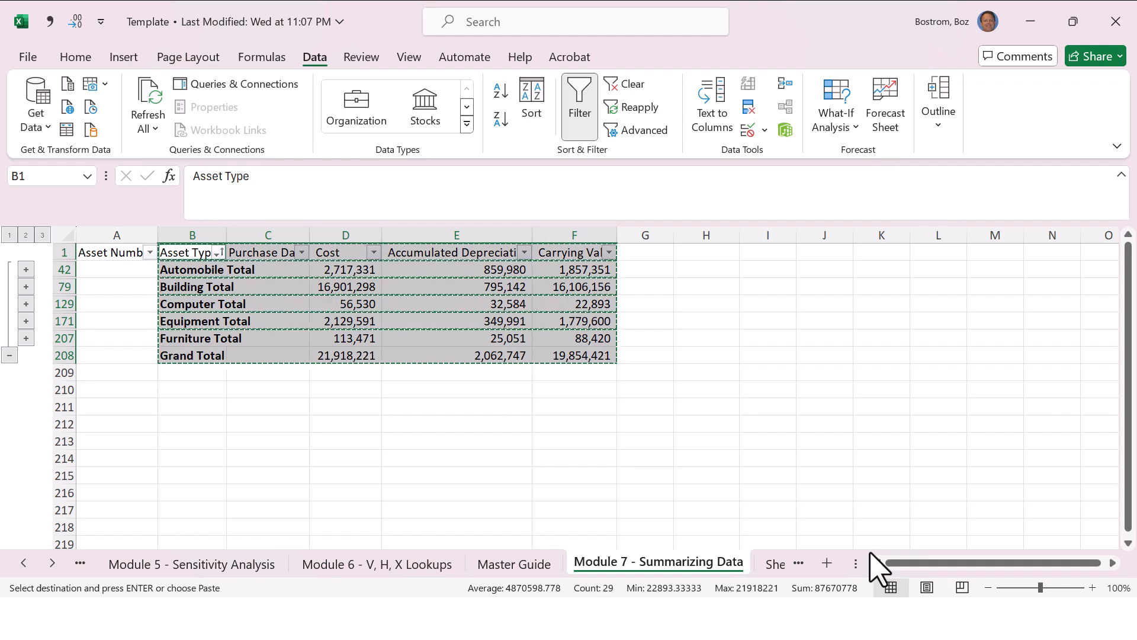
# Step: Paste the copied visible subtotal rows at A1 of Sheet2
pyautogui.hotkey('ctrl', 'pagedown')
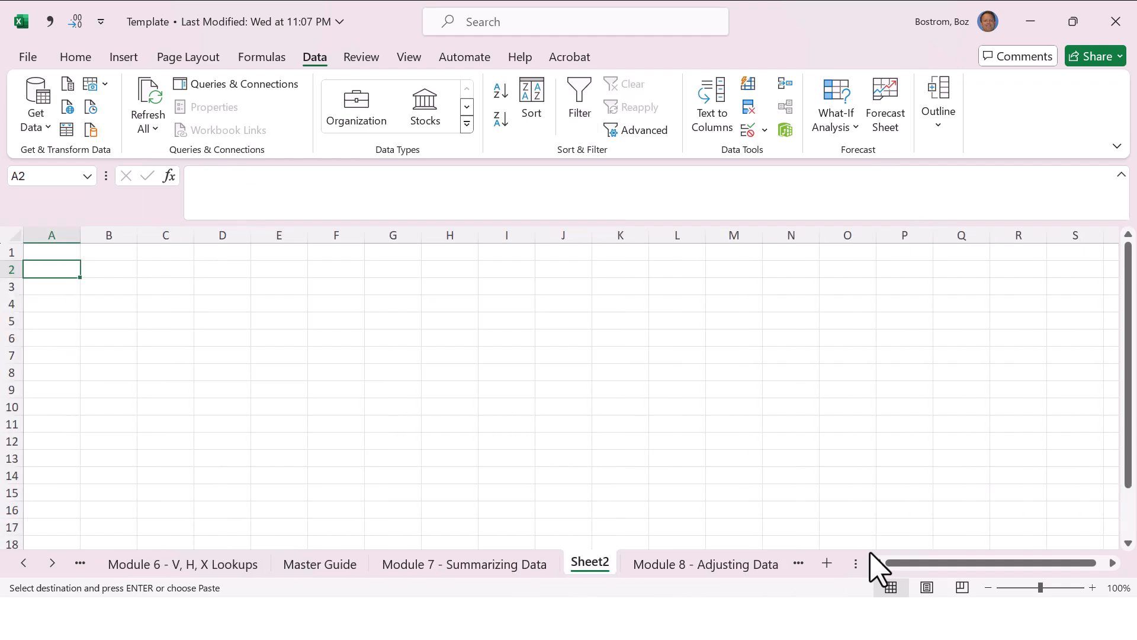
pyautogui.click(47, 251)
pyautogui.hotkey('ctrl', 'v')
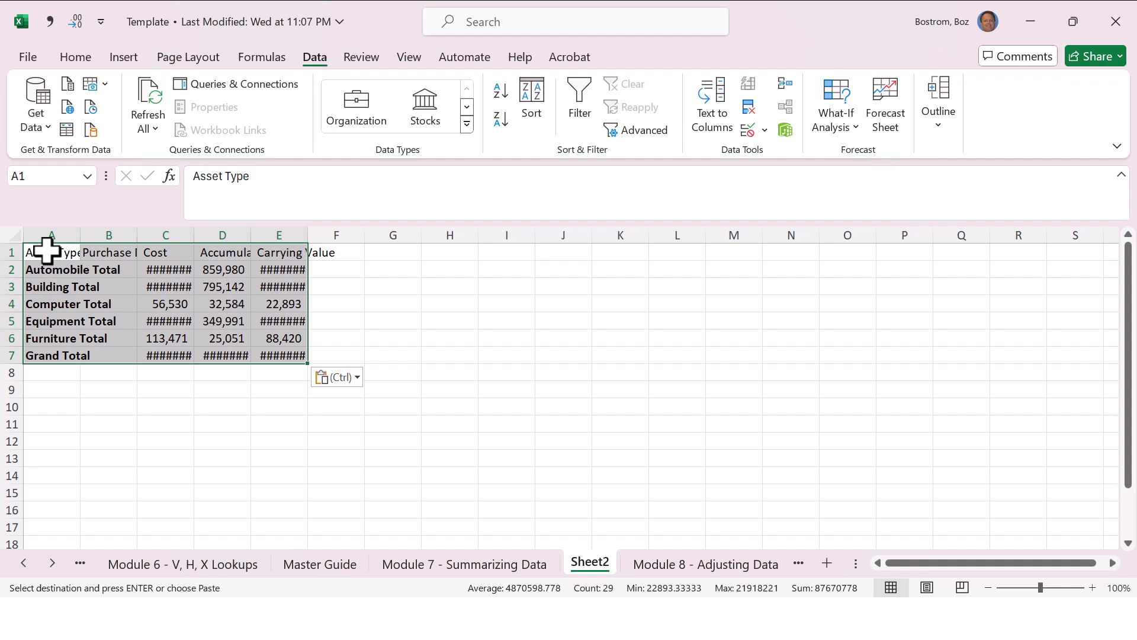
# Step: Autofit the widths of all columns on Sheet2 to their contents
pyautogui.doubleClick(79, 231)
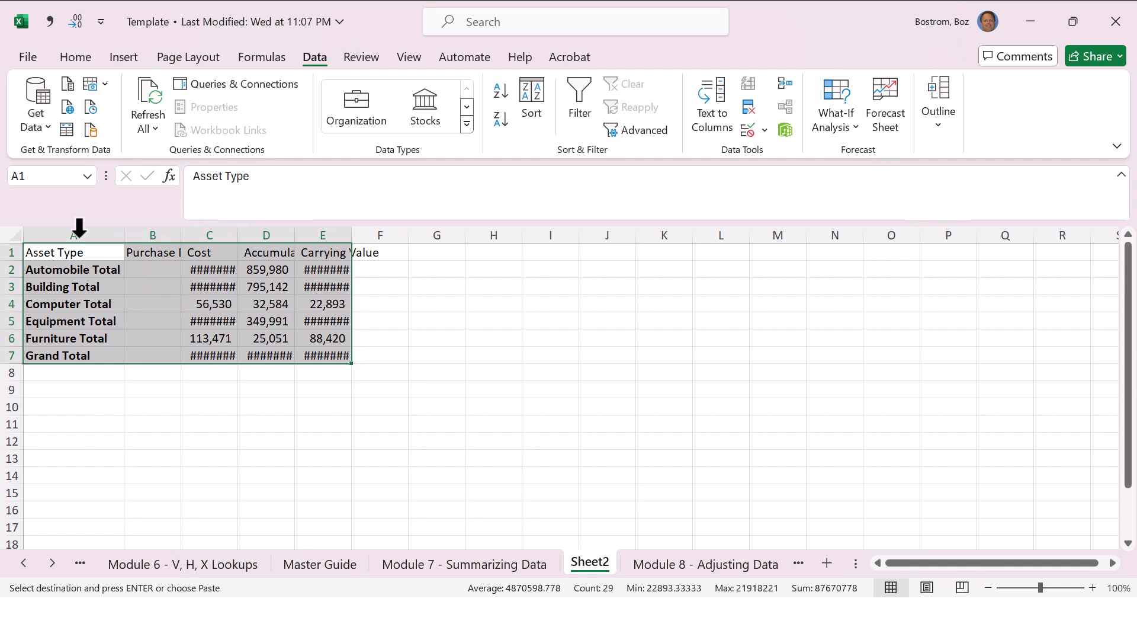
pyautogui.click(13, 237)
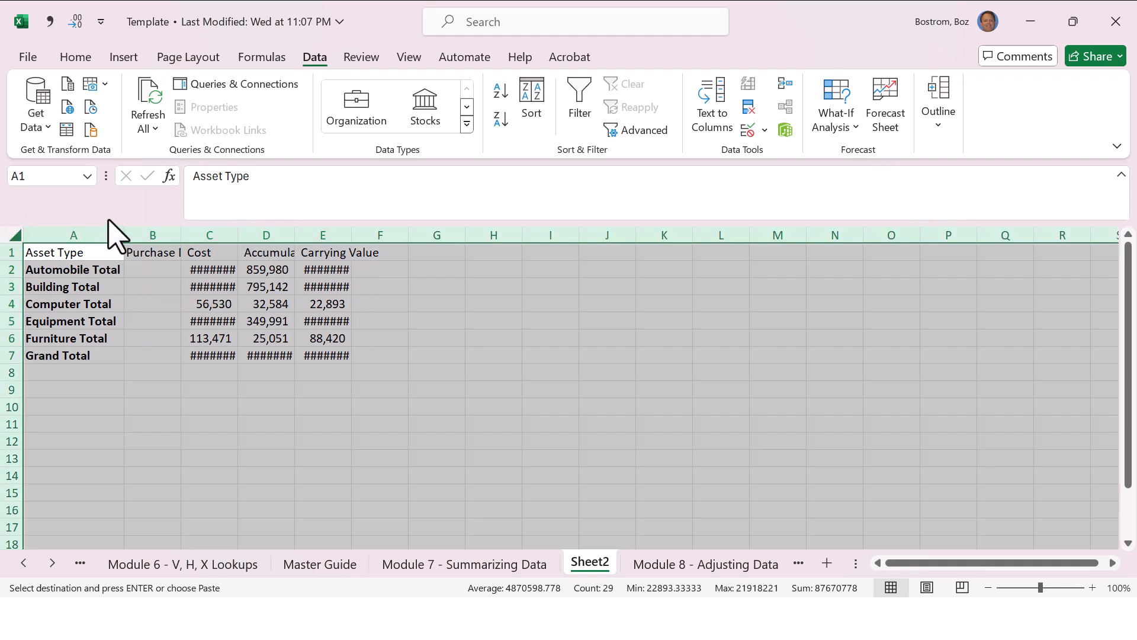
pyautogui.doubleClick(126, 231)
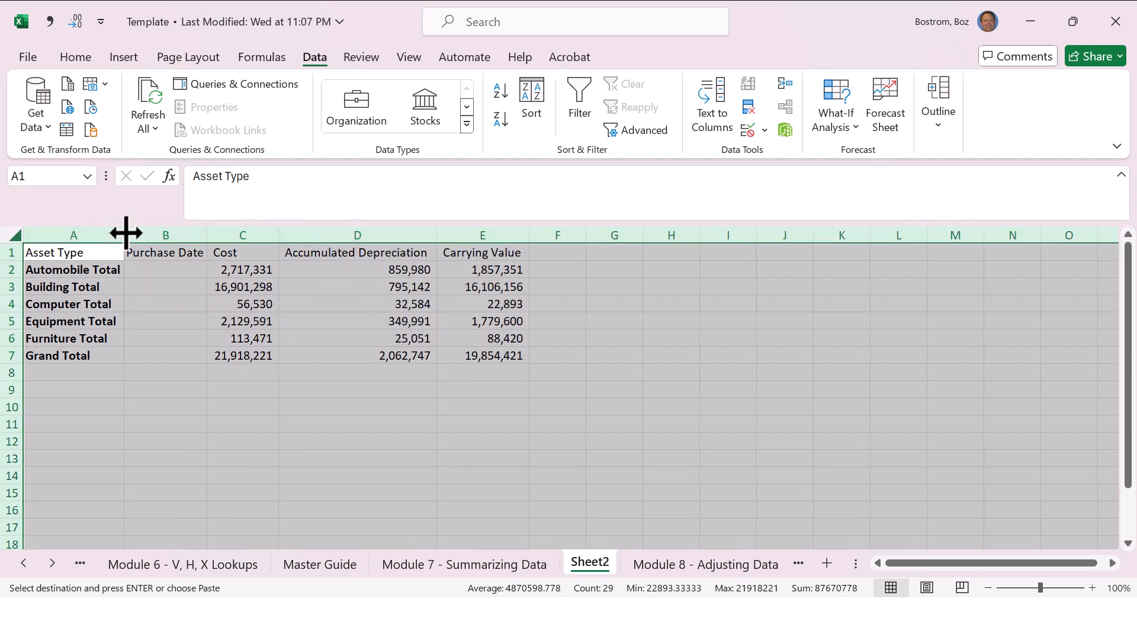
pyautogui.click(499, 304)
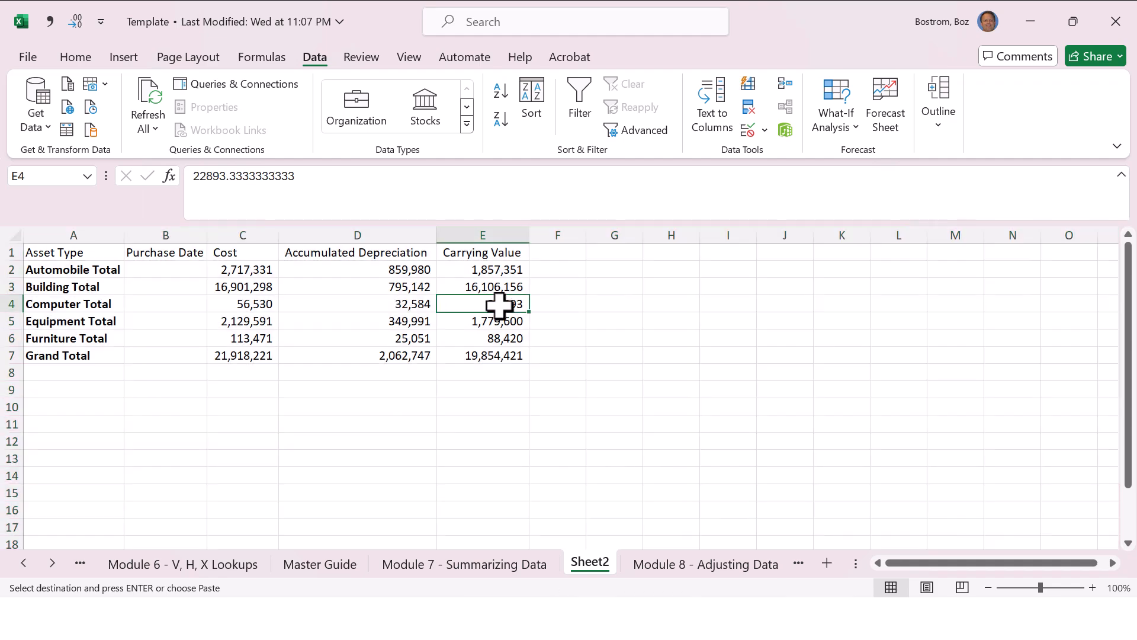
# Step: On the Module 7 sheet, reselect the subtotal table B1:F208 and restrict the selection to visible cells only
pyautogui.hotkey('ctrl', 'pageup')
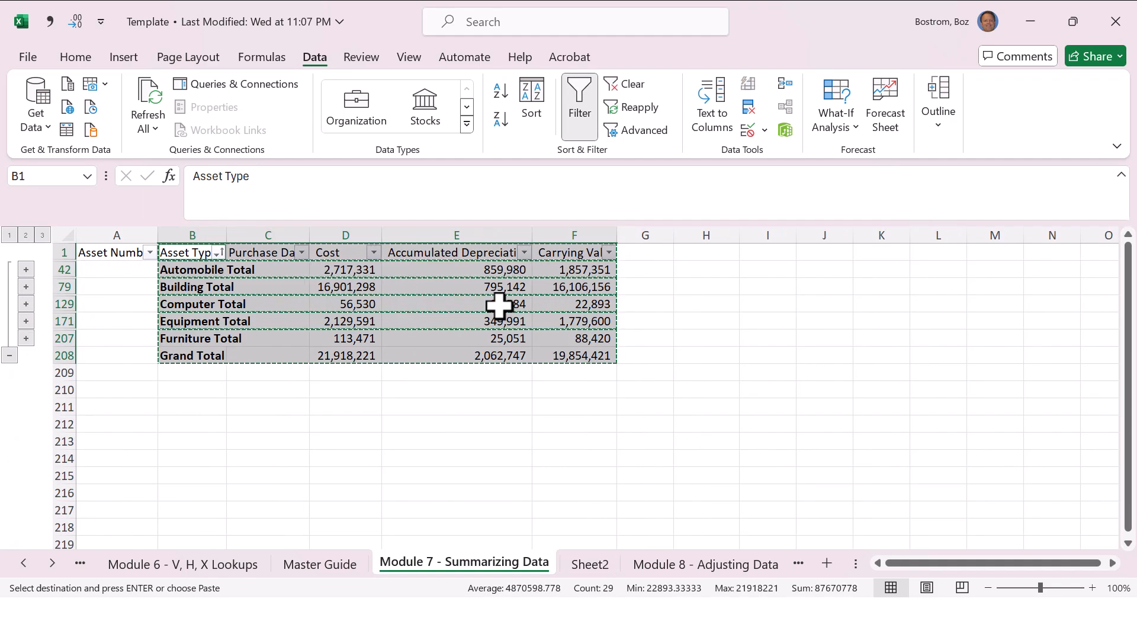
pyautogui.press('Down')
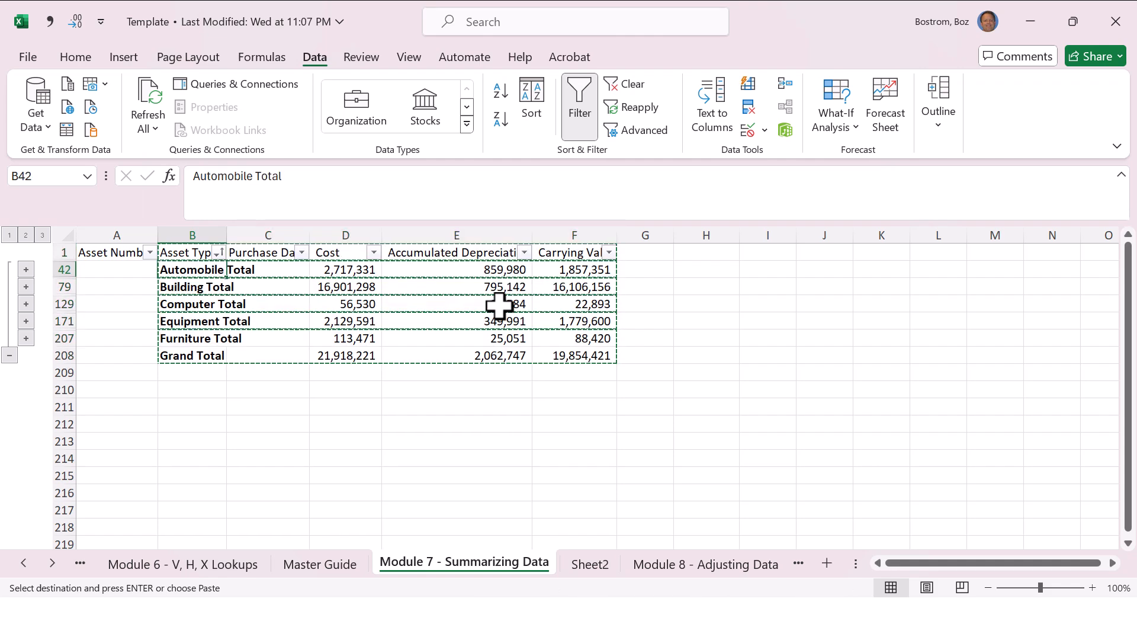
pyautogui.press('Down')
pyautogui.press('Up')
pyautogui.press('Up')
pyautogui.hotkey('shift', 'Right')
pyautogui.hotkey('shift', 'Right')
pyautogui.hotkey('shift', 'Right')
pyautogui.hotkey('shift', 'Right')
pyautogui.hotkey('shift', 'Down')
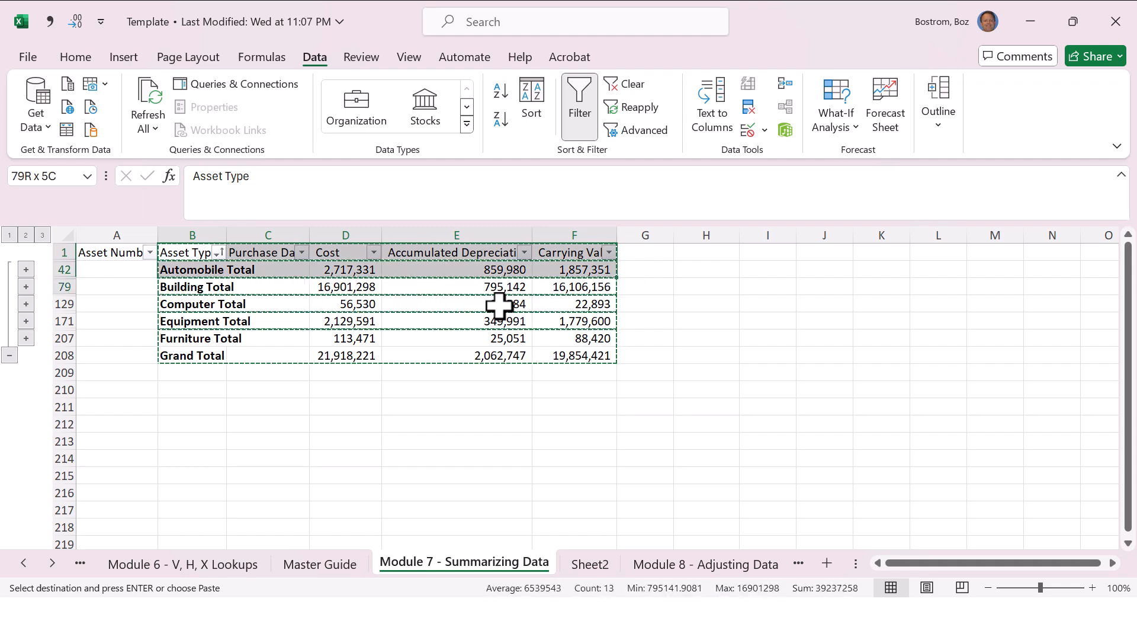
pyautogui.hotkey('shift', 'Down')
pyautogui.hotkey('shift', 'Down')
pyautogui.hotkey('shift', 'Down')
pyautogui.hotkey('shift', 'Down')
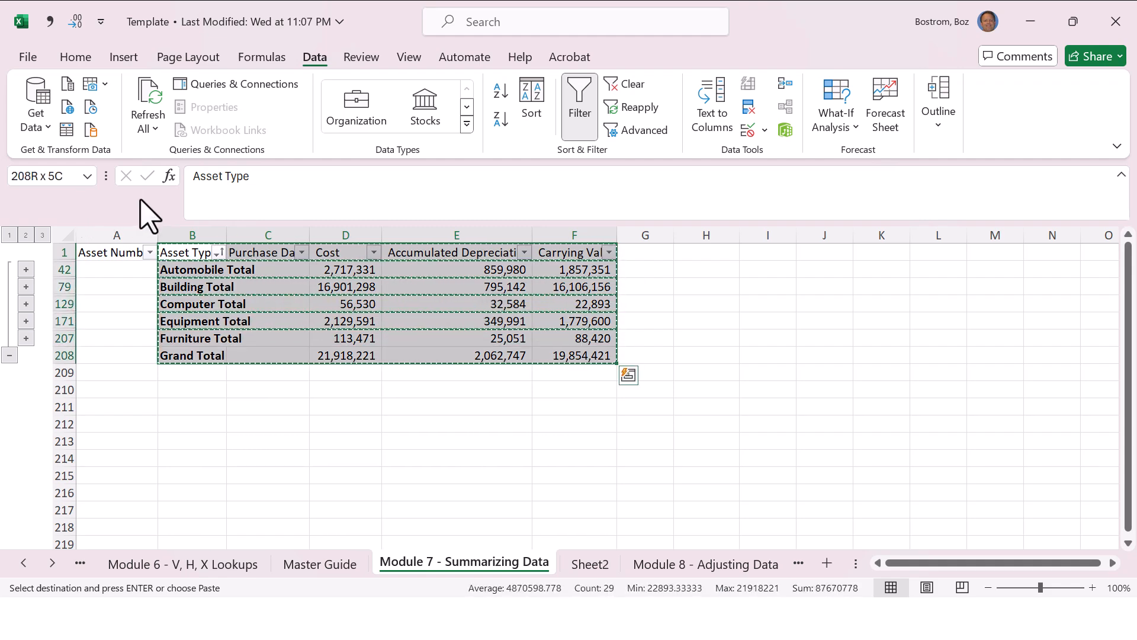
pyautogui.press('F5')
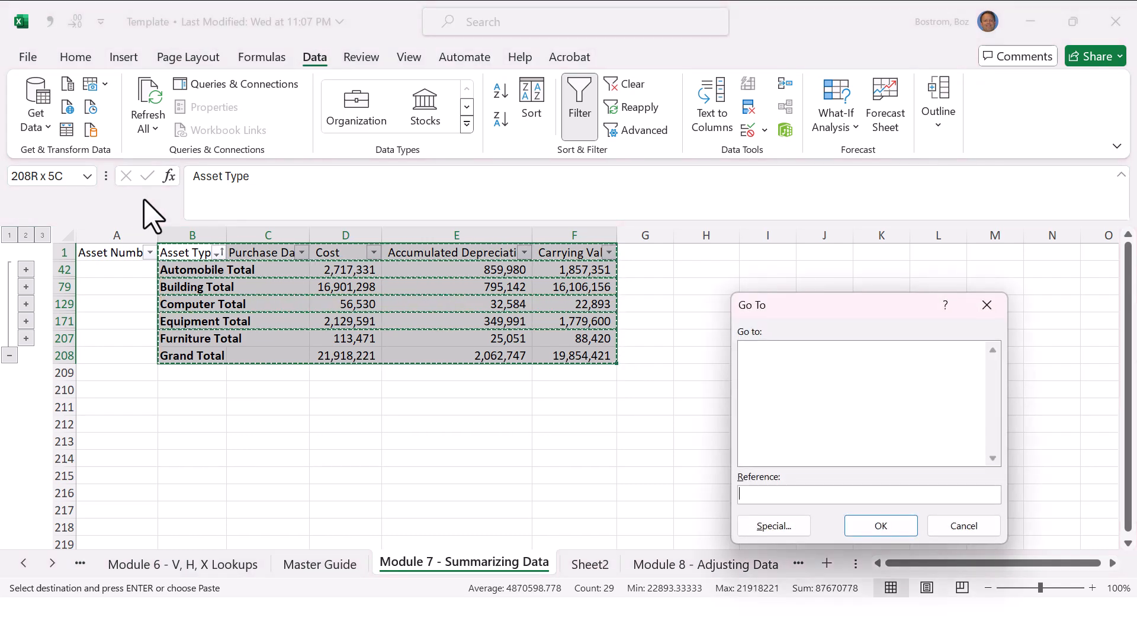
pyautogui.click(773, 526)
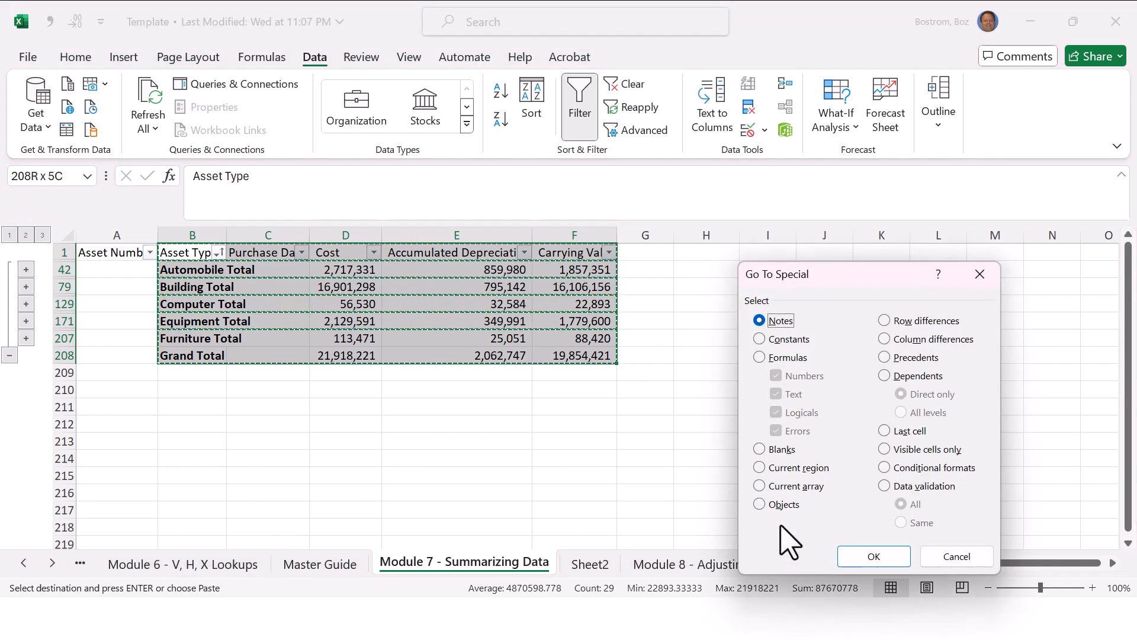
pyautogui.click(886, 450)
pyautogui.click(886, 558)
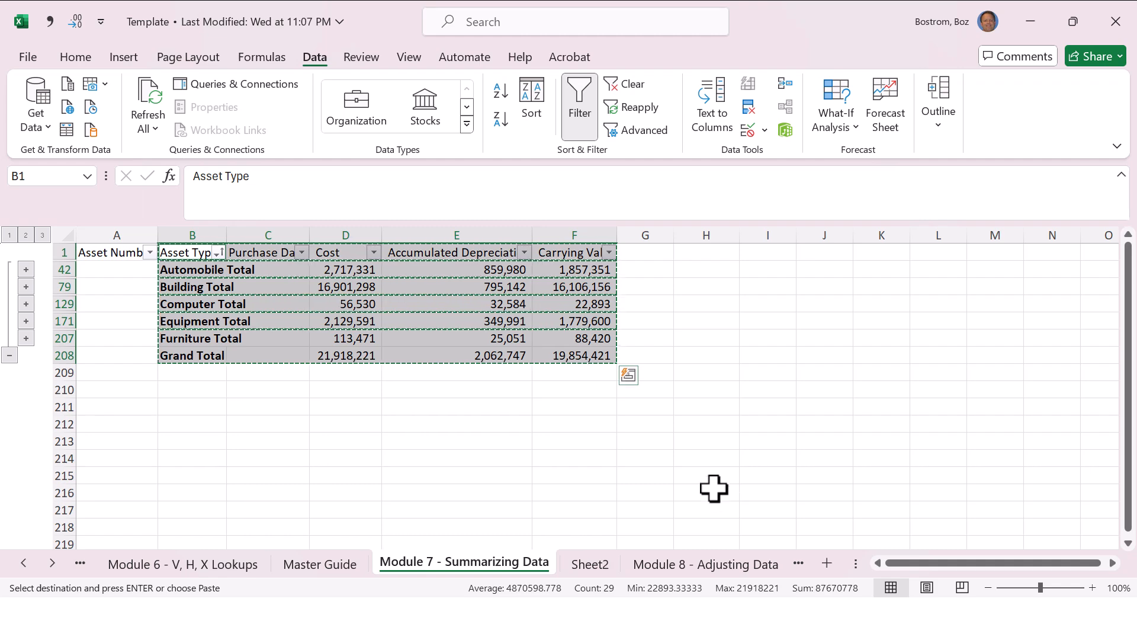
# Step: Paste the copied visible subtotal rows at A10 of Sheet2 and check cells in the pasted table
pyautogui.click(595, 566)
pyautogui.click(63, 388)
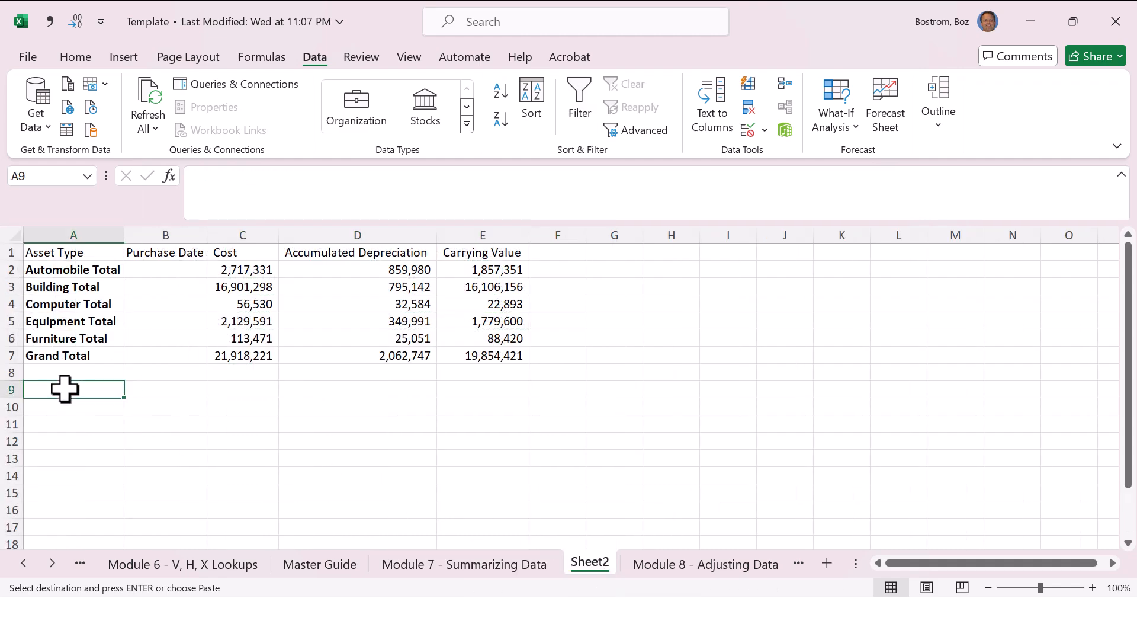
pyautogui.rightClick(63, 388)
pyautogui.click(42, 406)
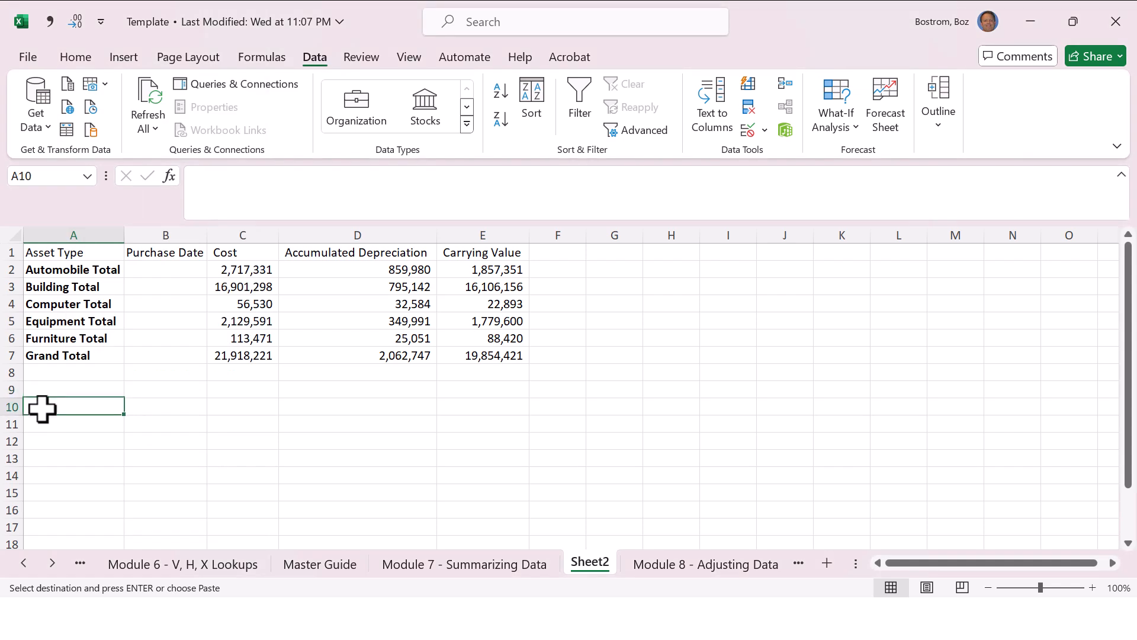
pyautogui.hotkey('ctrl', 'v')
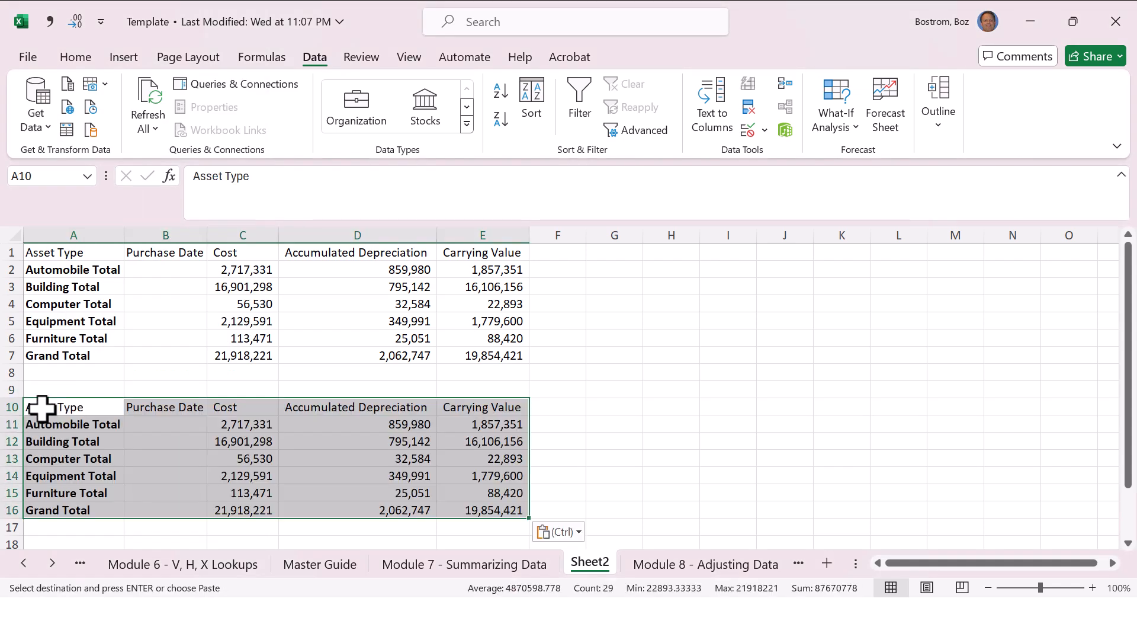
pyautogui.click(249, 458)
pyautogui.click(261, 444)
pyautogui.click(455, 457)
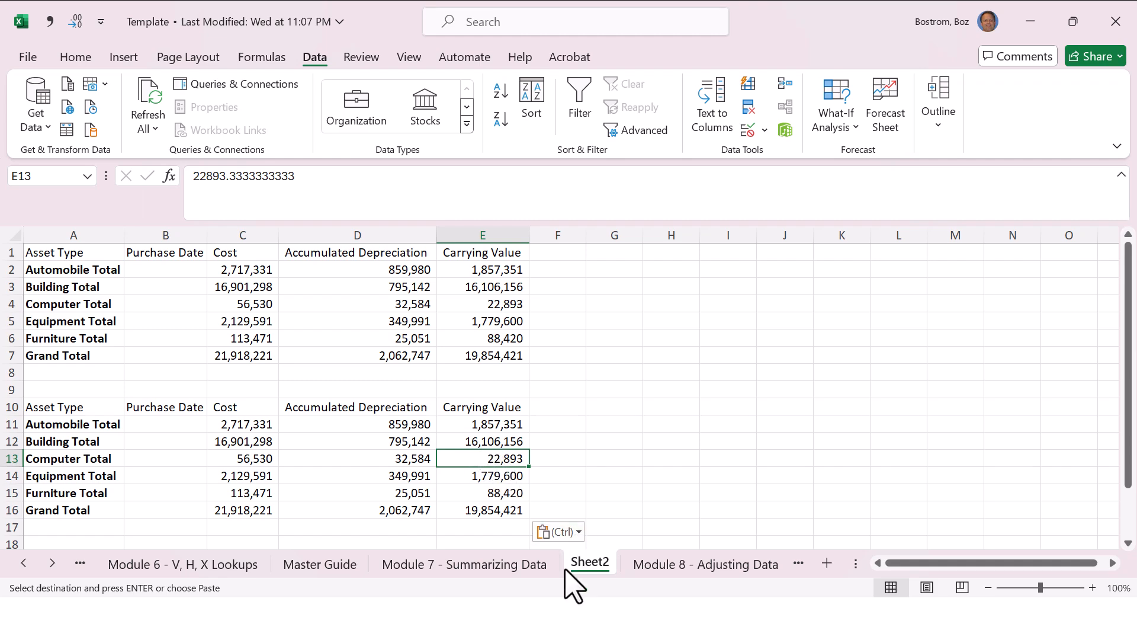
# Step: Go back to the Master Guide sheet and switch to the slide show
pyautogui.click(529, 567)
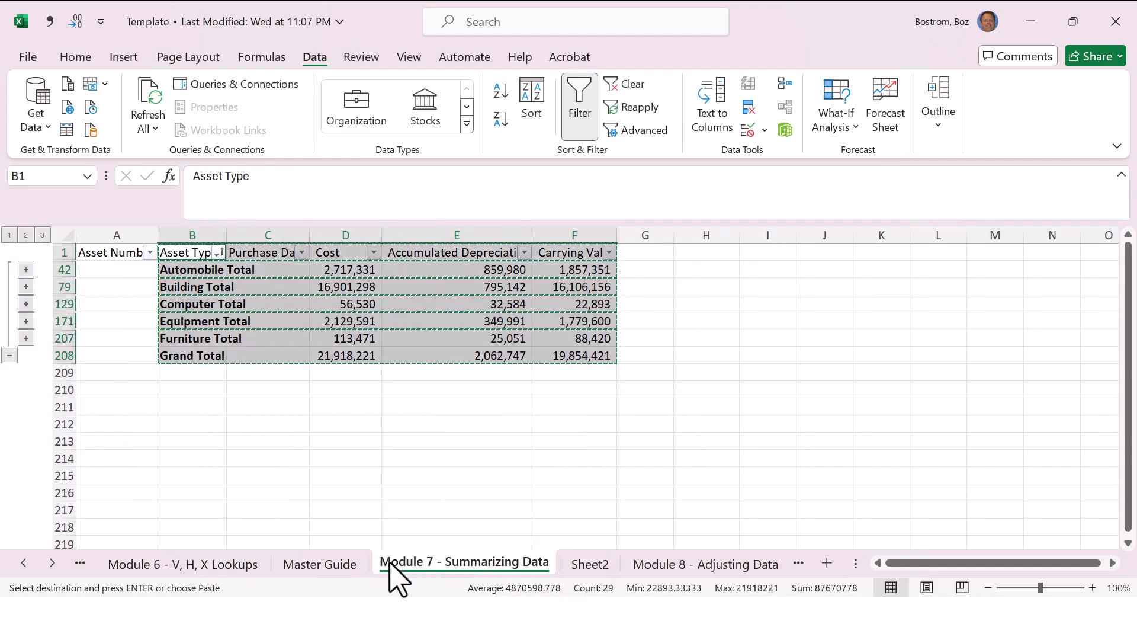
pyautogui.click(345, 564)
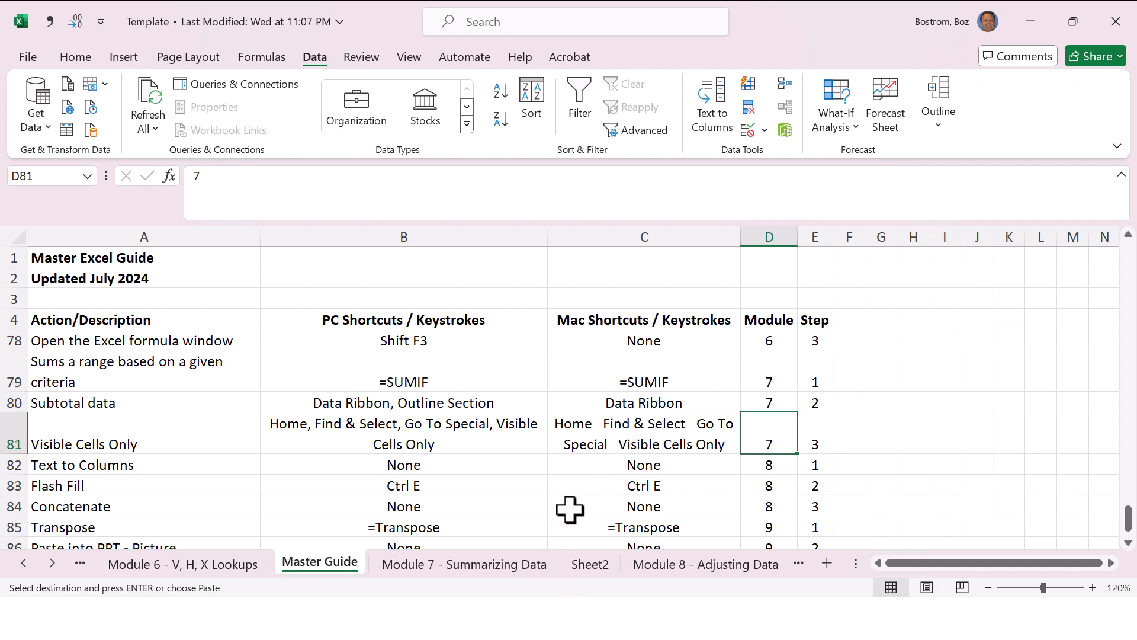
pyautogui.hotkey('alt', 'Tab')
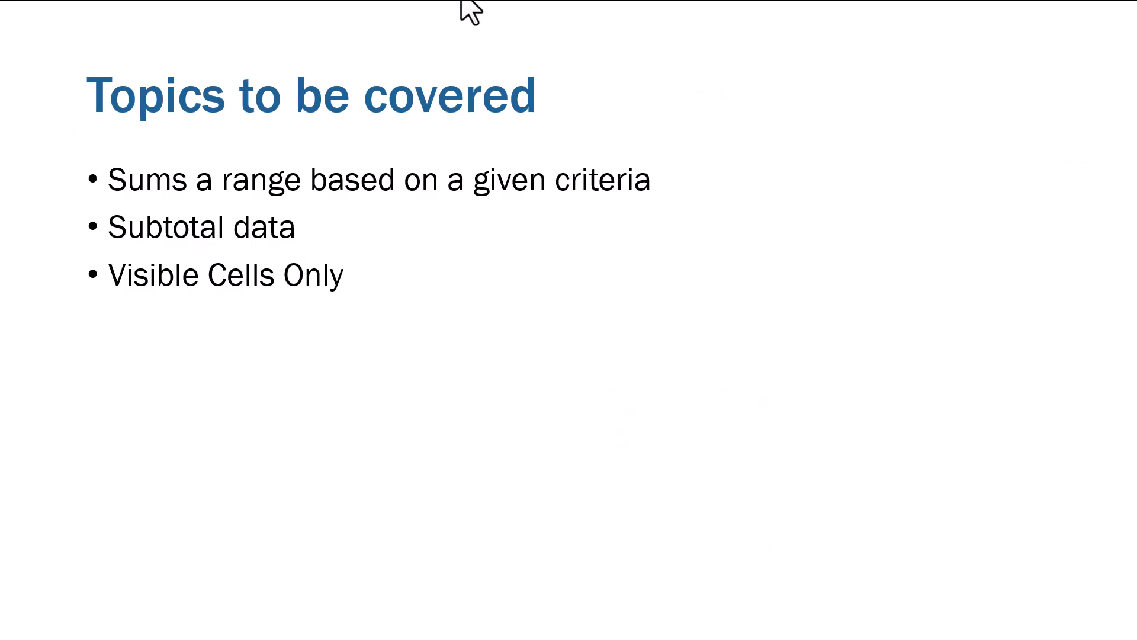
pyautogui.click(188, 138)
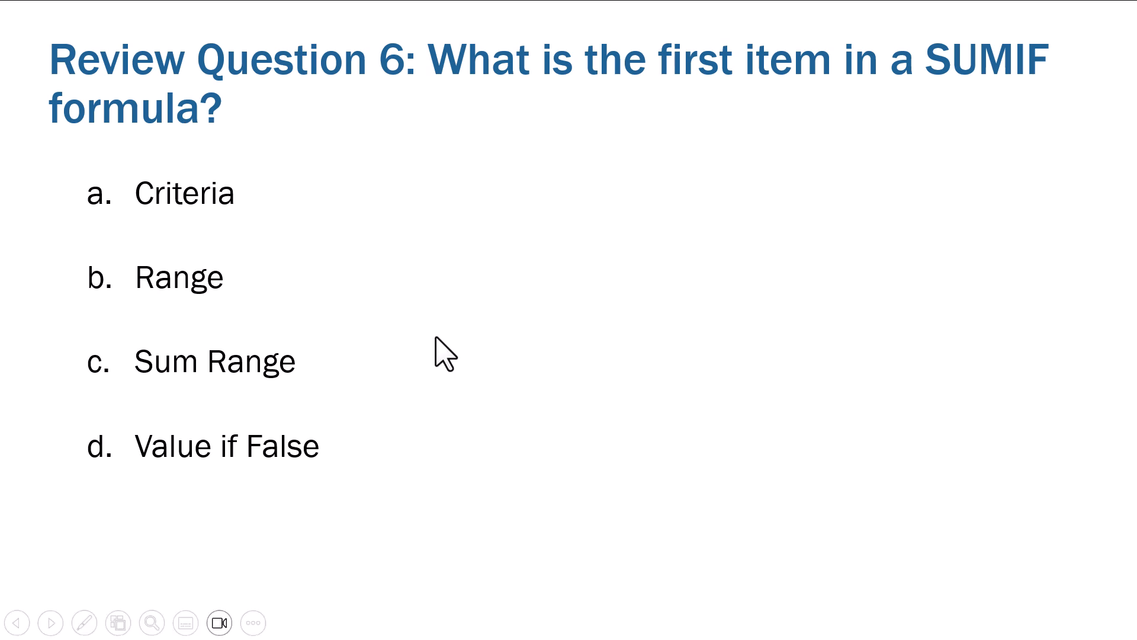
pyautogui.click(356, 273)
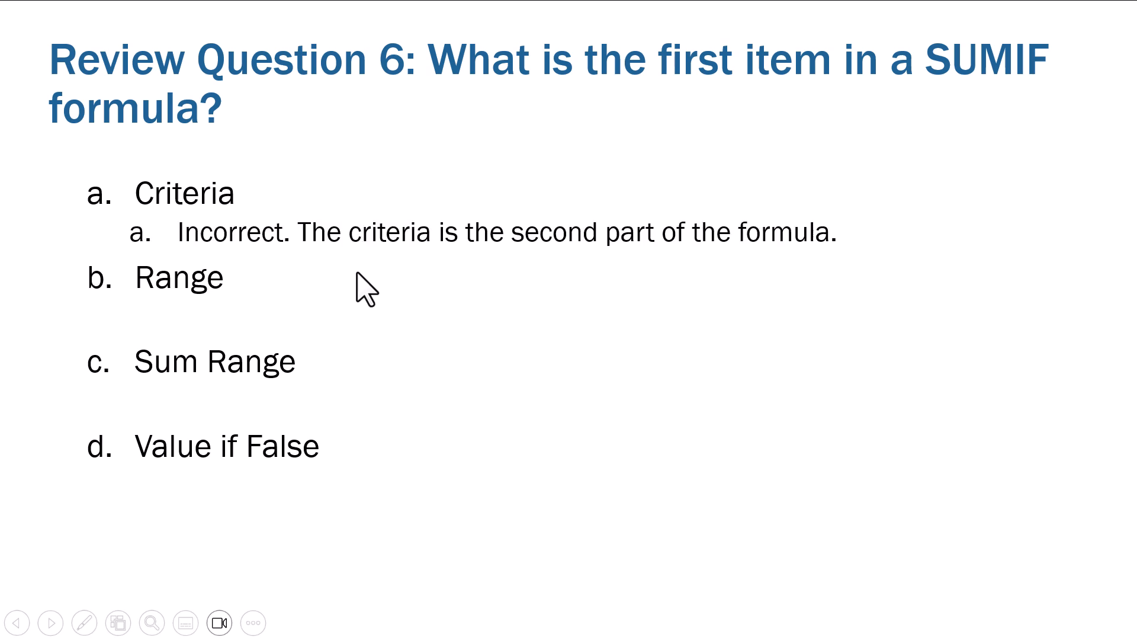
pyautogui.click(356, 273)
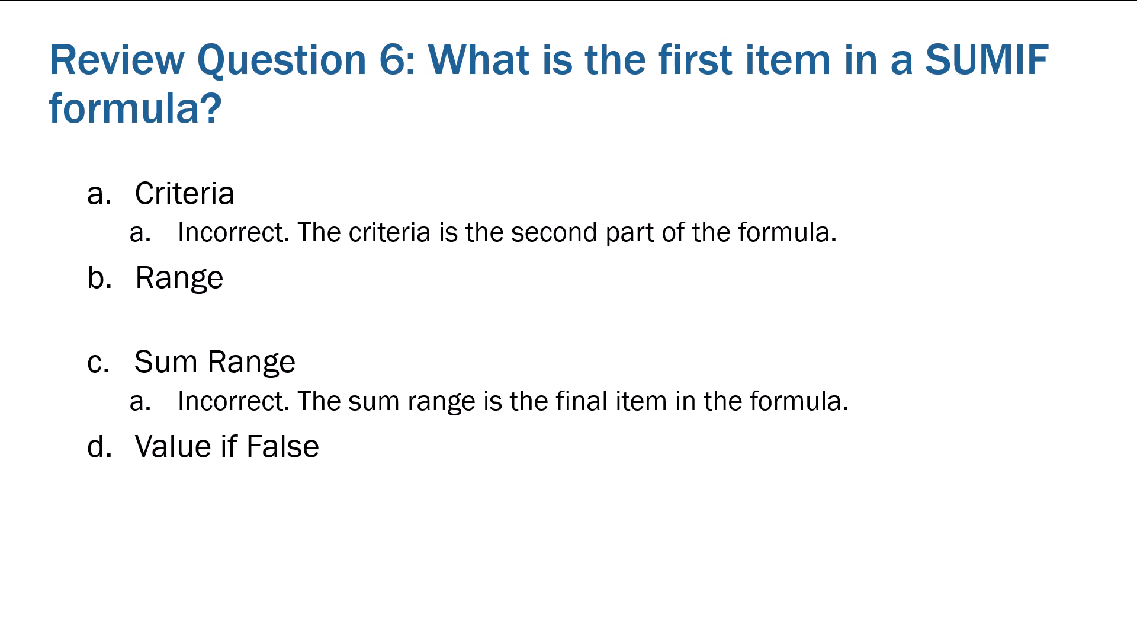
pyautogui.press('Right')
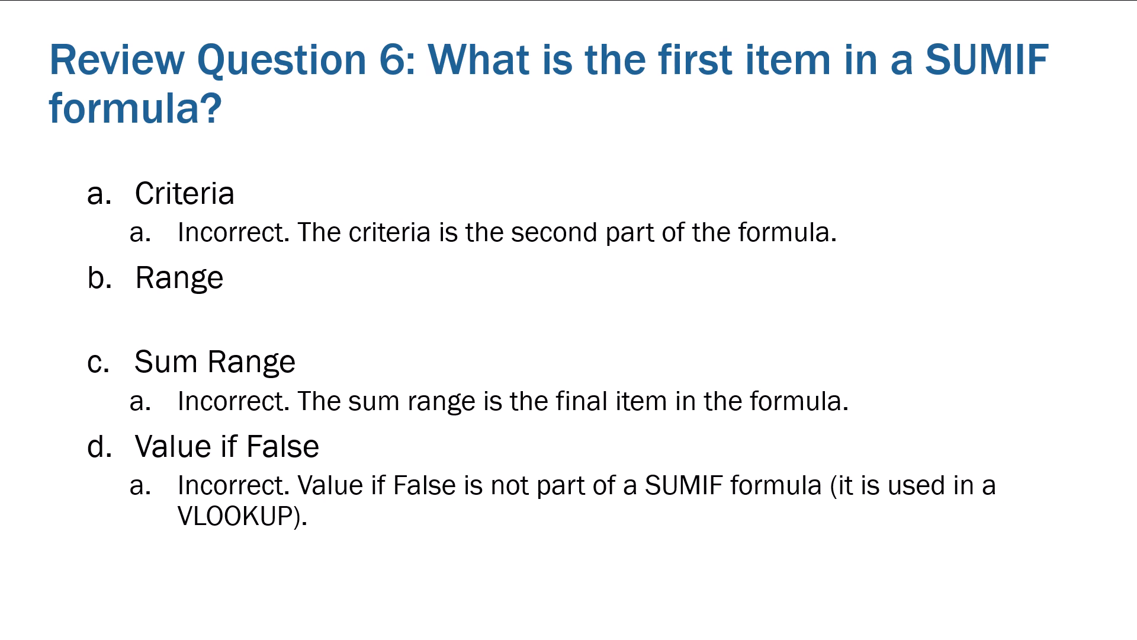
pyautogui.press('Right')
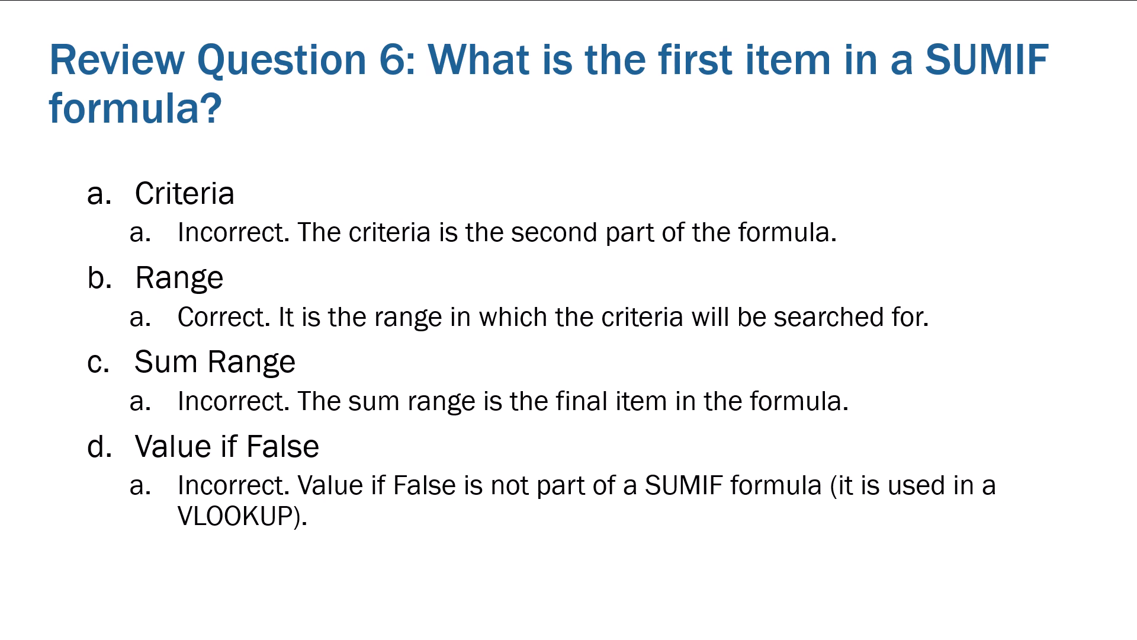
pyautogui.click(13, 17)
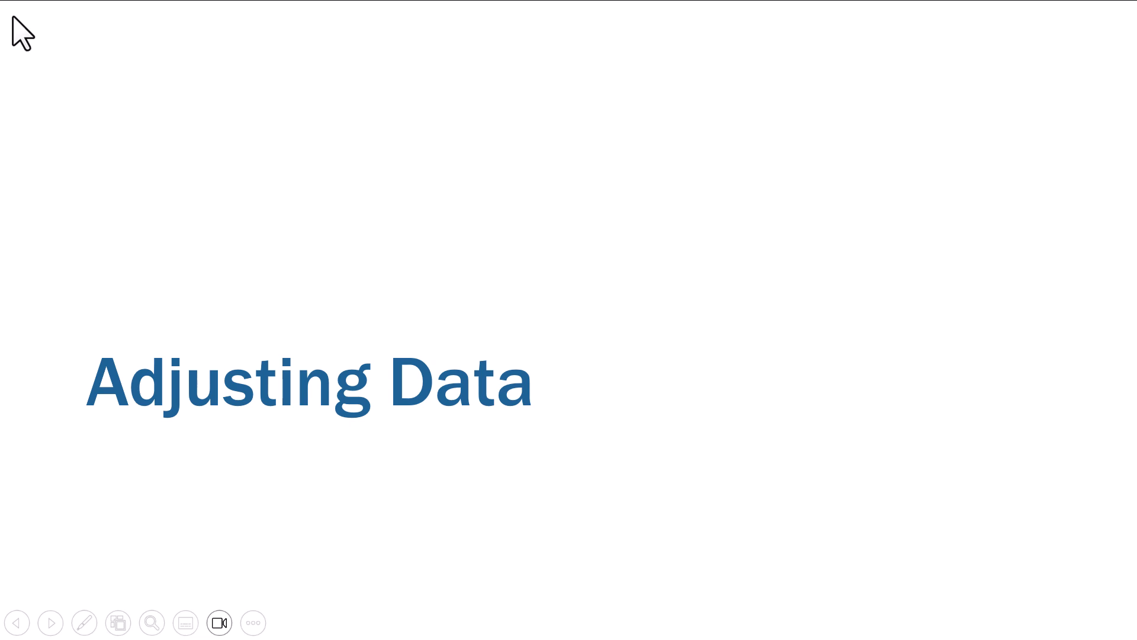
pyautogui.click(12, 16)
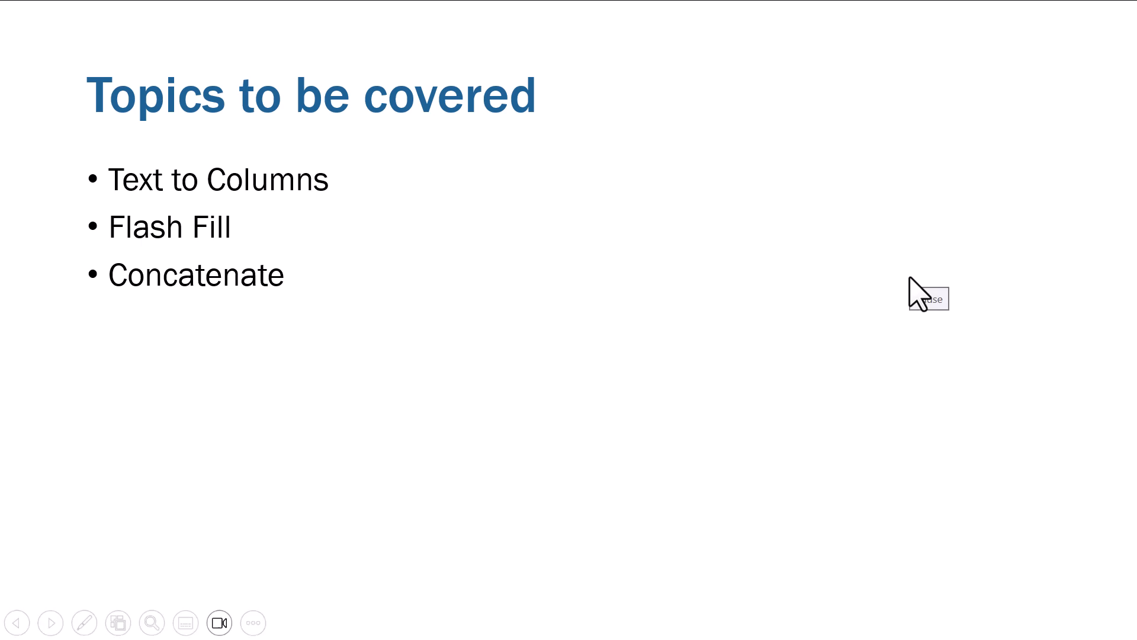
# Step: Switch back to the Excel workbook and move the Master Guide sheet between Sheet2 and Module 8 - Adjusting Data
pyautogui.hotkey('alt', 'Tab')
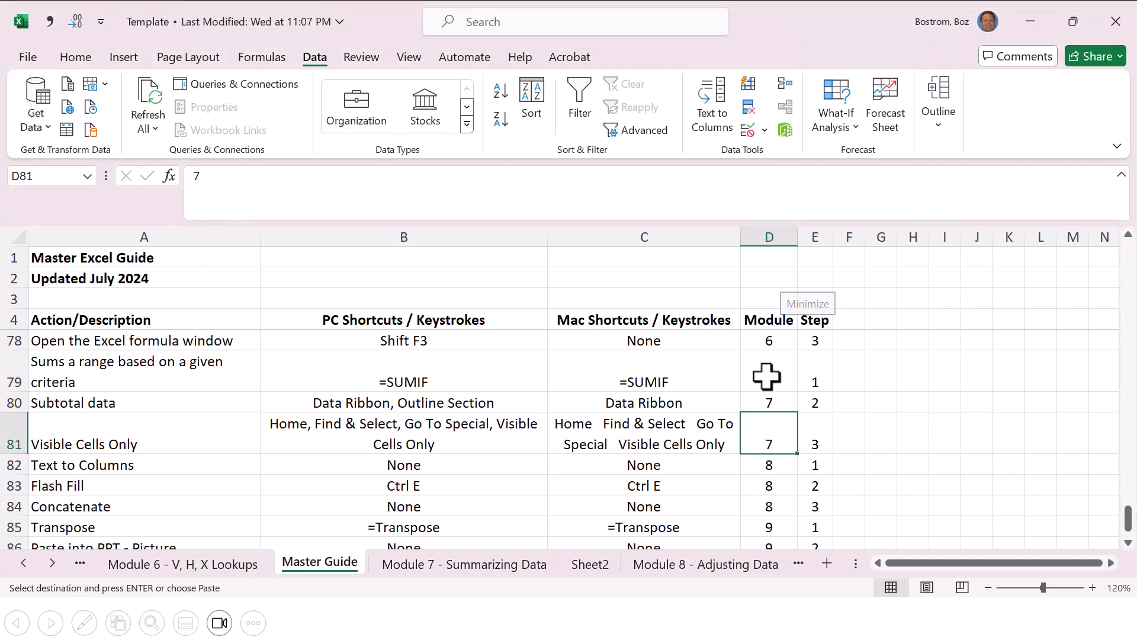
pyautogui.click(477, 564)
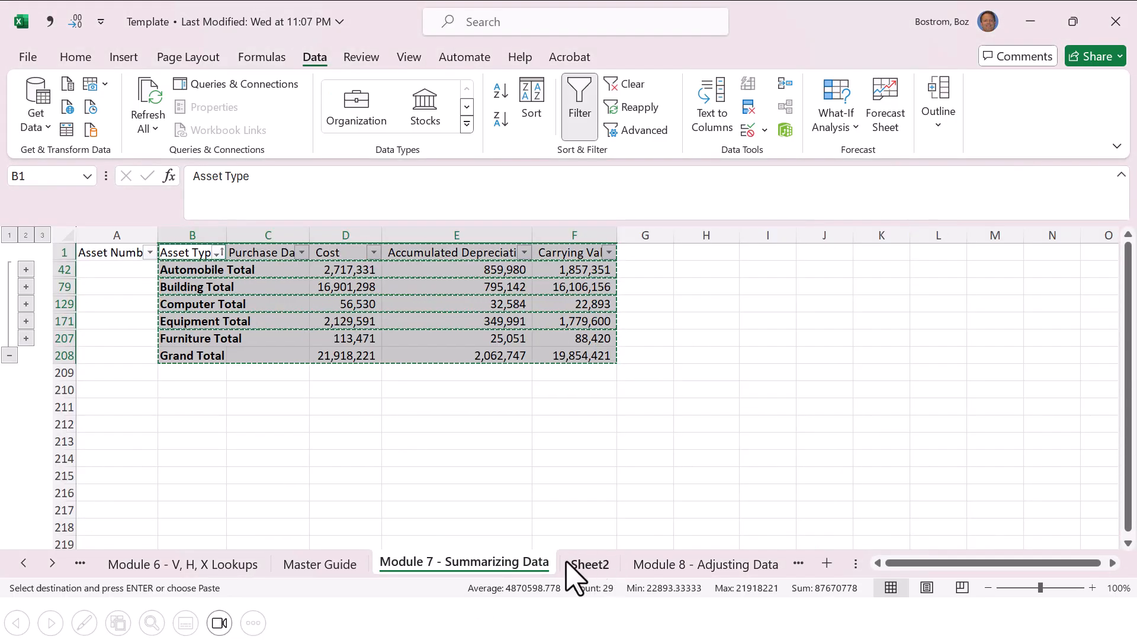
pyautogui.click(334, 564)
pyautogui.moveTo(568, 557); pyautogui.dragTo(637, 563)
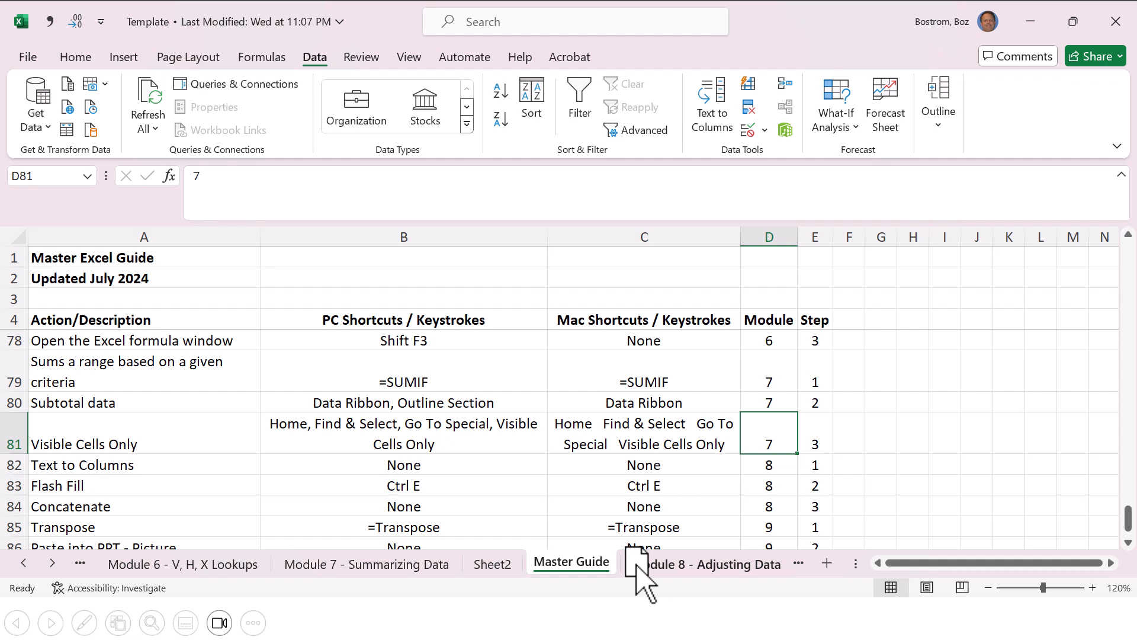
# Step: Examine the Module 8 entries in the Master Guide: Text to Columns, Flash Fill and Concatenate
pyautogui.press('Down')
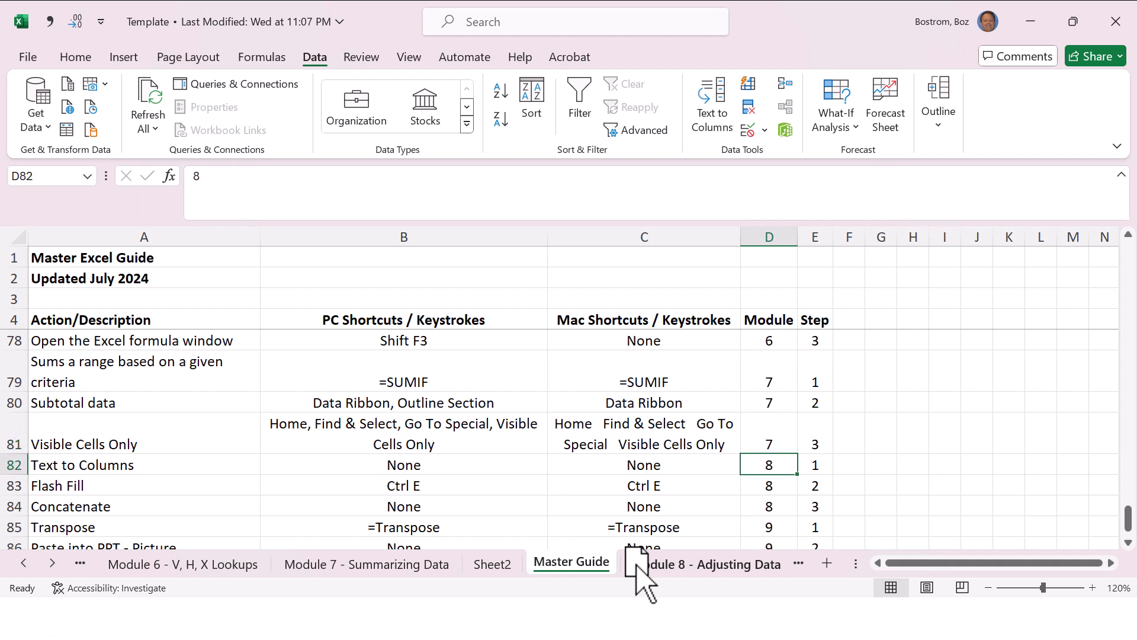
pyautogui.press('Down')
pyautogui.press('Down')
pyautogui.press('Down')
pyautogui.press('Down')
pyautogui.press('Down')
pyautogui.press('Up')
pyautogui.press('Up')
pyautogui.press('Up')
pyautogui.press('Up')
pyautogui.press('Up')
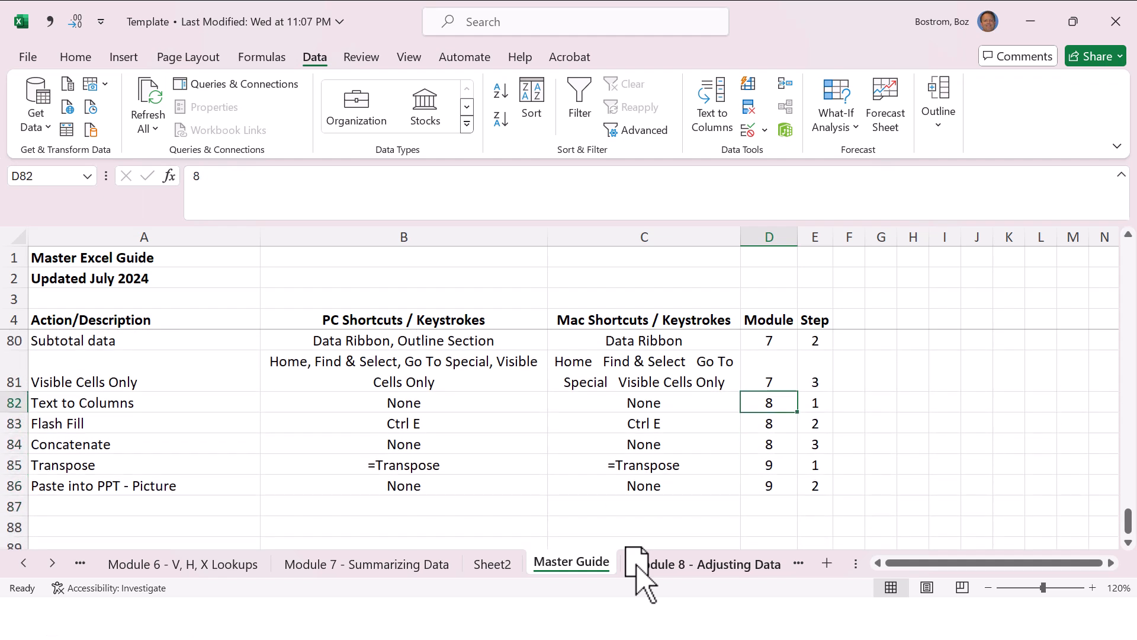
# Step: On the Module 8 - Adjusting Data sheet, examine the full names in column A and the separated name parts in A7:C10
pyautogui.click(640, 565)
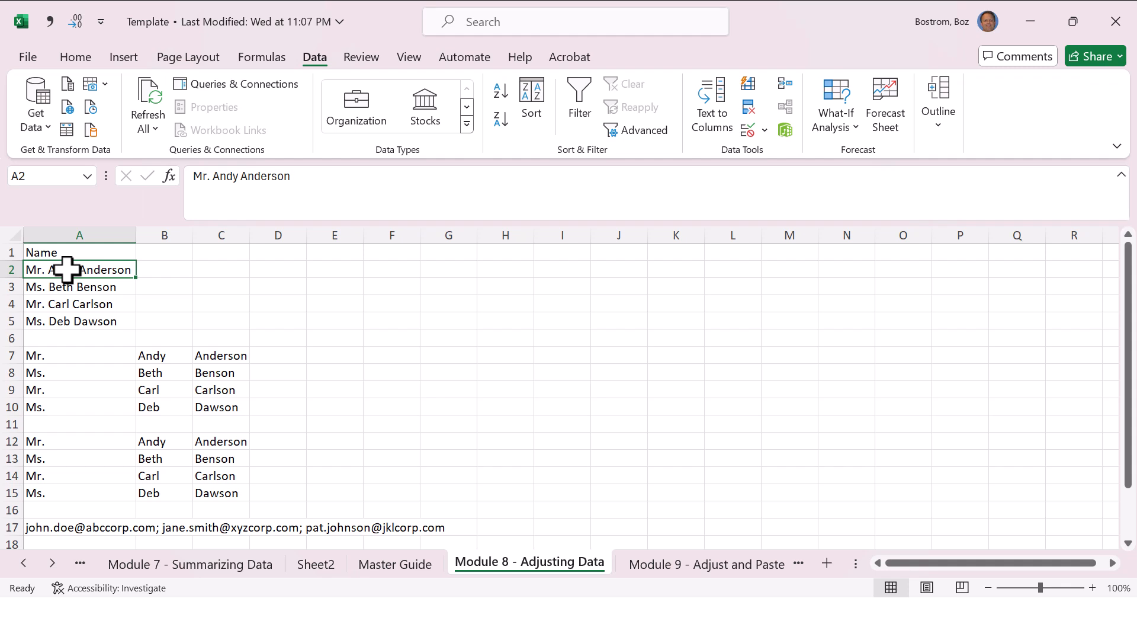
pyautogui.press('Down')
pyautogui.press('Down')
pyautogui.press('Down')
pyautogui.press('Down')
pyautogui.press('Down')
pyautogui.press('Right')
pyautogui.press('Right')
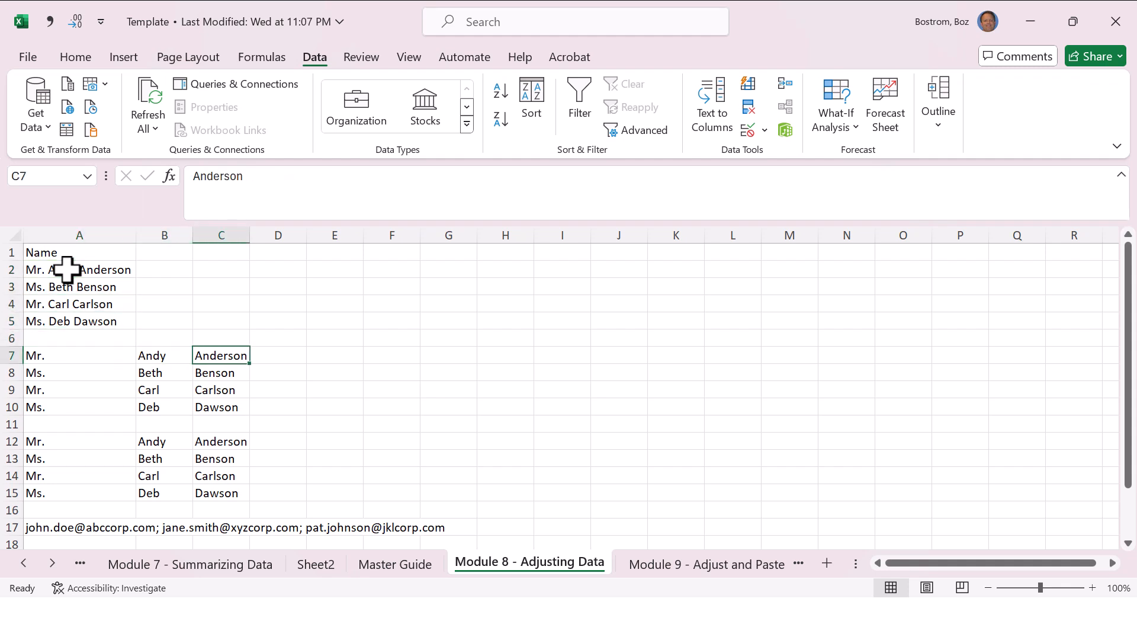
pyautogui.press('Down')
pyautogui.press('Down')
pyautogui.press('Down')
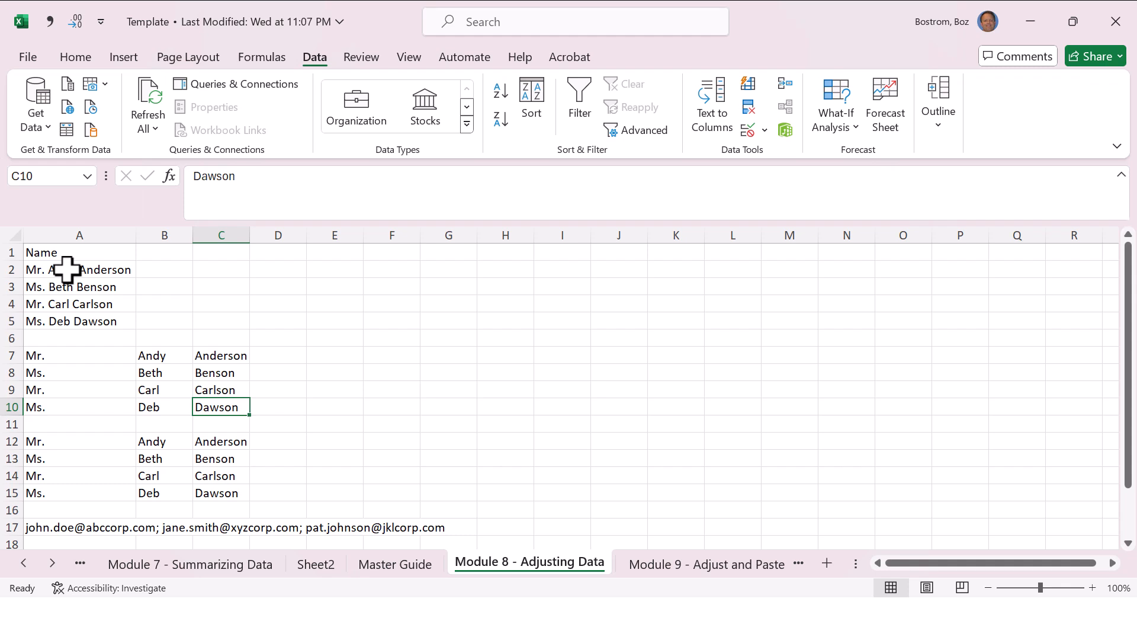
pyautogui.press('Left')
pyautogui.press('Left')
pyautogui.press('Up')
pyautogui.press('Up')
pyautogui.press('Up')
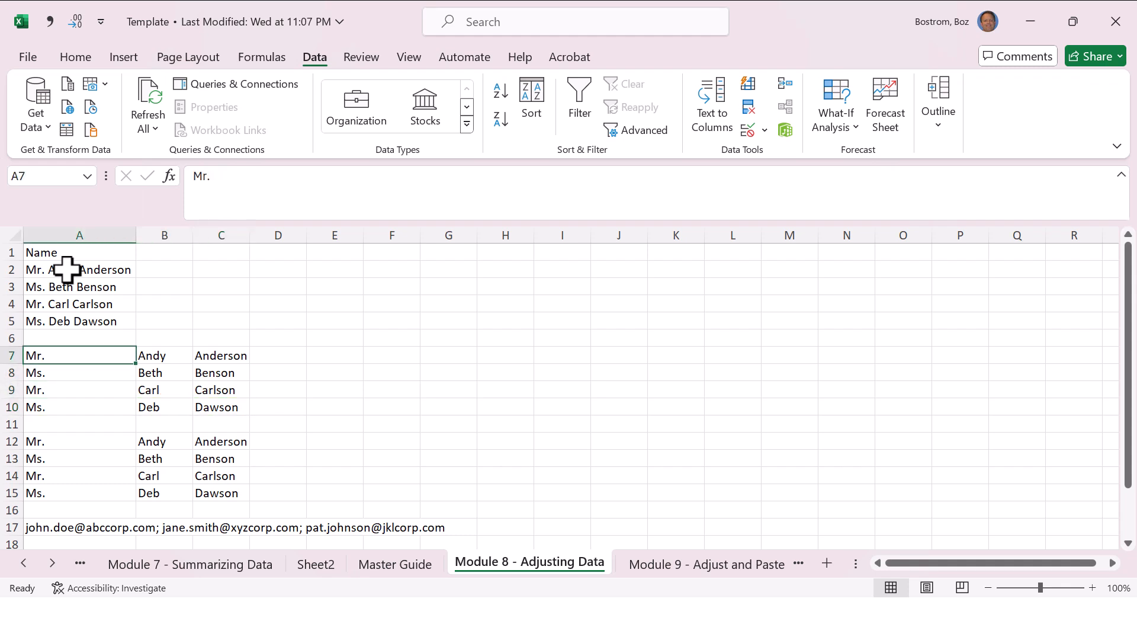
pyautogui.press('Up')
pyautogui.press('Up')
pyautogui.press('Up')
pyautogui.press('Up')
pyautogui.press('Up')
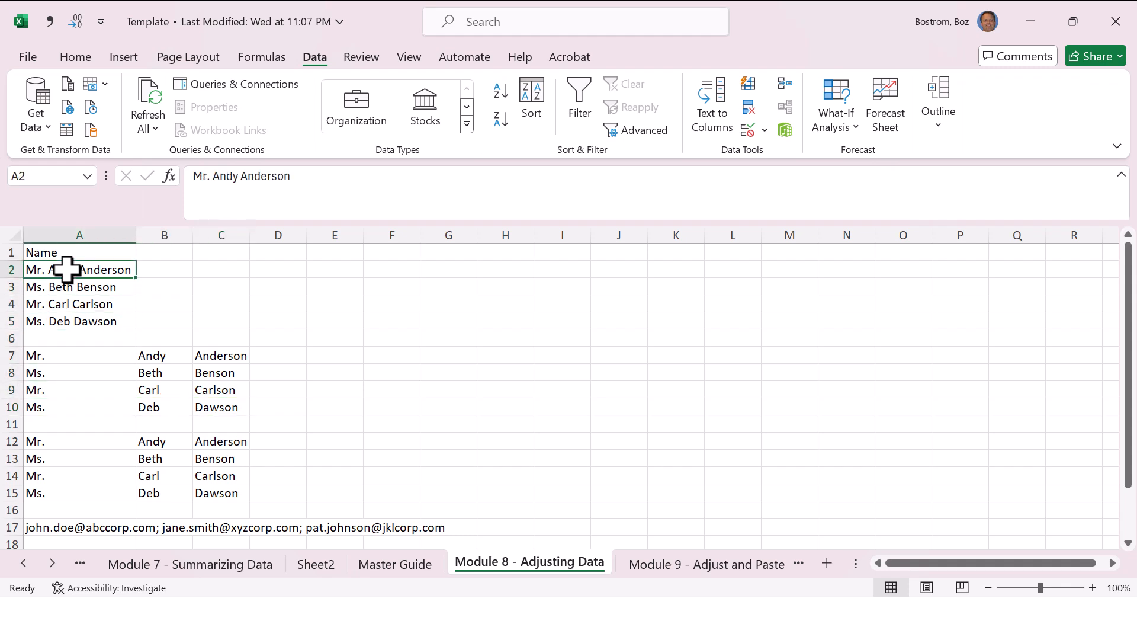
# Step: Split the full names in A2:A5 into separate columns with Text to Columns, delimited by Space only
pyautogui.hotkey('shift', 'Down')
pyautogui.hotkey('shift', 'Down')
pyautogui.hotkey('shift', 'Down')
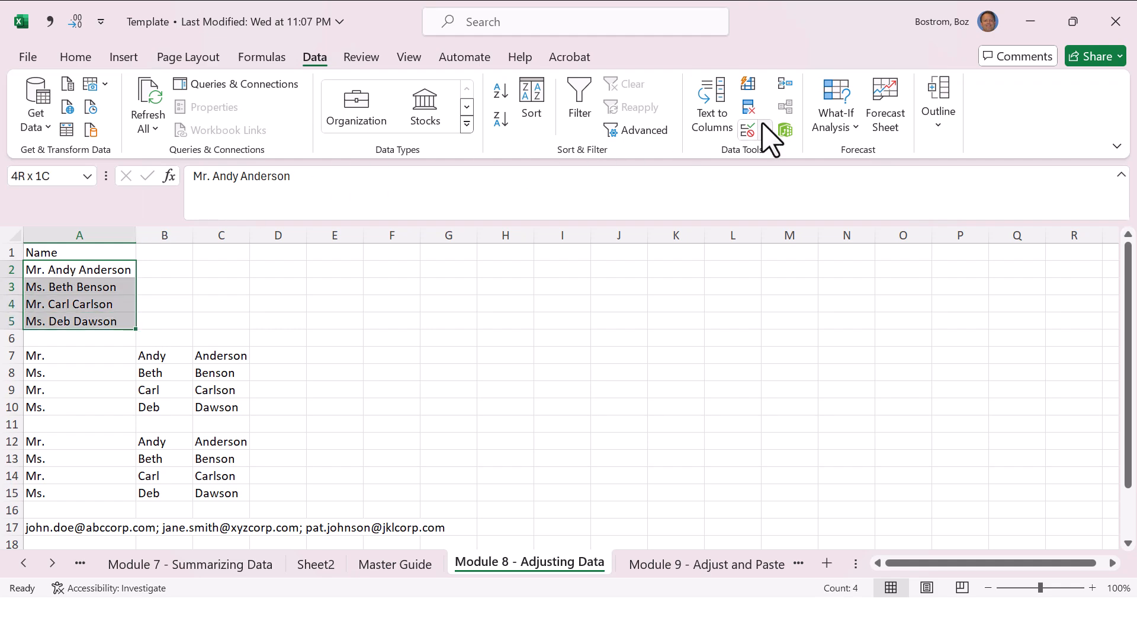
pyautogui.click(712, 112)
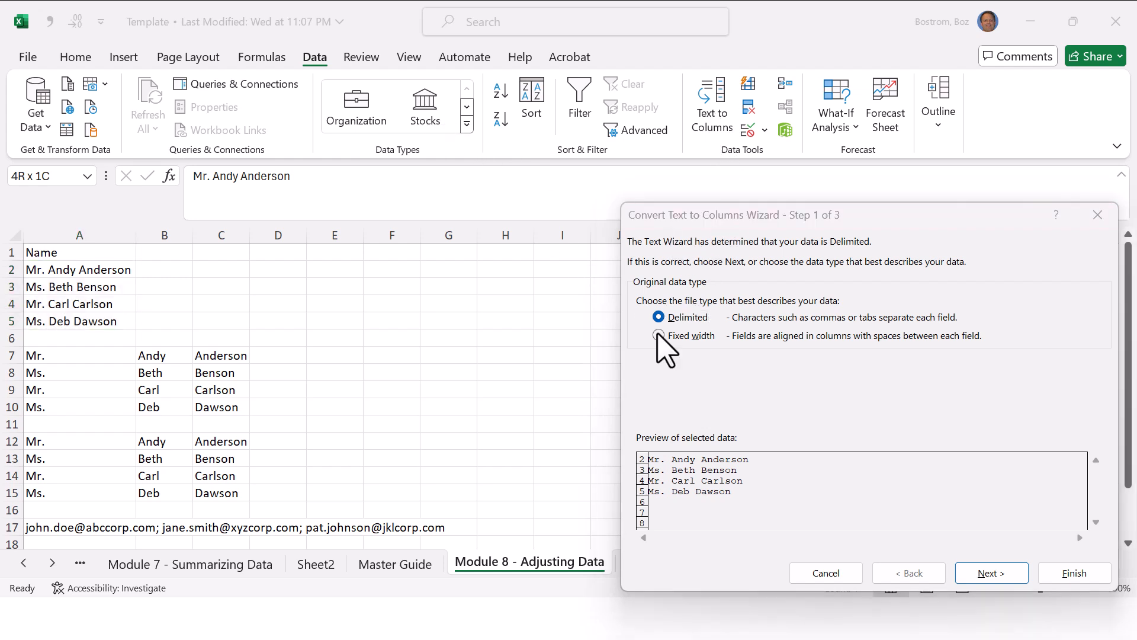
pyautogui.click(681, 333)
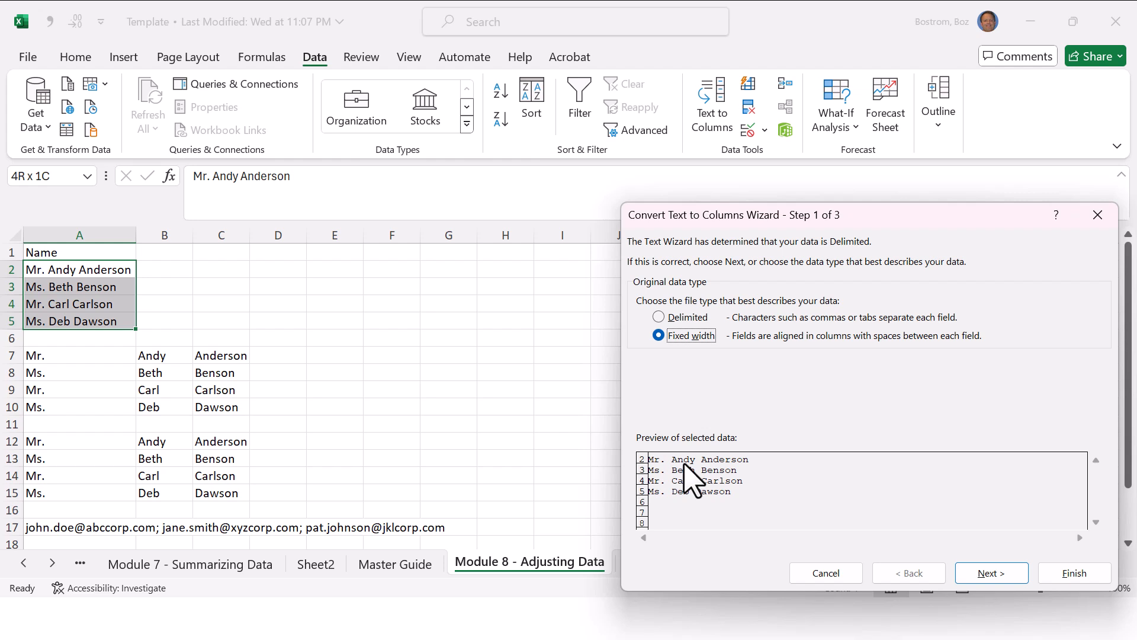
pyautogui.click(658, 317)
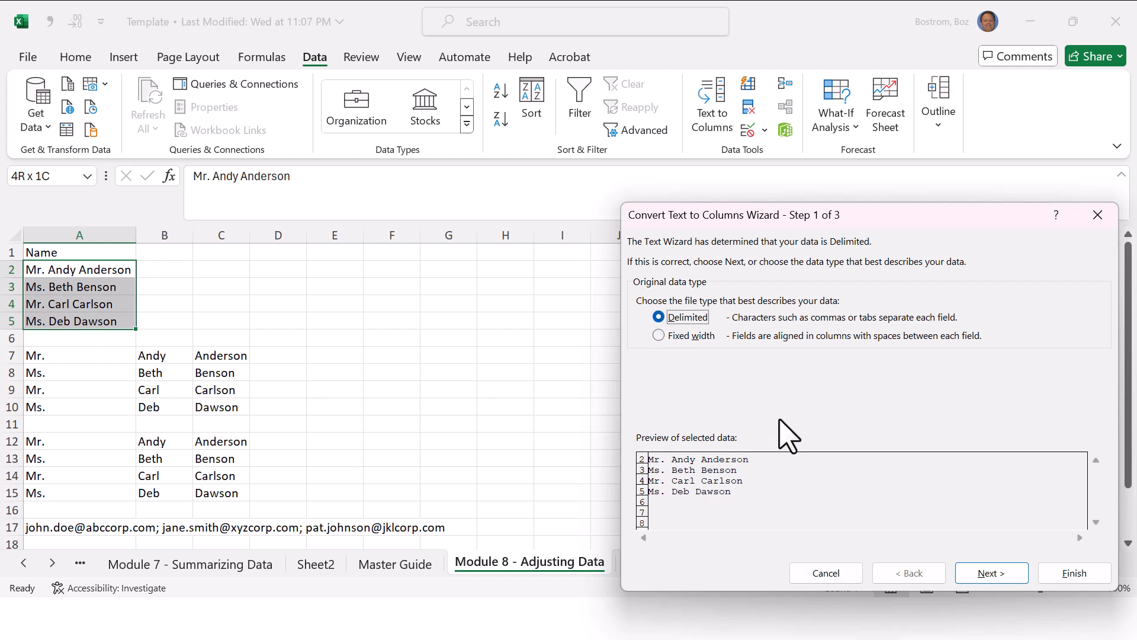
pyautogui.click(986, 575)
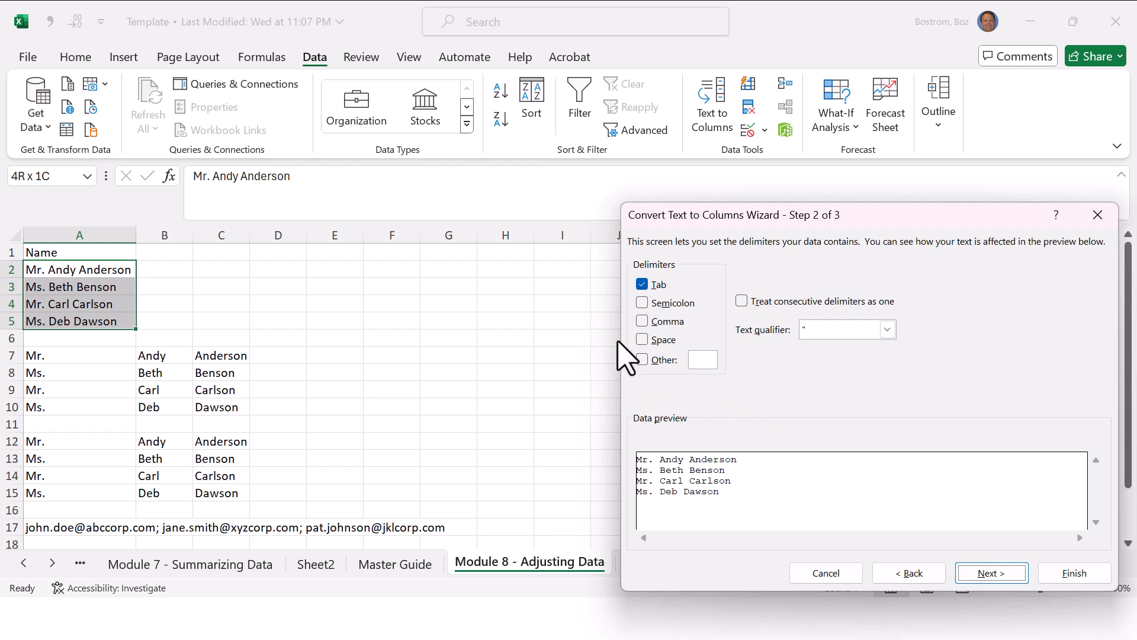
pyautogui.click(642, 284)
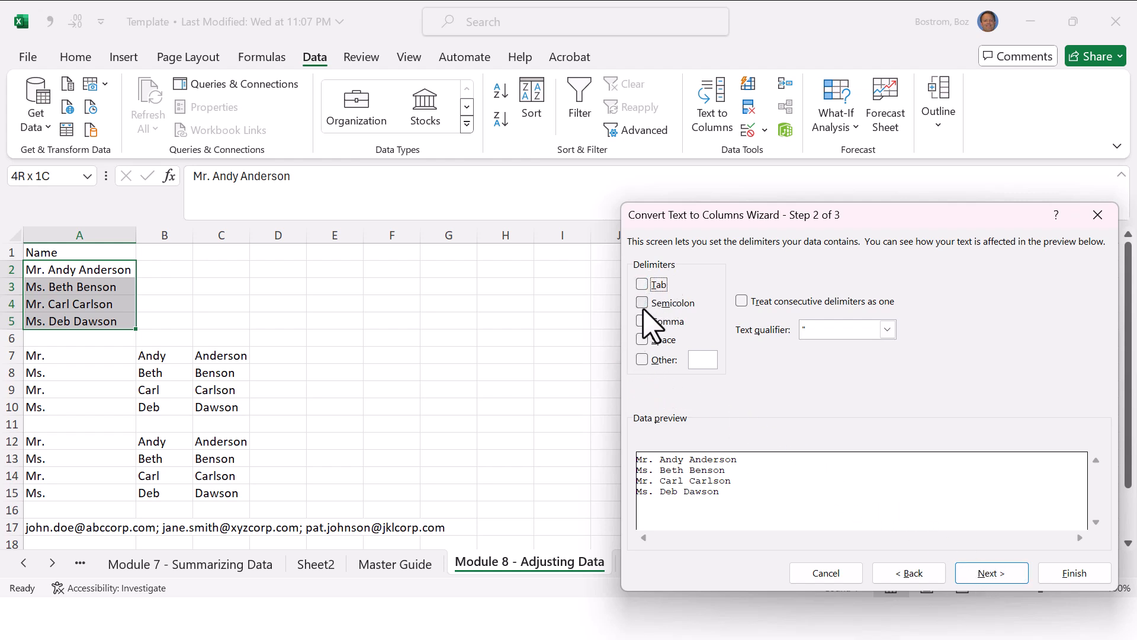
pyautogui.click(642, 340)
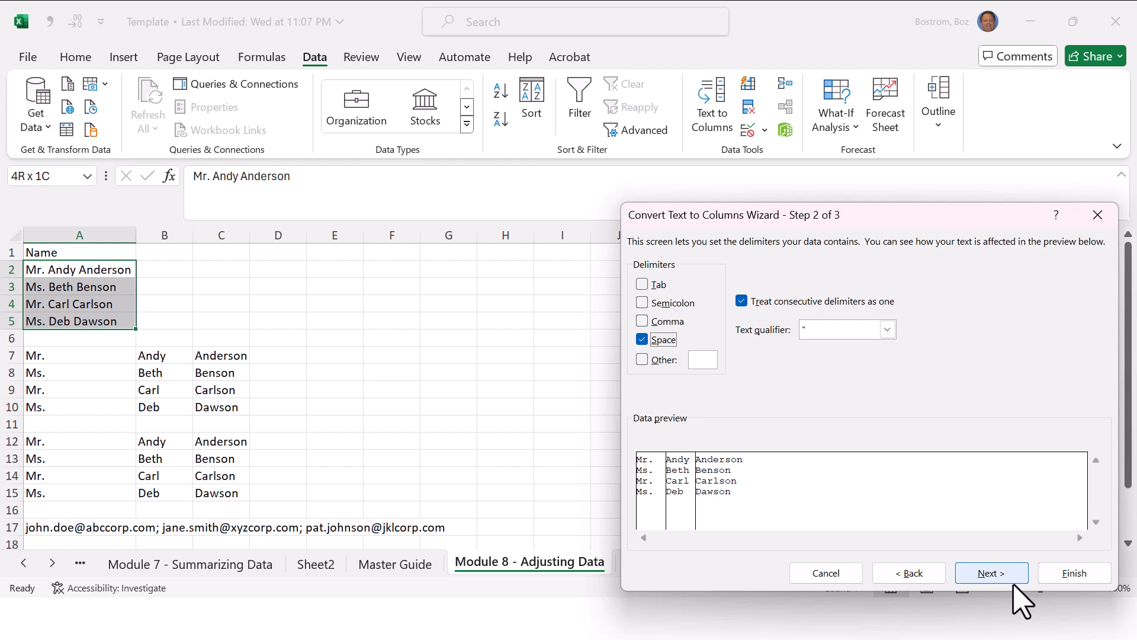
pyautogui.click(1061, 571)
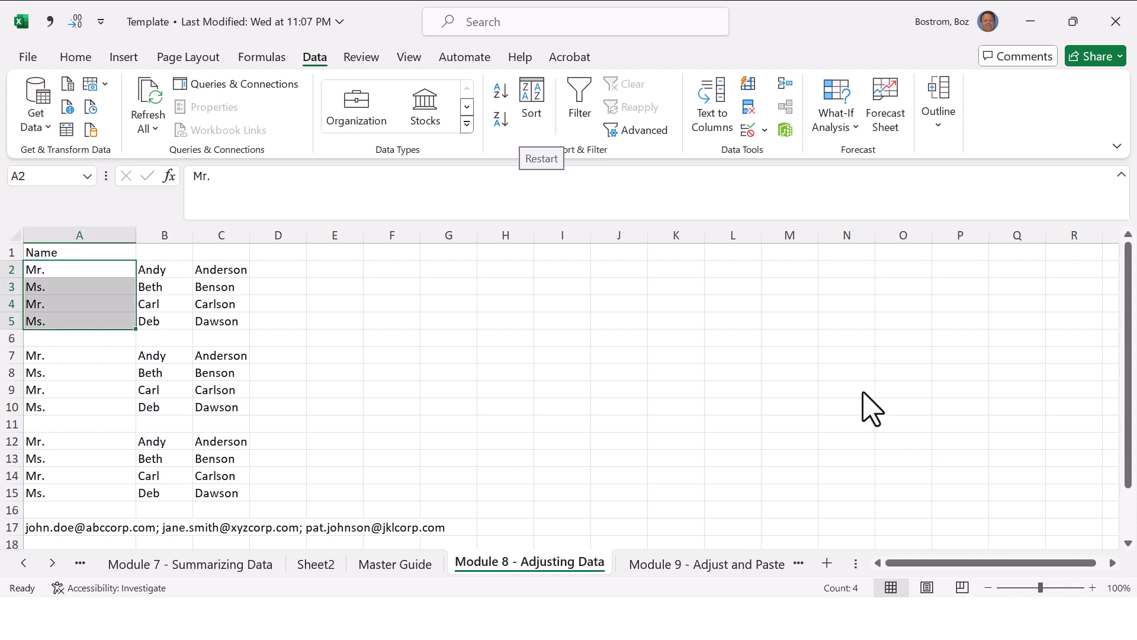
# Step: Undo the Text to Columns split of the names
pyautogui.click(816, 385)
pyautogui.hotkey('ctrl', 'z')
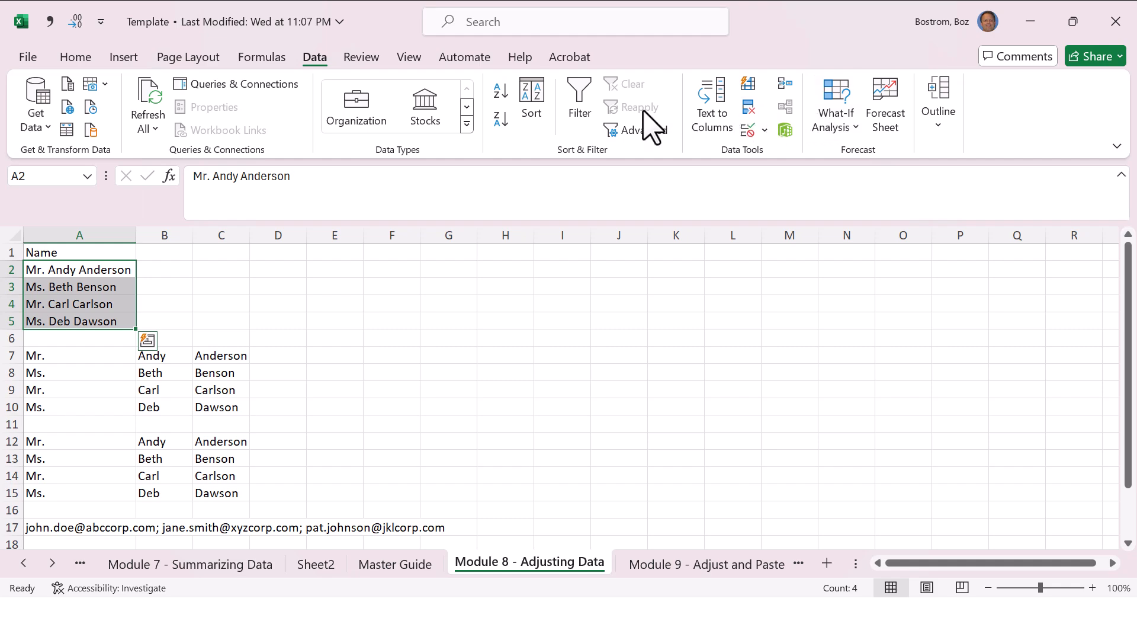
# Step: Restart Text to Columns on A2:A5 as delimited data and proceed to the delimiter settings
pyautogui.hotkey('alt', 'Tab')
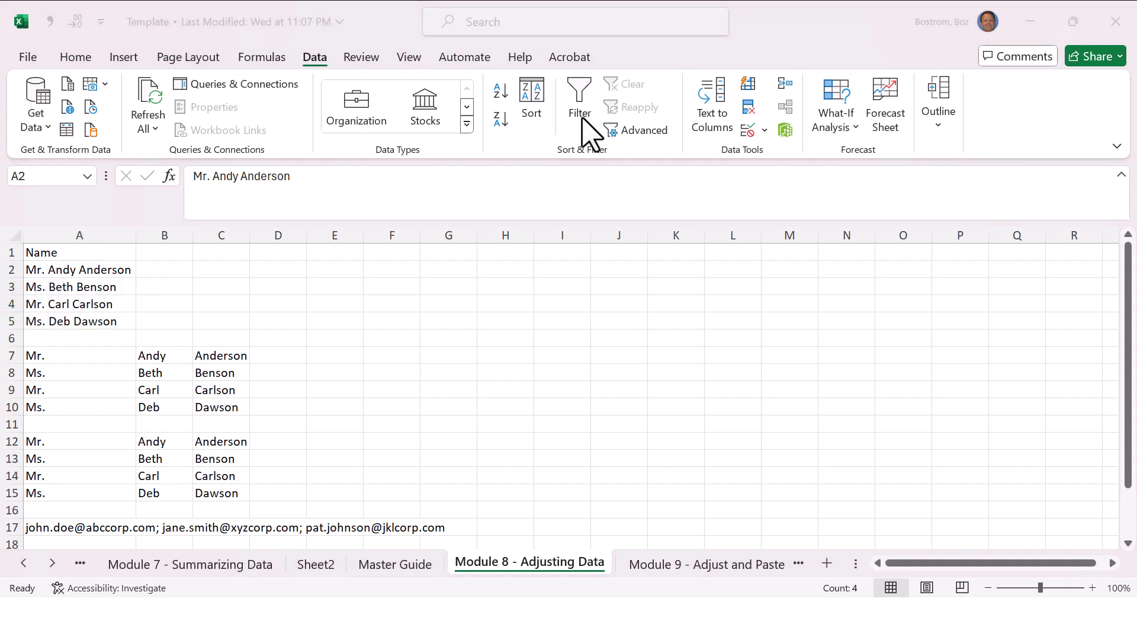
pyautogui.click(706, 122)
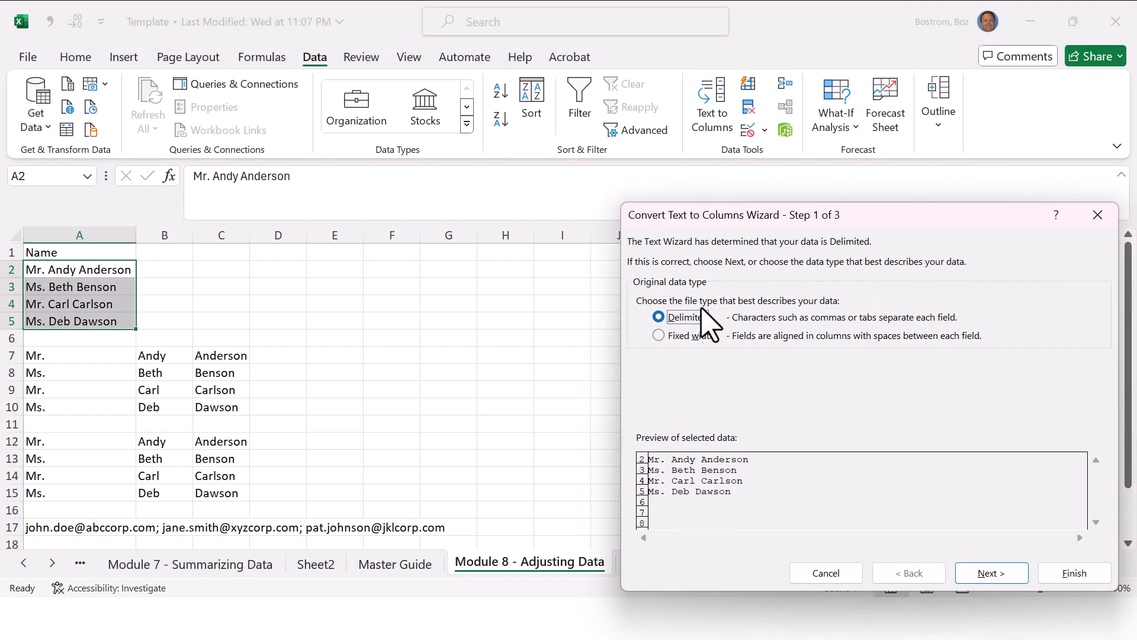
pyautogui.hotkey('alt', 'Tab')
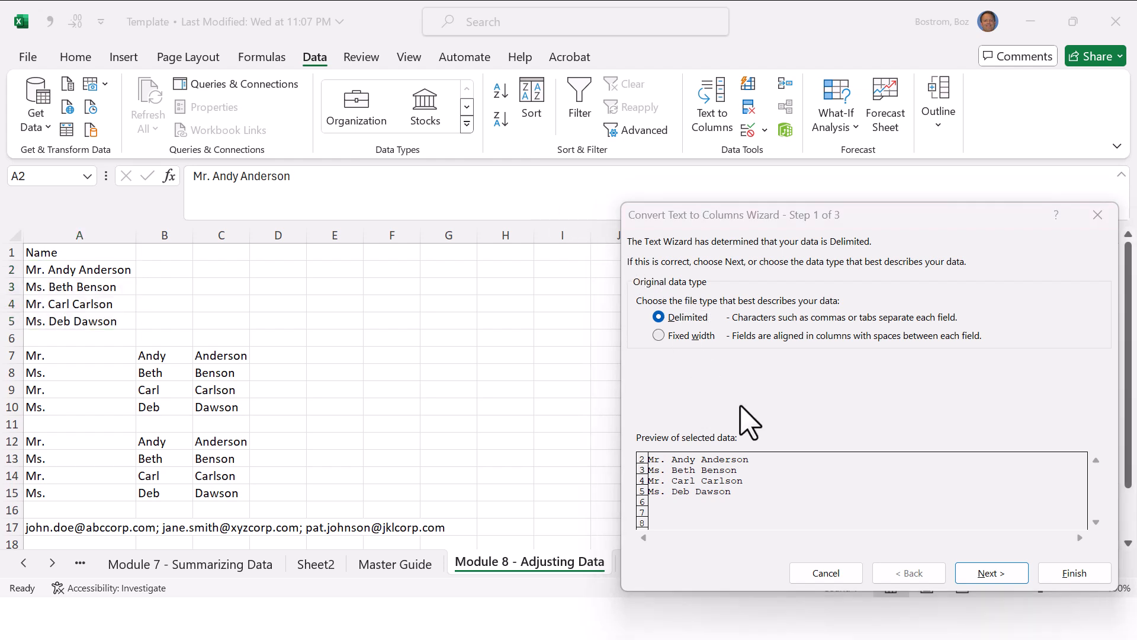
pyautogui.click(986, 572)
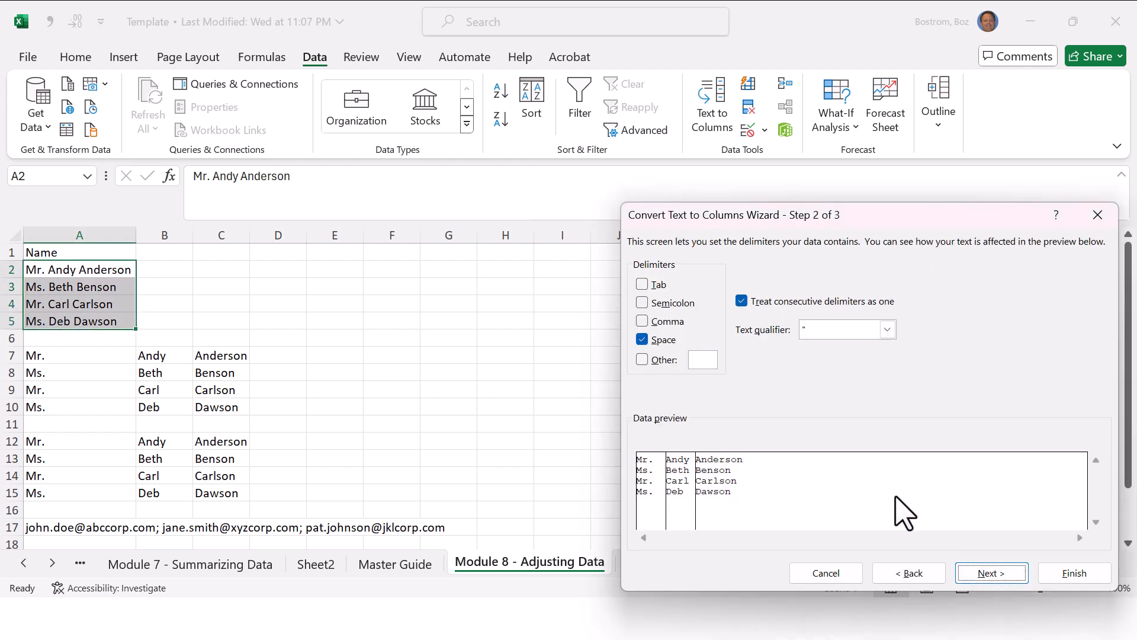
# Step: Try @ as the Other delimiter in place of Space, and turn Space back on
pyautogui.click(642, 358)
pyautogui.click(650, 340)
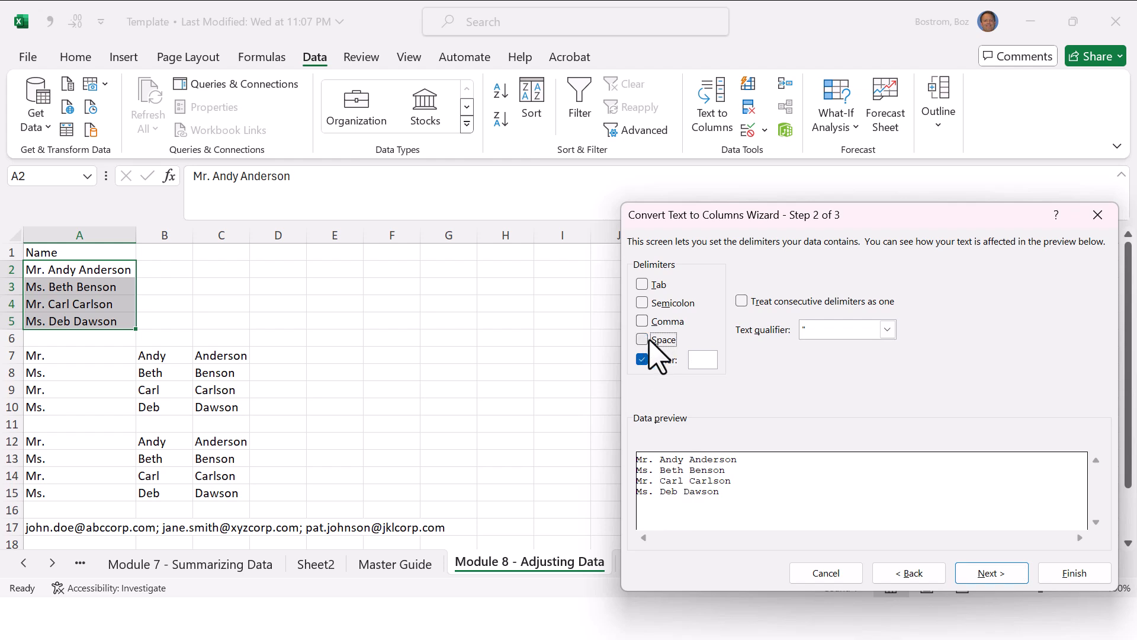
pyautogui.click(697, 355)
pyautogui.click(646, 341)
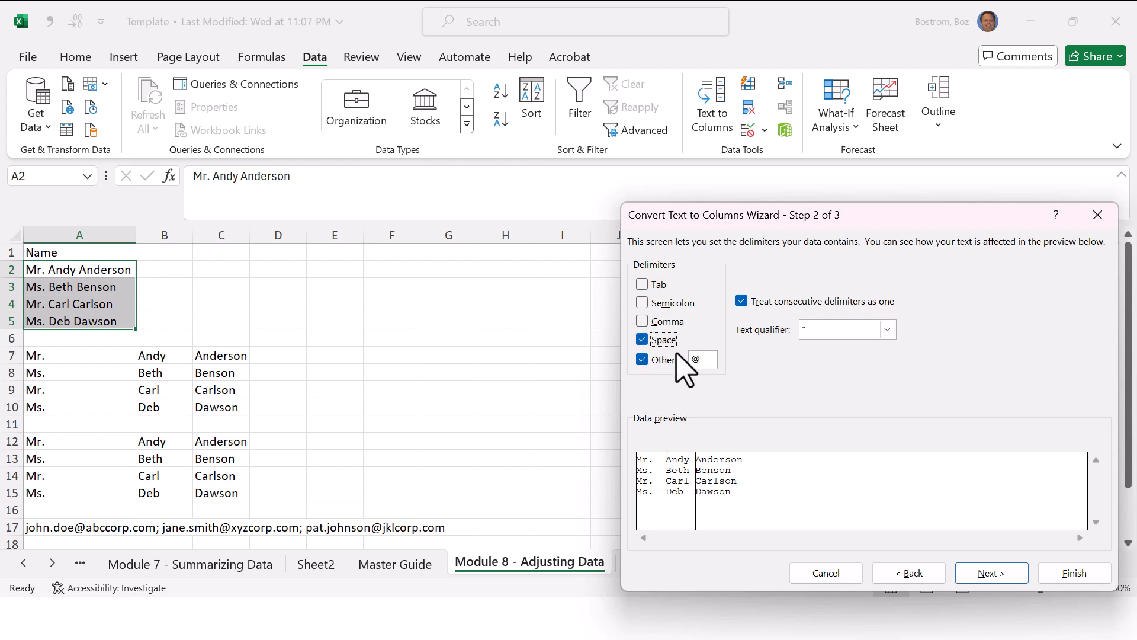
# Step: Clear the @ character from the Other delimiter and finish splitting the names in A2:A5 by Space
pyautogui.click(642, 360)
pyautogui.click(699, 360)
pyautogui.press('BackSpace')
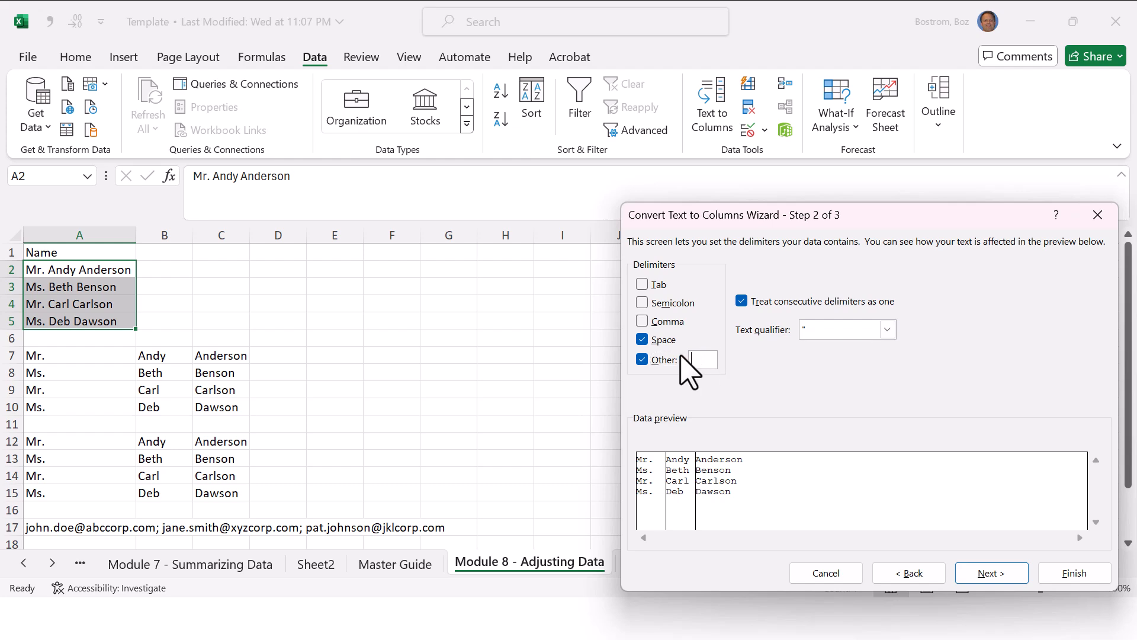
pyautogui.click(1072, 575)
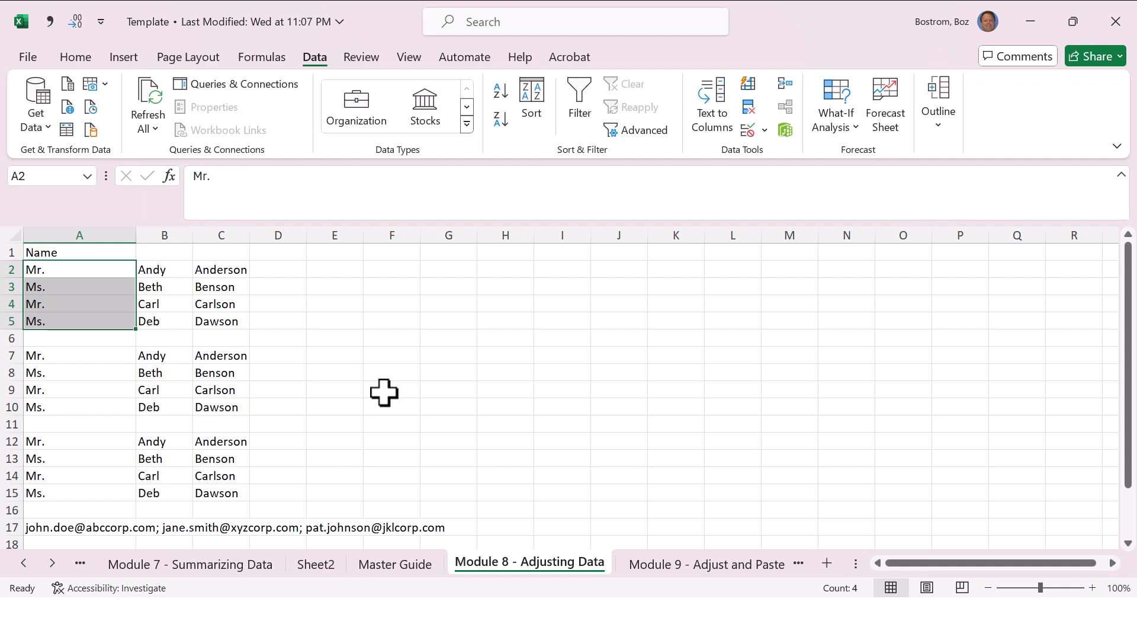
# Step: Check the Module 8 steps in the Master Guide and select cell D7 on the Module 8 - Adjusting Data sheet
pyautogui.hotkey('ctrl', 'pageup')
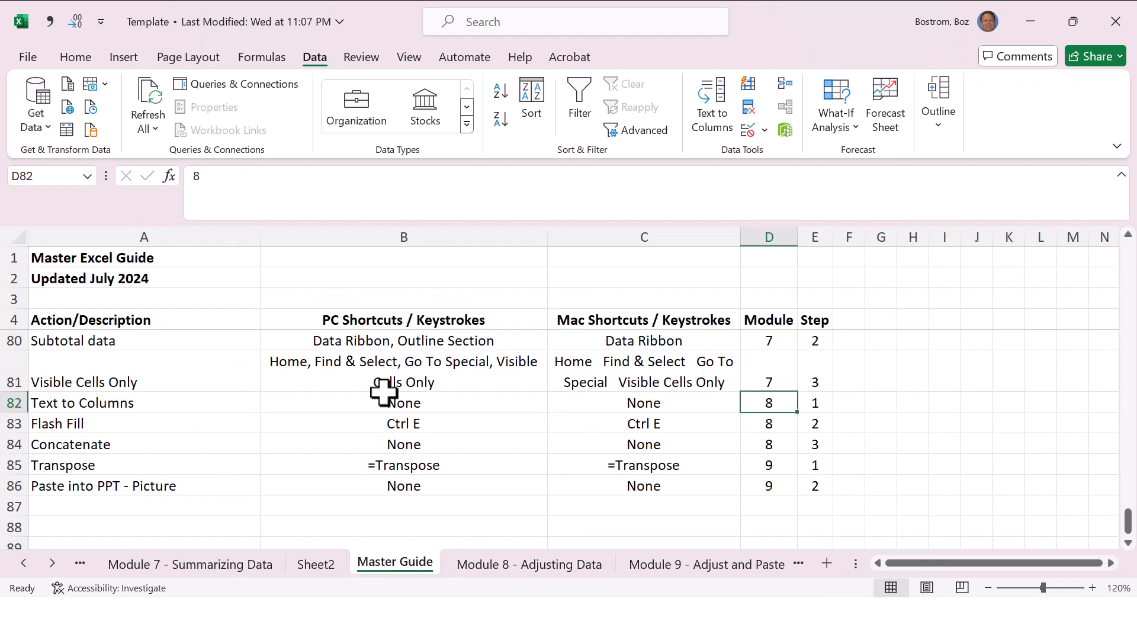
pyautogui.hotkey('ctrl', 'pagedown')
pyautogui.press('Down')
pyautogui.press('Down')
pyautogui.press('Down')
pyautogui.press('Down')
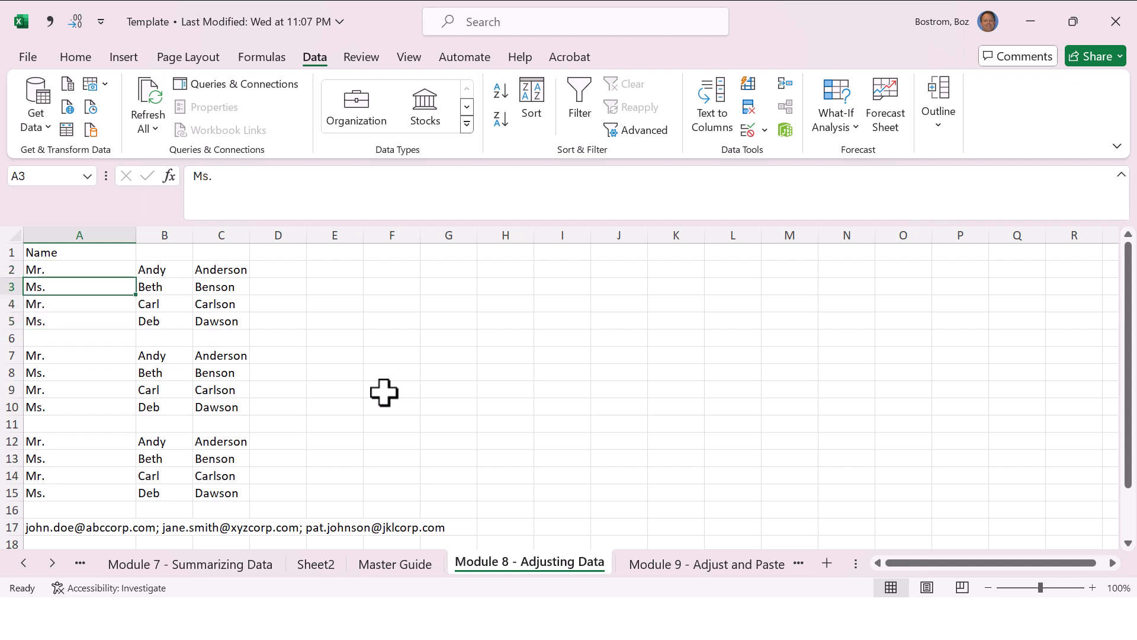
pyautogui.press('Down')
pyautogui.press('Down')
pyautogui.press('Right')
pyautogui.press('Right')
pyautogui.press('Right')
pyautogui.press('Up')
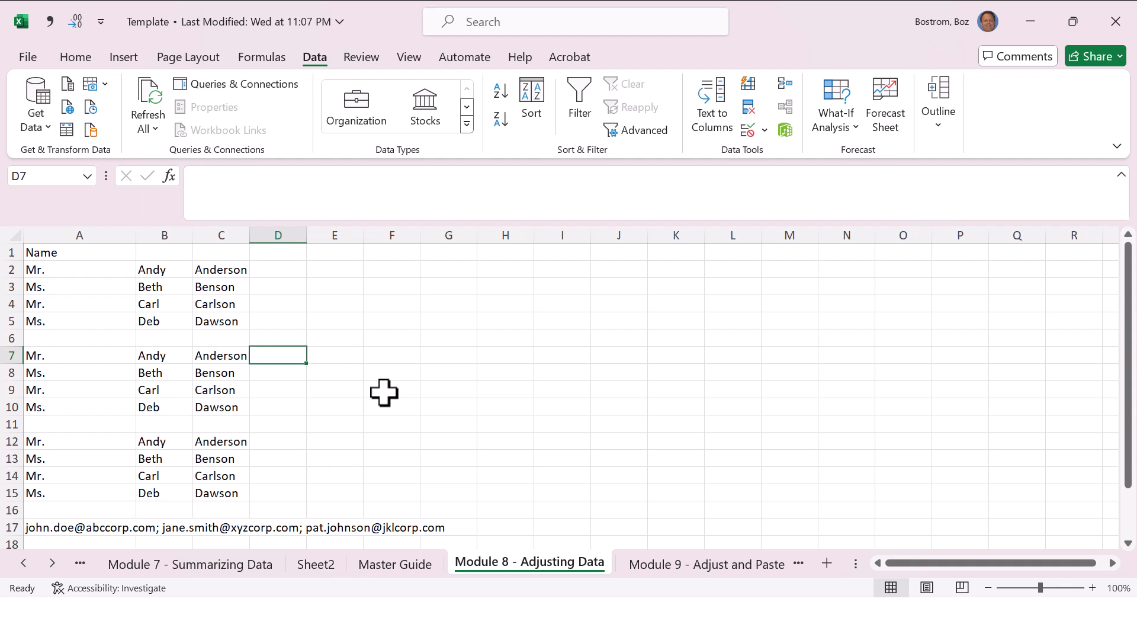
# Step: Enter the title, first and last name from row 7 in D7 and accept the suggested Flash Fill for D8:D10
pyautogui.write('Mr. ')
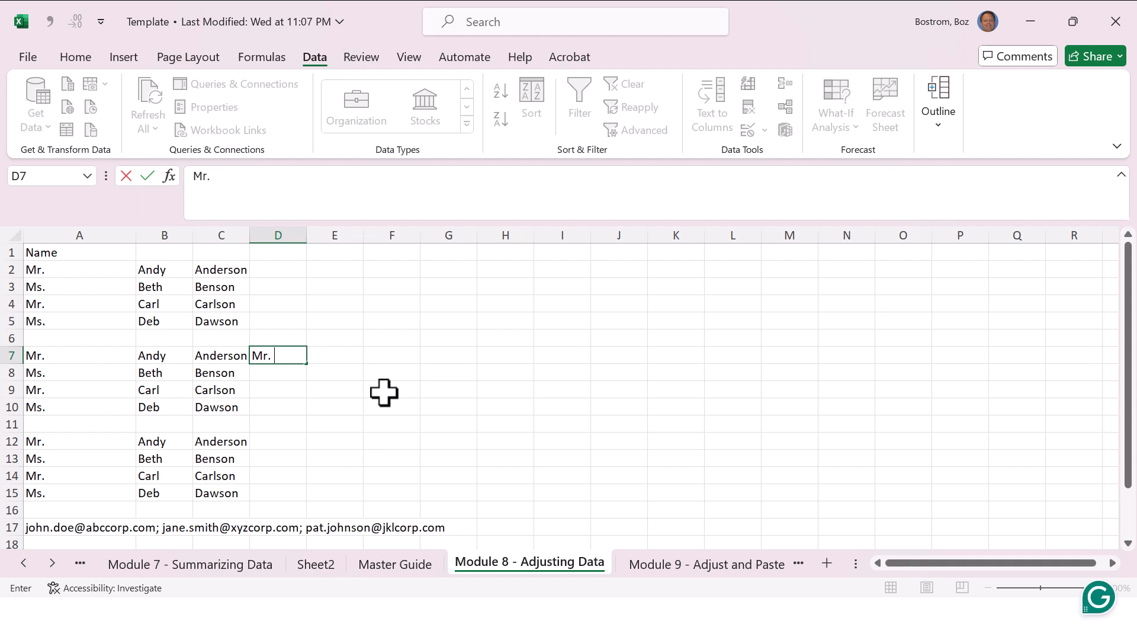
pyautogui.write('Andy Anderson')
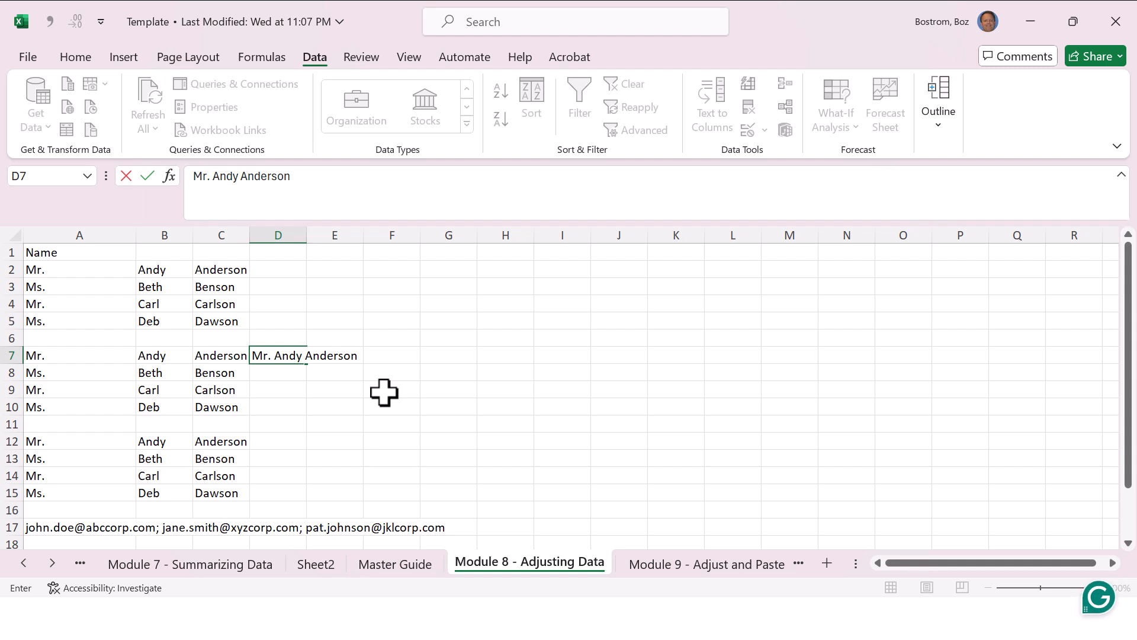
pyautogui.press('Return')
pyautogui.write('Ms.')
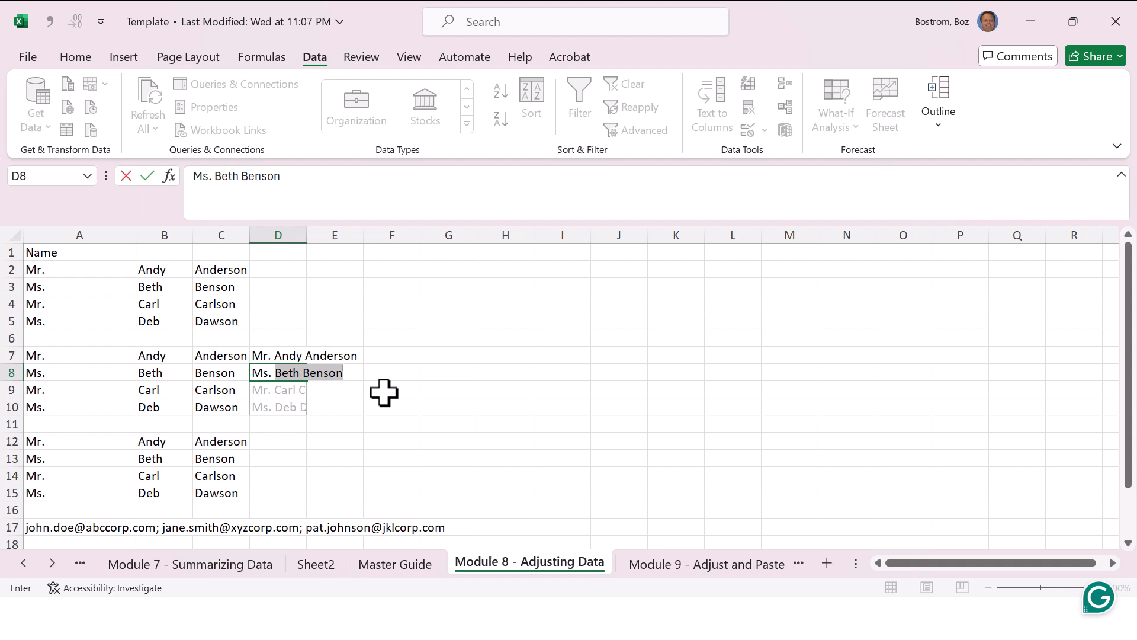
pyautogui.press('Return')
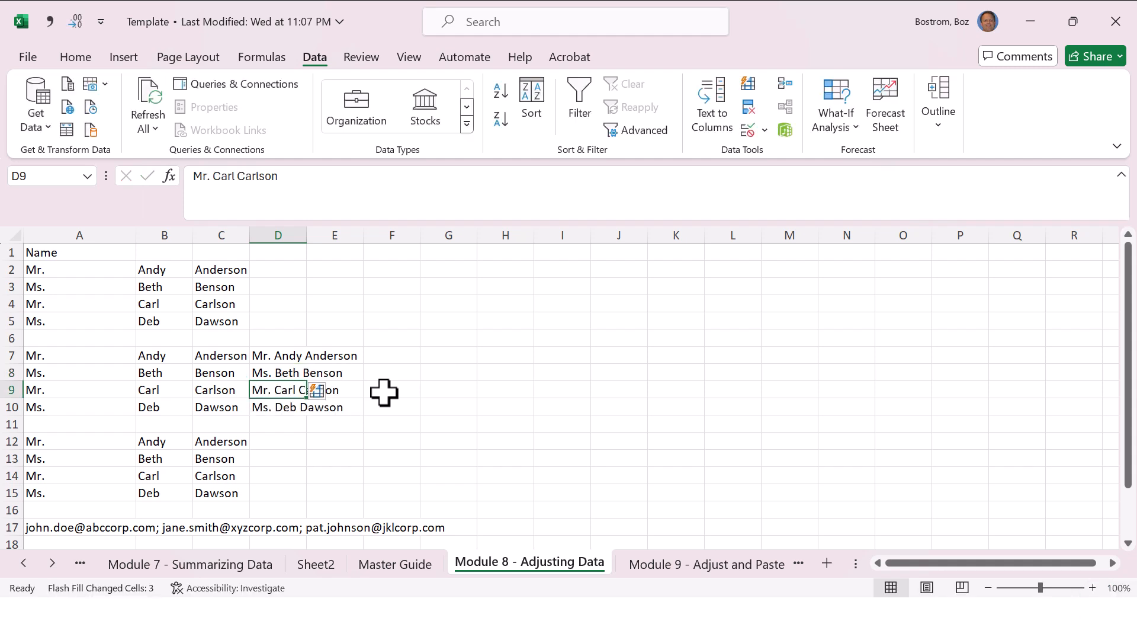
# Step: Clear the combined names from D7:D10 and return to D7
pyautogui.press('Up')
pyautogui.press('Up')
pyautogui.press('Delete')
pyautogui.press('Down')
pyautogui.press('Delete')
pyautogui.press('Down')
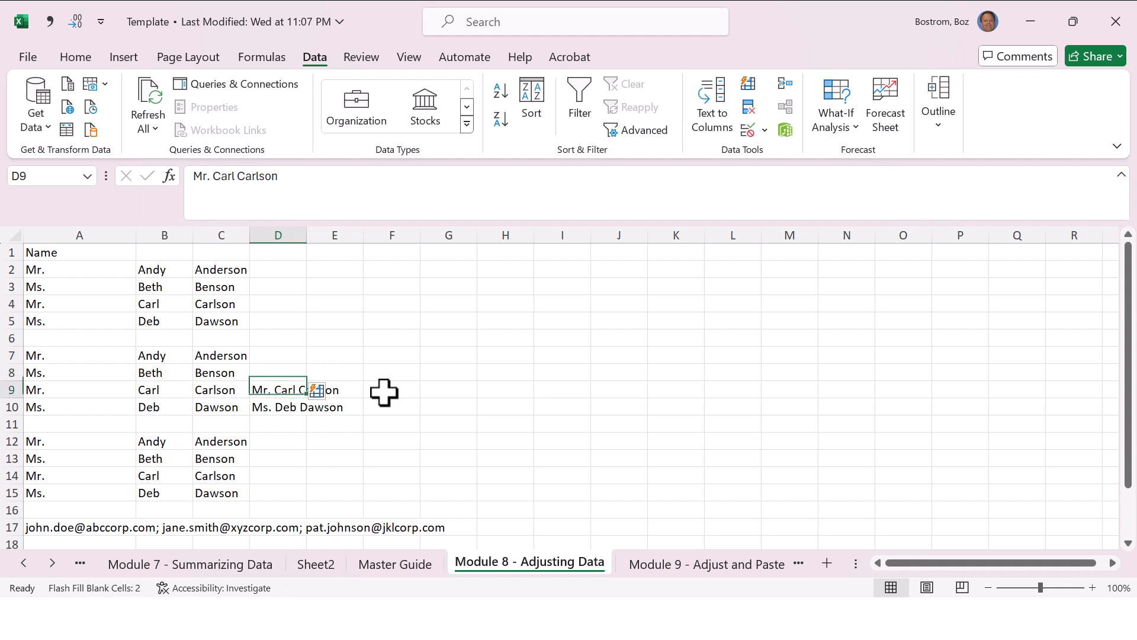
pyautogui.press('Delete')
pyautogui.press('Down')
pyautogui.press('Delete')
pyautogui.press('Down')
pyautogui.press('Up')
pyautogui.press('Up')
pyautogui.press('Up')
pyautogui.press('Up')
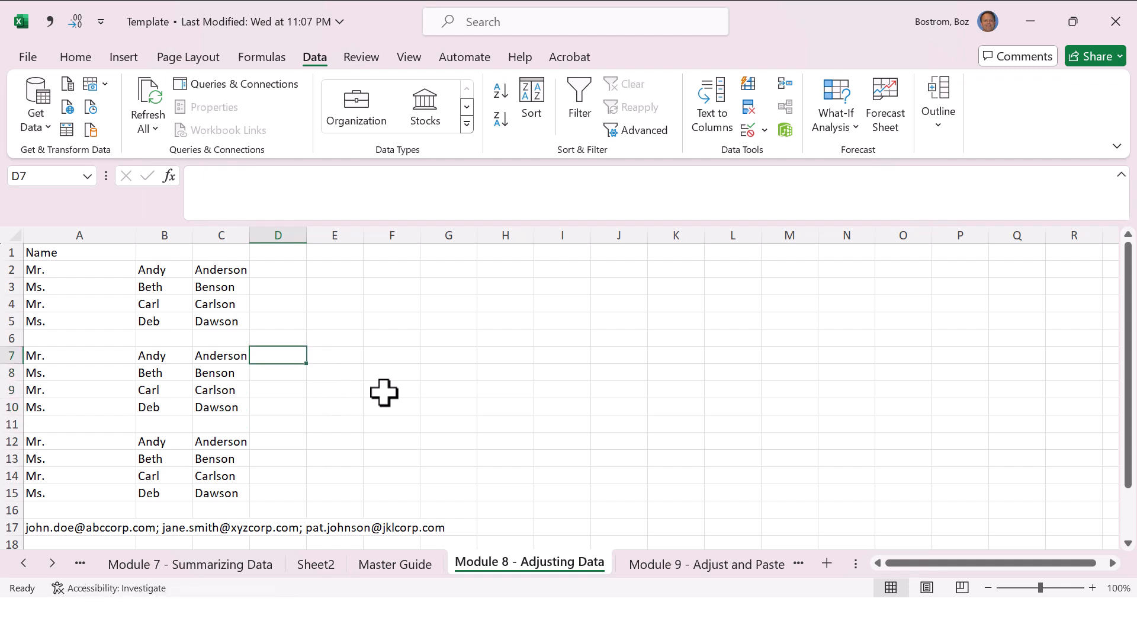
# Step: Enter the combined title, first name and last name of row 7 in D7 again
pyautogui.write('Mr.')
pyautogui.write('y Anderson')
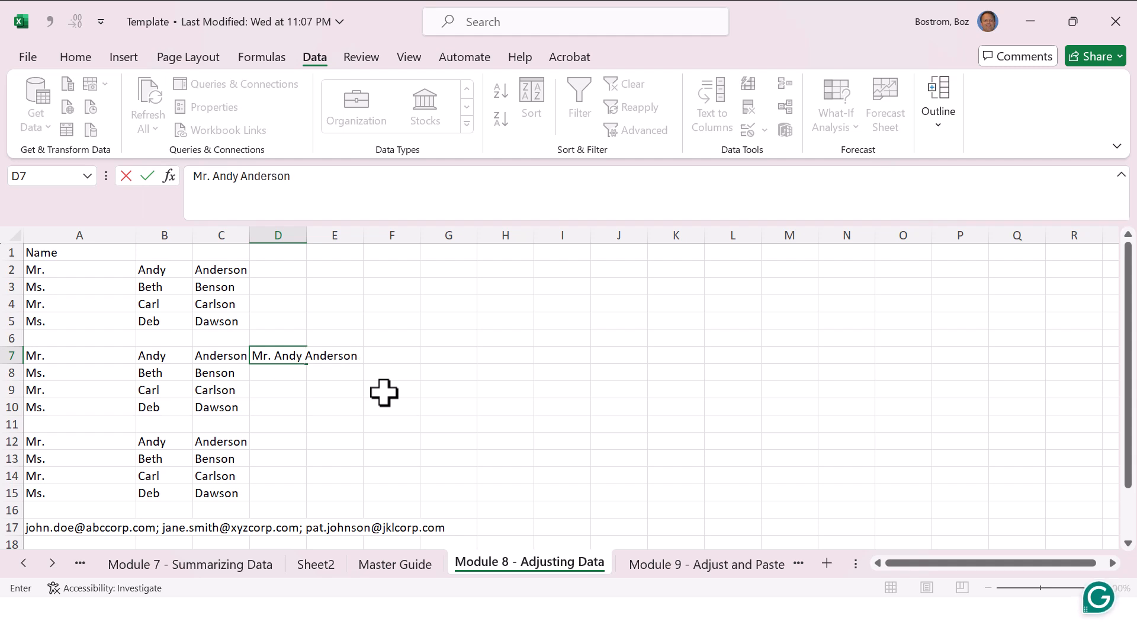
pyautogui.press('Return')
# Step: Start the combined name for row 8 in D8, remove the suggested completion and cancel the entry
pyautogui.write('Ms. B')
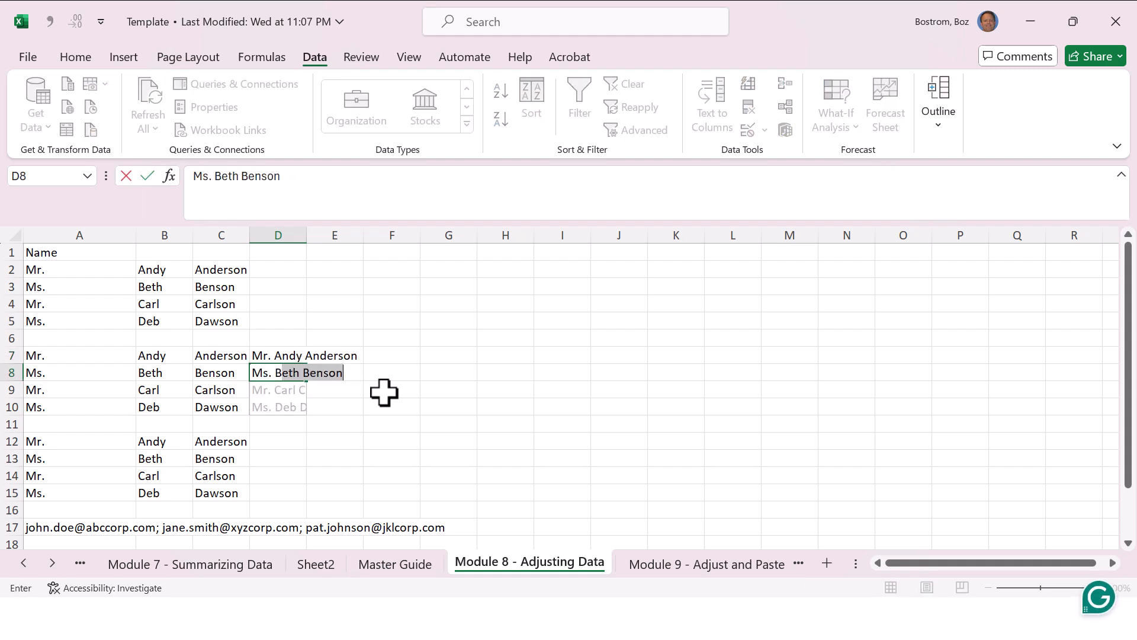
pyautogui.press('BackSpace')
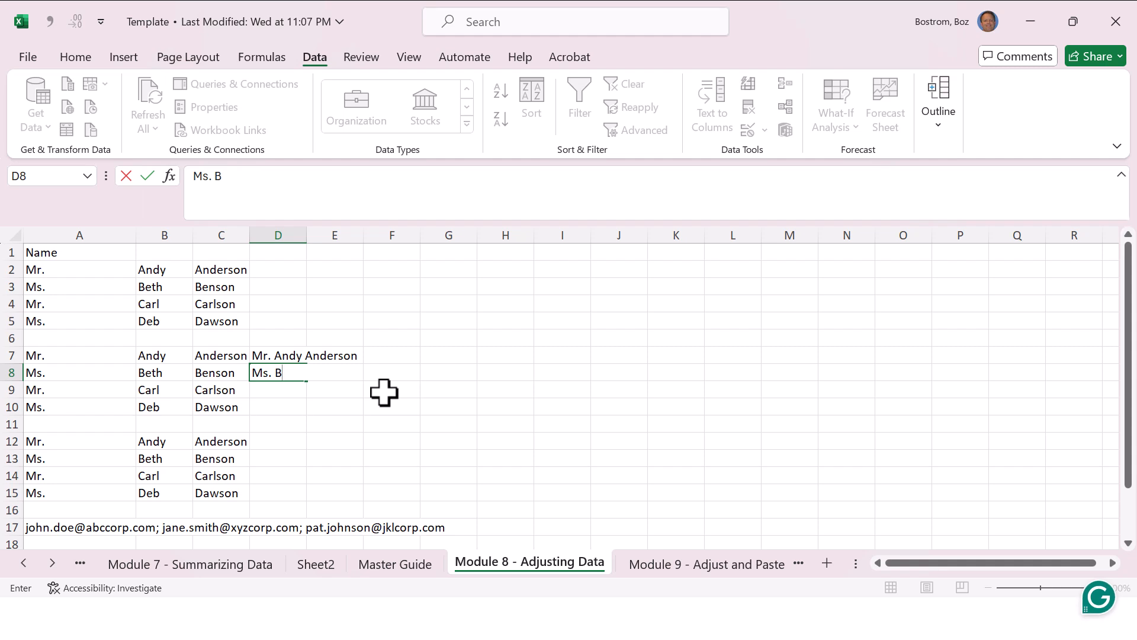
pyautogui.press('Escape')
pyautogui.press('Up')
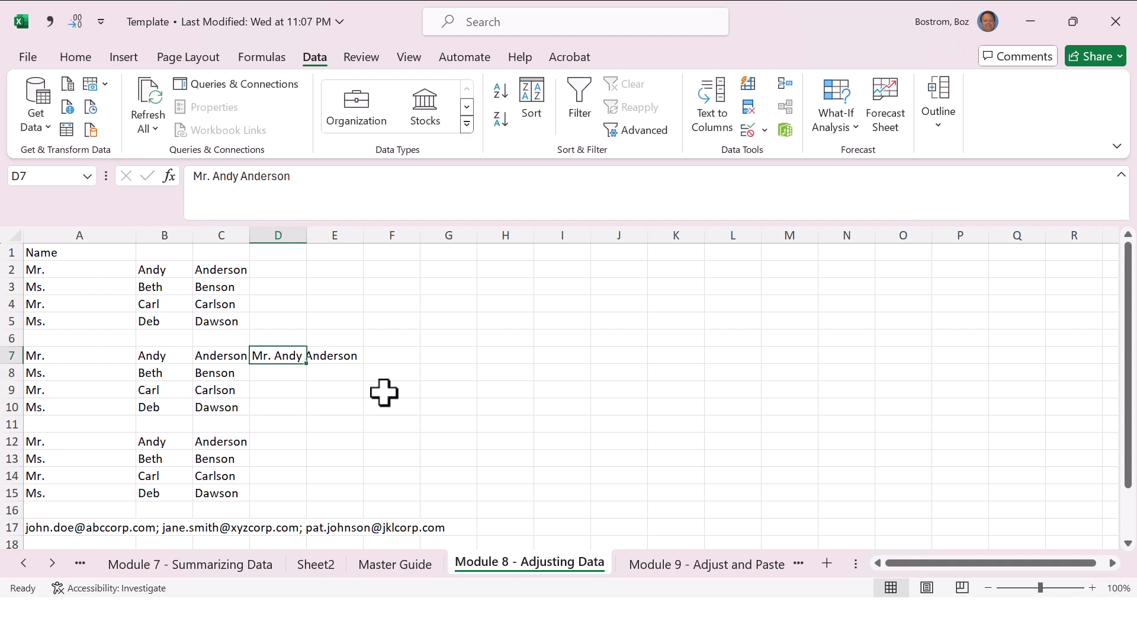
# Step: Select D7:D10 and Flash Fill the combined names from the example in D7
pyautogui.hotkey('shift', 'Down')
pyautogui.hotkey('shift', 'Down')
pyautogui.hotkey('shift', 'Down')
pyautogui.press('Down')
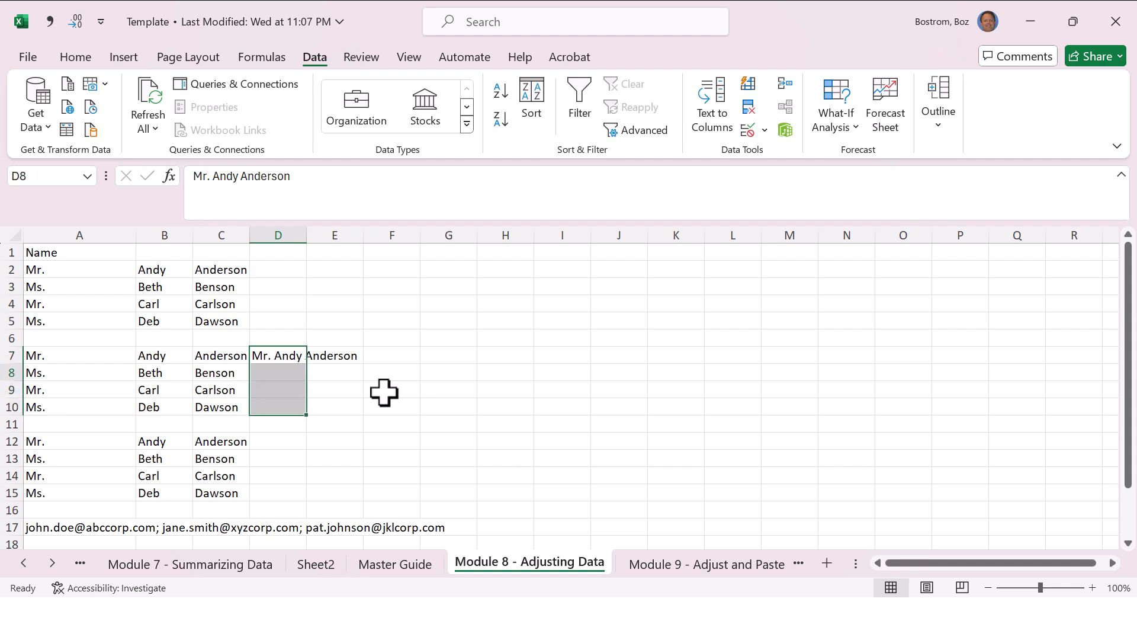
pyautogui.press('Up')
pyautogui.hotkey('shift', 'Down')
pyautogui.hotkey('shift', 'Down')
pyautogui.hotkey('shift', 'Down')
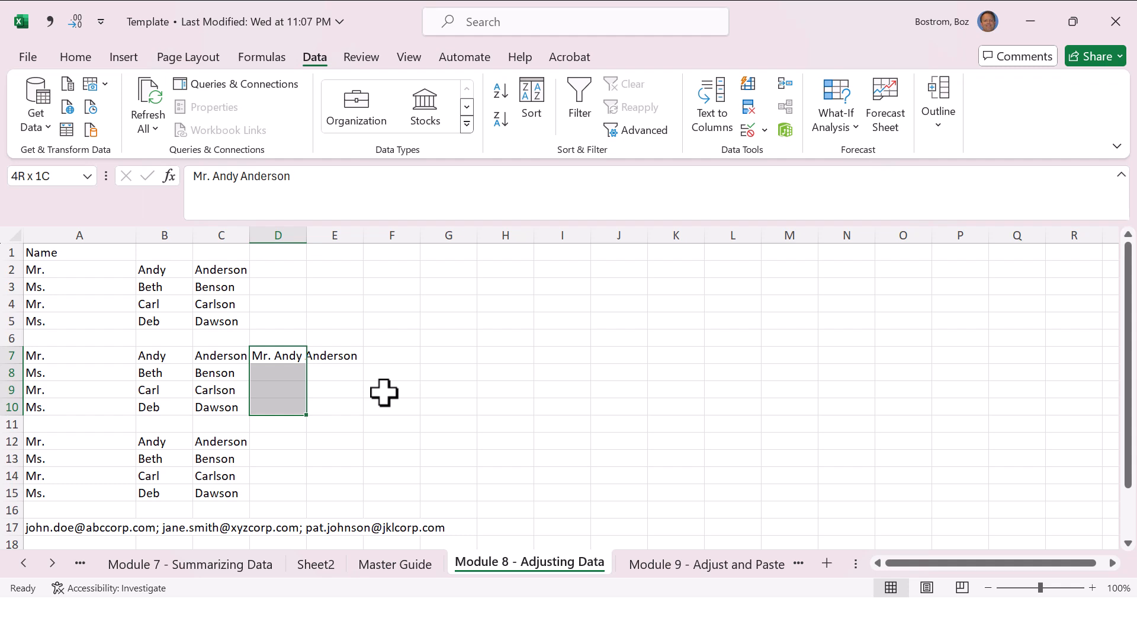
pyautogui.hotkey('ctrl', 'e')
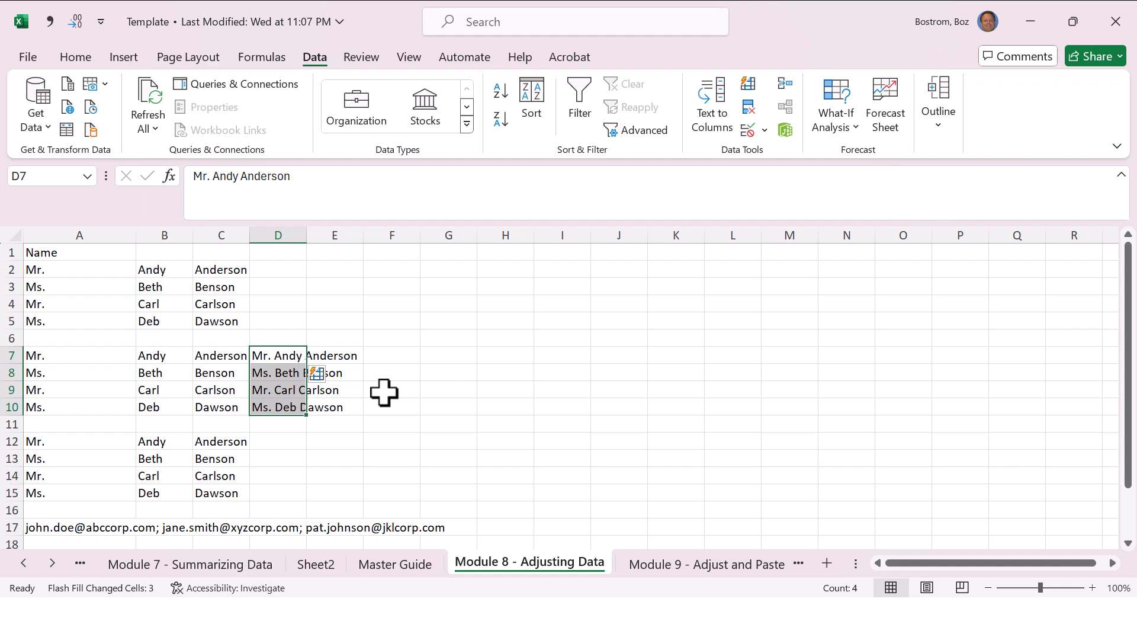
# Step: Check the Concatenate entry in the Master Guide and select cell D12 on the Module 8 - Adjusting Data sheet
pyautogui.hotkey('ctrl', 'pageup')
pyautogui.press('Down')
pyautogui.press('Down')
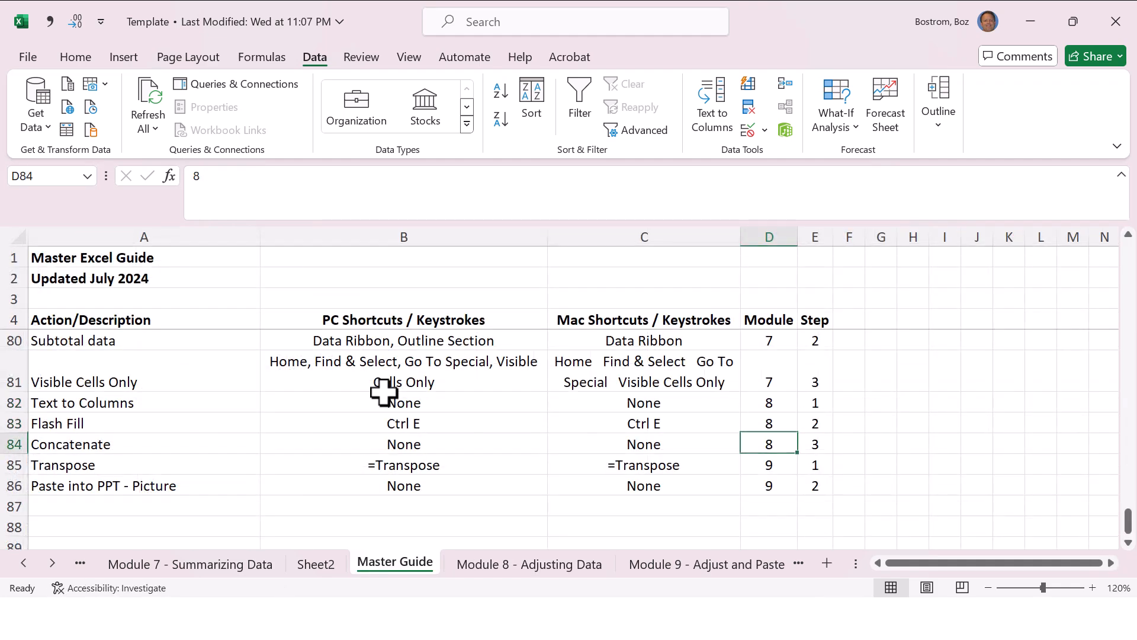
pyautogui.hotkey('ctrl', 'pagedown')
pyautogui.press('Down')
pyautogui.press('Down')
pyautogui.press('Down')
pyautogui.press('Down')
pyautogui.press('Down')
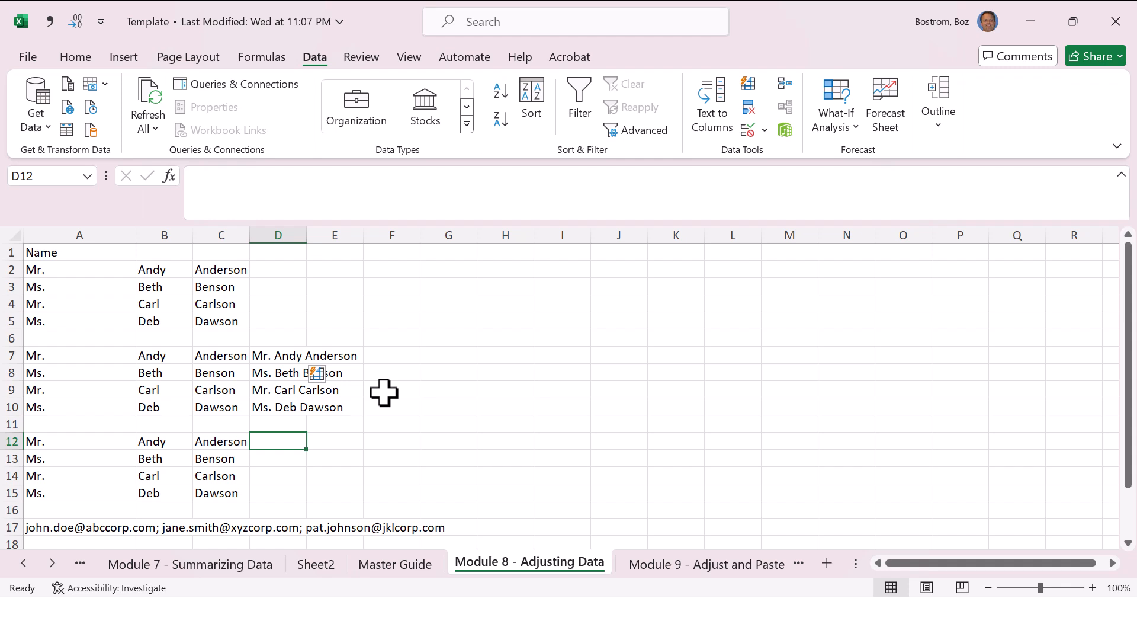
# Step: Enter =CONCAT(A12," ",B12," ",C12) in D12 to join the title, first name and last name with spaces
pyautogui.write('=')
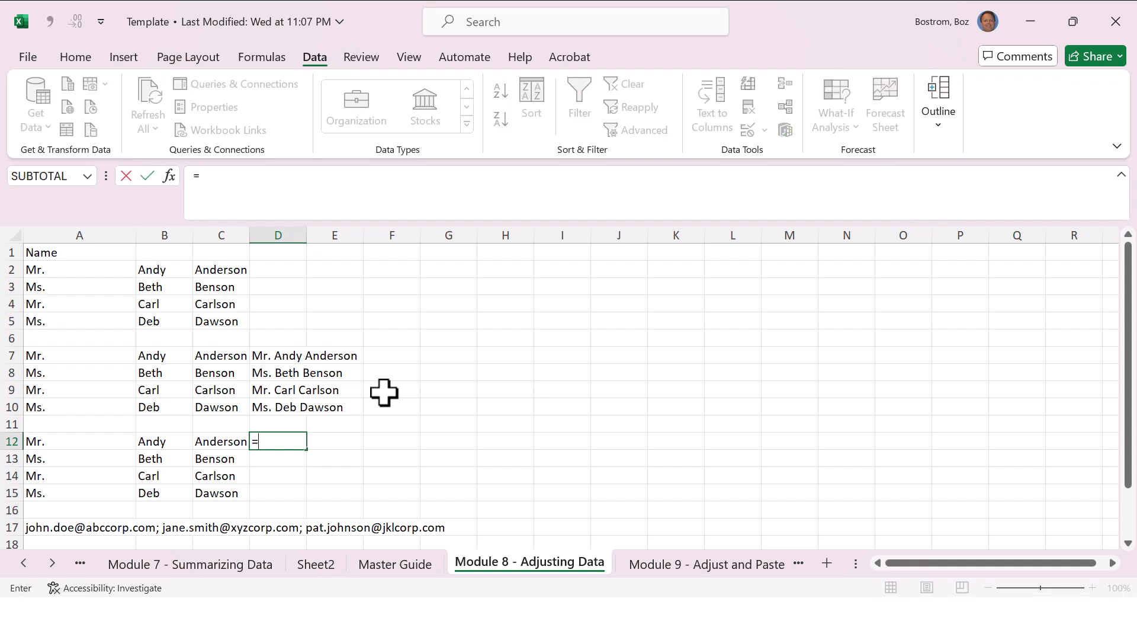
pyautogui.write('concat')
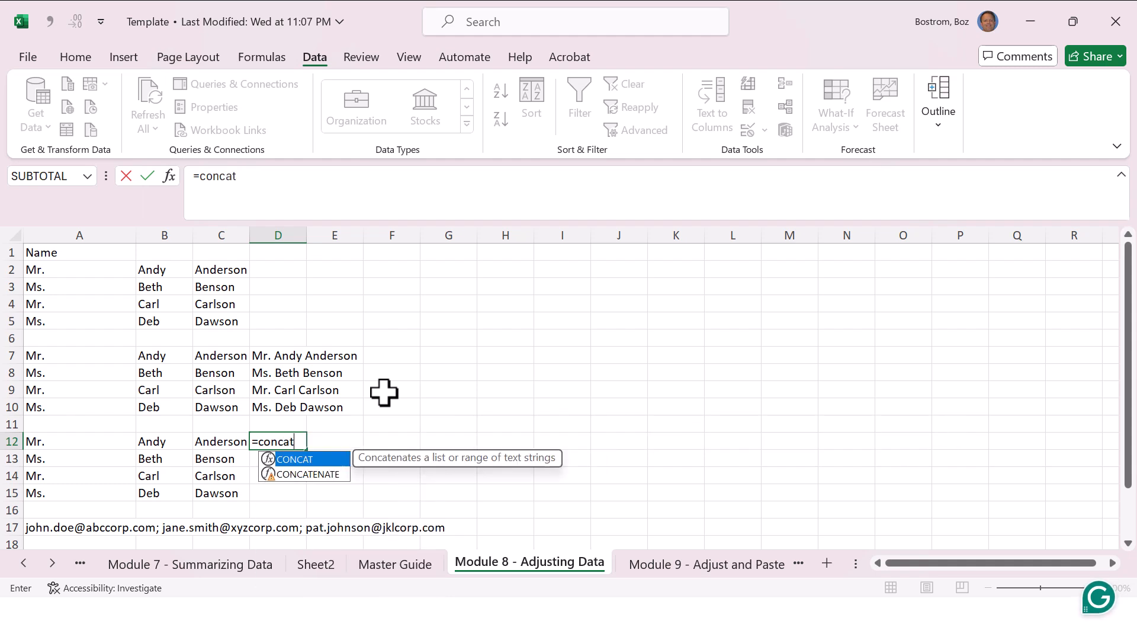
pyautogui.write('(')
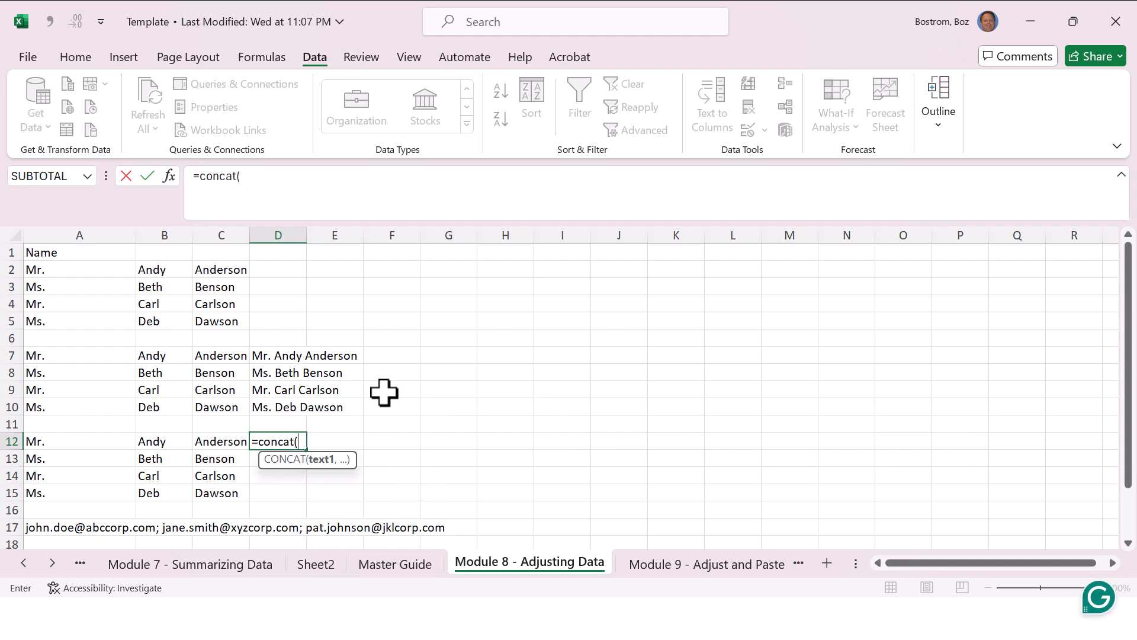
pyautogui.click(112, 443)
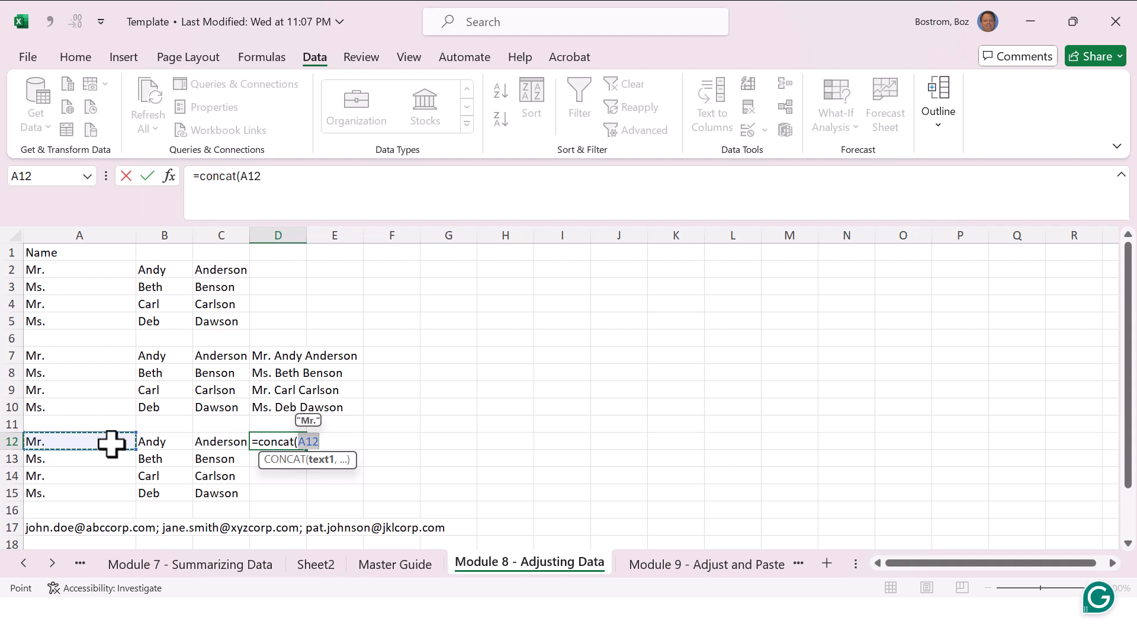
pyautogui.write(',')
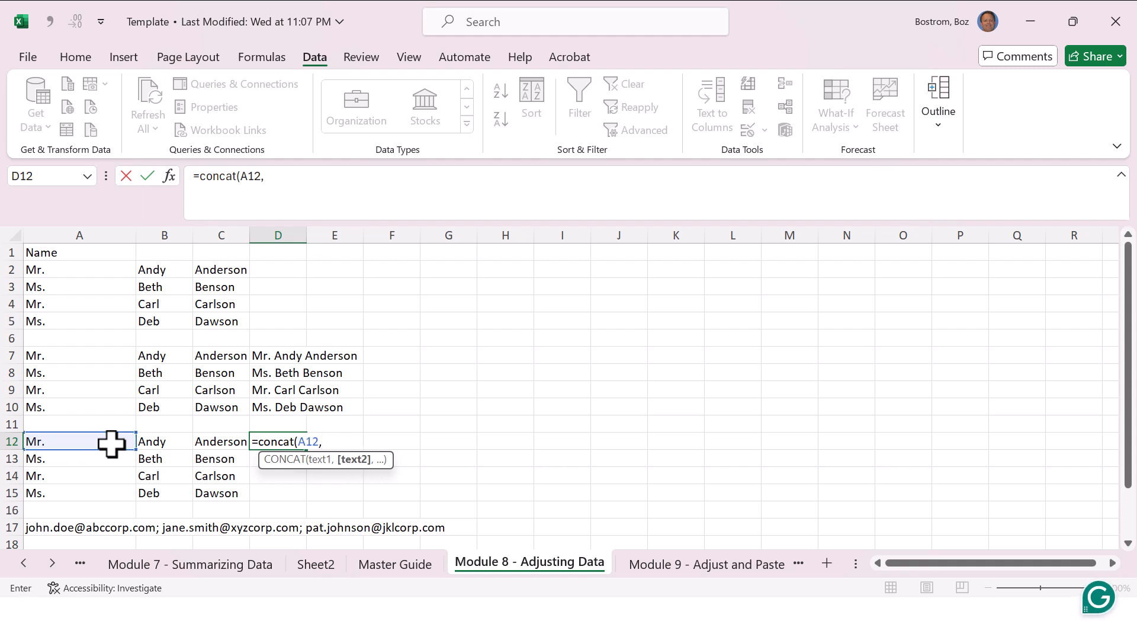
pyautogui.press('Up')
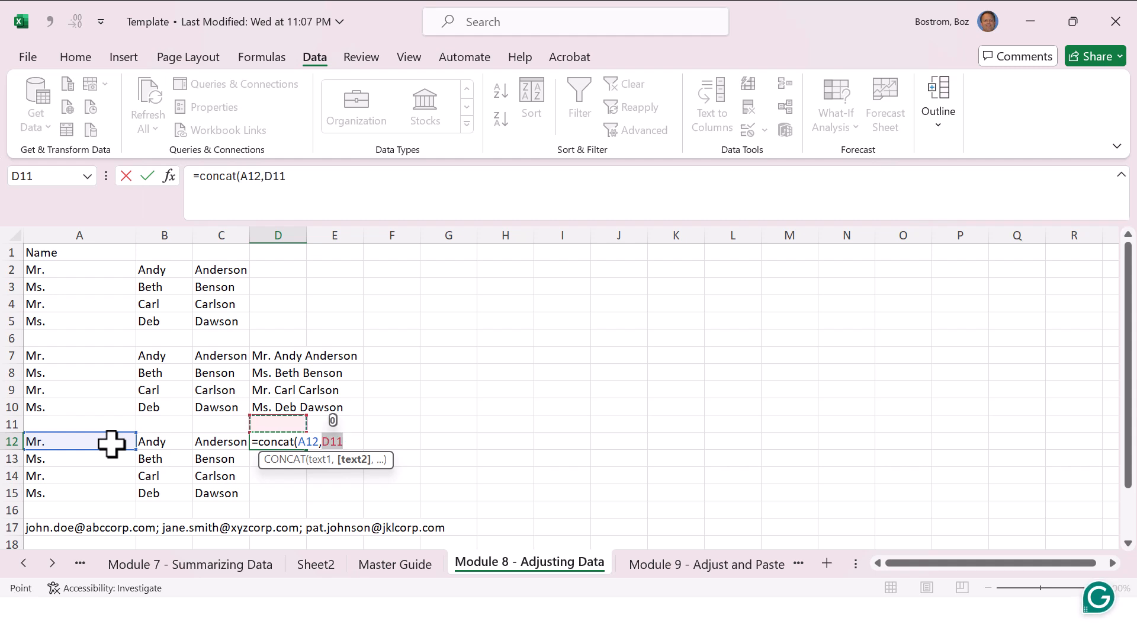
pyautogui.press('BackSpace')
pyautogui.write('"')
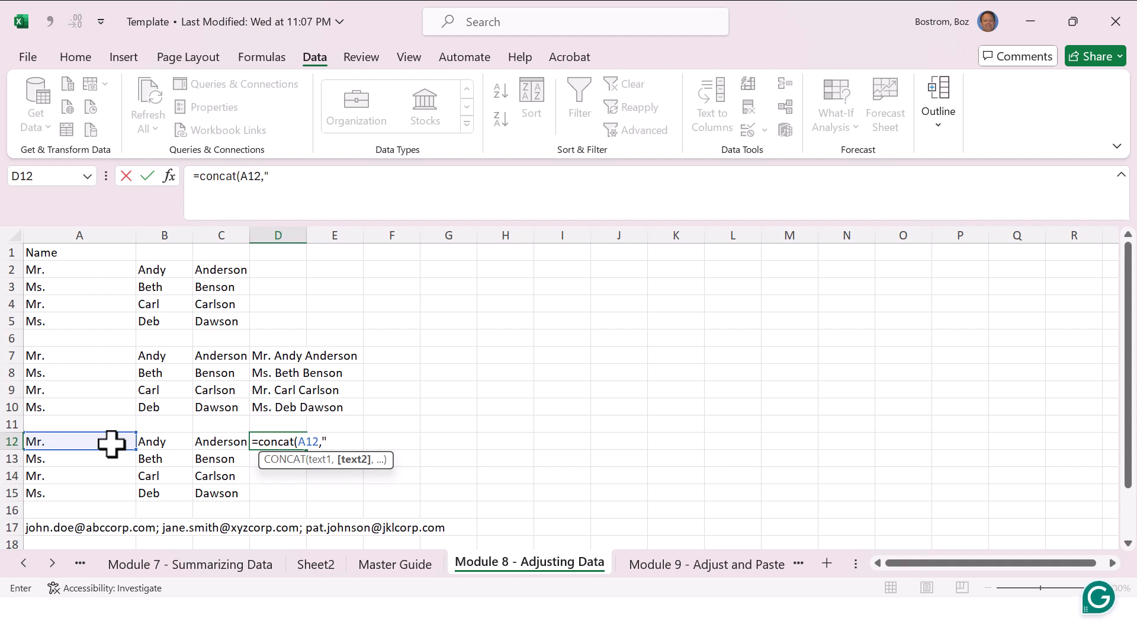
pyautogui.write(' ",')
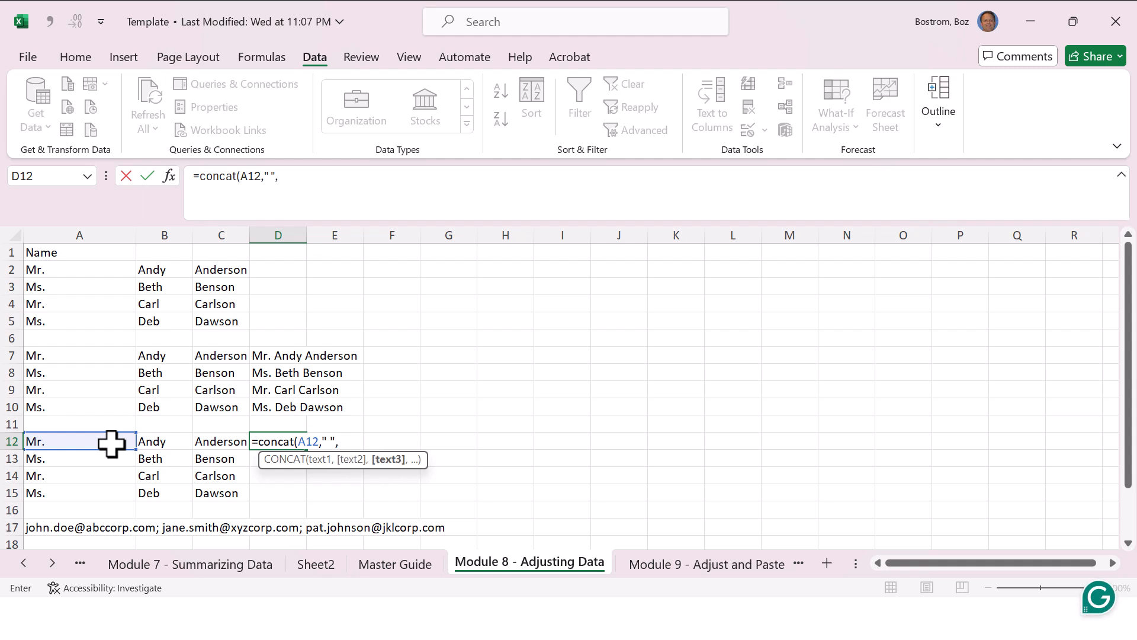
pyautogui.click(154, 441)
pyautogui.write(',')
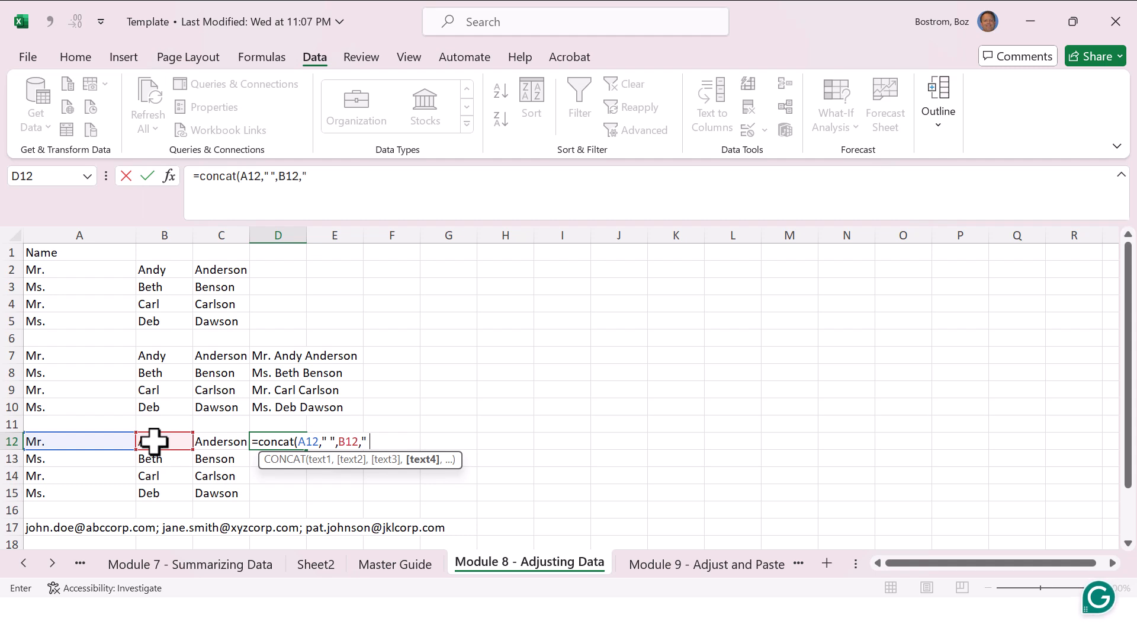
pyautogui.write('" ",')
pyautogui.click(209, 441)
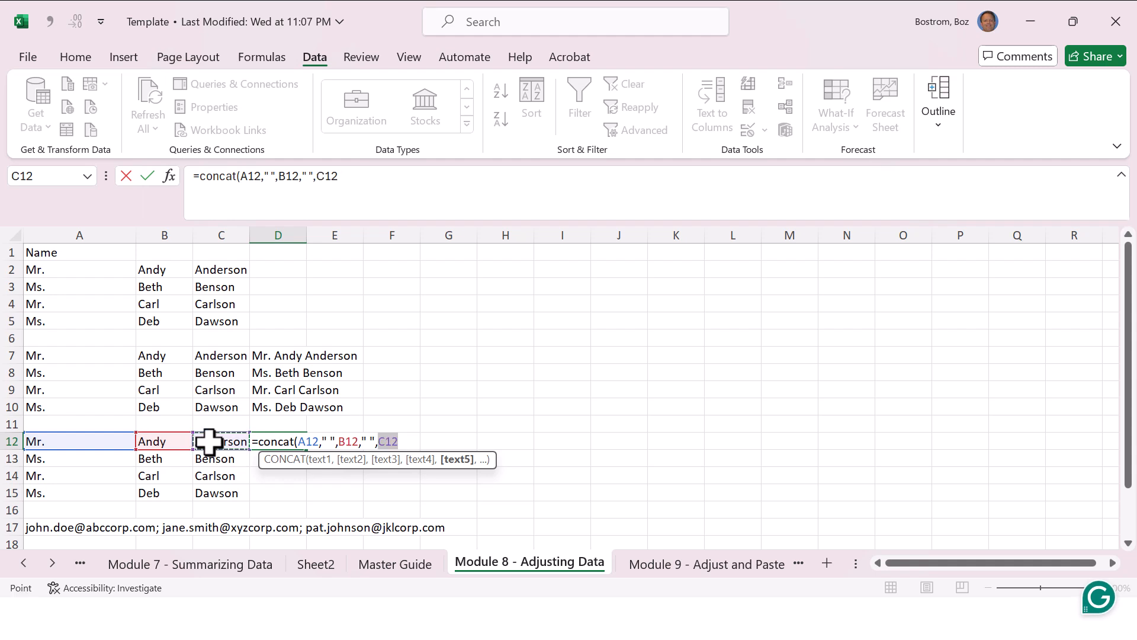
pyautogui.write(')')
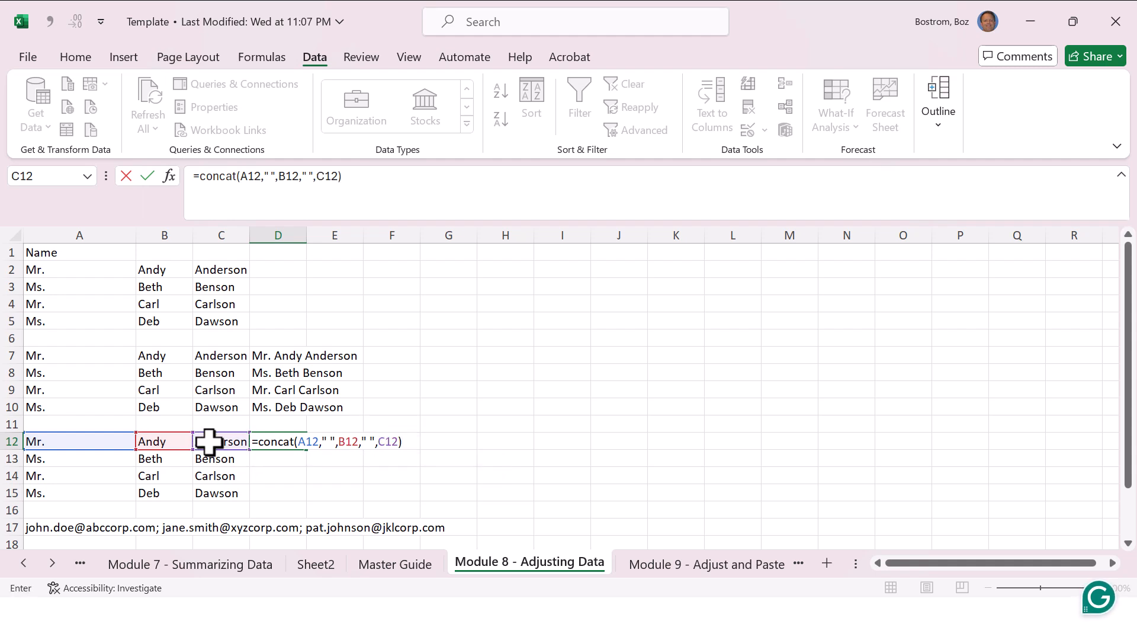
pyautogui.press('Return')
pyautogui.press('Up')
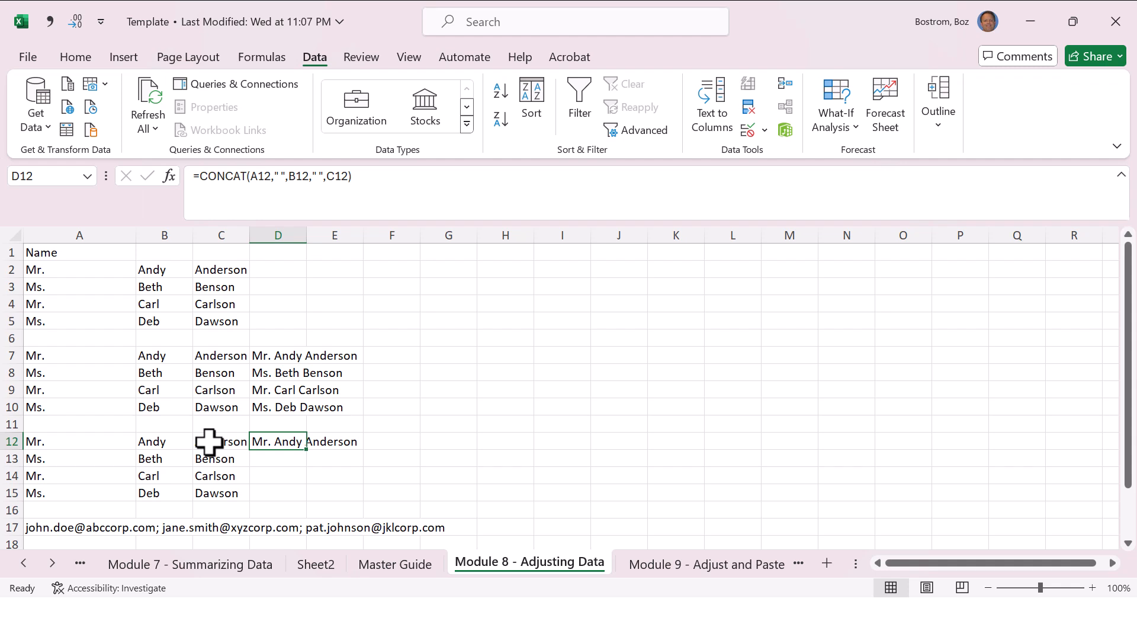
# Step: Fill the three-part CONCAT formula from D12 down through D15
pyautogui.hotkey('shift', 'Down')
pyautogui.hotkey('shift', 'Down')
pyautogui.hotkey('shift', 'Down')
pyautogui.hotkey('ctrl', 'e')
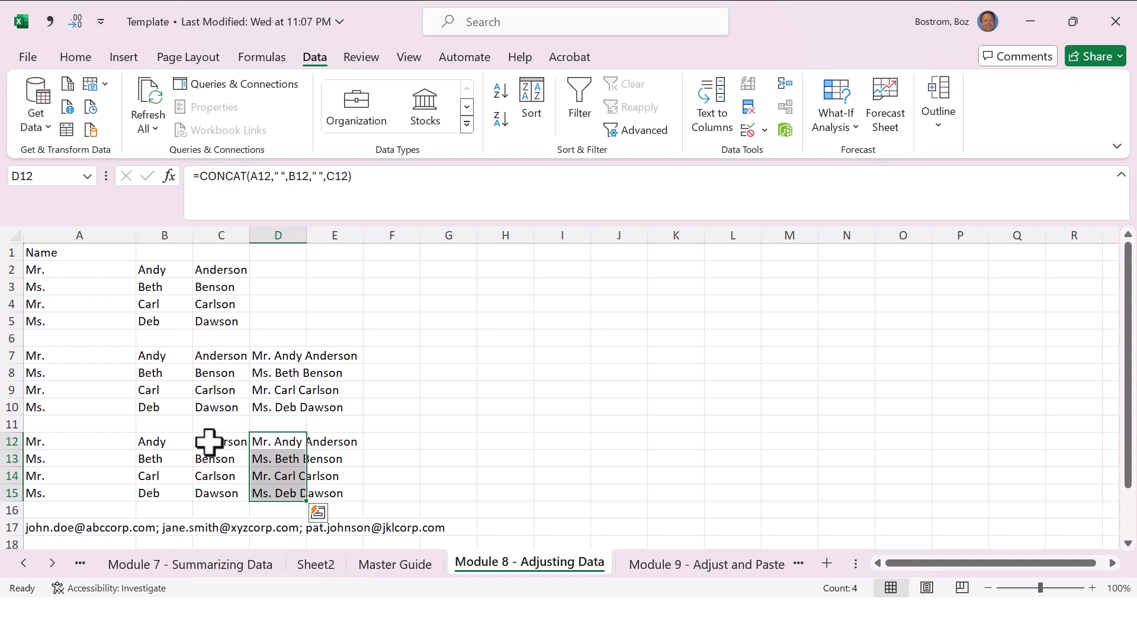
# Step: Clear the combined names from D12:D15 and return to D12
pyautogui.press('Down')
pyautogui.press('Up')
pyautogui.hotkey('shift', 'Down')
pyautogui.hotkey('shift', 'Down')
pyautogui.hotkey('shift', 'Down')
pyautogui.press('F2')
pyautogui.hotkey('ctrl', 'Return')
pyautogui.hotkey('shift', 'Down')
pyautogui.hotkey('shift', 'Down')
pyautogui.hotkey('shift', 'Down')
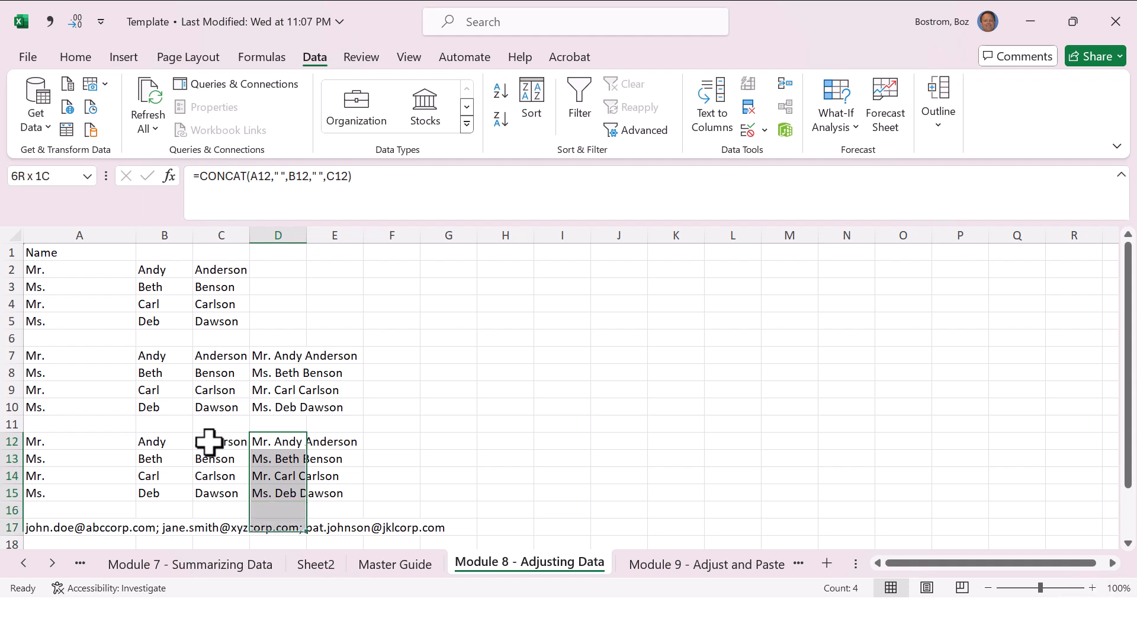
pyautogui.hotkey('shift', 'Up')
pyautogui.hotkey('shift', 'Up')
pyautogui.hotkey('shift', 'Up')
pyautogui.press('Delete')
pyautogui.press('Down')
pyautogui.press('Up')
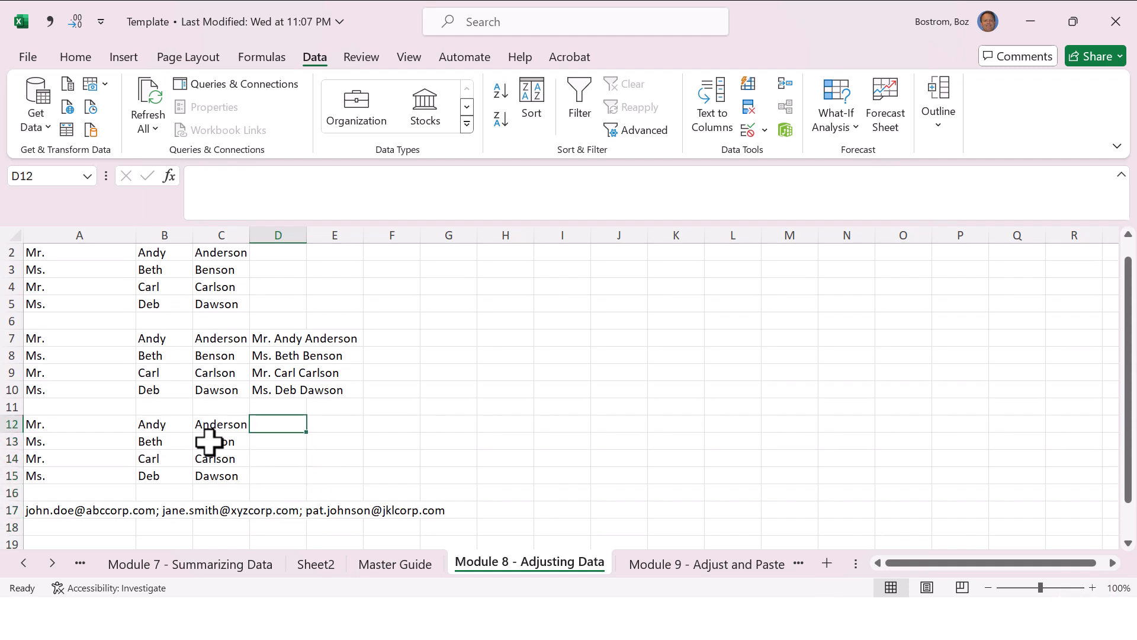
# Step: Enter only the title and last name of row 12 in D12 and of row 13 in D13
pyautogui.write('Mr. Anderson')
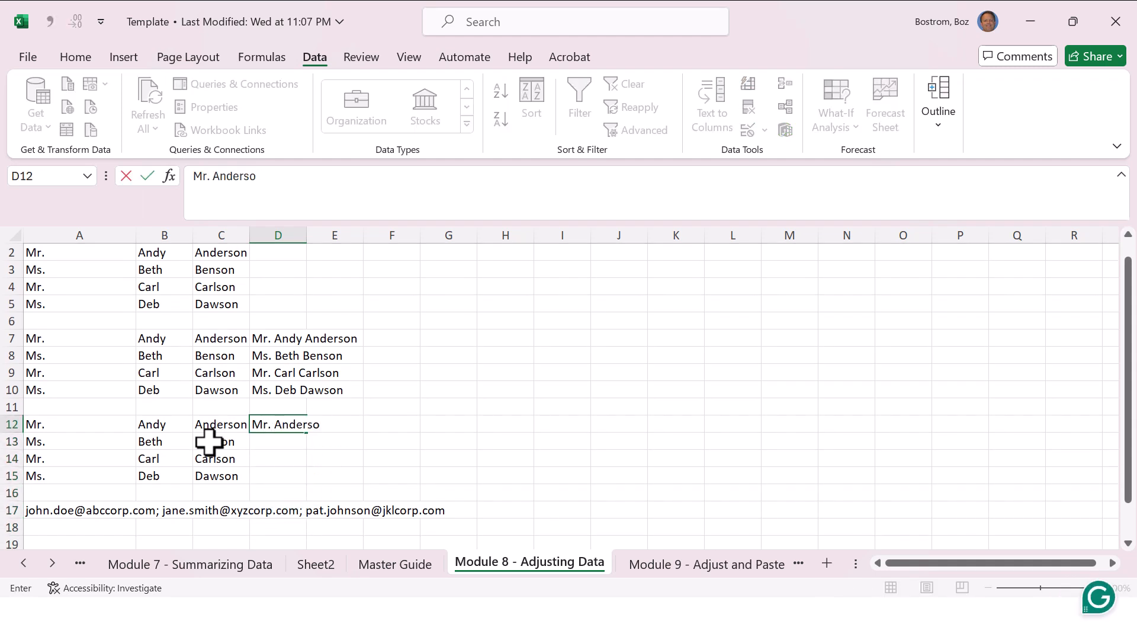
pyautogui.press('Return')
pyautogui.write('Ms. Benson')
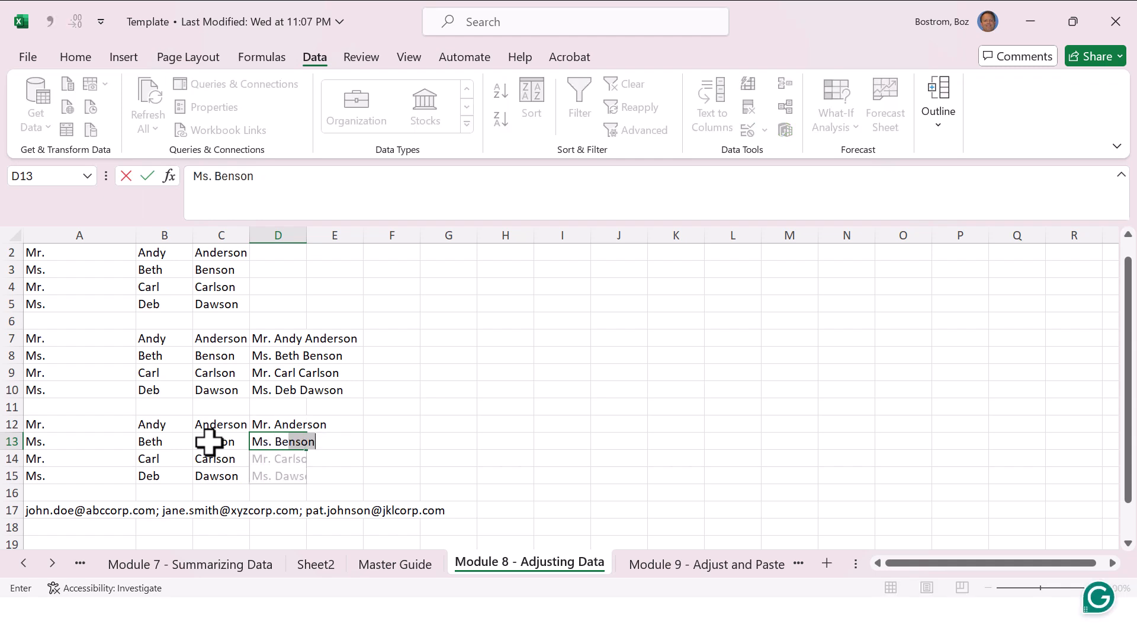
pyautogui.press('Up')
pyautogui.press('Down')
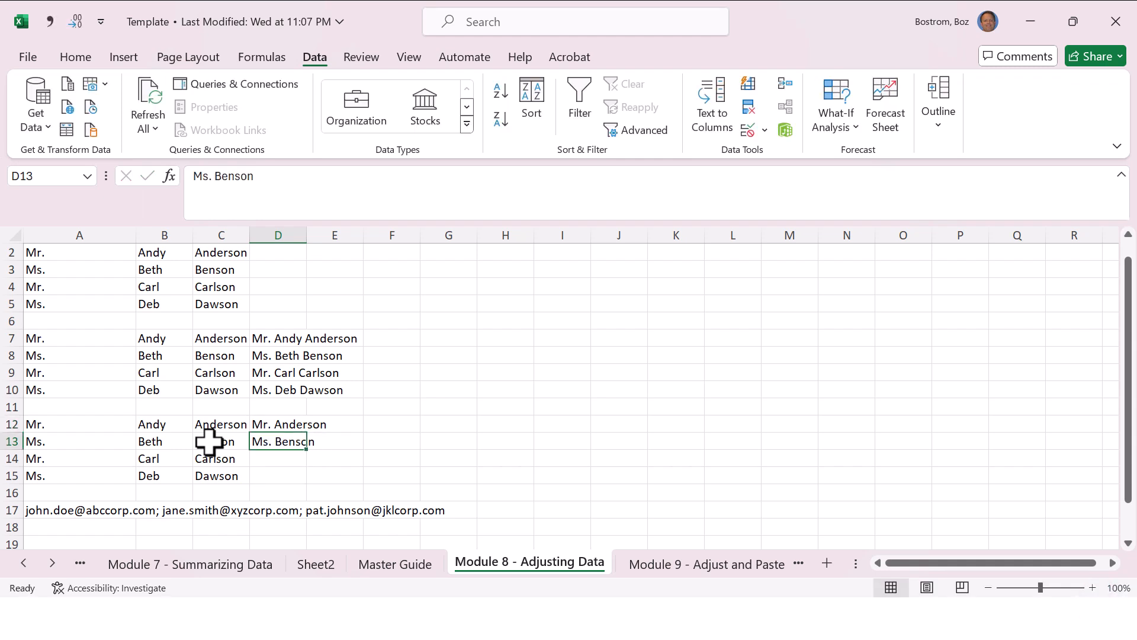
# Step: Delete the hand-entered names from D13 and D12, leaving D12 selected
pyautogui.press('Delete')
pyautogui.press('Up')
pyautogui.press('Delete')
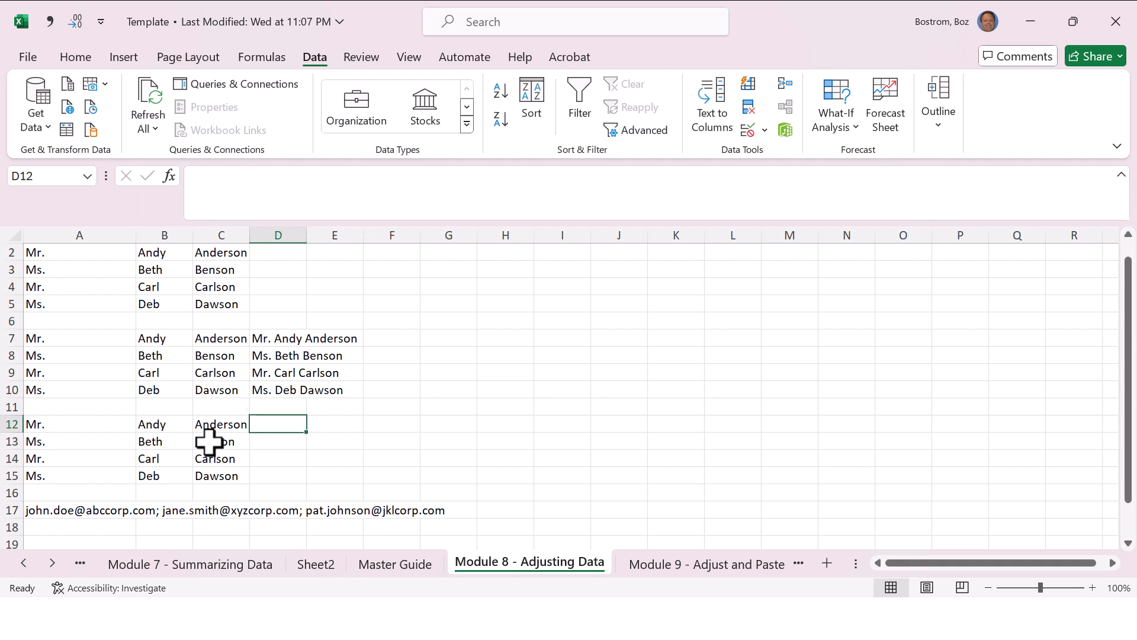
pyautogui.write('=')
pyautogui.press('Escape')
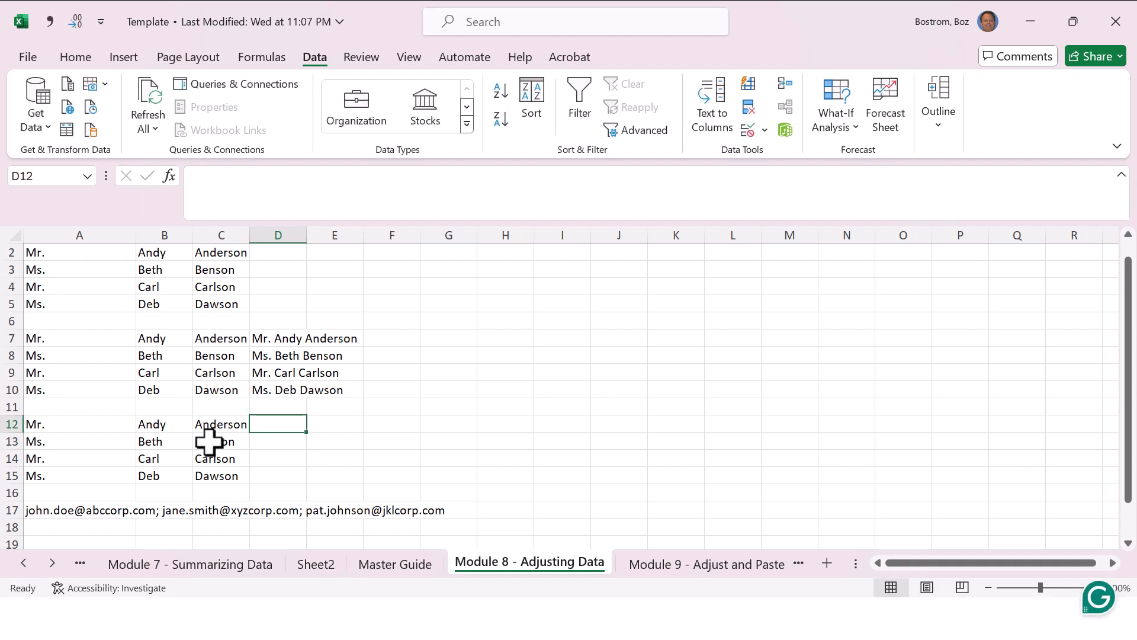
# Step: Try to join the title and last name of row 12 in D12 with =CONCAT(A12," D11",C12)
pyautogui.write('=concat')
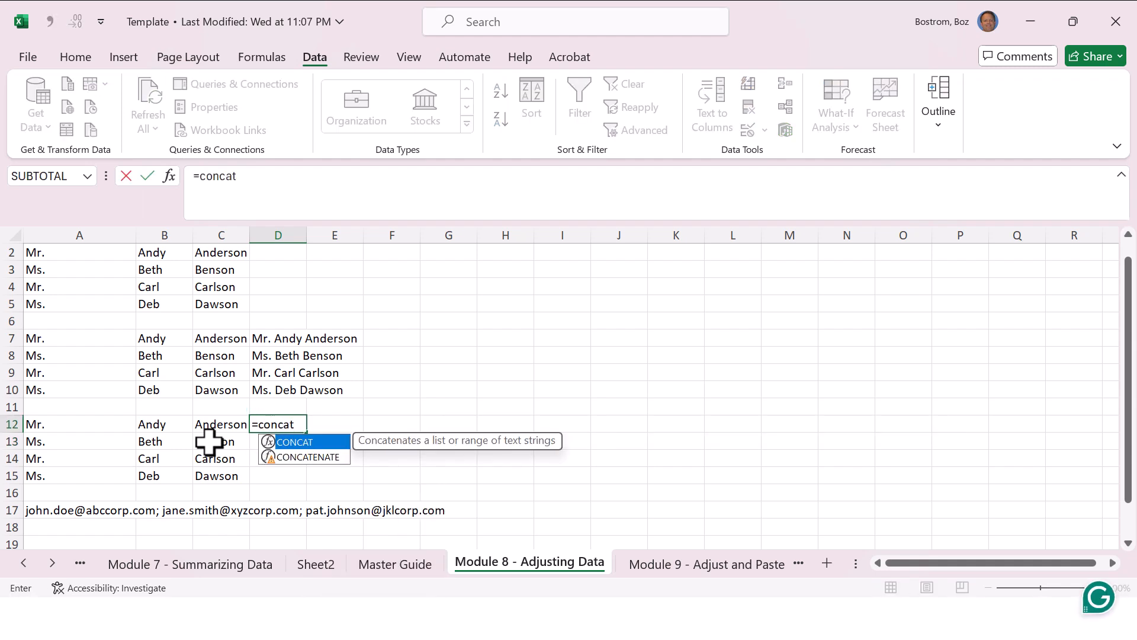
pyautogui.write('(')
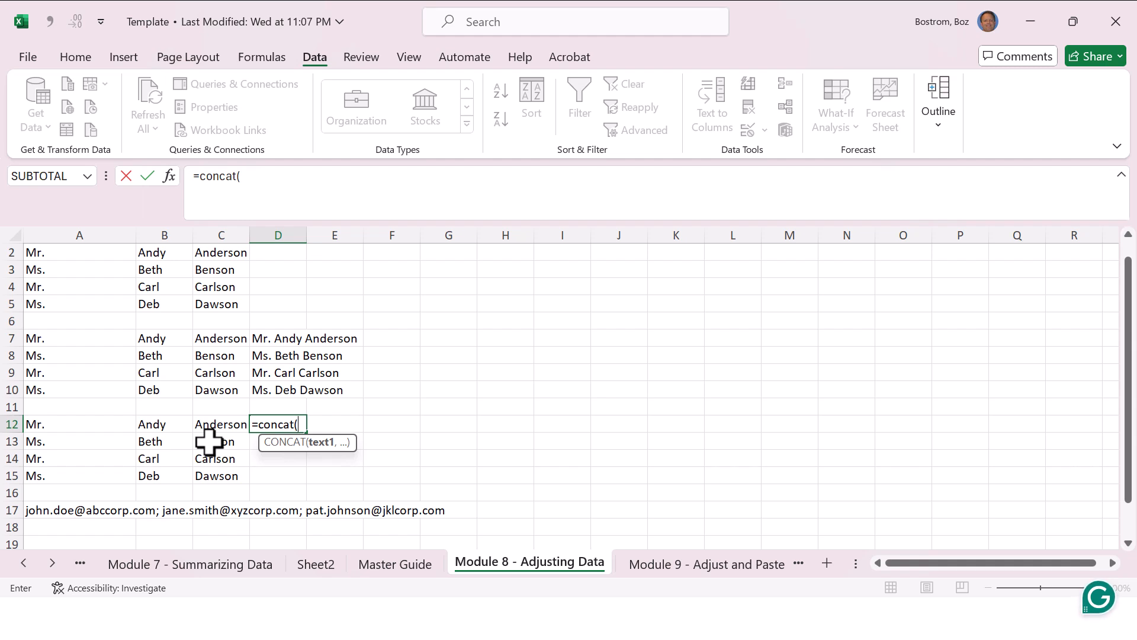
pyautogui.press('Left')
pyautogui.press('Left')
pyautogui.press('Left')
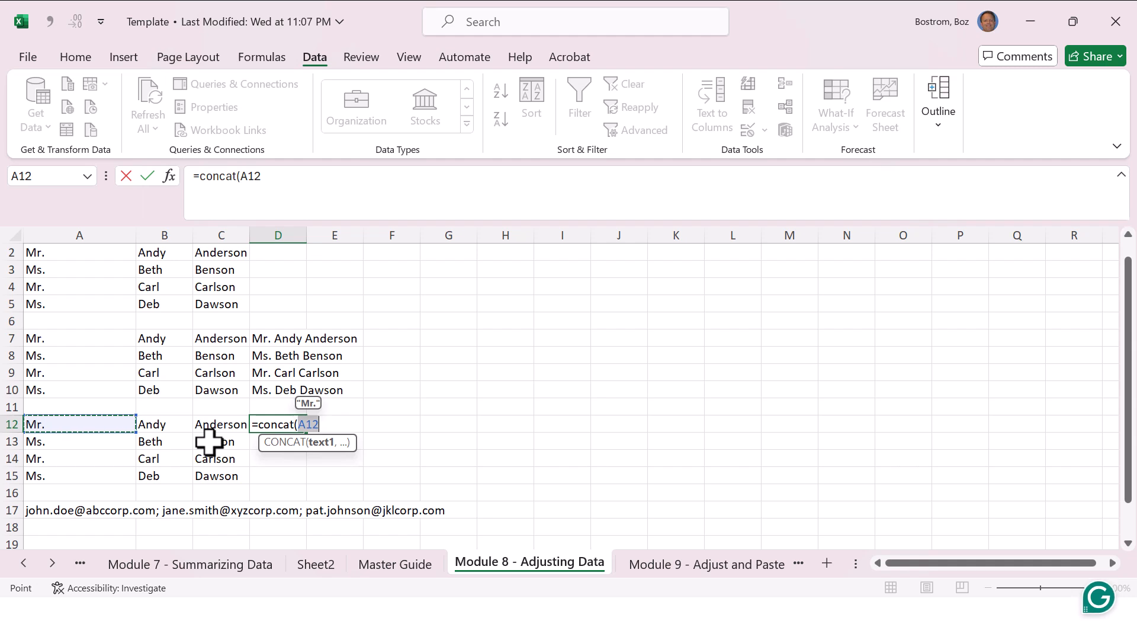
pyautogui.write(',')
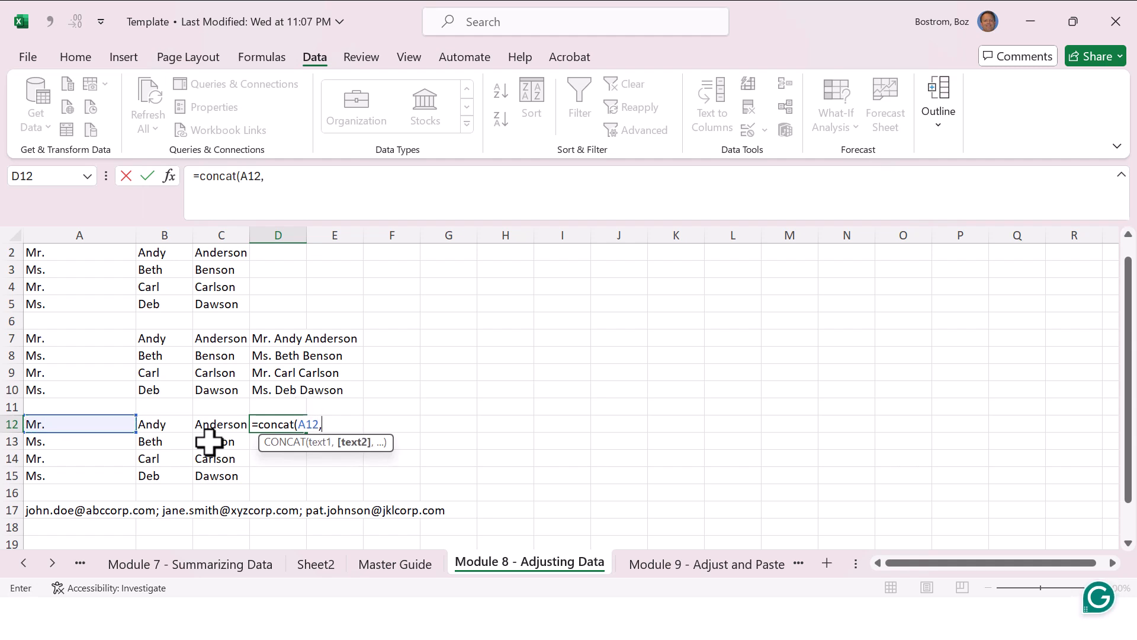
pyautogui.write('"')
pyautogui.press('Up')
pyautogui.write("'")
pyautogui.write('",')
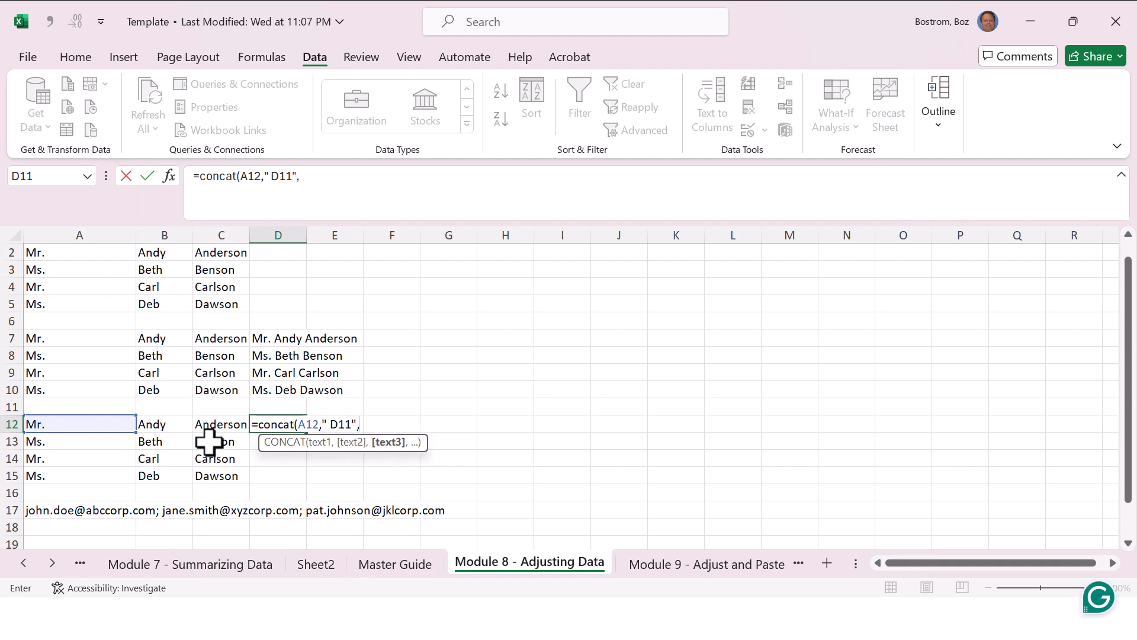
pyautogui.press('Left')
pyautogui.write(')')
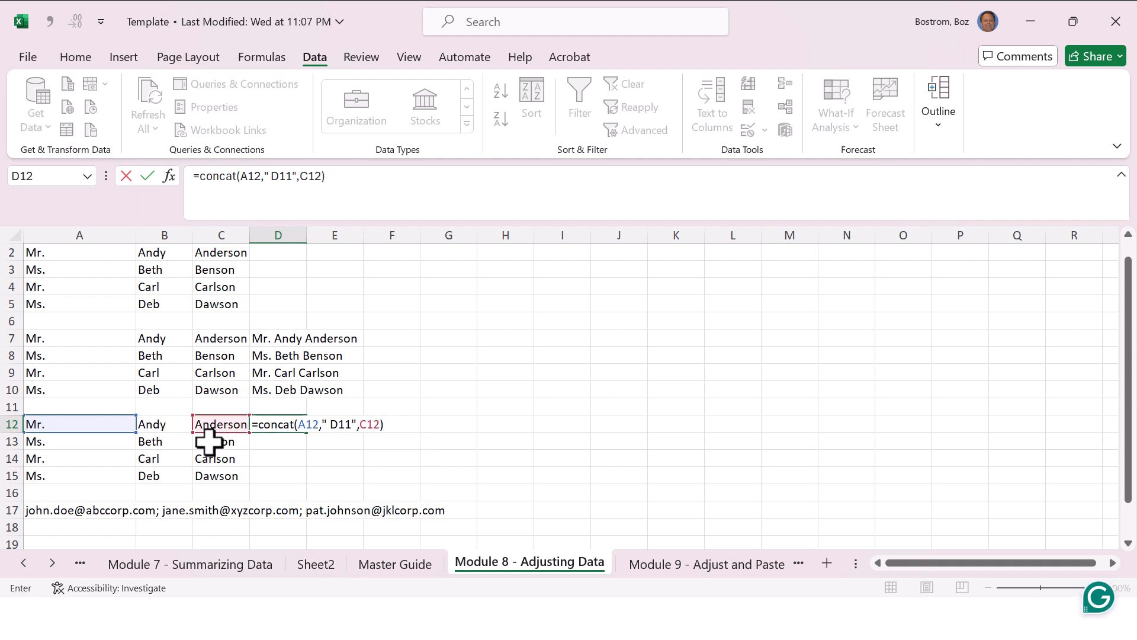
pyautogui.press('Return')
pyautogui.press('Up')
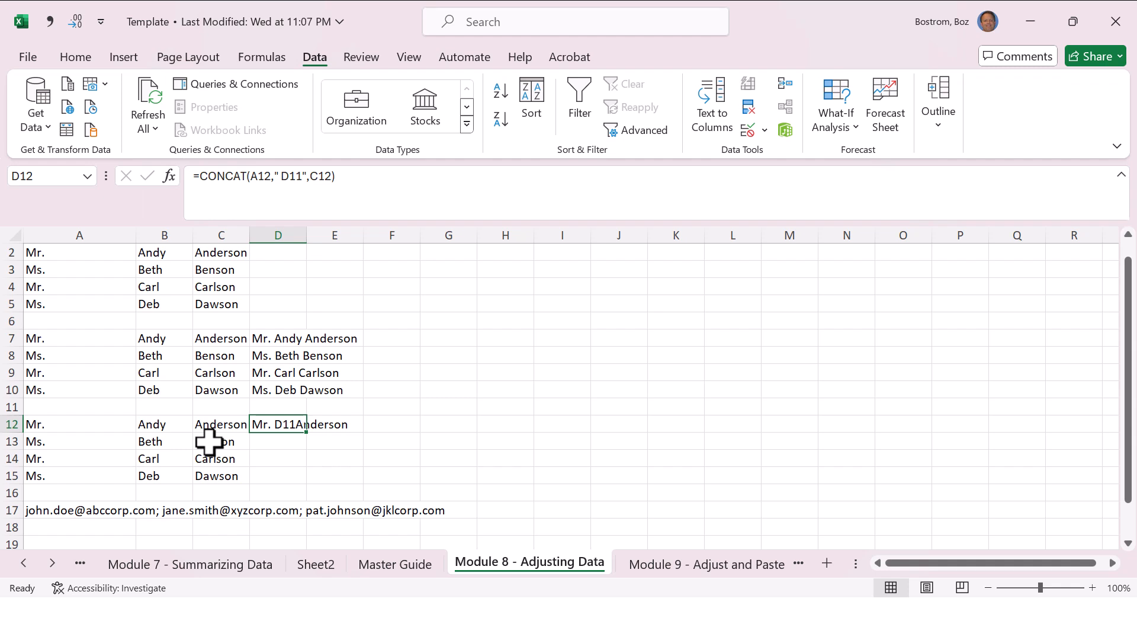
# Step: Replace the formula in D12 with =CONCAT(A12," ",C12) to join the title and last name
pyautogui.write('=')
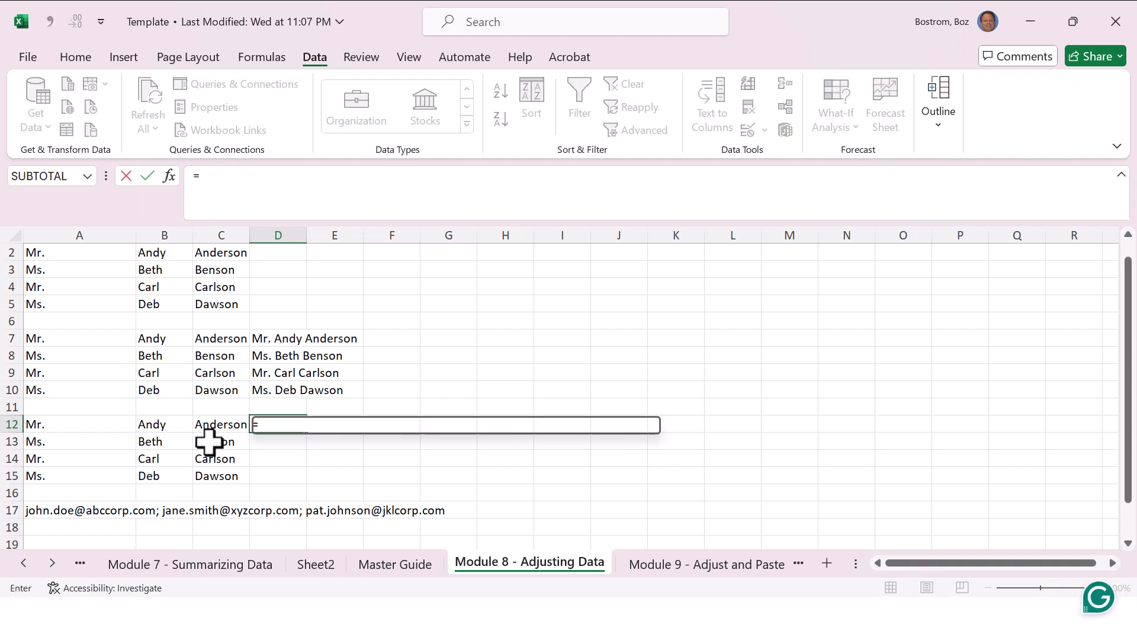
pyautogui.write('concat(')
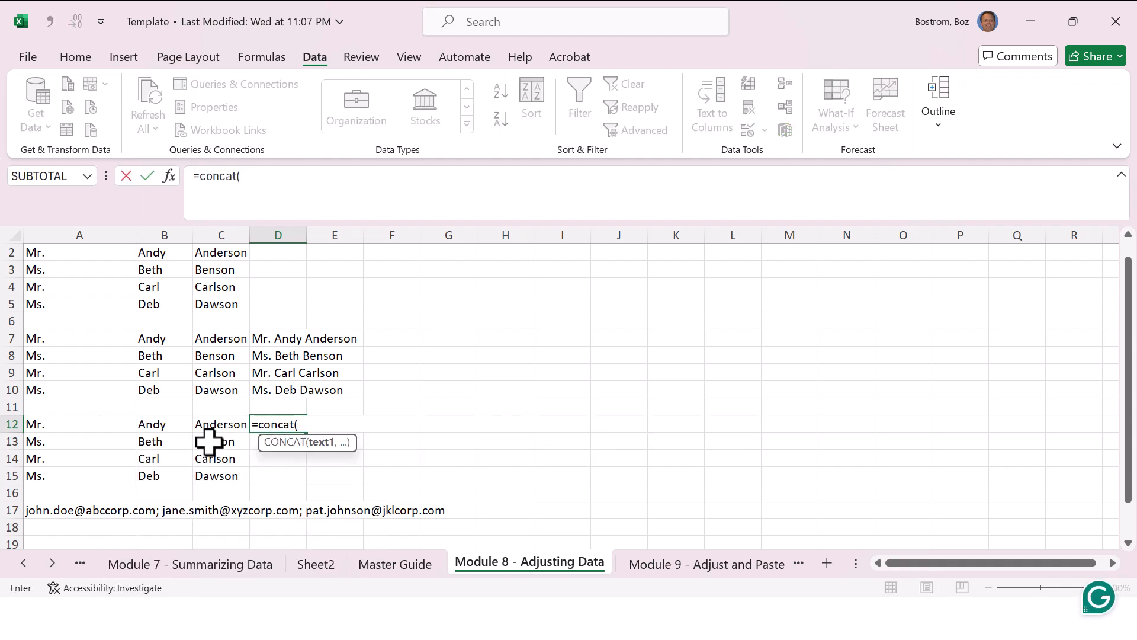
pyautogui.press('Left')
pyautogui.press('Left')
pyautogui.press('Left')
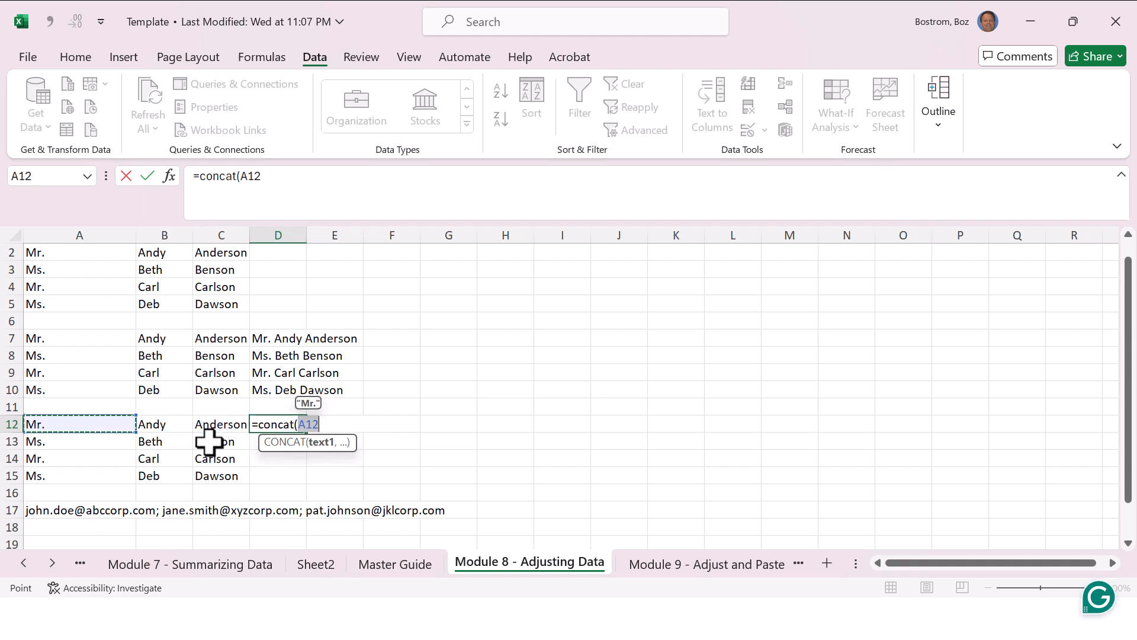
pyautogui.write('," ')
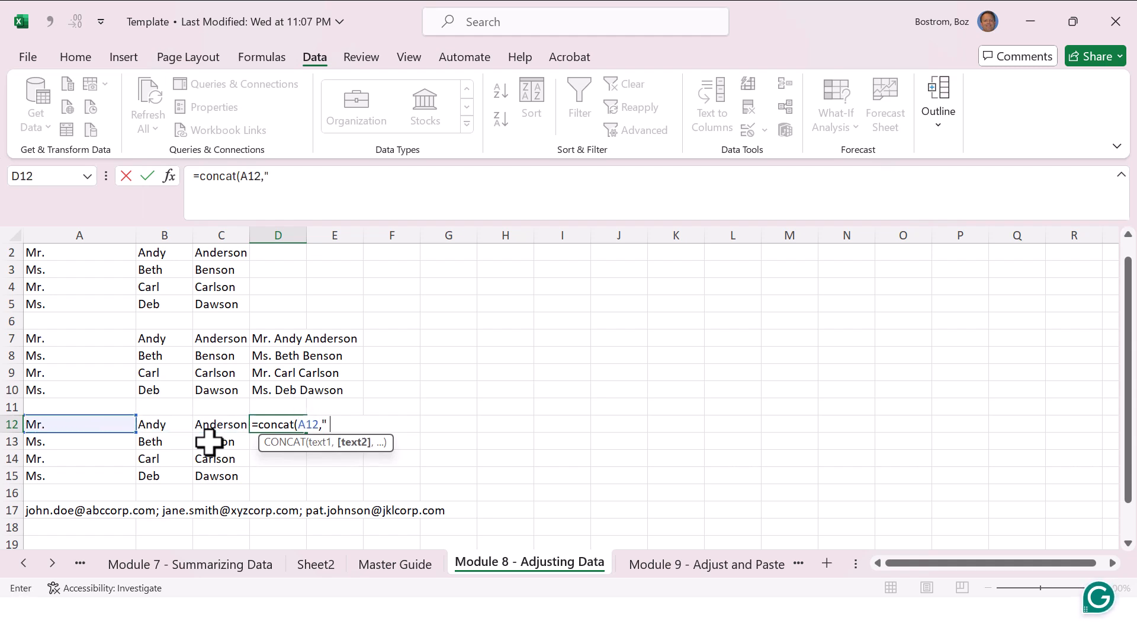
pyautogui.write('",')
pyautogui.press('Left')
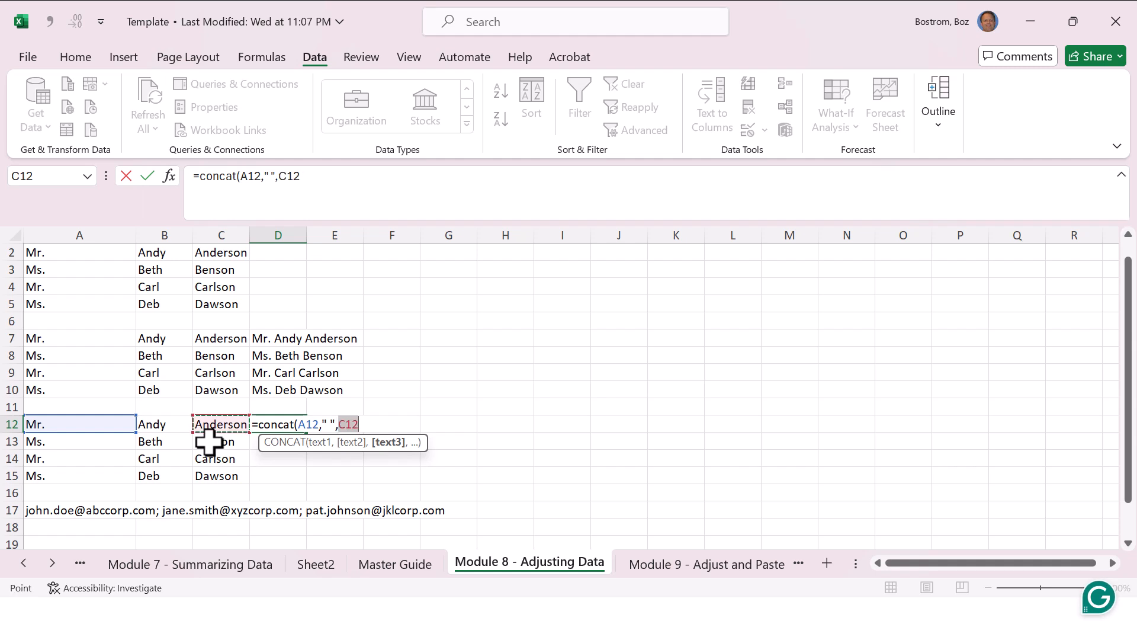
pyautogui.press('Return')
pyautogui.press('Up')
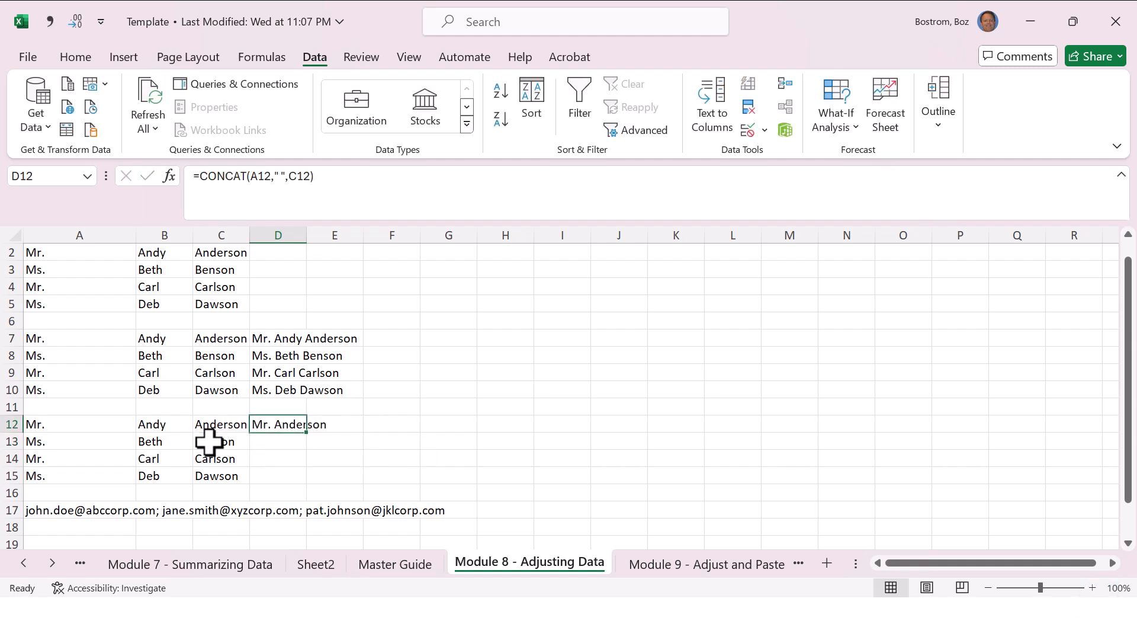
# Step: Fill the title-and-last-name CONCAT formula from D12 down through D15
pyautogui.hotkey('shift', 'Down')
pyautogui.hotkey('shift', 'Down')
pyautogui.hotkey('shift', 'Down')
pyautogui.hotkey('ctrl', 'd')
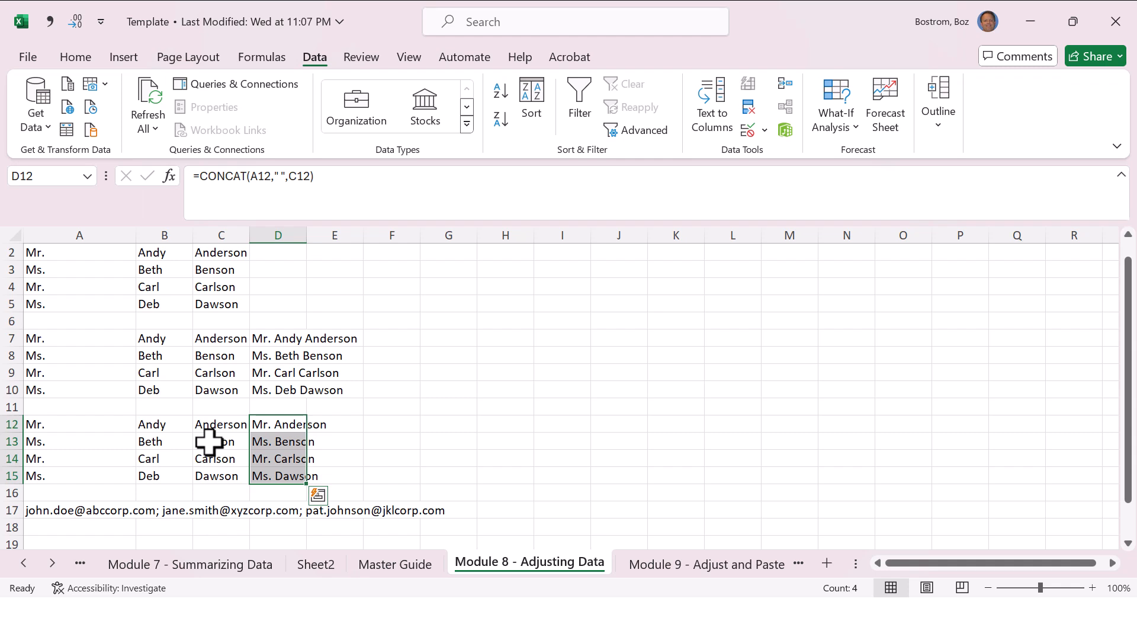
# Step: Select cell A17, which holds the semicolon-separated list of e-mail addresses
pyautogui.press('Down')
pyautogui.press('Down')
pyautogui.press('Down')
pyautogui.press('Down')
pyautogui.press('Down')
pyautogui.press('Left')
pyautogui.press('Left')
pyautogui.press('Left')
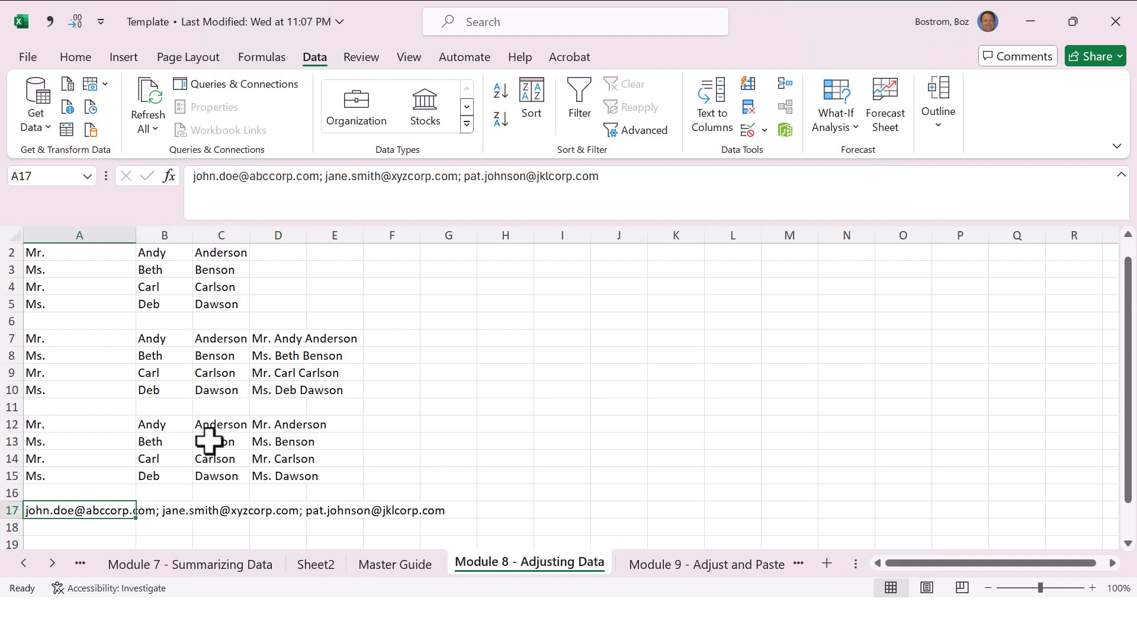
# Step: Split the e-mail list in A17 with Text to Columns, using Delimited with only Semicolon as the delimiter
pyautogui.hotkey('ctrl', 'pageup')
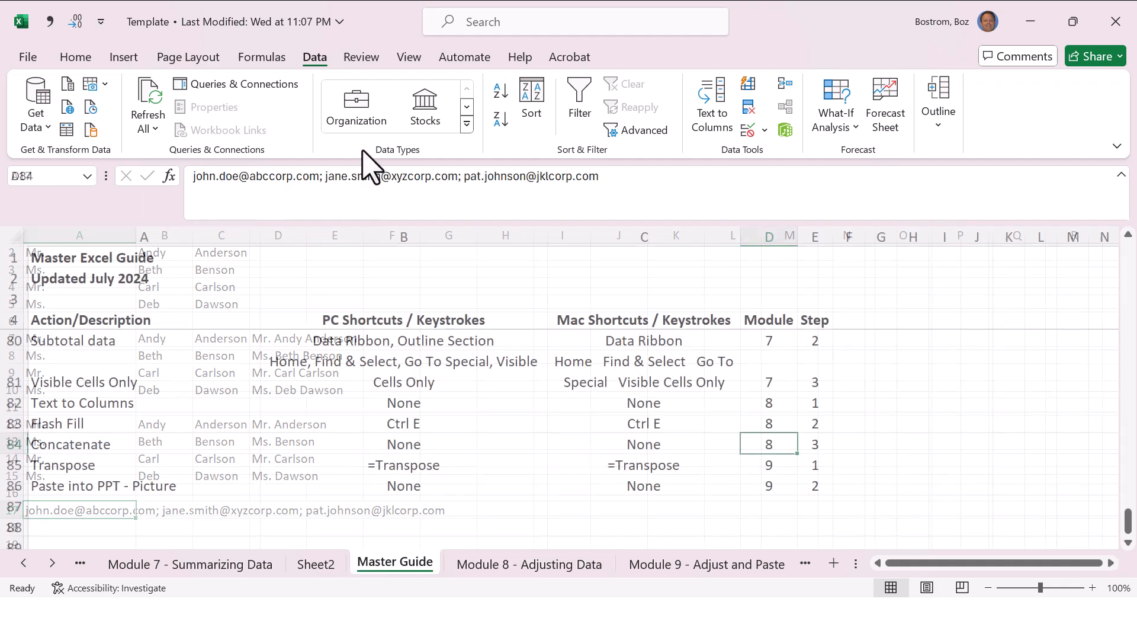
pyautogui.hotkey('ctrl', 'pagedown')
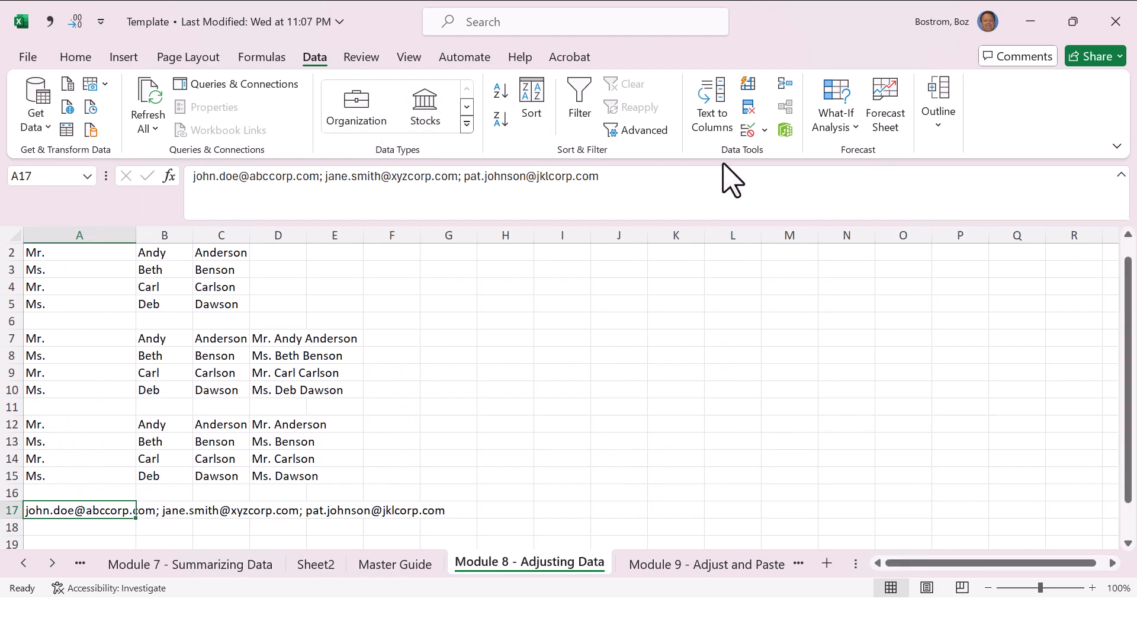
pyautogui.click(724, 122)
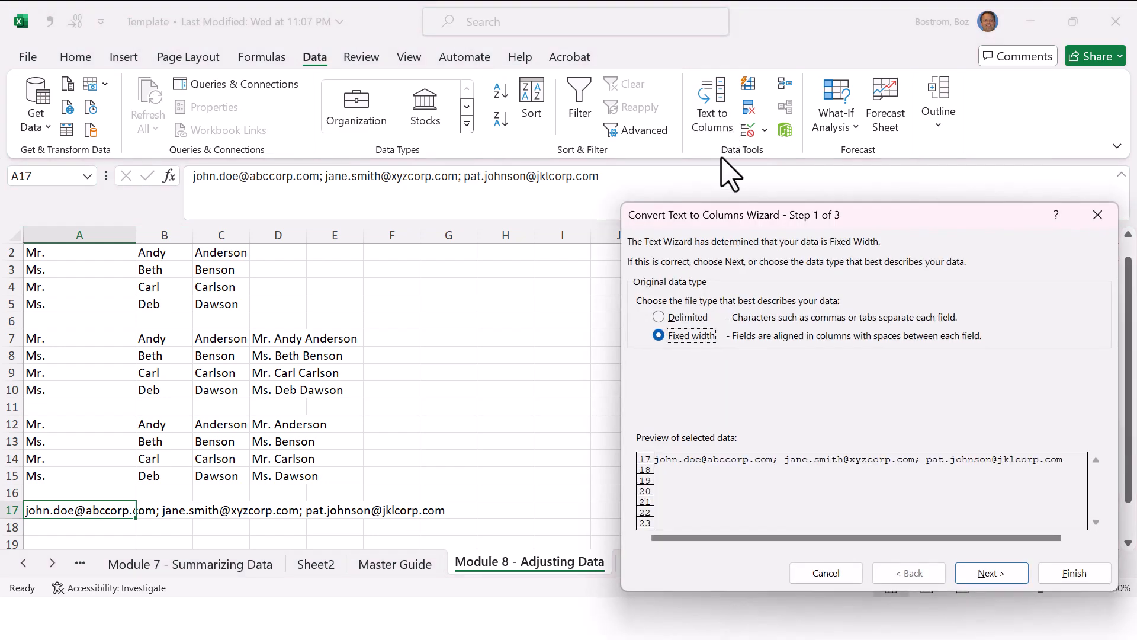
pyautogui.click(678, 318)
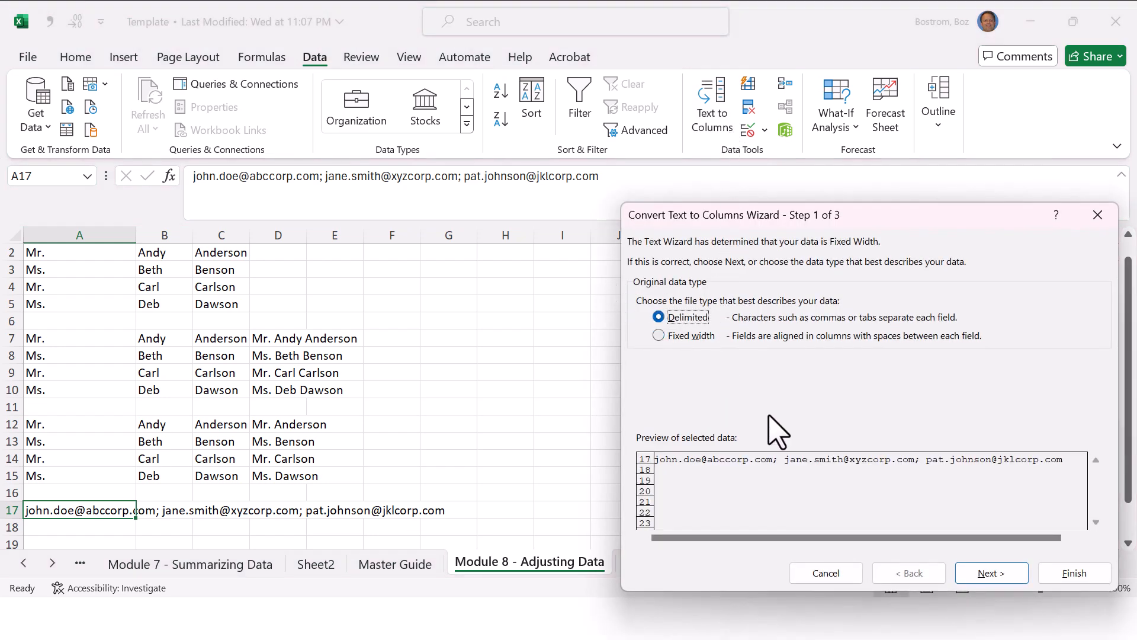
pyautogui.click(998, 576)
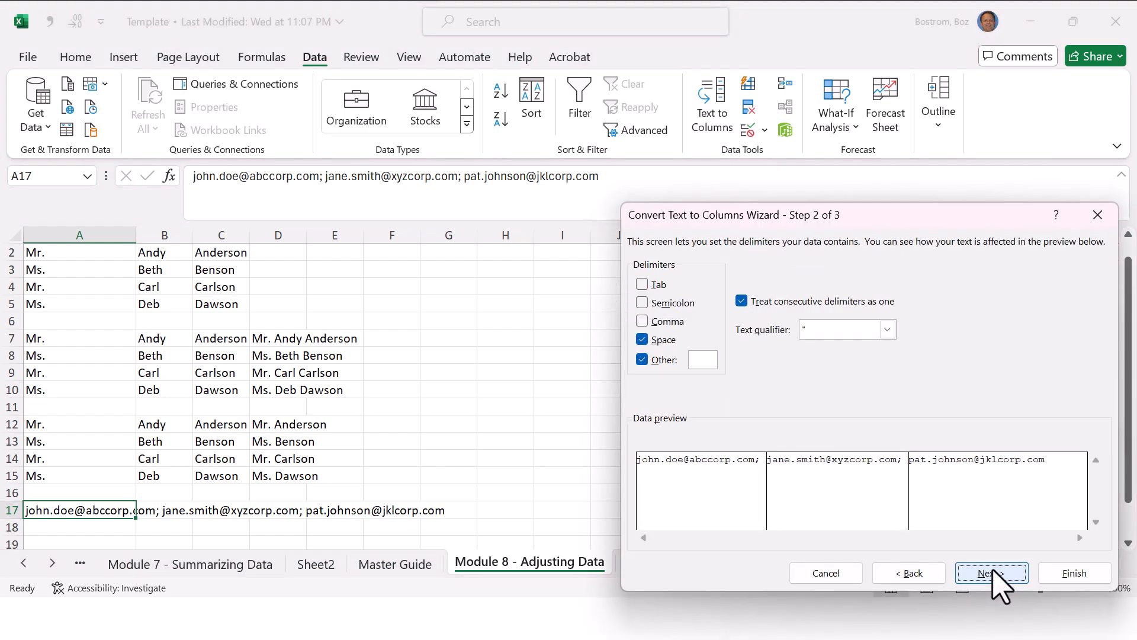
pyautogui.click(642, 339)
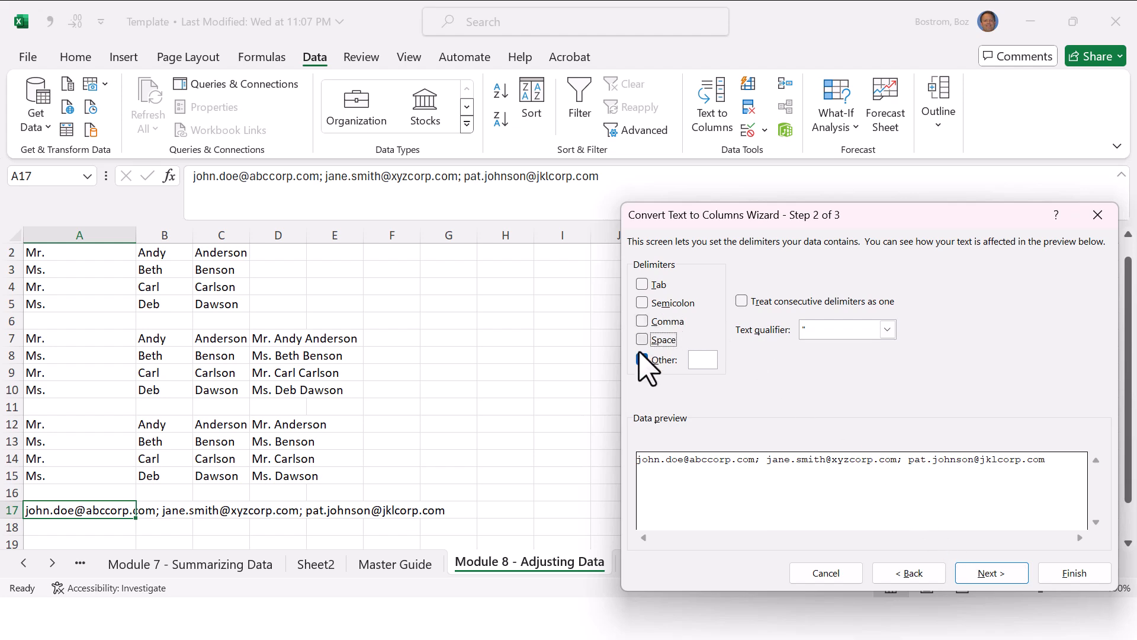
pyautogui.click(642, 359)
pyautogui.click(642, 303)
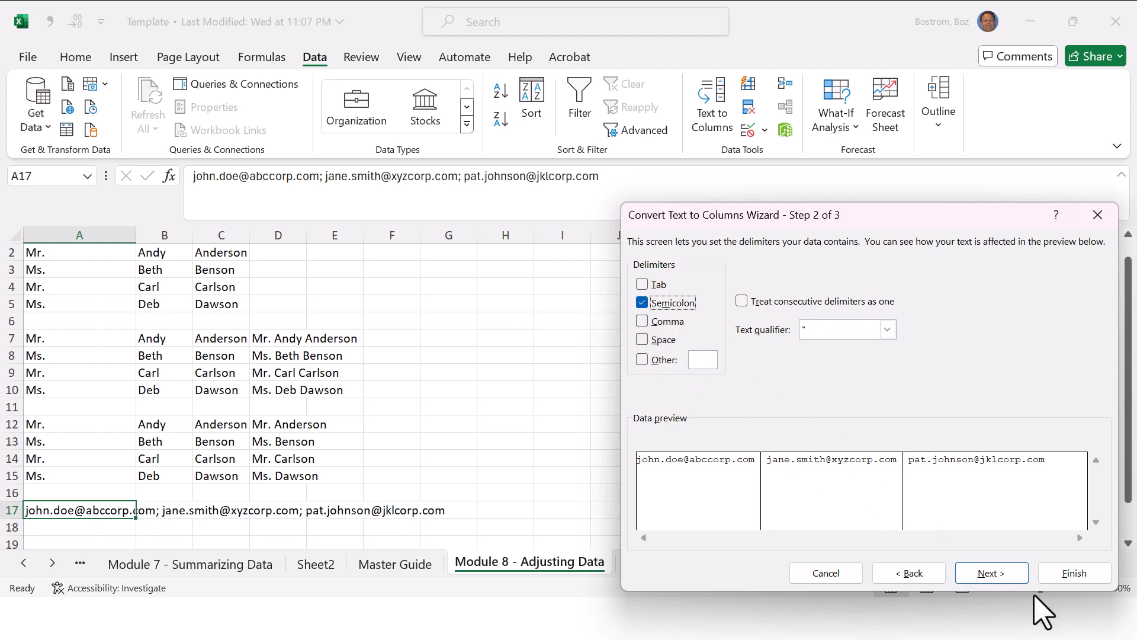
pyautogui.click(1074, 573)
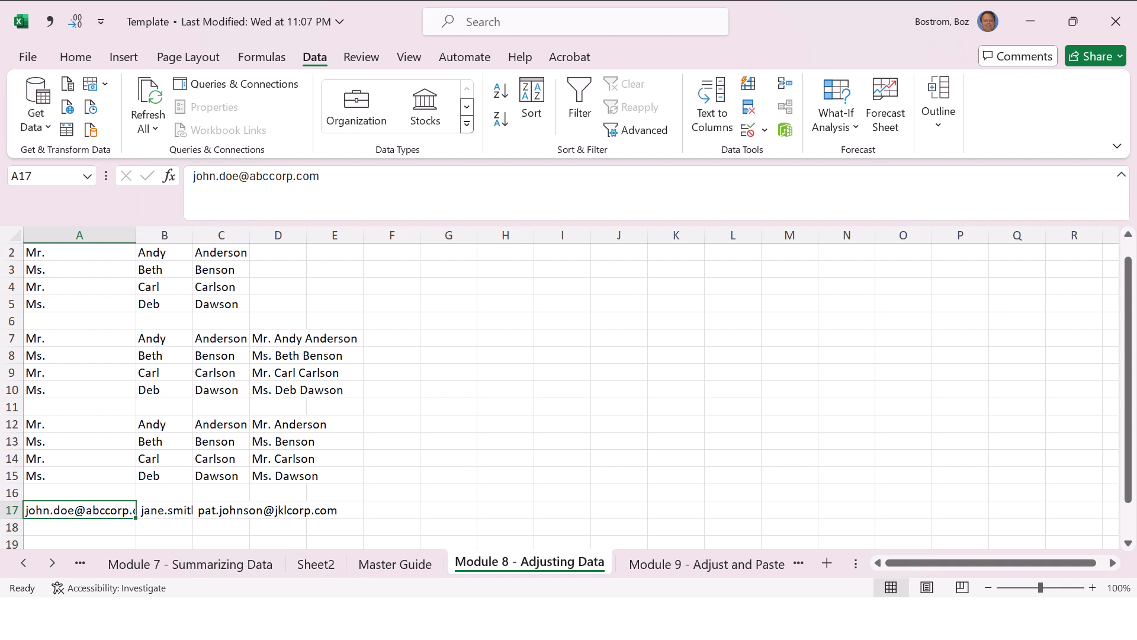
# Step: Move the second e-mail address from B17 to A18, directly below the first one
pyautogui.press('Right')
pyautogui.press('Right')
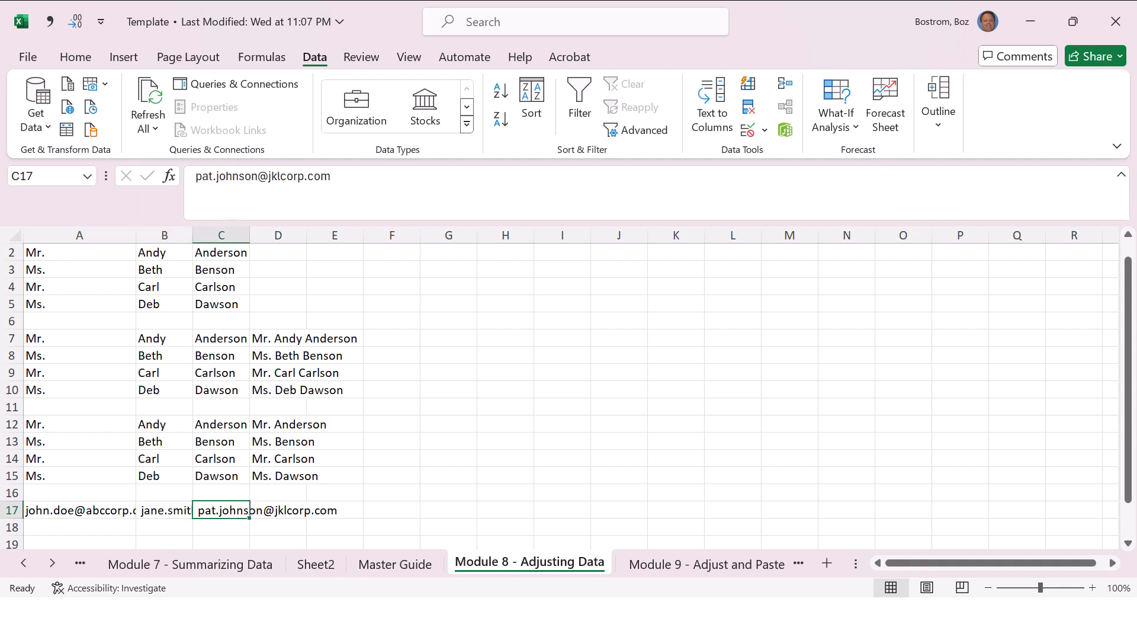
pyautogui.press('Left')
pyautogui.press('Left')
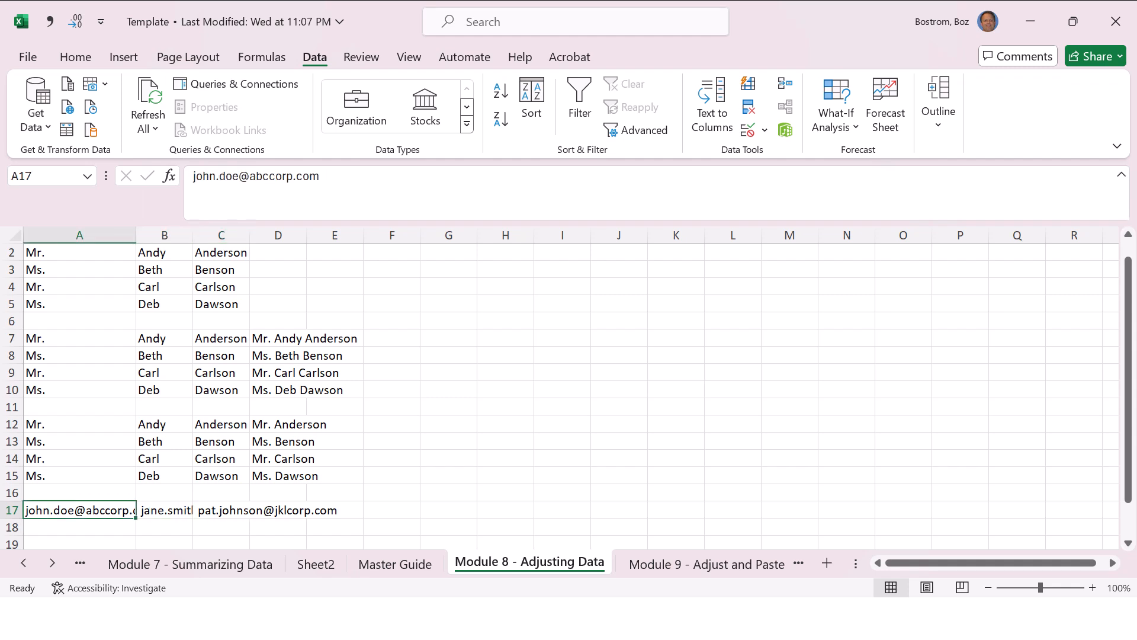
pyautogui.press('Right')
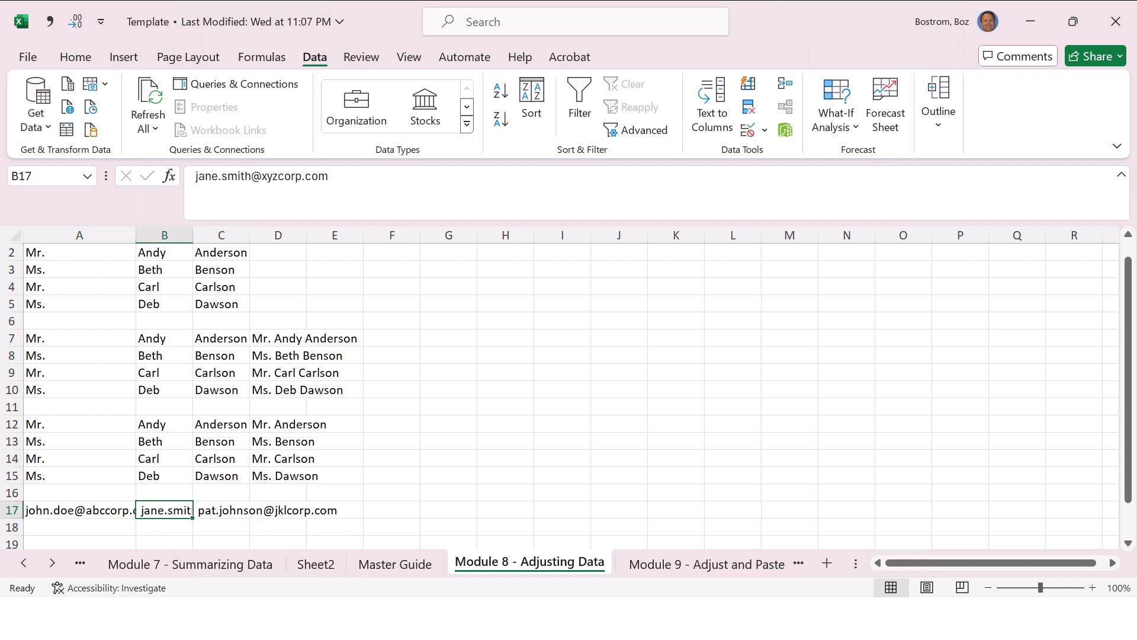
pyautogui.hotkey('ctrl', 'x')
pyautogui.press('Left')
pyautogui.press('Down')
pyautogui.hotkey('ctrl', 'v')
# Step: Move the third e-mail address from C17 to A19 so all the addresses stack in column A
pyautogui.press('Right')
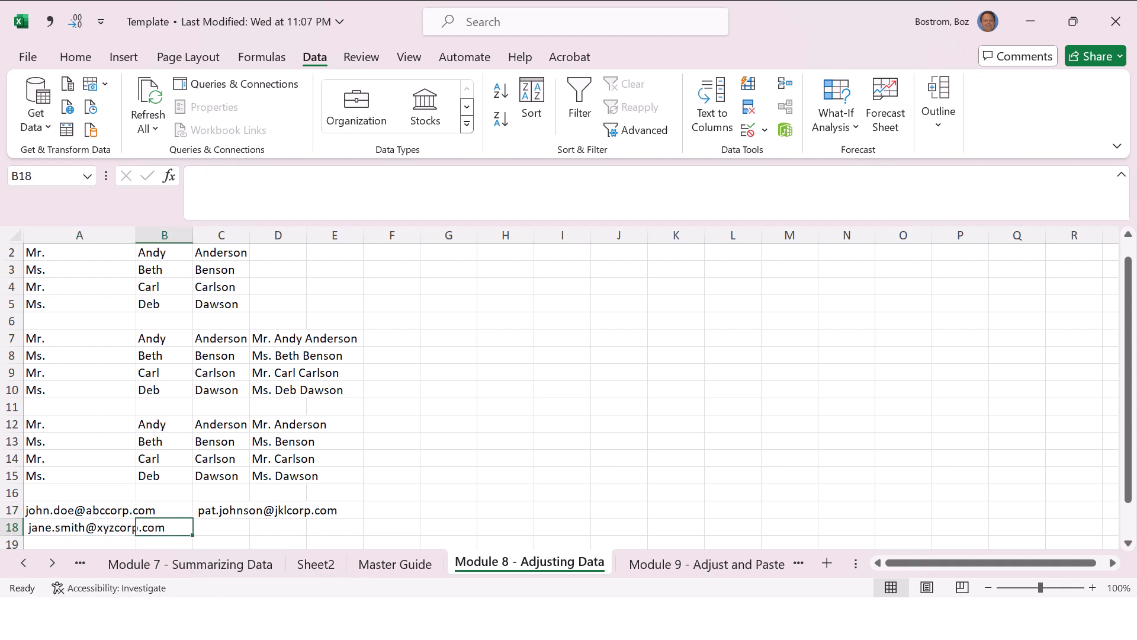
pyautogui.press('Up')
pyautogui.press('Right')
pyautogui.press('Right')
pyautogui.press('Left')
pyautogui.hotkey('ctrl', 'x')
pyautogui.press('Left')
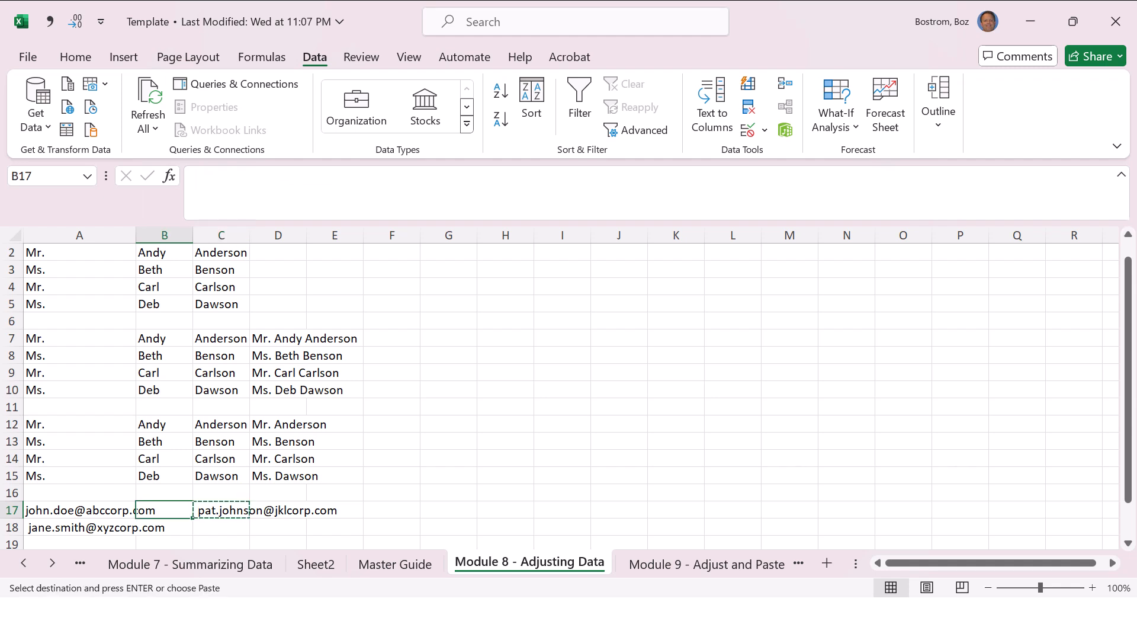
pyautogui.press('Left')
pyautogui.press('Down')
pyautogui.press('Down')
pyautogui.hotkey('ctrl', 'v')
pyautogui.press('Down')
# Step: Delete the leading space from the e-mail address in A18
pyautogui.press('Up')
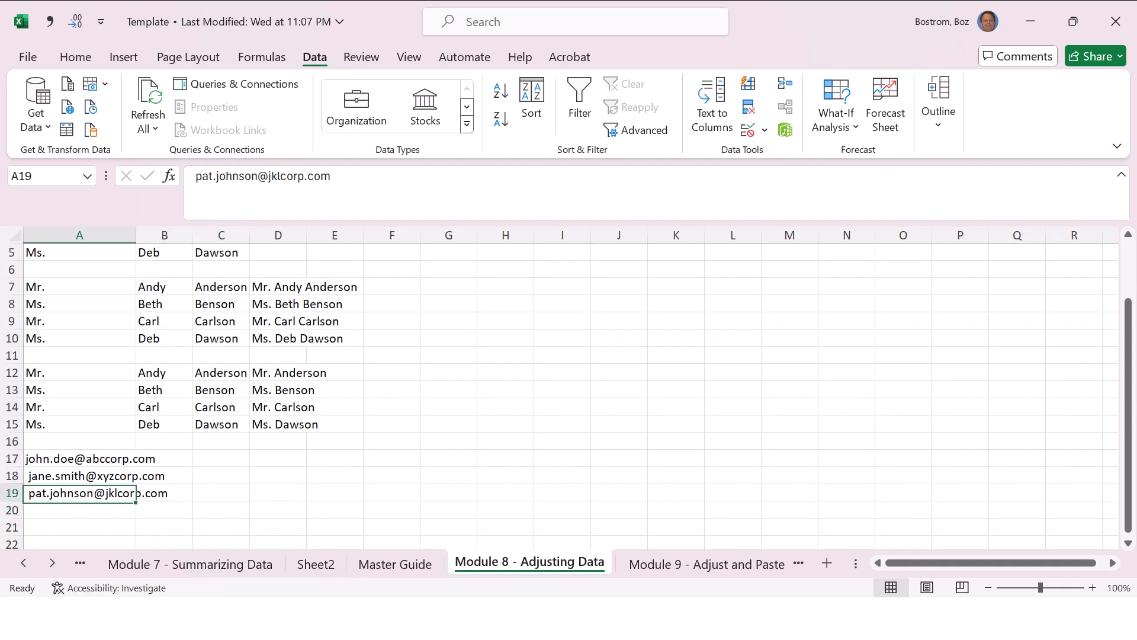
pyautogui.press('Up')
pyautogui.press('Up')
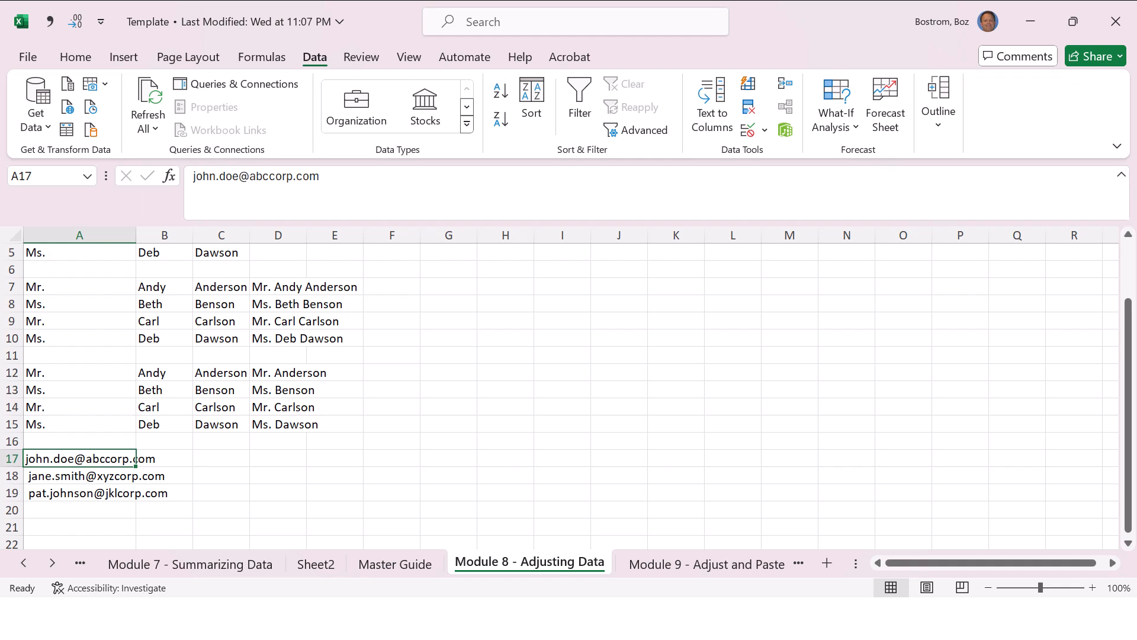
pyautogui.press('Down')
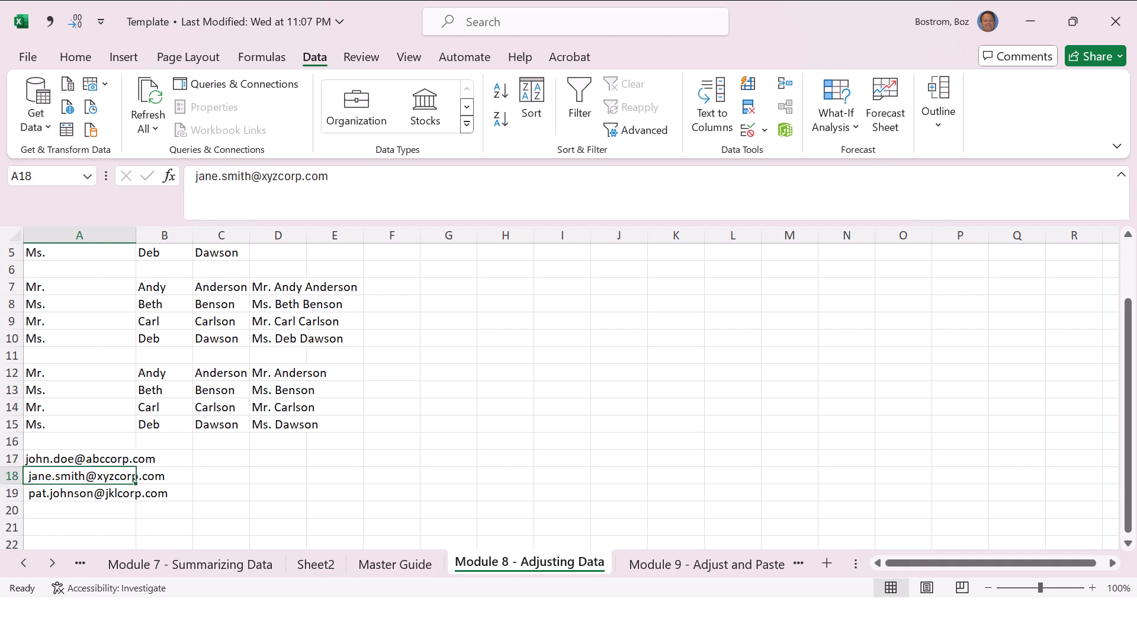
pyautogui.press('F2')
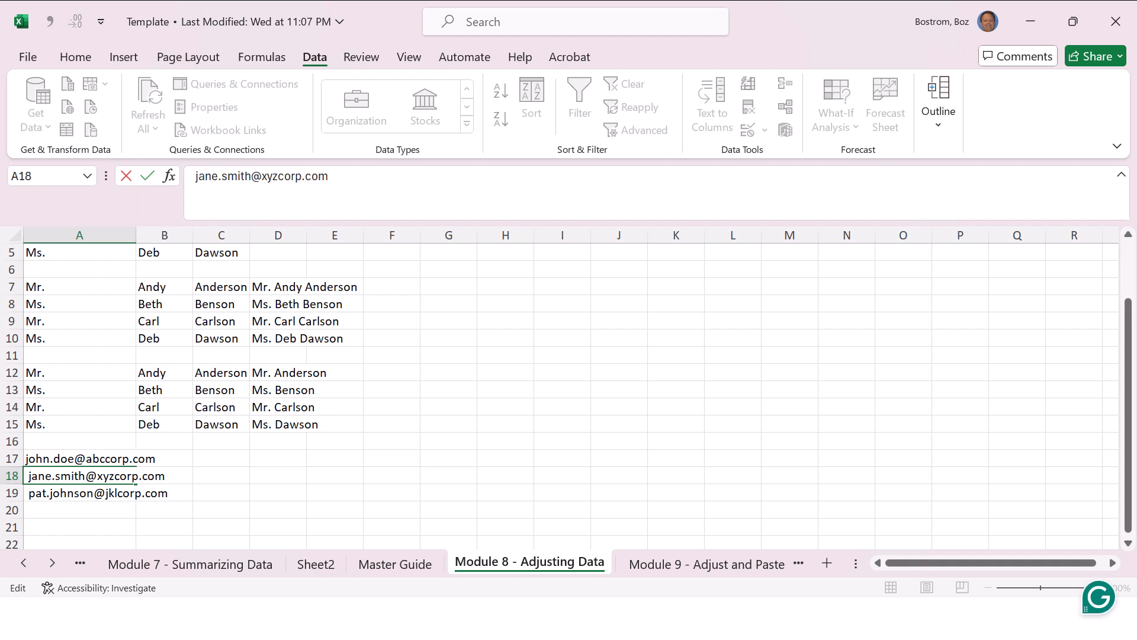
pyautogui.press('Delete')
pyautogui.press('Return')
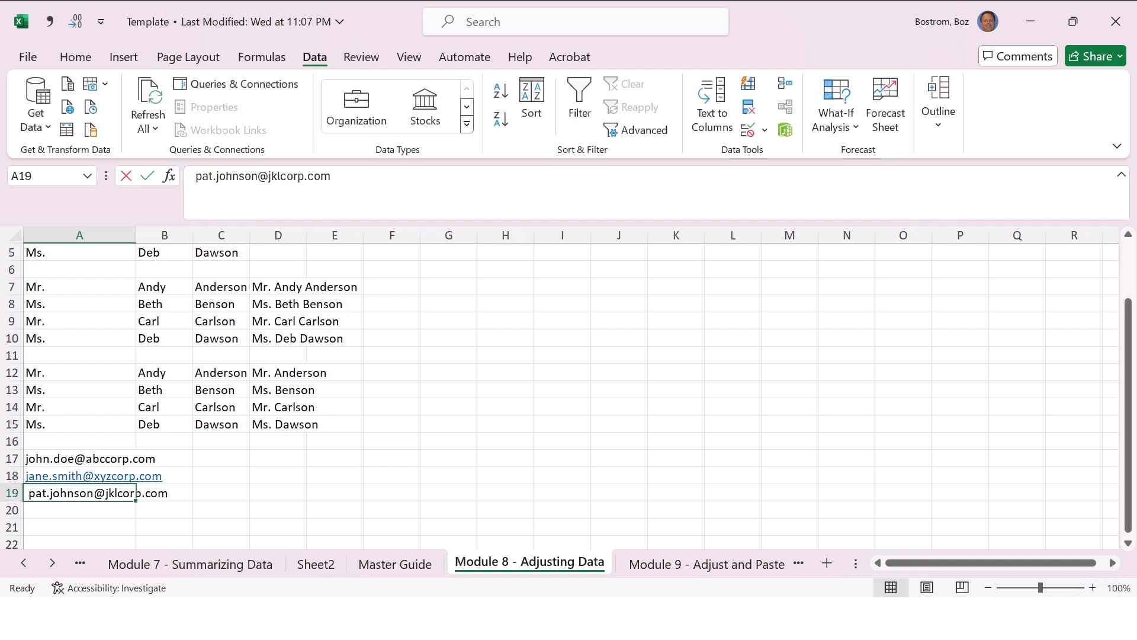
pyautogui.press('F2')
pyautogui.press('BackSpace')
pyautogui.press('Escape')
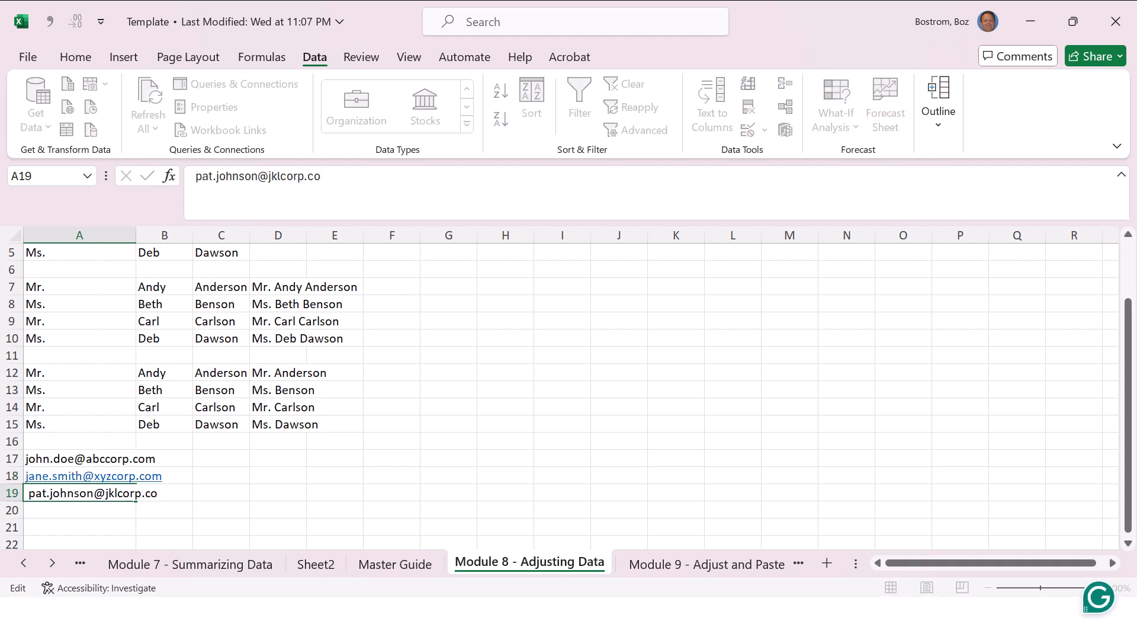
# Step: Remove the space at the start of the e-mail address in A19
pyautogui.press('F2')
pyautogui.press('Home')
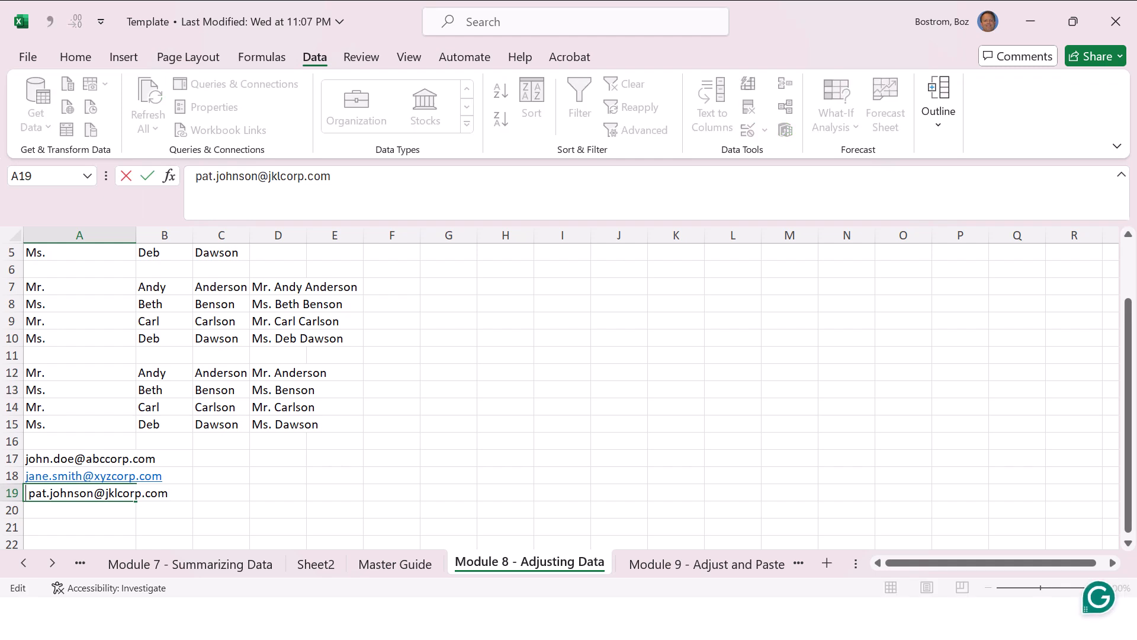
pyautogui.press('Delete')
pyautogui.press('Return')
# Step: Split the e-mail addresses in A17:A19 into user names and domains with Text to Columns, using only @ as the other delimiter
pyautogui.press('Up')
pyautogui.press('Up')
pyautogui.press('Up')
pyautogui.press('Right')
pyautogui.press('Right')
pyautogui.press('Right')
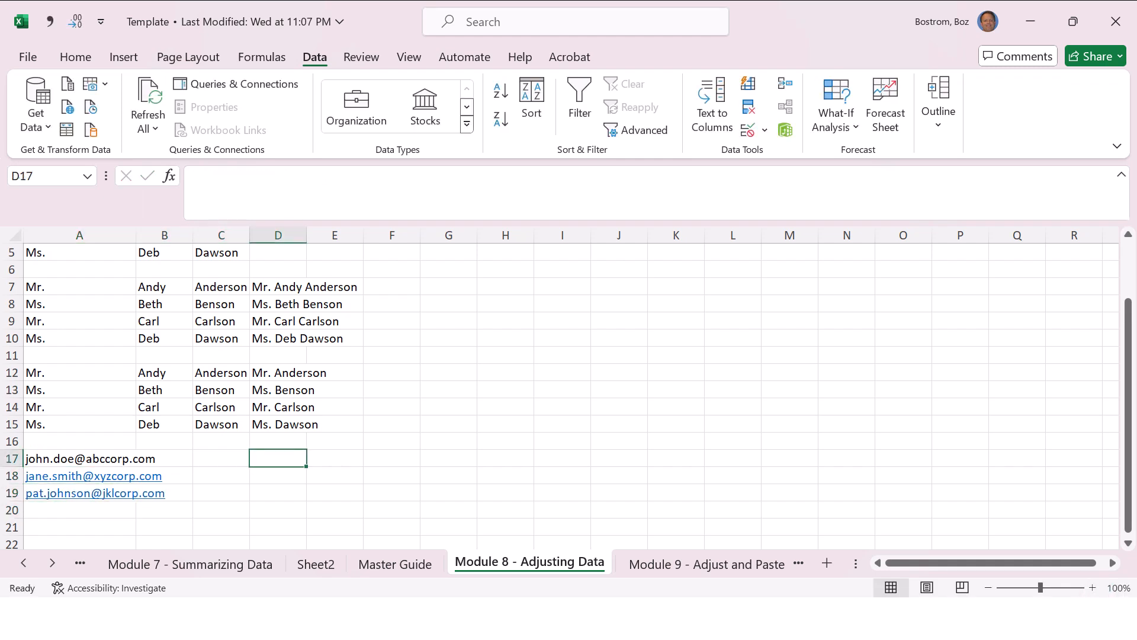
pyautogui.press('Left')
pyautogui.press('Left')
pyautogui.press('Left')
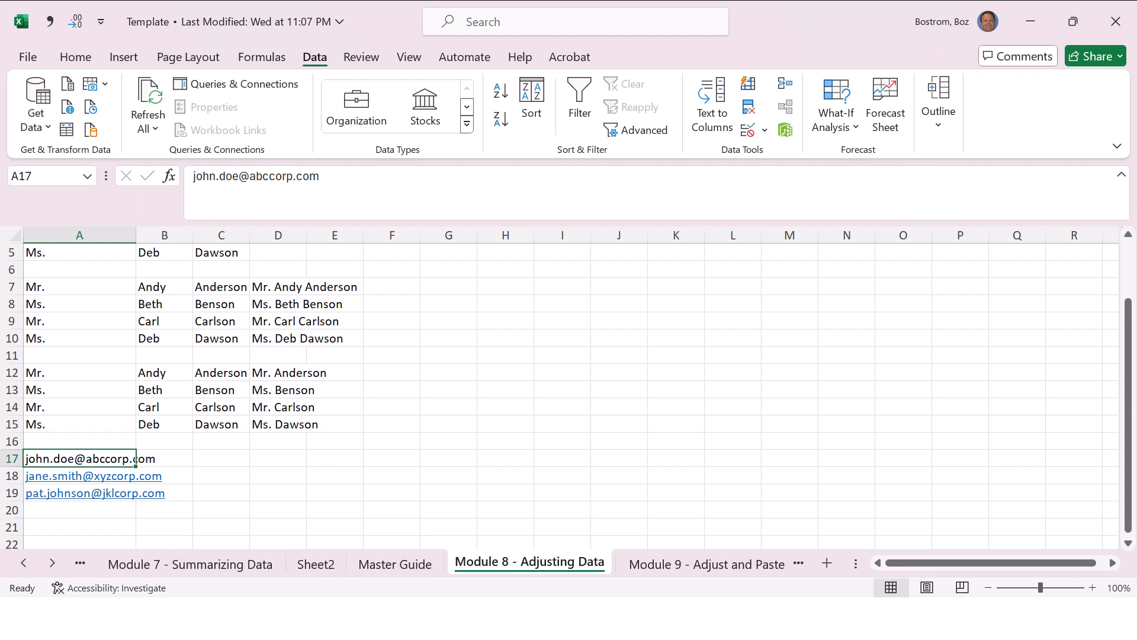
pyautogui.hotkey('shift', 'Down')
pyautogui.hotkey('shift', 'Down')
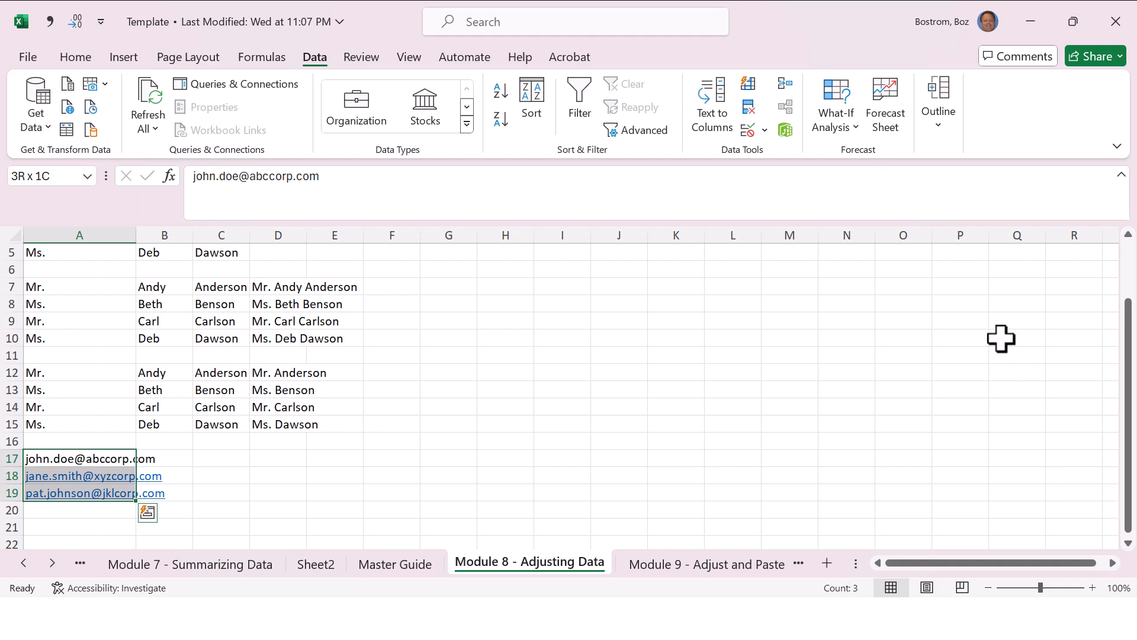
pyautogui.click(713, 102)
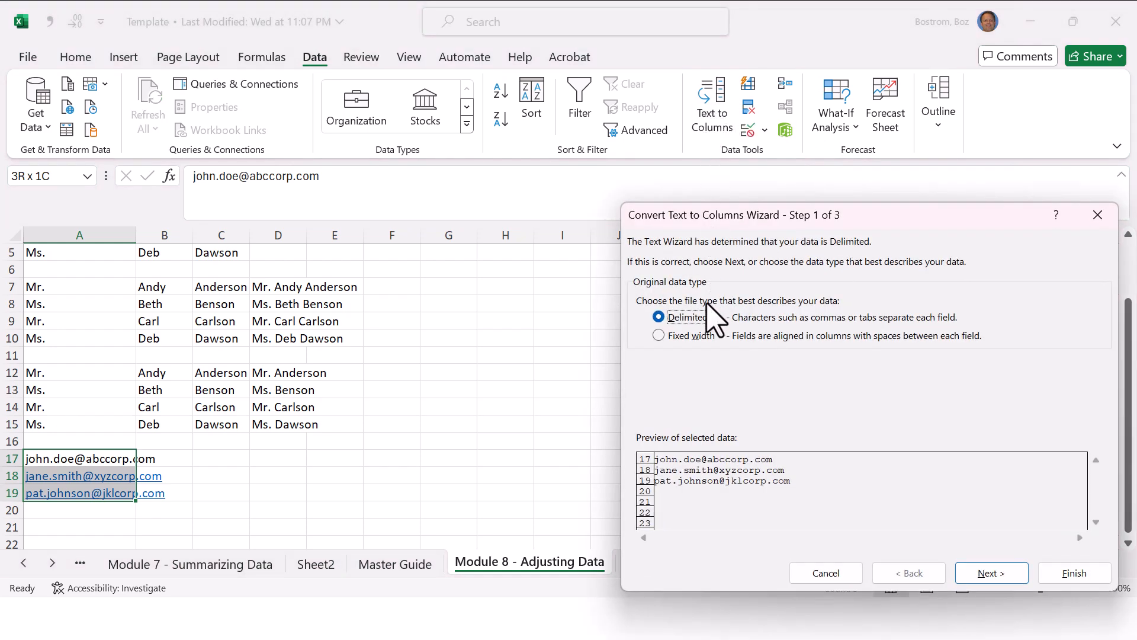
pyautogui.click(988, 571)
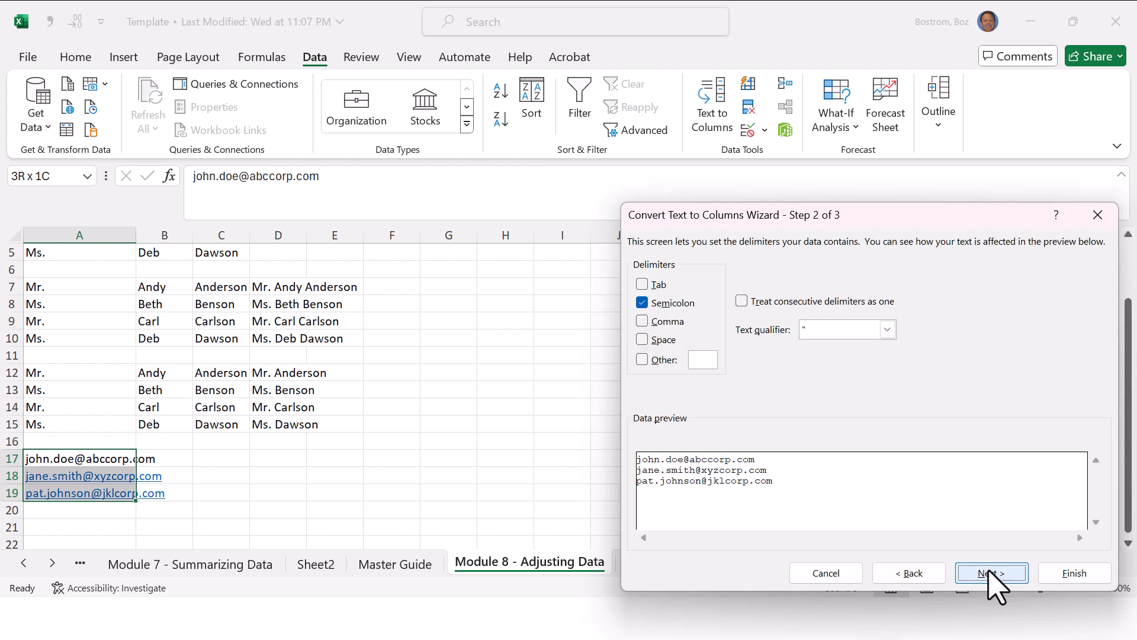
pyautogui.click(642, 303)
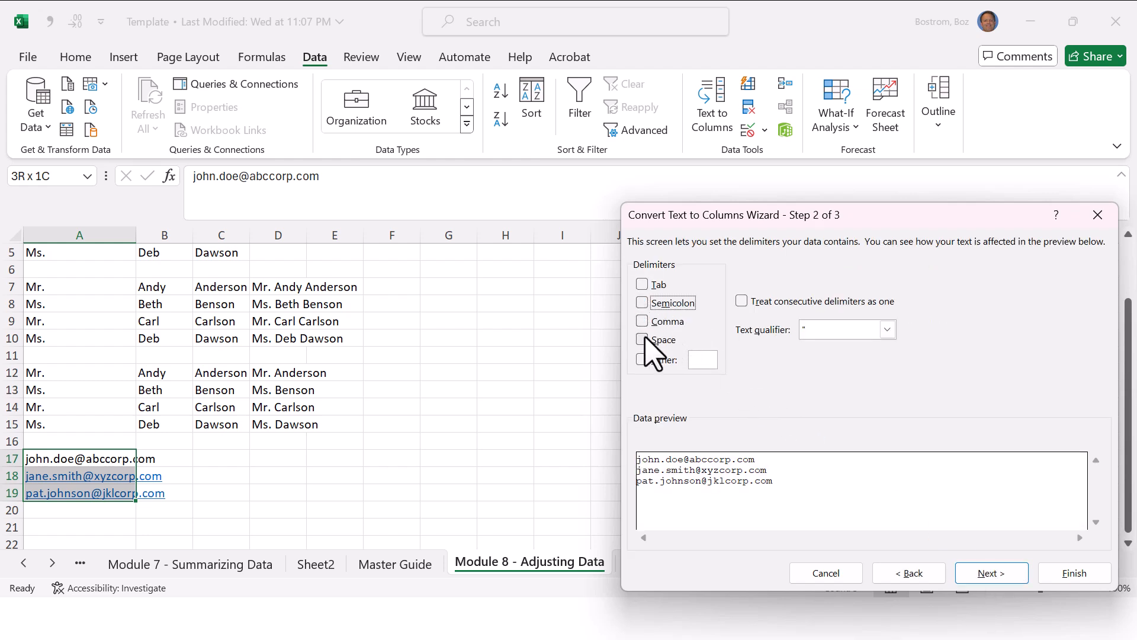
pyautogui.click(642, 360)
pyautogui.write('@')
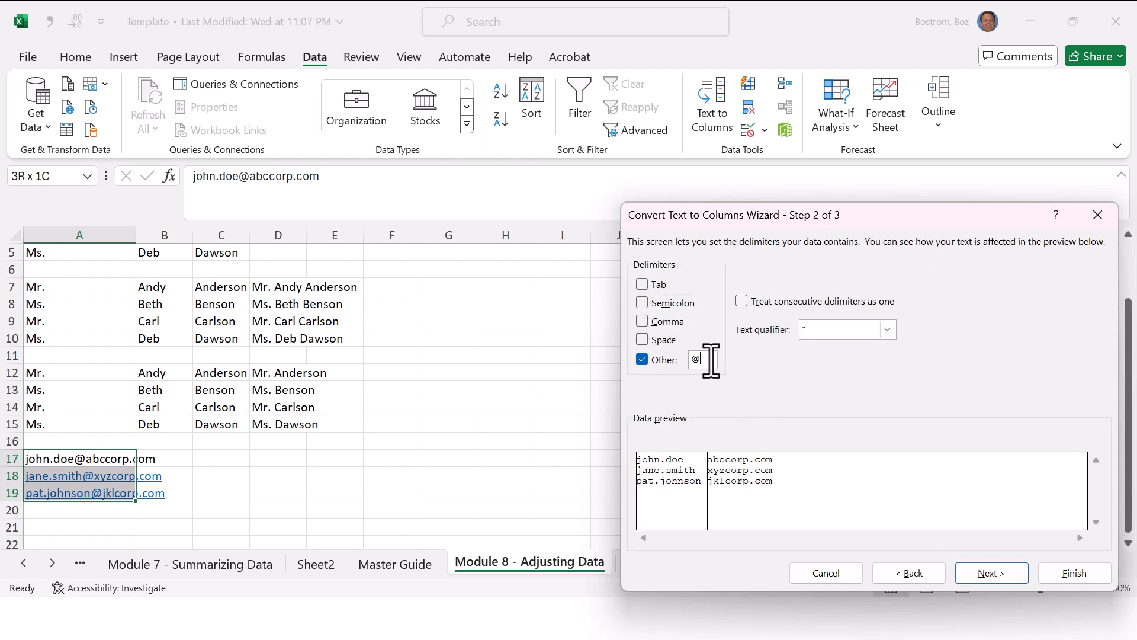
pyautogui.click(1094, 570)
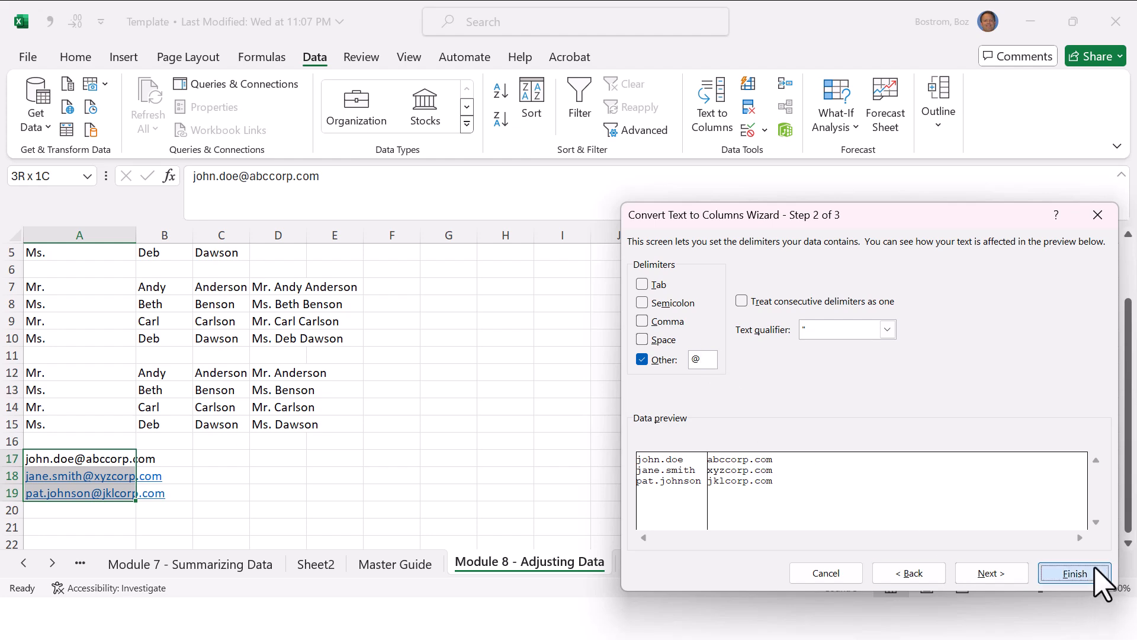
pyautogui.click(188, 443)
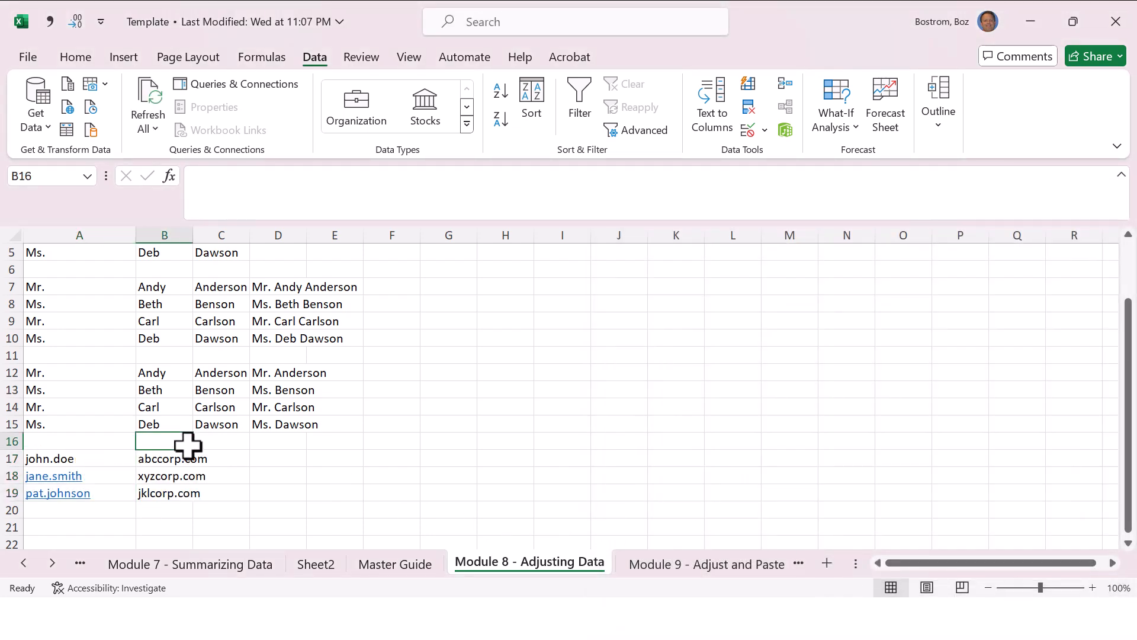
pyautogui.press('Down')
pyautogui.press('Down')
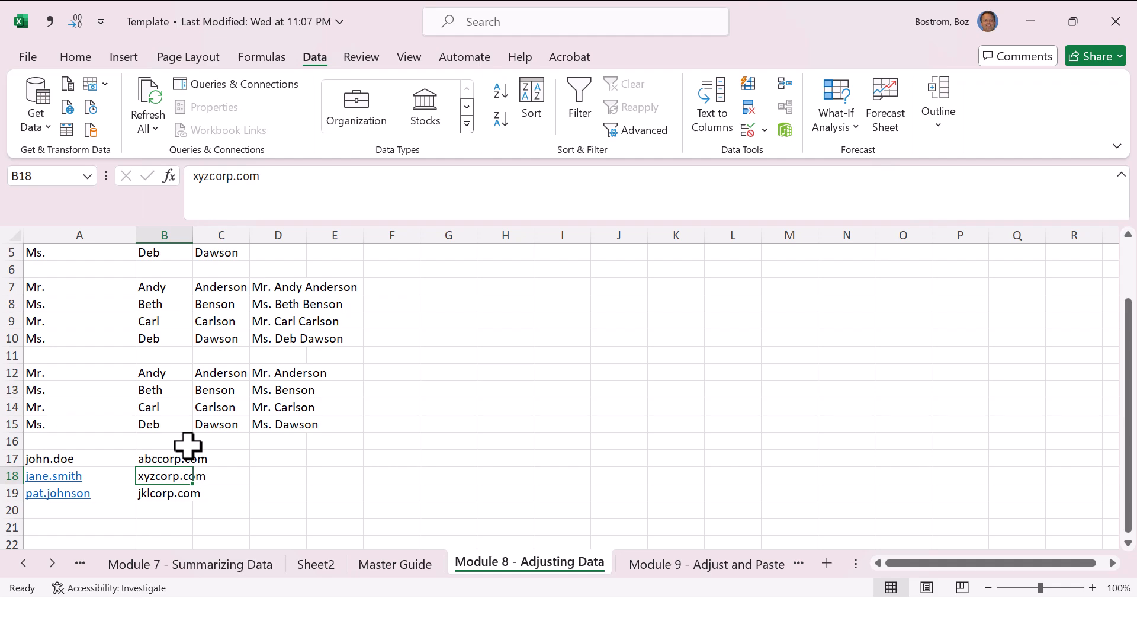
pyautogui.hotkey('alt', 'Tab')
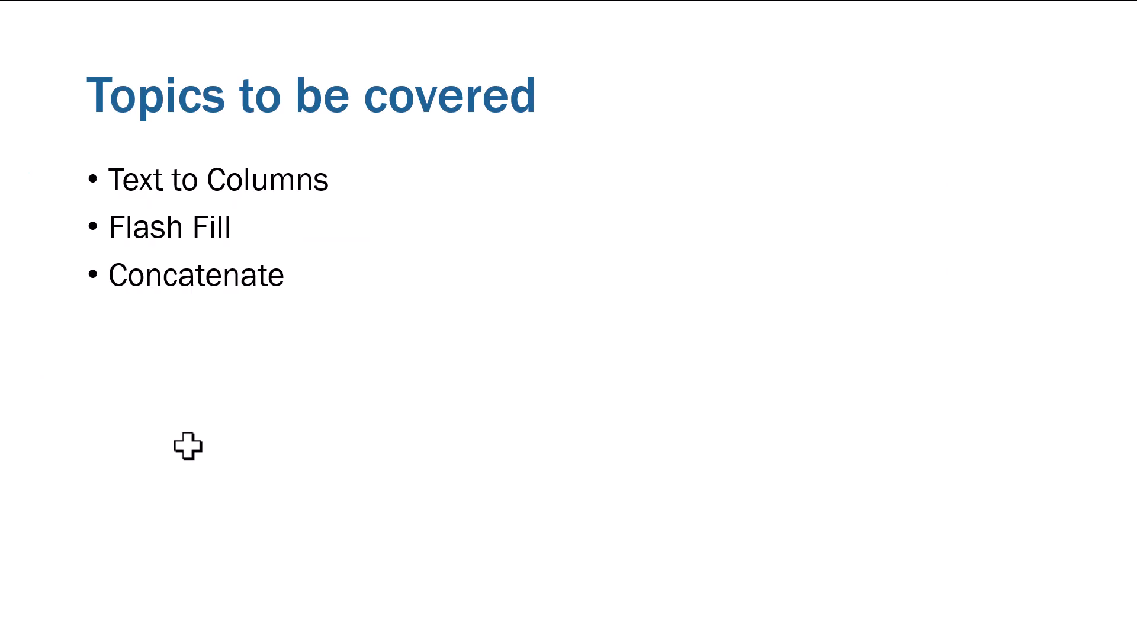
pyautogui.click(1060, 55)
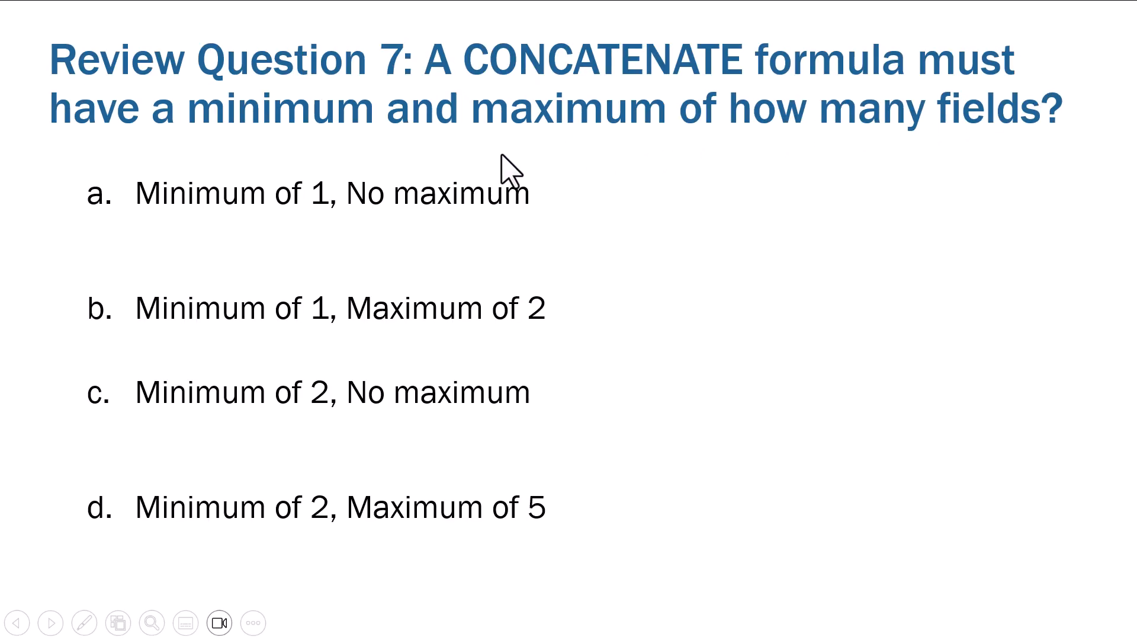
pyautogui.click(628, 143)
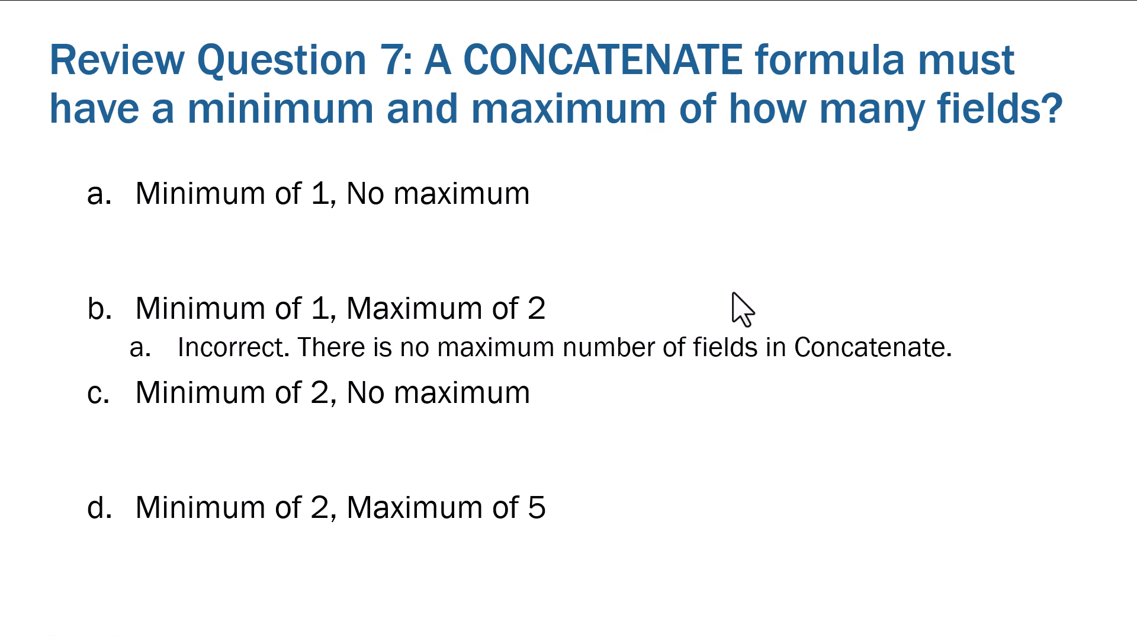
pyautogui.click(610, 161)
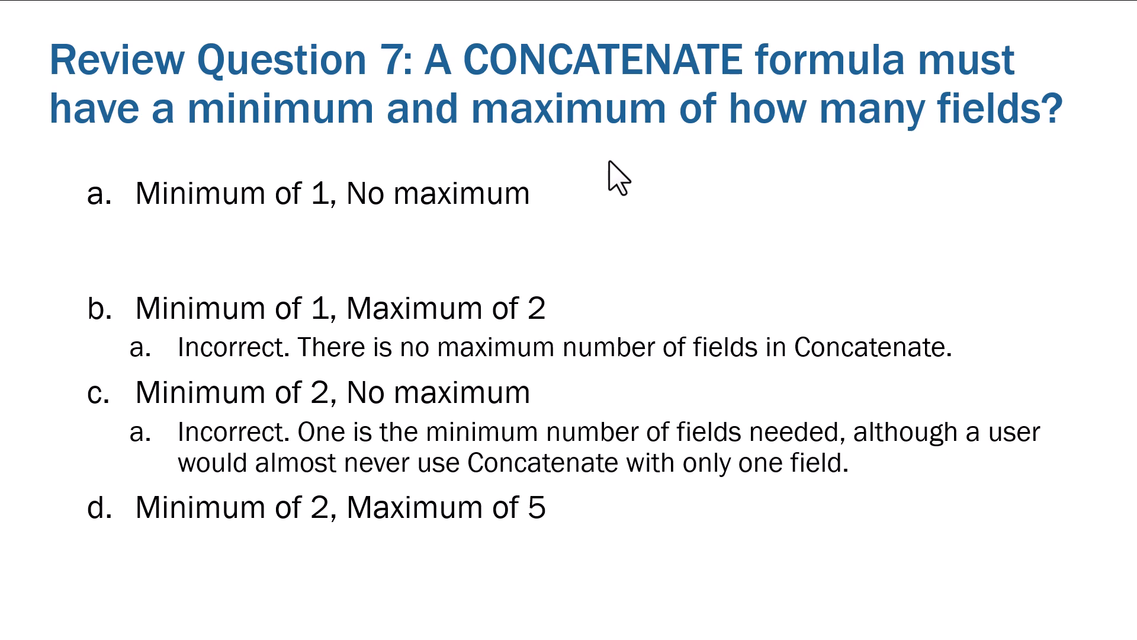
pyautogui.click(609, 161)
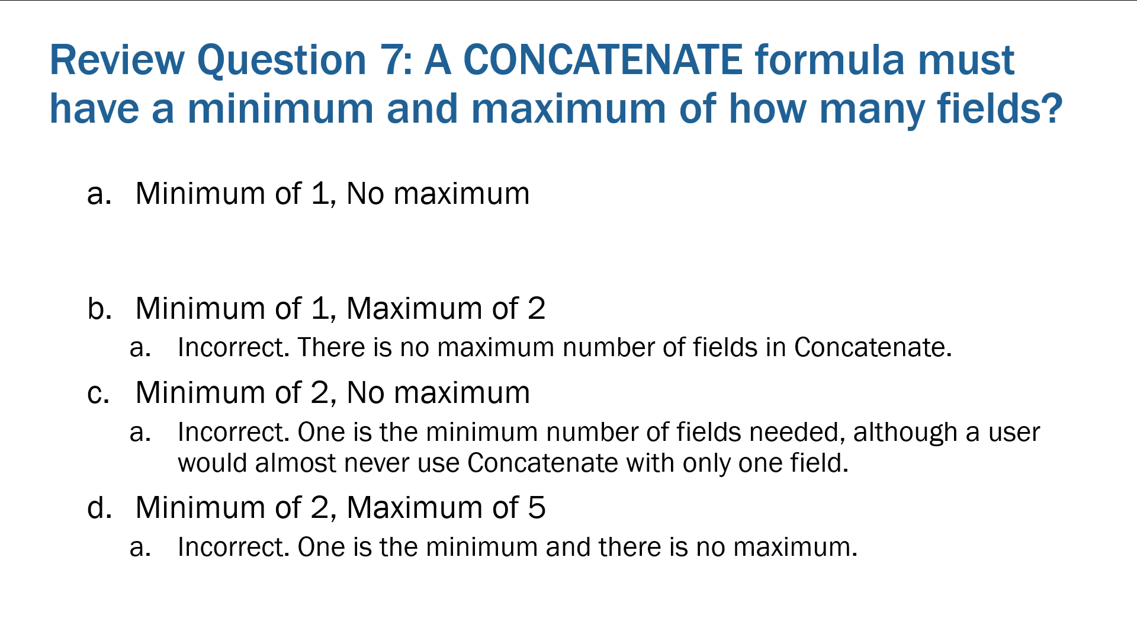
pyautogui.press('Right')
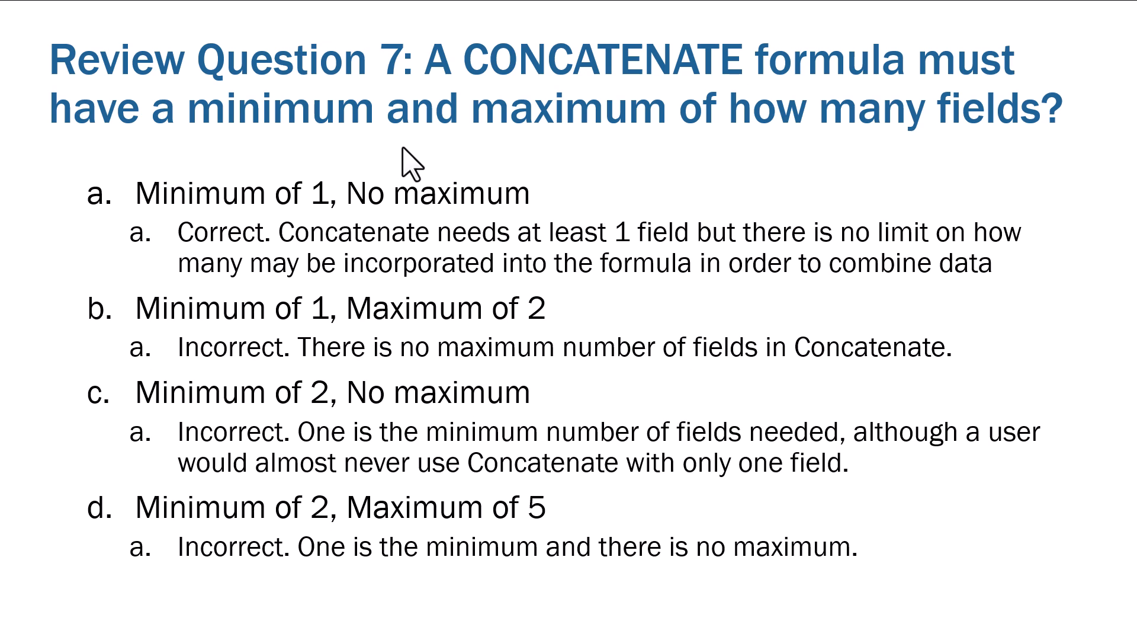
pyautogui.press('Right')
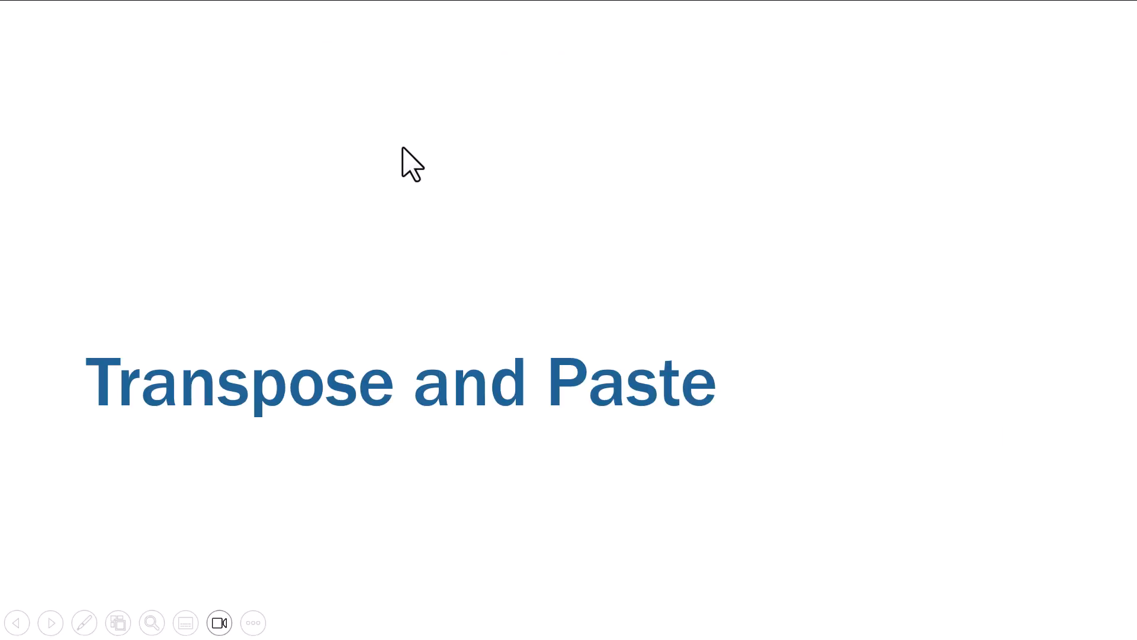
pyautogui.press('Right')
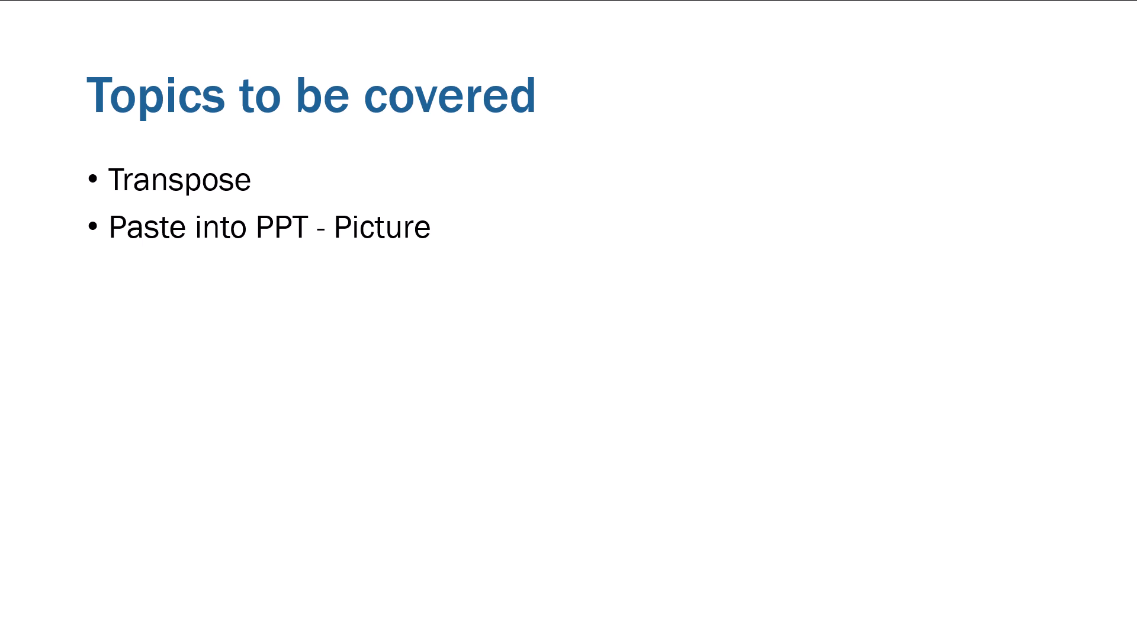
# Step: Switch to the Template workbook in Excel and move the Master Guide sheet to just after Module 8 - Adjusting Data
pyautogui.hotkey('alt', 'Tab')
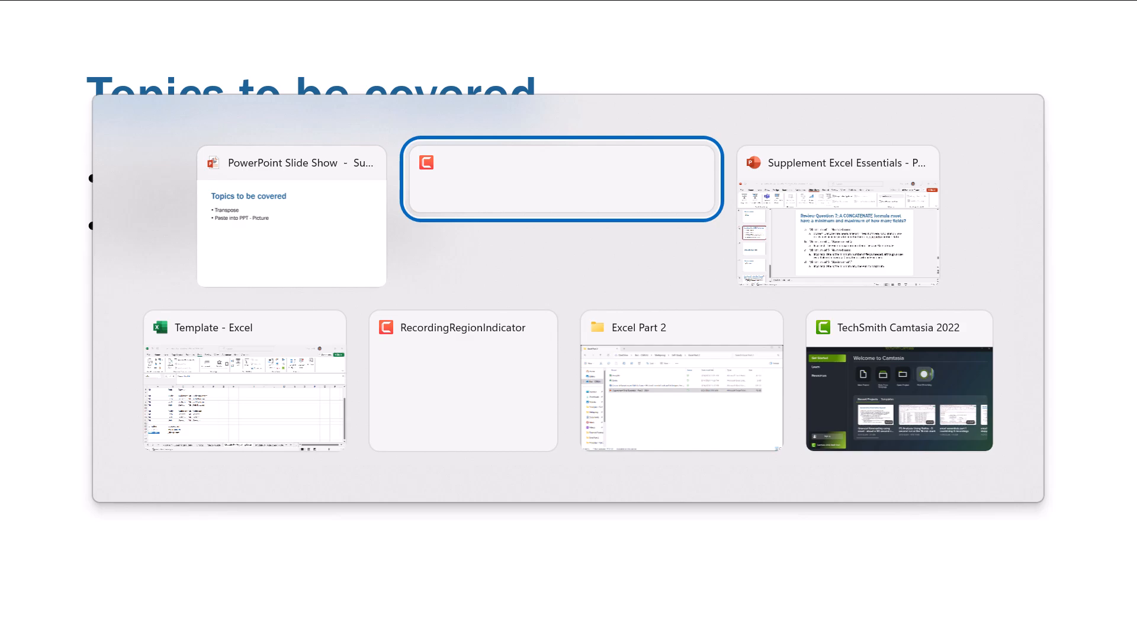
pyautogui.press('Tab')
pyautogui.press('Tab')
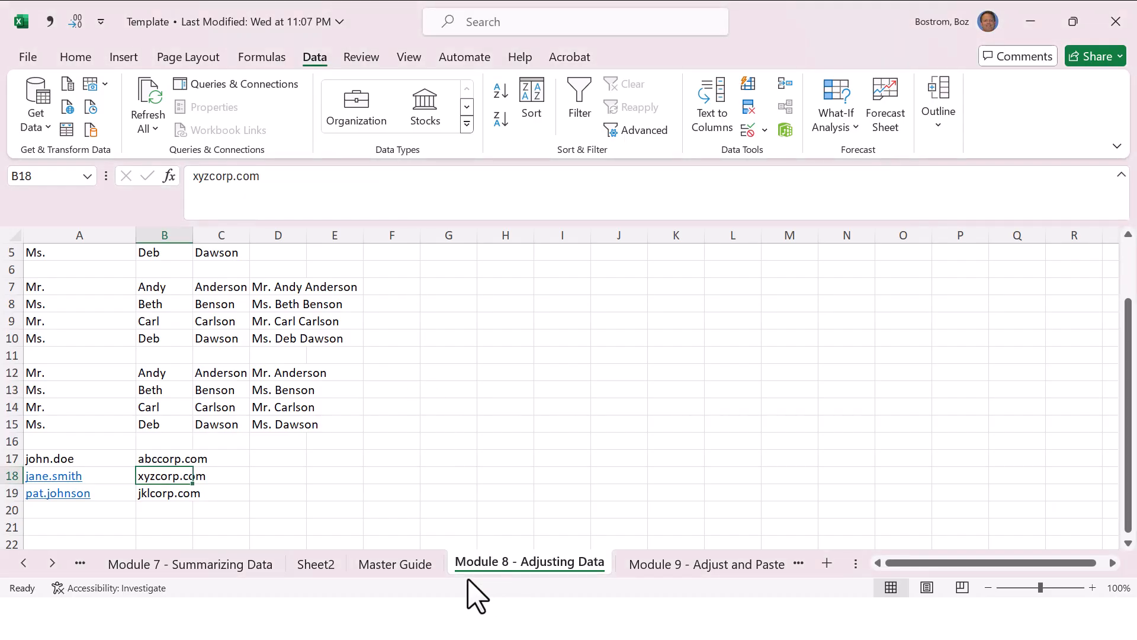
pyautogui.moveTo(417, 562)
pyautogui.mouseDown()
pyautogui.moveTo(641, 560)
pyautogui.moveTo(604, 578)
pyautogui.mouseUp()
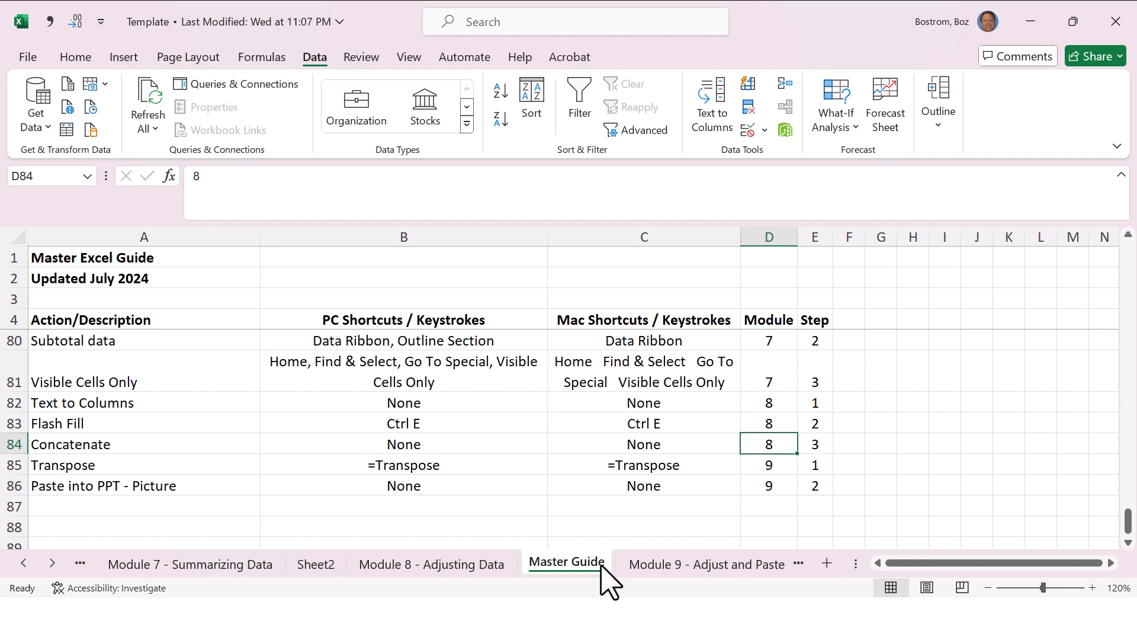
pyautogui.click(431, 470)
pyautogui.click(431, 480)
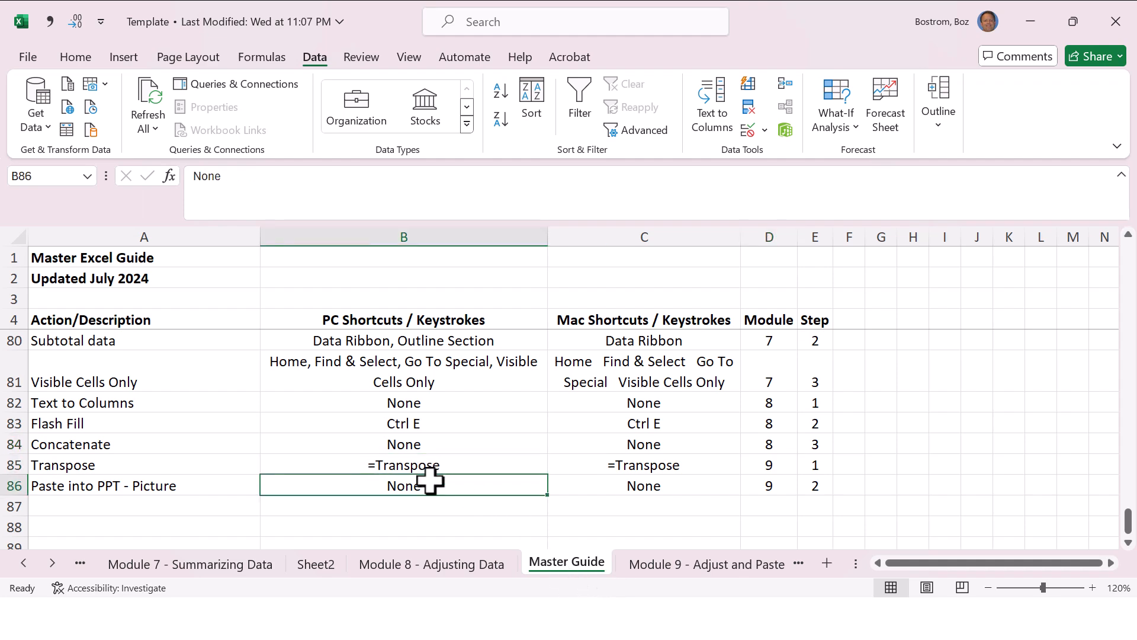
# Step: Open the Module 9 - Adjust and Paste sheet and select cell A8 below the monthly data
pyautogui.click(704, 565)
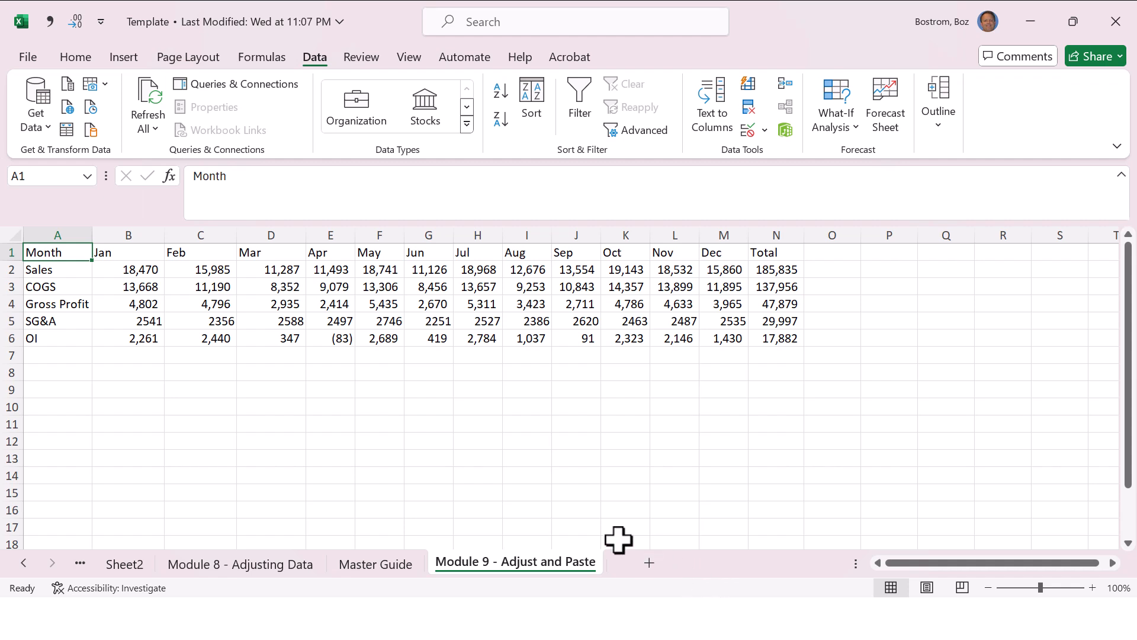
pyautogui.press('Down')
pyautogui.press('Down')
pyautogui.press('Down')
pyautogui.press('Down')
pyautogui.press('Down')
pyautogui.press('Down')
pyautogui.press('Down')
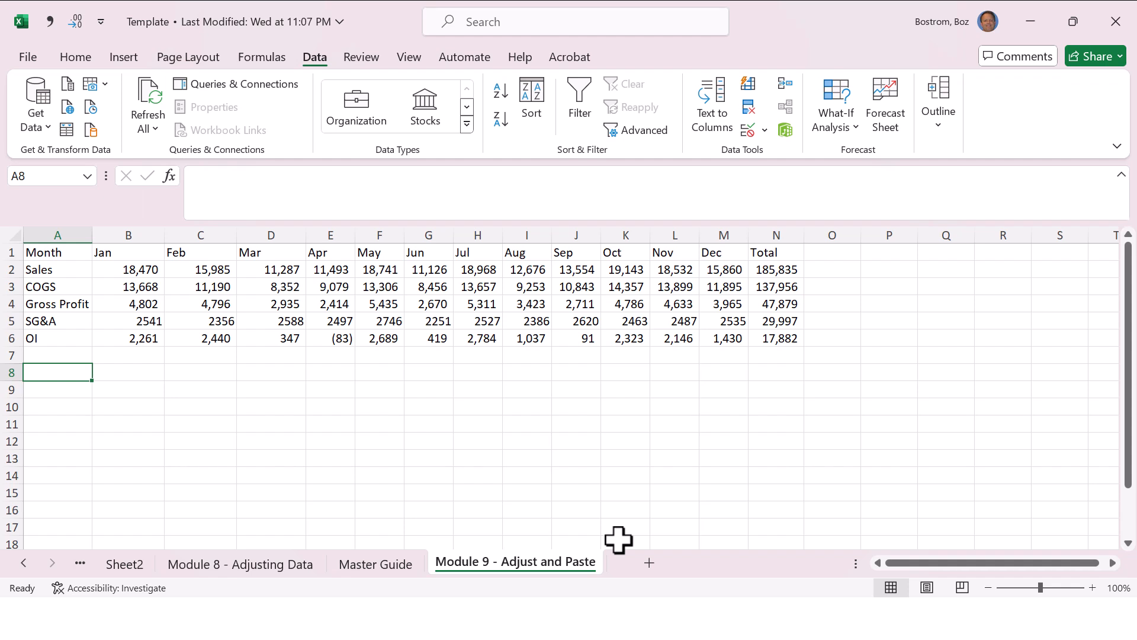
# Step: Examine the formulas behind the Gross Profit and OI rows of the monthly table and return to cell A8
pyautogui.press('Up')
pyautogui.press('Up')
pyautogui.press('Right')
pyautogui.press('Right')
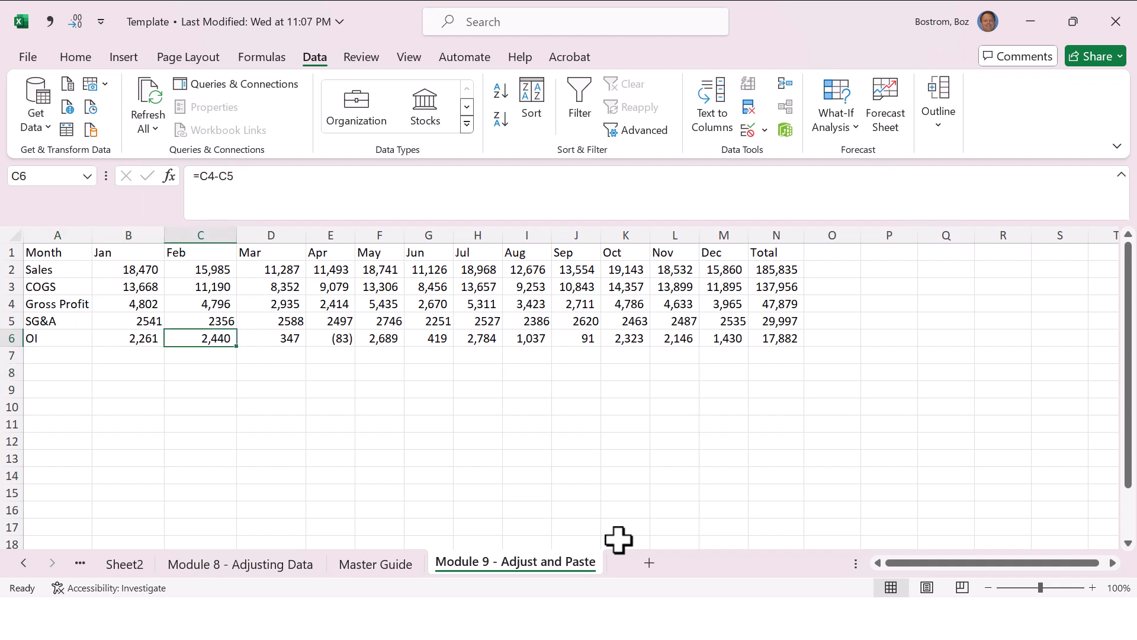
pyautogui.press('Up')
pyautogui.press('Up')
pyautogui.press('Up')
pyautogui.press('Down')
pyautogui.press('Down')
pyautogui.press('Down')
pyautogui.press('Down')
pyautogui.press('Down')
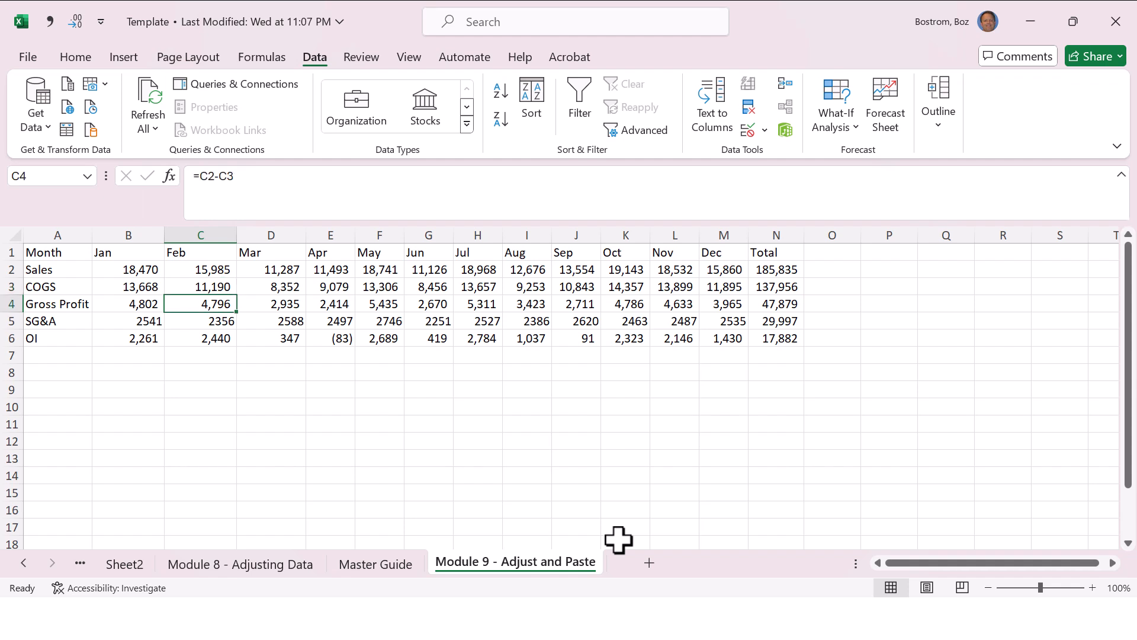
pyautogui.press('Left')
pyautogui.press('Left')
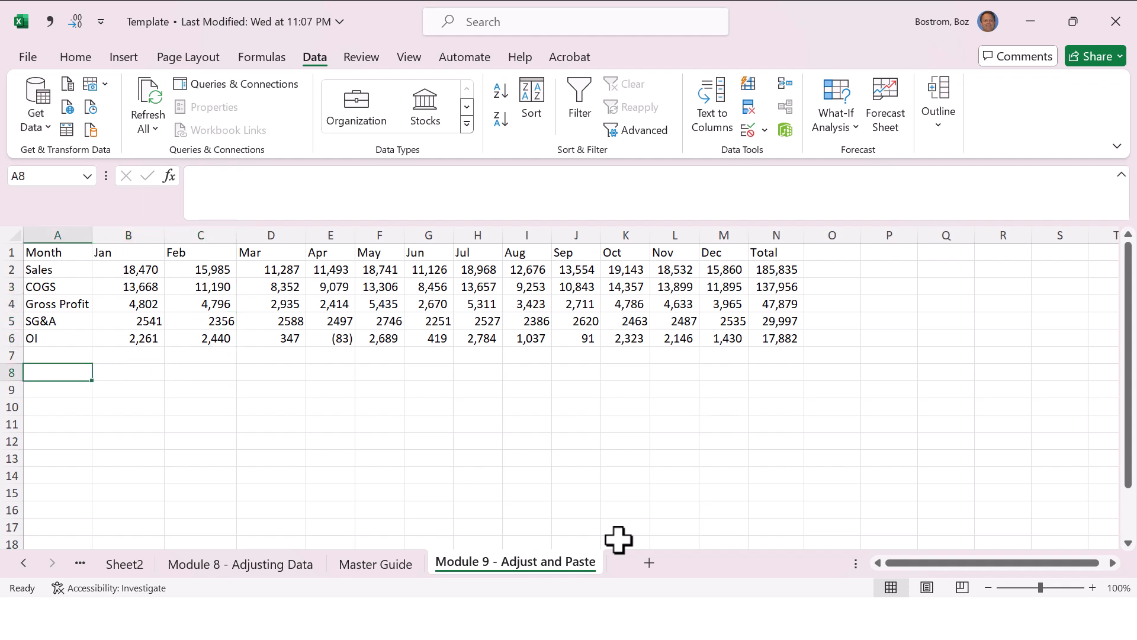
# Step: Try to transpose the monthly table into cell A8 with the formula =tranpose(A1:N6)
pyautogui.write('=tranpose(')
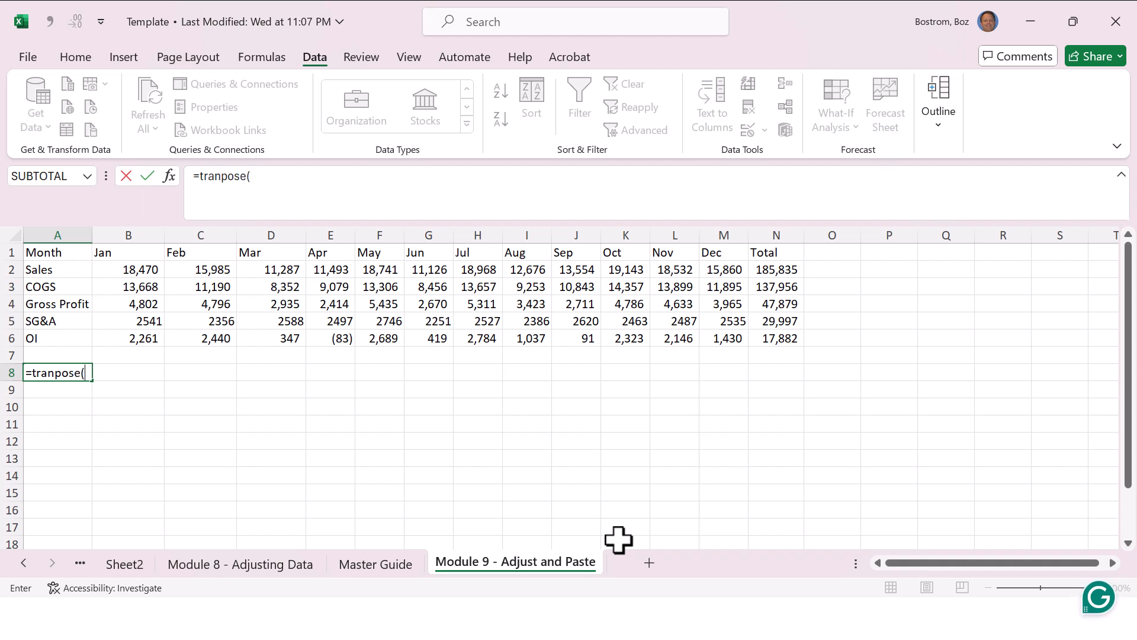
pyautogui.press('Up')
pyautogui.press('Up')
pyautogui.press('Up')
pyautogui.press('Up')
pyautogui.press('Up')
pyautogui.press('Up')
pyautogui.press('Up')
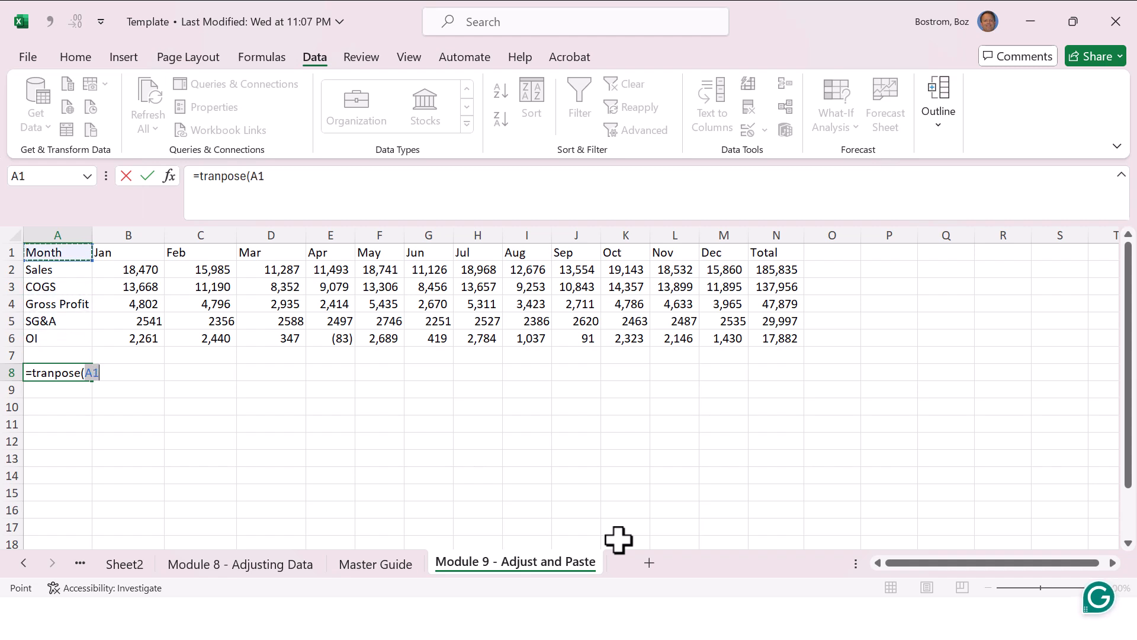
pyautogui.hotkey('shift', 'Down')
pyautogui.hotkey('shift', 'Down')
pyautogui.hotkey('shift', 'Down')
pyautogui.hotkey('shift', 'Down')
pyautogui.hotkey('shift', 'Down')
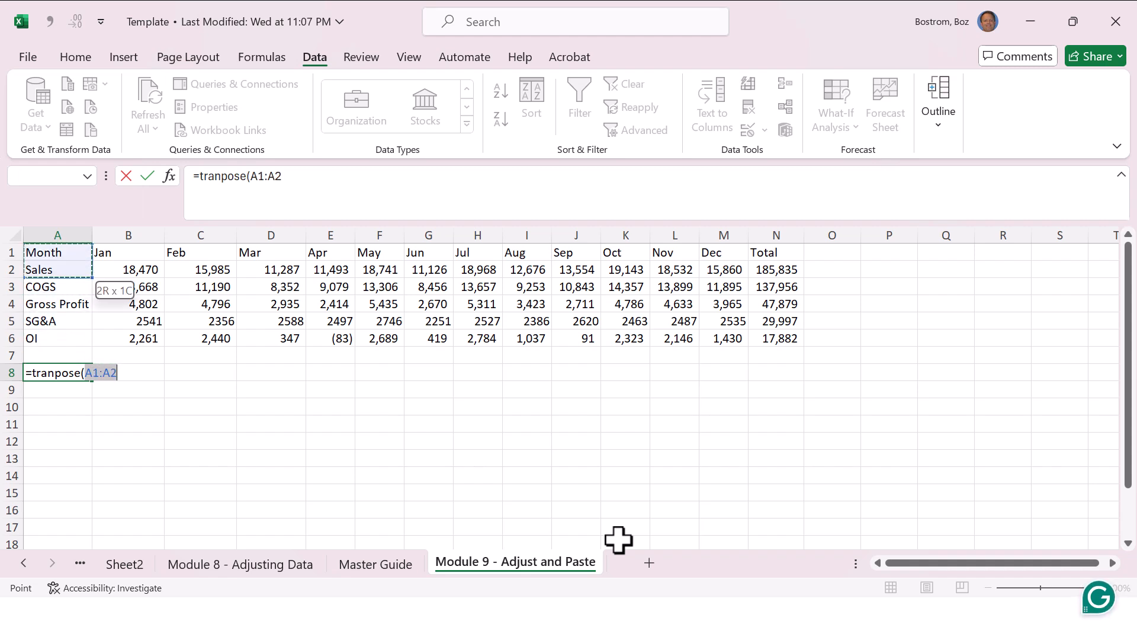
pyautogui.hotkey('shift', 'Right')
pyautogui.hotkey('shift', 'Right')
pyautogui.hotkey('shift', 'Right')
pyautogui.hotkey('shift', 'Right')
pyautogui.hotkey('shift', 'Right')
pyautogui.hotkey('shift', 'Right')
pyautogui.hotkey('shift', 'Right')
pyautogui.hotkey('shift', 'Right')
pyautogui.hotkey('shift', 'Right')
pyautogui.hotkey('shift', 'Right')
pyautogui.hotkey('shift', 'Right')
pyautogui.hotkey('shift', 'Right')
pyautogui.hotkey('shift', 'Right')
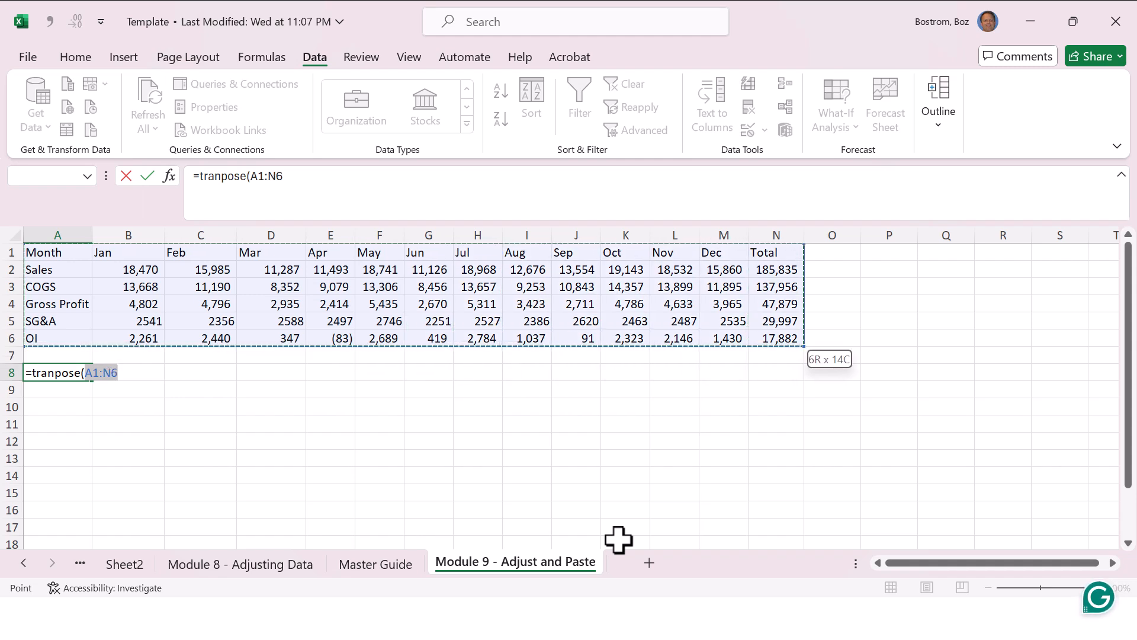
pyautogui.write(')')
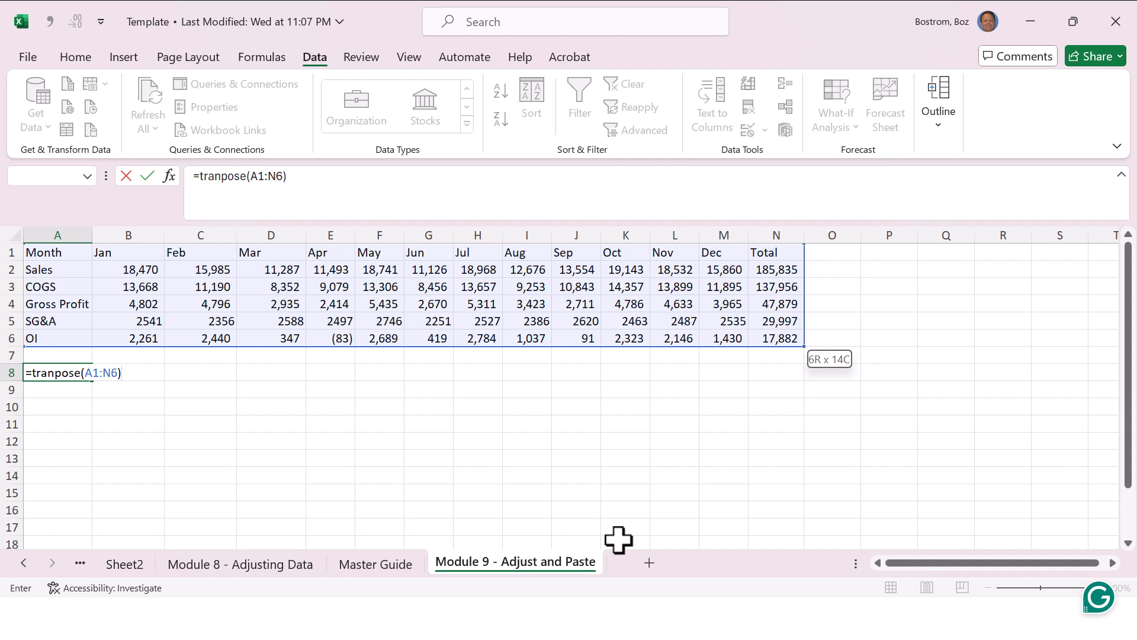
pyautogui.press('Return')
pyautogui.press('Up')
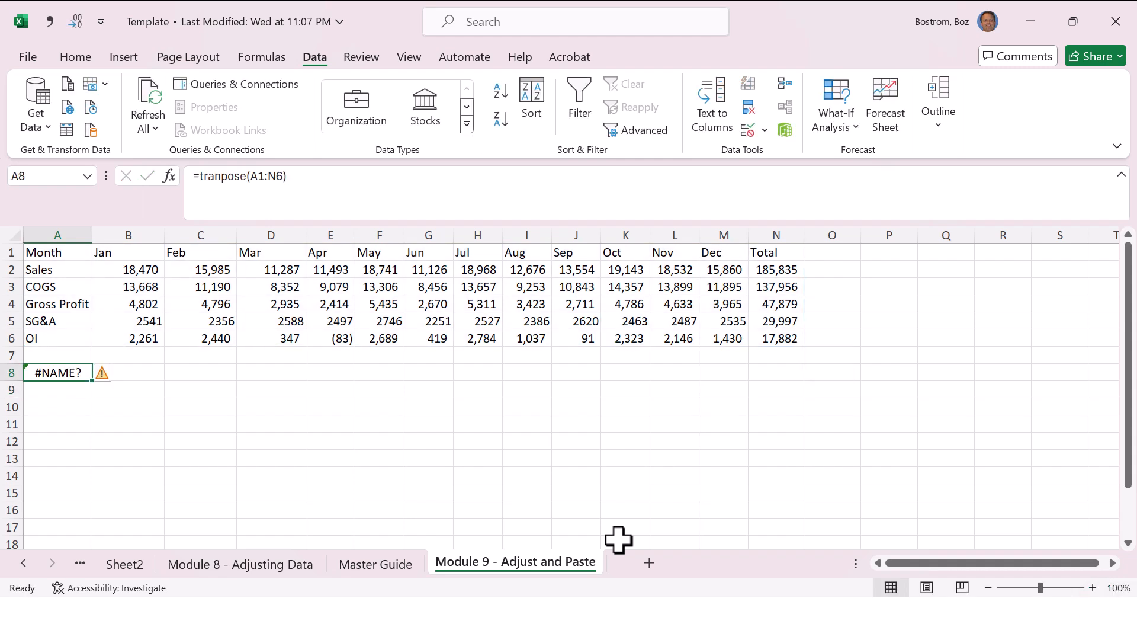
# Step: Enter =TRANSPOSE(A1:N6) in cell A8 to flip the monthly table into a vertical layout
pyautogui.write('=transpose(')
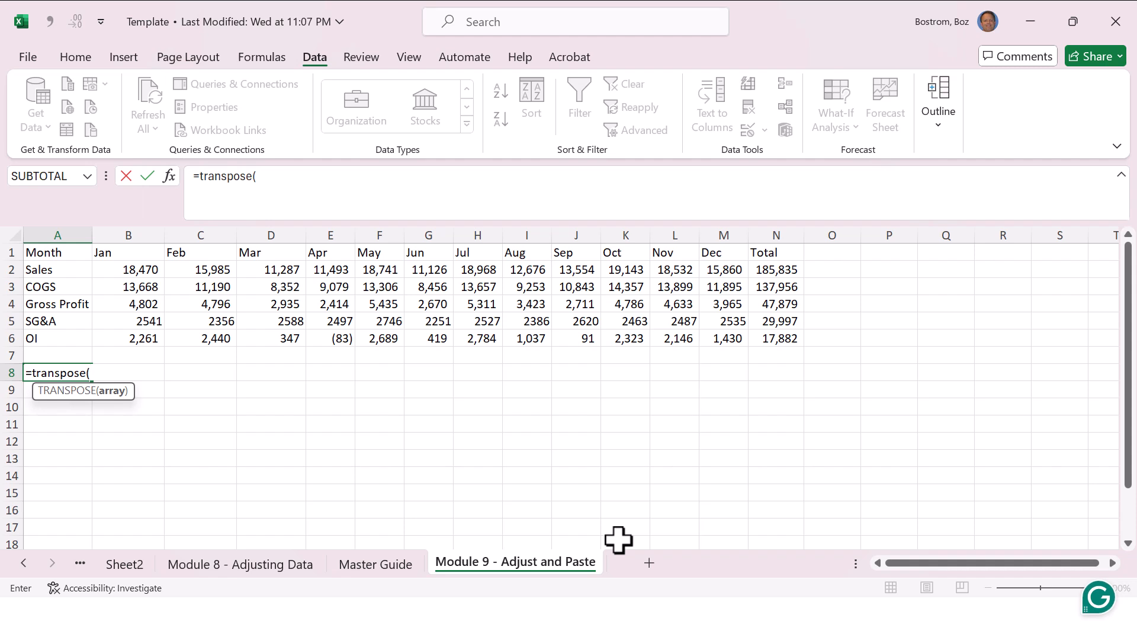
pyautogui.hotkey('ctrl', 'Home')
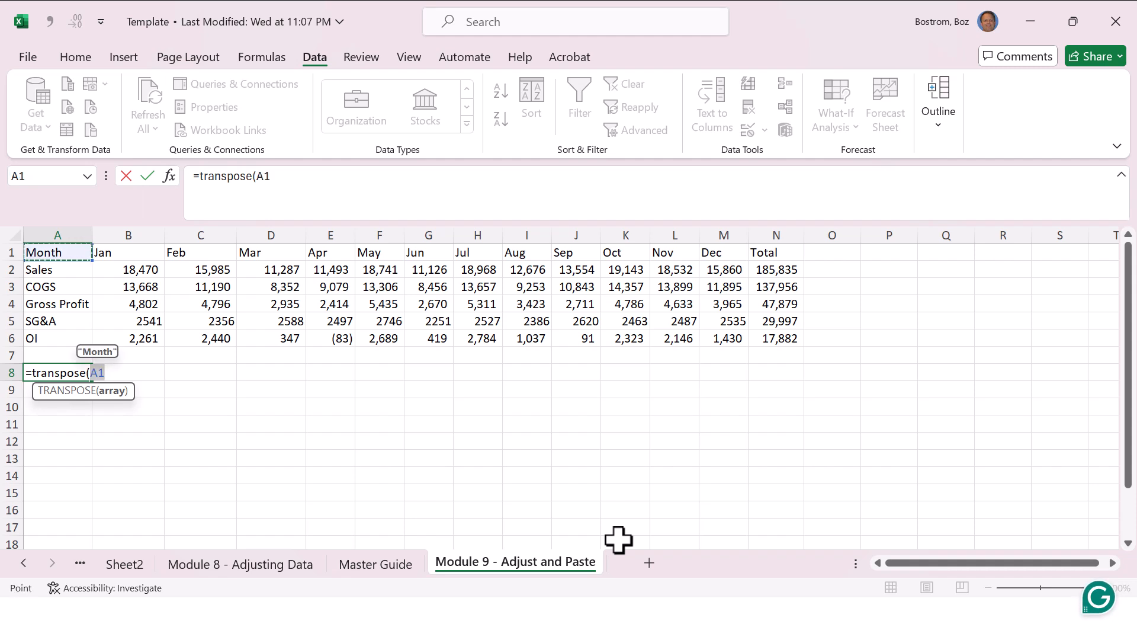
pyautogui.hotkey('shift', 'Down')
pyautogui.hotkey('shift', 'Down')
pyautogui.hotkey('shift', 'Down')
pyautogui.hotkey('shift', 'Down')
pyautogui.hotkey('shift', 'Down')
pyautogui.hotkey('shift', 'Right')
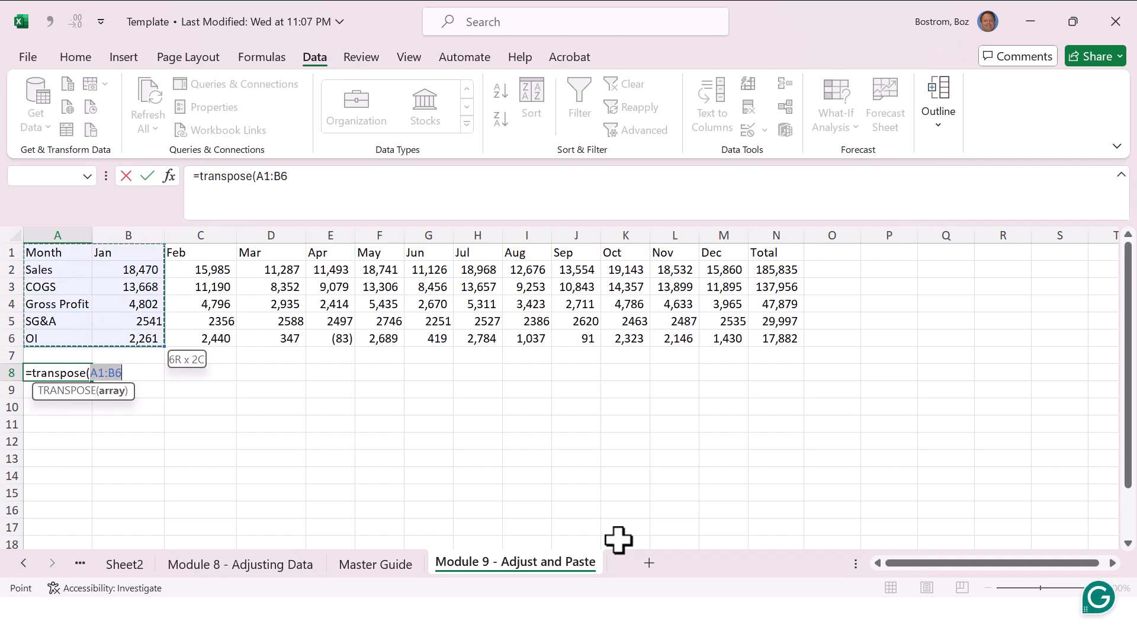
pyautogui.hotkey('ctrl', 'shift', 'Right')
pyautogui.press('Return')
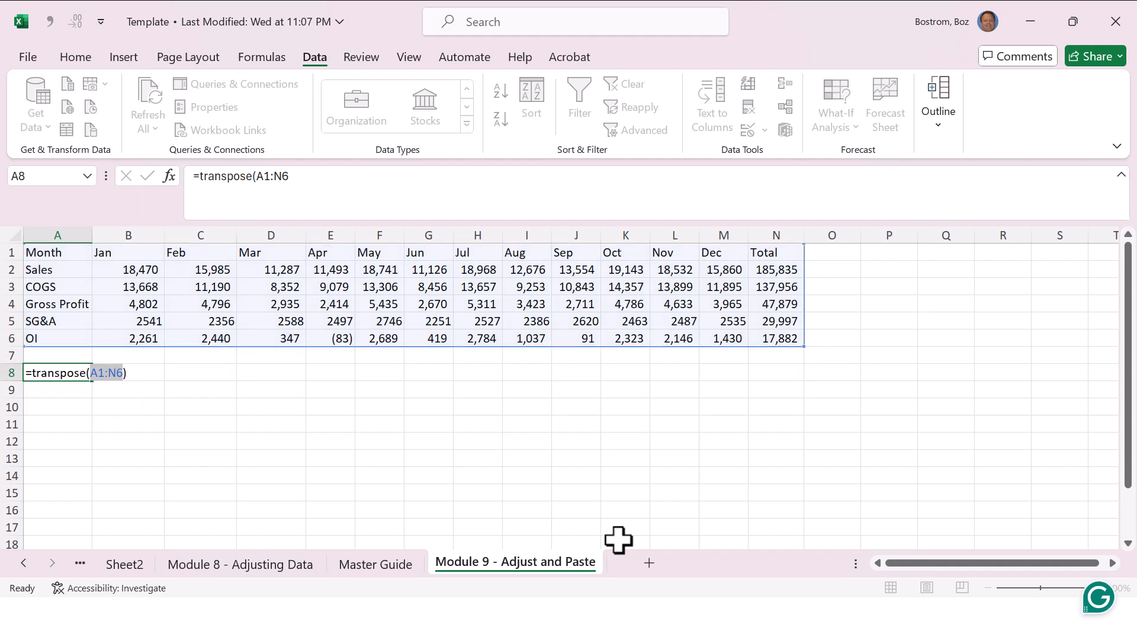
pyautogui.press('Right')
# Step: Set the June sales figure in G2 to 100,000,000 to test the link between the two tables
pyautogui.press('Right')
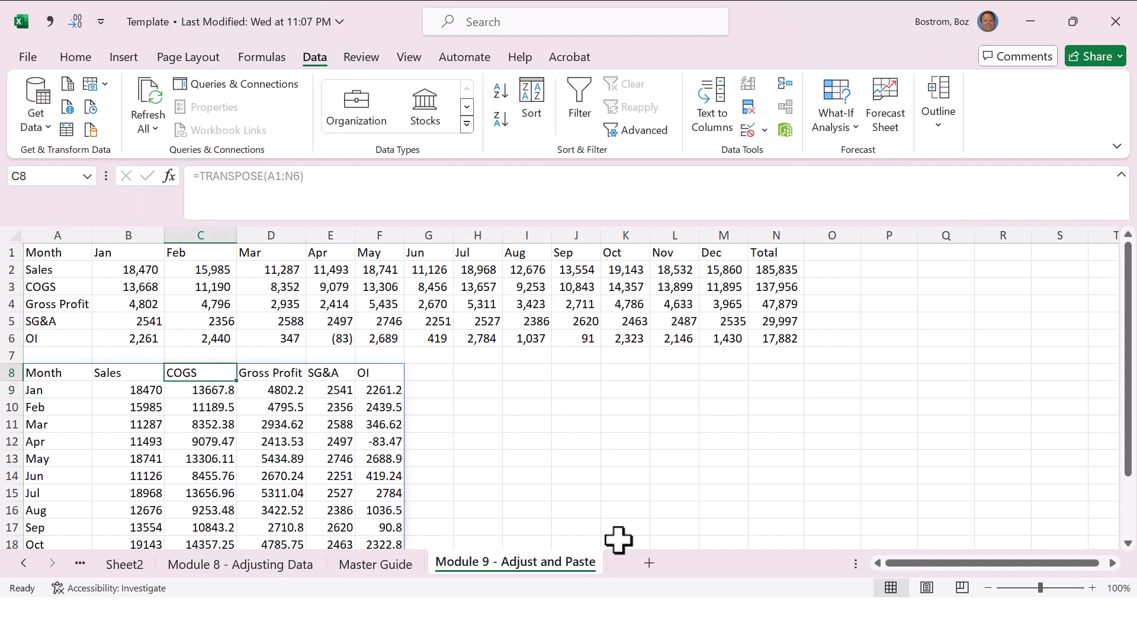
pyautogui.press('Left')
pyautogui.press('Left')
pyautogui.press('Up')
pyautogui.press('Up')
pyautogui.press('Up')
pyautogui.press('Up')
pyautogui.press('Up')
pyautogui.press('Right')
pyautogui.press('Right')
pyautogui.press('Right')
pyautogui.press('Right')
pyautogui.press('Right')
pyautogui.press('Right')
pyautogui.press('Right')
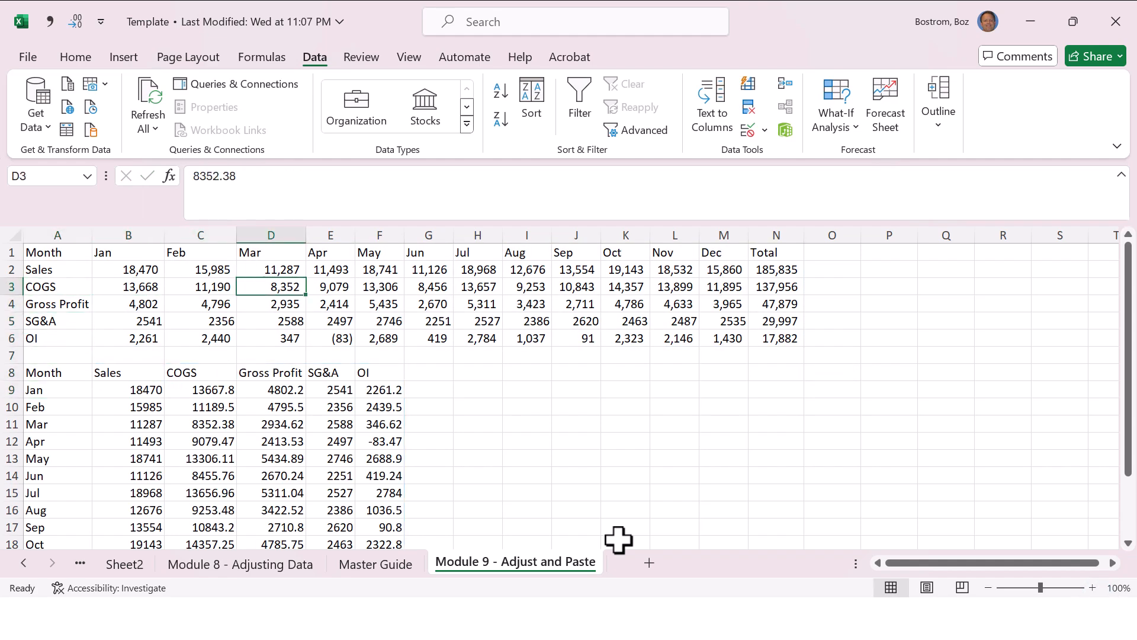
pyautogui.press('Left')
pyautogui.press('Up')
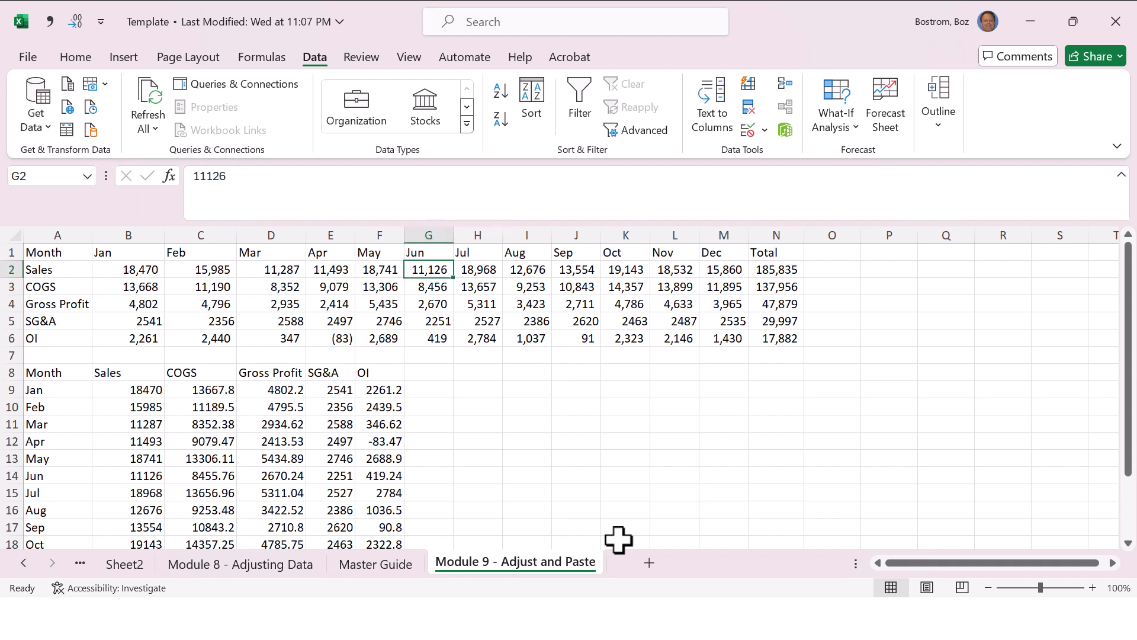
pyautogui.write('100,000,000')
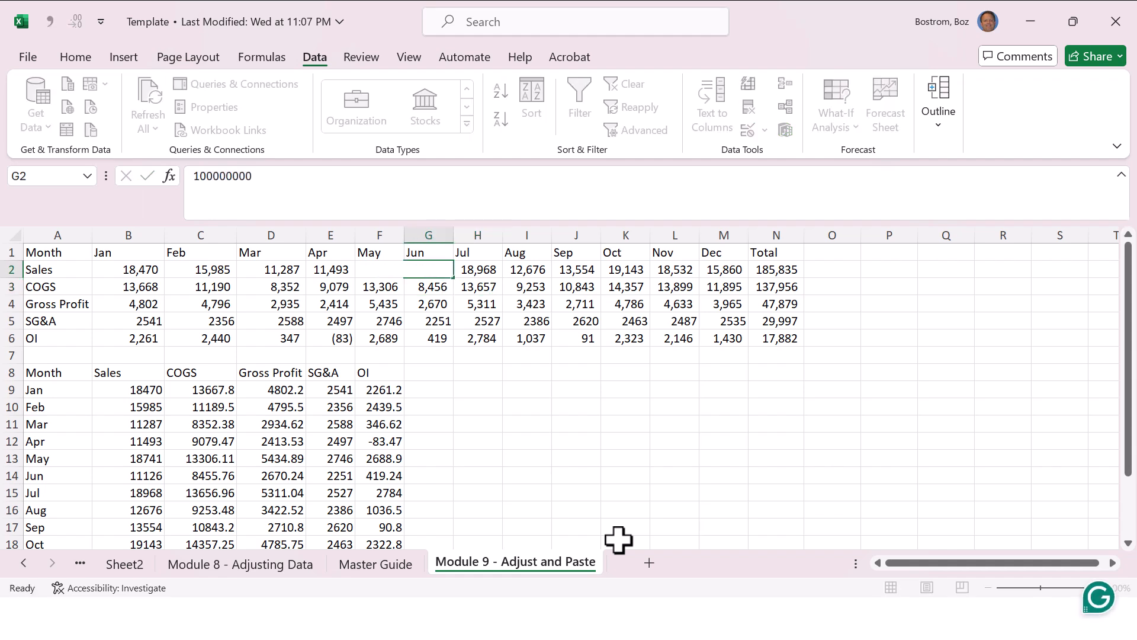
pyautogui.press('Return')
# Step: Check the June figures in the original and transposed tables, and undo the June sales change
pyautogui.press('Down')
pyautogui.press('Down')
pyautogui.press('Down')
pyautogui.press('Down')
pyautogui.press('Down')
pyautogui.press('Down')
pyautogui.press('Down')
pyautogui.press('Up')
pyautogui.press('Up')
pyautogui.press('Up')
pyautogui.press('Up')
pyautogui.press('Up')
pyautogui.press('Up')
pyautogui.press('Up')
pyautogui.press('Up')
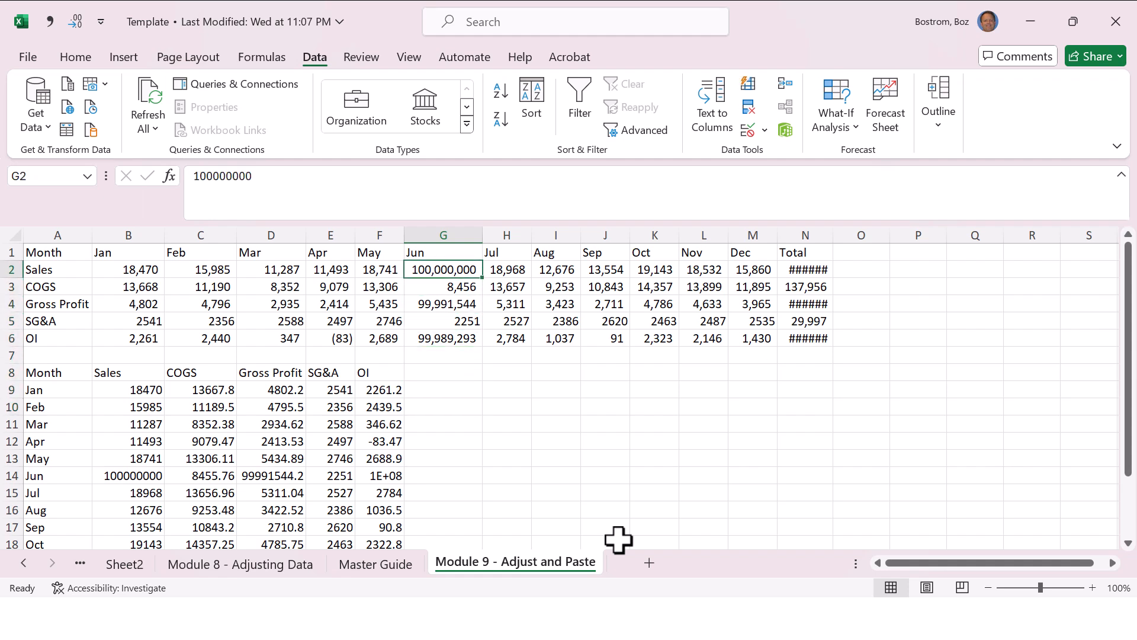
pyautogui.press('Down')
pyautogui.press('Down')
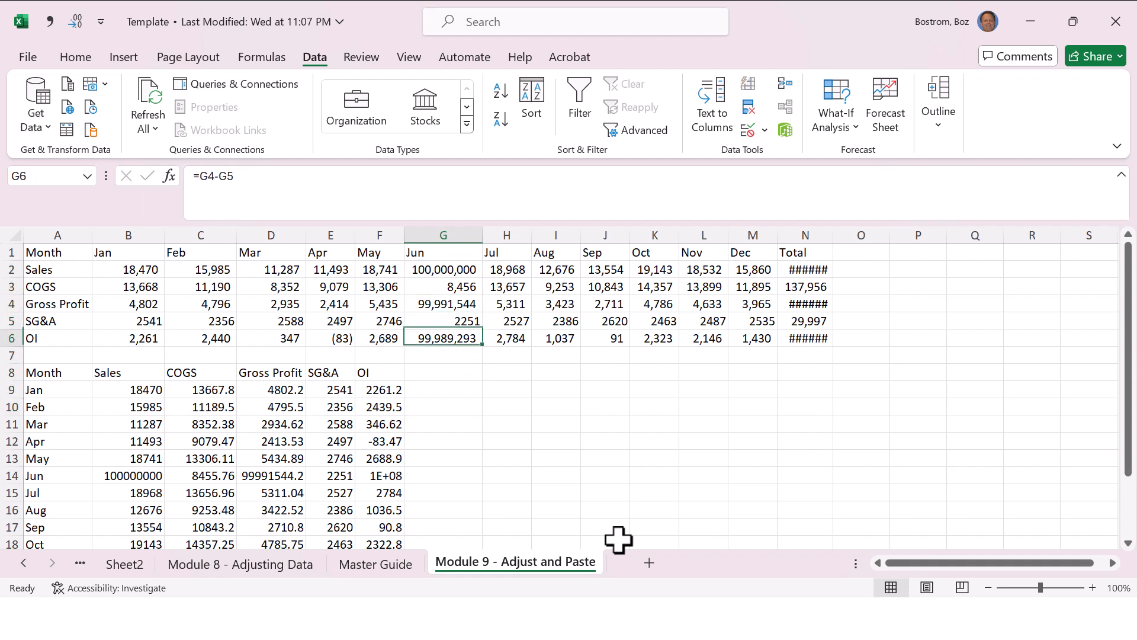
pyautogui.press('Down')
pyautogui.press('Down')
pyautogui.press('Down')
pyautogui.hotkey('ctrl', 'z')
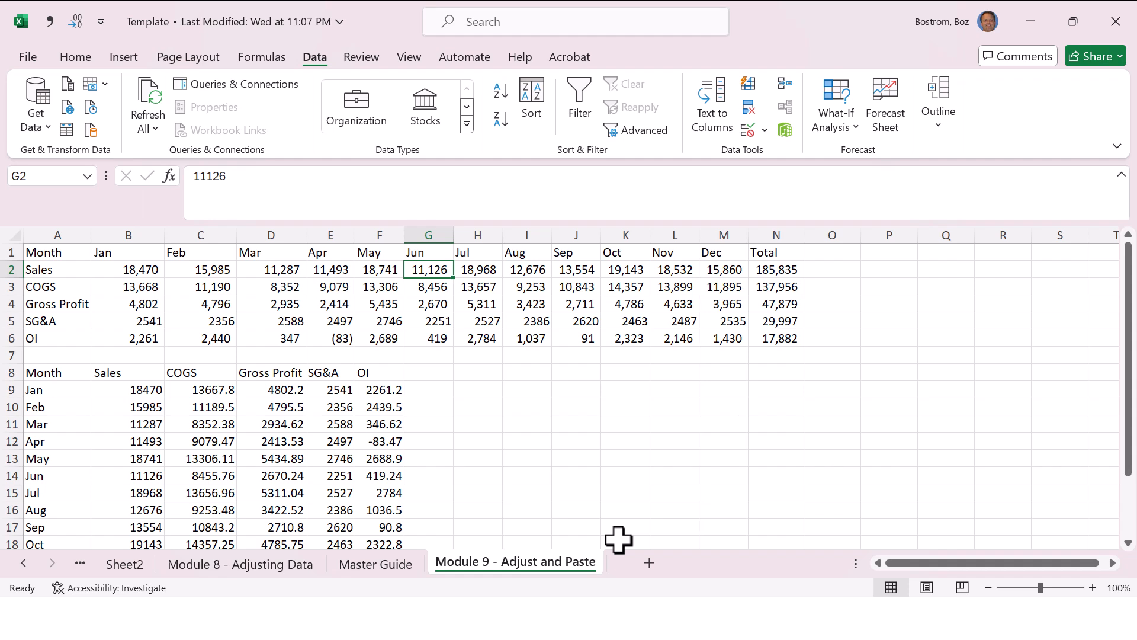
# Step: Look over the transposed table from its header row down to the Total row
pyautogui.press('Left')
pyautogui.press('Left')
pyautogui.press('Left')
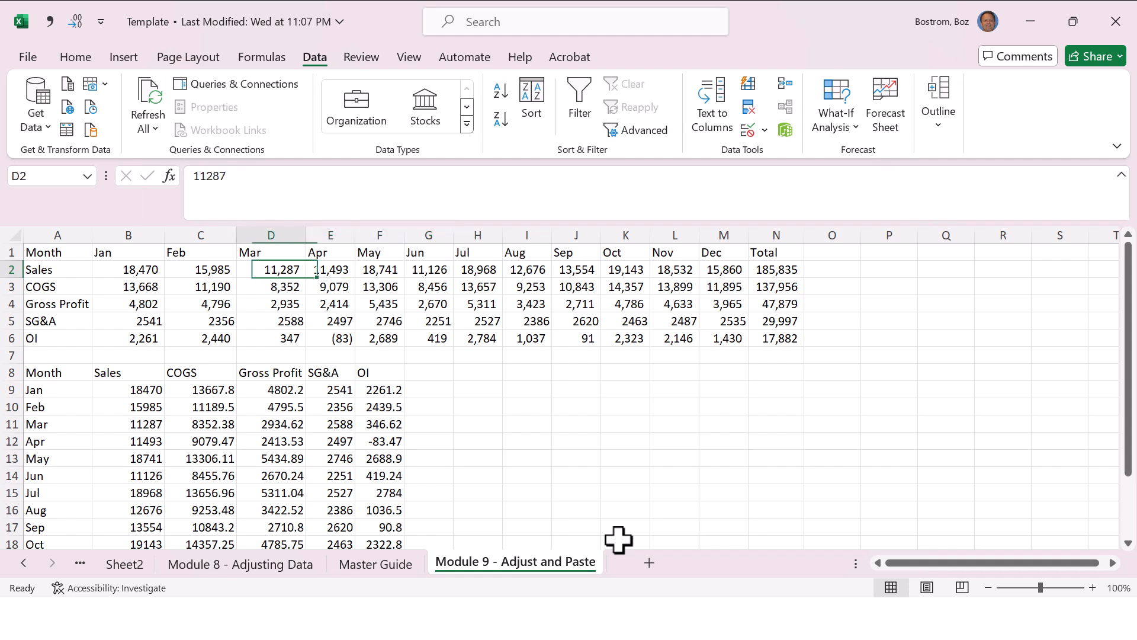
pyautogui.press('Down')
pyautogui.press('Down')
pyautogui.press('Down')
pyautogui.press('Down')
pyautogui.press('Down')
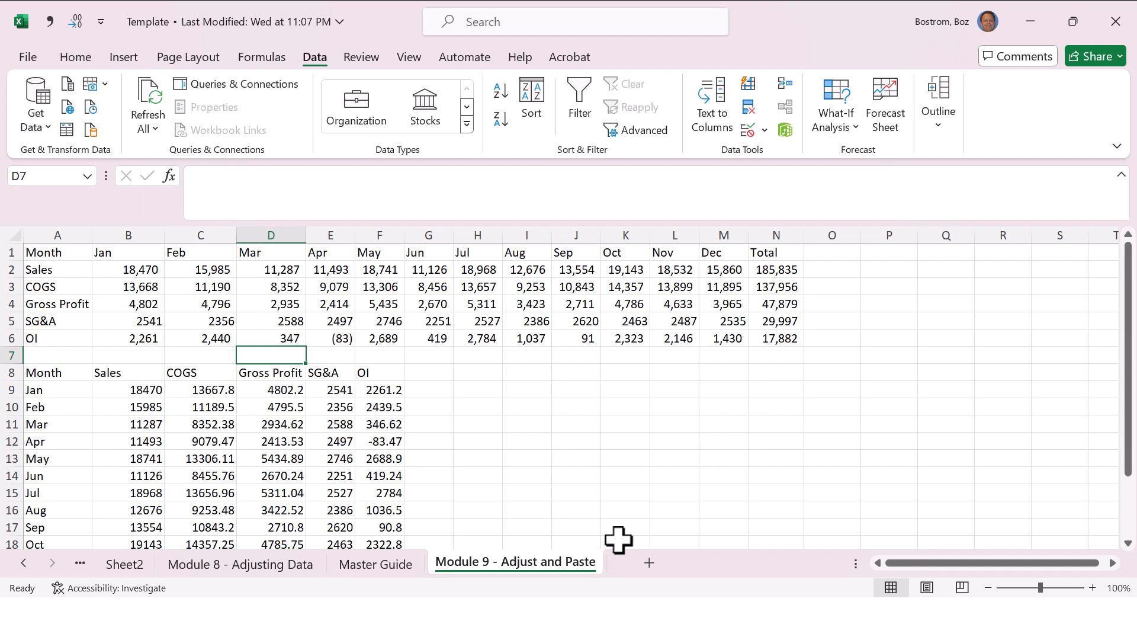
pyautogui.press('Left')
pyautogui.press('Left')
pyautogui.press('Left')
pyautogui.press('Down')
pyautogui.press('End')
pyautogui.press('Down')
pyautogui.press('Down')
pyautogui.press('Down')
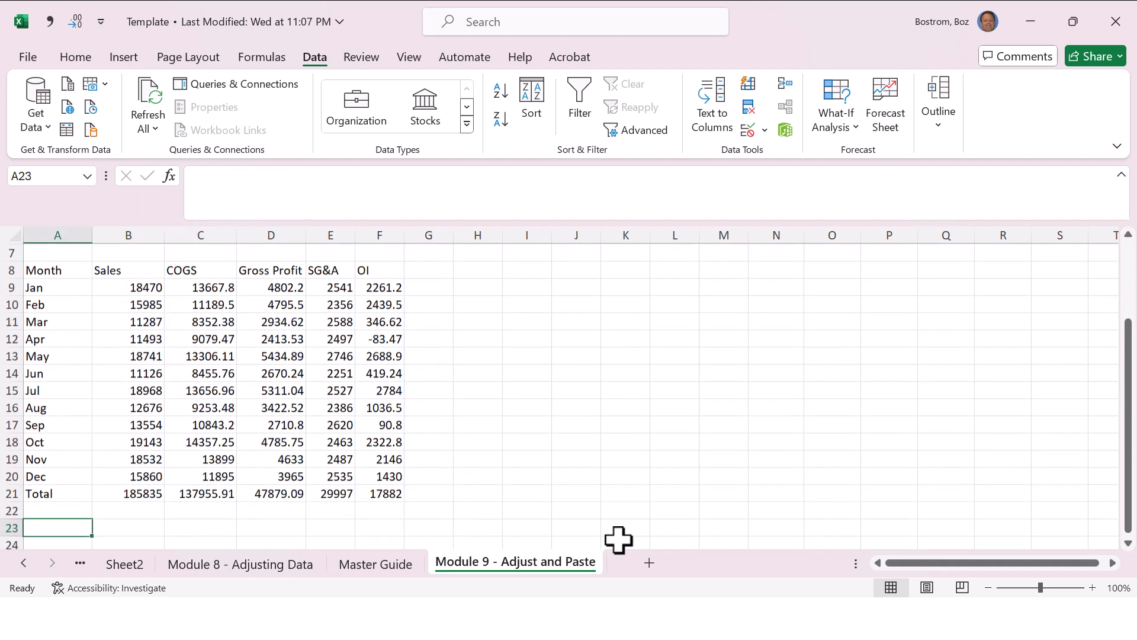
pyautogui.press('Up')
pyautogui.press('Up')
pyautogui.press('Up')
pyautogui.press('Up')
pyautogui.press('Up')
pyautogui.press('Up')
pyautogui.press('Up')
pyautogui.press('Up')
pyautogui.press('Up')
pyautogui.press('Up')
pyautogui.press('Up')
pyautogui.press('Up')
pyautogui.press('Up')
pyautogui.press('Up')
pyautogui.press('Up')
pyautogui.press('Up')
pyautogui.press('Up')
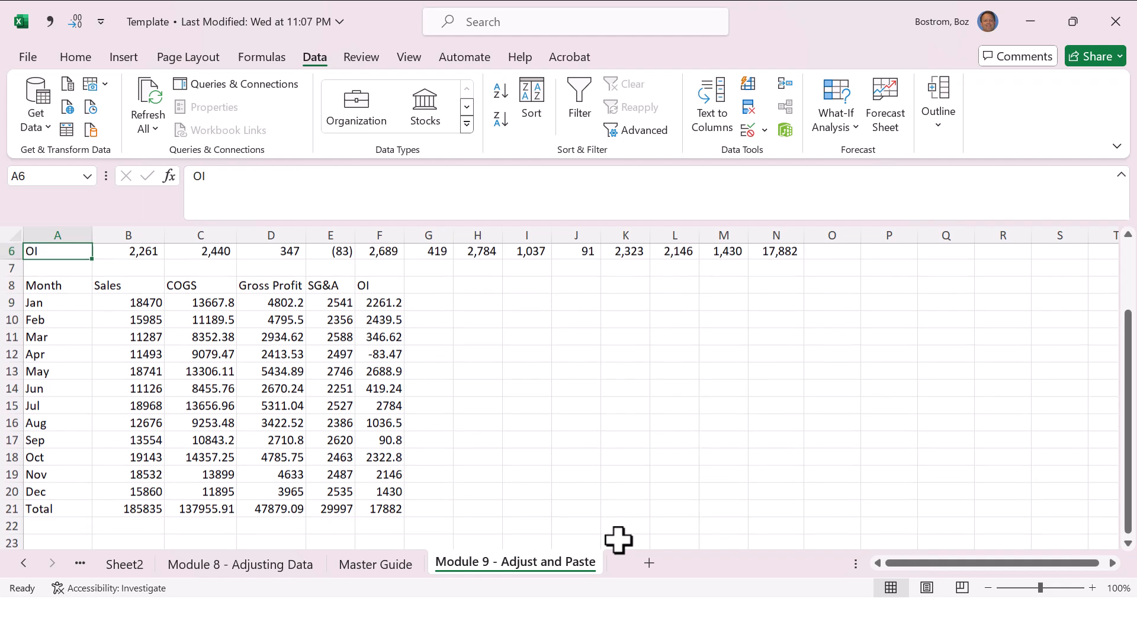
# Step: Format the transposed figures in B9:F21 with comma style and no decimal places
pyautogui.press('Down')
pyautogui.press('Down')
pyautogui.press('Down')
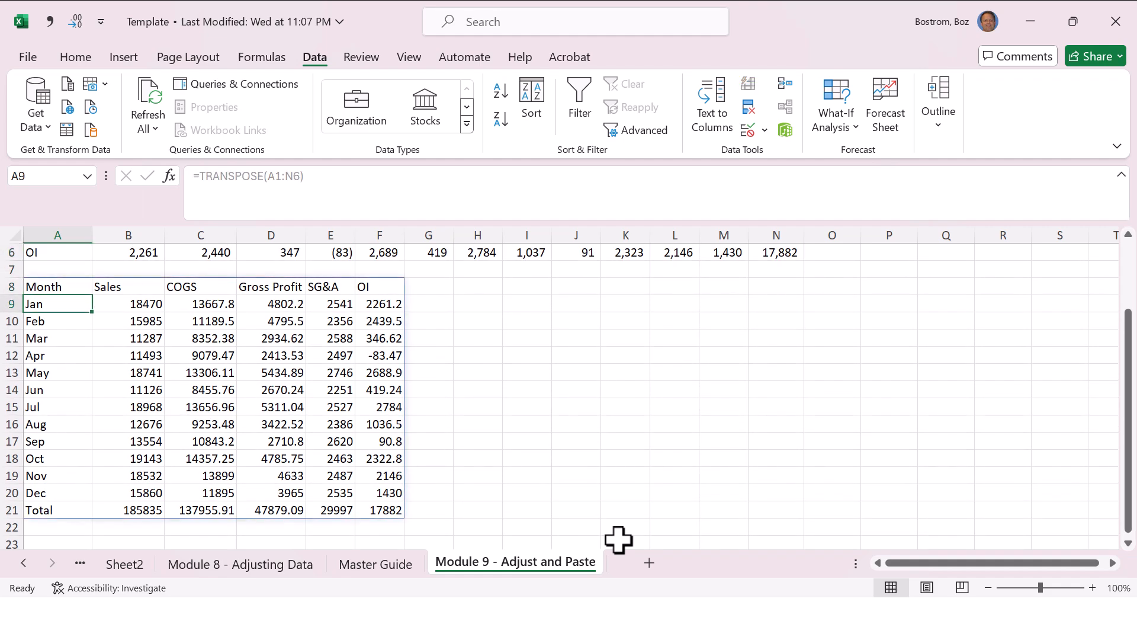
pyautogui.press('Right')
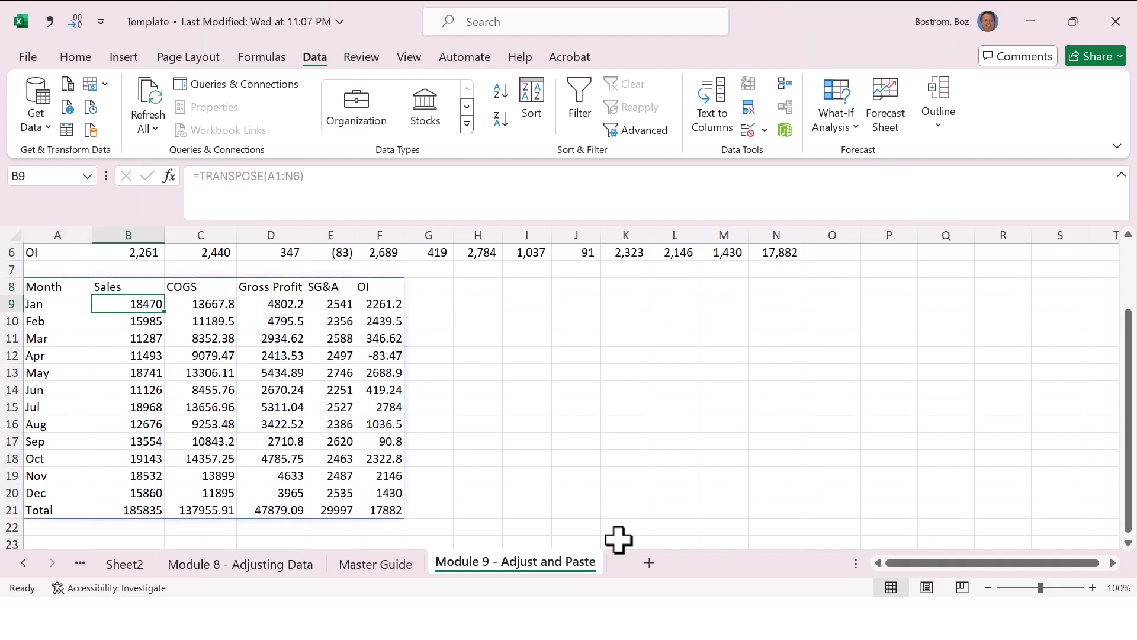
pyautogui.hotkey('shift', 'Right')
pyautogui.hotkey('shift', 'Right')
pyautogui.hotkey('shift', 'Right')
pyautogui.hotkey('shift', 'Right')
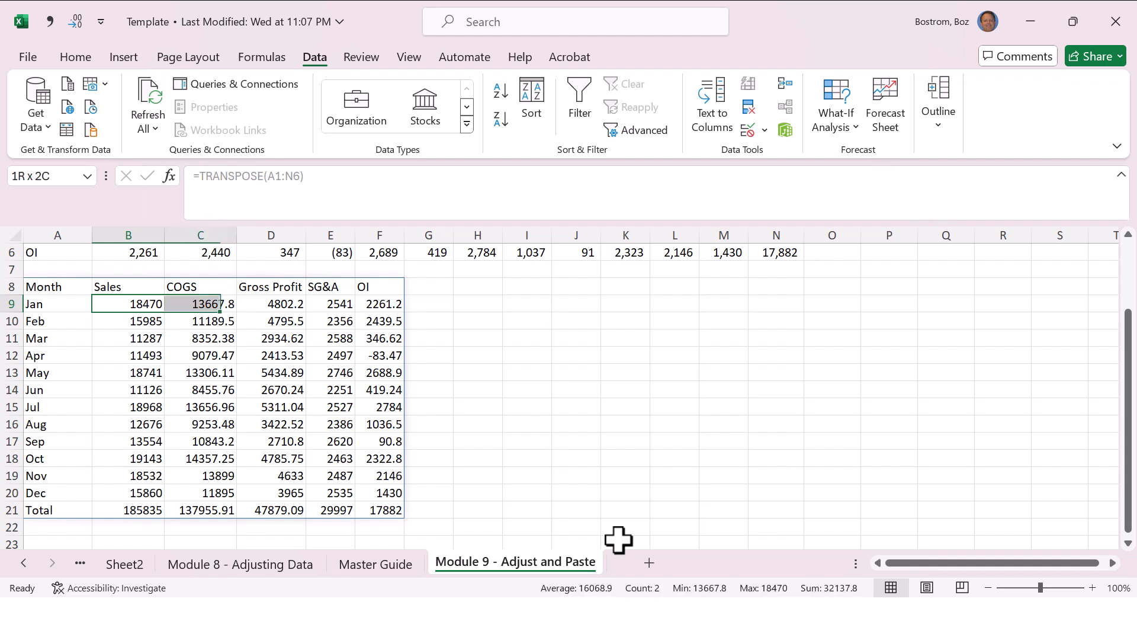
pyautogui.hotkey('shift', 'Down')
pyautogui.hotkey('shift', 'Down')
pyautogui.hotkey('shift', 'Down')
pyautogui.hotkey('shift', 'Down')
pyautogui.hotkey('shift', 'Down')
pyautogui.hotkey('shift', 'Down')
pyautogui.hotkey('shift', 'Down')
pyautogui.hotkey('shift', 'Down')
pyautogui.hotkey('shift', 'Down')
pyautogui.hotkey('shift', 'Down')
pyautogui.hotkey('shift', 'Down')
pyautogui.hotkey('shift', 'Down')
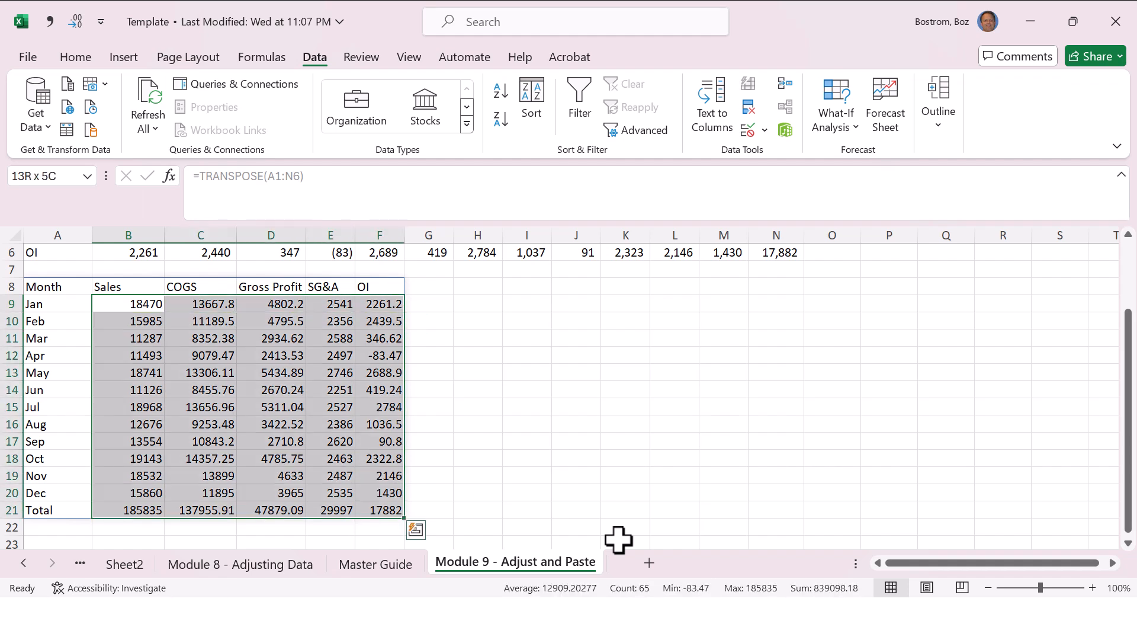
pyautogui.hotkey('alt', '1')
pyautogui.hotkey('alt', '2')
pyautogui.hotkey('alt', '2')
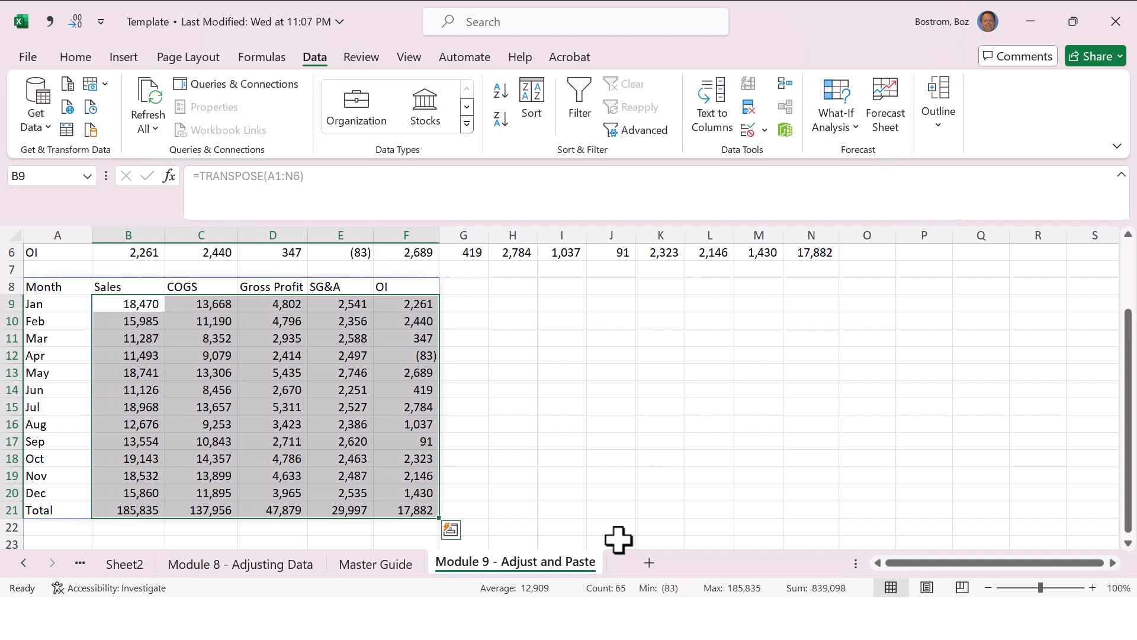
# Step: Apply All Borders to the whole transposed table, A8:F21
pyautogui.press('Left')
pyautogui.press('Up')
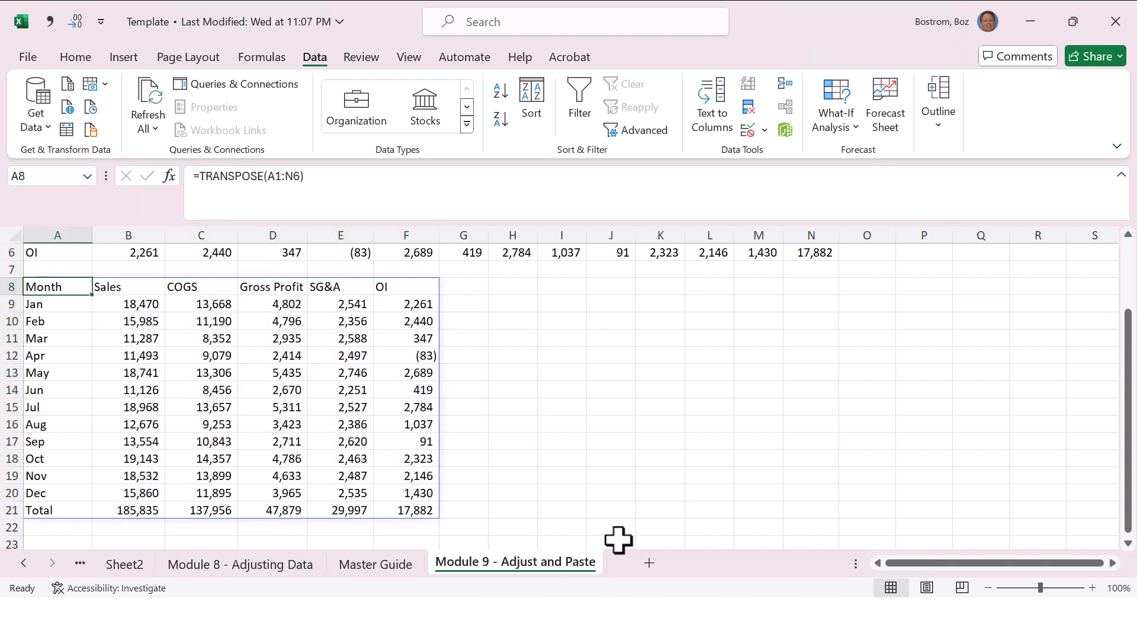
pyautogui.hotkey('shift', 'Right')
pyautogui.hotkey('shift', 'Right')
pyautogui.hotkey('shift', 'Right')
pyautogui.hotkey('shift', 'Right')
pyautogui.hotkey('shift', 'Right')
pyautogui.hotkey('ctrl', 'shift', 'Down')
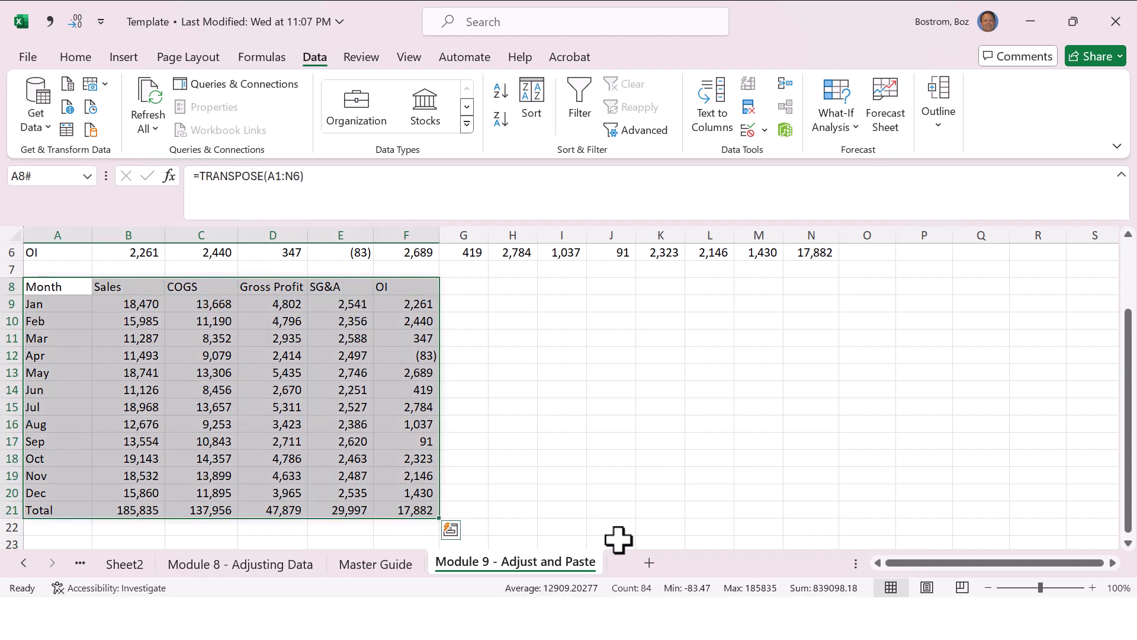
pyautogui.click(82, 59)
pyautogui.click(133, 129)
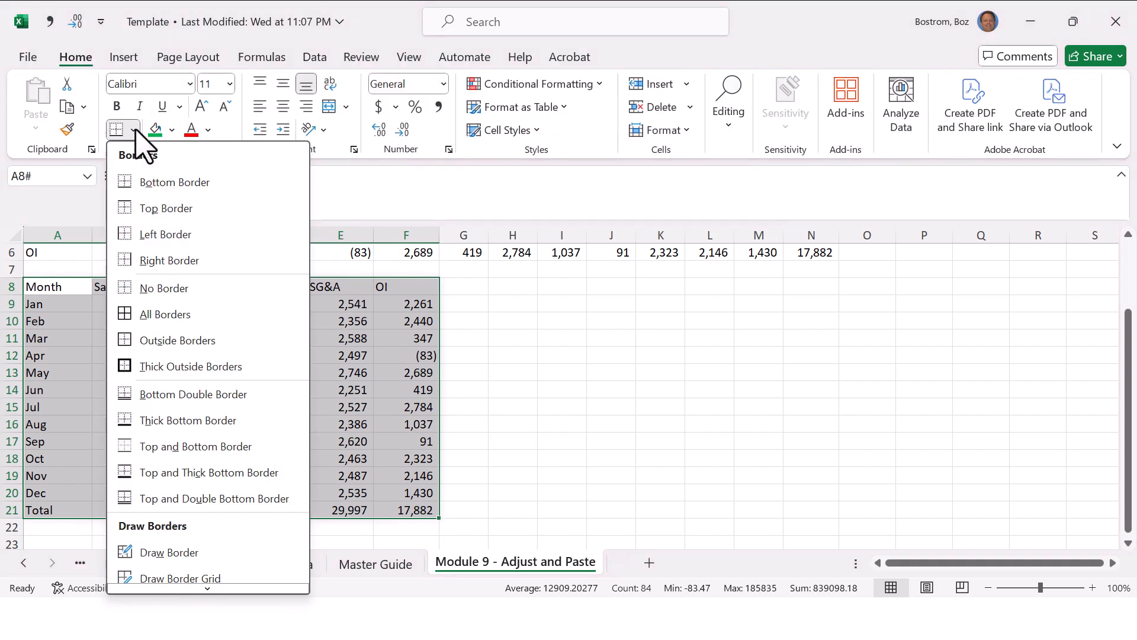
pyautogui.click(157, 314)
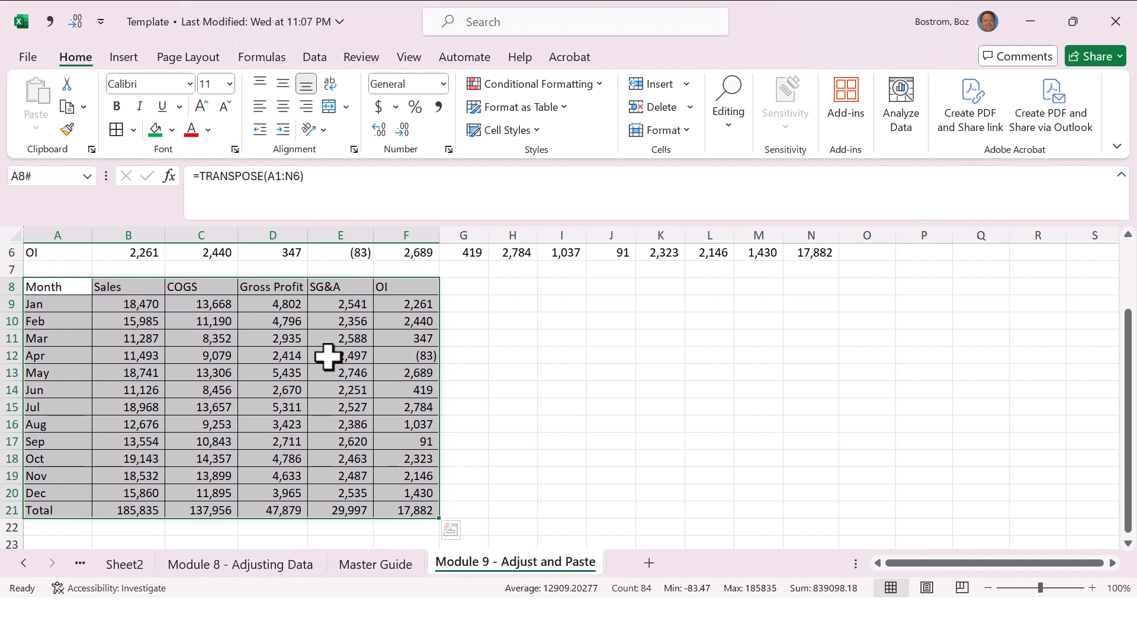
# Step: Copy the transposed table A8:F21, switch to the PowerPoint presentation and exit its slide show
pyautogui.hotkey('ctrl', 'c')
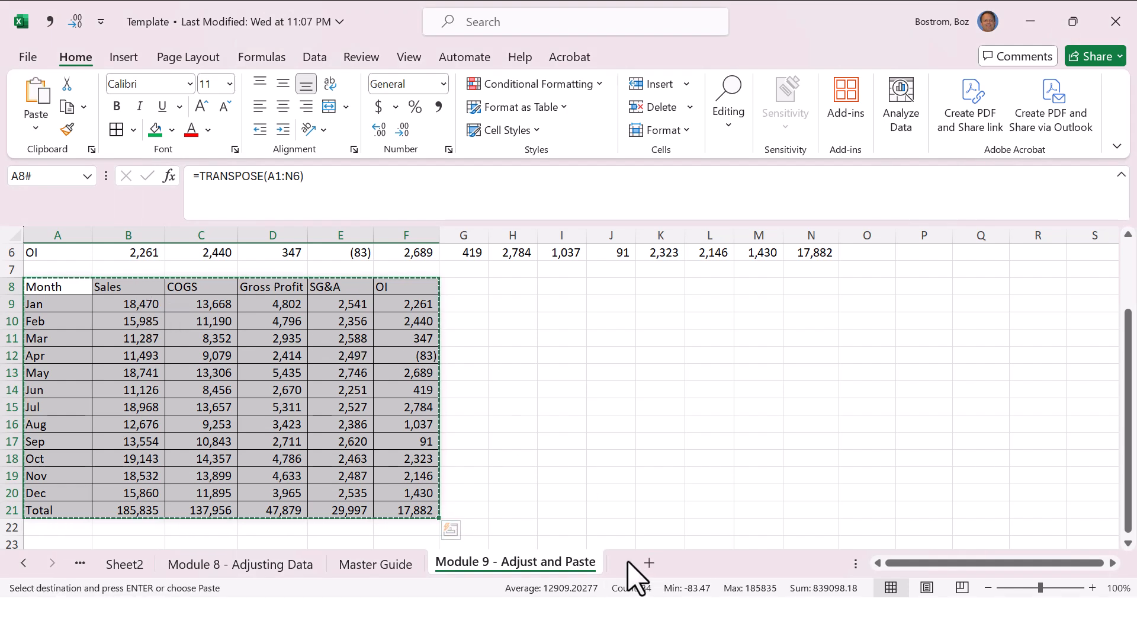
pyautogui.hotkey('alt', 'Tab')
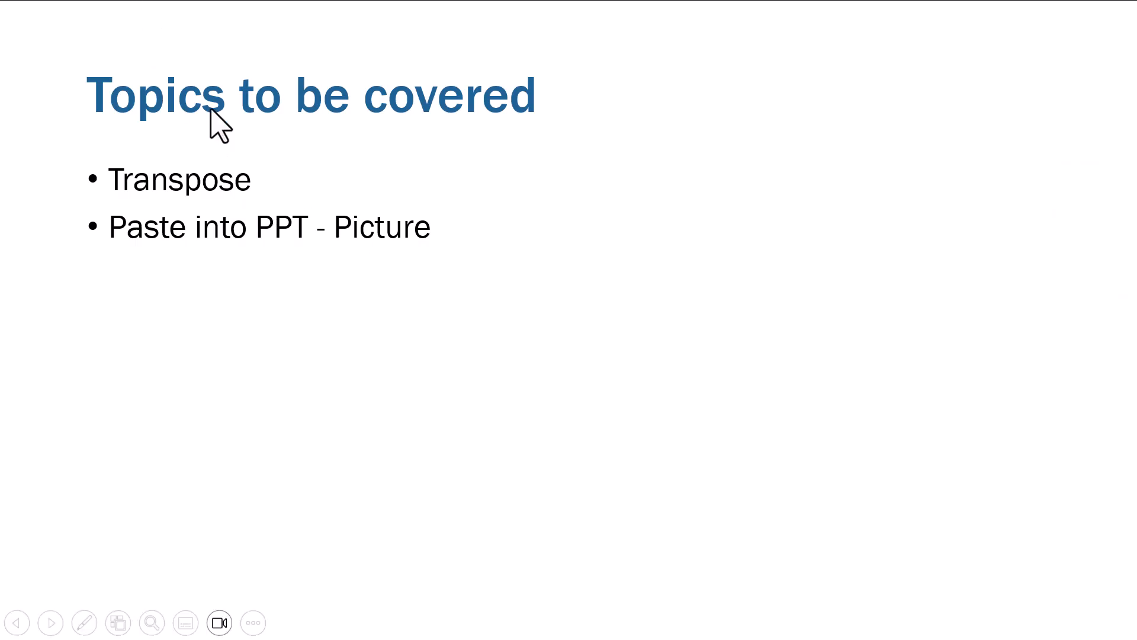
pyautogui.press('Escape')
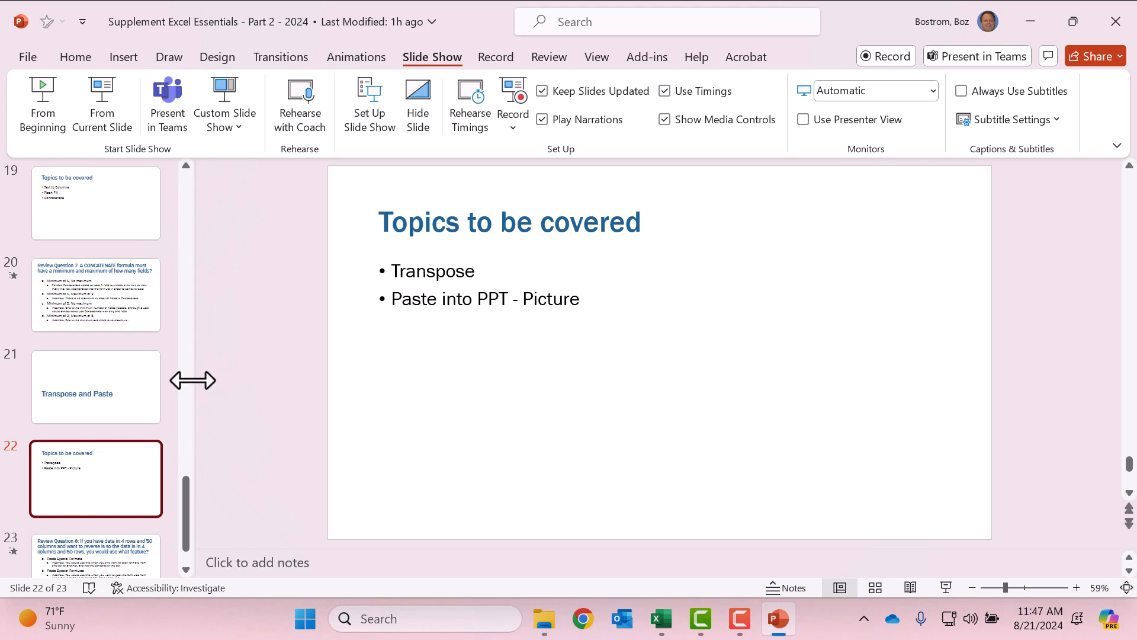
# Step: Insert a new blank slide after slide 22, the "Topics to be covered" slide on Transpose
pyautogui.click(69, 57)
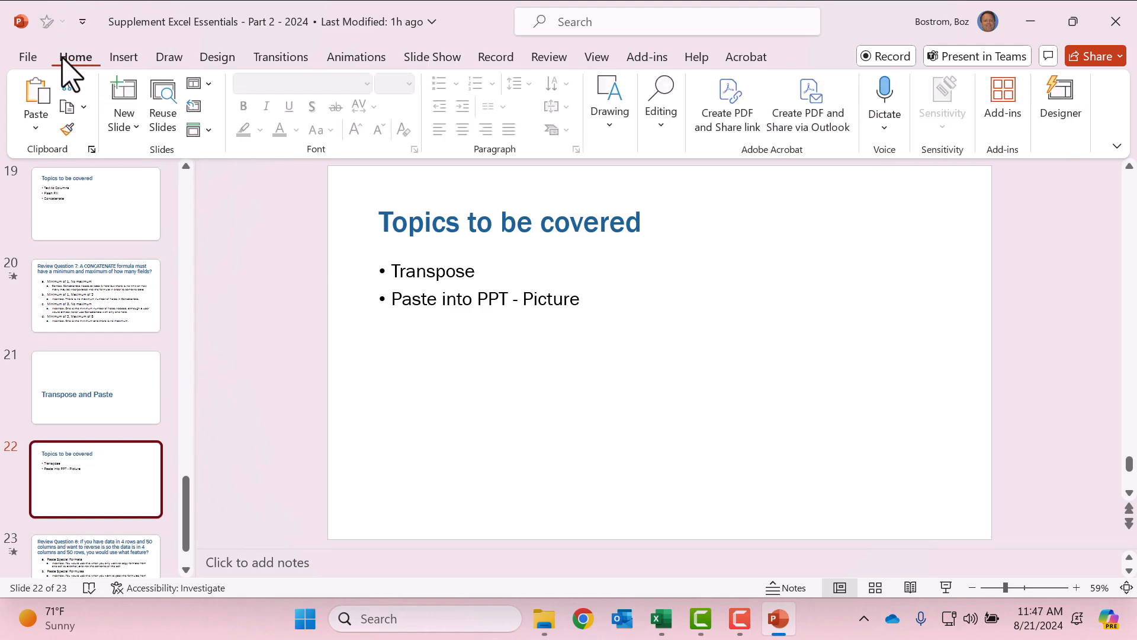
pyautogui.click(33, 57)
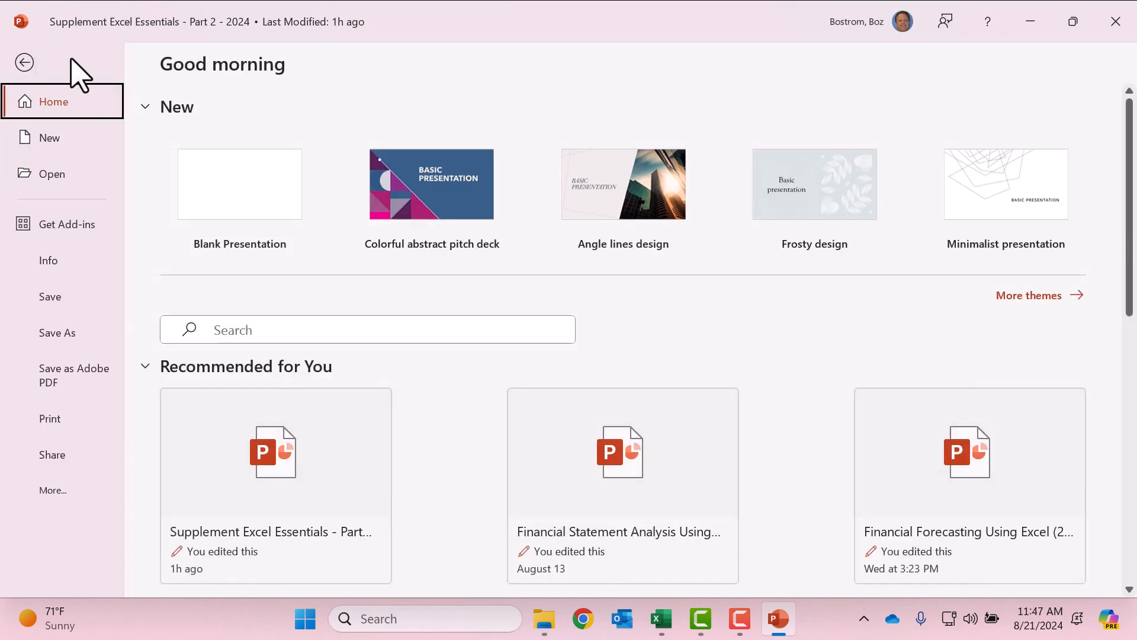
pyautogui.press('Escape')
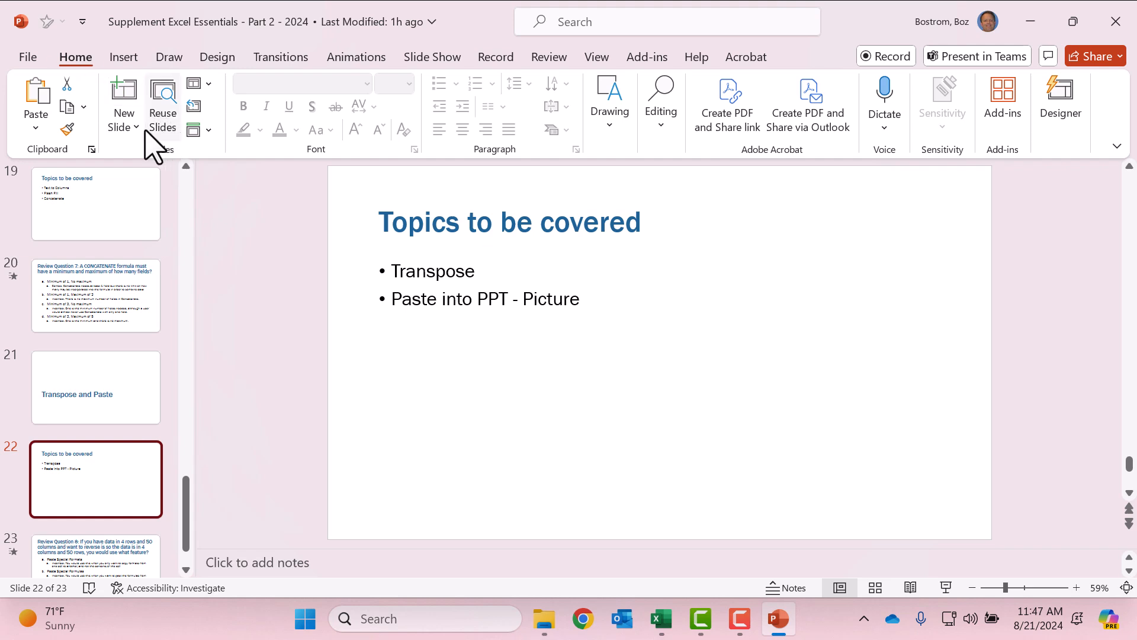
pyautogui.click(129, 125)
pyautogui.click(172, 392)
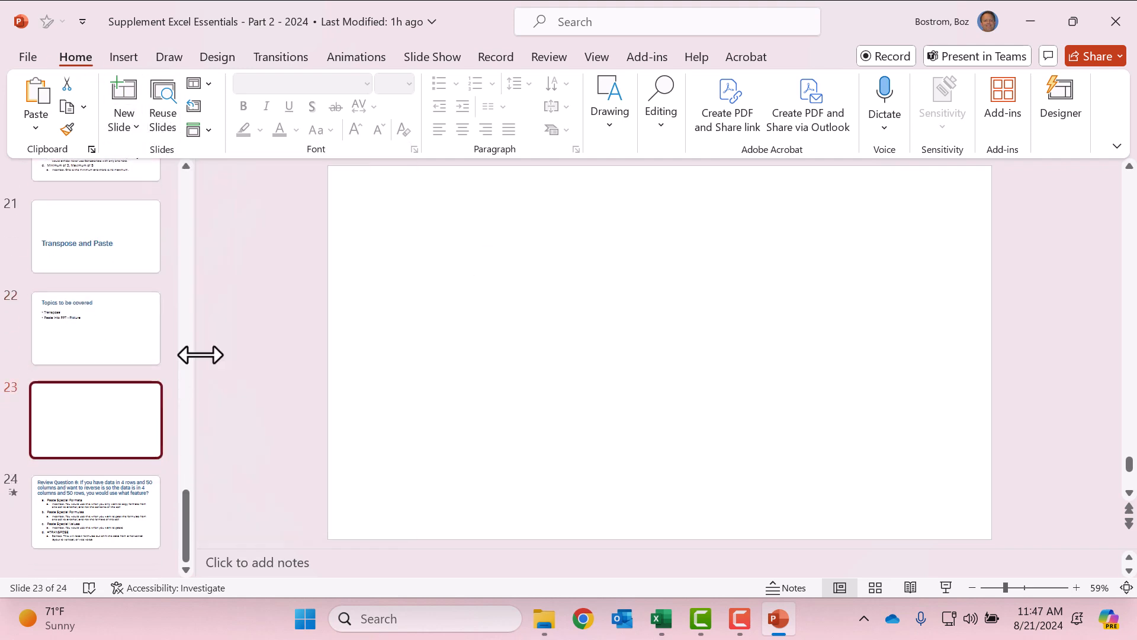
# Step: Open the paste options for the copied table on the new blank slide
pyautogui.rightClick(386, 249)
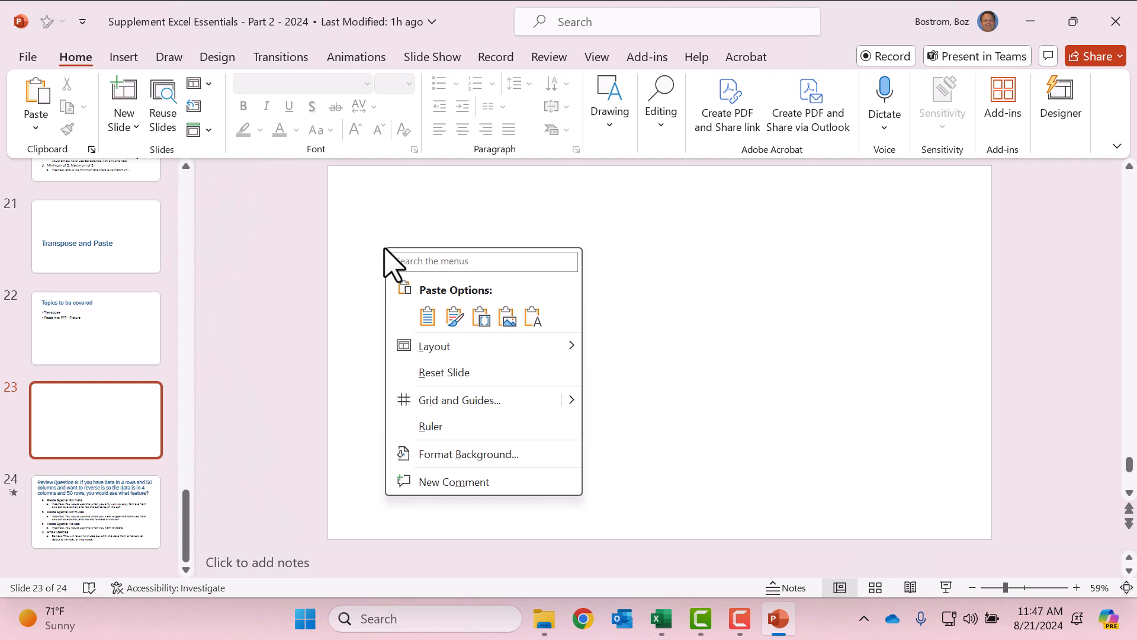